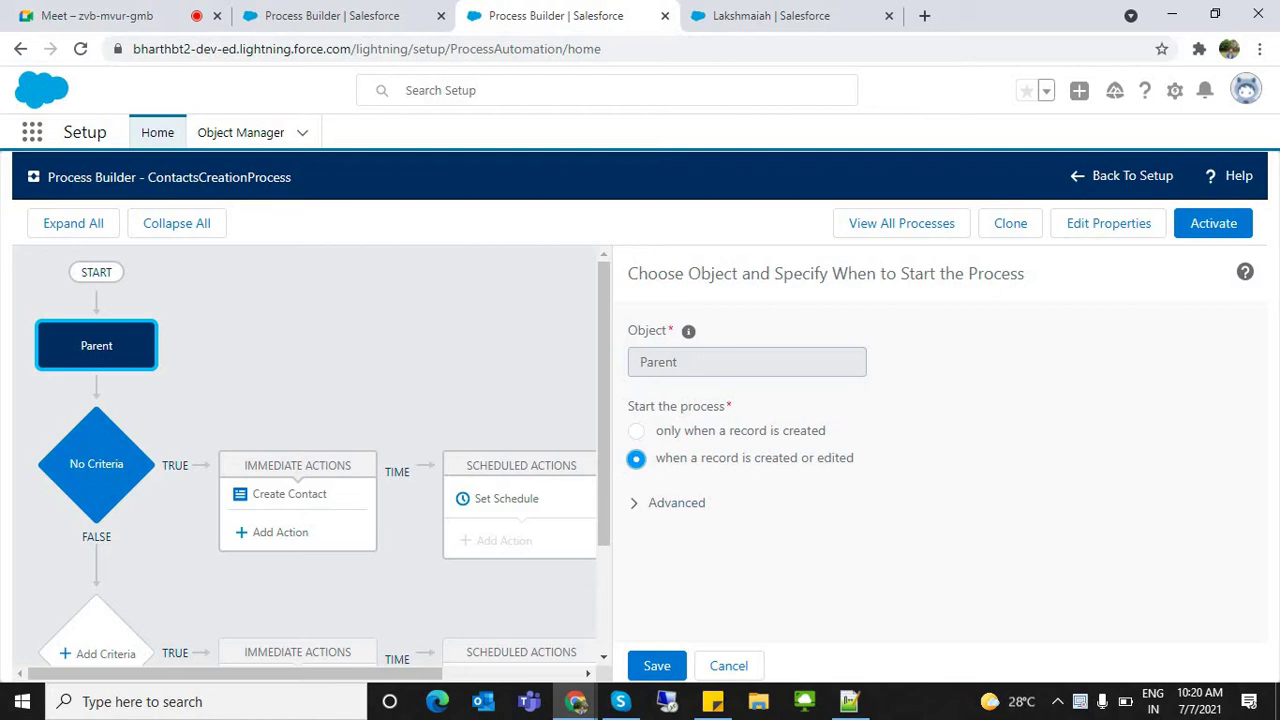
Save the start settings for the Parent object so the process runs when a record is created or edited
left_click(657, 666)
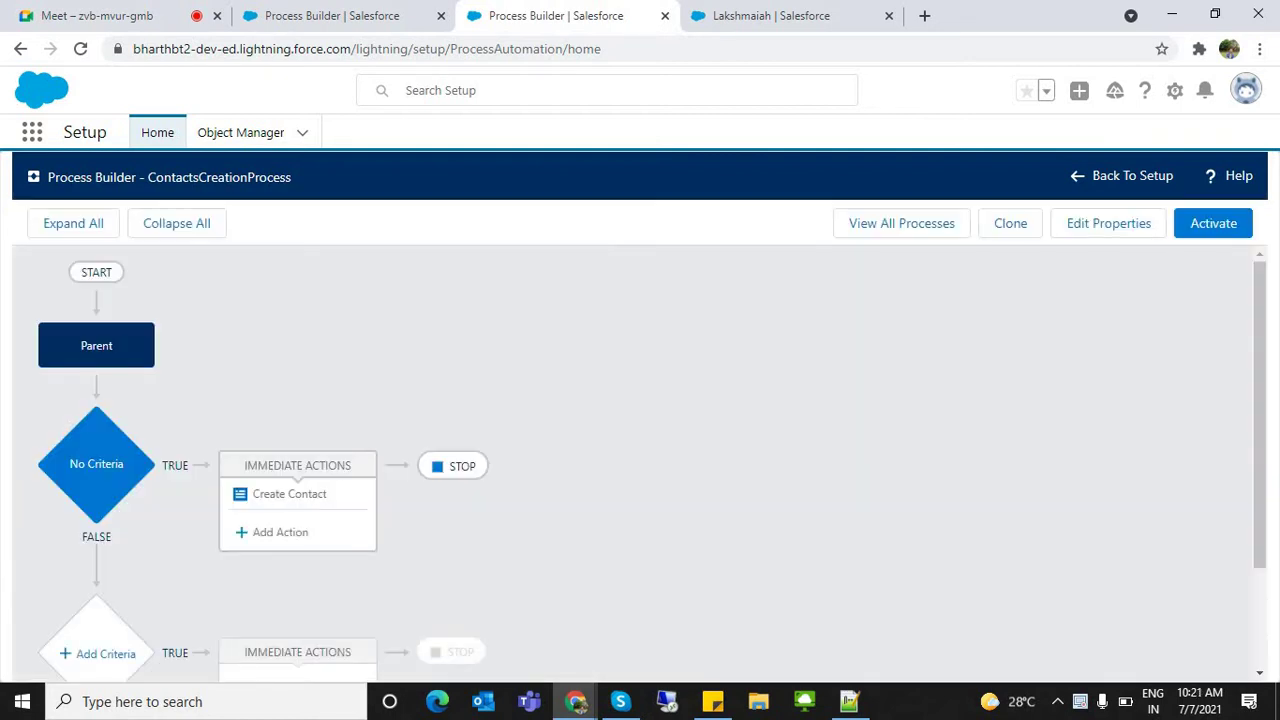
scroll(640, 460, "down", 3)
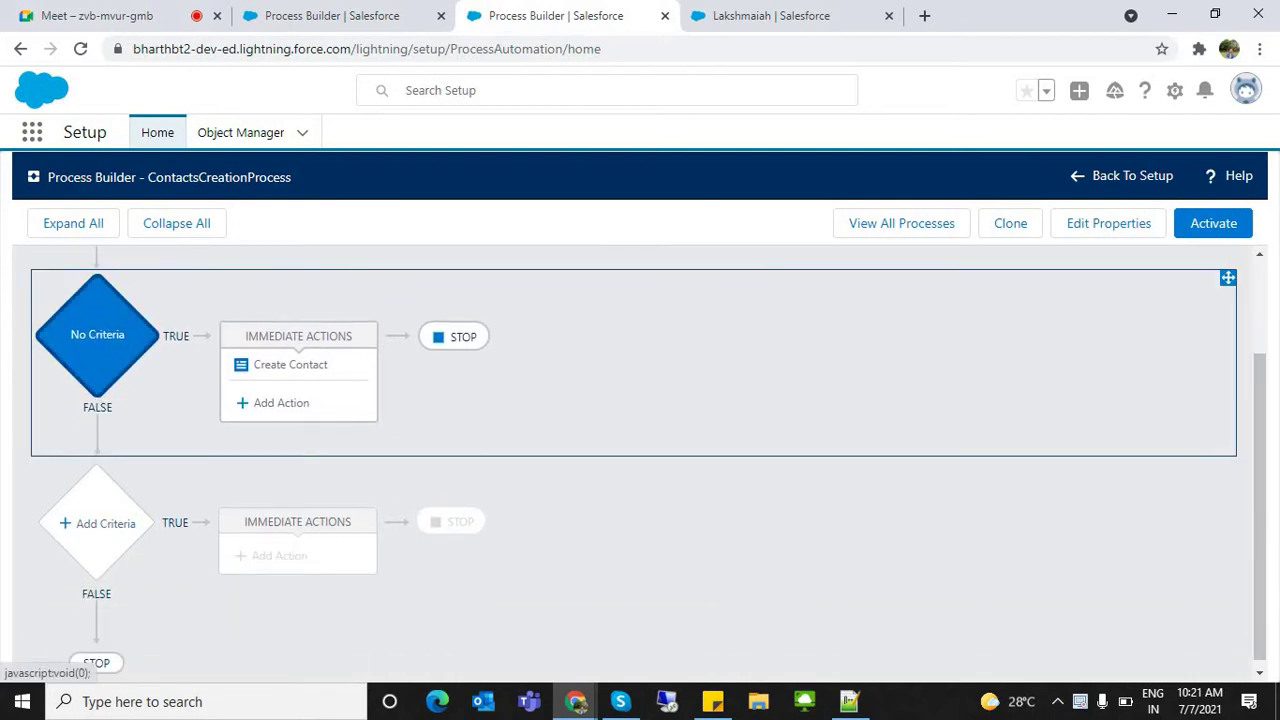
left_click(97, 335)
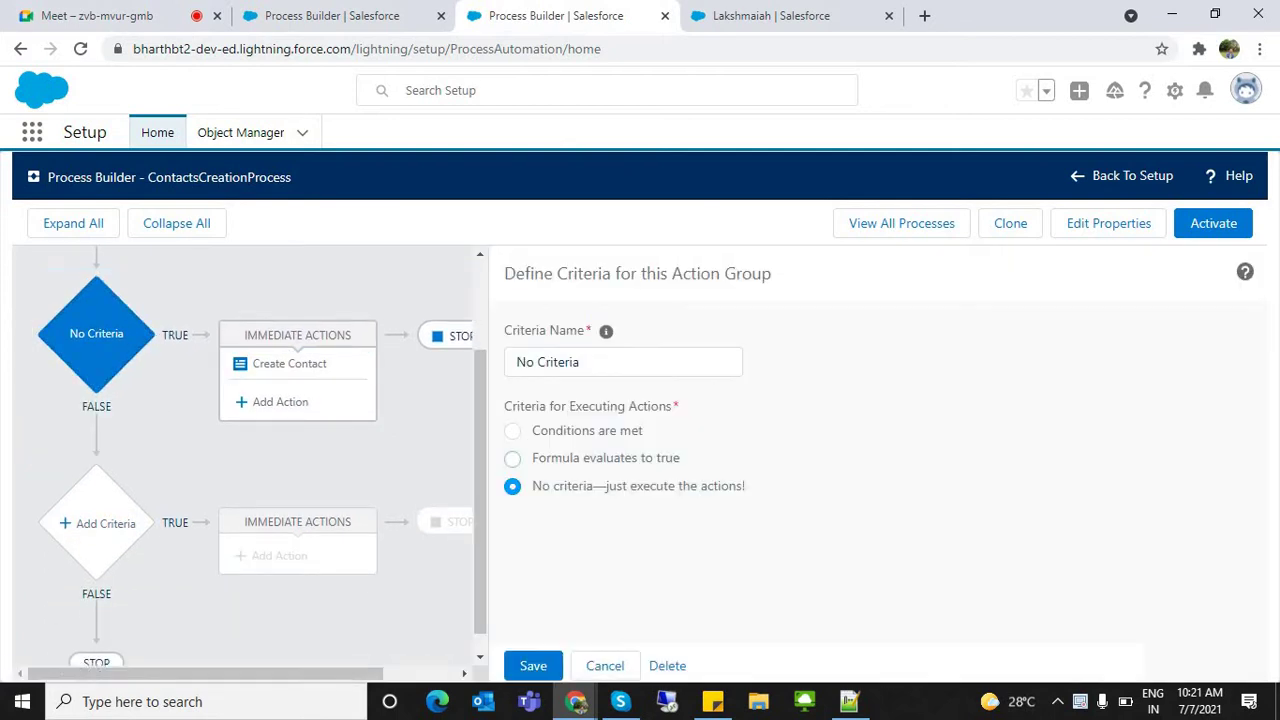
left_click(512, 430)
left_click(590, 583)
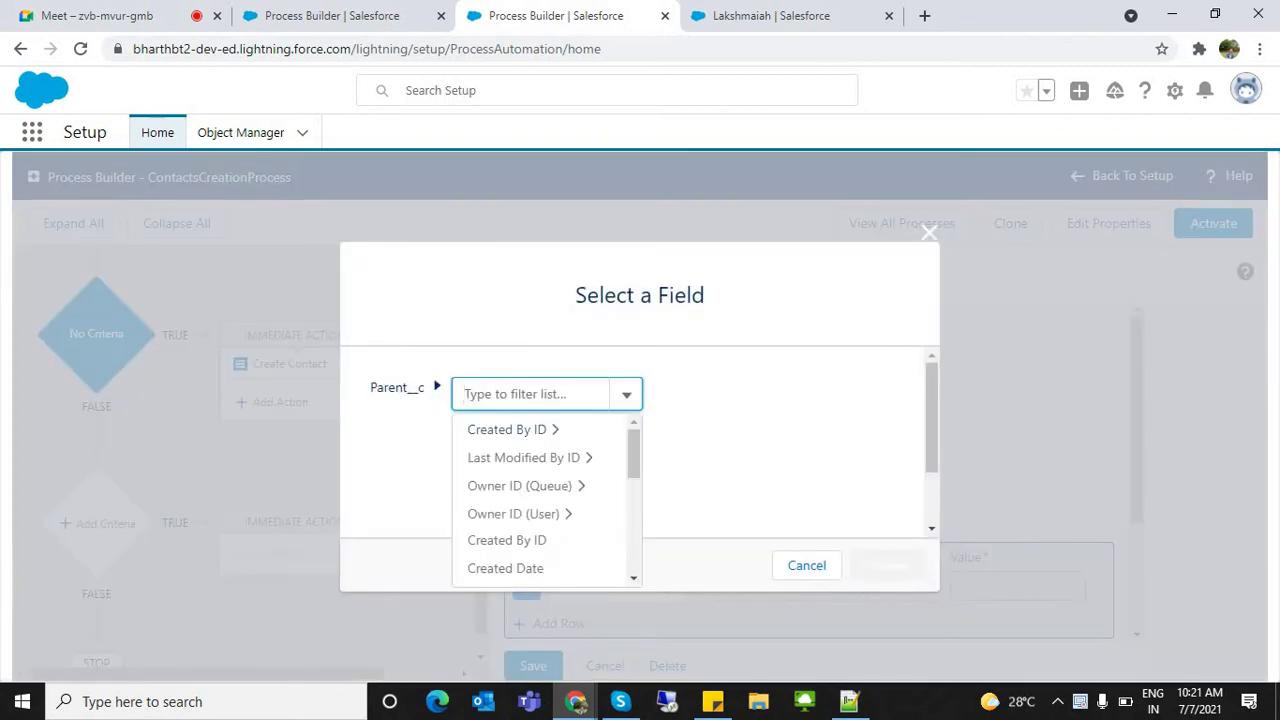
type("isn")
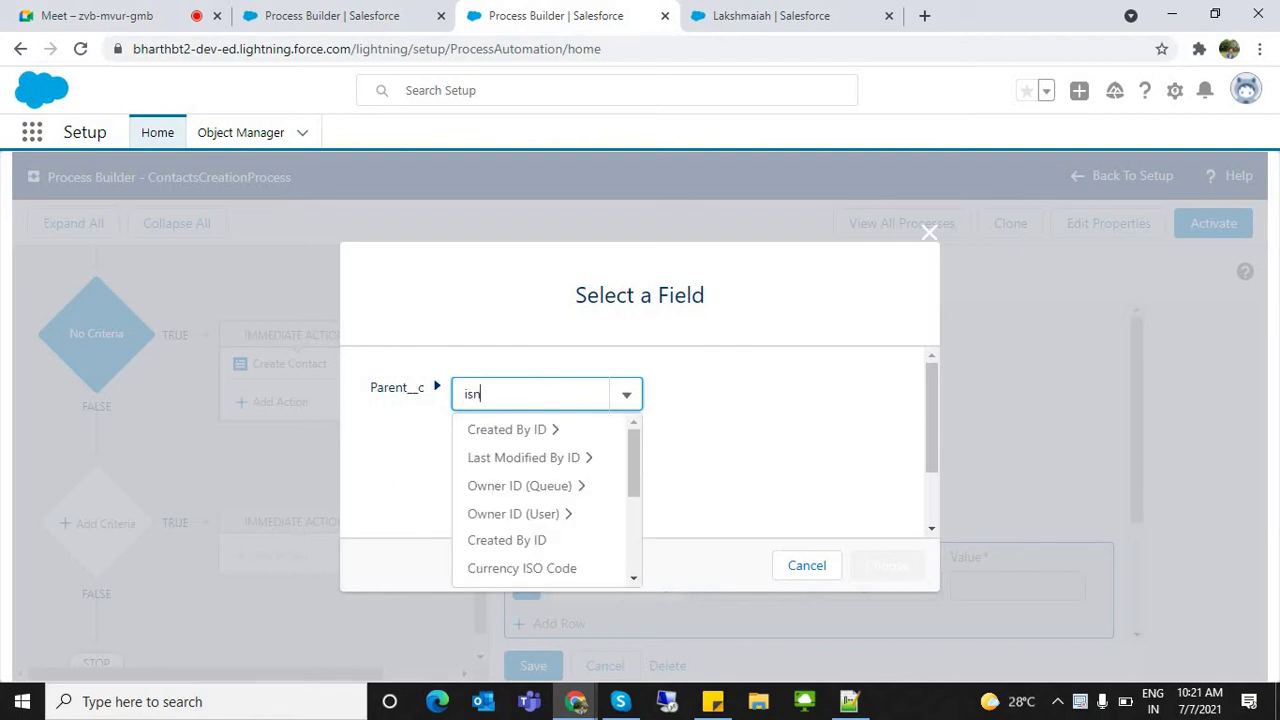
left_click(929, 232)
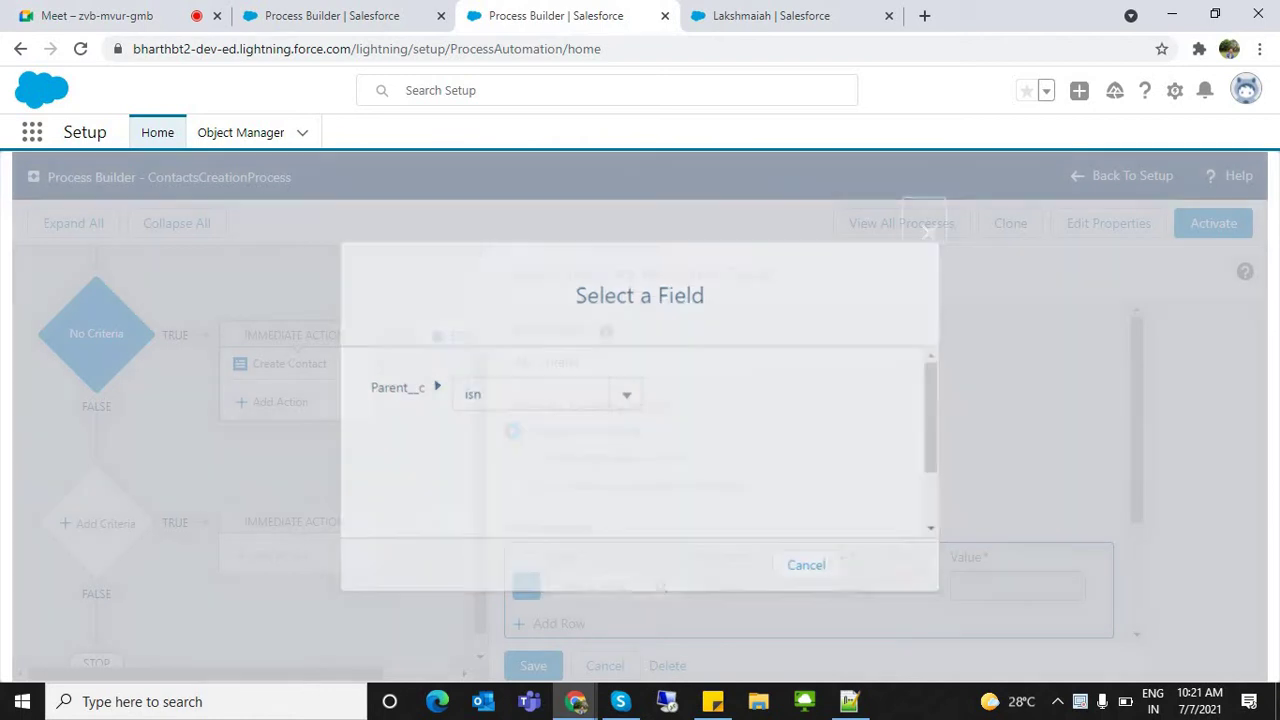
left_click(628, 587)
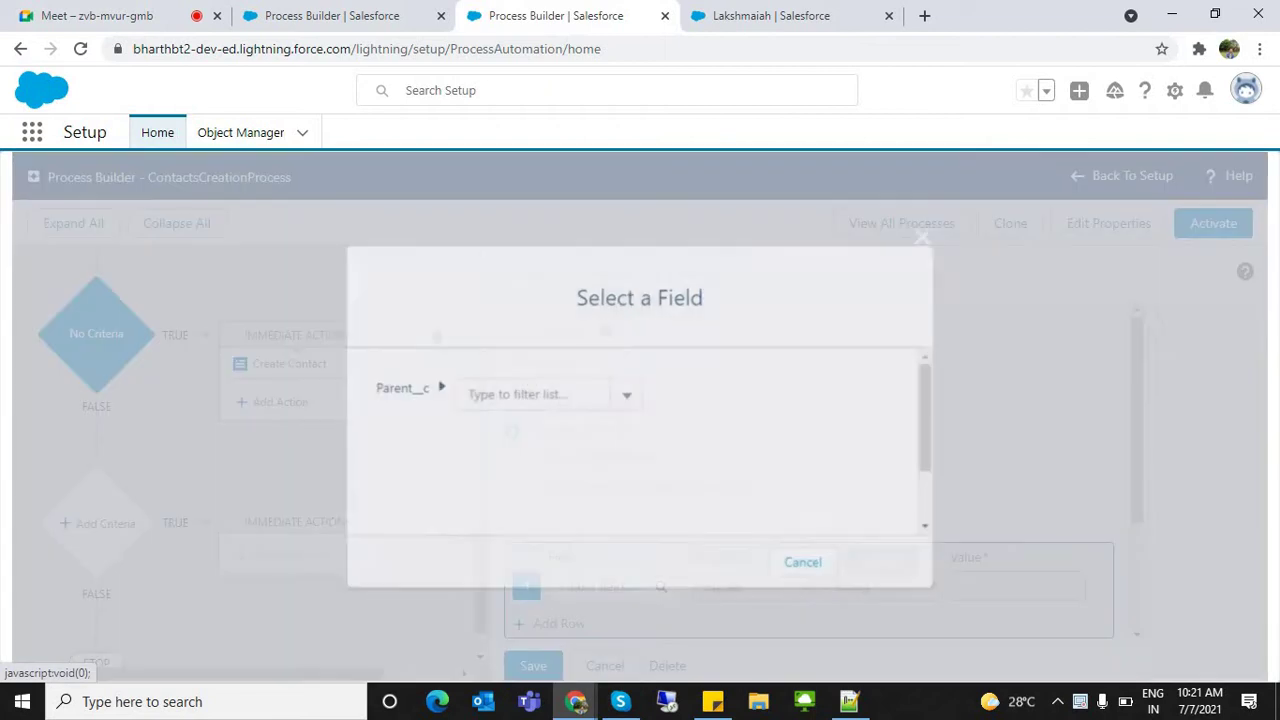
left_click(929, 232)
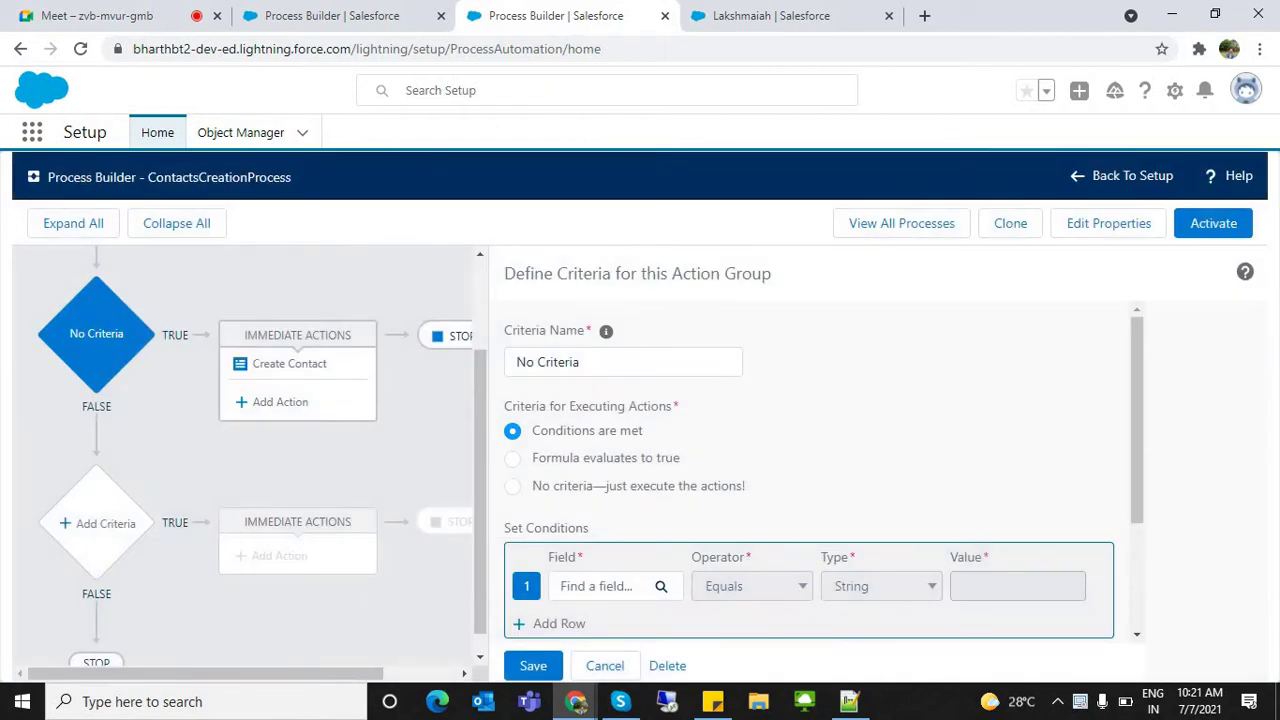
left_click(513, 459)
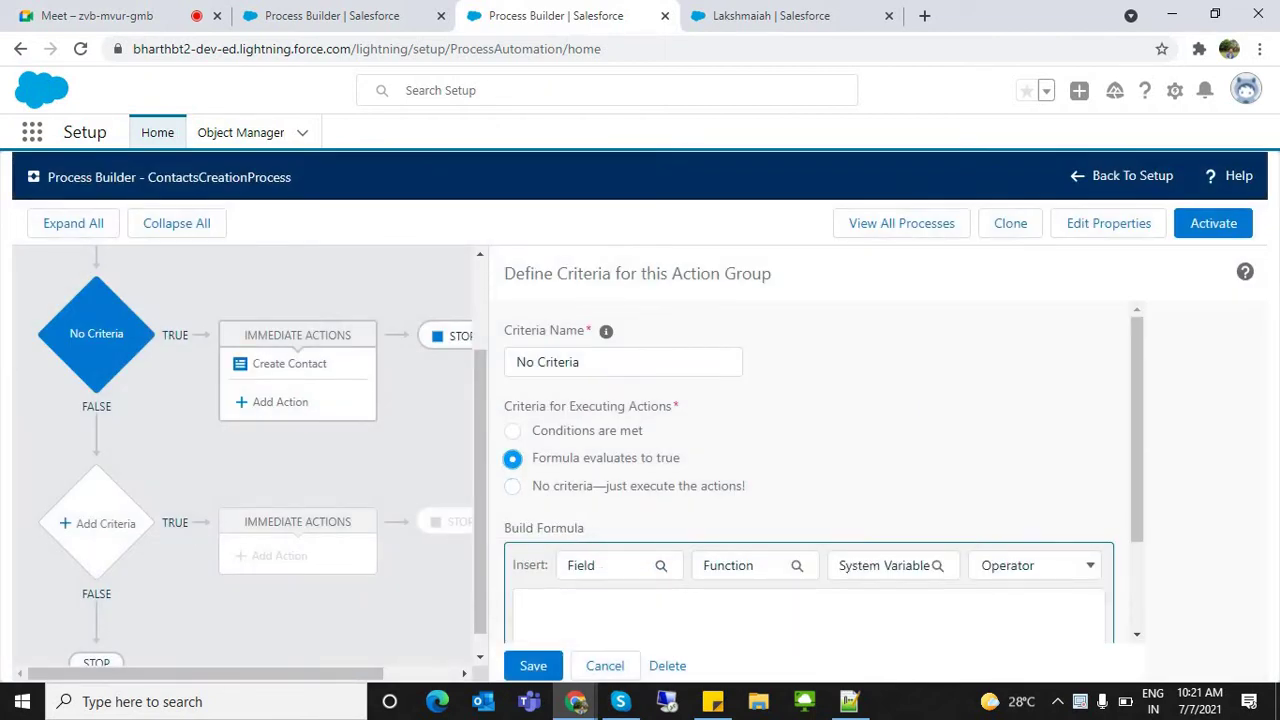
scroll(245, 455, "up", 1)
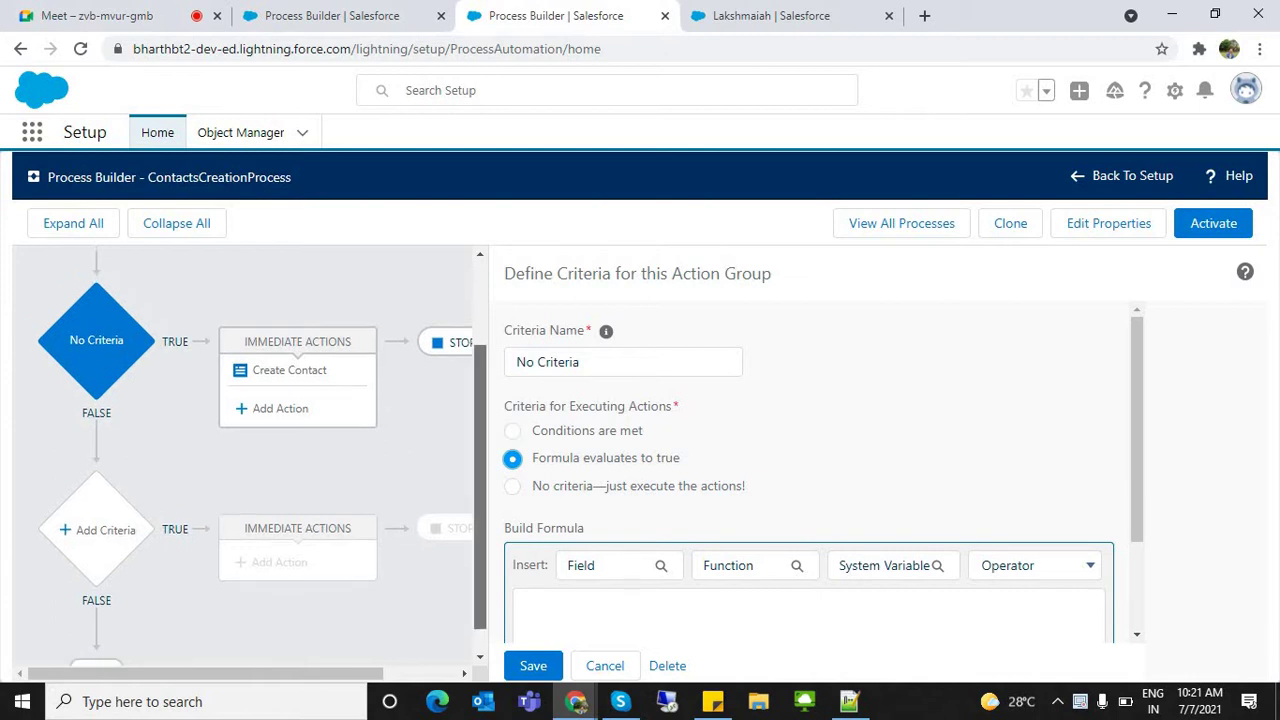
left_click(96, 437)
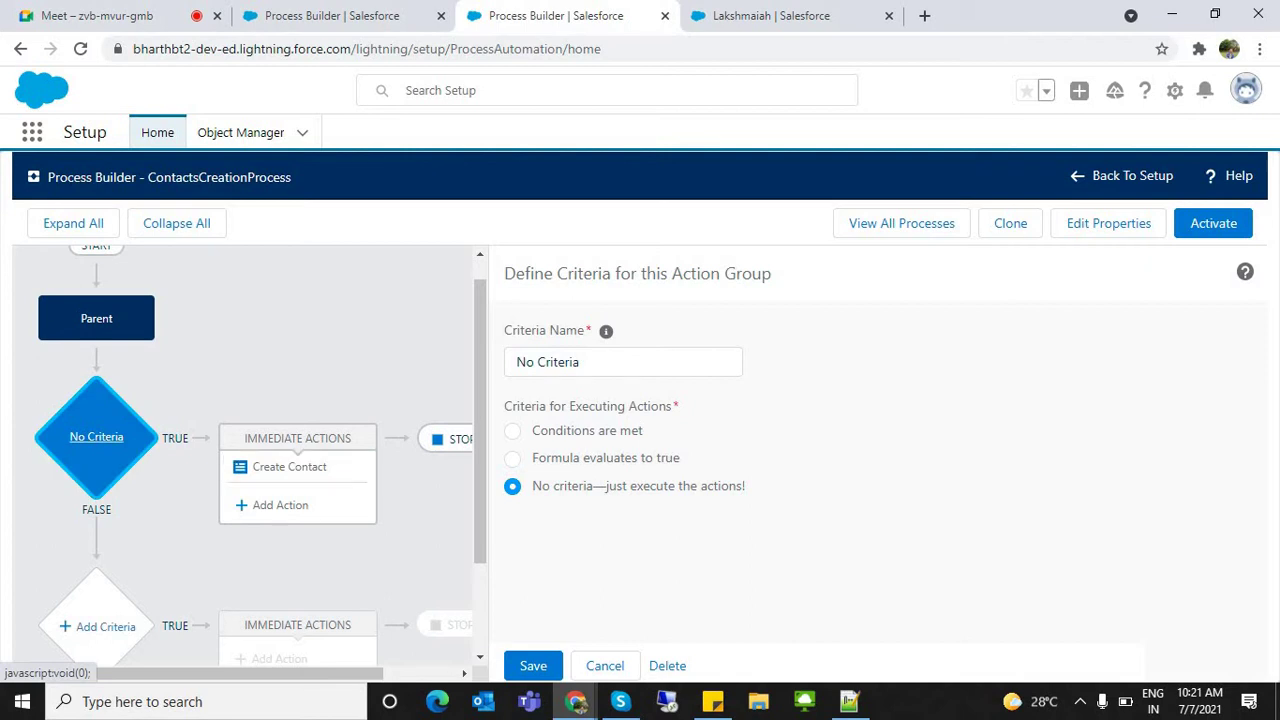
Add a second criteria node below No Criteria and name it "check for Grade1"
left_click(98, 627)
left_click(622, 362)
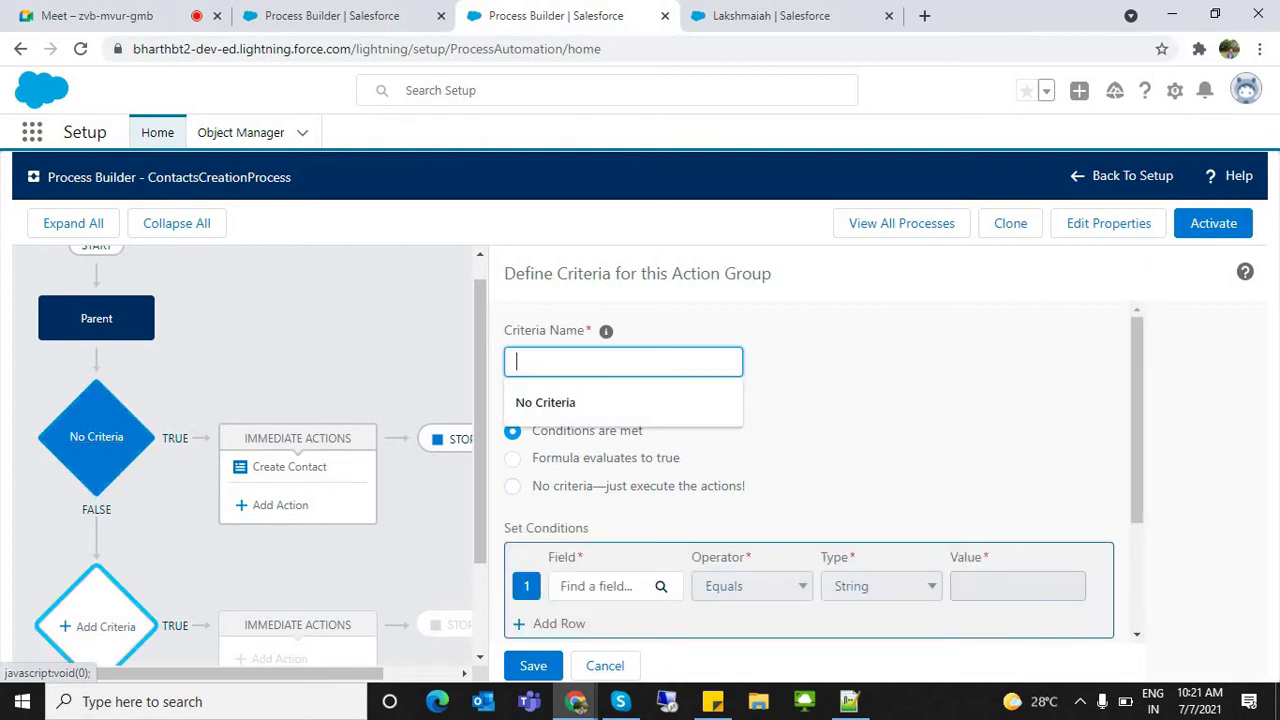
type("check for Gra")
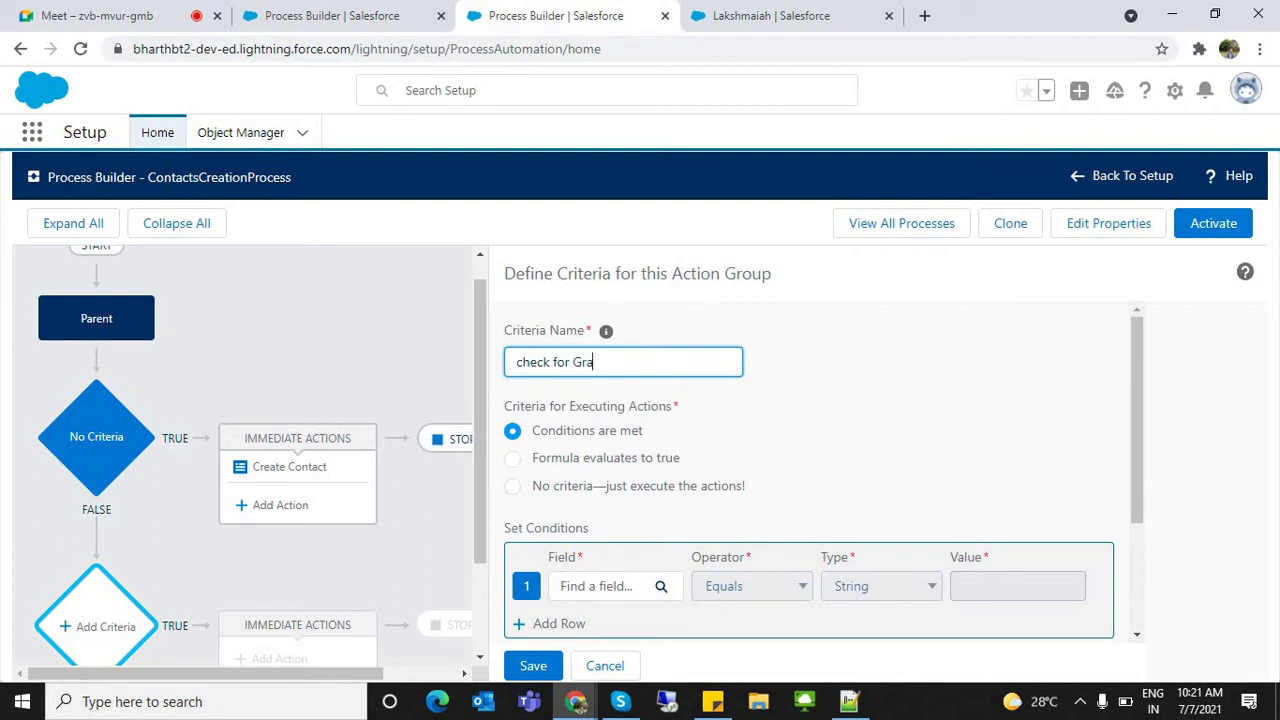
type("de1")
key("Tab")
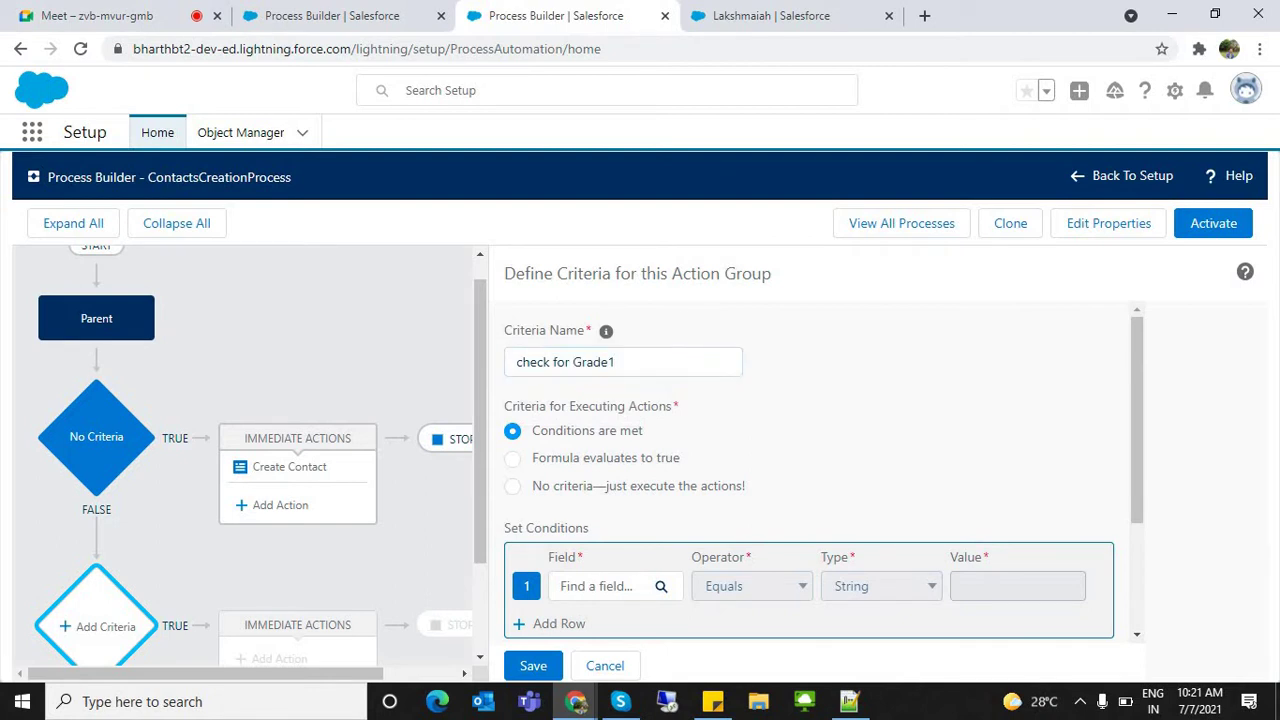
Set the criteria condition to Parent social status Equals picklist value Grade 1, and save the criteria
left_click(616, 586)
type("so")
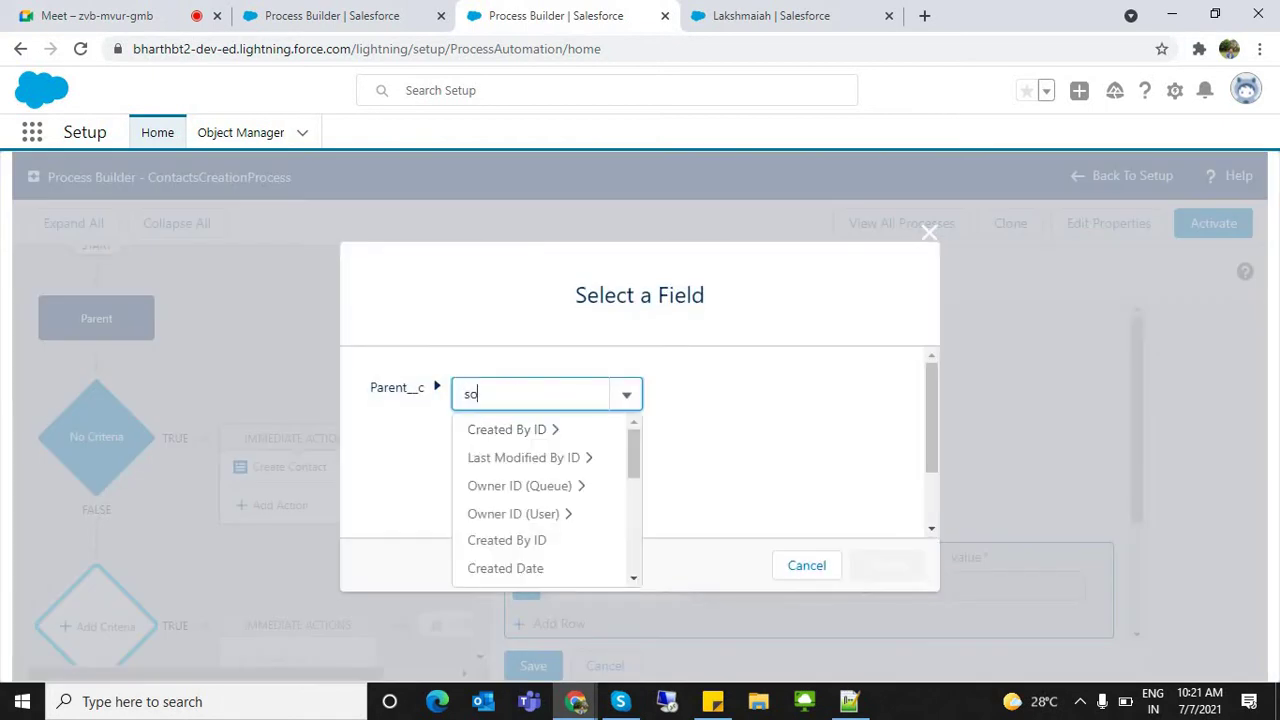
type("c")
left_click(507, 429)
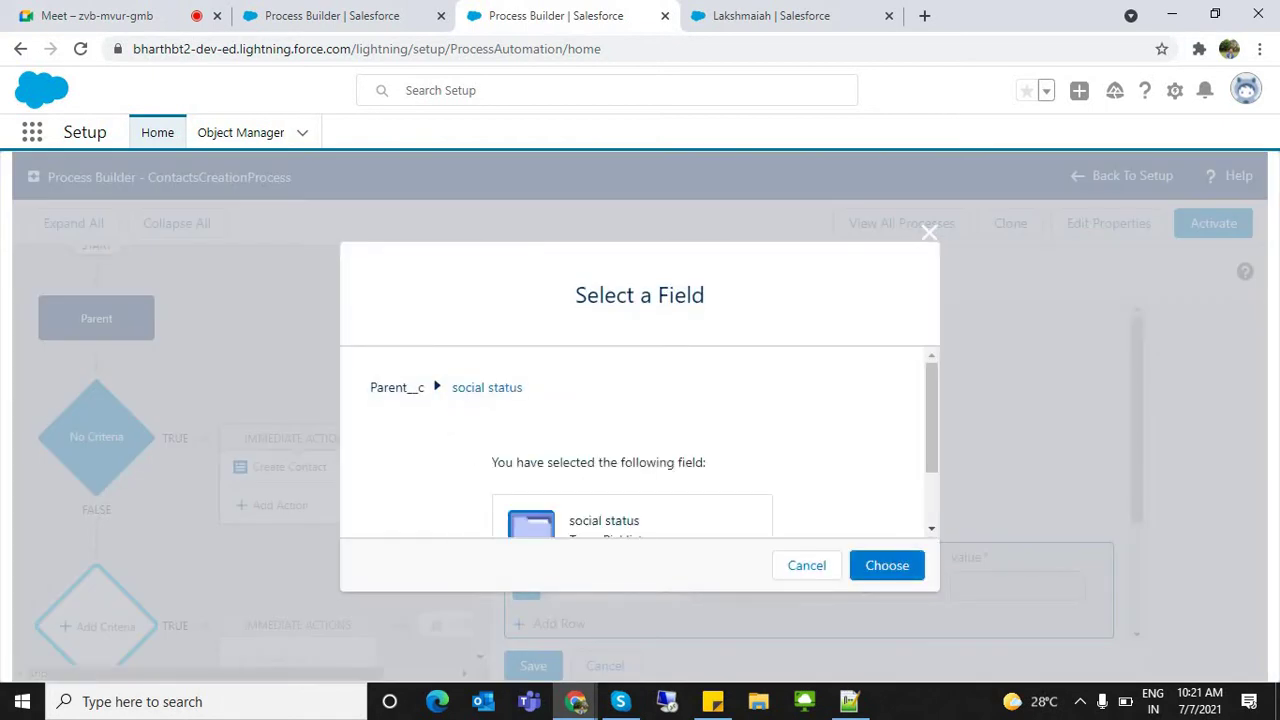
left_click(887, 565)
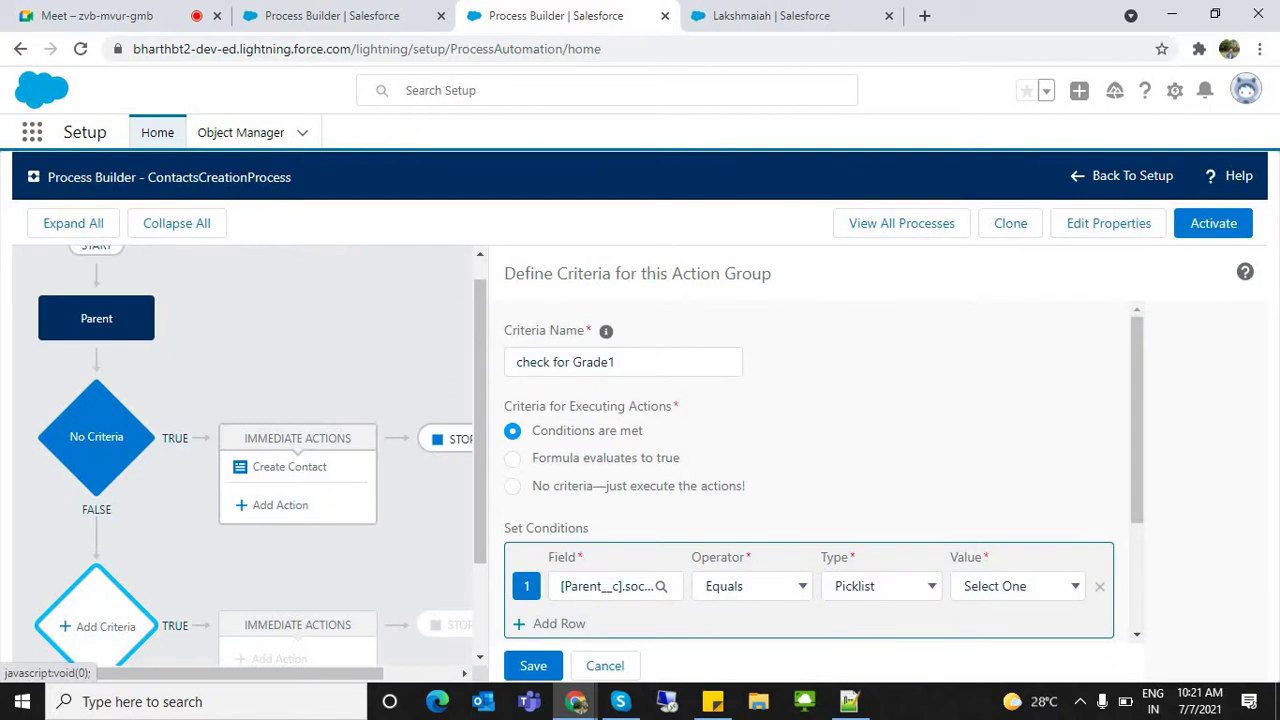
left_click(1018, 586)
left_click(988, 630)
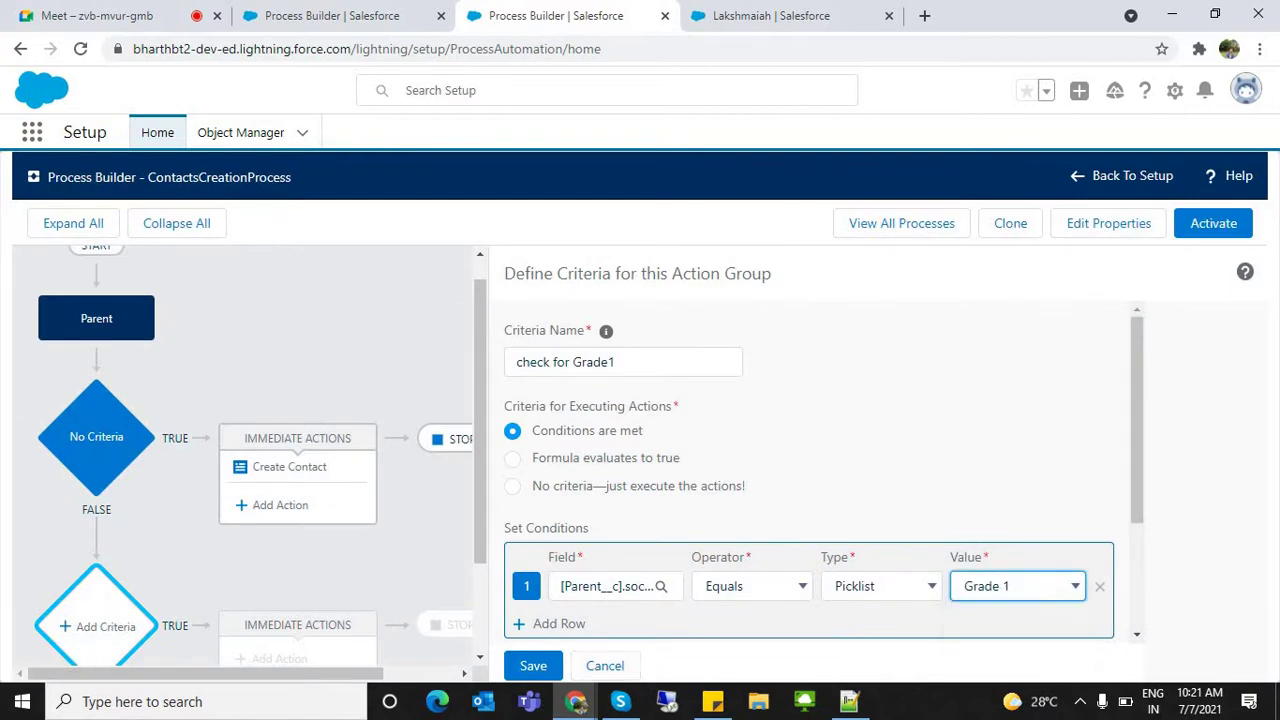
left_click(533, 665)
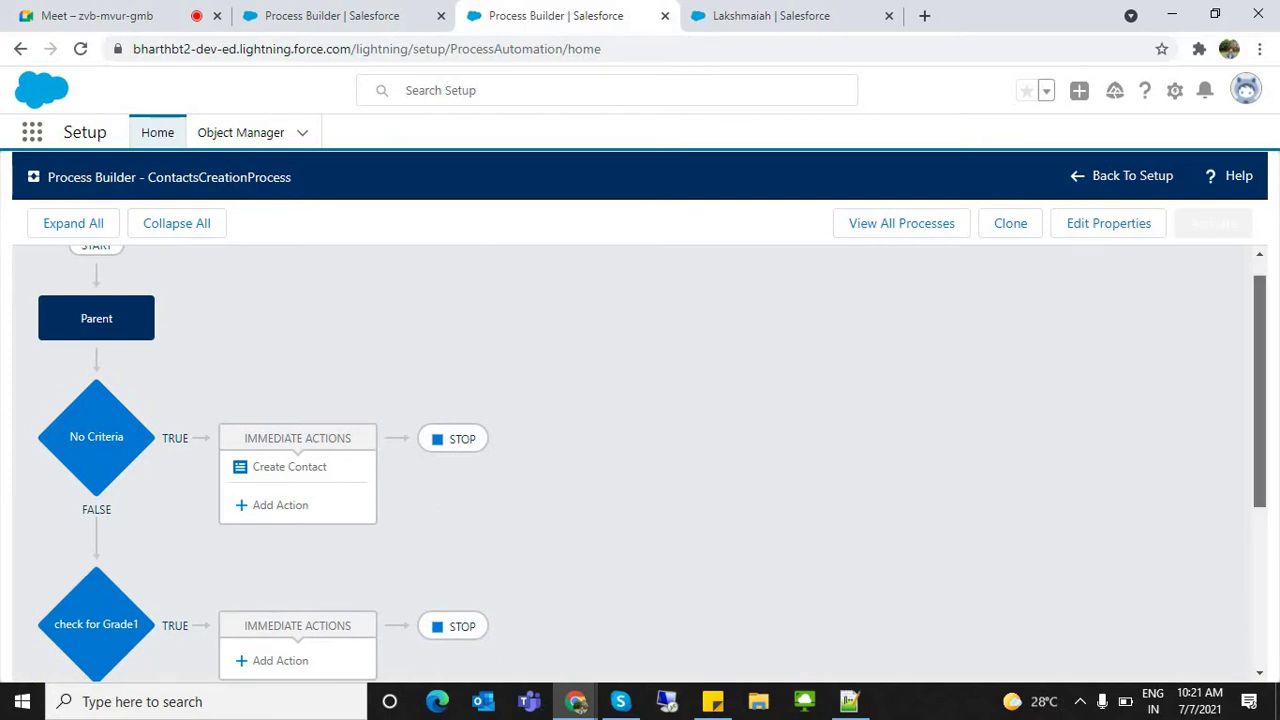
Add an Update Records immediate action to check for Grade1, named "Update Student Concession as 10%"
left_click_drag(1260, 391, 1260, 473)
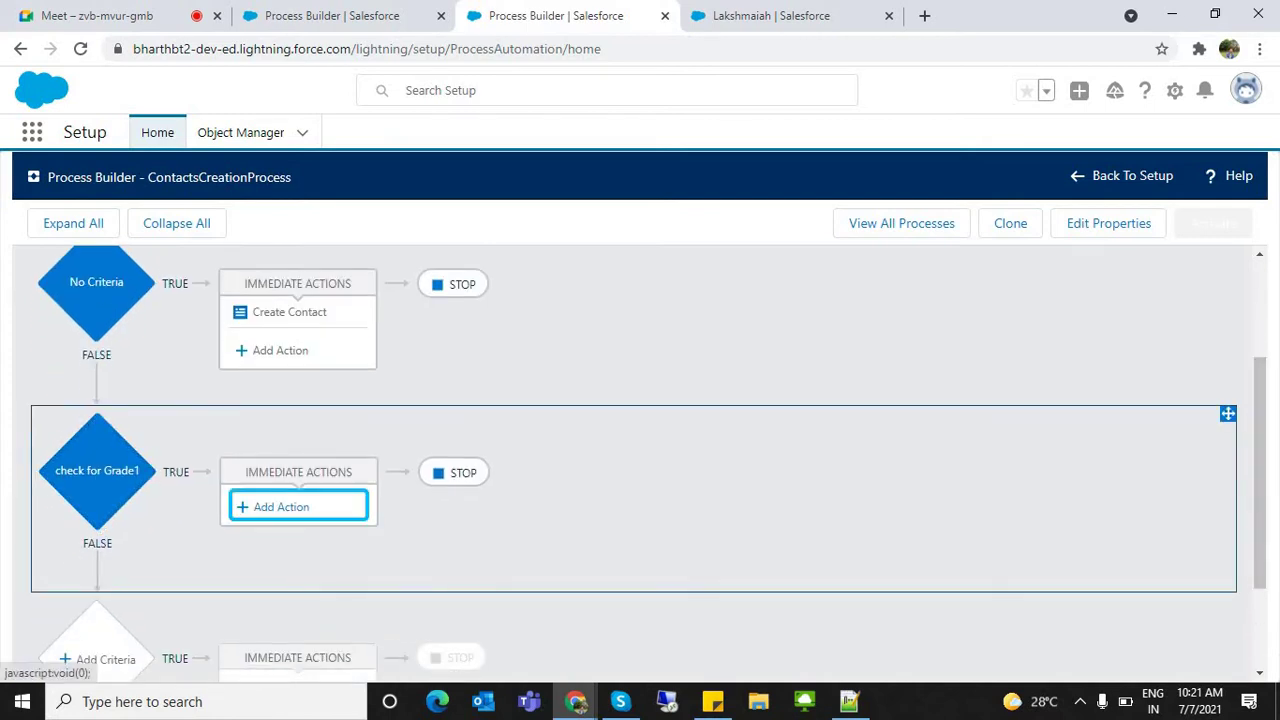
left_click(281, 507)
left_click(747, 358)
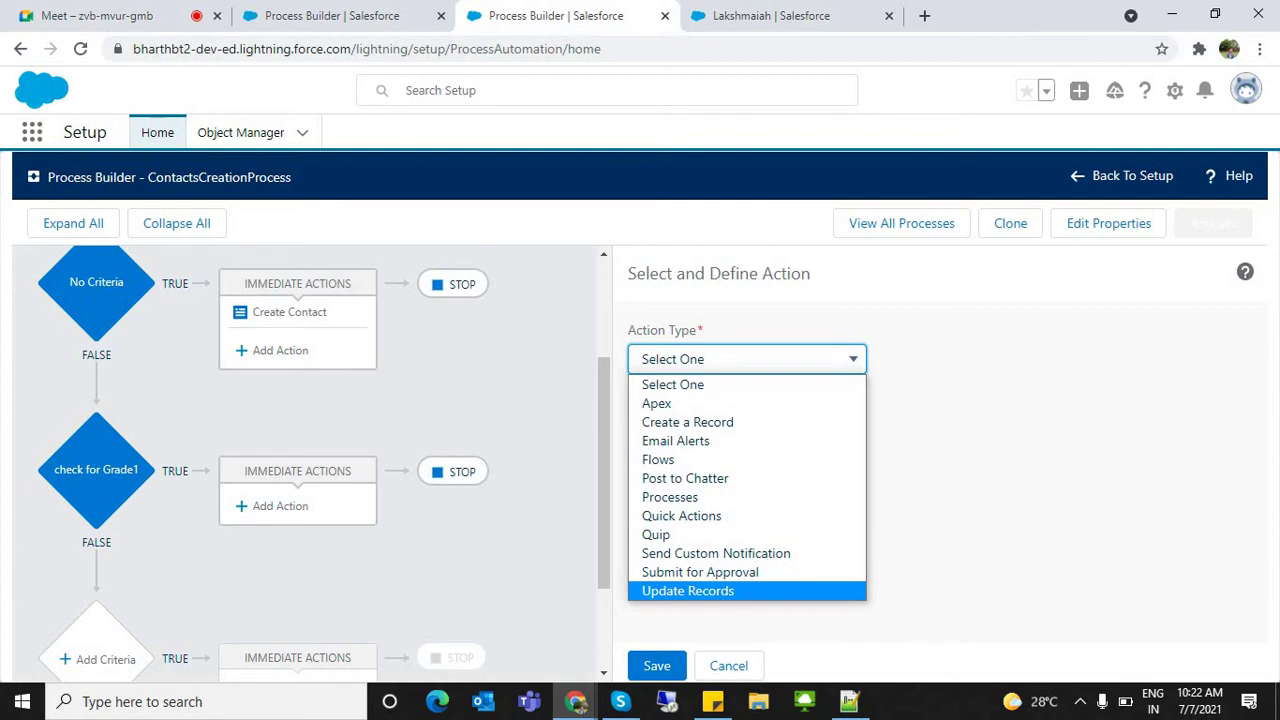
left_click(688, 591)
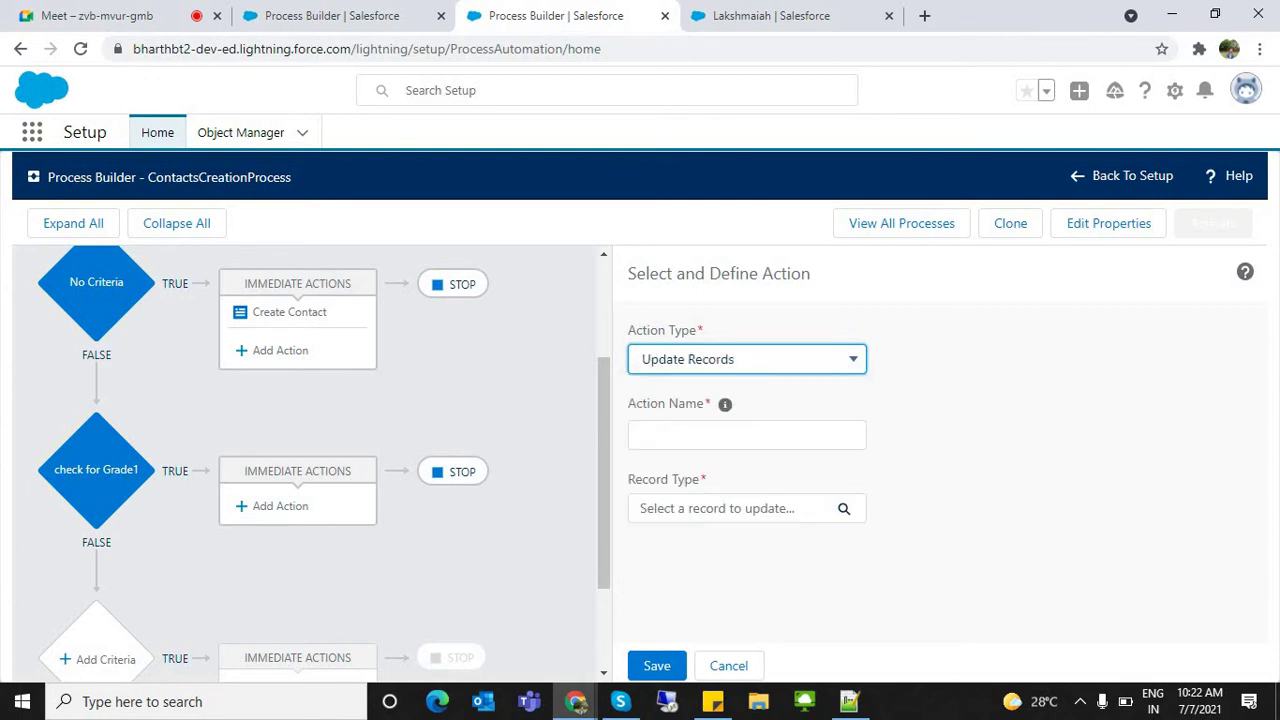
left_click(747, 435)
type("Update S")
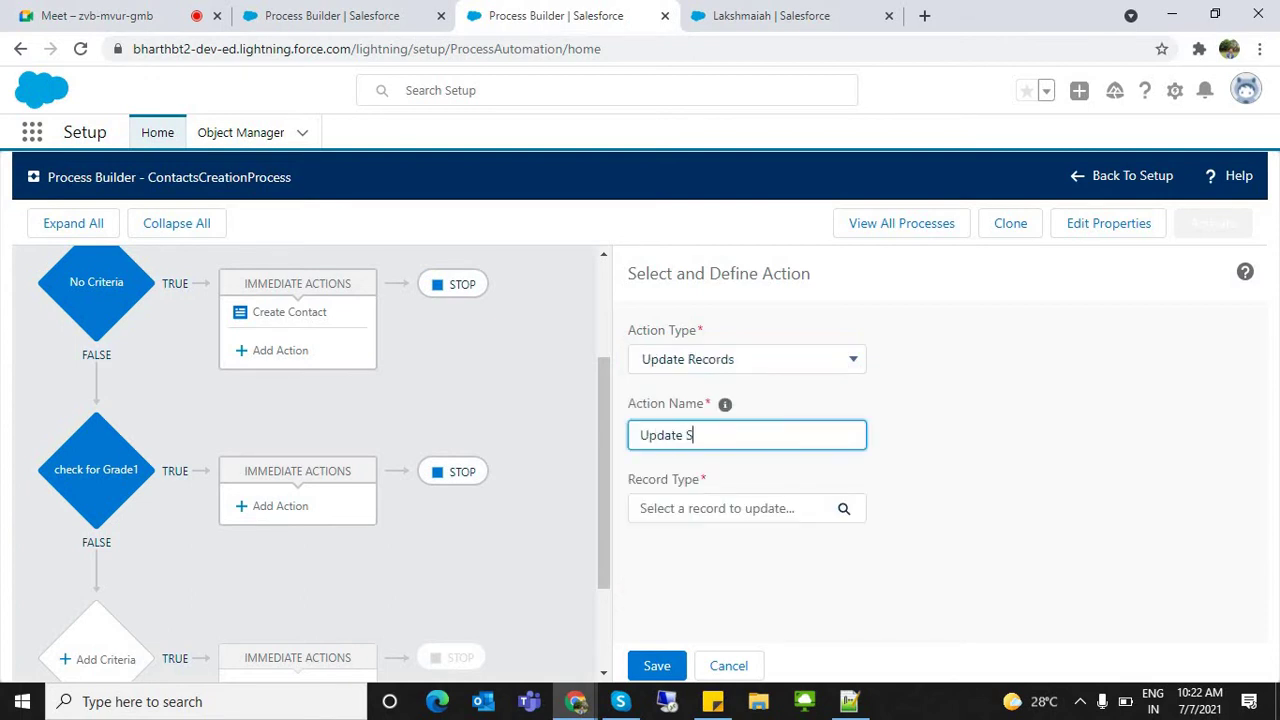
type("tudent Co")
type("nc")
type("ce")
key("BackSpace")
type("ession as 10")
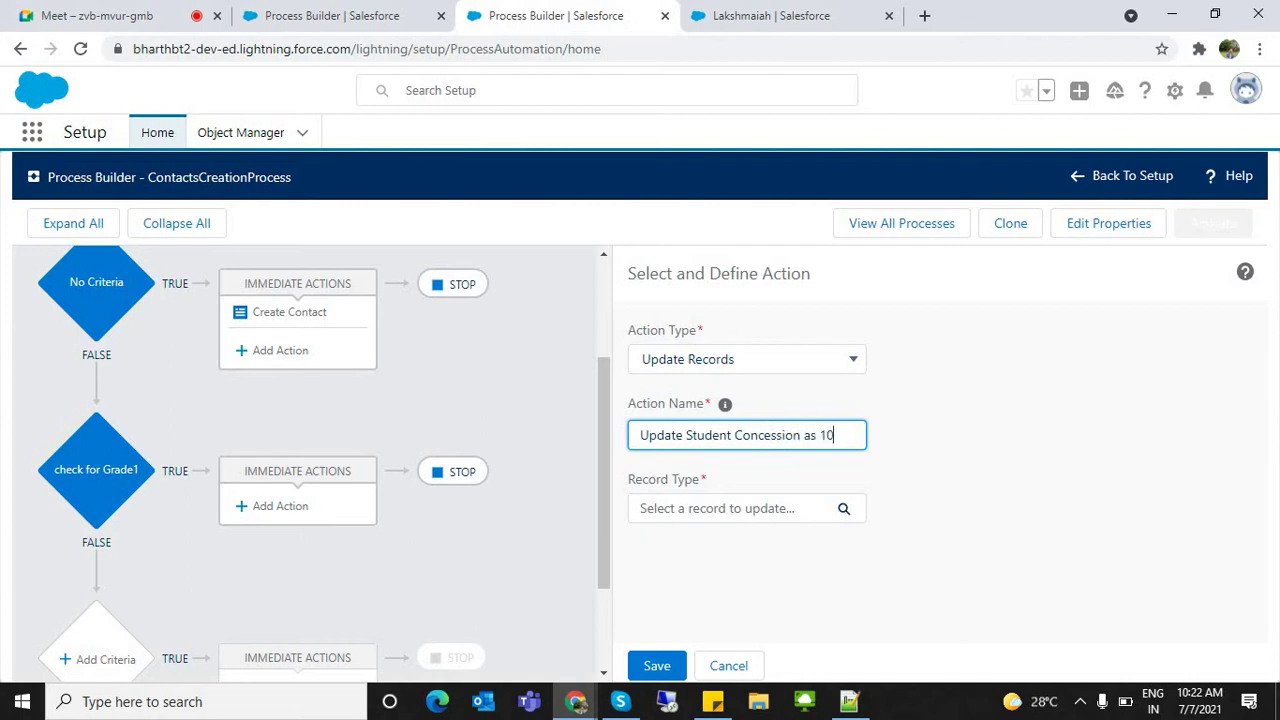
type("%")
Choose the Students__r records related to Parent__c as the records to update
left_click(844, 509)
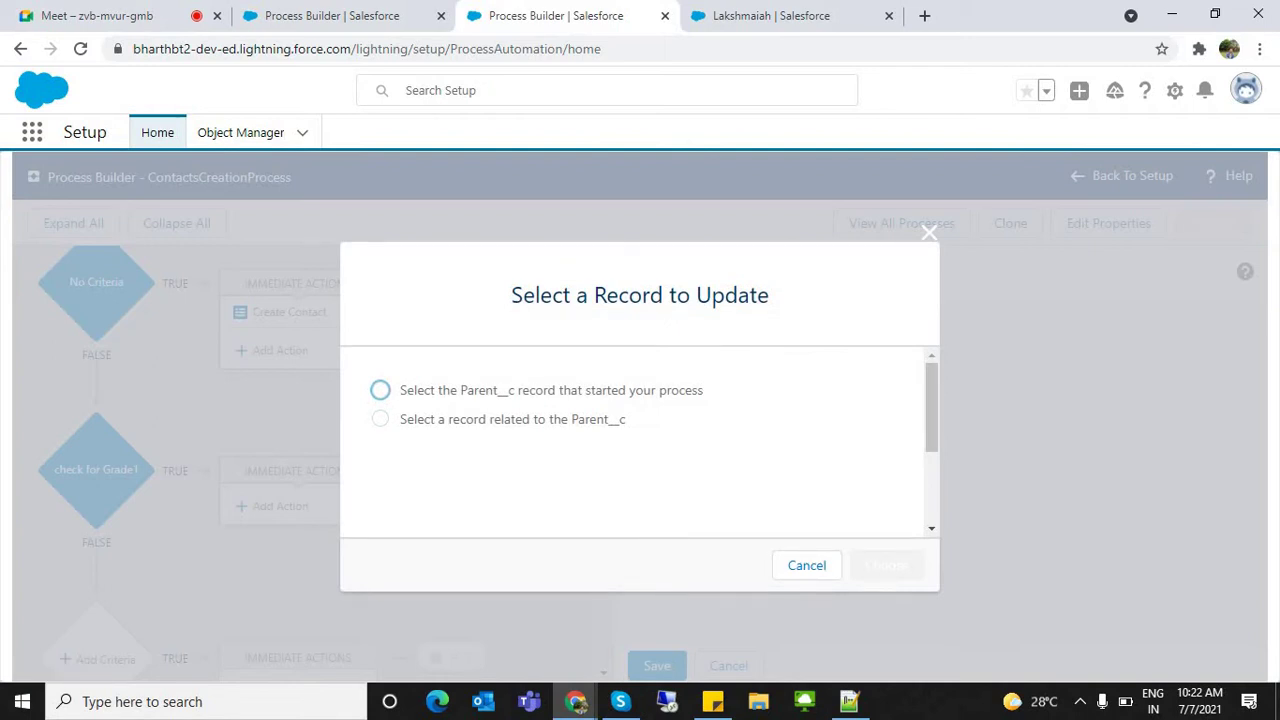
left_click_drag(406, 390, 704, 390)
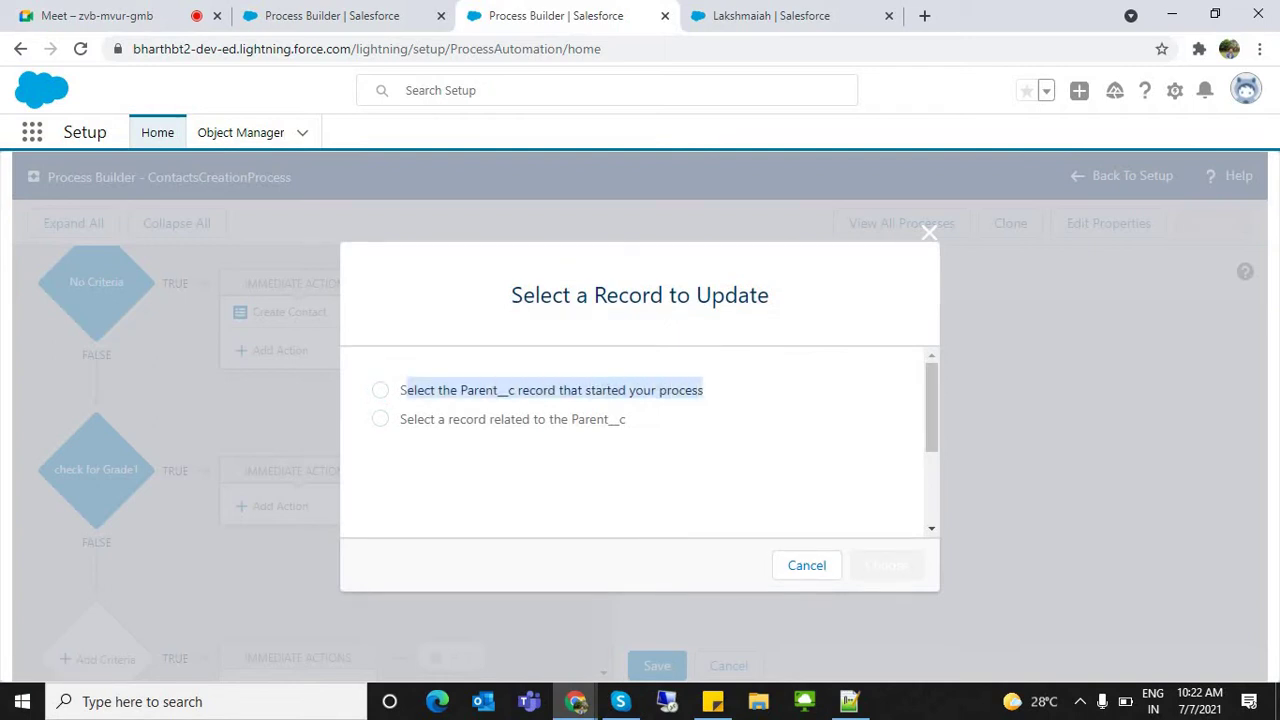
left_click_drag(400, 419, 626, 419)
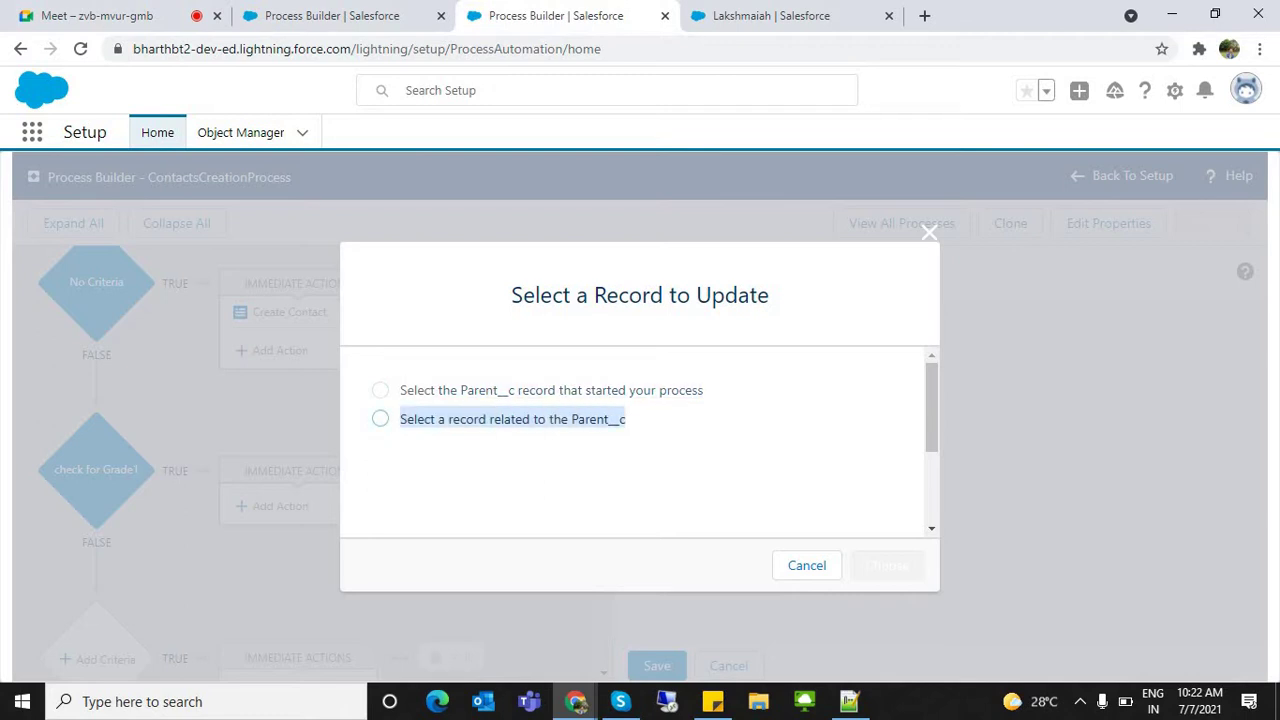
left_click(380, 419)
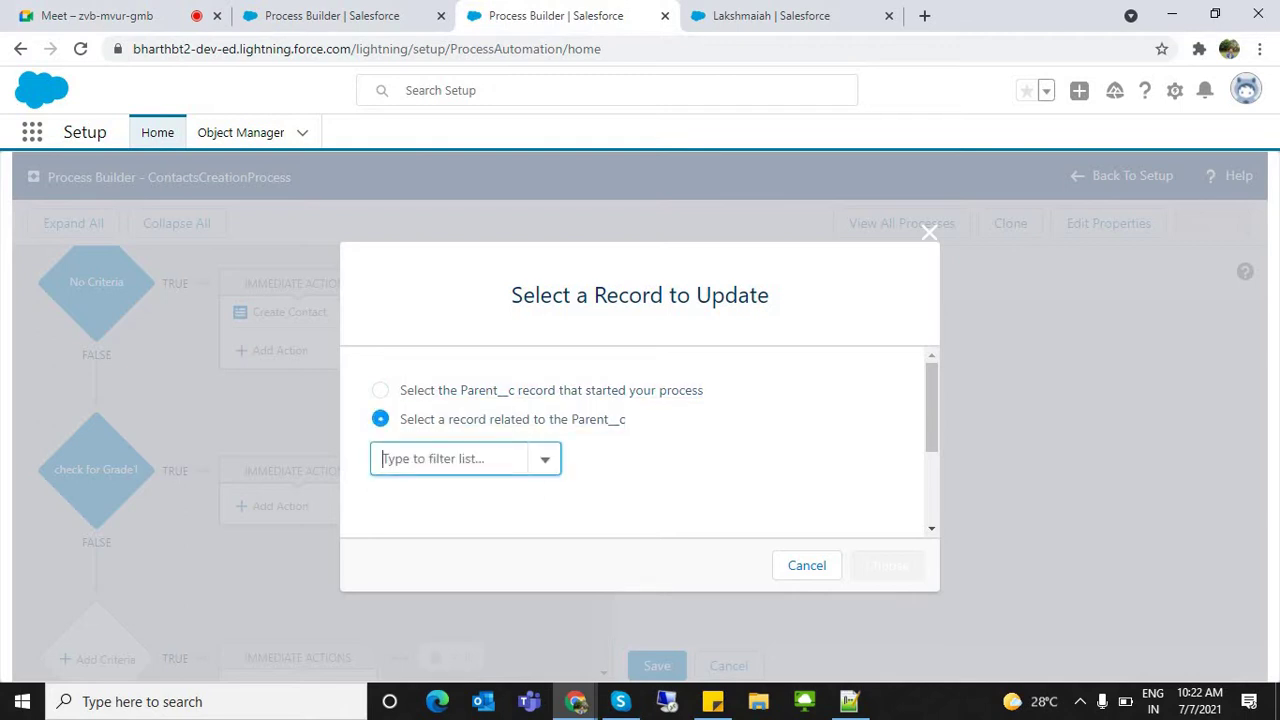
left_click(452, 459)
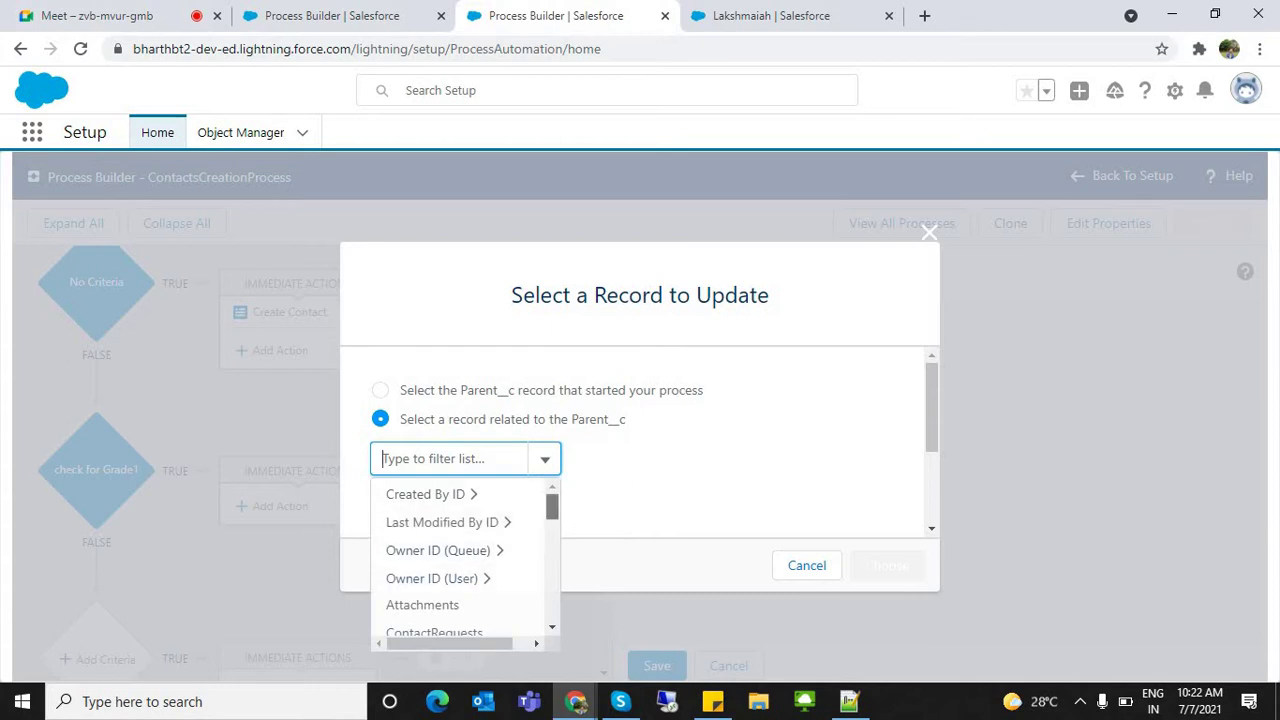
left_click_drag(552, 507, 552, 609)
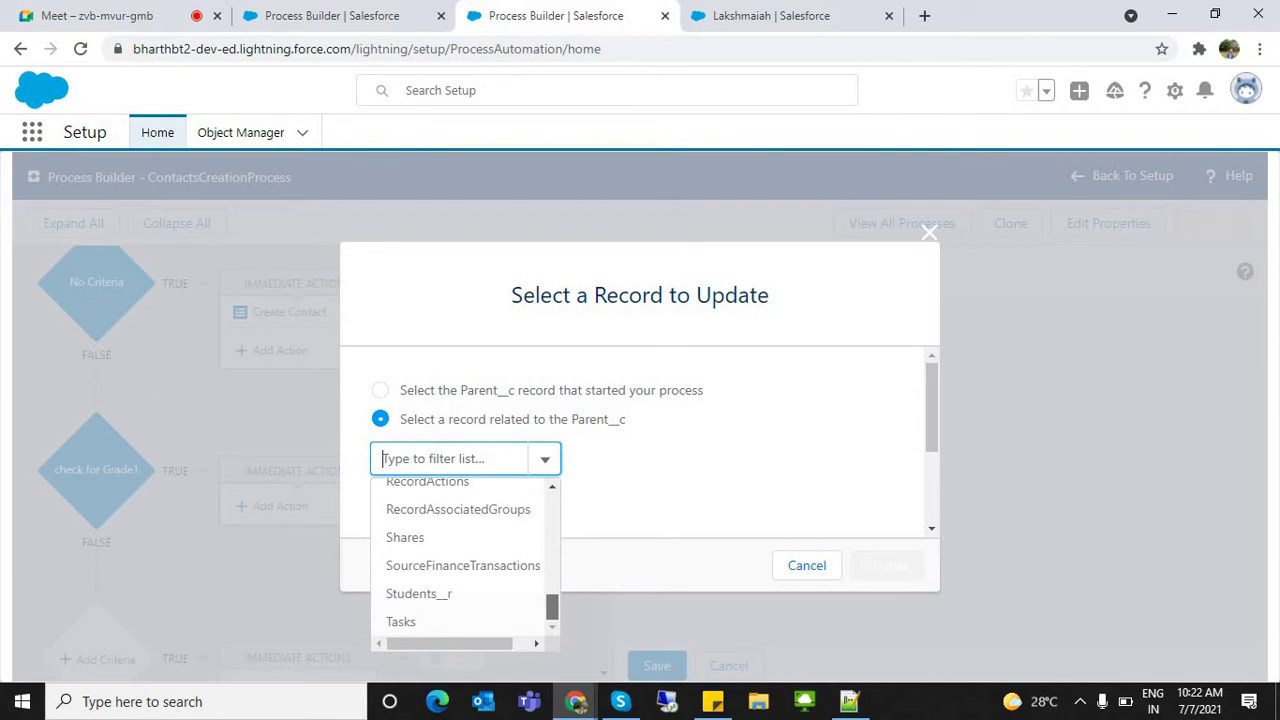
scroll(465, 560, "up", 2)
scroll(465, 560, "down", 3)
left_click(419, 593)
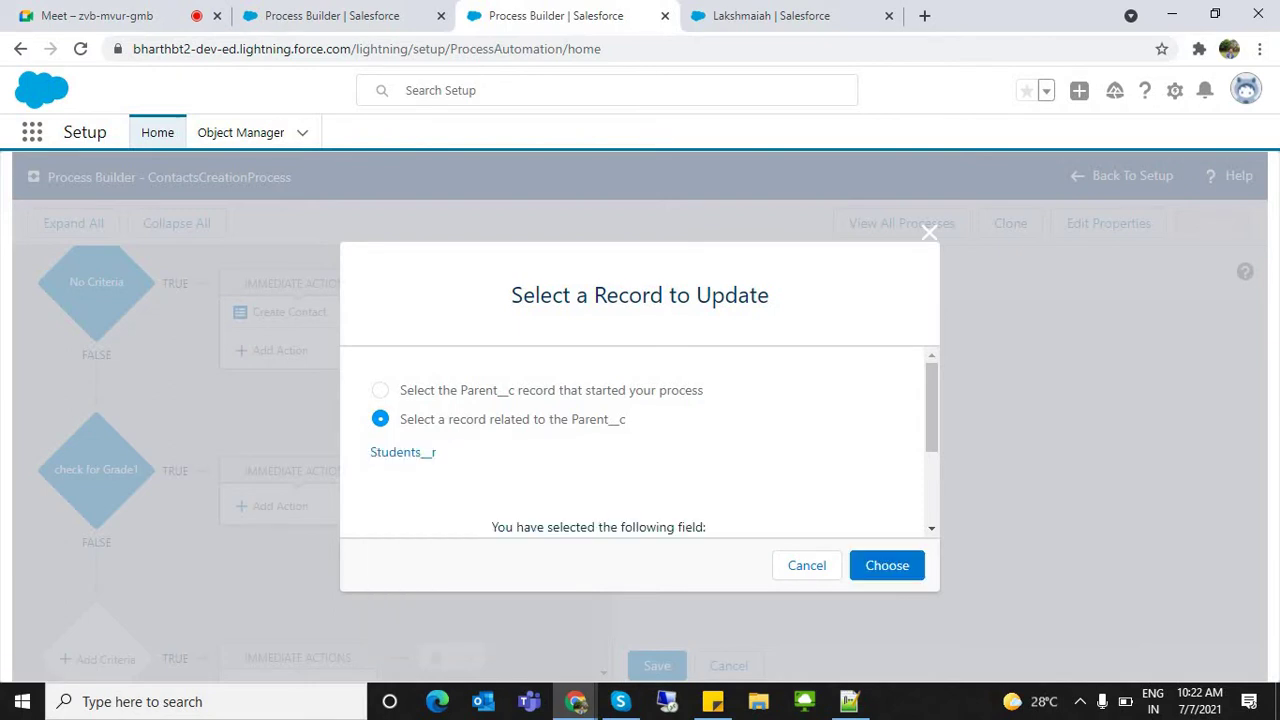
left_click(887, 565)
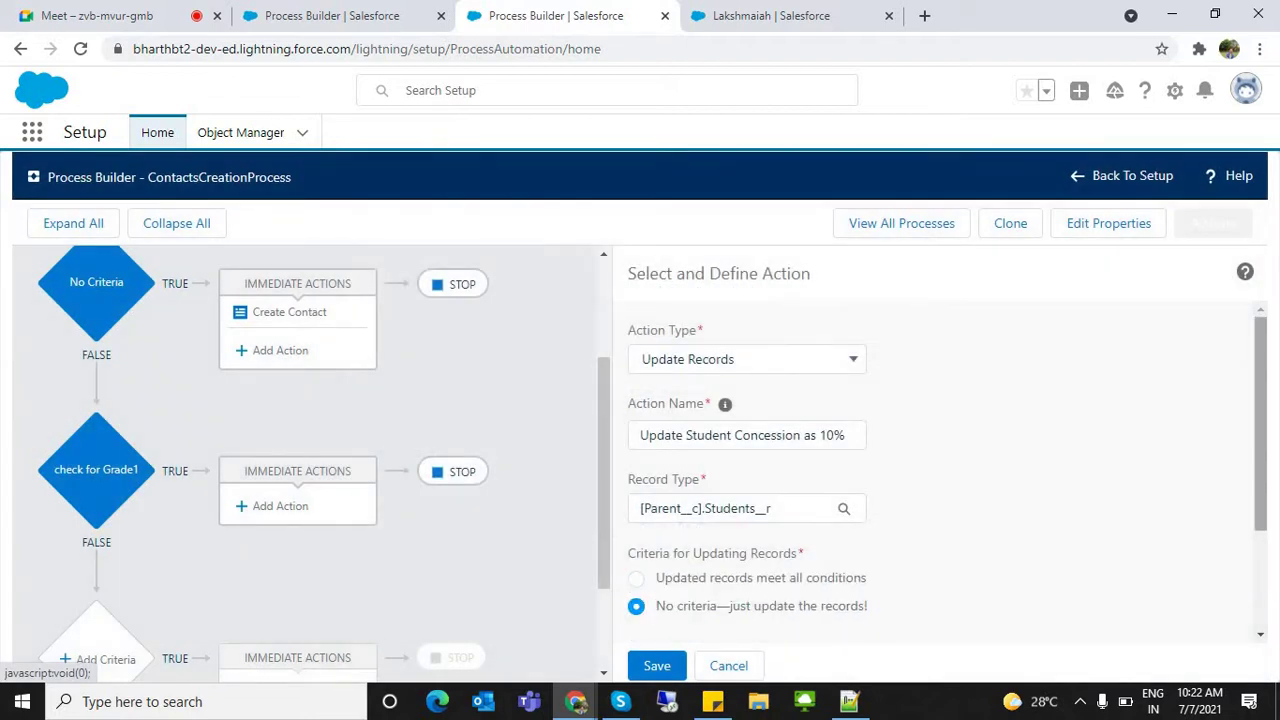
Set the students' Concession on fee field to the Number value 10, and save the update action
left_click(754, 552)
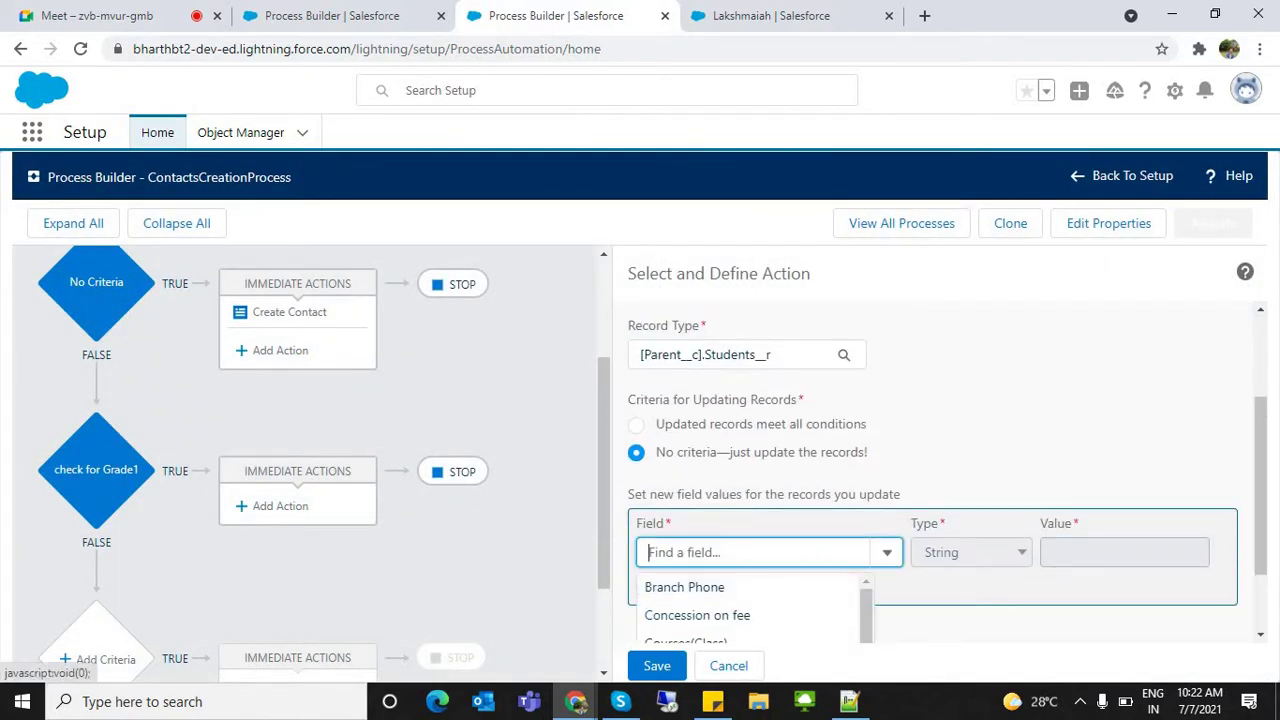
left_click_drag(1260, 490, 1260, 545)
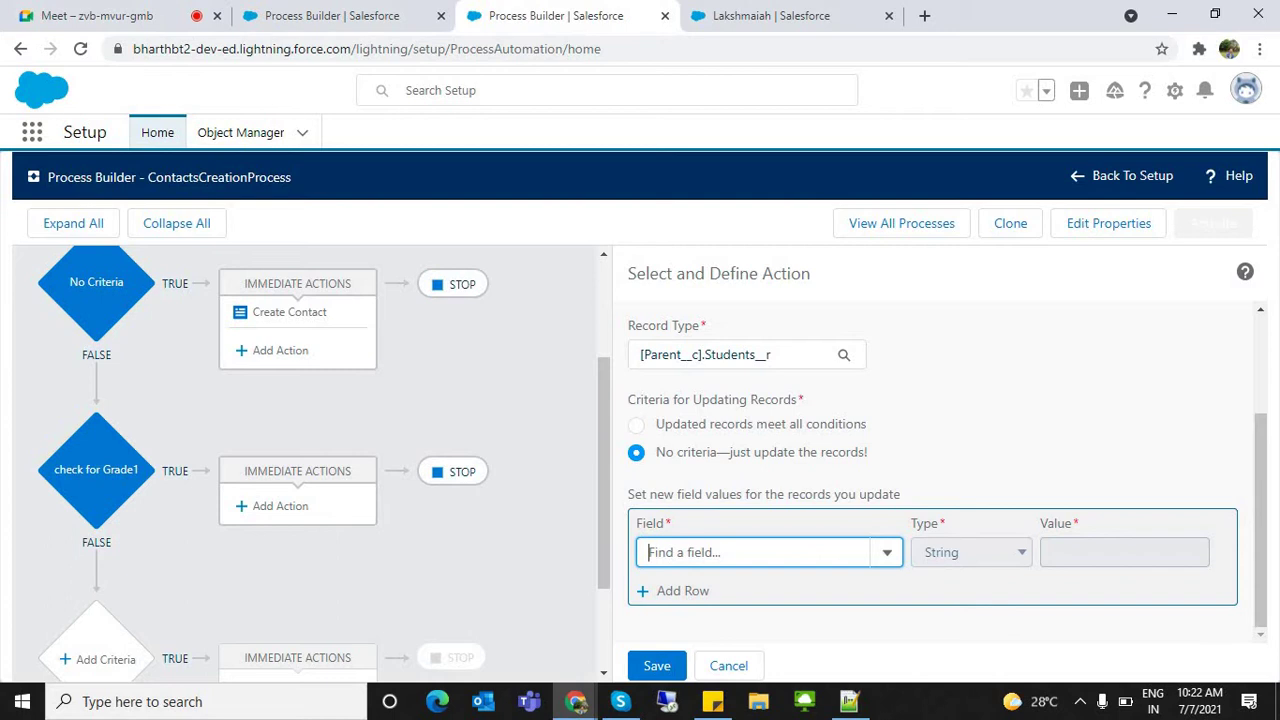
type("con")
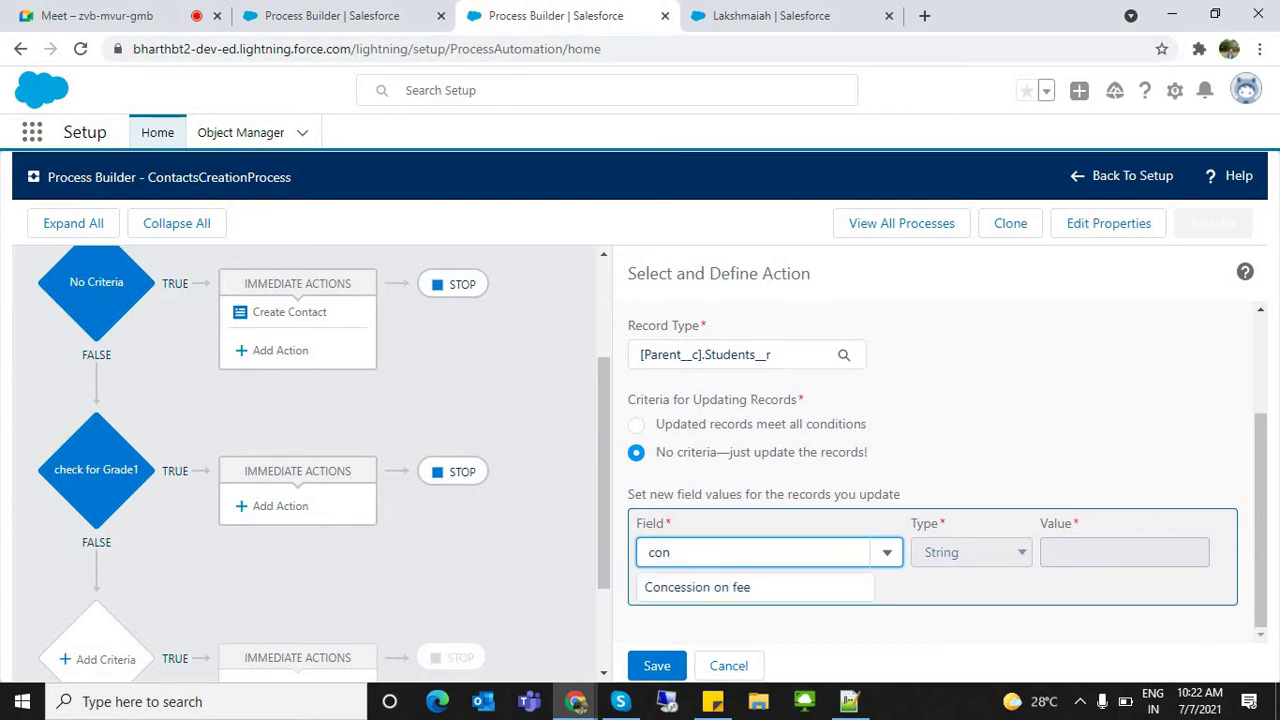
left_click(697, 587)
left_click(1124, 552)
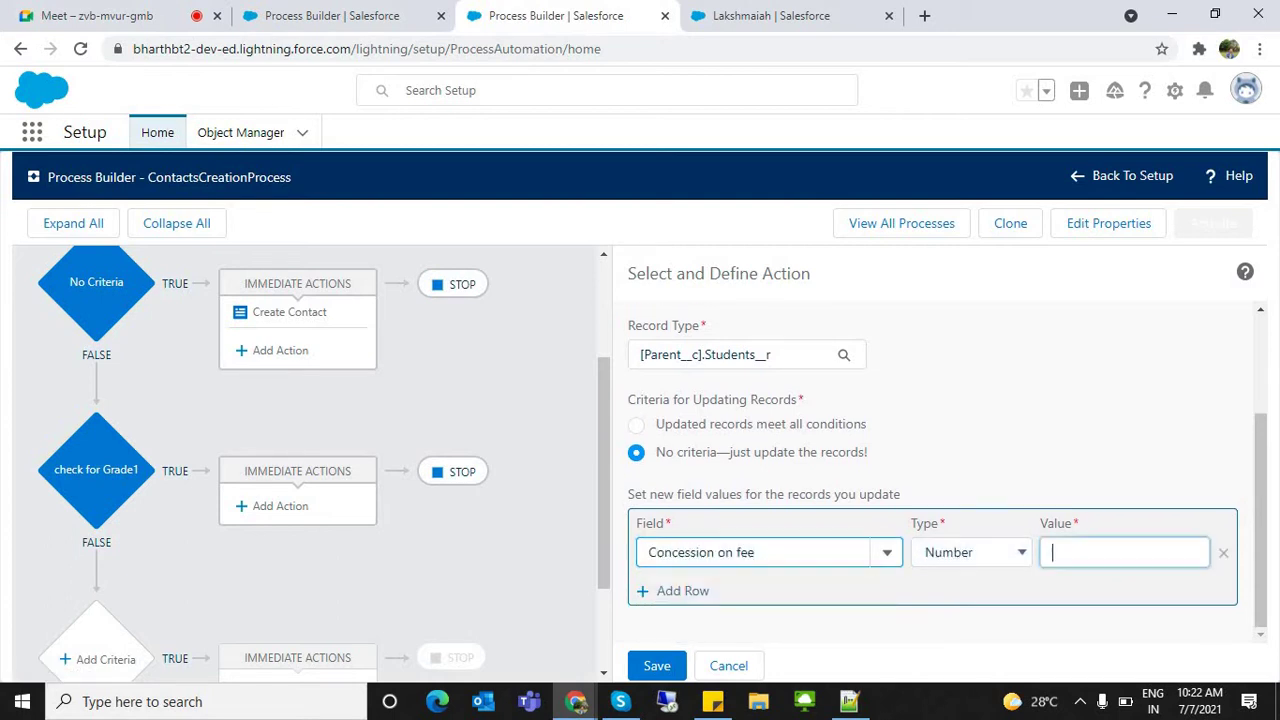
left_click(971, 552)
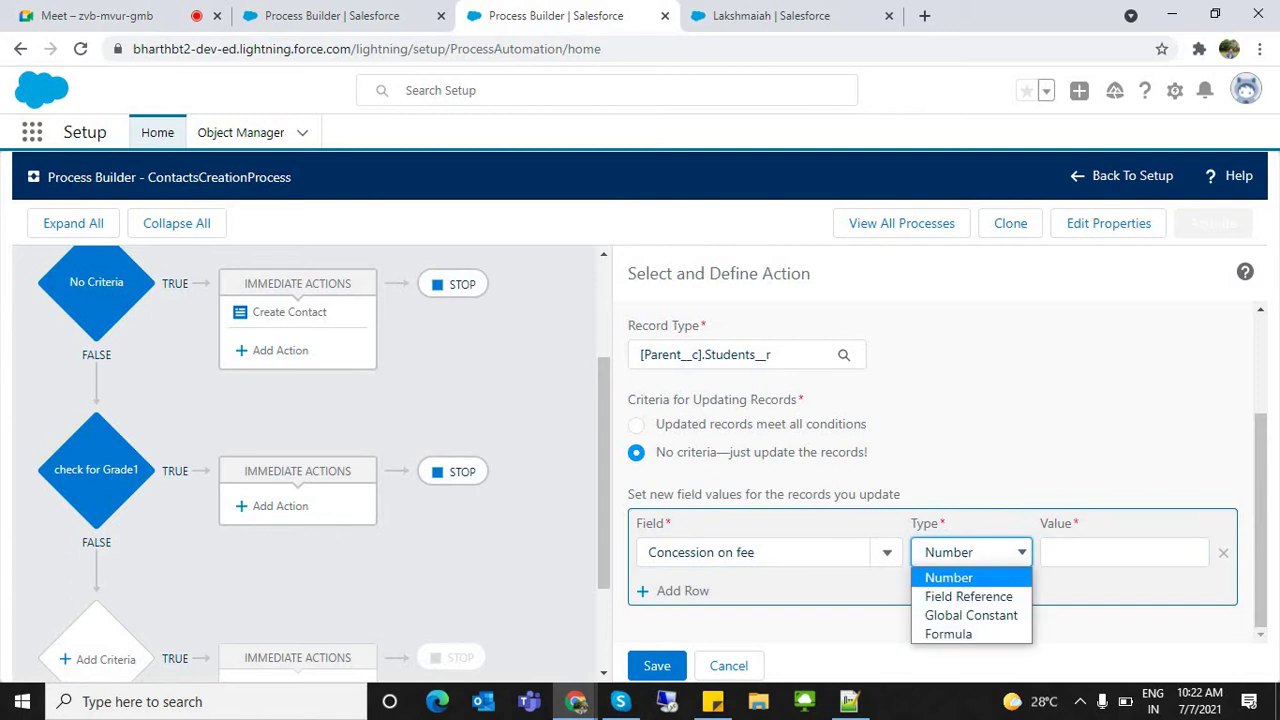
left_click(1124, 552)
type("10")
left_click(657, 666)
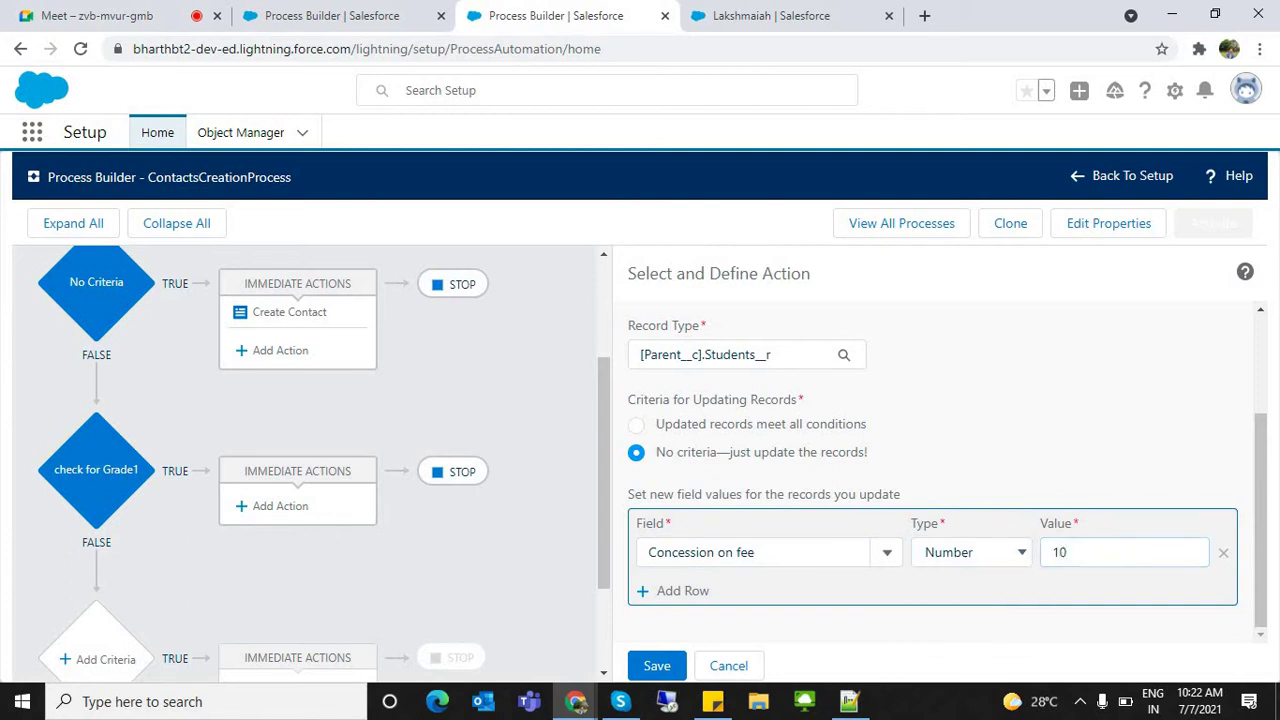
left_click(657, 666)
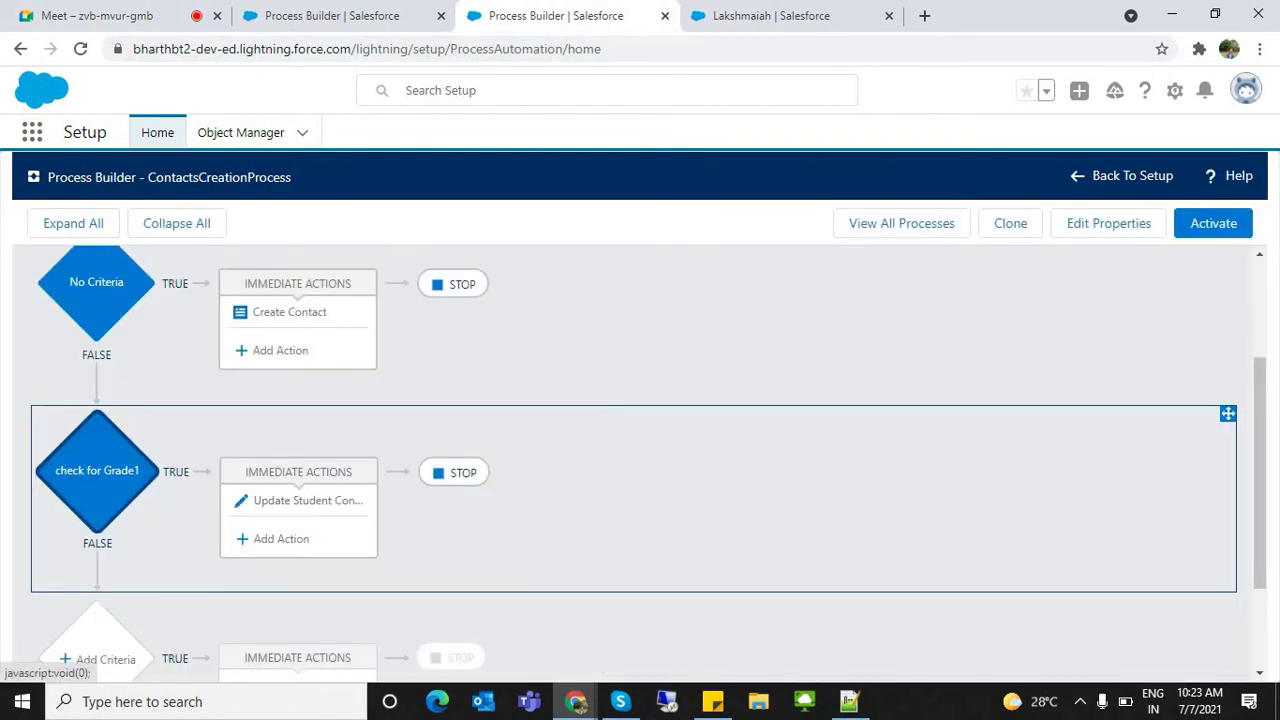
Review the check for Grade1 criteria and the settings of its student concession update action
left_click(97, 470)
left_click_drag(530, 362, 614, 362)
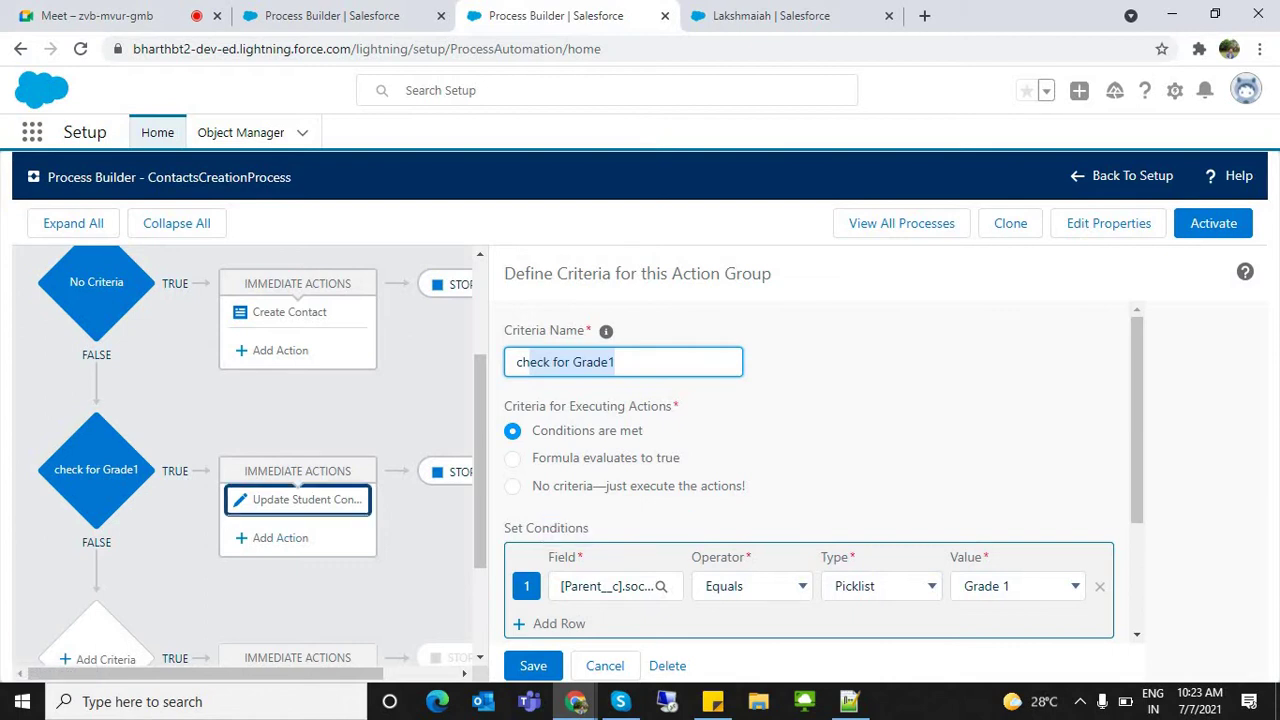
left_click(300, 499)
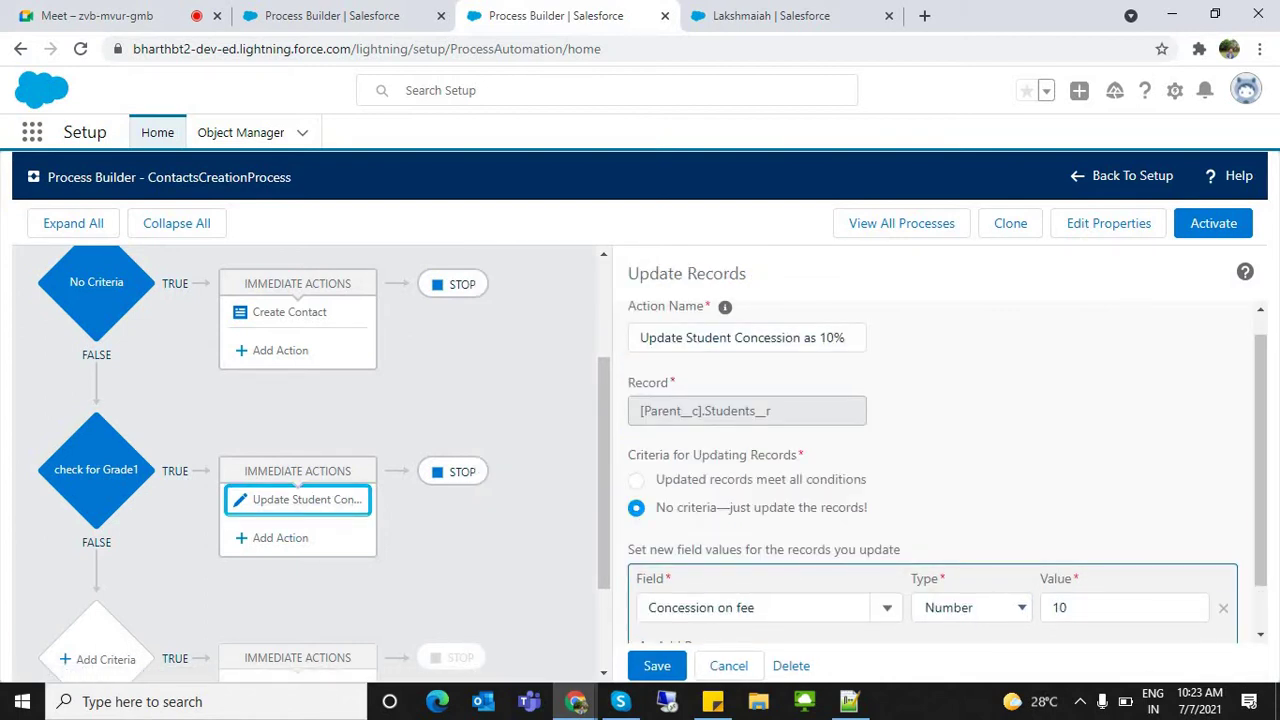
Add a new criteria node below check for Grade1 and name it "check for Grade2"
left_click_drag(604, 485, 604, 564)
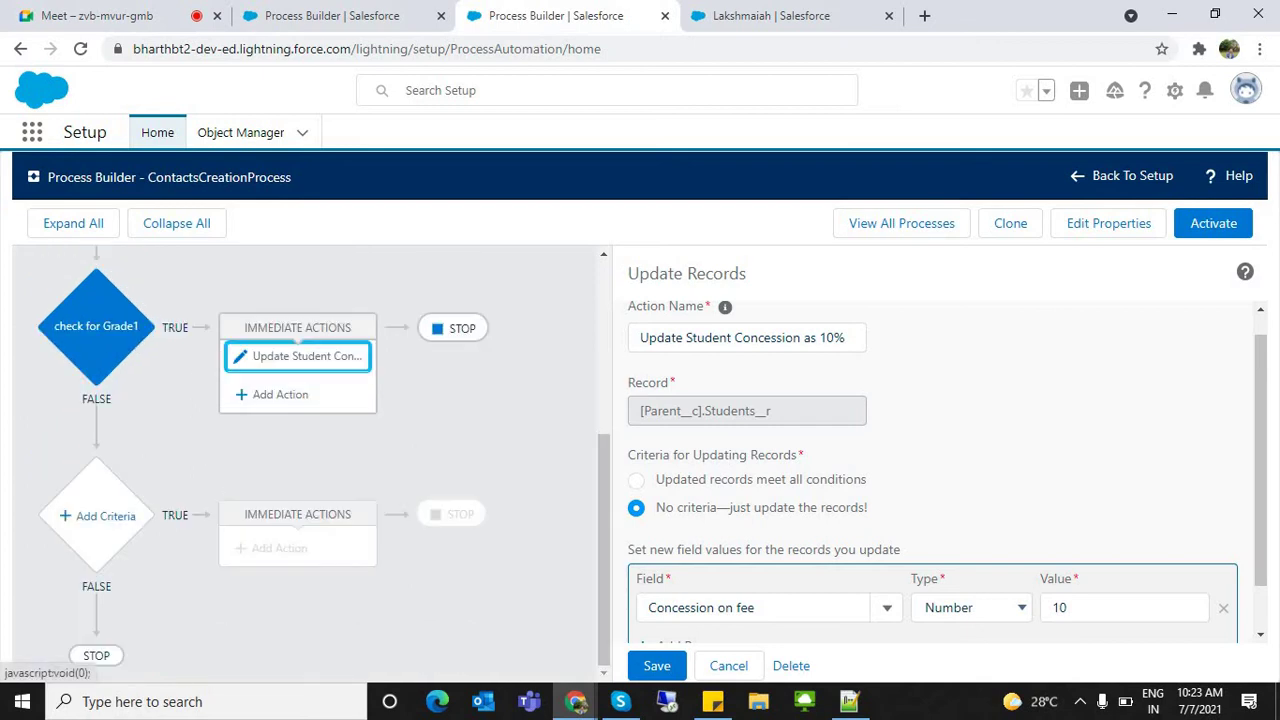
left_click(100, 516)
left_click(623, 362)
type("Che")
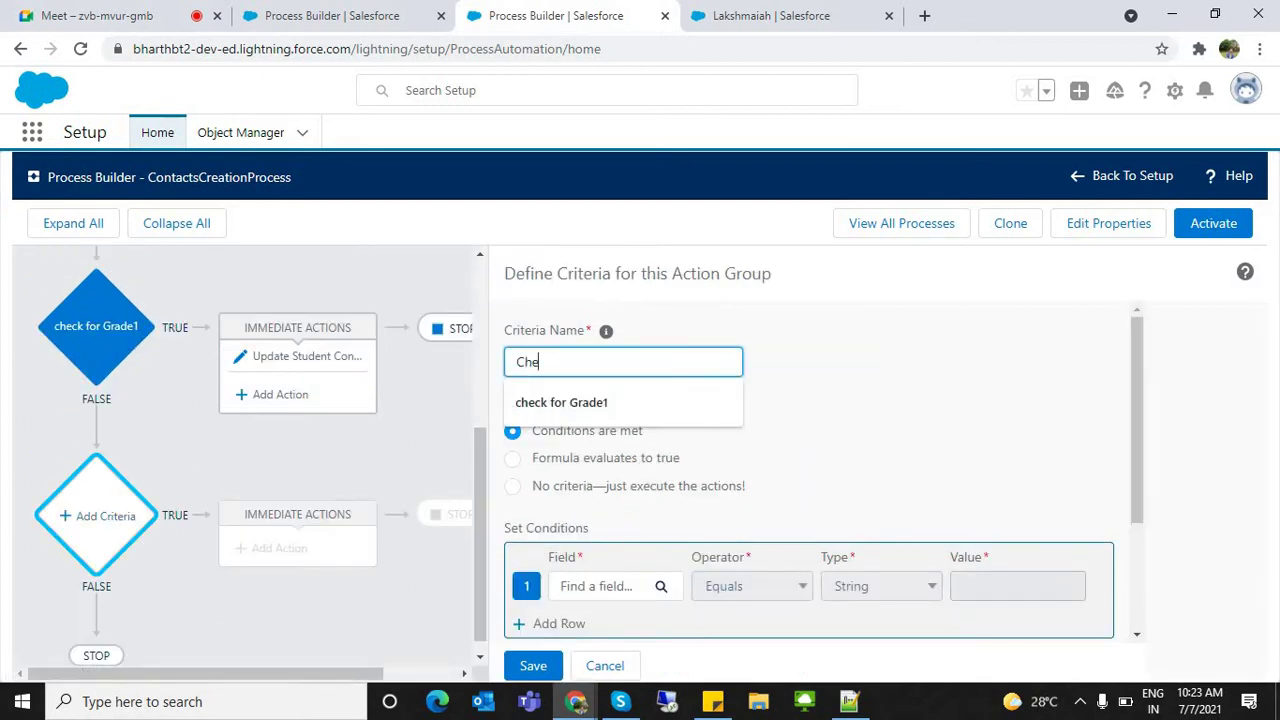
key("Down")
key("Return")
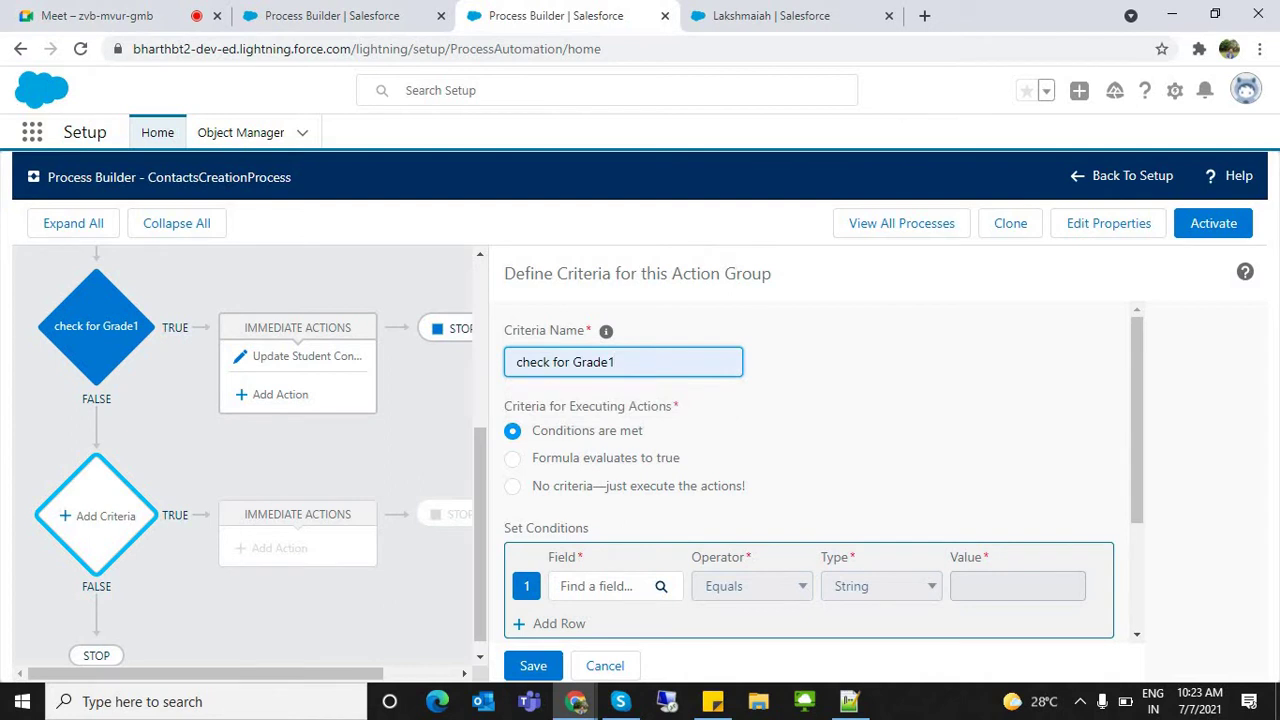
key("BackSpace")
type("2")
key("Tab")
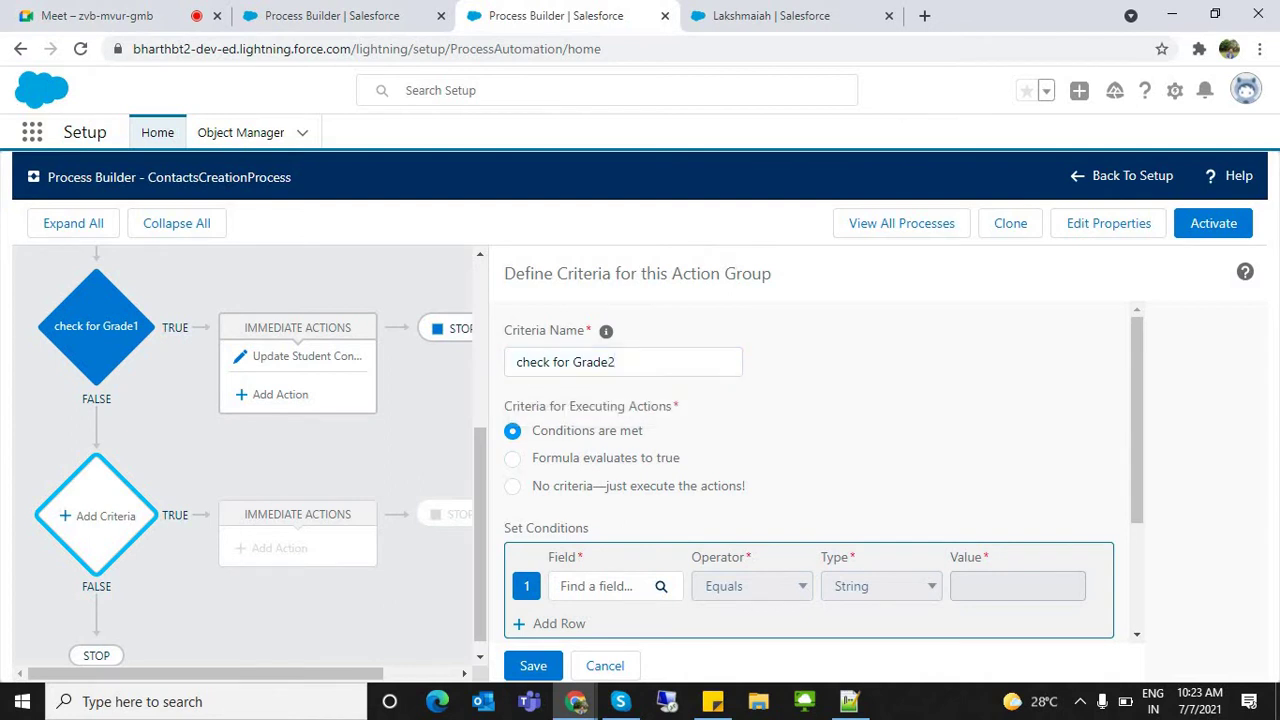
Change the new criteria's name to "if Grade2" and open the field selection for its first condition
left_click(522, 362)
key("BackSpace")
type("if")
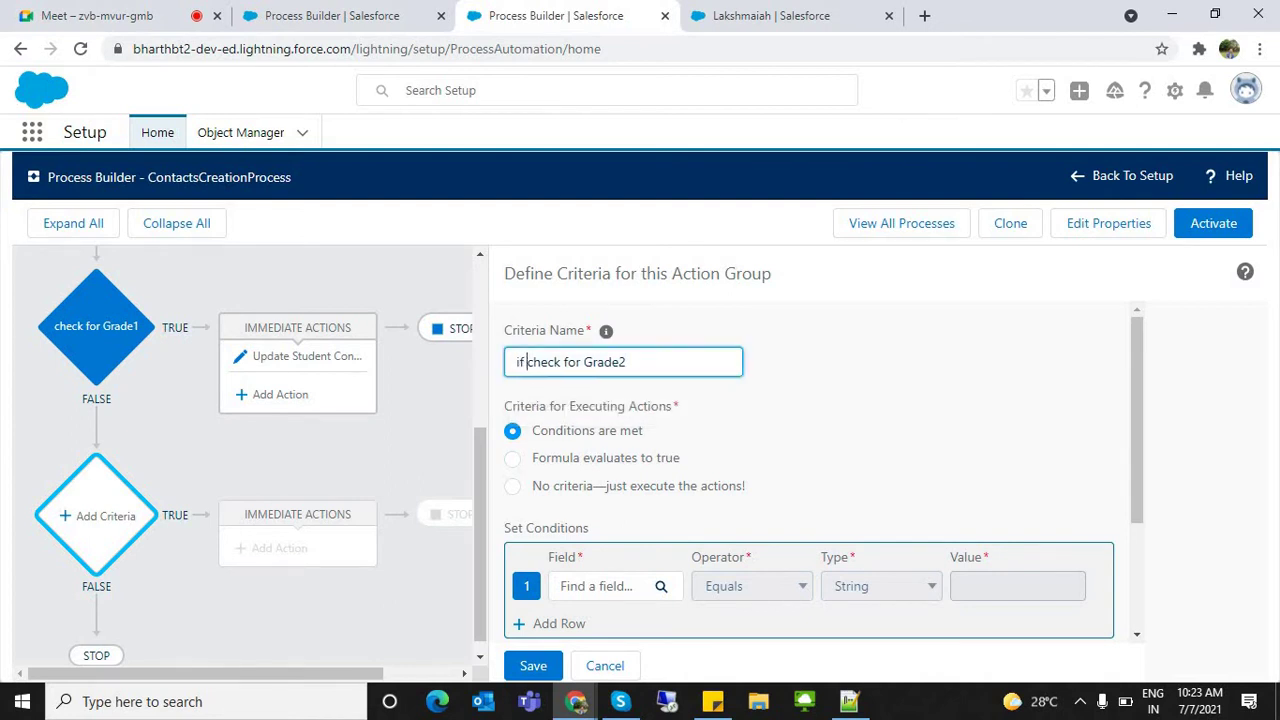
key("Delete")
key("Delete")
key("Delete")
key("Delete")
key("Delete")
key("Delete")
key("Delete")
key("Delete")
key("Delete")
left_click(600, 586)
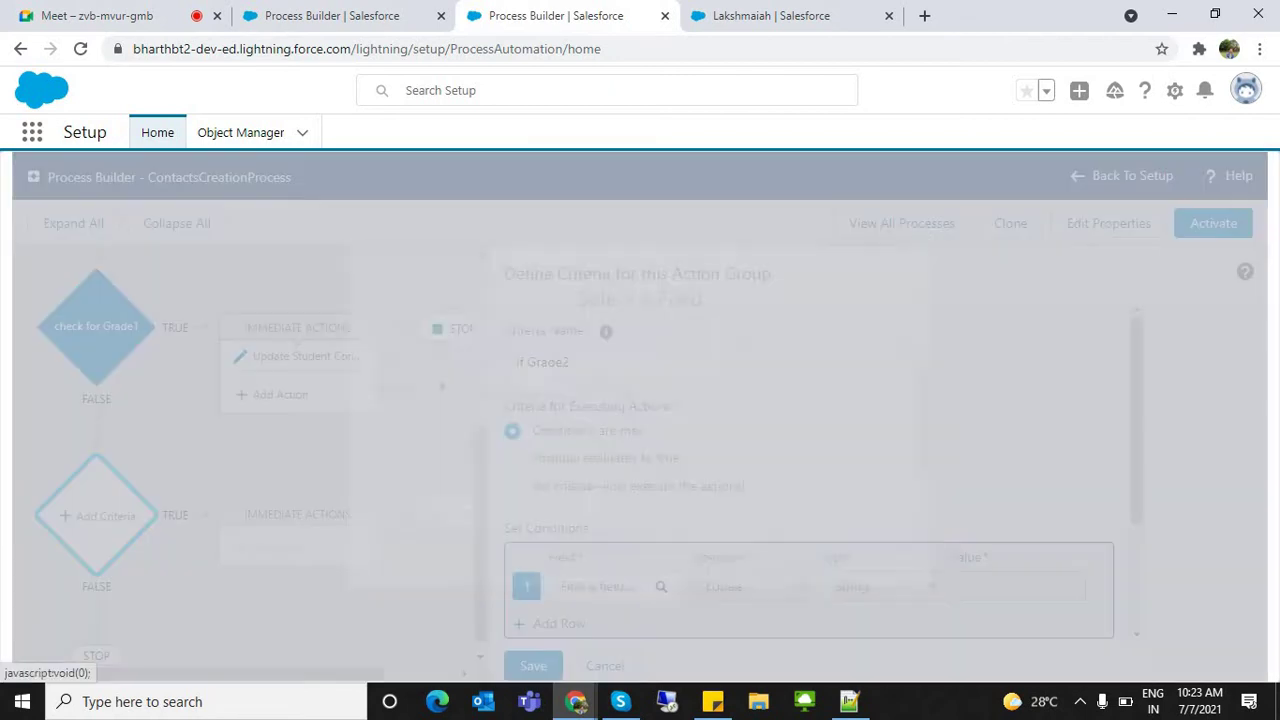
type("paren")
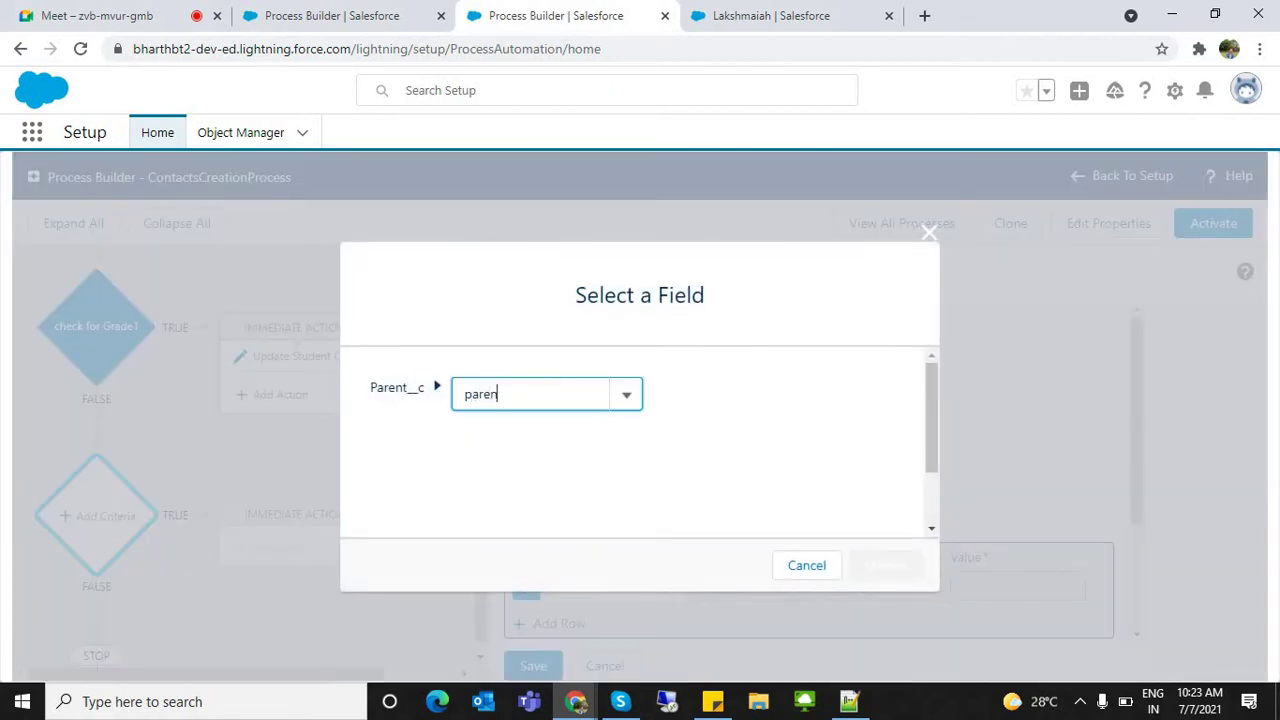
key("Down")
key("Return")
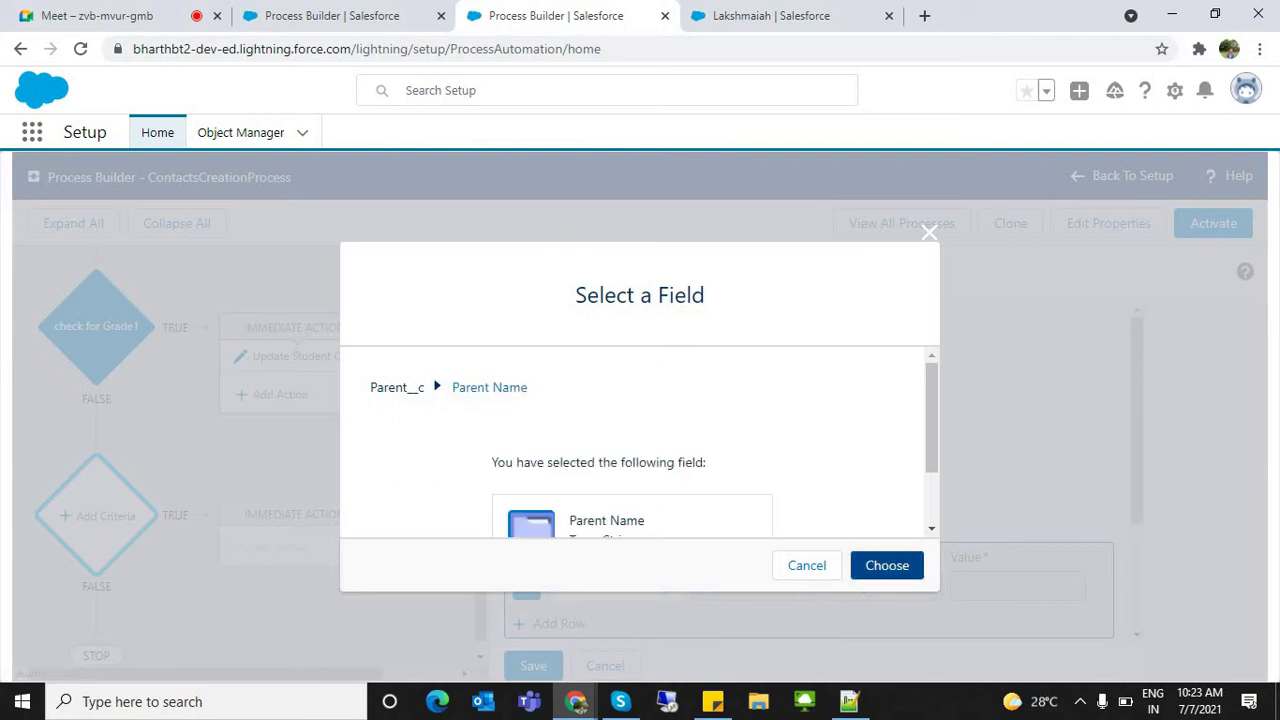
left_click(489, 387)
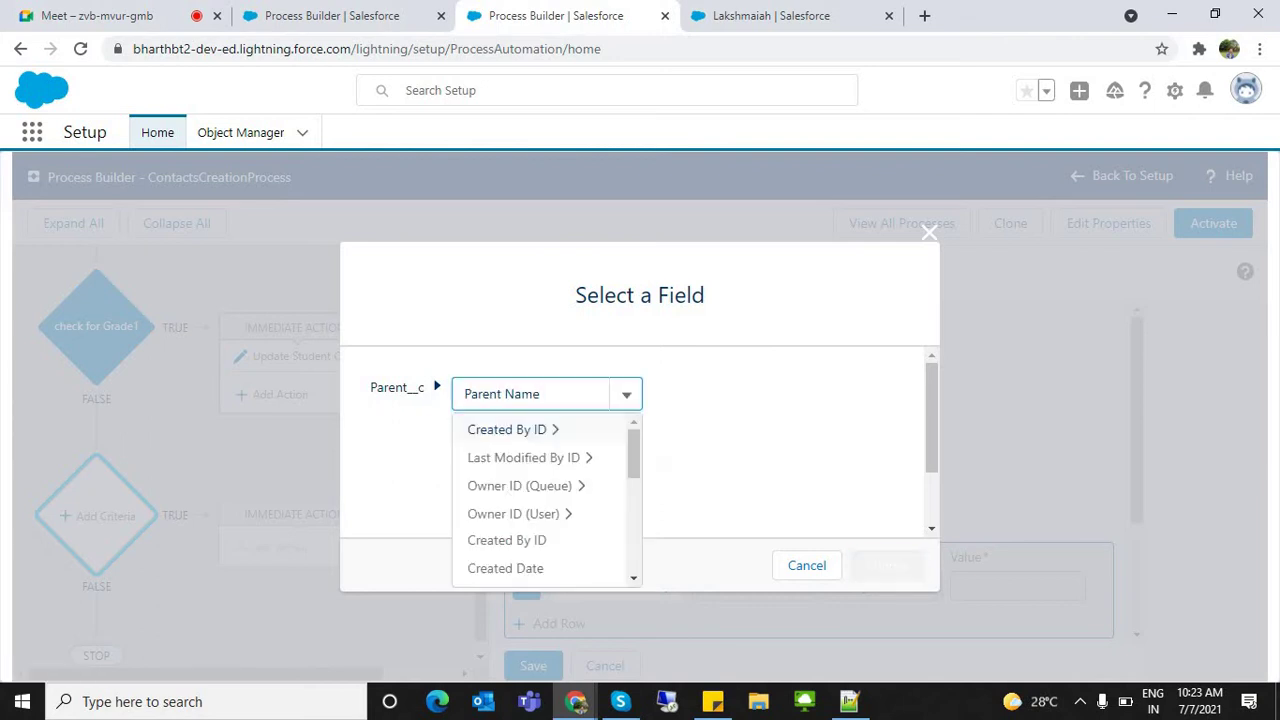
left_click(730, 430)
left_click_drag(548, 394, 462, 394)
Set the if Grade2 condition to Parent social status Equals picklist value Grade 2, and save the criteria
type("soci")
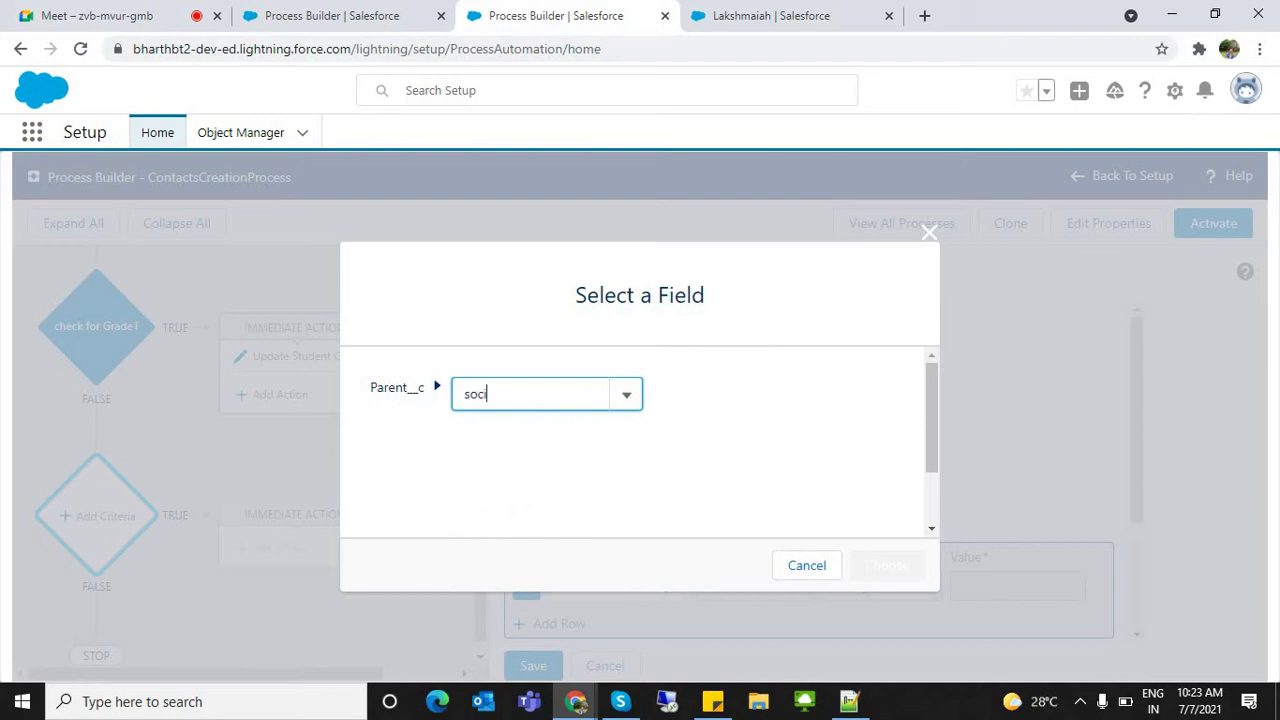
left_click(502, 427)
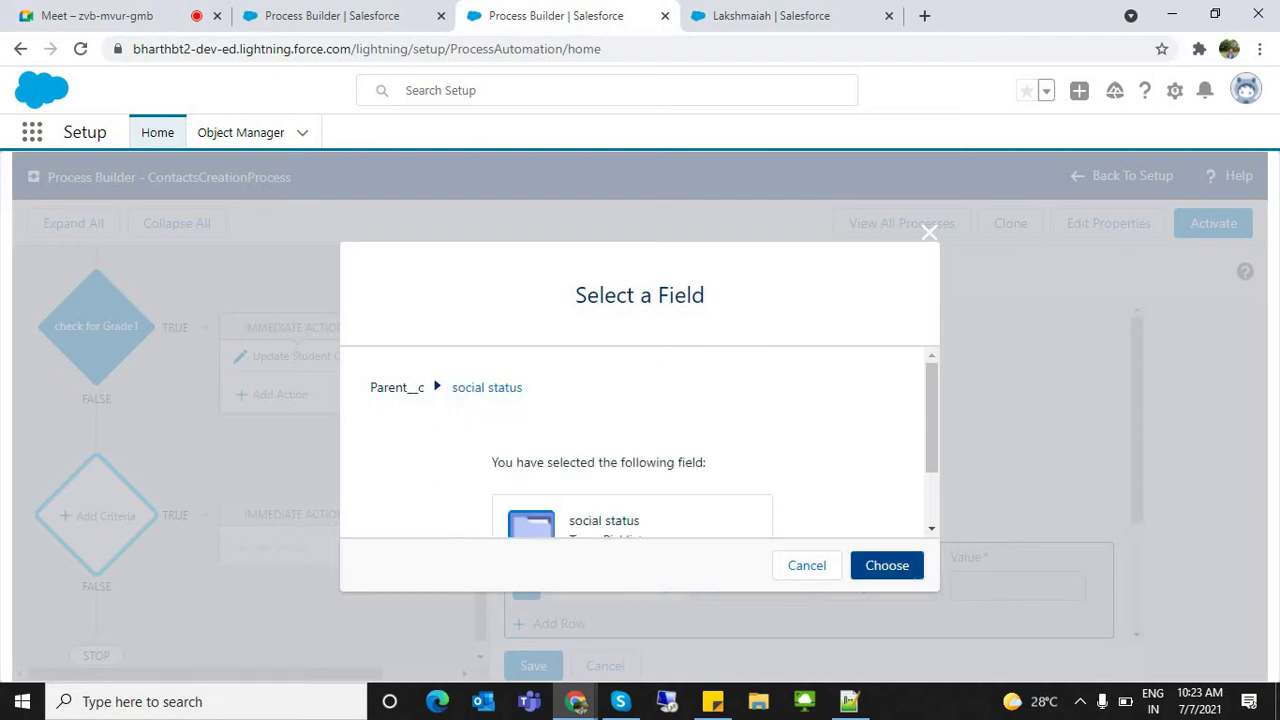
left_click(886, 565)
left_click(1018, 586)
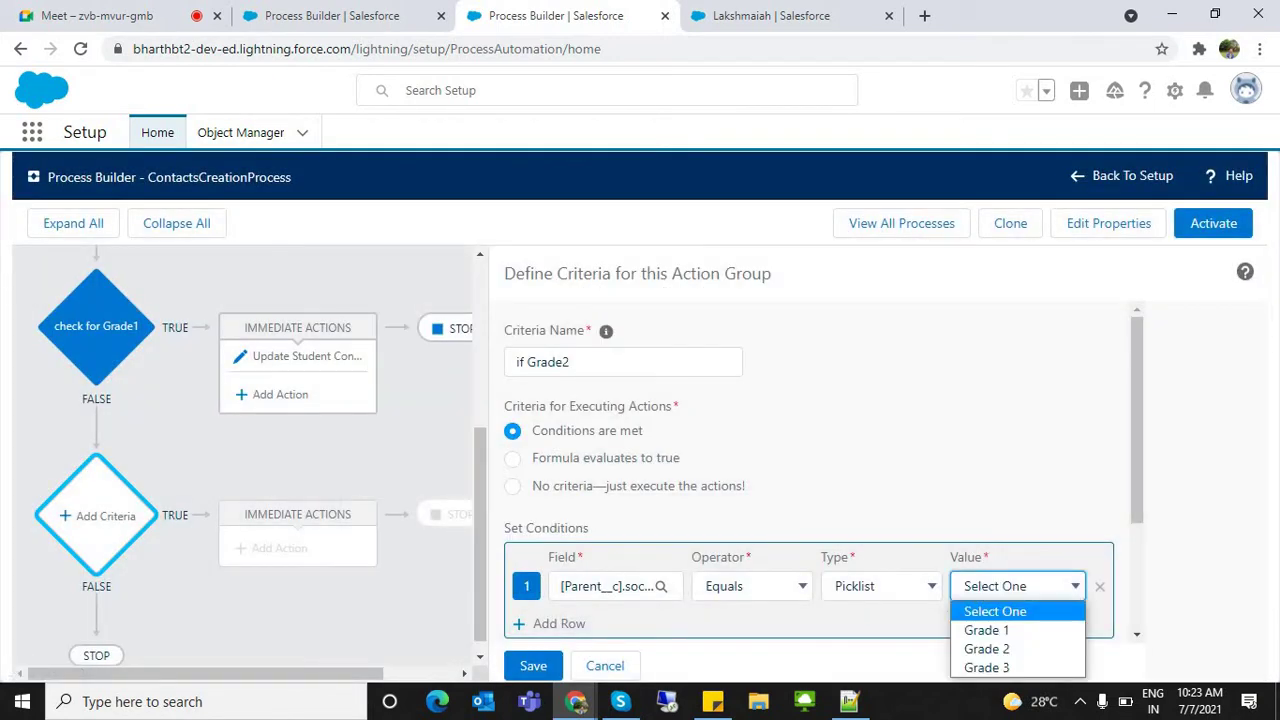
left_click(1010, 649)
left_click(533, 666)
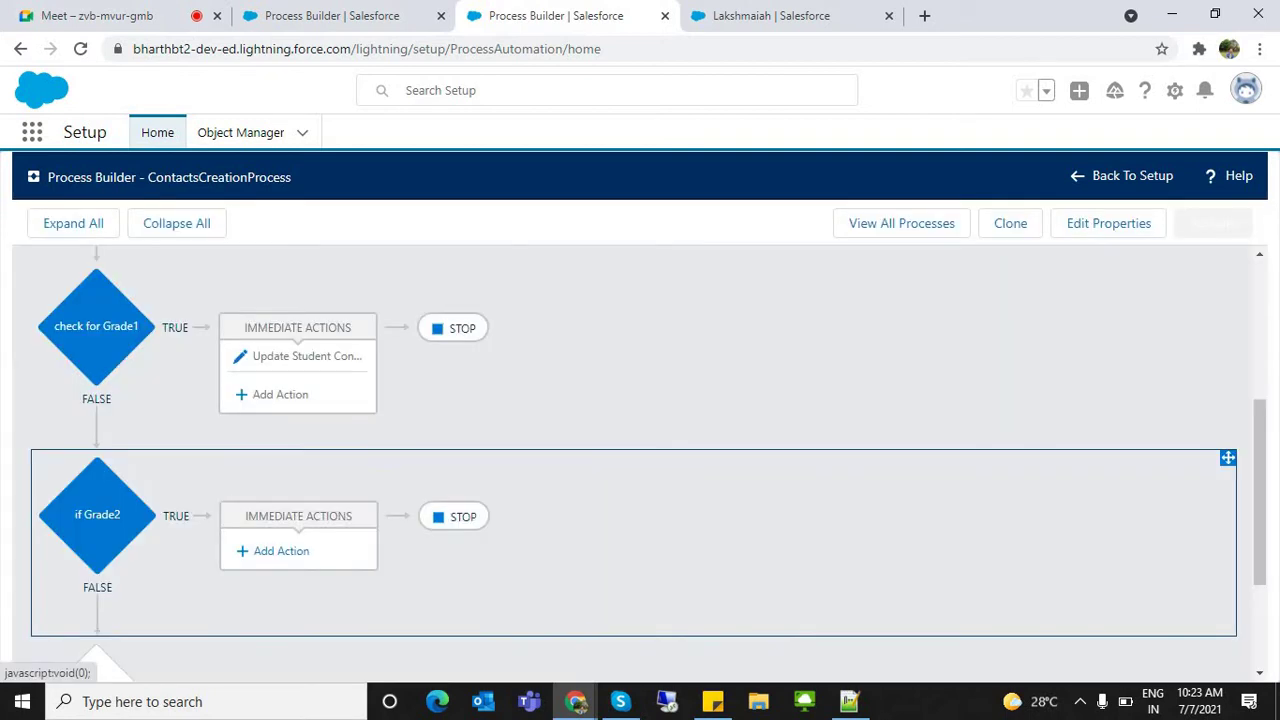
Add an Update Records immediate action to if Grade2, named "update concession 20%"
left_click(280, 550)
left_click(747, 359)
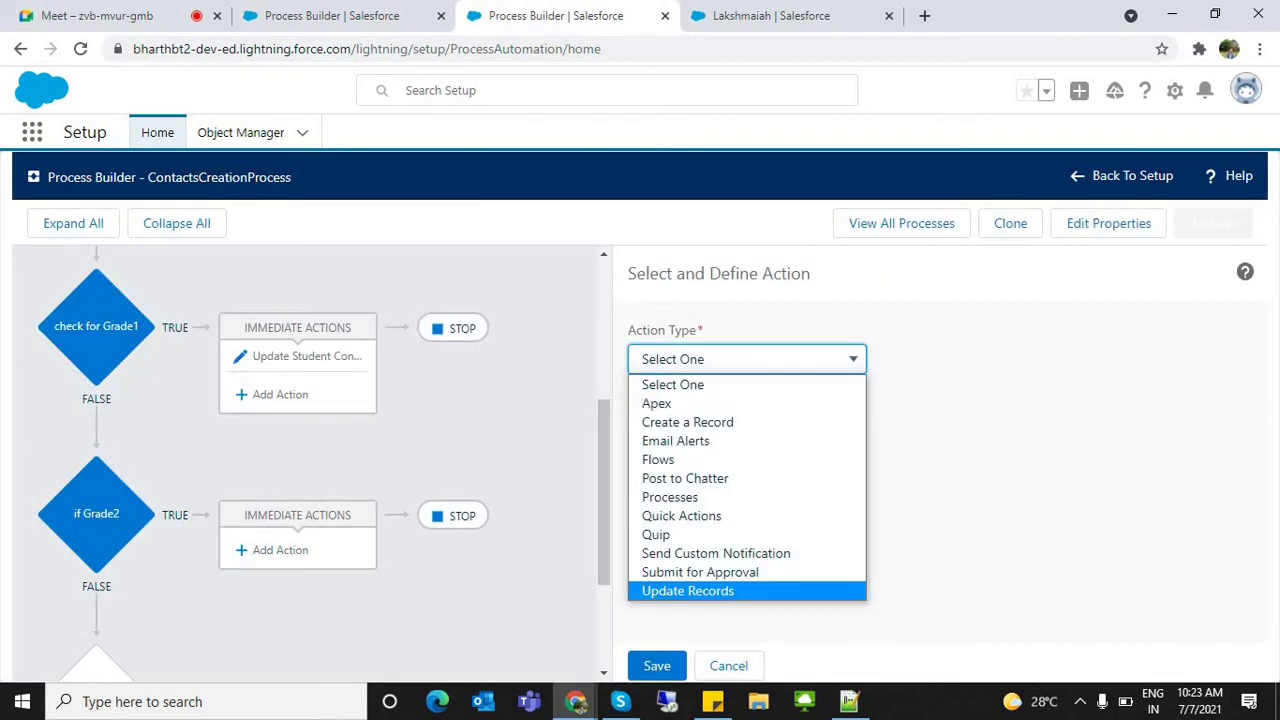
key("Return")
left_click(747, 435)
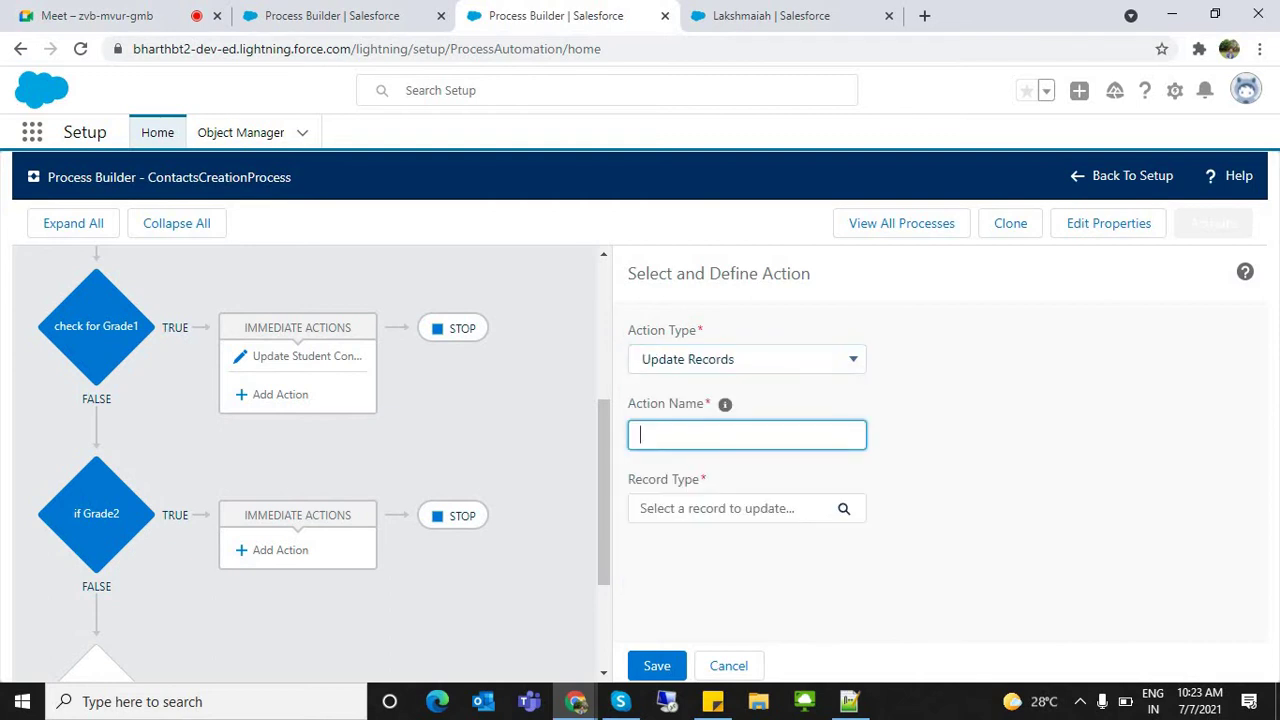
type("udpate  concession")
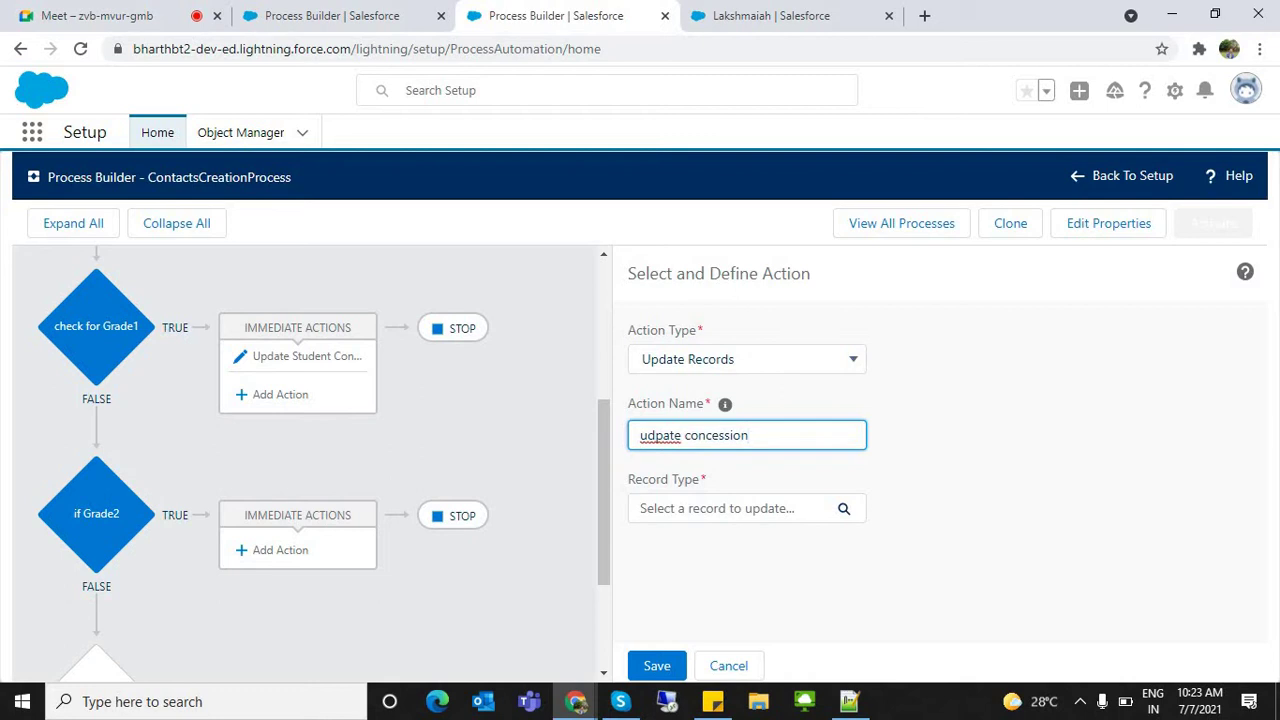
type(" 20%")
double_click(660, 435)
type("update")
Choose the Students__r records related to Parent__c as the target of the 20% concession update
left_click(735, 508)
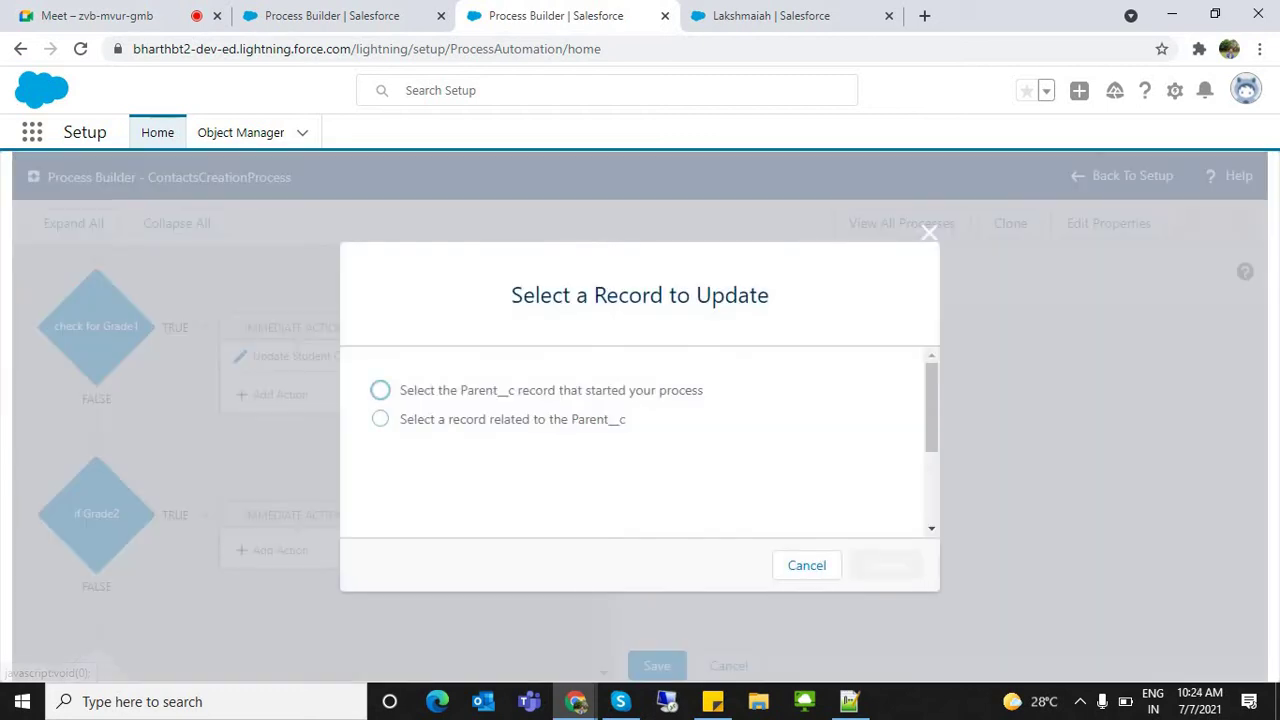
left_click(381, 419)
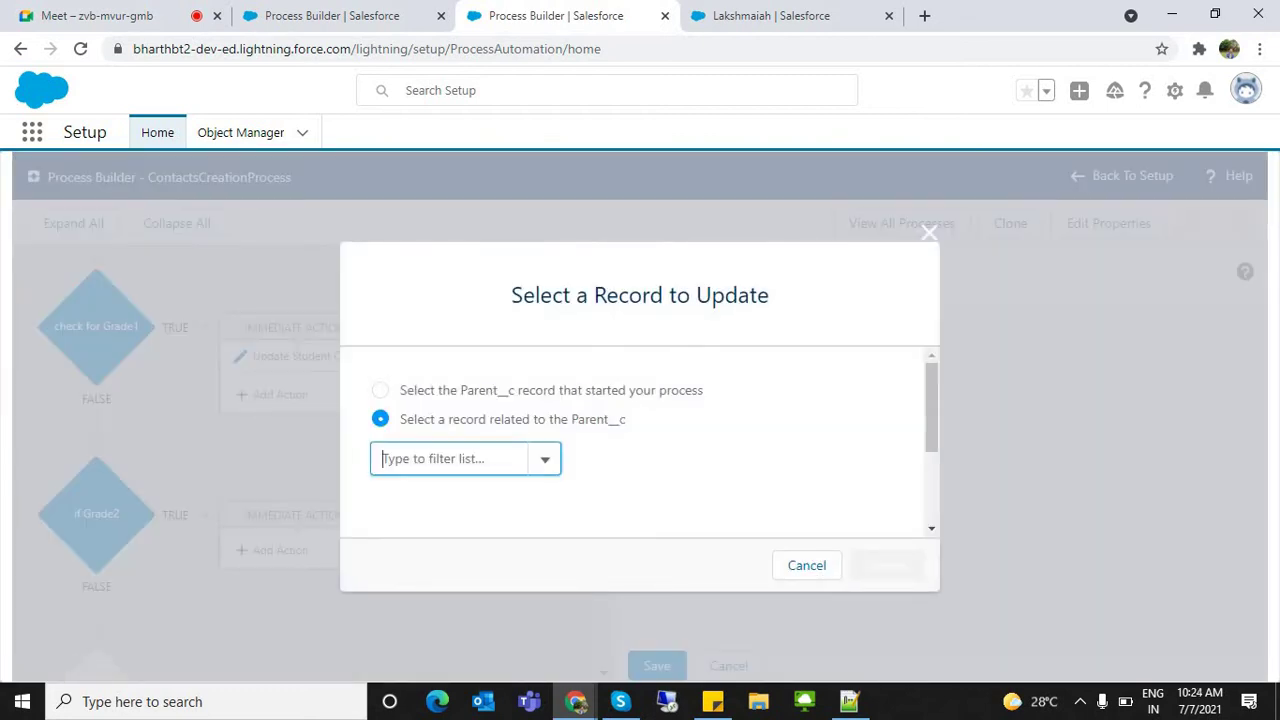
type("stud")
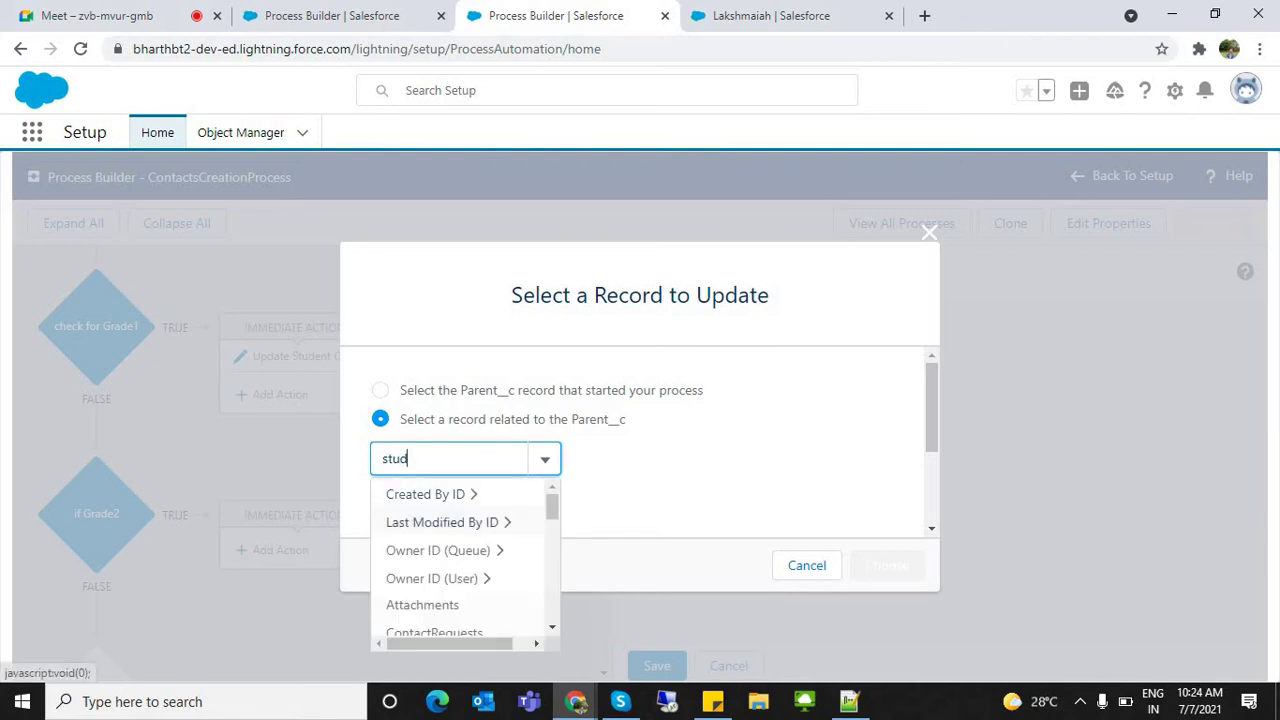
type("e")
left_click(419, 493)
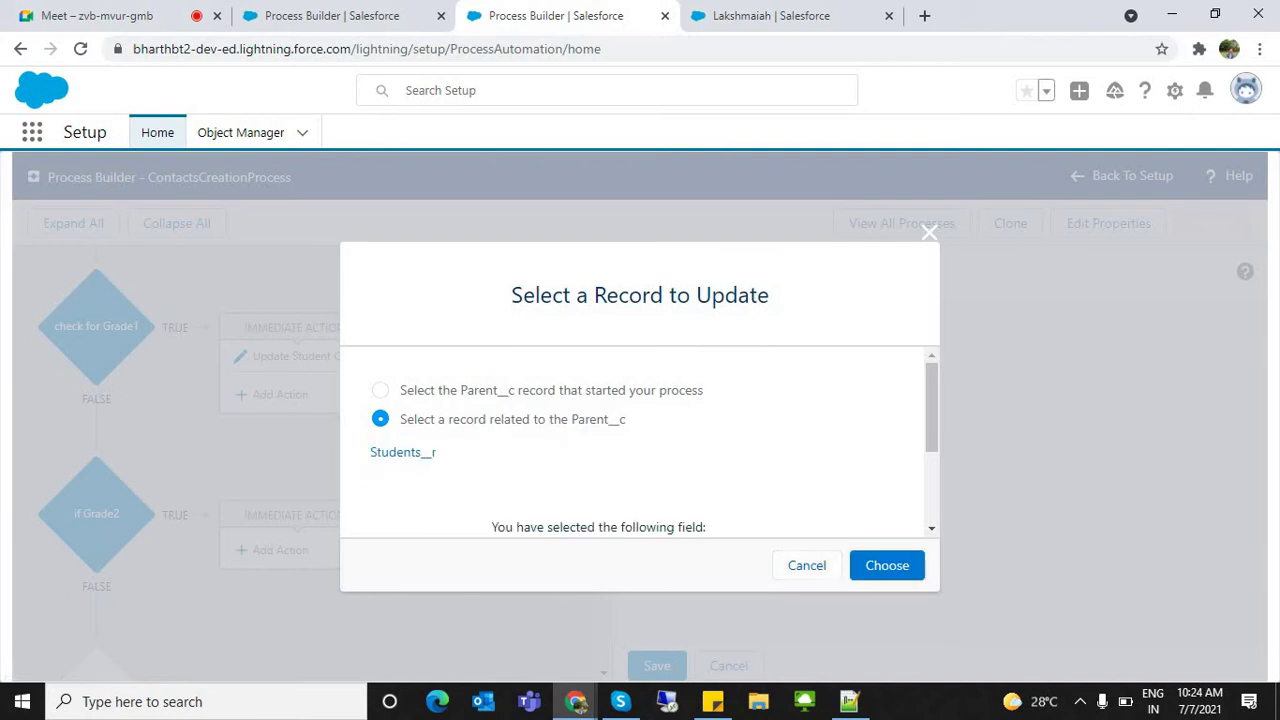
left_click(887, 566)
key("Return")
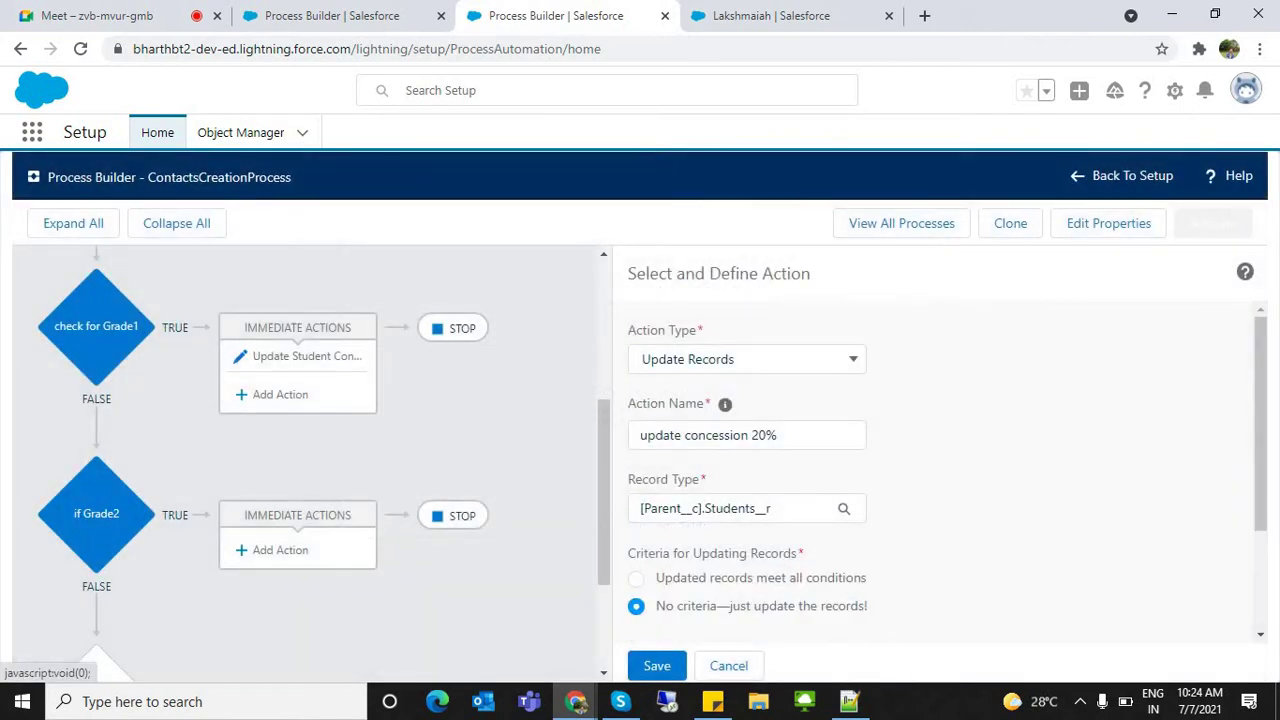
Set the students' Concession on fee field to the Number value 20, and save the action
left_click_drag(1260, 430, 1260, 530)
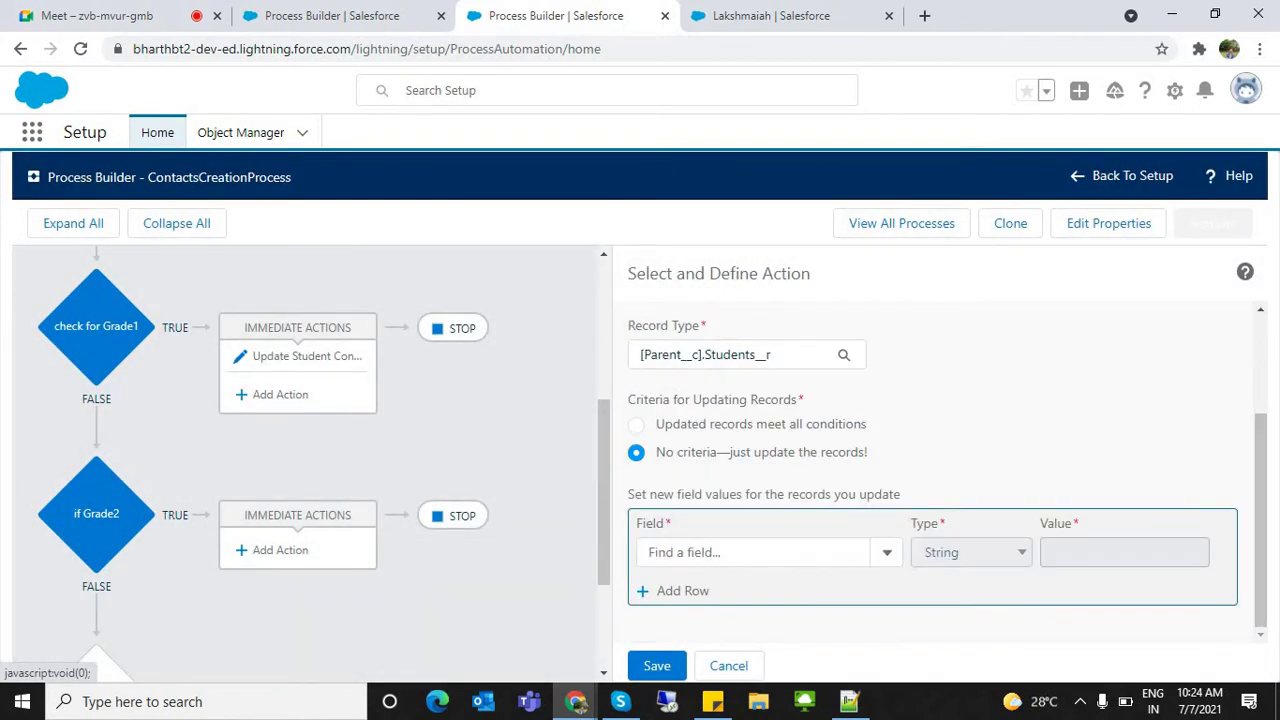
left_click(755, 552)
type("con")
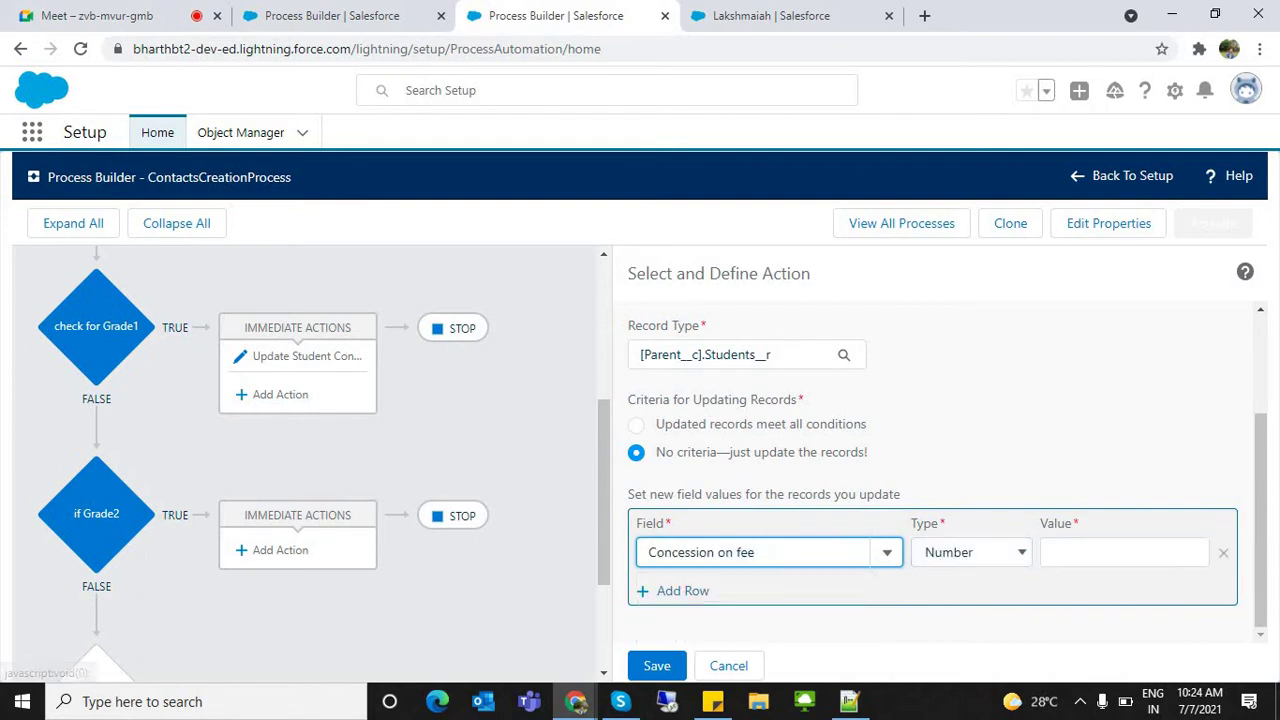
left_click(1124, 552)
type("20")
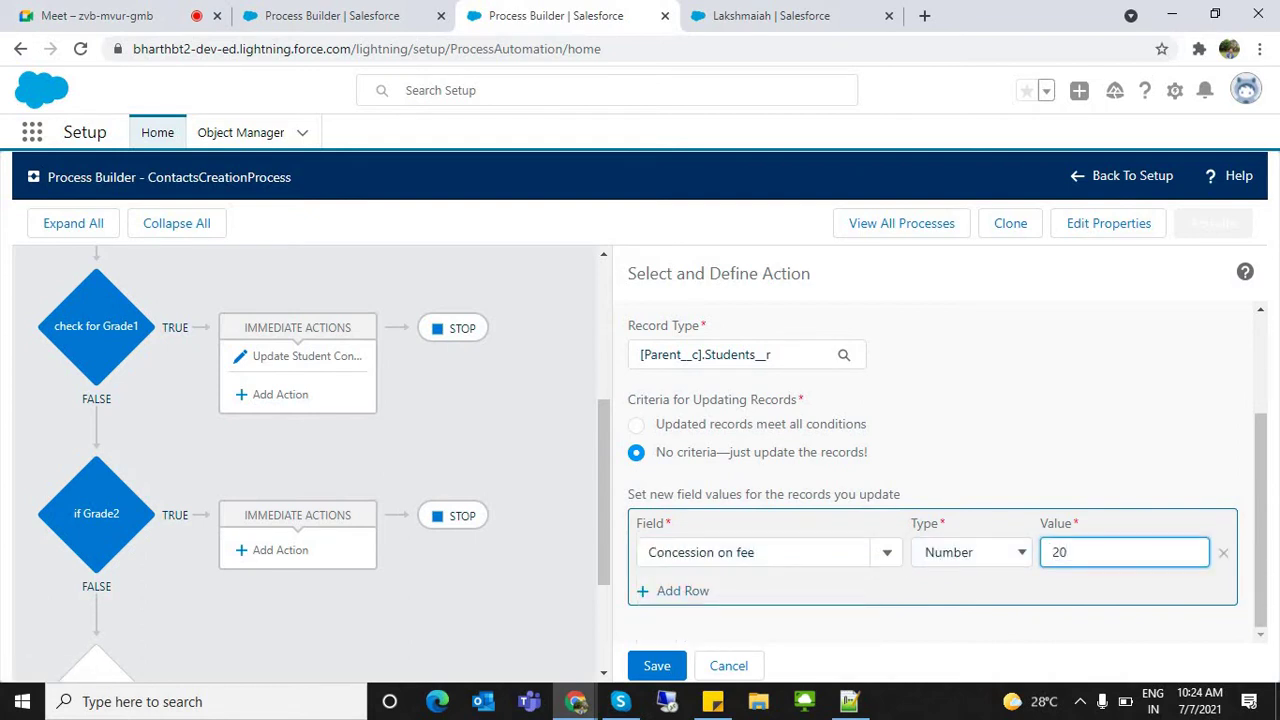
left_click(657, 665)
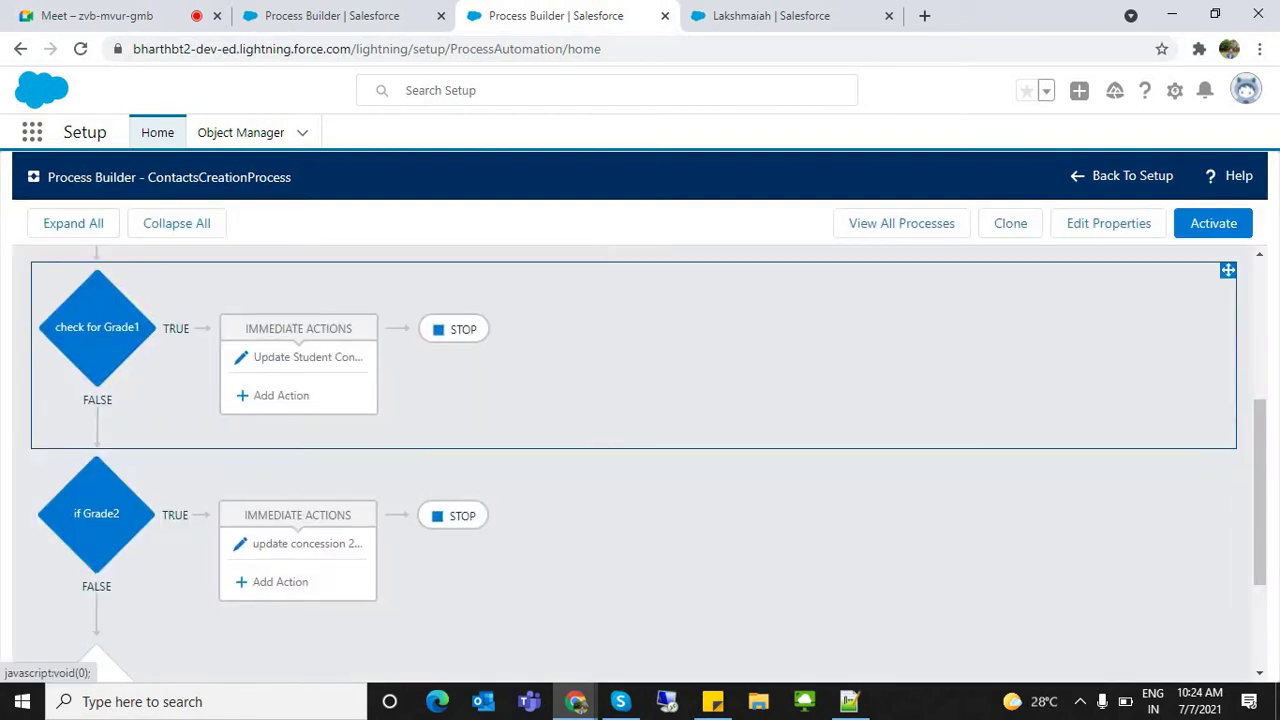
left_click_drag(1260, 492, 1260, 573)
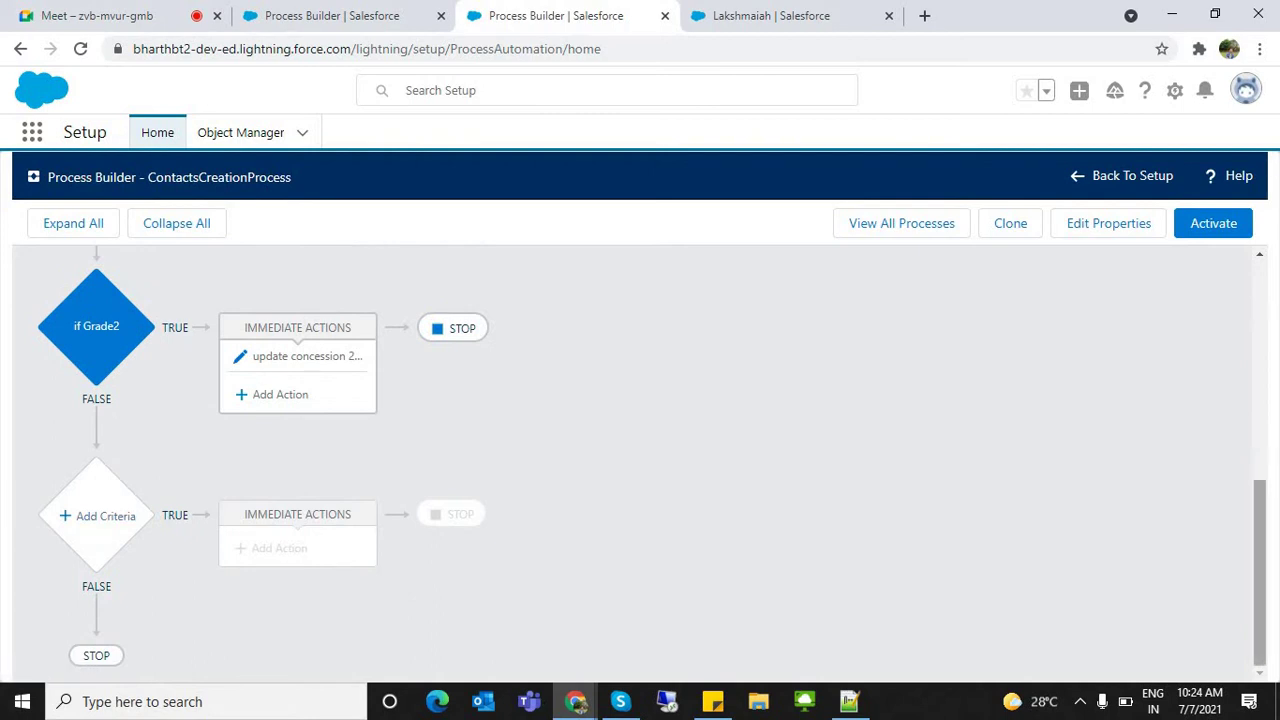
Compare the conditions defined for the check for Grade1 and if Grade2 criteria
scroll(652, 463, "up", 3)
scroll(652, 463, "up", 1)
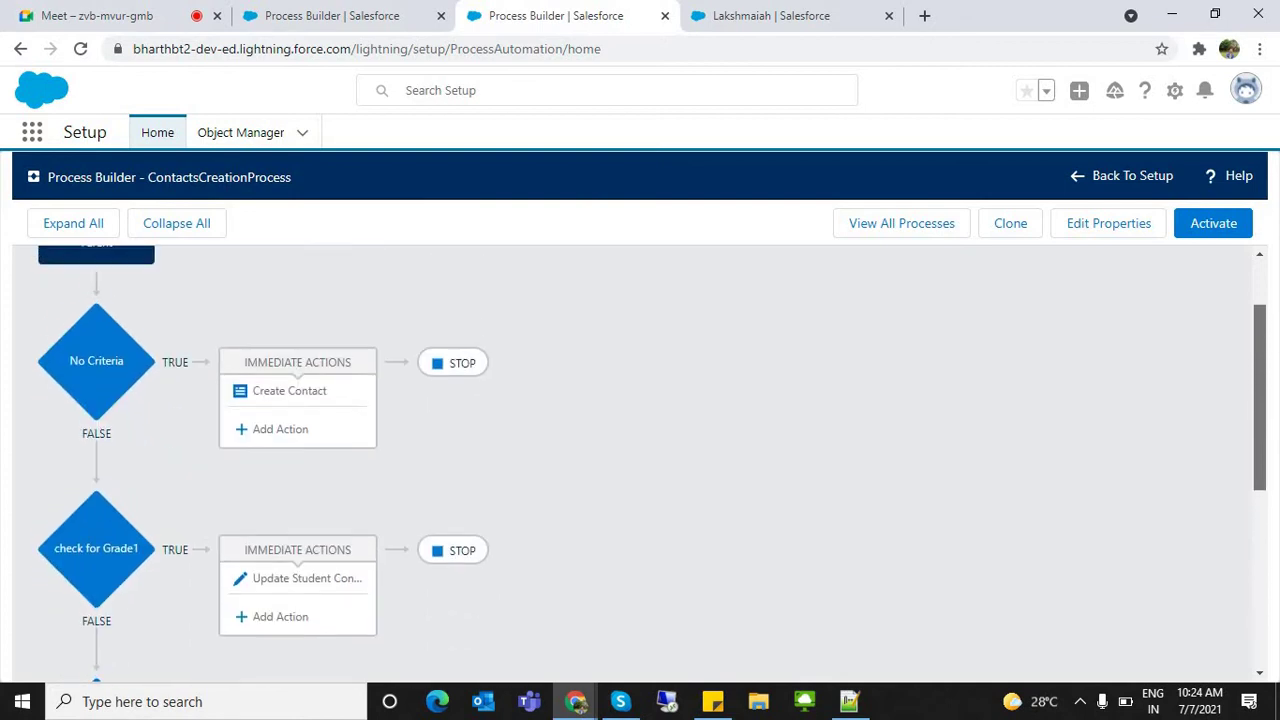
scroll(652, 463, "down", 1)
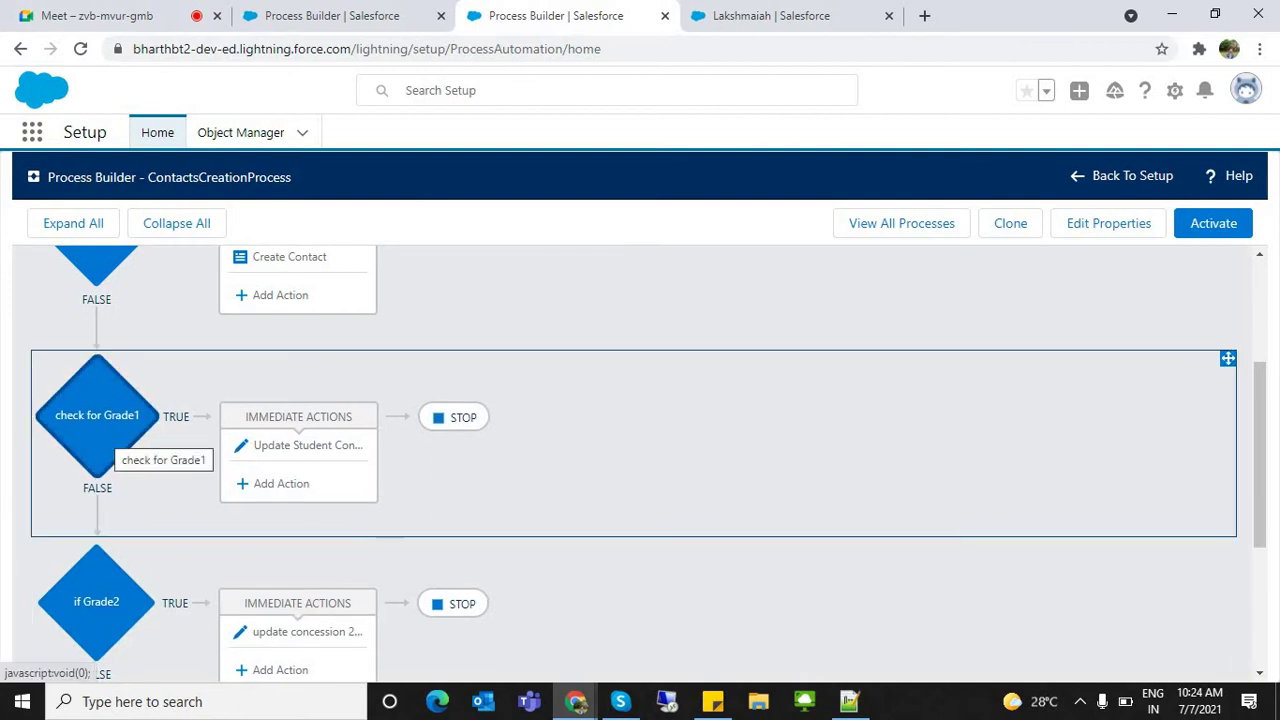
left_click(100, 435)
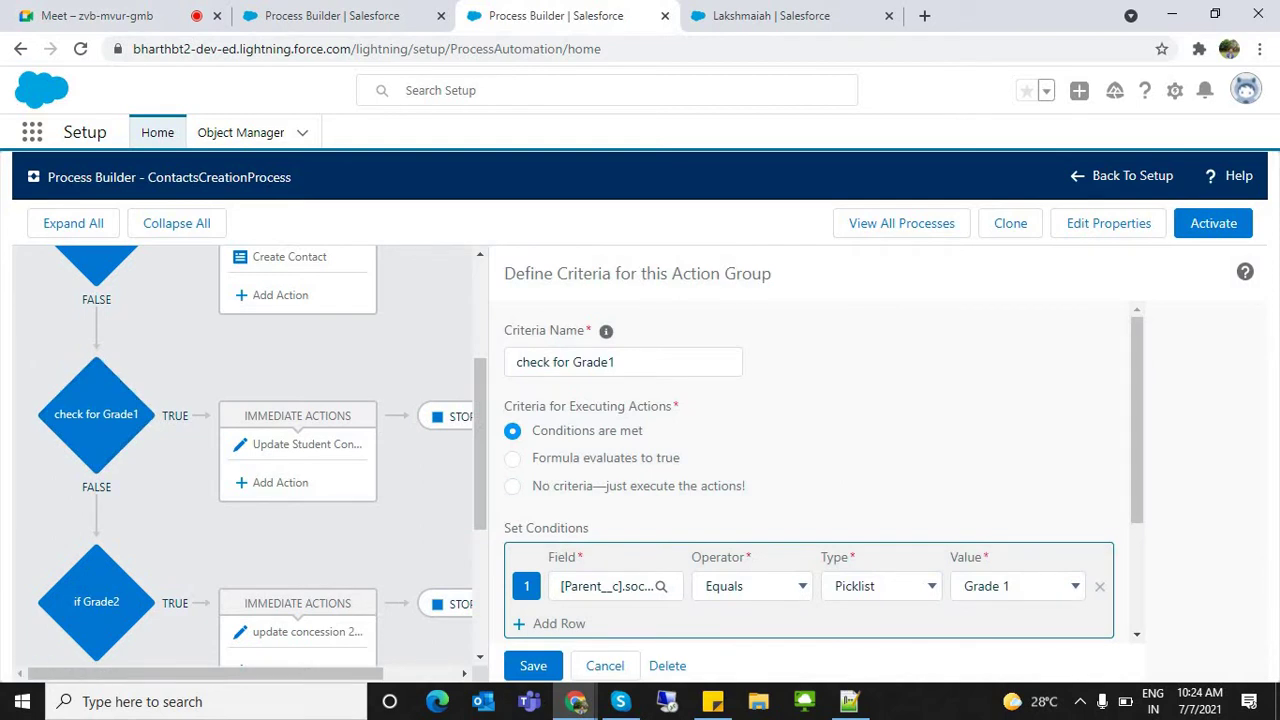
left_click(96, 602)
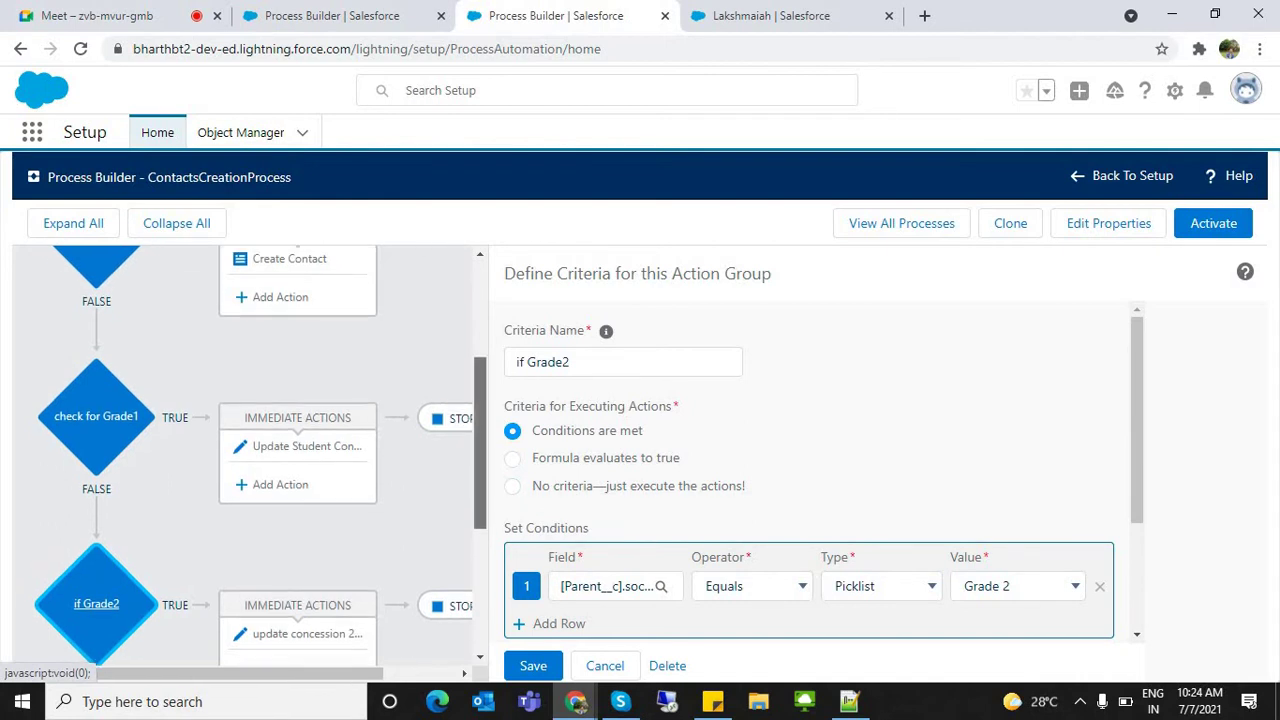
scroll(250, 455, "down", 1)
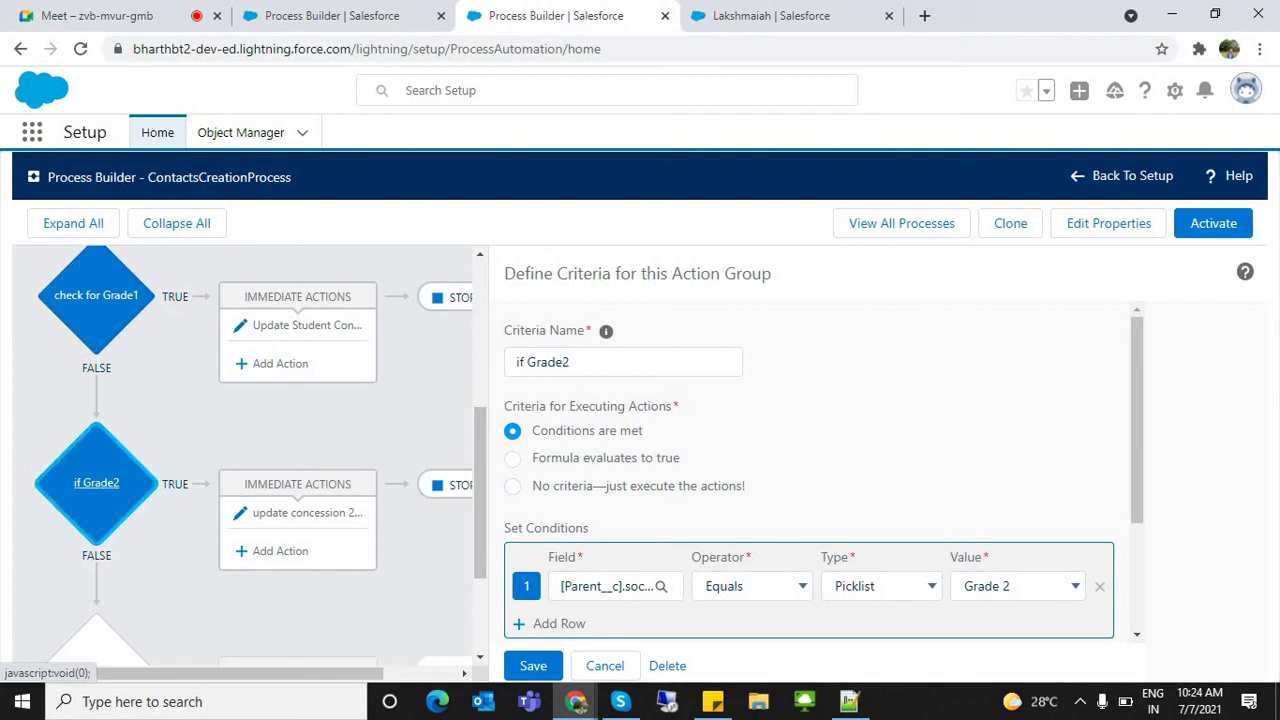
scroll(250, 455, "up", 1)
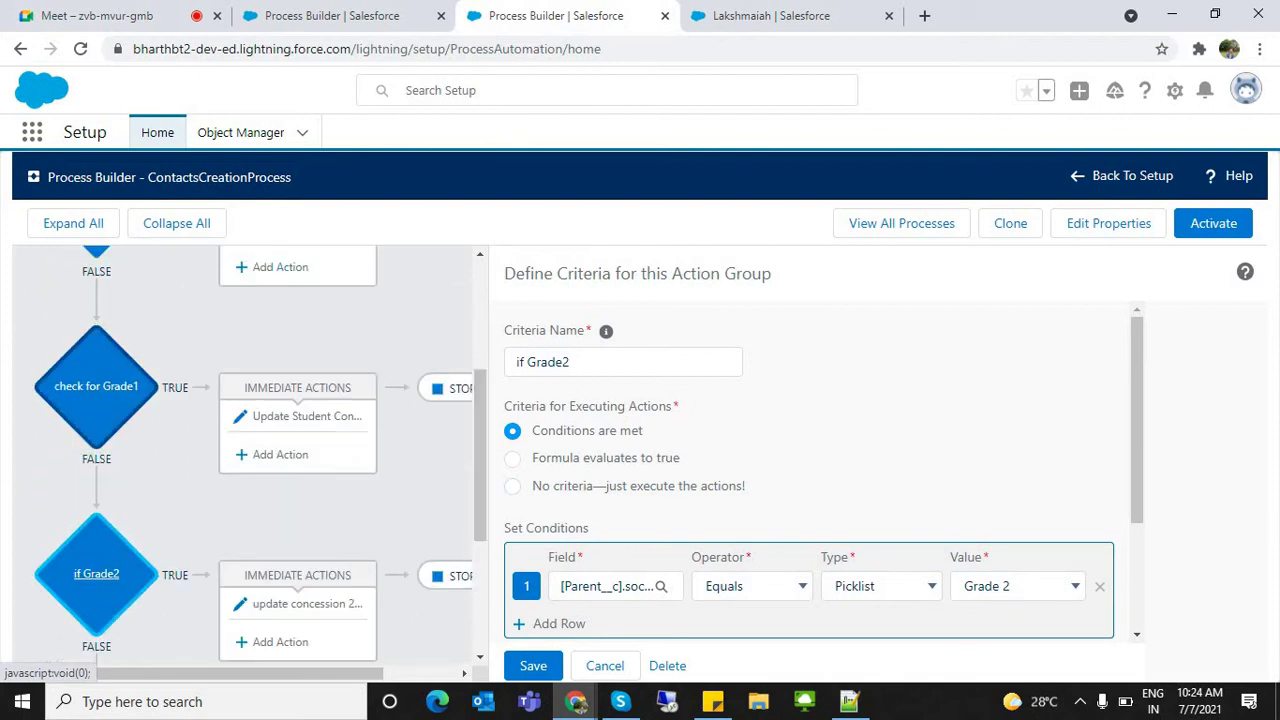
left_click(96, 386)
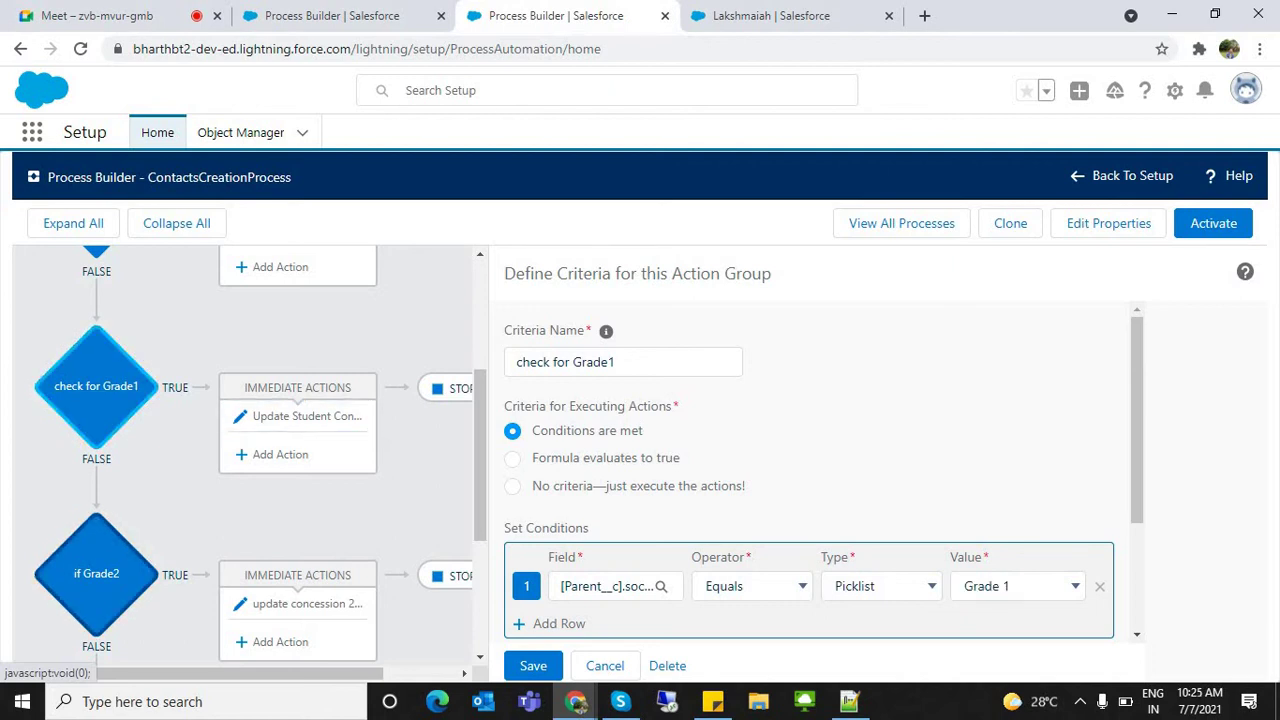
left_click(96, 574)
Review the No Criteria node and the field values of its Create Contact action
scroll(96, 574, "up", 2)
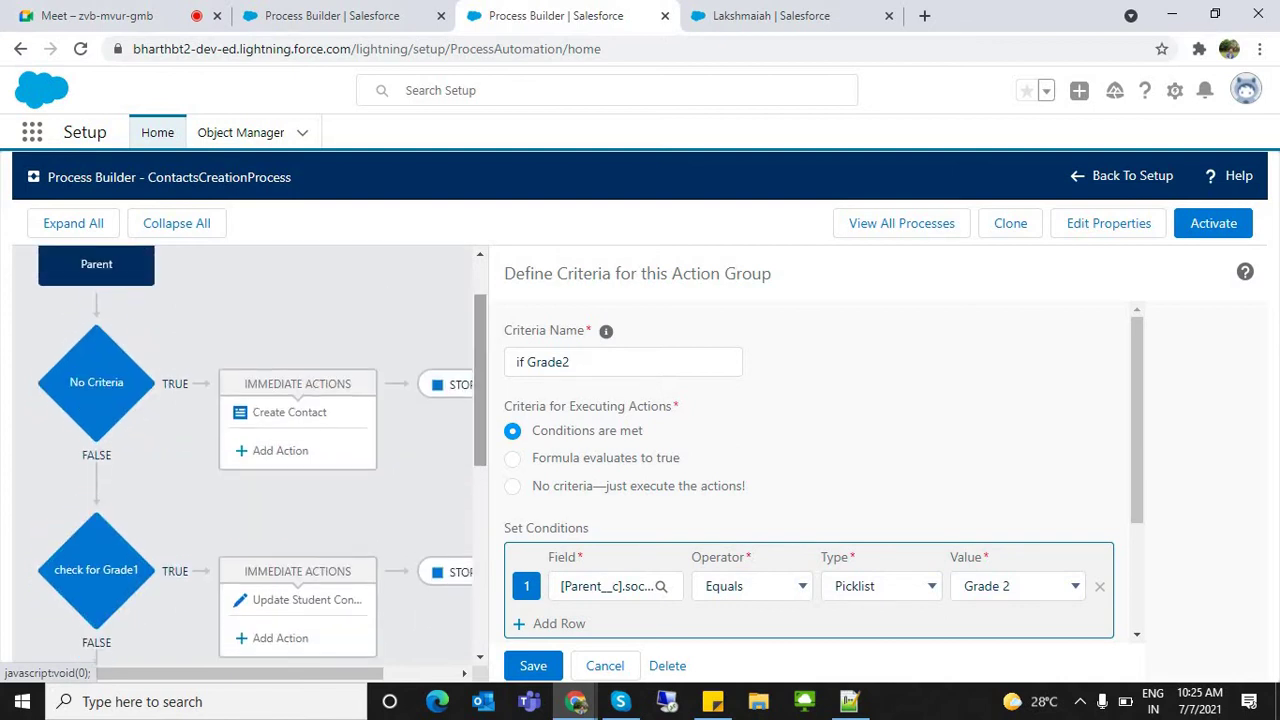
left_click(96, 383)
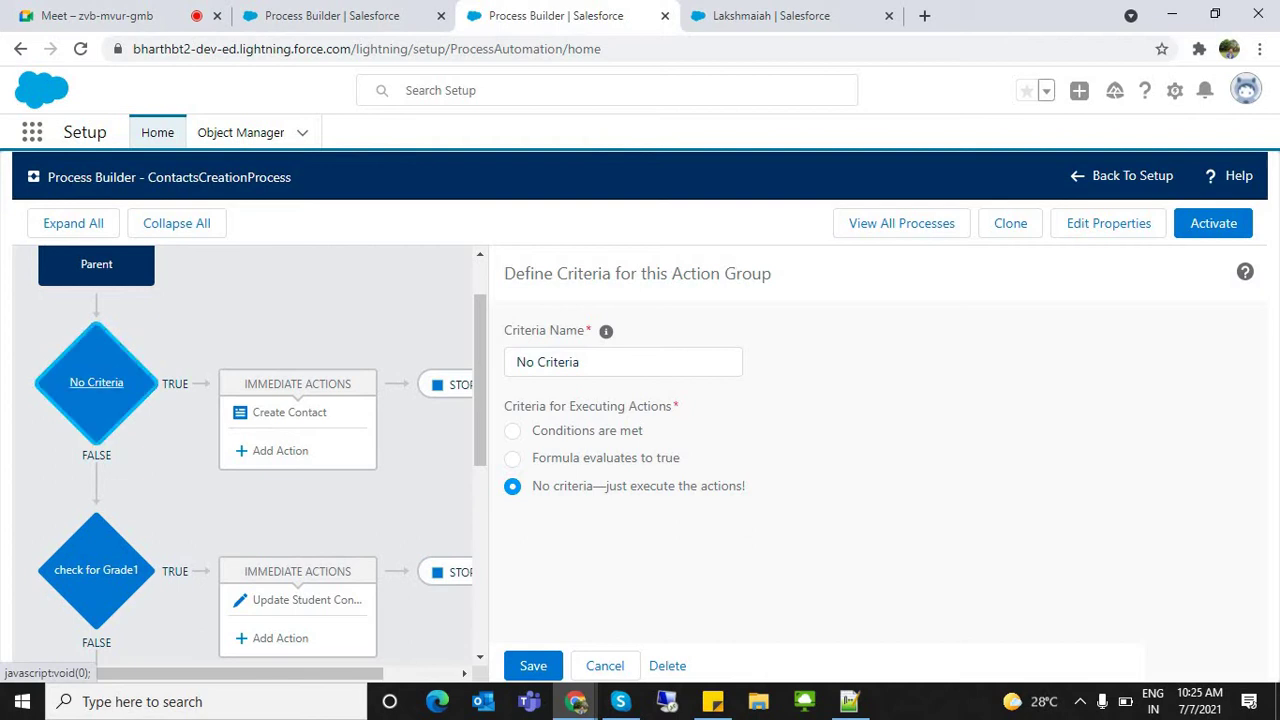
left_click(290, 413)
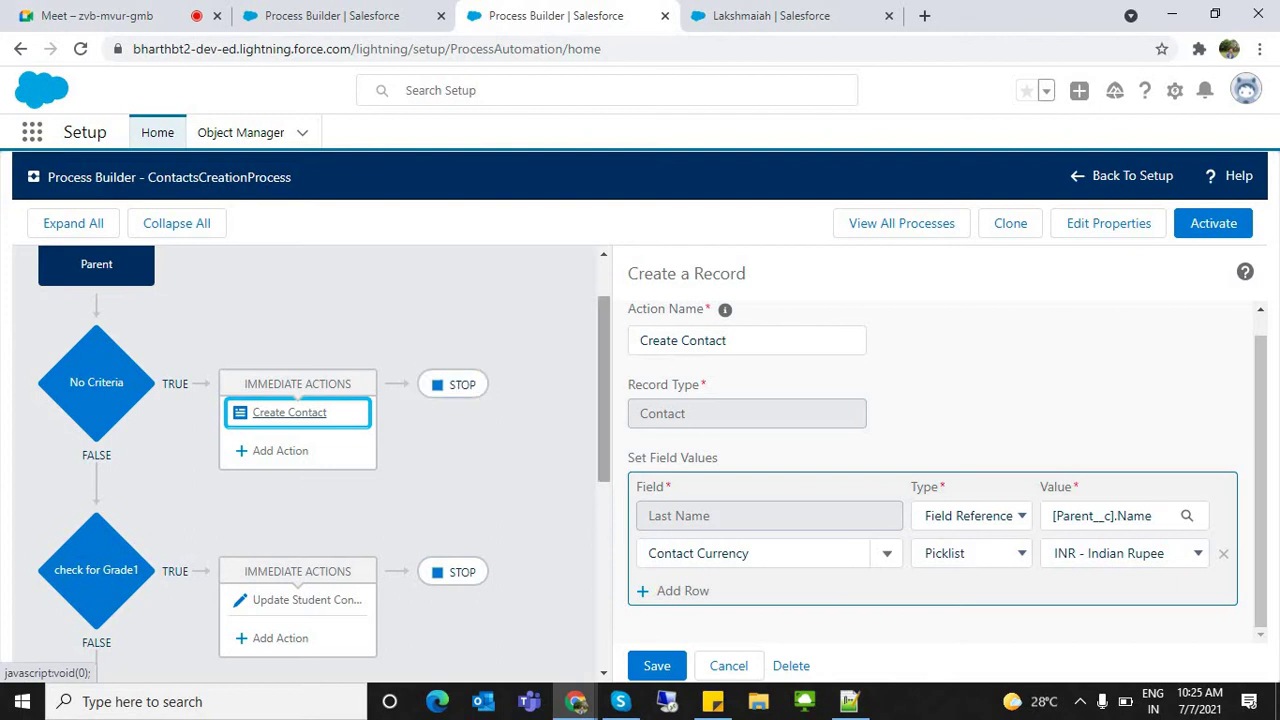
scroll(323, 462, "up", 1)
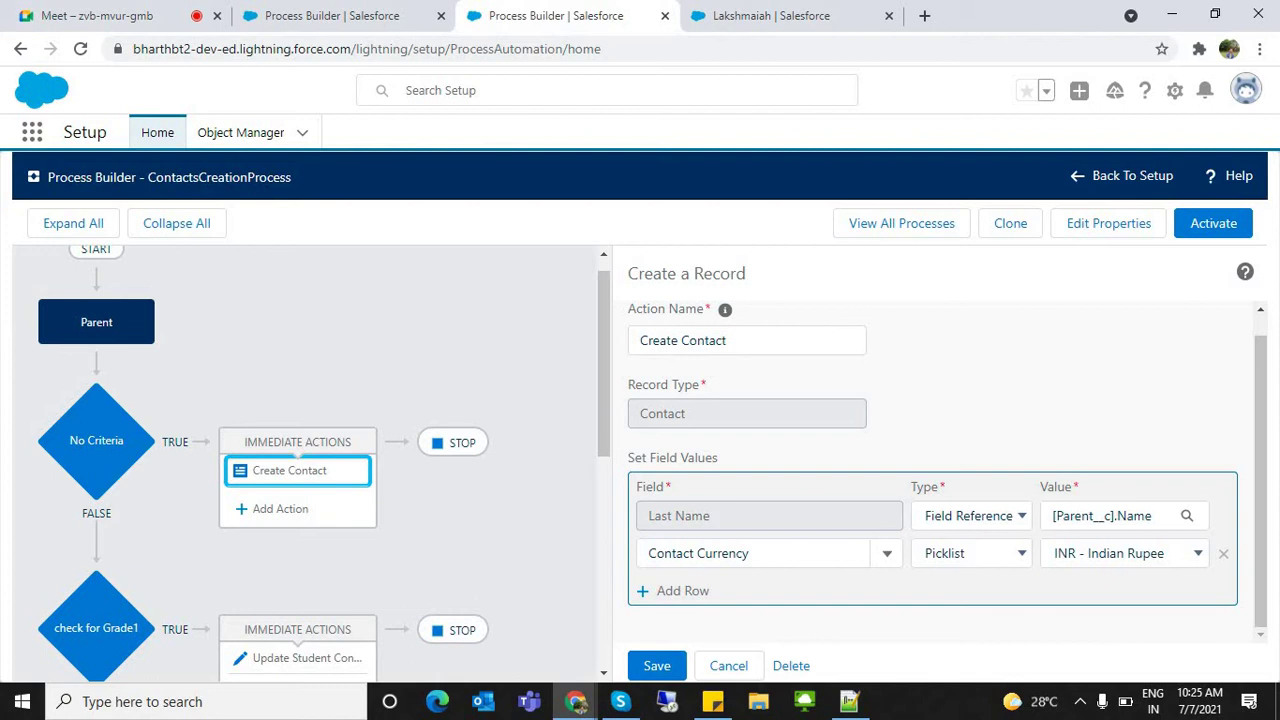
scroll(947, 465, "up", 1)
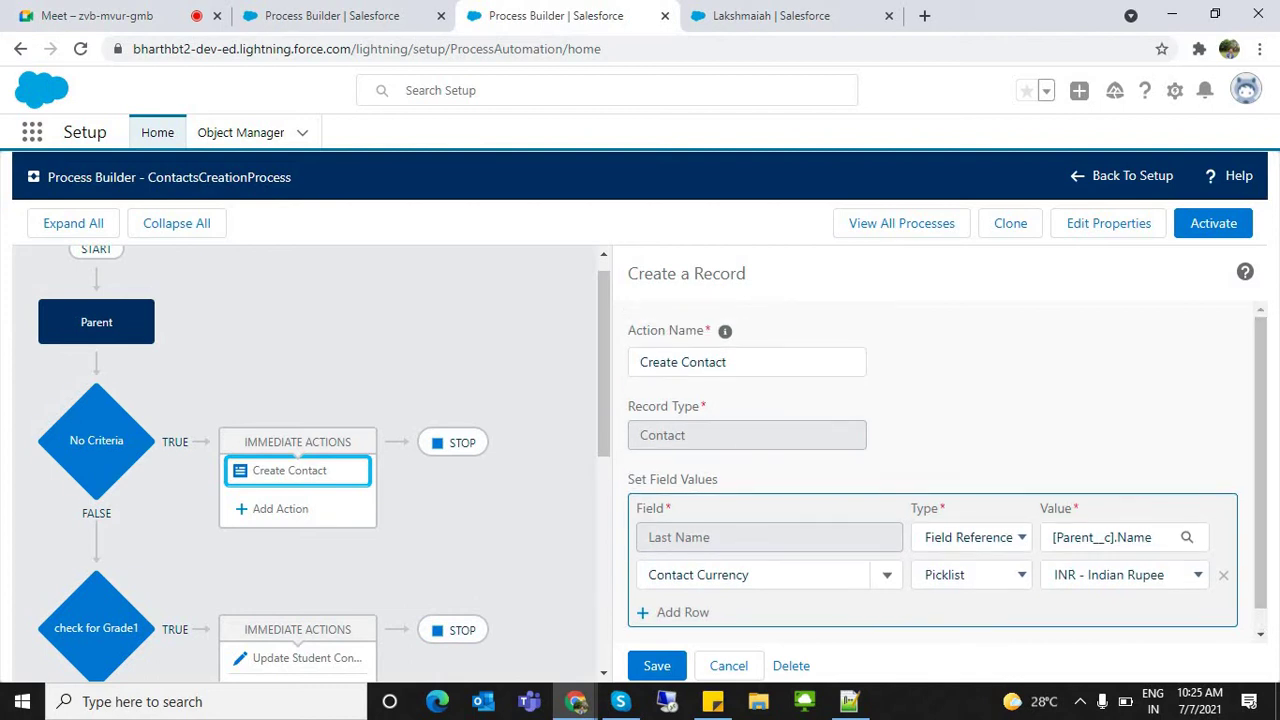
Change the No Criteria node's criteria for executing actions to Formula evaluates to true
left_click(96, 440)
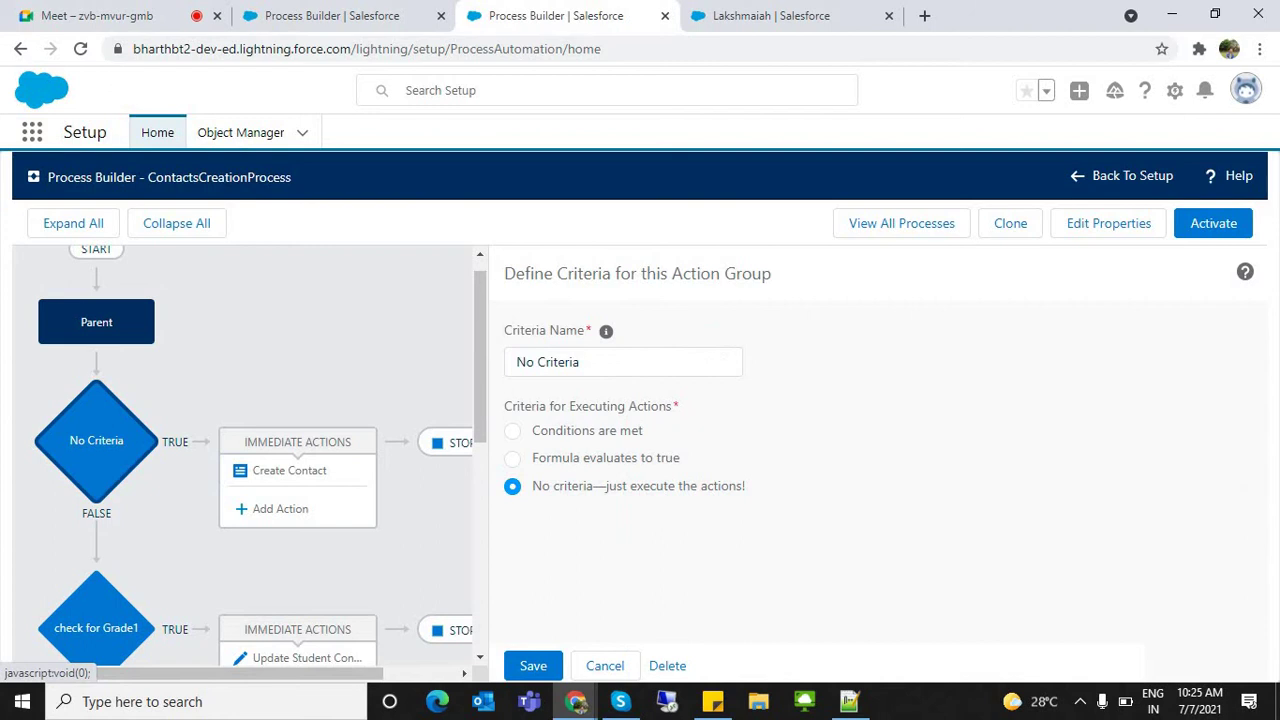
left_click(512, 459)
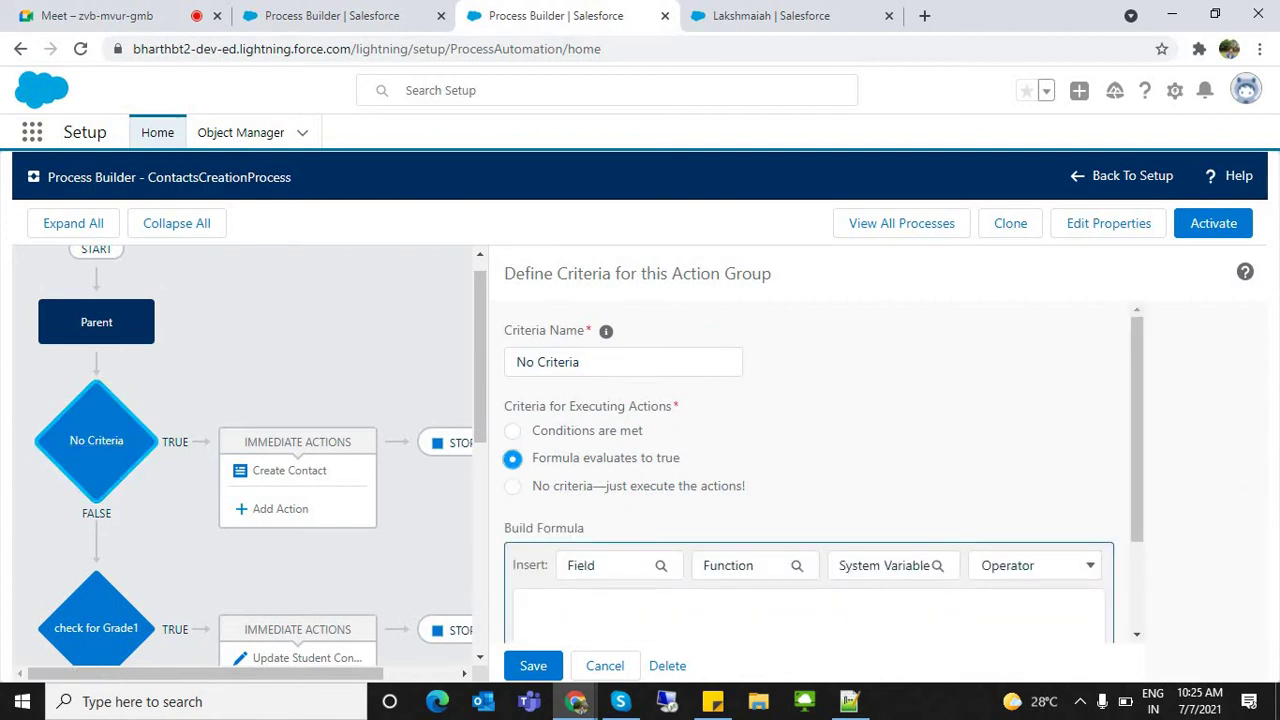
scroll(820, 470, "down", 1)
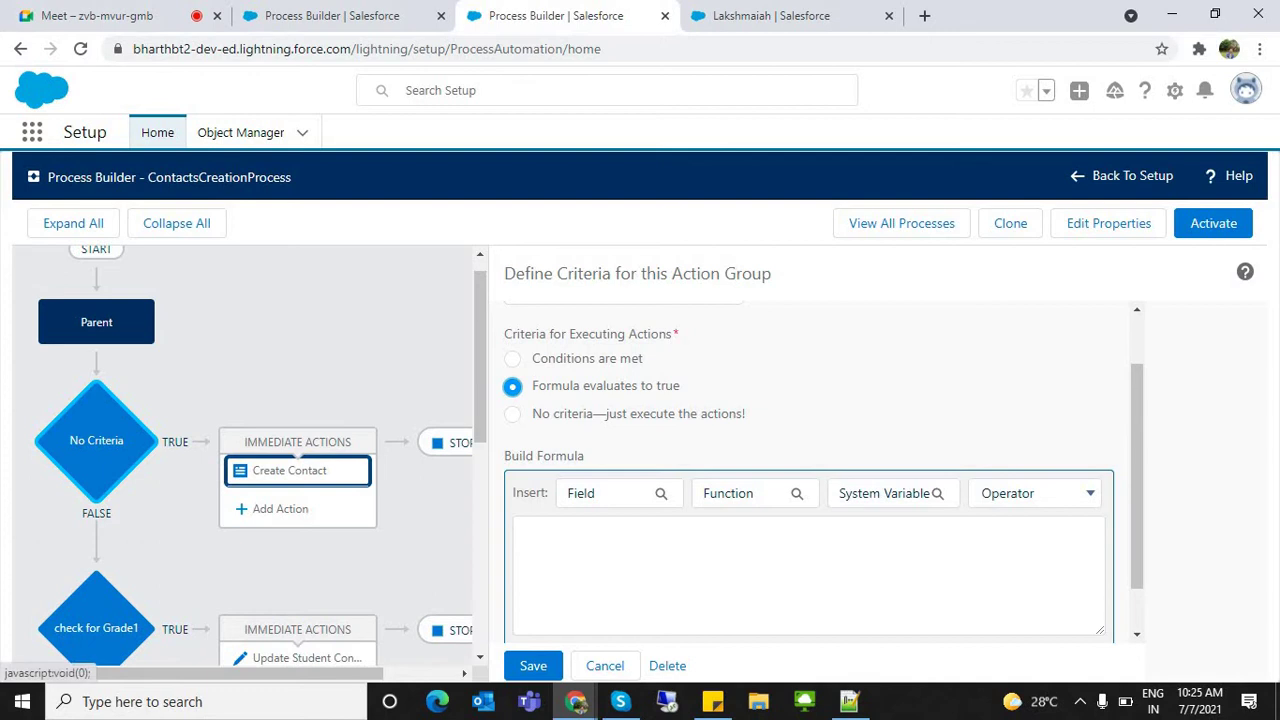
left_click(605, 493)
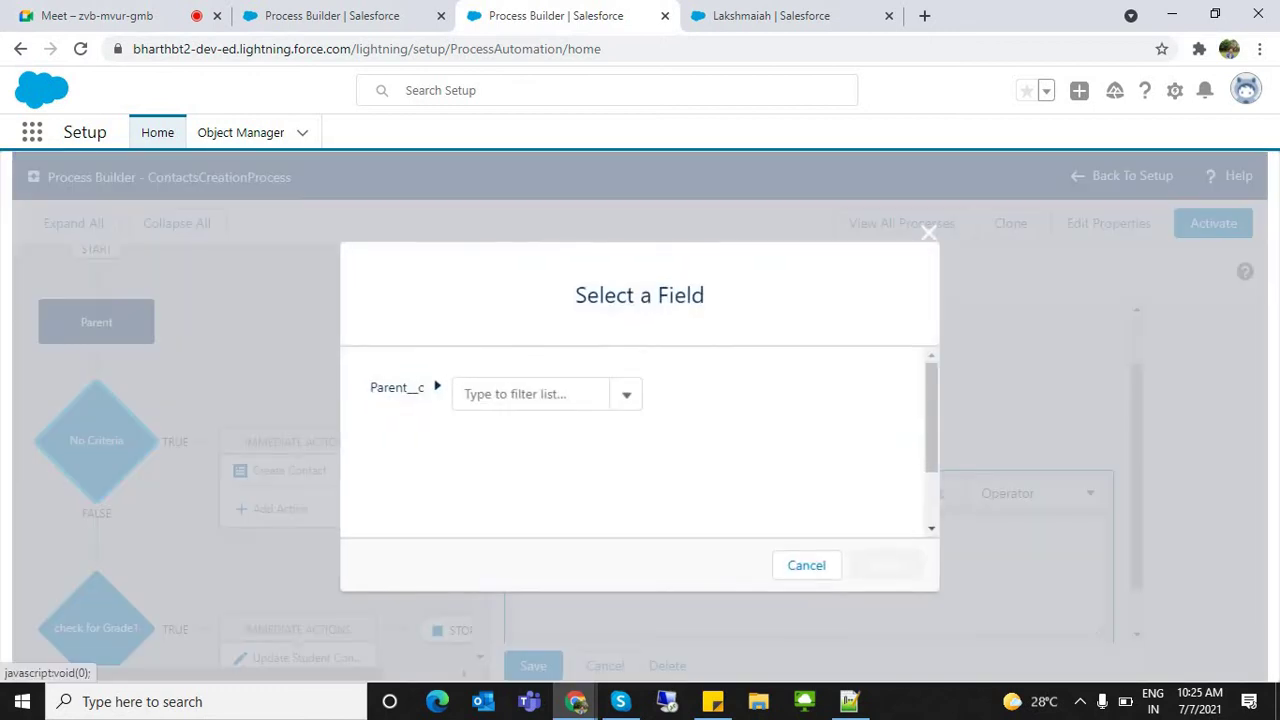
left_click(806, 565)
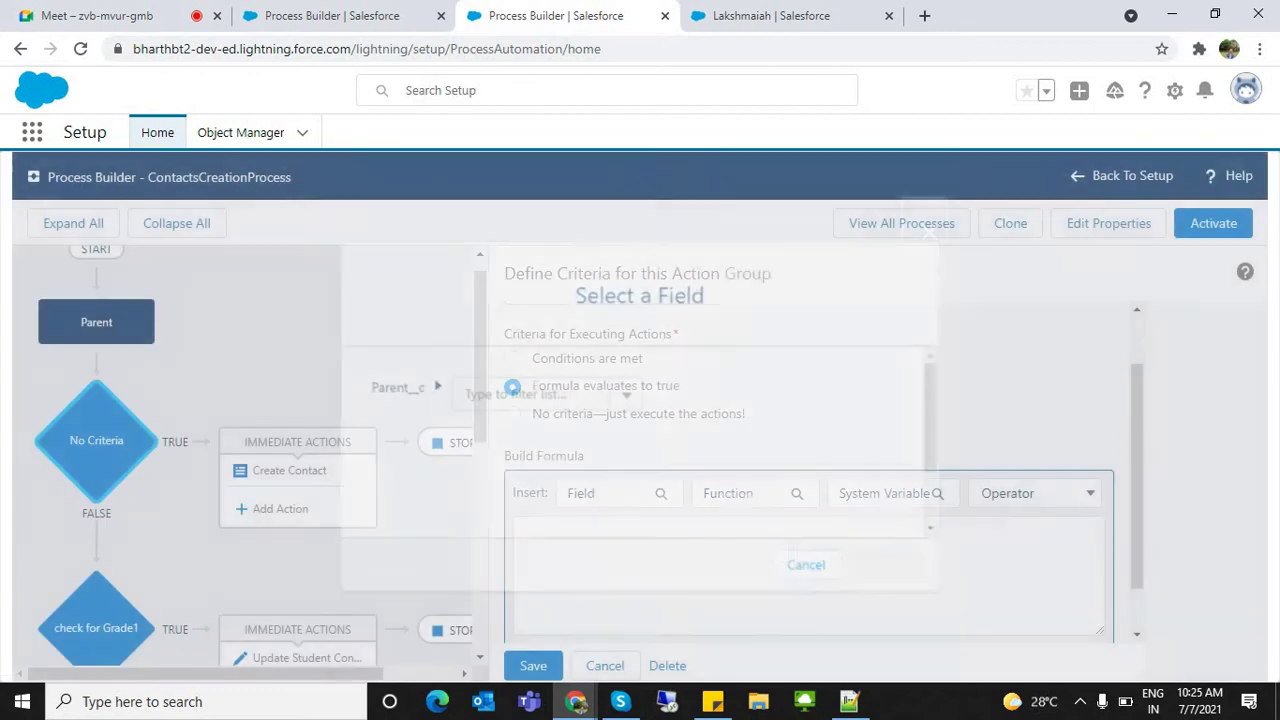
Search the Text functions available for the No Criteria formula for "is" and "new"
left_click(745, 493)
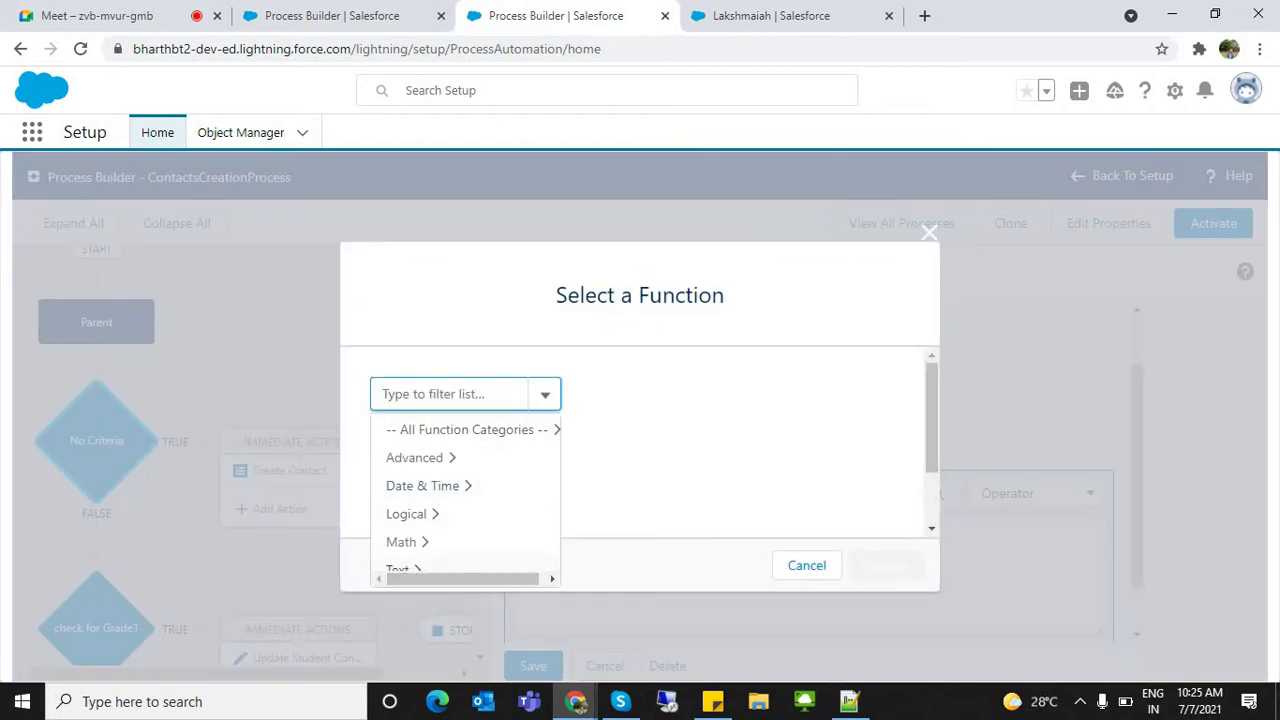
left_click(400, 568)
type("is")
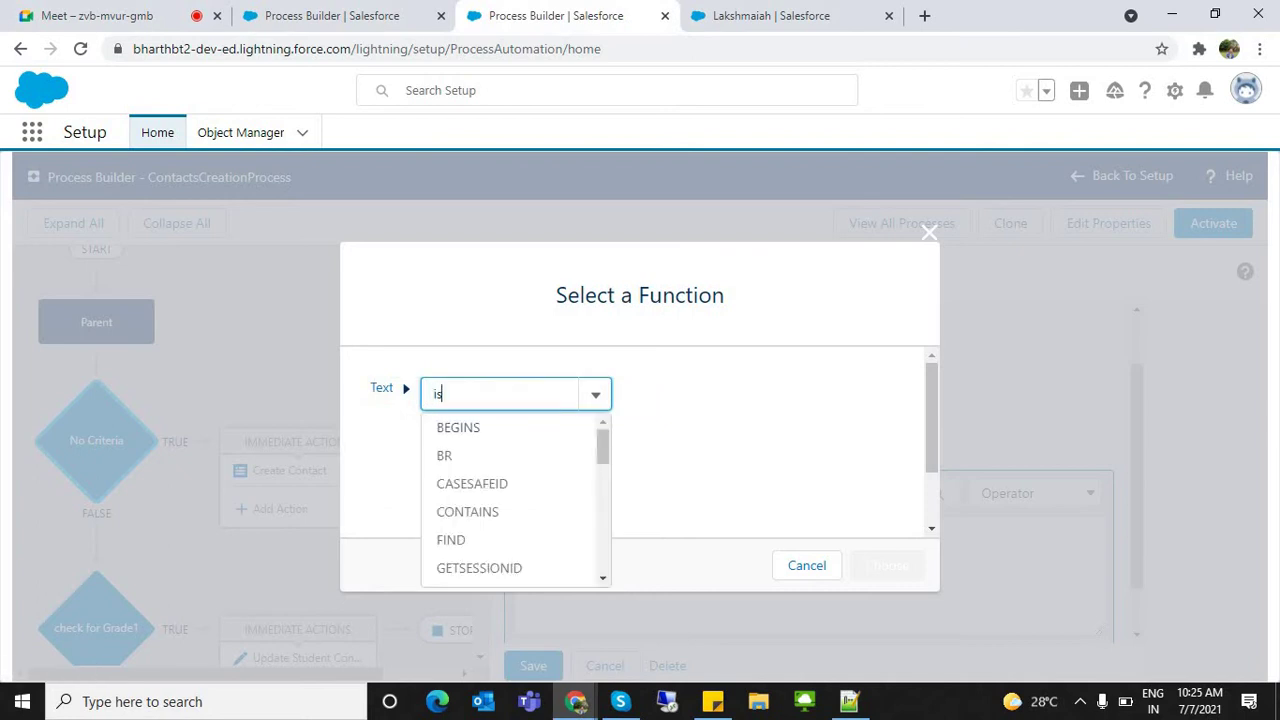
key("BackSpace")
key("BackSpace")
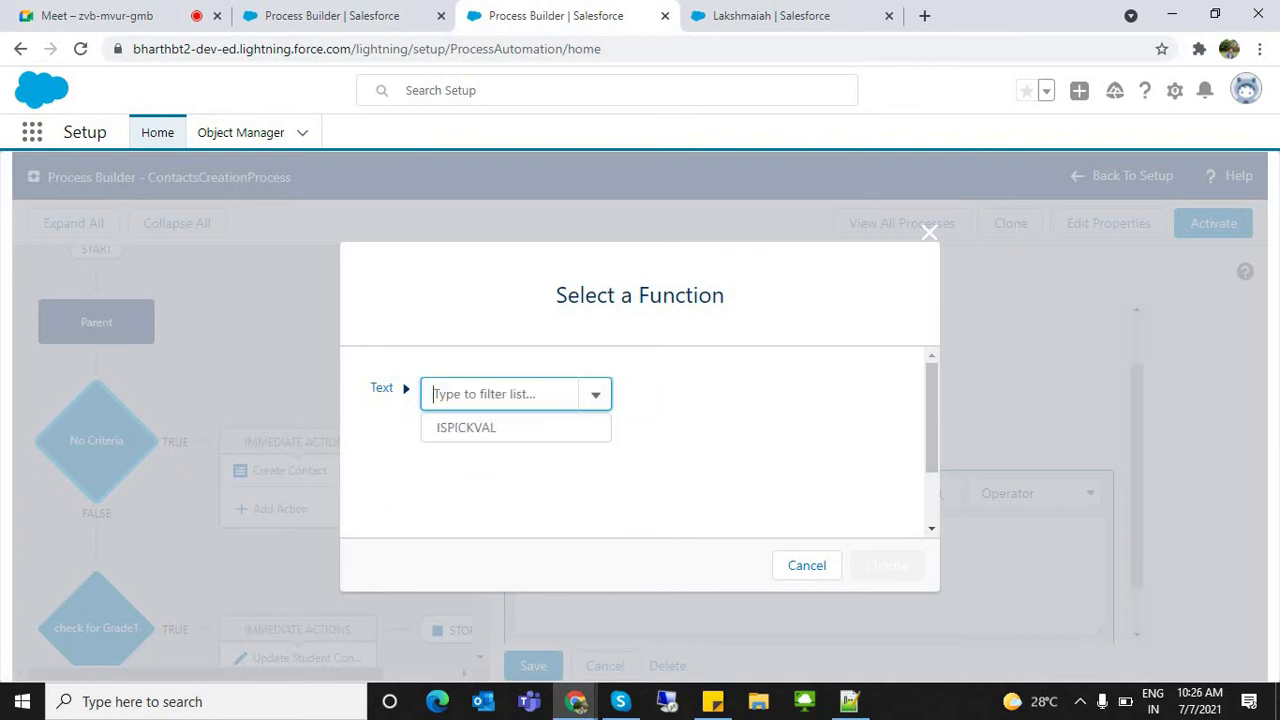
type("new")
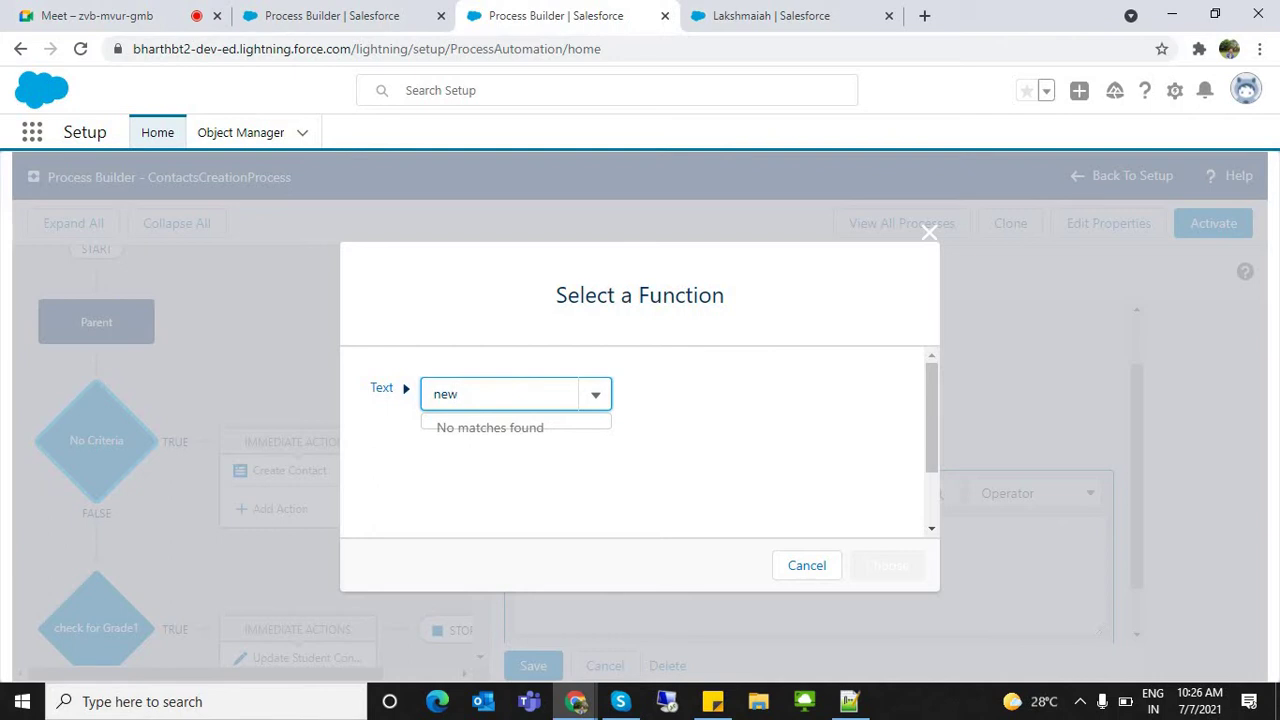
Browse the Advanced and Math function categories, preview the ROUND function, and close the function selection without inserting it
left_click(382, 388)
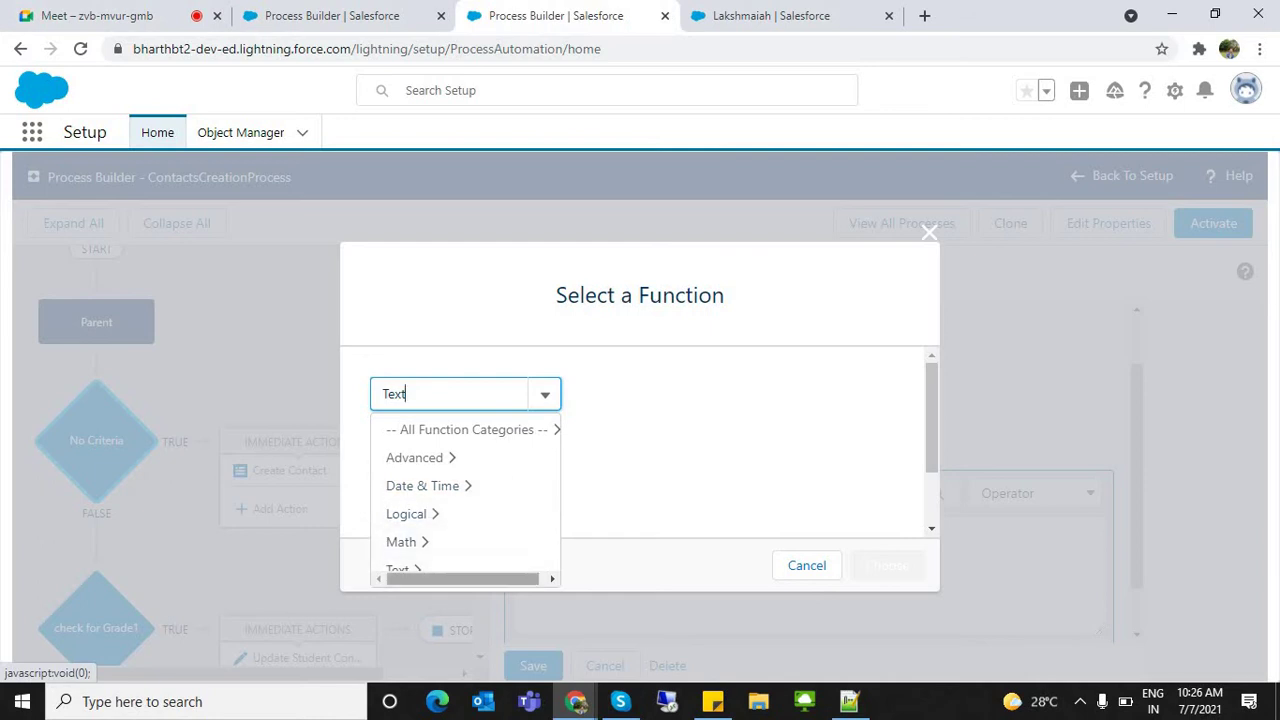
left_click(414, 457)
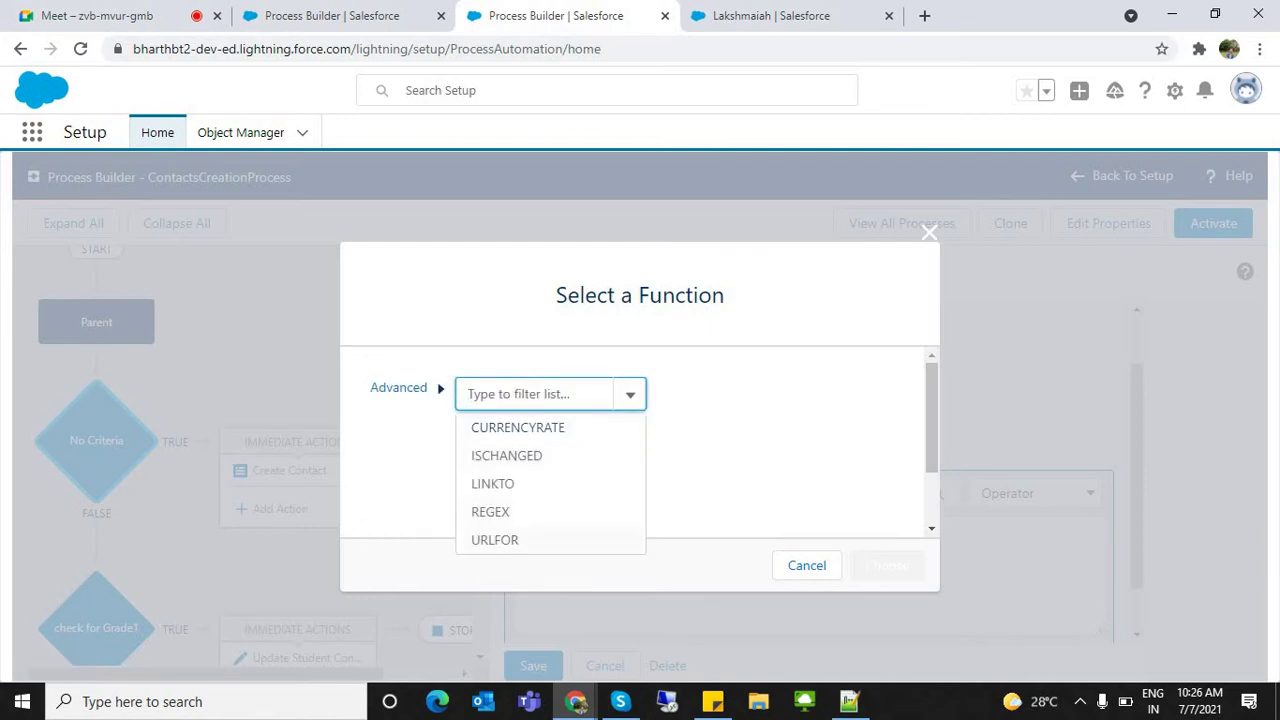
left_click(398, 387)
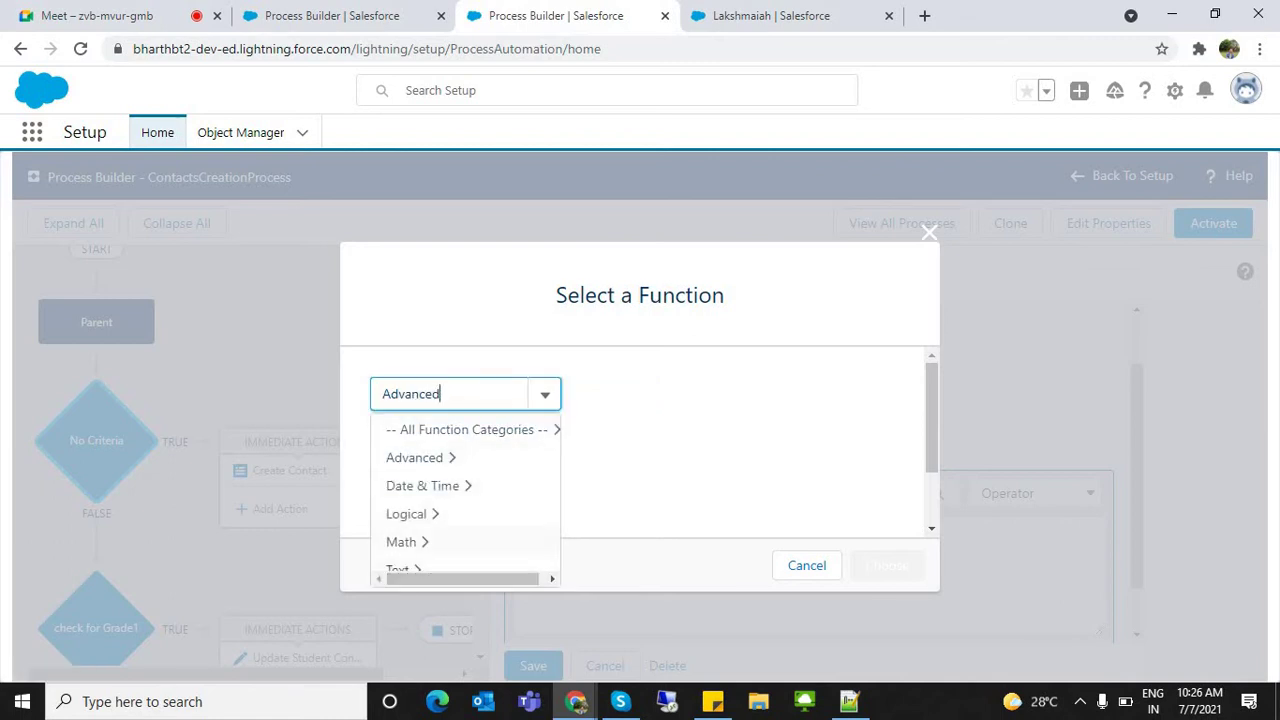
left_click(403, 541)
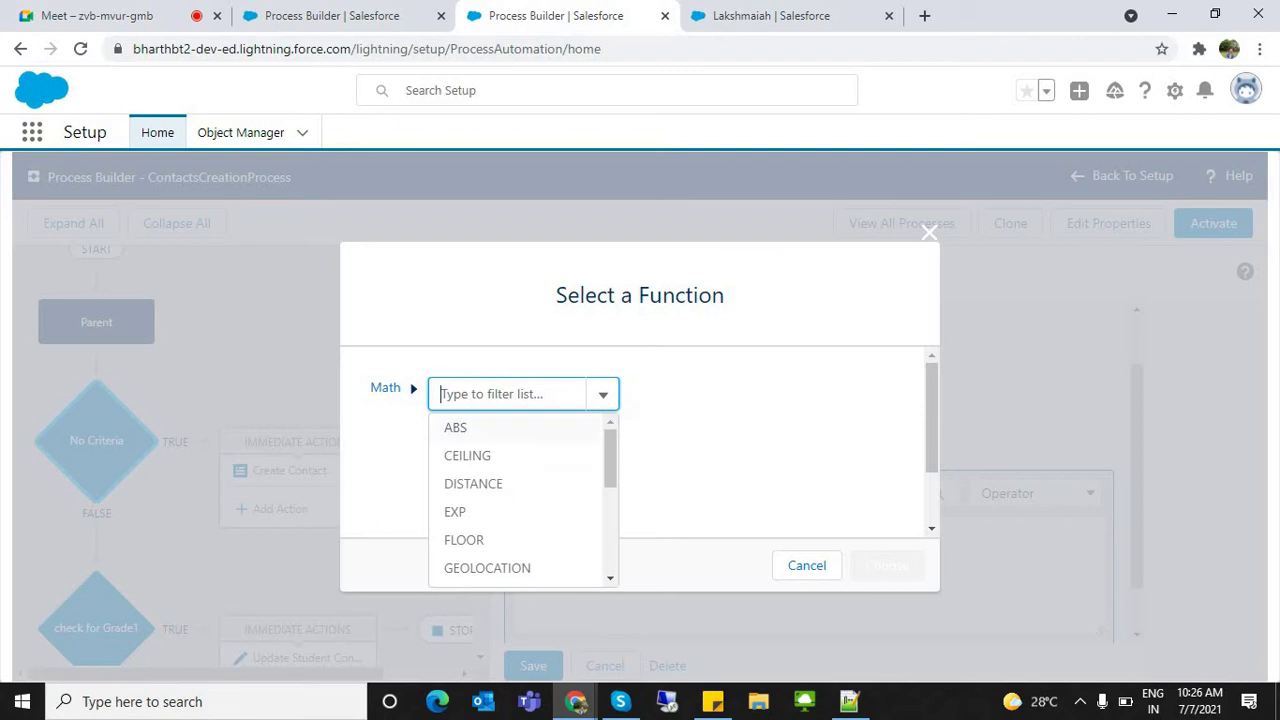
scroll(520, 497, "down", 5)
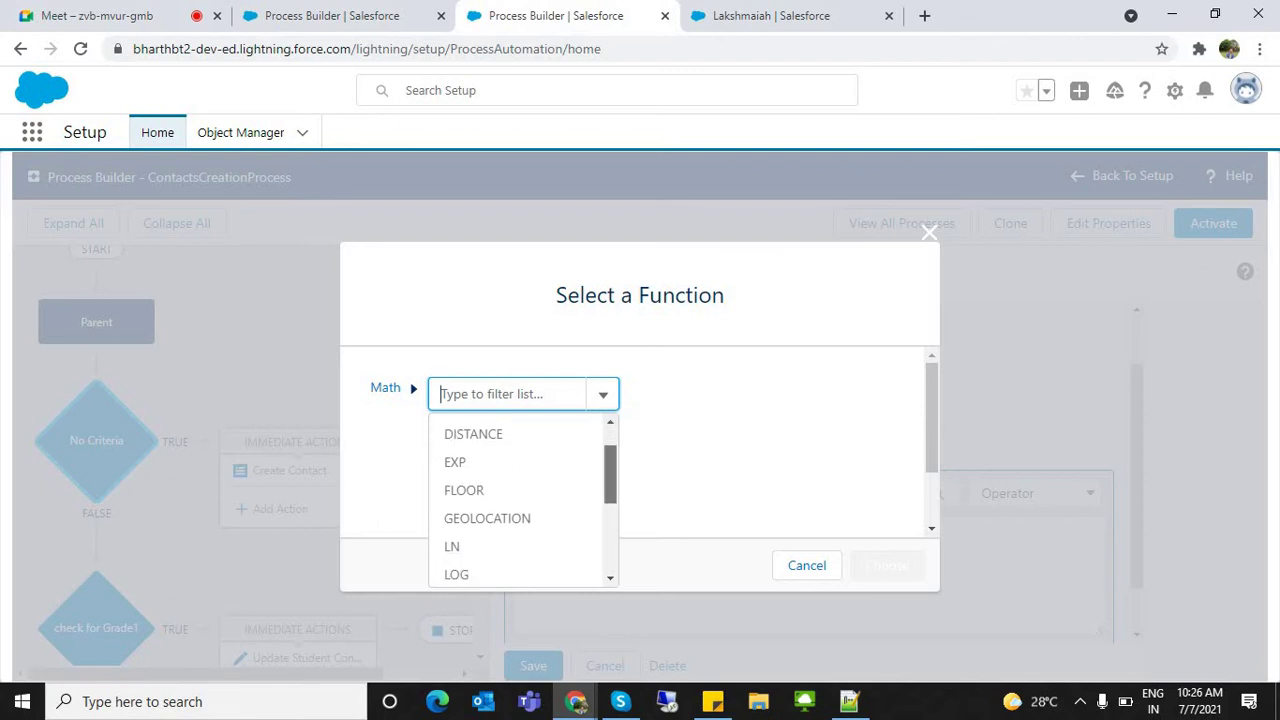
scroll(500, 516, "down", 1)
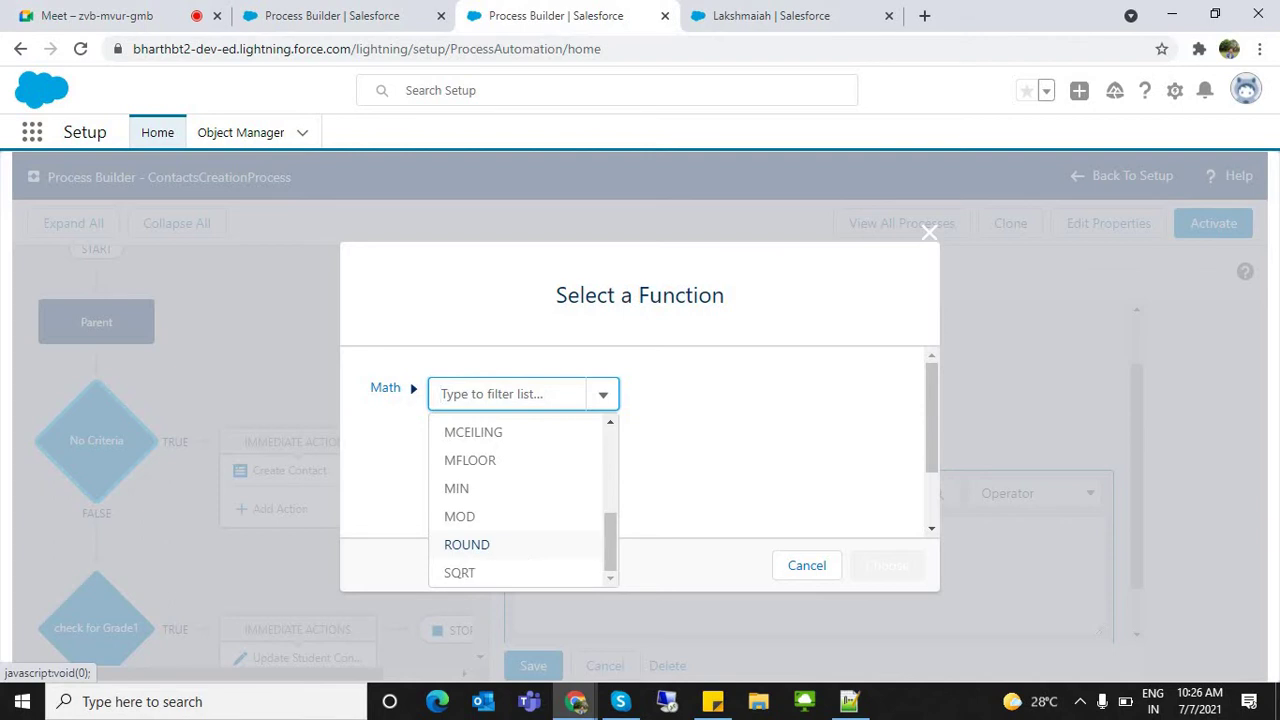
left_click(466, 544)
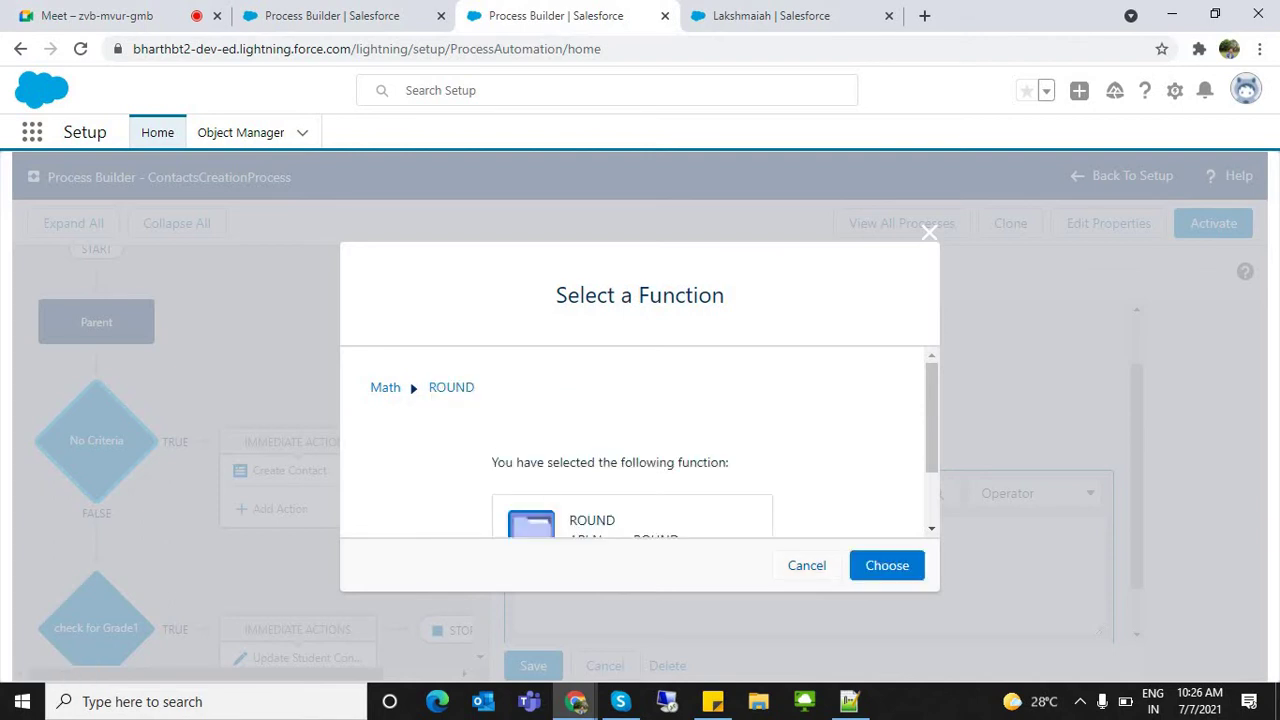
left_click(929, 232)
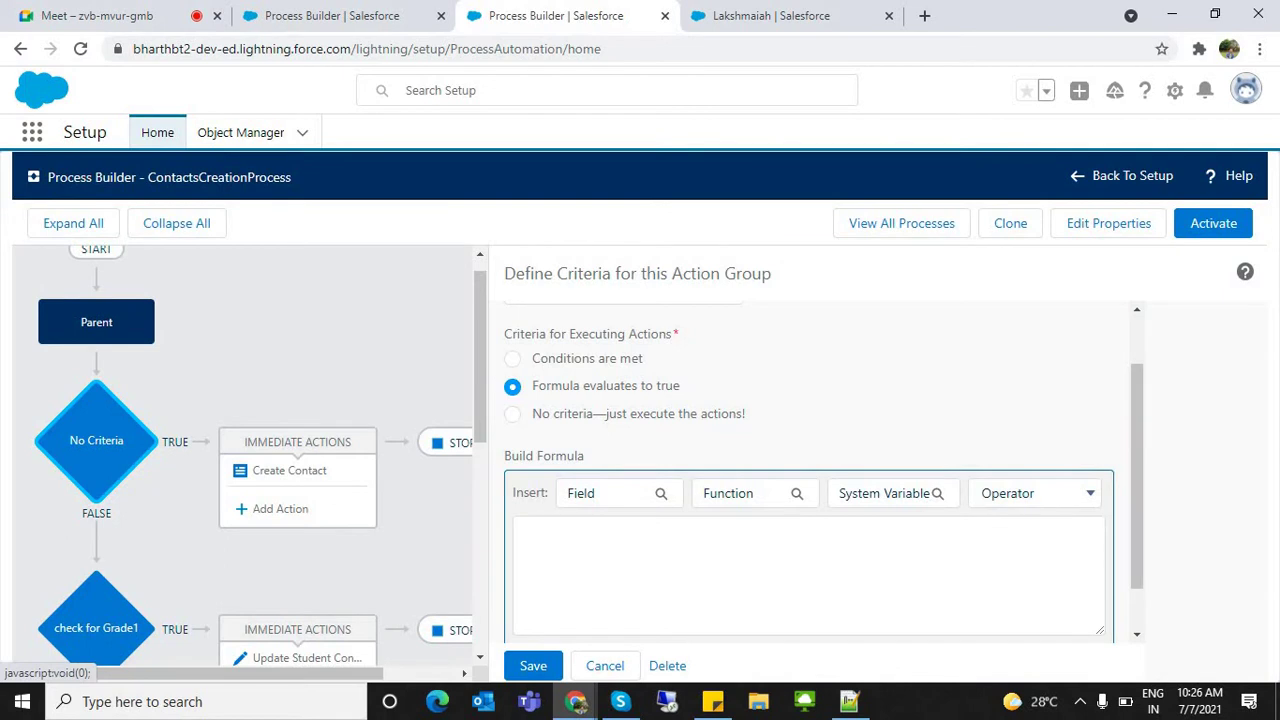
Look through the global system variables available for the formula, and close the selection without inserting one
left_click(937, 493)
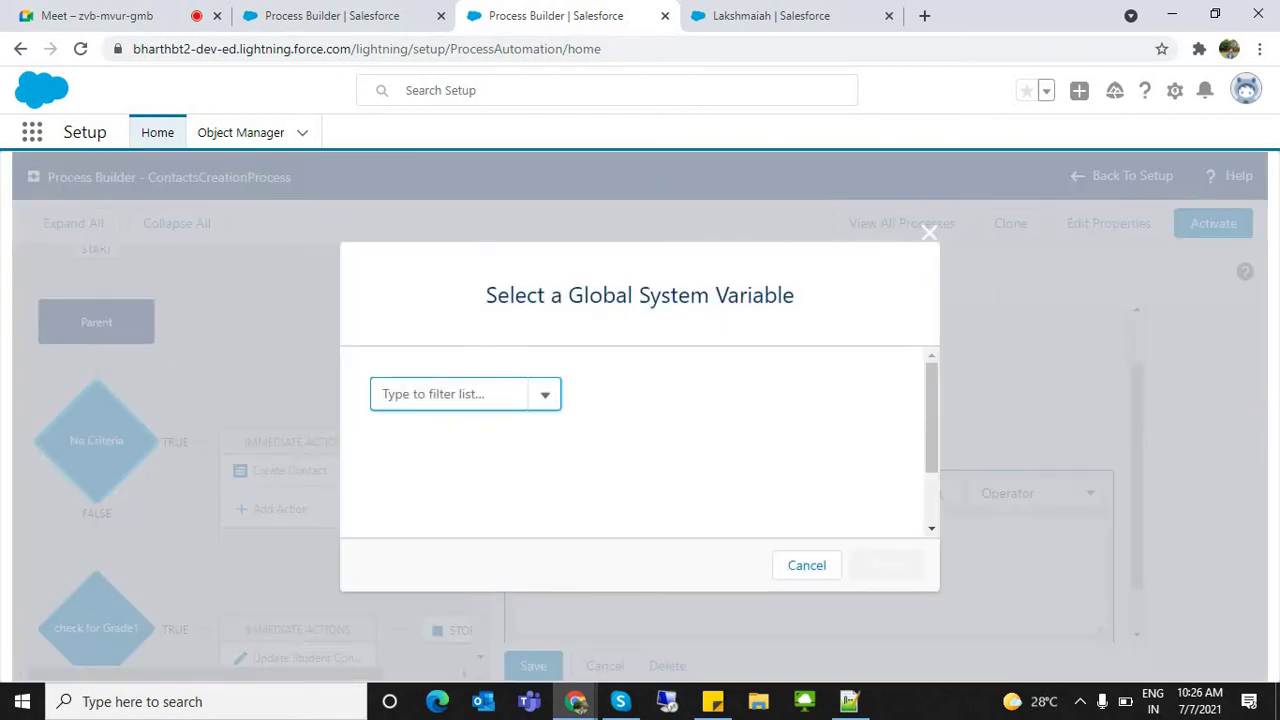
left_click_drag(552, 483, 552, 520)
left_click(690, 450)
left_click(929, 232)
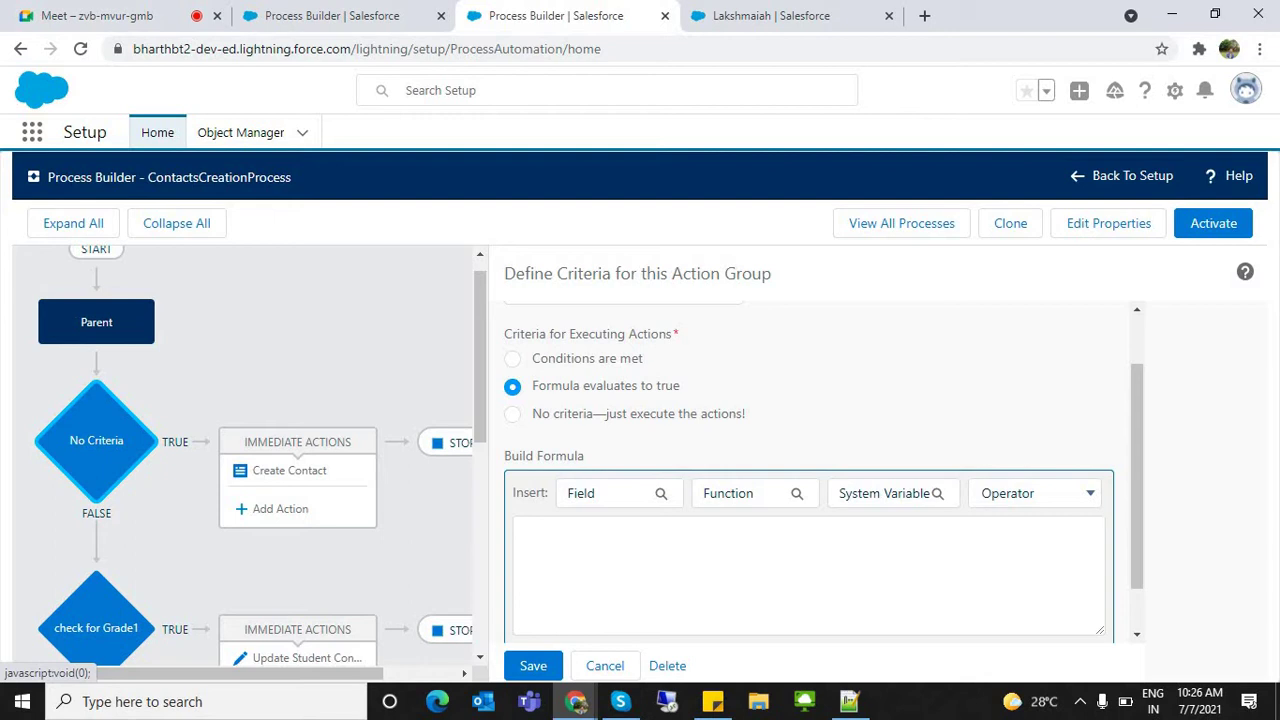
Look through the functions in the Advanced category for the No Criteria formula
left_click(755, 493)
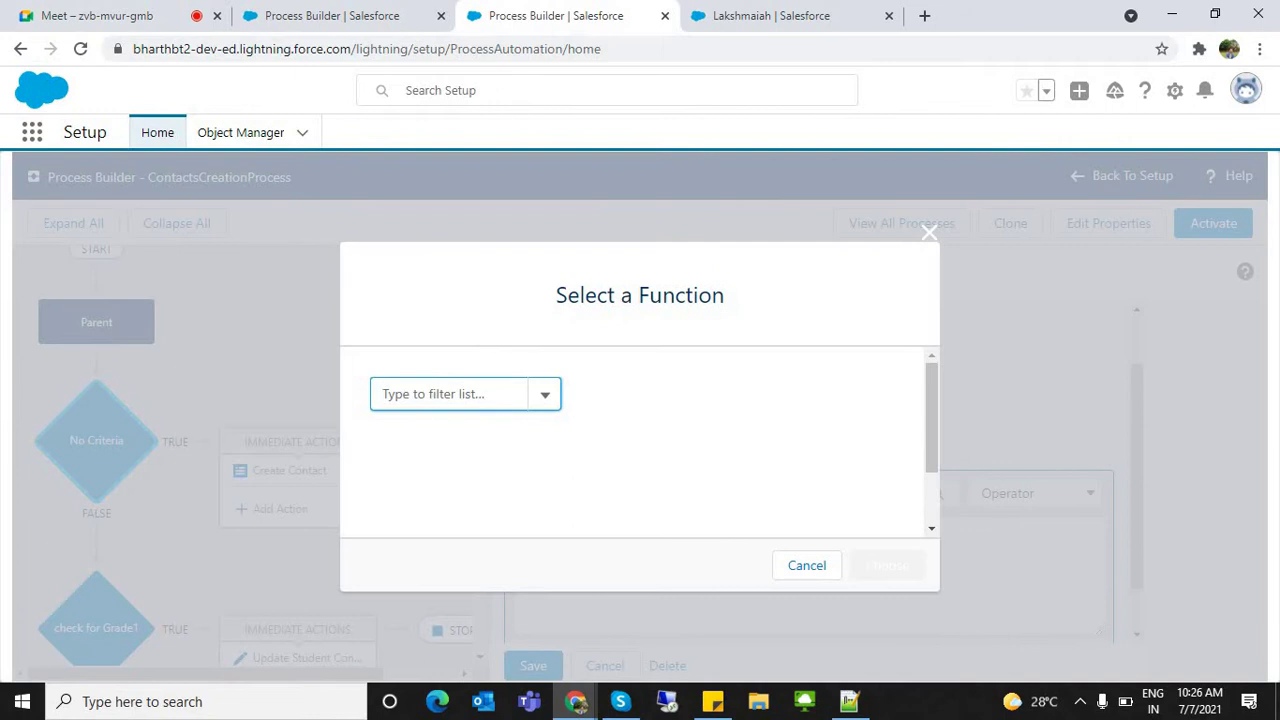
left_click(381, 394)
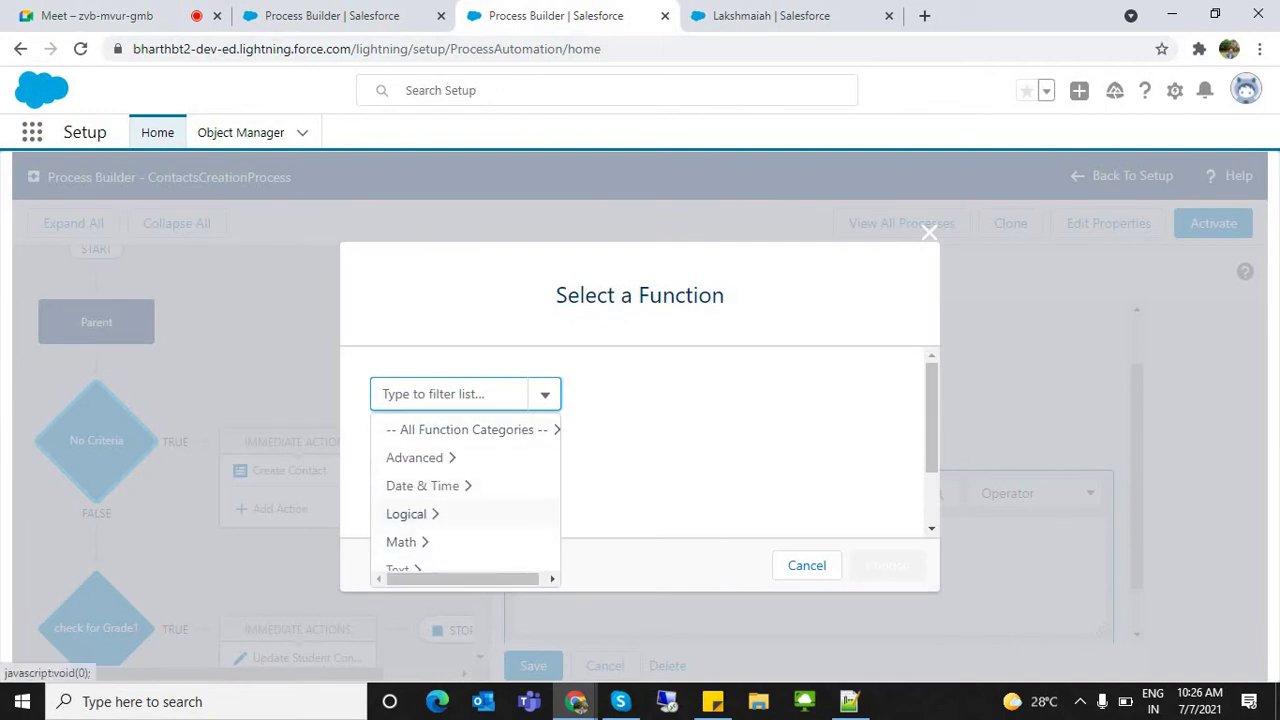
left_click(414, 457)
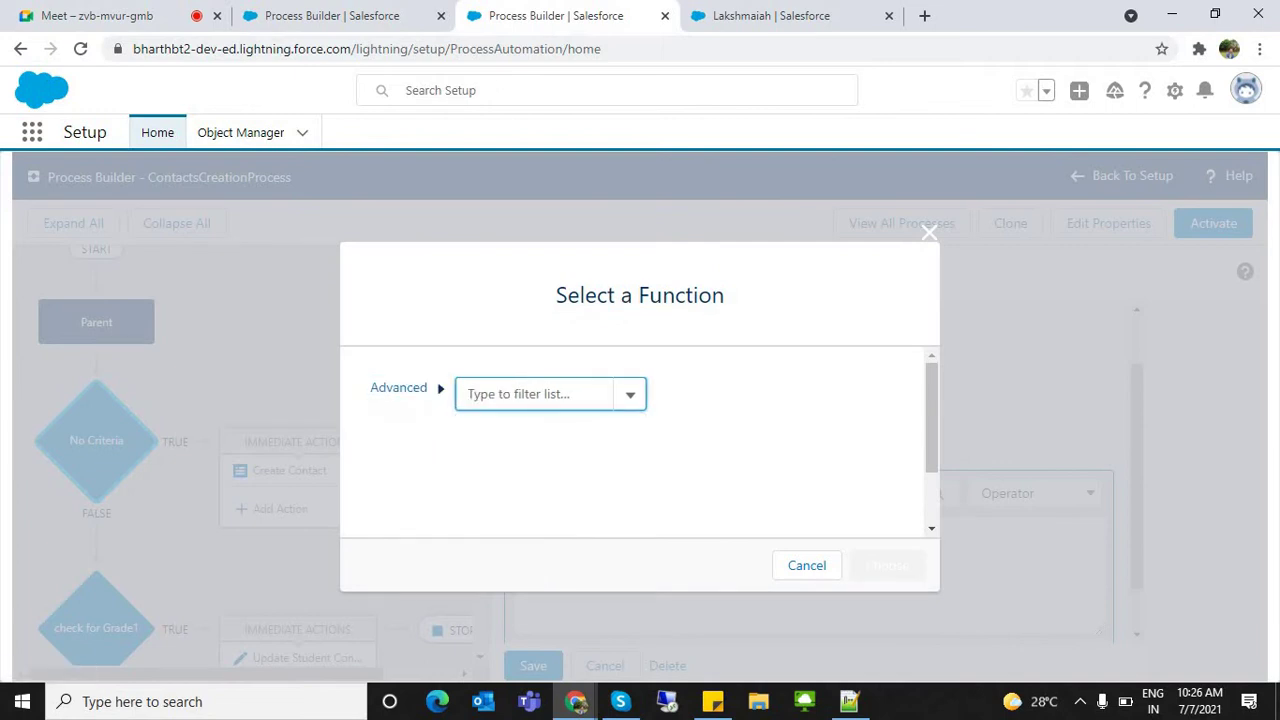
key("Down")
key("Down")
key("Down")
key("Down")
key("Down")
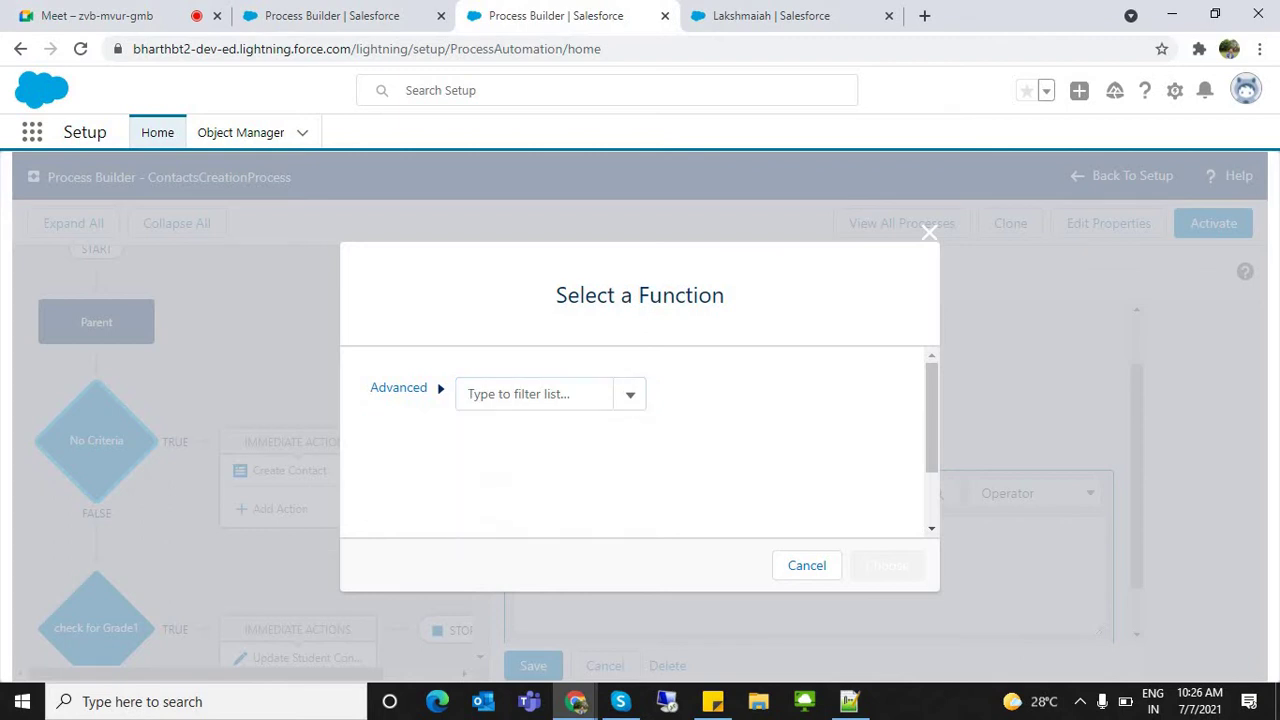
Insert the Logical function ISNEW as the No Criteria node's formula and save the criteria
left_click(398, 388)
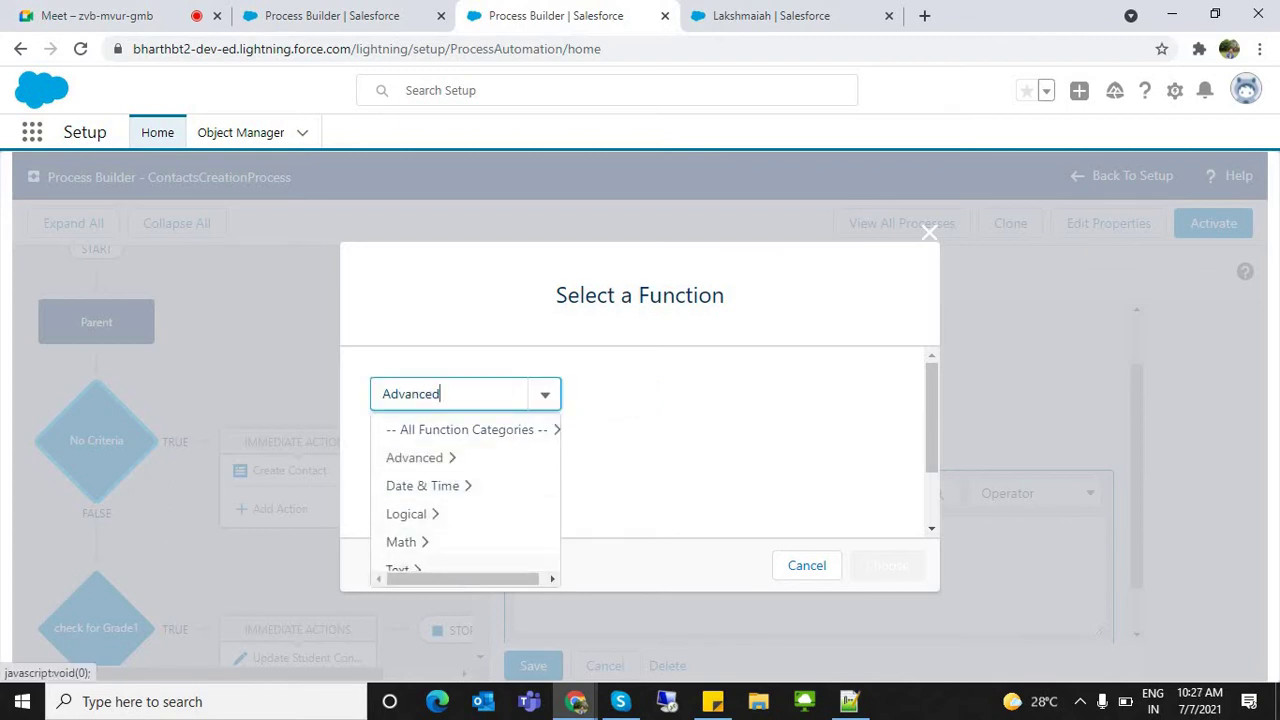
left_click(407, 514)
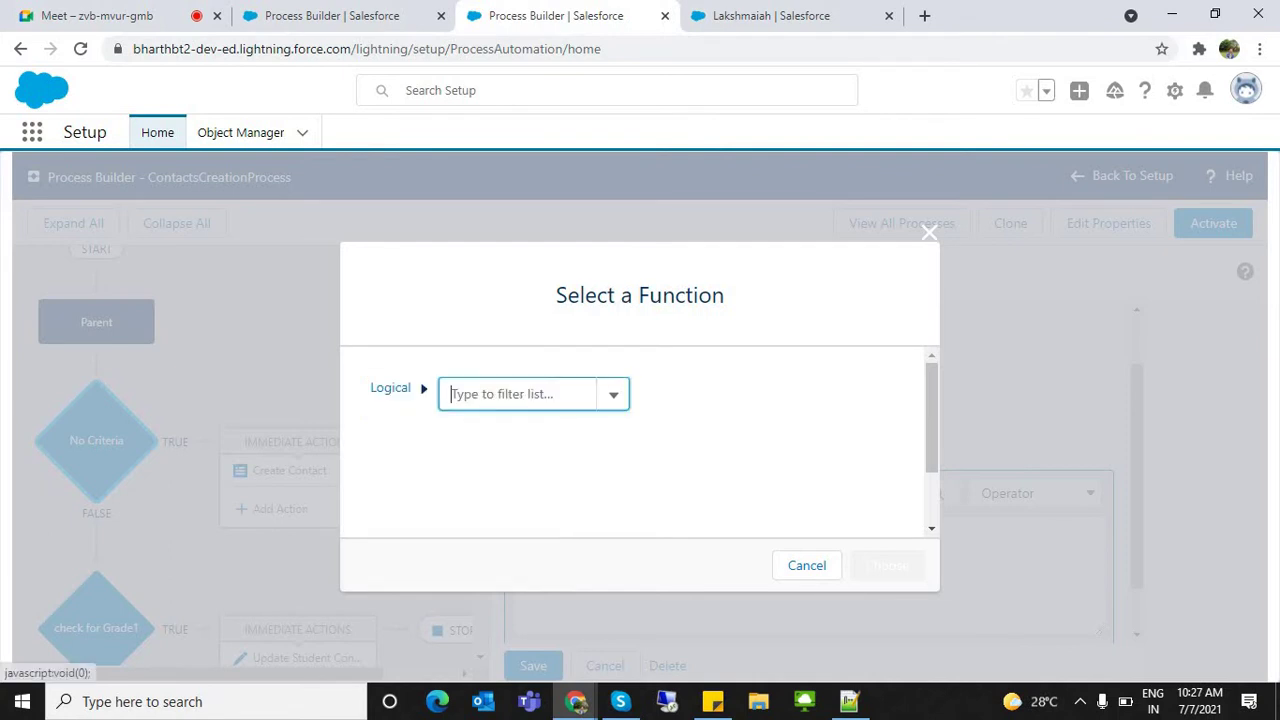
left_click(613, 394)
key("Down")
key("Down")
key("Down")
key("Down")
key("Down")
key("Down")
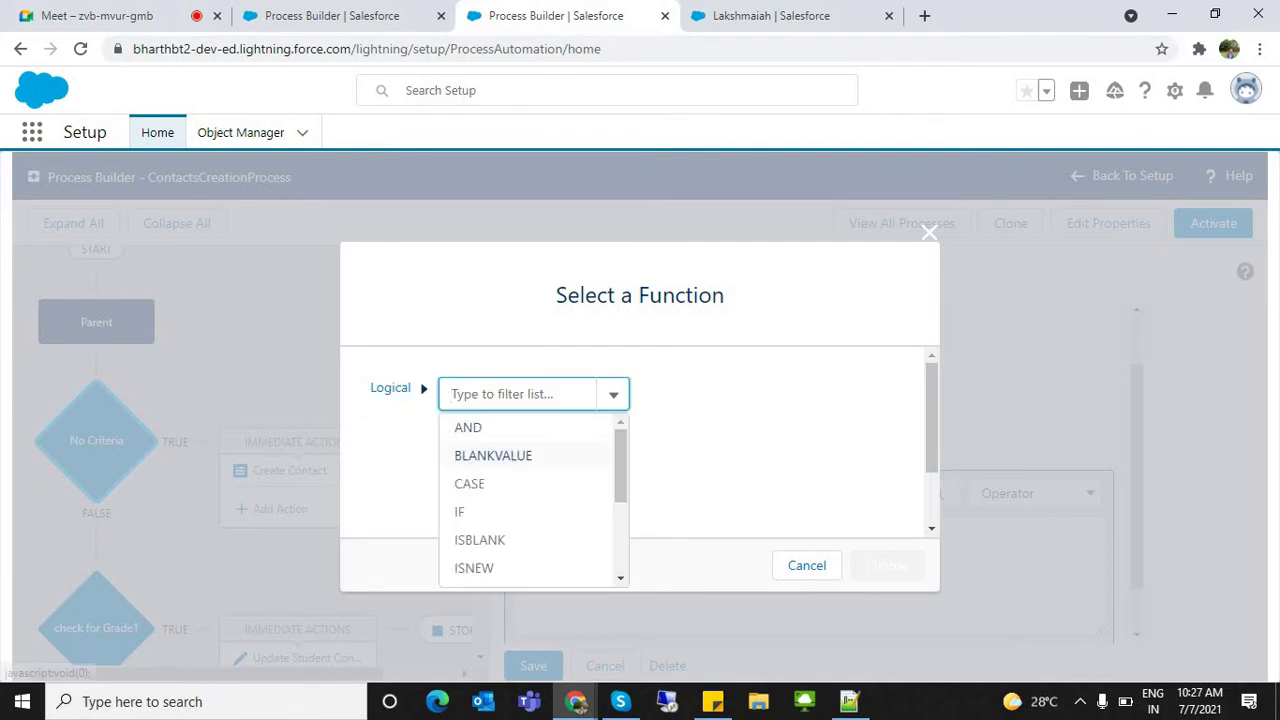
key("Return")
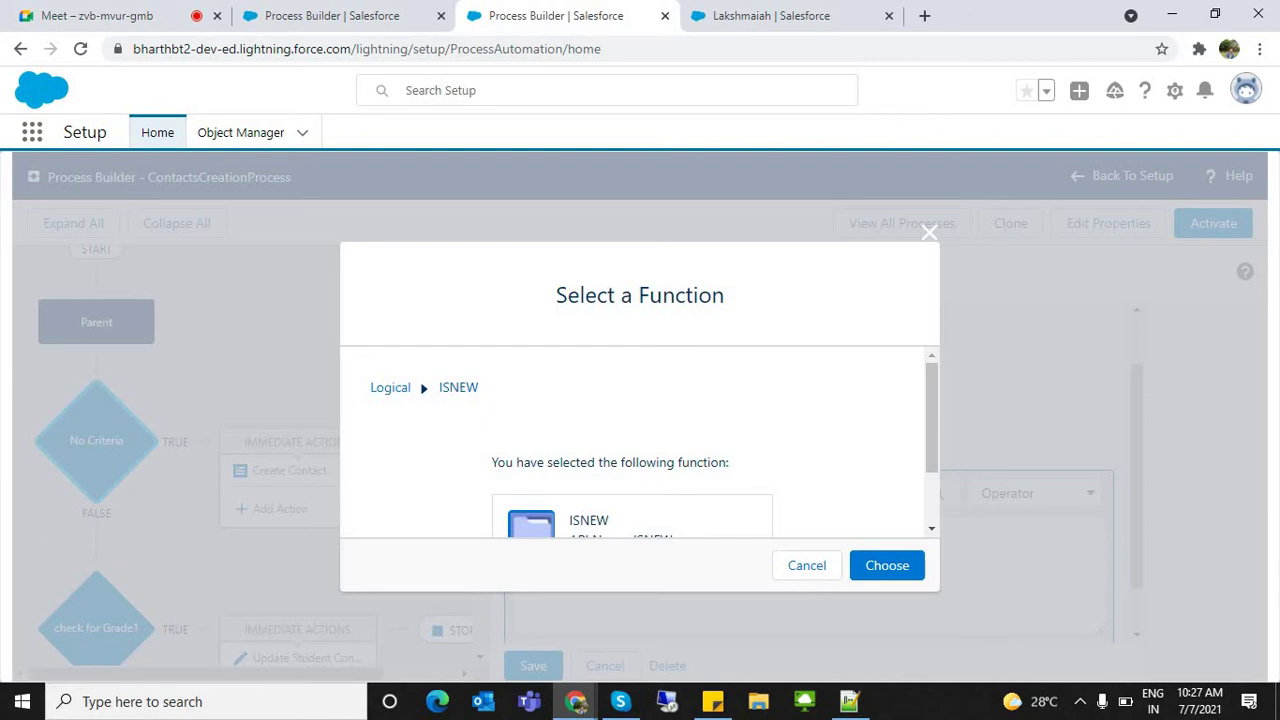
left_click(887, 566)
left_click(578, 535)
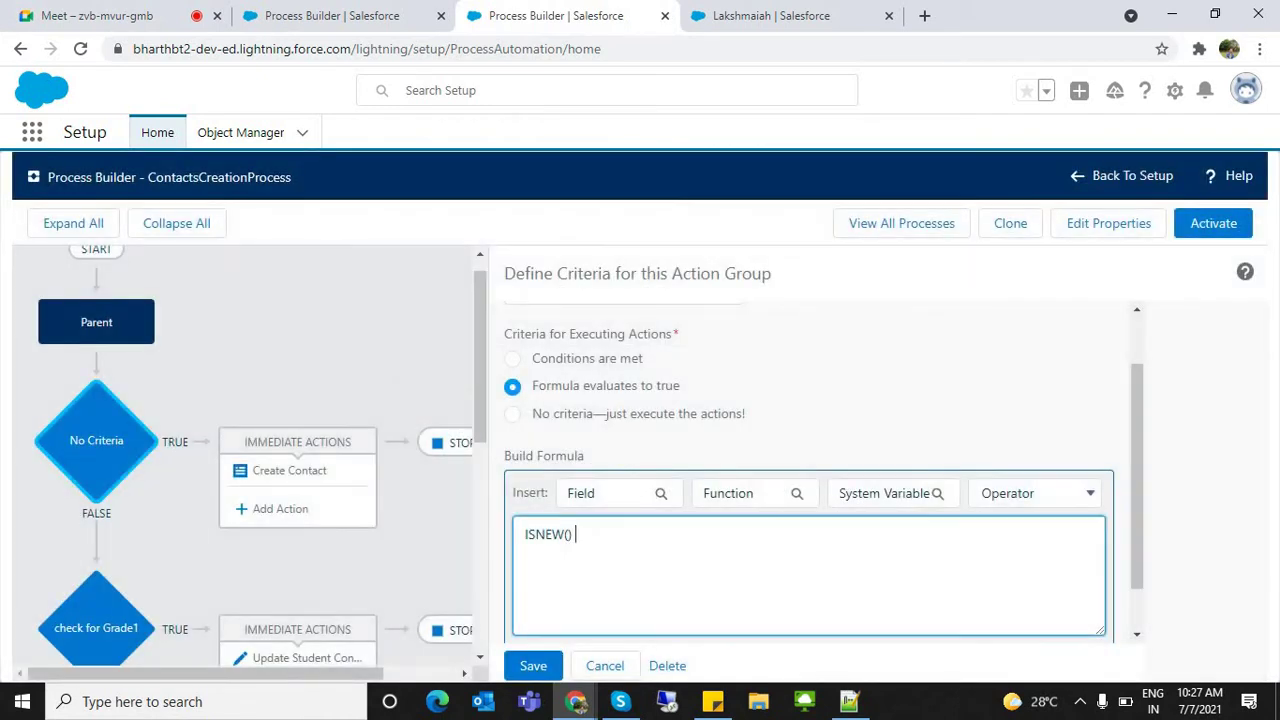
key("ctrl+a")
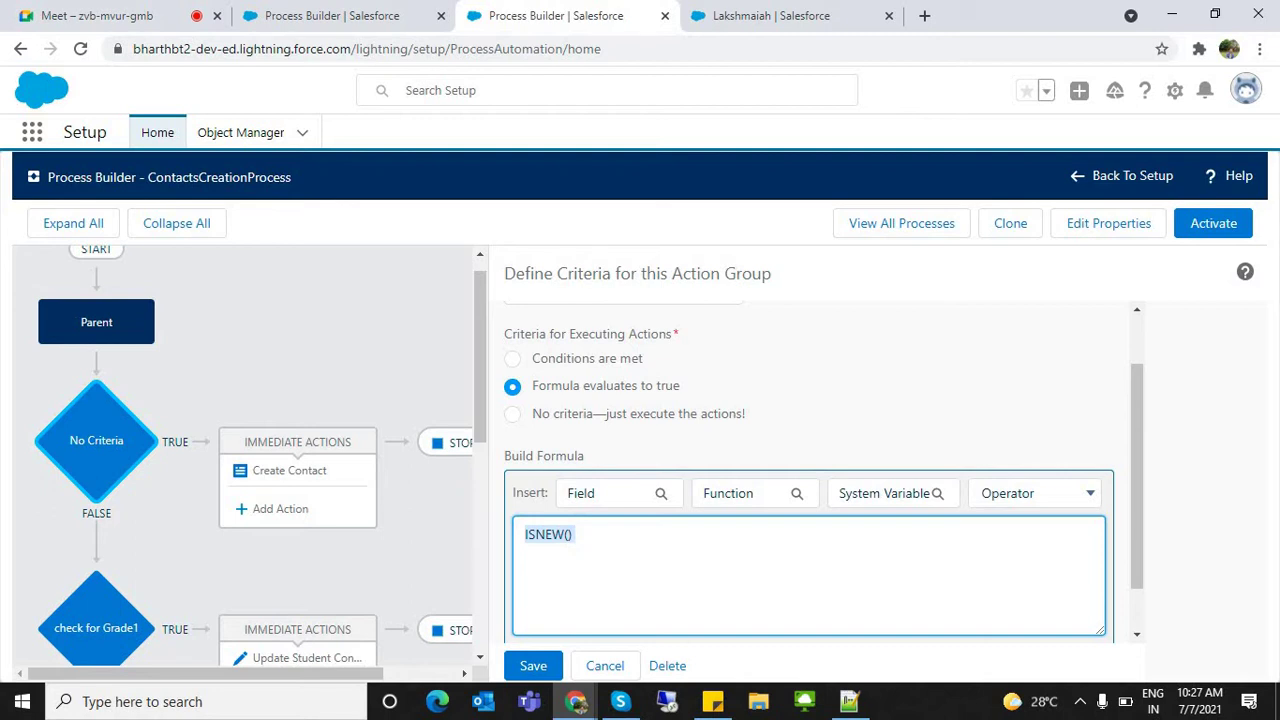
key("Tab")
key("Return")
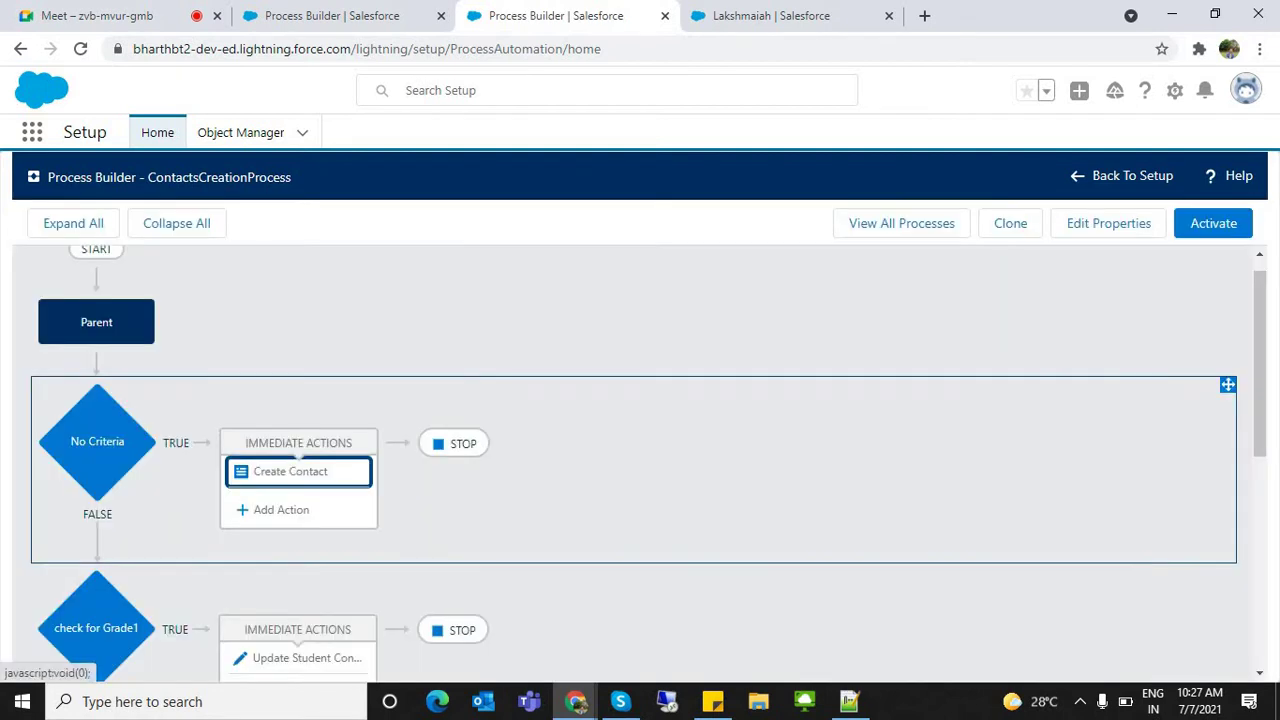
Reopen the No Criteria node, rename its criteria "if it is New record", and save it
key("shift+Tab")
key("Return")
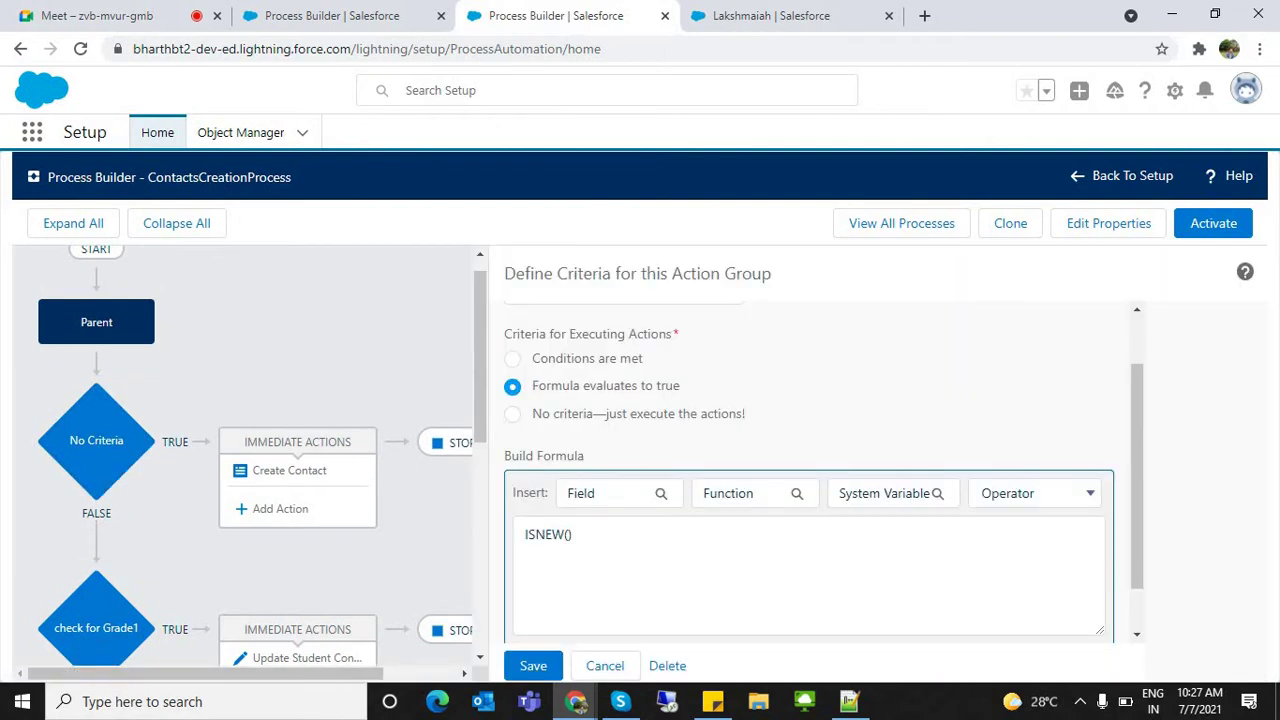
left_click_drag(1137, 470, 1137, 420)
triple_click(560, 362)
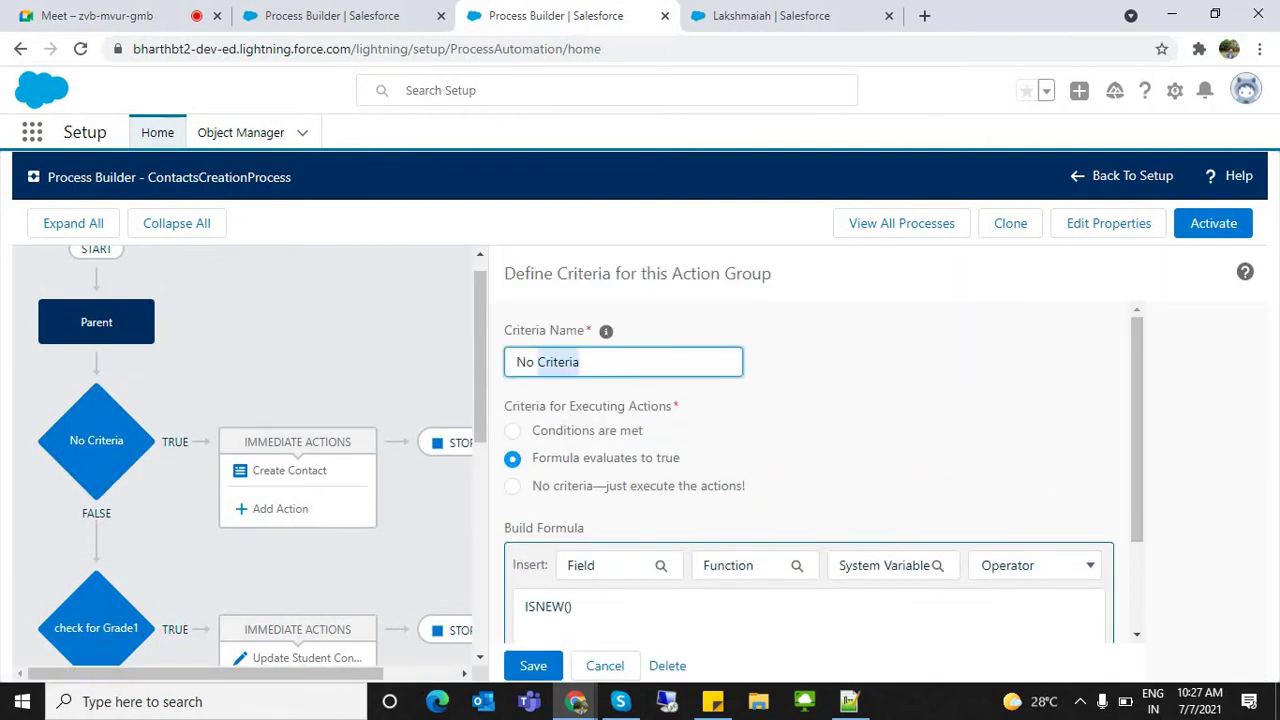
type("if it is ")
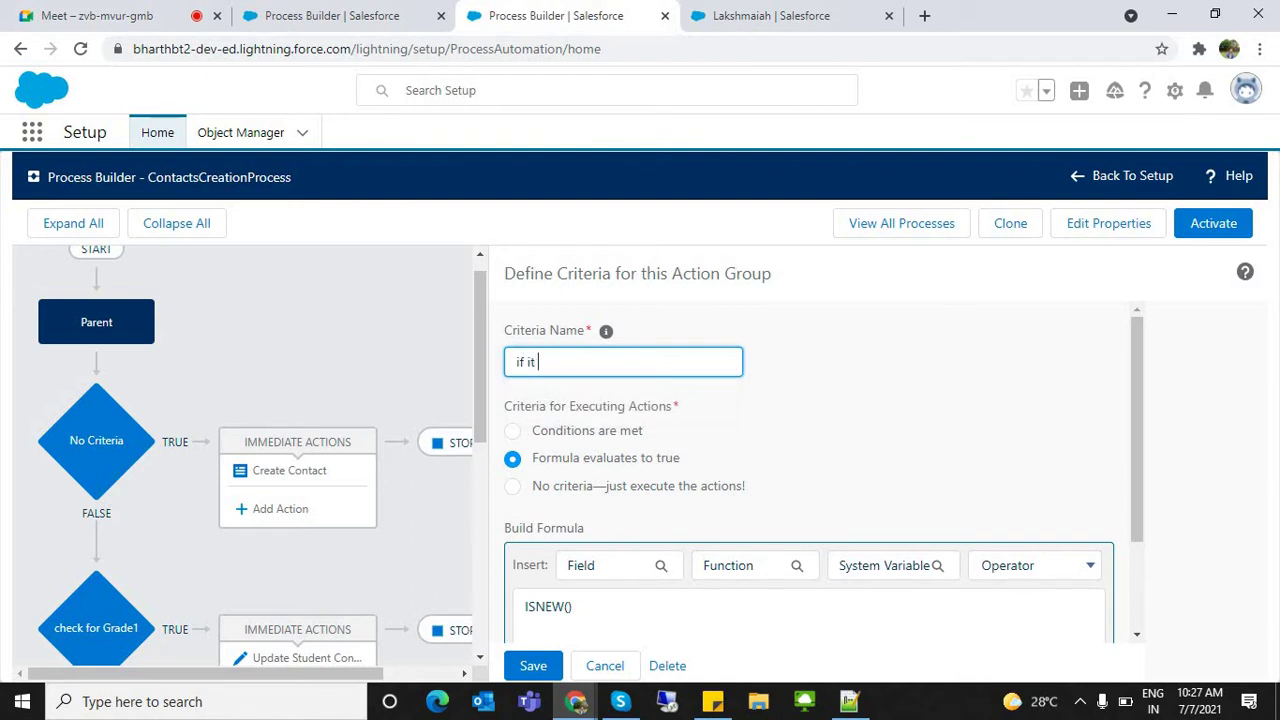
type("New records")
left_click(533, 665)
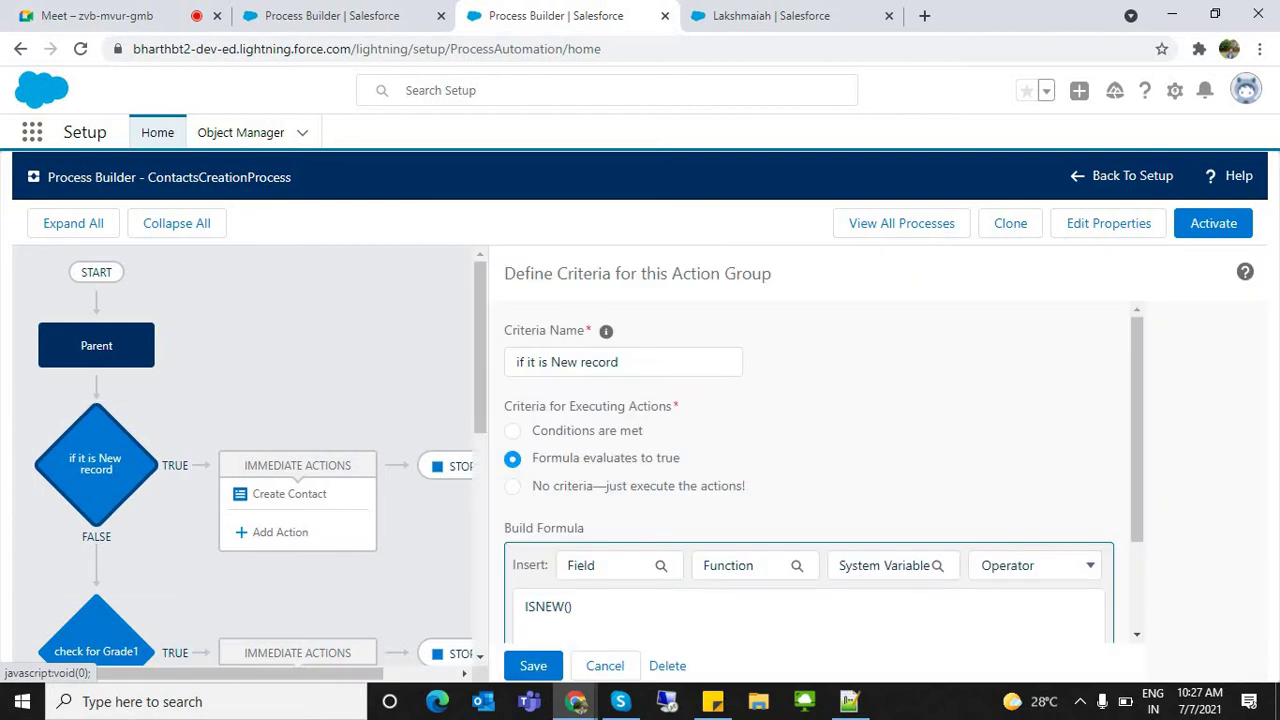
Review the Parent node's process start options against the criteria nodes, and examine the formula of the "if it is New record" node
left_click(96, 346)
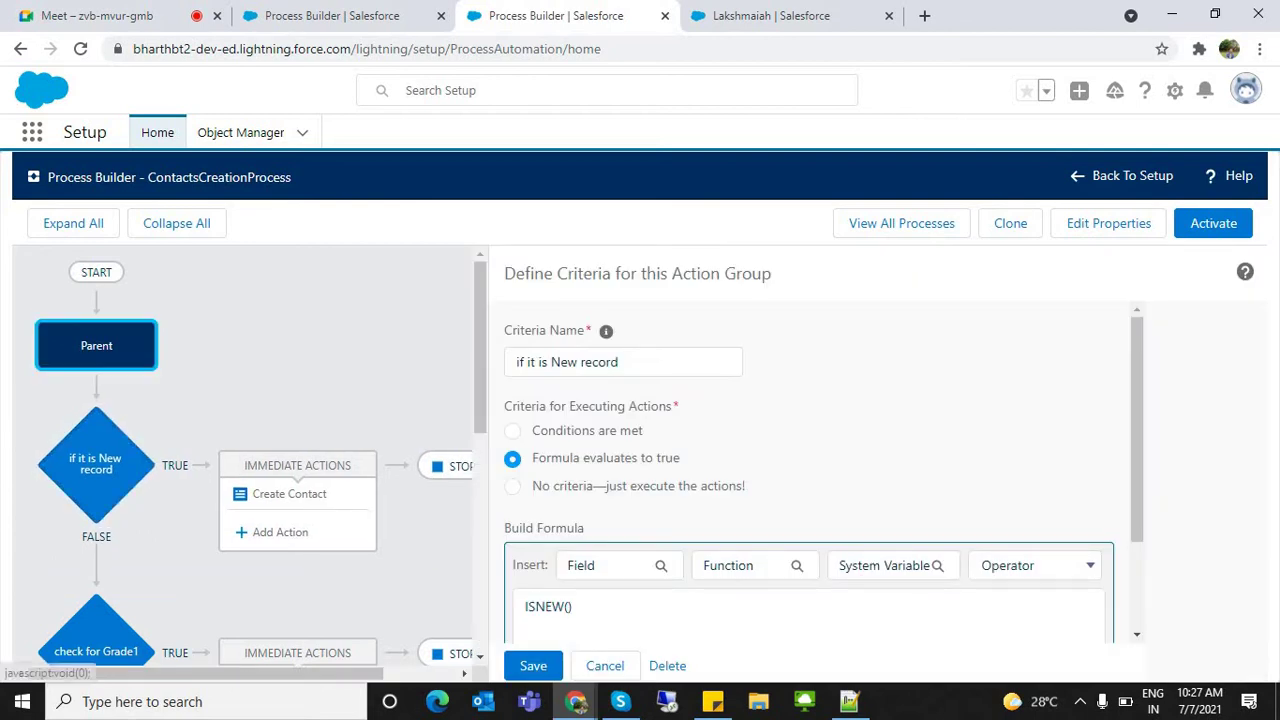
left_click_drag(634, 407, 733, 407)
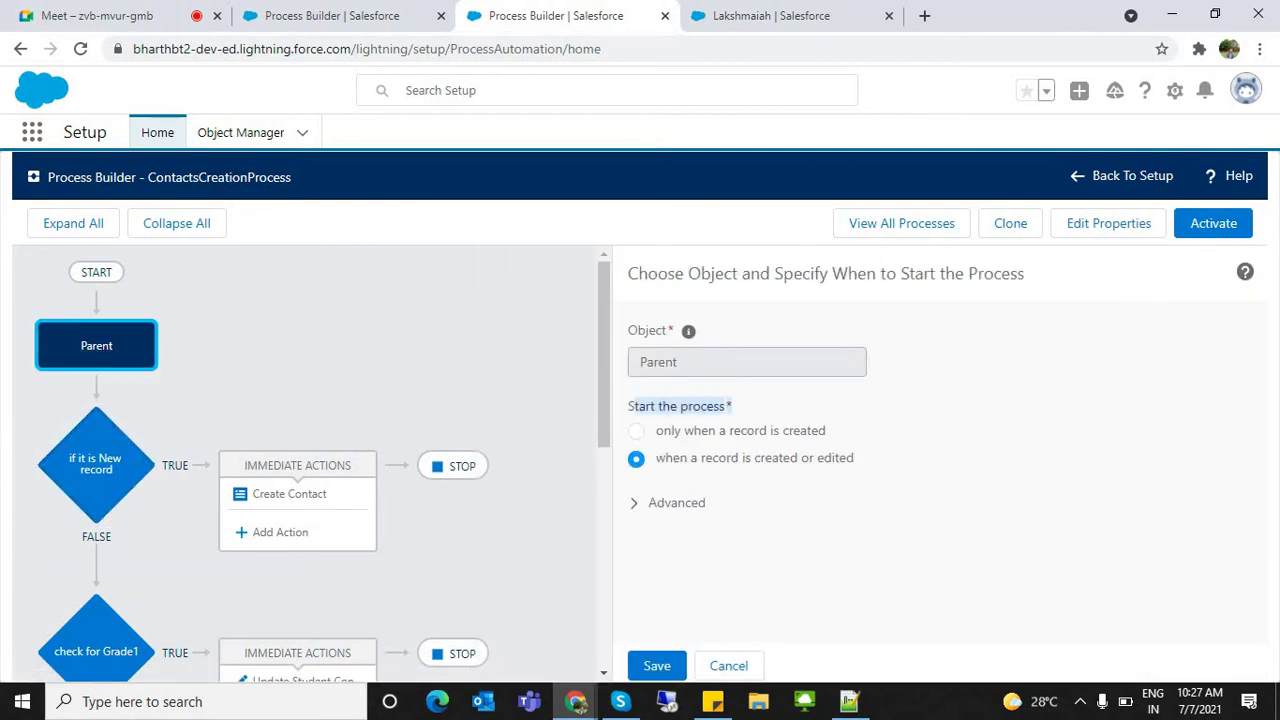
left_click_drag(826, 430, 656, 430)
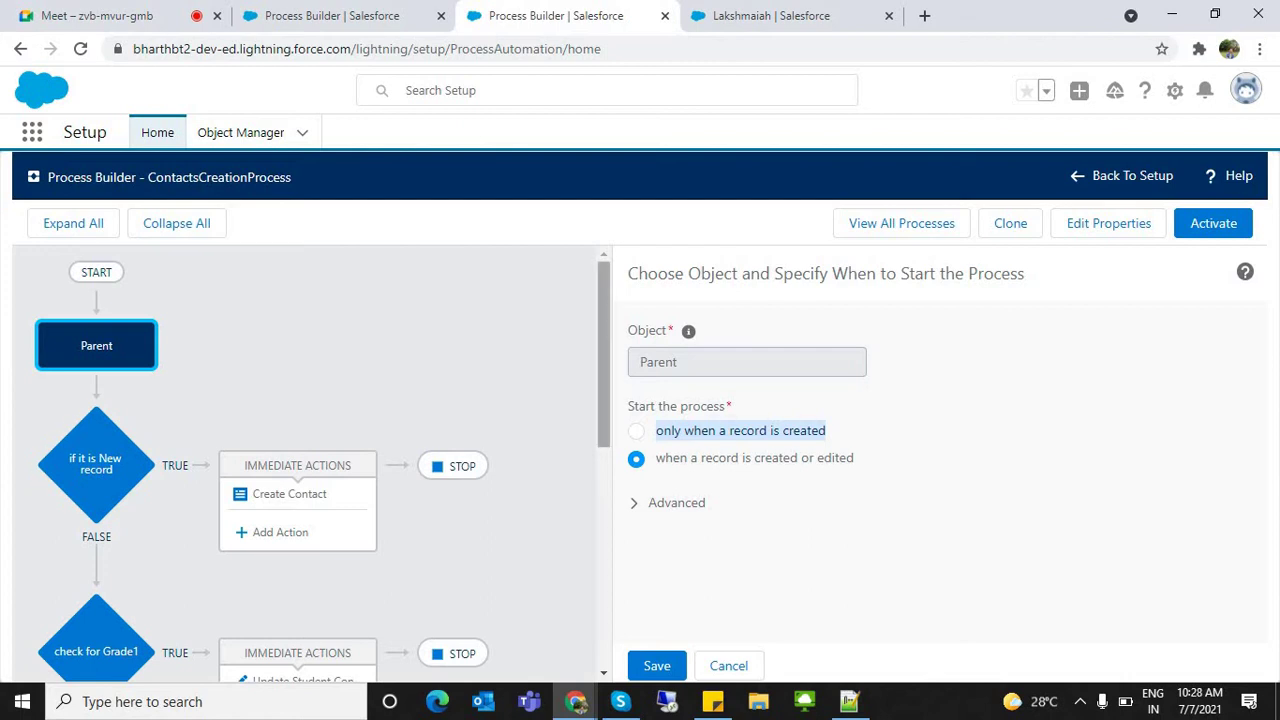
scroll(300, 460, "down", 2)
scroll(96, 460, "down", 1)
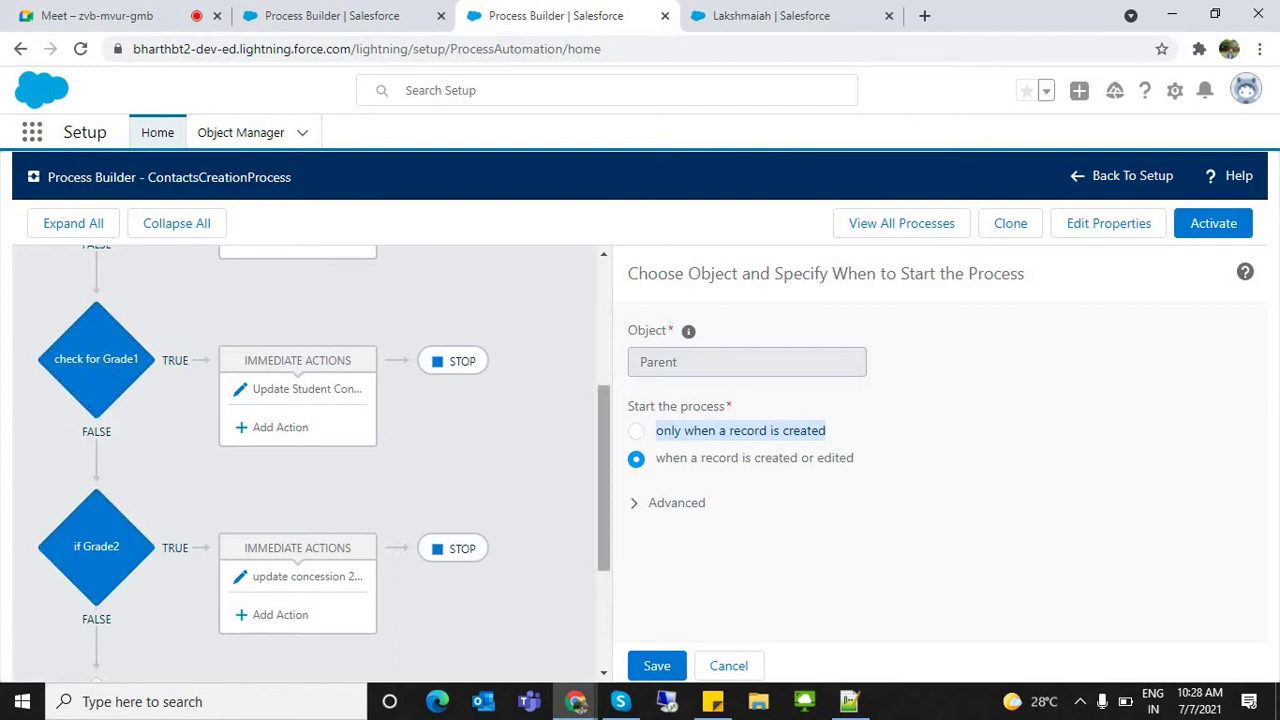
scroll(96, 546, "up", 3)
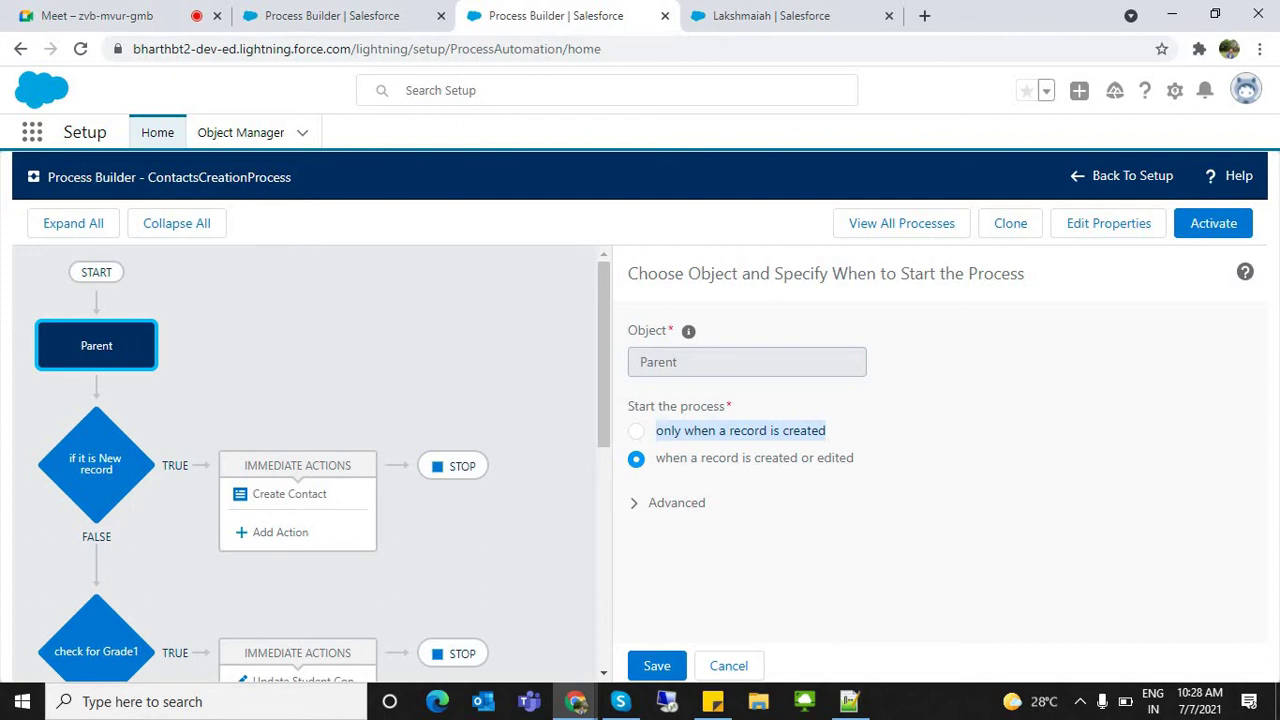
left_click_drag(872, 468, 656, 459)
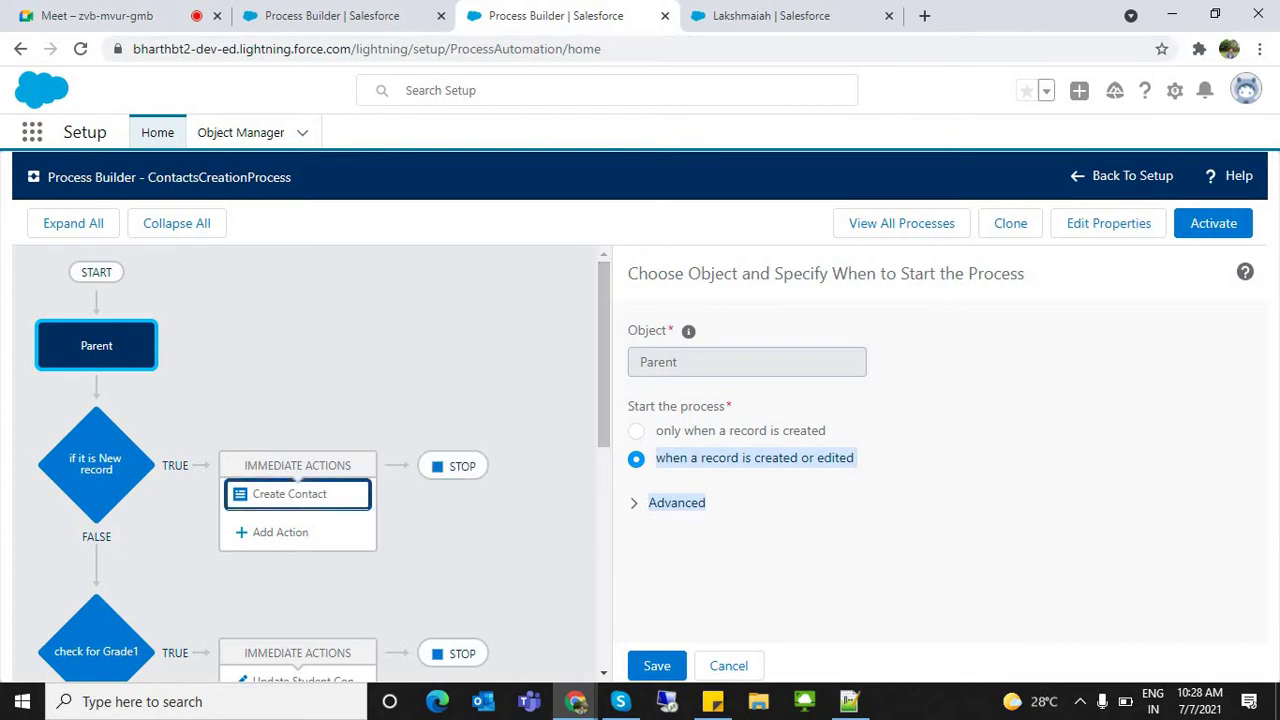
left_click(96, 464)
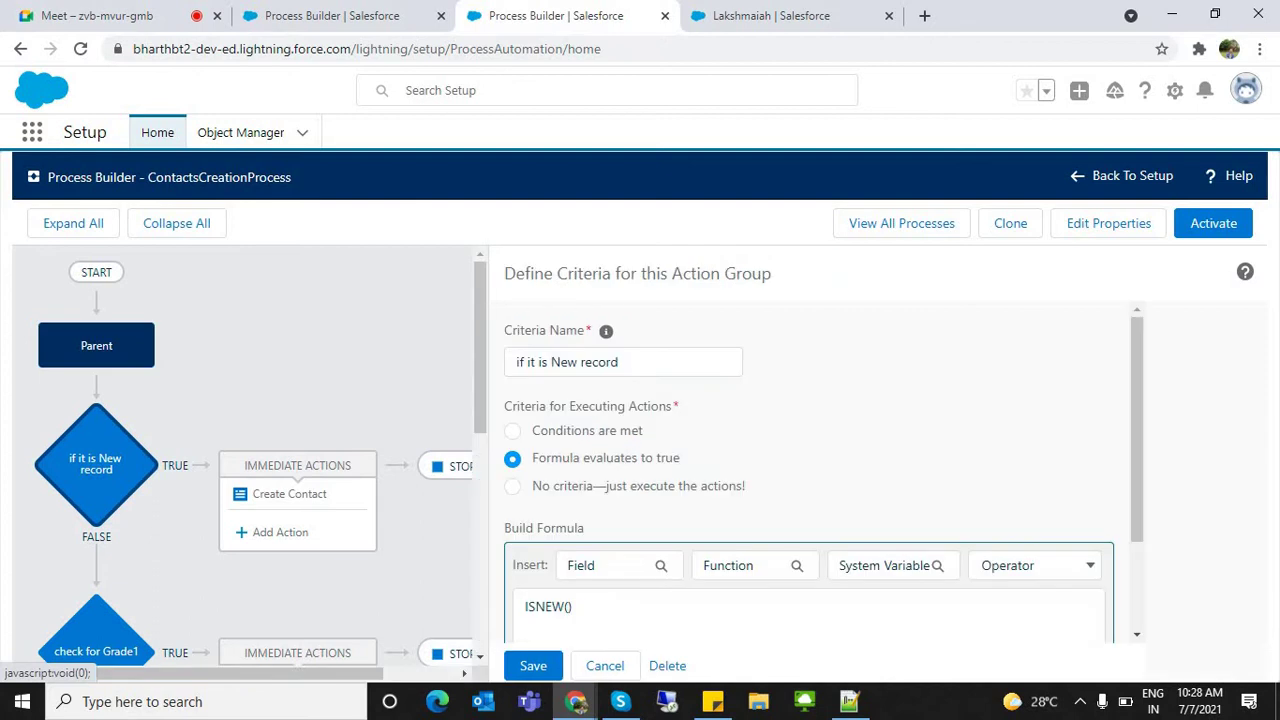
left_click_drag(578, 607, 522, 607)
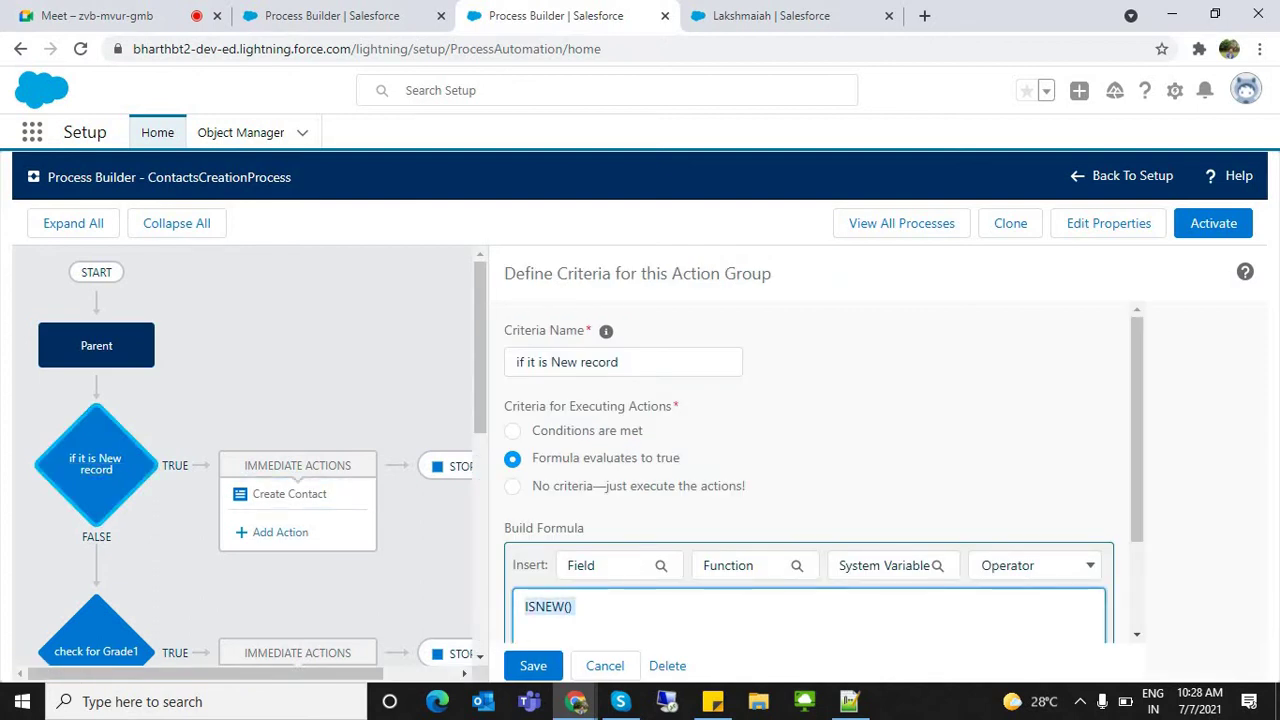
Add an empty second condition row to the "check for Grade1" criteria, view the condition logic options, and remove the row
scroll(298, 494, "down", 1)
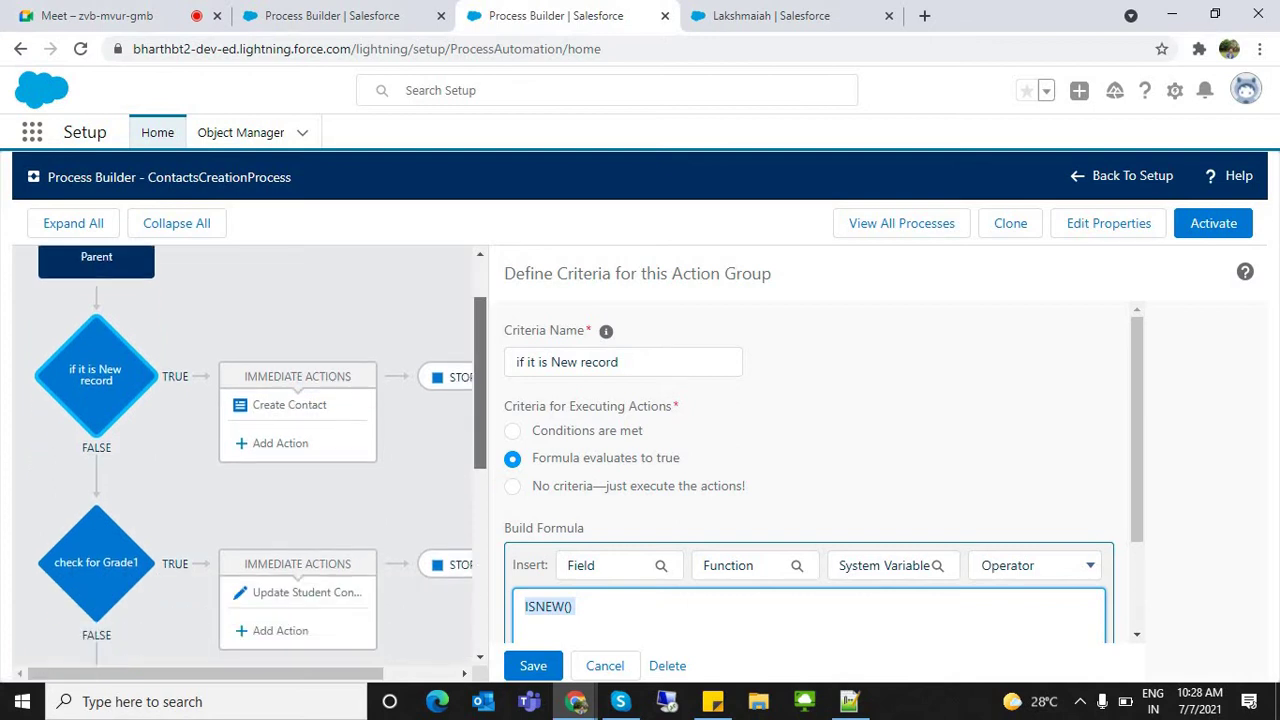
scroll(250, 450, "down", 1)
left_click(96, 500)
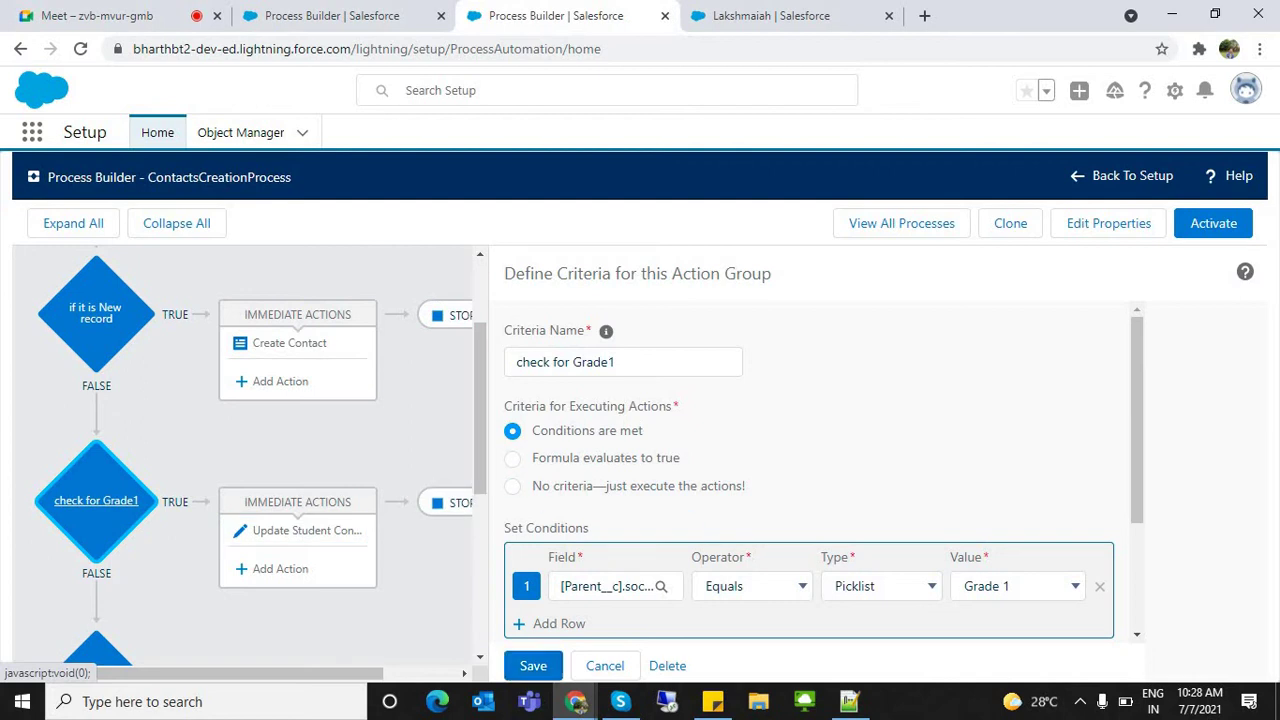
left_click(559, 623)
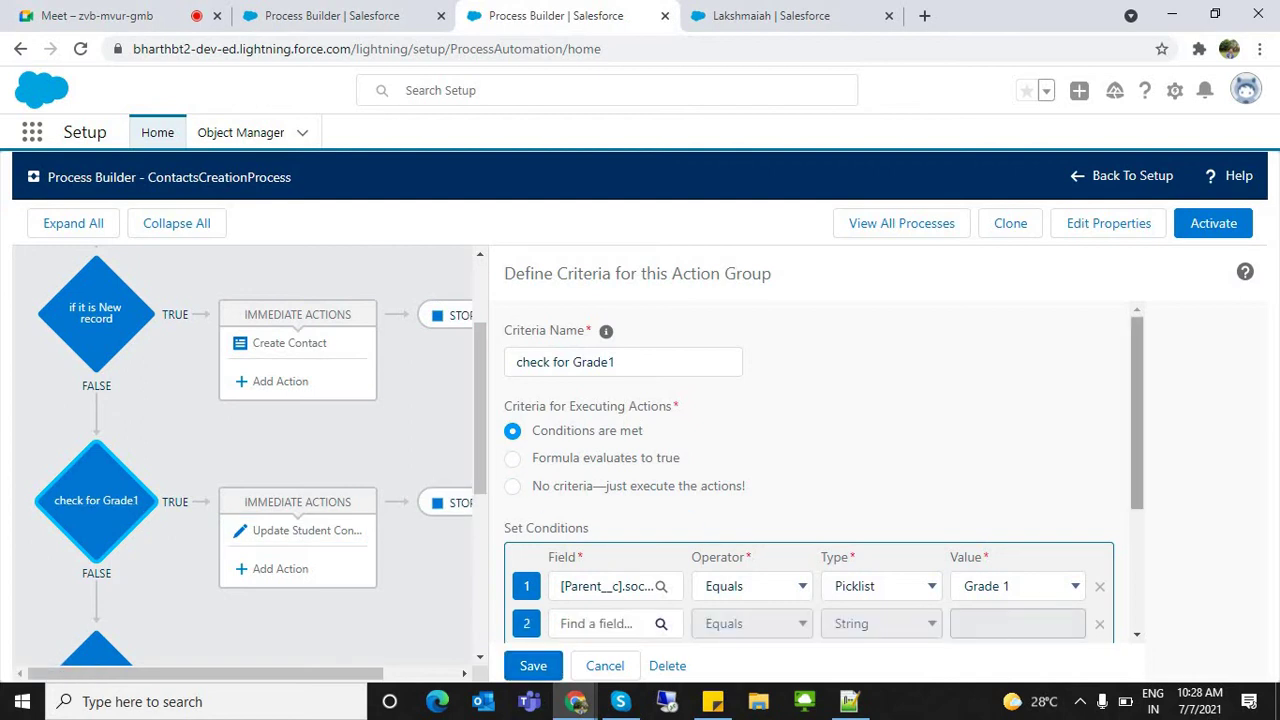
scroll(808, 470, "down", 2)
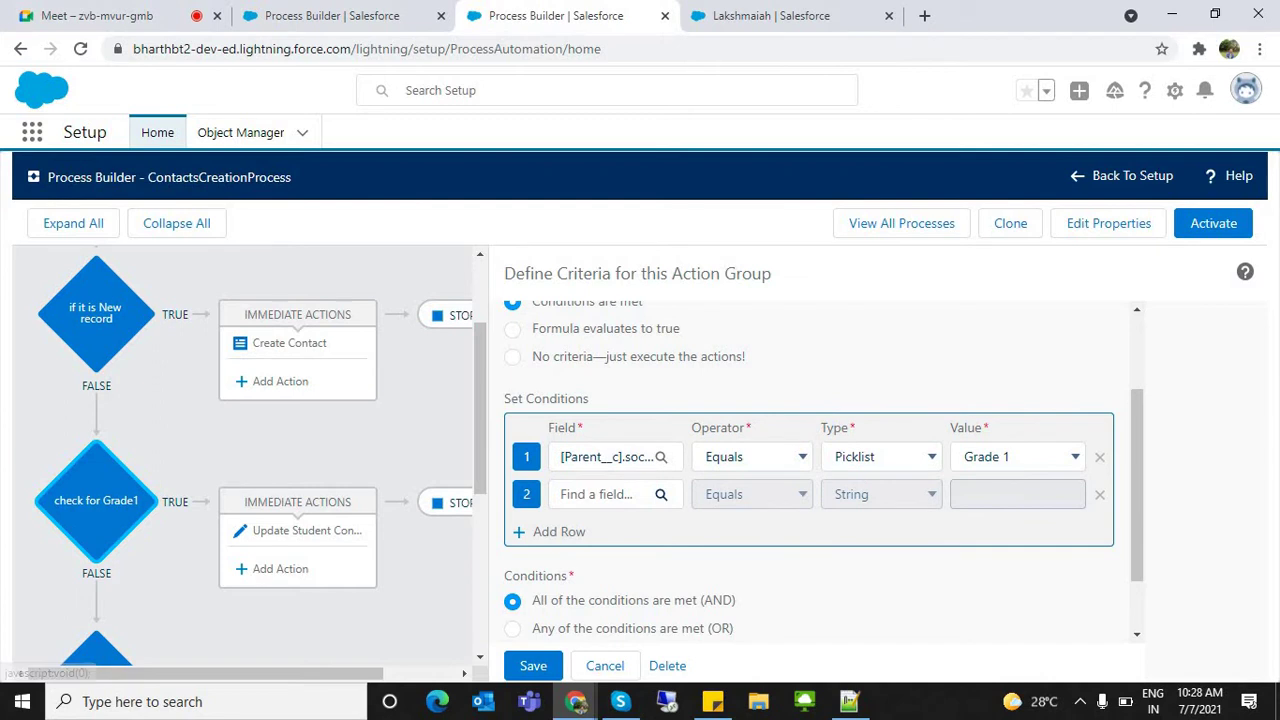
left_click(1099, 494)
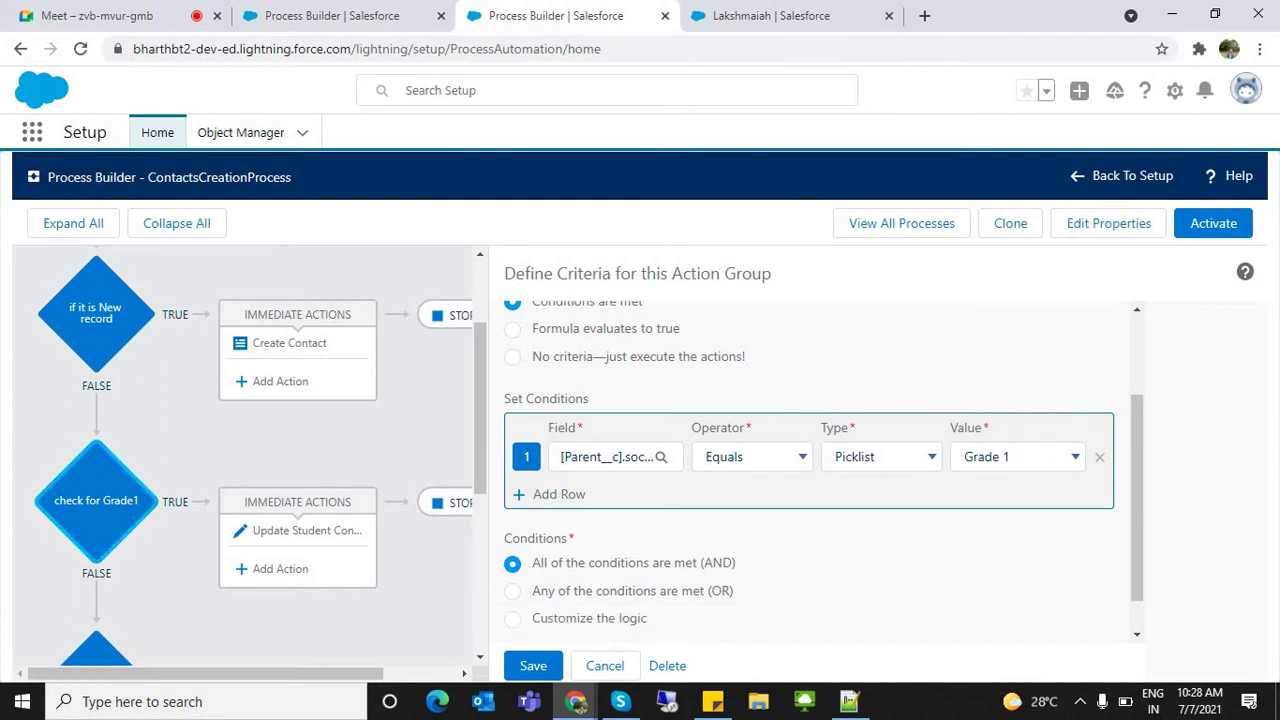
Review the order of the criteria nodes, the new-record formula, the Create Contact action without changing it, and the Parent start settings
scroll(290, 490, "up", 3)
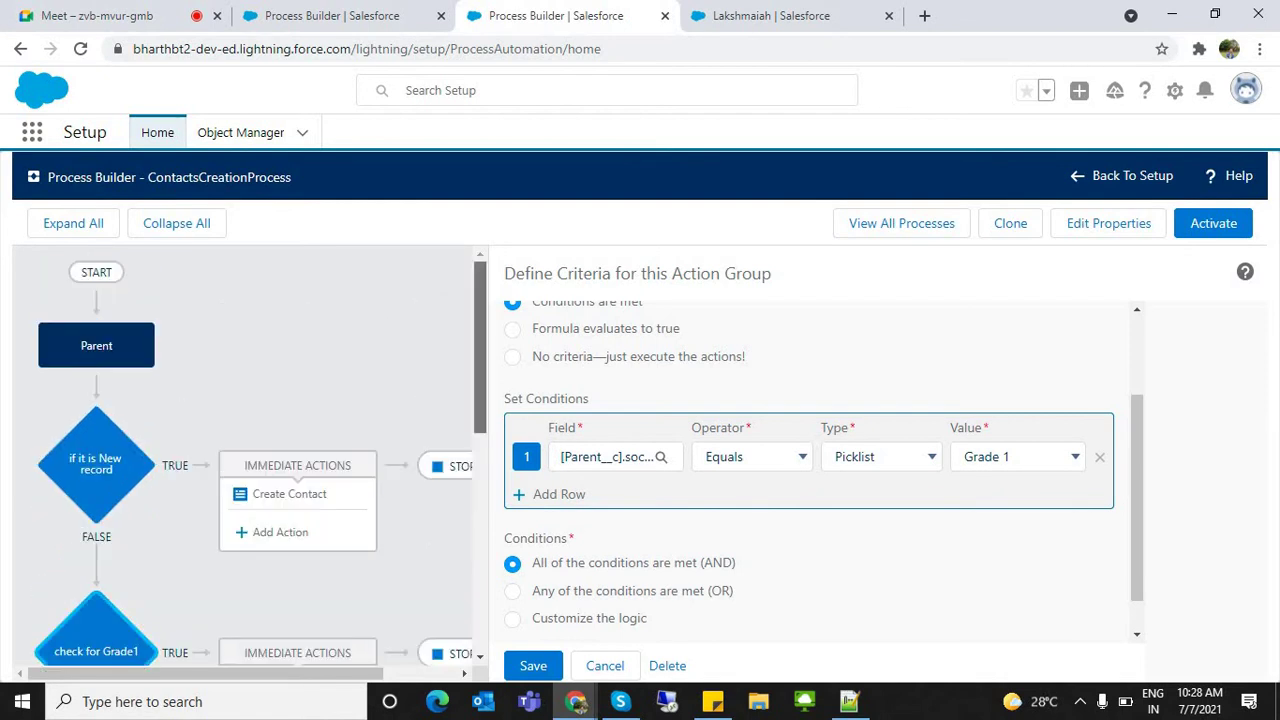
scroll(440, 440, "down", 3)
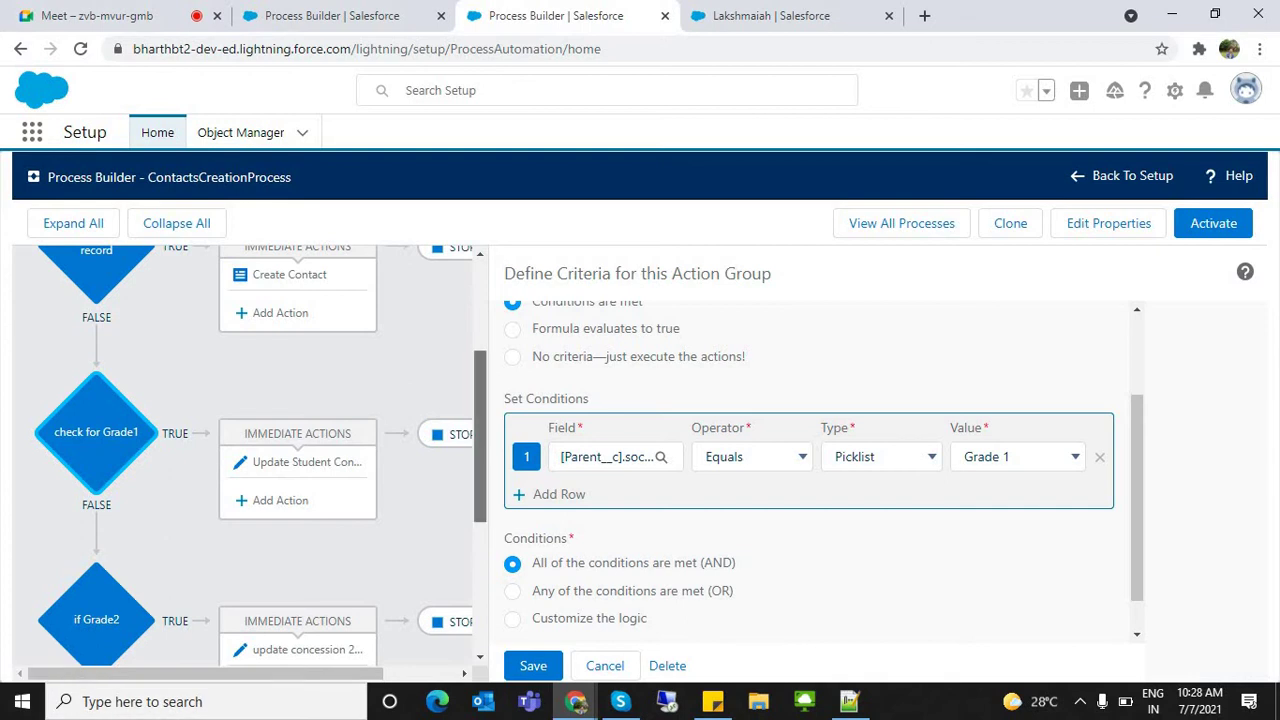
scroll(260, 455, "up", 3)
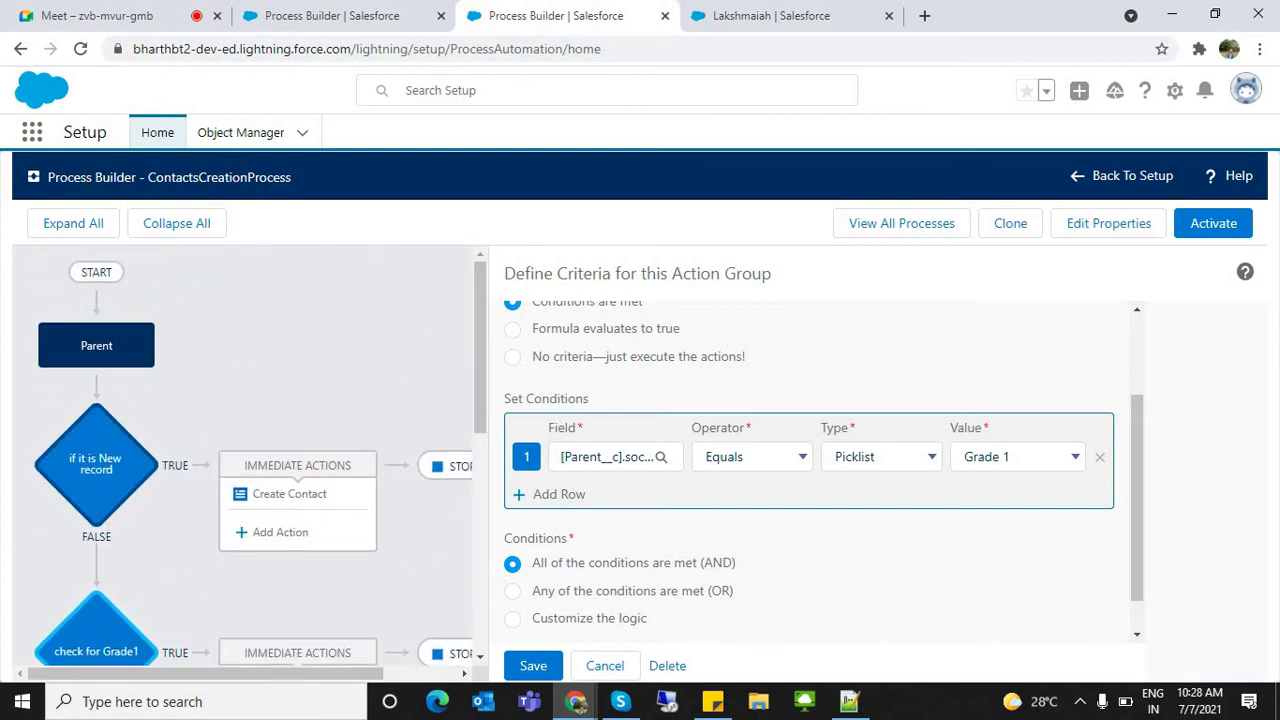
left_click(96, 464)
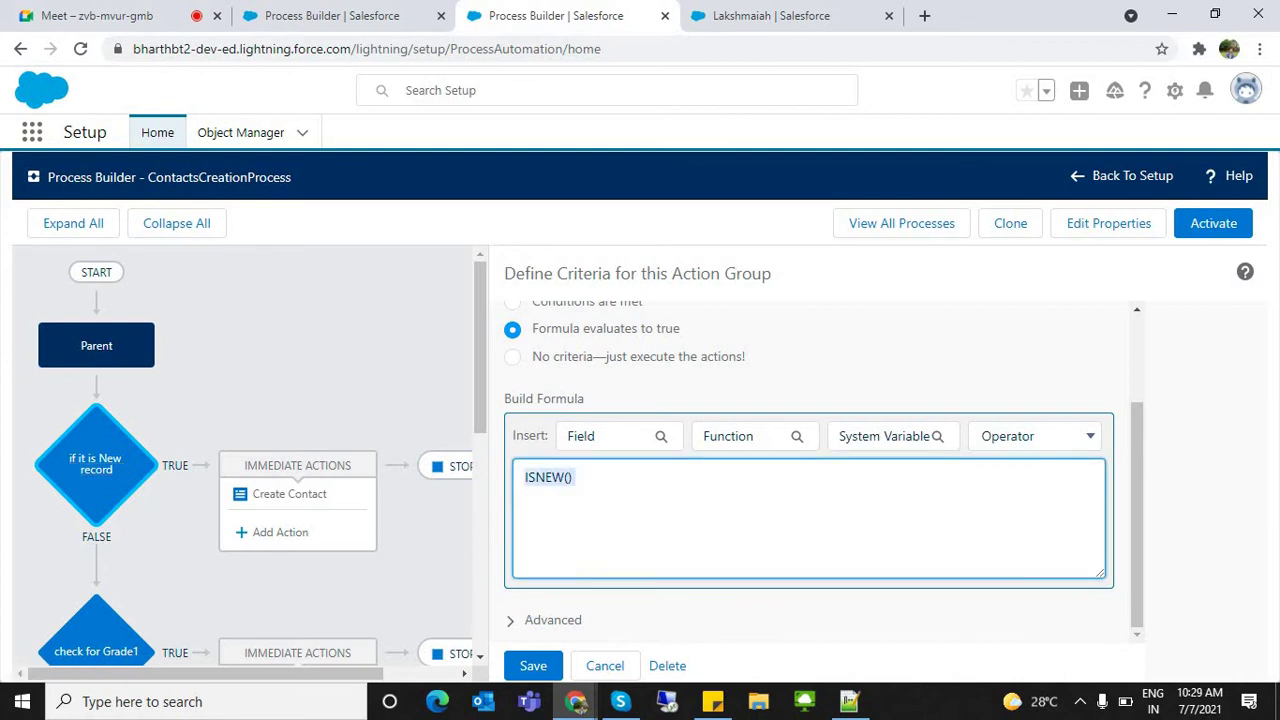
left_click(289, 494)
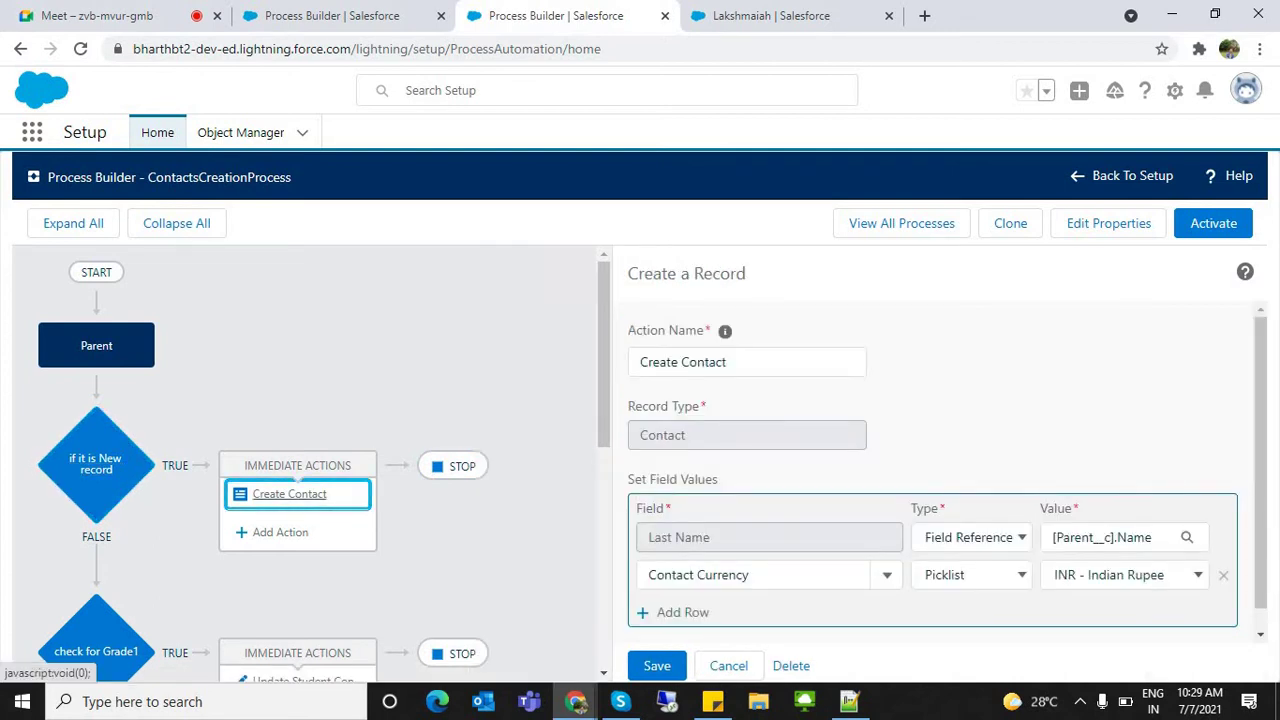
left_click(728, 666)
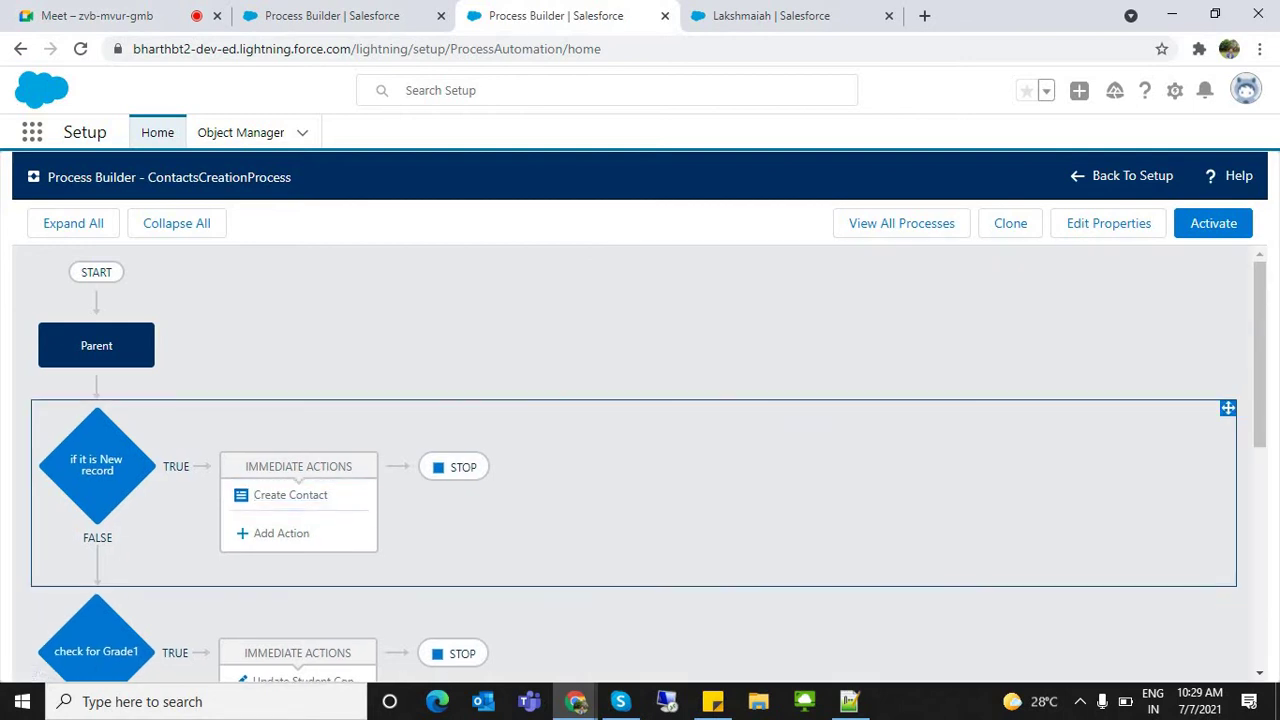
left_click(97, 346)
left_click(96, 345)
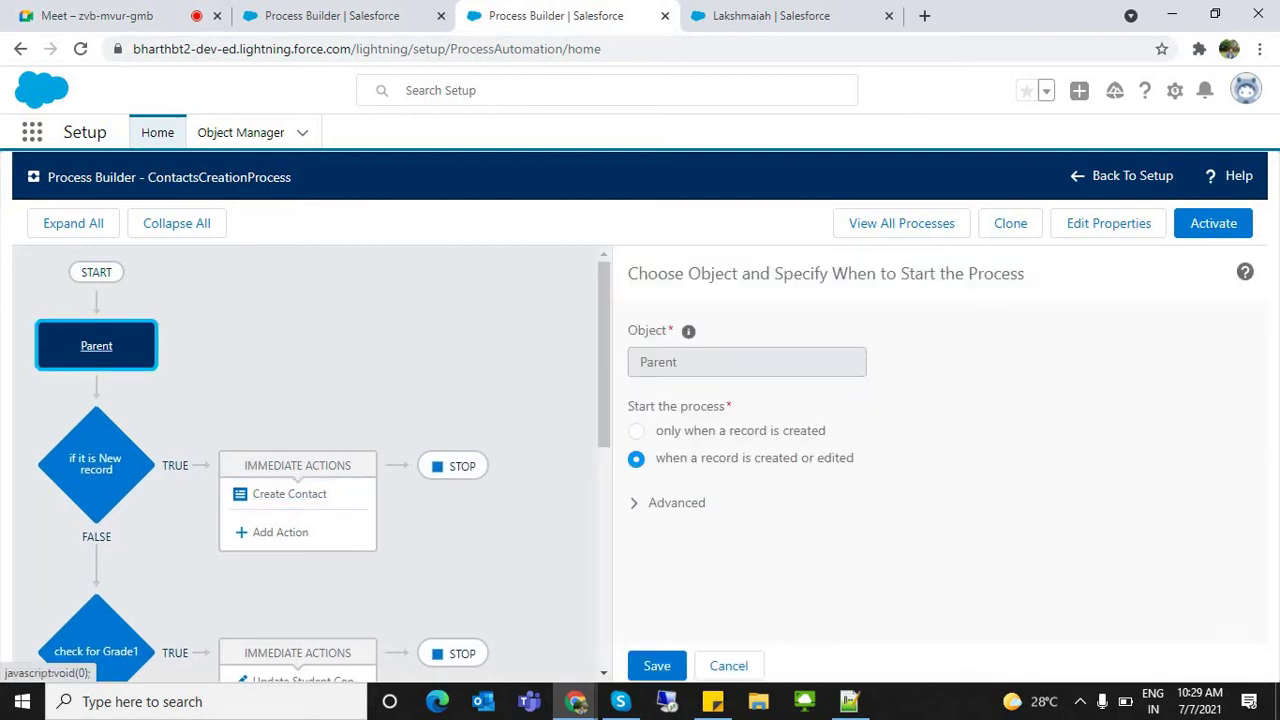
Review the "if it is New record" and "check for Grade1" criteria and how the grade nodes follow each other in the process
left_click(96, 464)
left_click(96, 651)
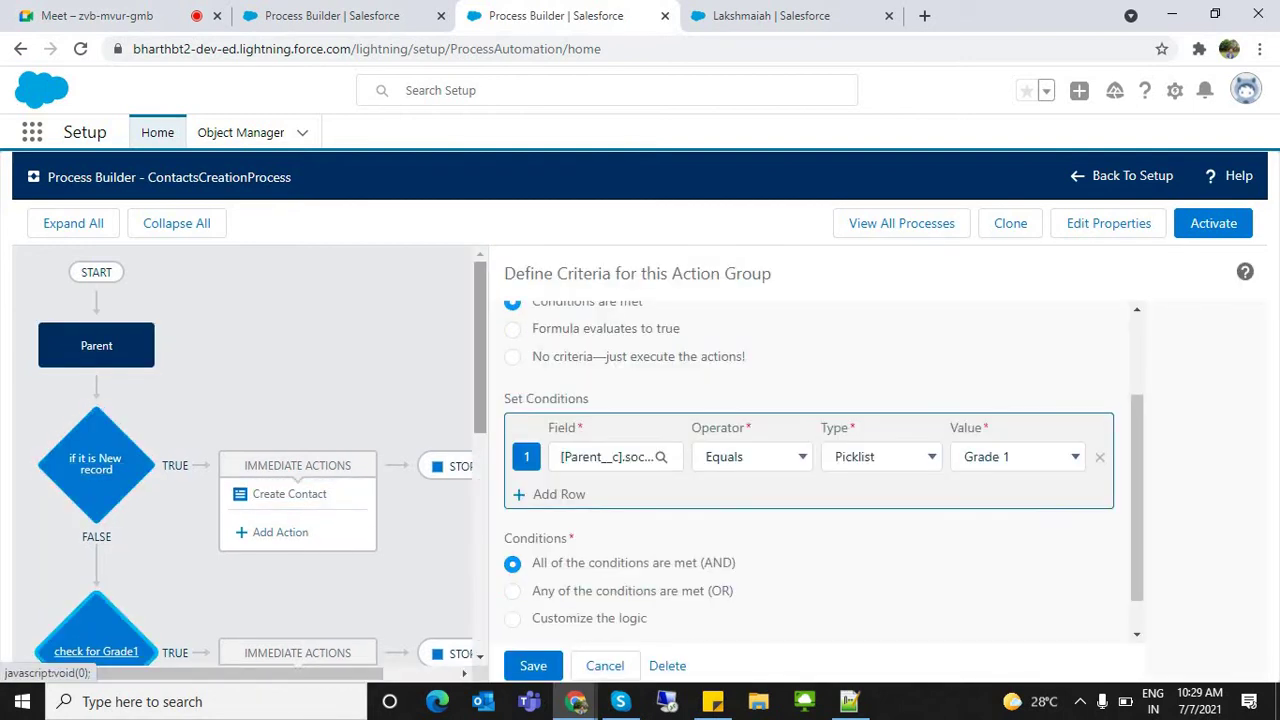
left_click_drag(480, 390, 480, 504)
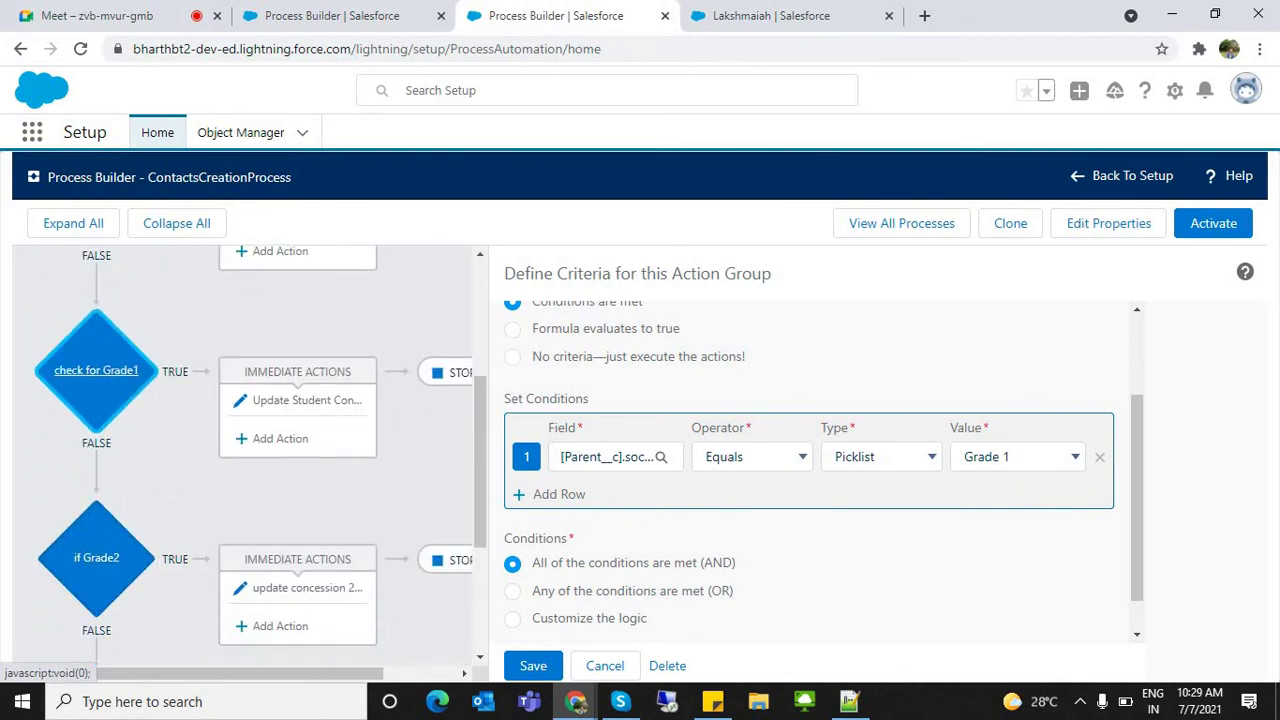
scroll(245, 455, "up", 5)
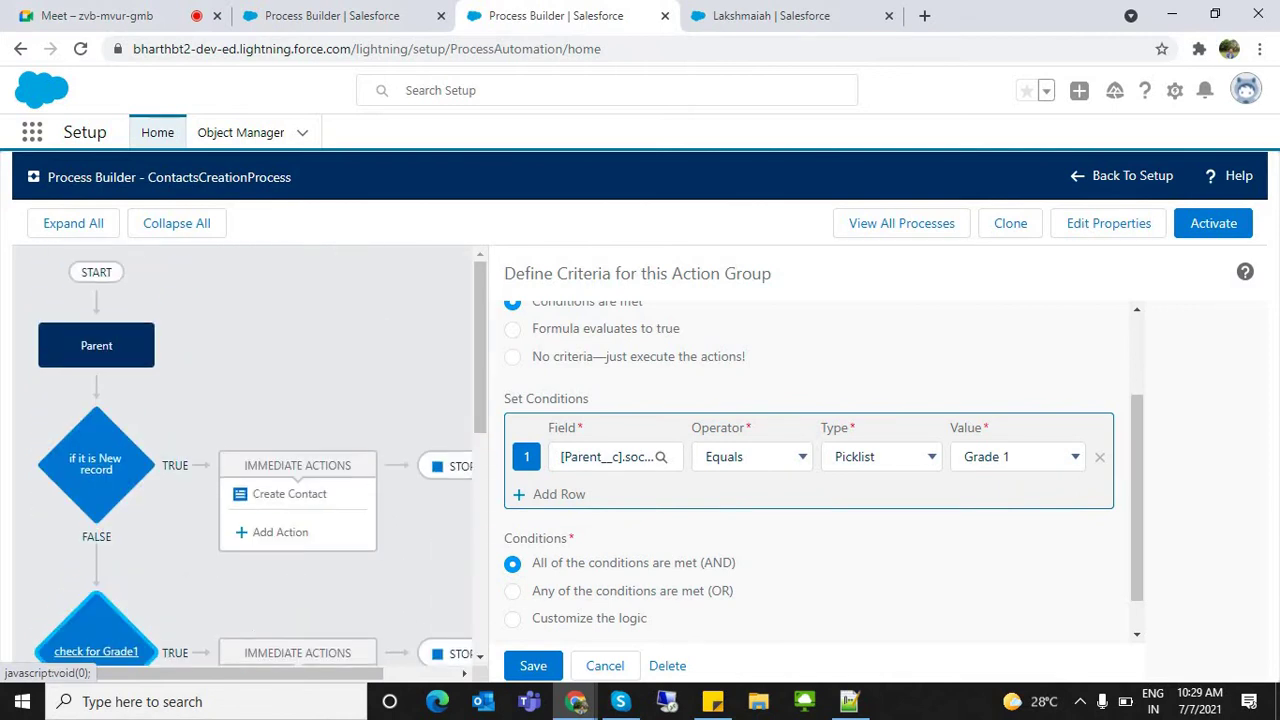
Tick the recursion option in the Parent node's advanced start settings without saving it
left_click(96, 345)
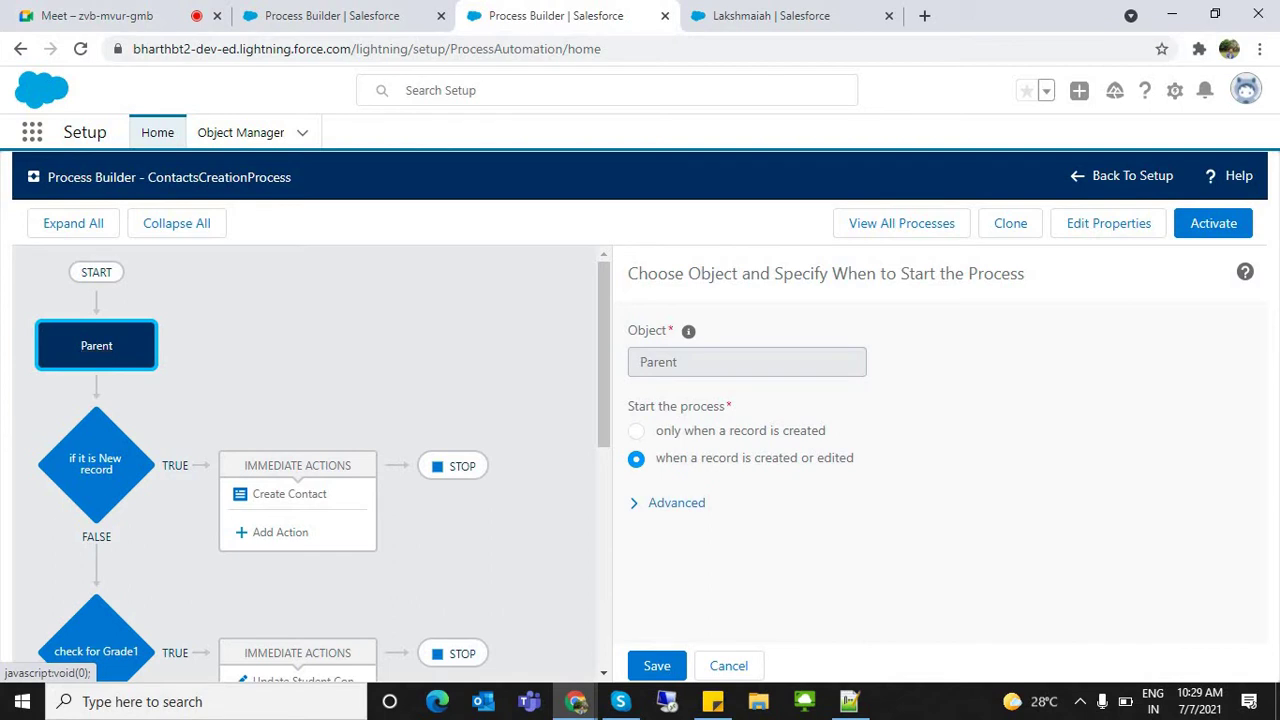
left_click(672, 502)
left_click(635, 551)
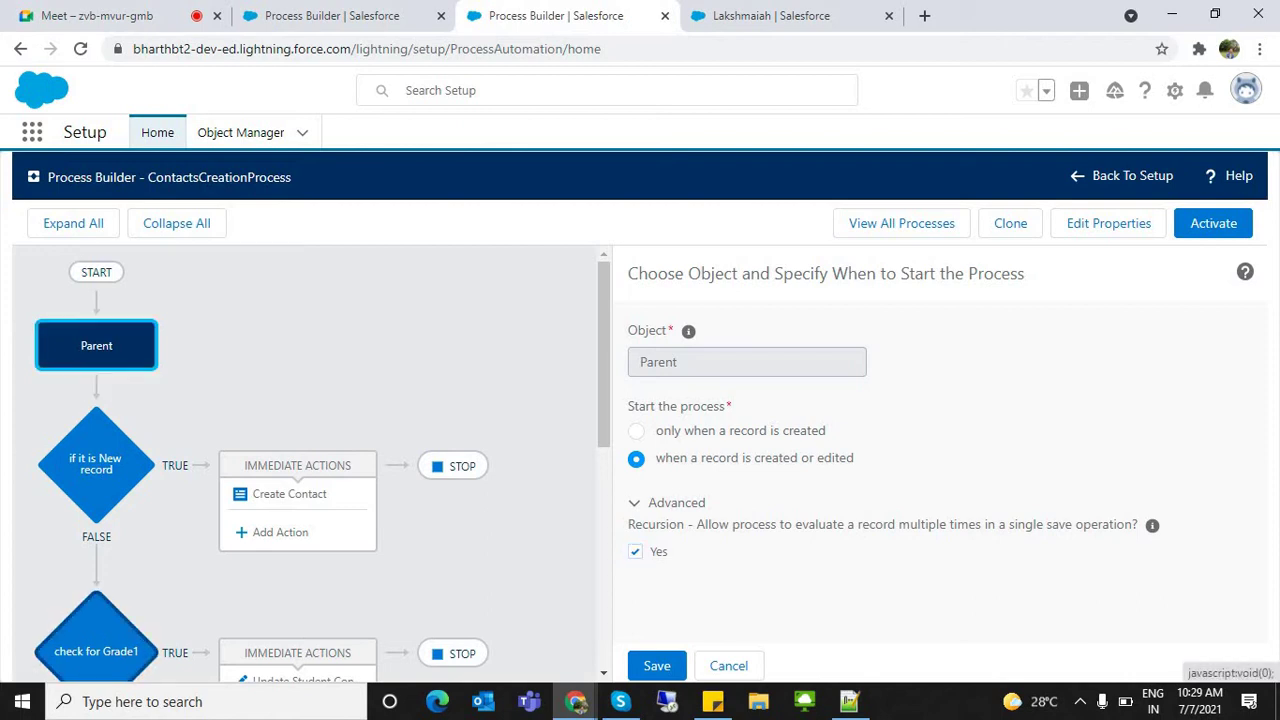
Examine the conditions of "check for Grade1" and the formula of the "if it is New record" node
left_click(96, 645)
scroll(250, 460, "down", 2)
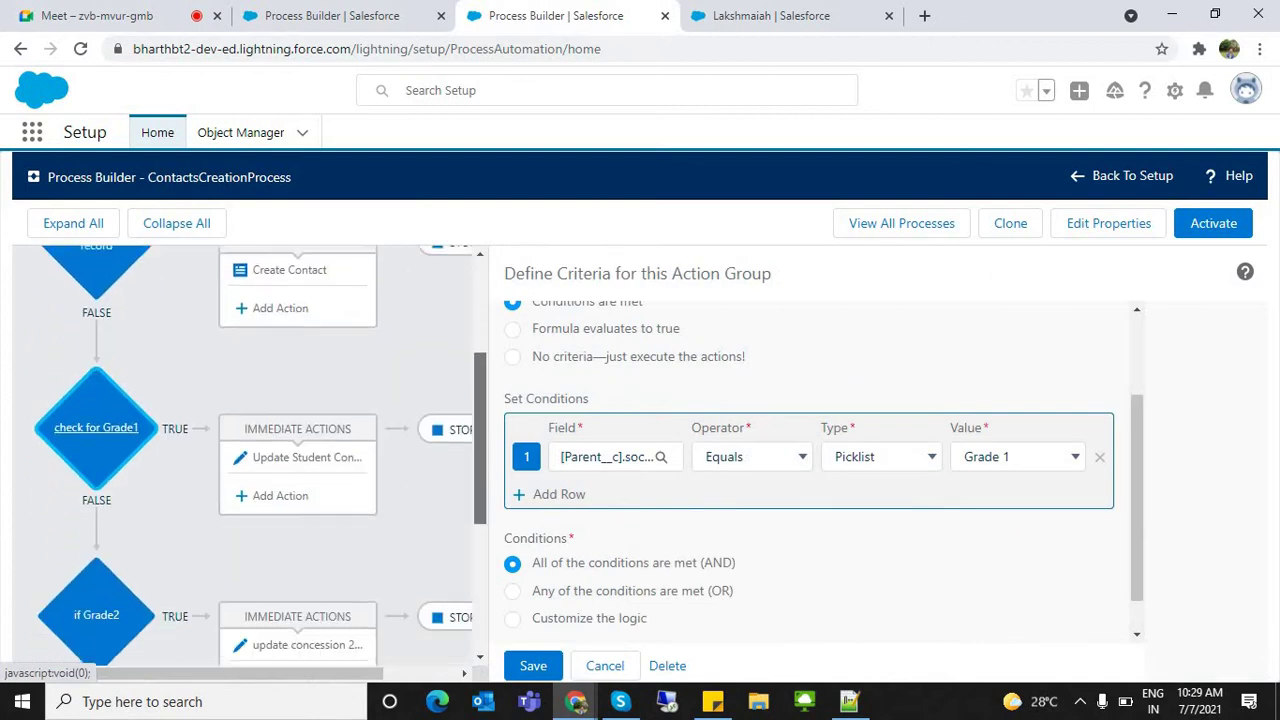
scroll(250, 460, "up", 1)
left_click(96, 340)
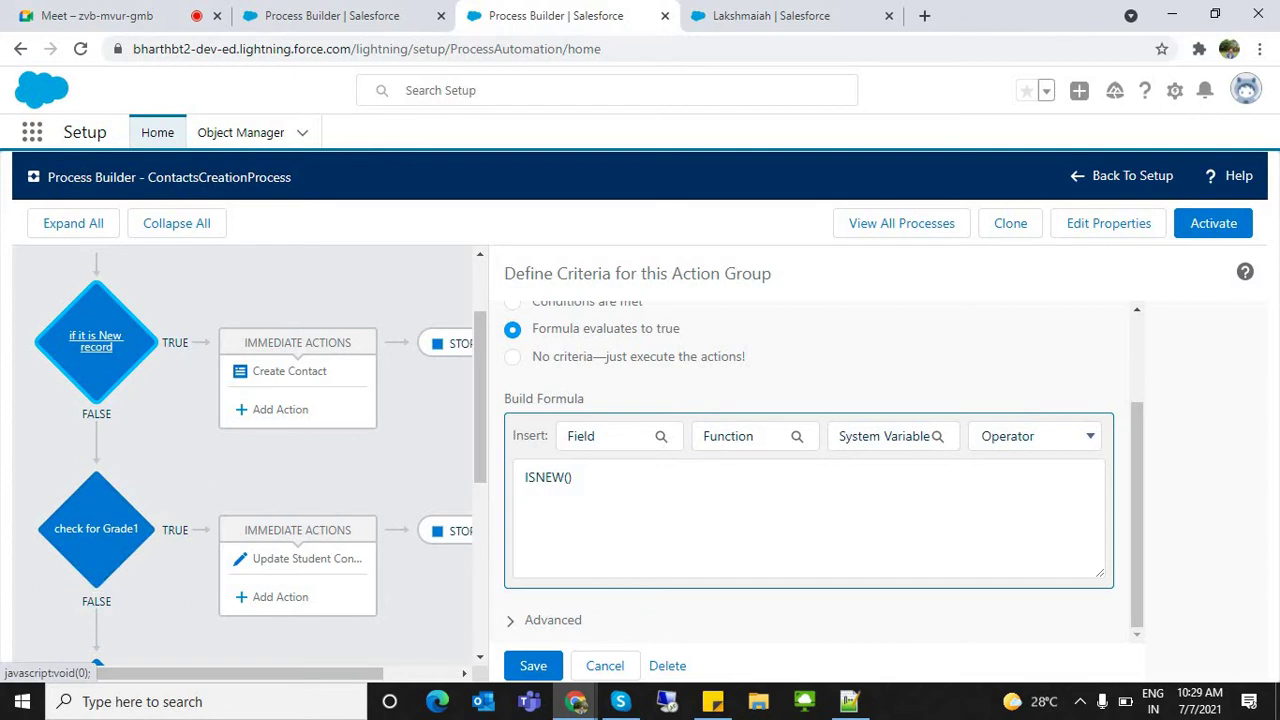
scroll(96, 343, "up", 2)
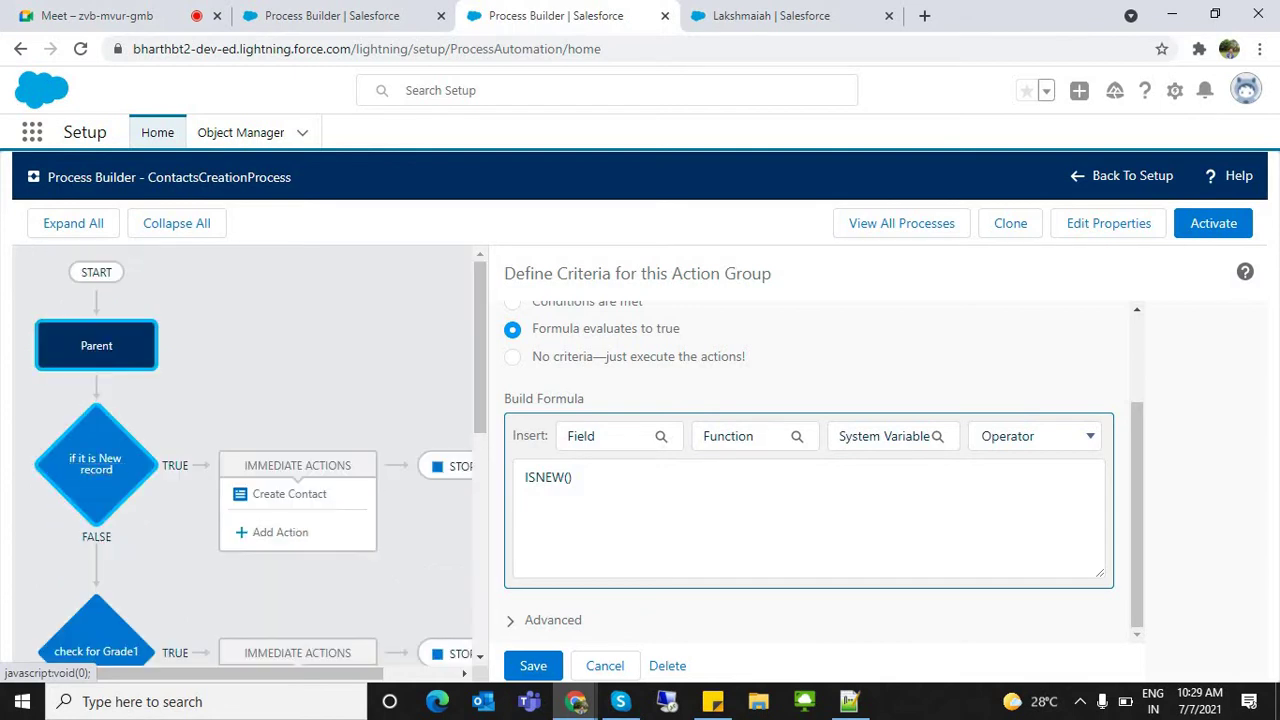
Allow the process to evaluate a record multiple times in a single save operation in the Parent node's advanced settings, and save
left_click(96, 345)
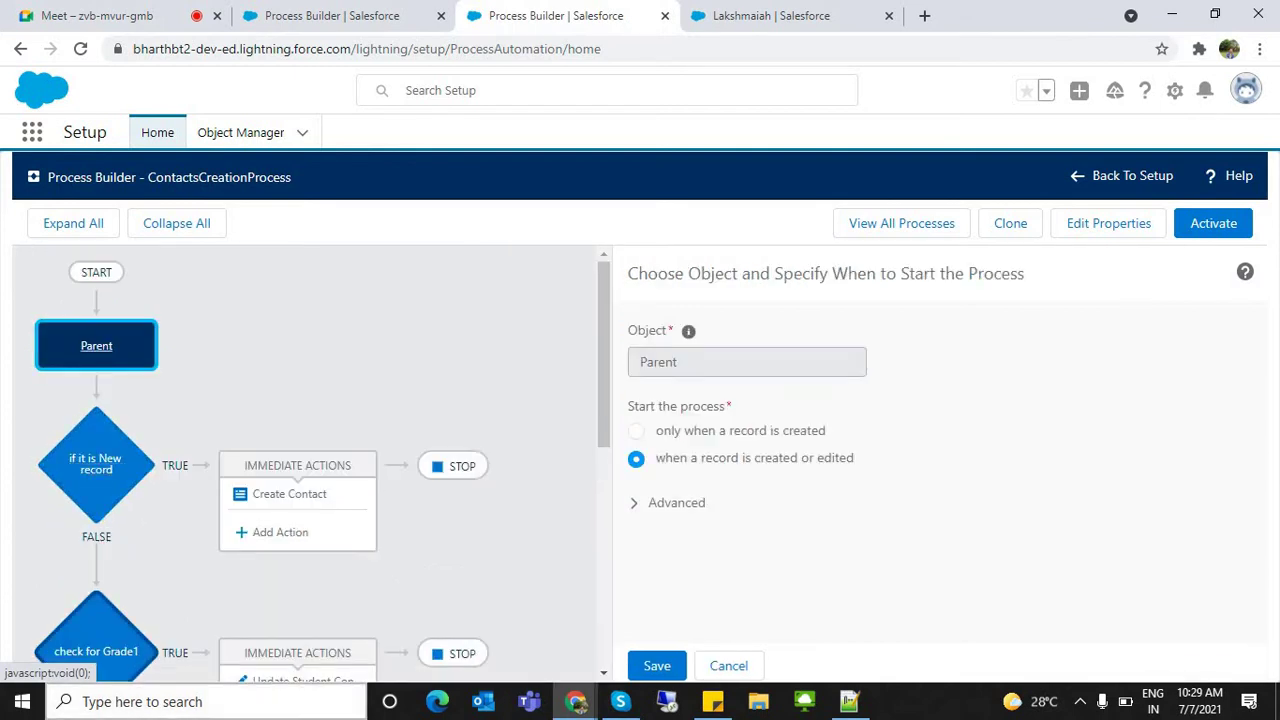
left_click(676, 503)
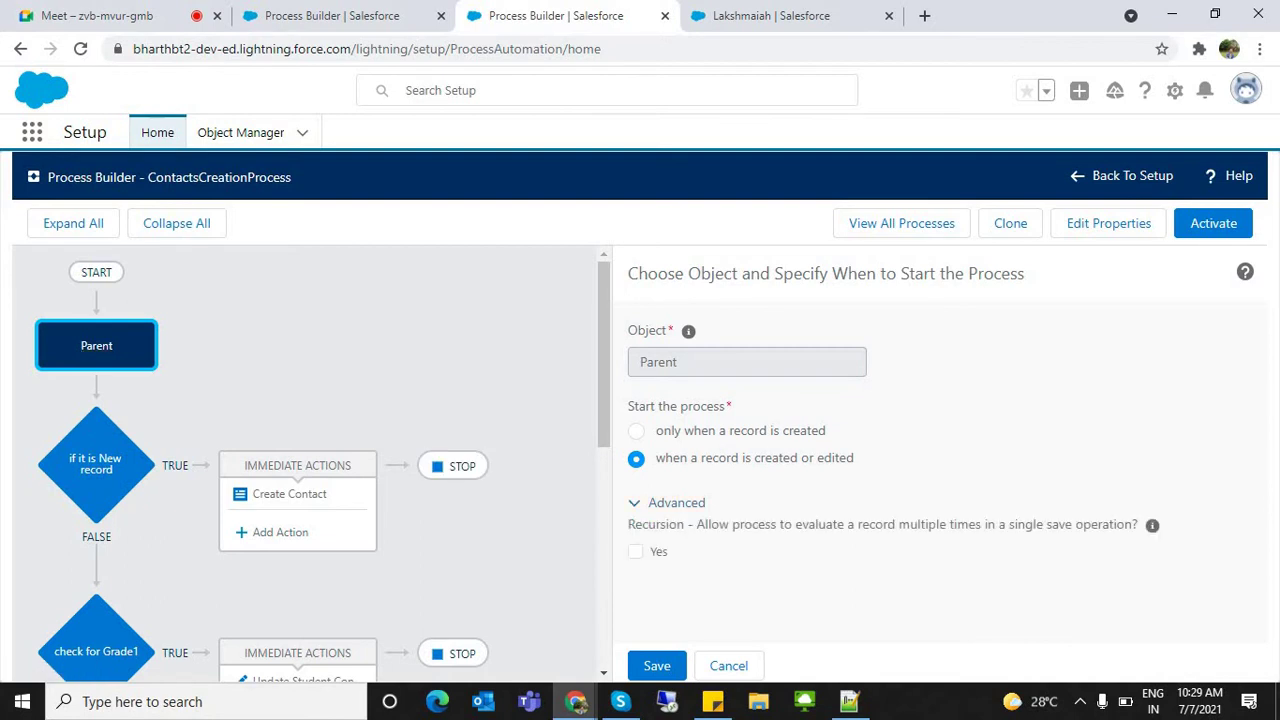
left_click(635, 551)
left_click_drag(696, 524, 1132, 524)
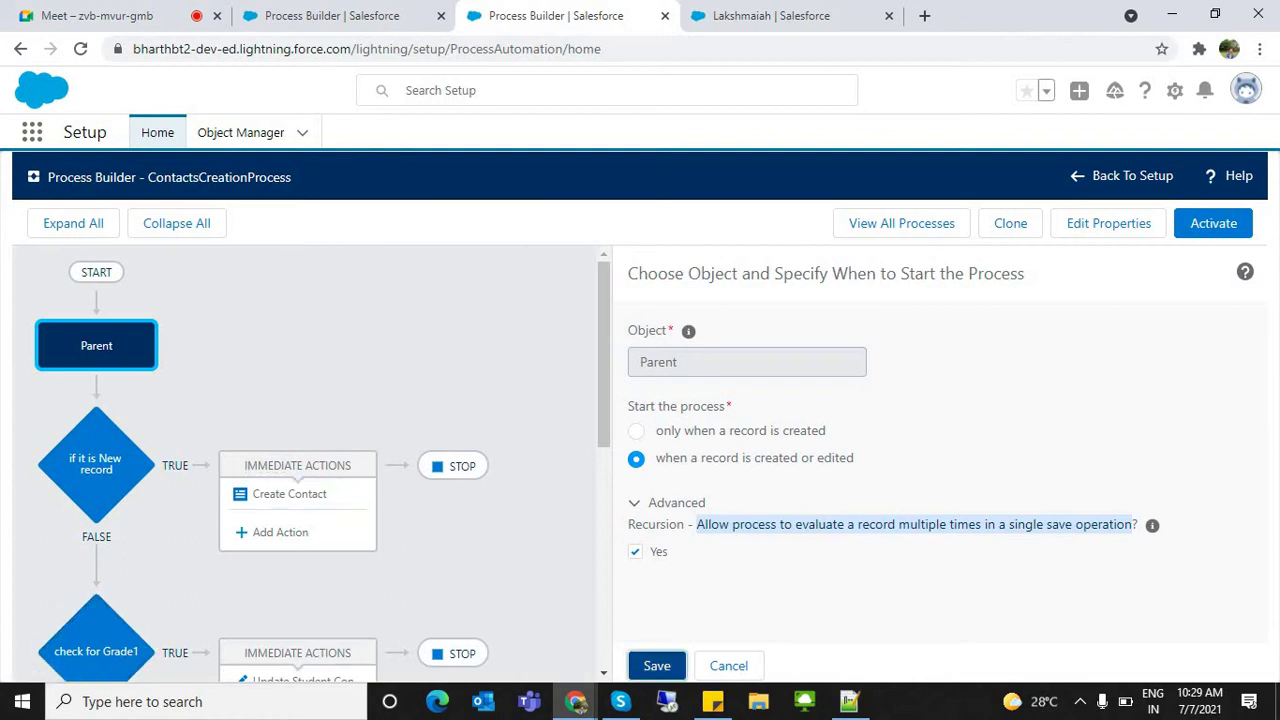
left_click(657, 666)
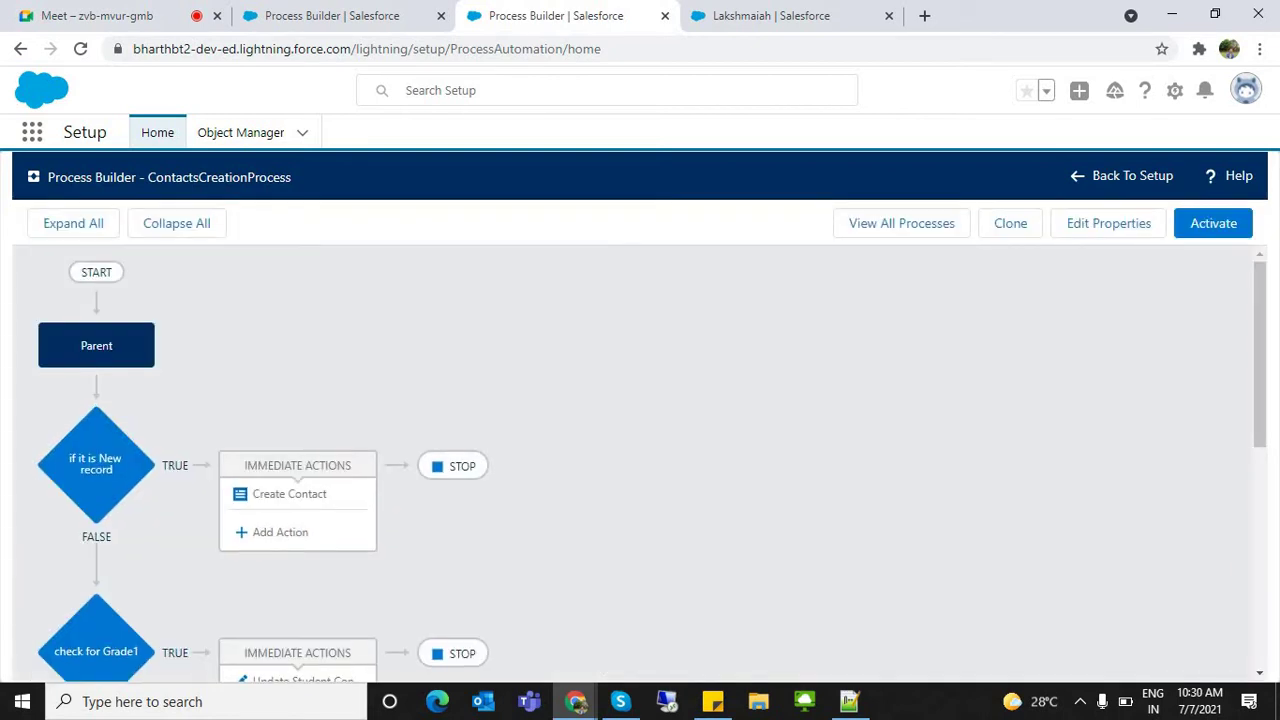
Examine the "if it is New record" formula and its Create Contact action, dismissing the error dialog
scroll(640, 460, "down", 2)
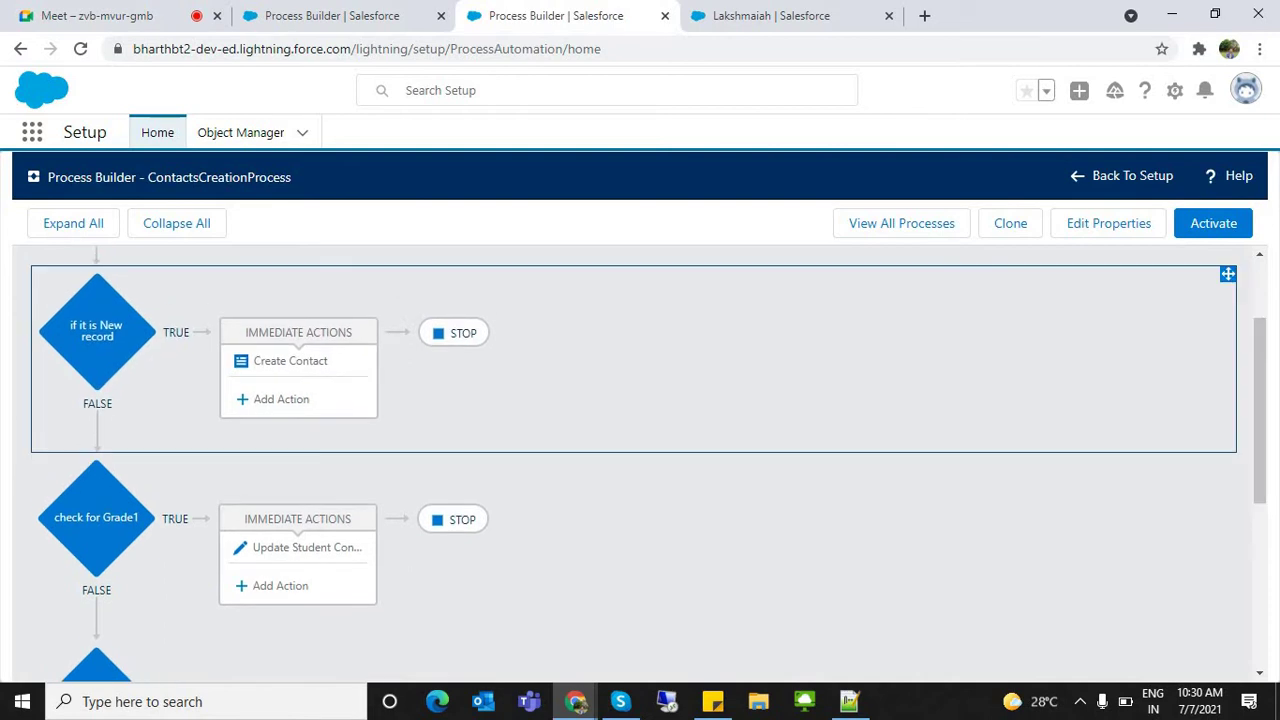
left_click(97, 331)
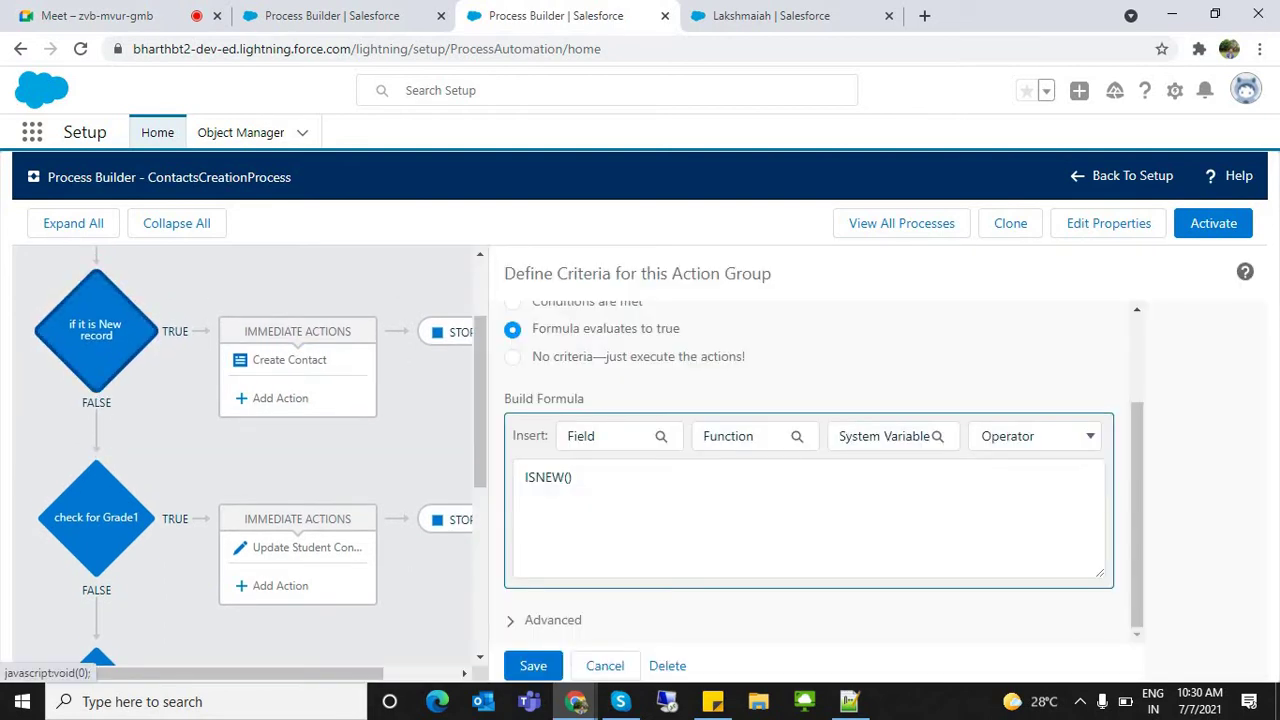
left_click_drag(96, 330, 236, 362)
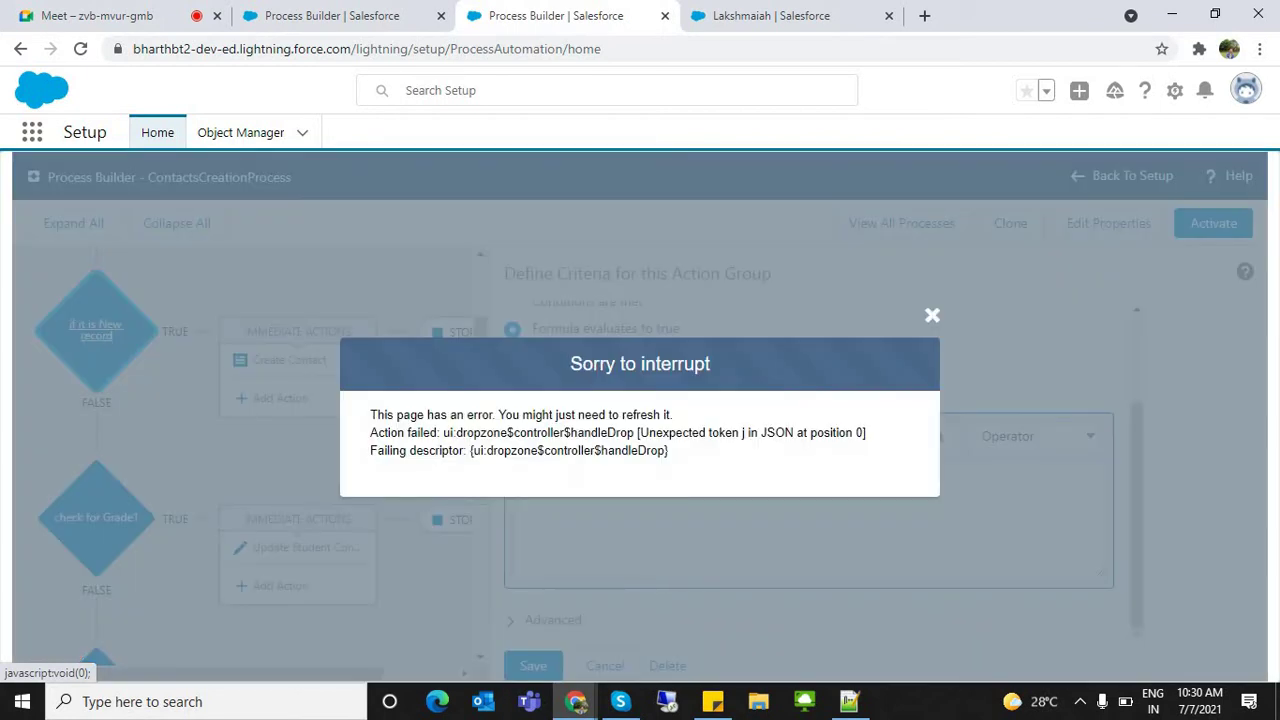
left_click(932, 315)
left_click(289, 360)
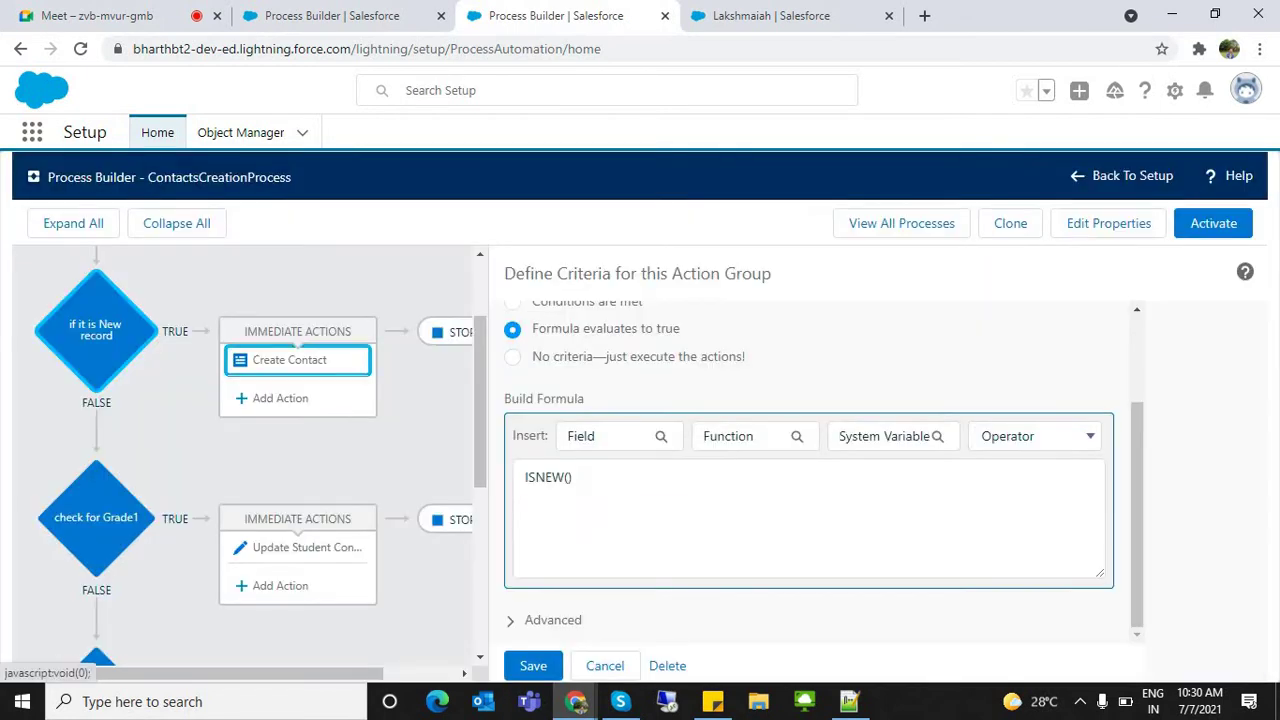
Review the "check for Grade1" and "if Grade2" criteria together with their student concession update actions
left_click(96, 517)
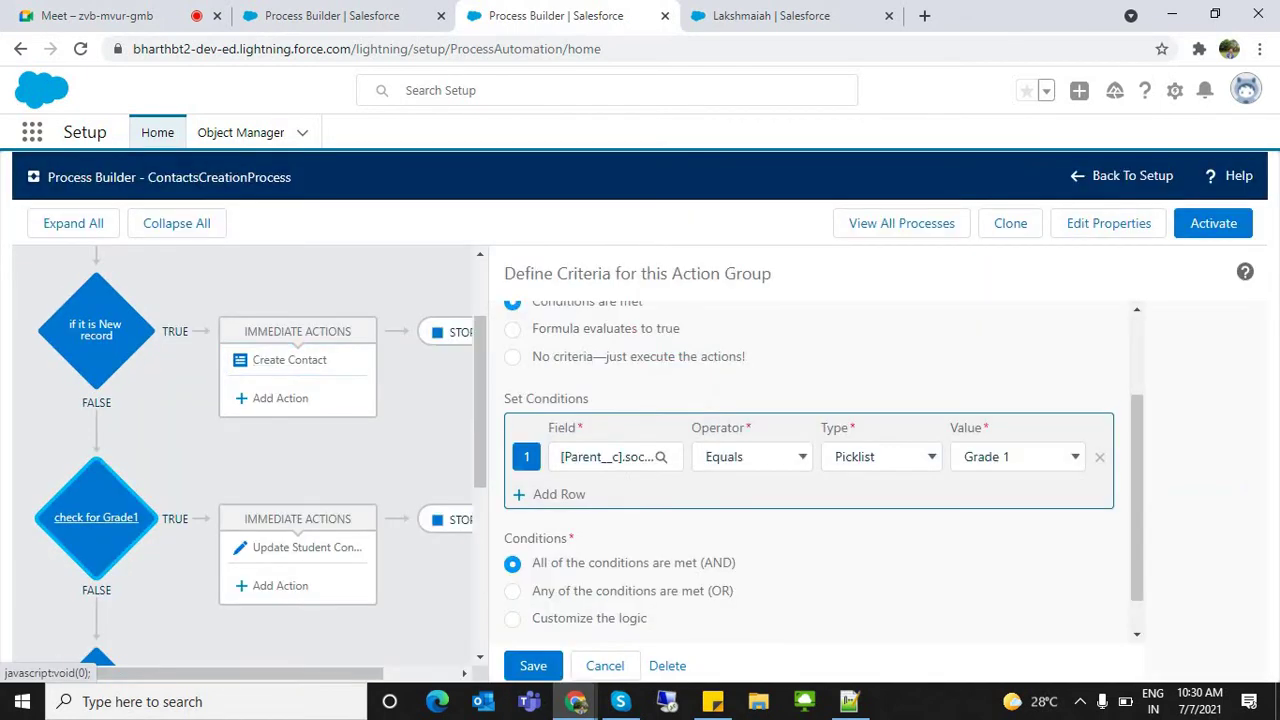
scroll(250, 456, "down", 2)
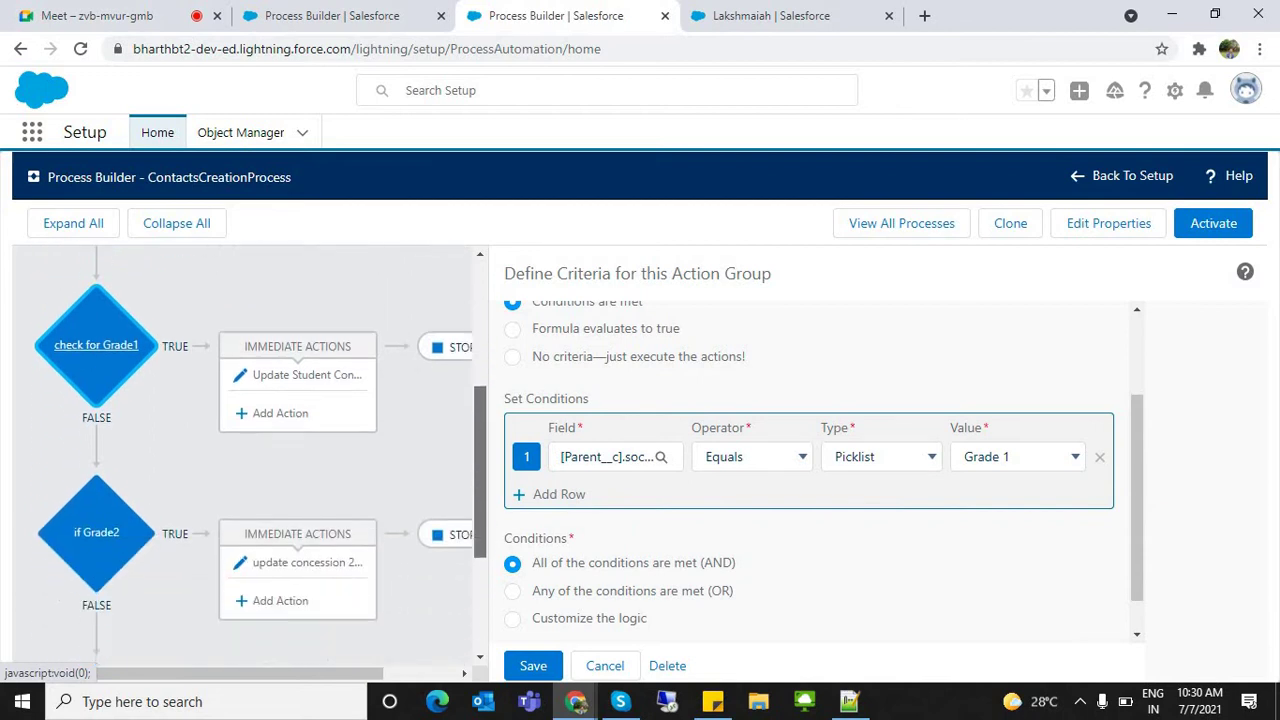
left_click_drag(480, 495, 480, 503)
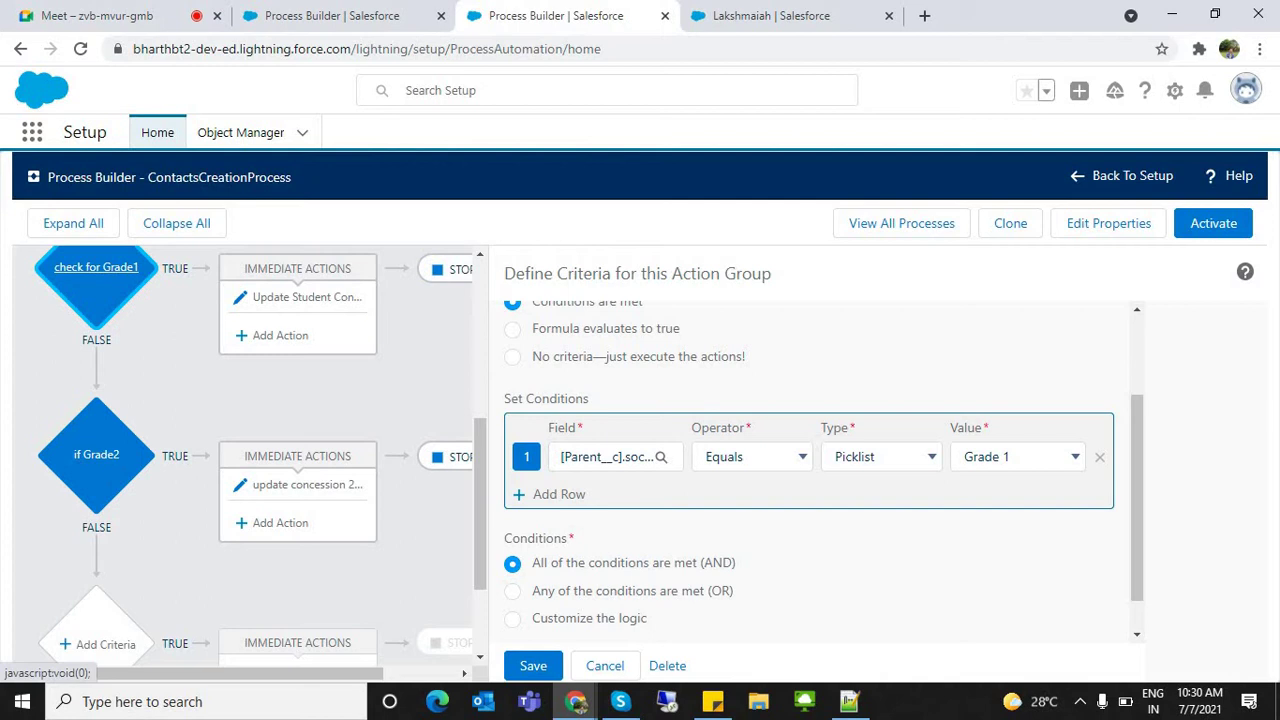
left_click(307, 297)
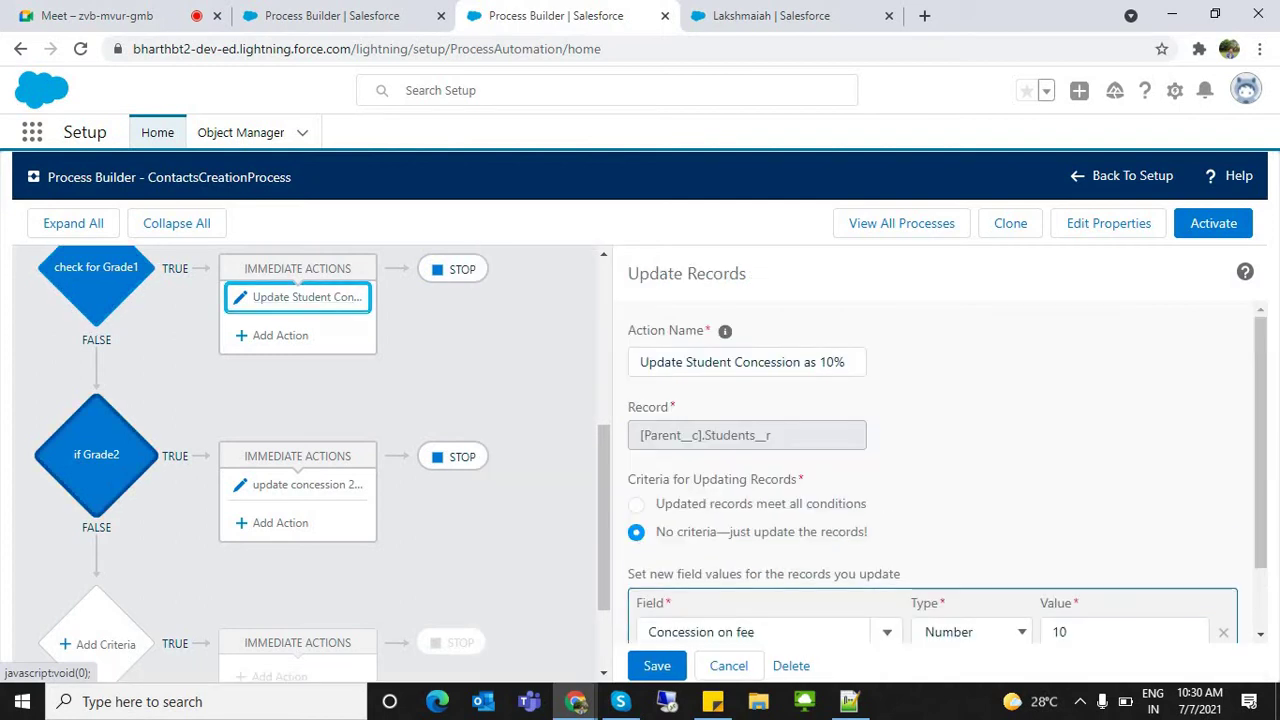
left_click(96, 455)
left_click(300, 485)
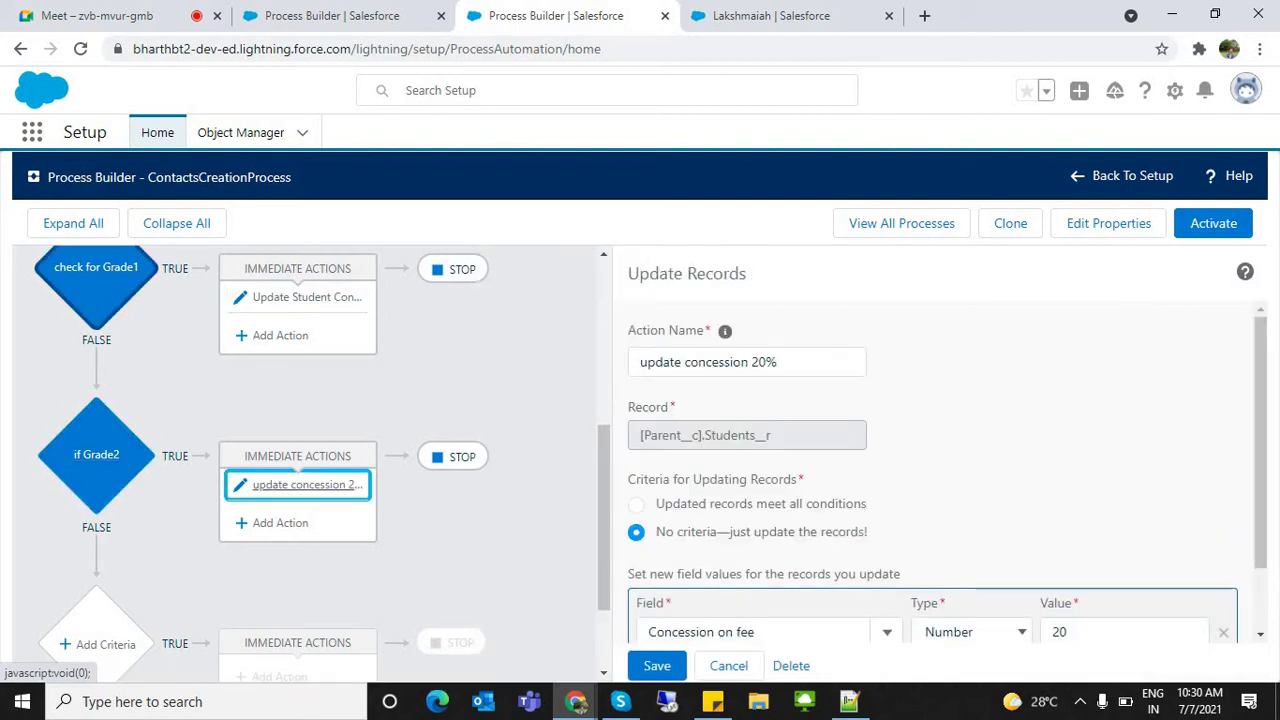
left_click(96, 455)
Add a second condition row to the "check for Grade1" criteria, using the parent's social status field
left_click(96, 267)
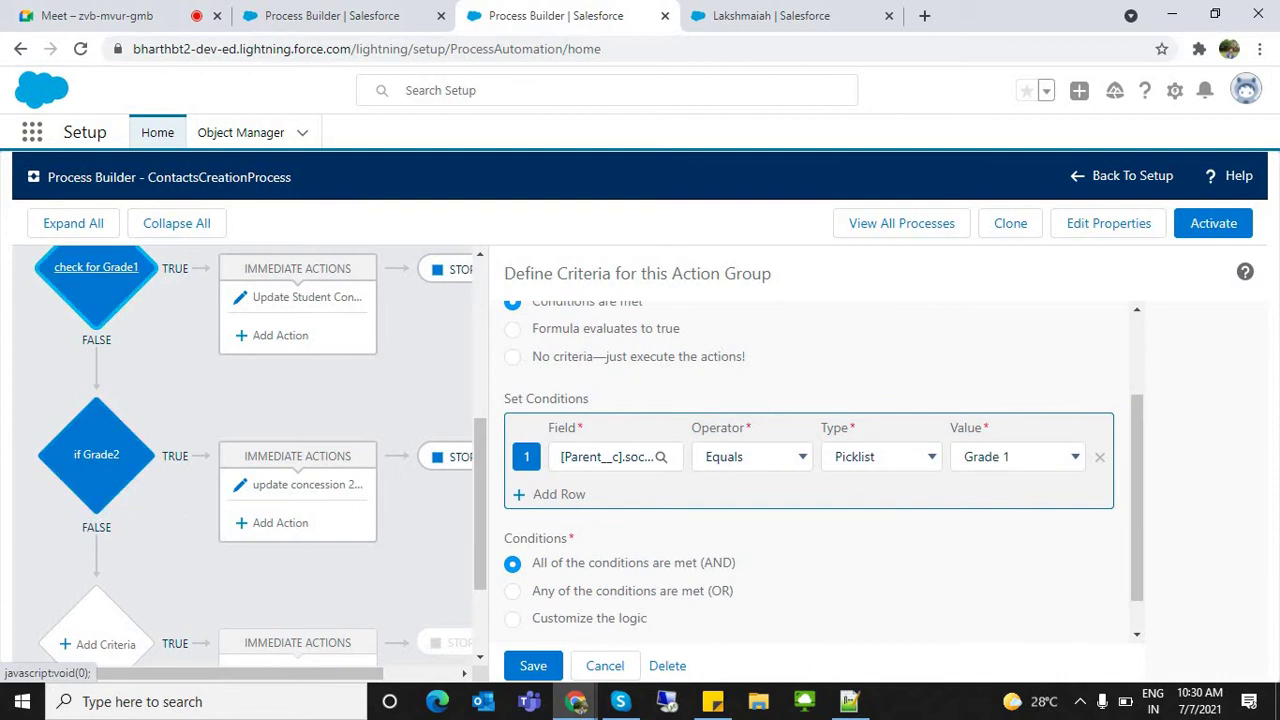
left_click(550, 494)
left_click(596, 494)
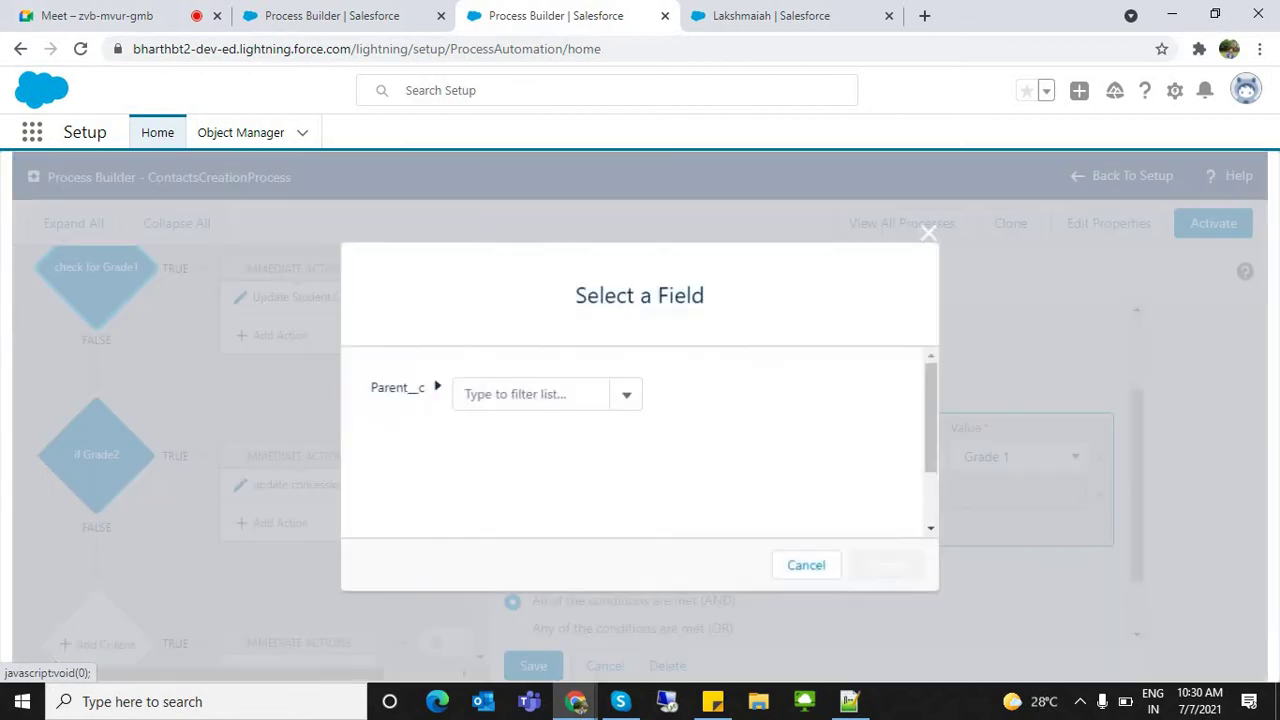
type("par")
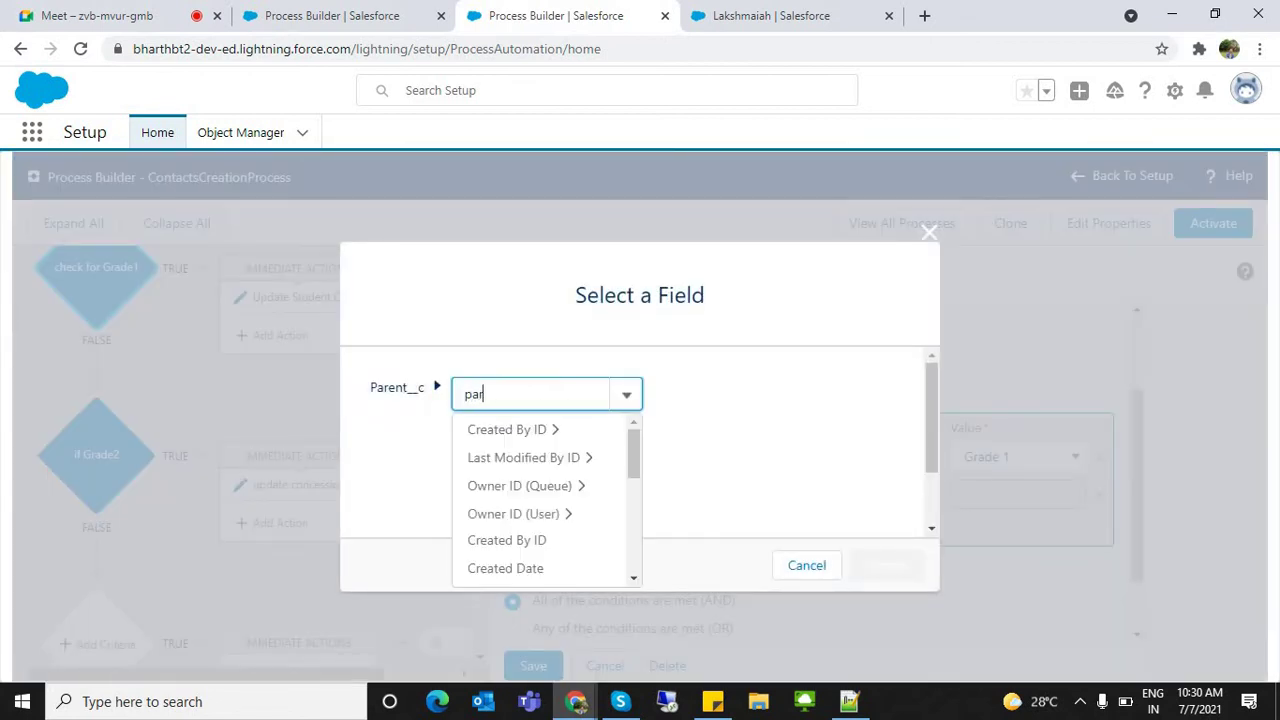
key("ctrl+a")
type("s")
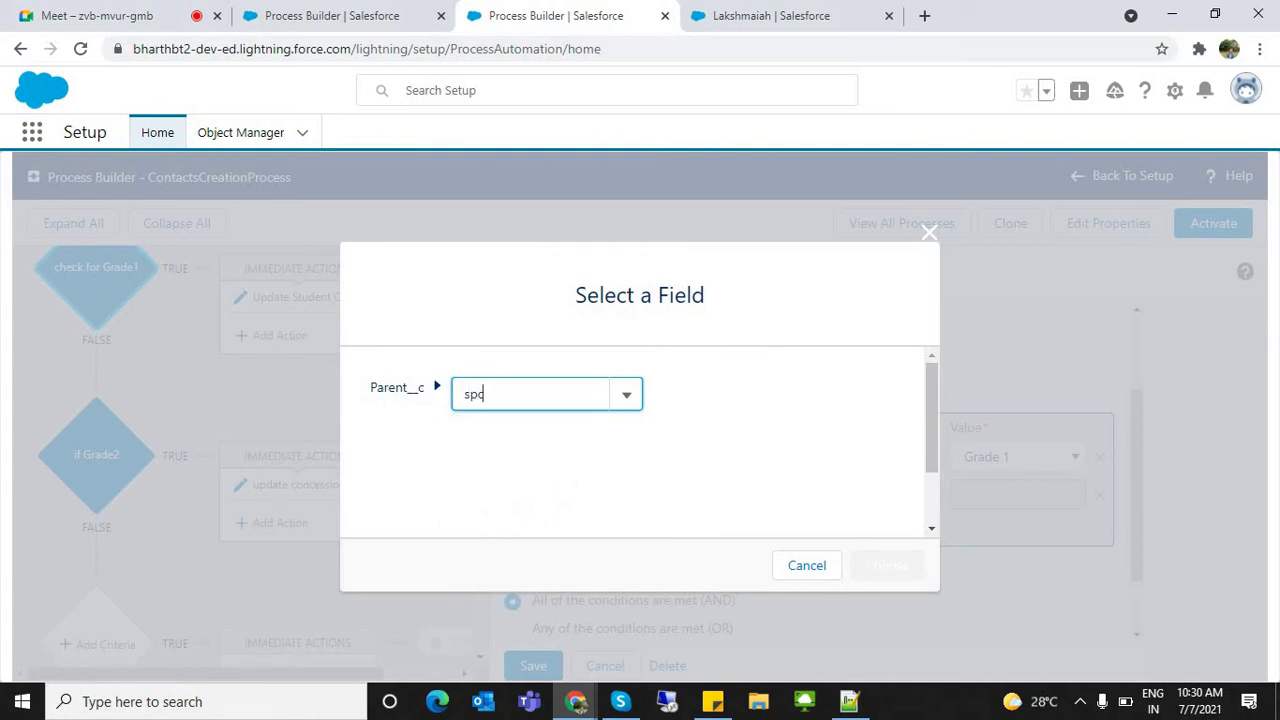
type("oci")
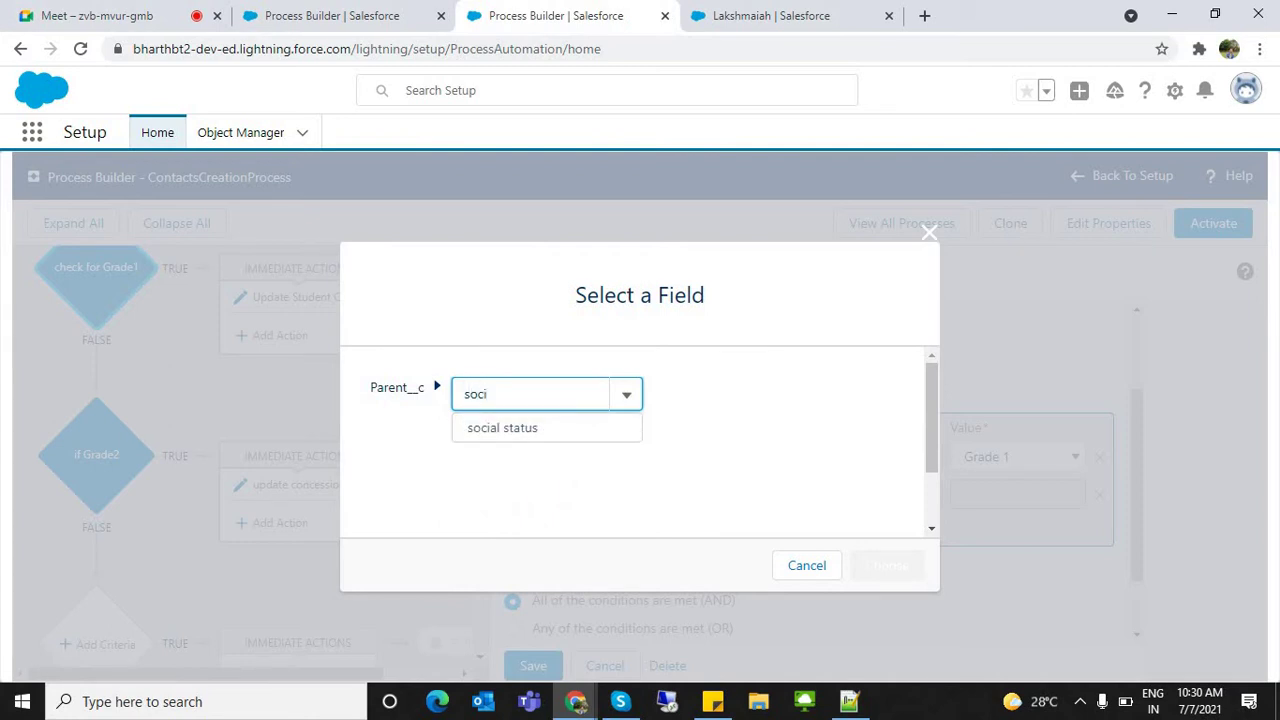
key("Return")
left_click(878, 566)
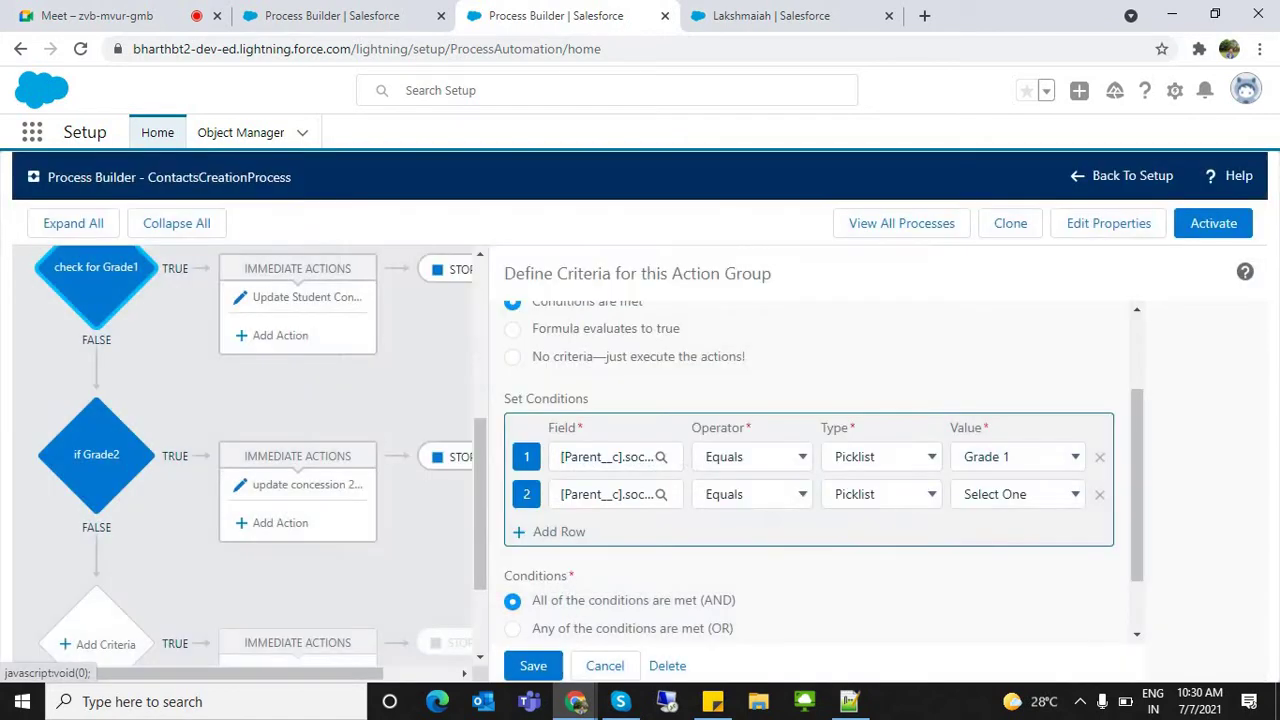
Set the second condition's value to Grade 2, choose "Any of the conditions are met (OR)", and save the criteria
left_click(1018, 494)
key("Down")
key("Return")
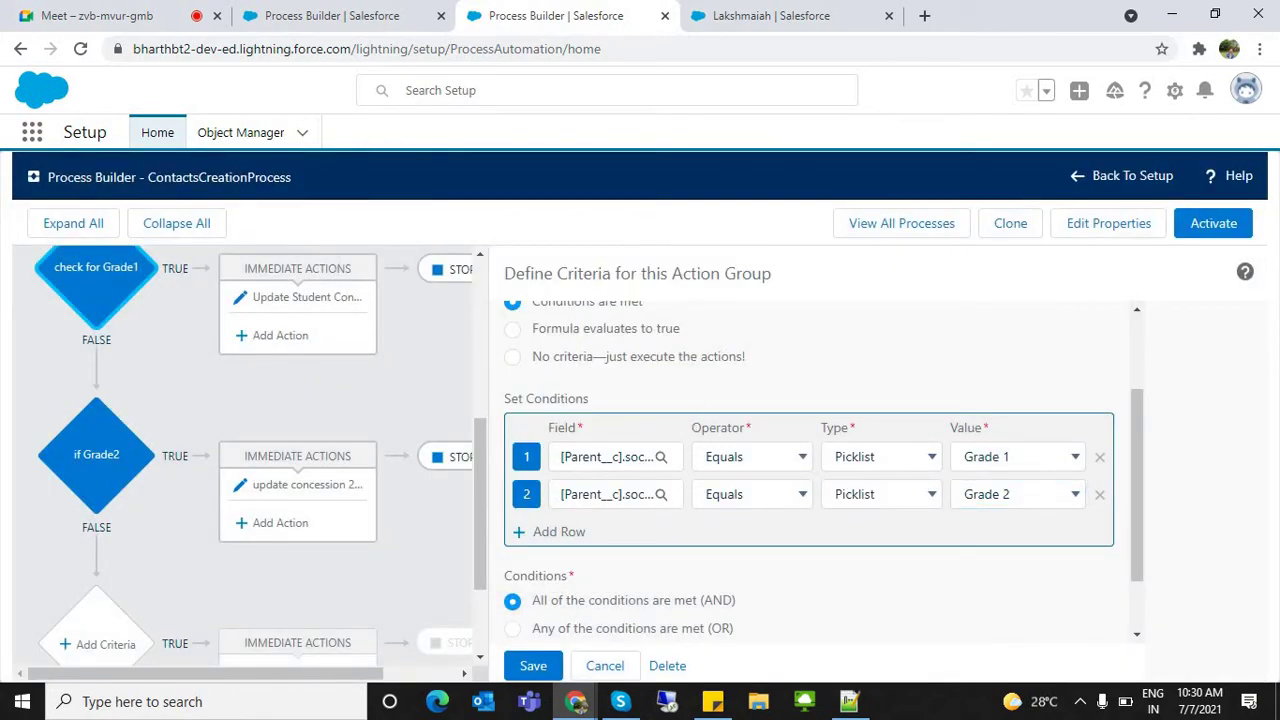
scroll(824, 470, "down", 1)
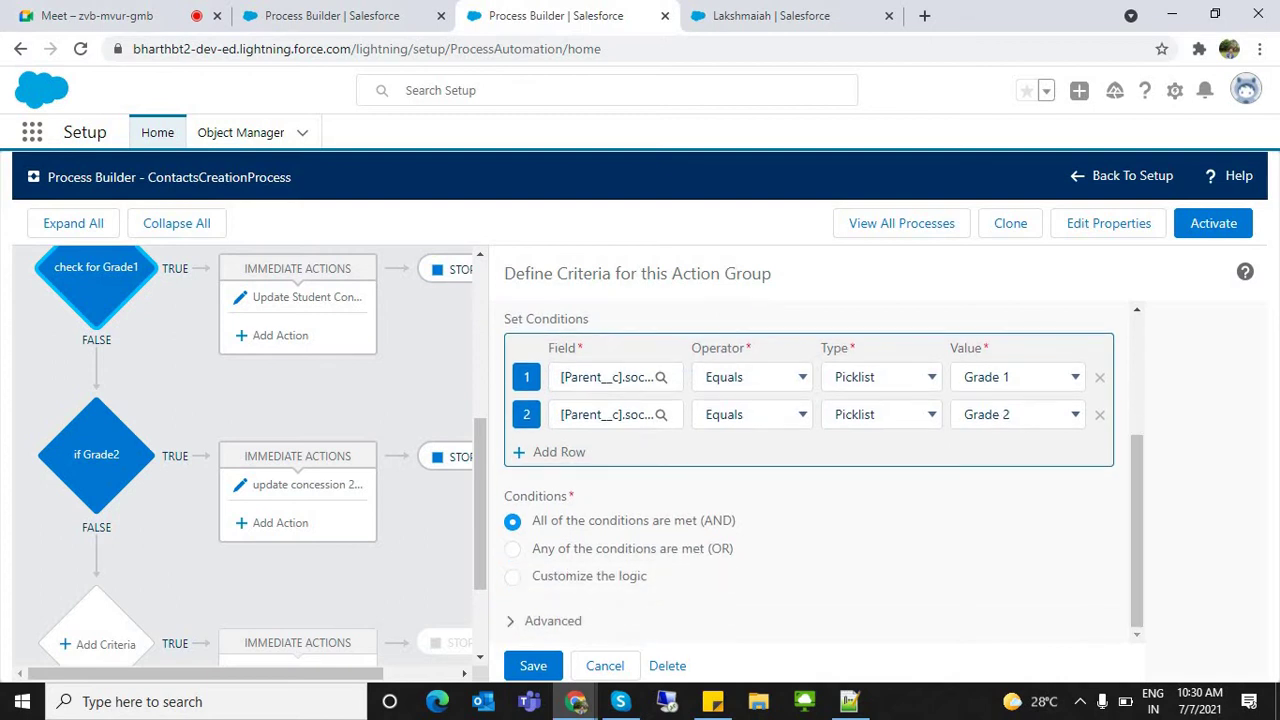
left_click(513, 549)
left_click(533, 665)
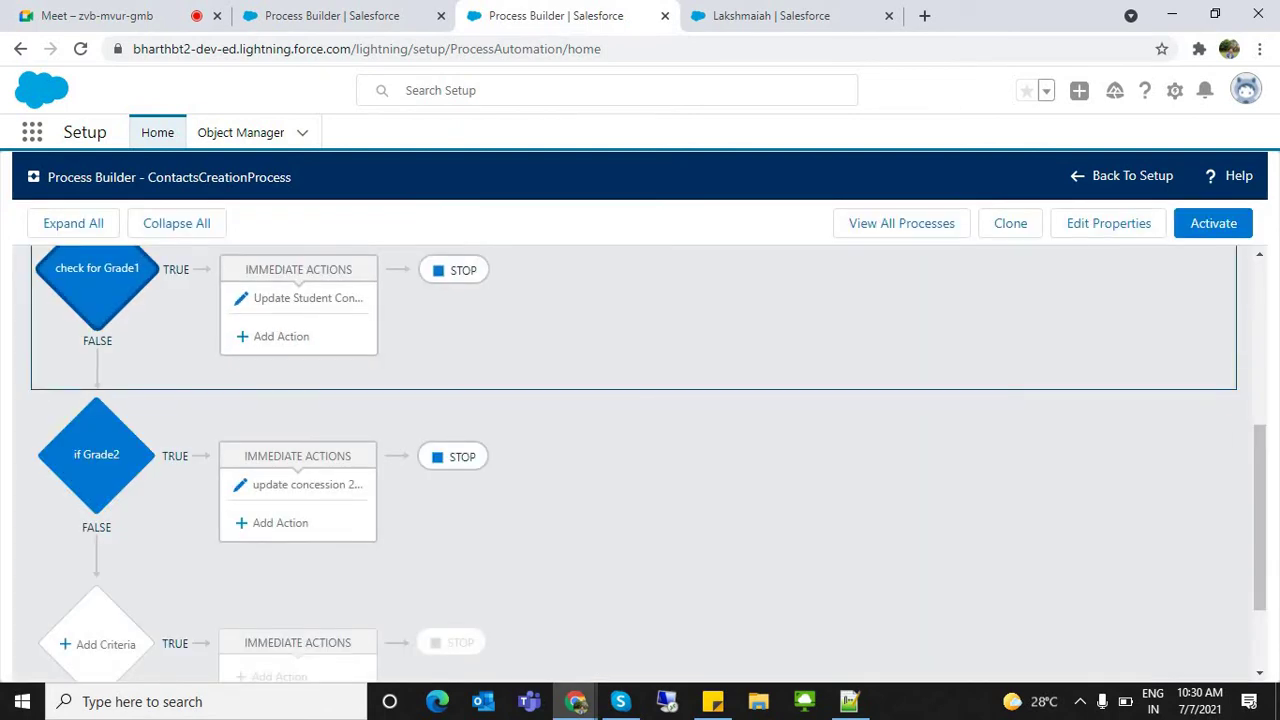
Check the OR logic of the "check for Grade1" criteria without changing it, and examine its "Update Student Concession as 10%" action
left_click(96, 268)
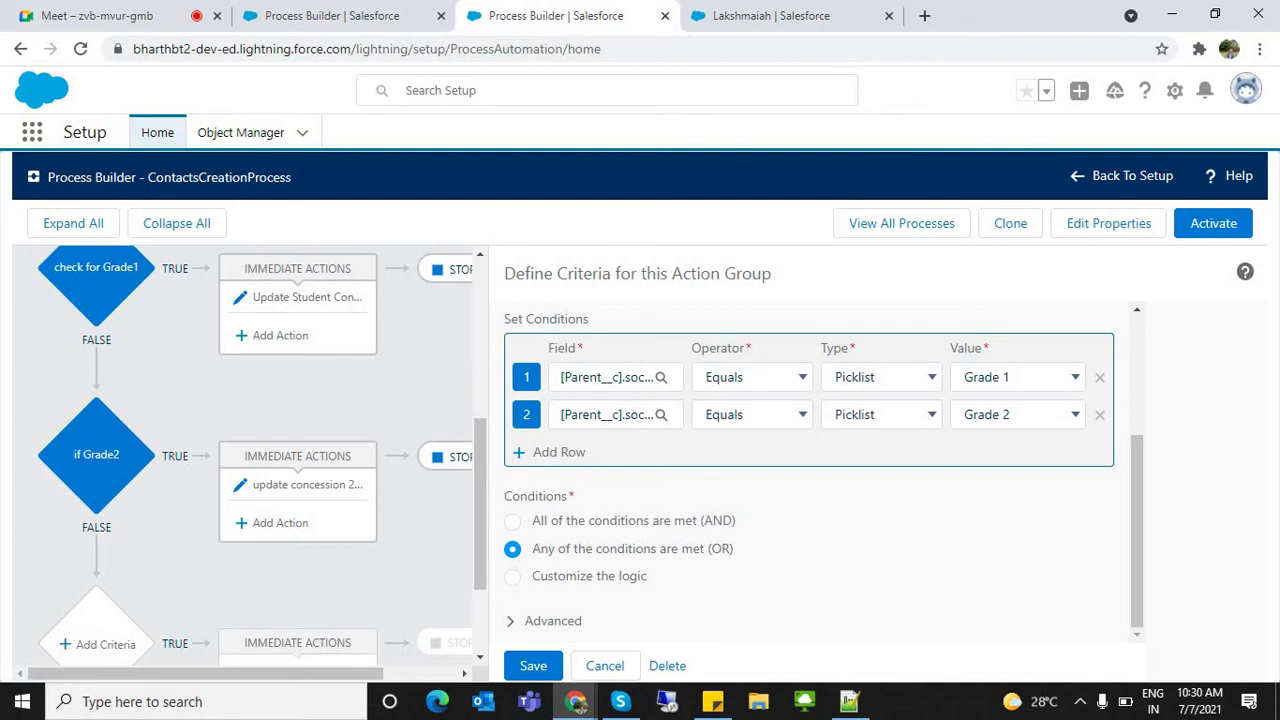
left_click_drag(532, 548, 594, 548)
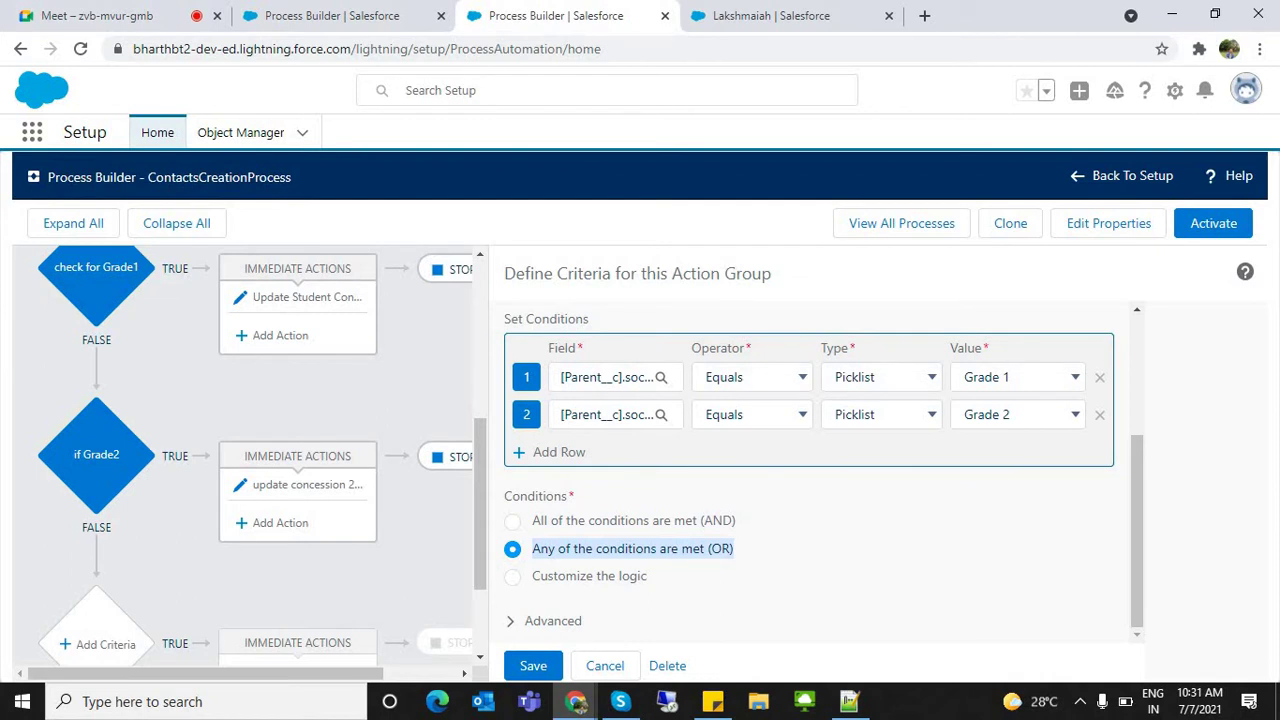
left_click(605, 665)
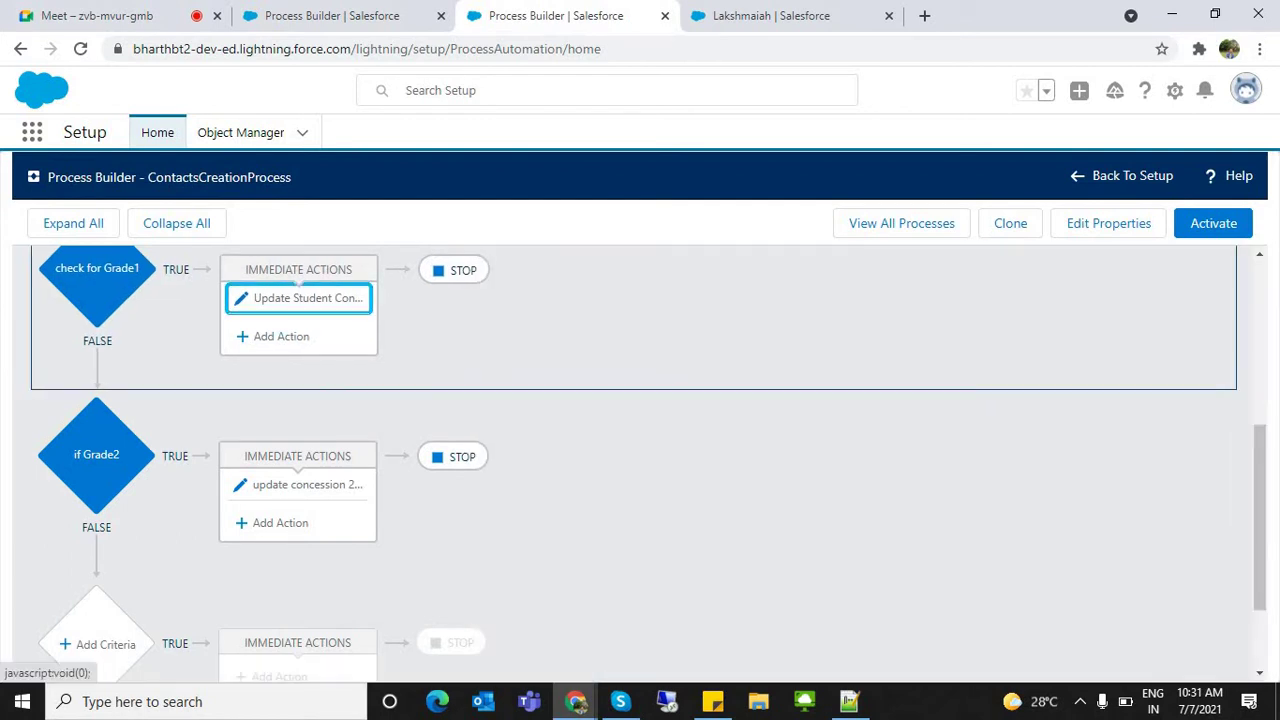
left_click(298, 298)
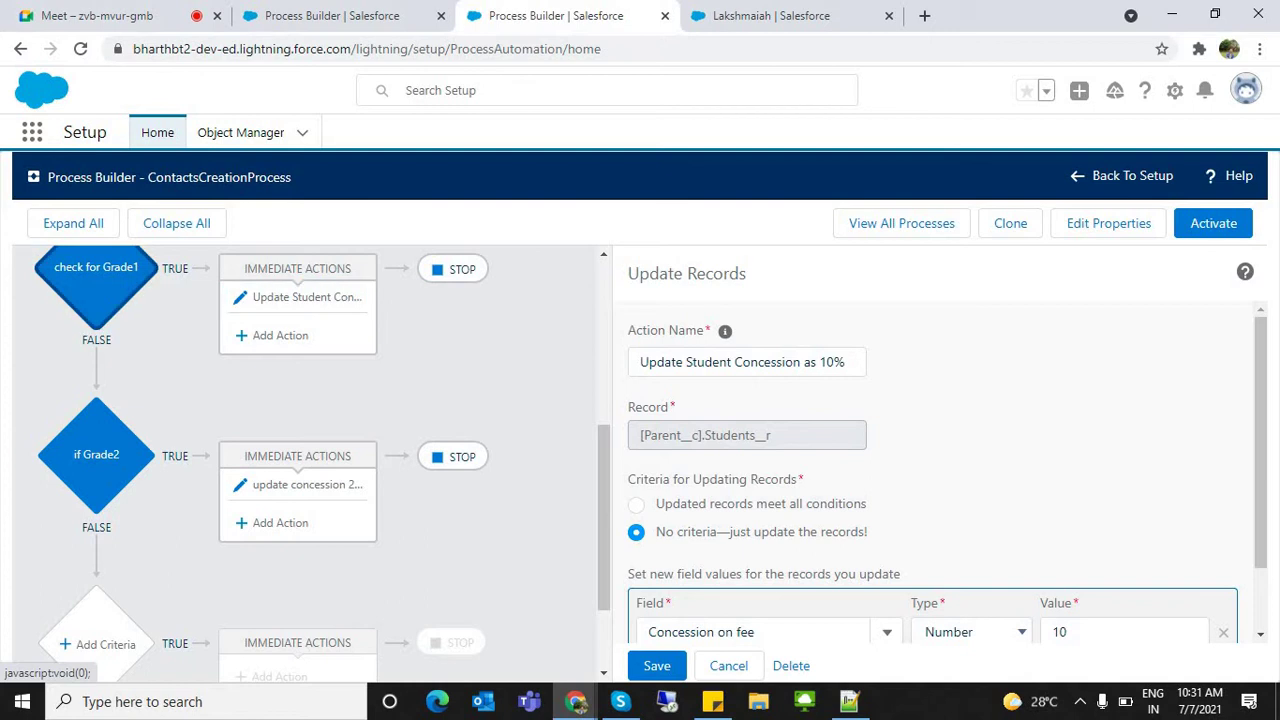
left_click(96, 285)
left_click(300, 297)
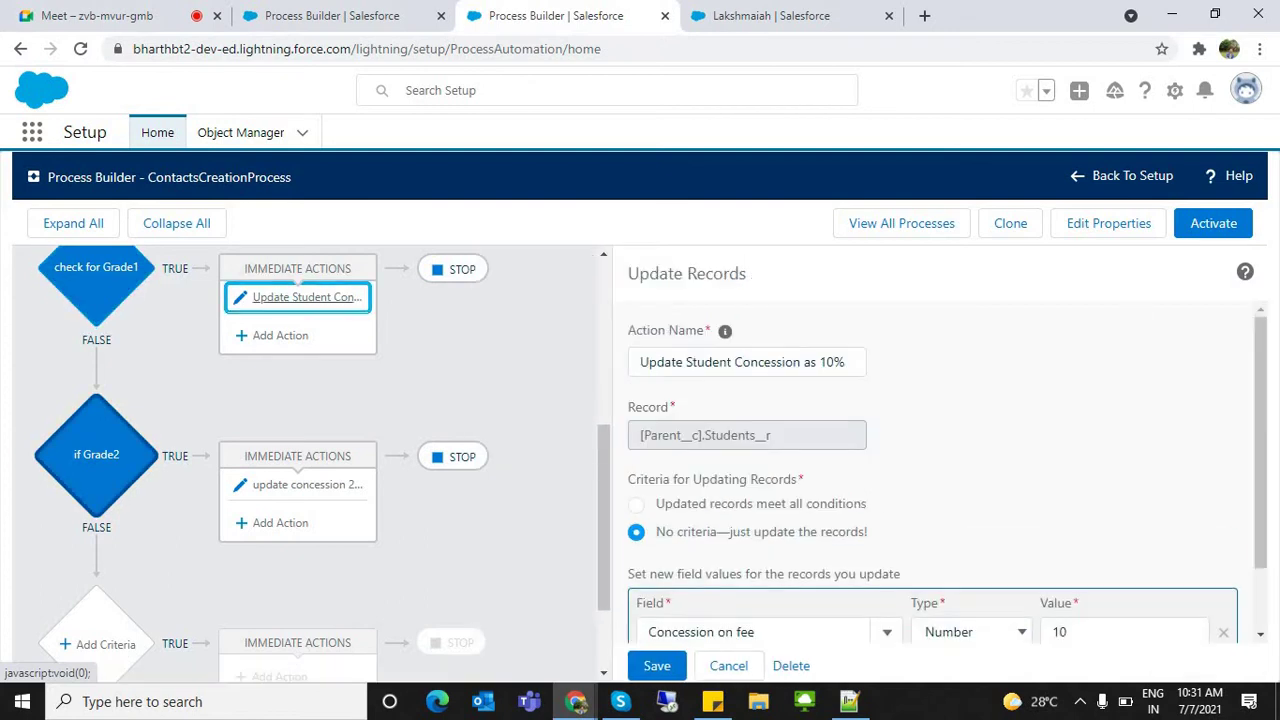
Remove the Grade 2 condition from the "check for Grade1" criteria, save it, and activate the process version
left_click(96, 455)
left_click(298, 485)
left_click(96, 280)
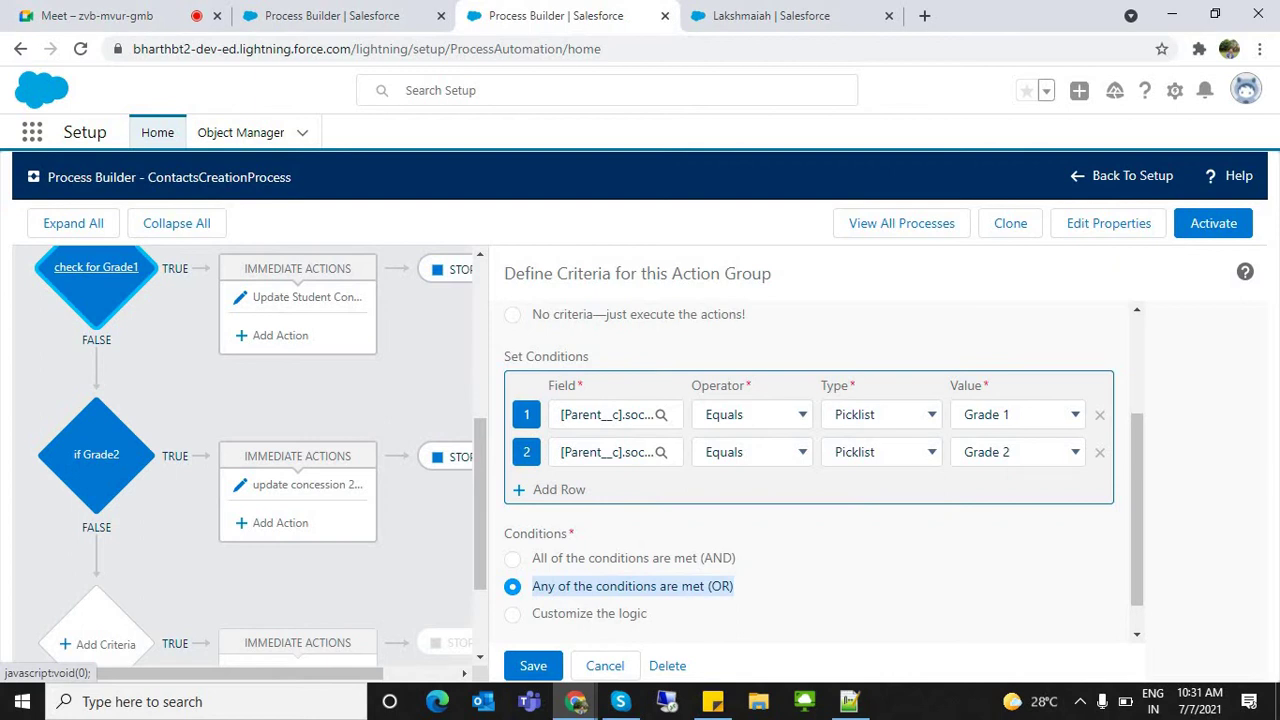
left_click(1099, 452)
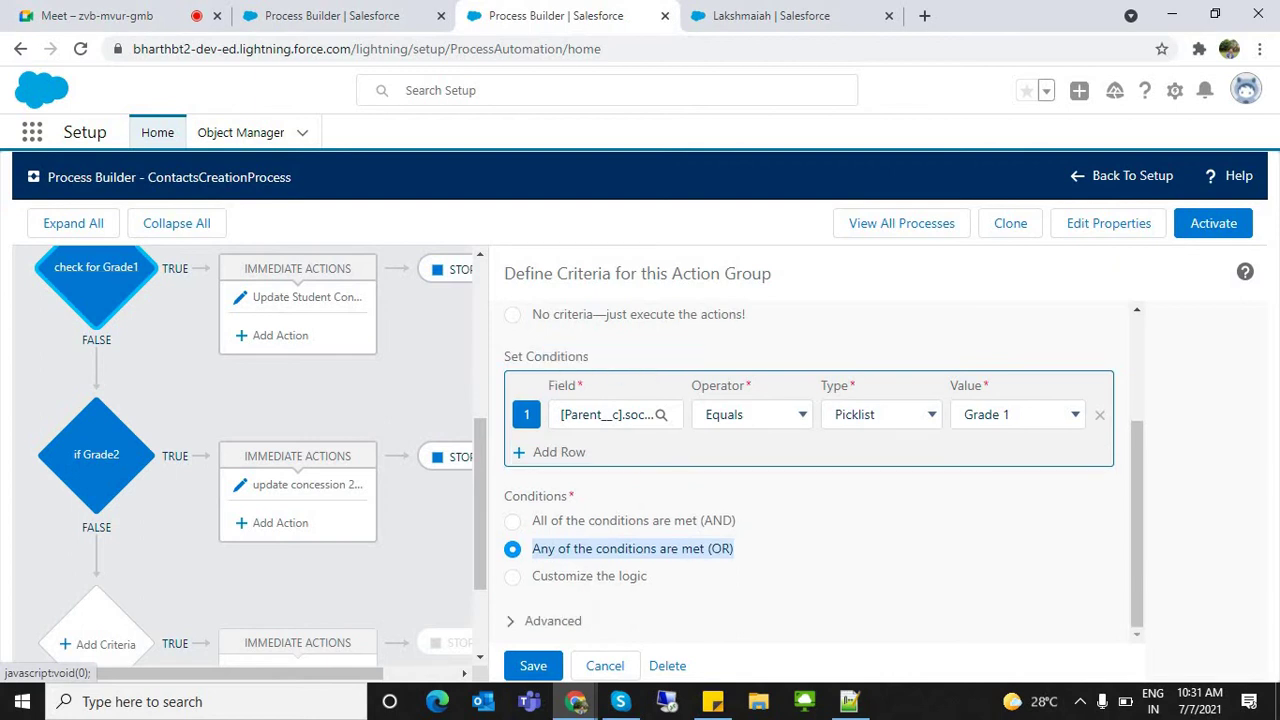
left_click(533, 665)
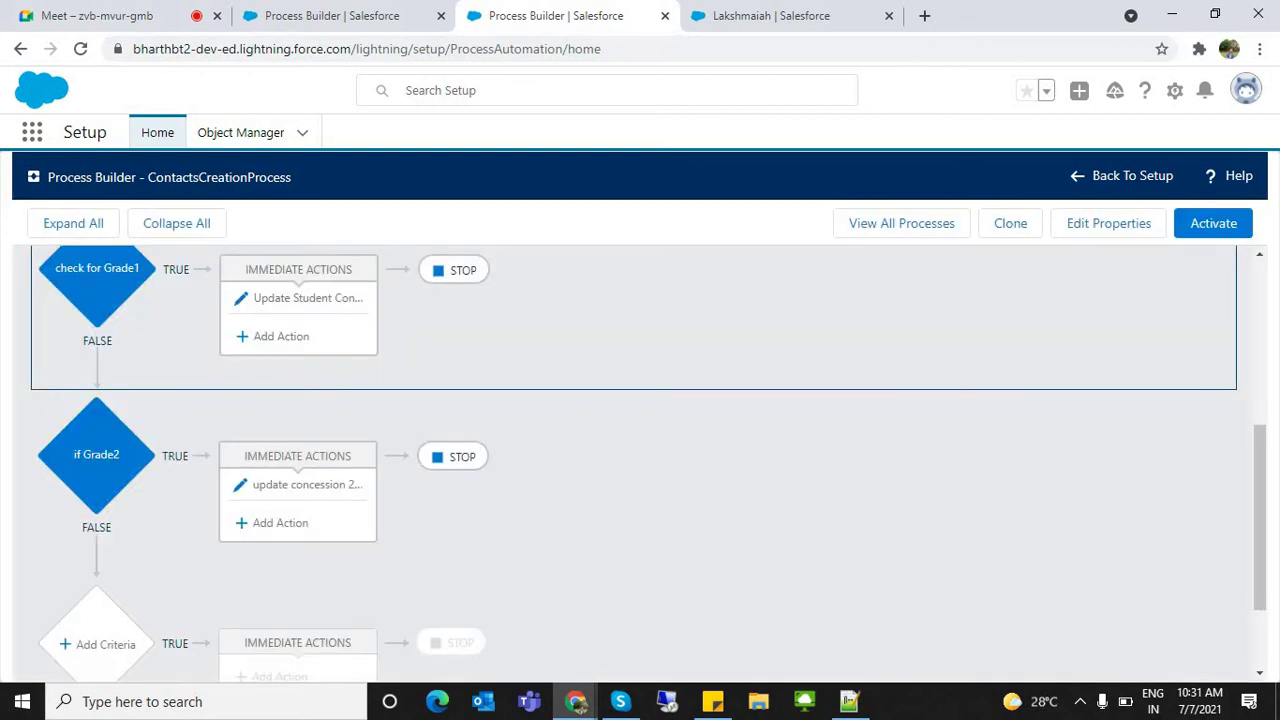
left_click(1213, 223)
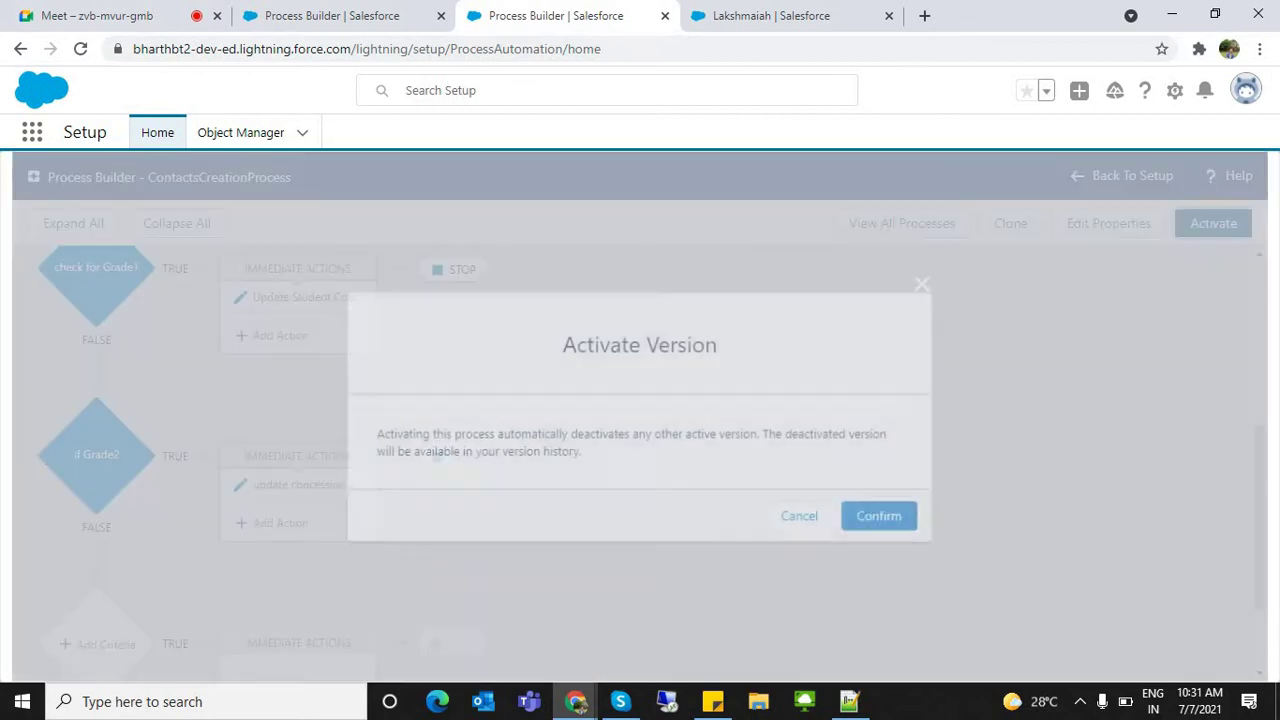
left_click(885, 518)
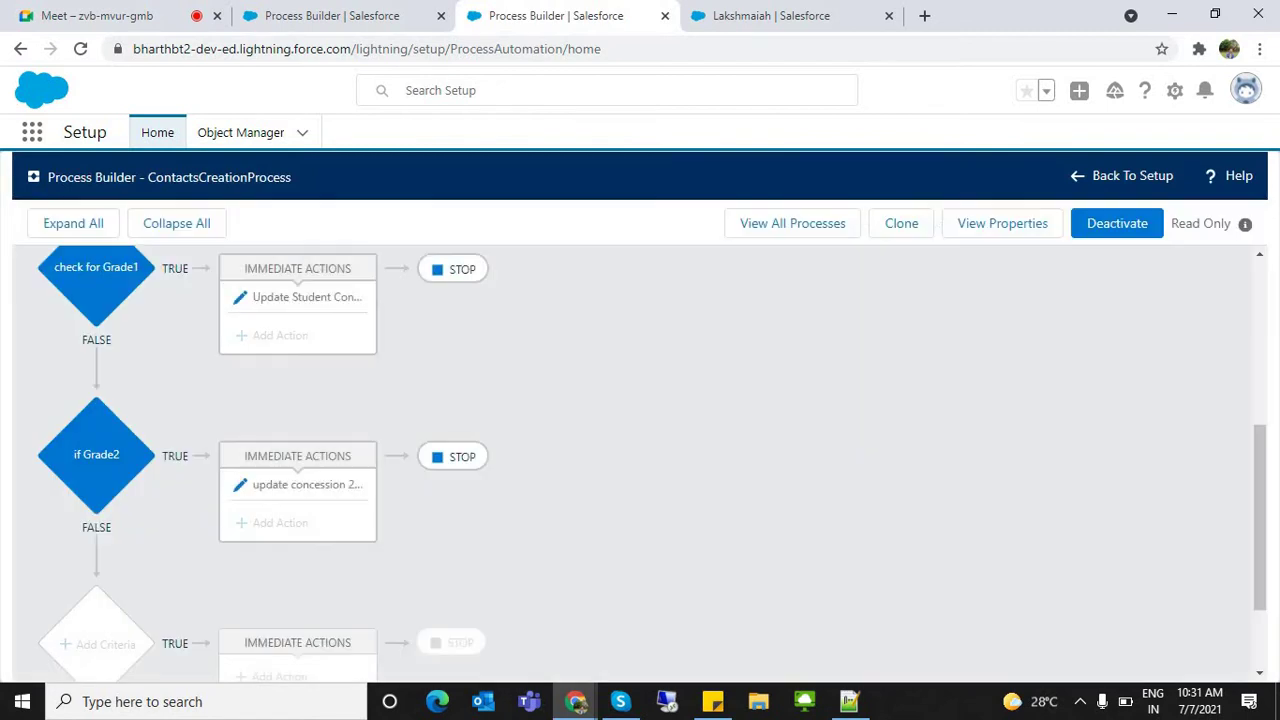
Switch to the FirstCry Schools record page and open the list of recently viewed parents
left_click(376, 16)
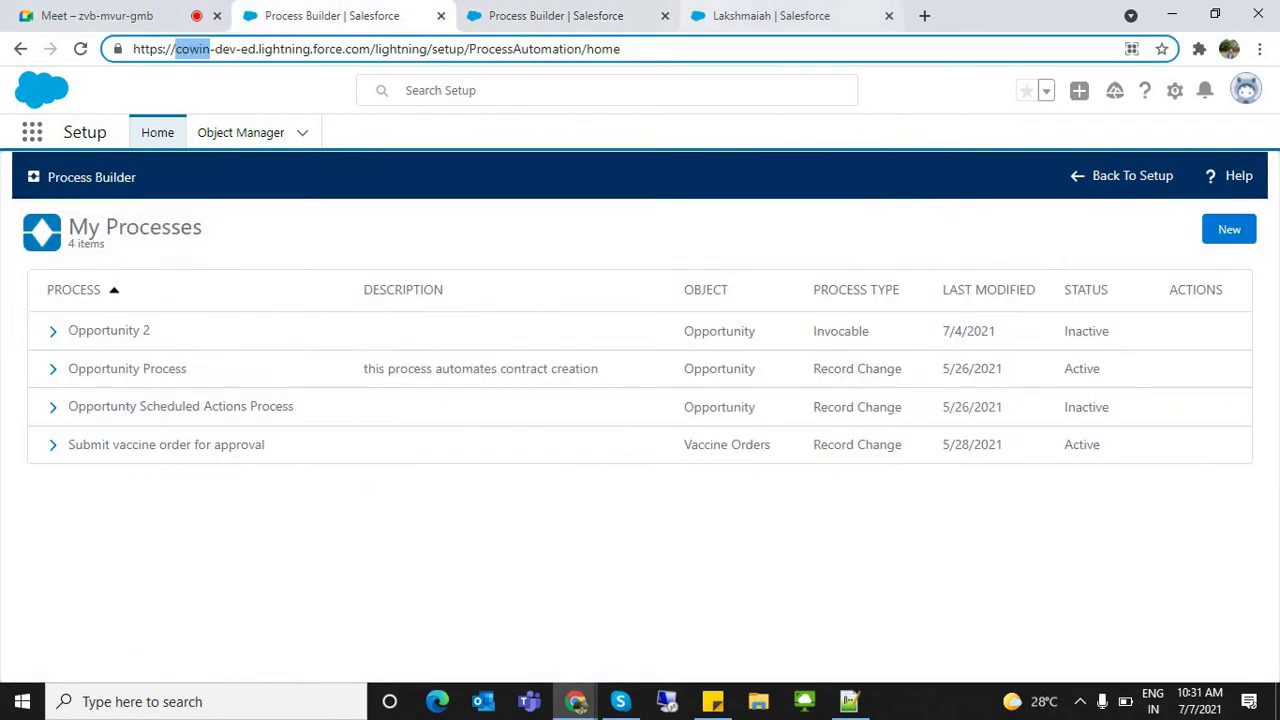
left_click(773, 15)
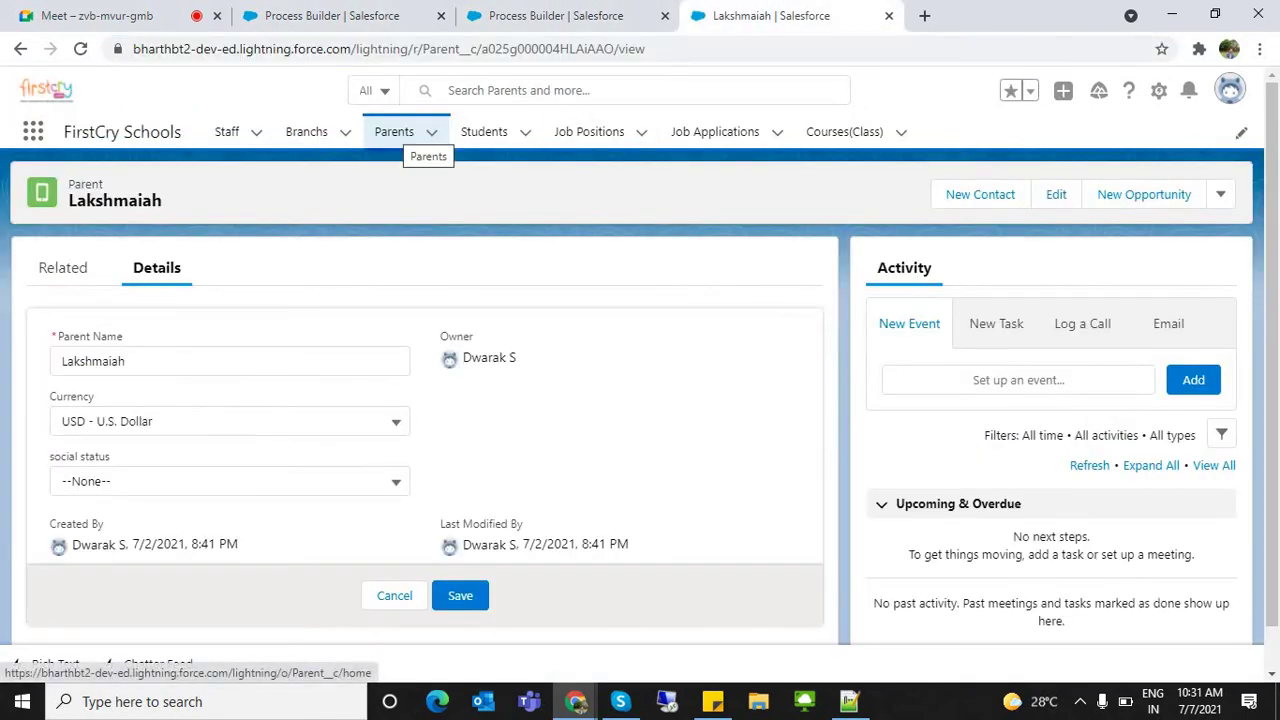
left_click(394, 131)
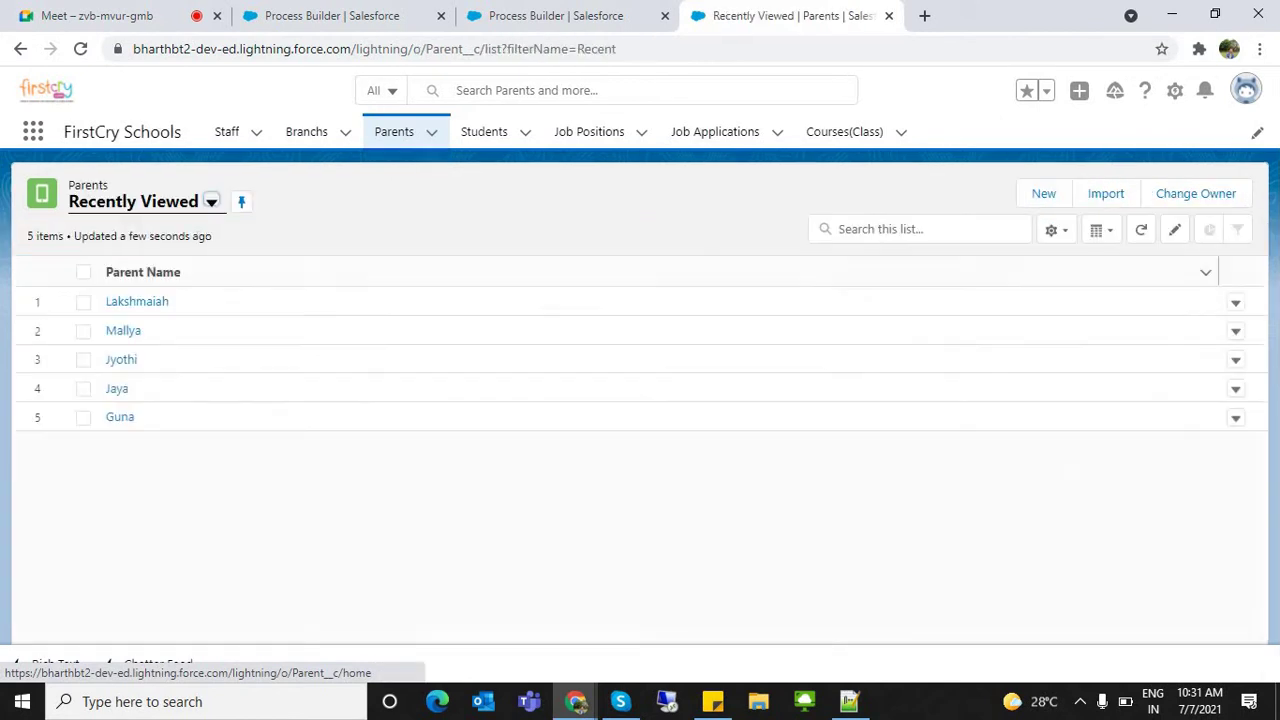
left_click(121, 359)
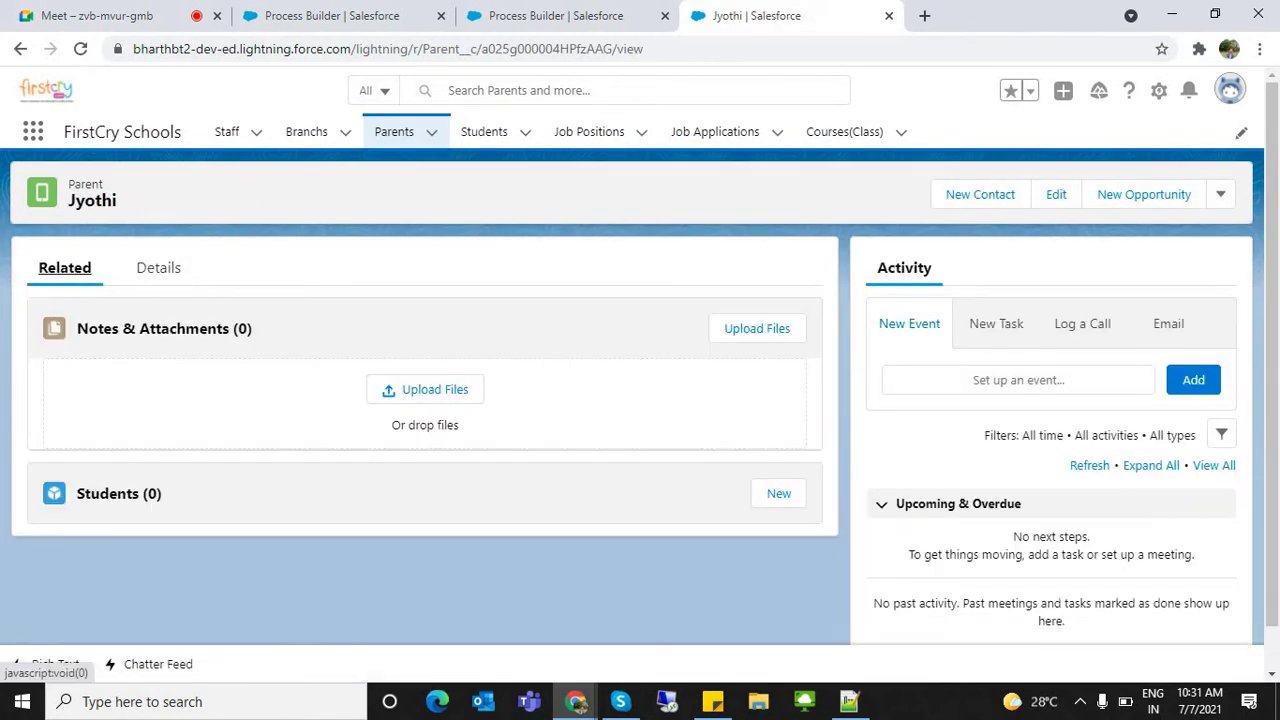
left_click(158, 268)
left_click(394, 132)
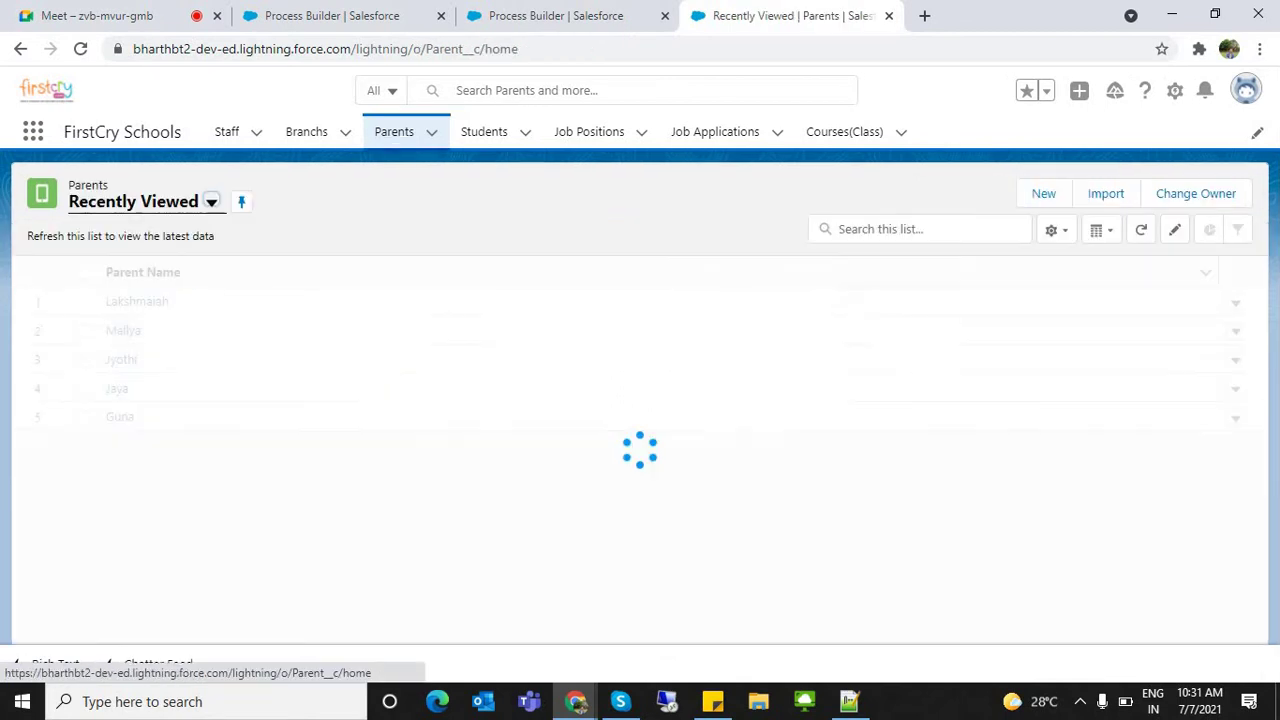
Open the fourth parent in the recently viewed list and open its first related student in a new browser tab
left_click(117, 388)
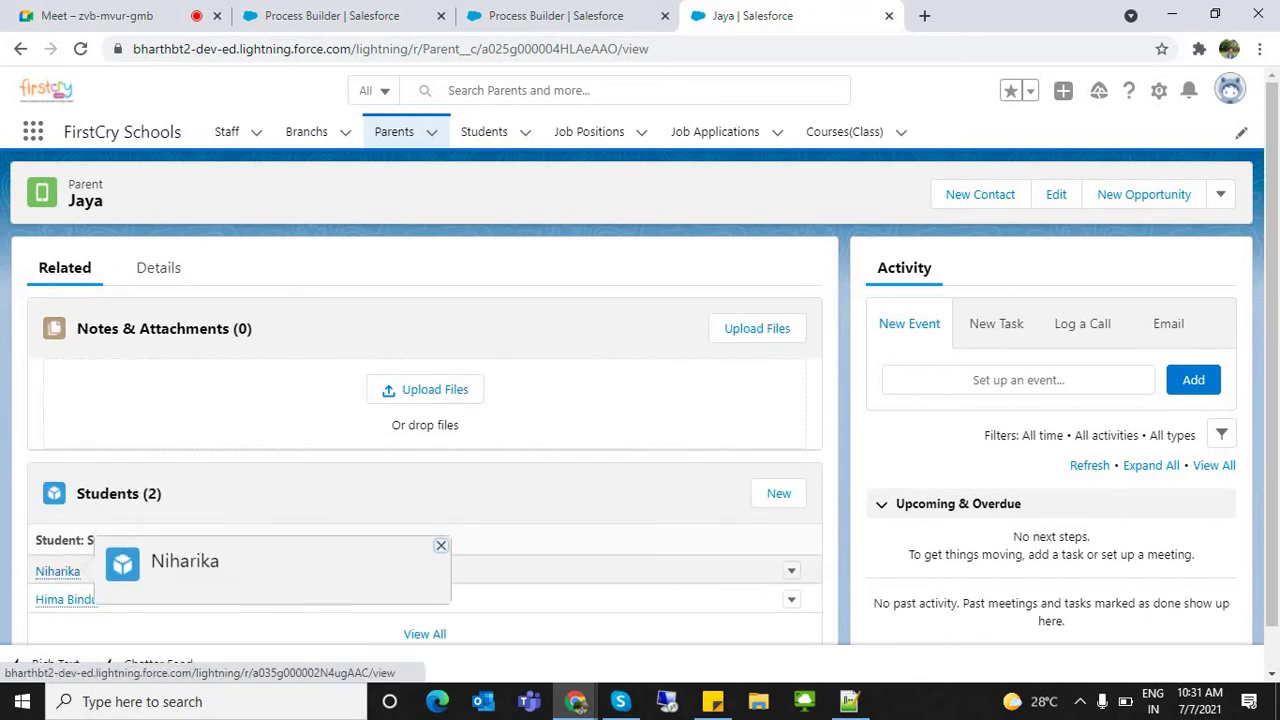
right_click(57, 571)
left_click(114, 423)
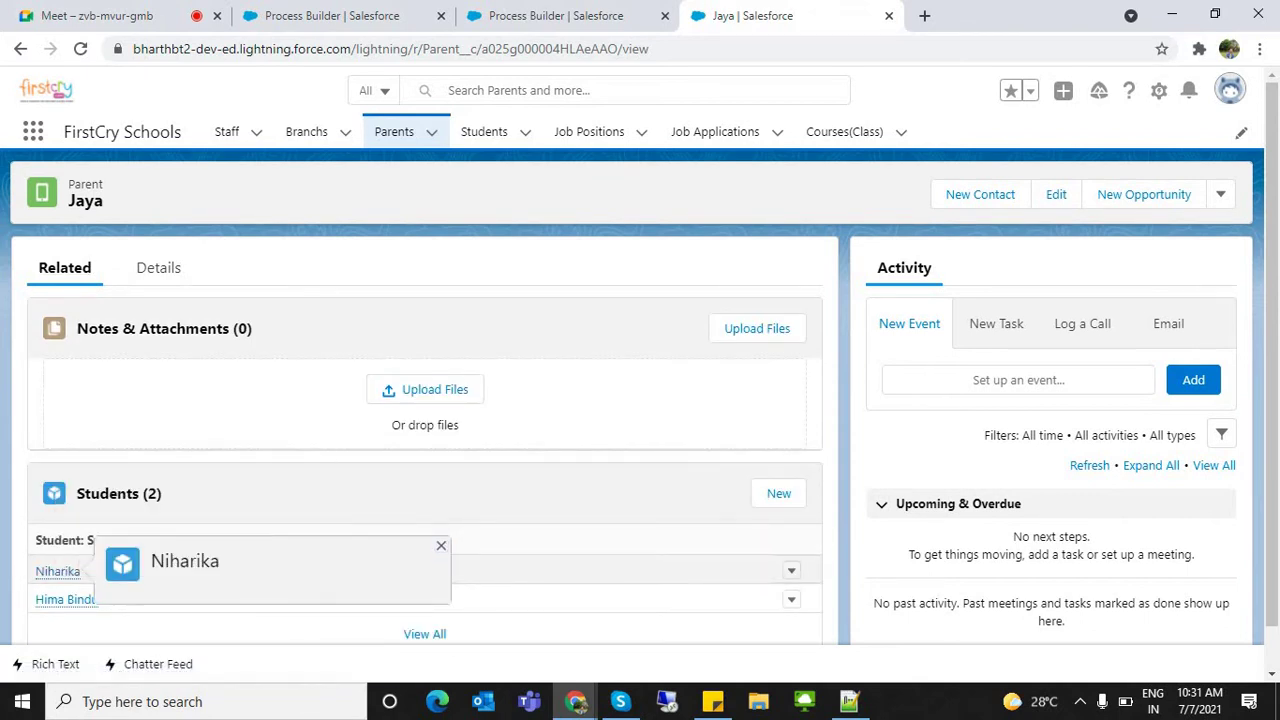
Set the parent's social status to Grade 1 in its details and save the record
left_click(158, 267)
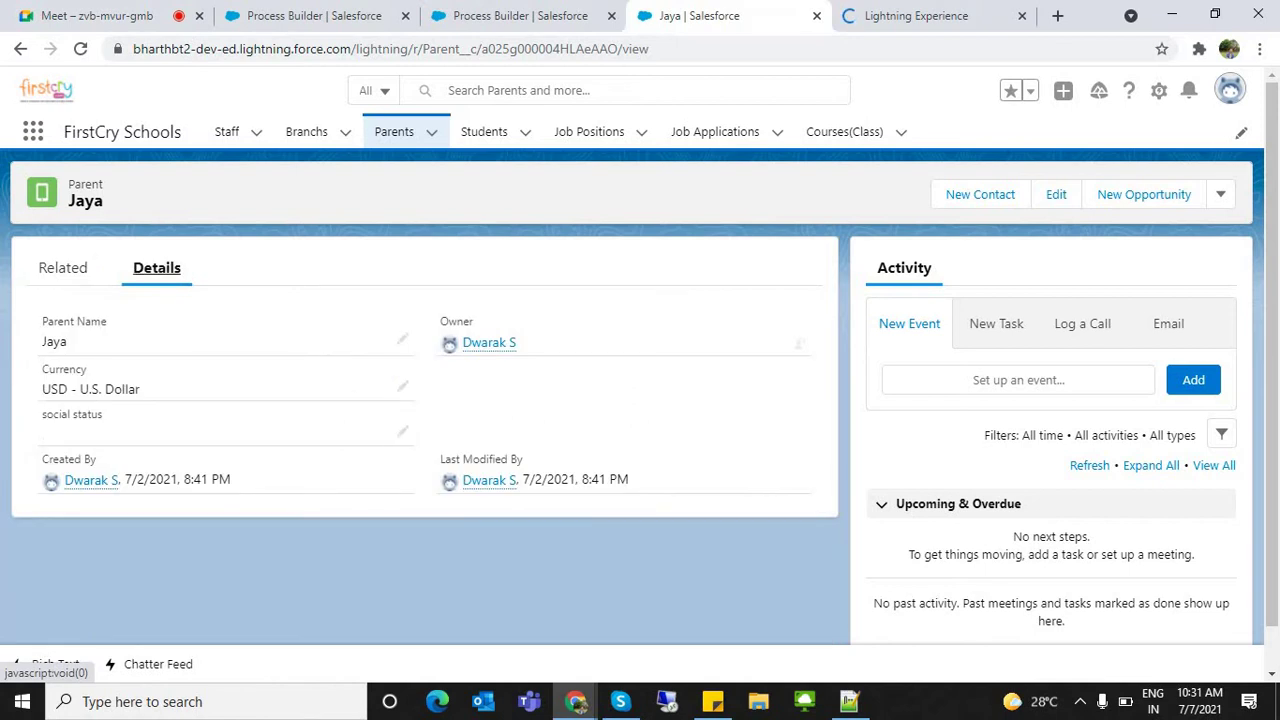
left_click(402, 431)
left_click(300, 481)
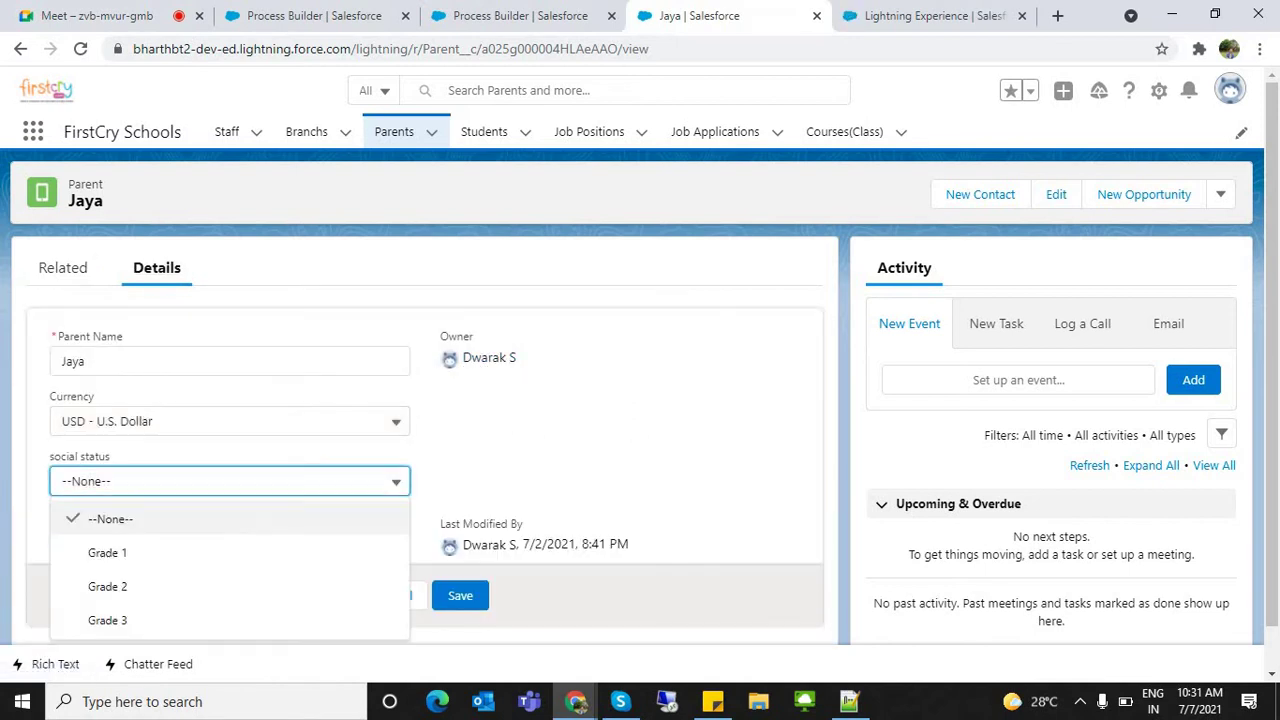
left_click(107, 552)
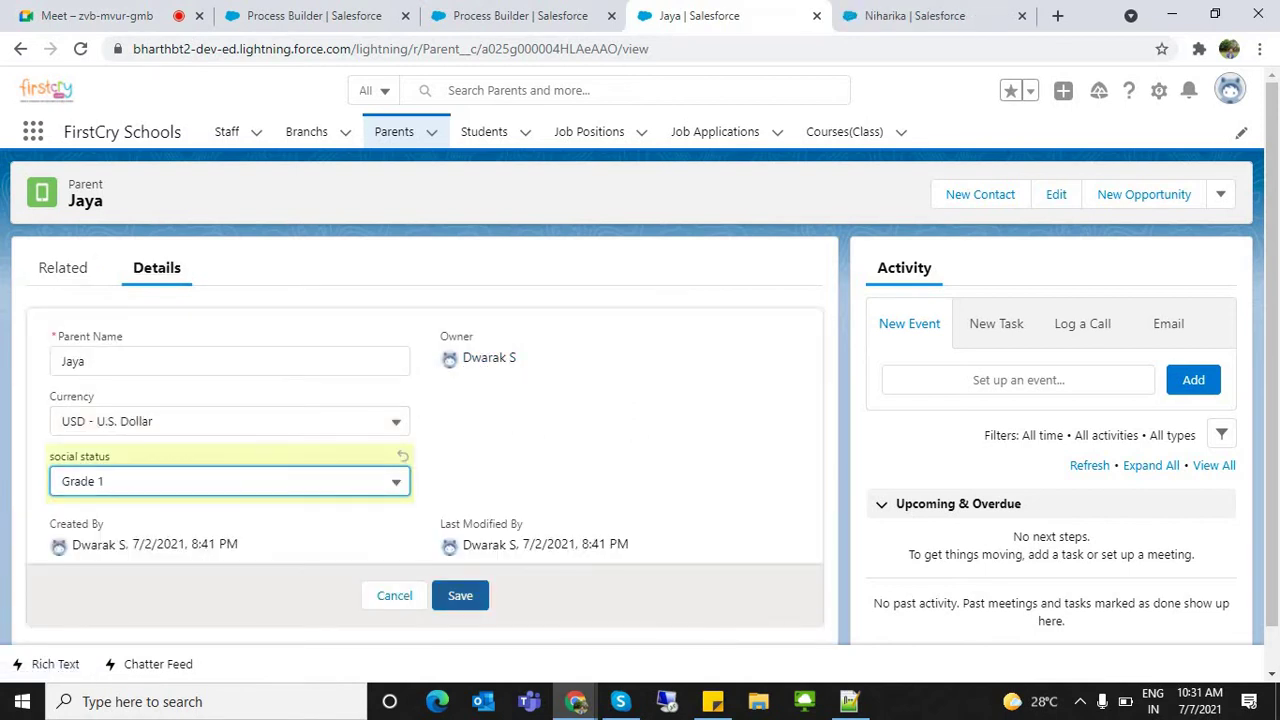
left_click(460, 595)
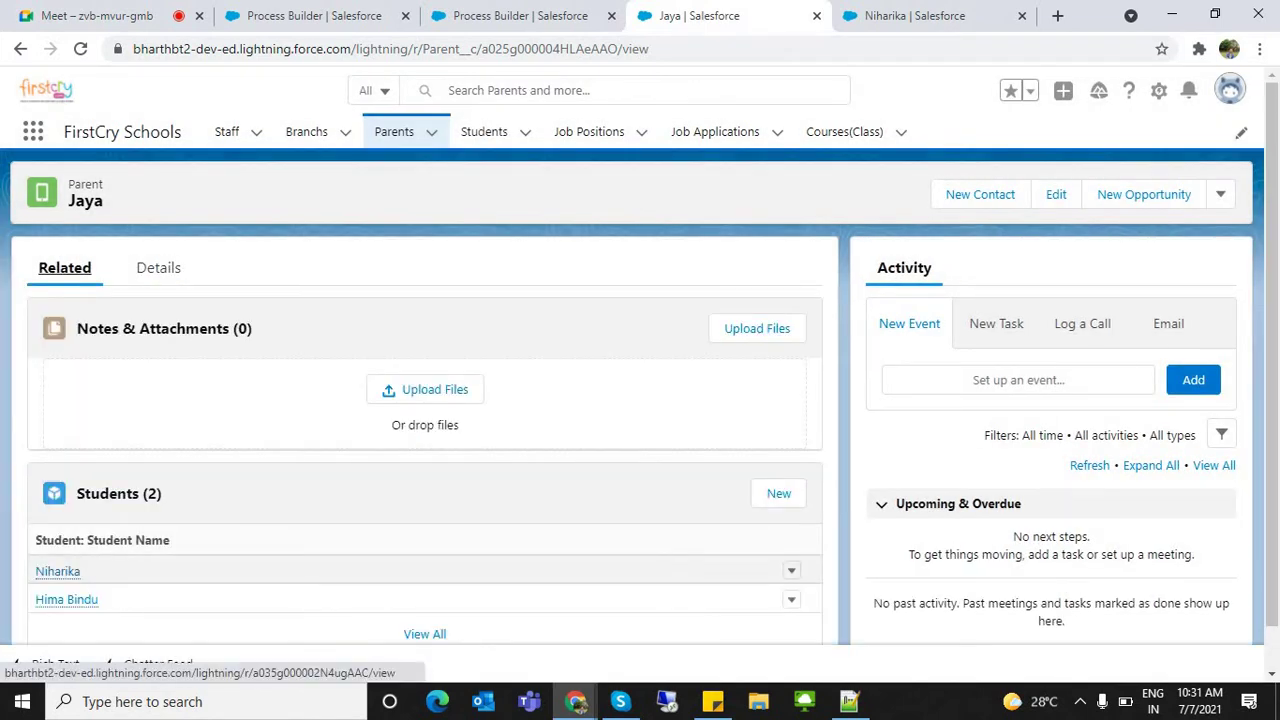
Open the parent's first related student and check the Concession on fee field
left_click(57, 571)
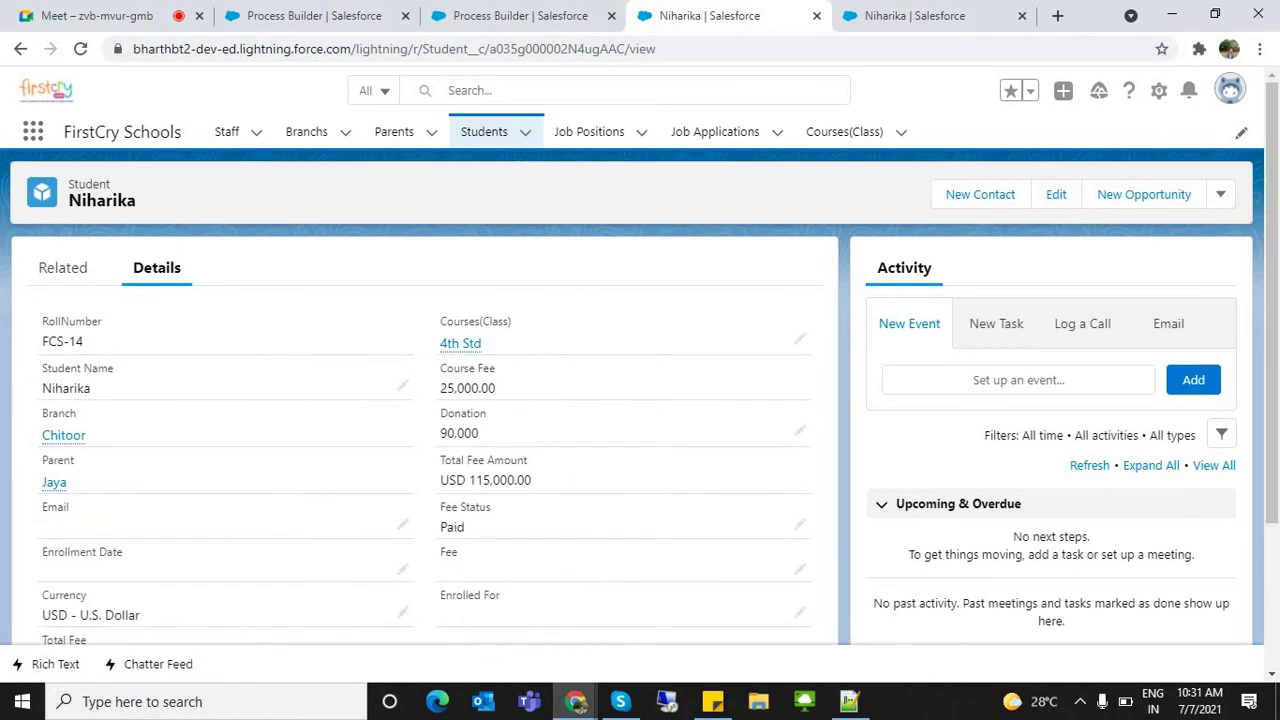
scroll(1271, 300, "down", 2)
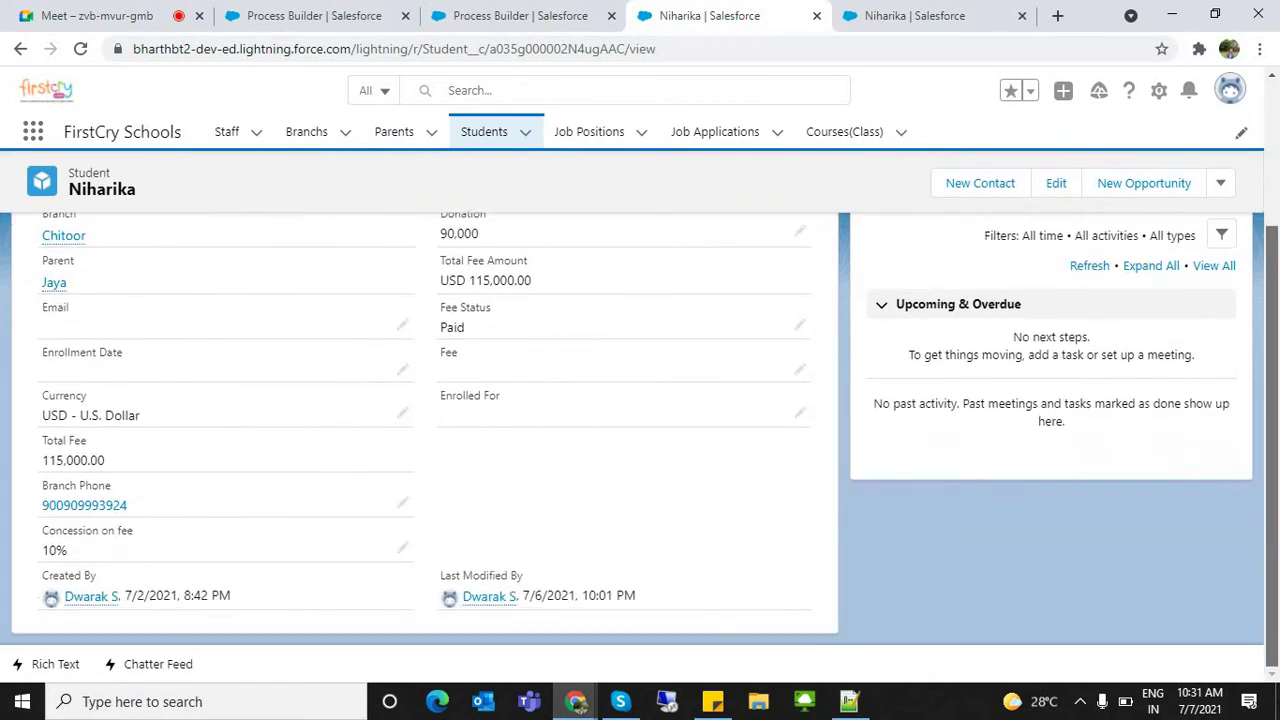
left_click_drag(42, 530, 134, 531)
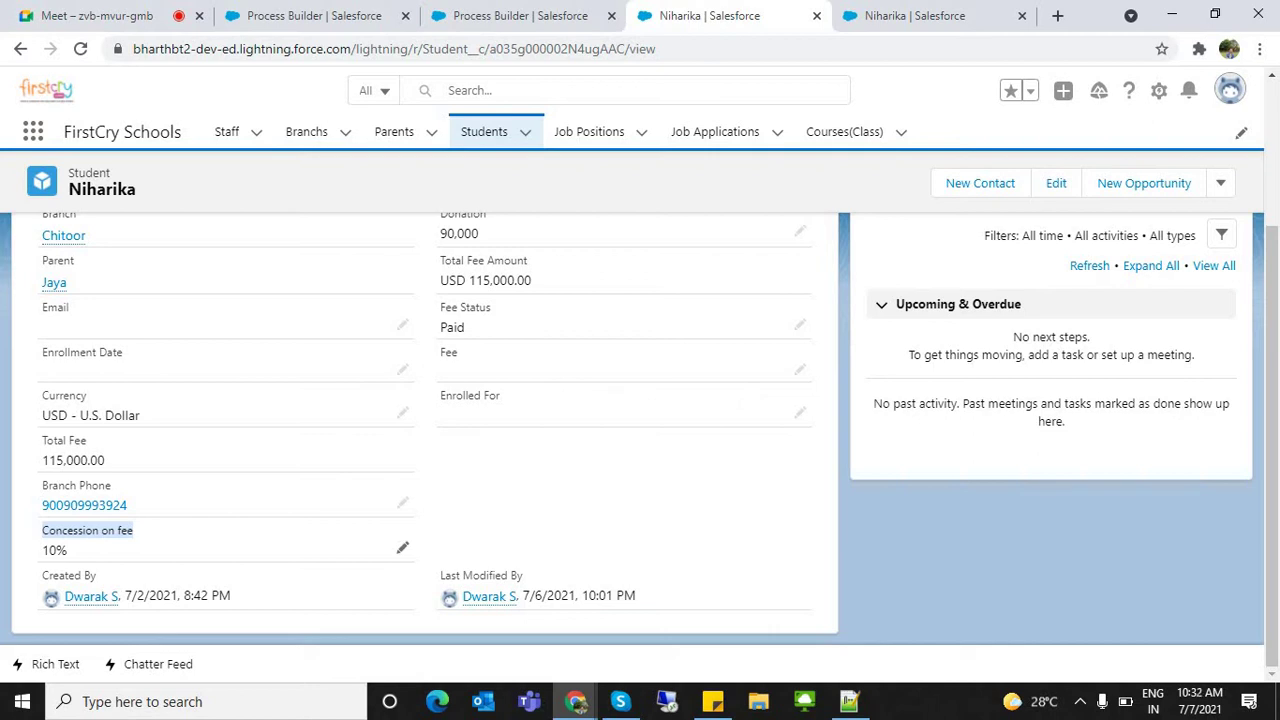
scroll(1271, 400, "up", 1)
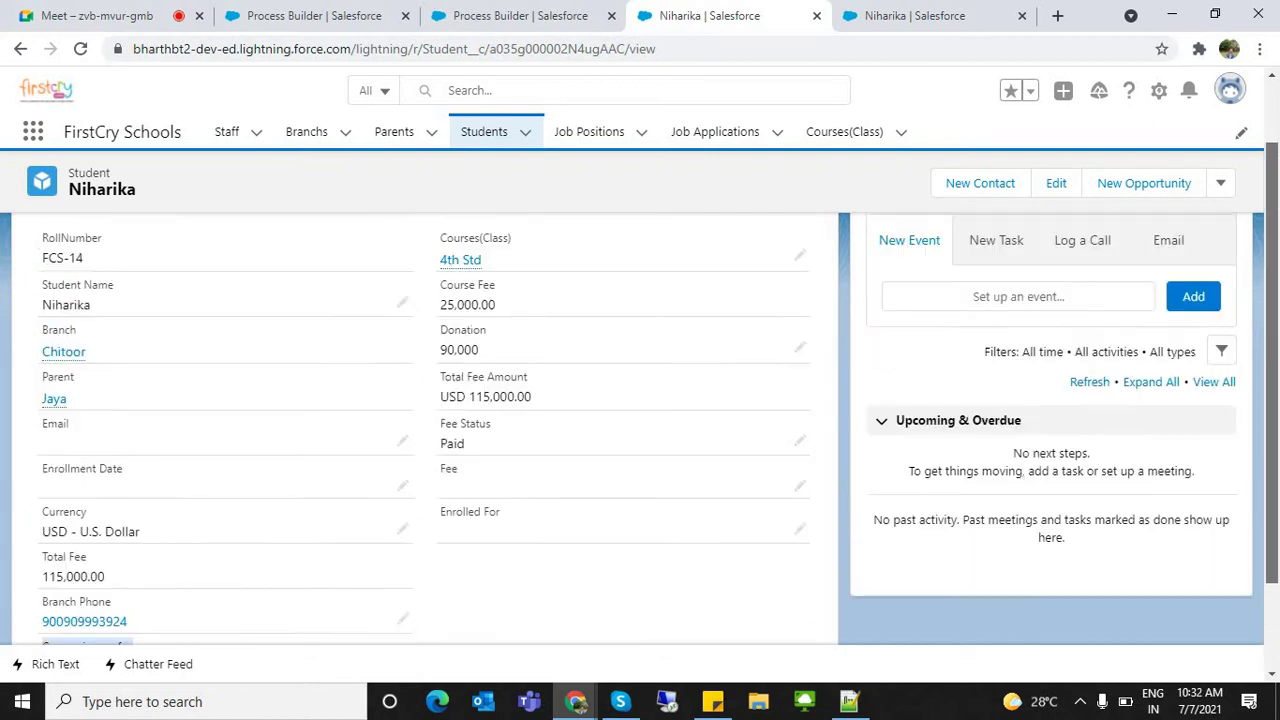
Return to the student's parent record, set its social status to Grade 2, and save it
left_click(54, 402)
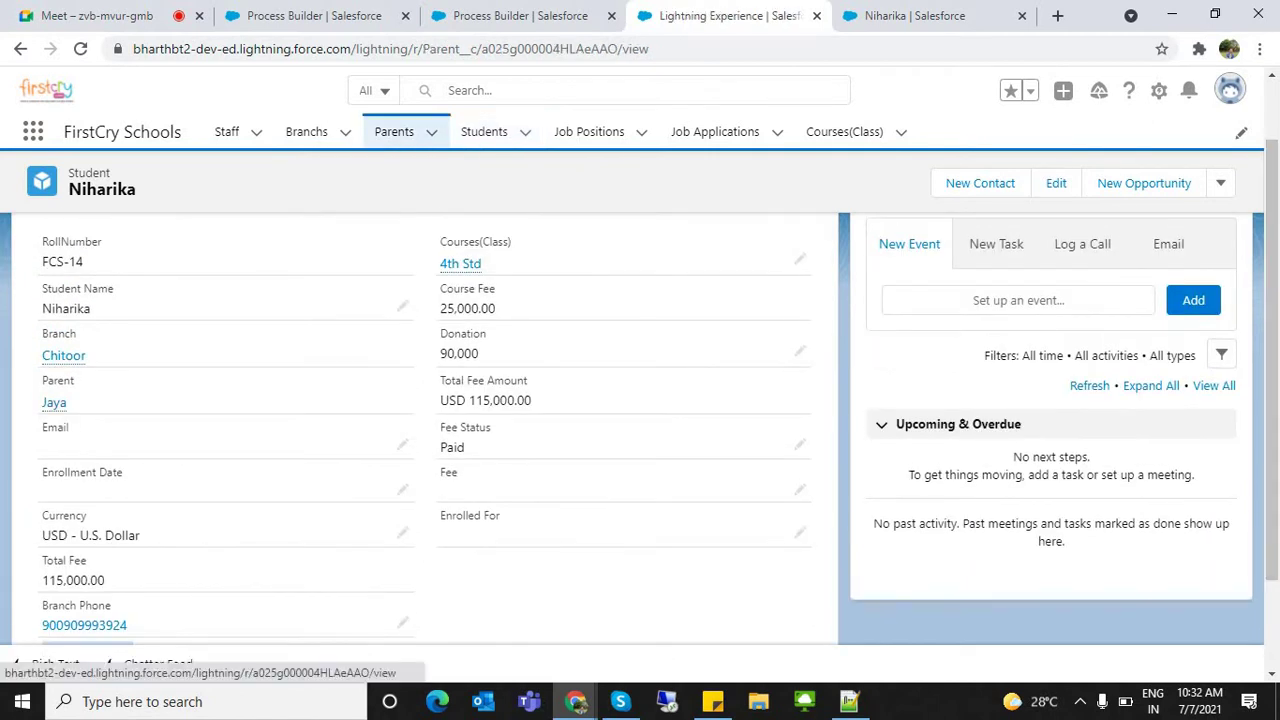
left_click(402, 431)
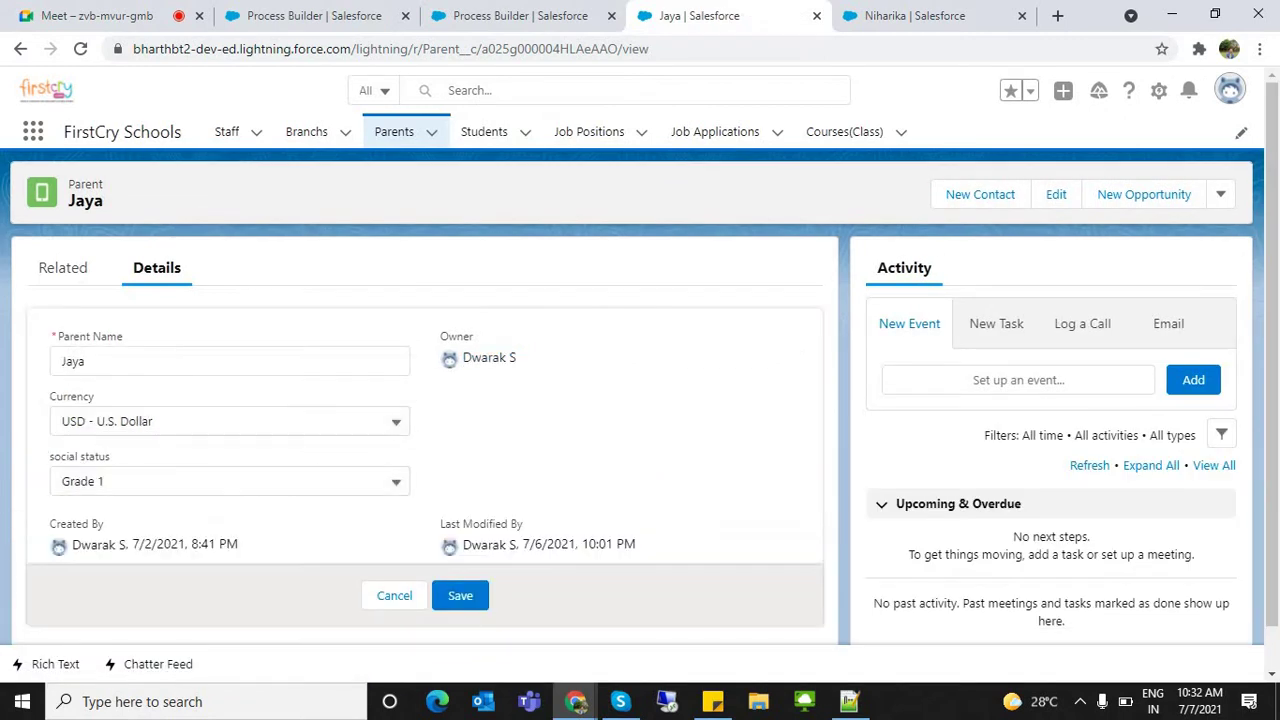
left_click(230, 481)
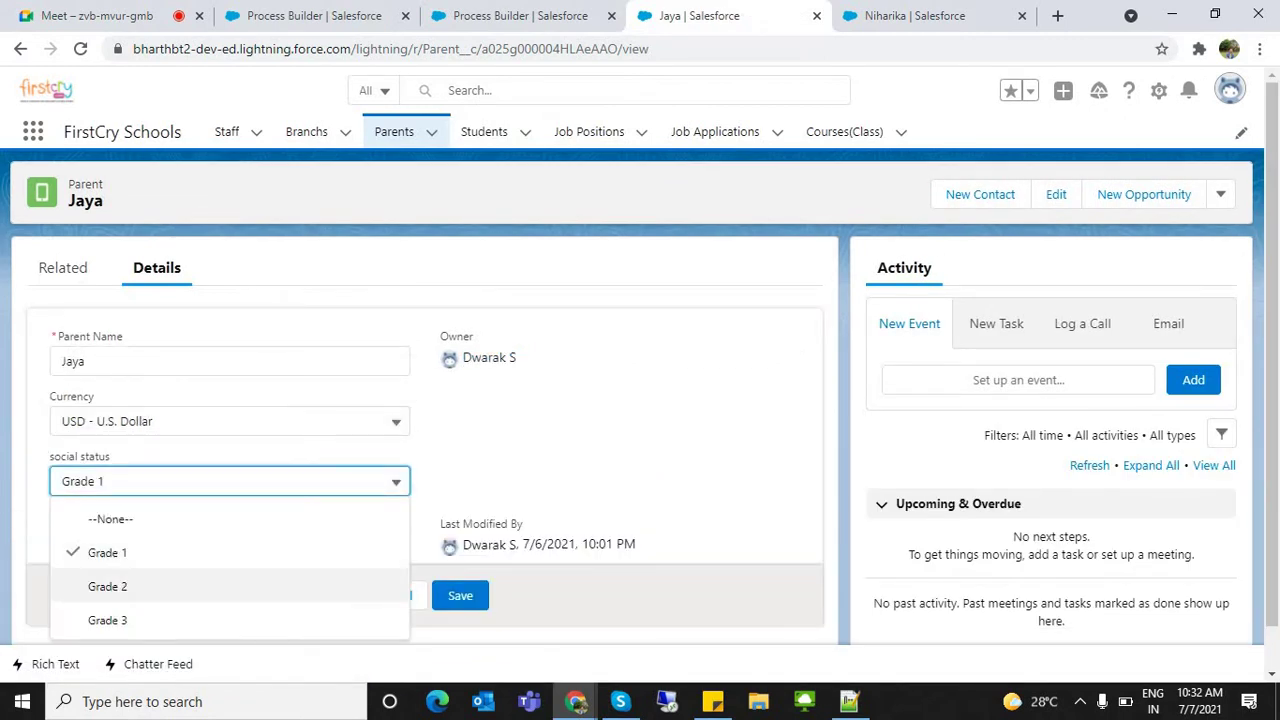
key("Down")
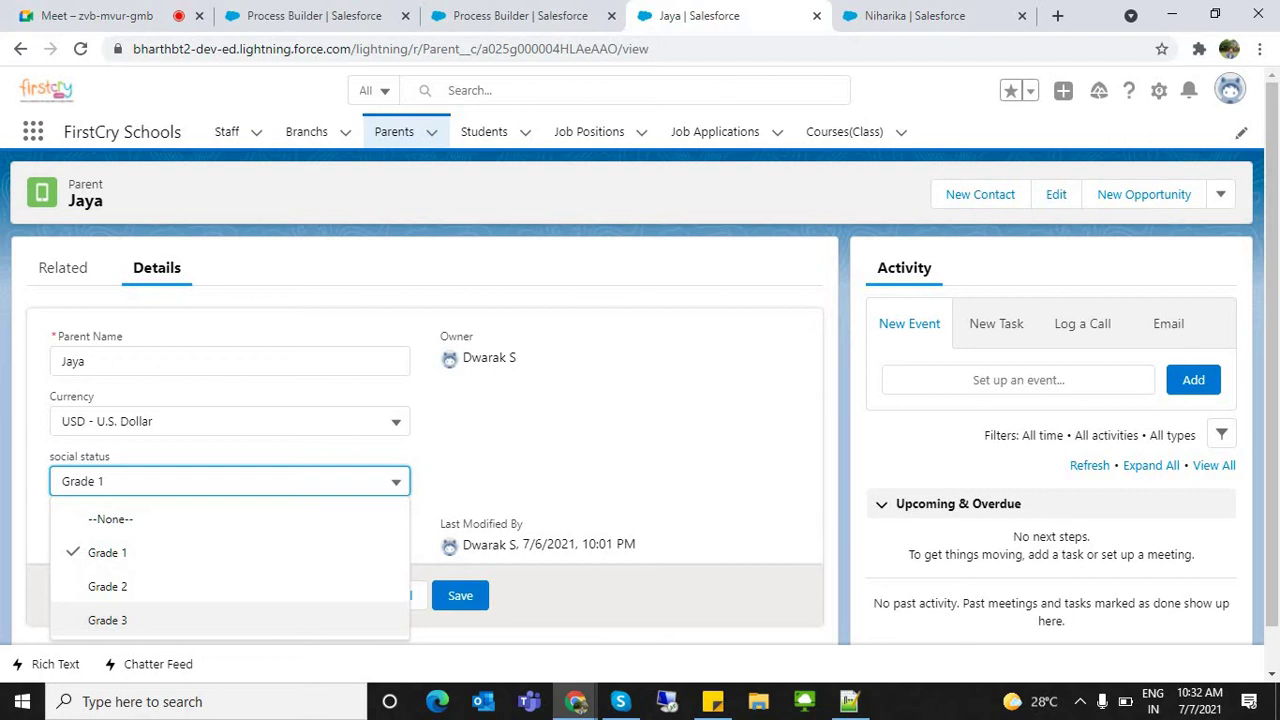
key("Up")
left_click(520, 15)
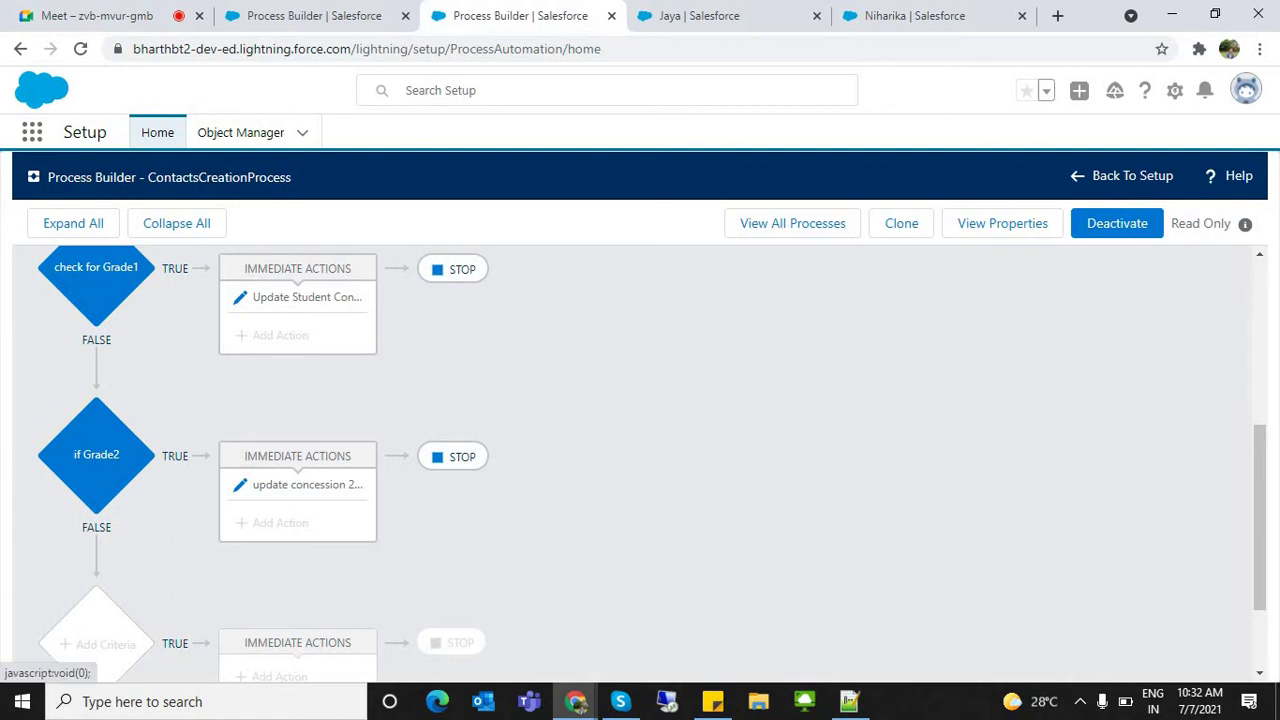
left_click(914, 16)
left_click(700, 16)
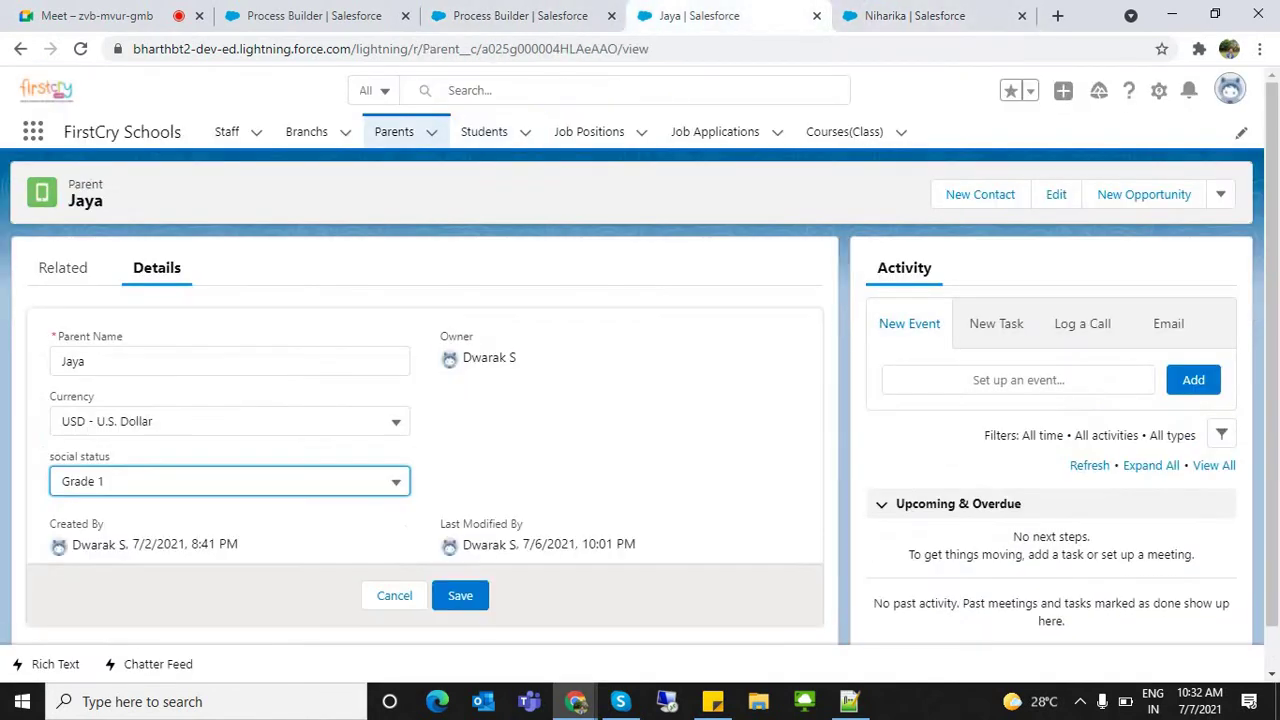
left_click(230, 481)
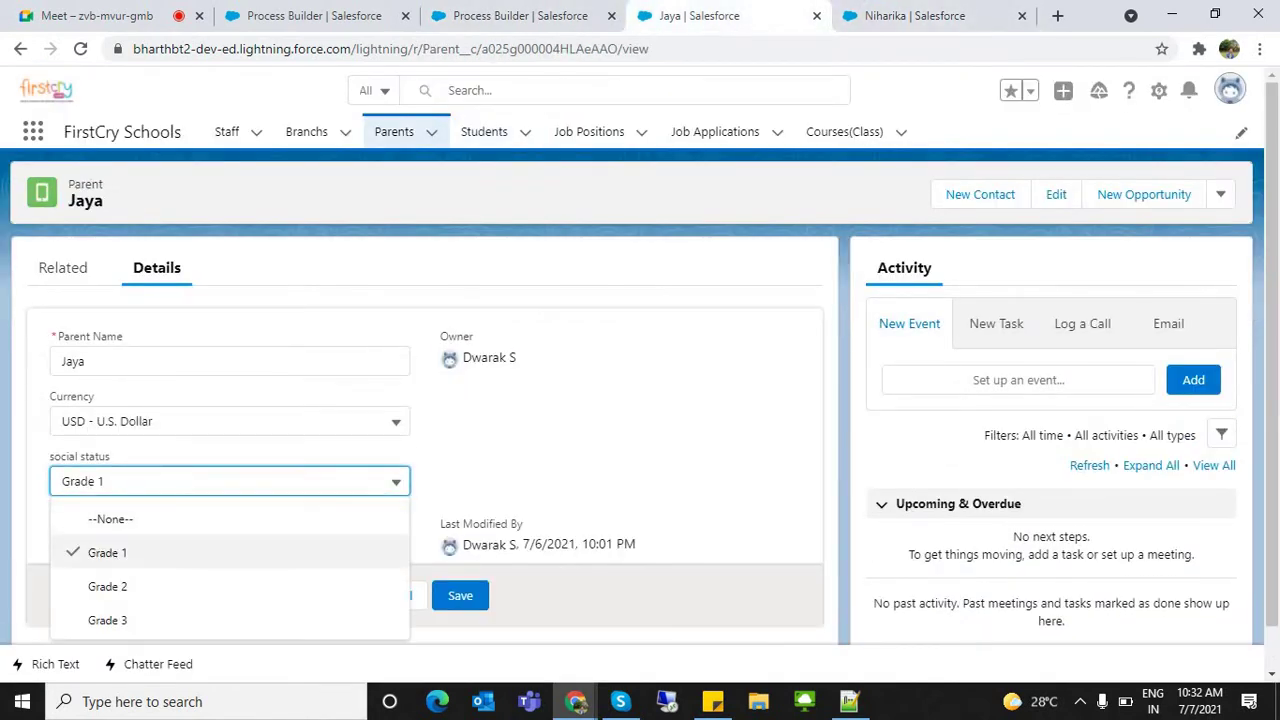
left_click(108, 587)
left_click(460, 596)
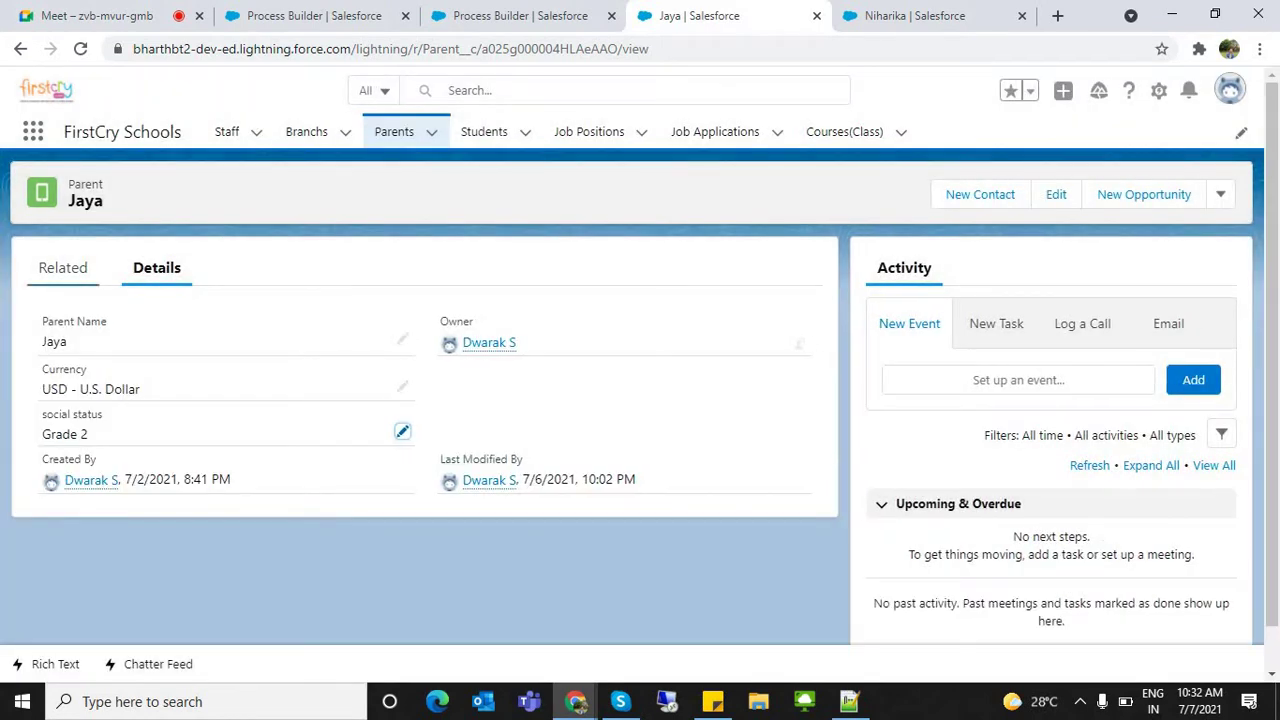
Reopen the first related student from the parent record and check how Concession on fee responds to the Grade 2 status
left_click(64, 268)
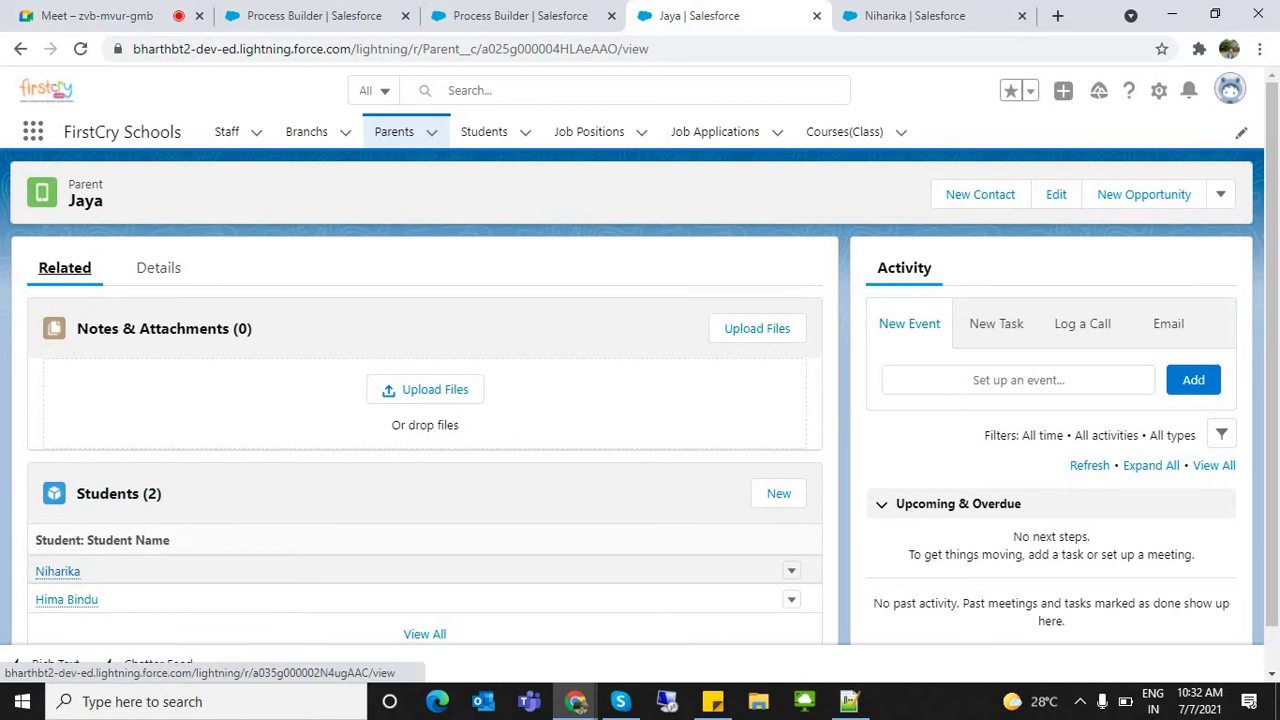
left_click(57, 568)
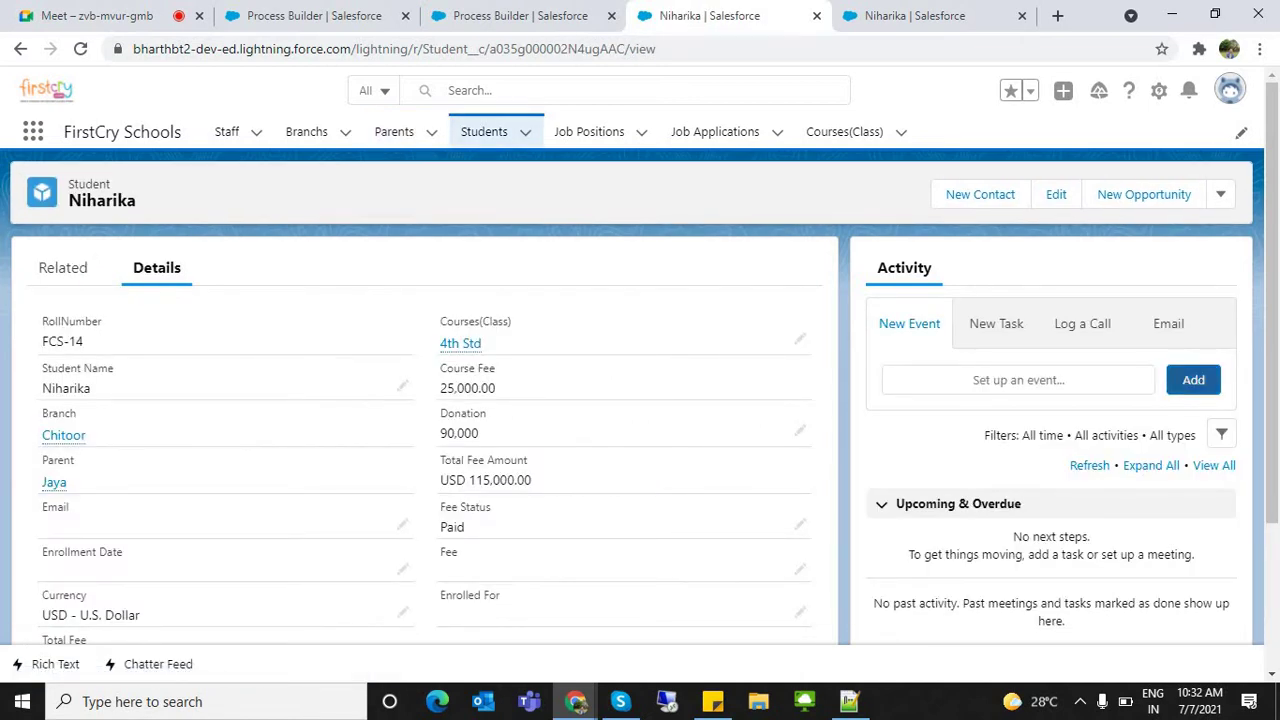
scroll(640, 420, "down", 2)
left_click_drag(42, 511, 68, 557)
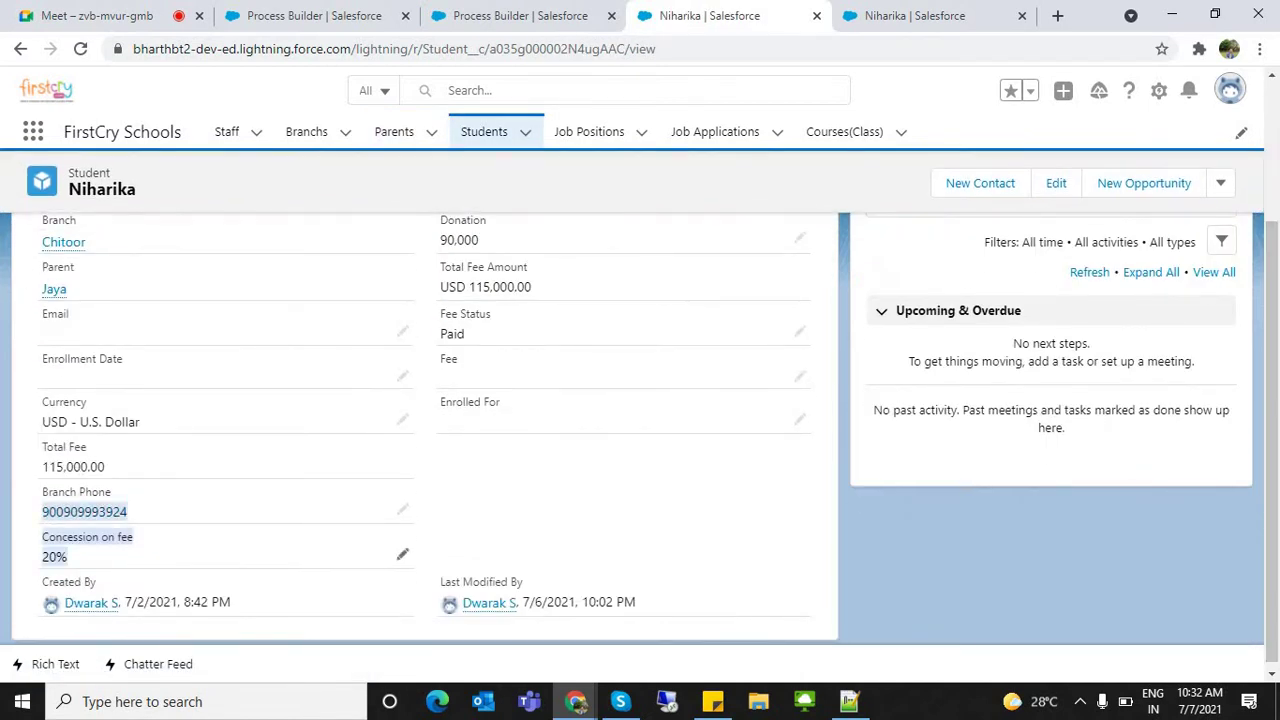
left_click(480, 532)
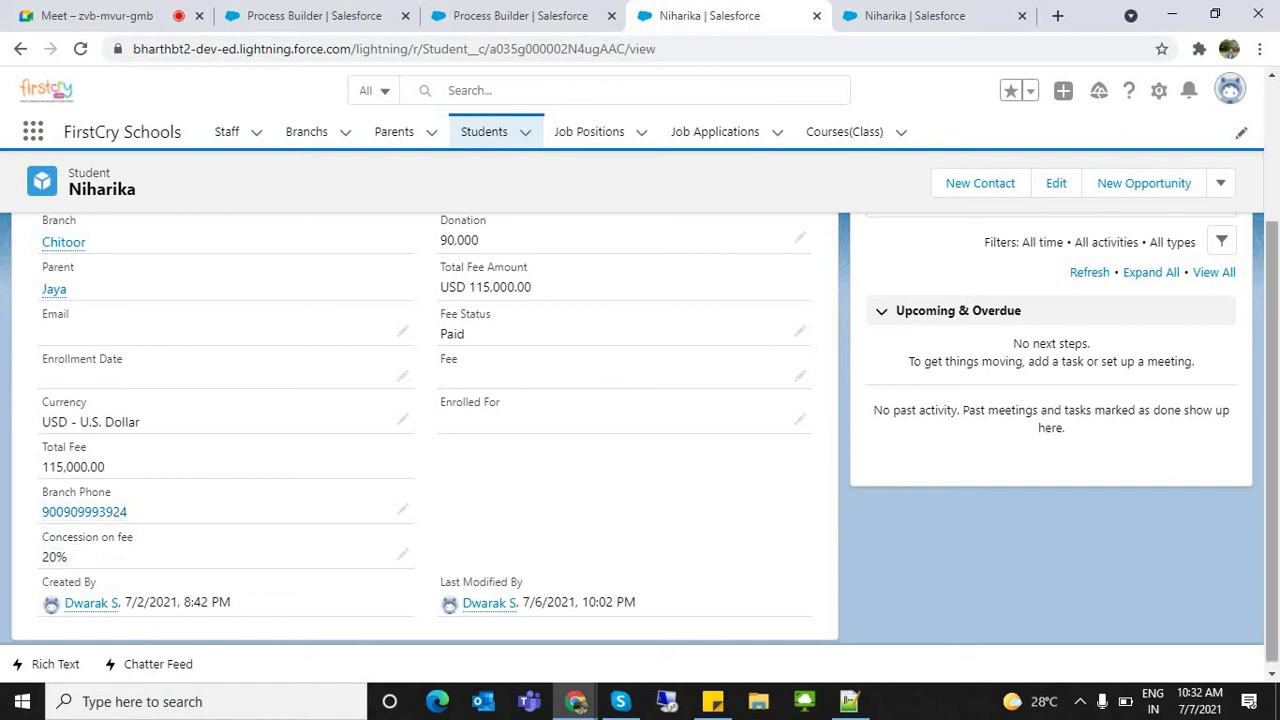
scroll(640, 400, "up", 2)
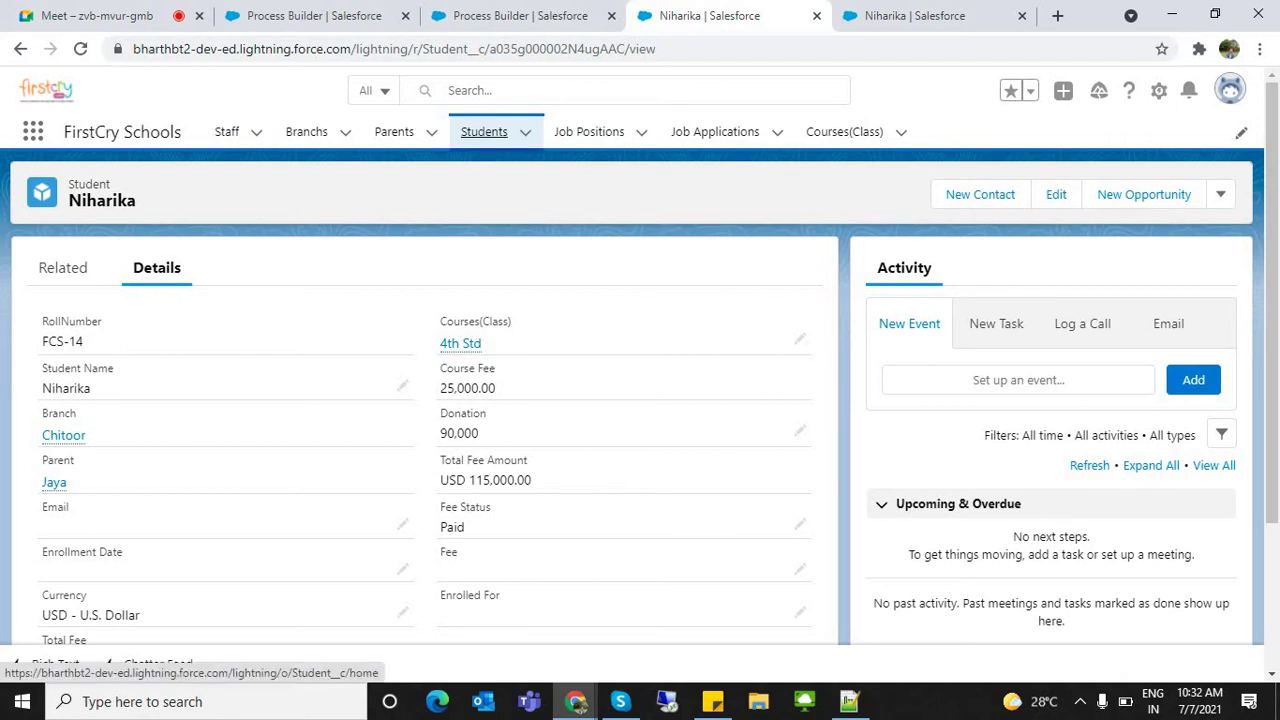
Switch back to ContactsCreationProcess and examine the "Update Student Concession as 10%" action under "check for Grade1"
left_click(484, 131)
left_click(520, 15)
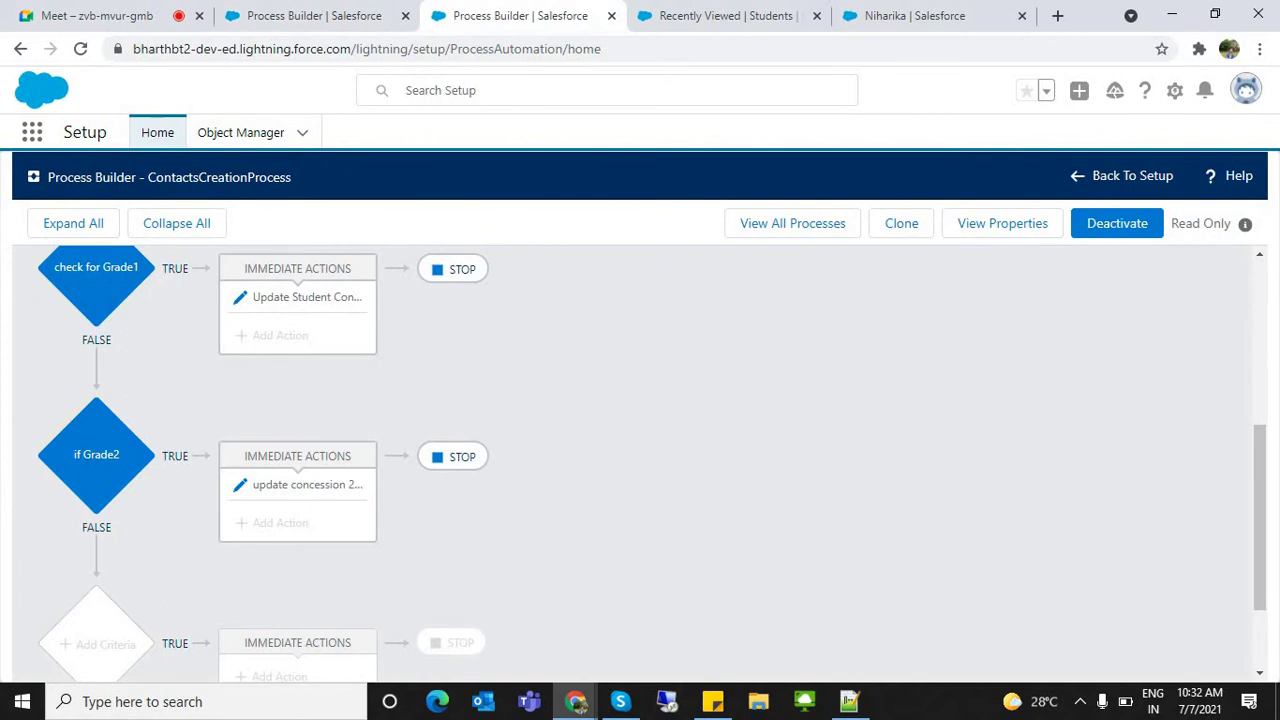
left_click(300, 297)
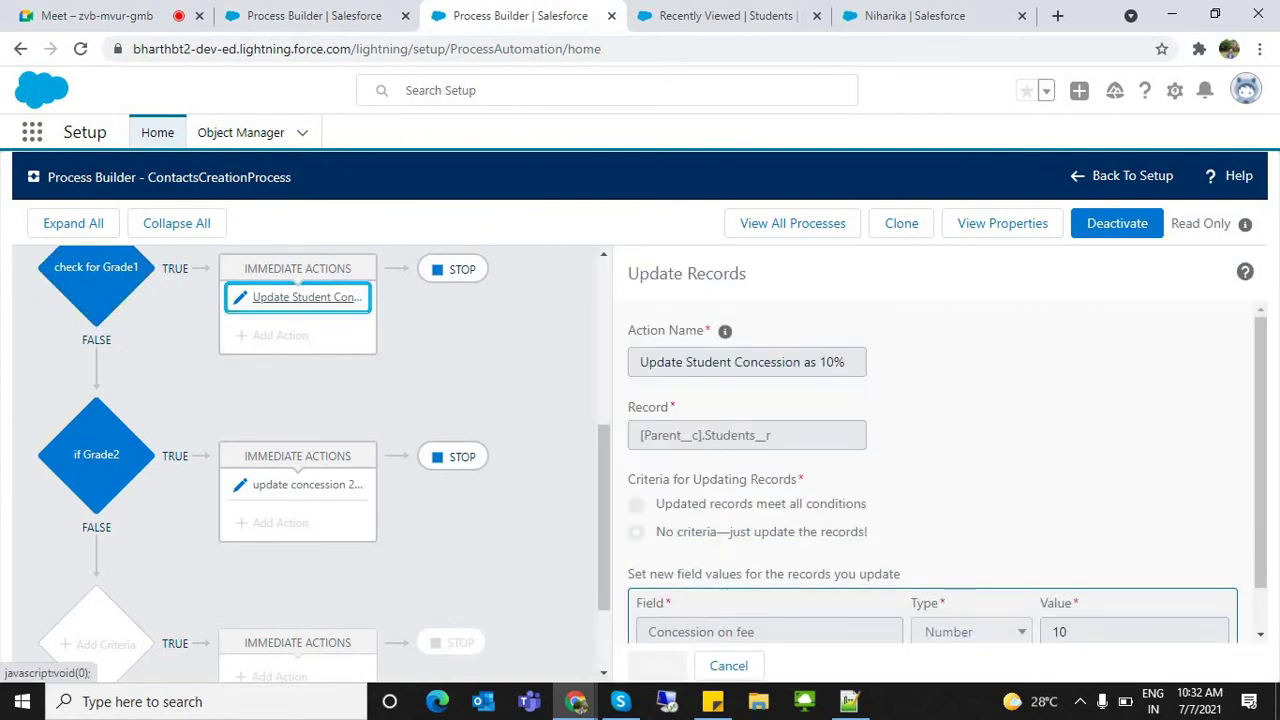
Save an editable clone of ContactsCreationProcess and start a new Update Records action under "check for Grade1", opening its record selection
left_click(901, 223)
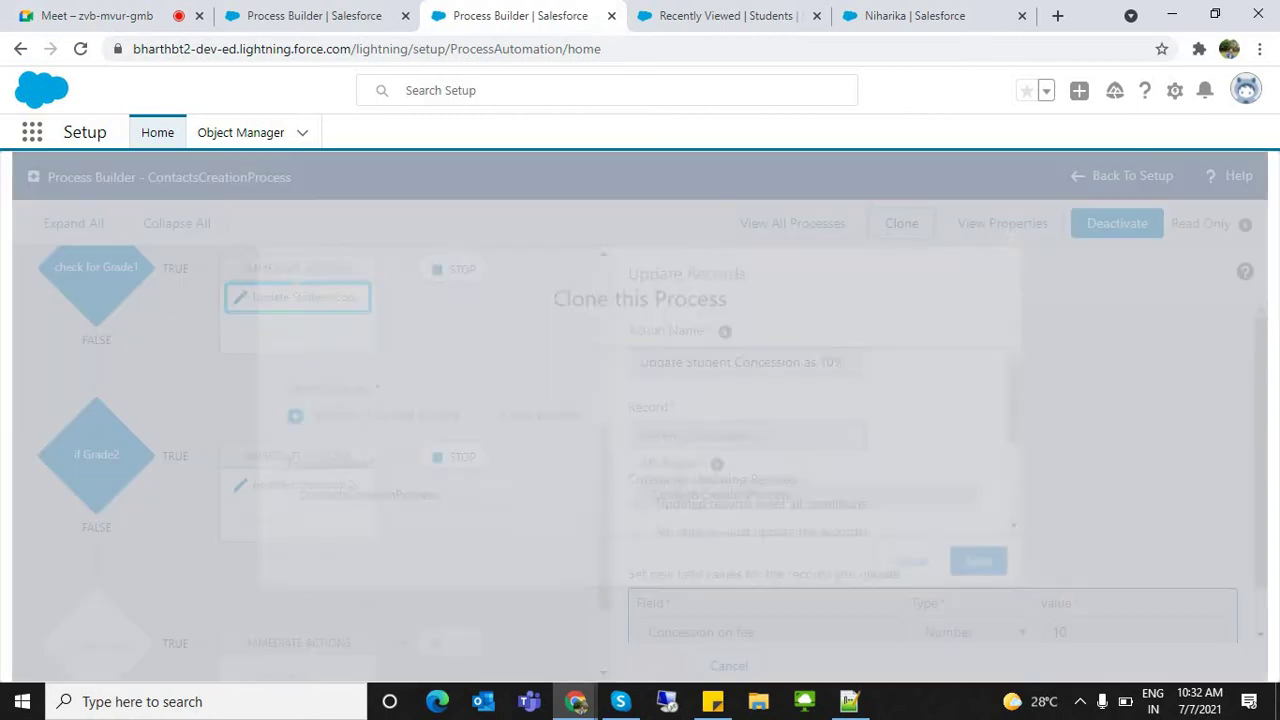
left_click(988, 565)
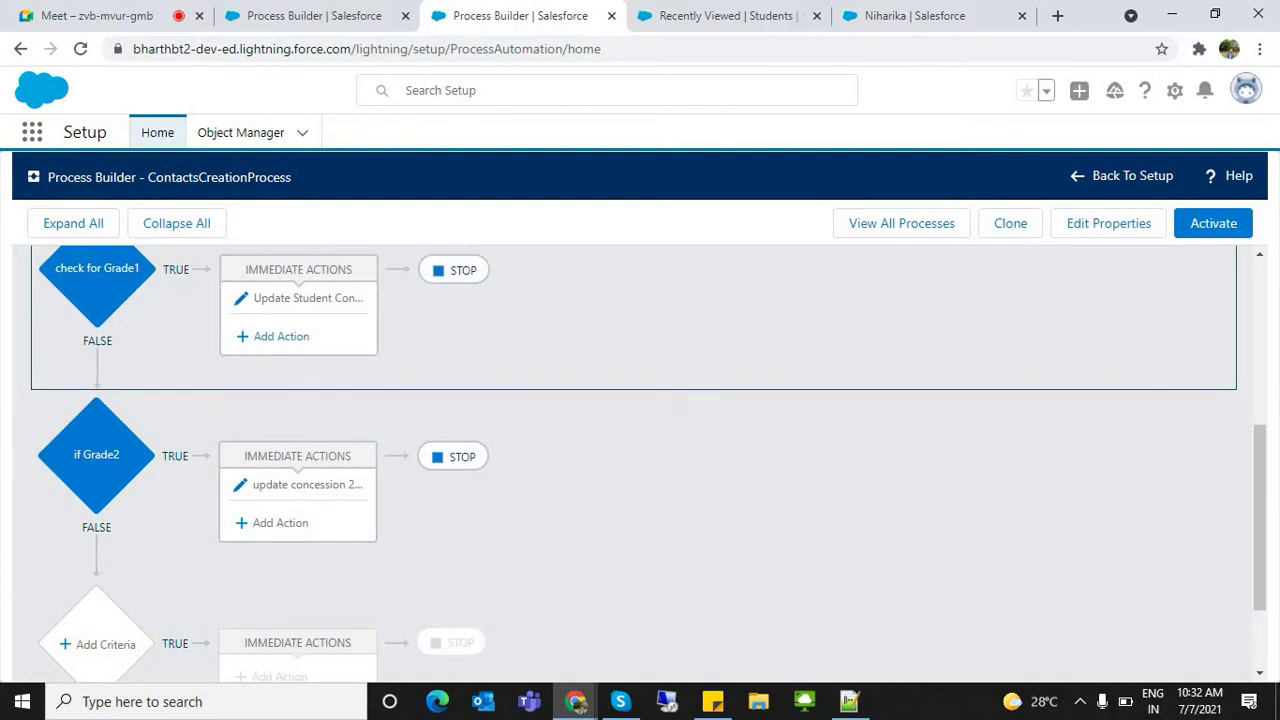
left_click(281, 336)
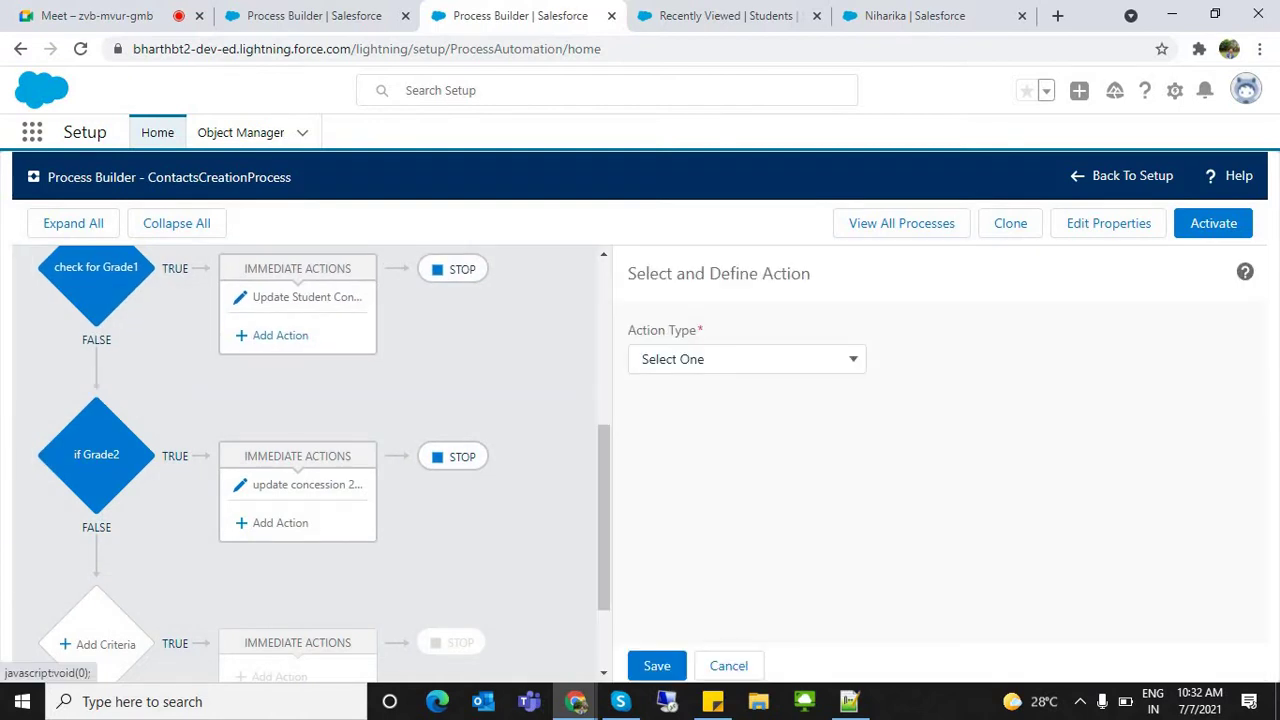
left_click(747, 359)
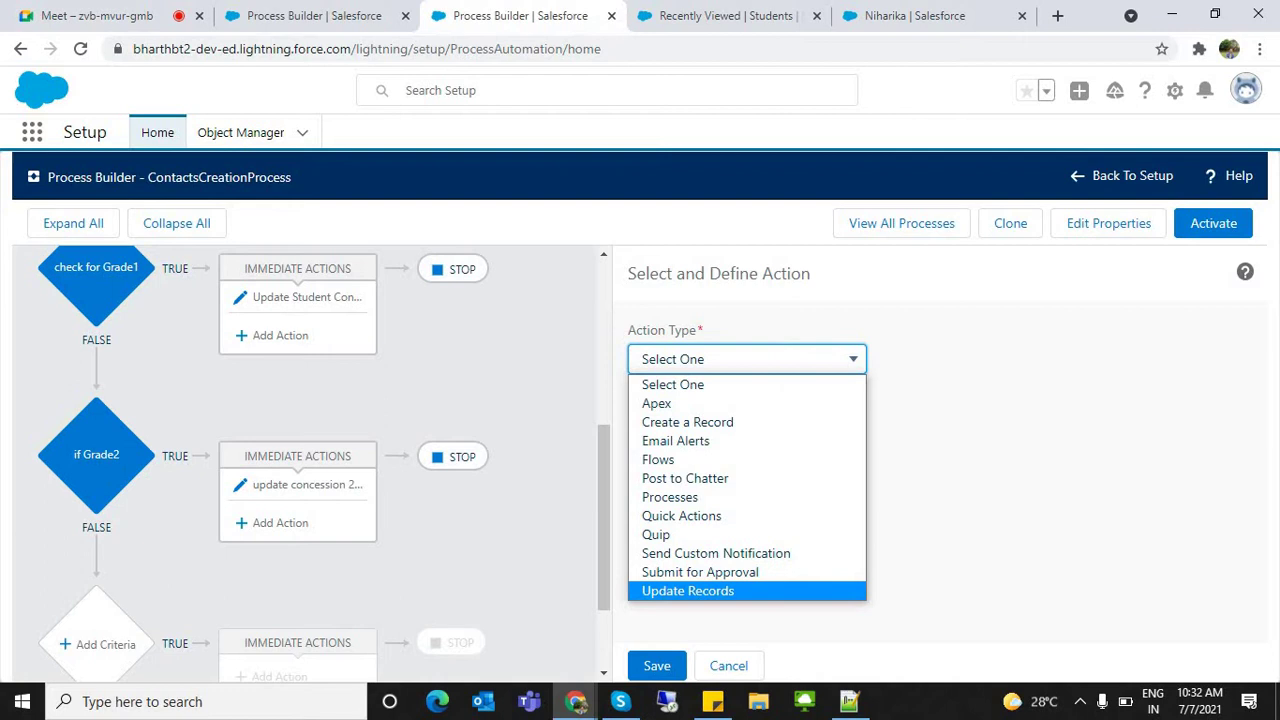
left_click(688, 591)
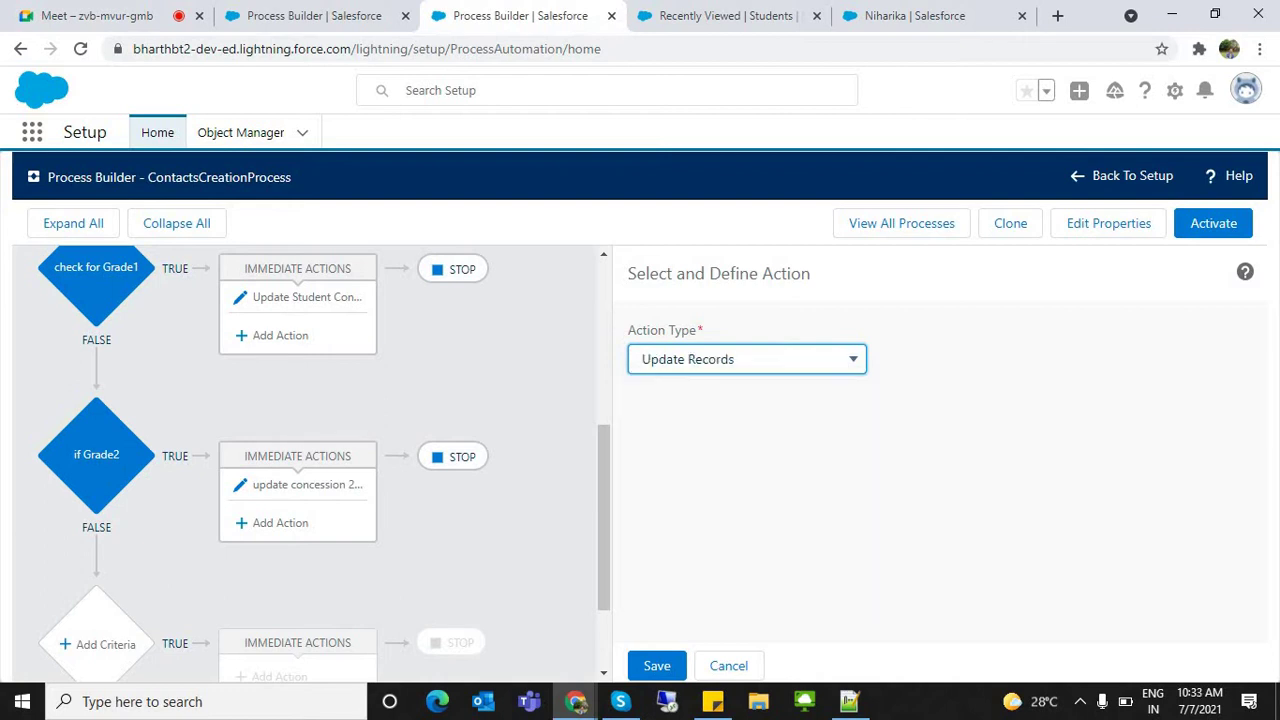
left_click(747, 508)
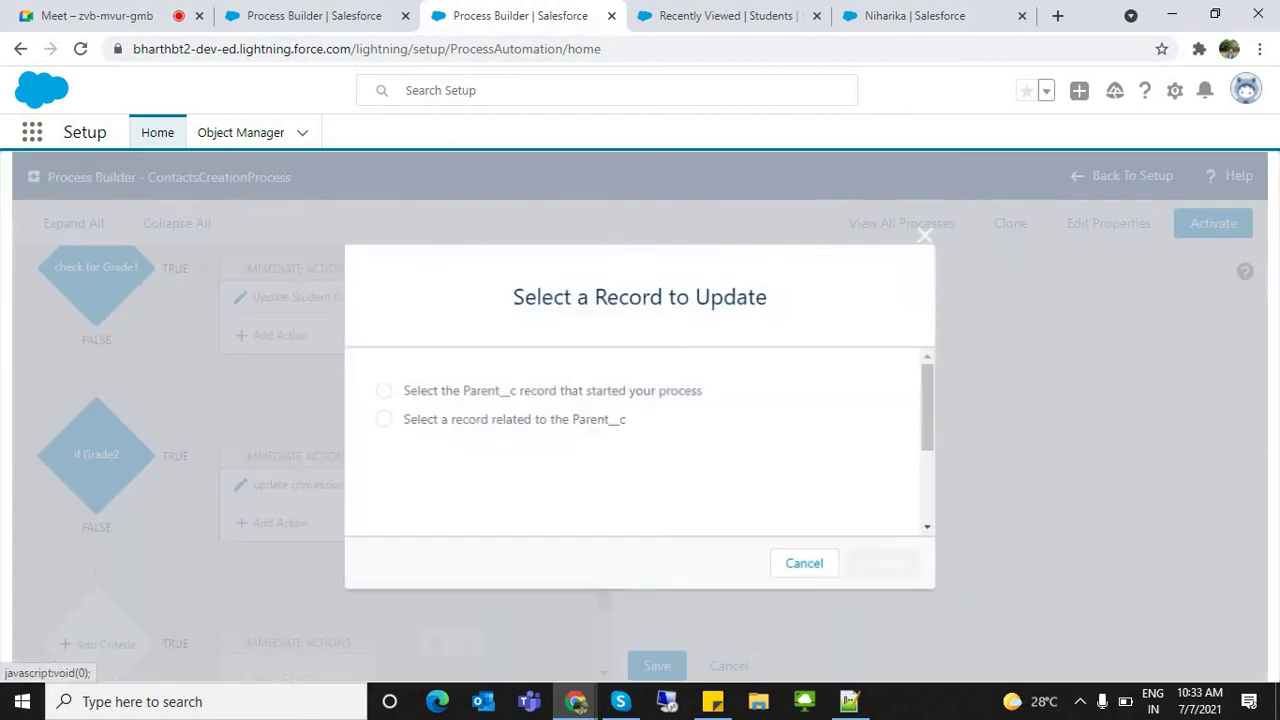
Examine the two record choices for the update and browse the records related to Parent__c for Students__r
left_click_drag(400, 390, 703, 390)
left_click_drag(398, 419, 626, 419)
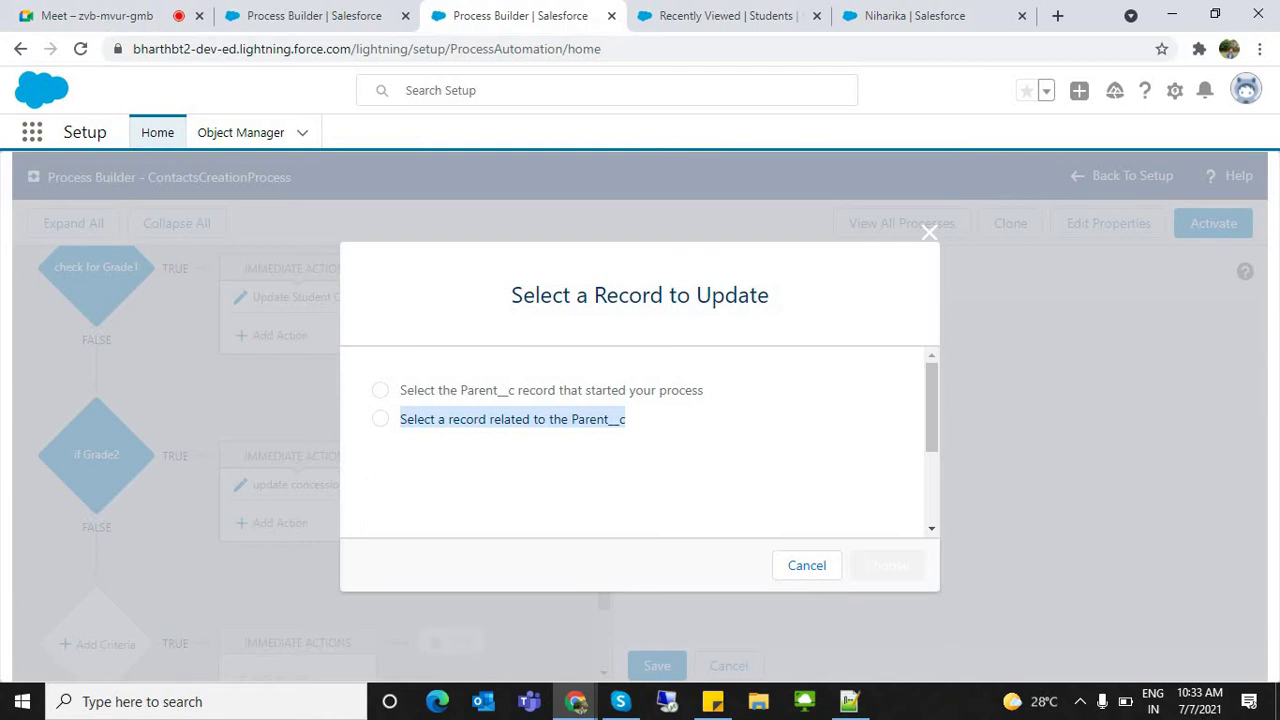
left_click(380, 419)
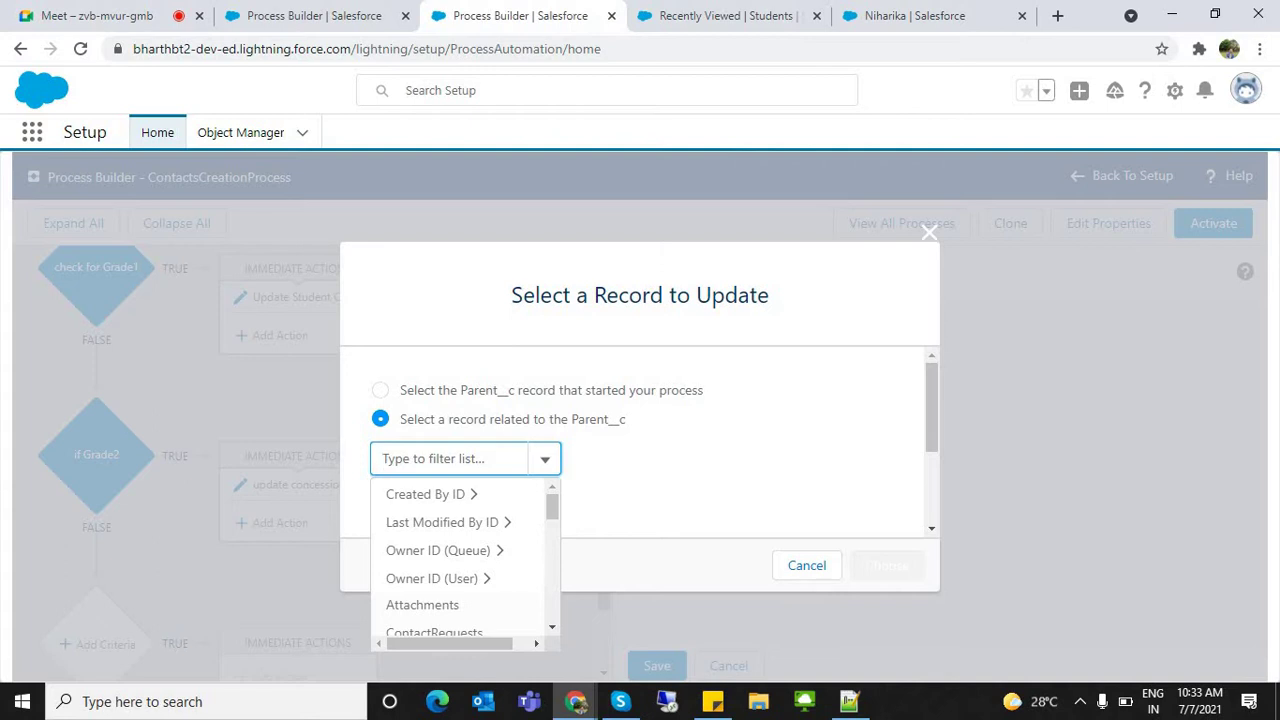
left_click_drag(400, 419, 626, 419)
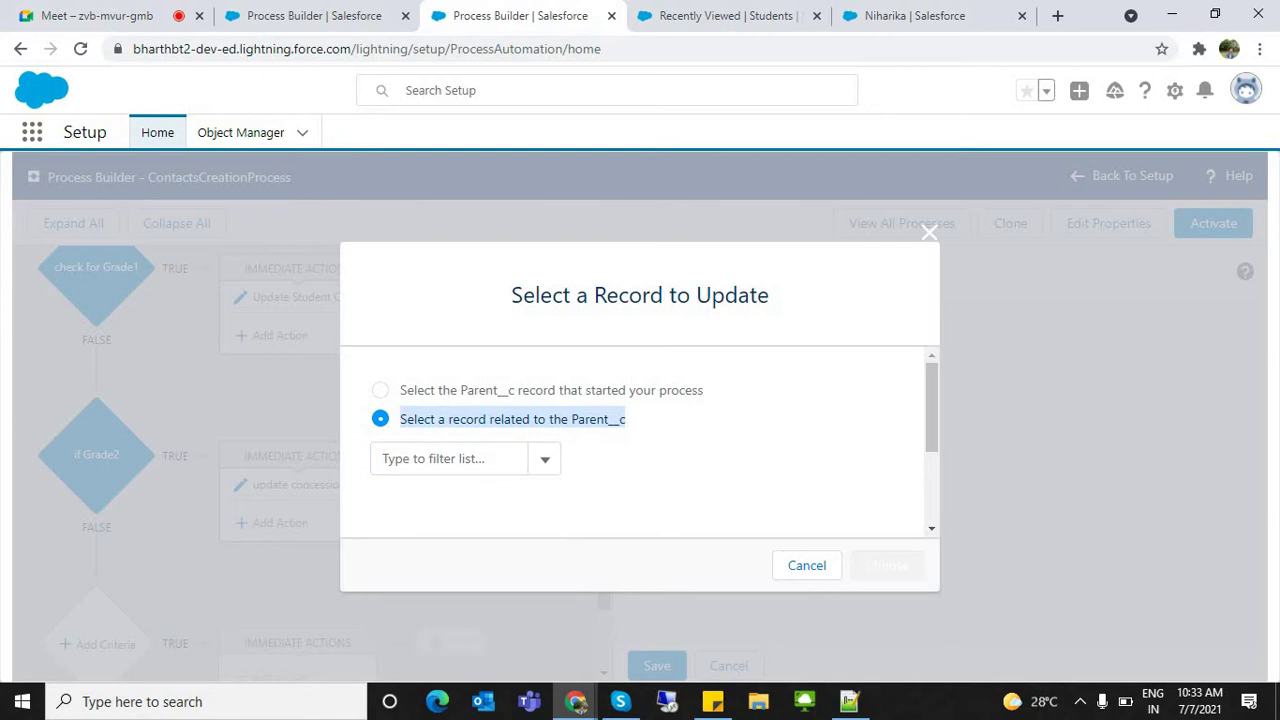
left_click(450, 459)
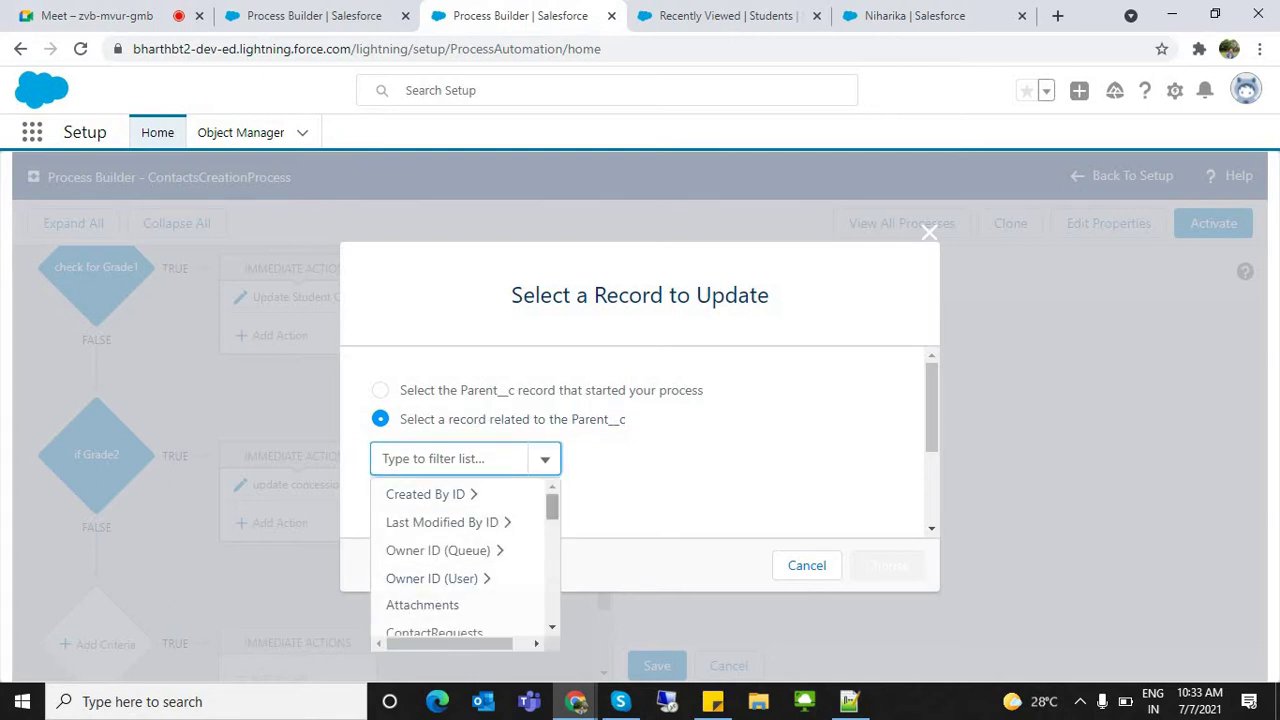
scroll(465, 560, "down", 10)
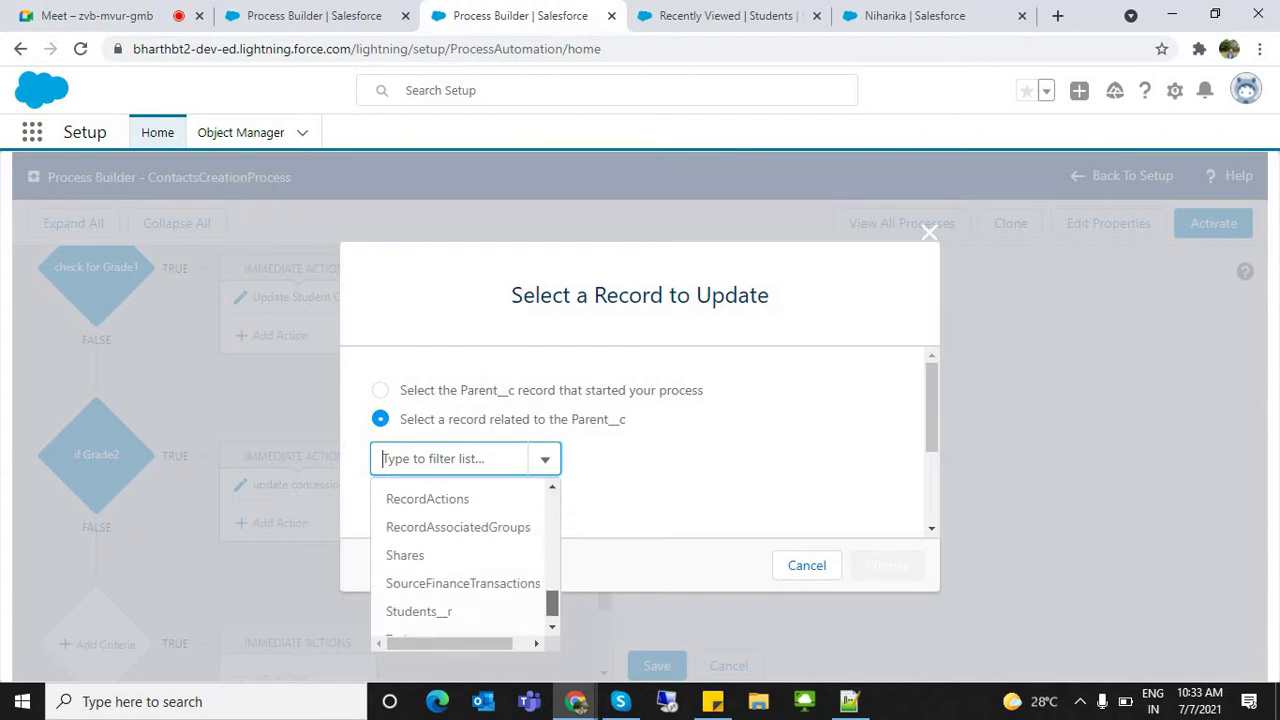
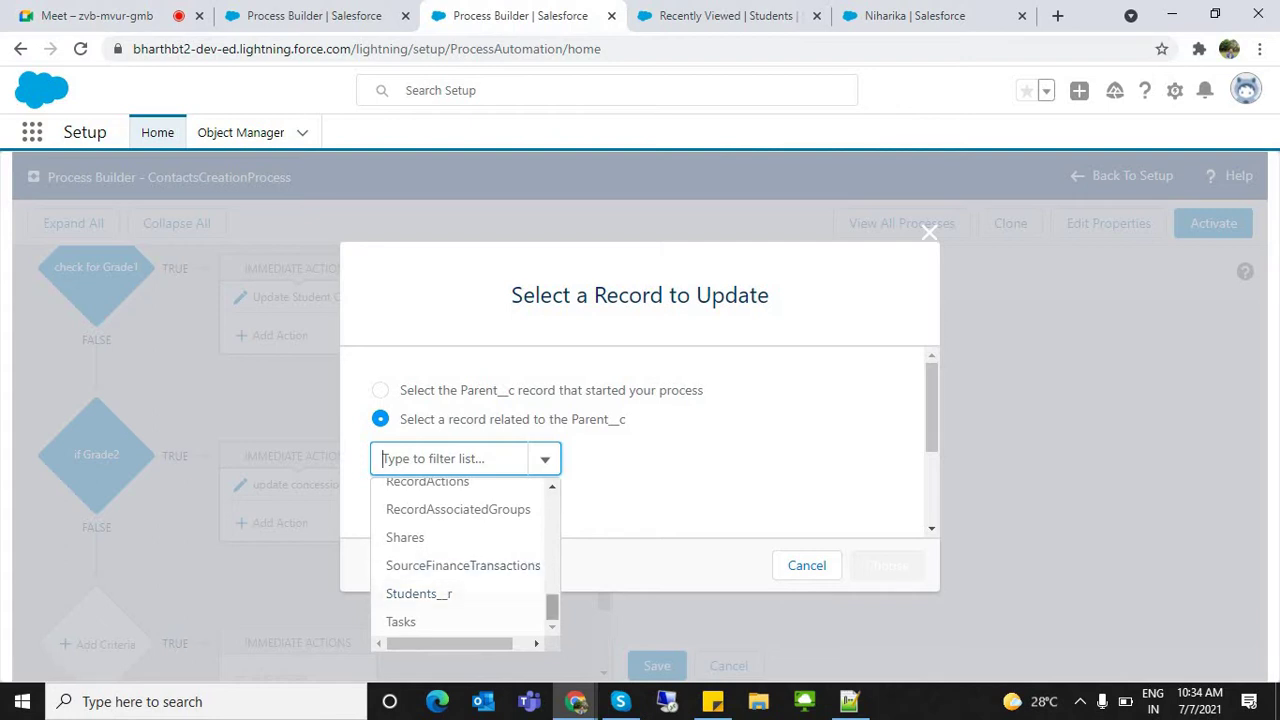
scroll(460, 580, "up", 1)
left_click_drag(552, 594, 552, 608)
left_click(418, 594)
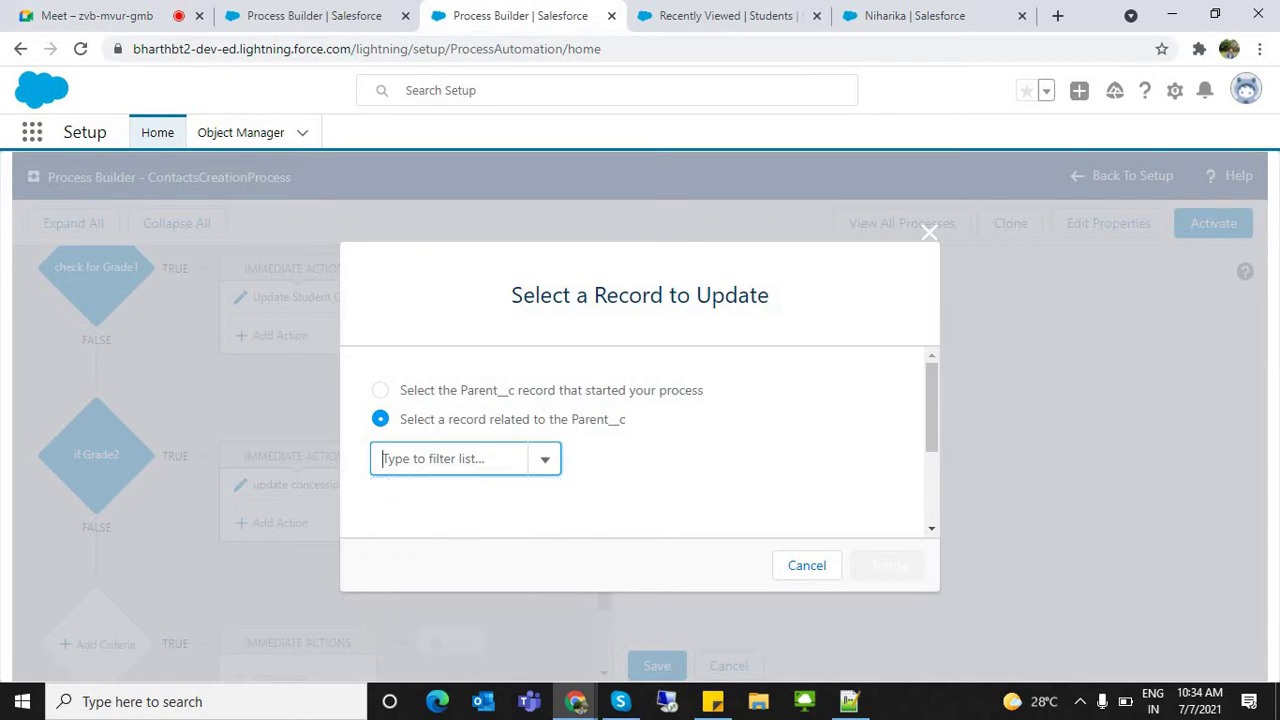
Try filtering the related records by "stu" and "c" and selecting Created By ID, and discard the new action
left_click(545, 459)
type("stu")
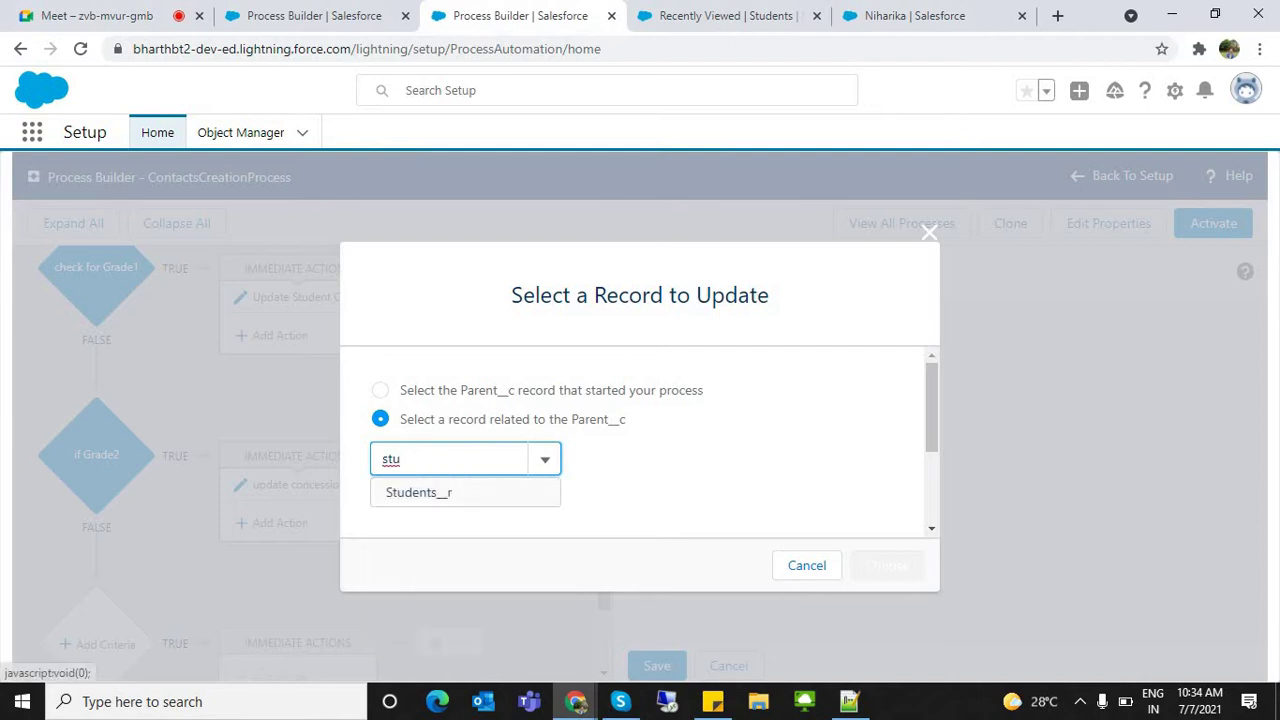
double_click(391, 459)
key("BackSpace")
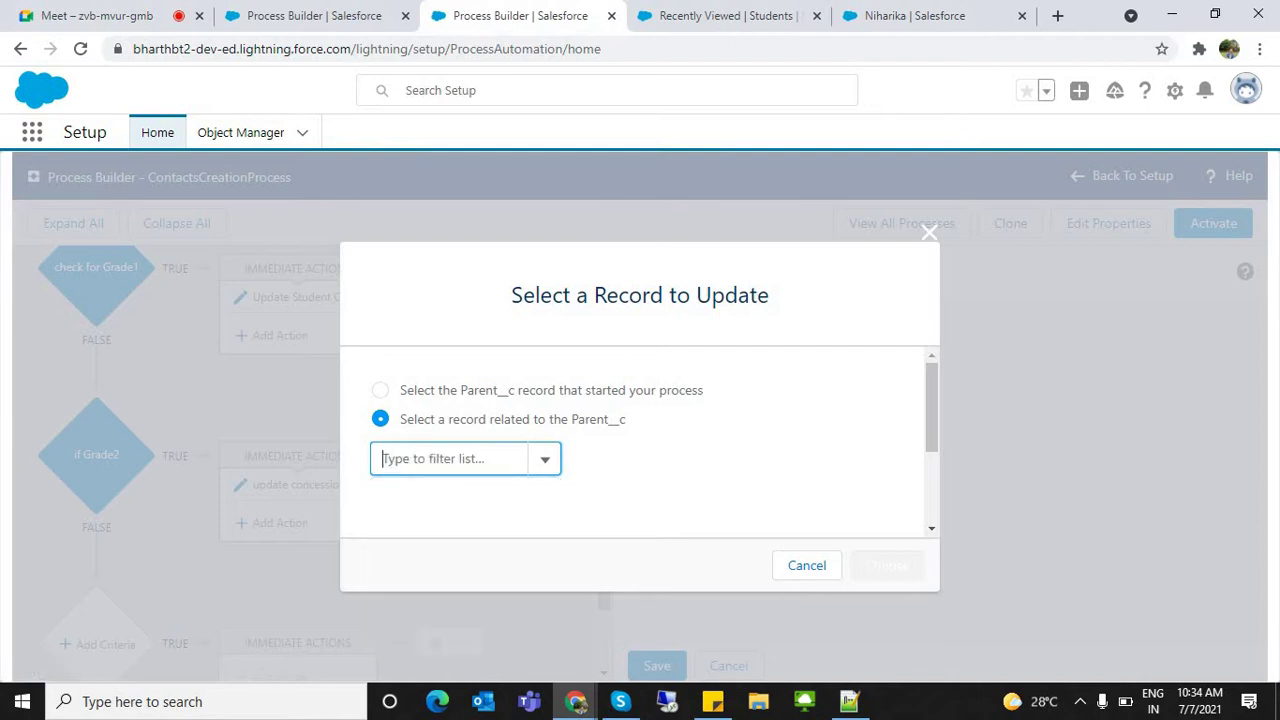
type("c")
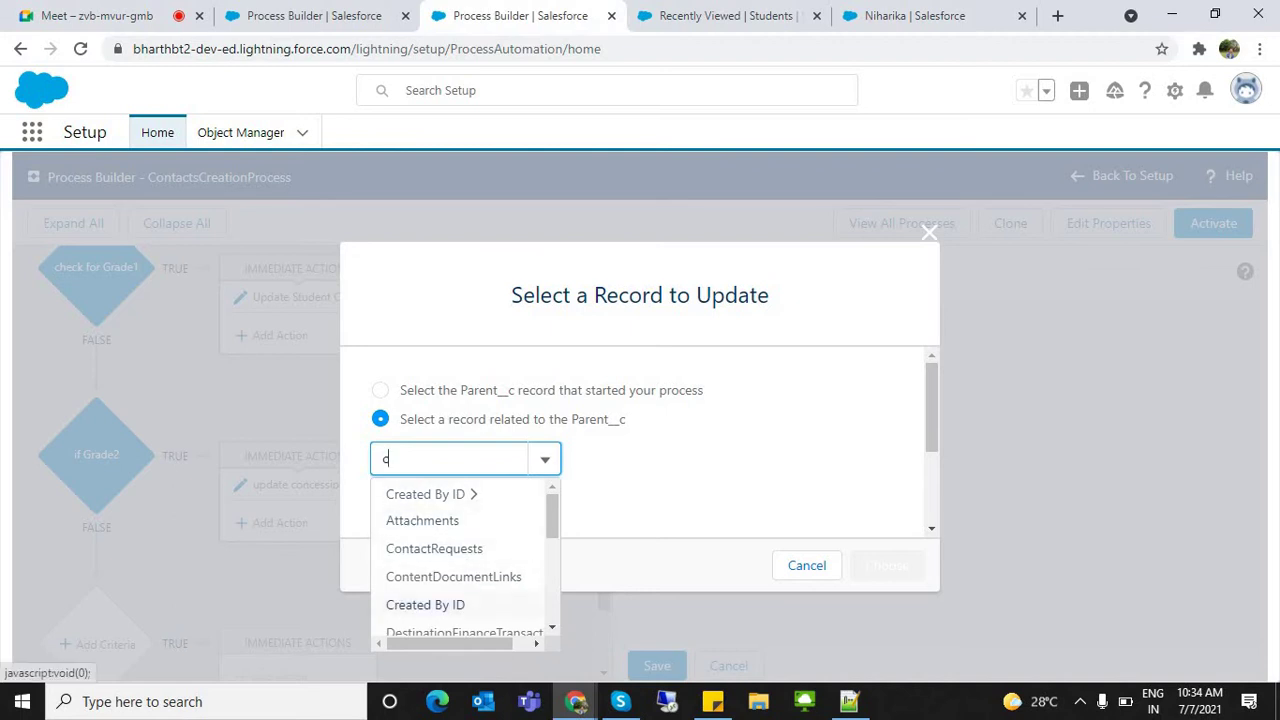
mouse_move(552, 516)
left_mouse_down()
mouse_move(552, 572)
mouse_move(552, 533)
left_mouse_up()
left_click(425, 541)
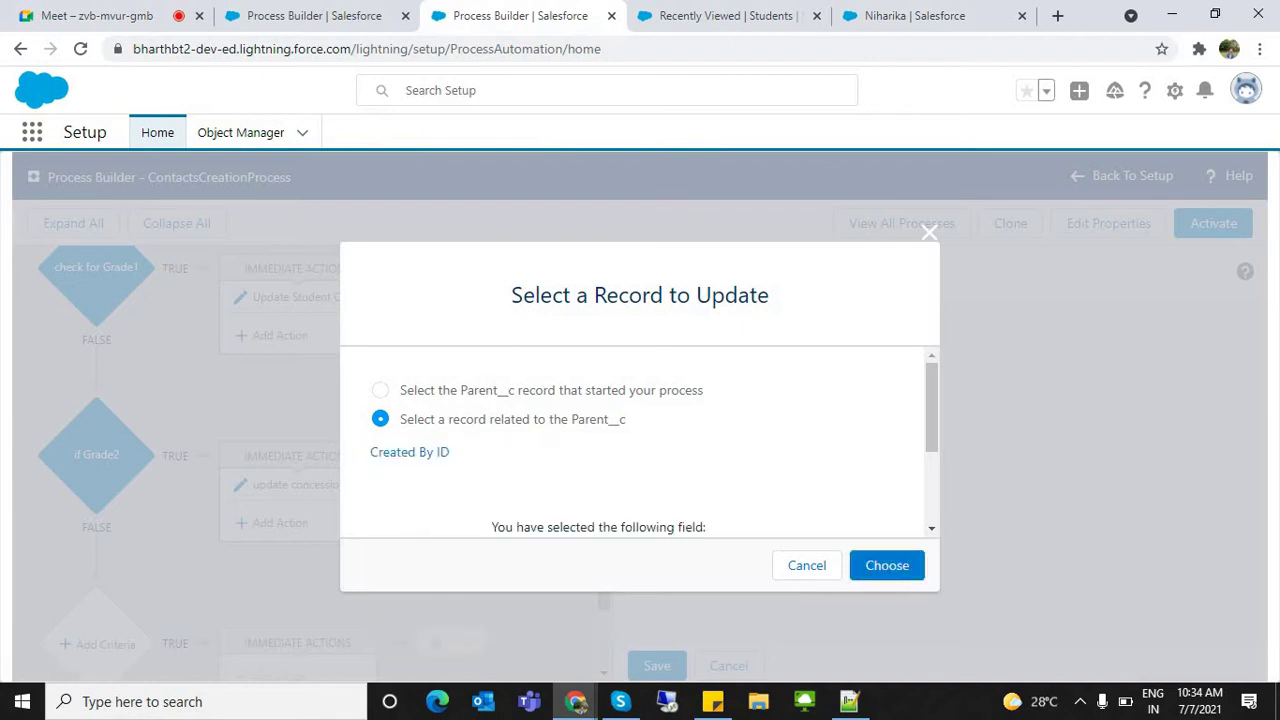
left_click(807, 565)
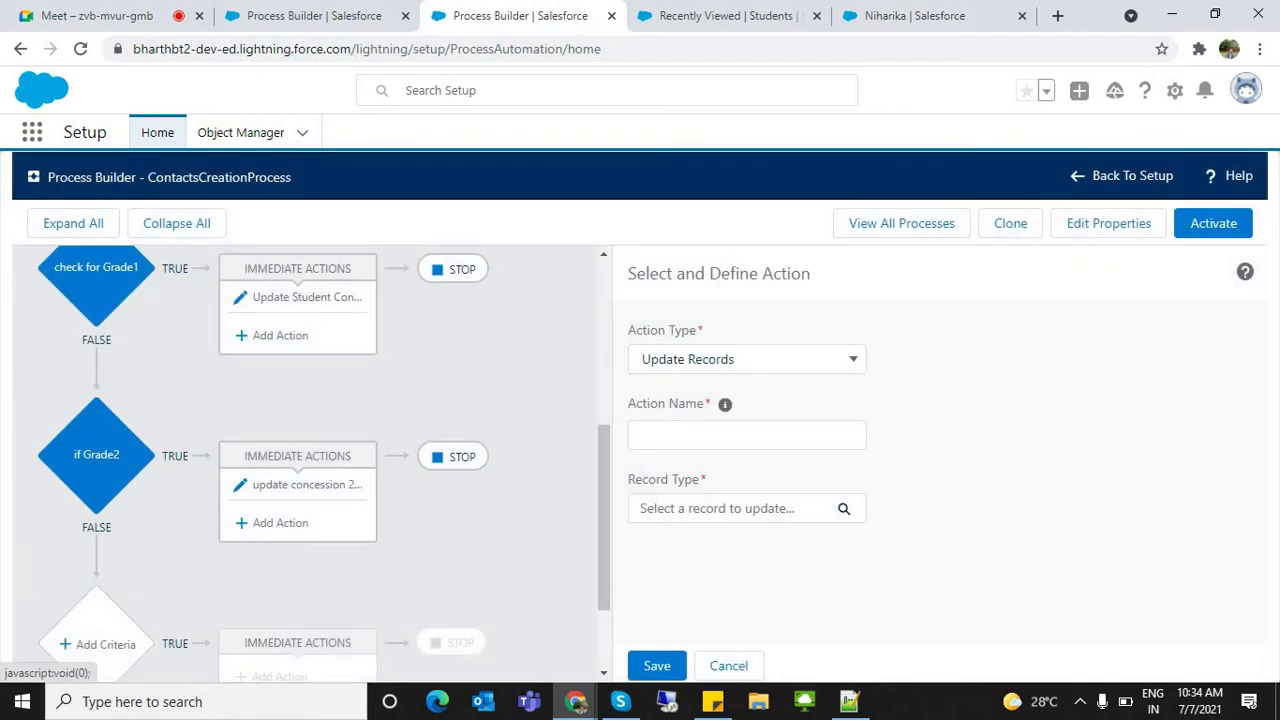
left_click(728, 665)
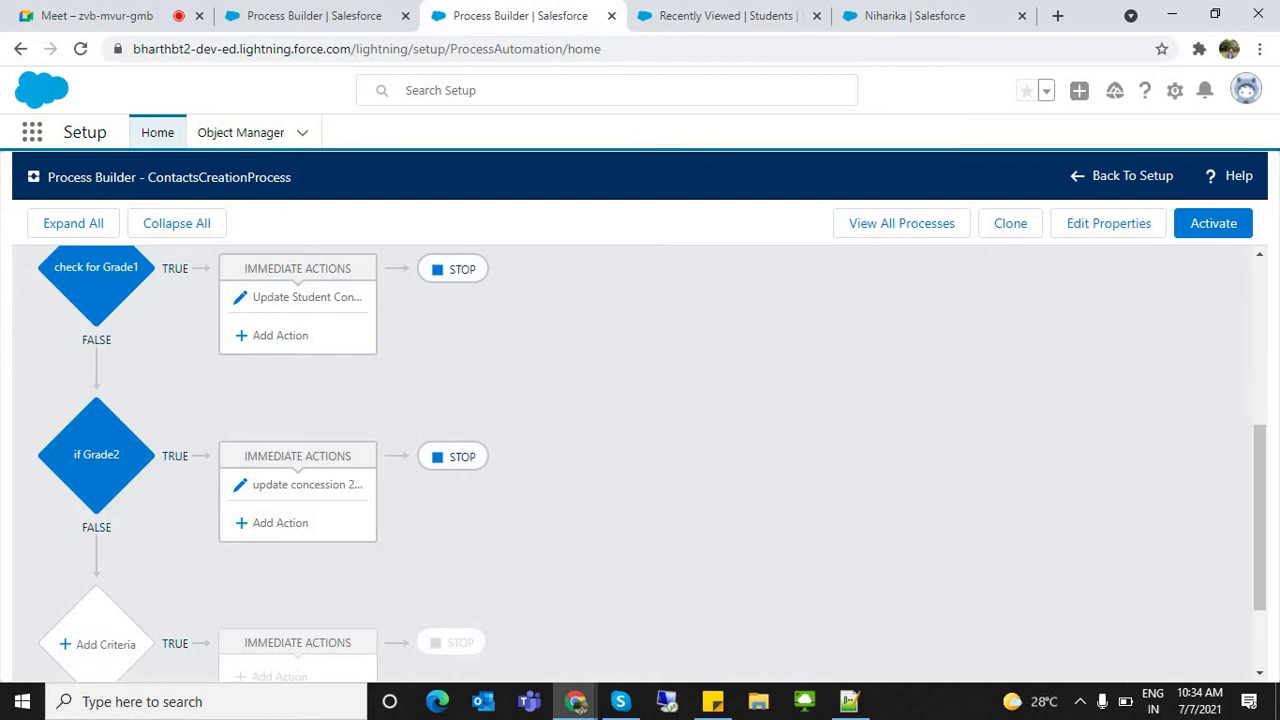
Close the ContactsCreationProcess, Students list and student record pages, leaving the cowin org's Process Builder page open
left_click(340, 16)
left_click(480, 16)
left_click(611, 15)
left_click(611, 15)
key("ctrl+shift+Tab")
key("ctrl+Tab")
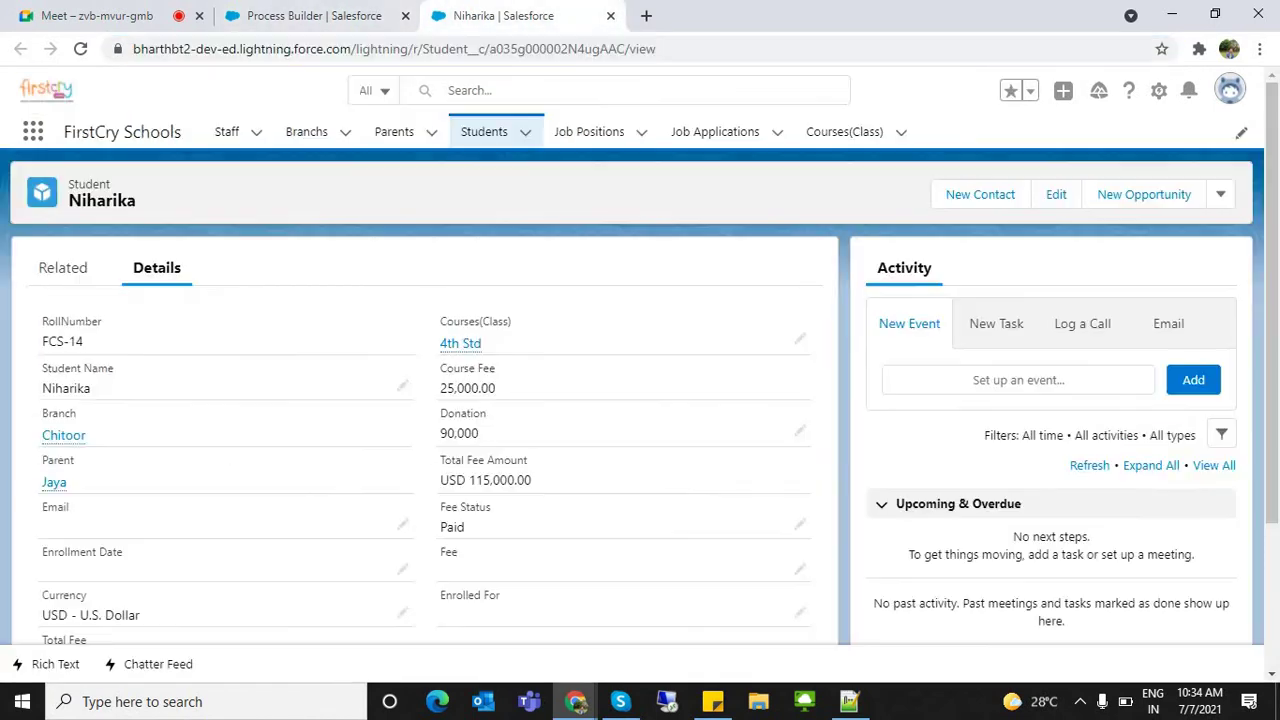
left_click(611, 15)
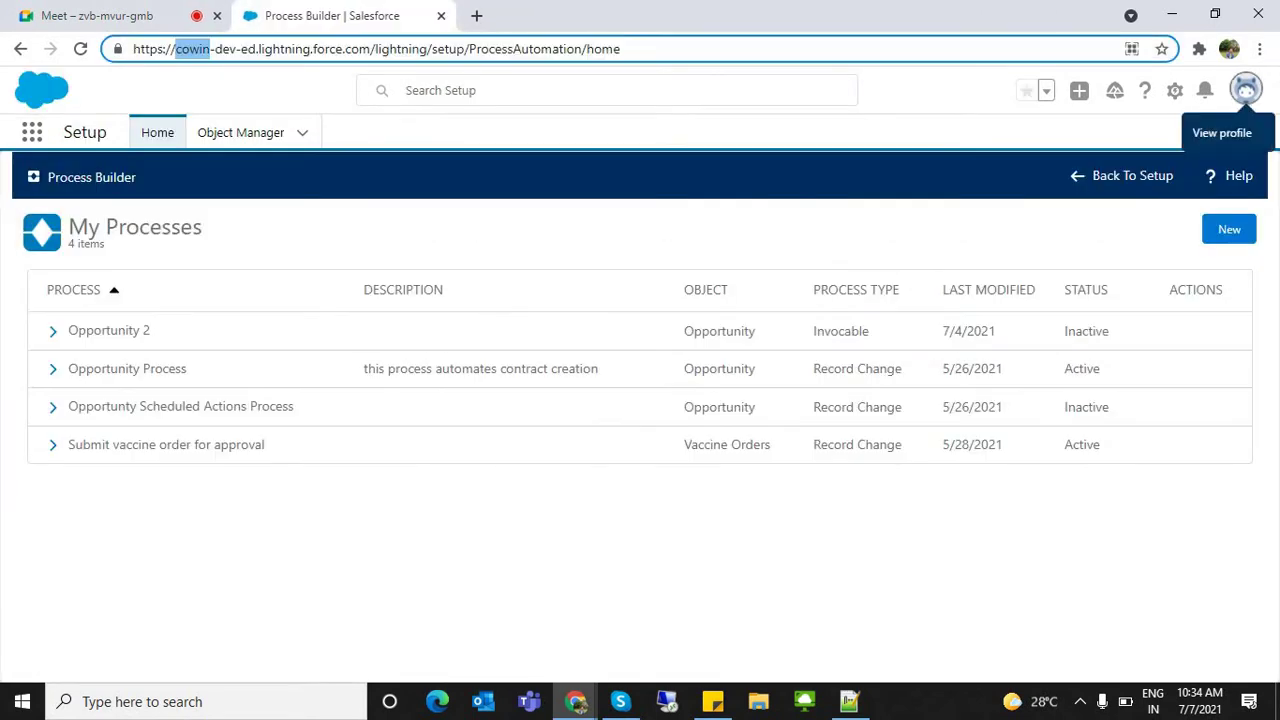
Open the cowin org's Setup home on a separate page
left_click(1175, 92)
left_click(1096, 137)
key("ctrl+shift+Tab")
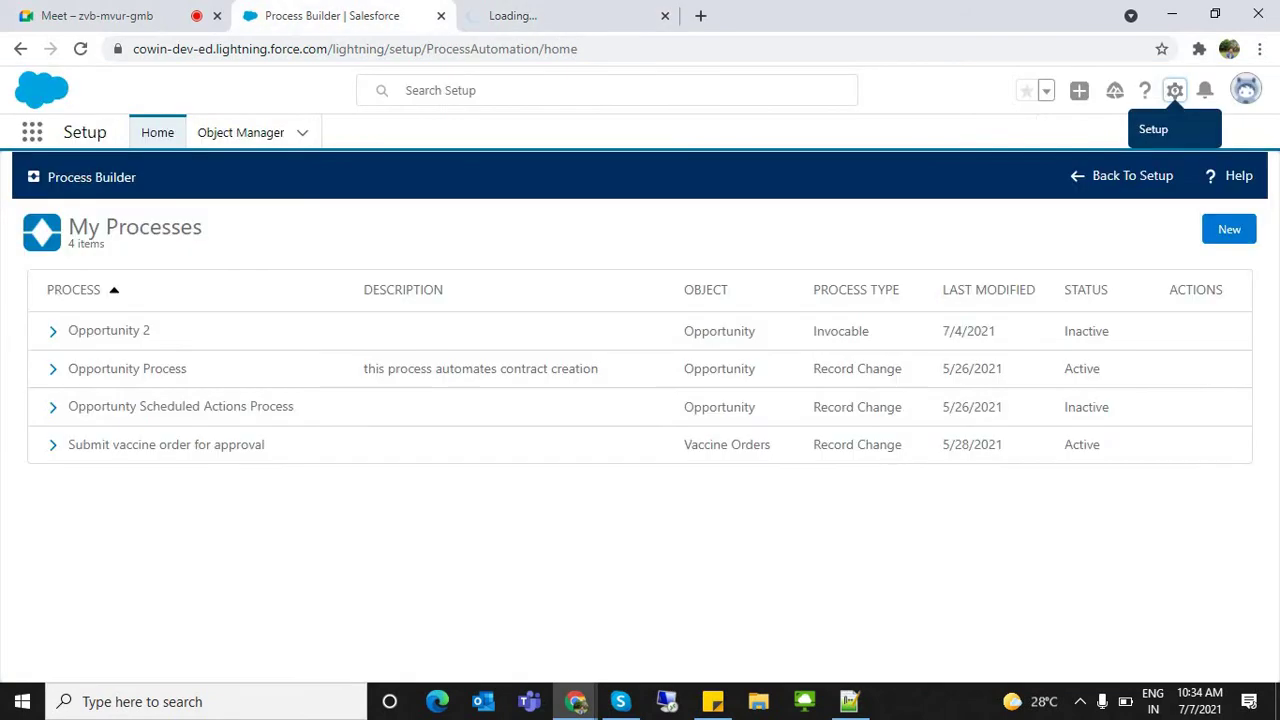
key("ctrl+Tab")
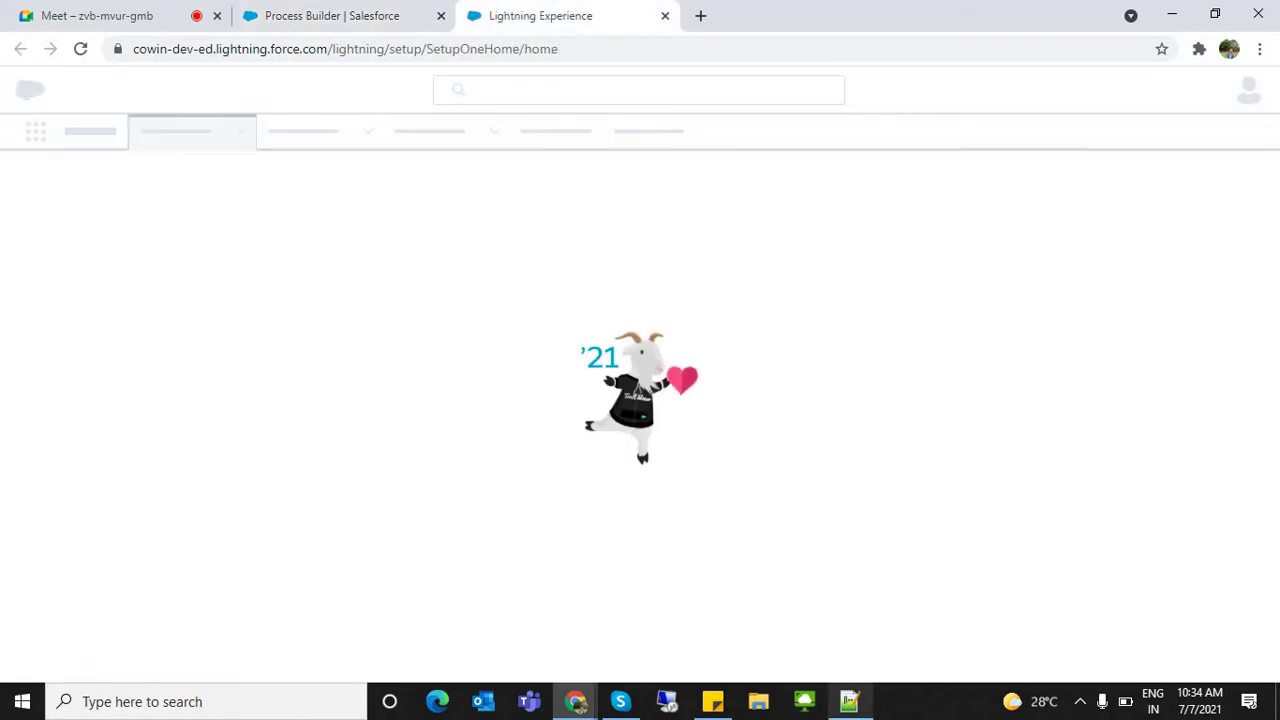
Switch to Notepad++ and create a new note with the heading "records", a dashed underline and the line "Tabs ==>"
key("alt+Tab")
key("ctrl+n")
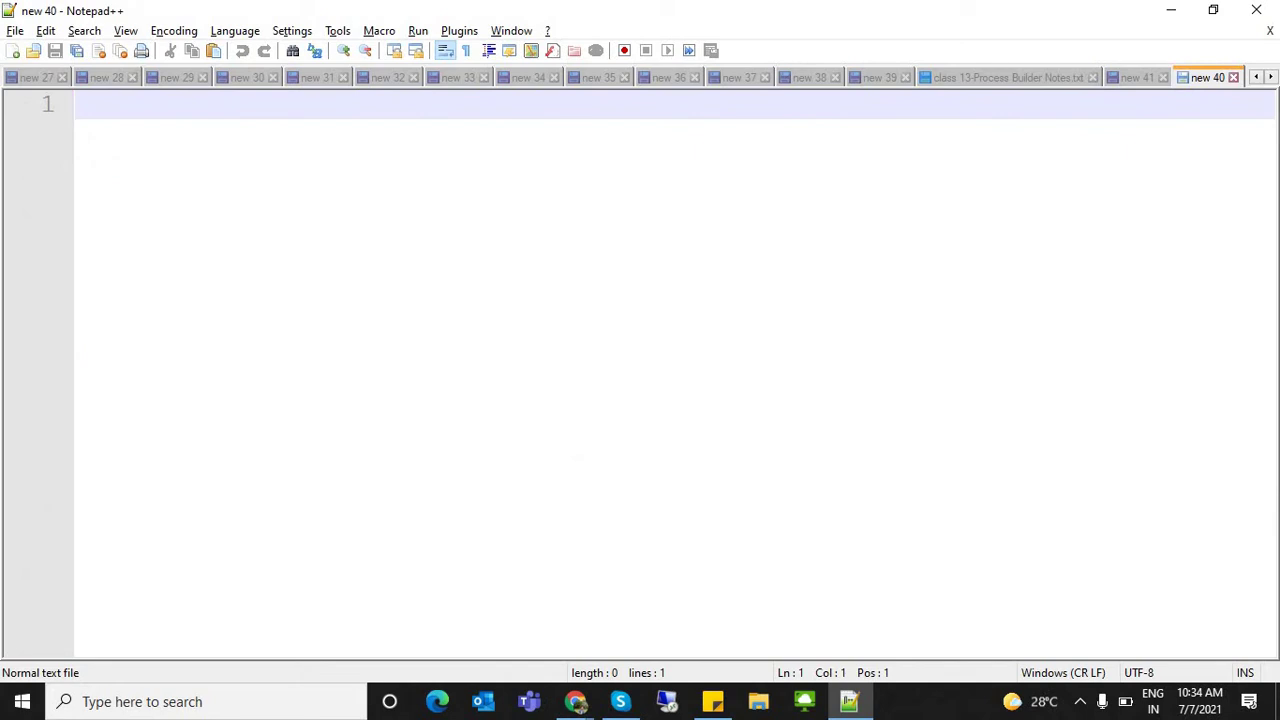
type("recor")
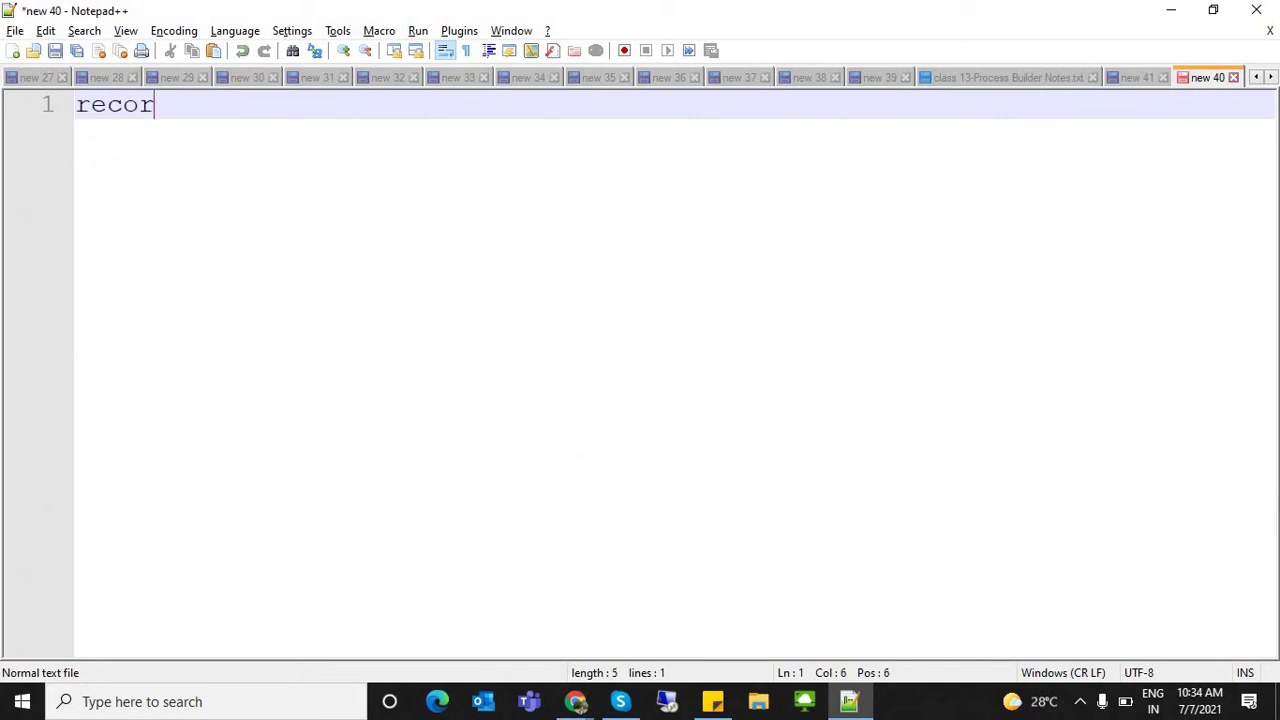
type("ds")
key("Return")
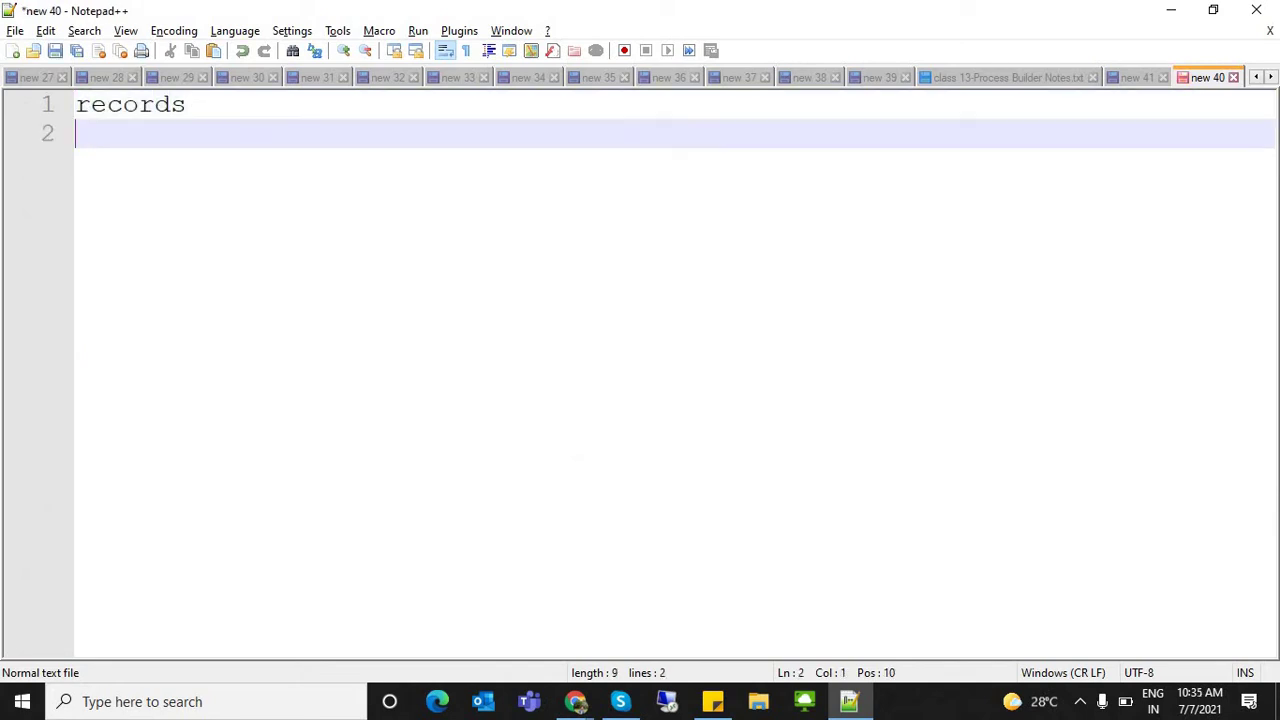
type("----------")
key("Return")
key("Return")
type("Tabs ==>")
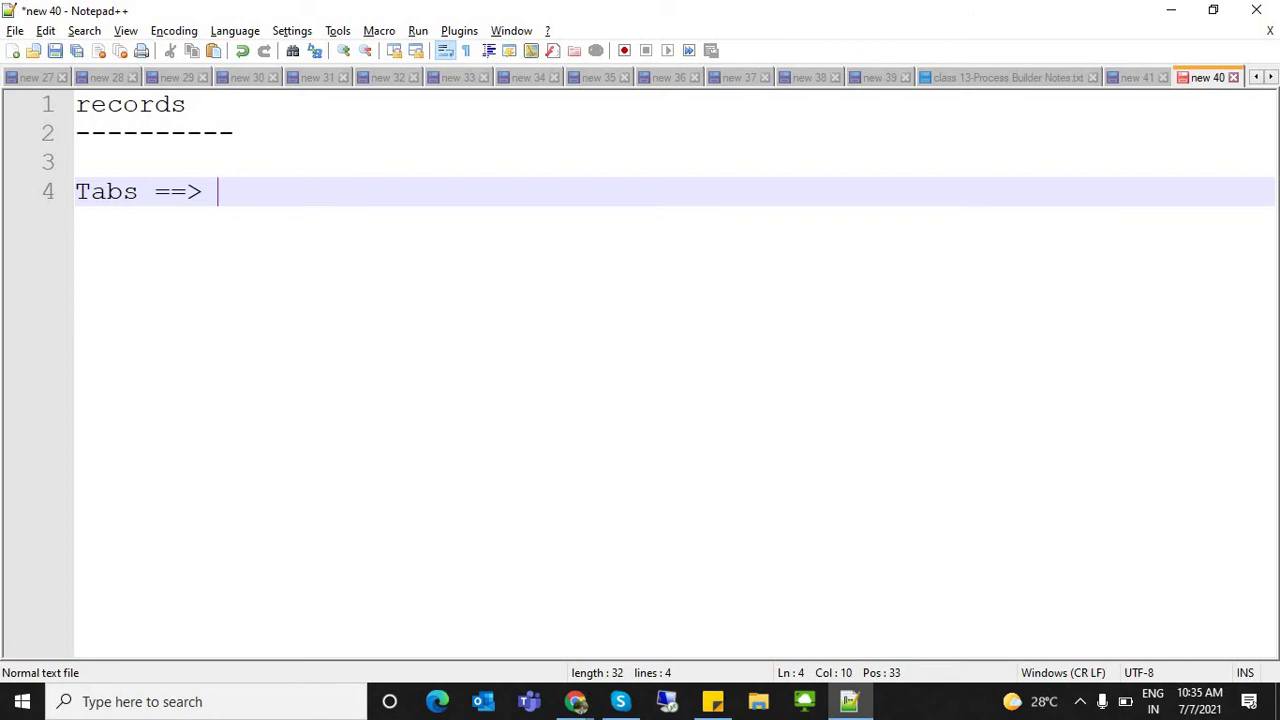
Switch back to the browser and open the CoWinVaccinator app from the cowin org's Setup by searching for "cow"
key("alt+Tab")
left_click(332, 16)
left_click(540, 16)
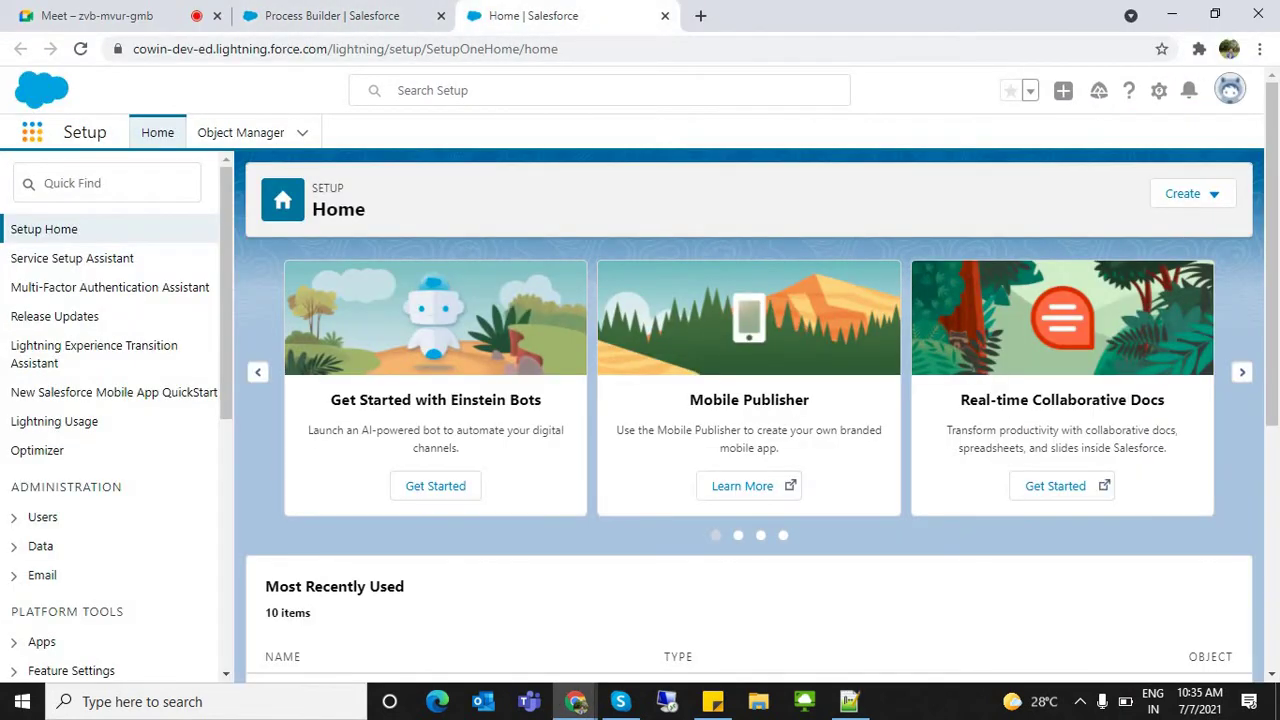
left_click(32, 132)
type("cow")
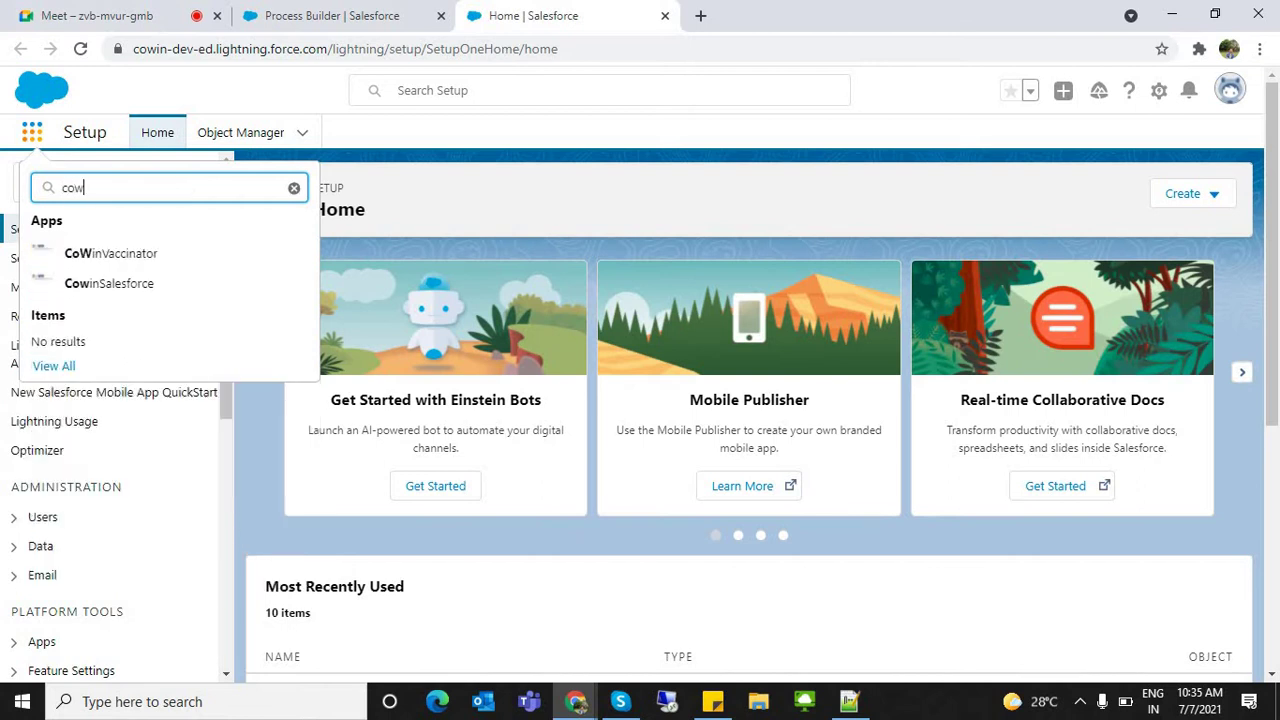
left_click(111, 254)
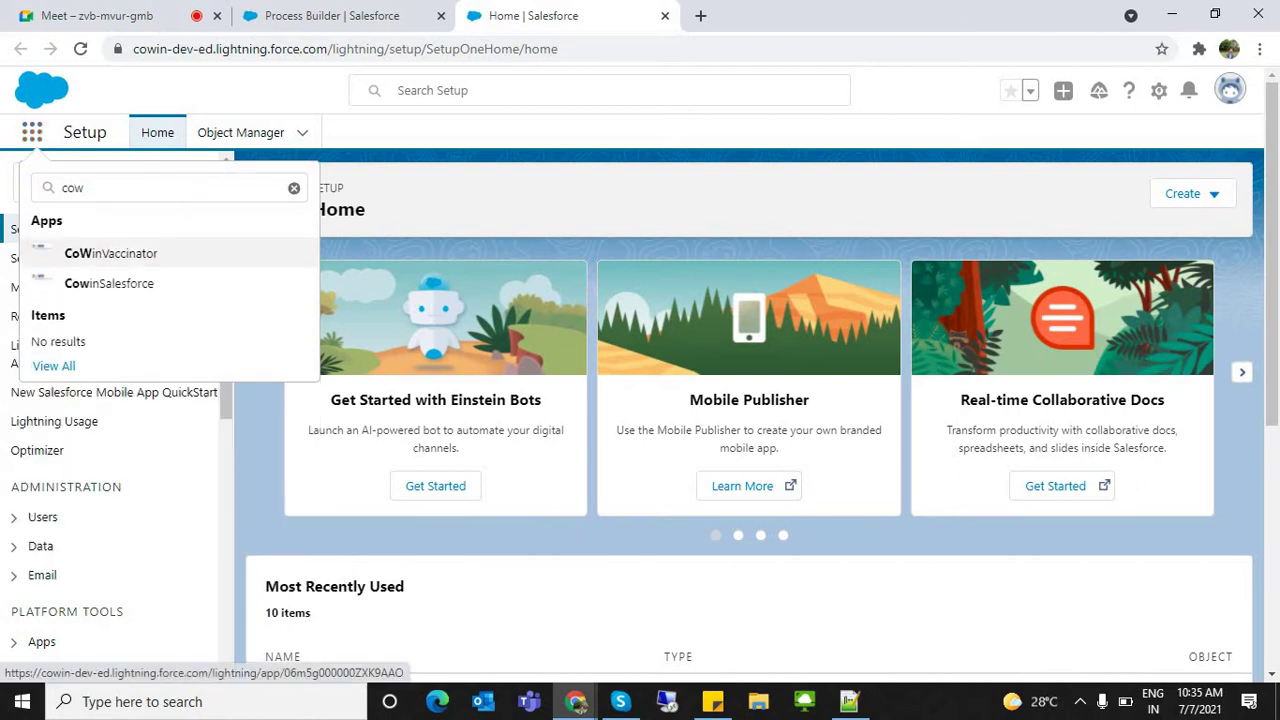
key("Return")
Switch to Notepad++ and add "Citzen" after "Tabs ==>" in the note
key("alt+Tab")
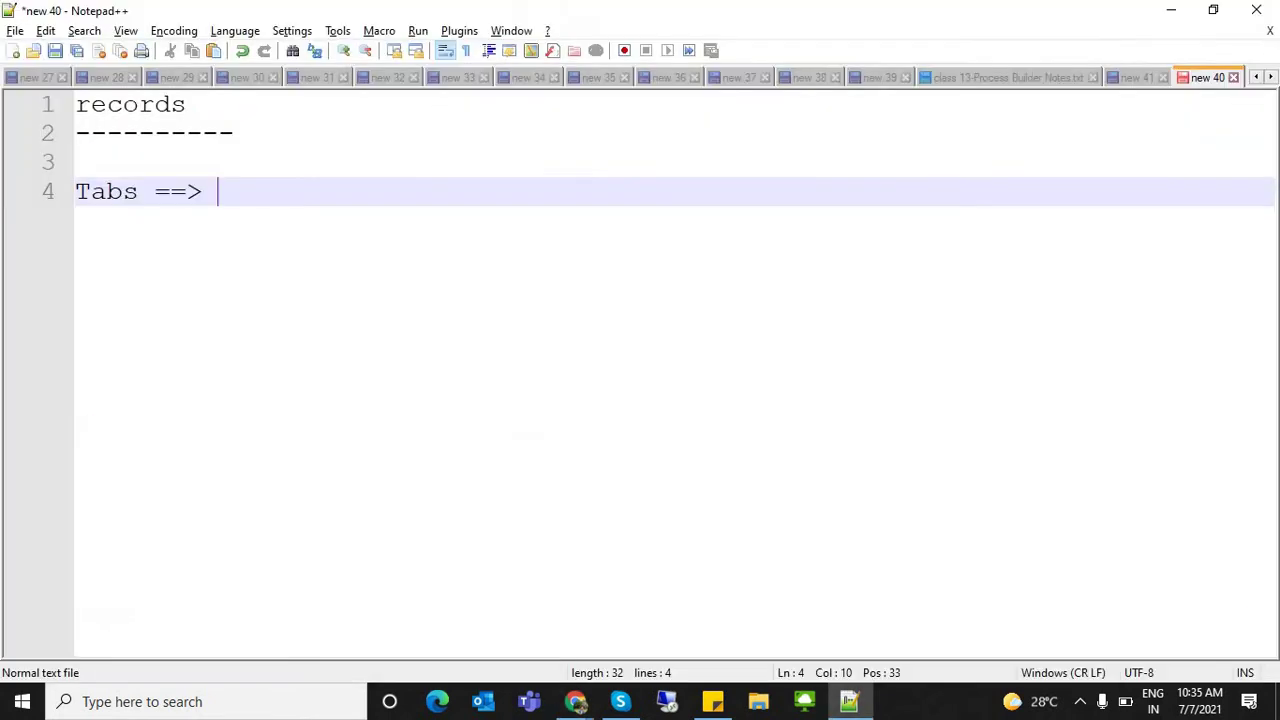
type("Citzen")
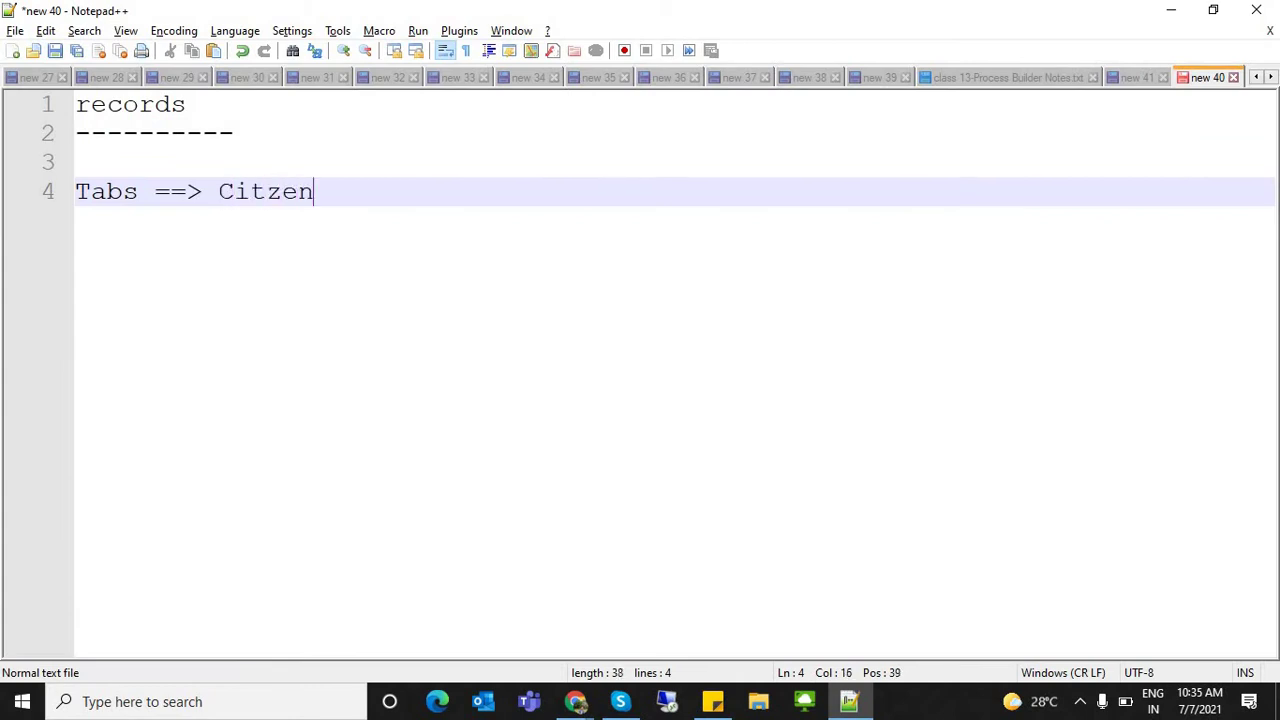
Return to the CoWinVaccinator app in the browser and open the Citizens page
key("alt+Tab")
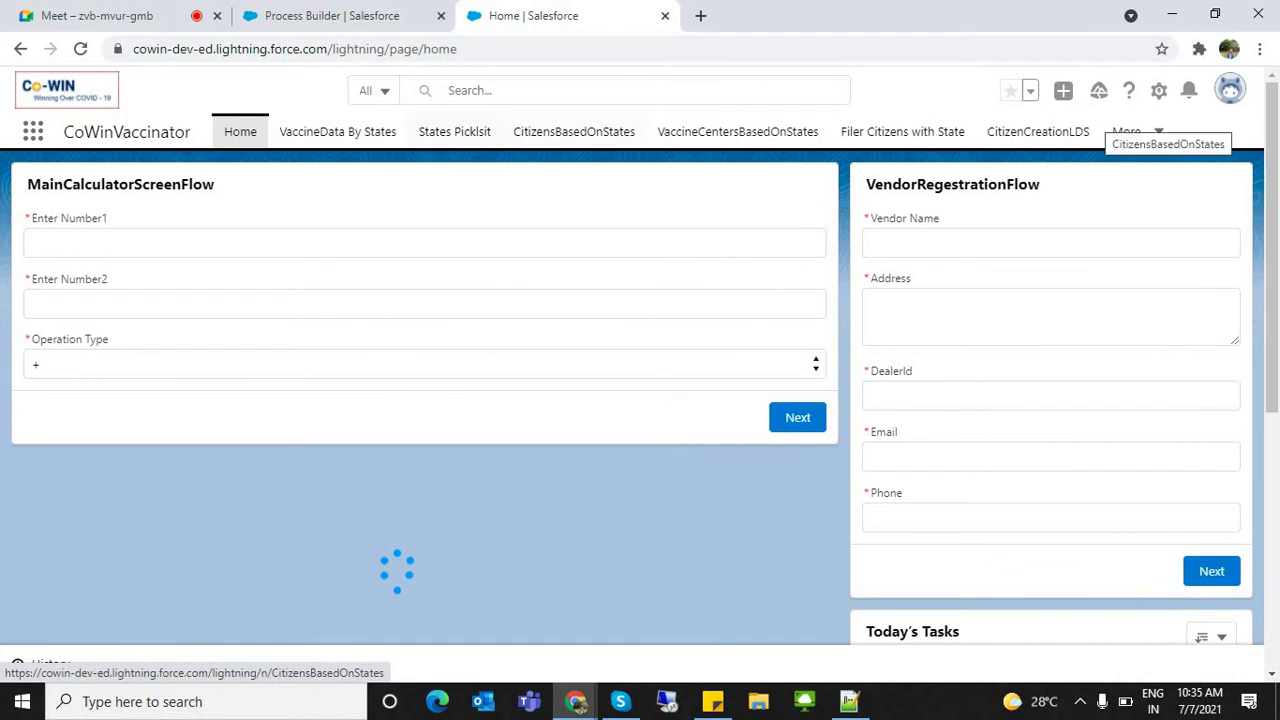
left_click(1130, 132)
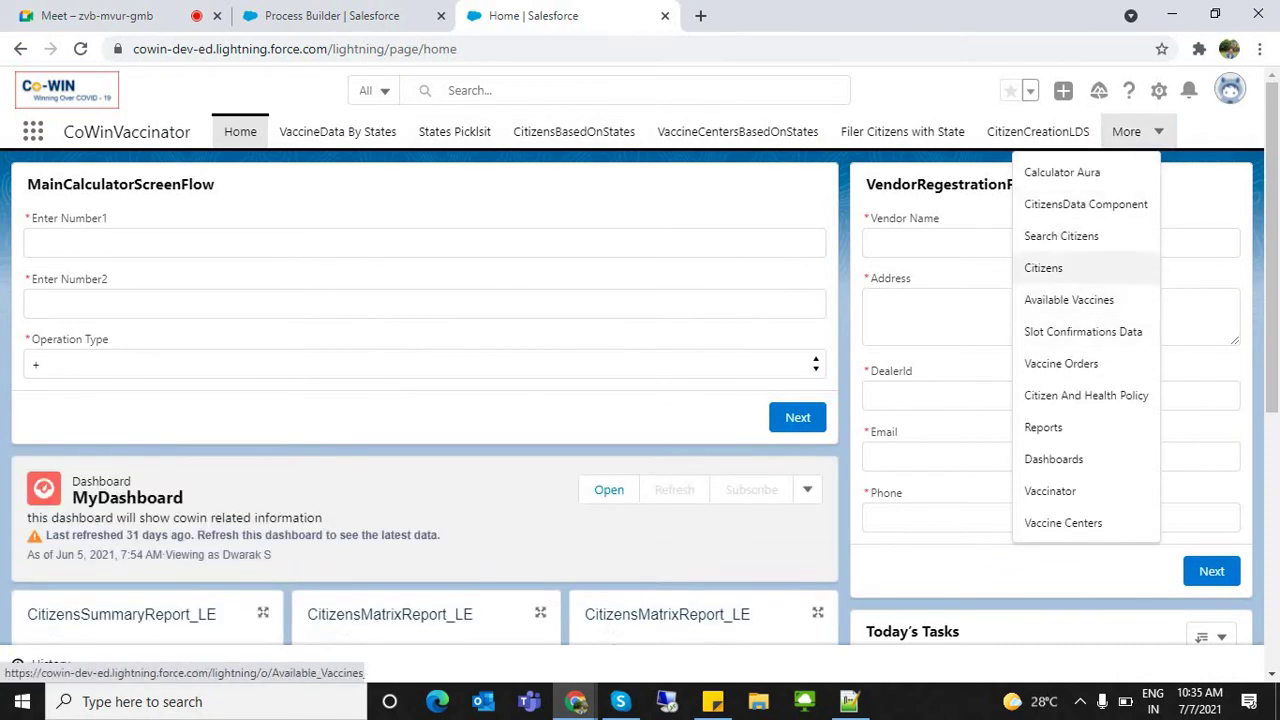
left_click(1043, 268)
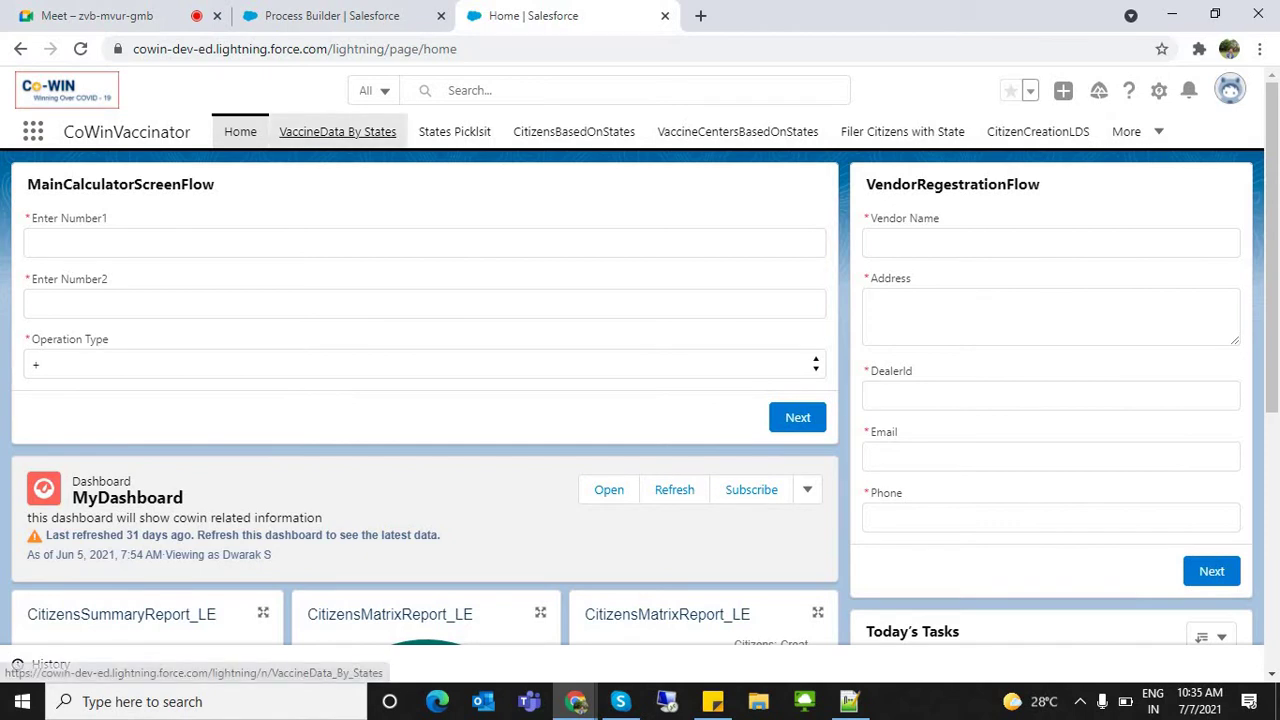
View the VaccineData By States, CitizensBasedOnStates, VaccineCentersBasedOnStates, Filer Citizens with State and CitizenCreationLDS pages of the CoWinVaccinator app
left_click(338, 131)
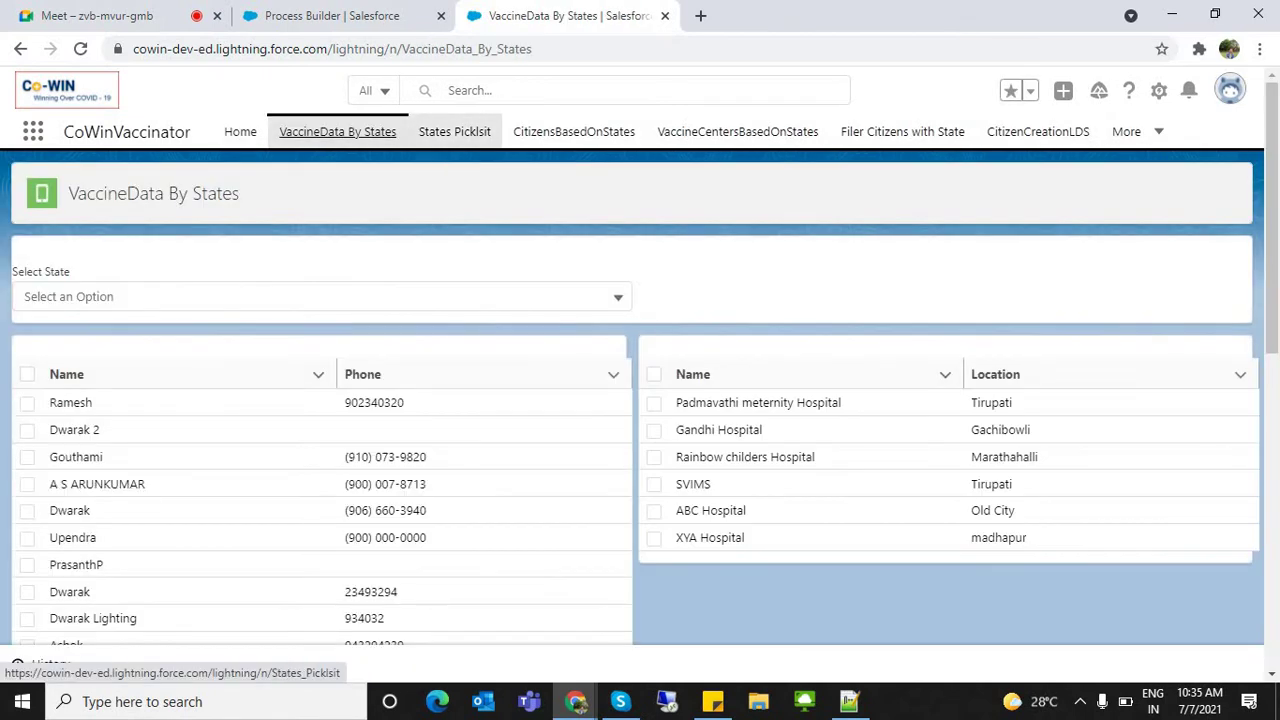
left_click(573, 131)
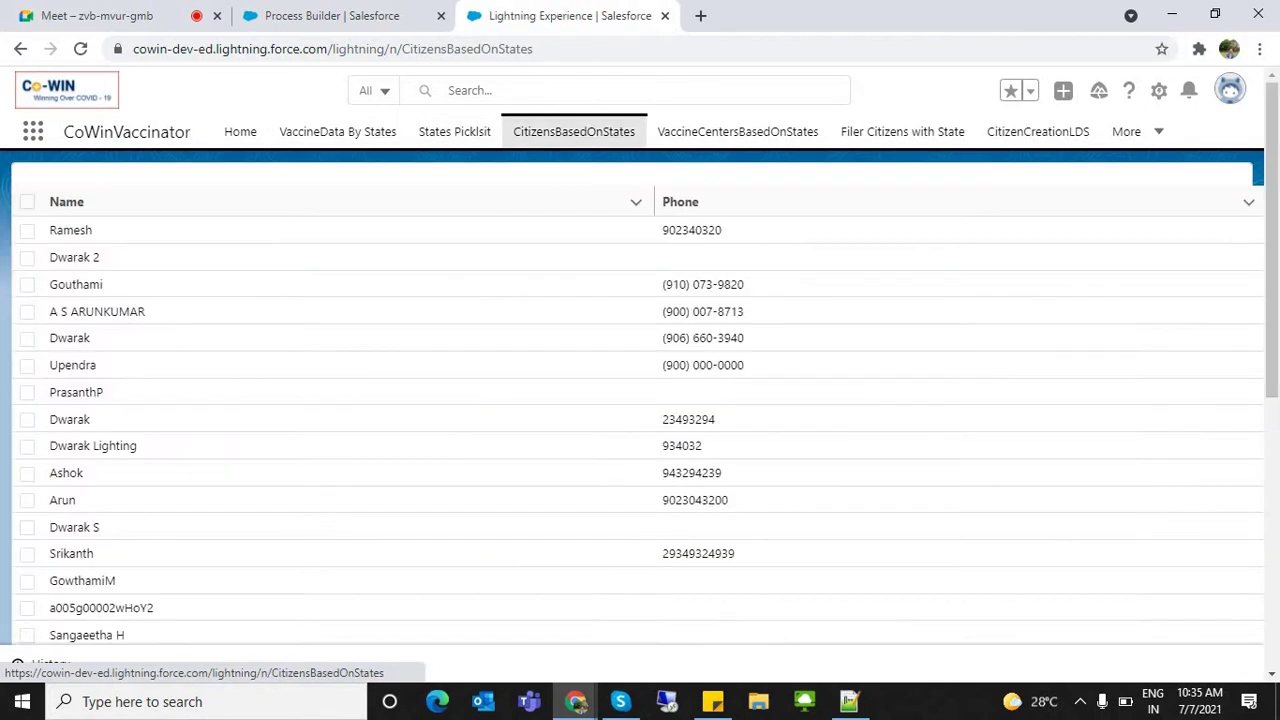
left_click(737, 131)
left_click(902, 131)
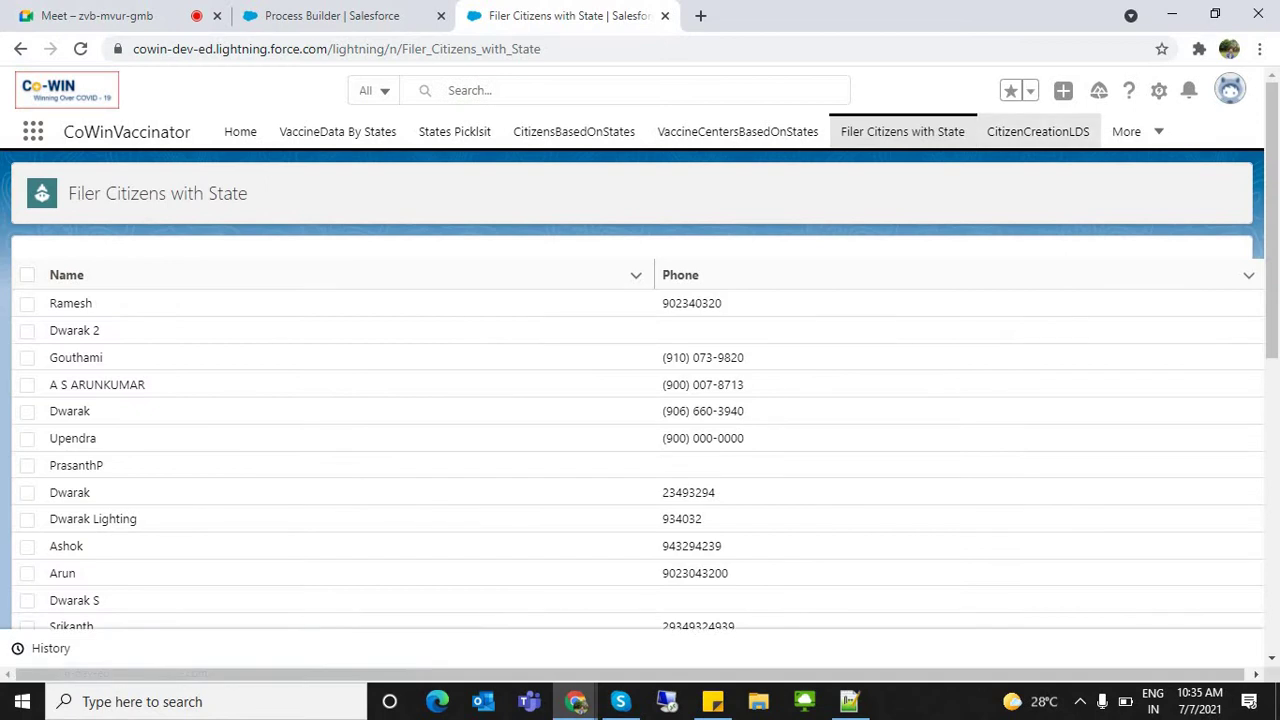
left_click(1038, 131)
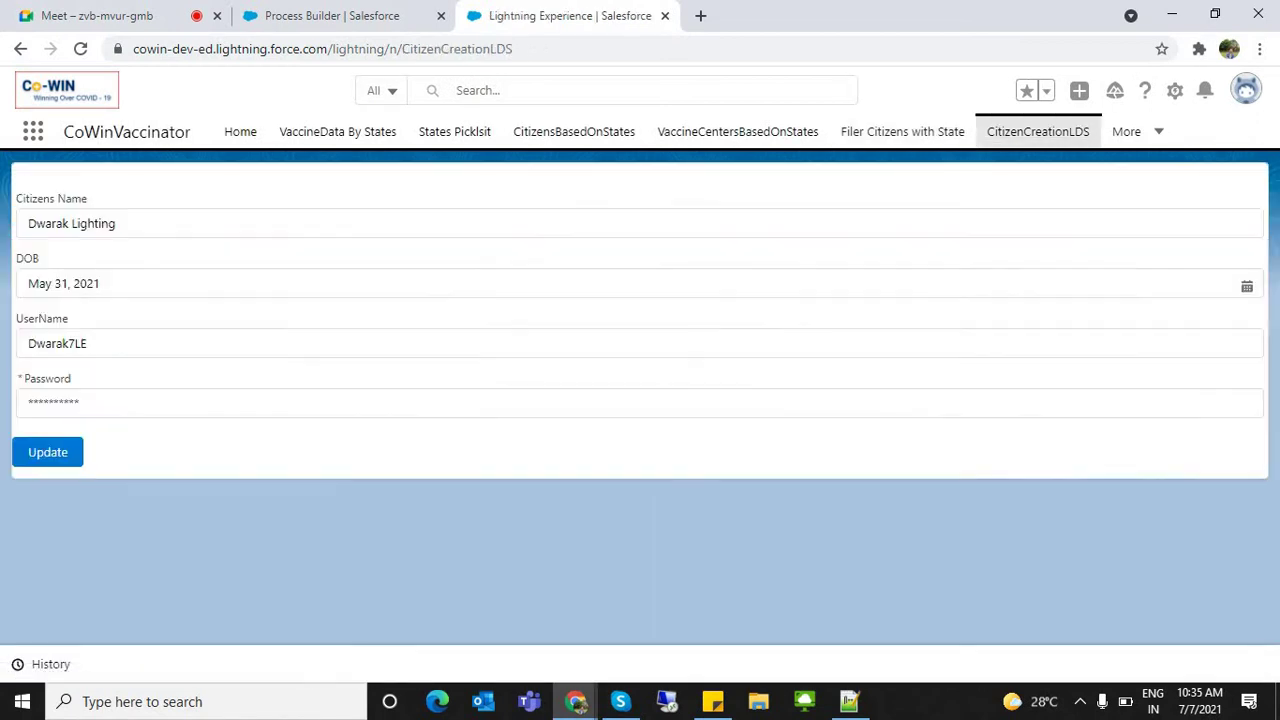
Open the CitizensData Component page, view its Create Citizen form and cancel it
left_click(1130, 131)
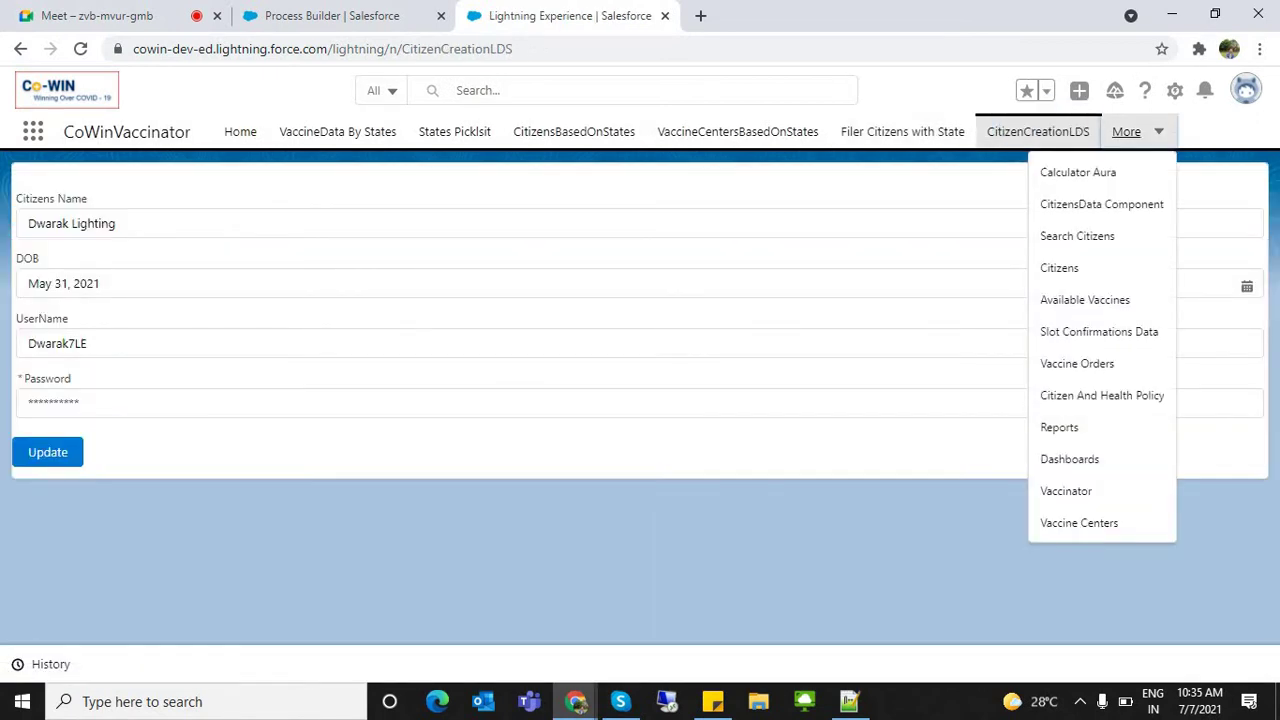
left_click(1101, 204)
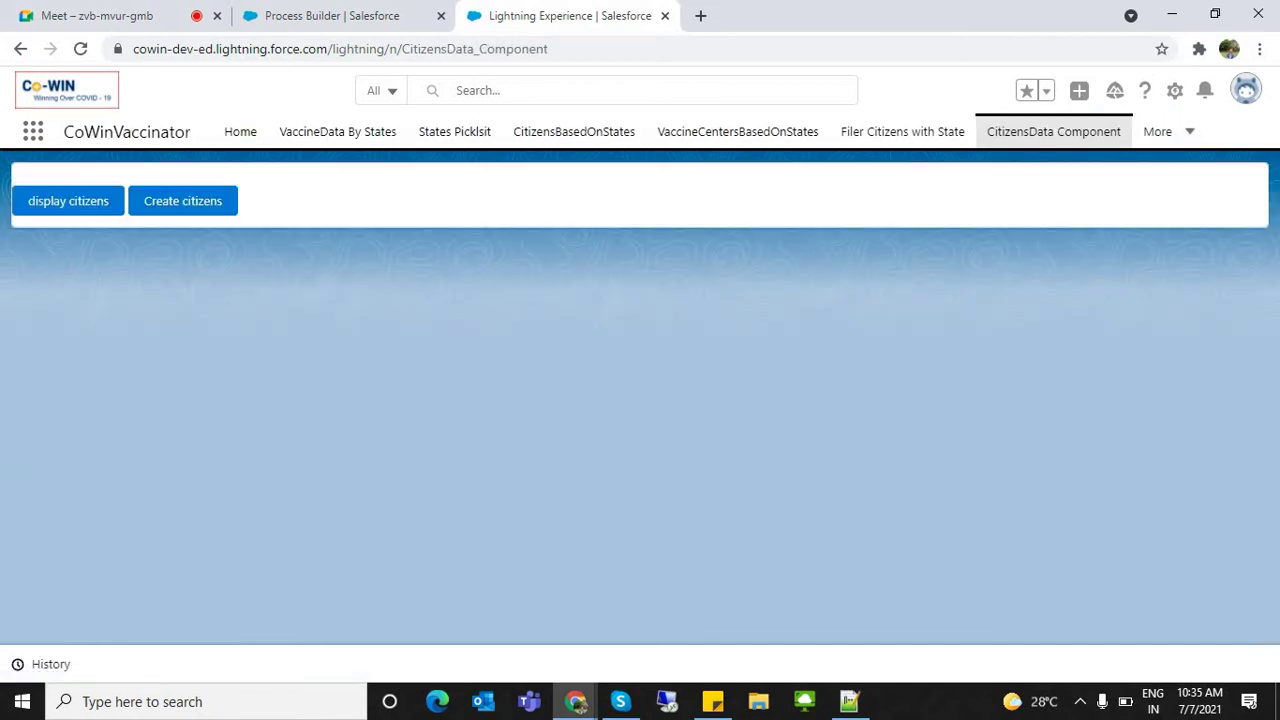
left_click(182, 201)
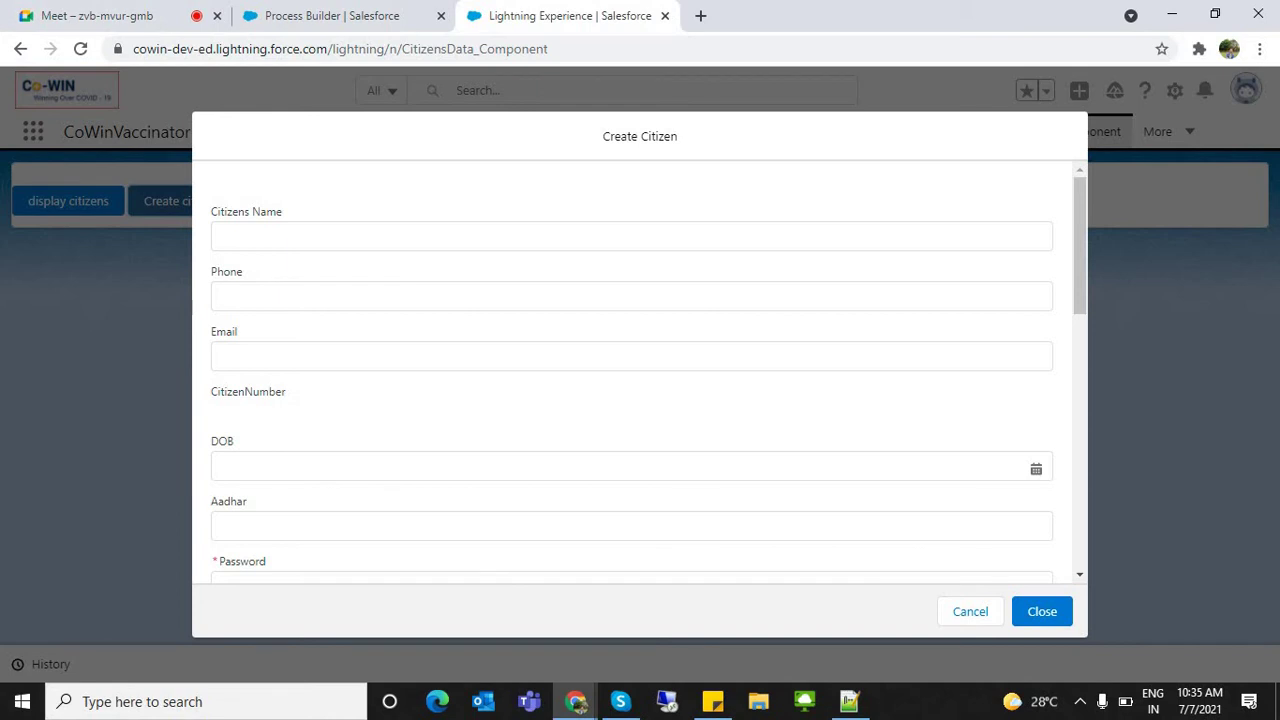
left_click(970, 611)
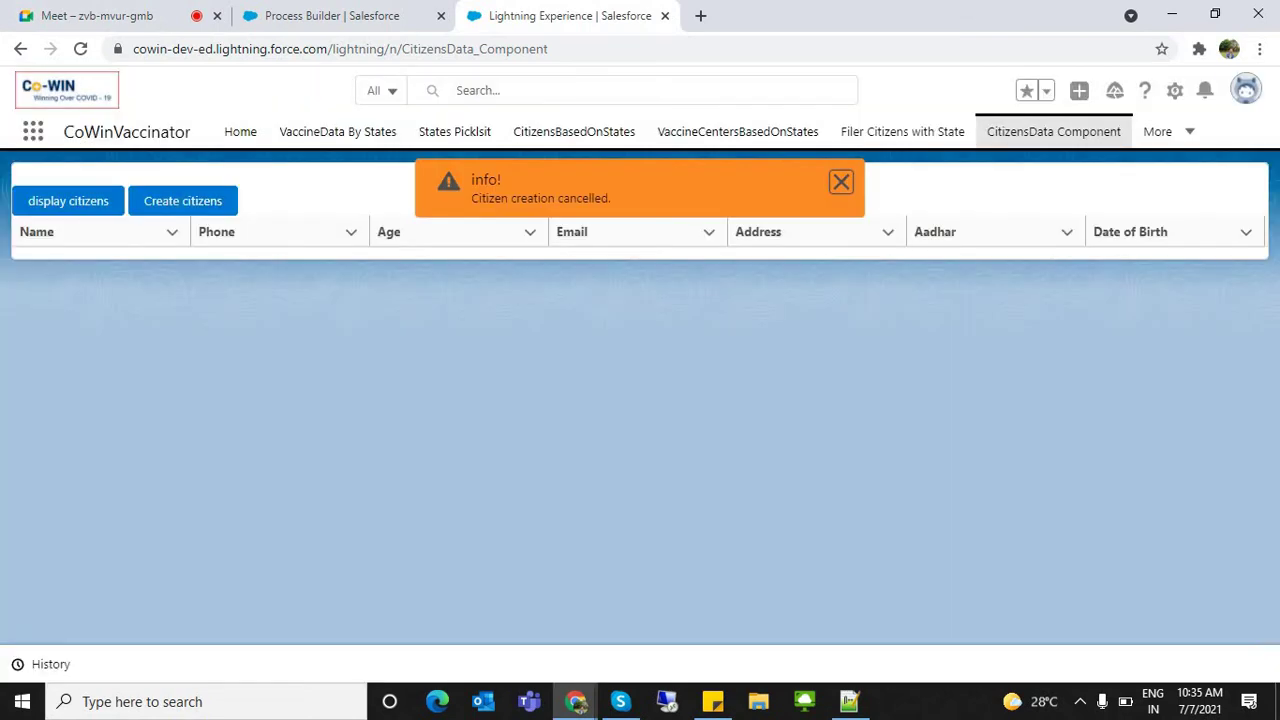
Open the Citizens list, bring up a new record form with the General Citizen record type, and close it without saving
left_click(1168, 132)
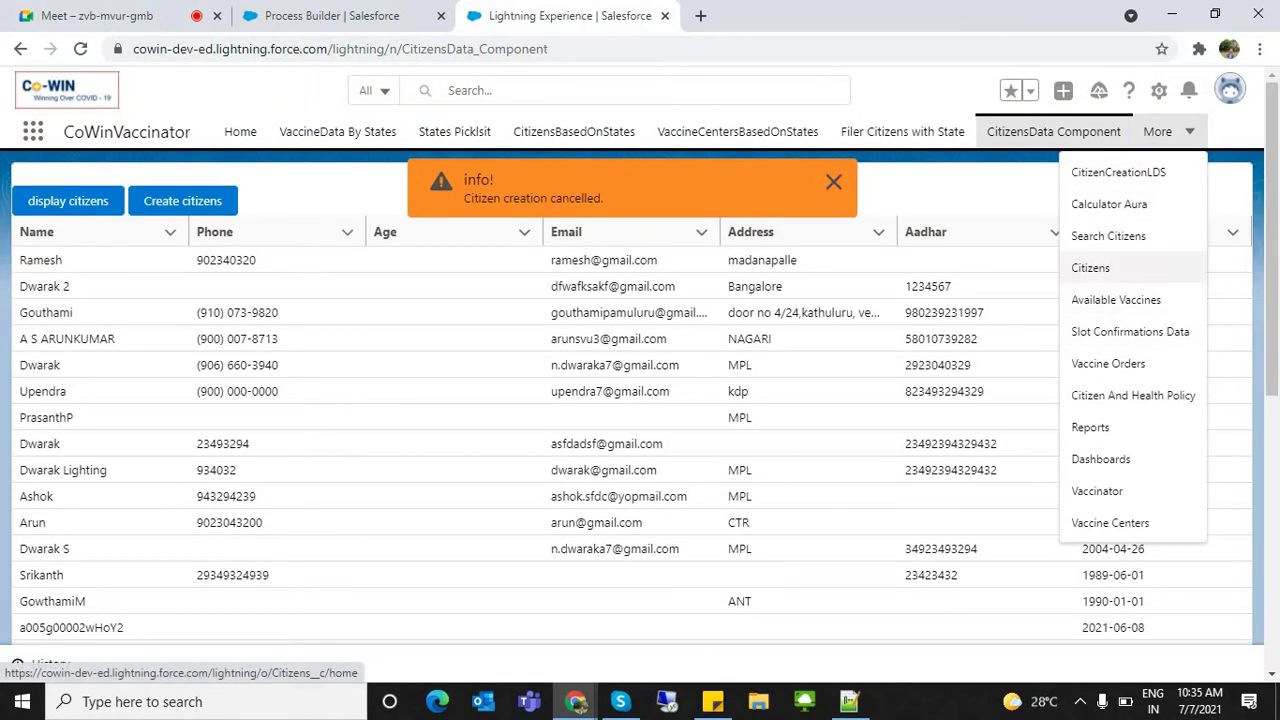
left_click(1090, 268)
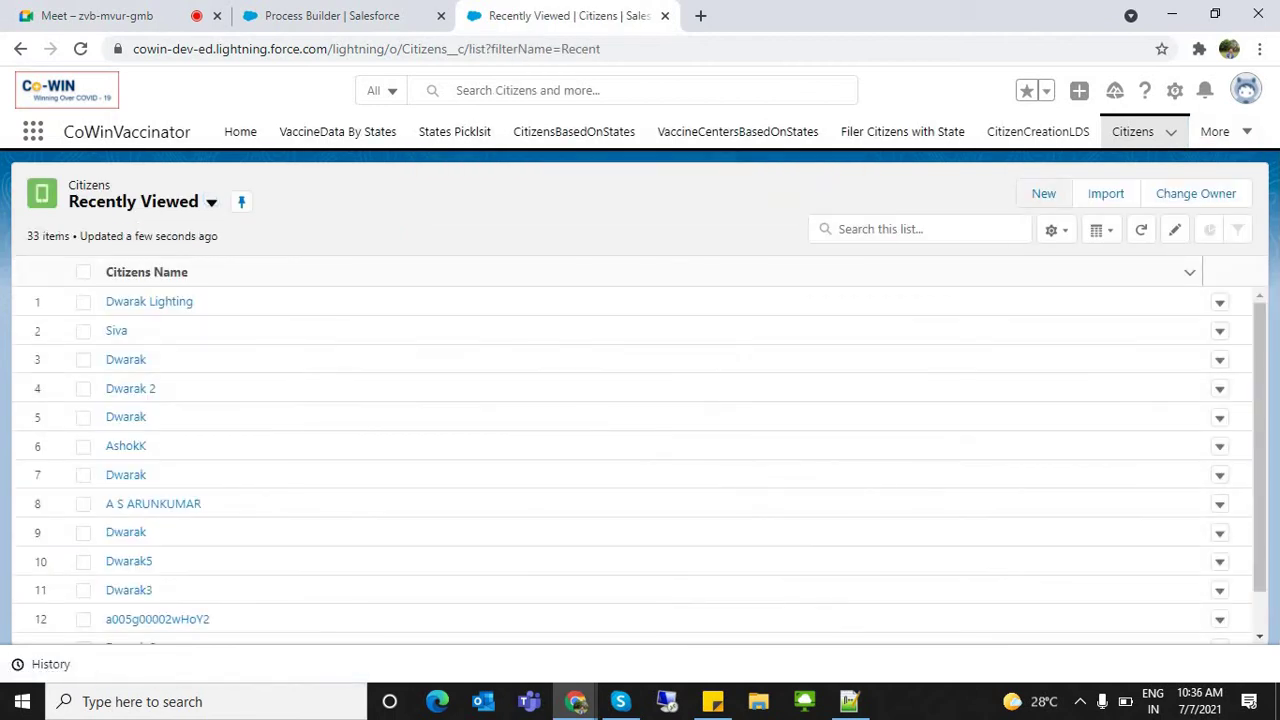
left_click(1043, 193)
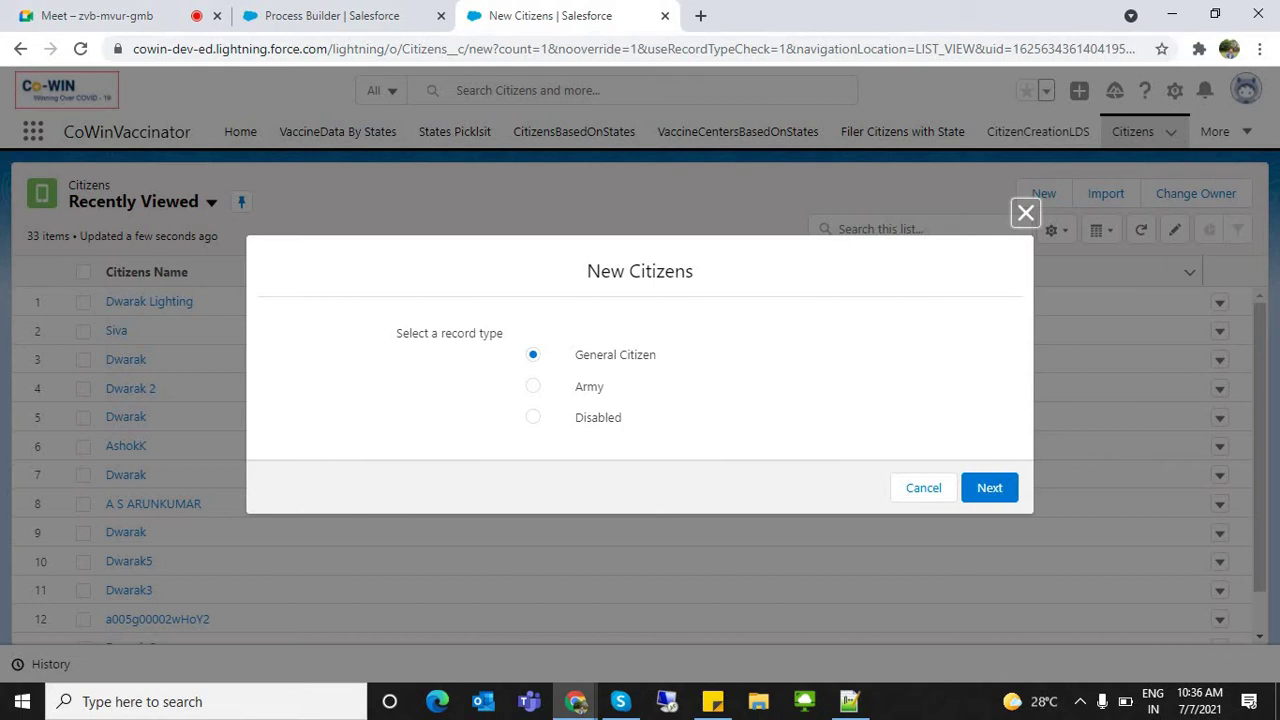
left_click(989, 487)
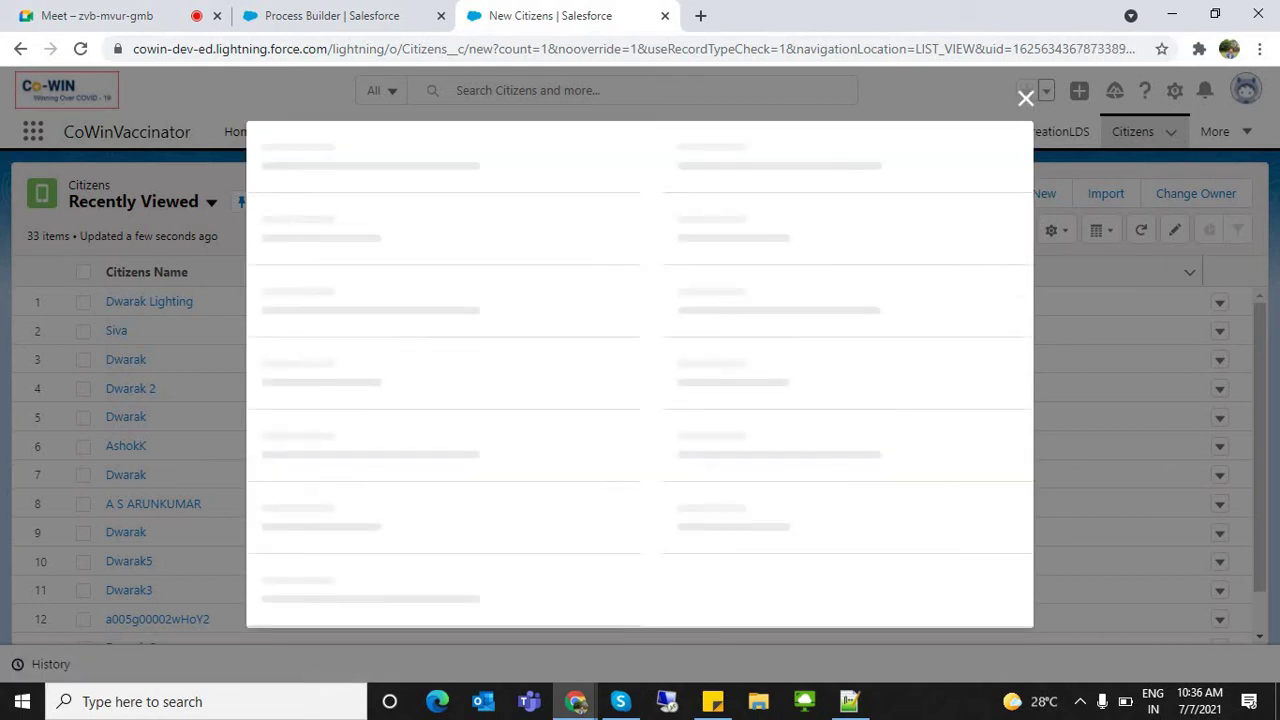
left_click(1026, 90)
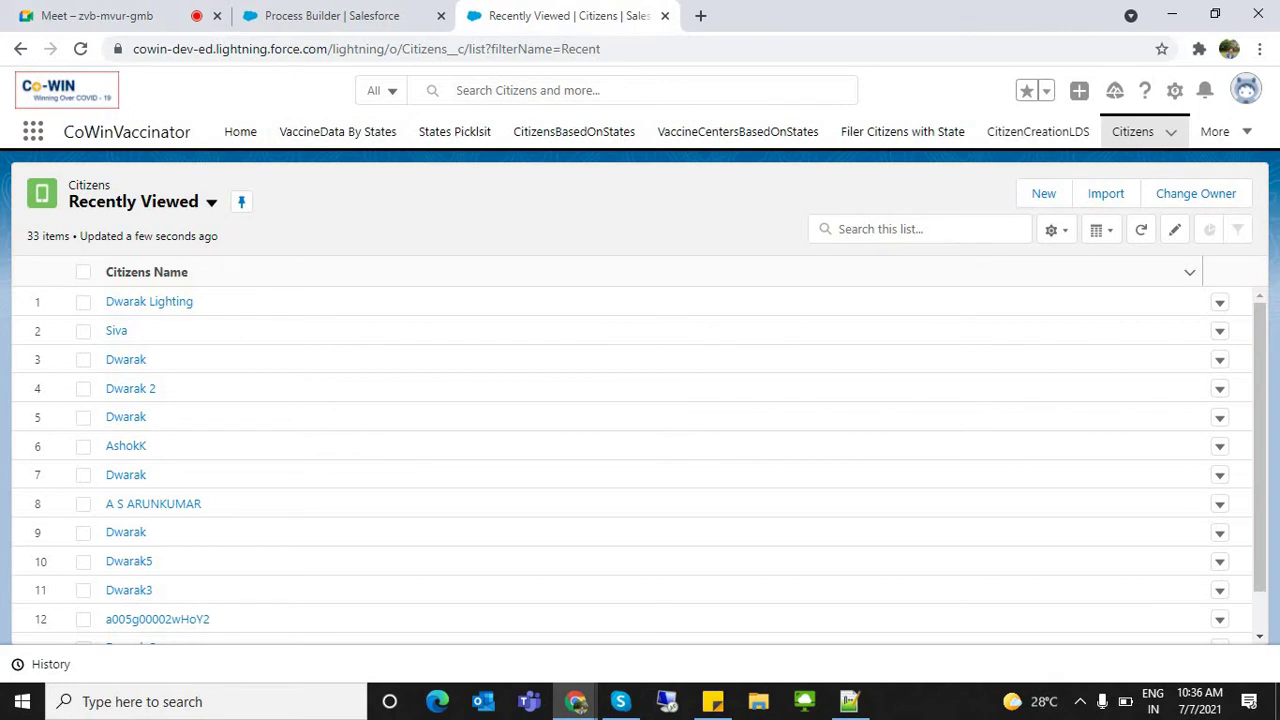
Switch to Notepad++ and add the record counts 100, 1000 and 100000 on separate lines below the "Tabs ==> Citzen" line
key("alt+Tab")
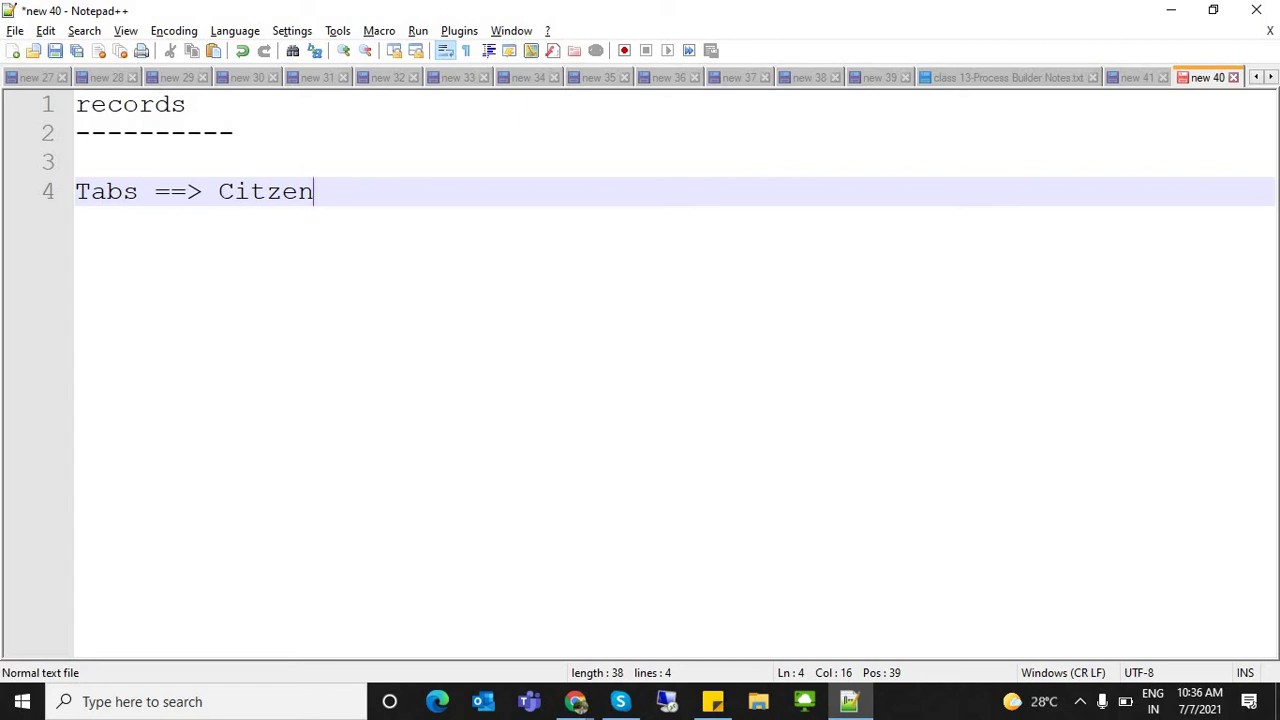
key("Return")
key("Return")
type("100")
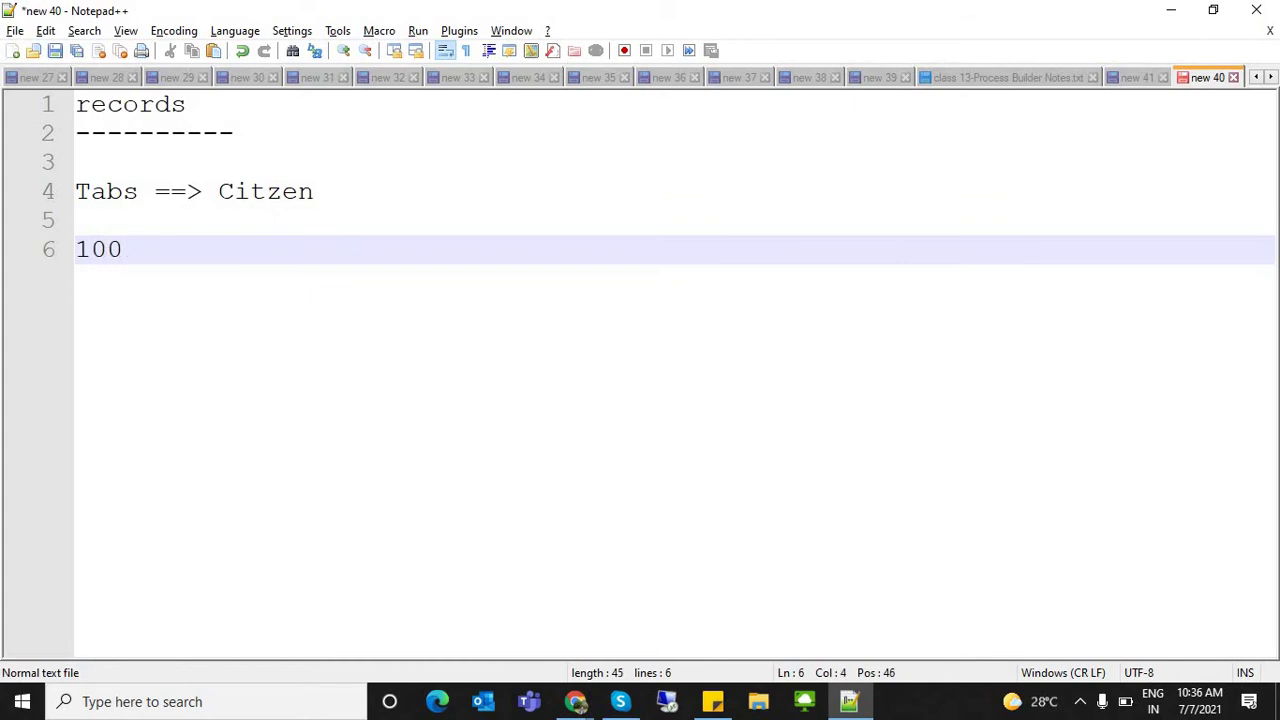
key("Return")
type("1000")
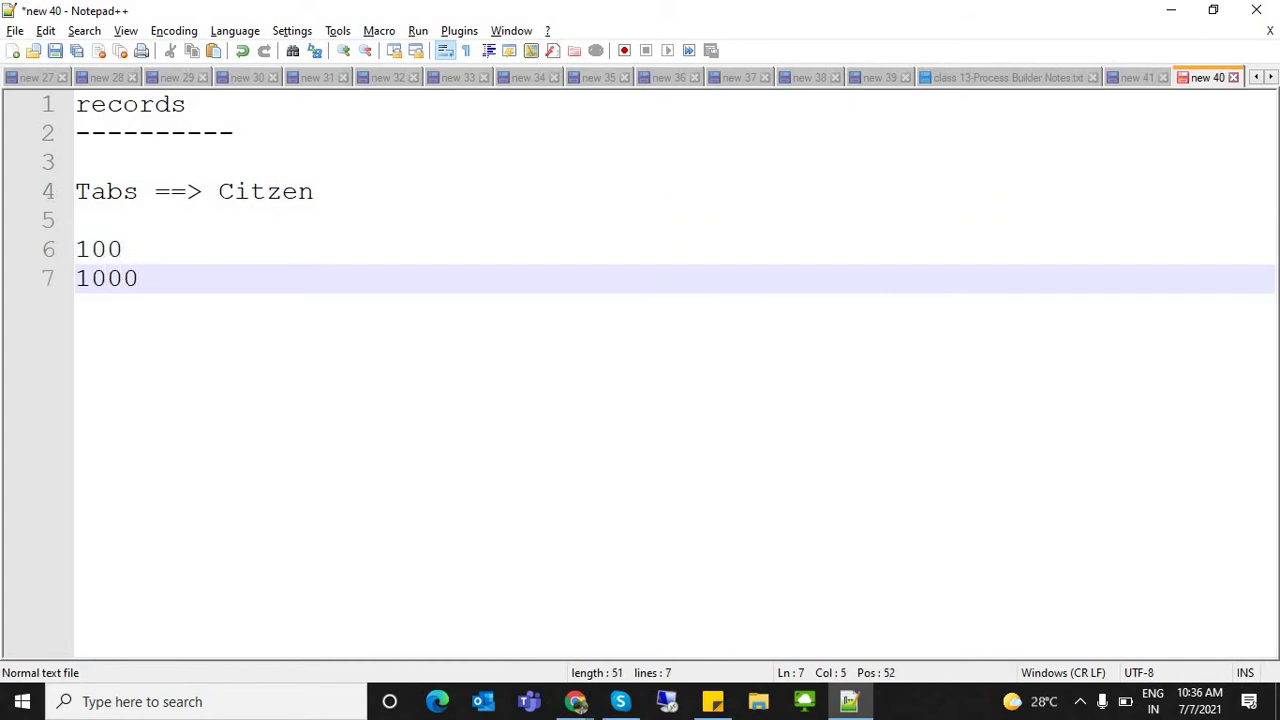
key("Return")
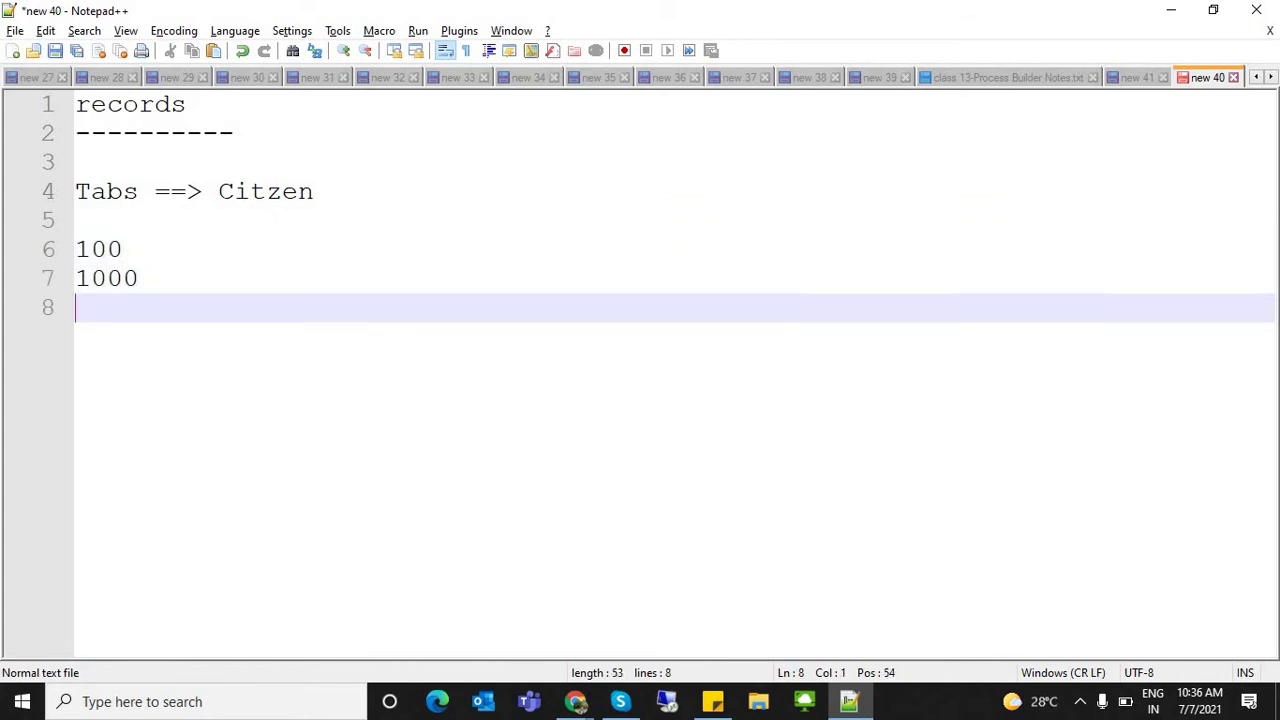
type("100000")
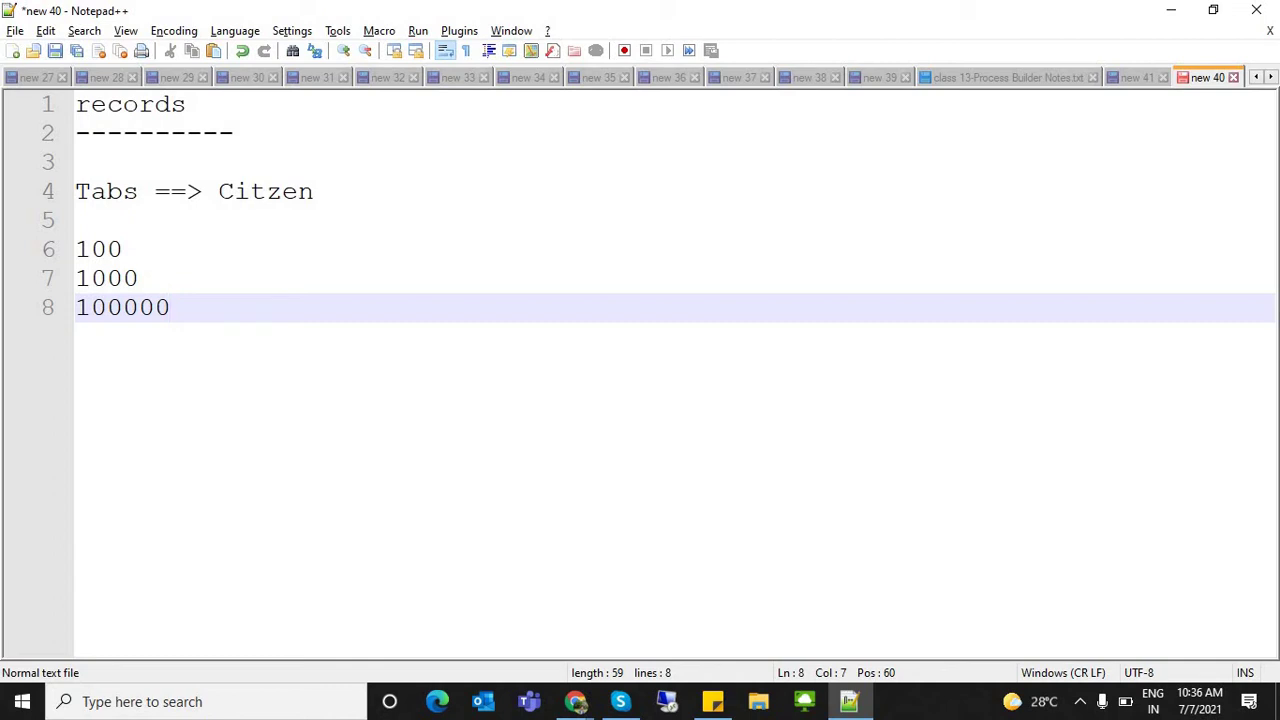
Add the line "Data Import wizard" below the record counts, leaving two blank lines between them
key("Return")
key("Return")
key("Return")
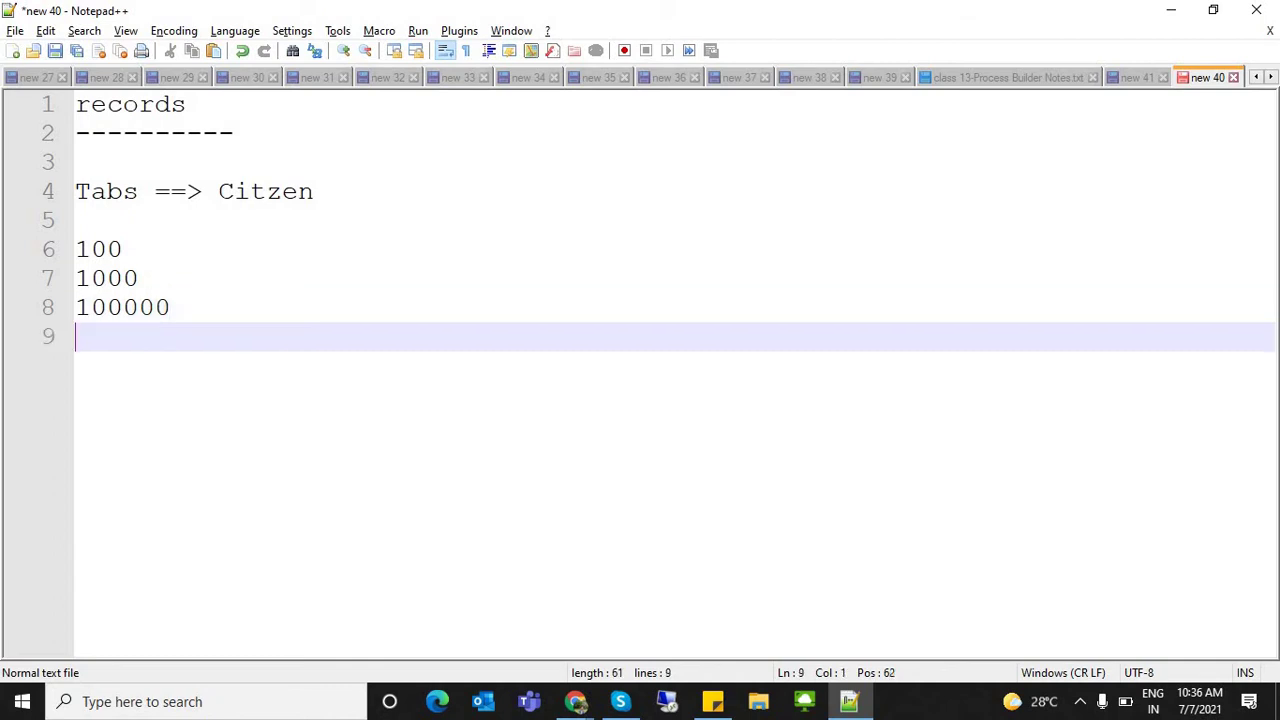
type("D")
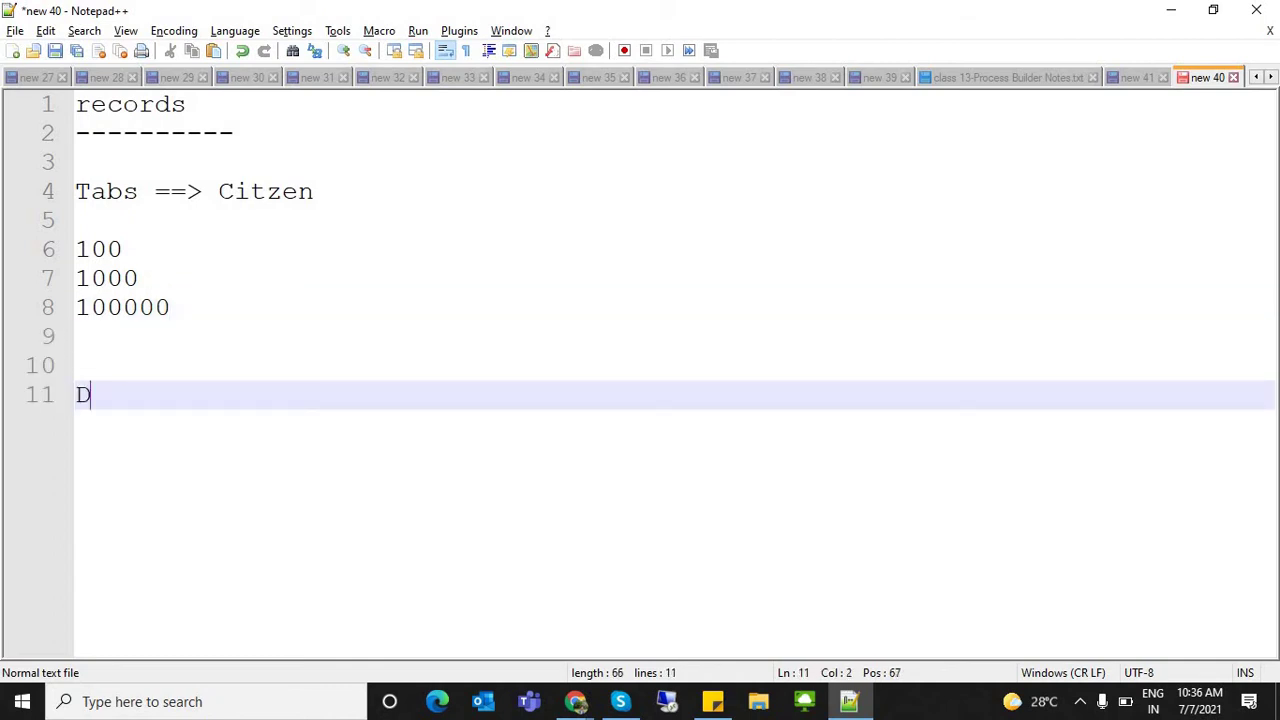
type("ata IMm")
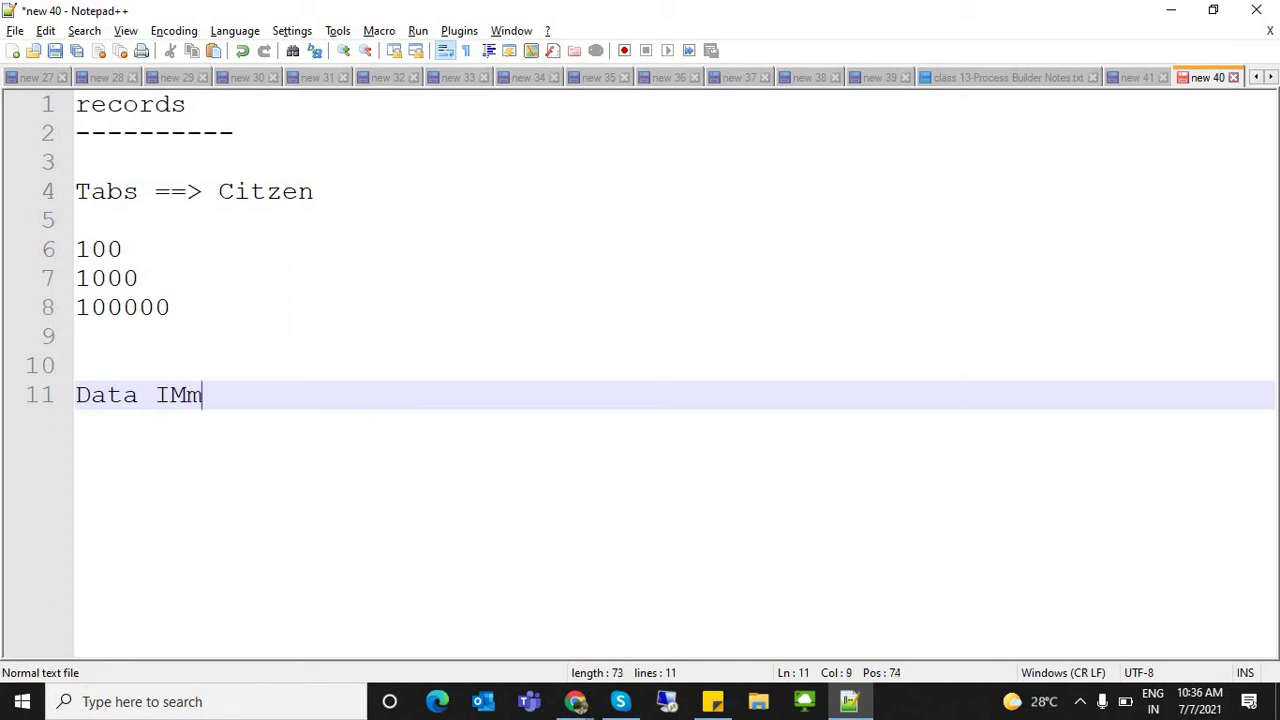
key("BackSpace")
key("BackSpace")
type("mport wizard")
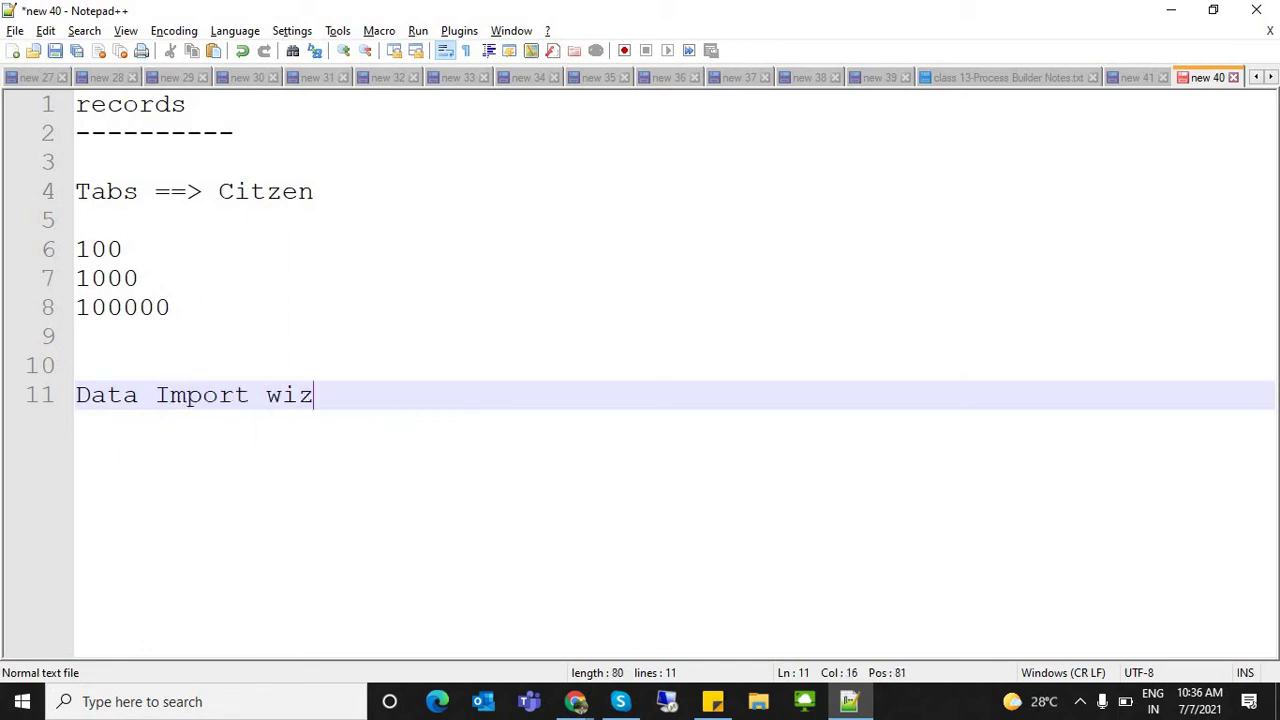
Add the lines "Data Loader" and "Data Export Wizard" below "Data Import wizard"
key("Return")
type("Data Loader")
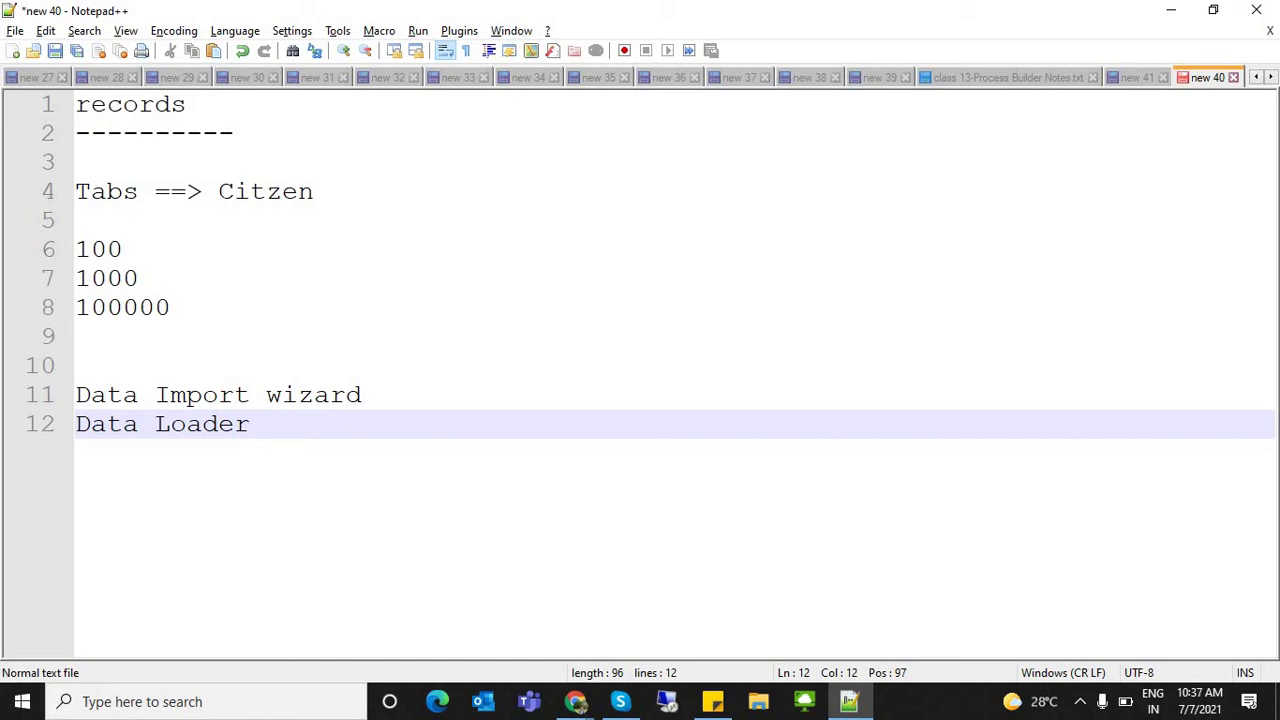
key("Return")
type("Da")
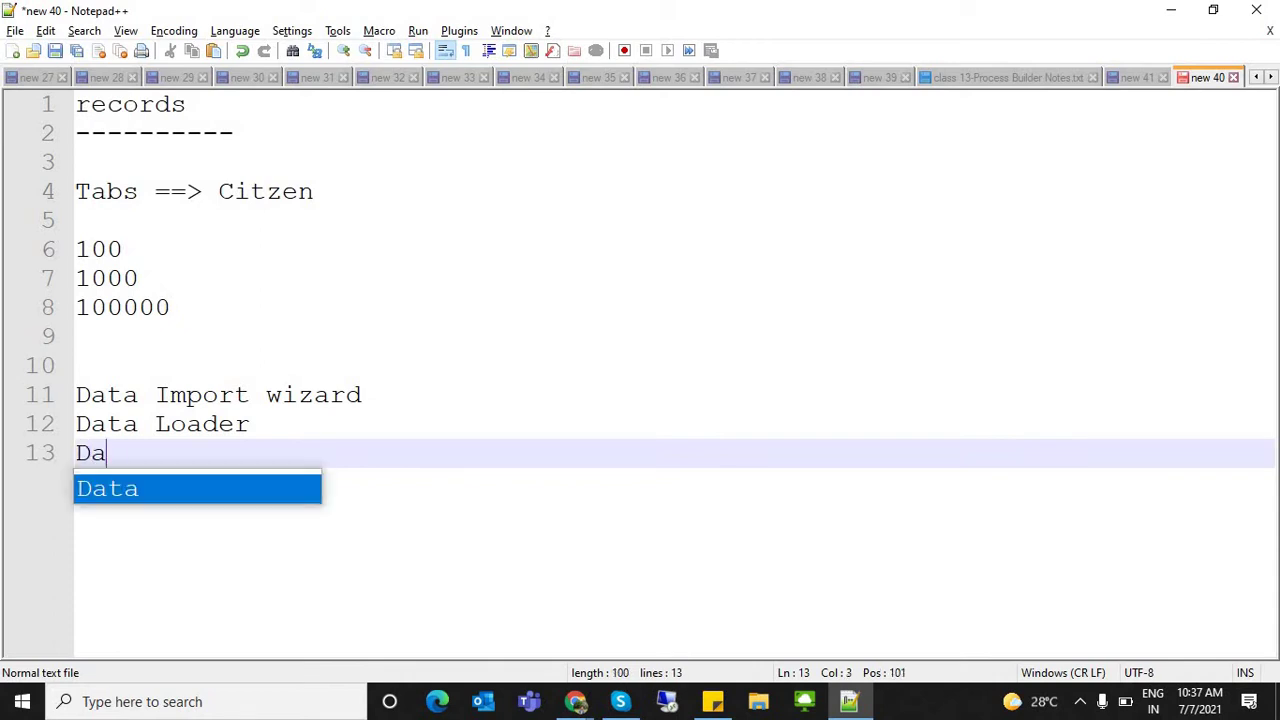
type("ta Export")
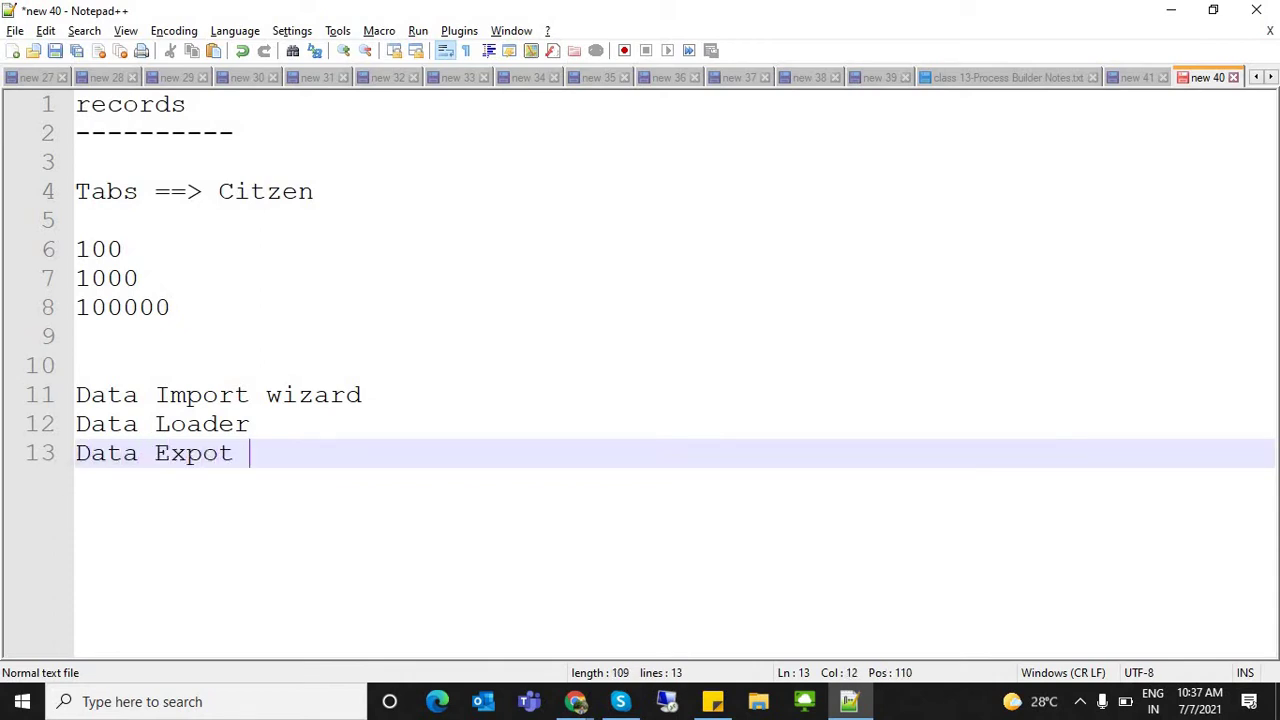
key("BackSpace")
key("BackSpace")
type("rt U")
key("BackSpace")
type("Wizard")
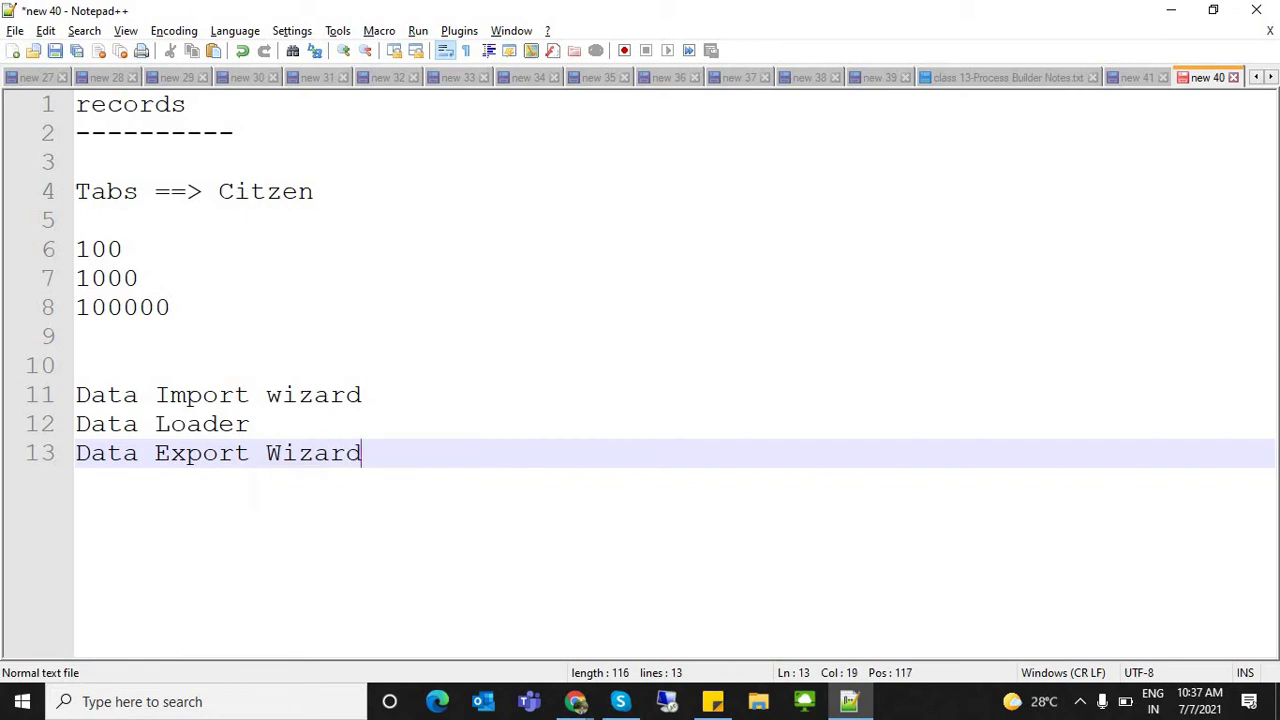
Highlight the whole "Data Import wizard" line in the note
left_click_drag(76, 395, 364, 395)
left_click(366, 395)
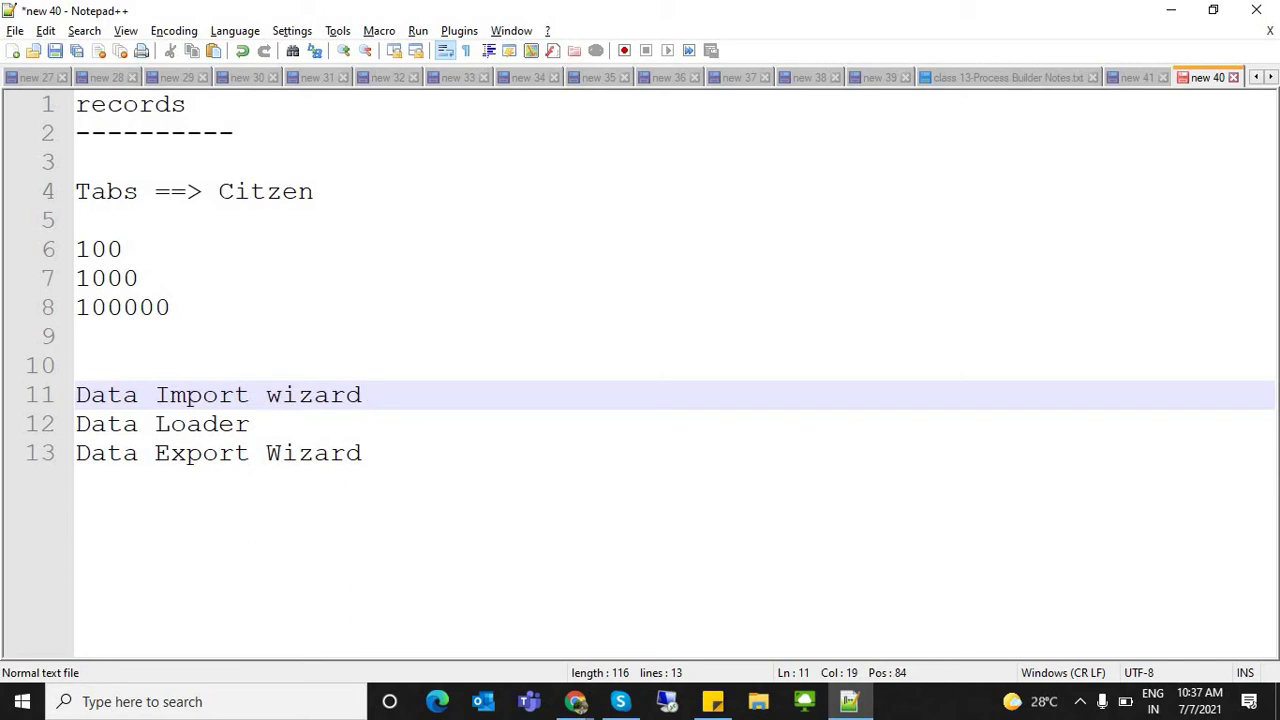
key("shift+Left")
key("shift+Left")
key("shift+Left")
key("shift+Left")
key("shift+Left")
key("shift+Left")
key("shift+Left")
key("shift+Left")
key("shift+Left")
key("shift+Left")
key("shift+Left")
key("shift+Left")
key("shift+Left")
key("shift+Left")
key("shift+Left")
key("shift+Left")
key("shift+Left")
key("shift+Left")
key("shift+Left")
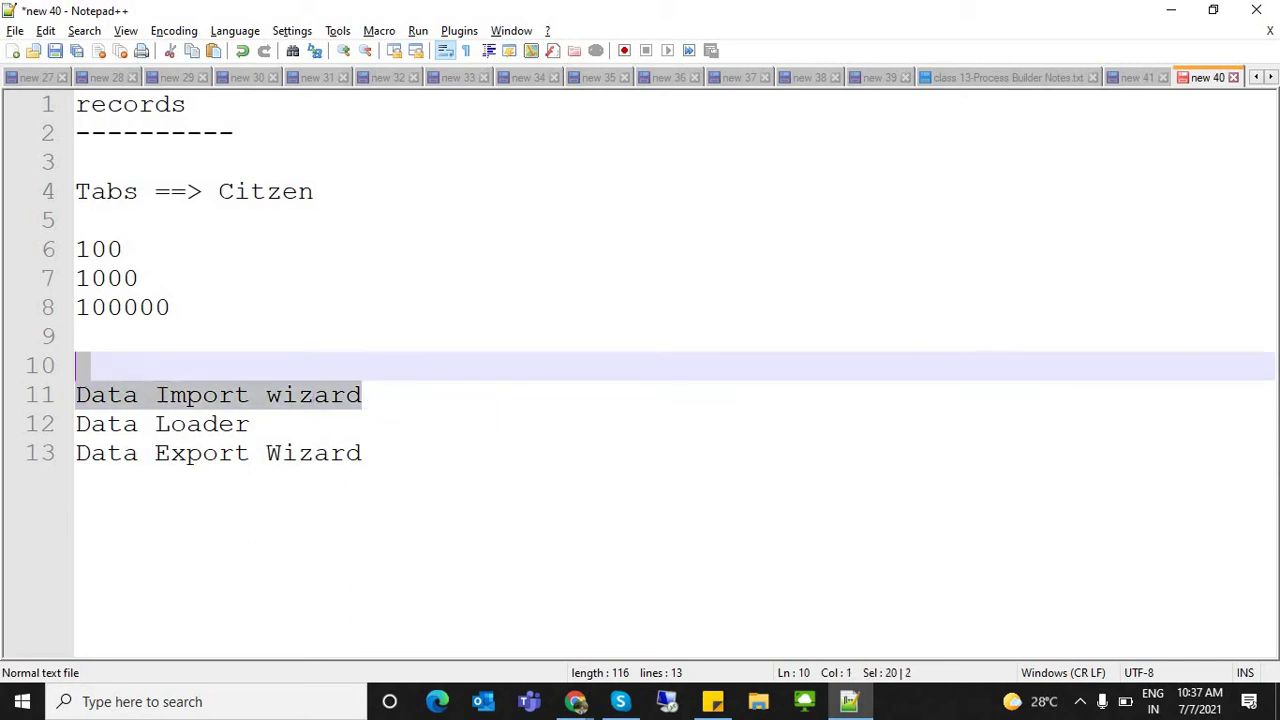
key("shift+Right")
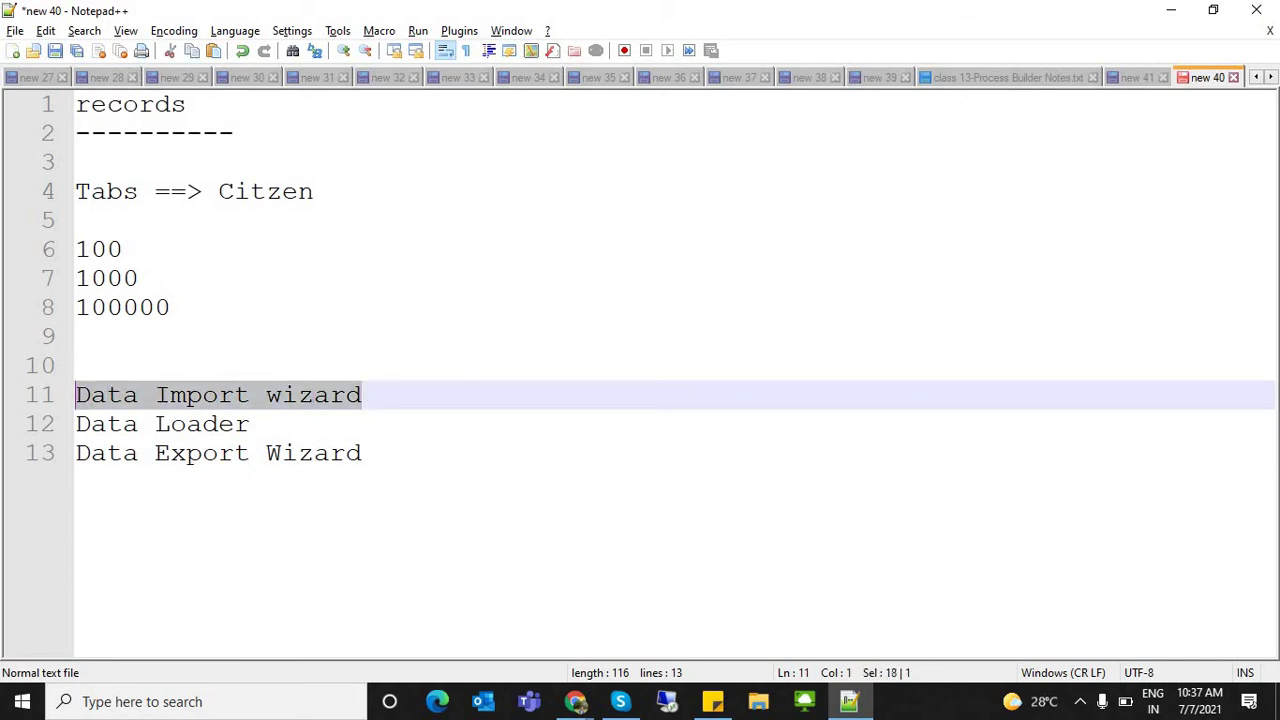
Highlight the "Data Loader" line in the note
key("Down")
key("End")
key("shift+Right")
key("shift+Right")
key("shift+Right")
key("shift+Right")
key("shift+Left")
key("shift+Left")
key("shift+Left")
key("shift+Left")
key("shift+Left")
key("shift+Left")
key("shift+Left")
key("shift+Left")
key("shift+Left")
key("shift+Left")
key("shift+Left")
key("shift+Left")
key("shift+Left")
key("shift+Left")
key("shift+Left")
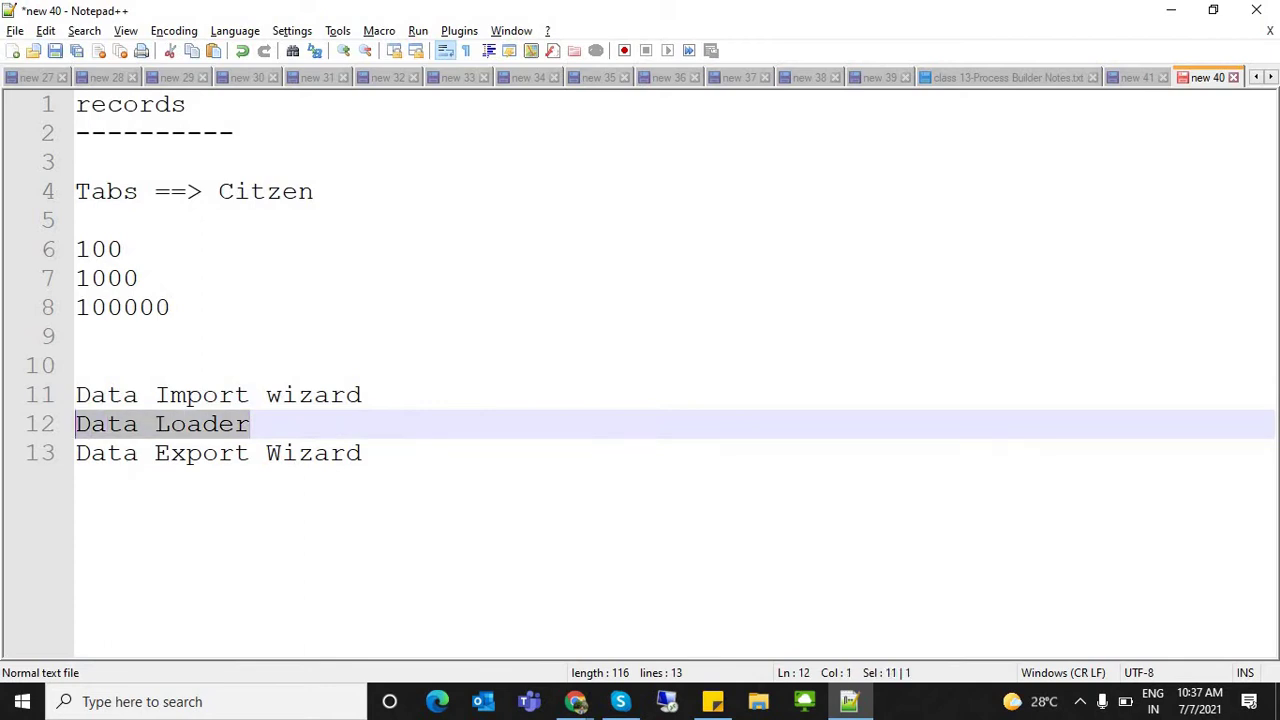
Move the highlight back up to the "Data Import wizard" line
key("Up")
key("Up")
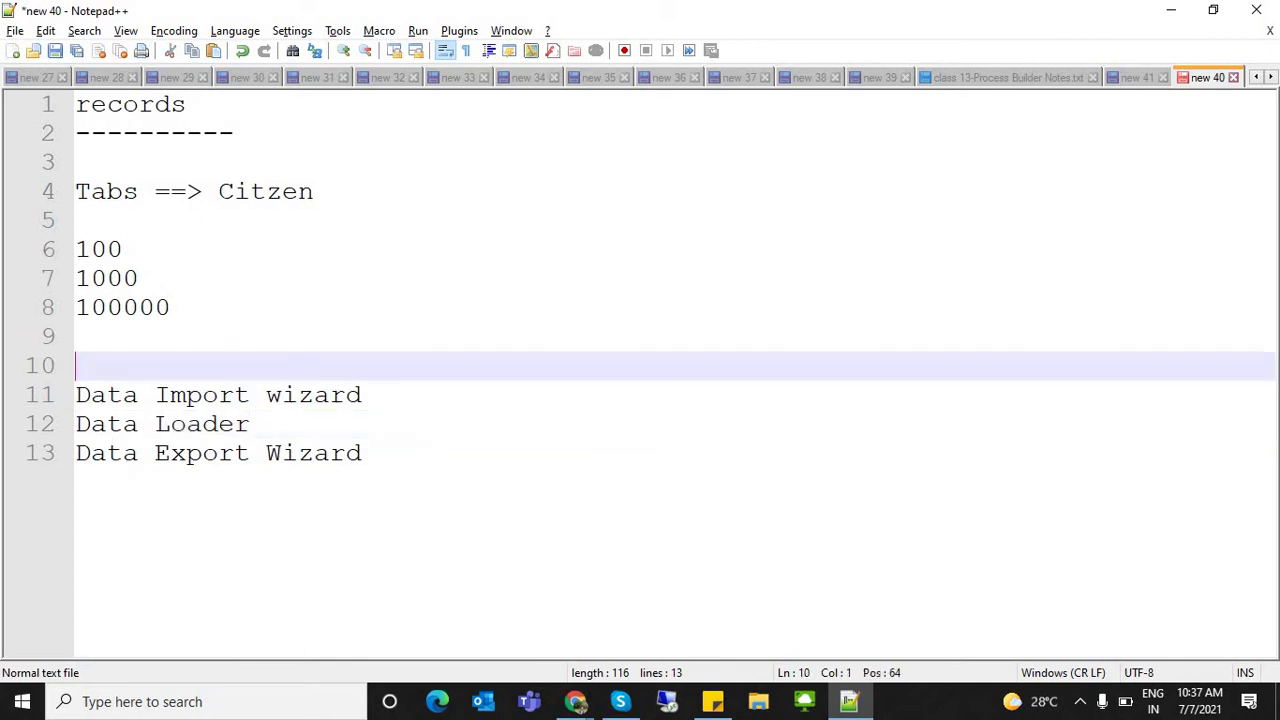
key("shift+Down")
key("shift+Right")
key("shift+Right")
key("shift+Right")
key("shift+Right")
key("shift+Right")
key("shift+Right")
key("shift+Right")
key("shift+Right")
key("shift+Right")
key("shift+Right")
key("shift+Right")
key("shift+Right")
key("shift+Right")
key("End")
key("shift+Left")
key("shift+Left")
key("shift+Left")
key("shift+Left")
key("shift+Left")
key("shift+Left")
key("shift+Left")
key("shift+Left")
key("shift+Left")
key("shift+Left")
key("shift+Left")
key("shift+Left")
key("shift+Left")
key("shift+Left")
key("shift+Left")
key("shift+Left")
key("shift+Left")
key("shift+Left")
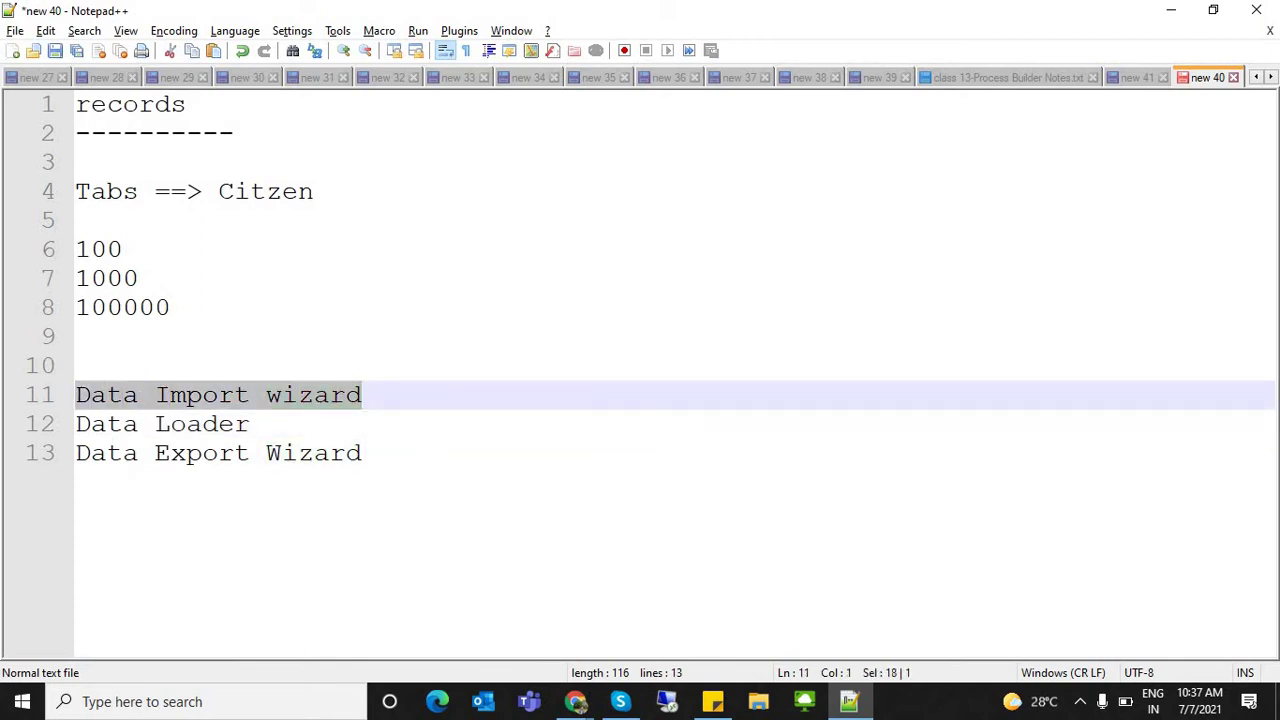
Move the highlight from "Data Import wizard" down to the "Data Loader" line
key("Down")
key("Down")
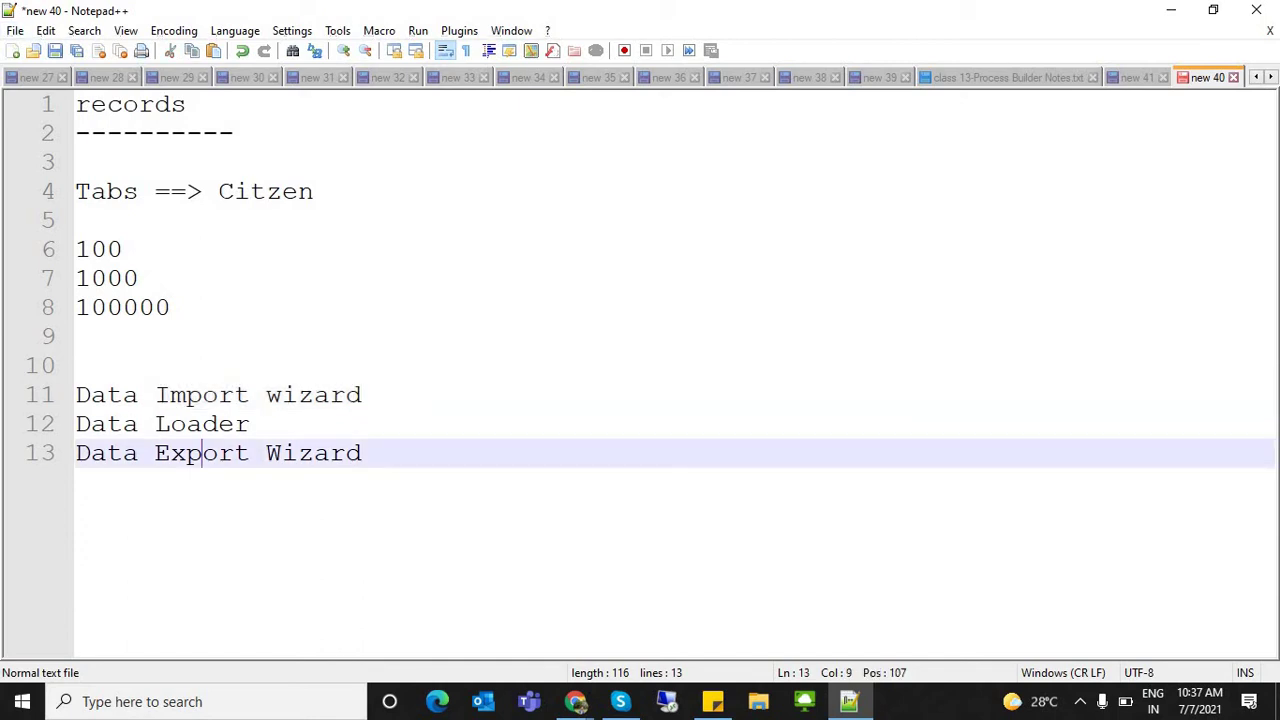
key("Up")
key("End")
key("shift+Left")
key("shift+Left")
key("shift+Left")
key("shift+Left")
key("shift+Left")
key("shift+Left")
key("shift+Left")
key("shift+Left")
key("shift+Left")
key("shift+Left")
key("shift+Left")
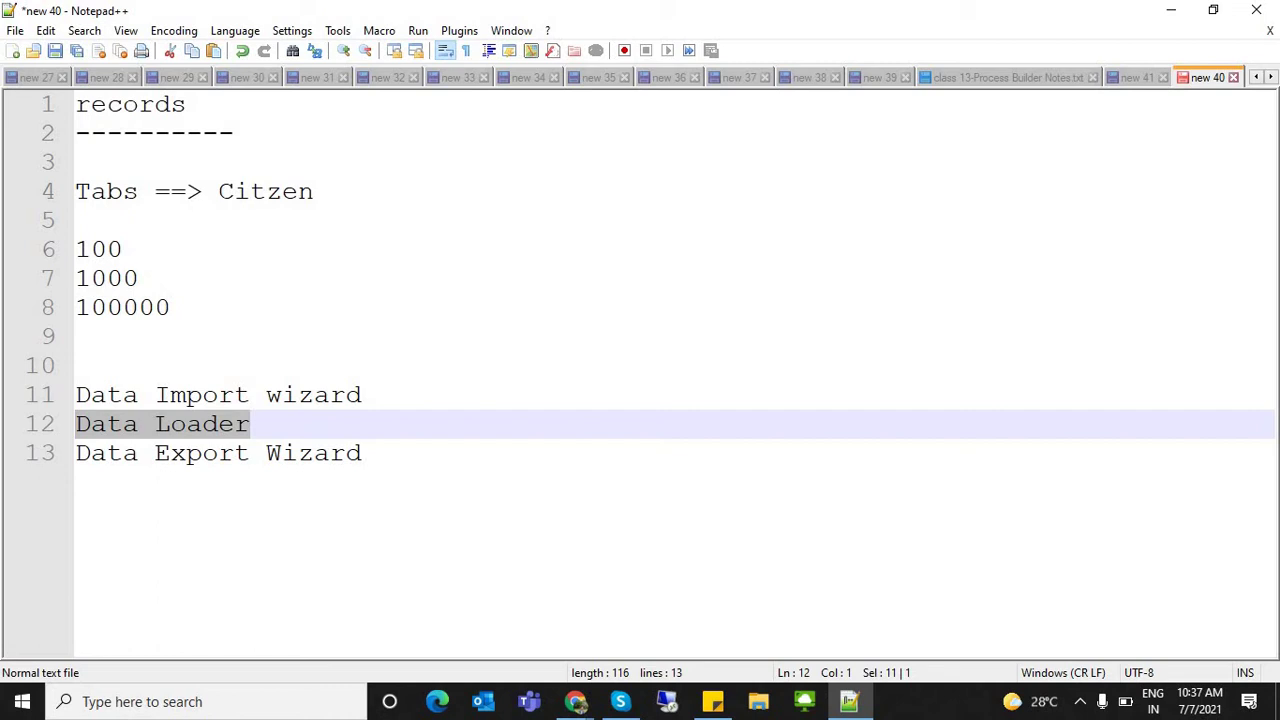
Highlight the "Data Loader" line again, from its end back to its start
key("End")
key("shift+Left")
key("shift+Left")
key("shift+Left")
key("shift+Left")
key("shift+Left")
key("shift+Left")
key("shift+Left")
key("shift+Left")
key("shift+Left")
key("shift+Left")
key("shift+Left")
Highlight the "Data Import wizard" line, followed by the "Data Export Wizard" line
key("Up")
key("End")
key("shift+Left")
key("shift+Left")
key("shift+Left")
key("shift+Left")
key("shift+Left")
key("shift+Left")
key("shift+Left")
key("shift+Left")
key("shift+Left")
key("shift+Left")
key("shift+Left")
key("shift+Left")
key("shift+Left")
key("shift+Left")
key("shift+Left")
key("shift+Left")
key("shift+Left")
key("shift+Left")
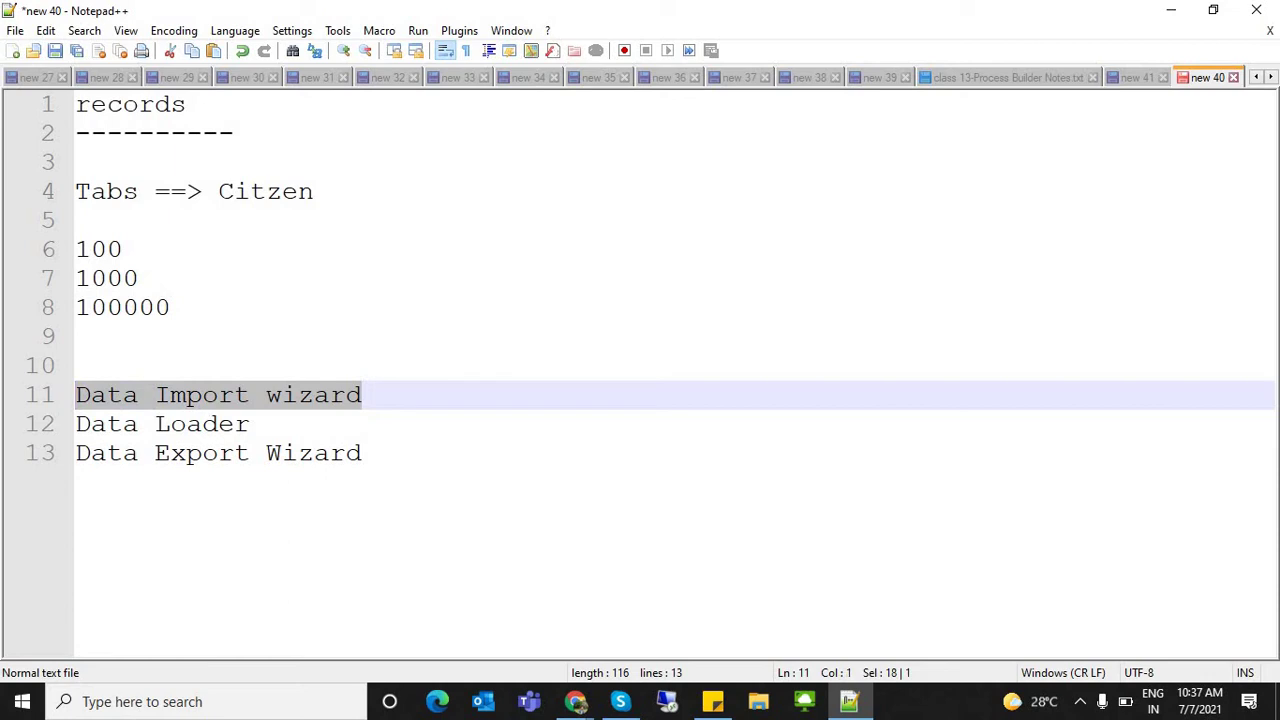
left_click_drag(363, 454, 76, 454)
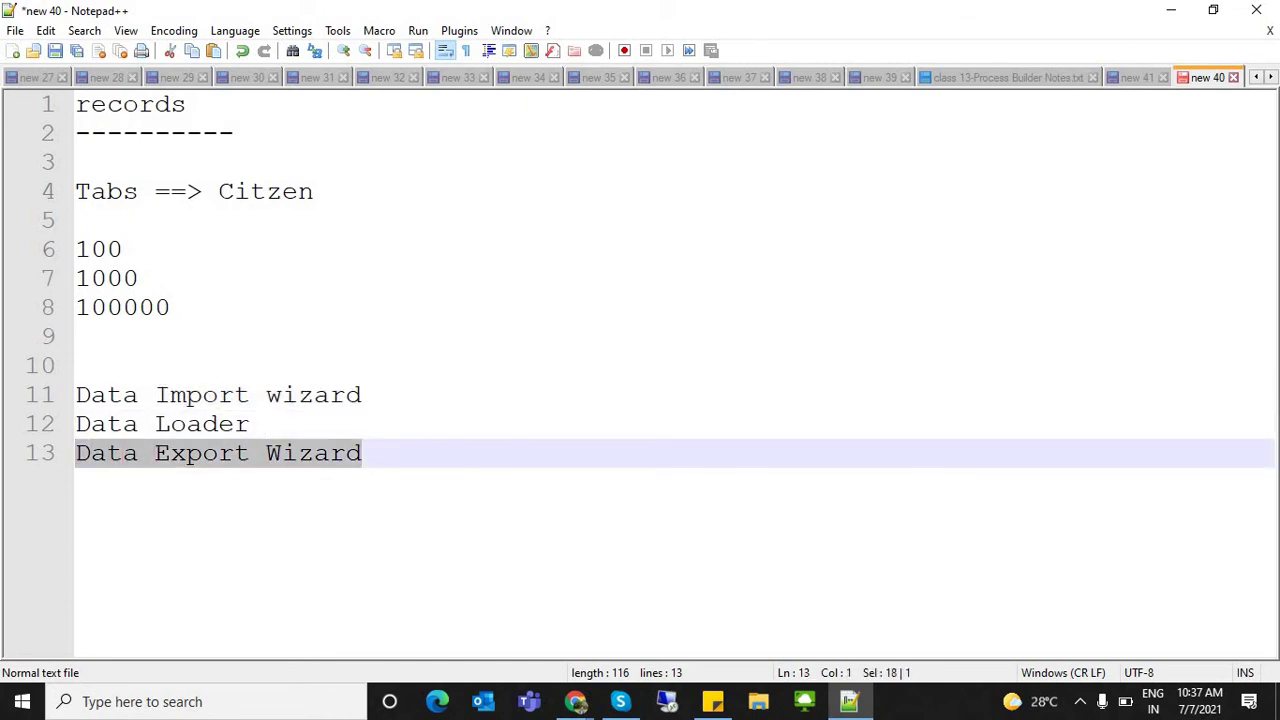
Move the "Data Loader" line below "Data Export Wizard" so it is the last item in the list
left_click_drag(250, 424, 76, 424)
key("ctrl+c")
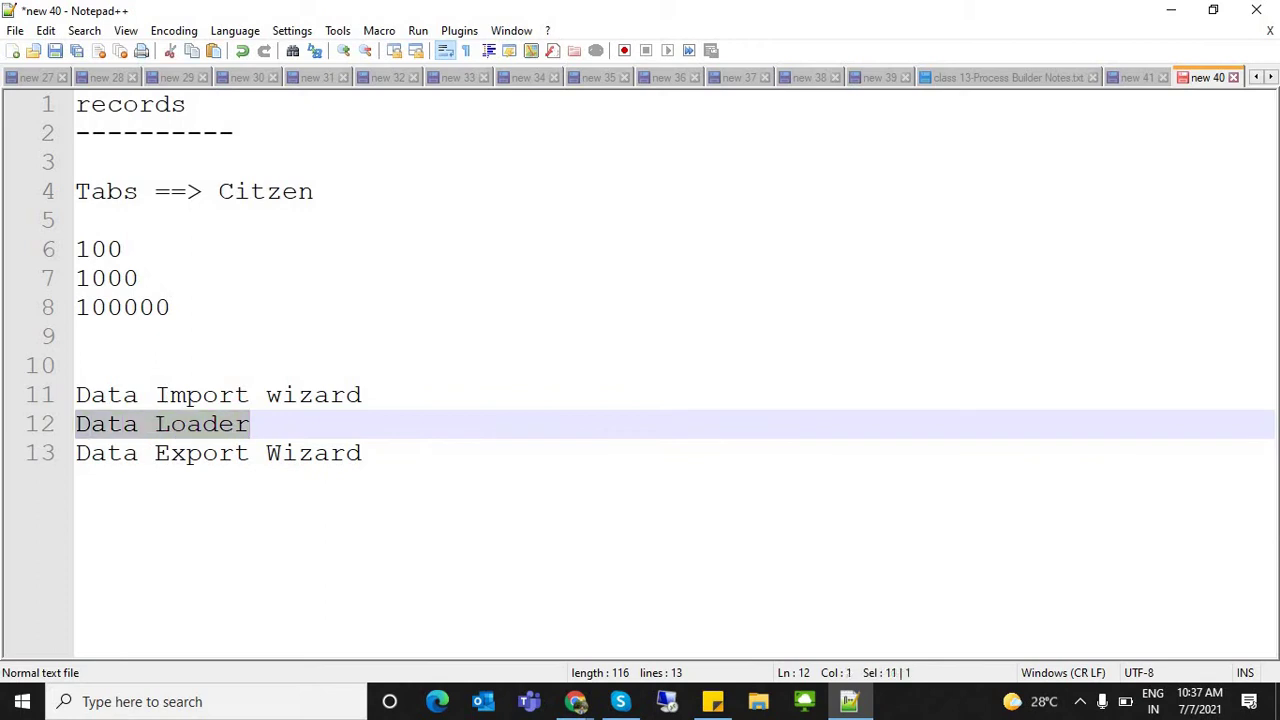
key("Delete")
key("Delete")
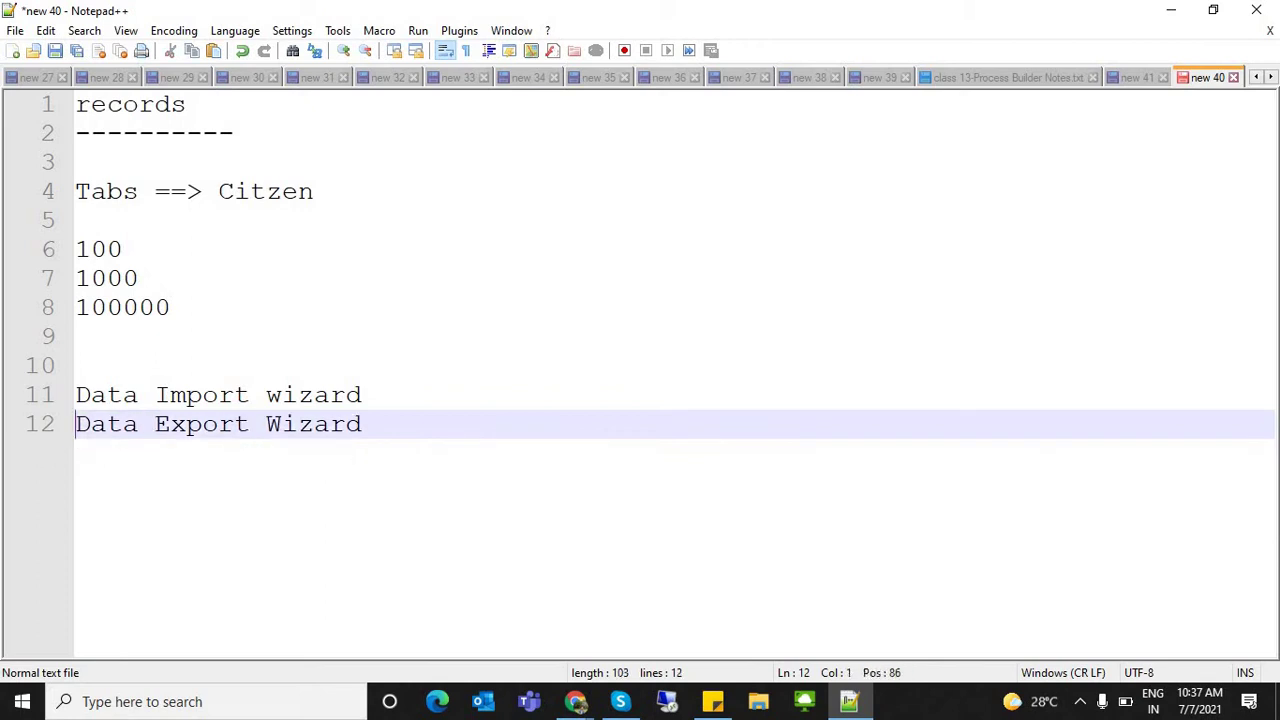
left_click(363, 424)
key("Return")
key("ctrl+v")
Highlight the two wizard lines, and append " - 50000" to the "Data Import wizard" line
left_click(363, 395)
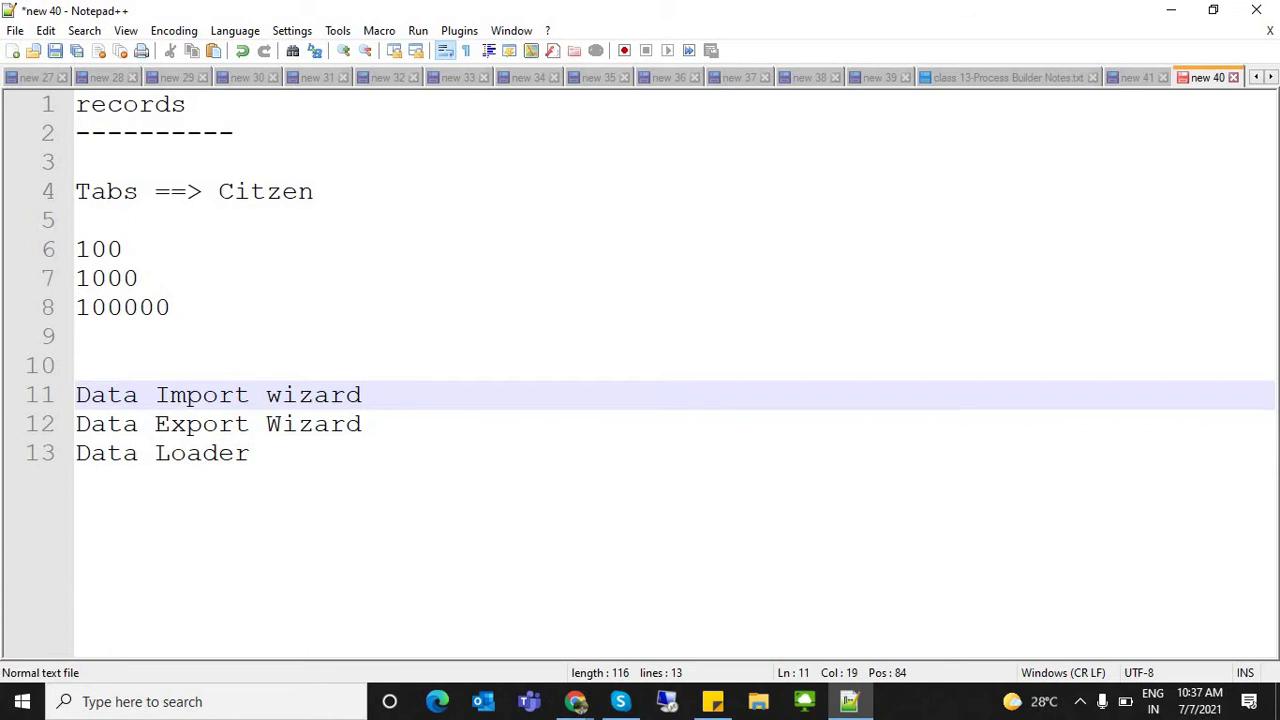
left_click_drag(362, 424, 76, 395)
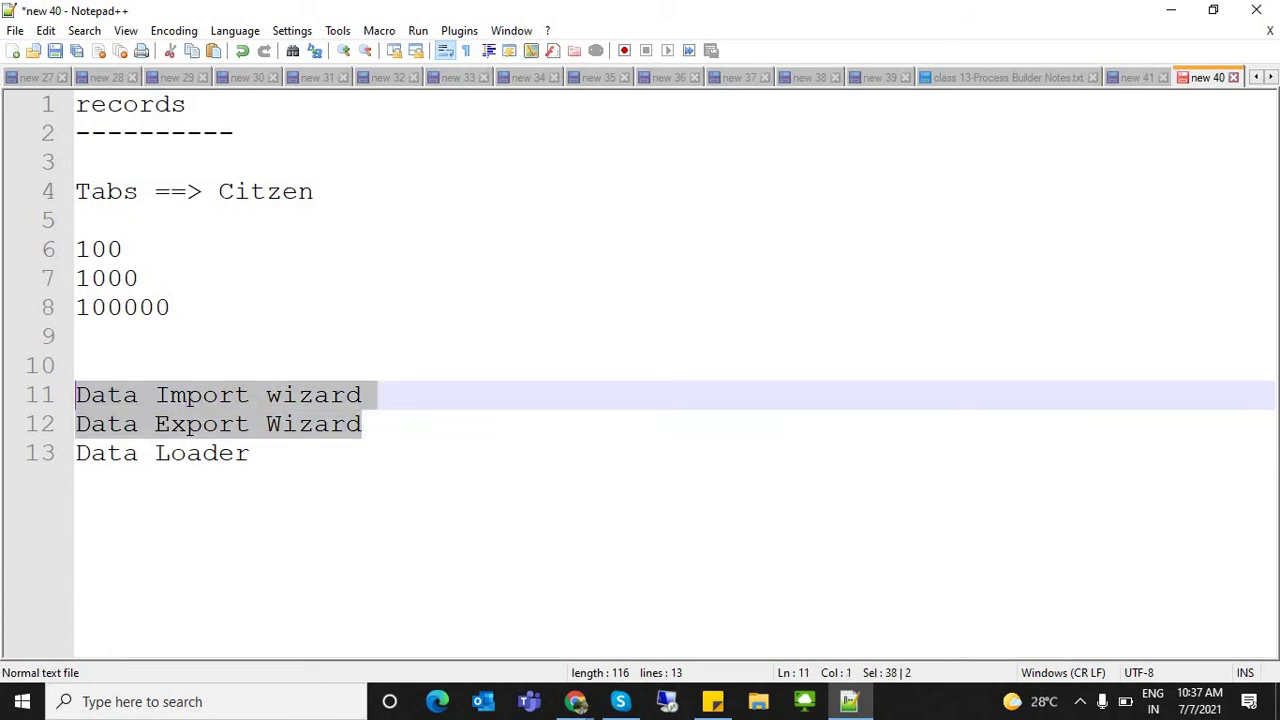
left_click(363, 395)
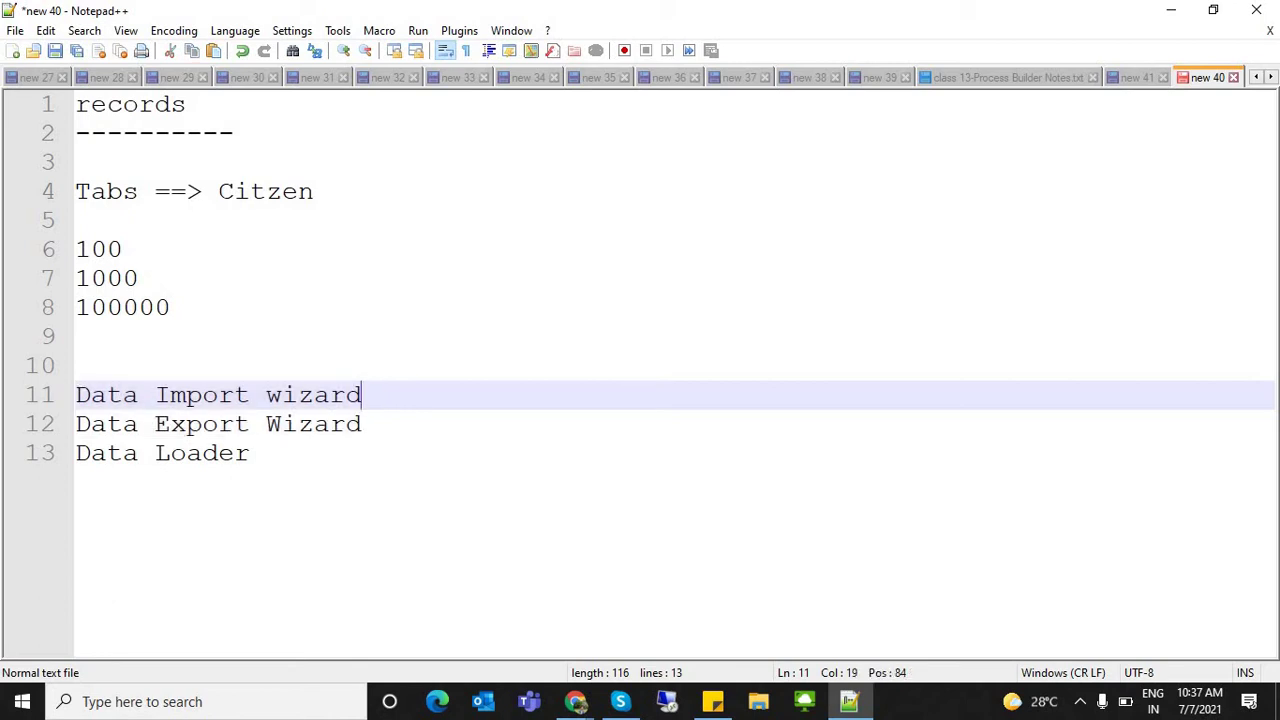
type("- 5000")
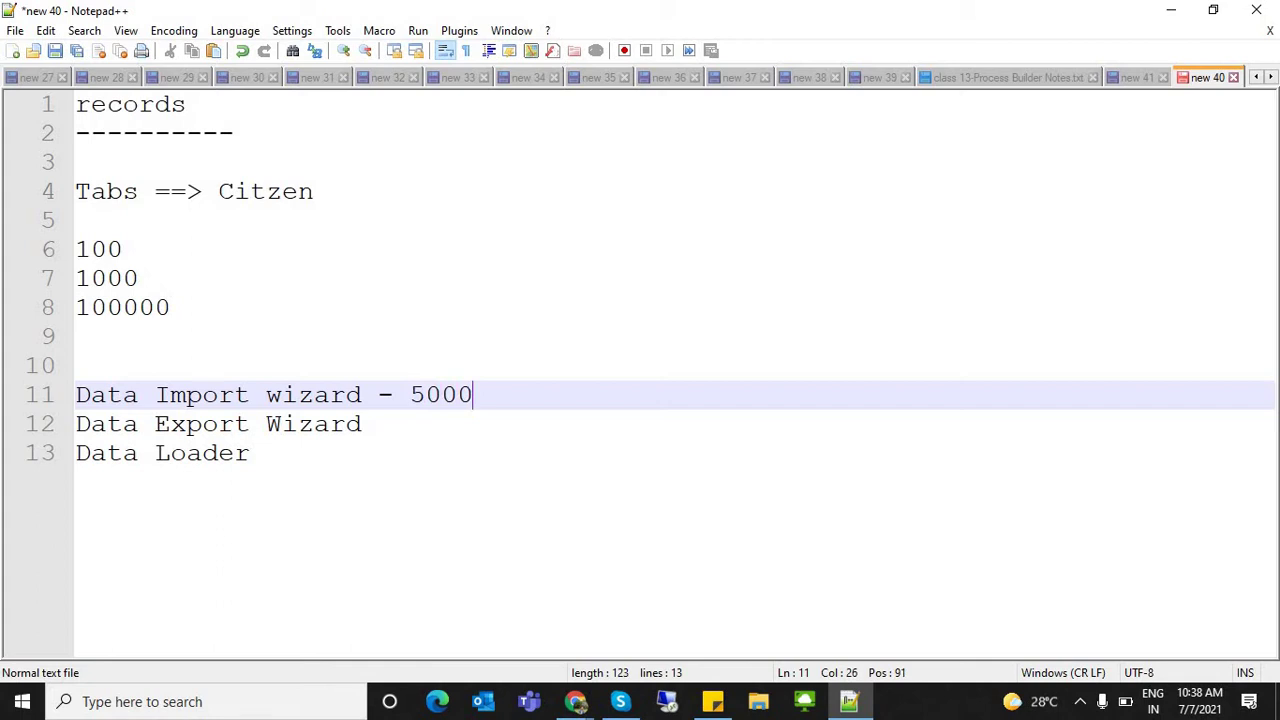
type("0")
Append " - Export" to the "Data Export Wizard" line and select the added word
key("Down")
type("-")
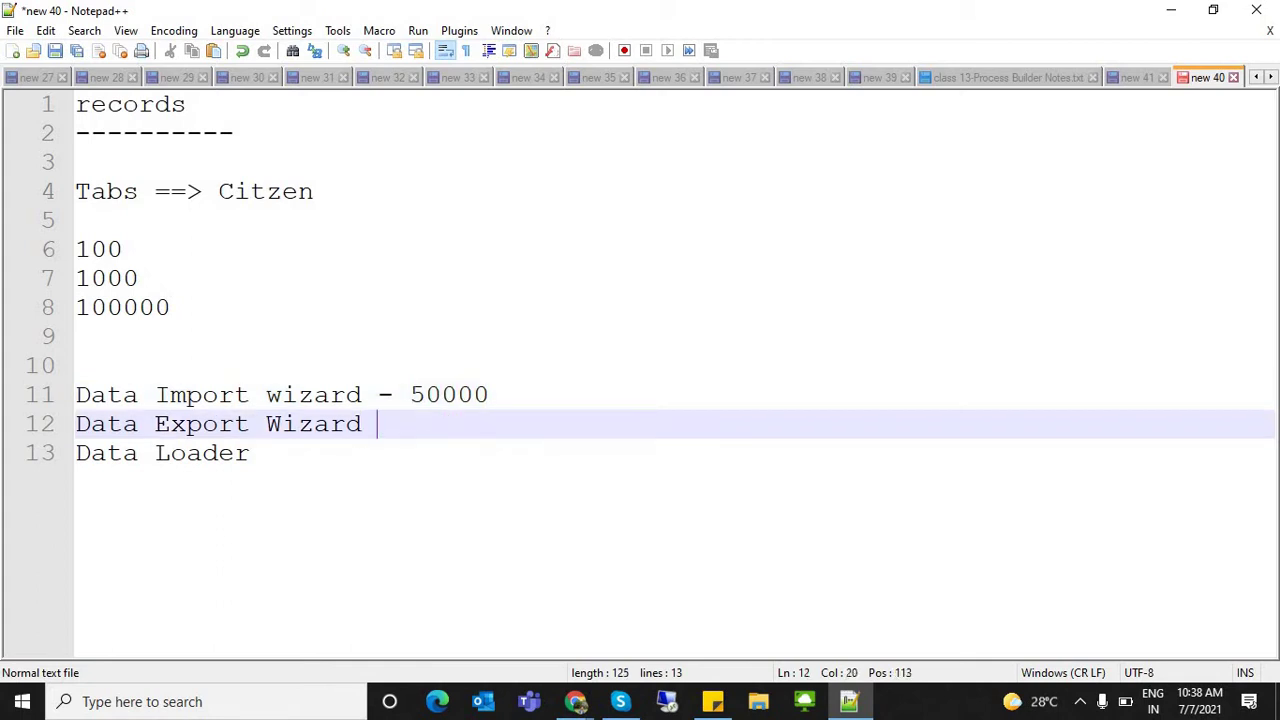
type(" Expor")
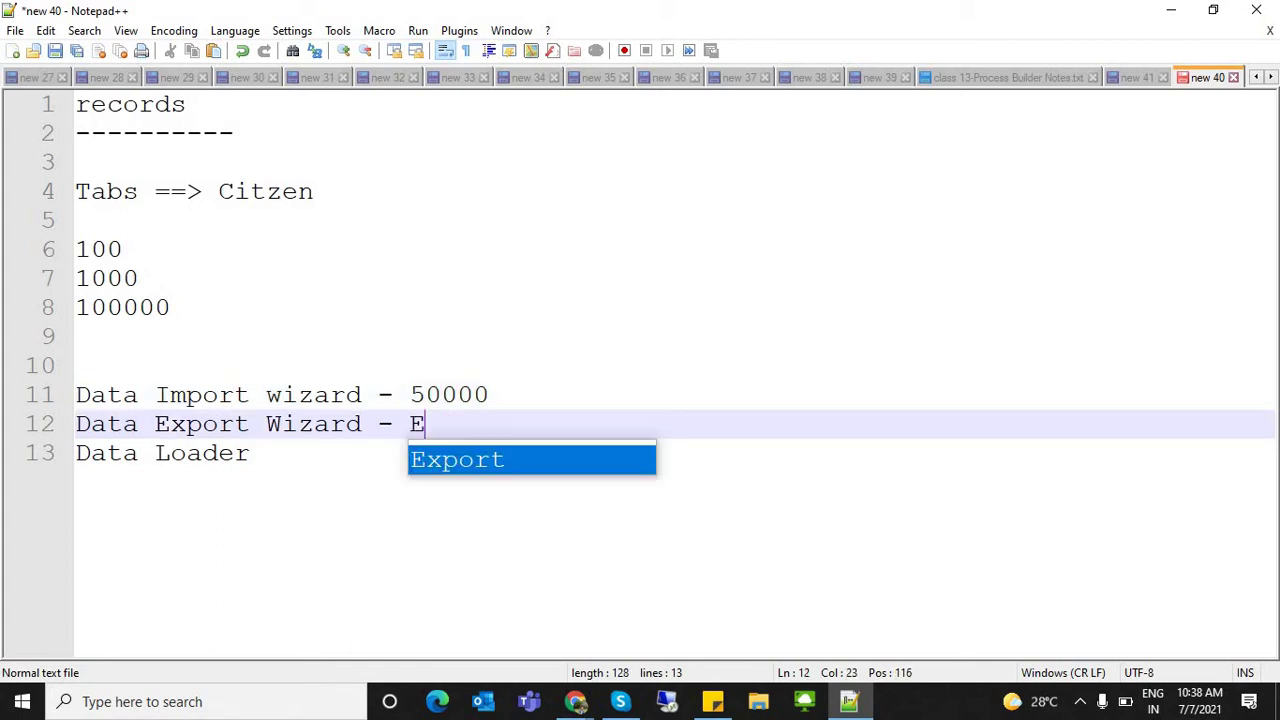
type("t")
key("ctrl+Left")
key("ctrl+shift+Right")
Highlight the whole "Data Import wizard - 50000" line
left_click(346, 395)
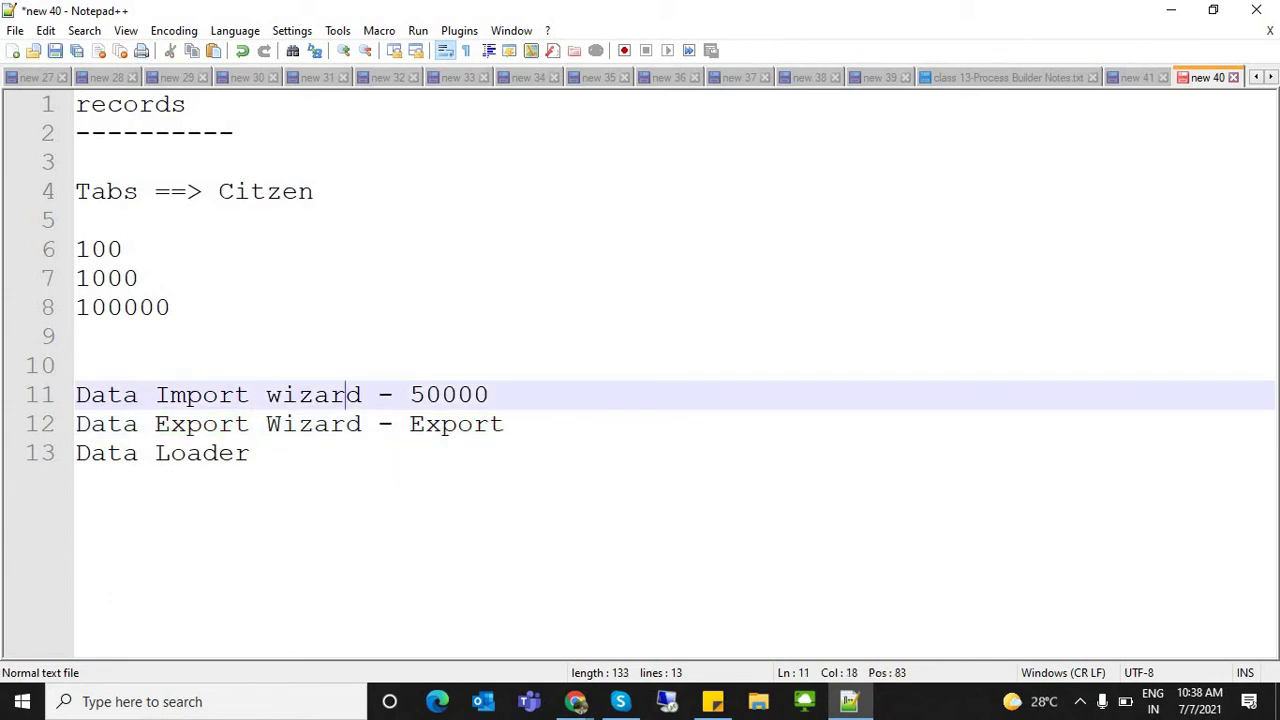
left_click_drag(90, 395, 489, 395)
key("Home")
key("shift+End")
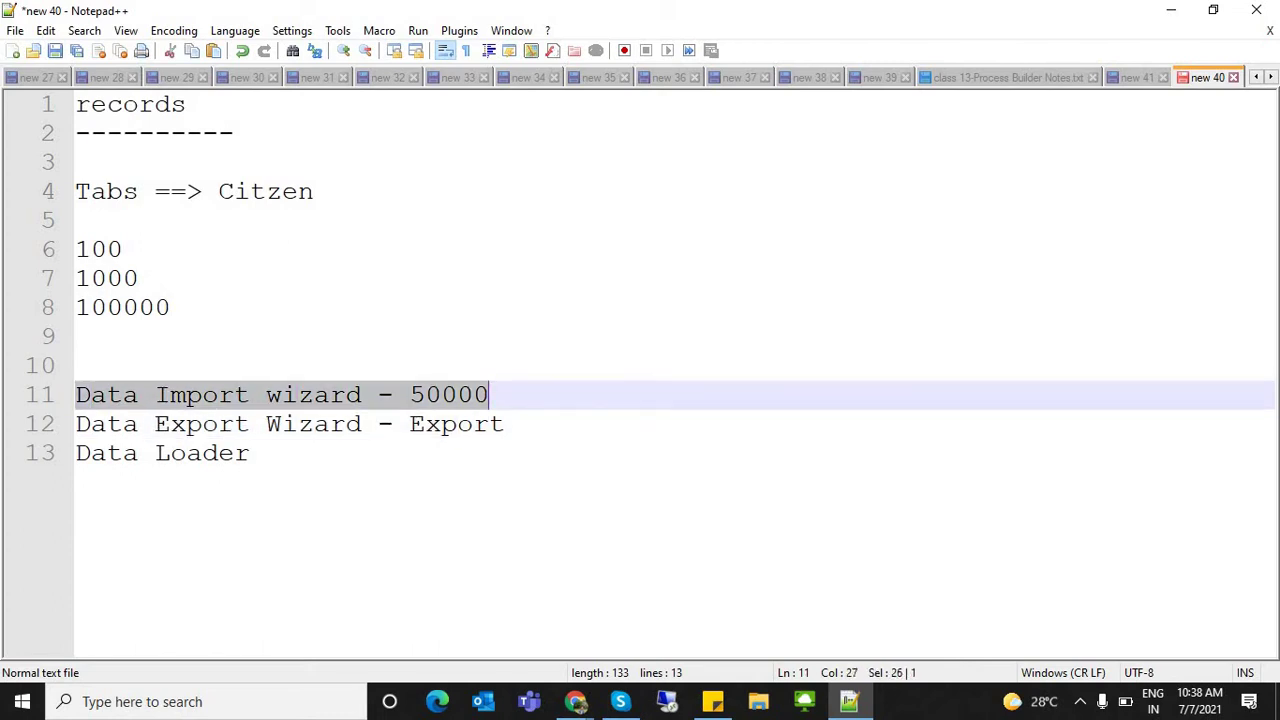
Append ", it will support only few standard object + all custom objects." to the "Data Import wizard" line and add a blank line below it
key("End")
type(", ")
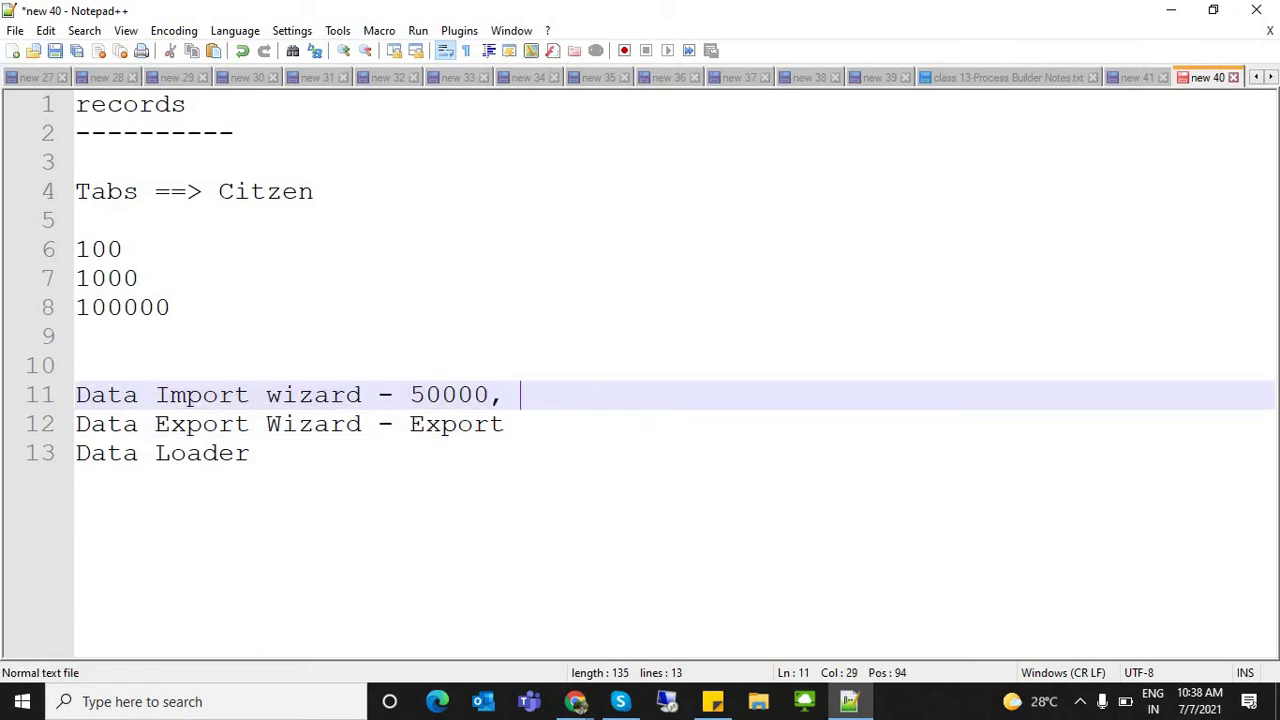
type("it wi")
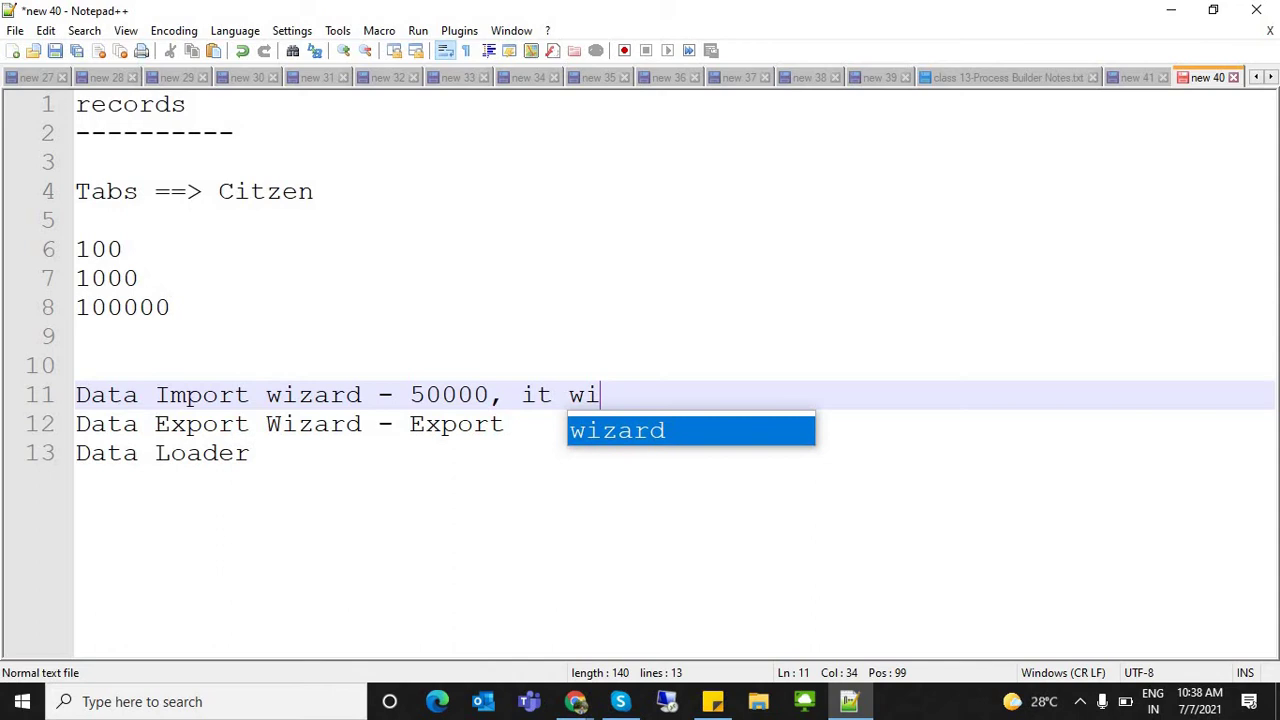
type("ll supoo")
key("BackSpace")
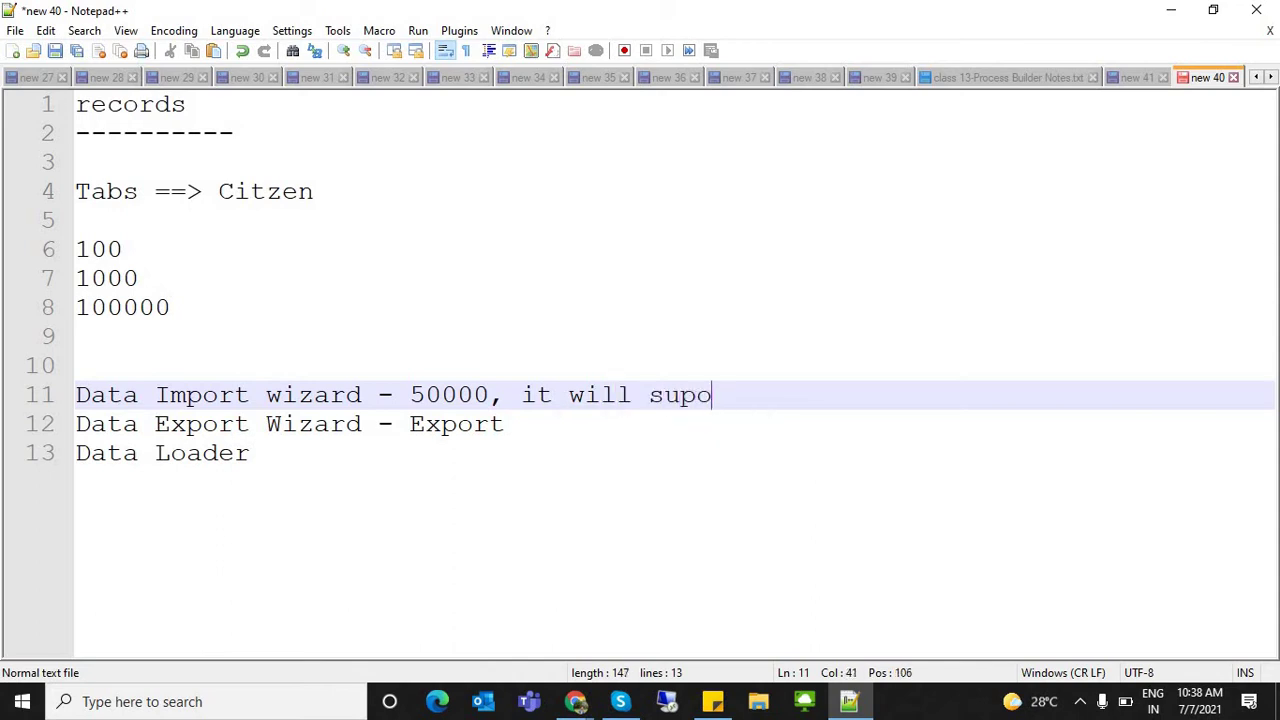
key("BackSpace")
type("port only ")
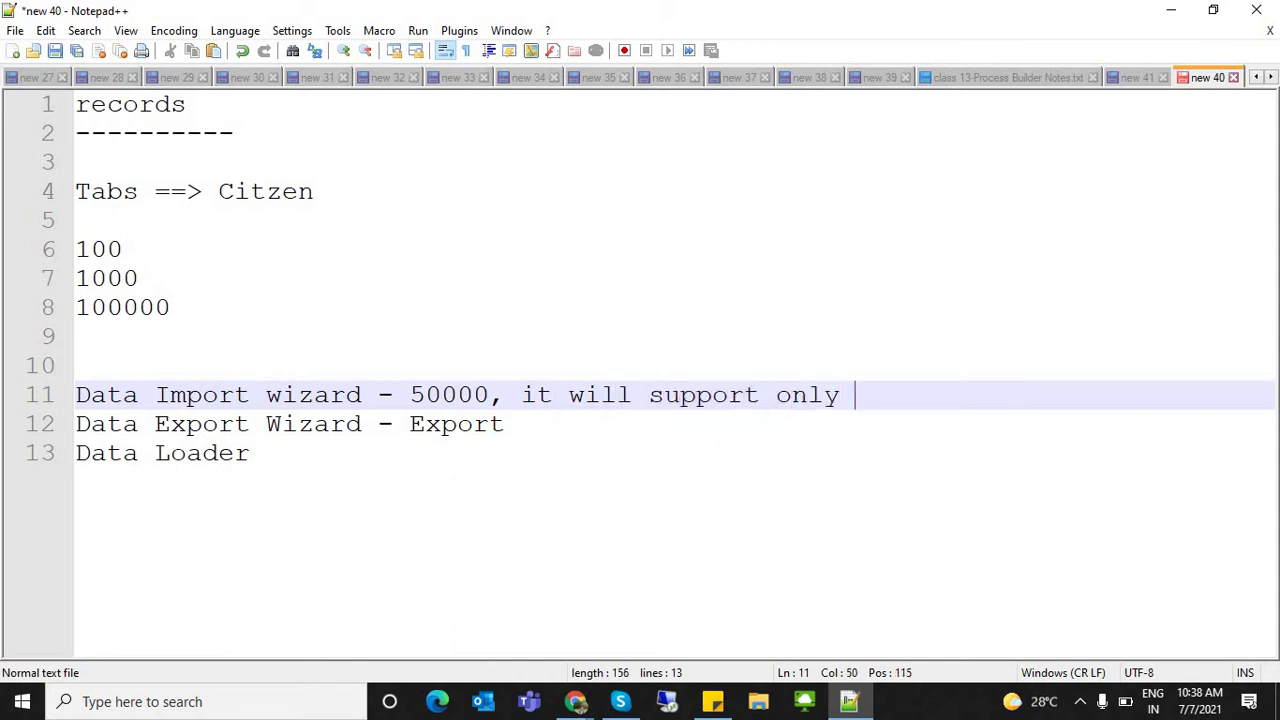
type("few sta")
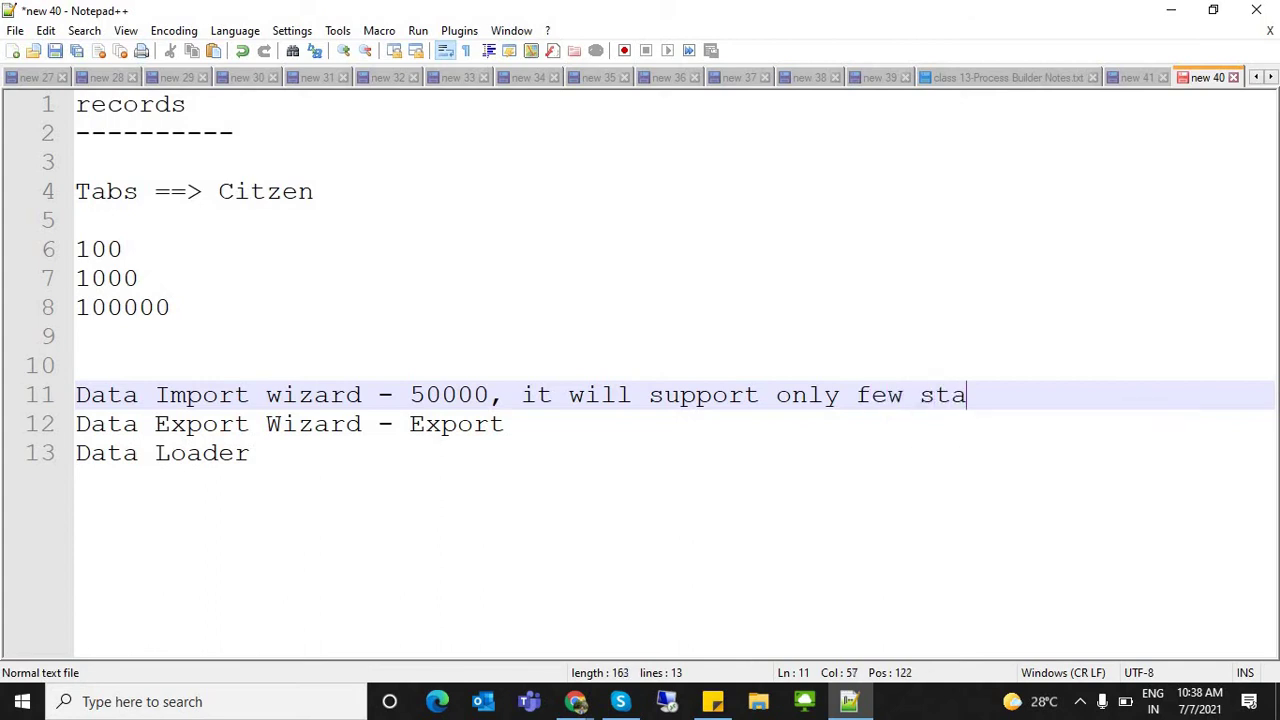
type("ndard obj")
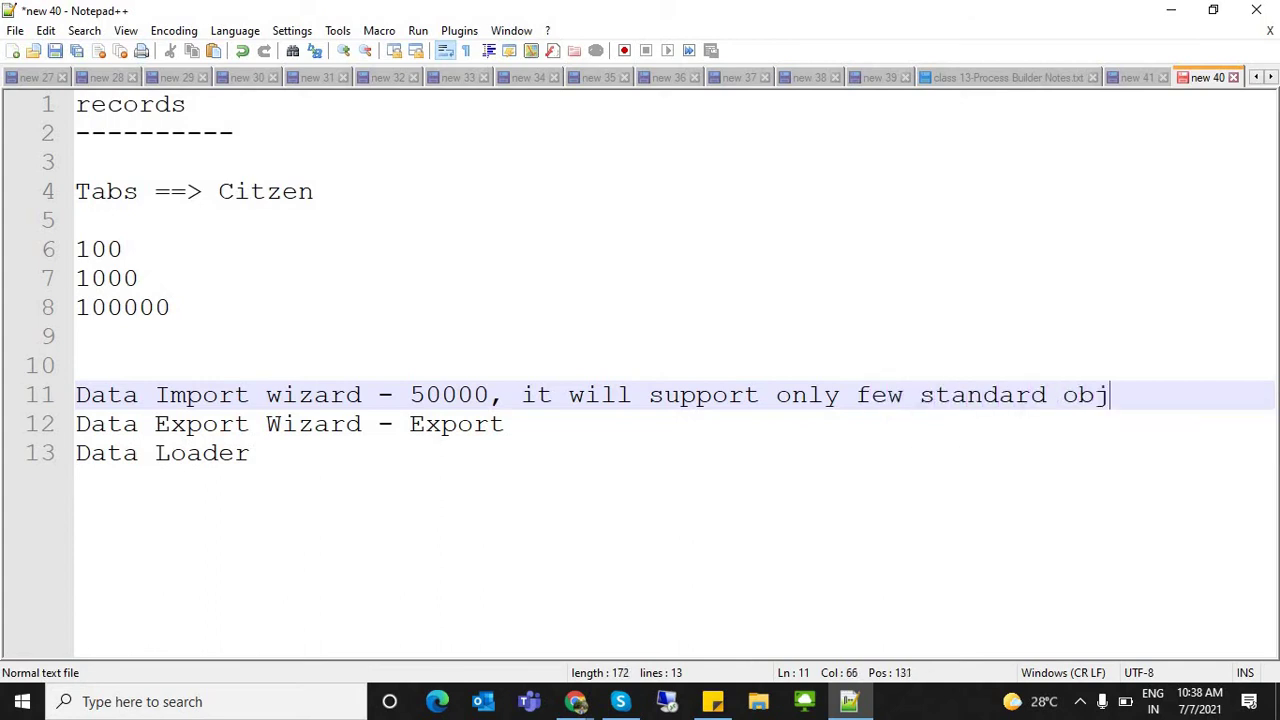
type("ect + all cusstom")
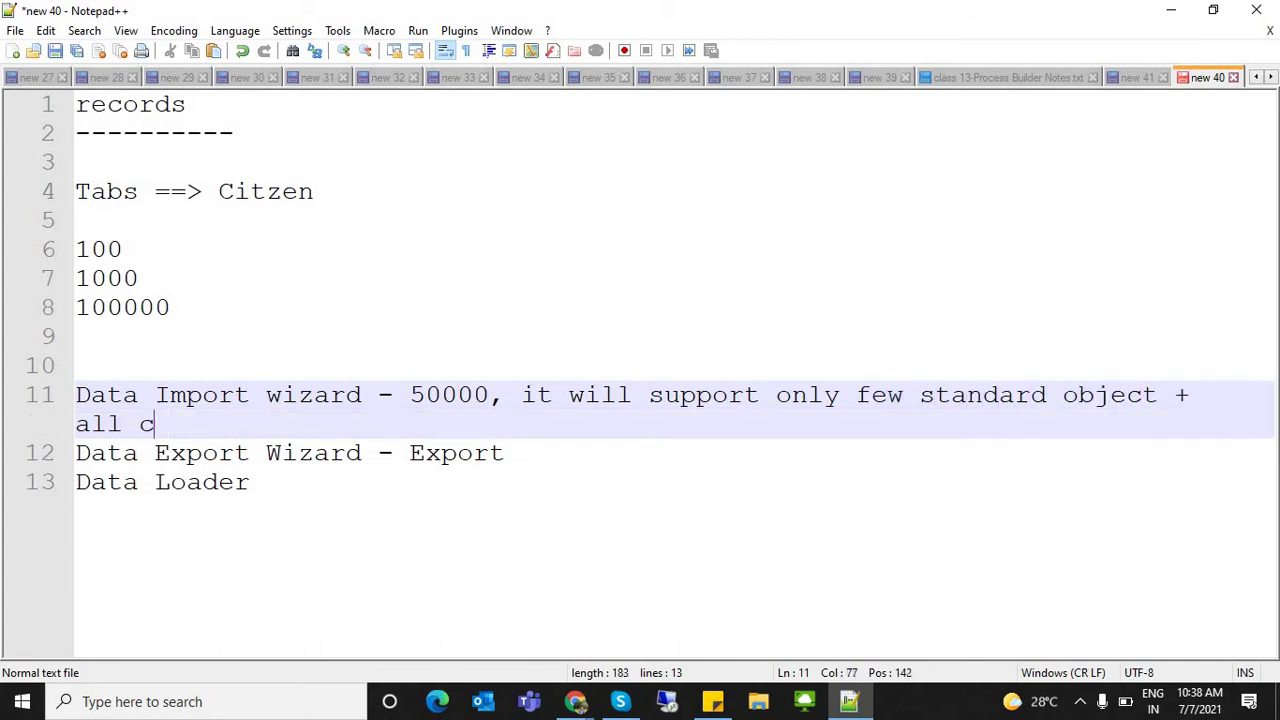
key("BackSpace")
key("BackSpace")
key("BackSpace")
key("BackSpace")
type("tom objects.")
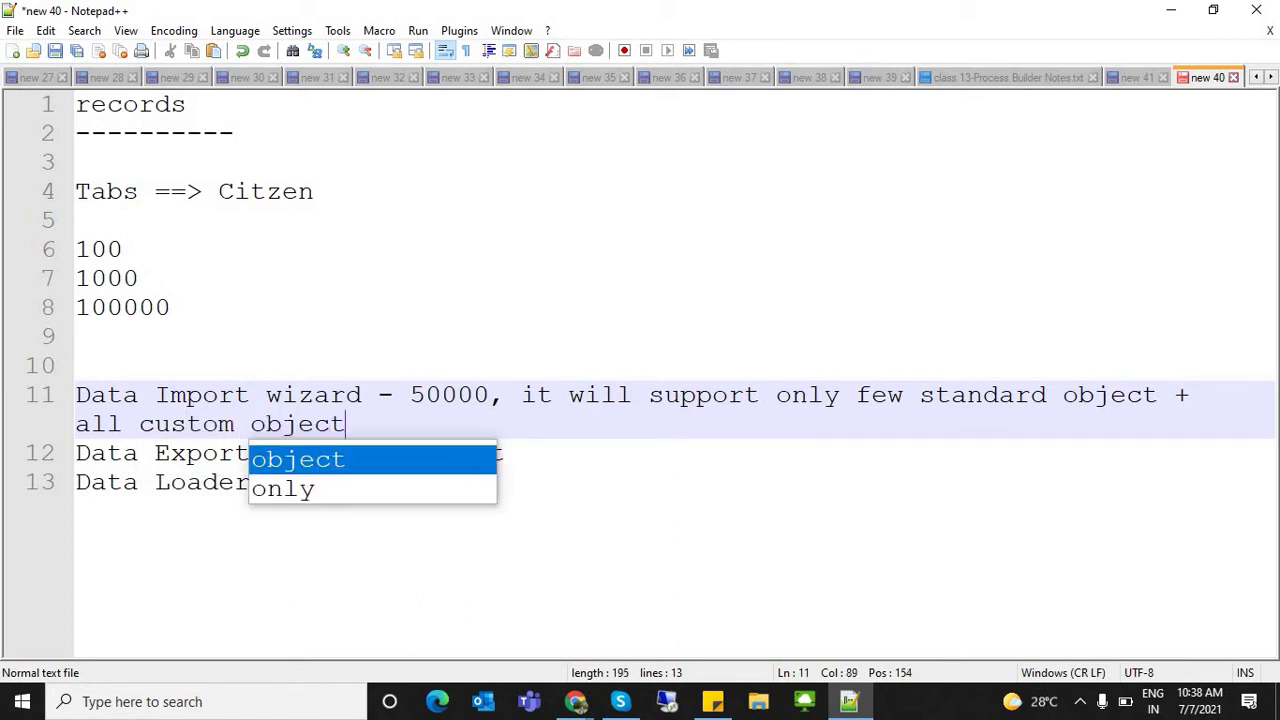
key("Return")
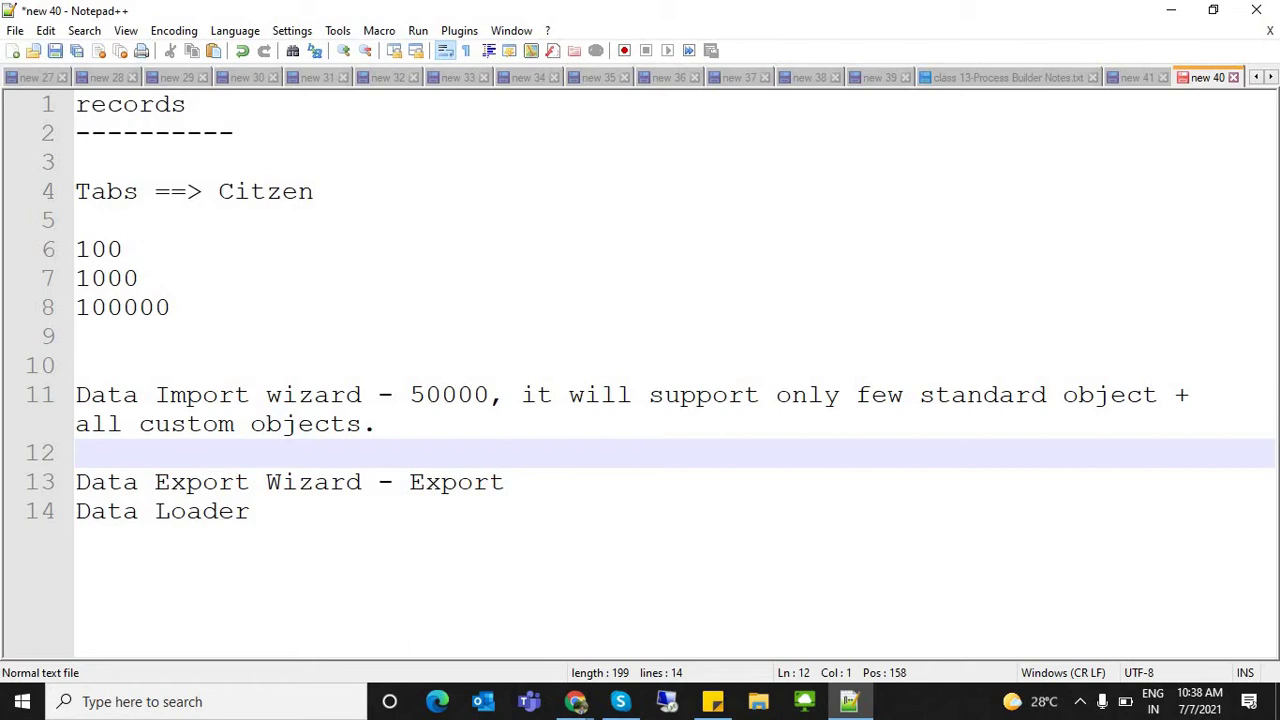
Highlight "it will support", followed by the whole "Data Import wizard" entry
left_click_drag(521, 394, 776, 394)
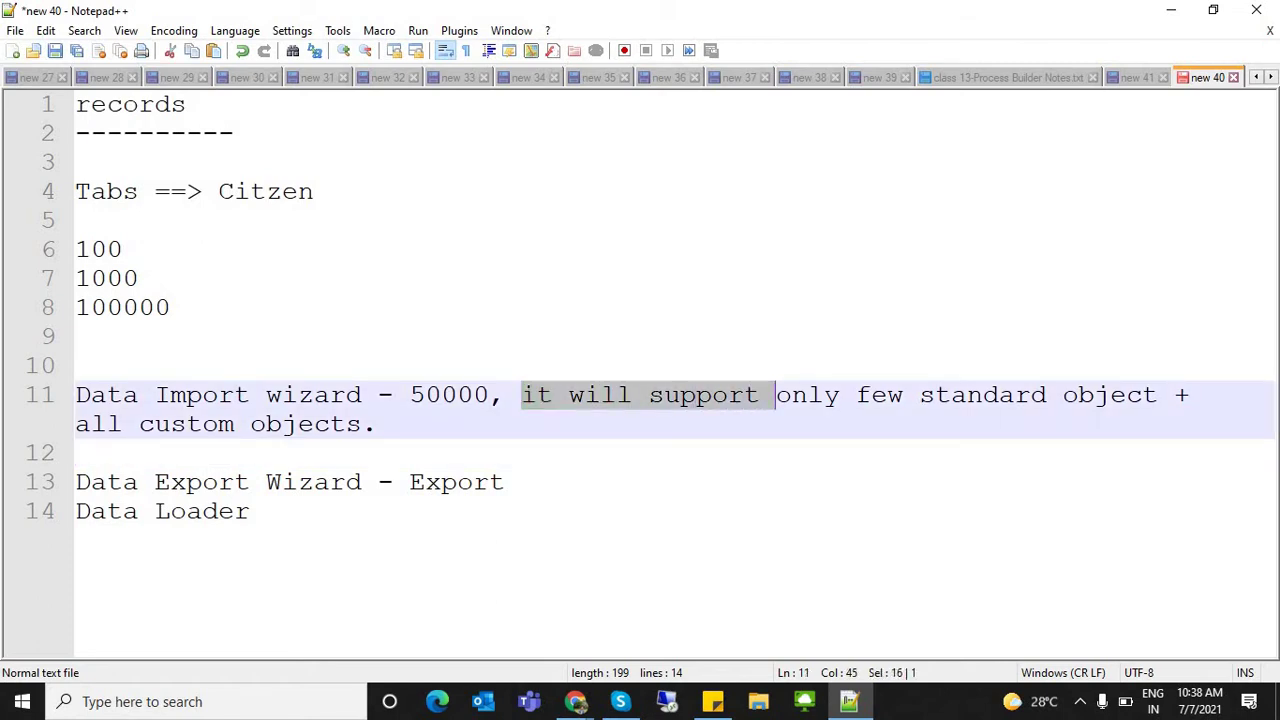
left_click(77, 453)
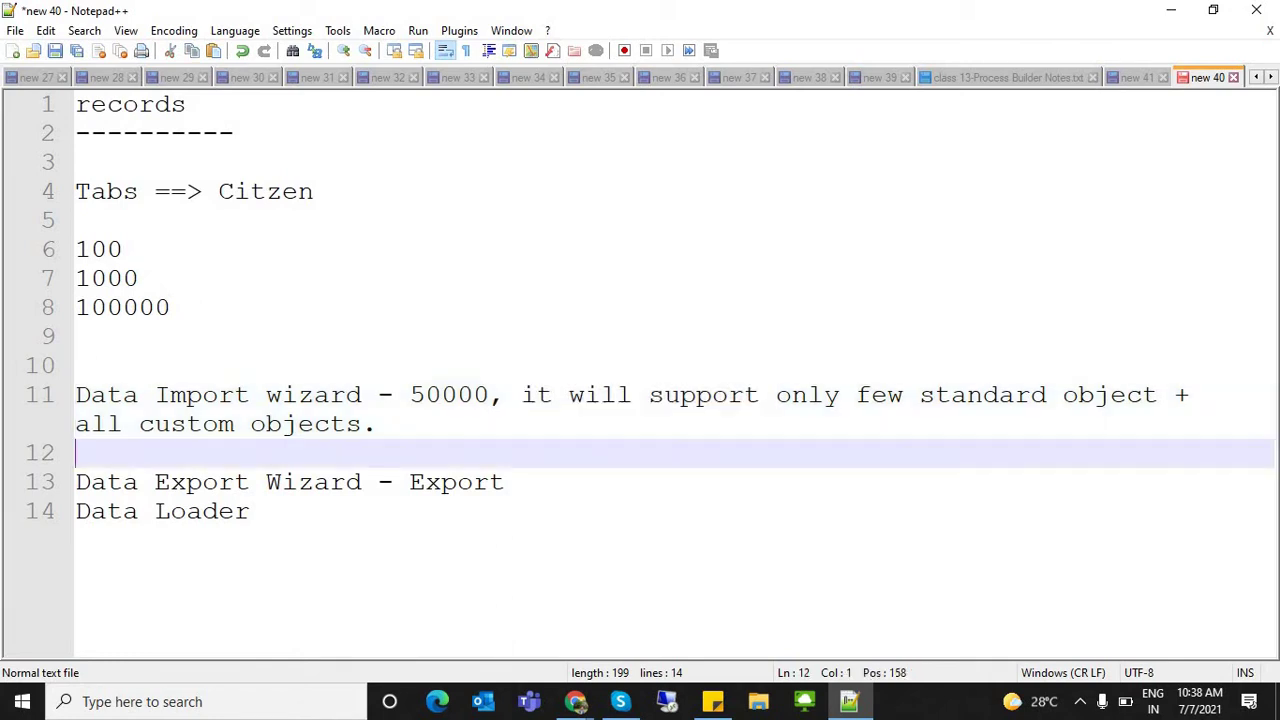
key("Left")
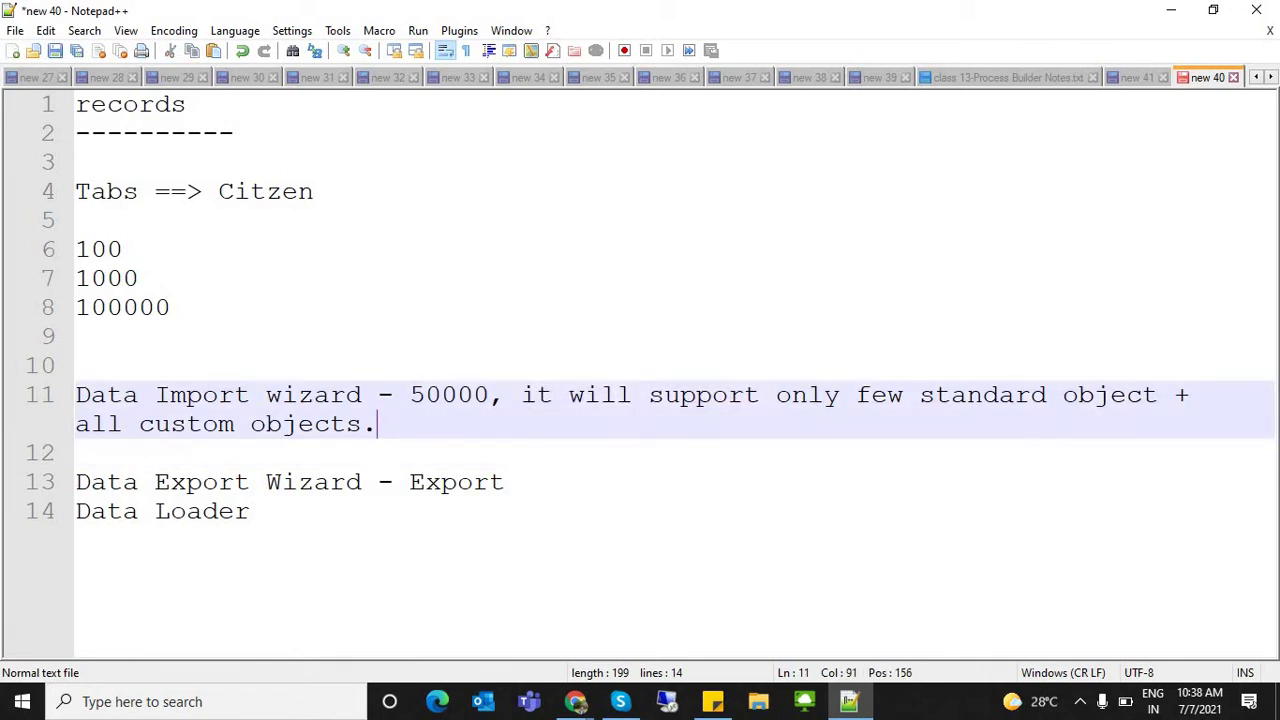
key("shift+Home")
key("shift+Home")
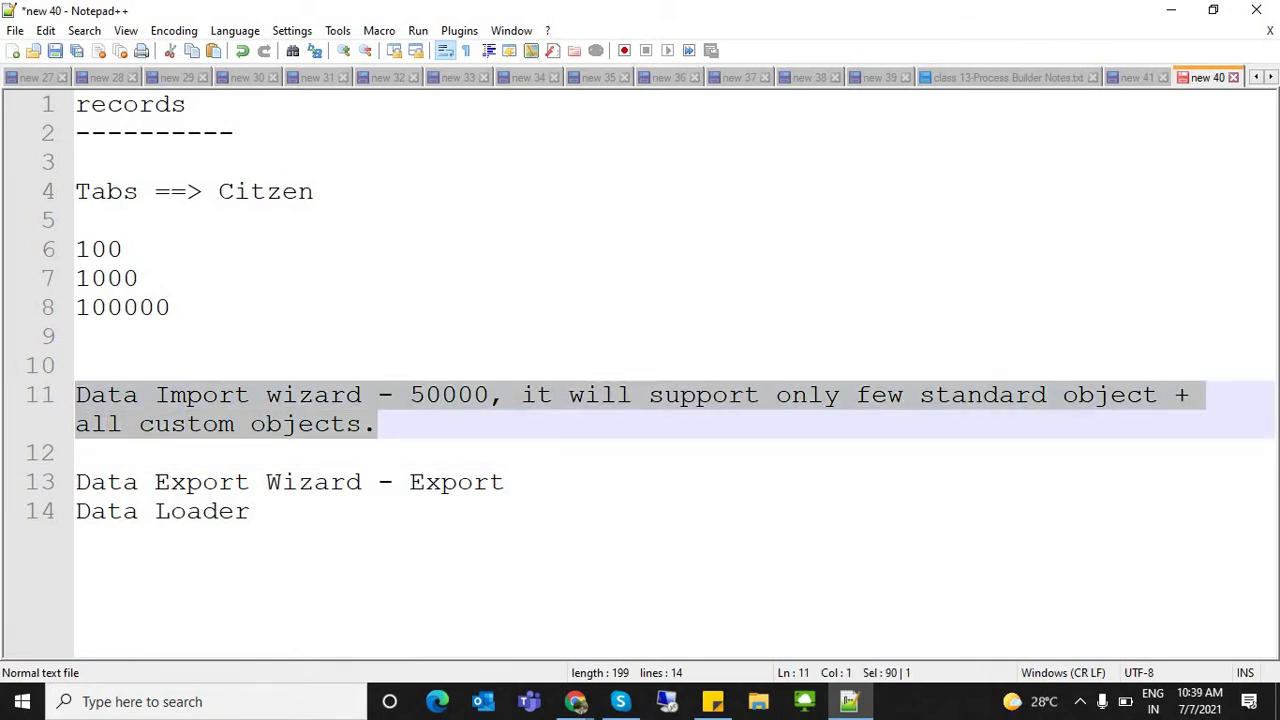
Append " - 5 M" to the "Data Loader" line and highlight the "5 M" value
left_click(250, 511)
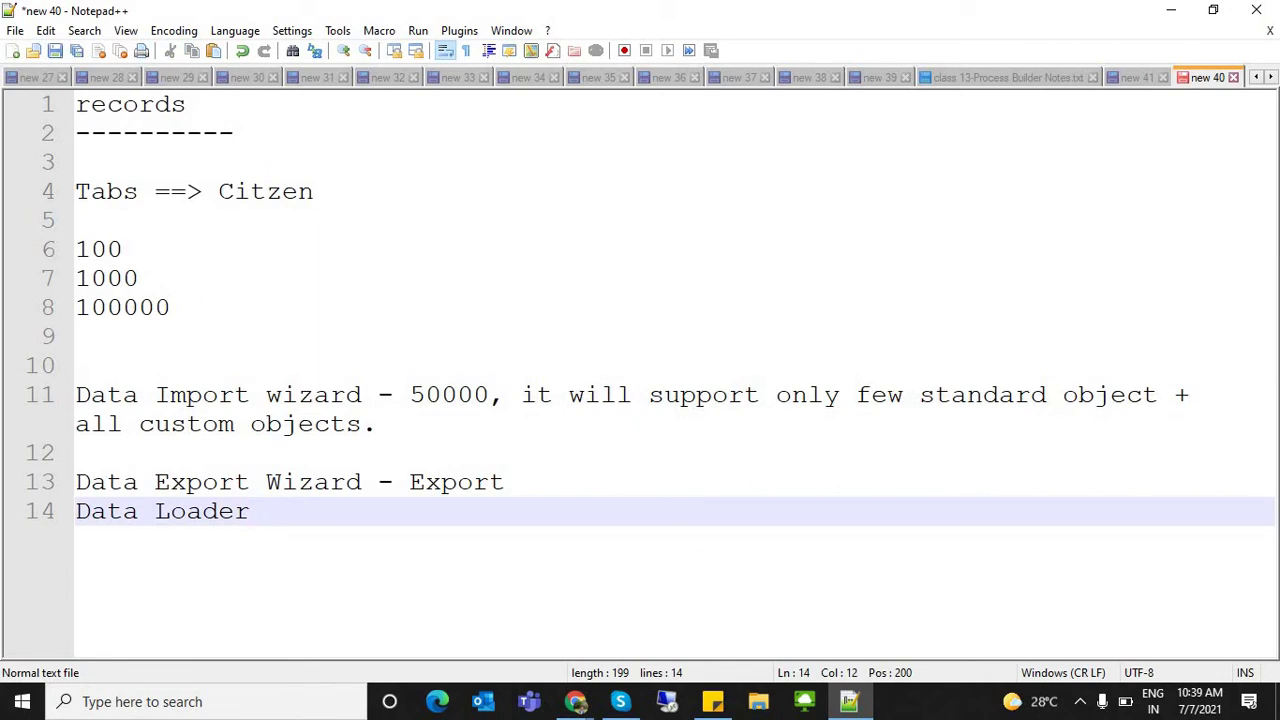
type("- 5 M")
key("shift+End")
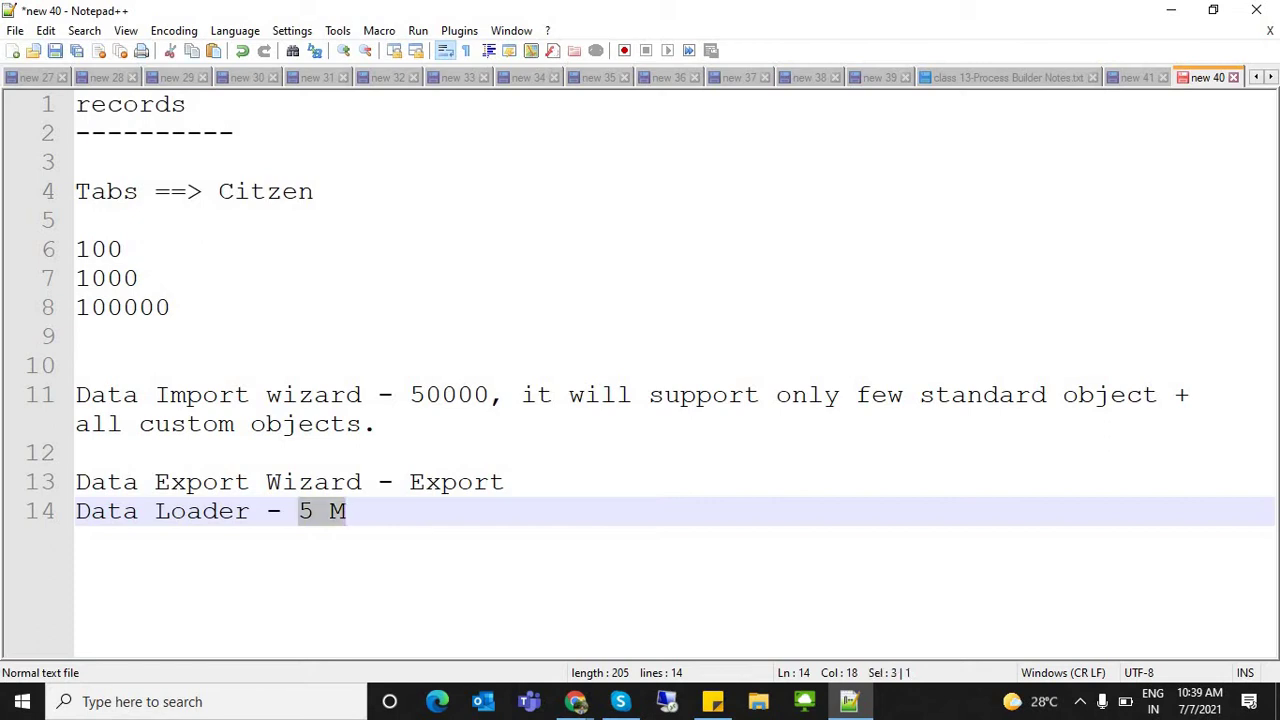
Highlight the "Data Loader -" text in front of "5 M" and return to the line's end
key("Left")
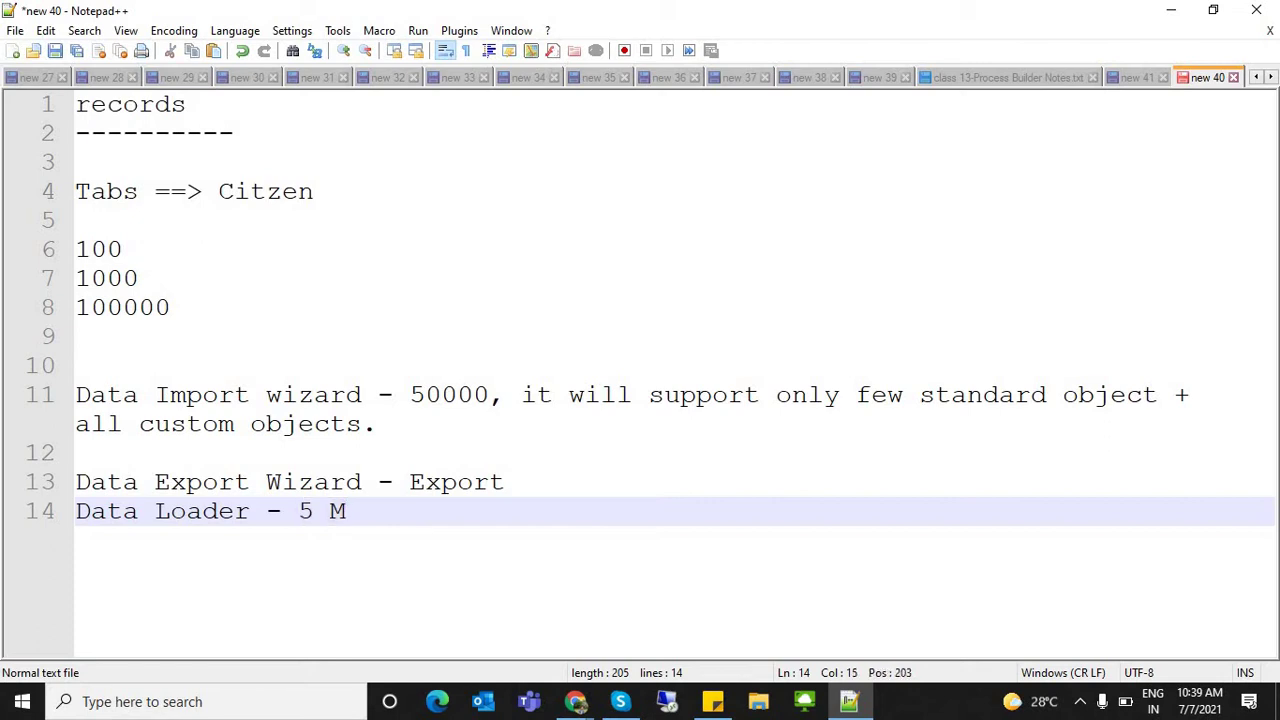
key("shift+End")
key("shift+Home")
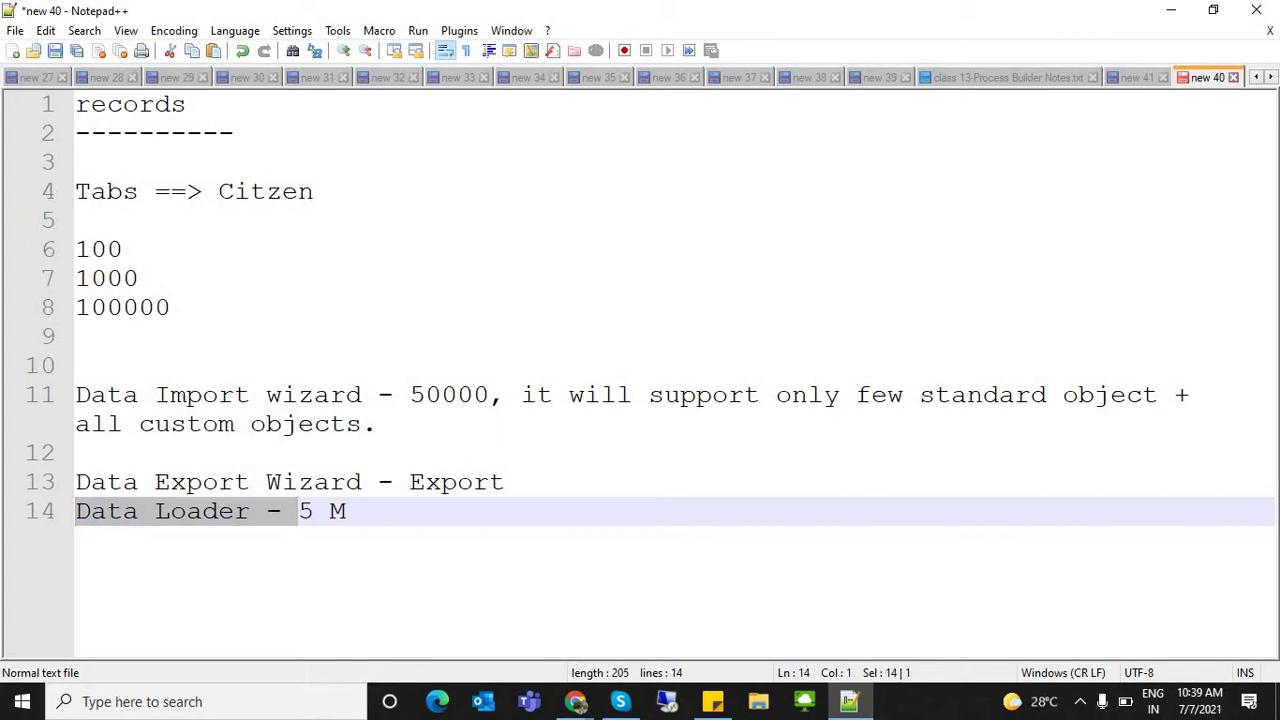
key("End")
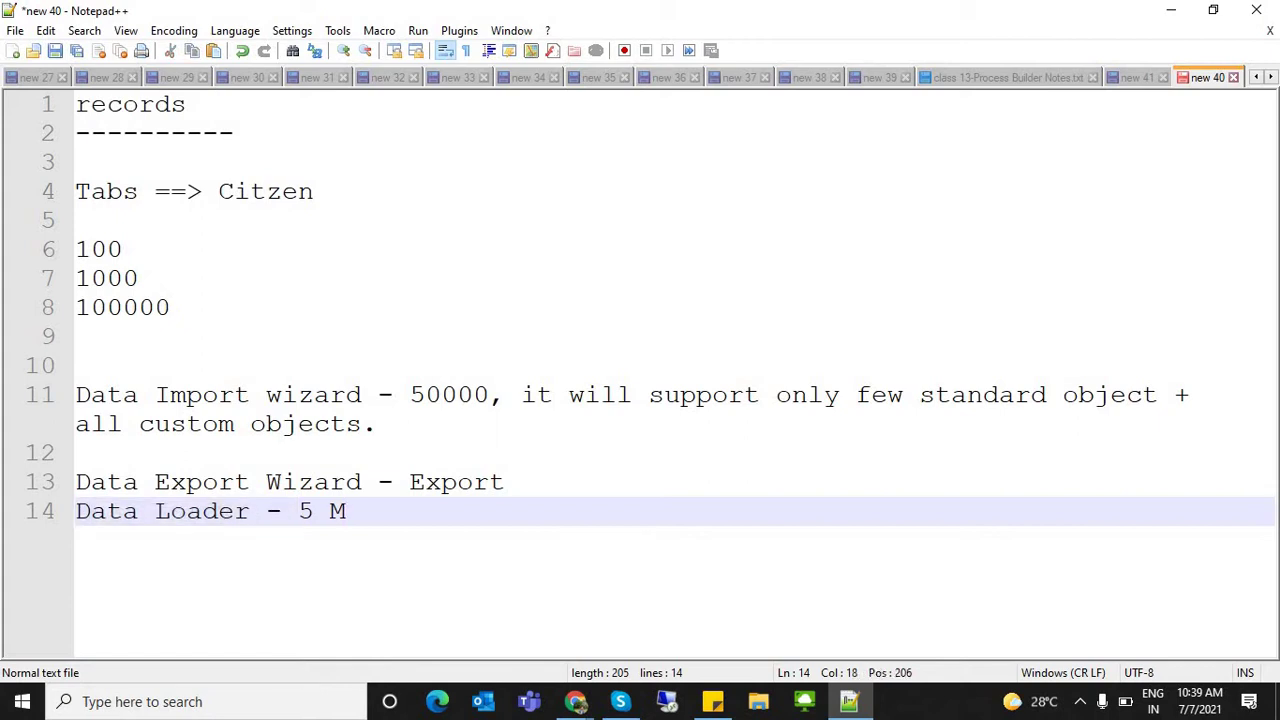
Highlight the "Data Import wizard" and "Data Export Wizard" entries together, followed by the "Data Loader - 5 M" line
left_click_drag(77, 395, 390, 425)
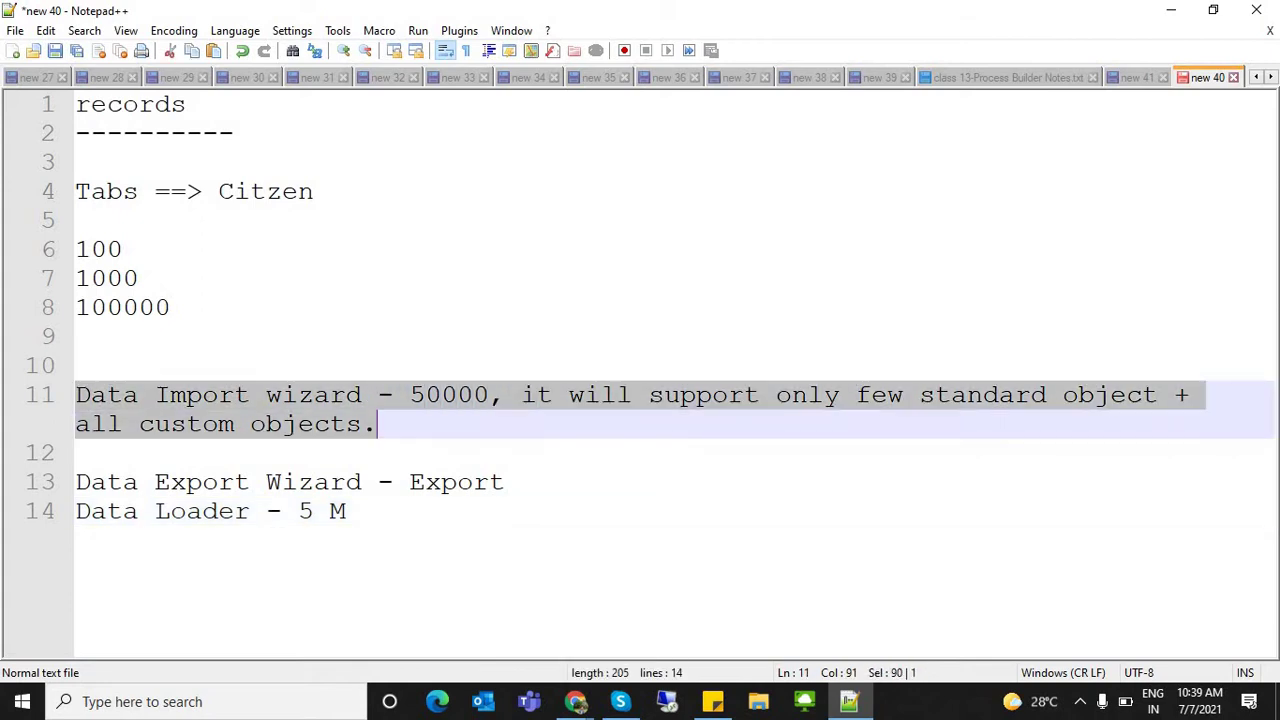
key("shift+Down")
key("shift+Down")
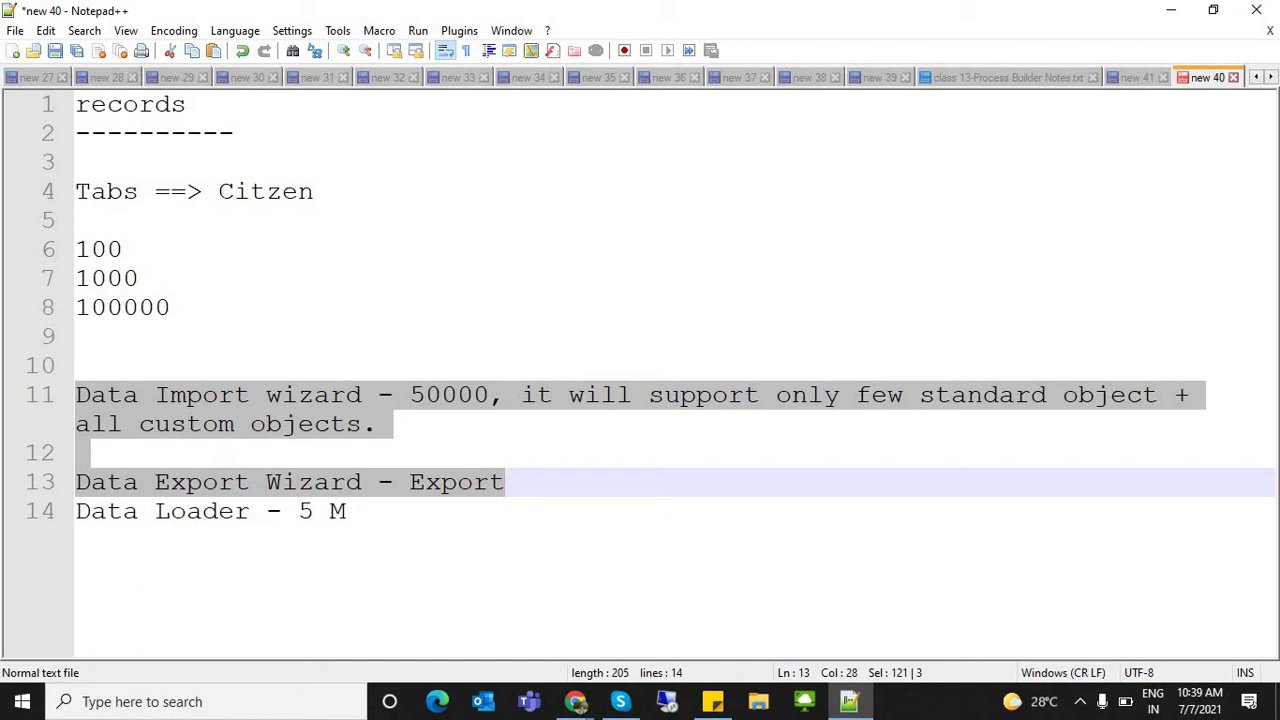
left_click(78, 453)
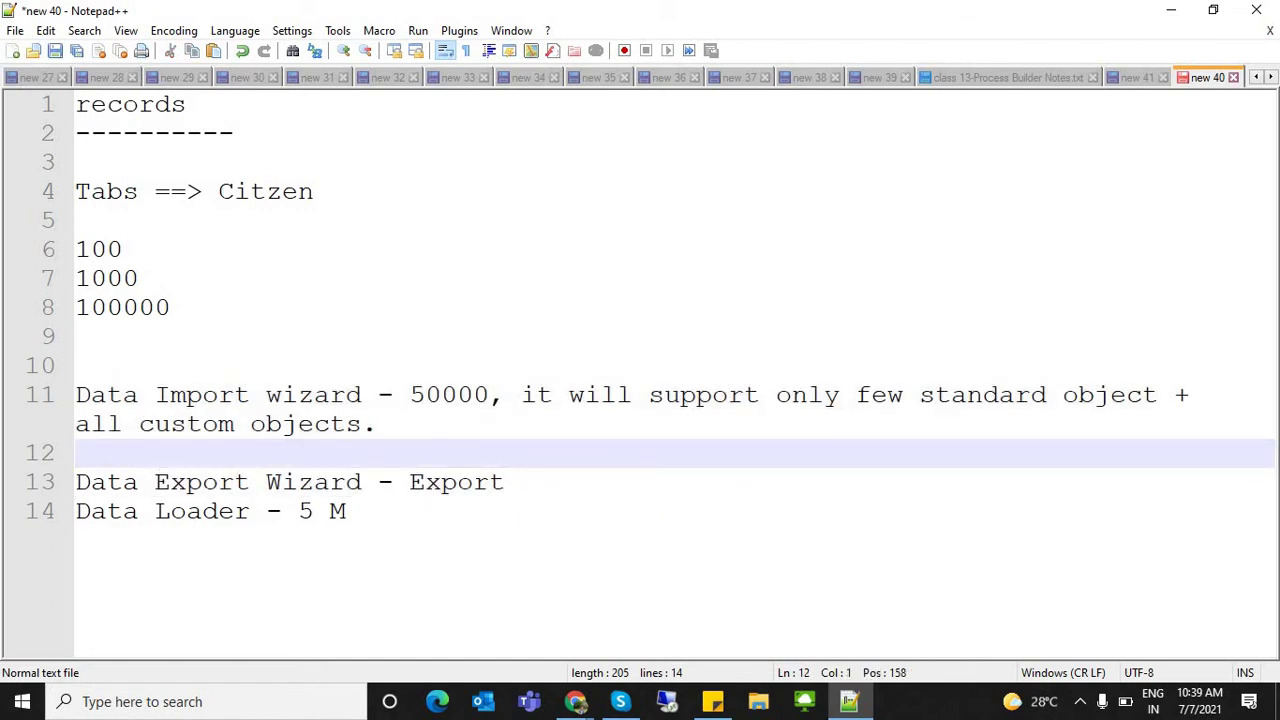
left_click_drag(506, 482, 77, 395)
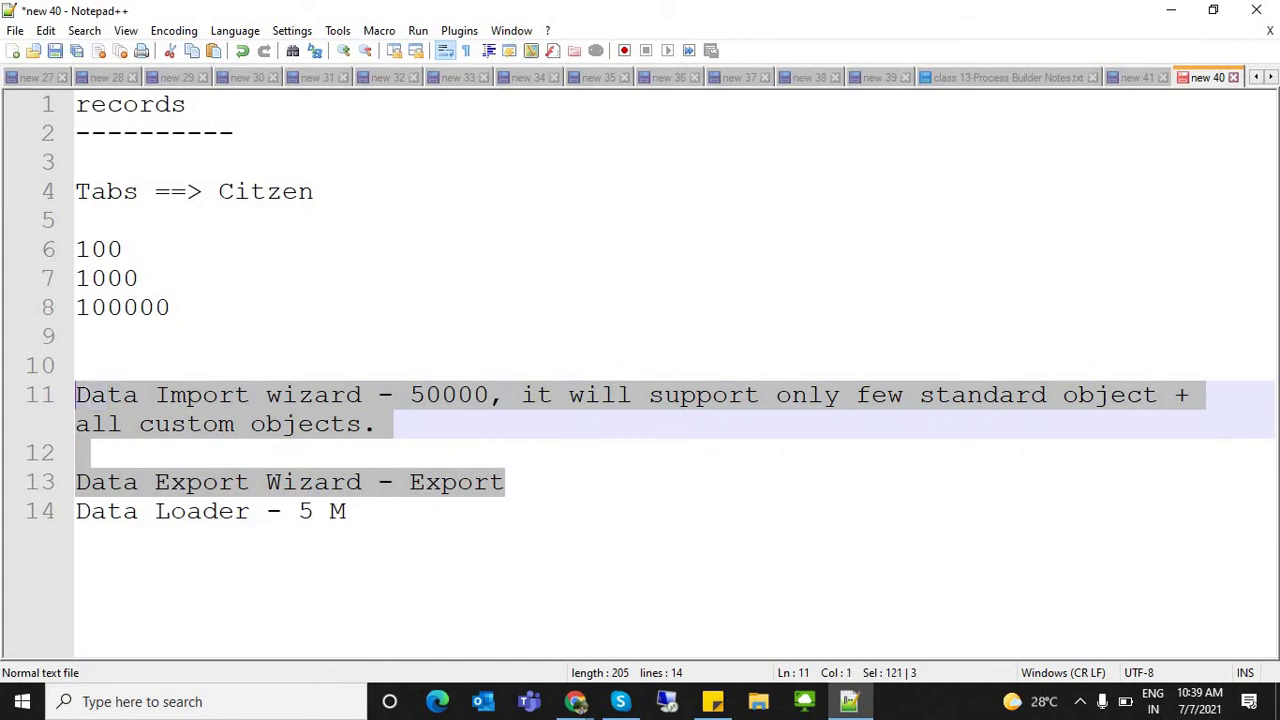
left_click_drag(346, 511, 76, 511)
left_click(425, 482)
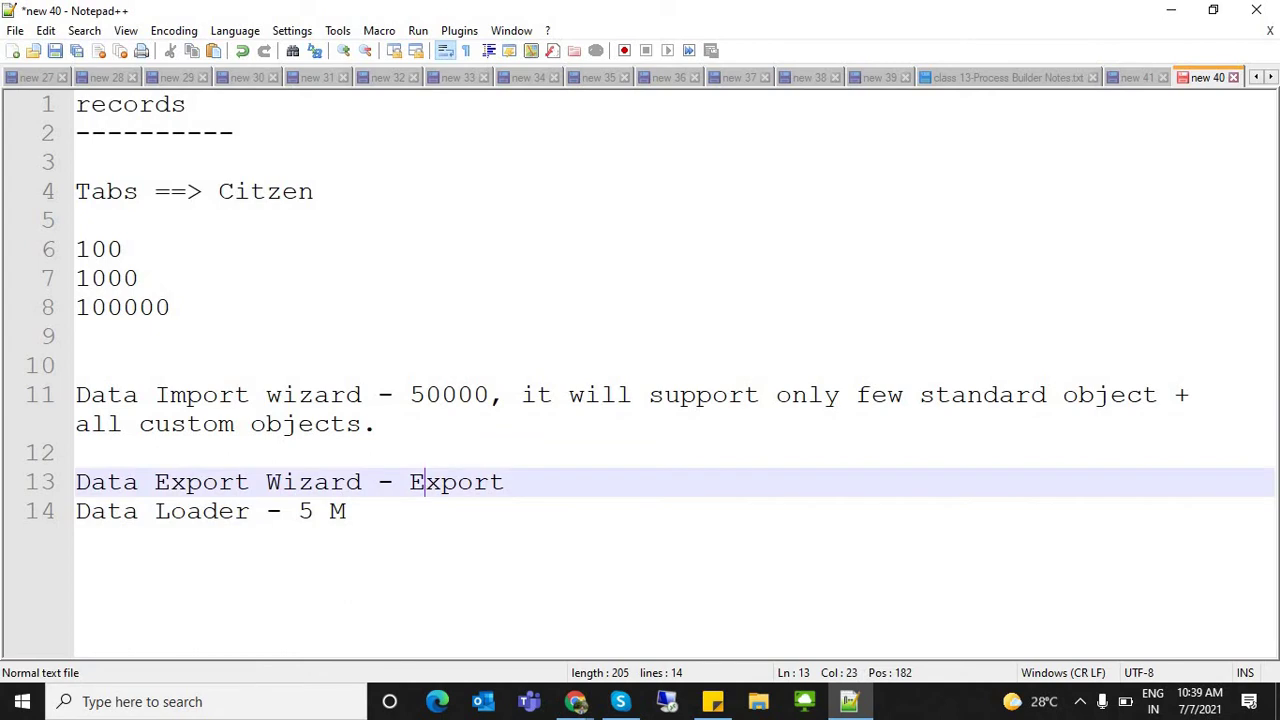
Highlight all three data tool entries together, followed by the names "Data Import wizard", "Data Export Wizard" and "Data Loader" one by one
left_click_drag(346, 511, 76, 395)
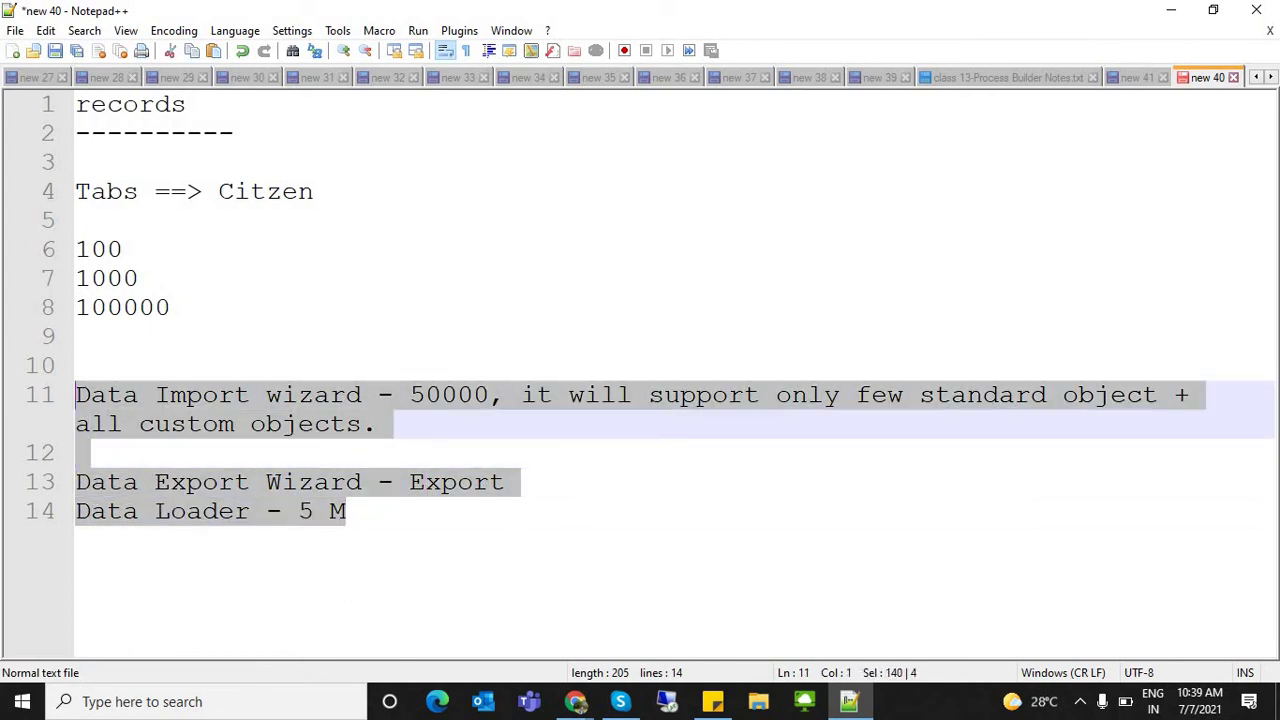
left_click(266, 482)
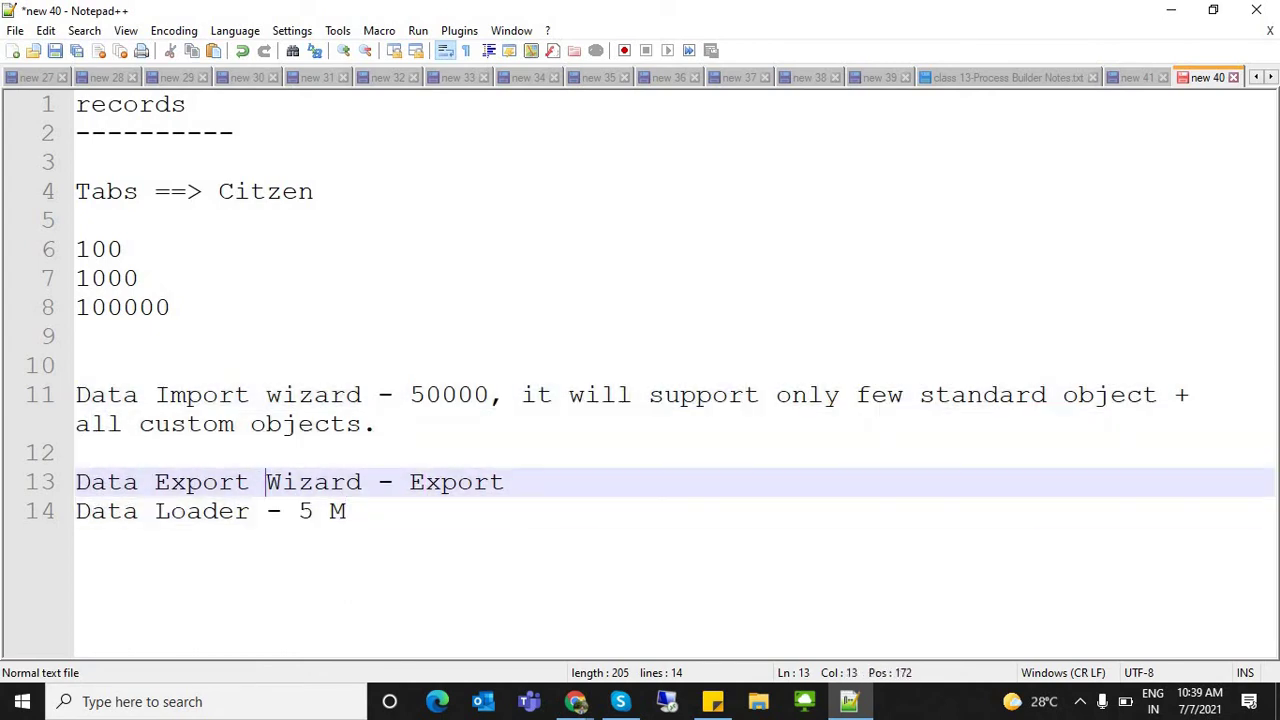
left_click_drag(76, 395, 362, 395)
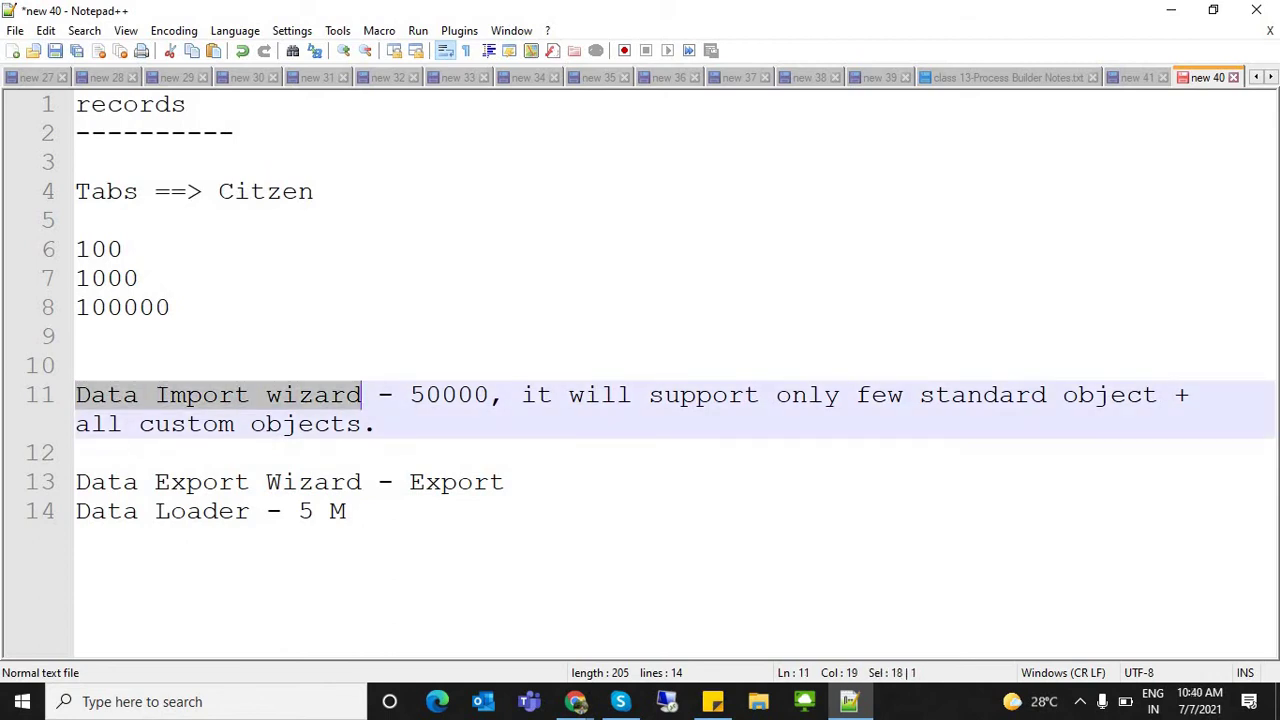
left_click_drag(362, 482, 76, 482)
left_click_drag(250, 511, 76, 511)
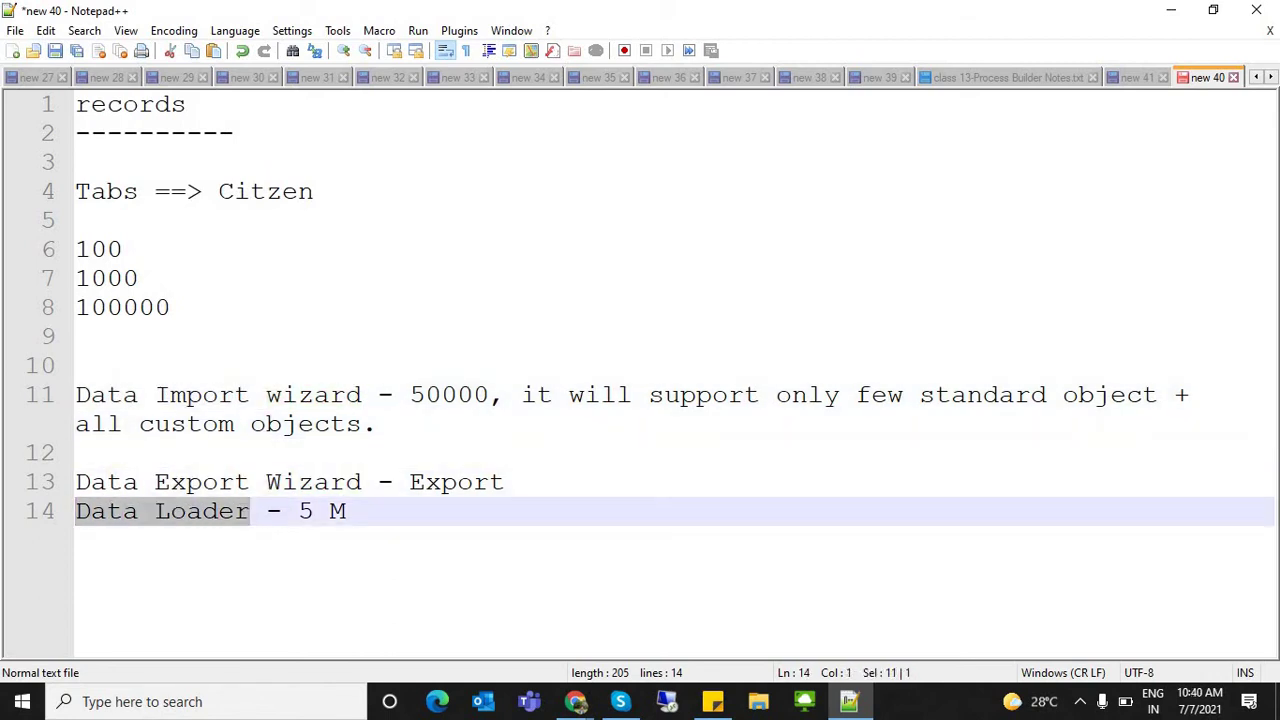
Highlight "50000" in the "Data Import wizard" entry, followed by its object support text and the tool's name
left_click_drag(410, 395, 489, 395)
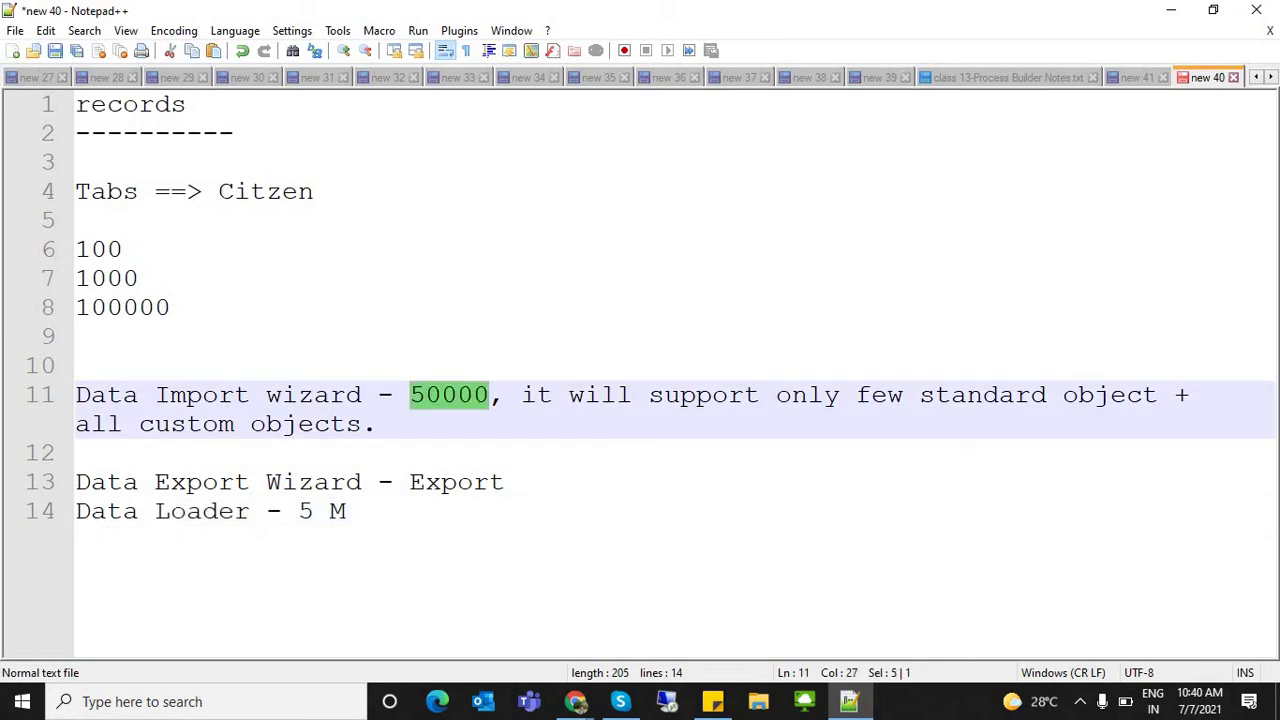
left_click_drag(376, 424, 522, 395)
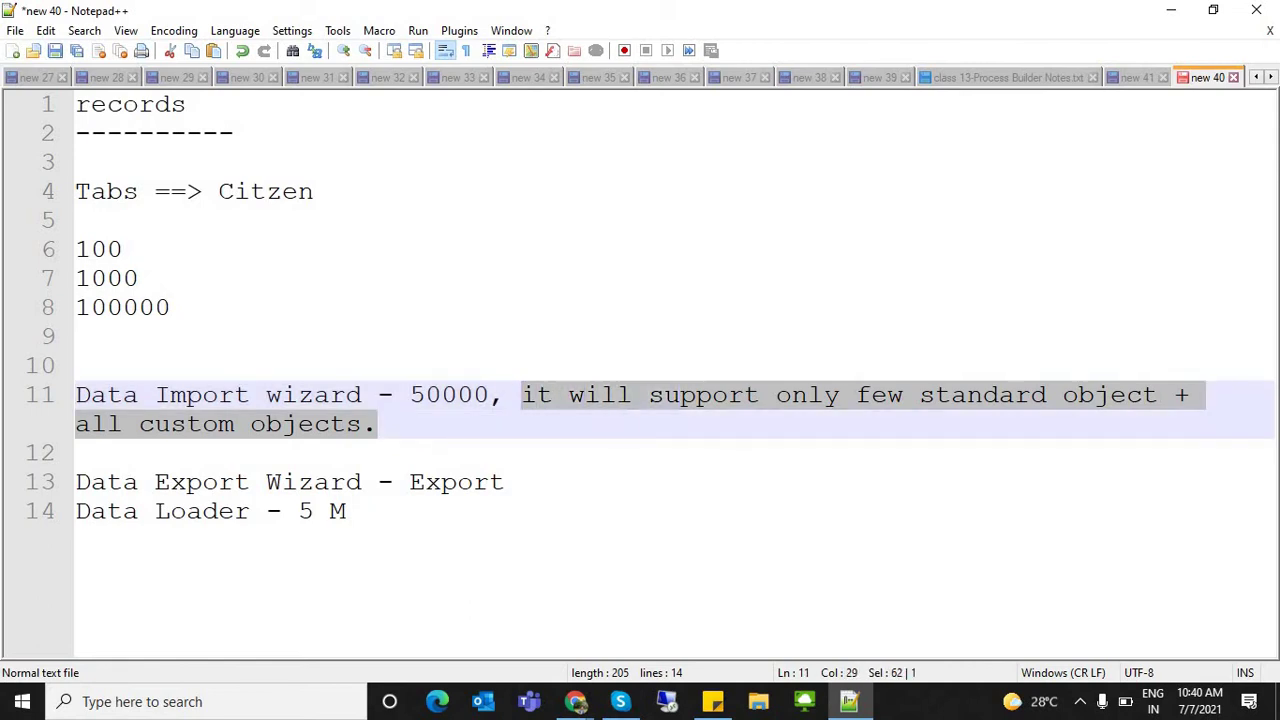
left_click_drag(346, 395, 122, 395)
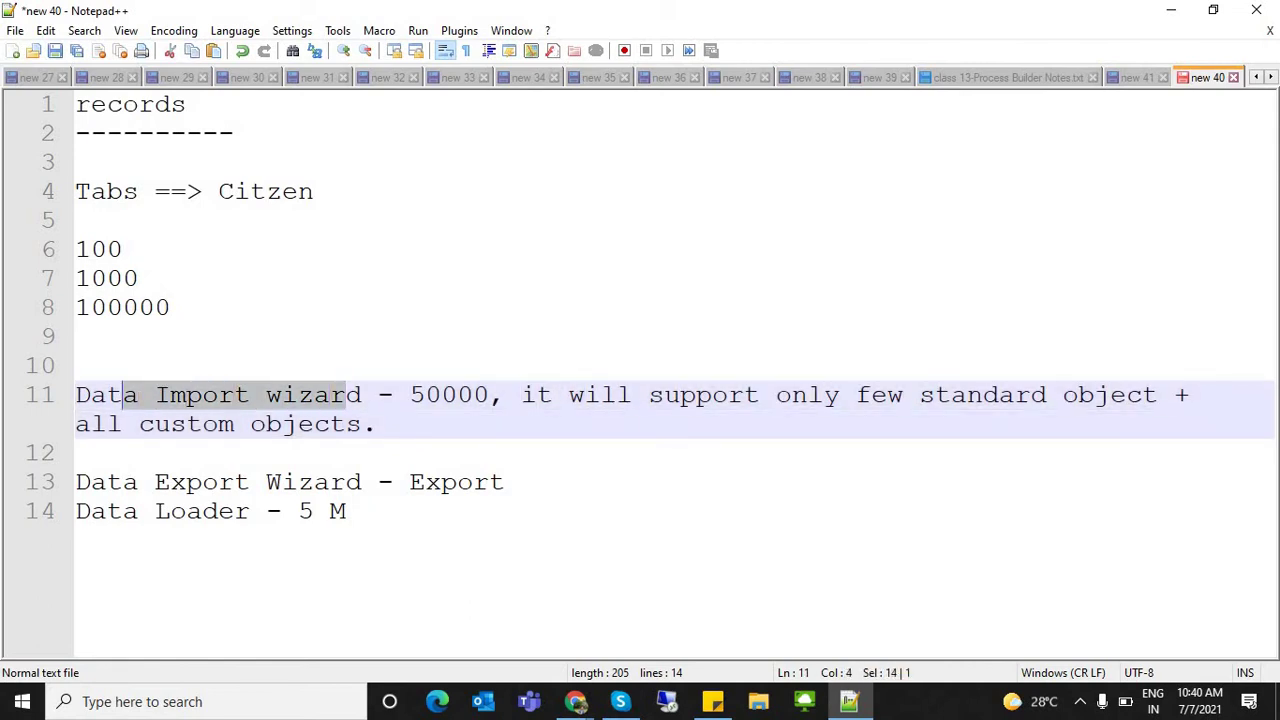
Insert a blank line between the "Data Export Wizard" and "Data Loader" lines and highlight the three tool names from first to last
left_click(505, 482)
key("Return")
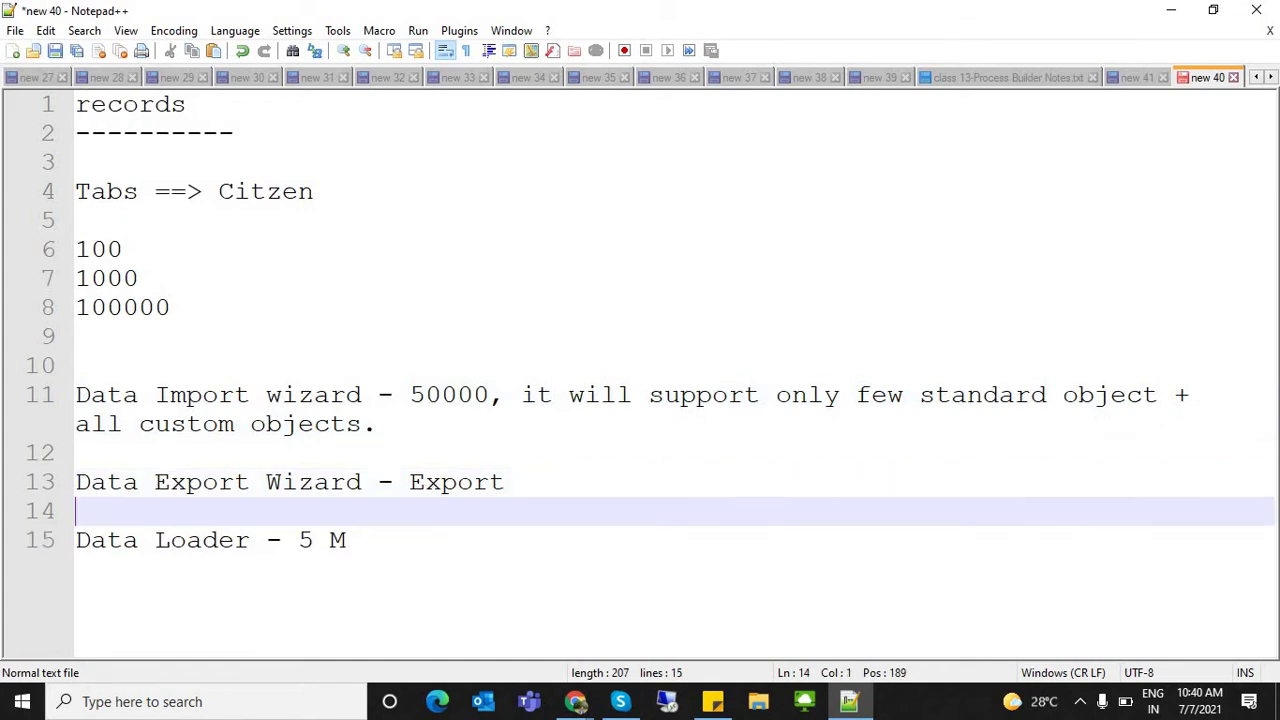
left_click_drag(362, 395, 76, 365)
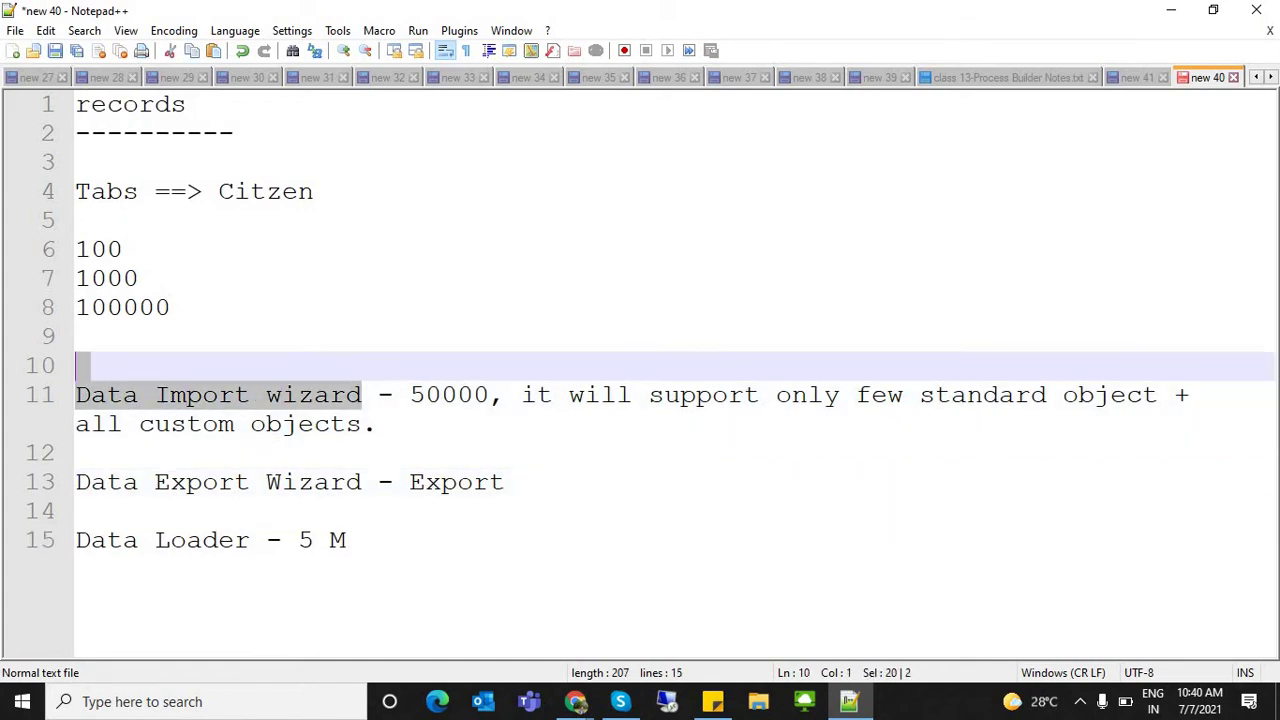
left_click_drag(362, 482, 76, 482)
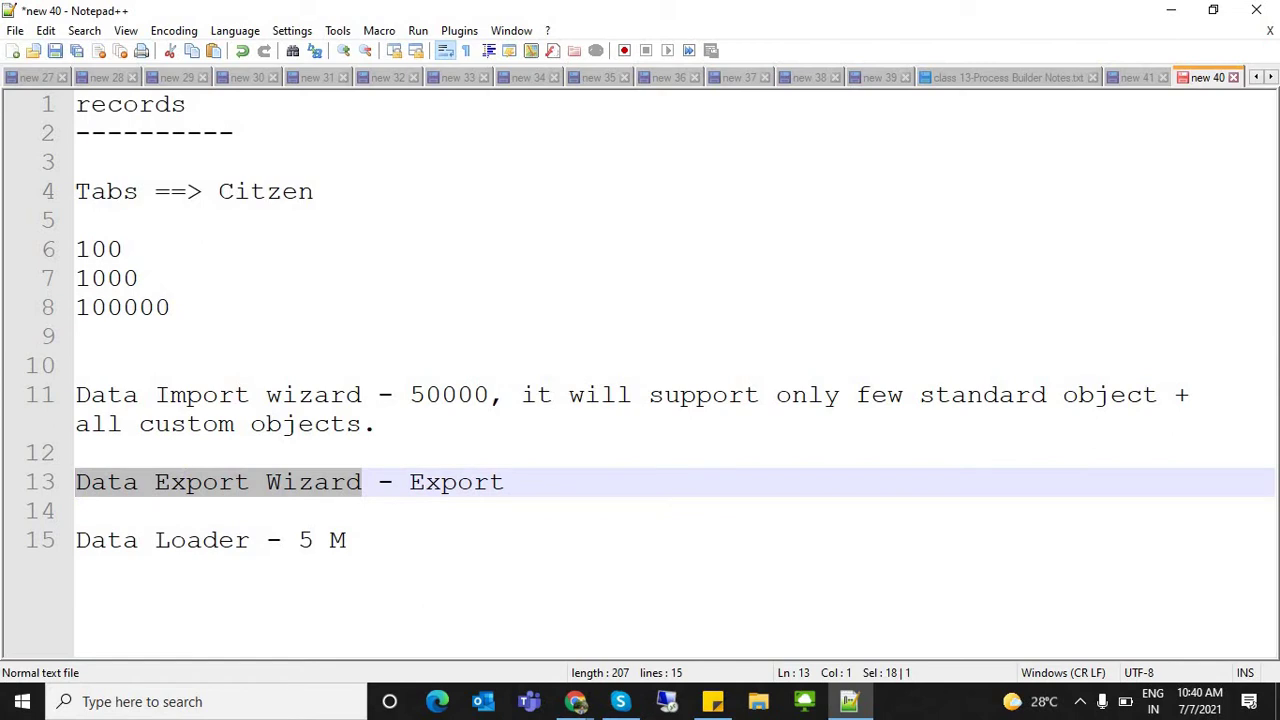
left_click(223, 540)
left_click_drag(250, 540, 76, 540)
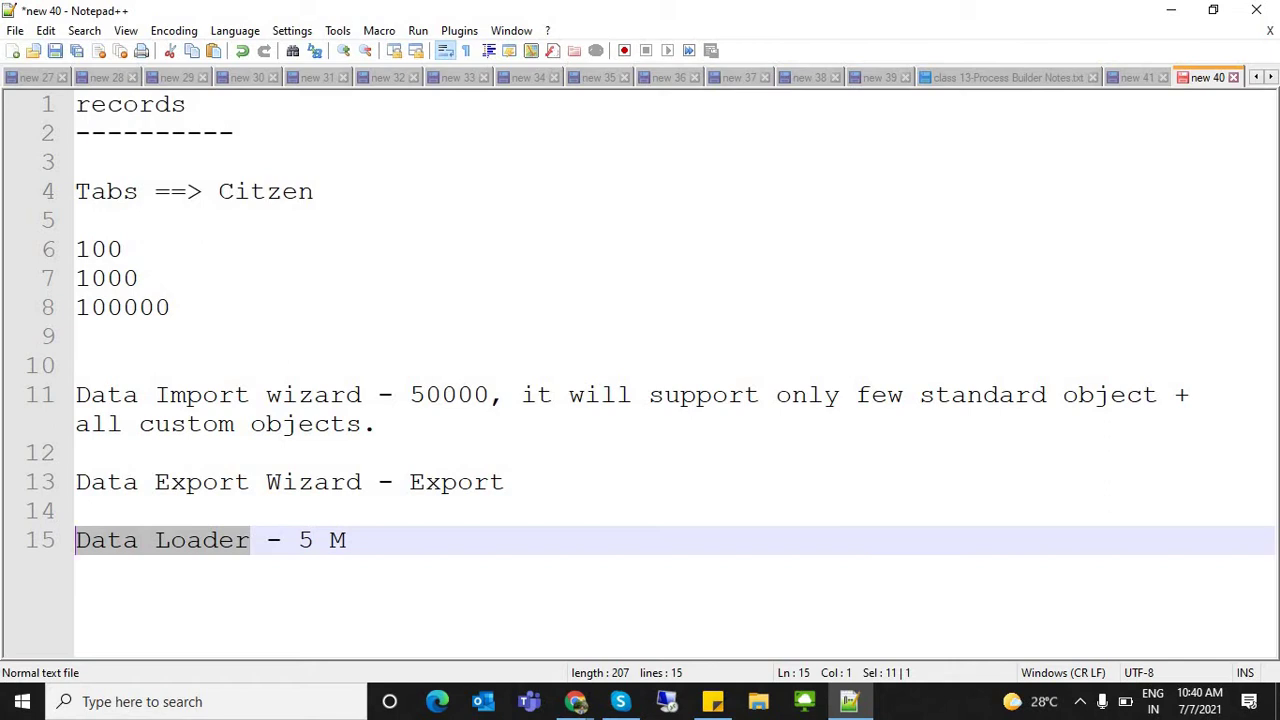
left_click(346, 540)
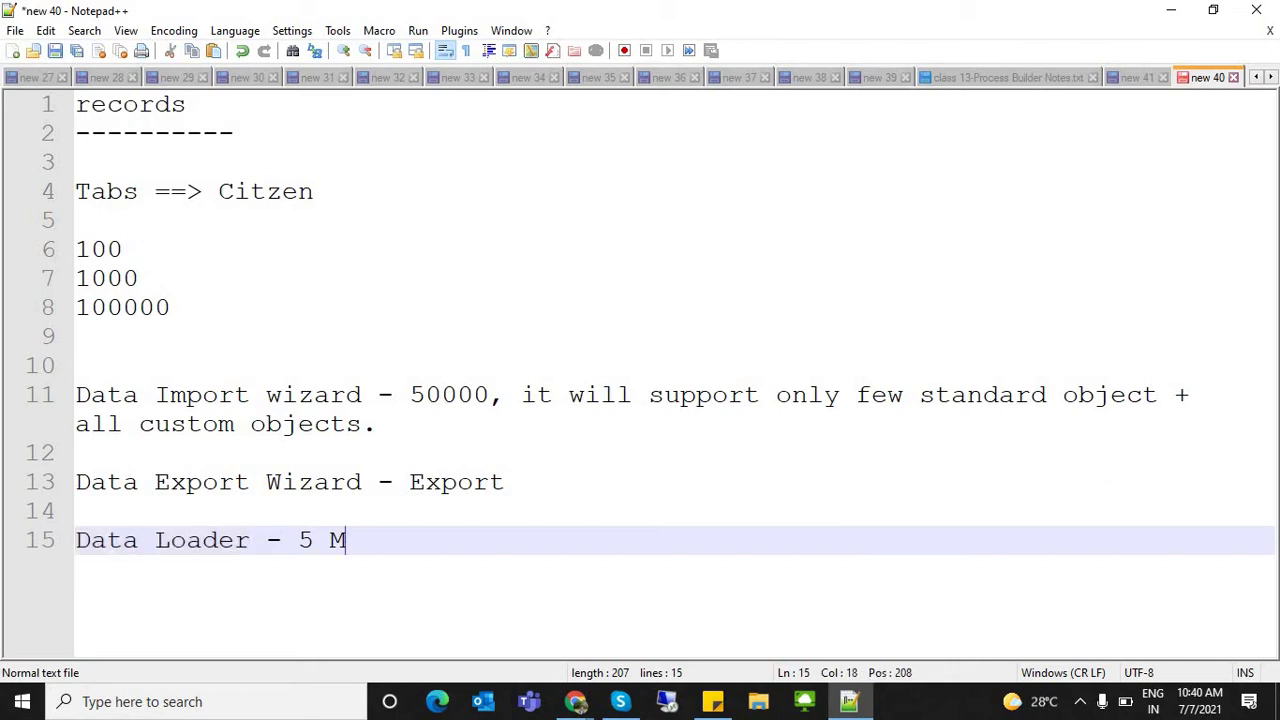
Highlight the "Data Export Wizard" name, followed by "Data Import wizard" and the "Data Loader -" text
left_click_drag(377, 482, 91, 482)
left_click_drag(362, 395, 91, 395)
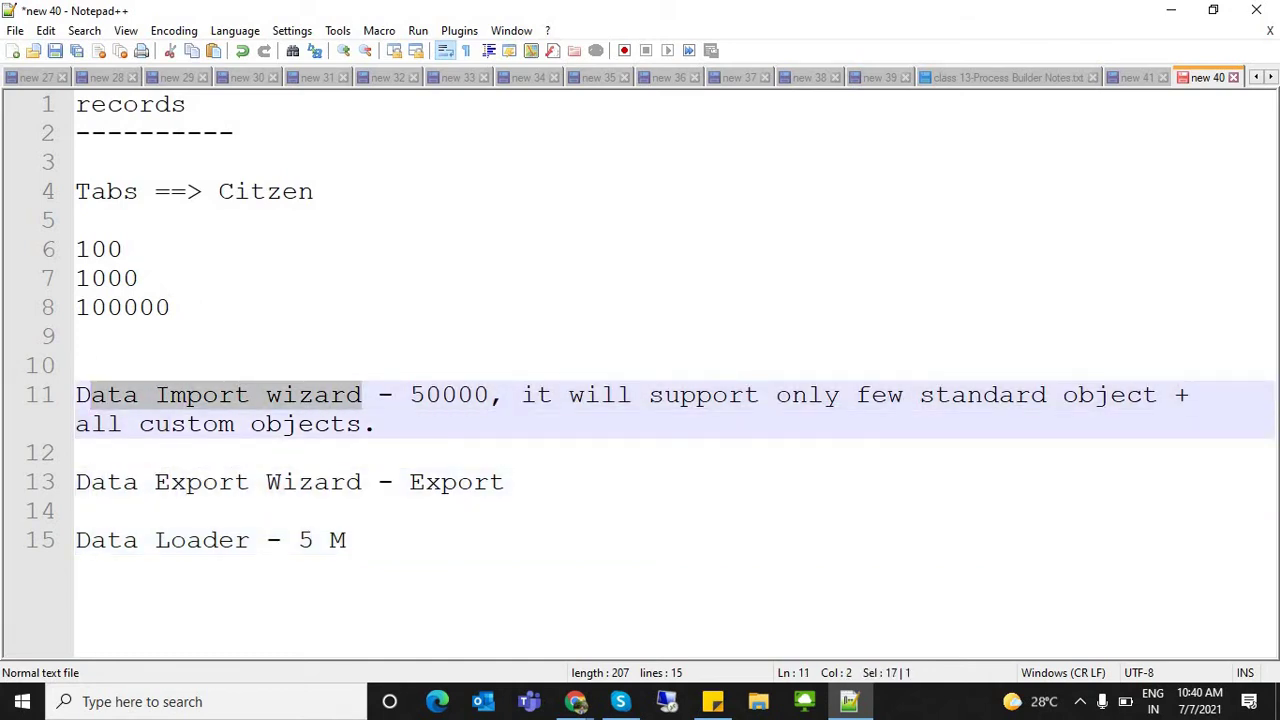
left_click(240, 540)
left_click_drag(284, 540, 84, 540)
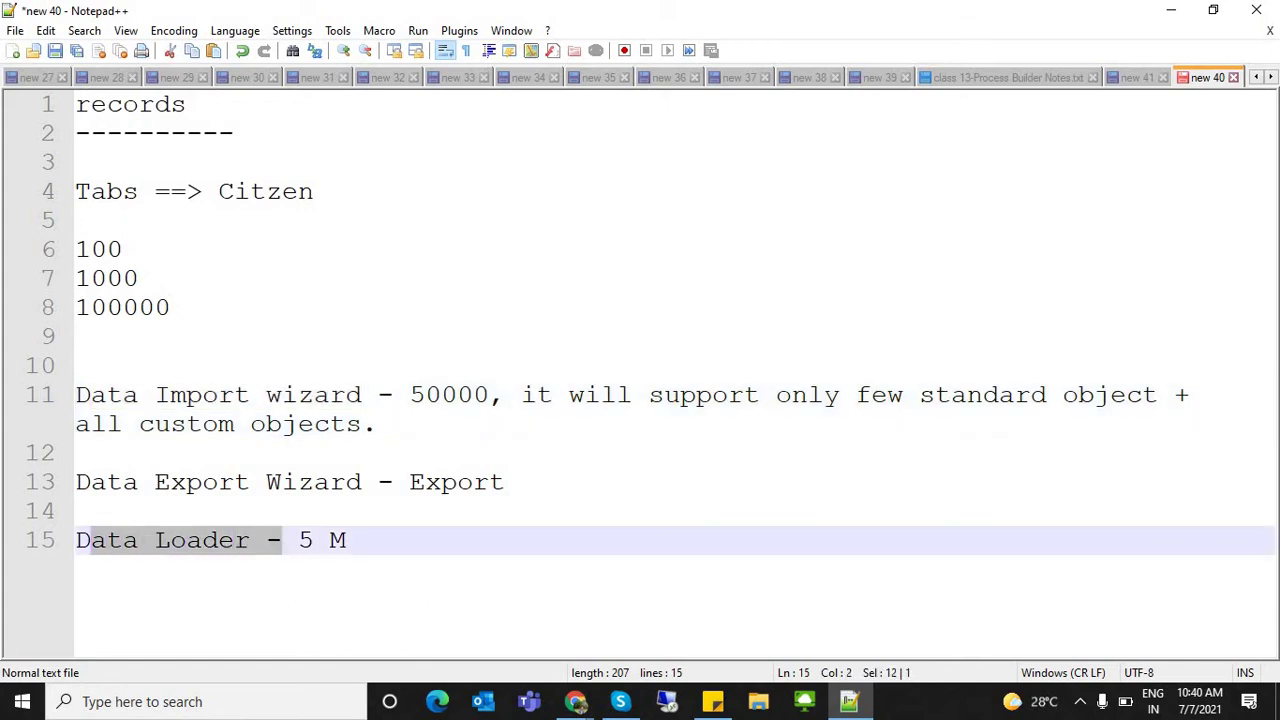
Review the notes on the Data Import wizard, Data Export Wizard and Data Loader, including their record limits
left_click(348, 540)
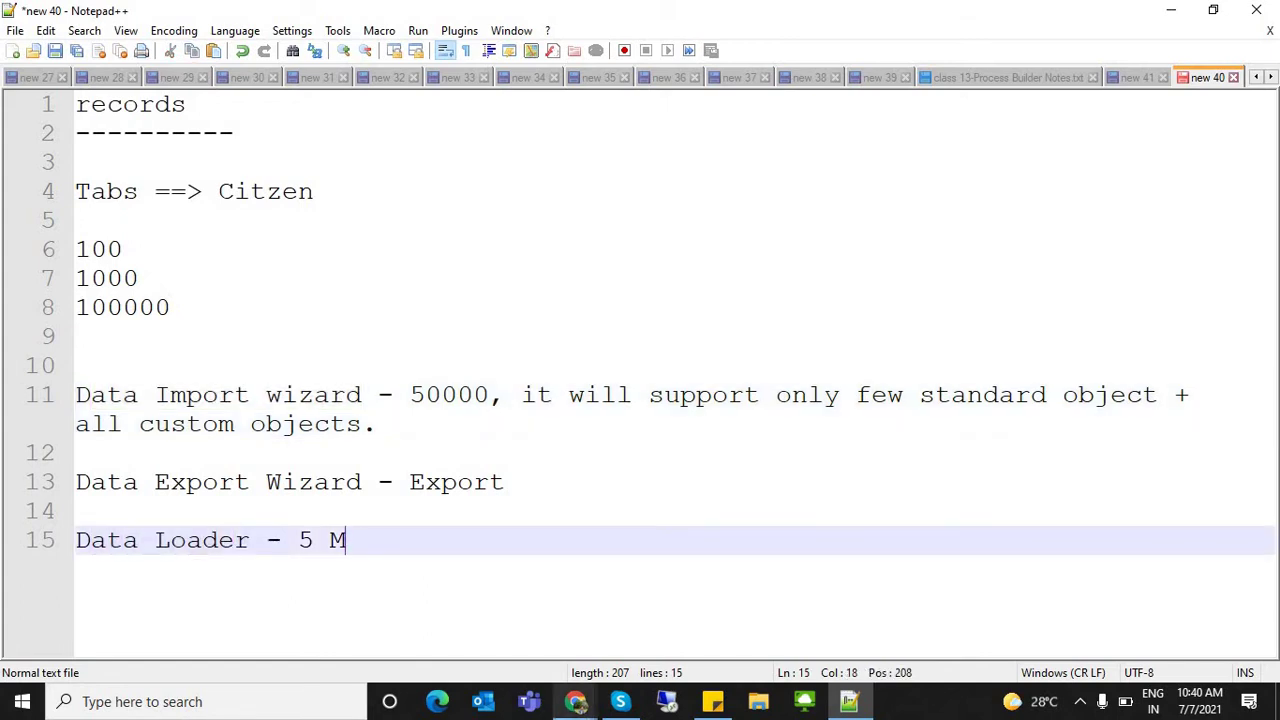
mouse_move(575, 701)
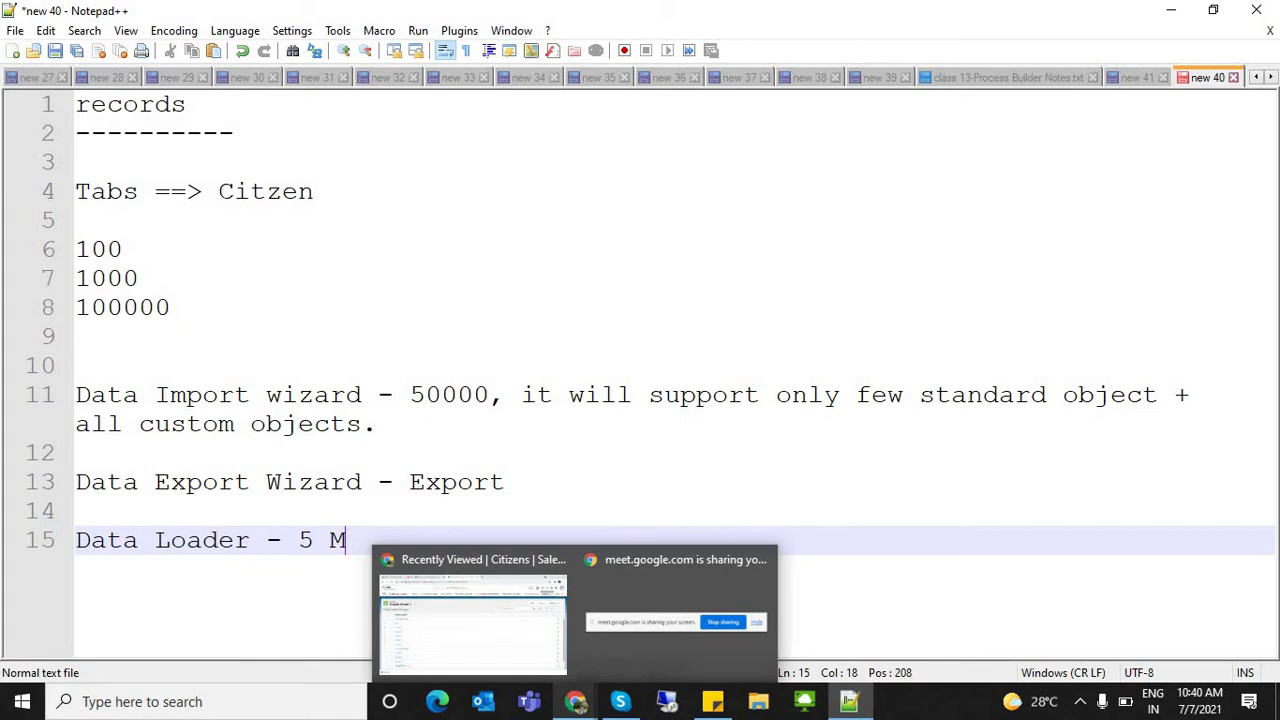
left_click(472, 622)
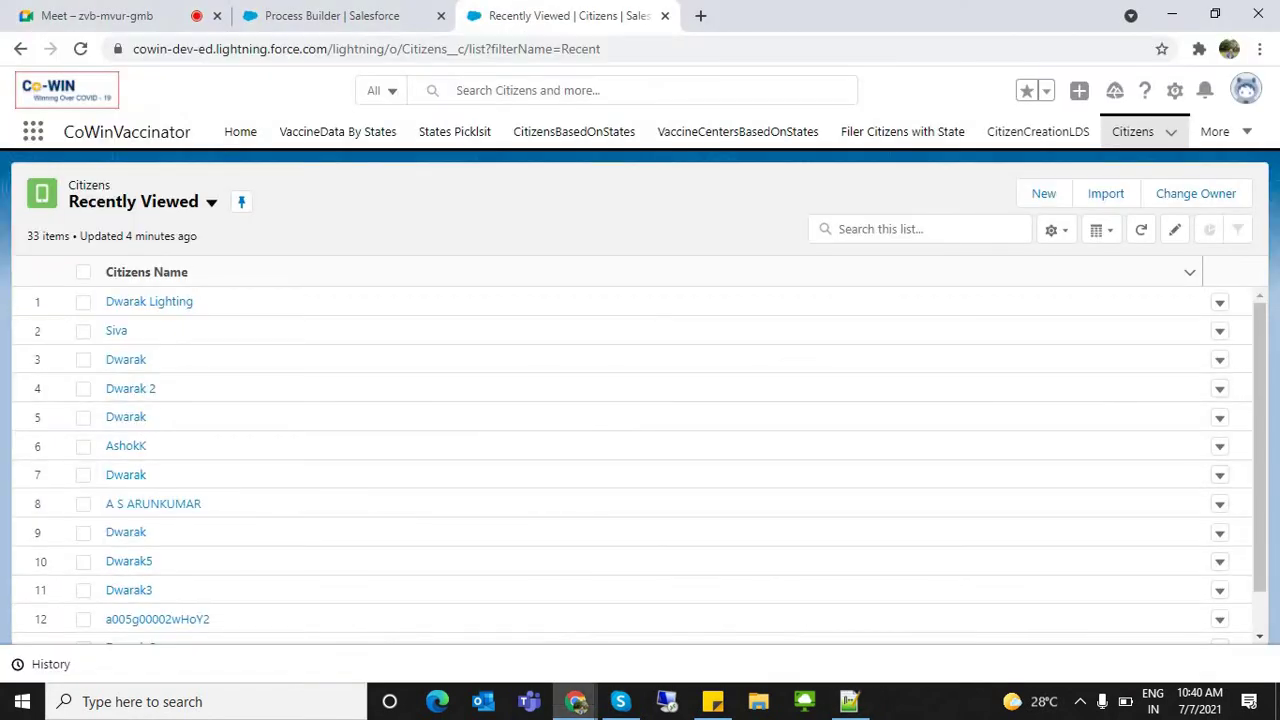
key("alt+Tab")
left_click_drag(331, 482, 122, 482)
left_click_drag(266, 424, 90, 395)
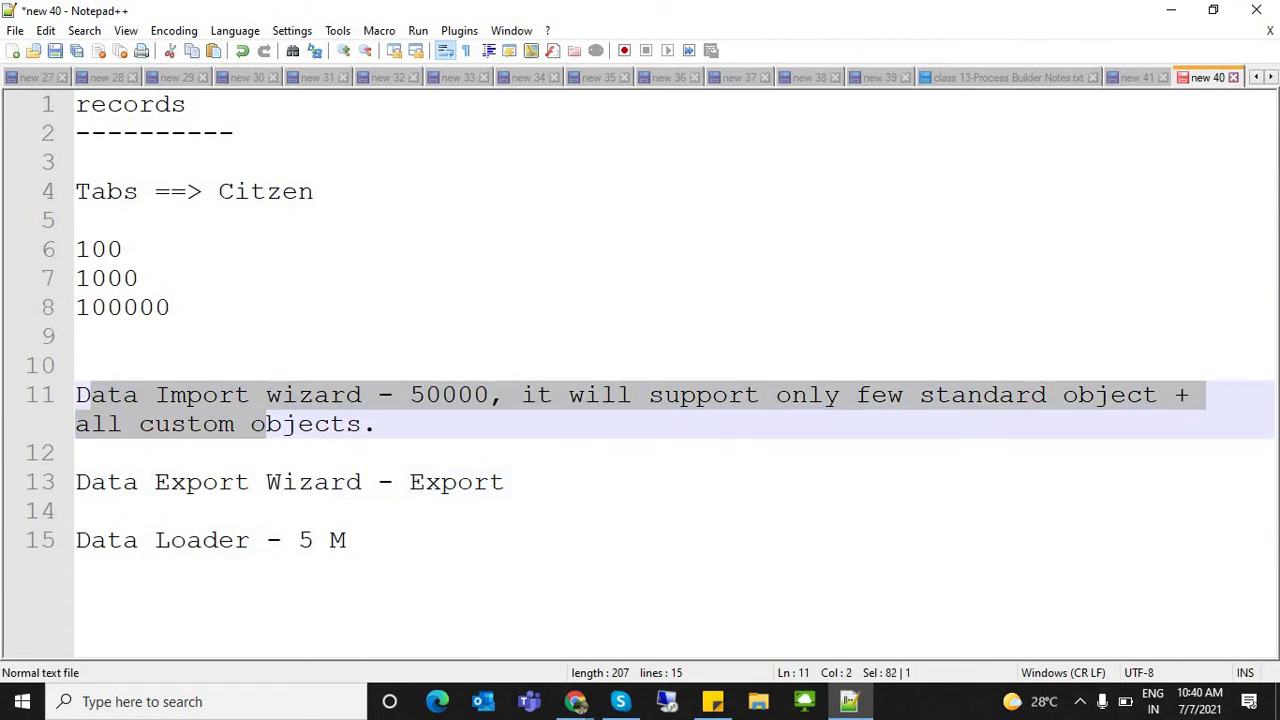
left_click(234, 540)
left_click(346, 540)
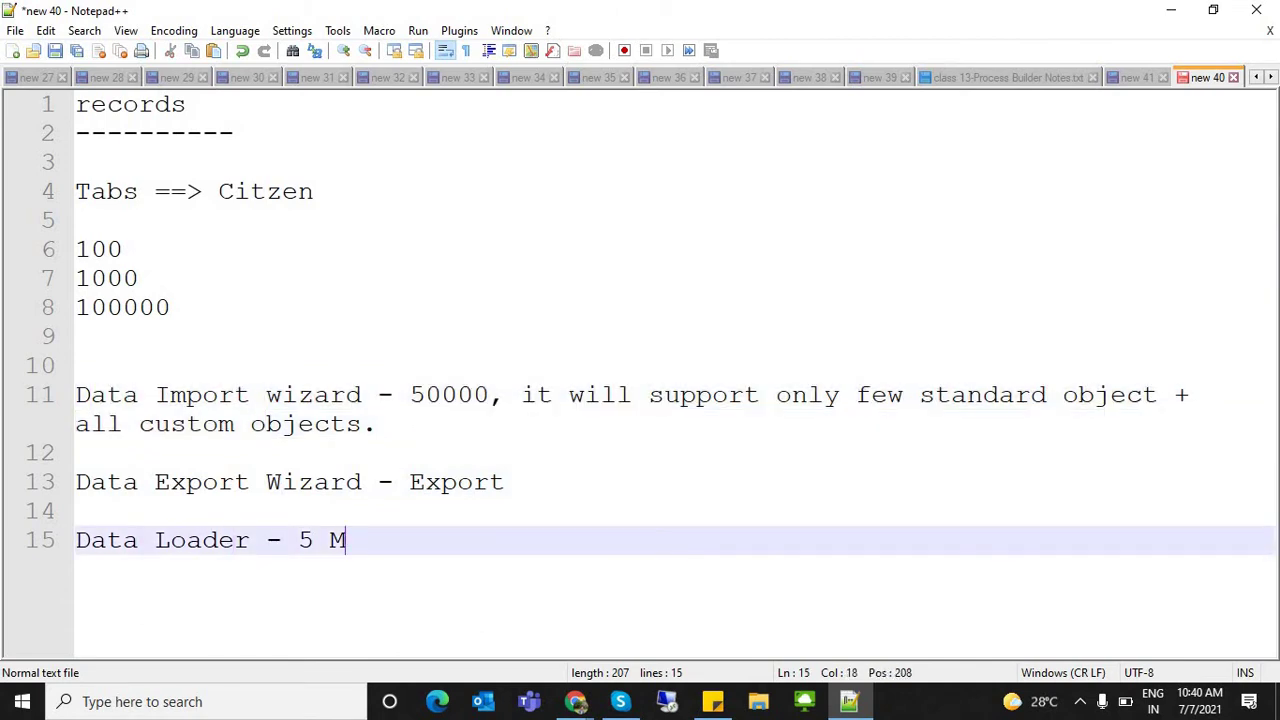
left_click_drag(348, 395, 76, 395)
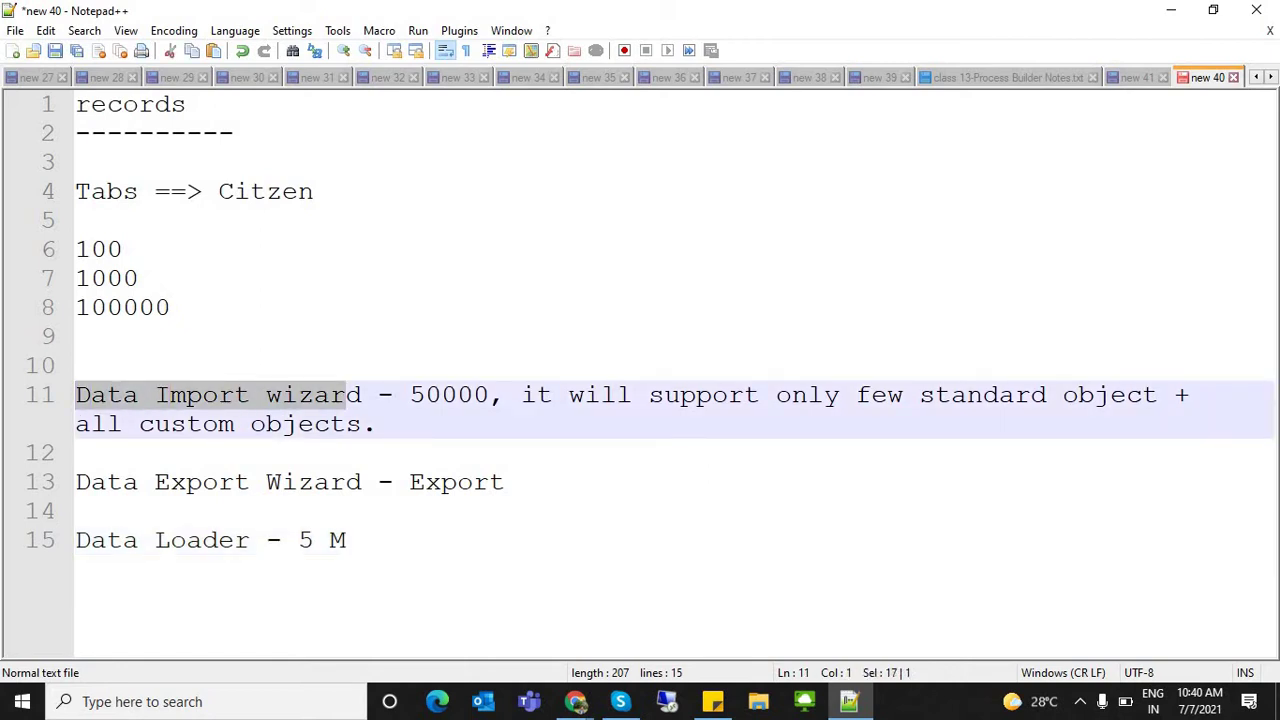
left_click_drag(266, 541, 76, 541)
left_click(348, 541)
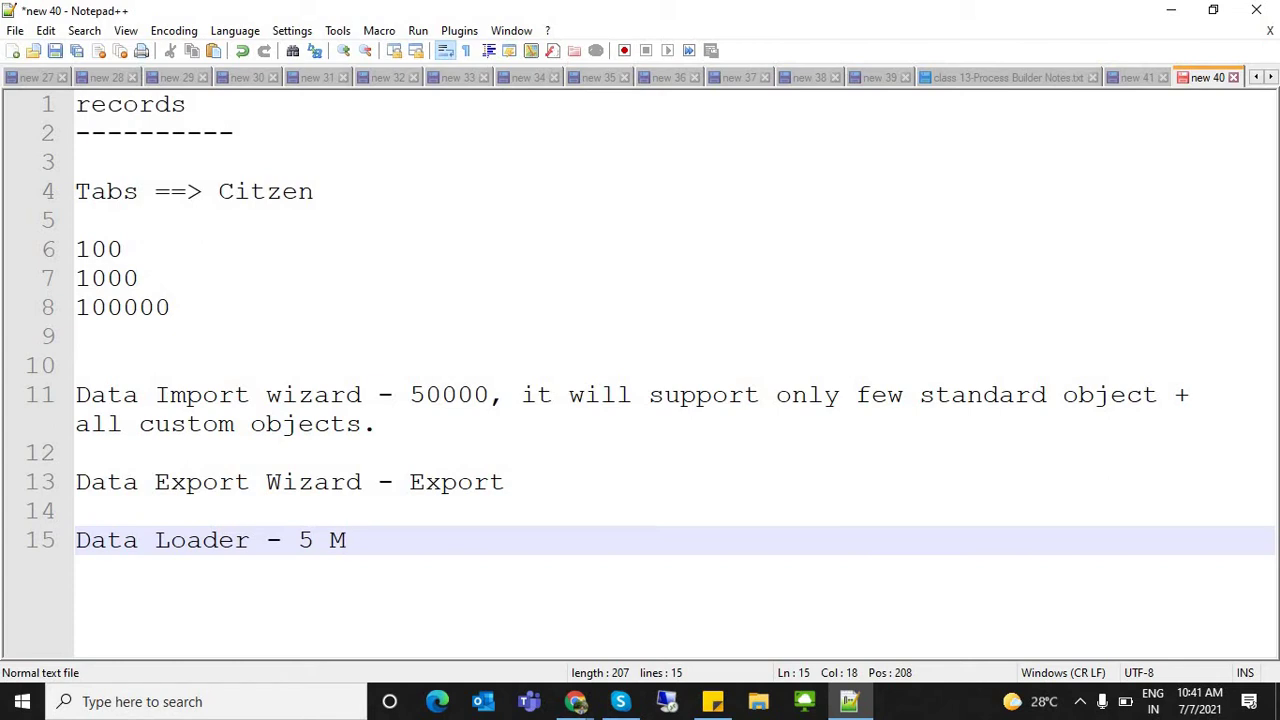
Switch to Salesforce in Chrome, open Setup, search for "export" and open the Data Export page
key("alt+Tab")
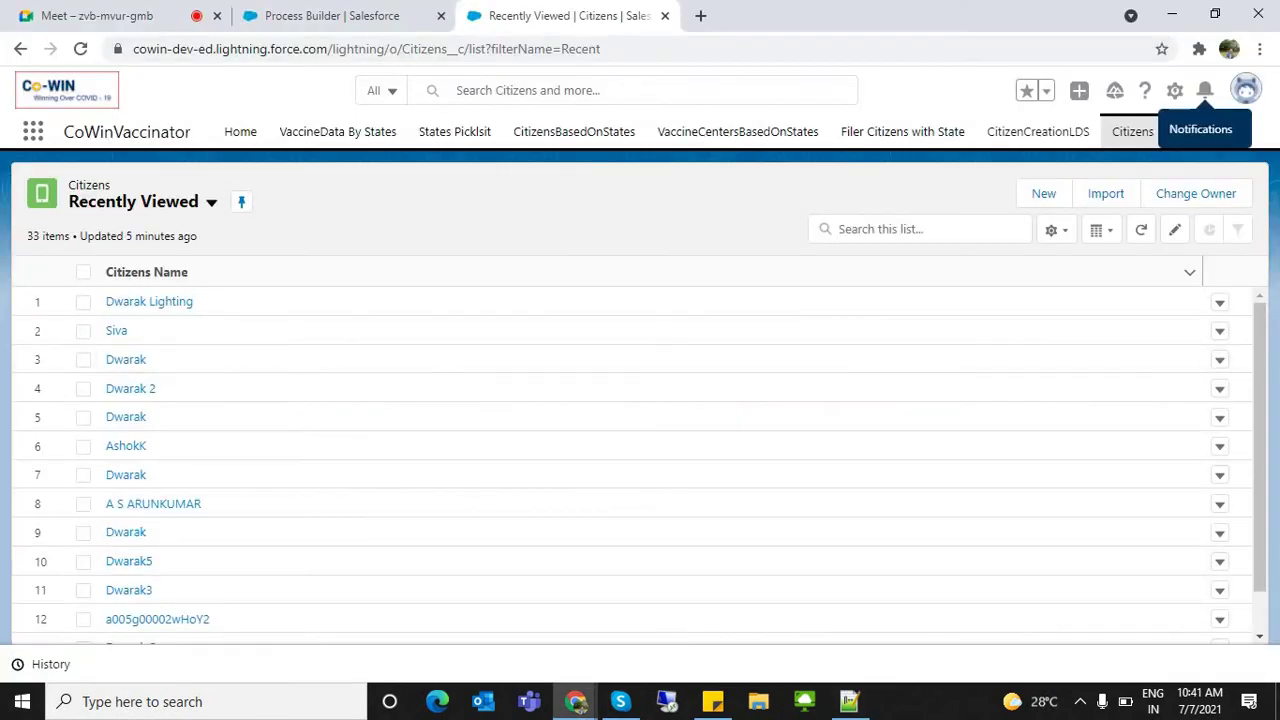
left_click(1175, 90)
left_click(1100, 140)
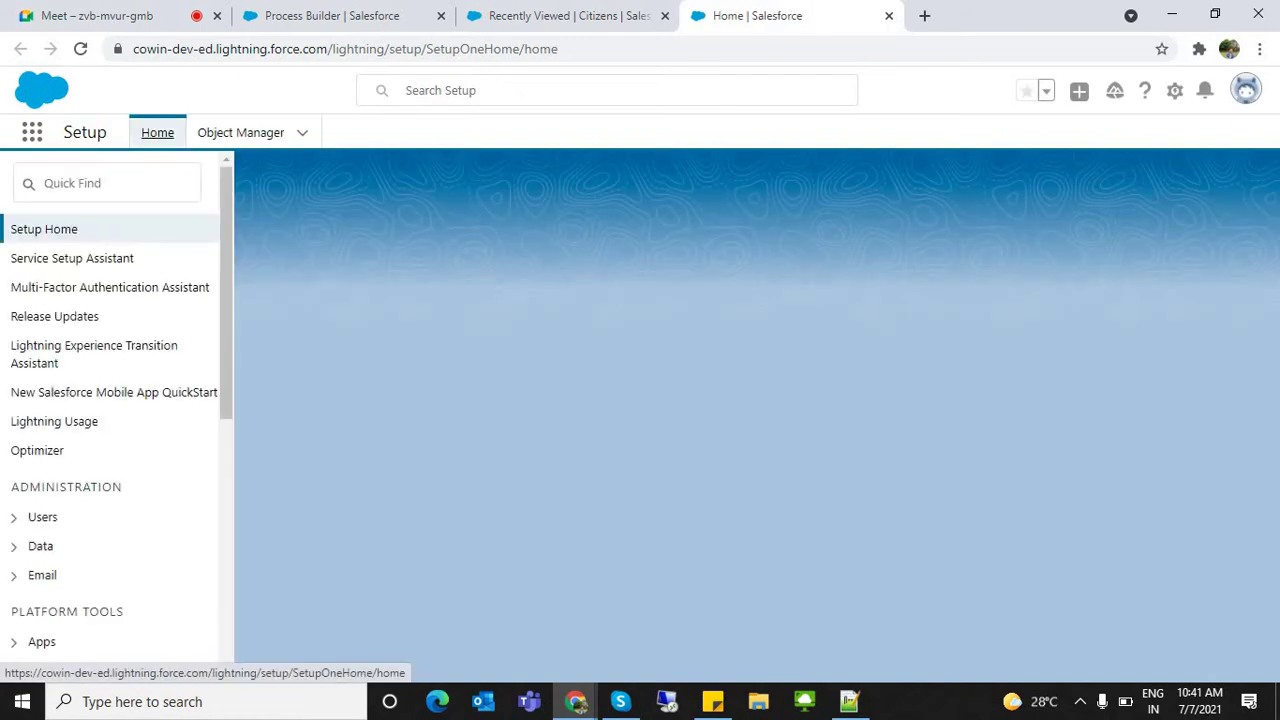
type("ex")
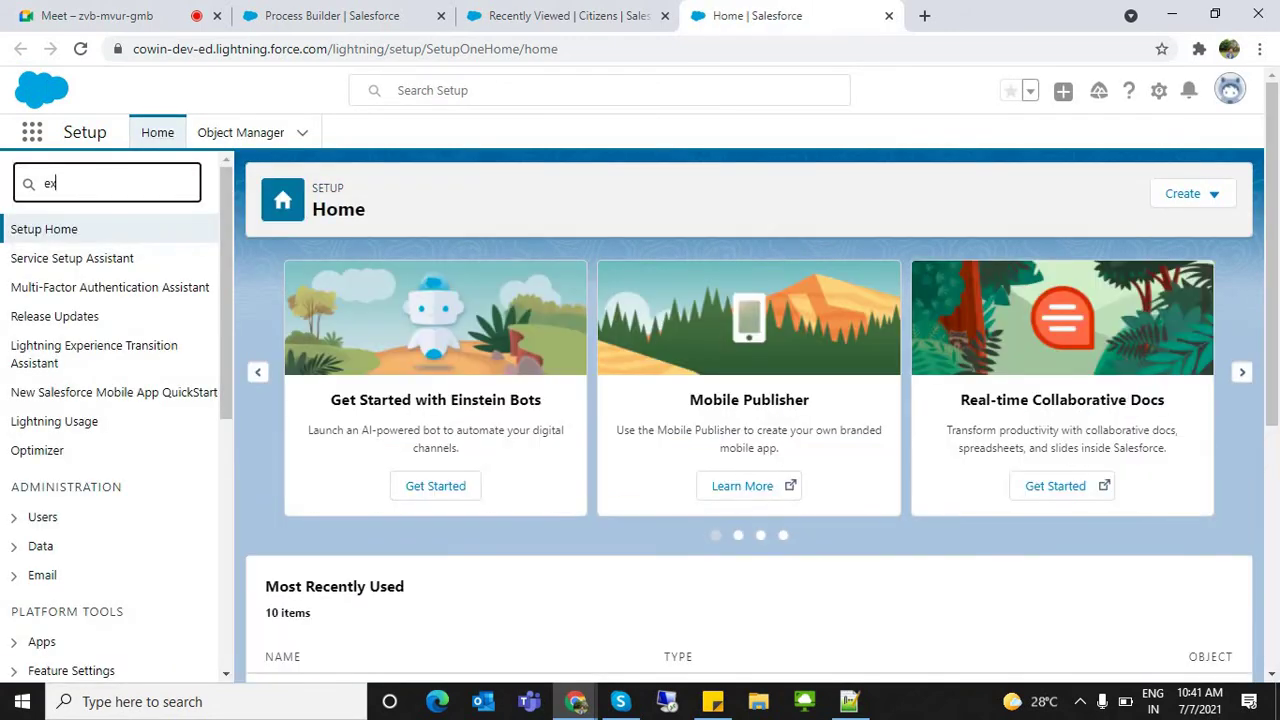
type("port")
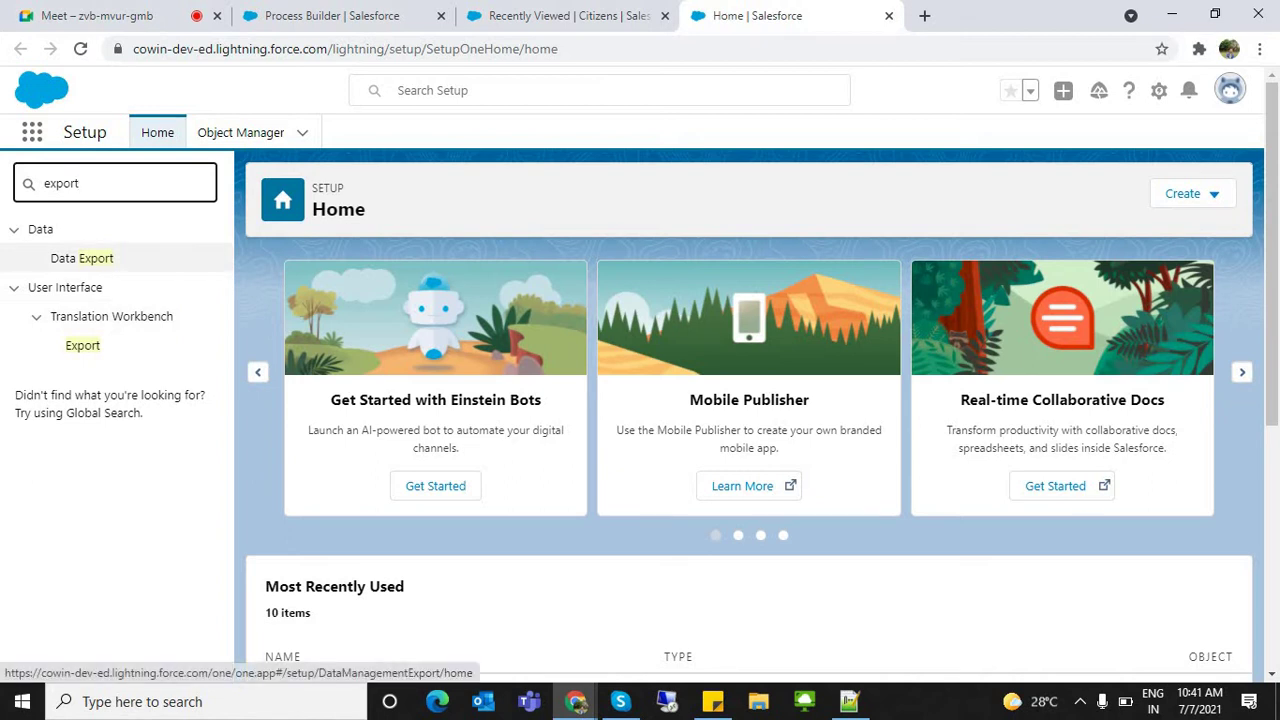
left_click(82, 258)
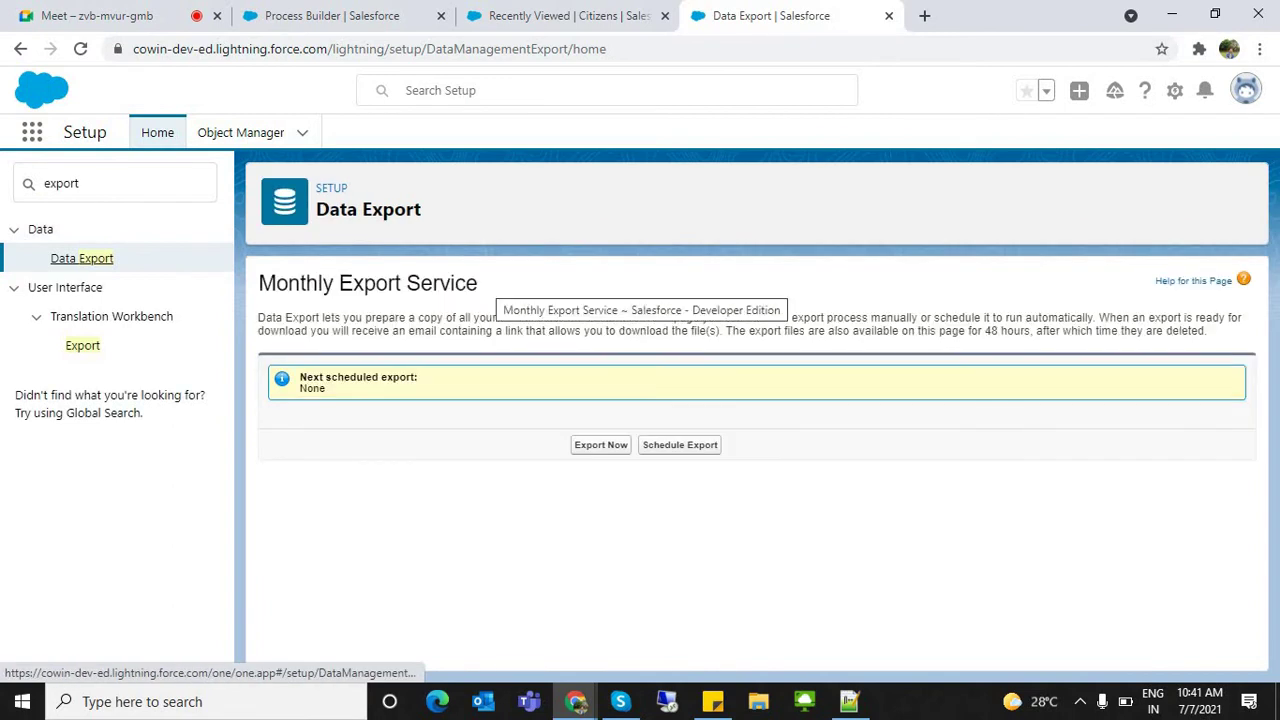
Read the Monthly Export Service heading and search Setup for "import" to view the import options
left_click_drag(289, 284, 480, 285)
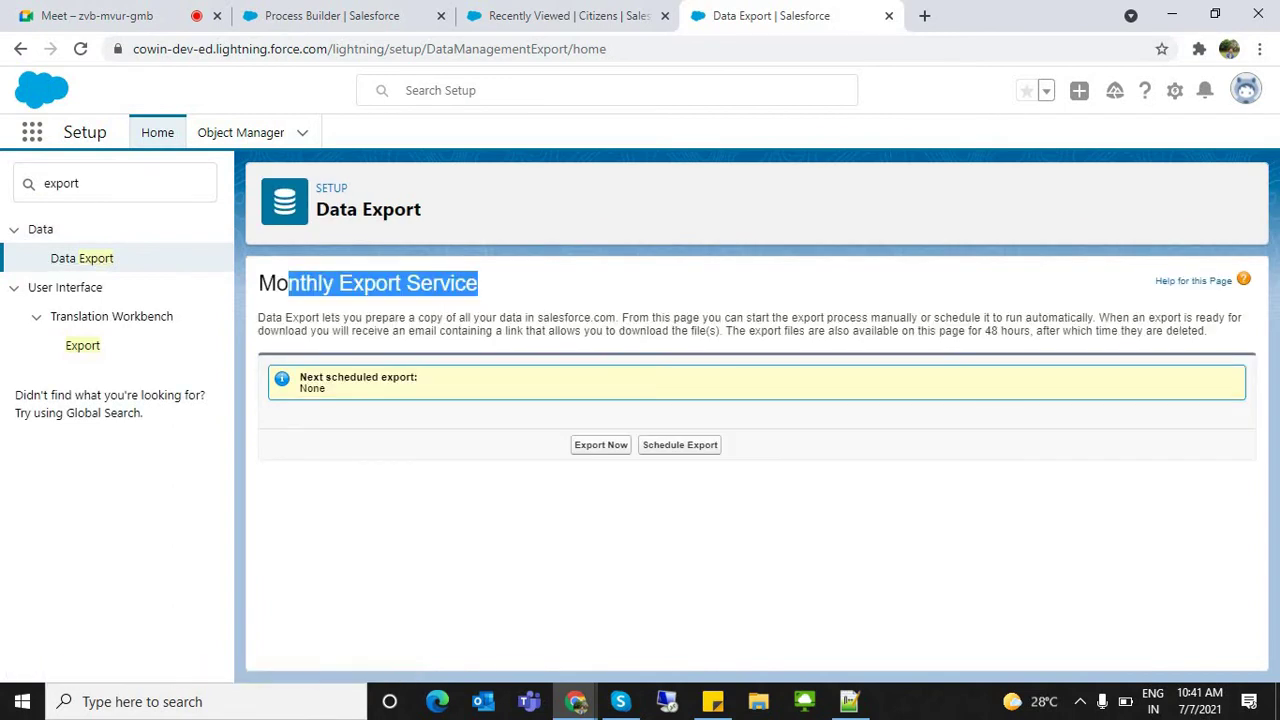
left_click(480, 285)
left_click(100, 183)
key("ctrl+a")
type("im")
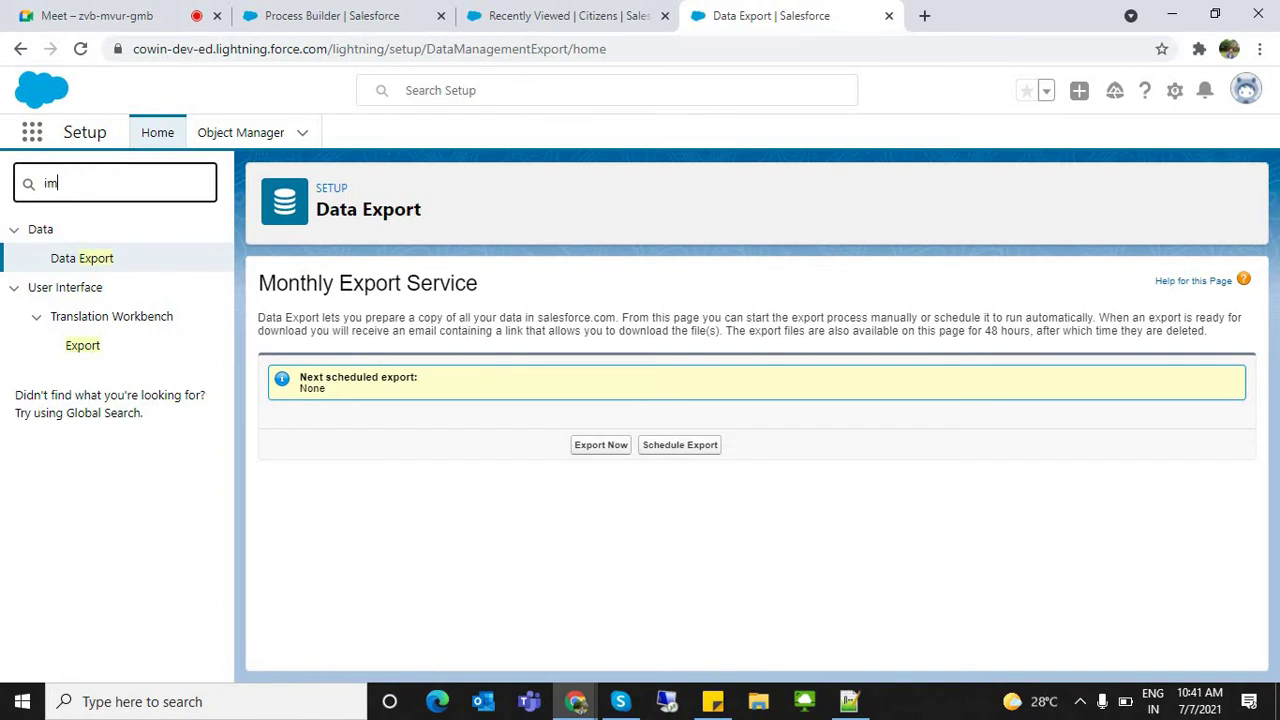
type("port")
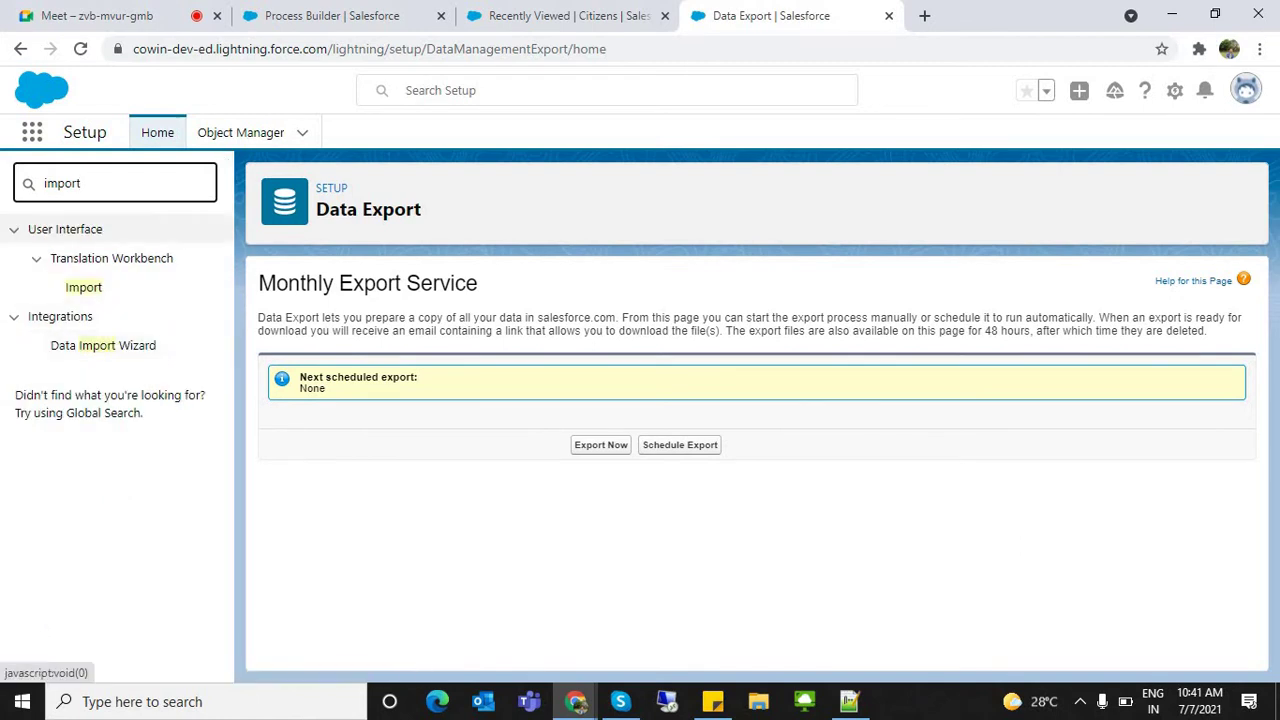
Search Setup for "export" again and read the Monthly Export Service description
key("ctrl+a")
type("ex")
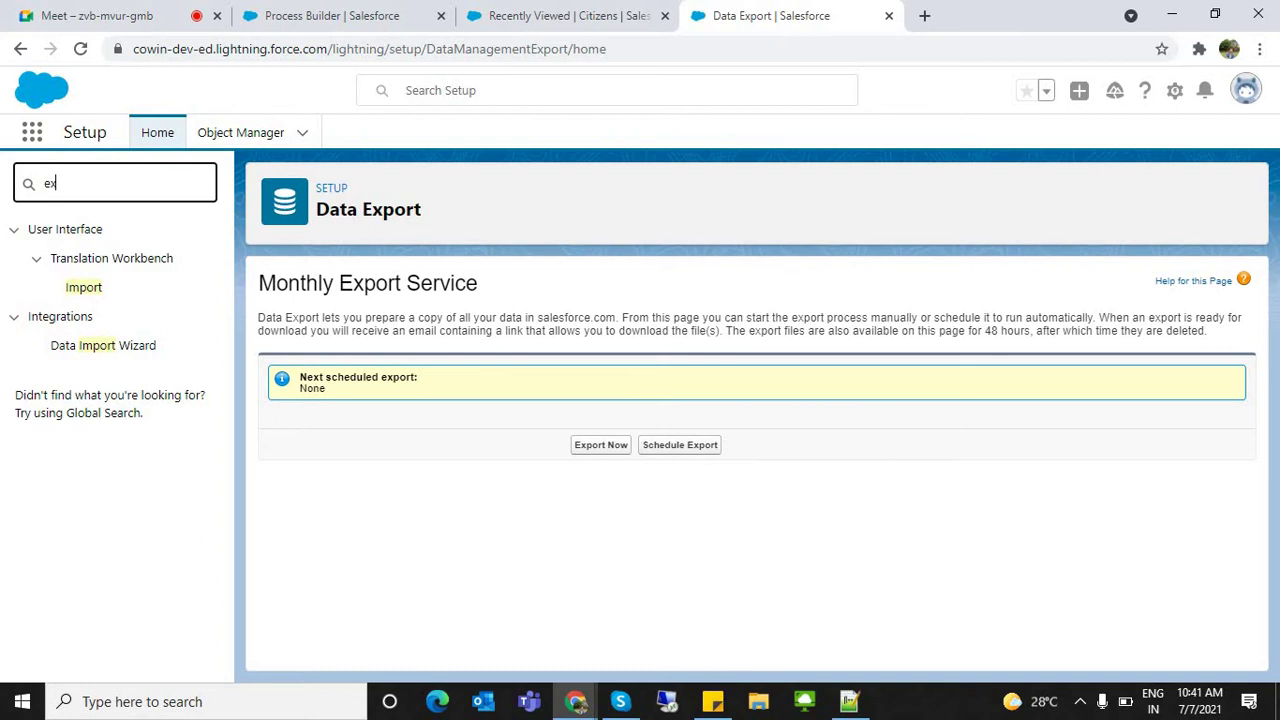
type("port")
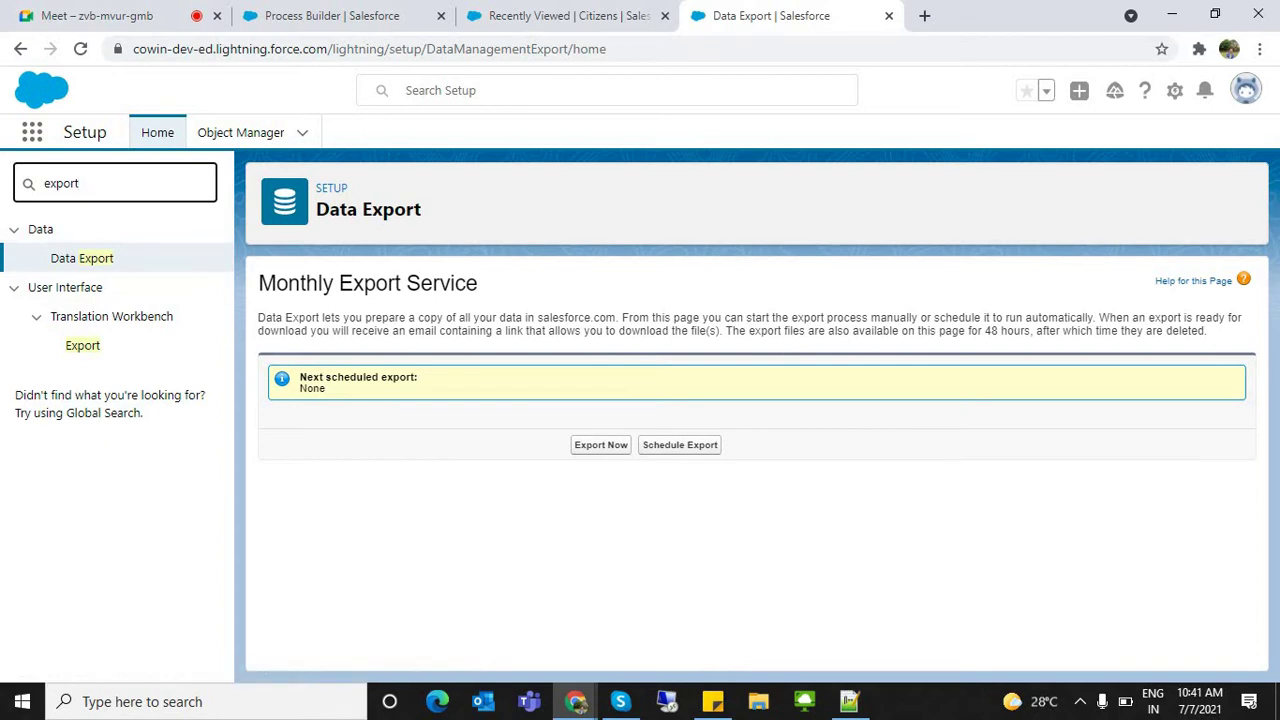
left_click_drag(276, 283, 536, 331)
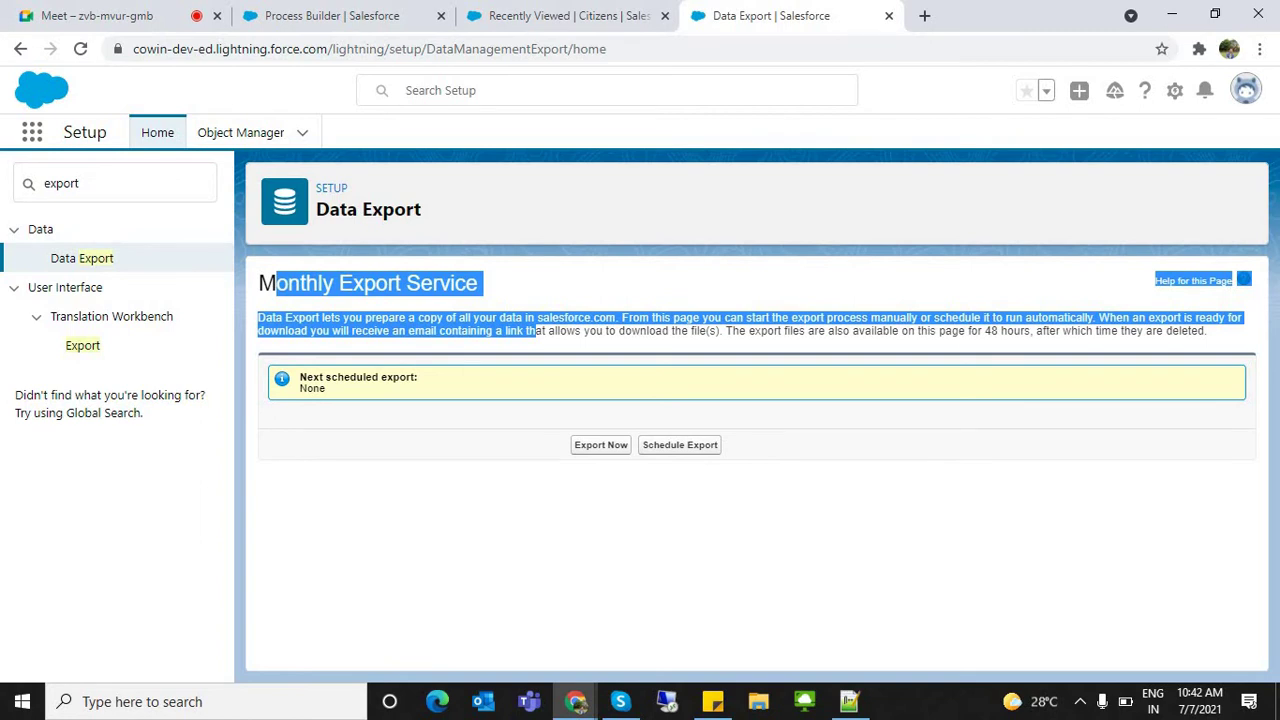
left_click(537, 332)
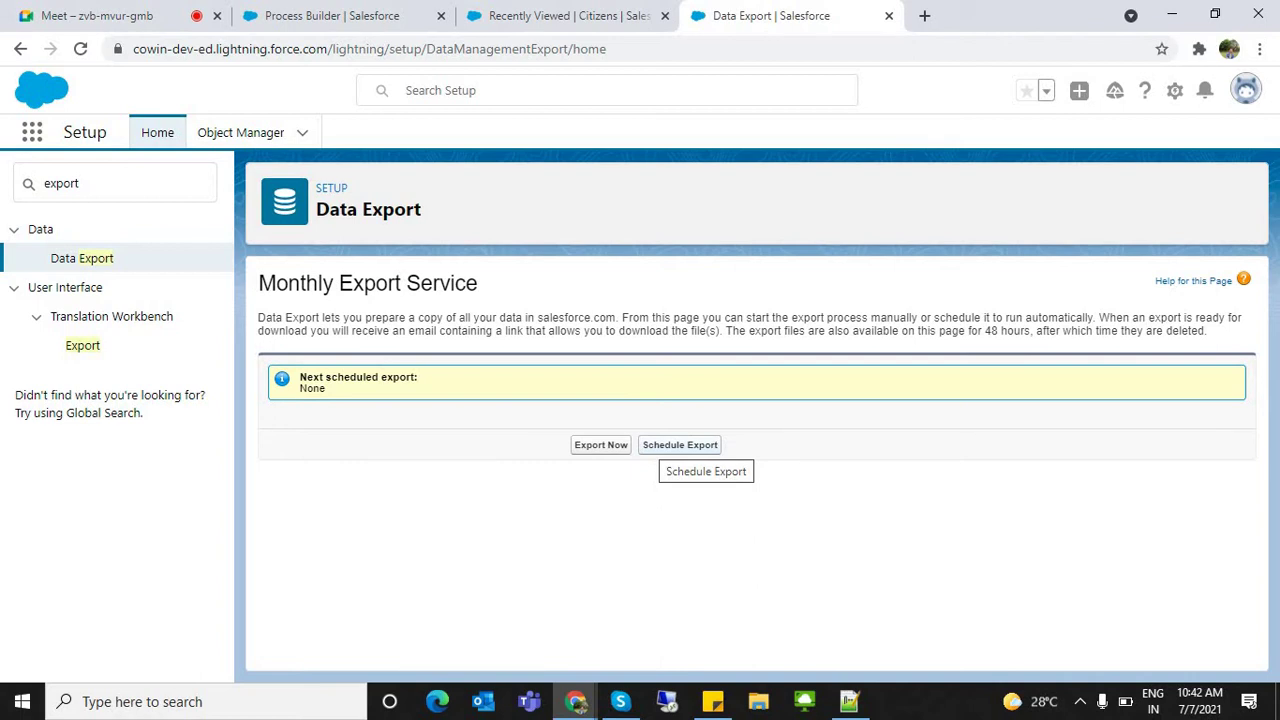
Start scheduling a data export and choose Lead as the only data type to include
left_click(680, 445)
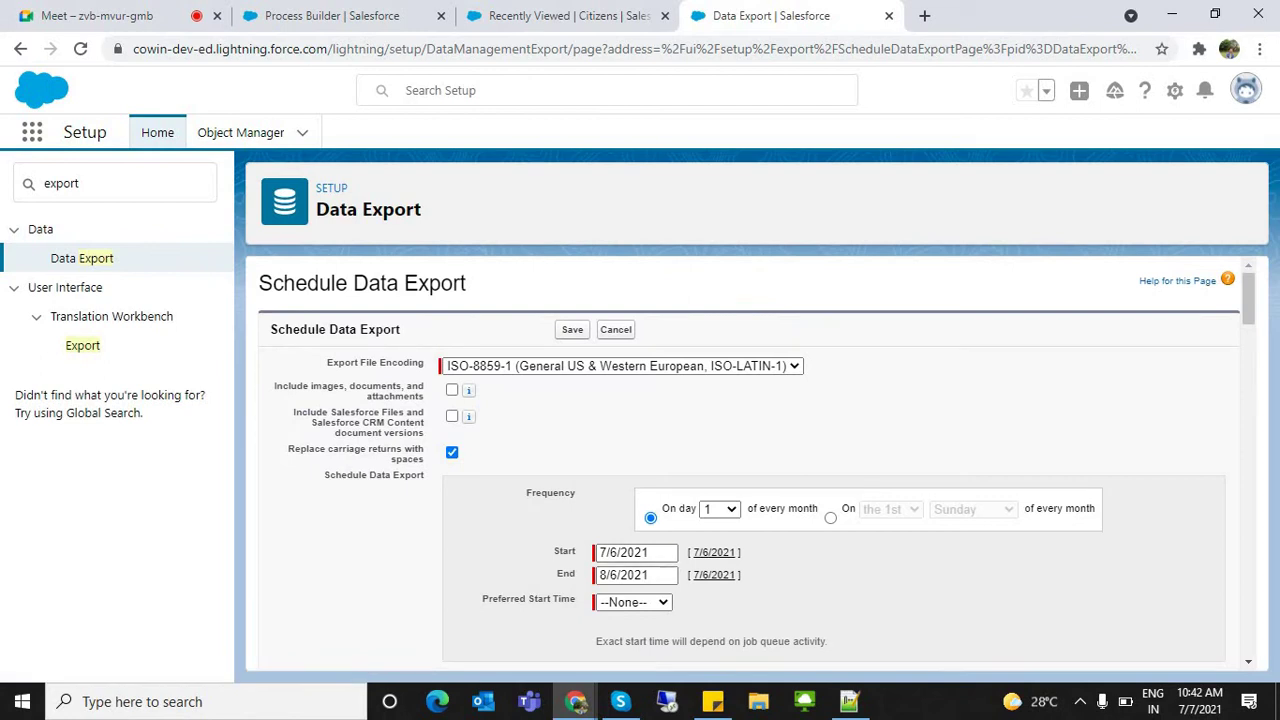
scroll(750, 460, "down", 4)
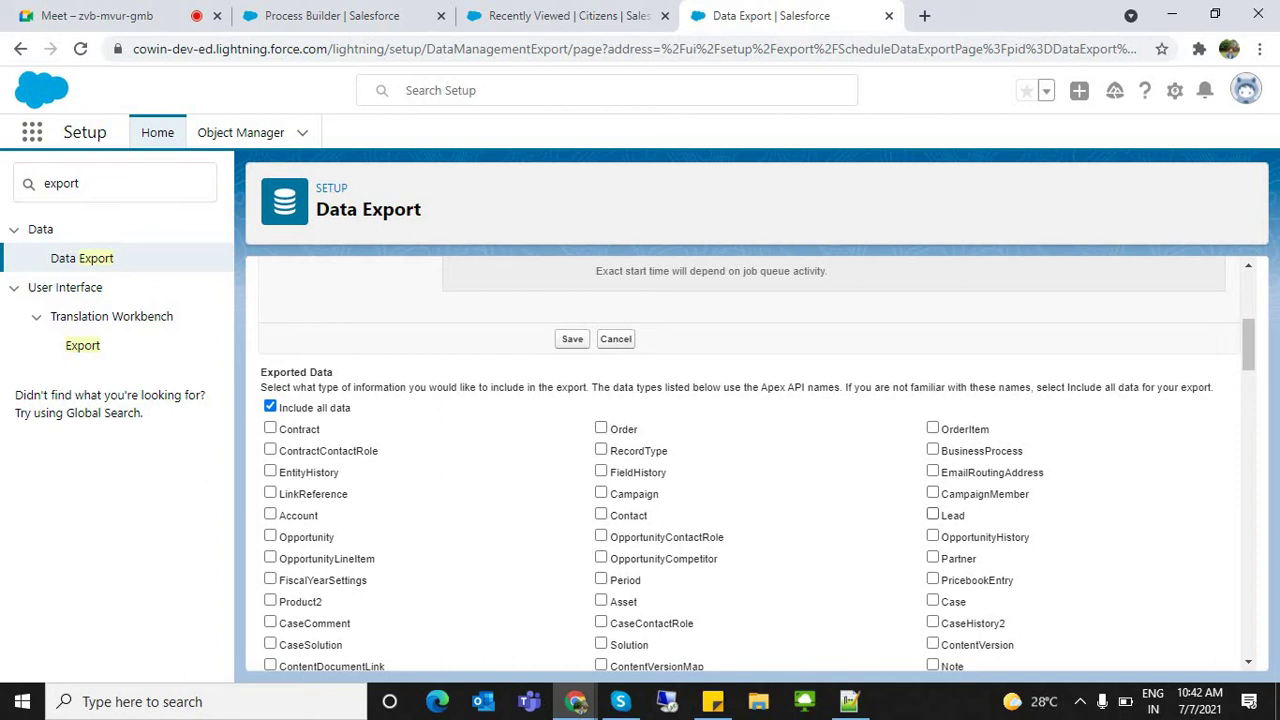
left_click(933, 514)
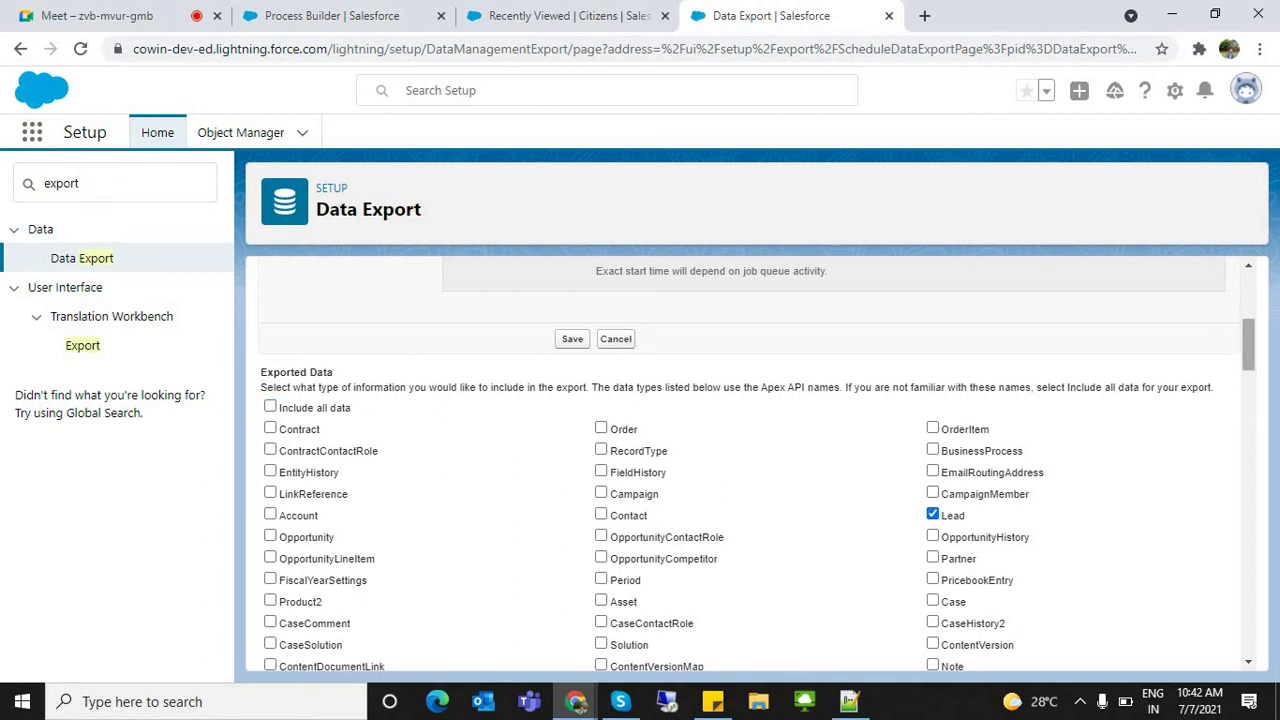
left_click_drag(1248, 345, 1248, 306)
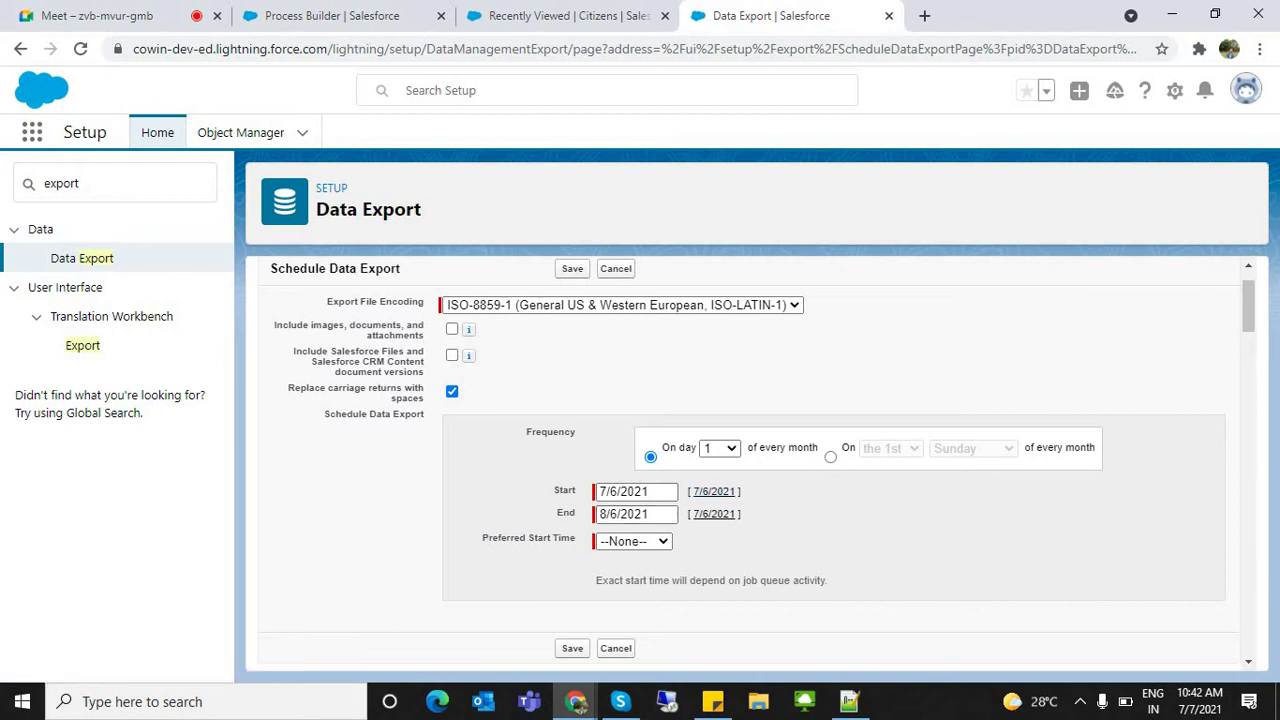
left_click(713, 513)
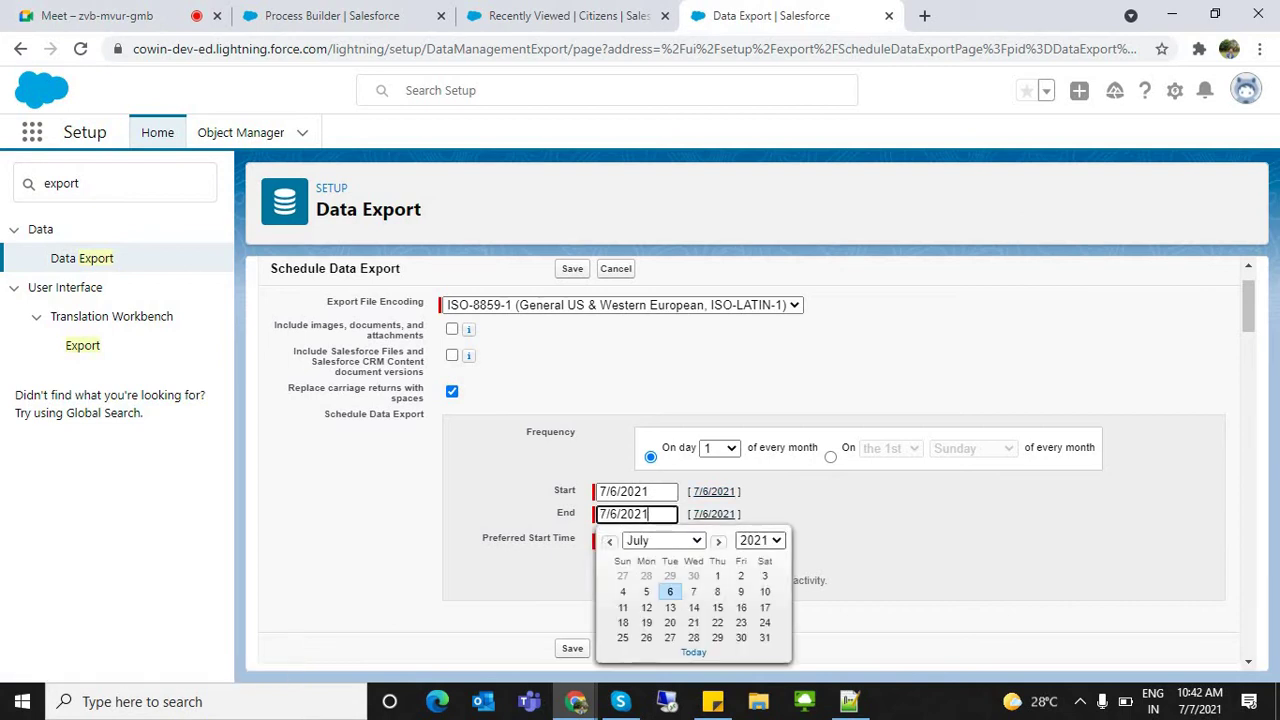
left_click(760, 540)
left_click(760, 651)
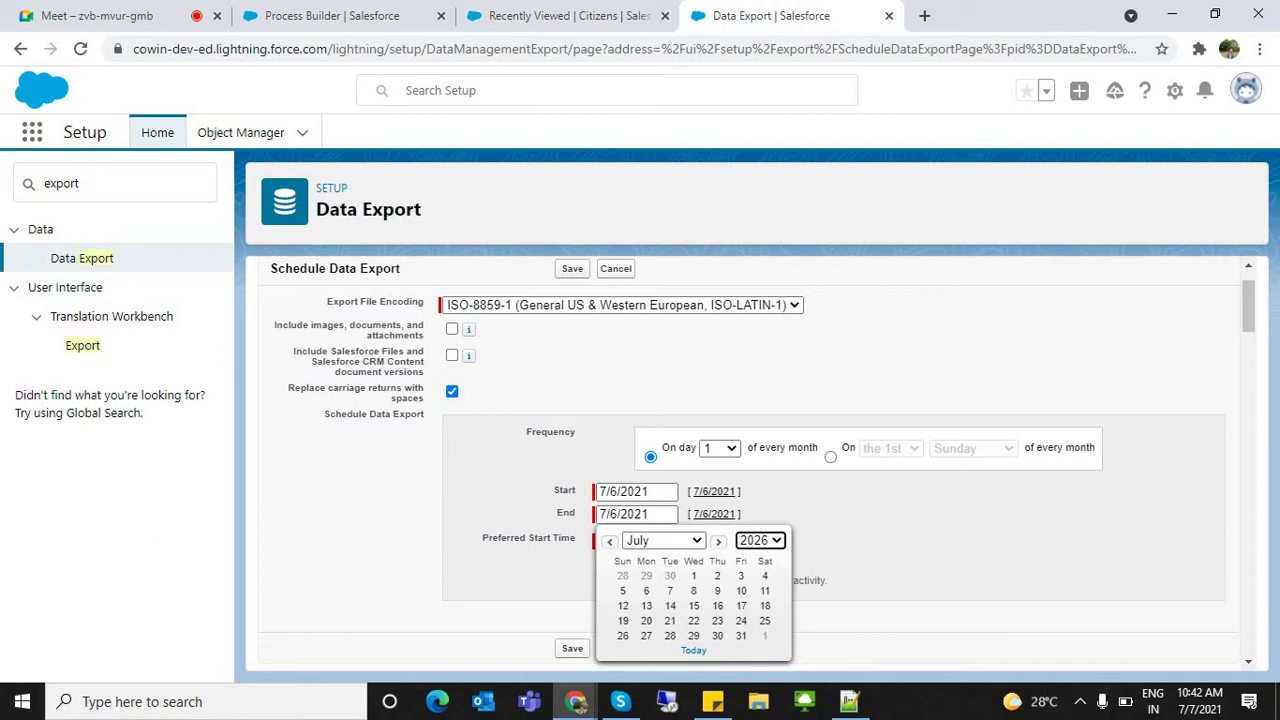
left_click(760, 540)
left_click(772, 516)
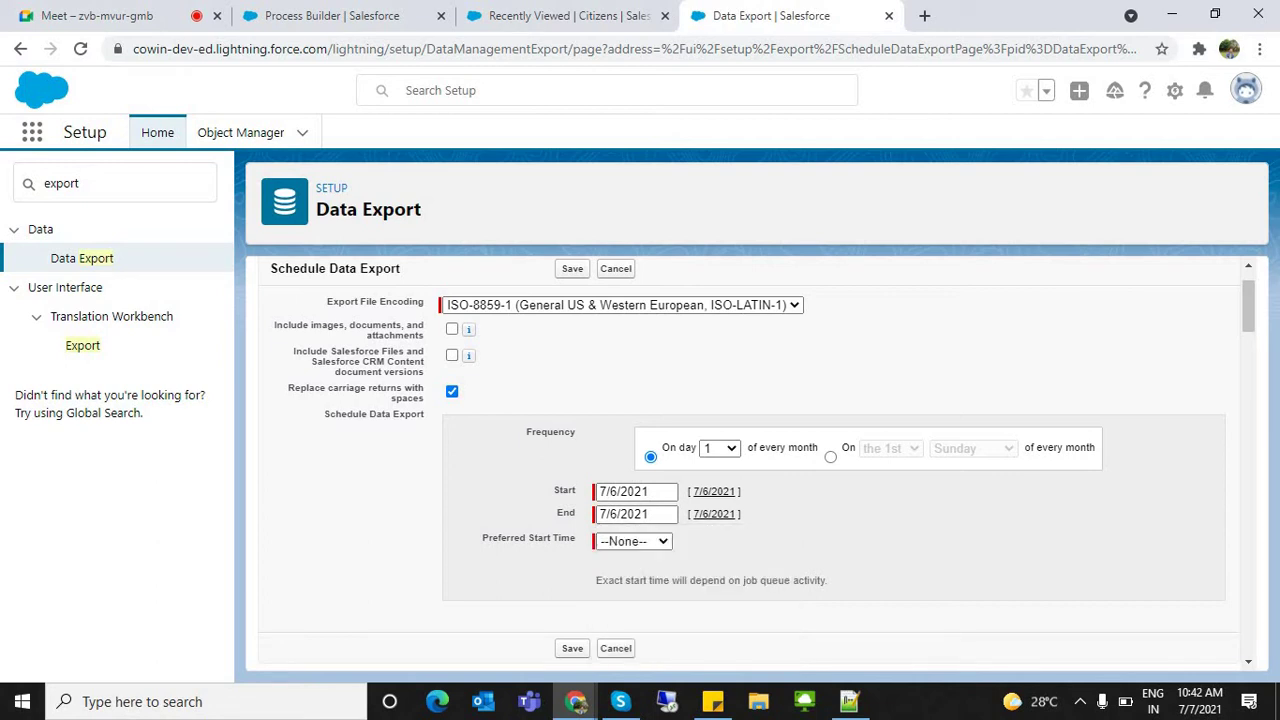
Set the scheduled export's end date to 7/9/2021 and its preferred start time to 11:00 PM
left_click(713, 513)
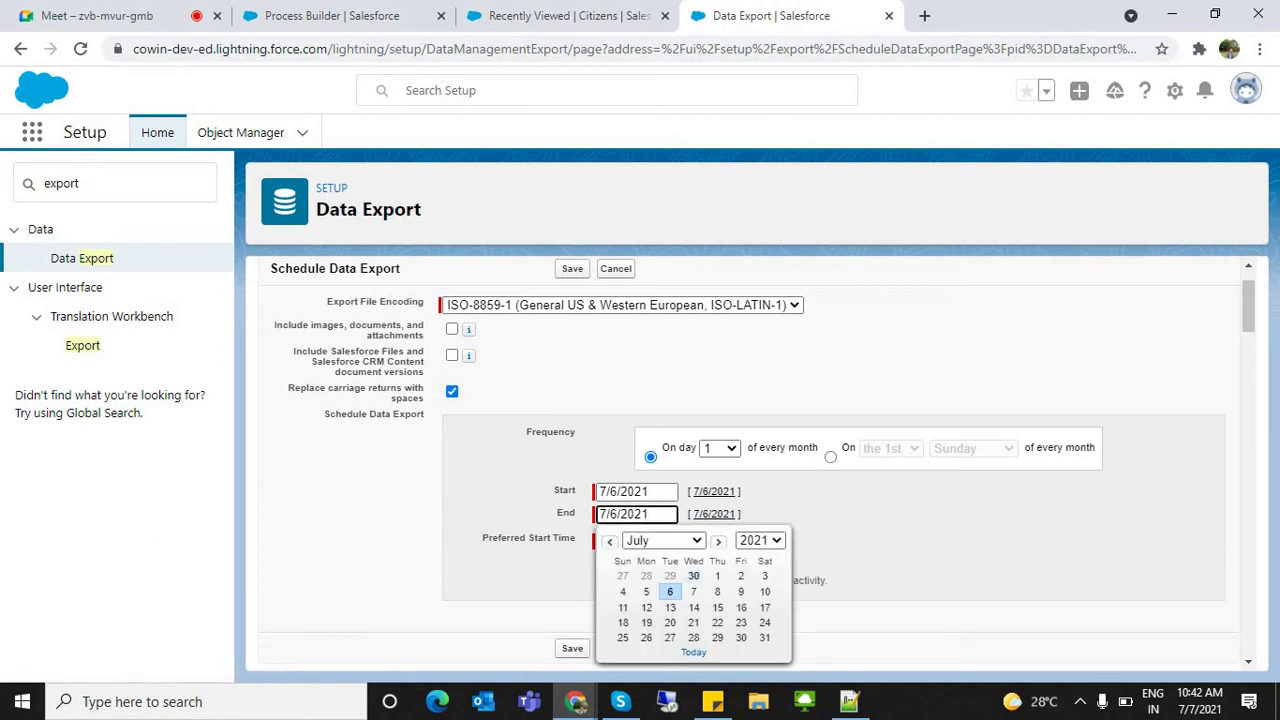
left_click(740, 591)
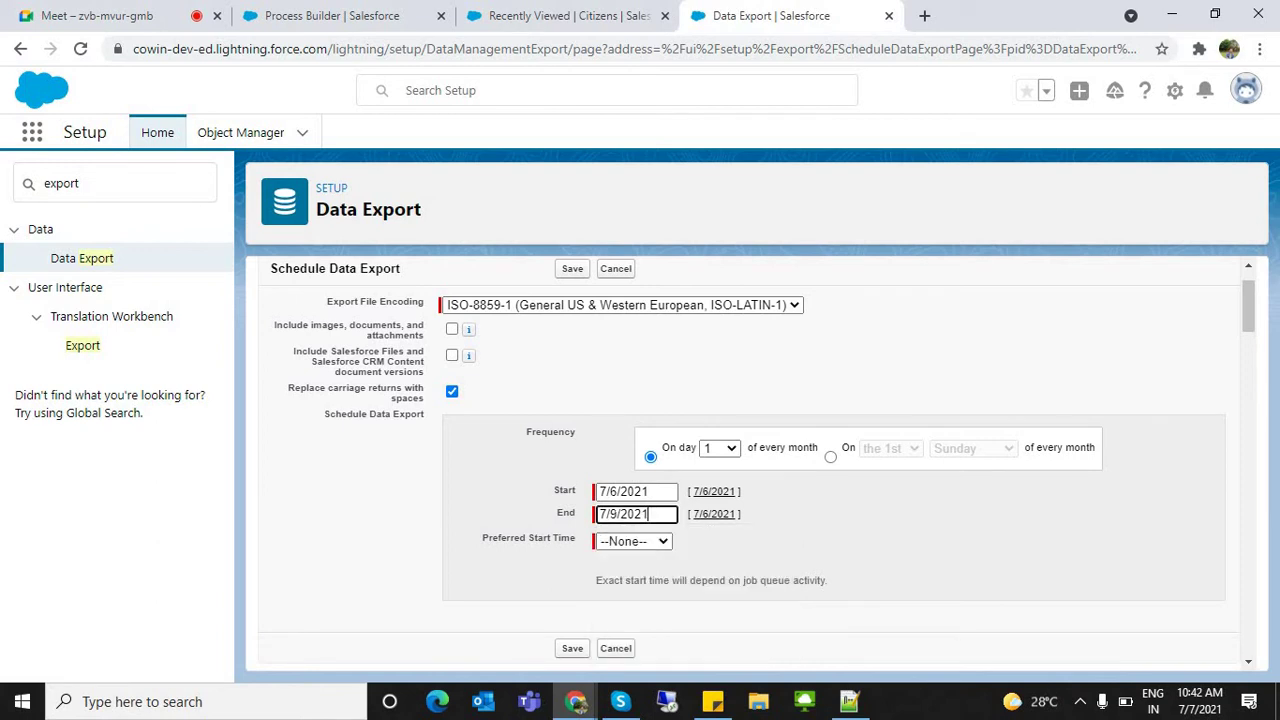
left_click(634, 541)
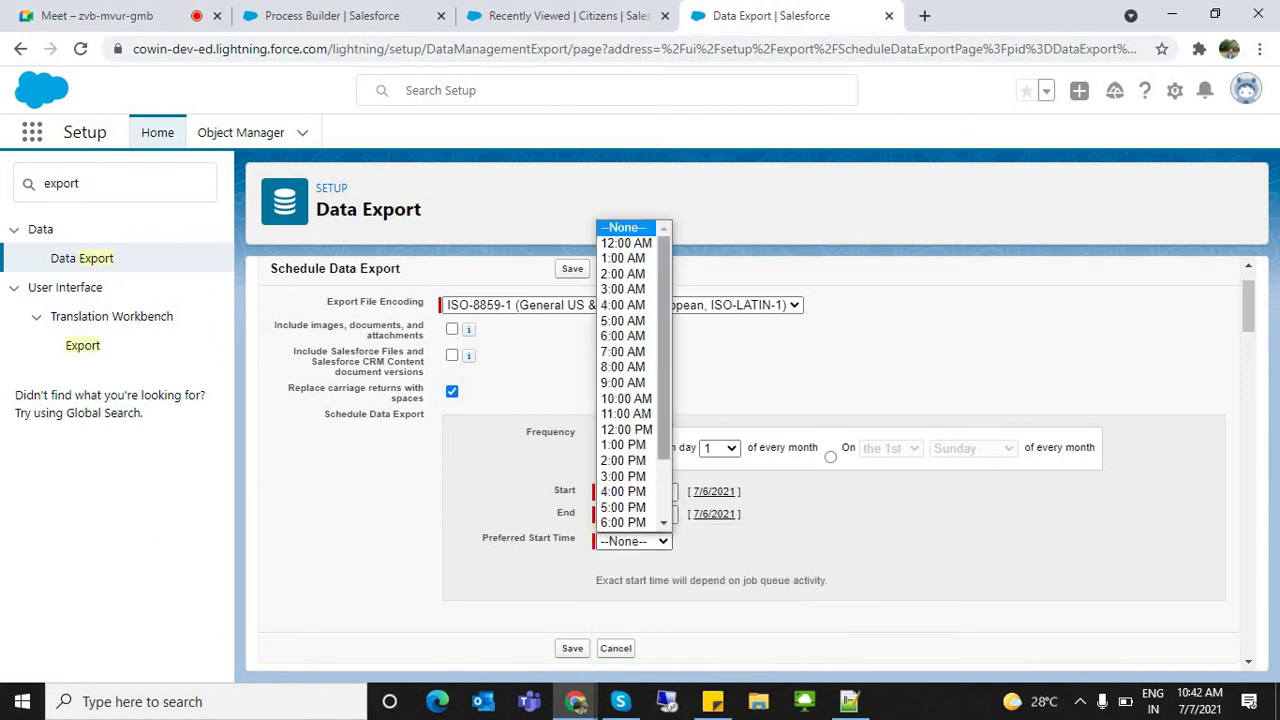
left_click_drag(664, 380, 664, 416)
scroll(630, 400, "down", 2)
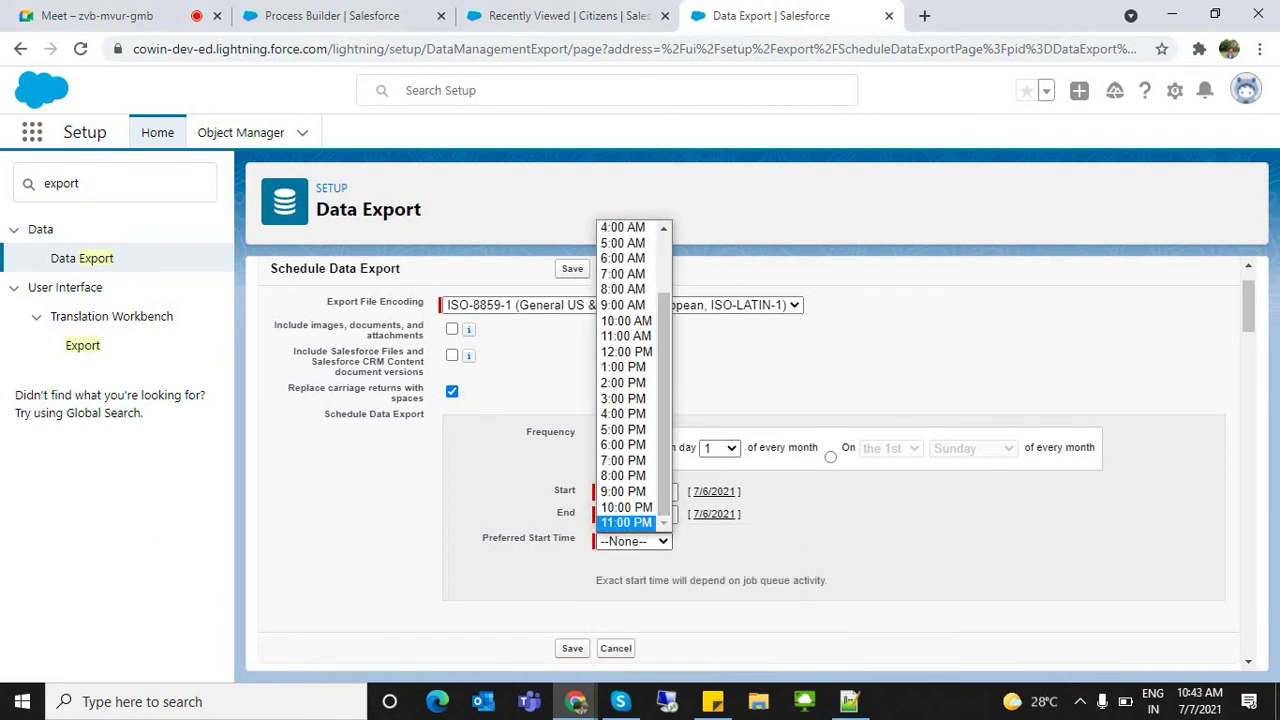
left_click(623, 521)
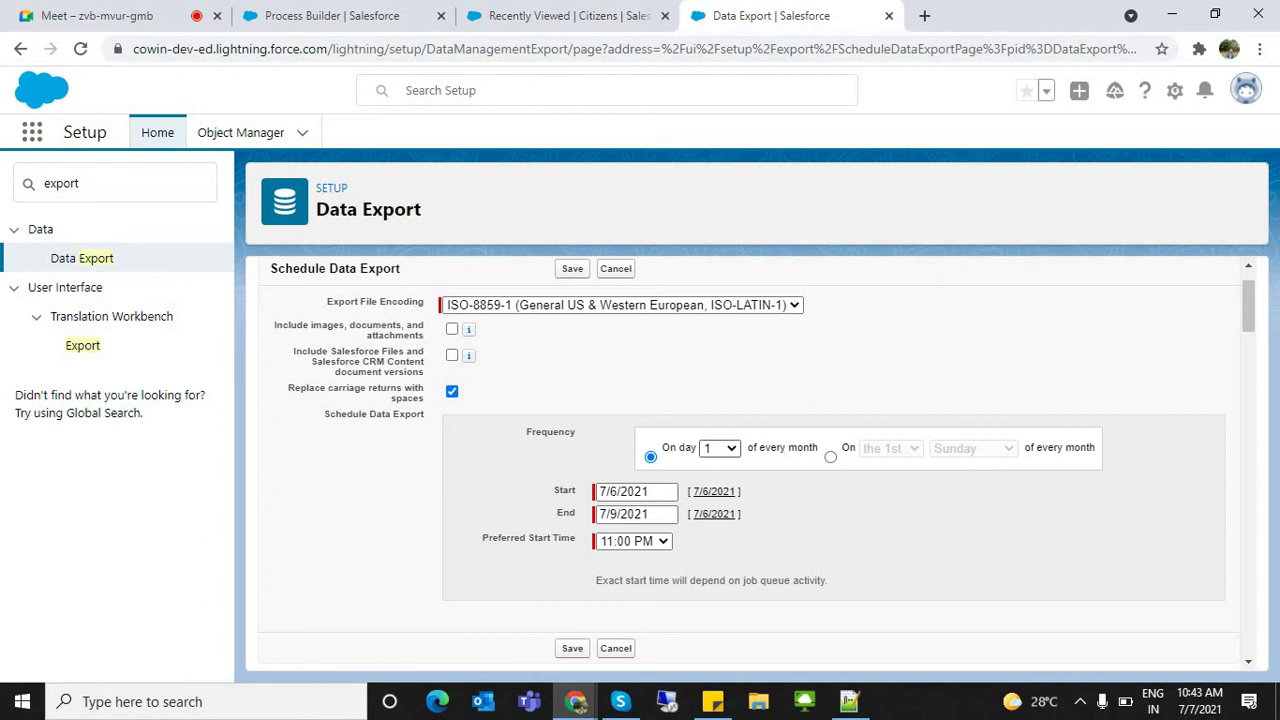
Examine the day-of-month choices for the export frequency without changing the selected day
left_click(719, 448)
left_click(719, 448)
left_click_drag(662, 448, 700, 447)
left_click(721, 448)
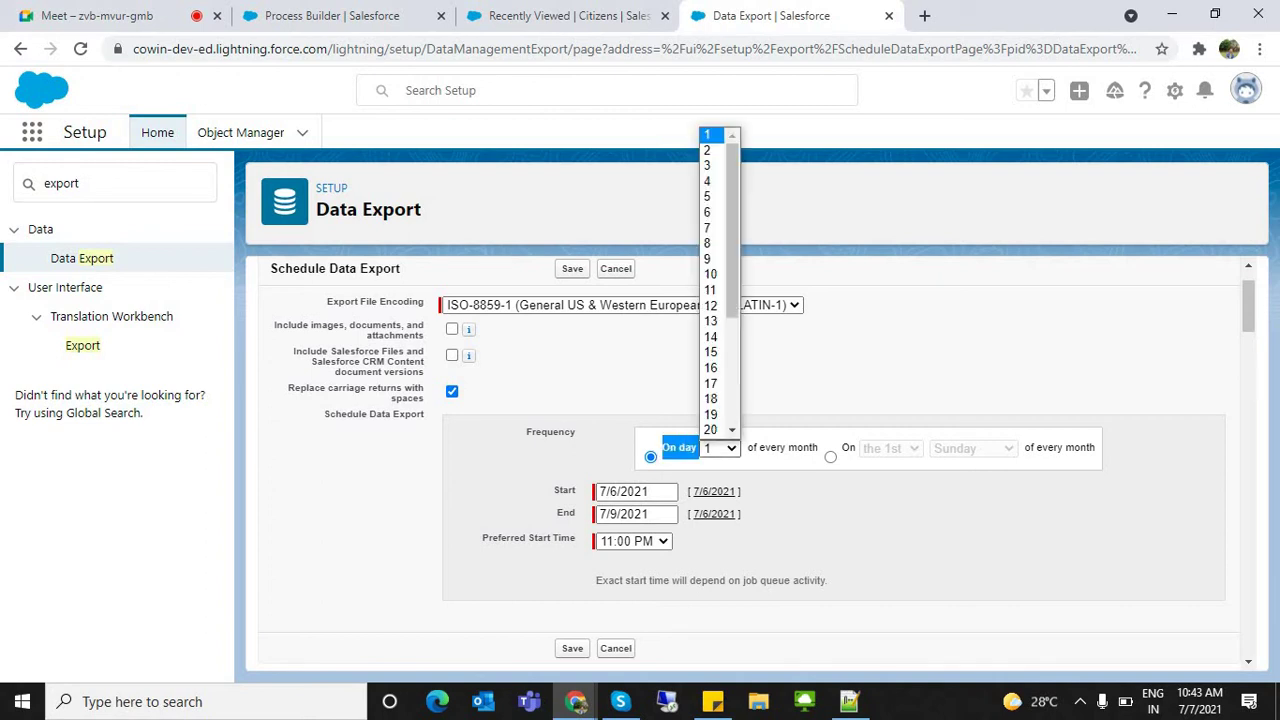
left_click(721, 448)
left_click(776, 478)
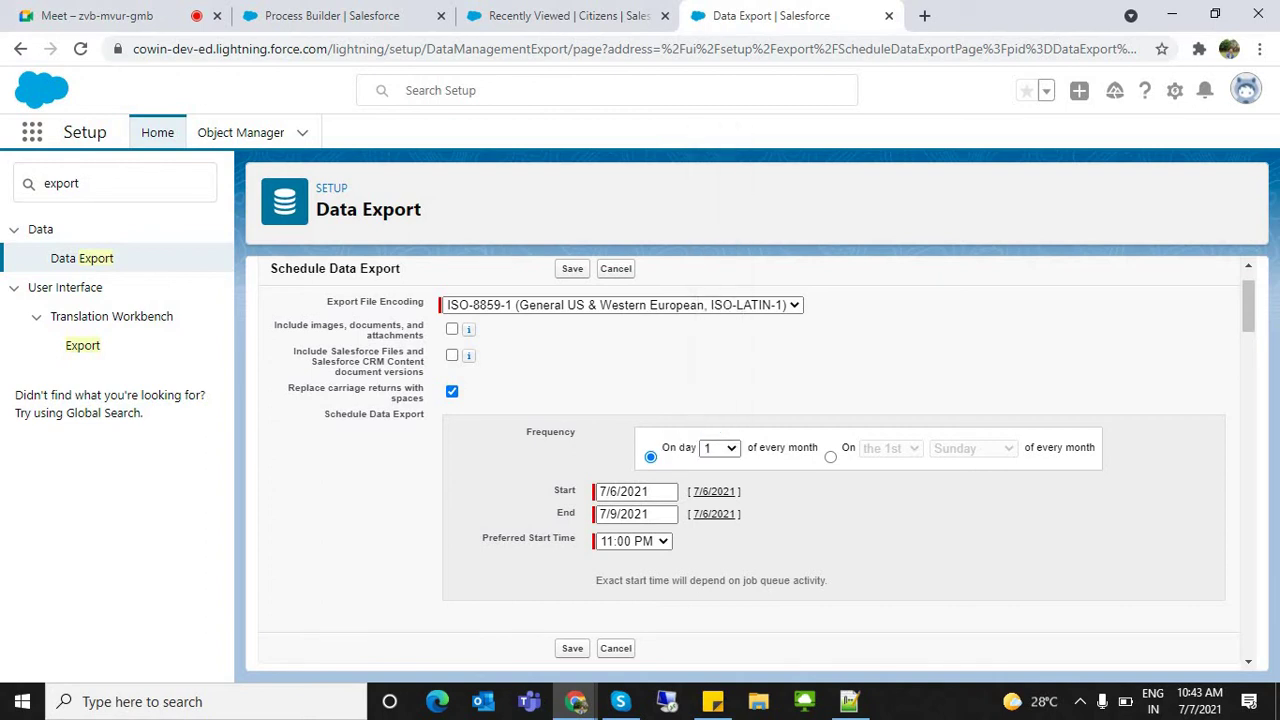
Review the data types selected for the scheduled export
scroll(750, 460, "down", 3)
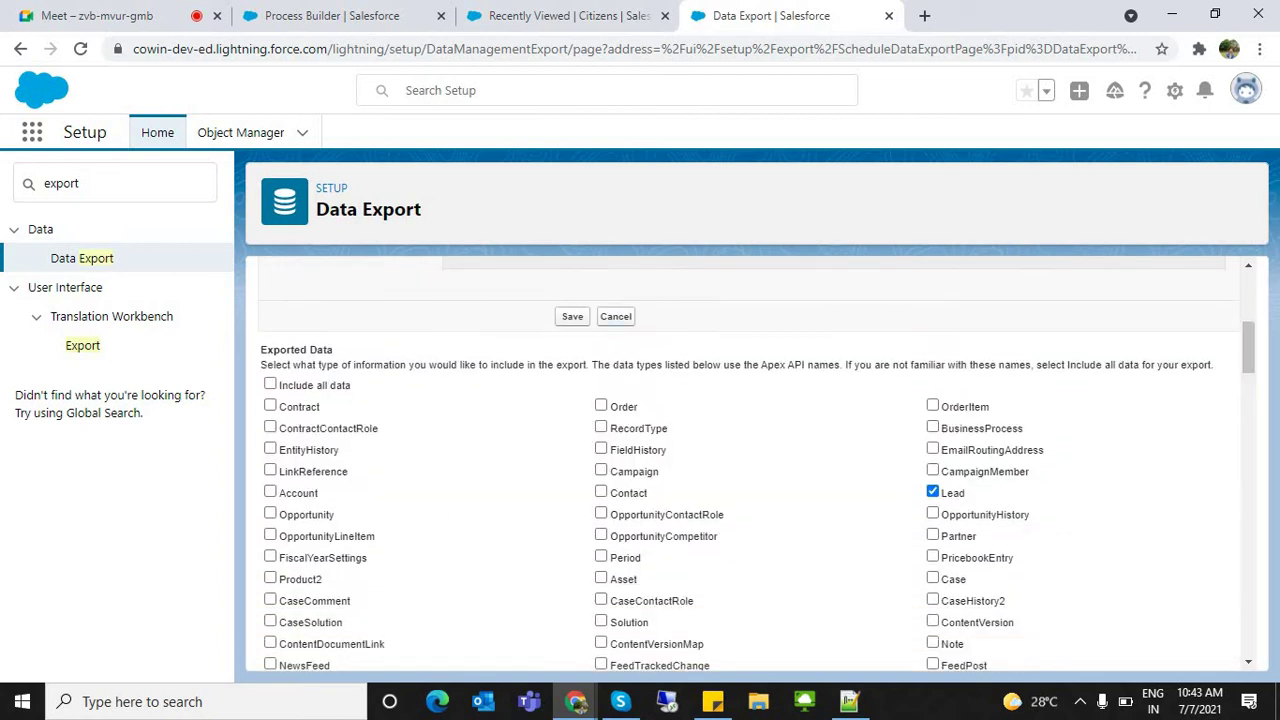
left_click(933, 513)
left_click(932, 513)
scroll(757, 470, "up", 5)
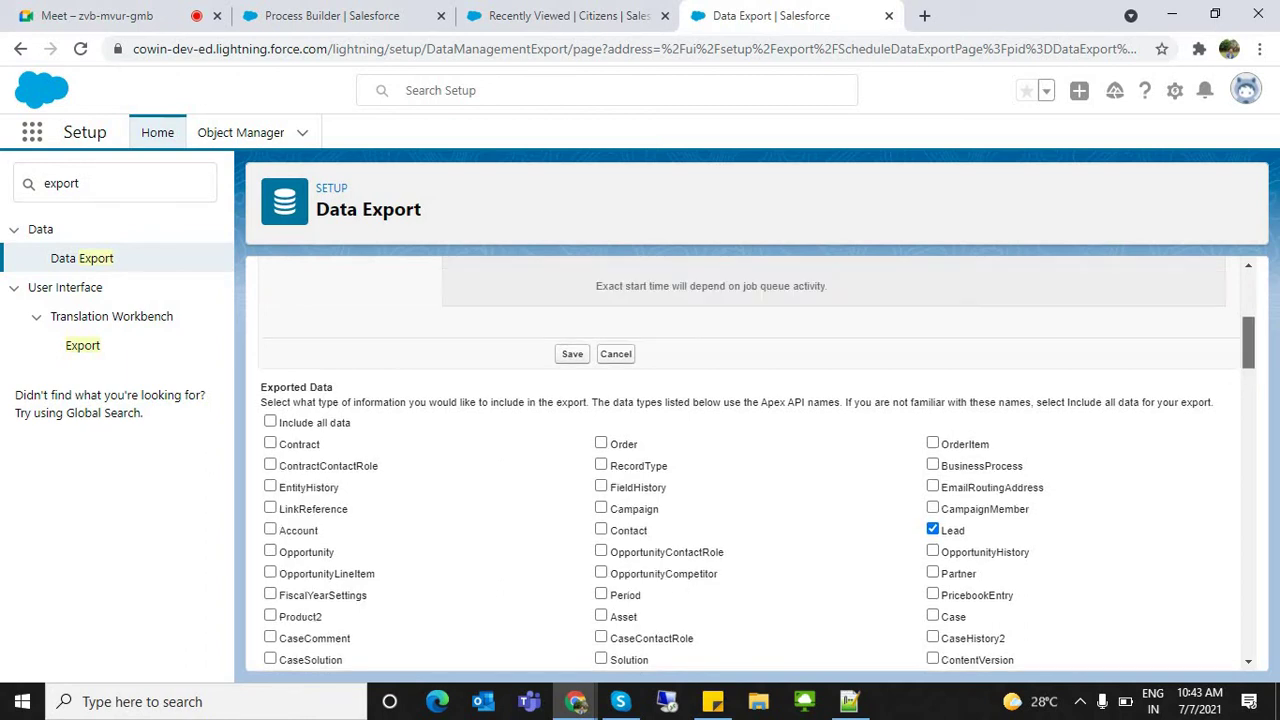
Leave the export schedule form and start an immediate data export that includes only the Citizens__c data type
left_click(572, 330)
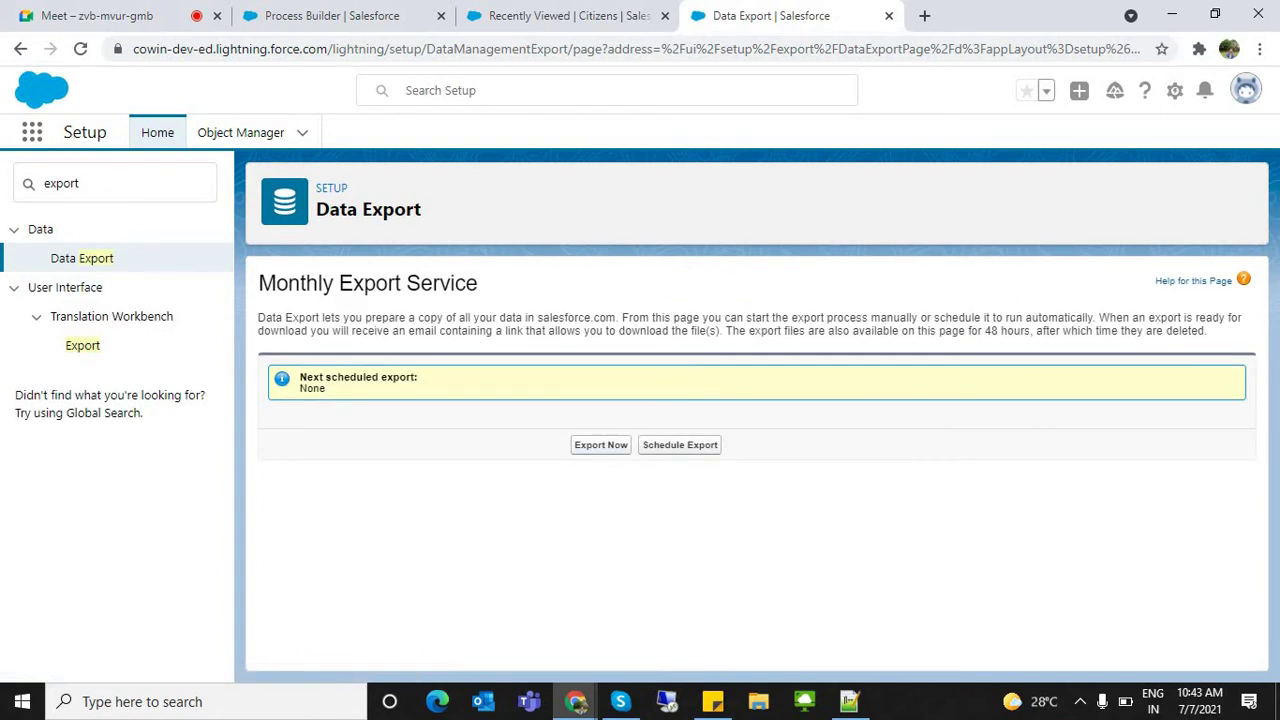
left_click(601, 445)
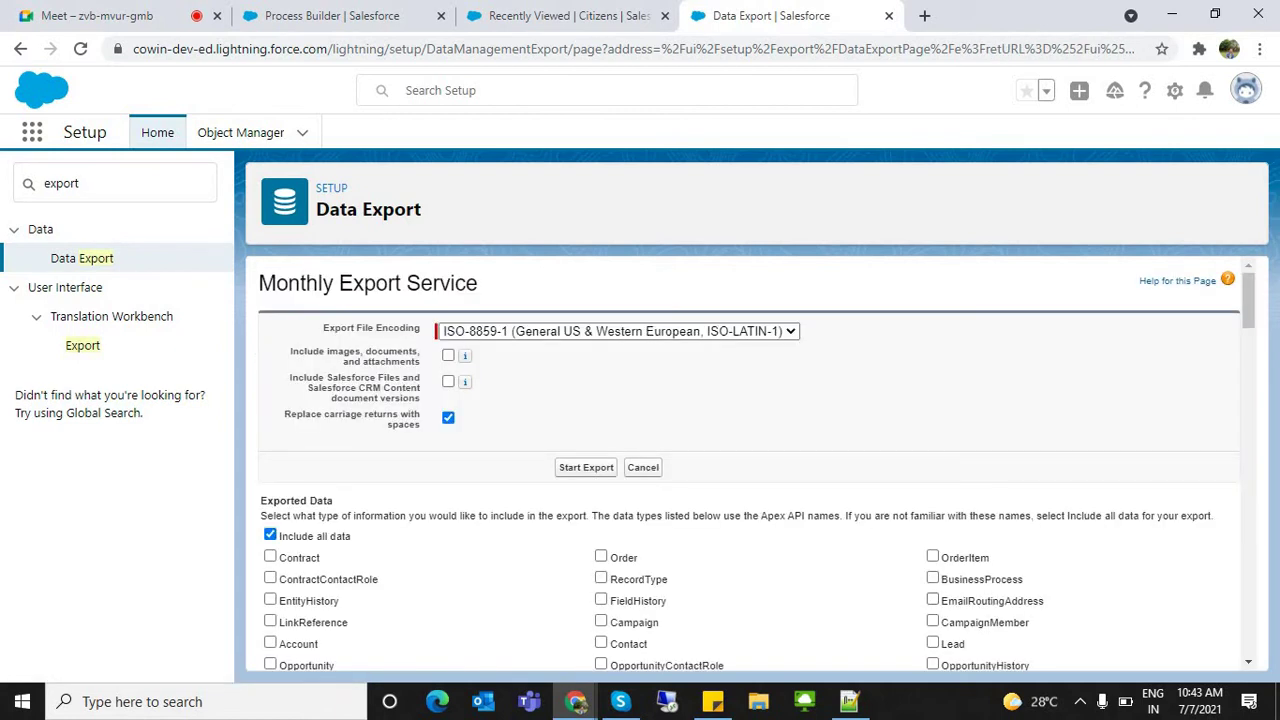
key("ctrl+f")
type("citizen")
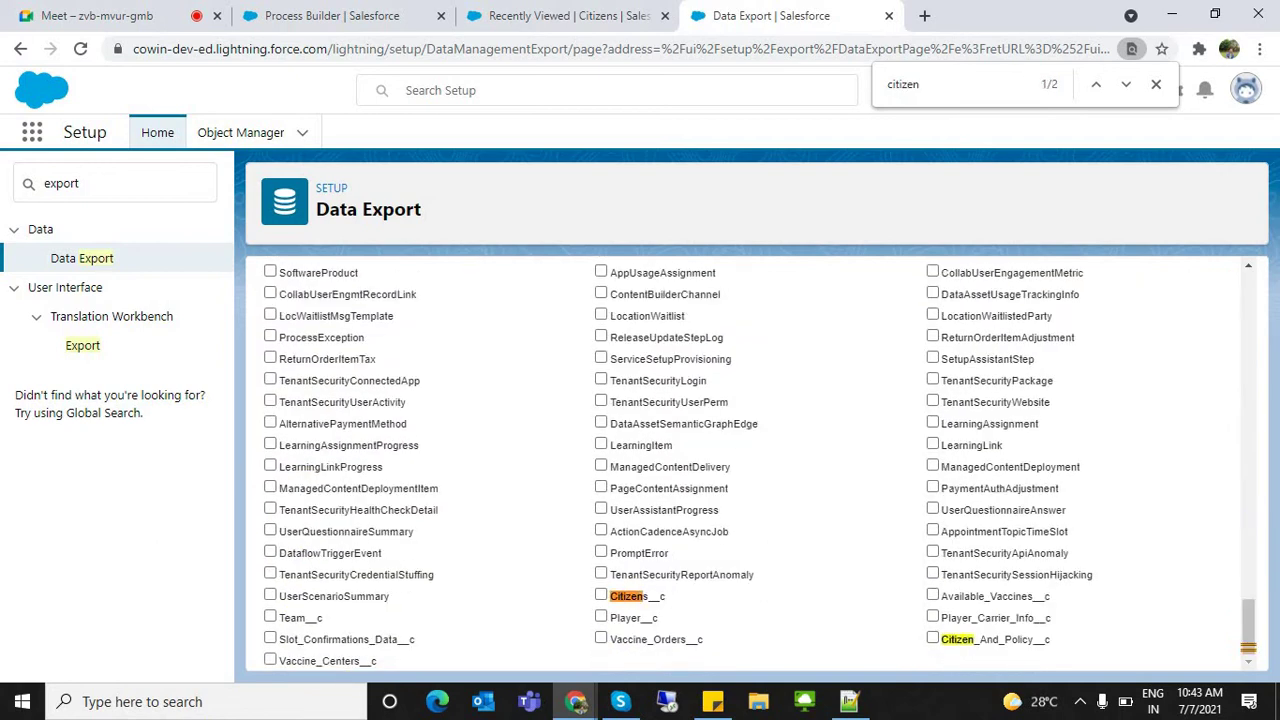
left_click(601, 595)
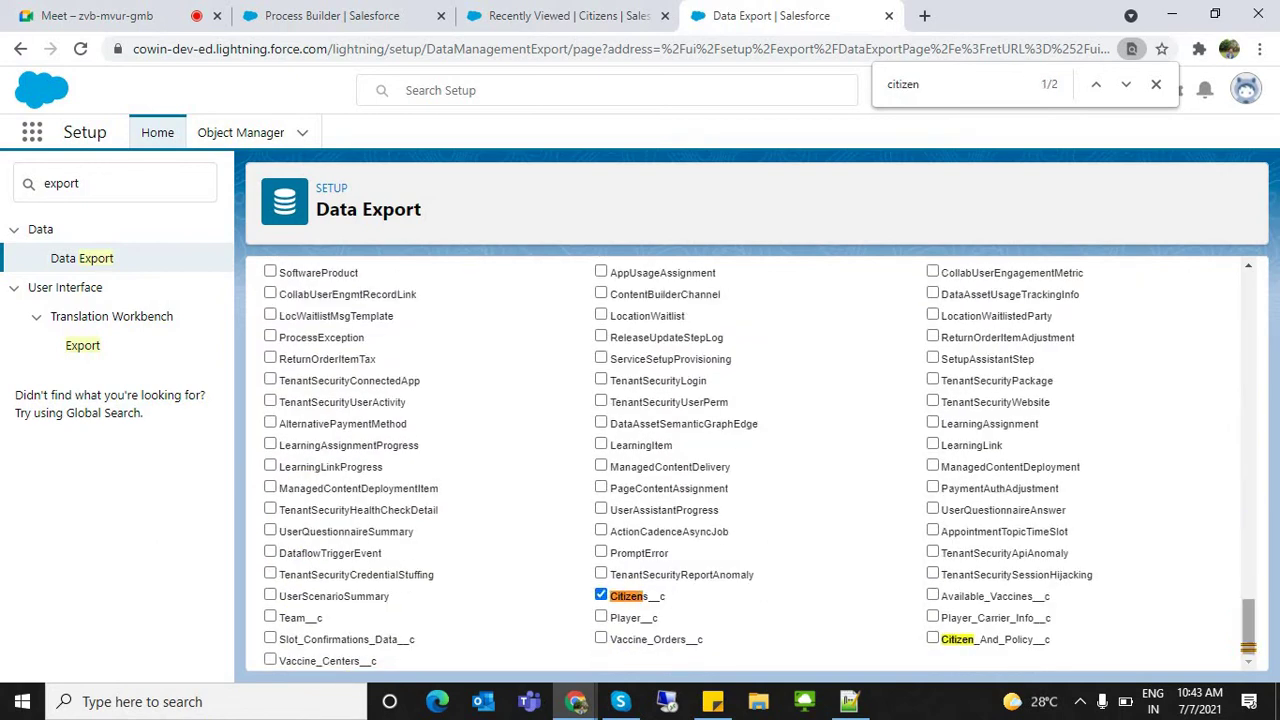
left_click_drag(1248, 626, 1248, 296)
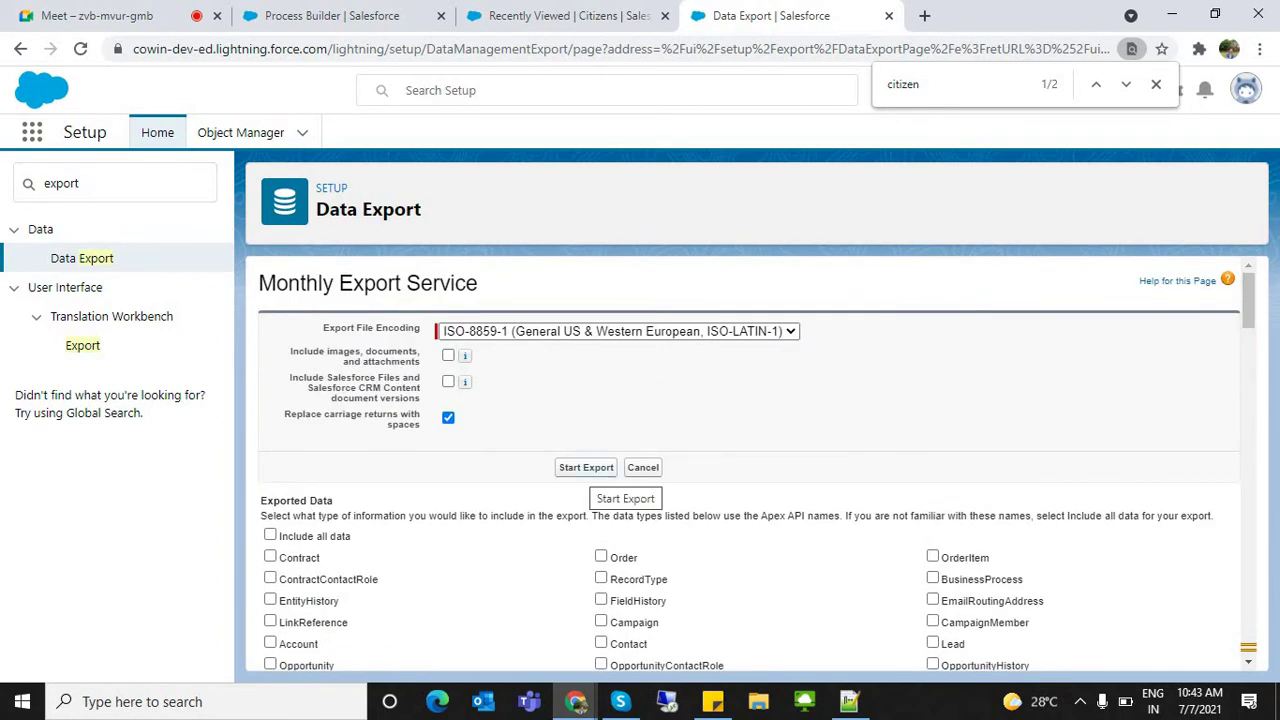
left_click(586, 467)
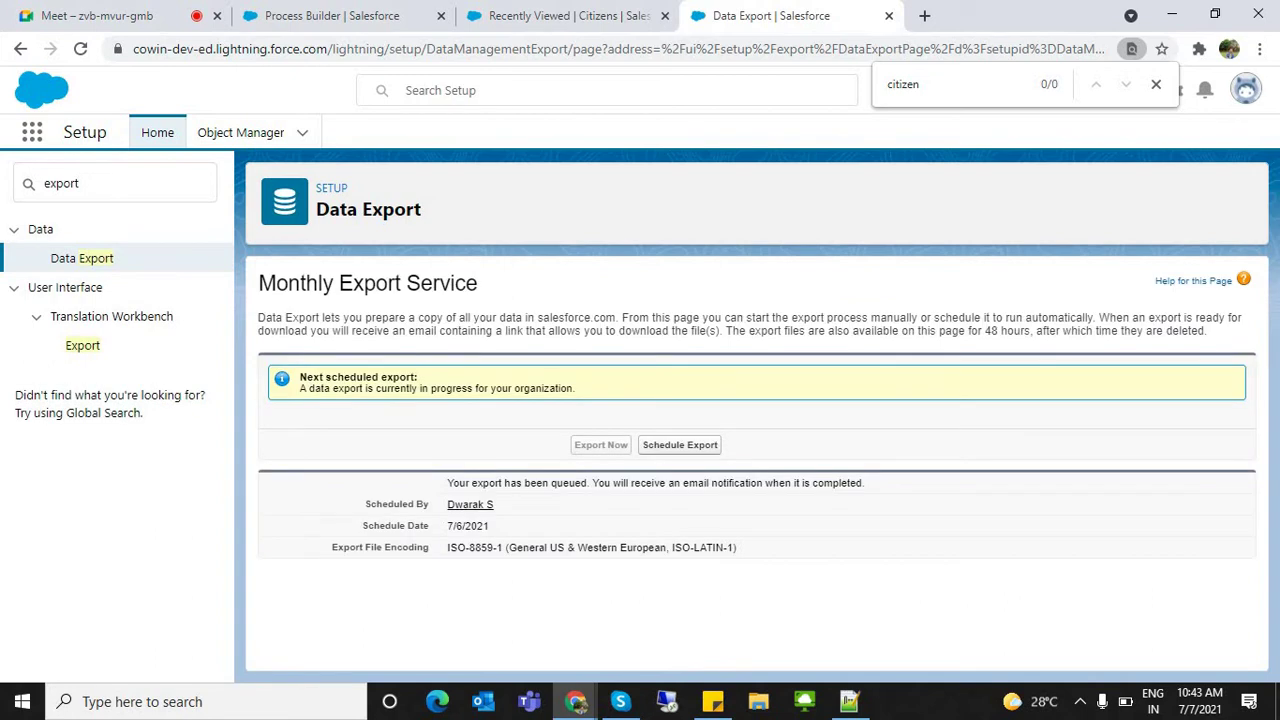
Read the scheduled export notice and reload the Data Export page to check the export's status
left_click_drag(300, 389, 577, 389)
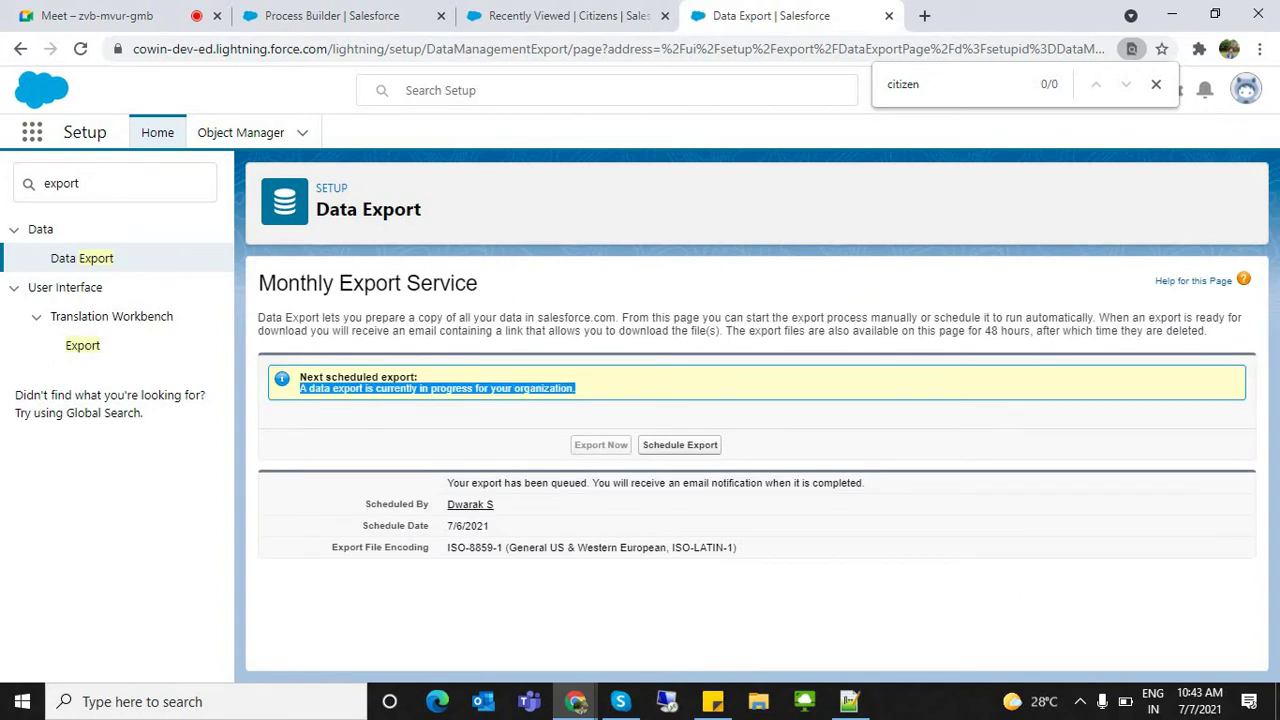
left_click(577, 389)
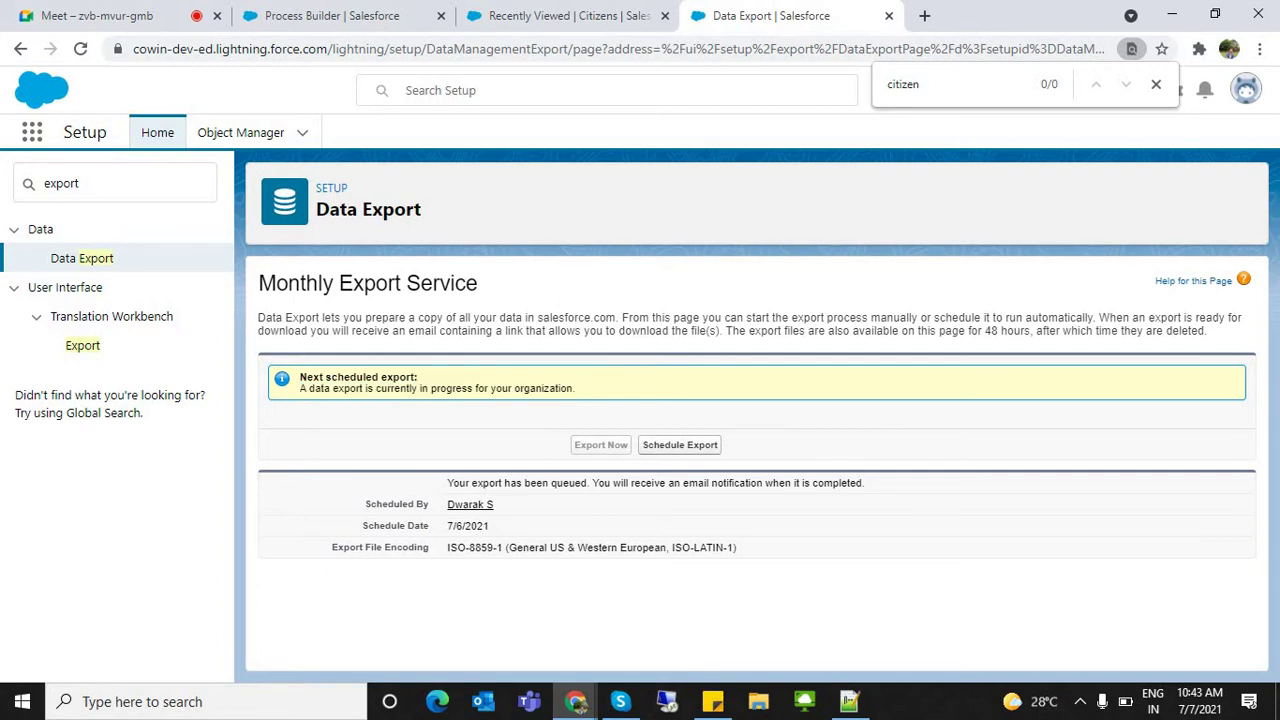
left_click(618, 49)
key("Return")
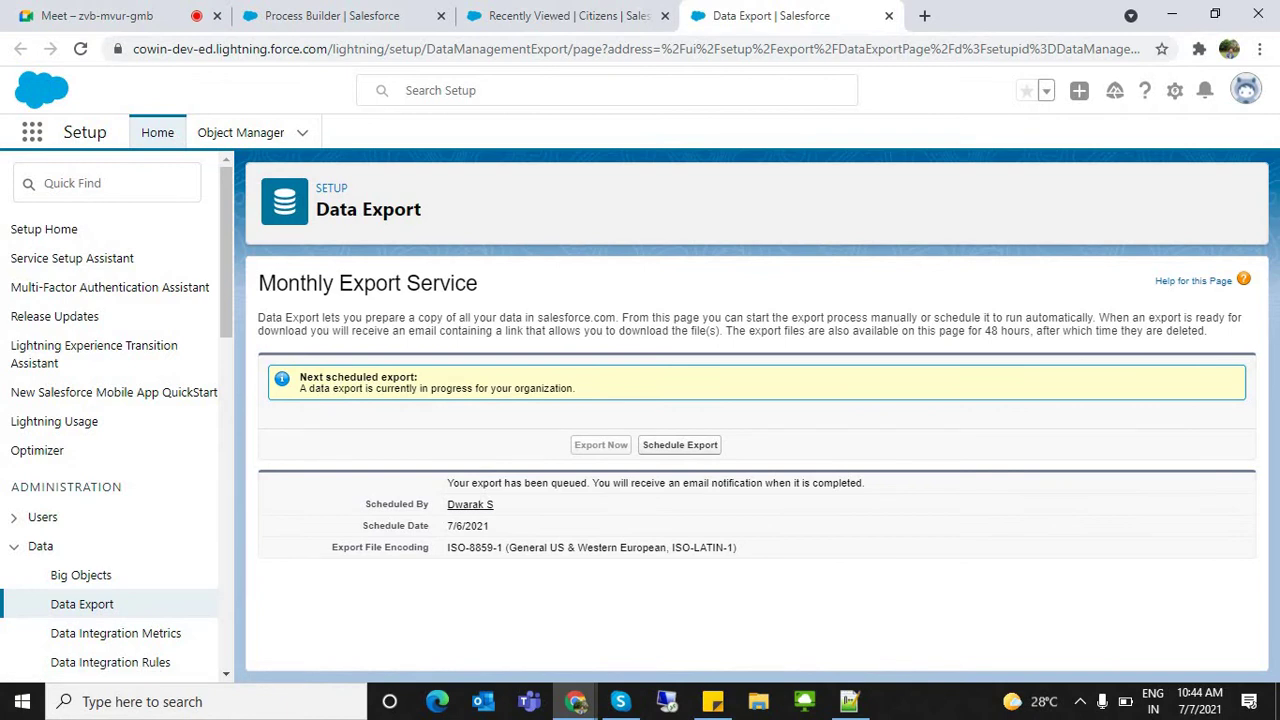
left_click(636, 49)
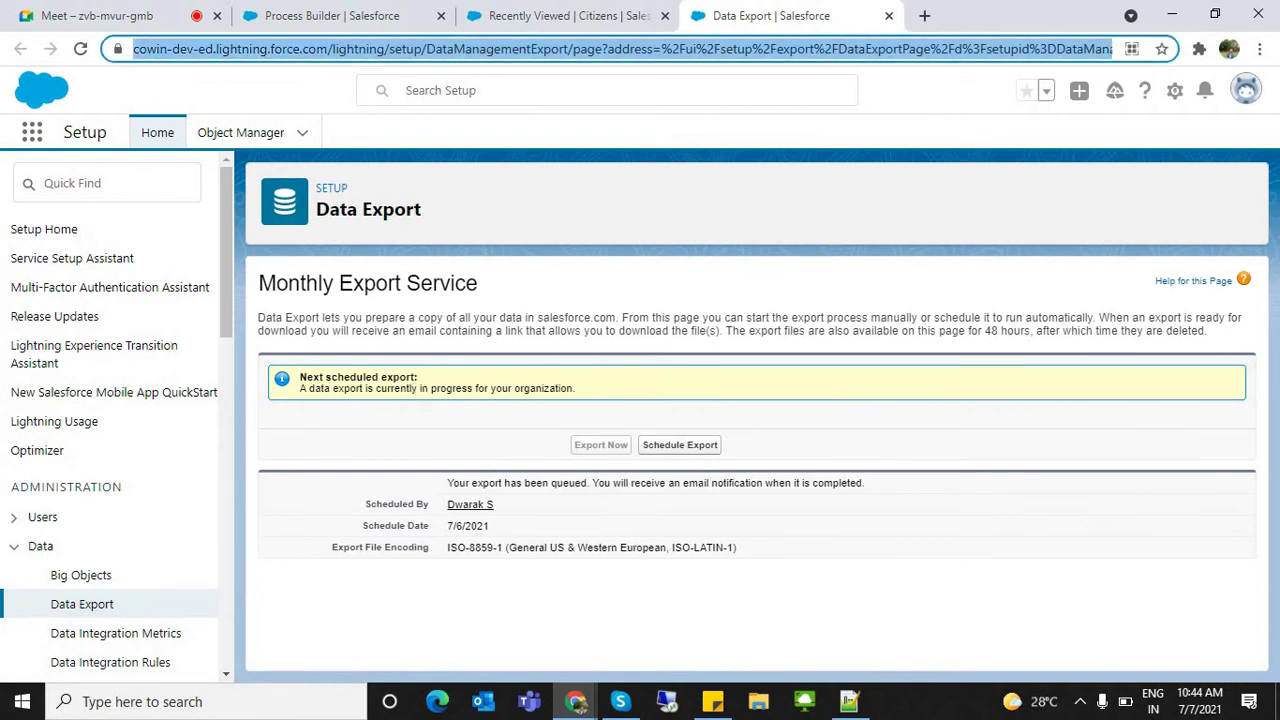
key("Return")
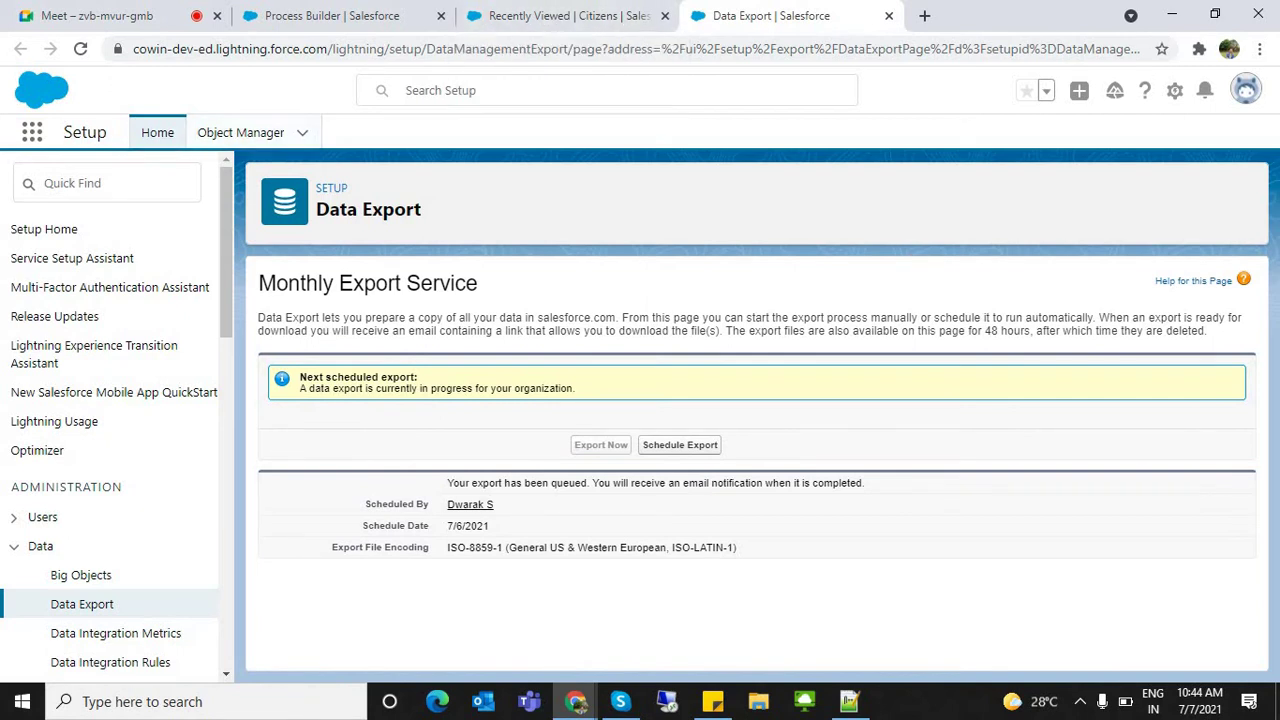
Search Setup for "import" and open the Data Import Wizard in a new browser tab
left_click(107, 183)
type("import")
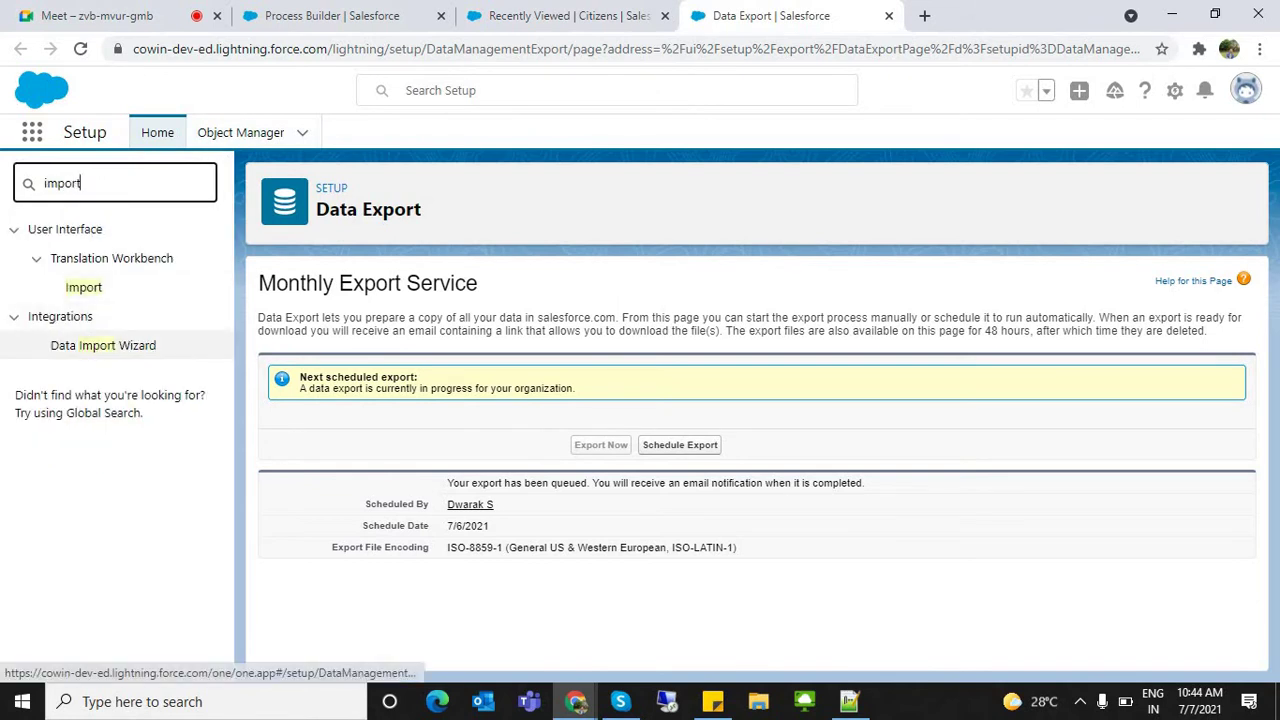
right_click(86, 342)
left_click(130, 348)
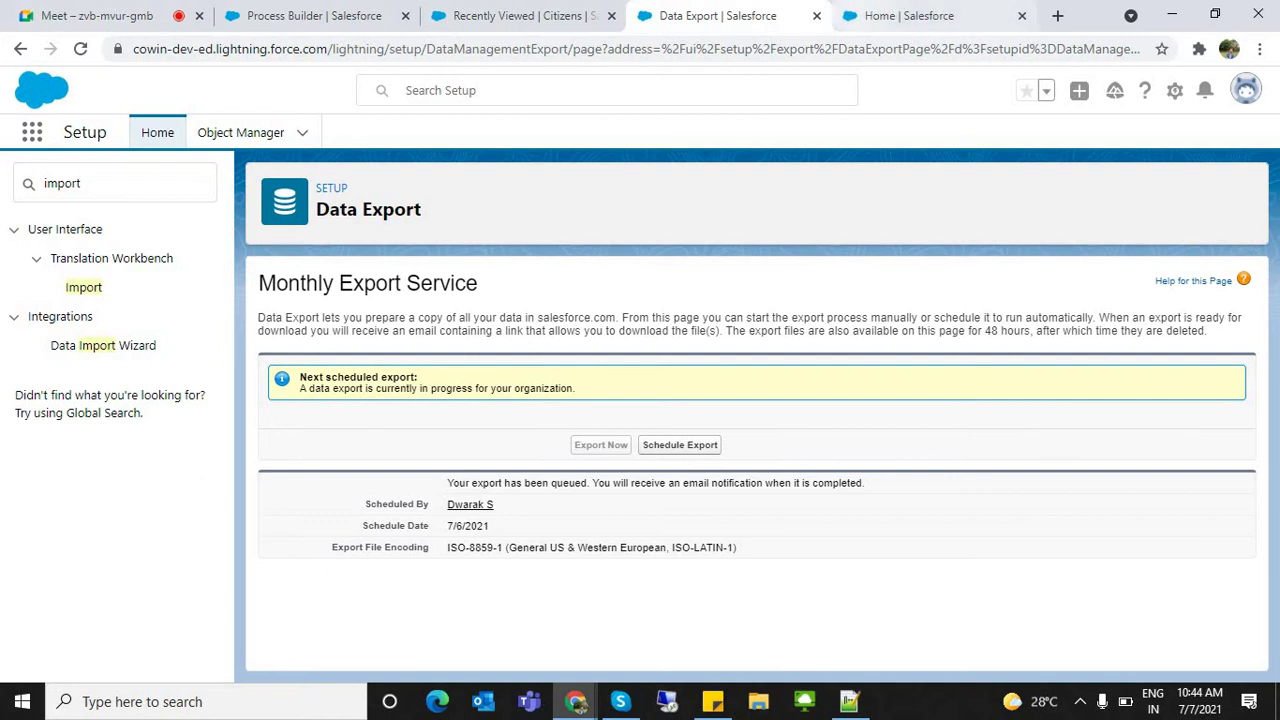
key("ctrl+Tab")
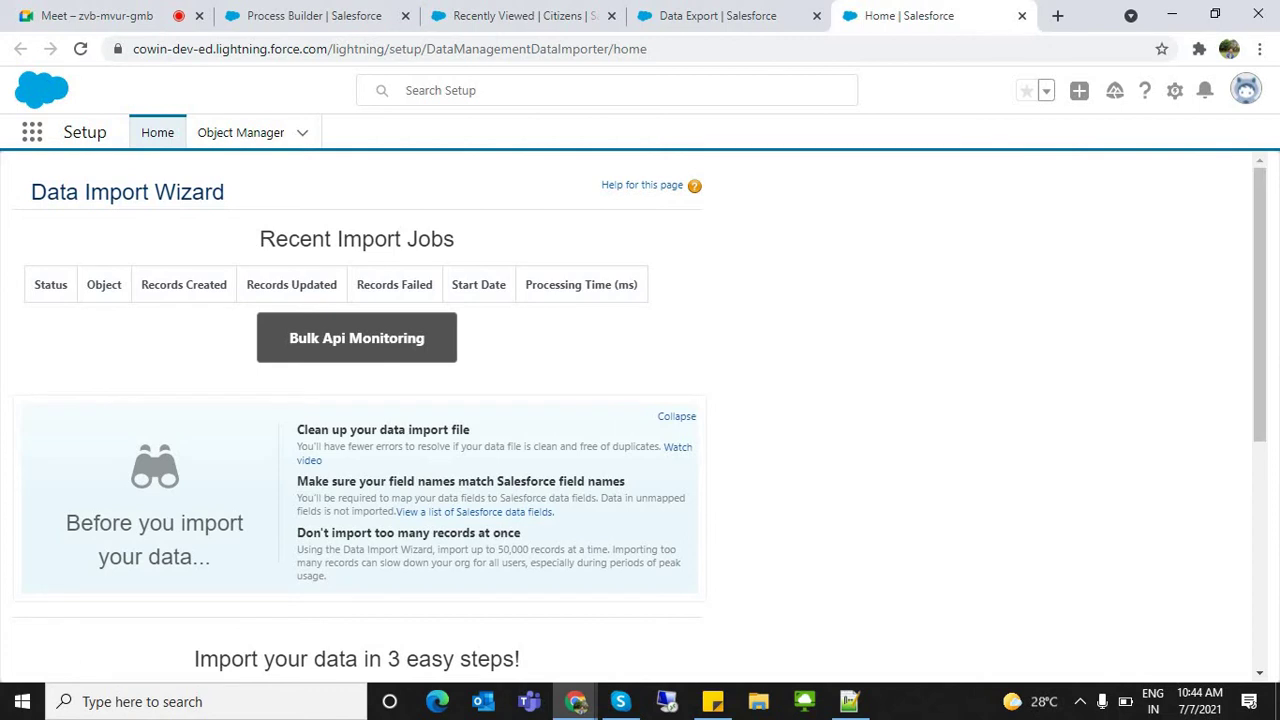
Examine the columns of the Recent Import Jobs table on the Data Import Wizard page
left_click_drag(259, 240, 645, 288)
left_click(680, 300)
left_click_drag(1260, 304, 1260, 309)
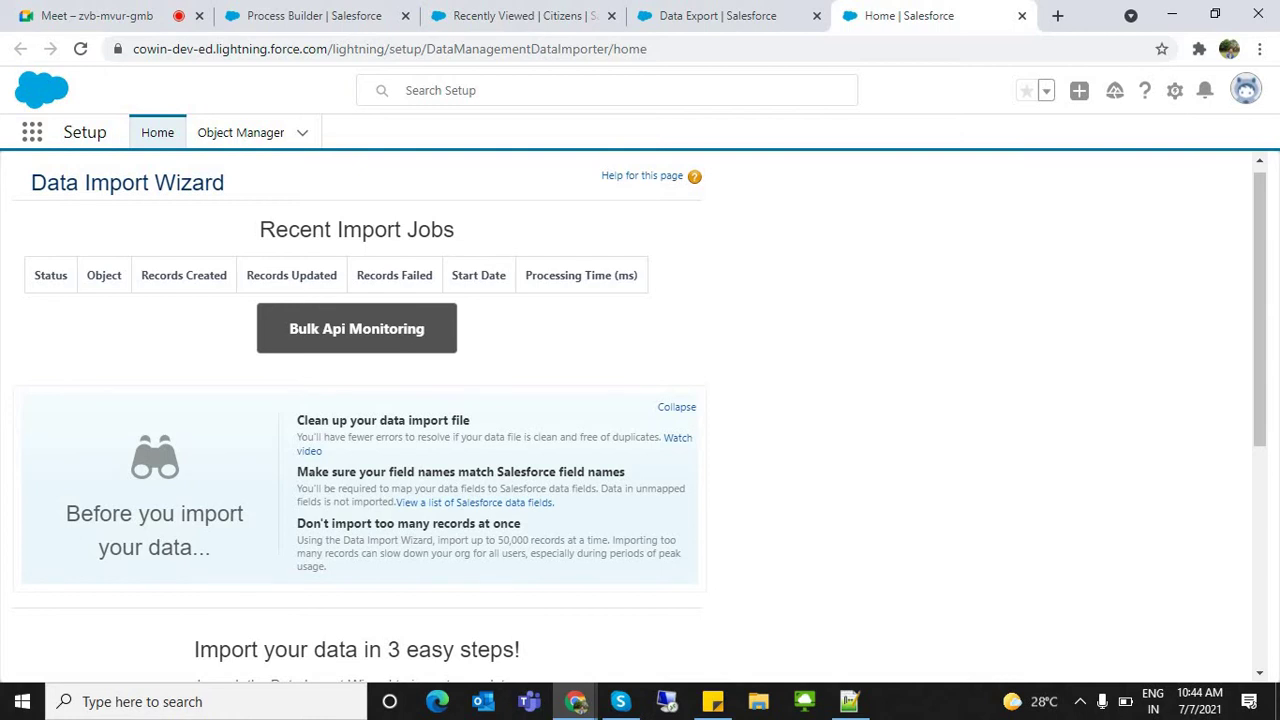
left_click_drag(34, 275, 639, 275)
left_click(668, 285)
left_click_drag(34, 275, 639, 277)
left_click(668, 285)
left_click_drag(34, 275, 639, 277)
left_click(668, 285)
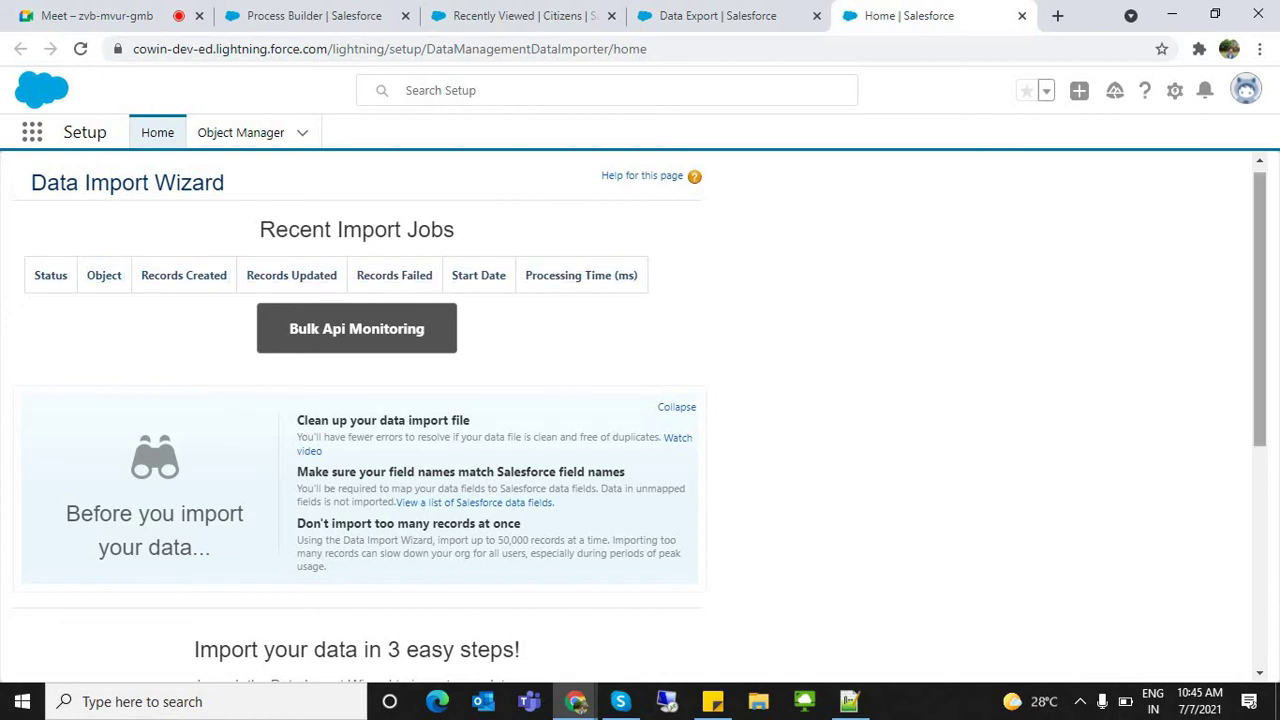
Review the pre-import guidance and the three import steps on the Data Import Wizard's landing page
scroll(640, 416, "down", 2)
scroll(640, 416, "down", 3)
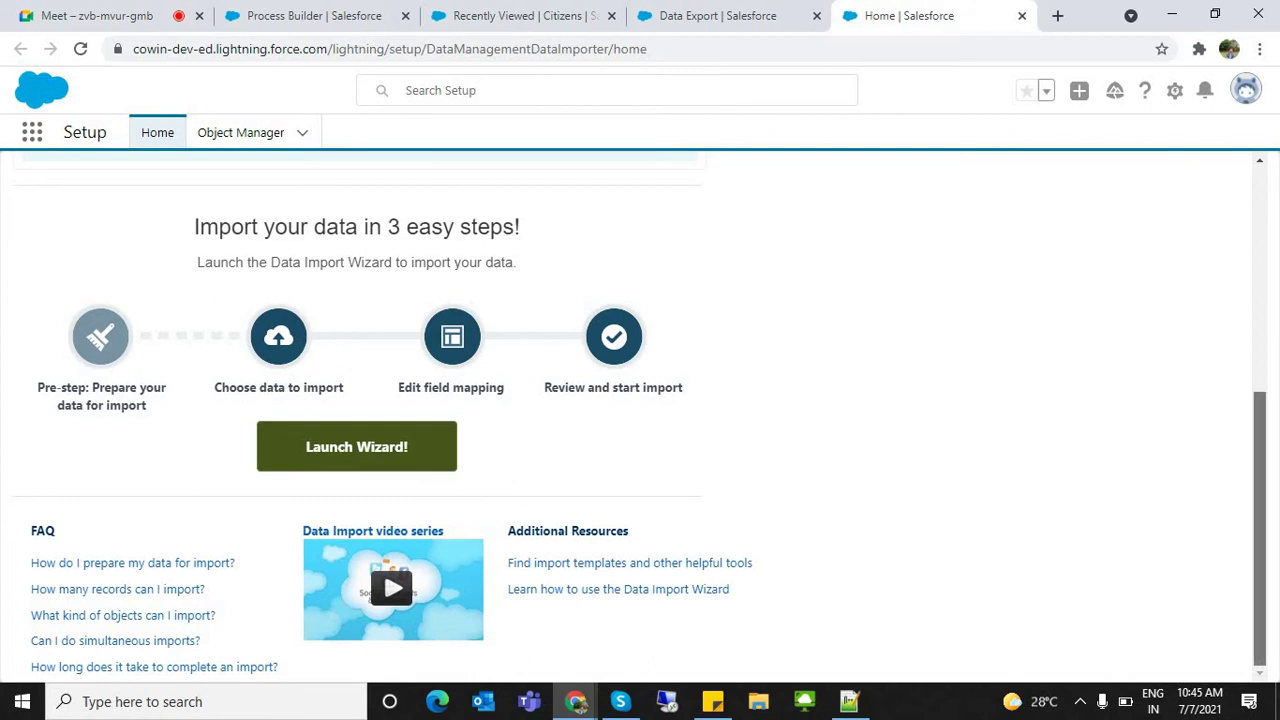
left_click_drag(1260, 528, 1260, 415)
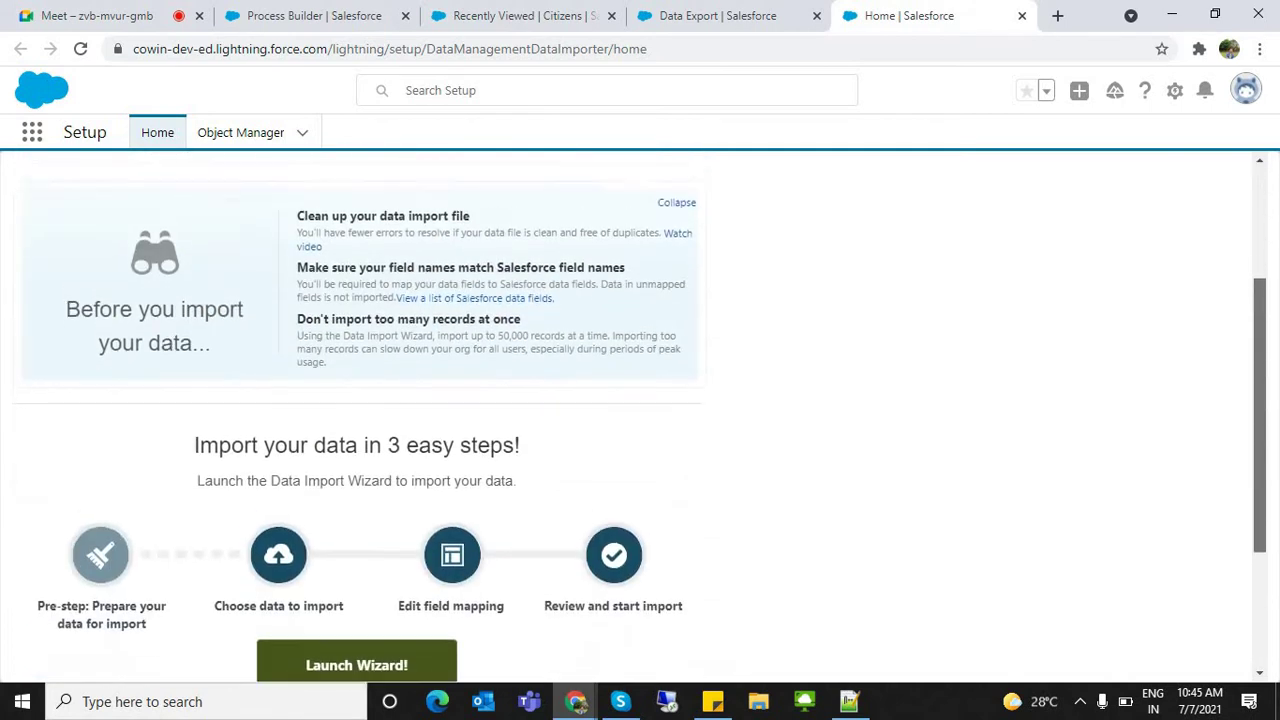
scroll(640, 416, "up", 3)
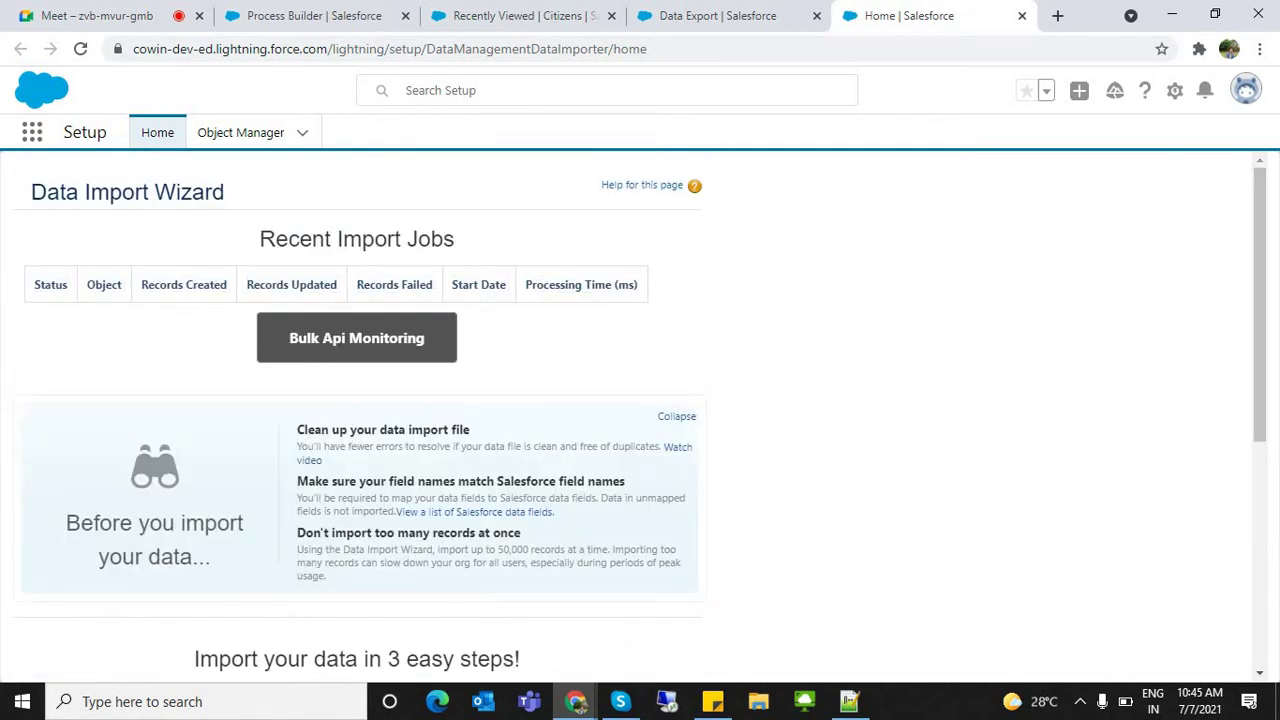
scroll(640, 416, "down", 6)
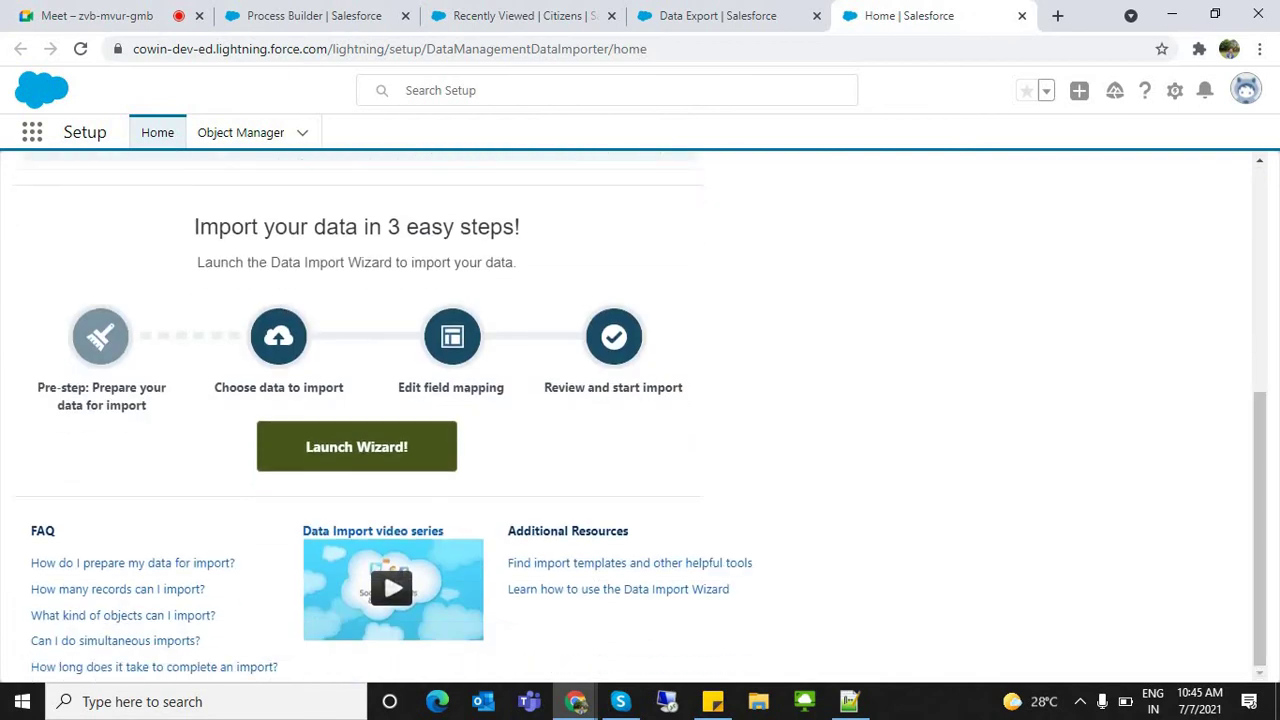
left_click_drag(195, 227, 520, 227)
left_click(520, 228)
left_click_drag(245, 447, 444, 530)
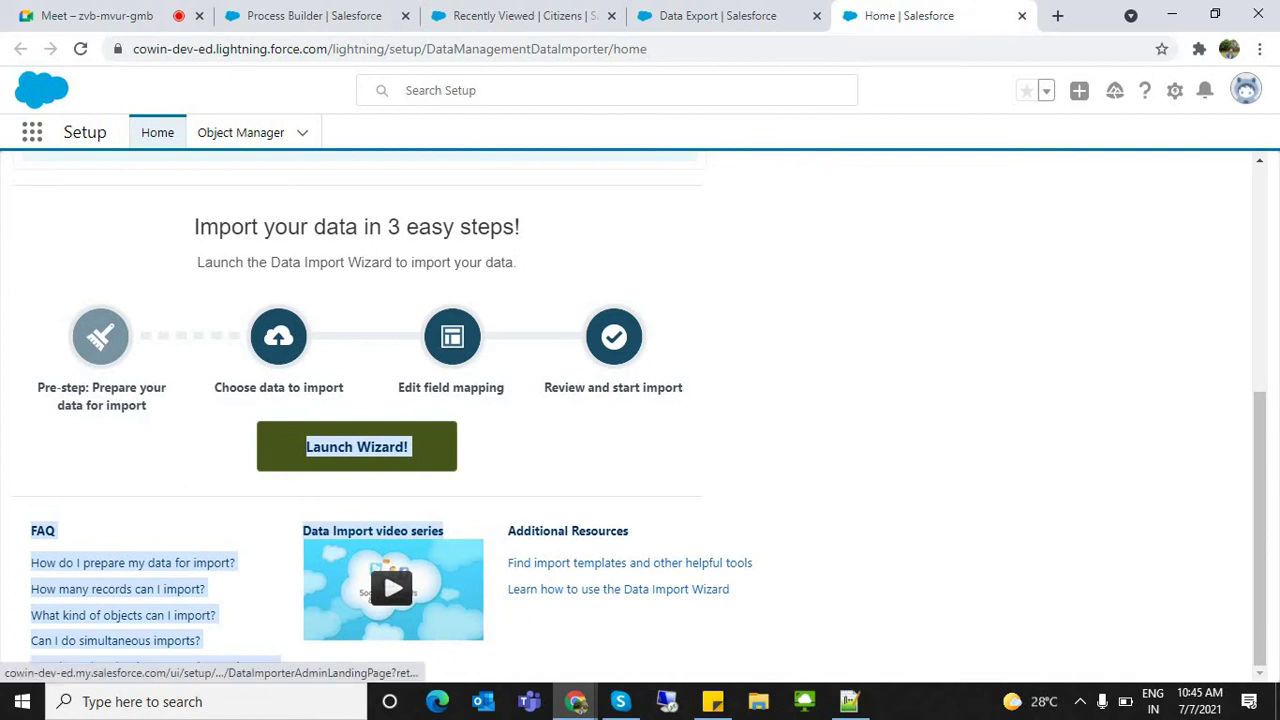
left_click(800, 480)
left_click_drag(1260, 510, 1260, 452)
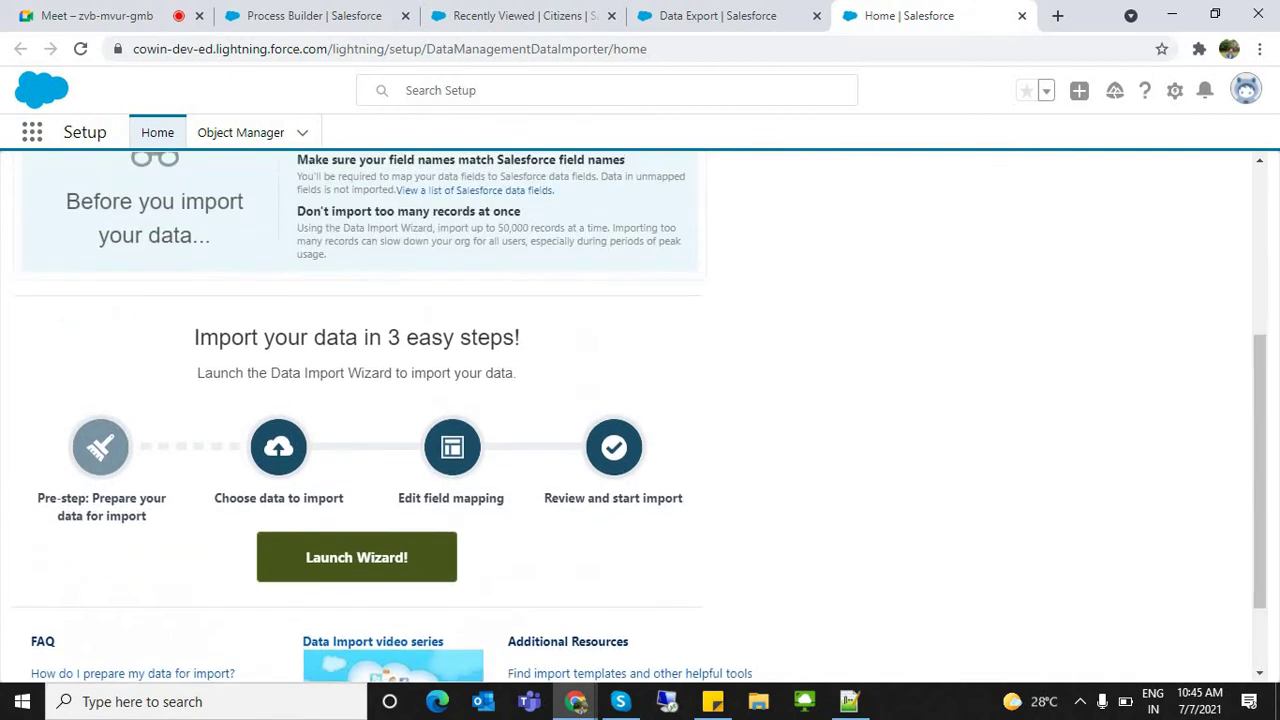
Launch the Data Import Wizard and compare the standard and custom objects it offers for import
left_click(357, 557)
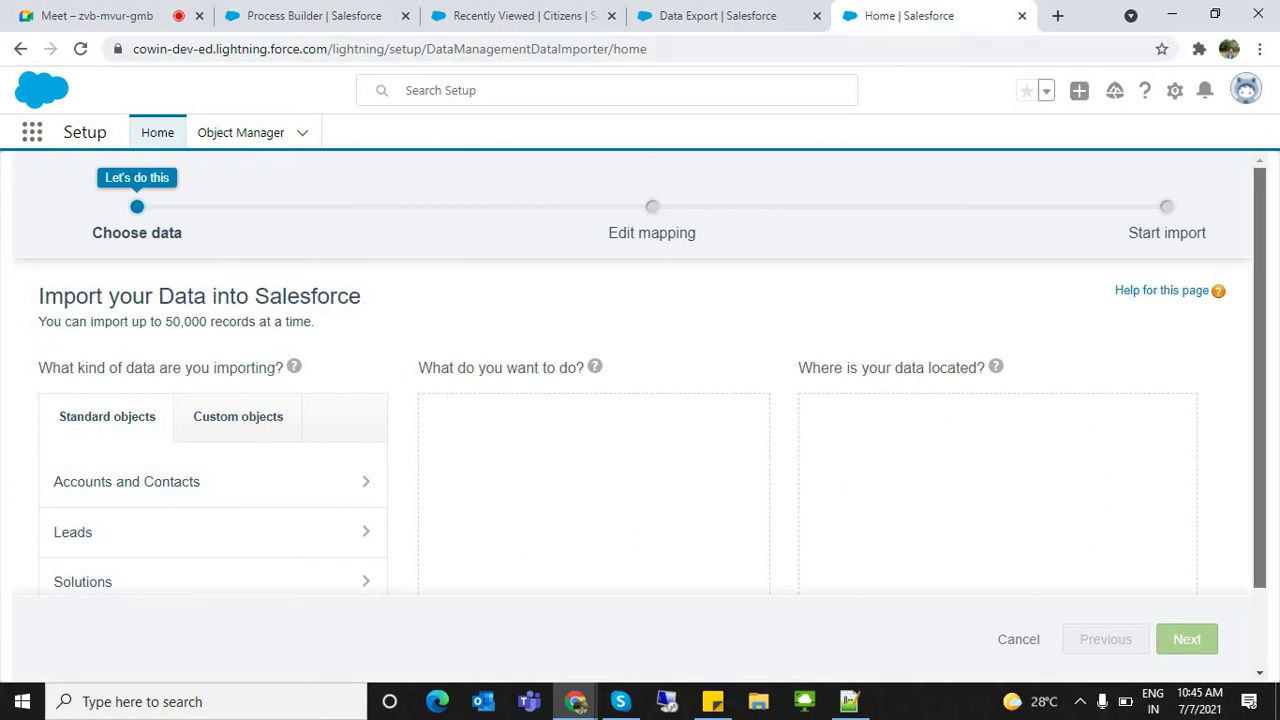
scroll(640, 417, "down", 2)
scroll(640, 417, "down", 1)
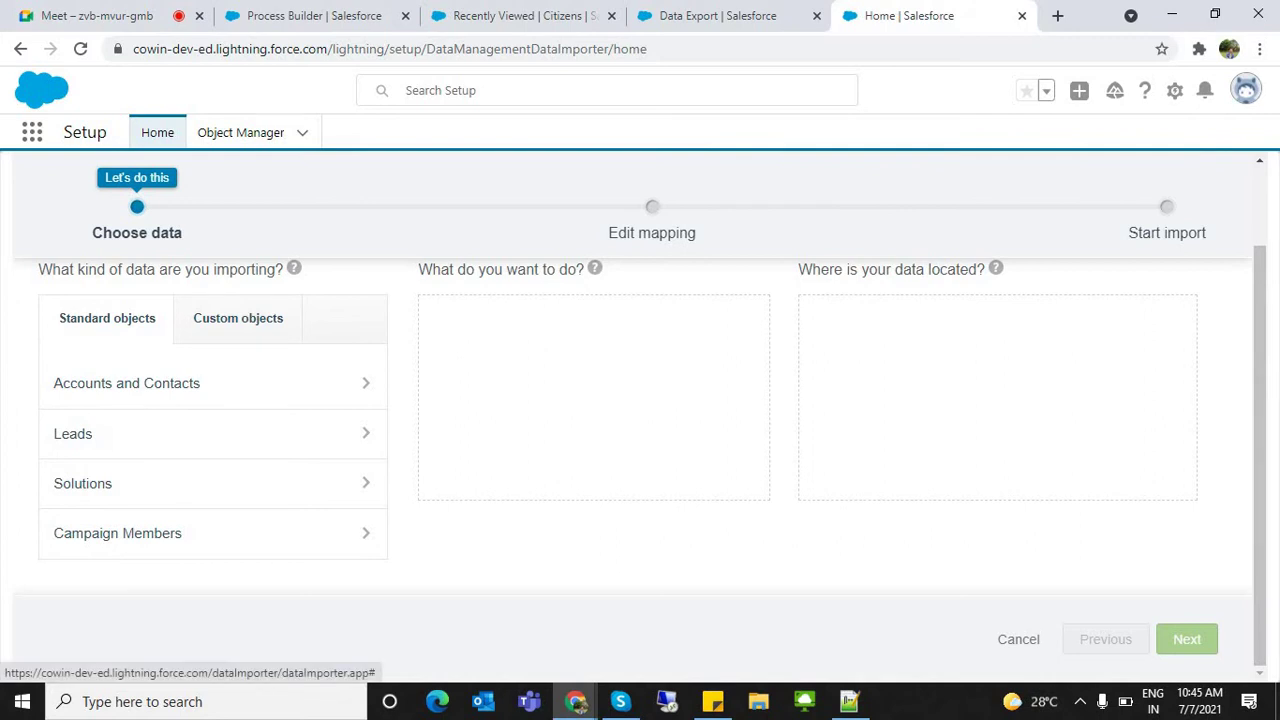
left_click(238, 318)
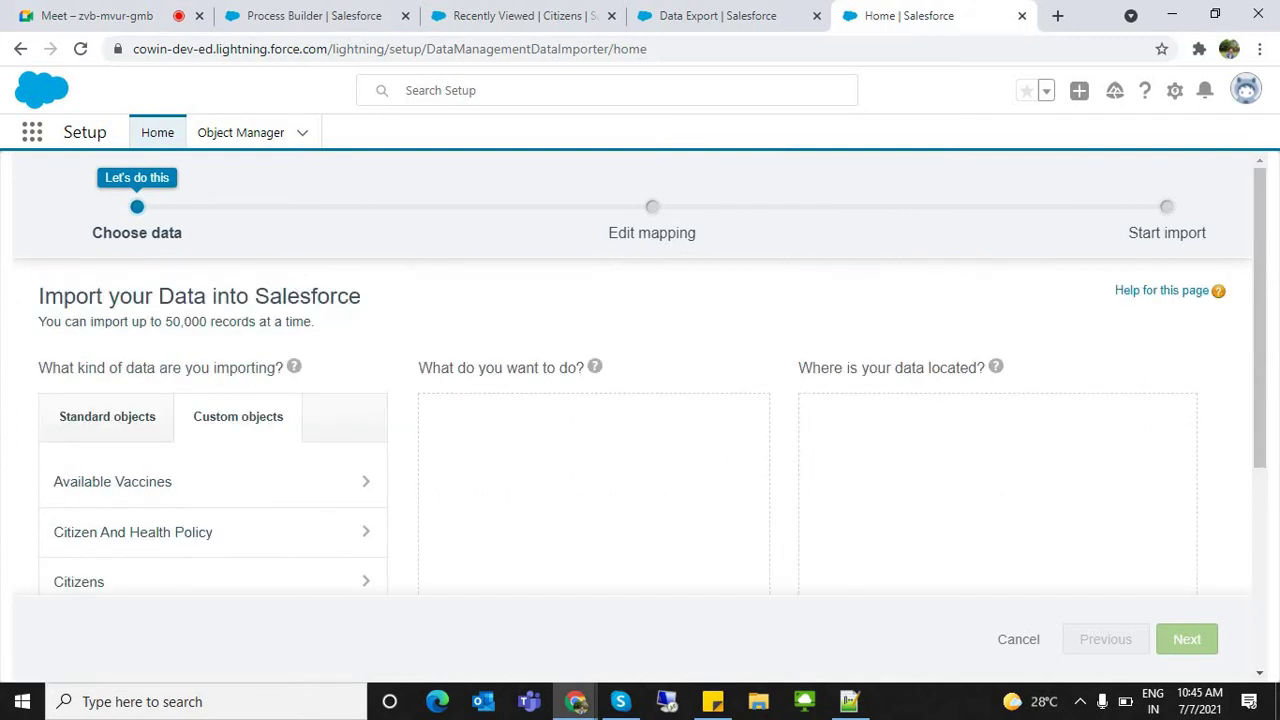
scroll(640, 420, "down", 2)
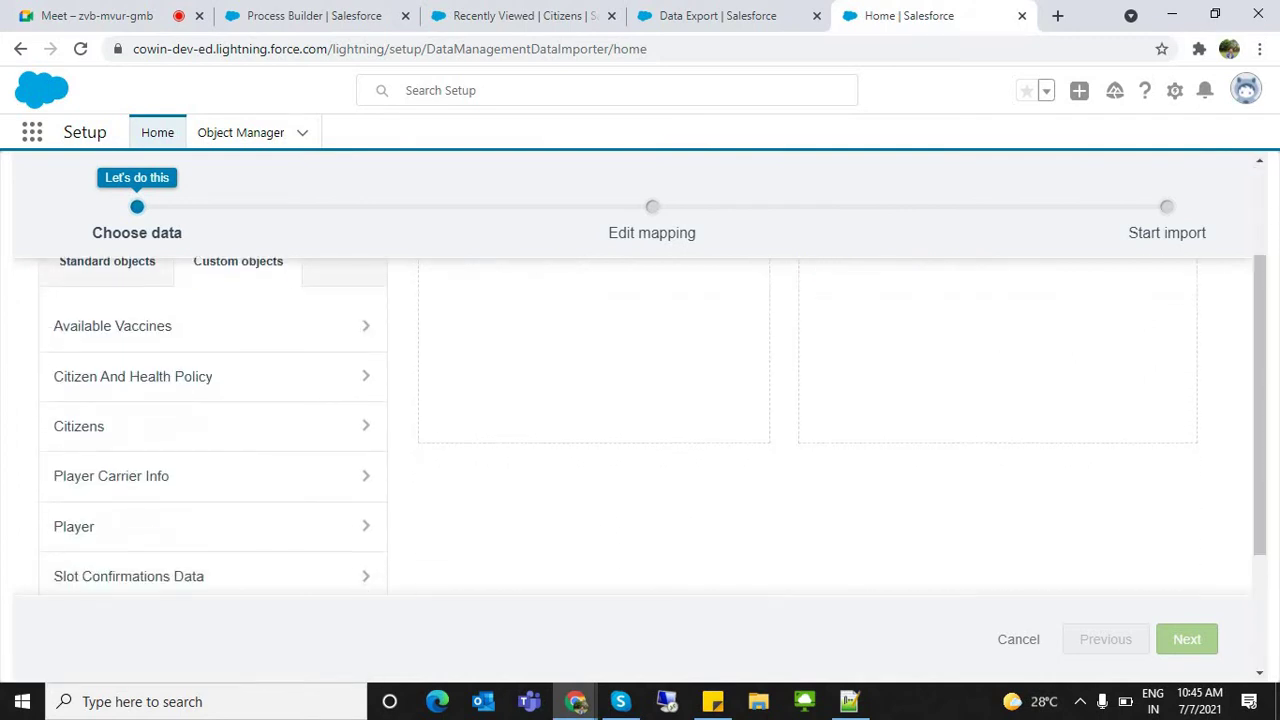
left_click(107, 263)
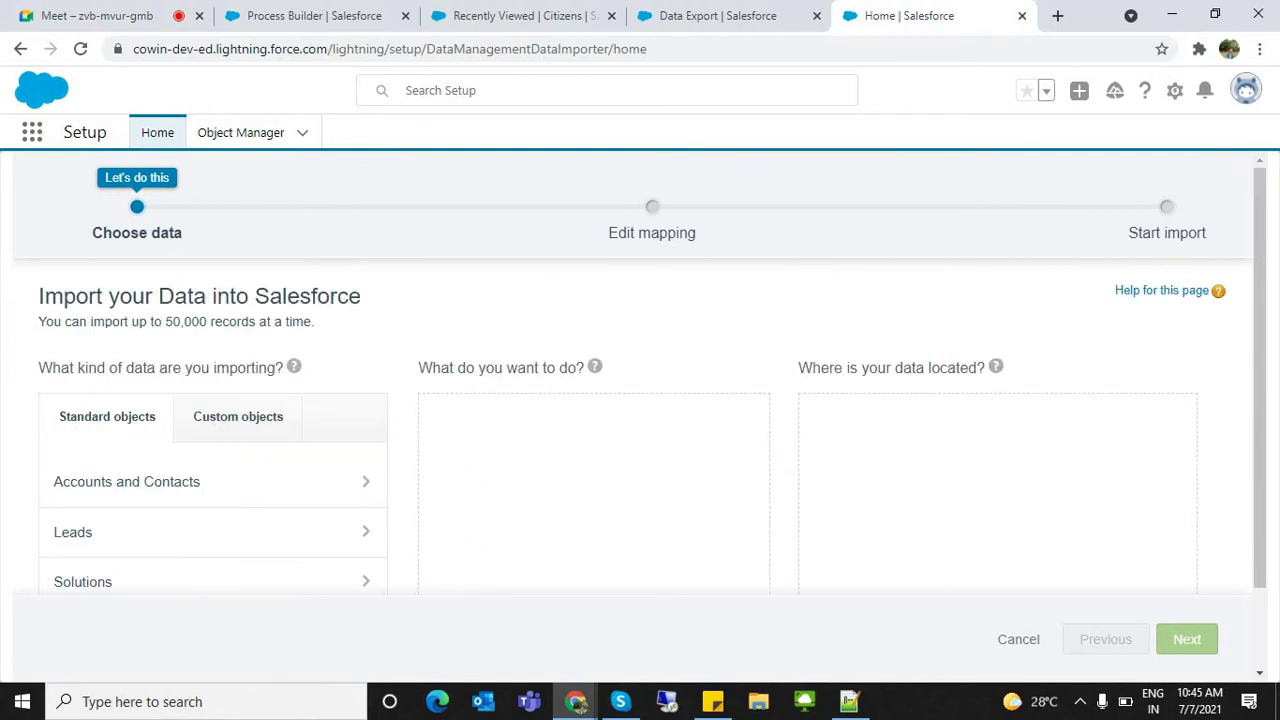
left_click_drag(1260, 378, 1260, 423)
scroll(640, 420, "down", 1)
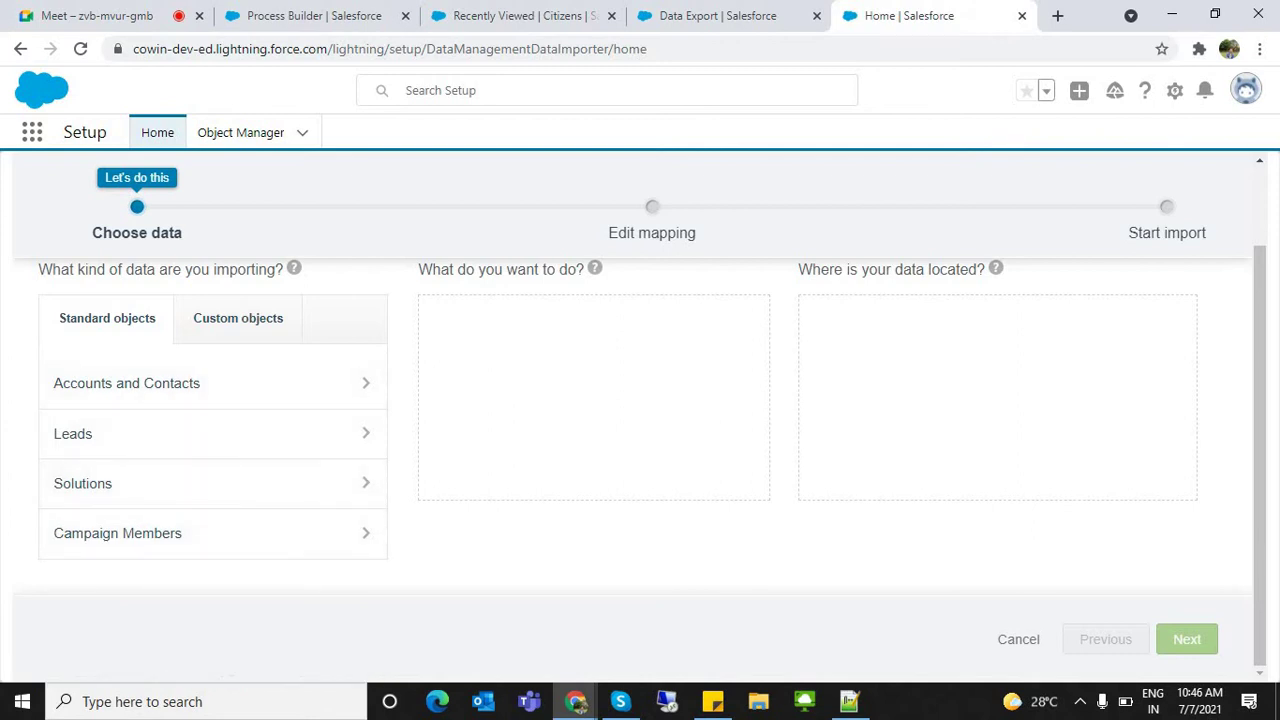
left_click(238, 318)
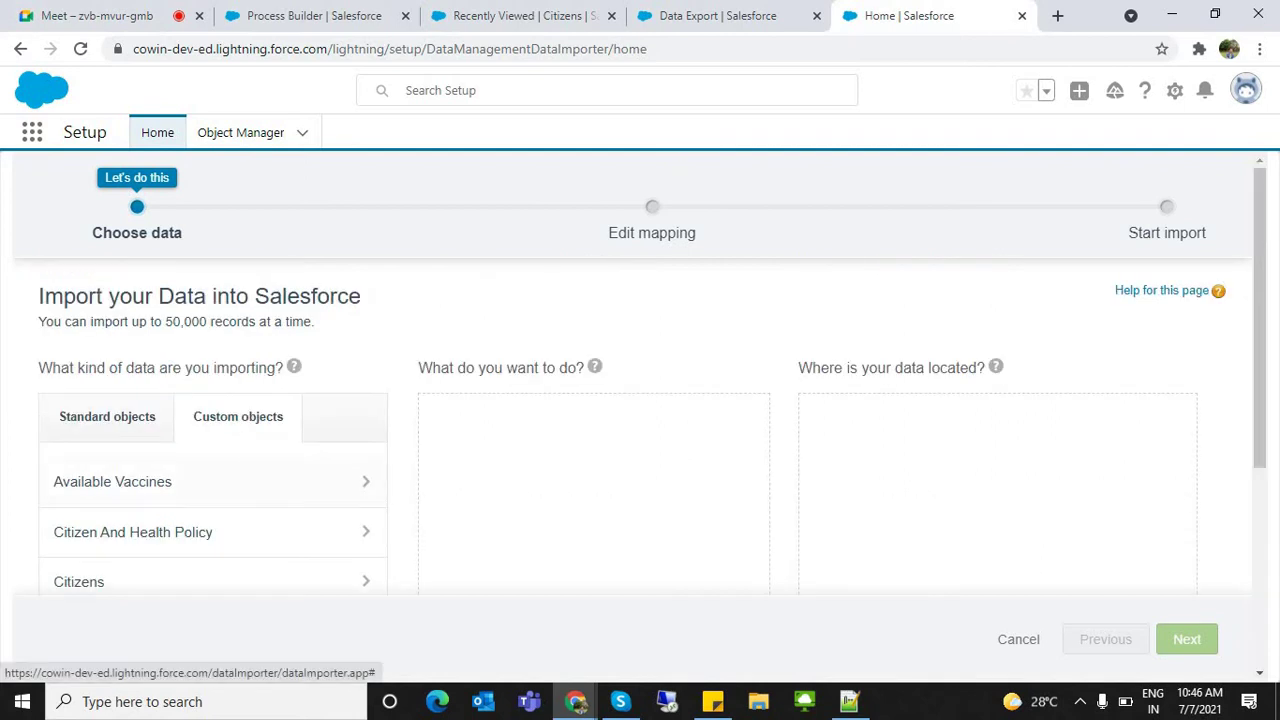
scroll(640, 420, "down", 3)
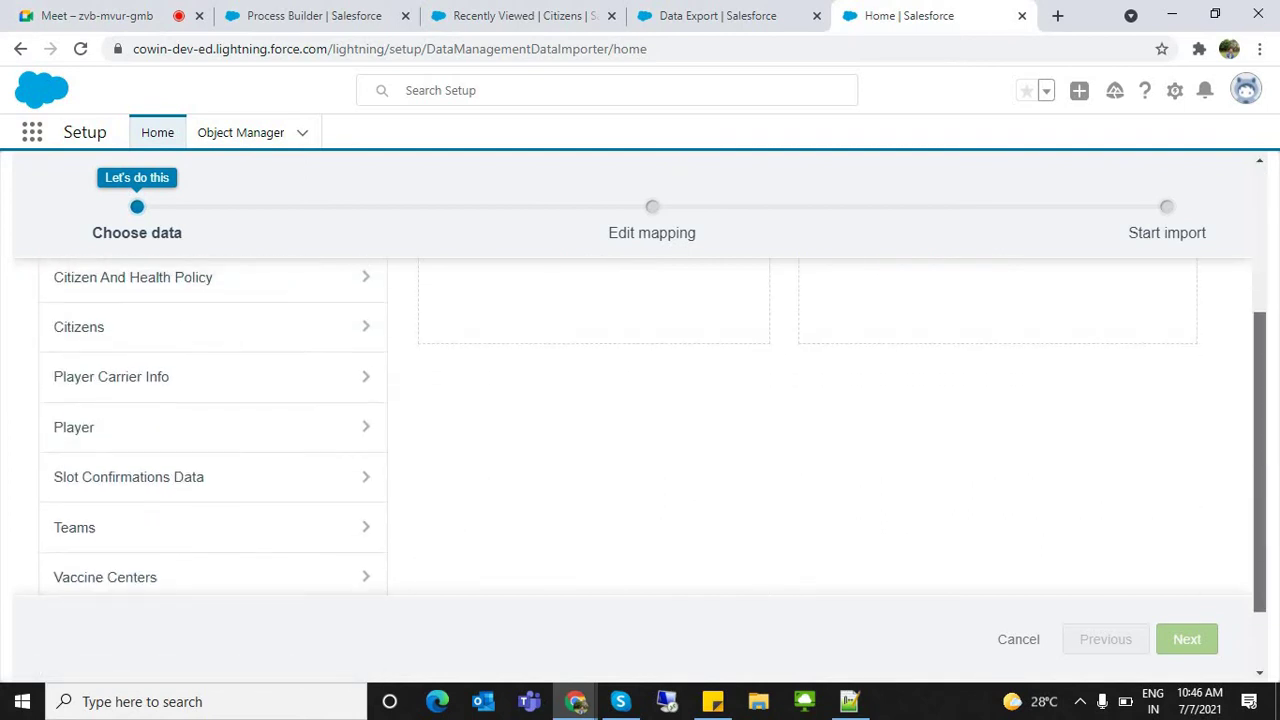
Return to the Data Export page, reload it and read the status message of the Citizens export
left_click(735, 16)
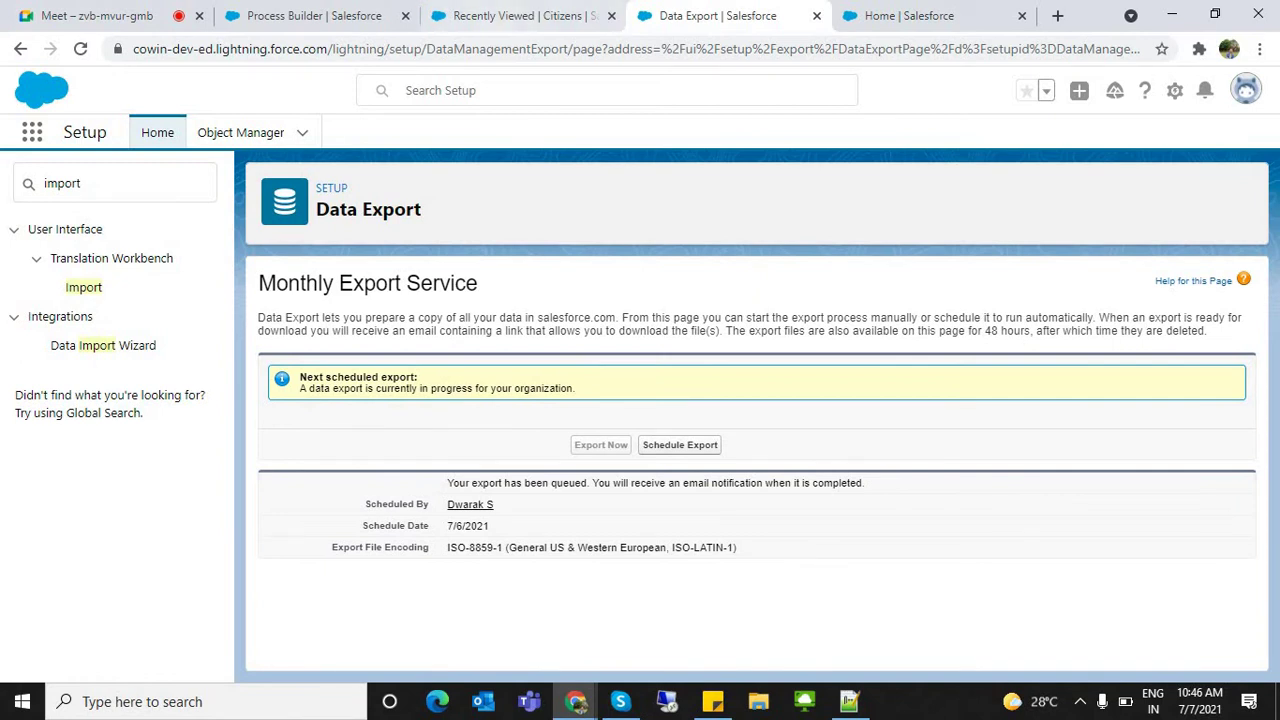
key("ctrl+l")
key("Return")
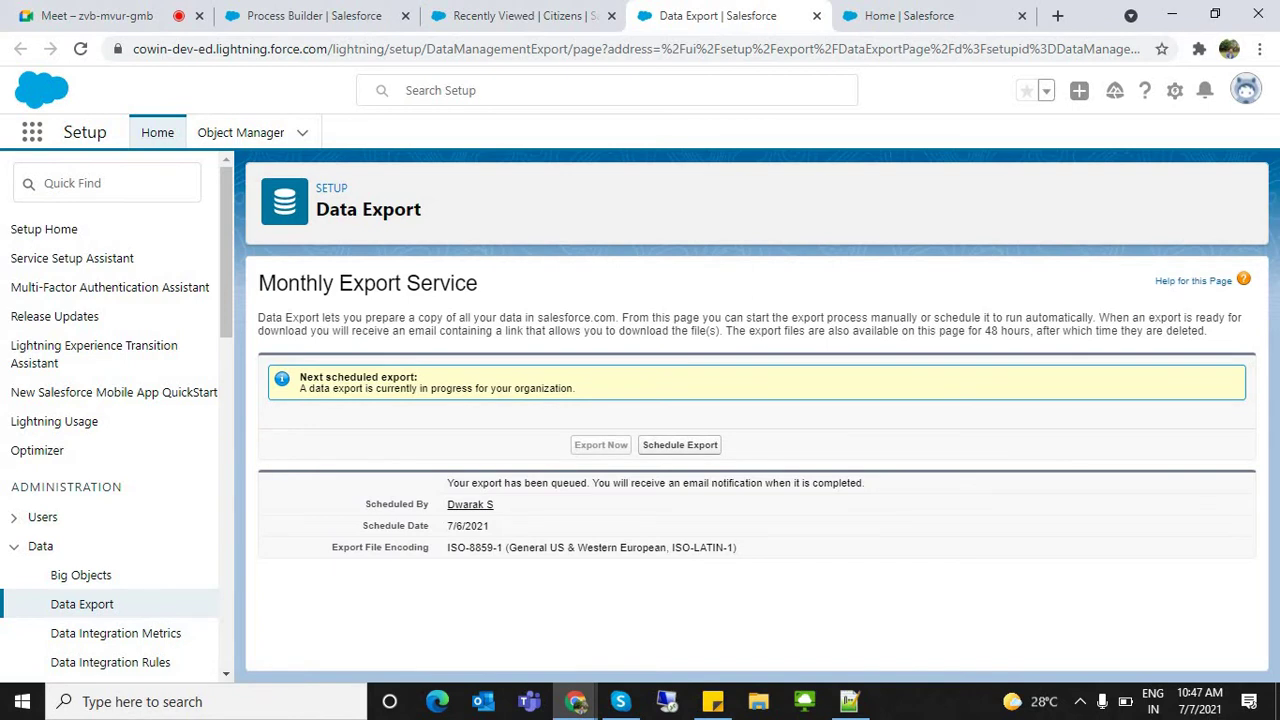
left_click_drag(458, 483, 865, 483)
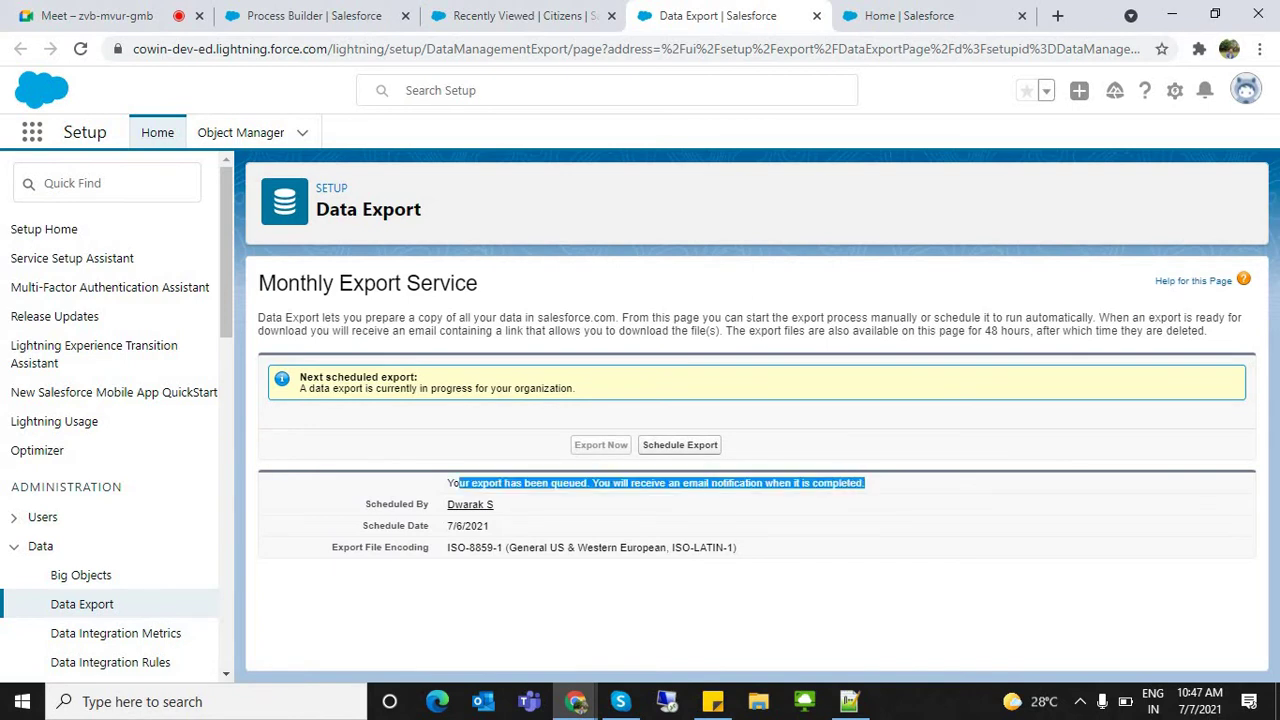
left_click(866, 485)
left_click_drag(448, 483, 865, 484)
left_click_drag(459, 483, 865, 483)
left_click(865, 484)
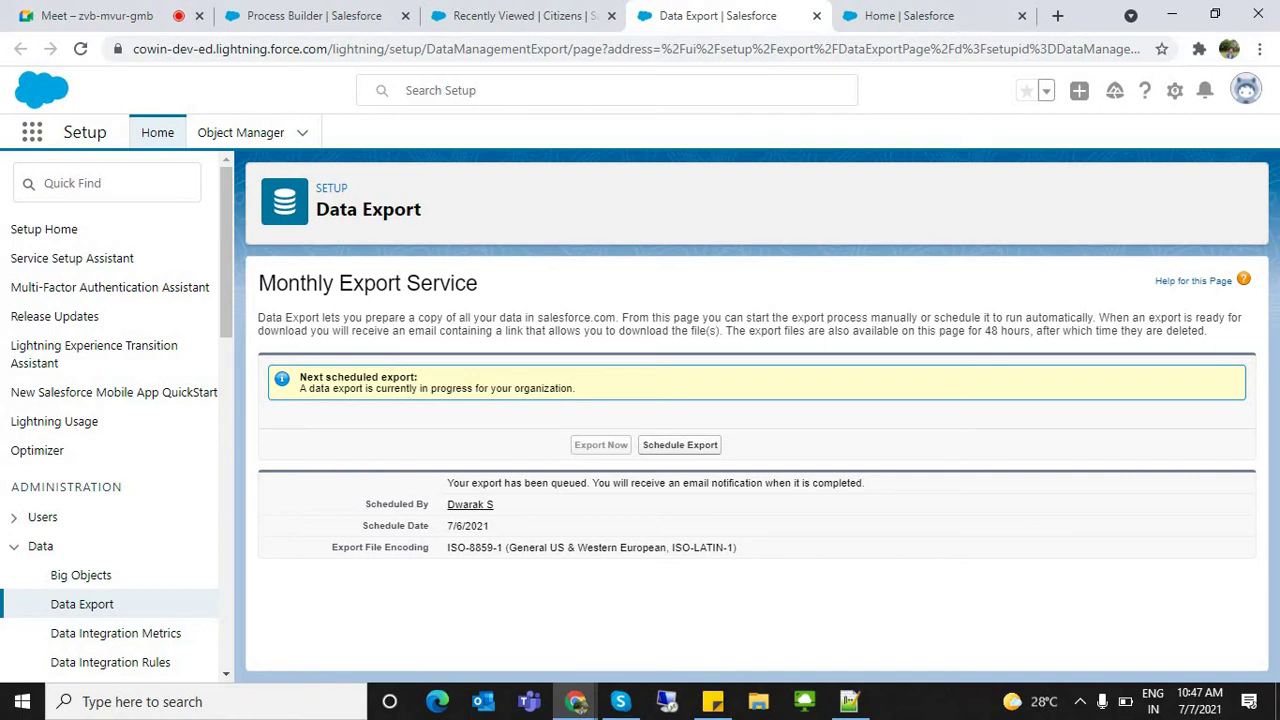
Return to the Data Import Wizard and choose the custom object Player as the kind of data to import
left_click(524, 16)
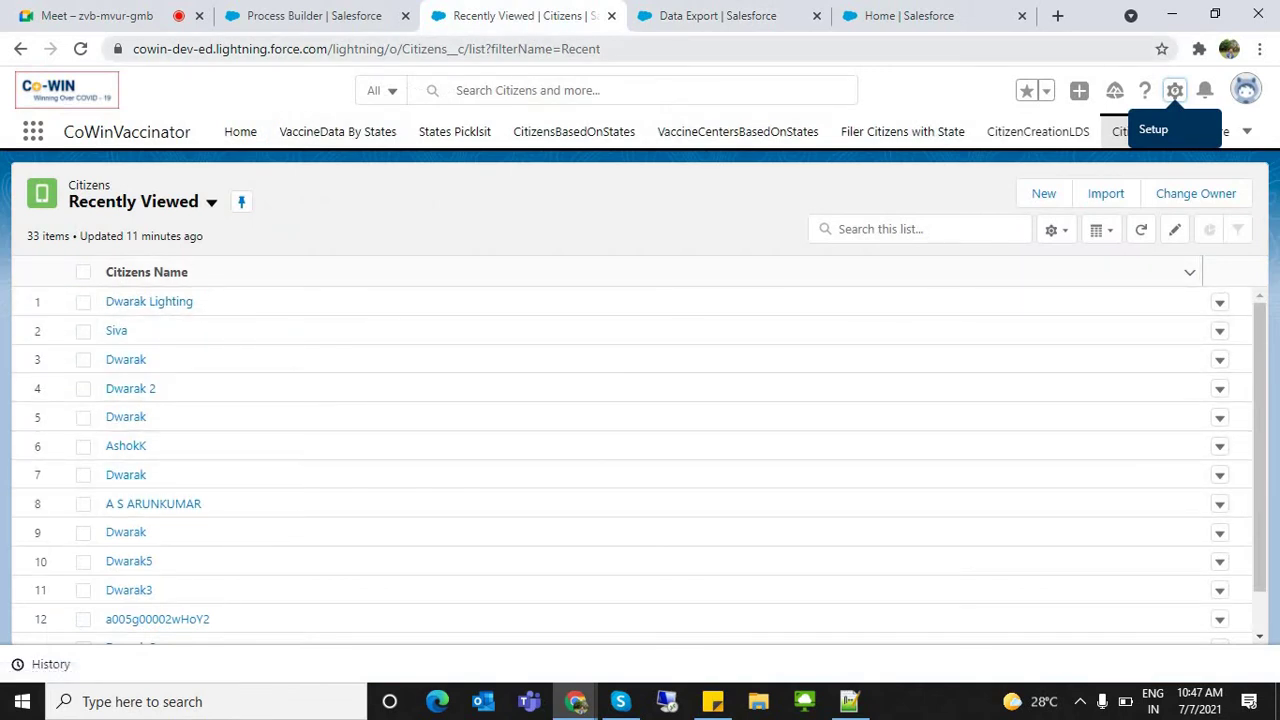
key("ctrl+Tab")
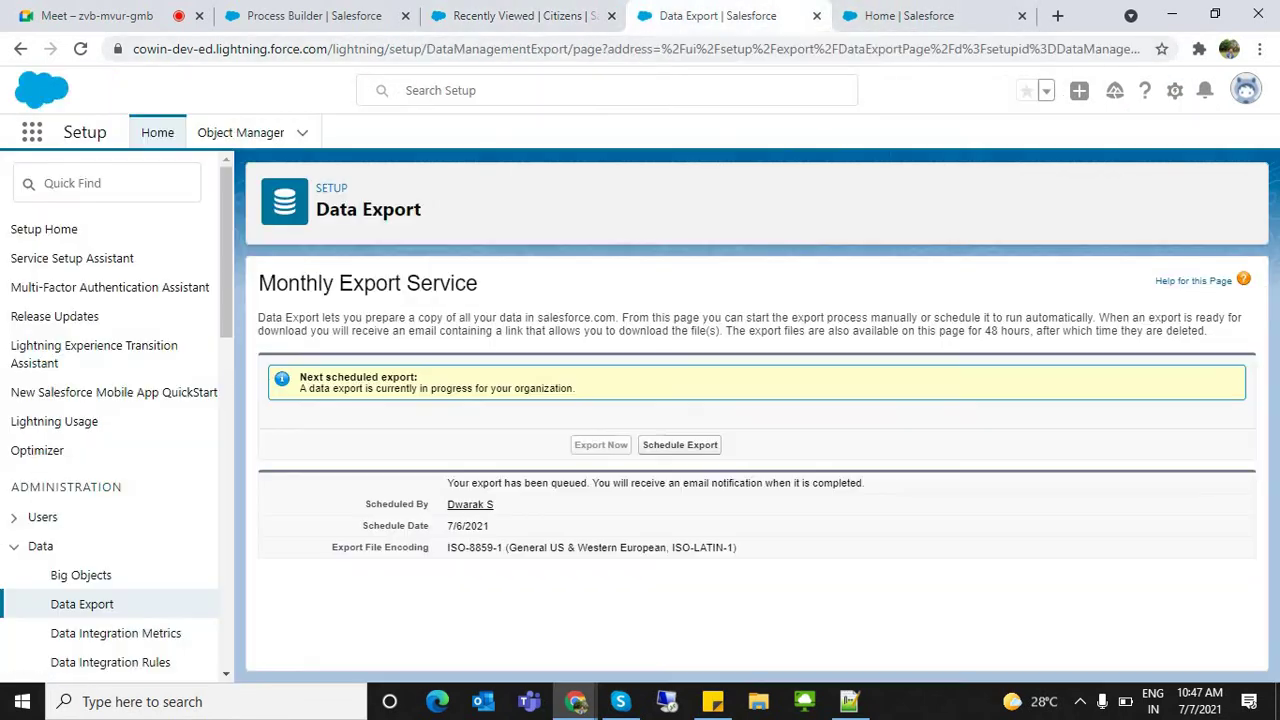
key("ctrl+Tab")
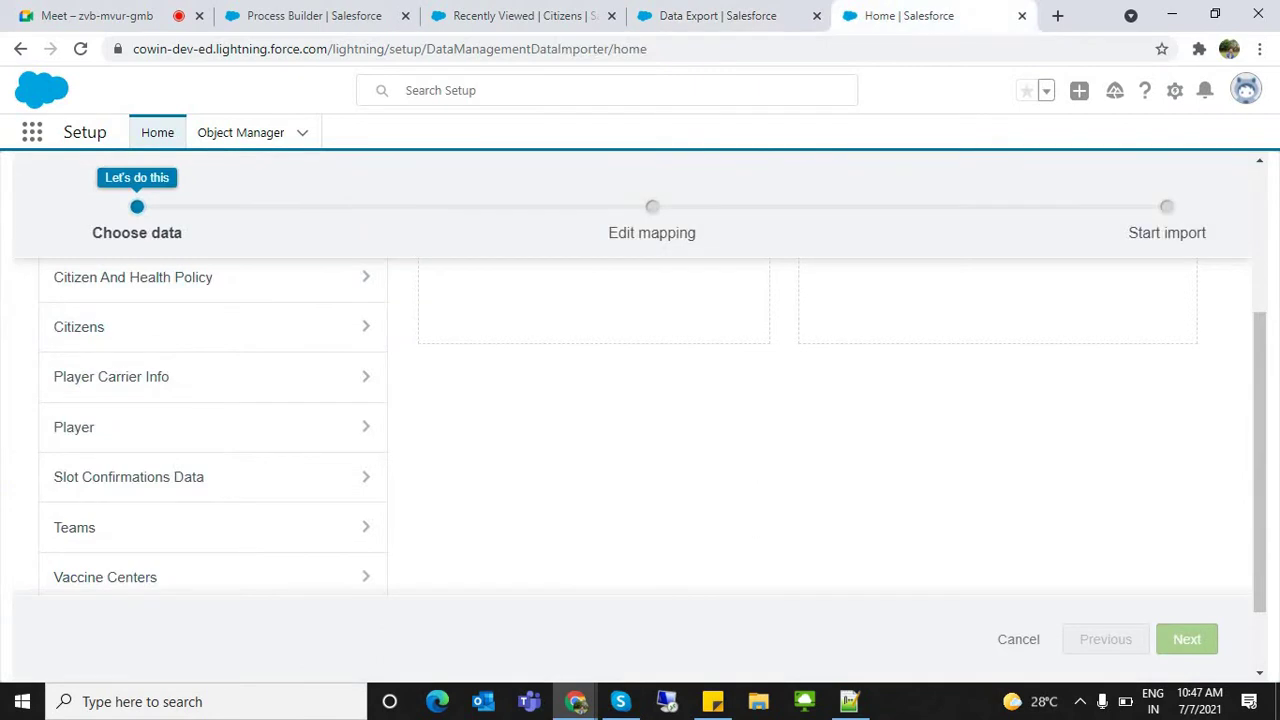
left_click_drag(1259, 462, 1259, 450)
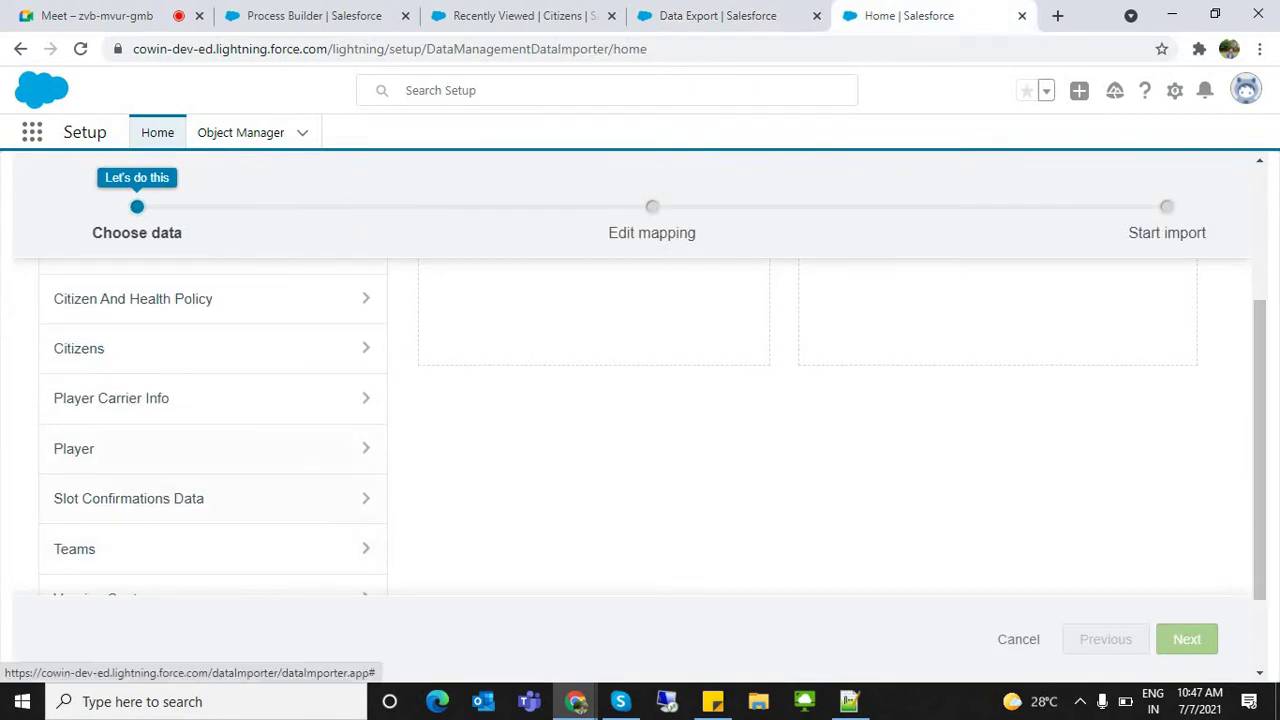
left_click(212, 449)
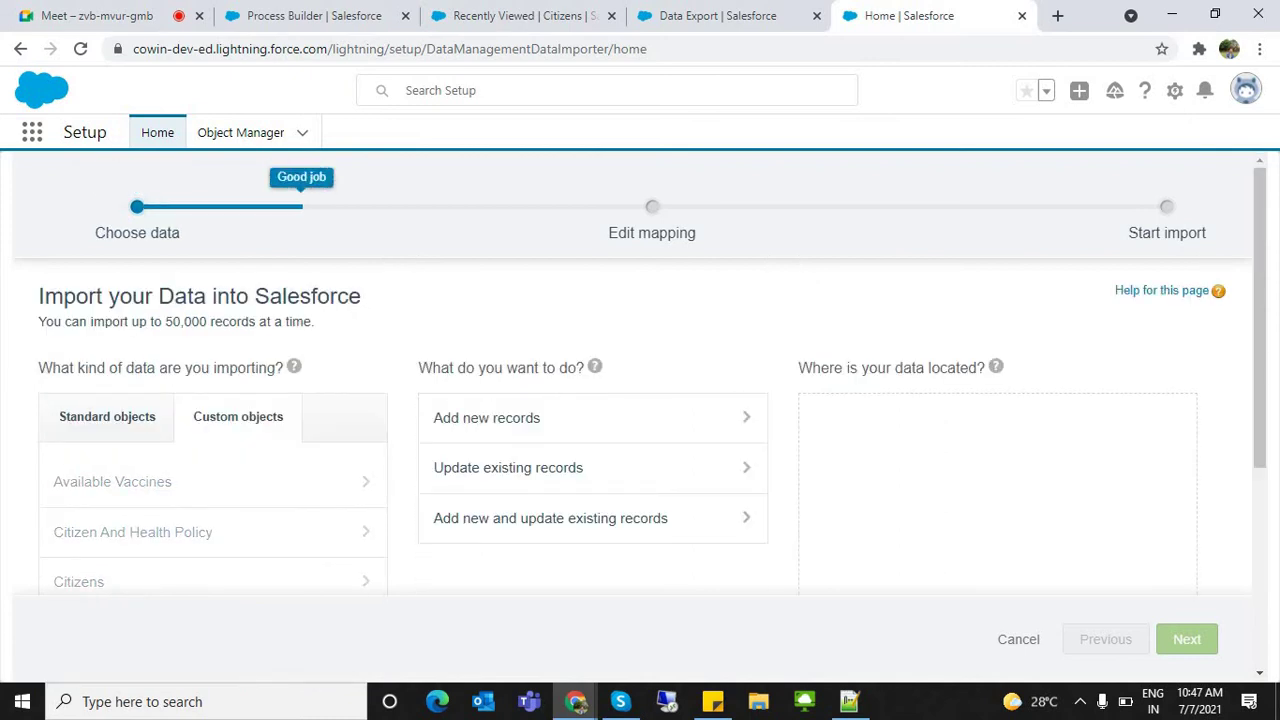
Open Setup in a new browser tab and go to the Object Manager
left_click(540, 16)
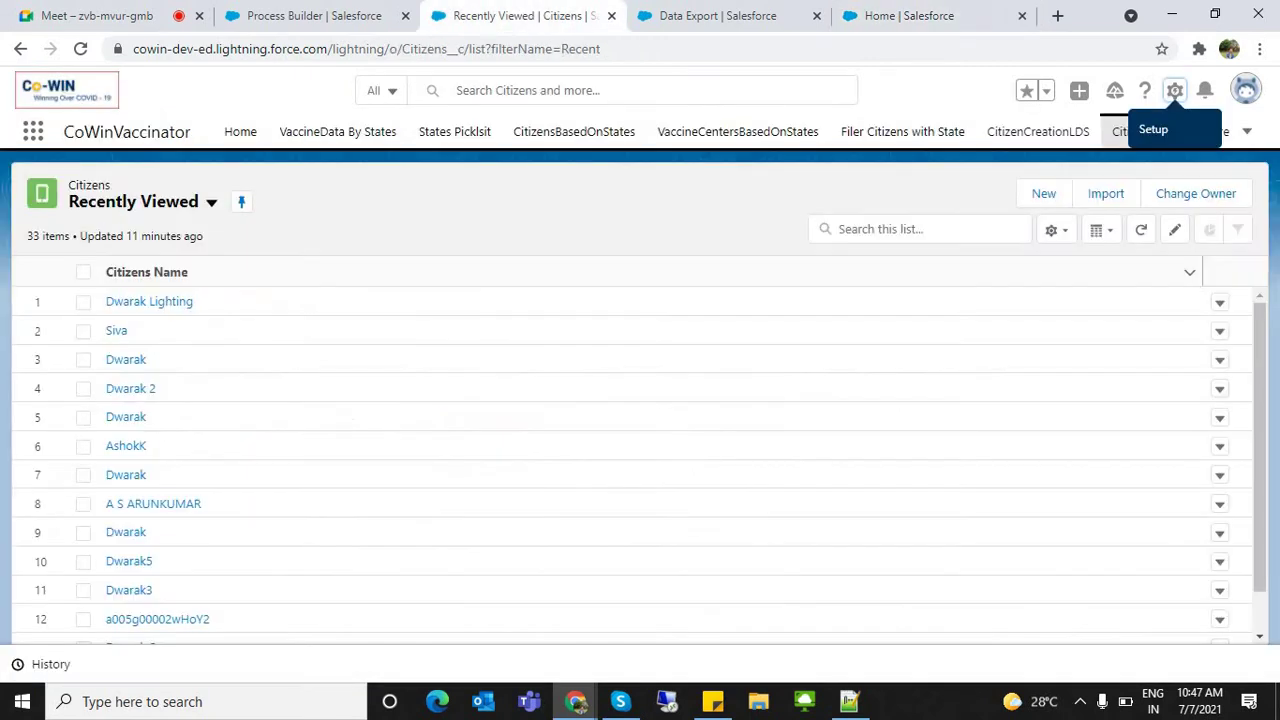
left_click(314, 16)
left_click(1175, 91)
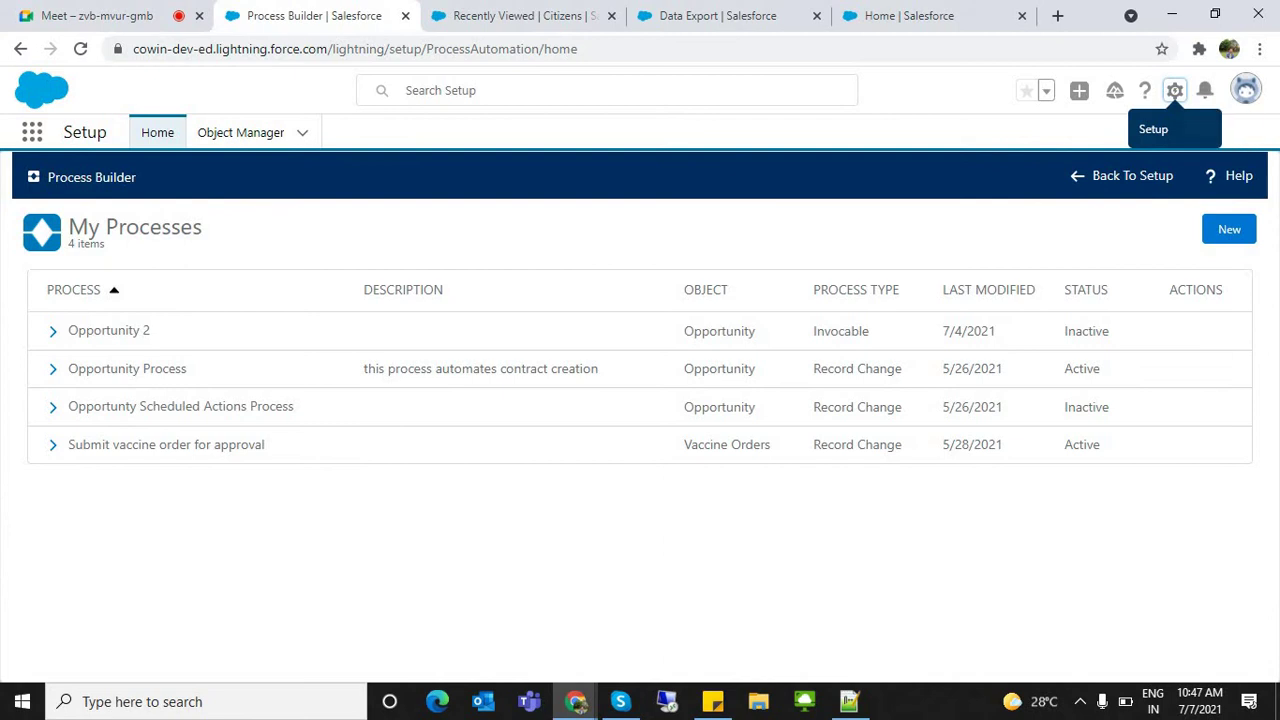
left_click(1175, 90)
left_click(1140, 137)
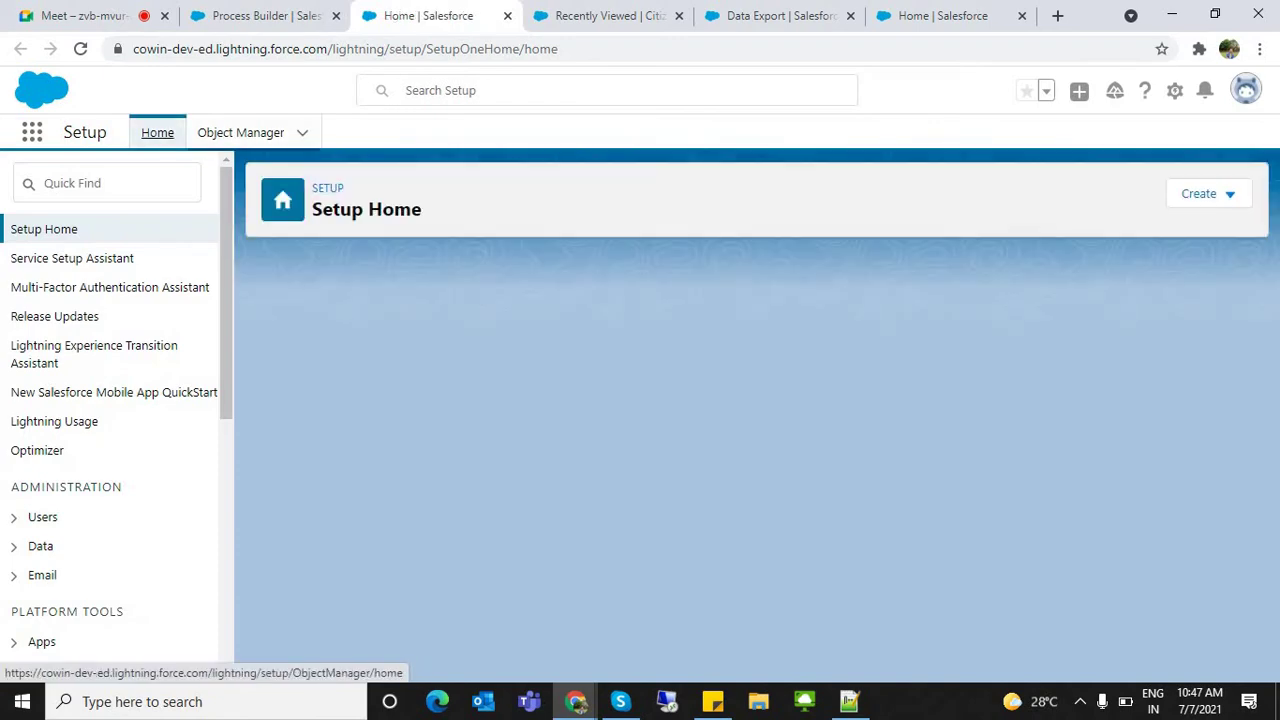
left_click(240, 132)
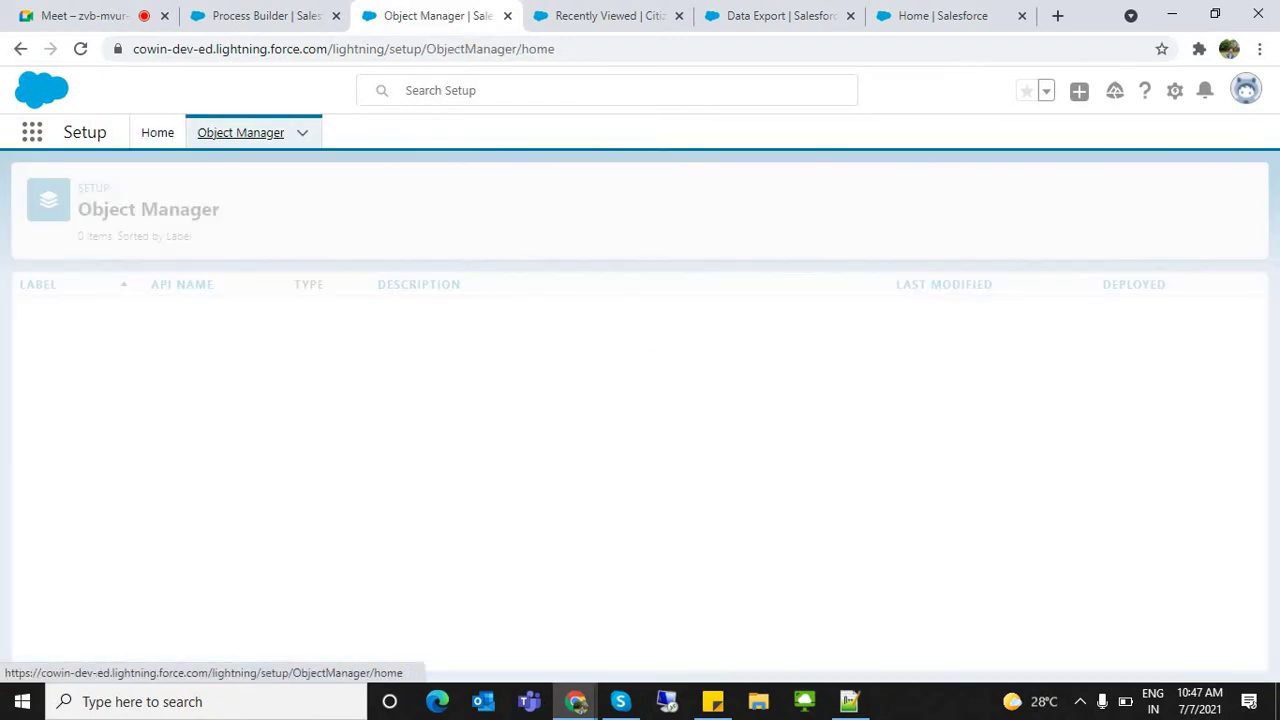
Search the Object Manager for "player" and open the Player custom object
left_click(952, 194)
type("plaer")
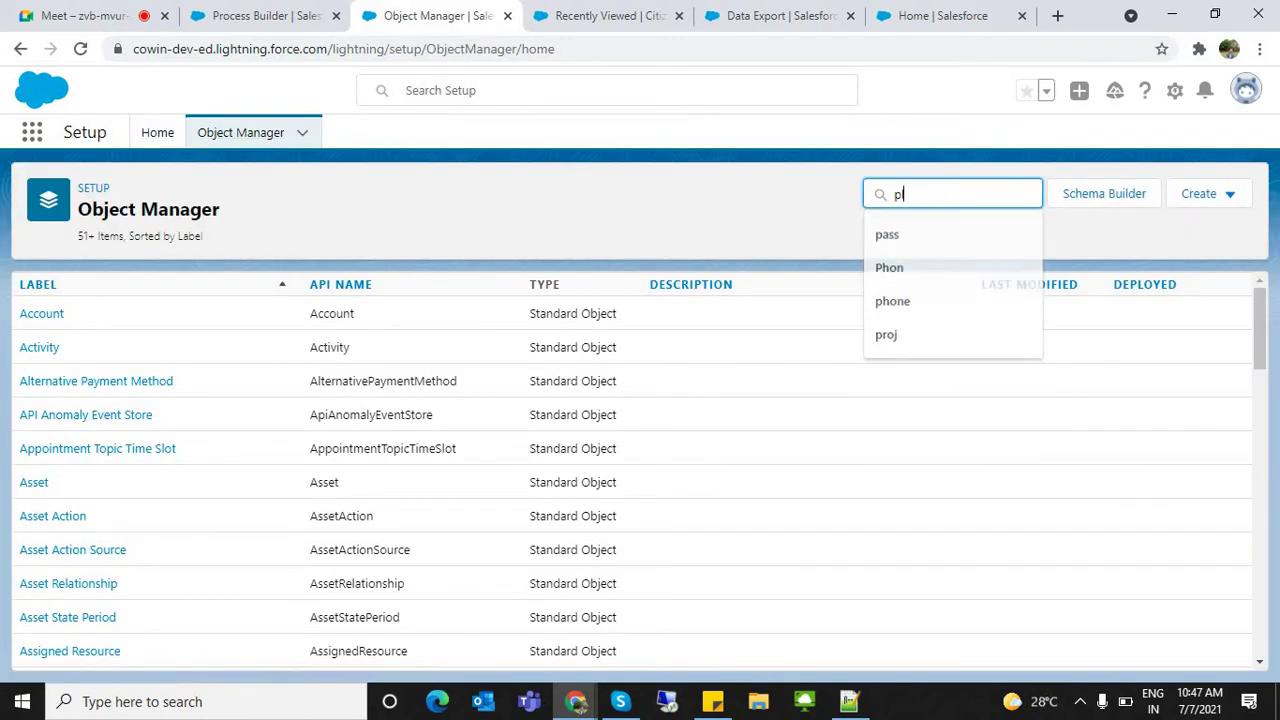
key("BackSpace")
key("BackSpace")
key("BackSpace")
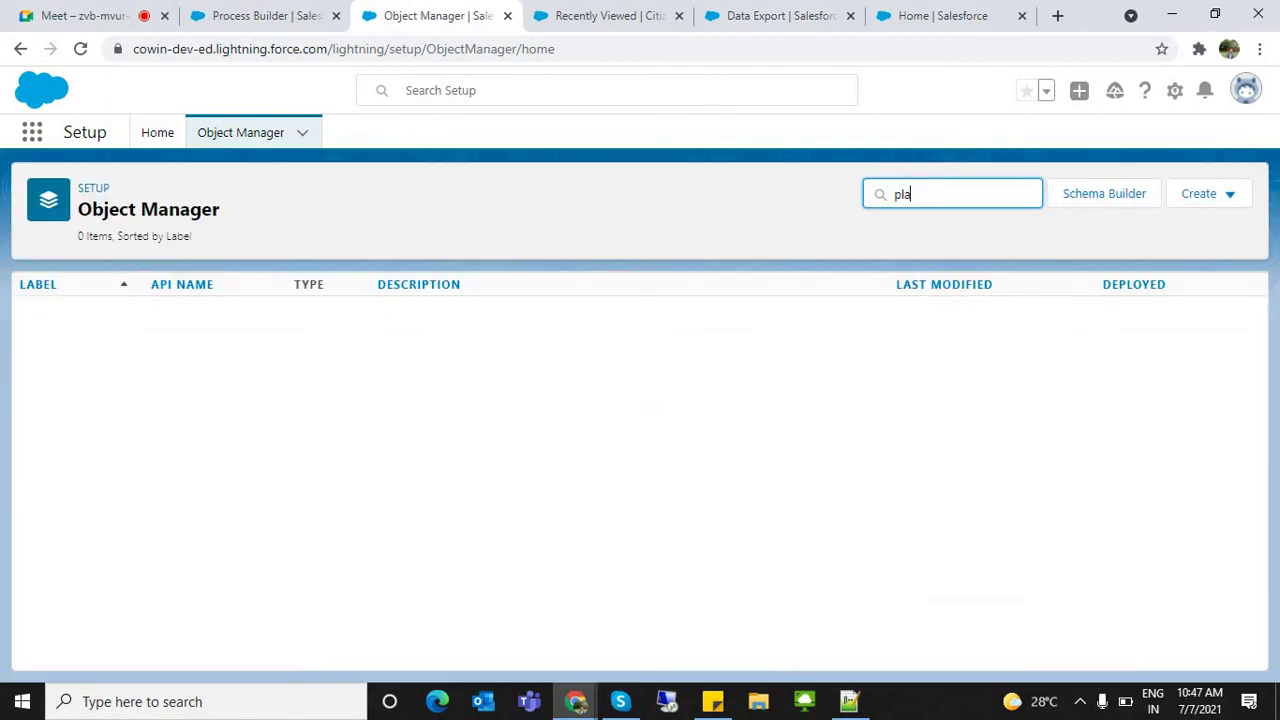
type("ayer")
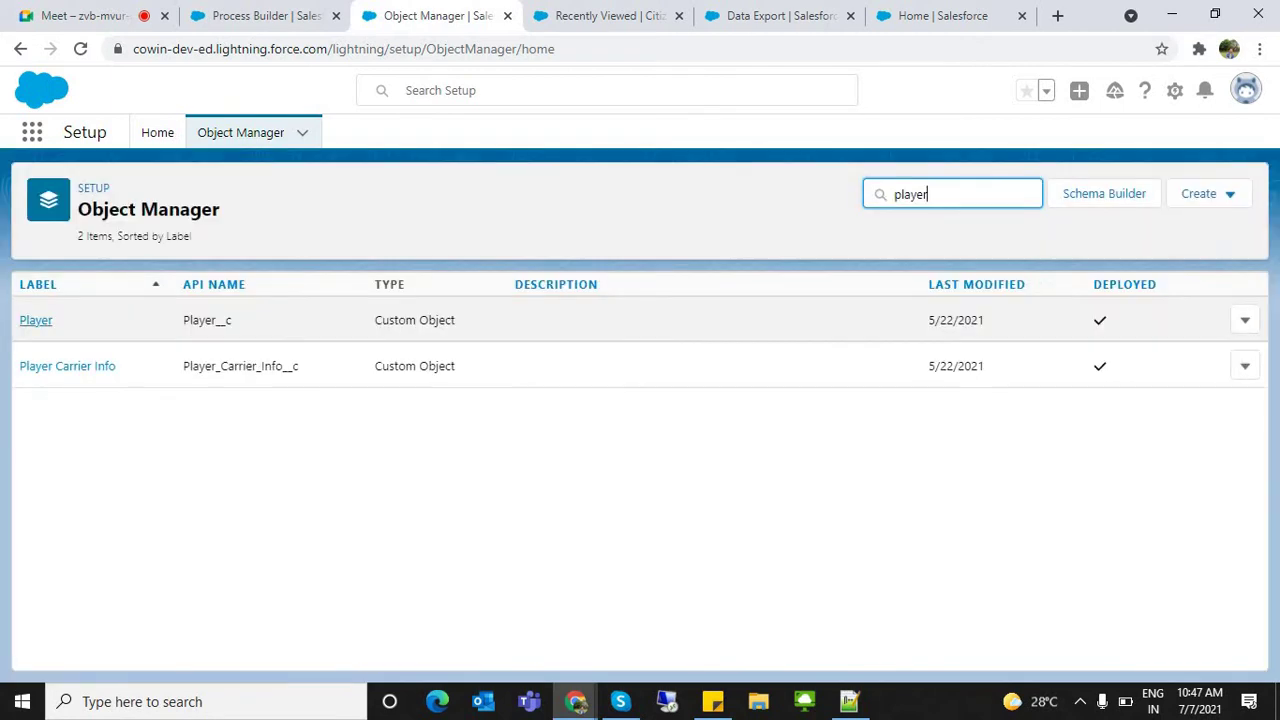
left_click(36, 320)
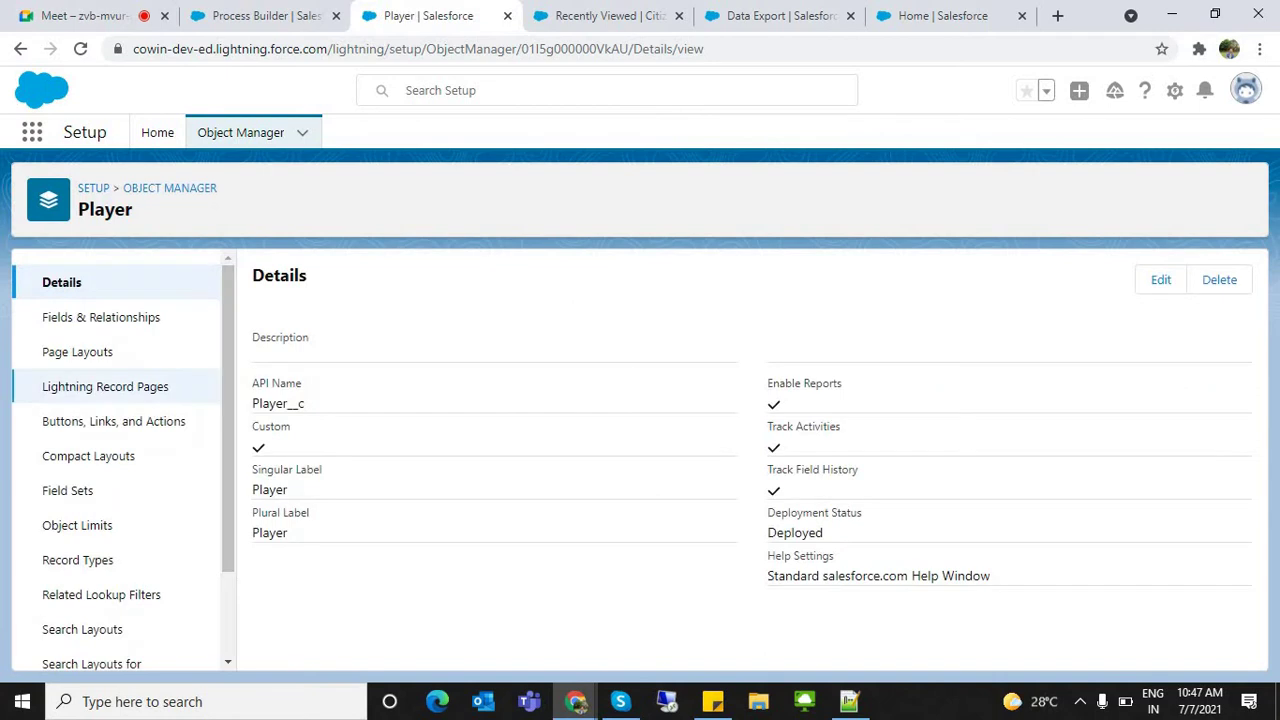
Open the Player object's Fields & Relationships and review the API names of its custom and system fields
left_click(60, 314)
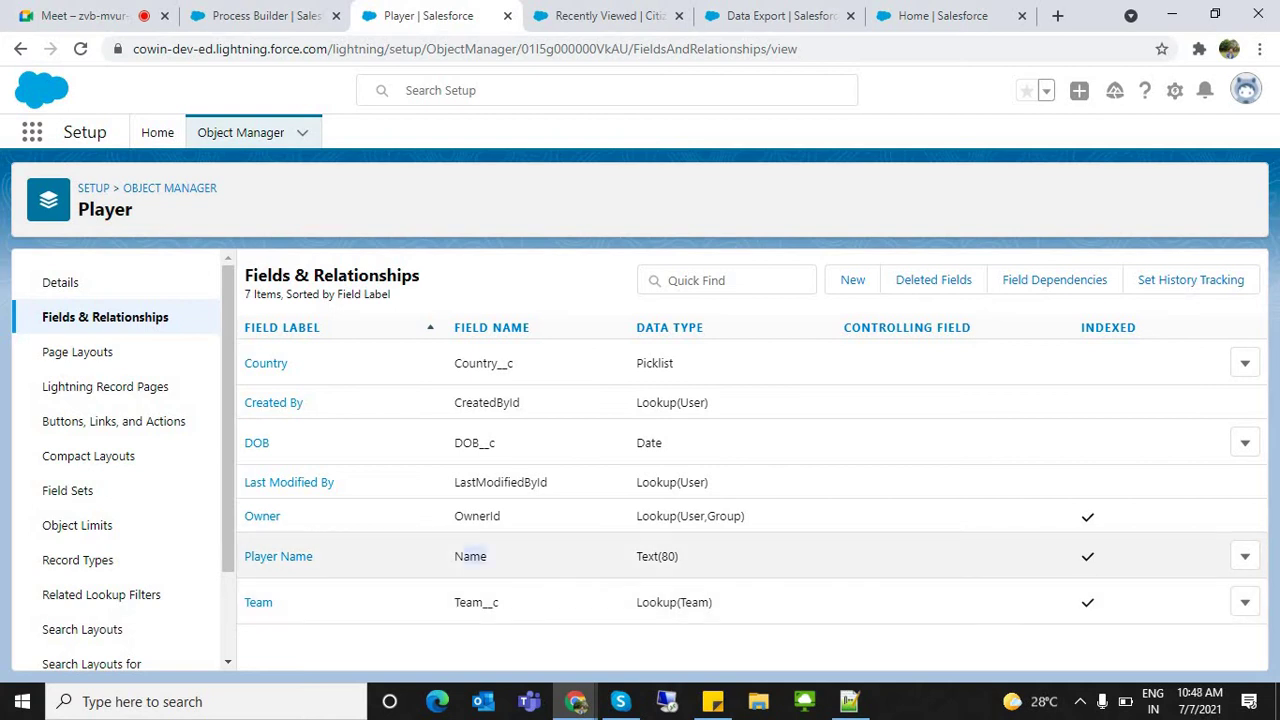
double_click(476, 602)
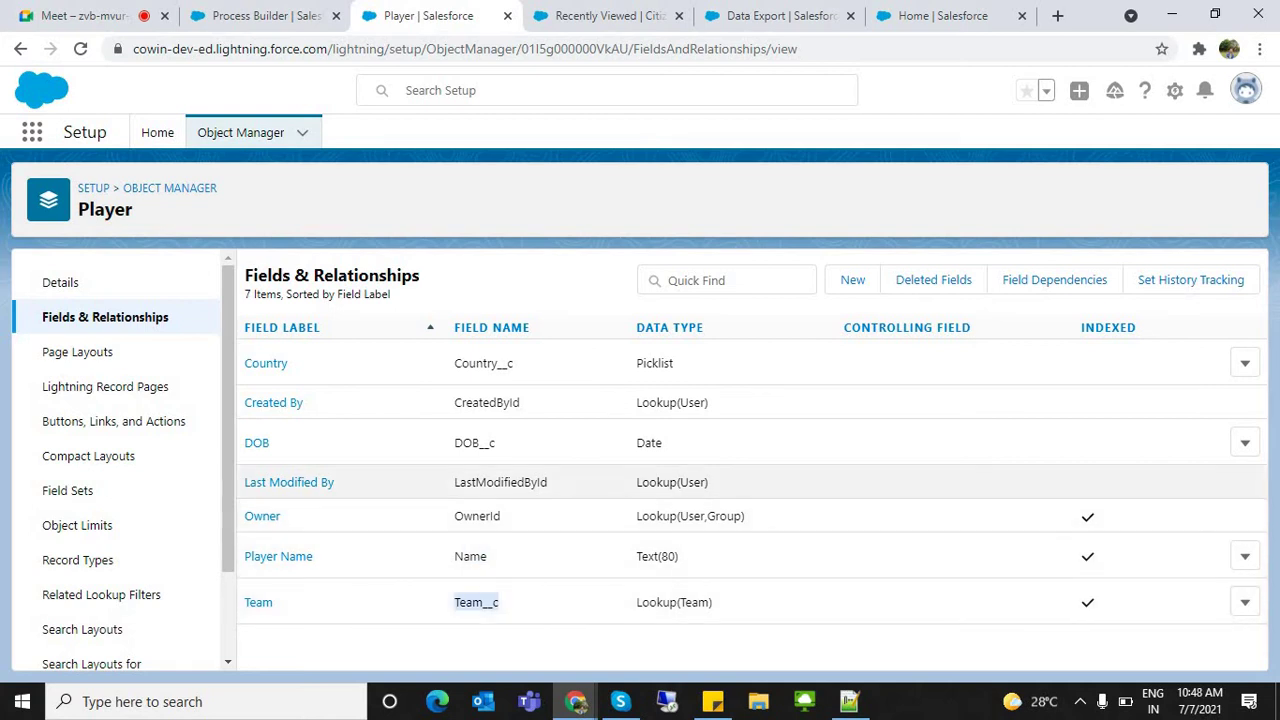
double_click(474, 442)
left_click_drag(455, 363, 514, 363)
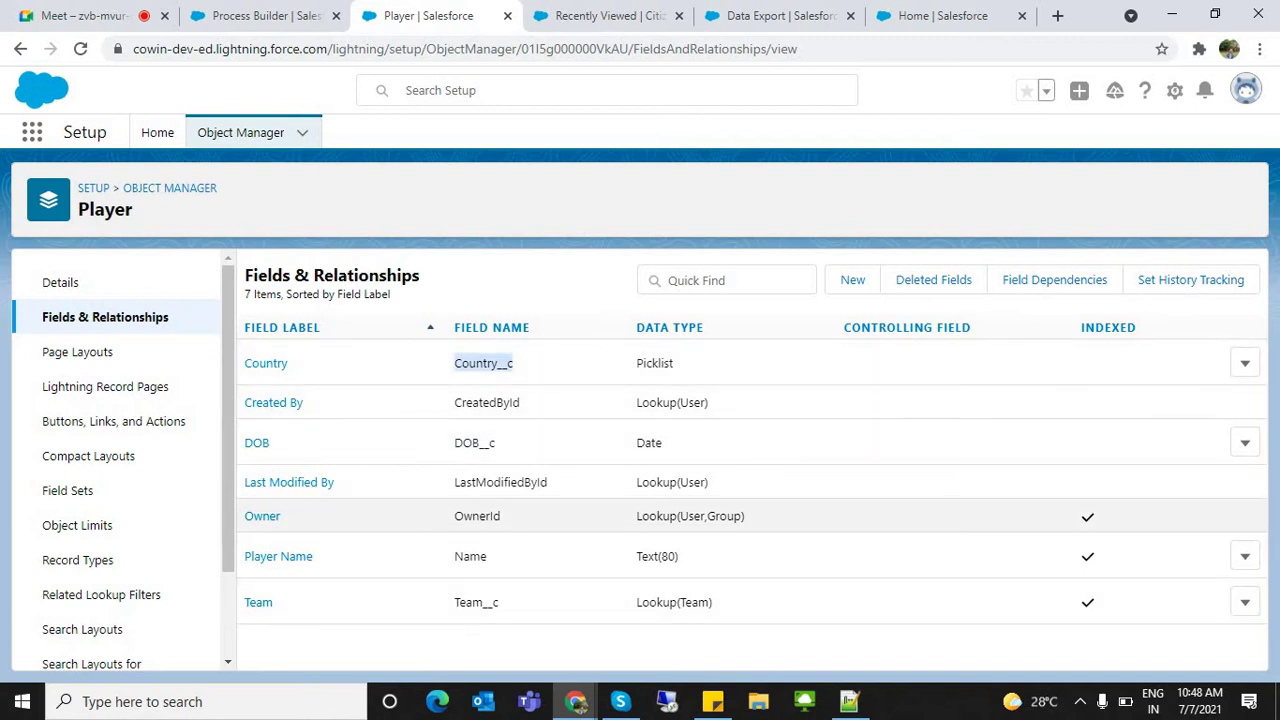
double_click(477, 516)
double_click(500, 482)
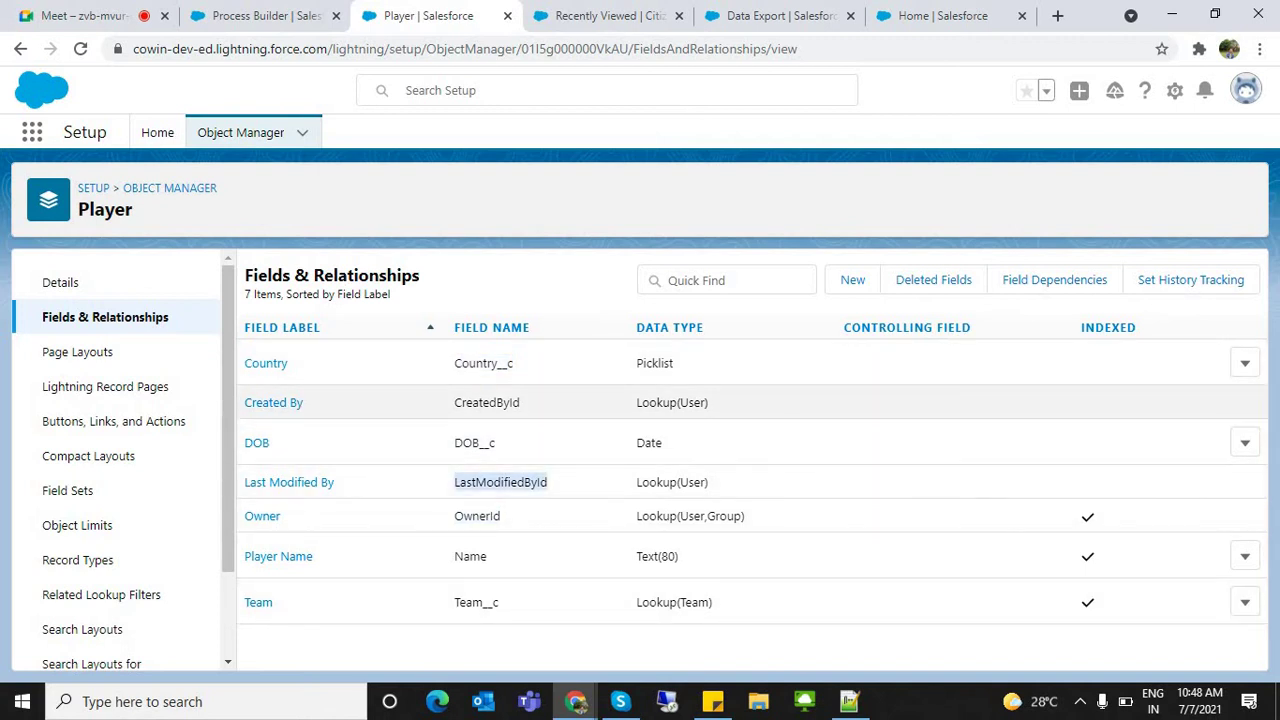
double_click(486, 402)
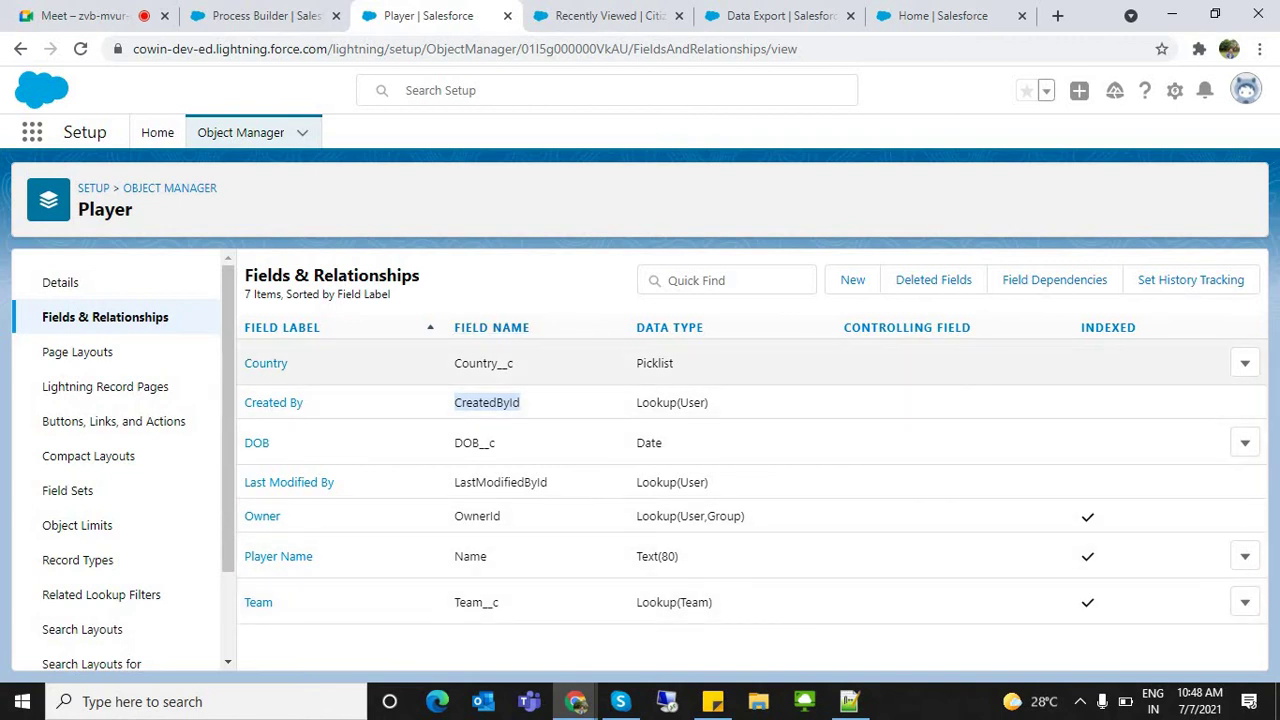
left_click(600, 648)
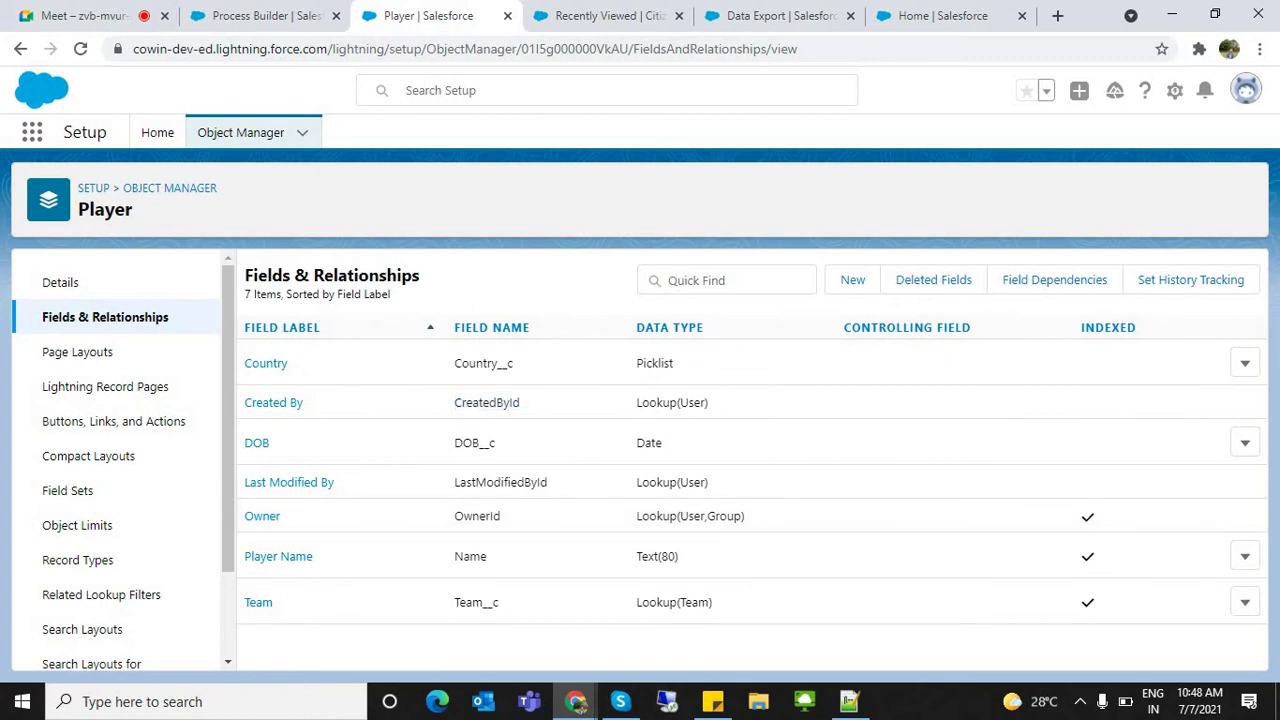
Create a new Microsoft Excel worksheet on the Windows desktop, keeping its default name
key("super+d")
right_click(843, 283)
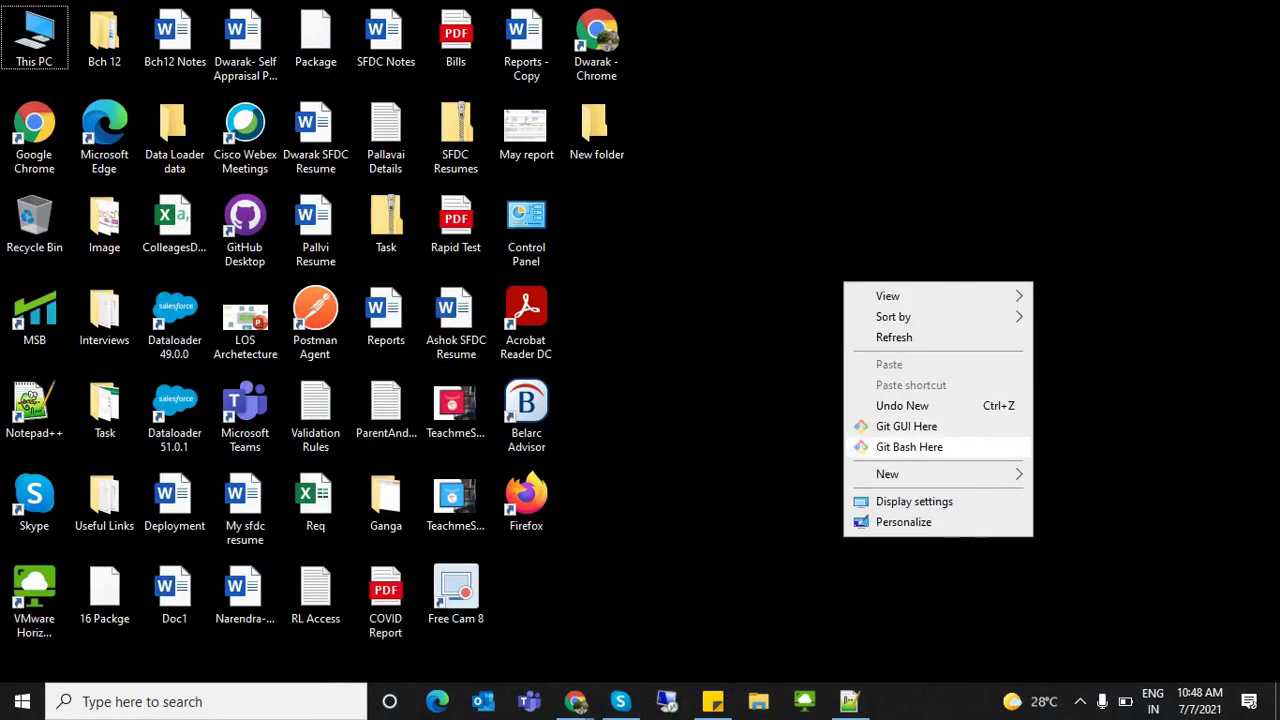
mouse_move(888, 474)
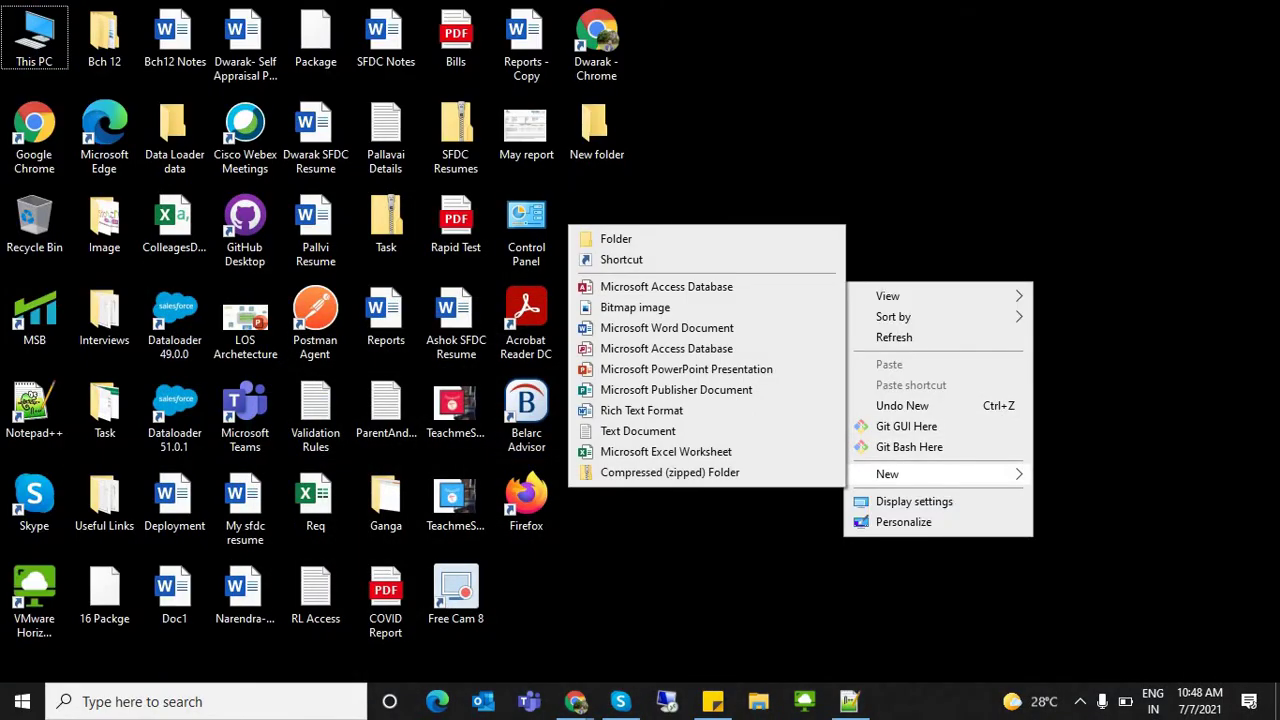
left_click(665, 452)
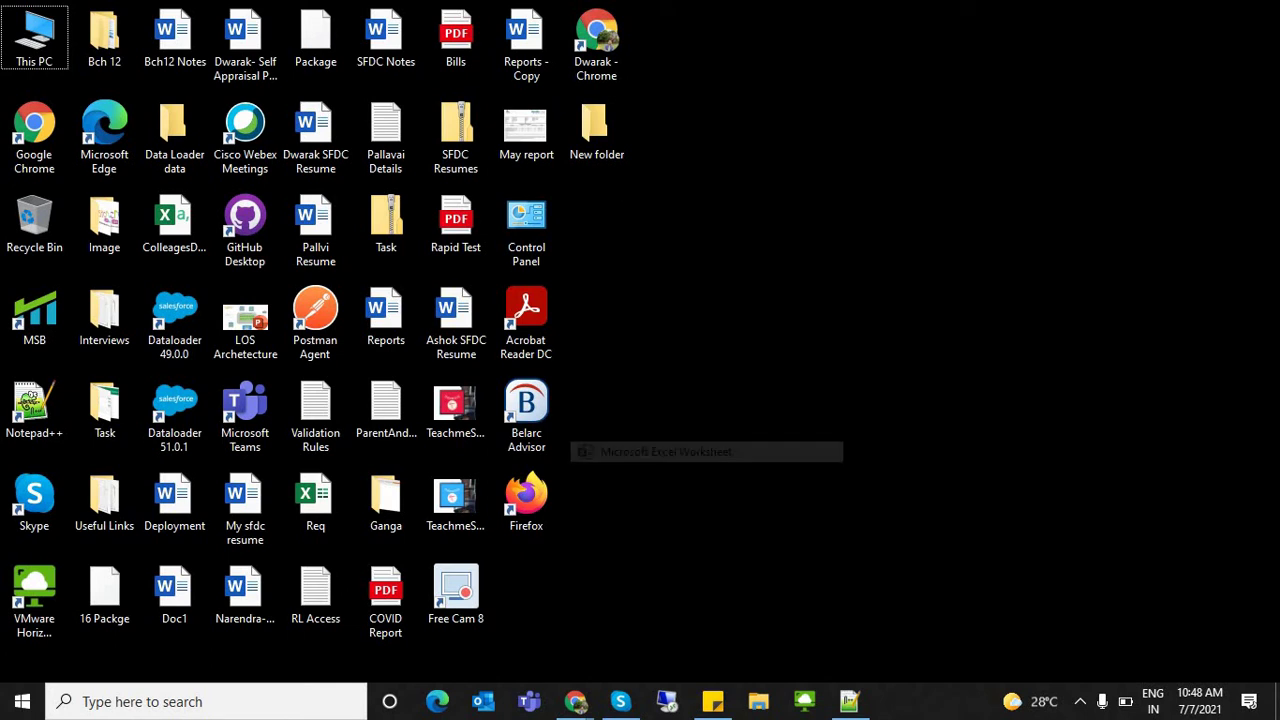
key("Return")
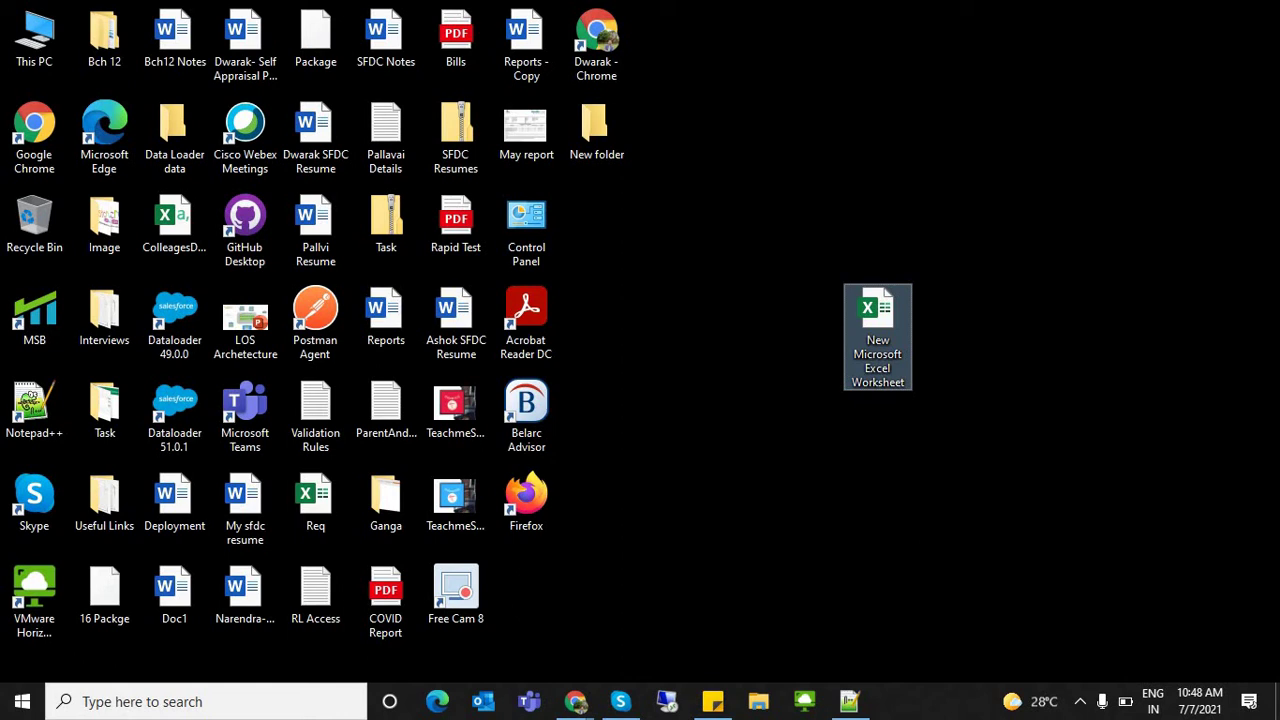
Switch back to the Player object in Chrome and start a new custom field with the Picklist data type
mouse_move(575, 701)
left_click(470, 612)
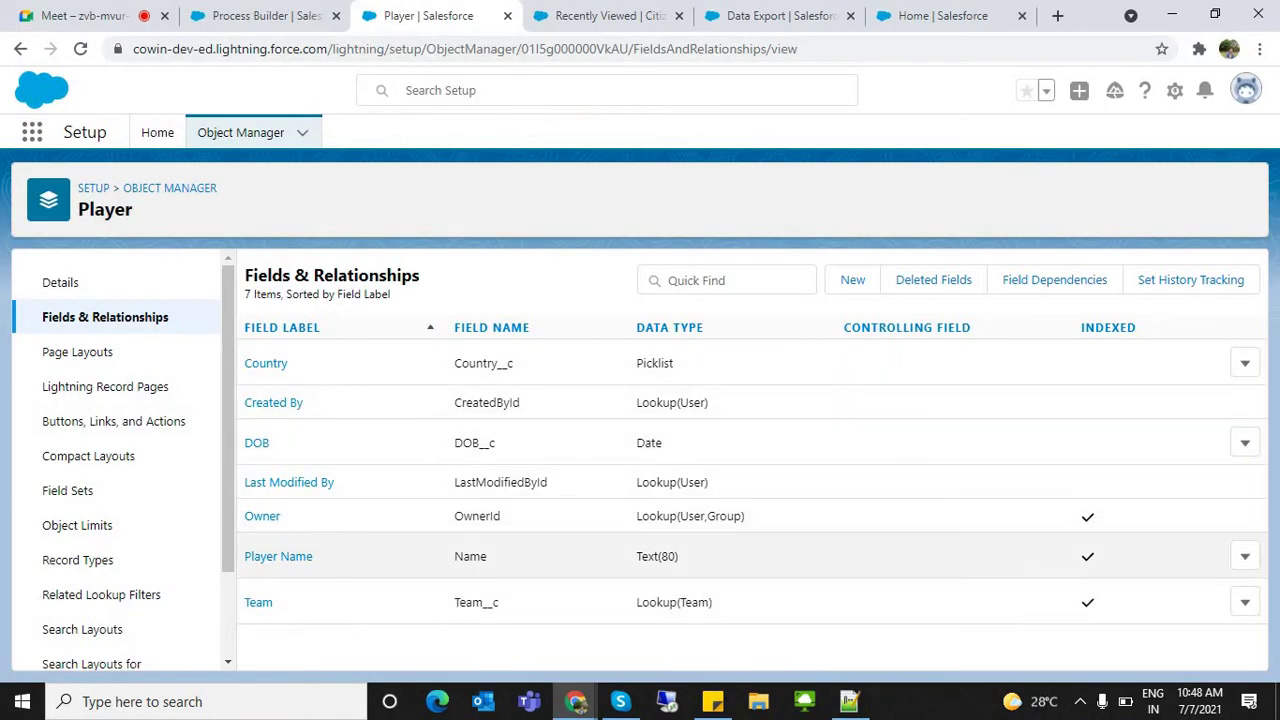
left_click(852, 280)
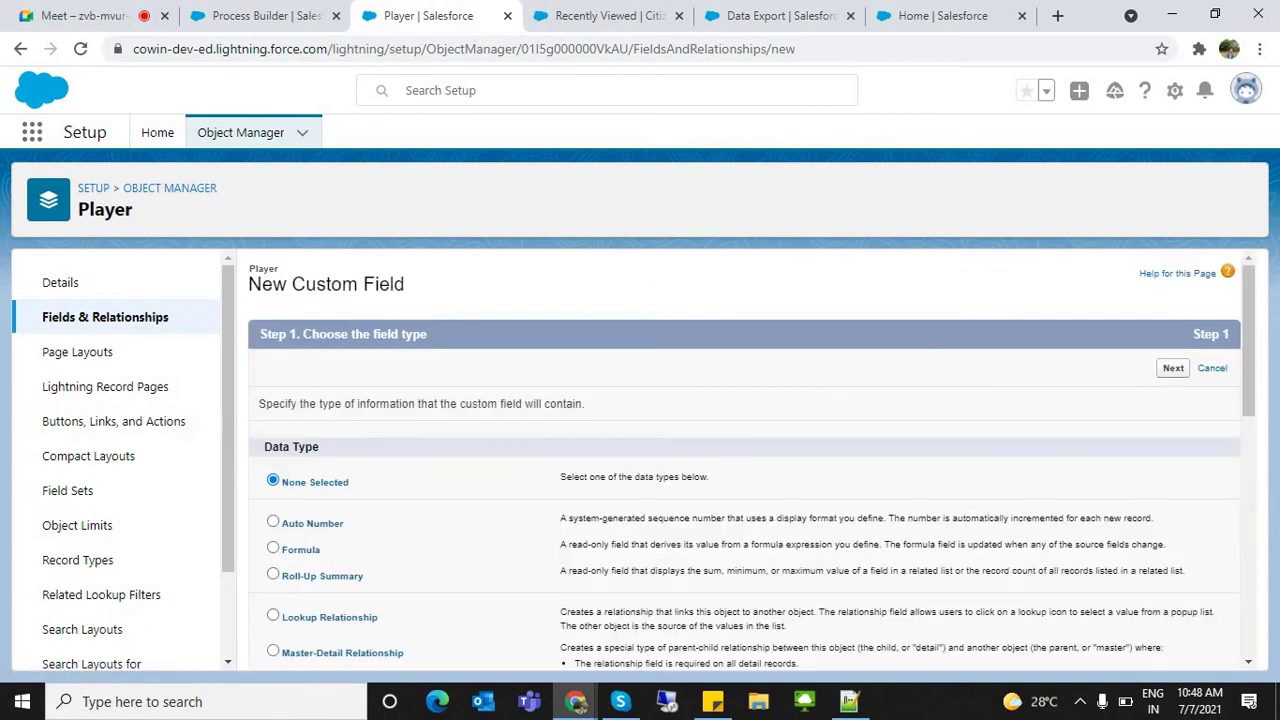
scroll(750, 455, "down", 6)
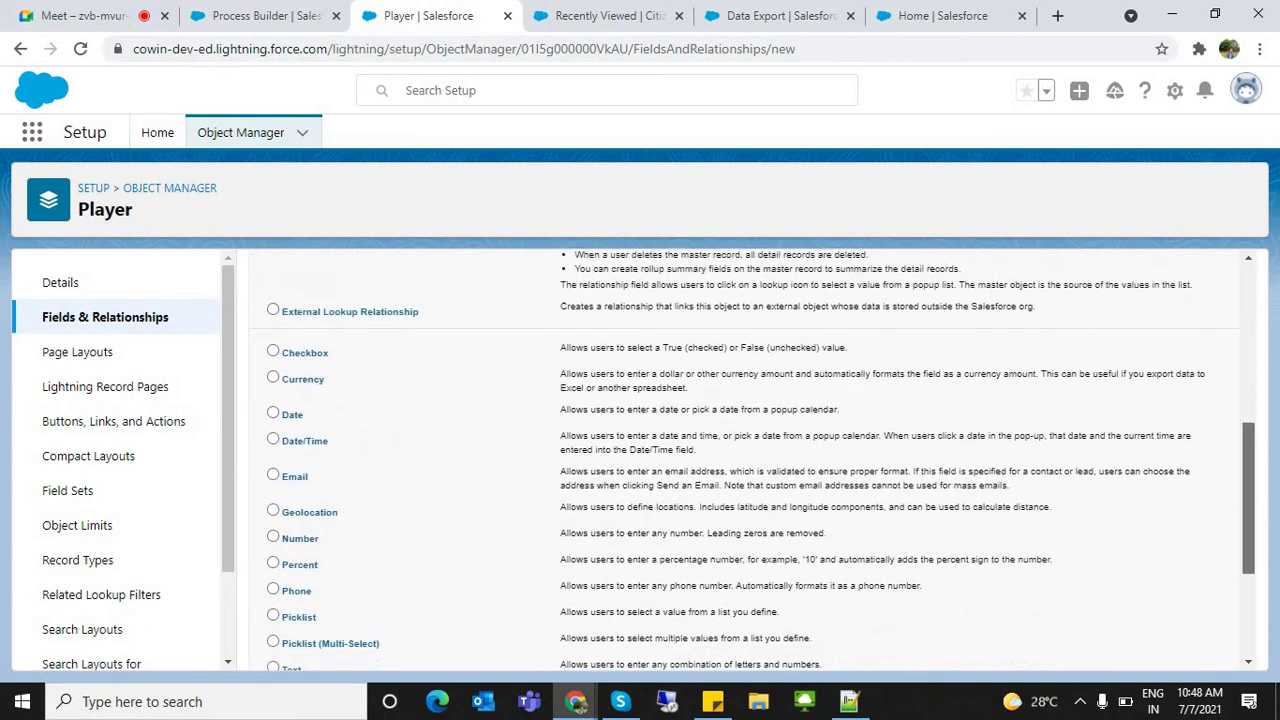
scroll(750, 455, "down", 1)
left_click(273, 516)
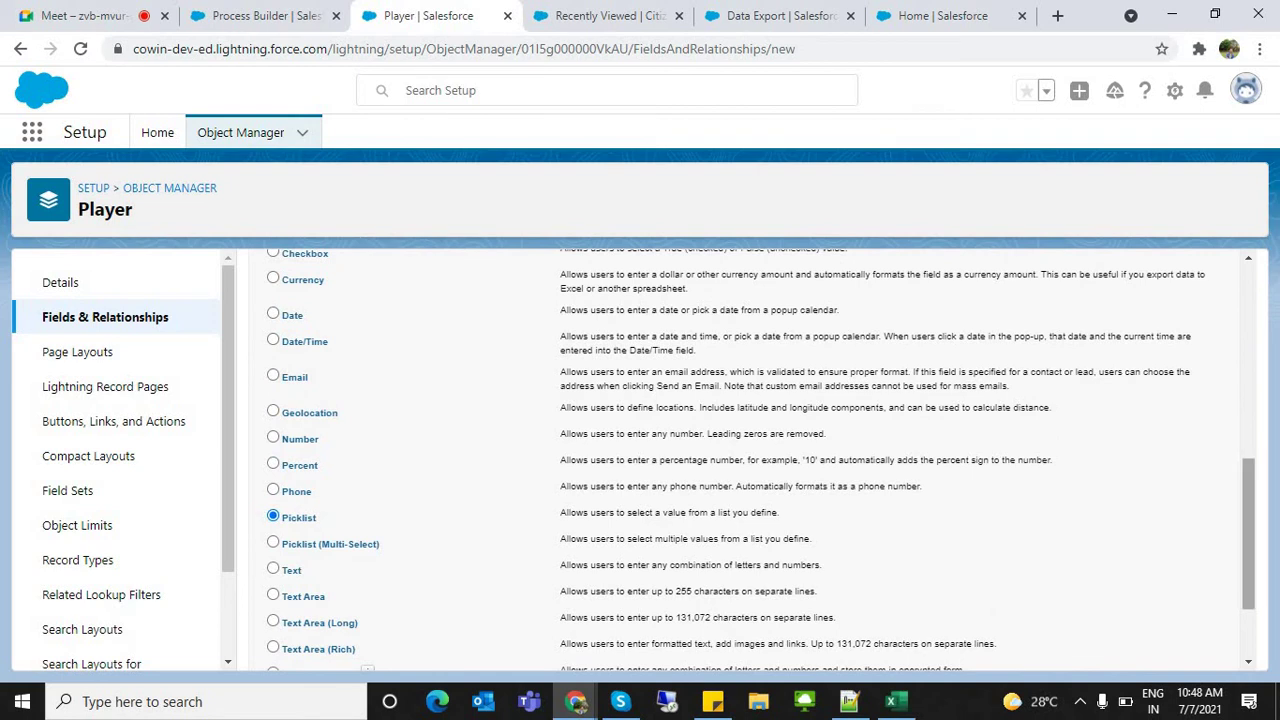
left_click_drag(1248, 540, 1248, 590)
left_click(1173, 648)
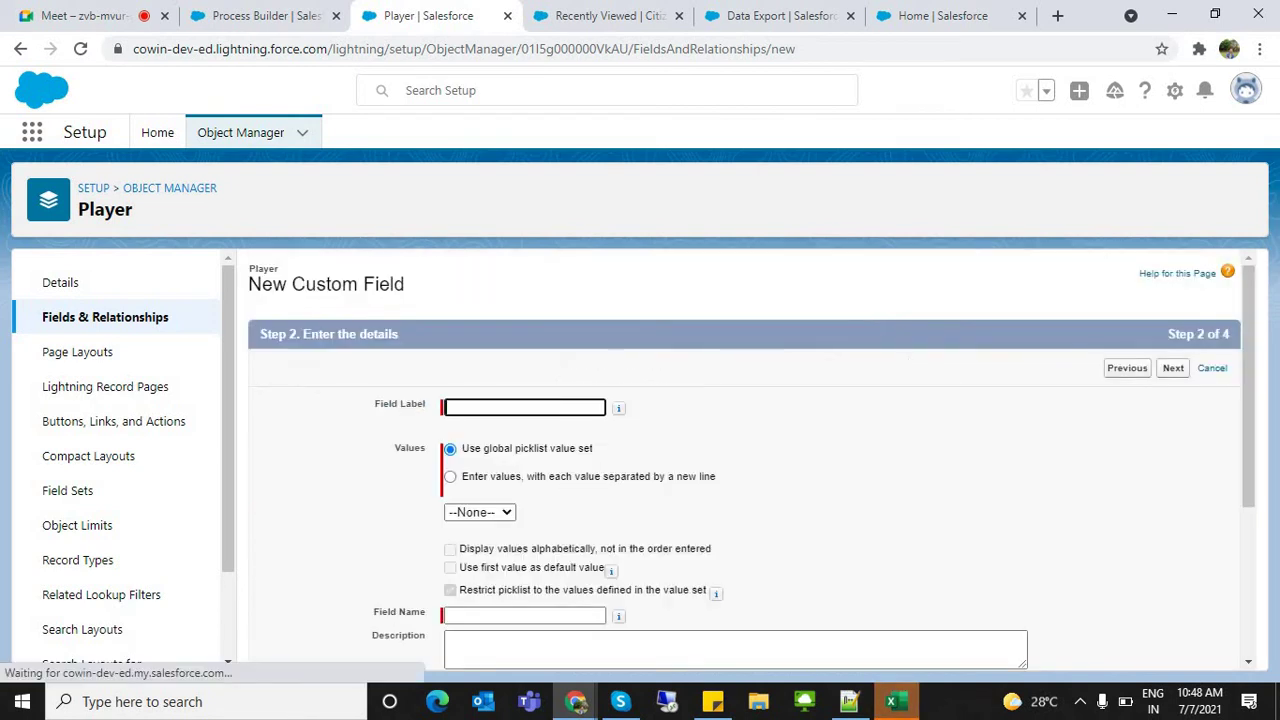
Label the picklist field Category and choose to enter its values manually, one per line
left_click(525, 407)
type("Category")
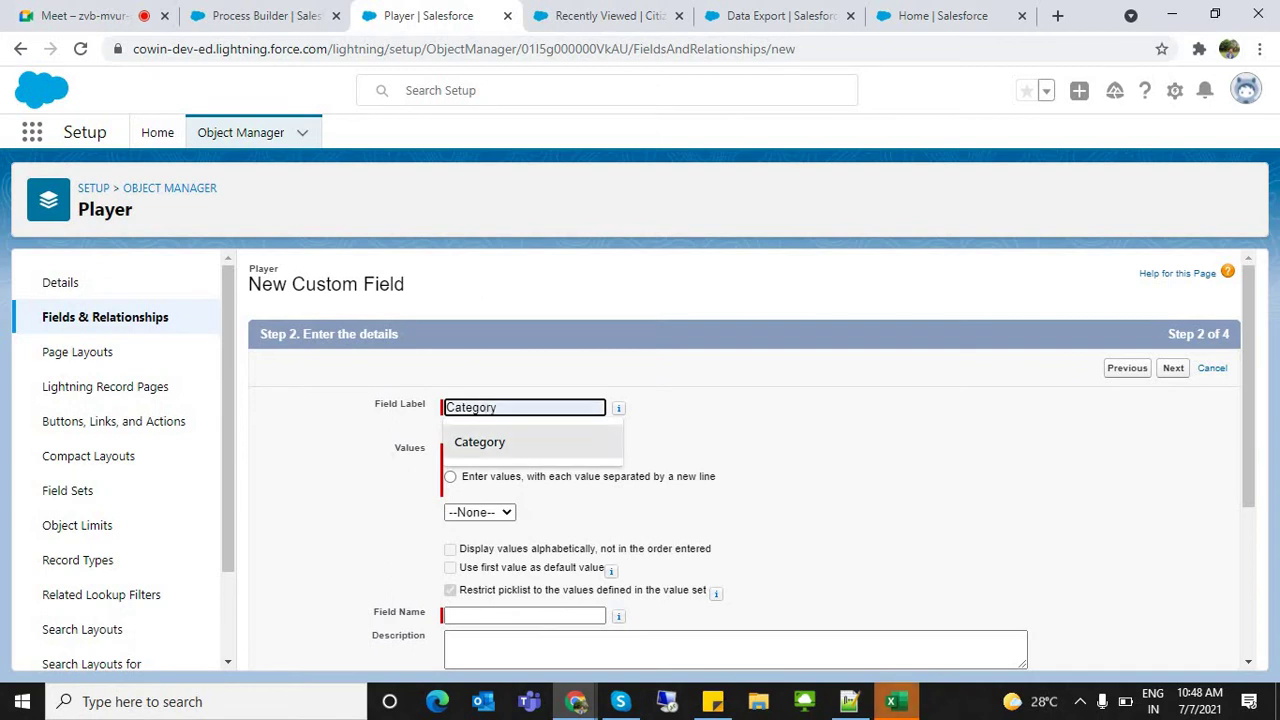
left_click(480, 442)
left_click(451, 477)
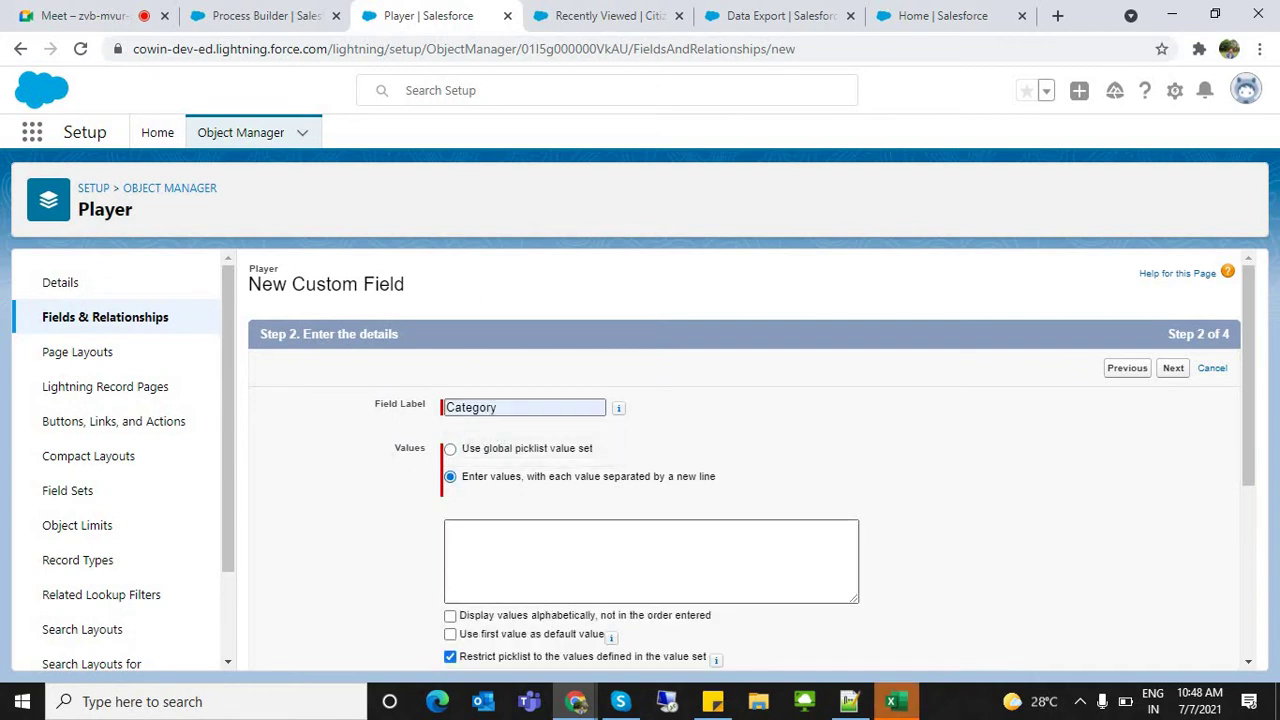
Enter International, Ranji, Class, ODI and T20 as the Category picklist values, each on its own line
left_click(540, 555)
key("Tab")
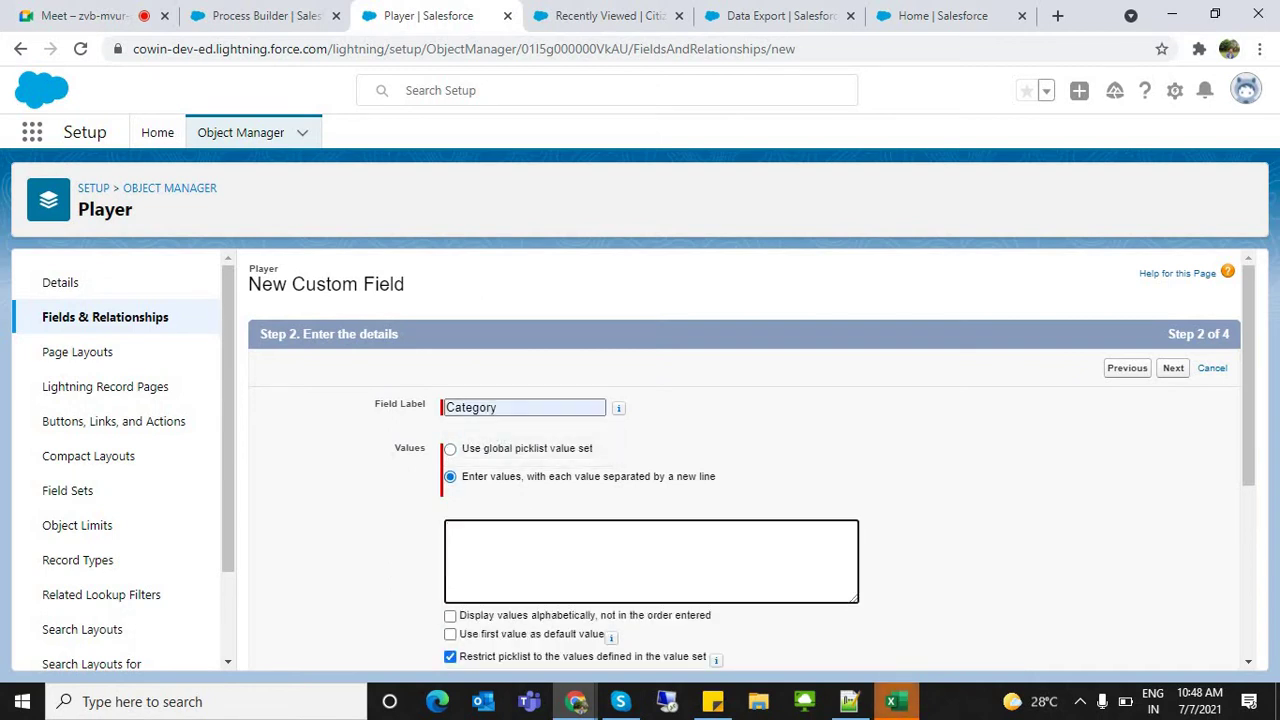
type("International")
key("Return")
type("R")
key("BackSpace")
type("Ranji ")
type("Class ")
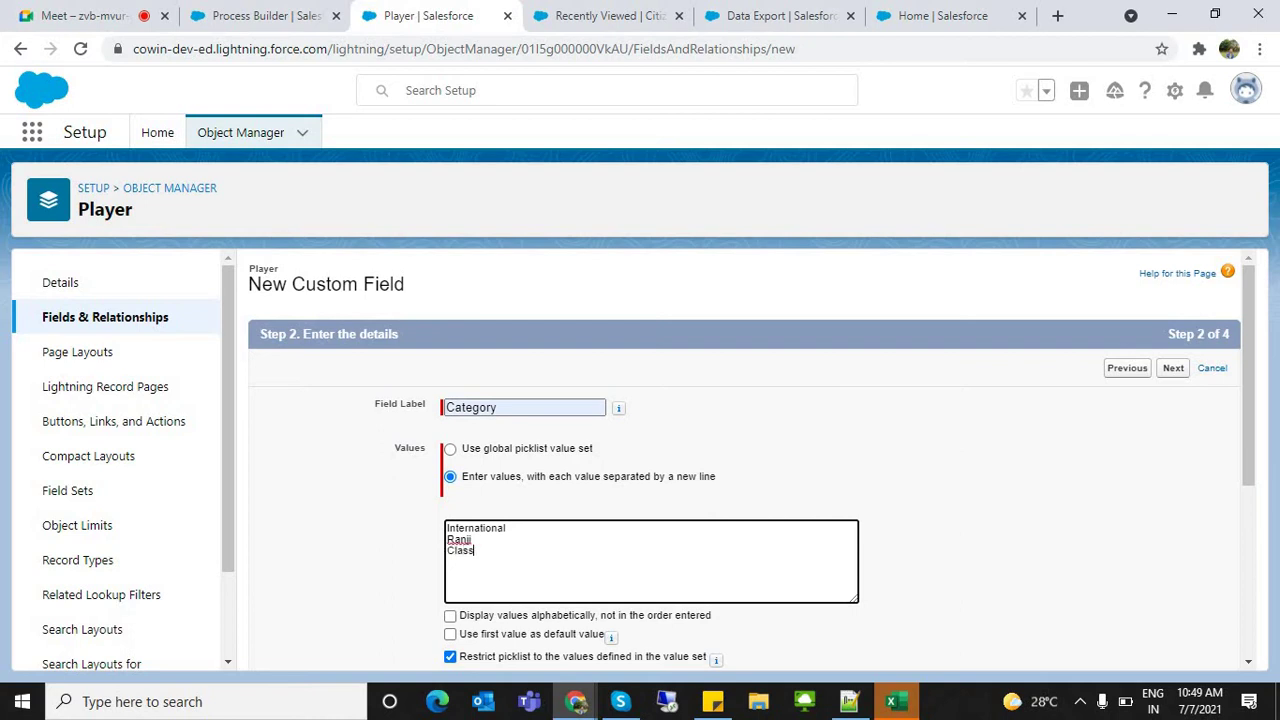
type("ODI ")
type("T20")
left_click(960, 560)
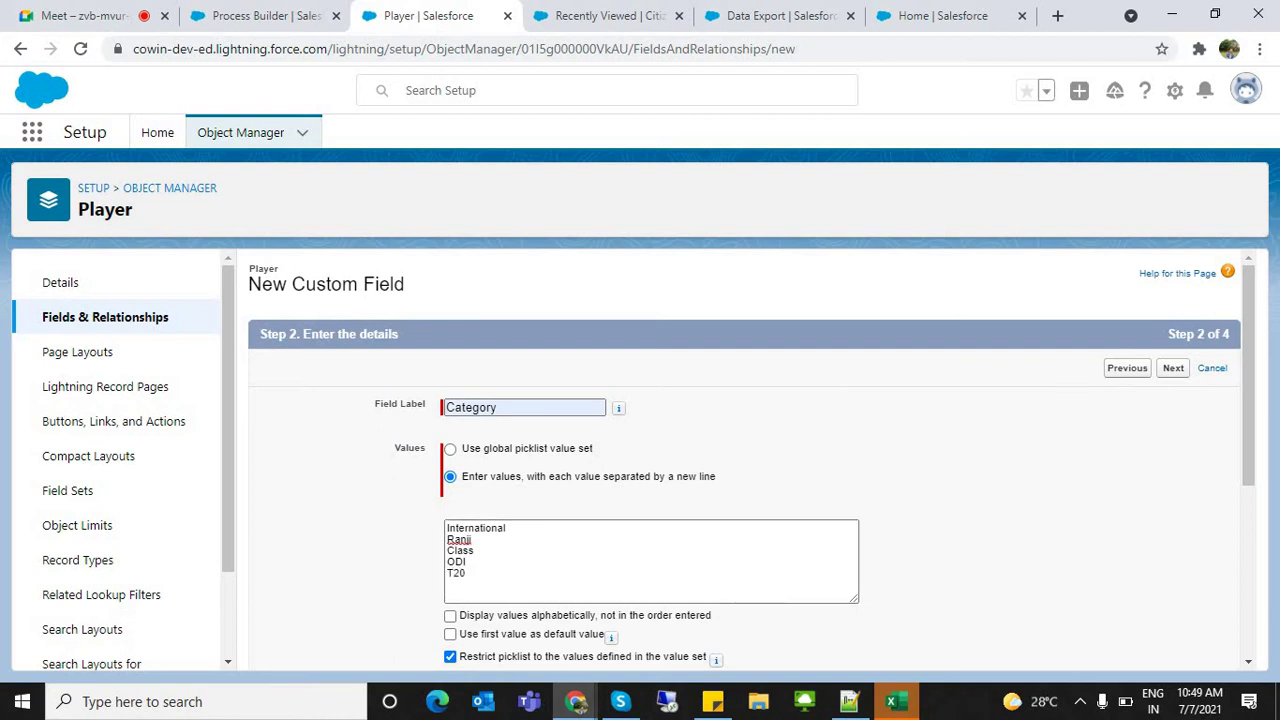
Accept the default field-level security and page layouts for the Category field and save it
left_click(1175, 369)
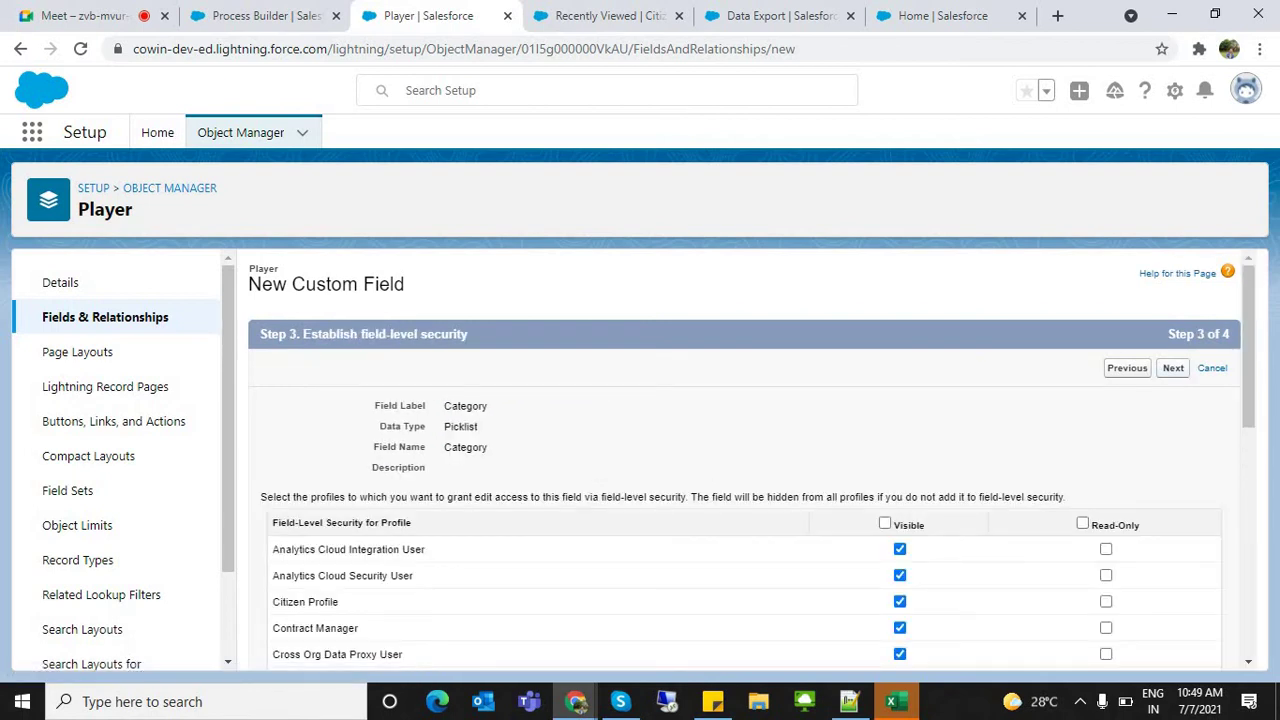
left_click(1173, 368)
left_click(1169, 368)
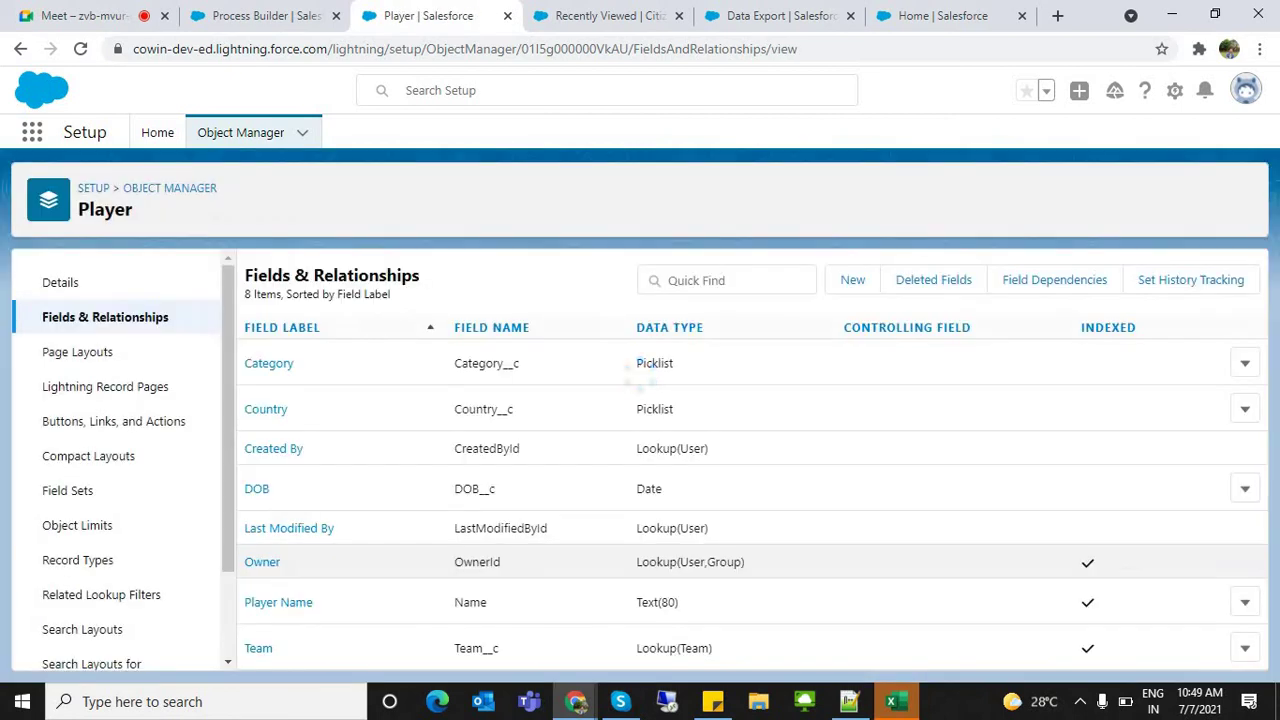
Switch to the maximized Excel worksheet and enter the column headers Player Name in A1 and DOB in B1
key("alt+Tab")
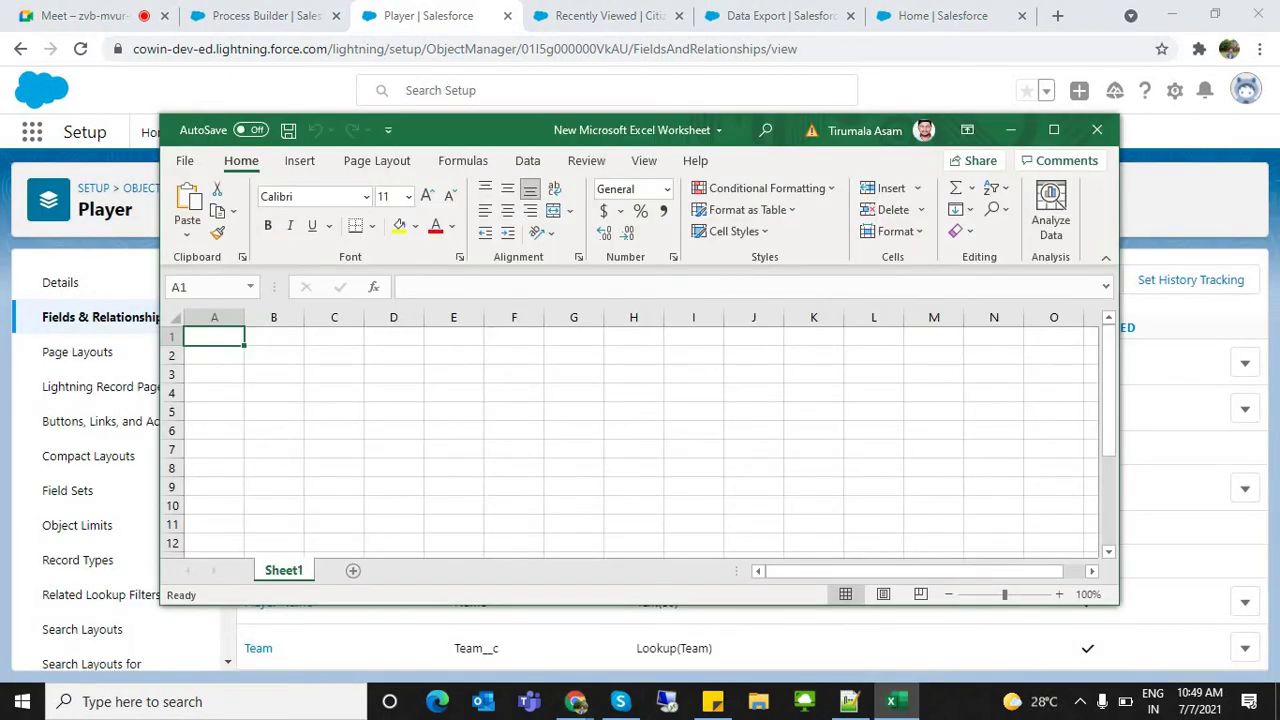
left_click(1053, 129)
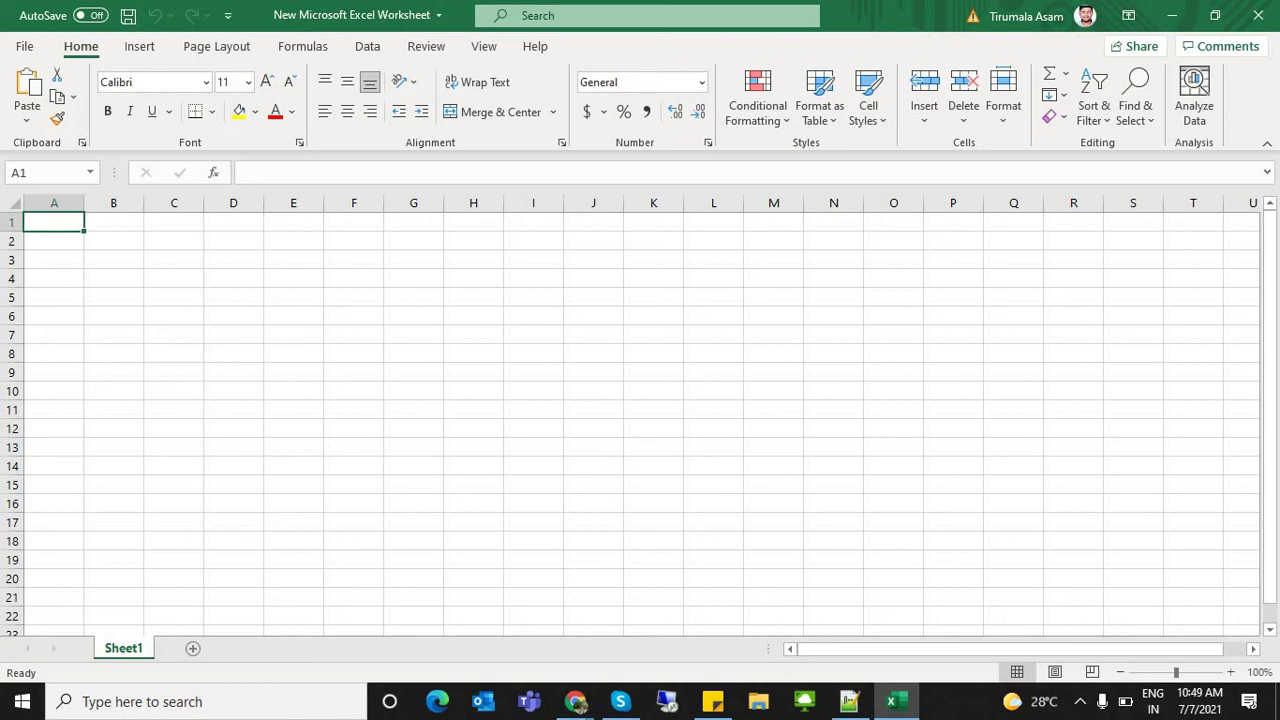
type("Play")
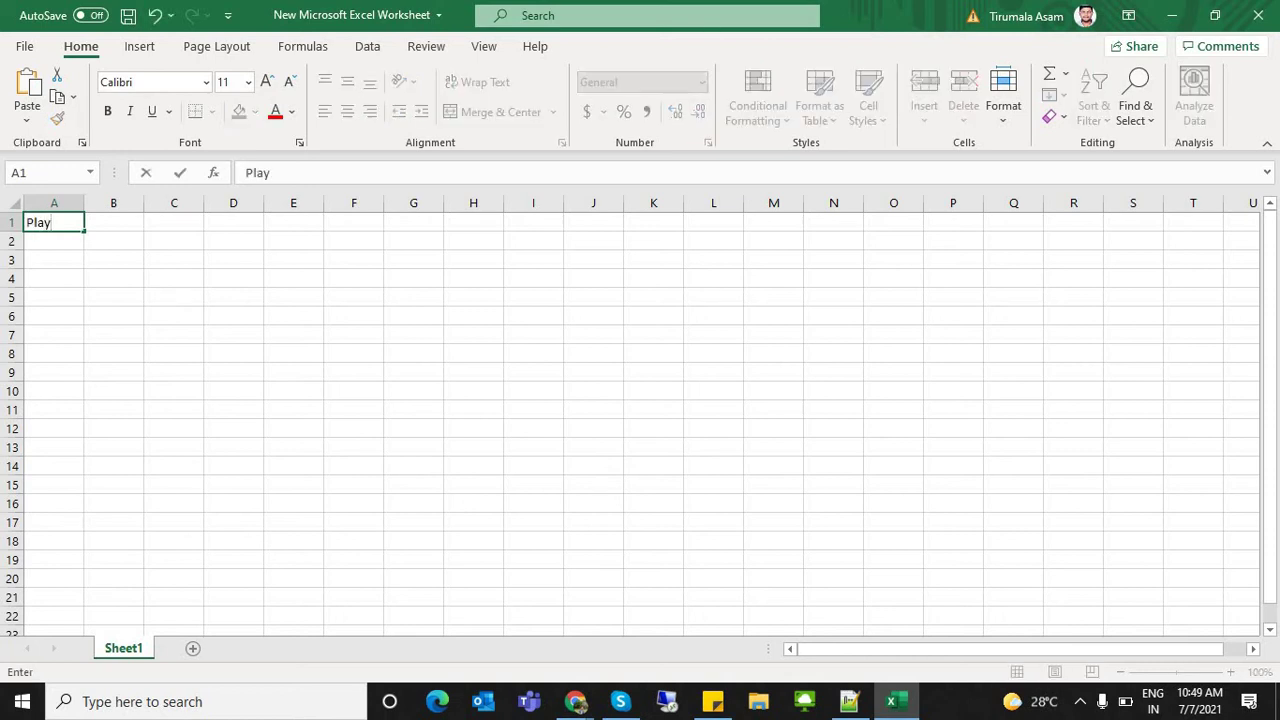
type("er Name")
key("Tab")
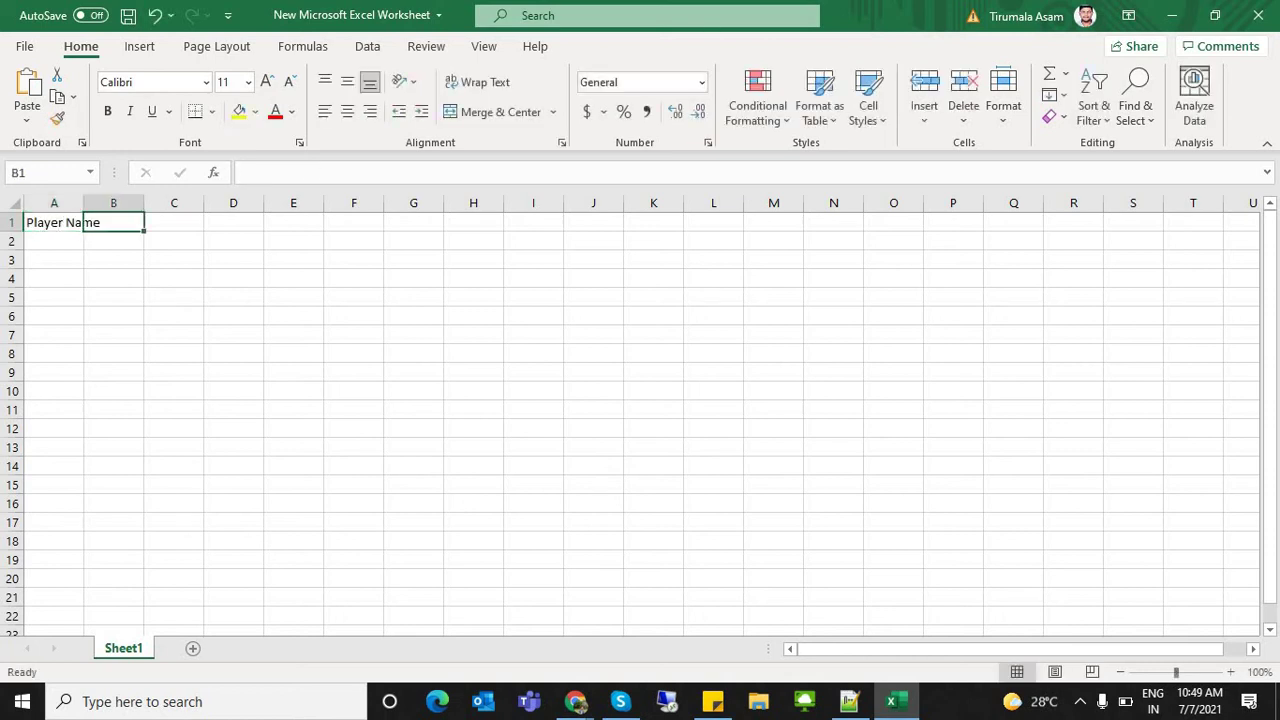
type("DOB")
key("Tab")
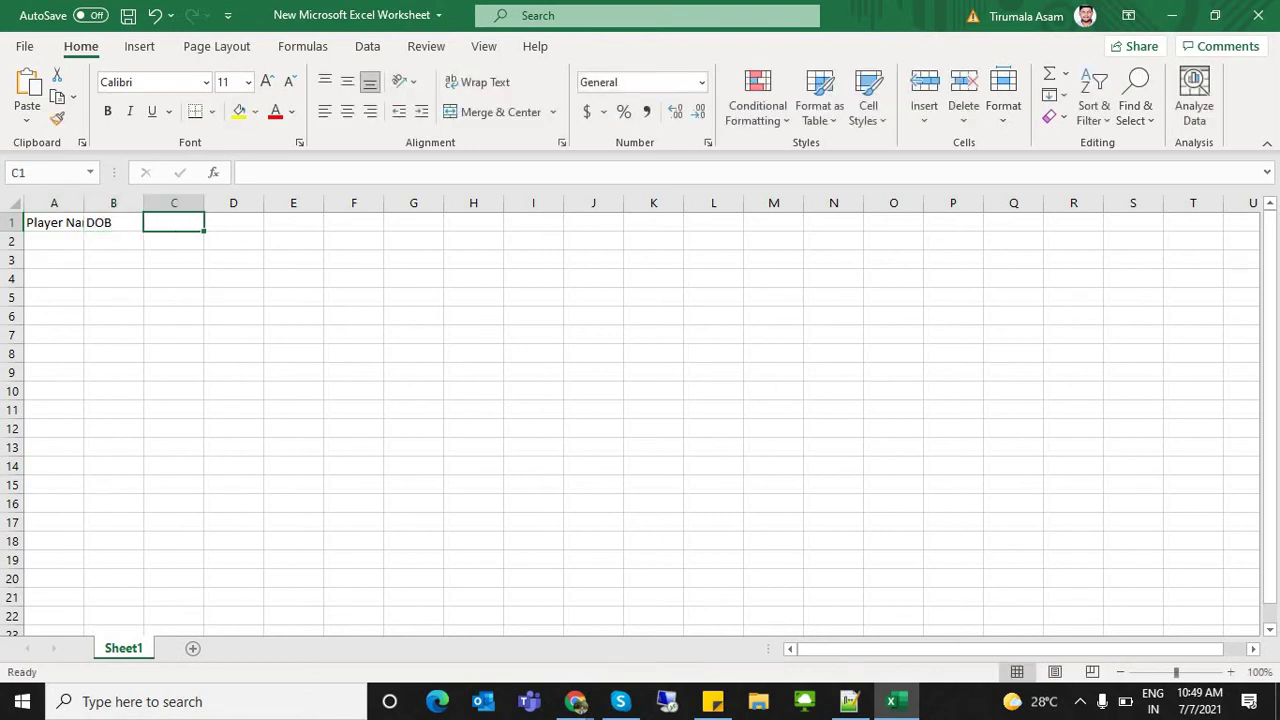
Copy the Category field's API name, Category__c, from the Player object in Chrome and paste it into Excel cell C1
left_click(576, 701)
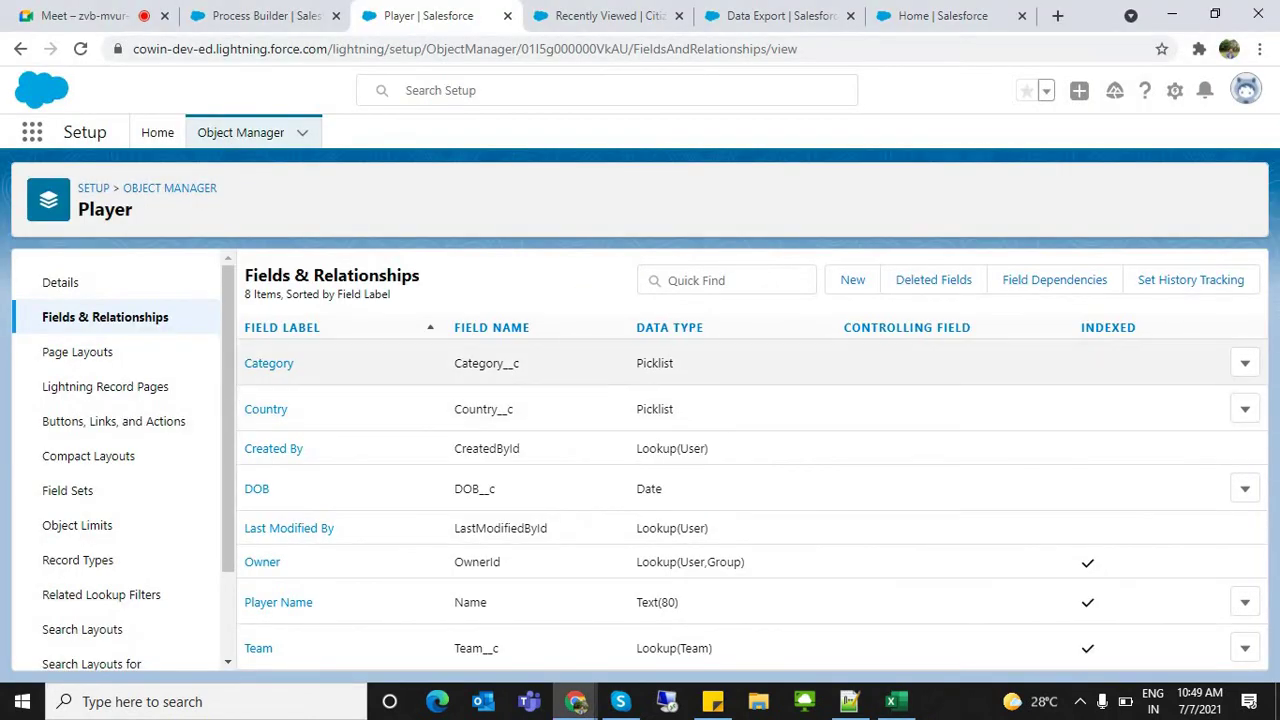
double_click(486, 363)
key("ctrl+c")
key("alt+Tab")
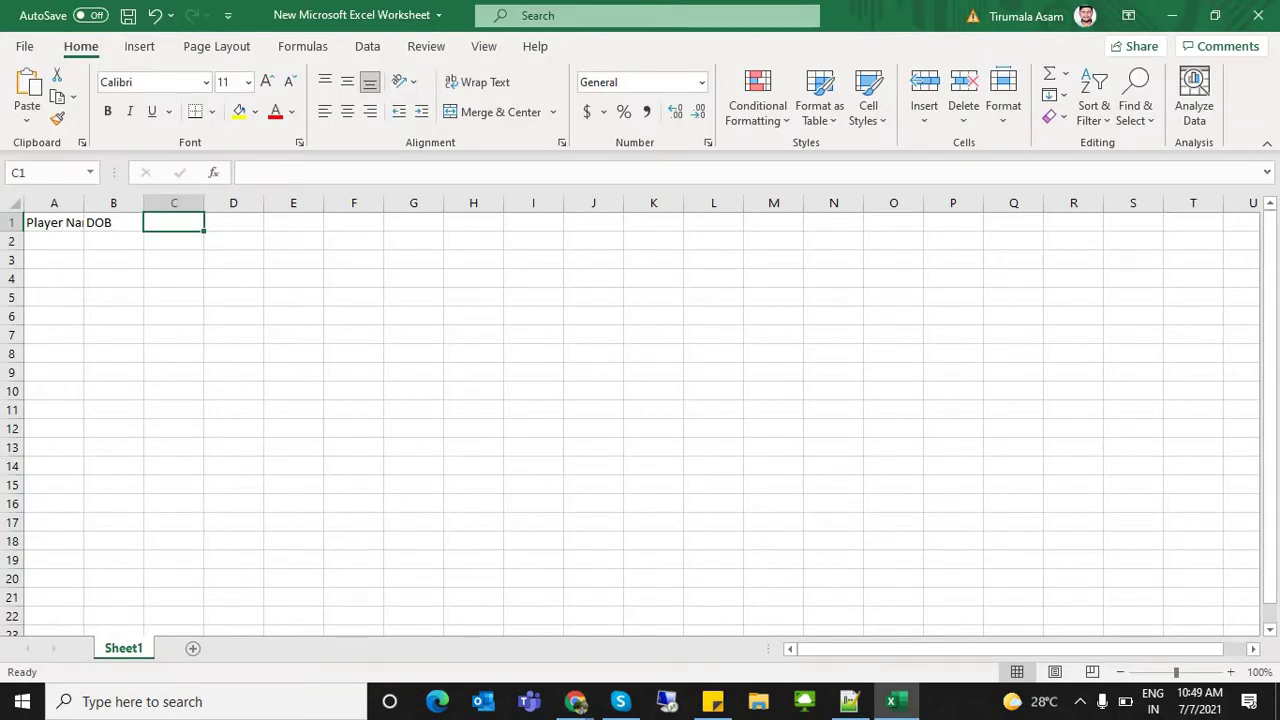
key("ctrl+v")
Fit column C's width to its content and shorten the header in C1 to Category
left_click(234, 261)
left_click_drag(204, 203, 204, 203)
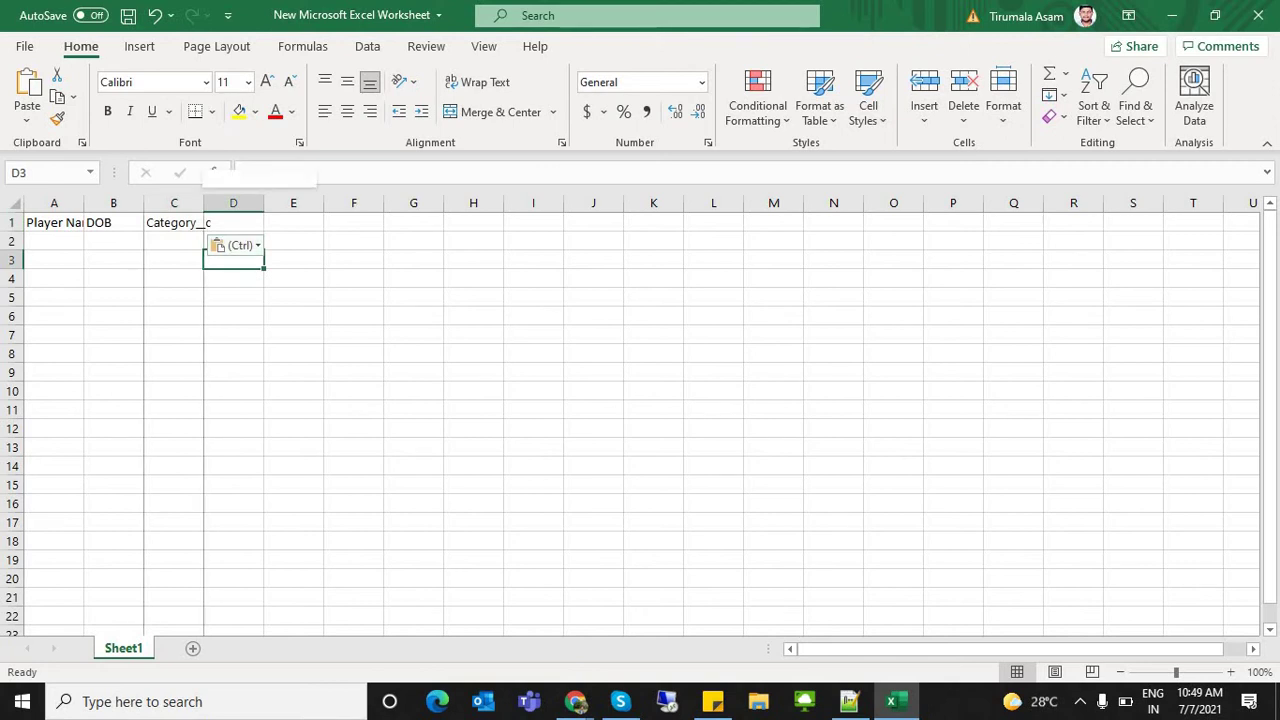
double_click(204, 203)
double_click(201, 222)
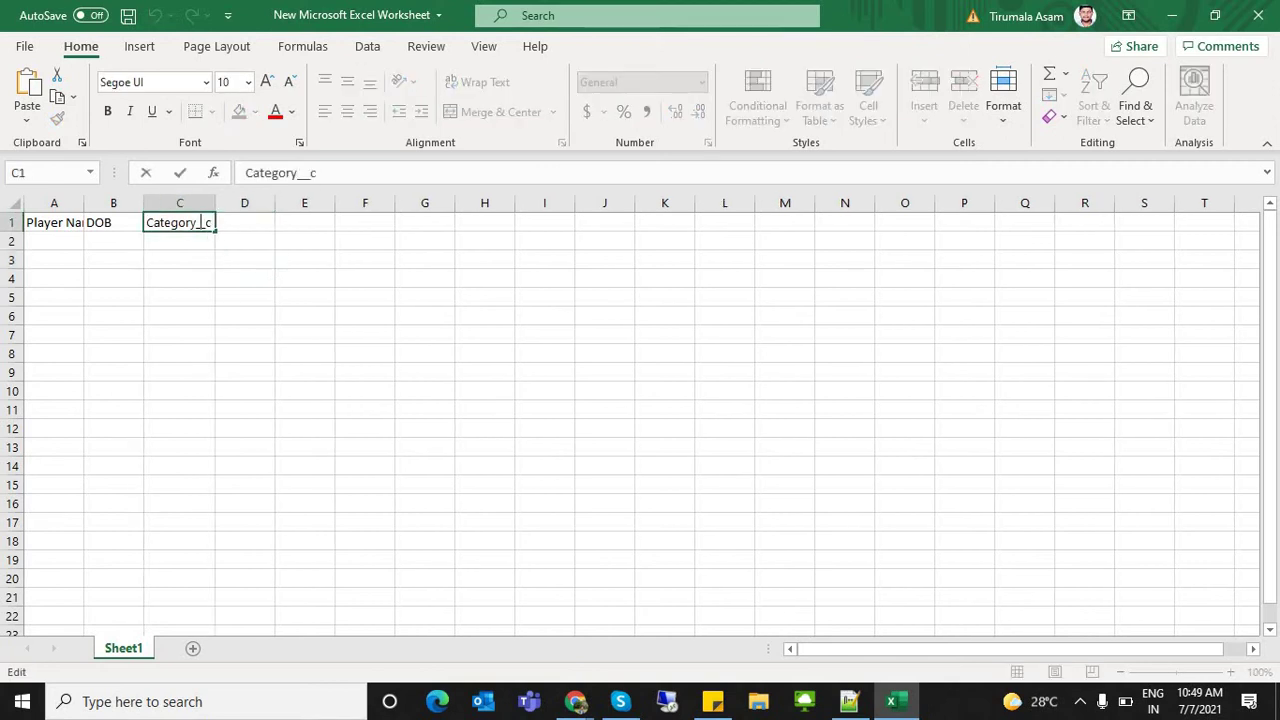
key("BackSpace")
key("BackSpace")
double_click(110, 222)
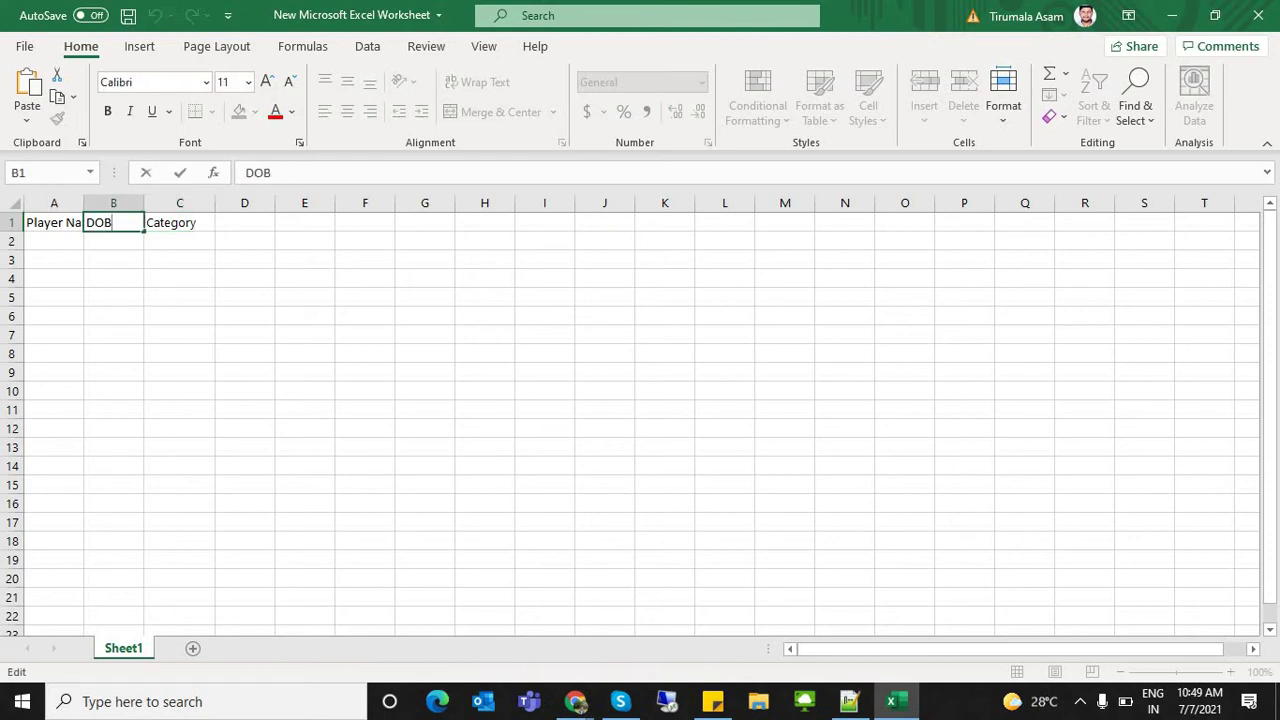
type("_c")
key("BackSpace")
key("BackSpace")
left_click(305, 279)
Enter Country as the header in D1, checking the header names against the Player object's field list in Chrome
left_click(179, 222)
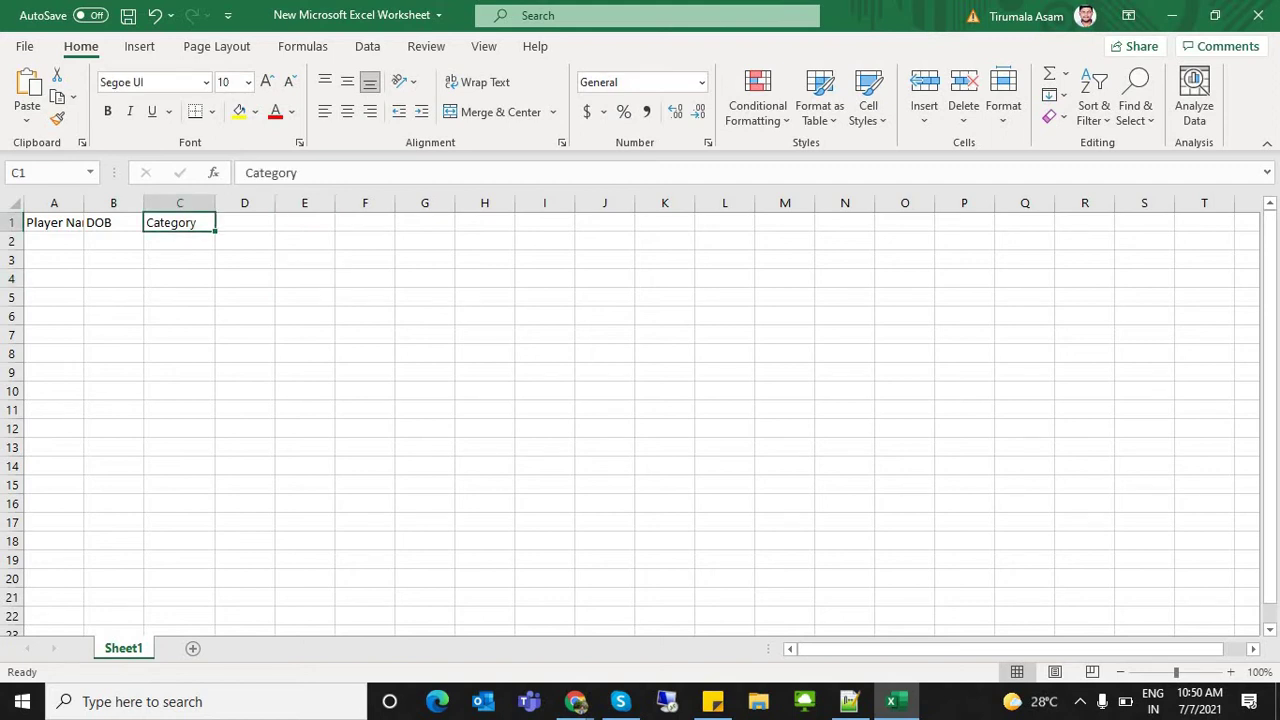
key("alt+Tab")
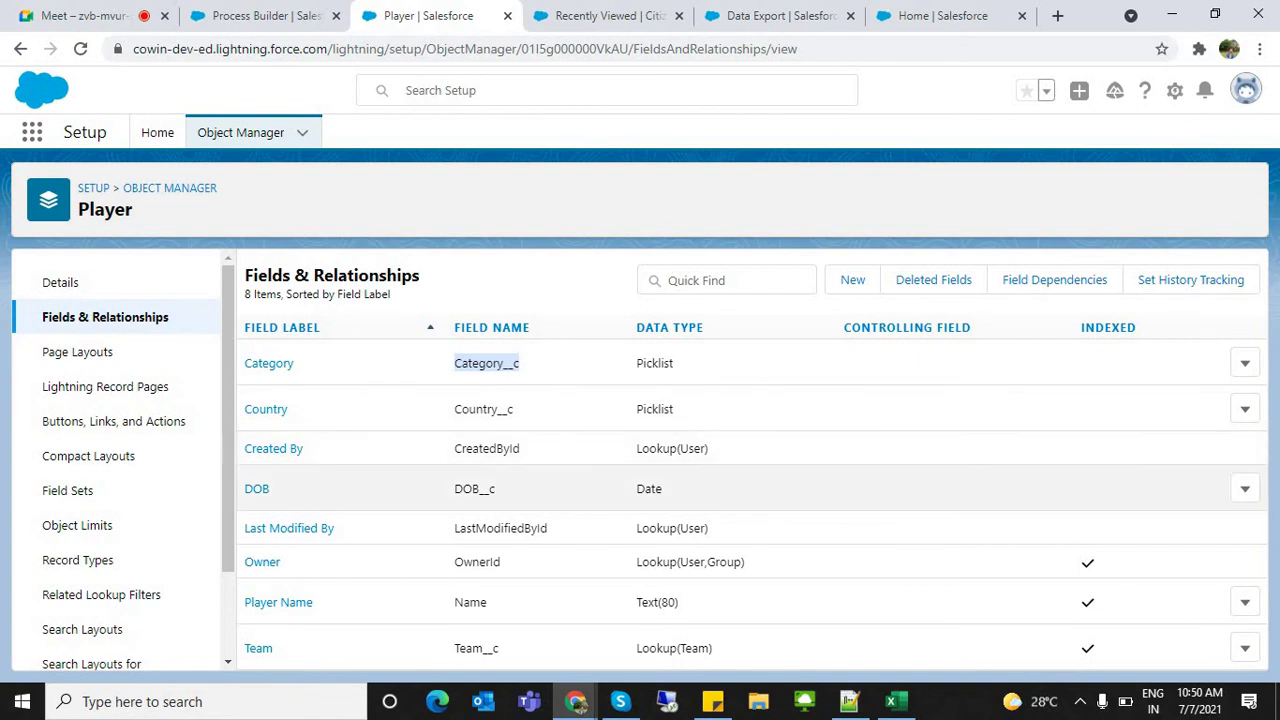
key("alt+Tab")
key("Tab")
type("Country")
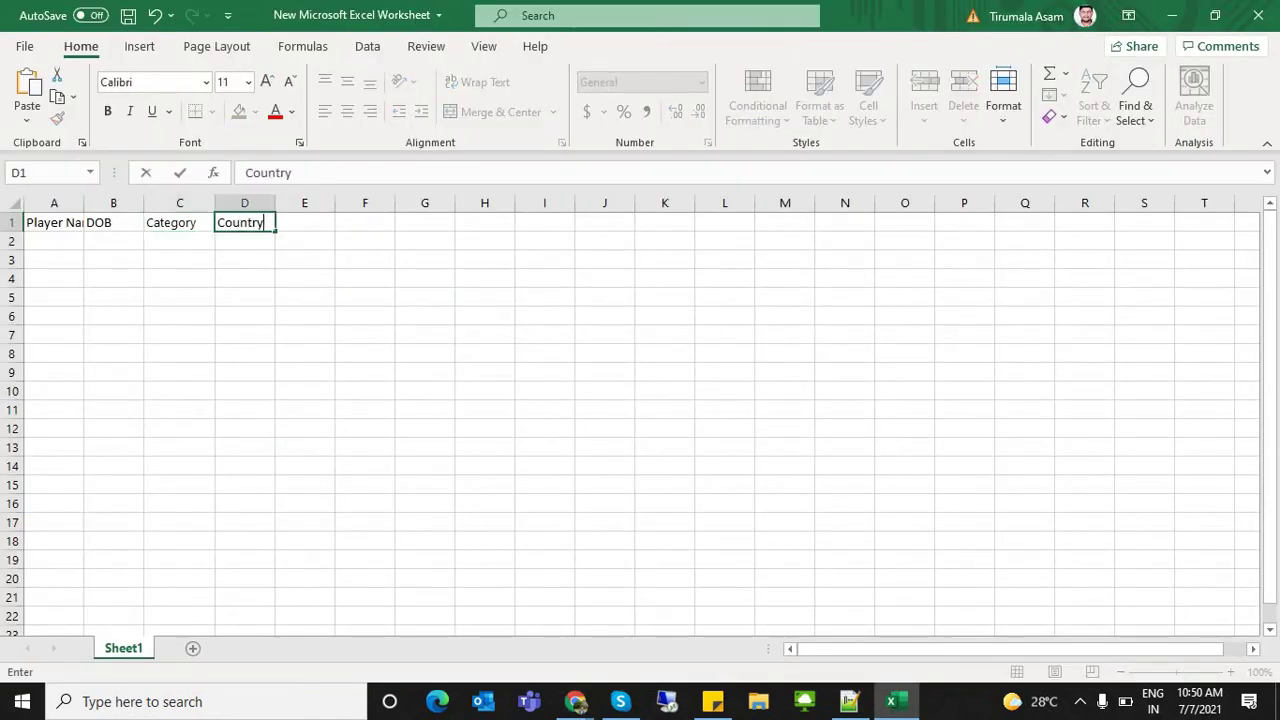
key("alt+Tab")
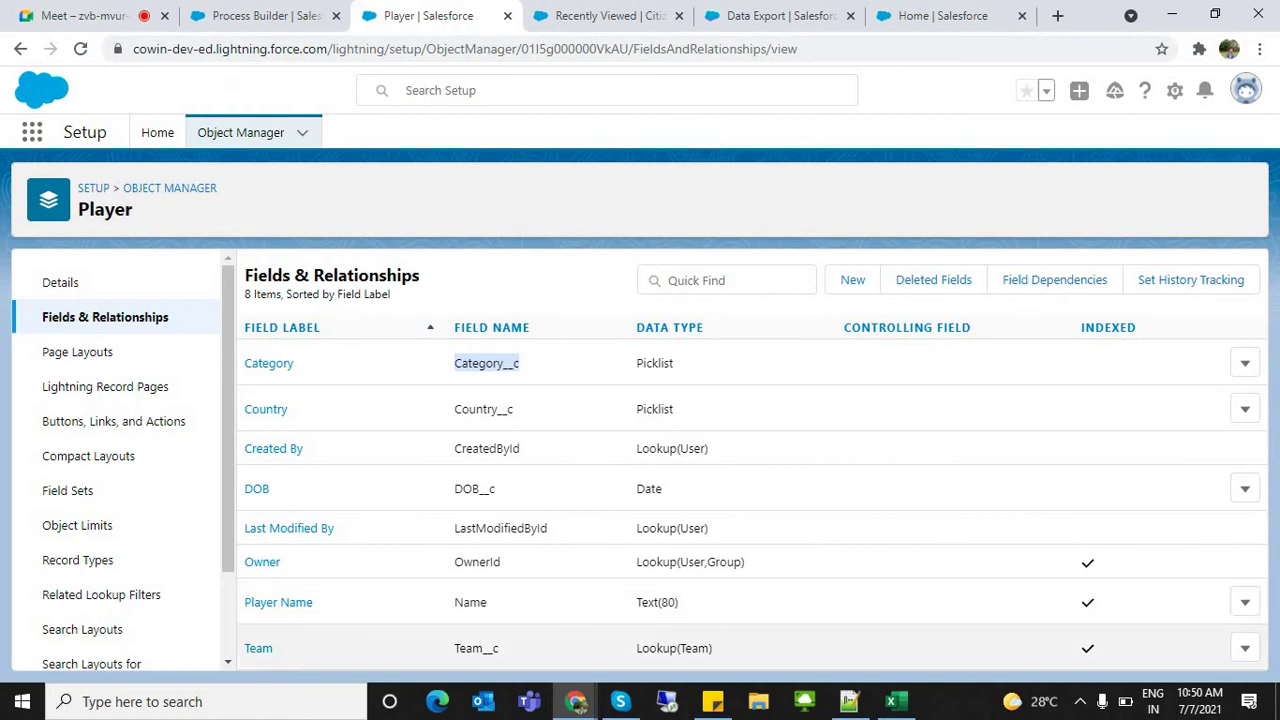
key("alt+Tab")
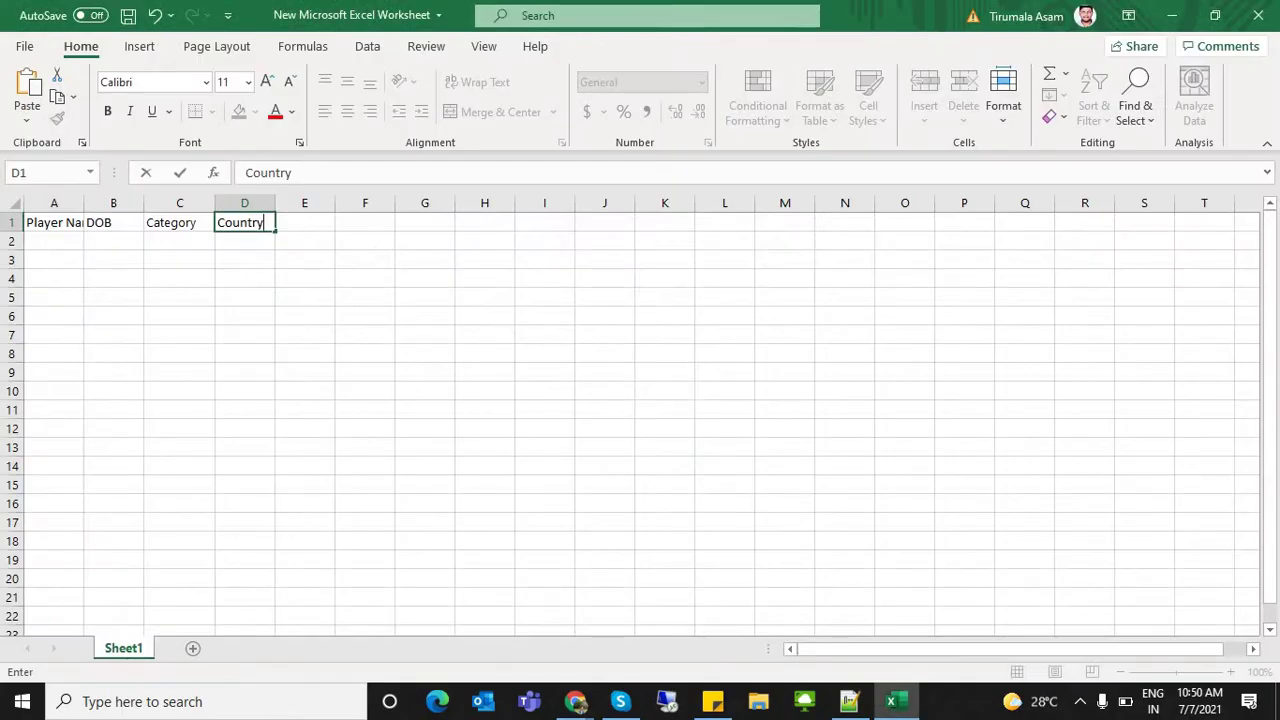
Fit column A's width to the Player Name header
left_click(113, 203)
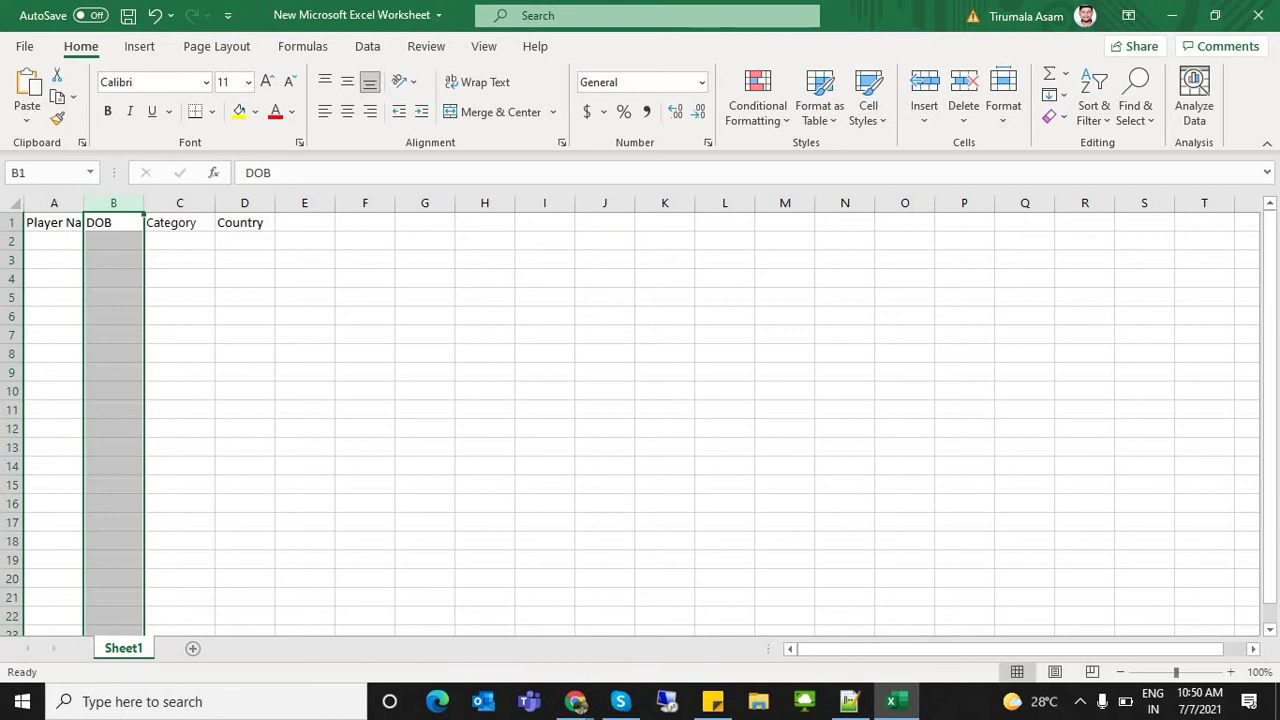
double_click(84, 203)
left_click(64, 223)
Clear the DOB header from B1 and delete column B so that Category follows Player Name
left_click(134, 223)
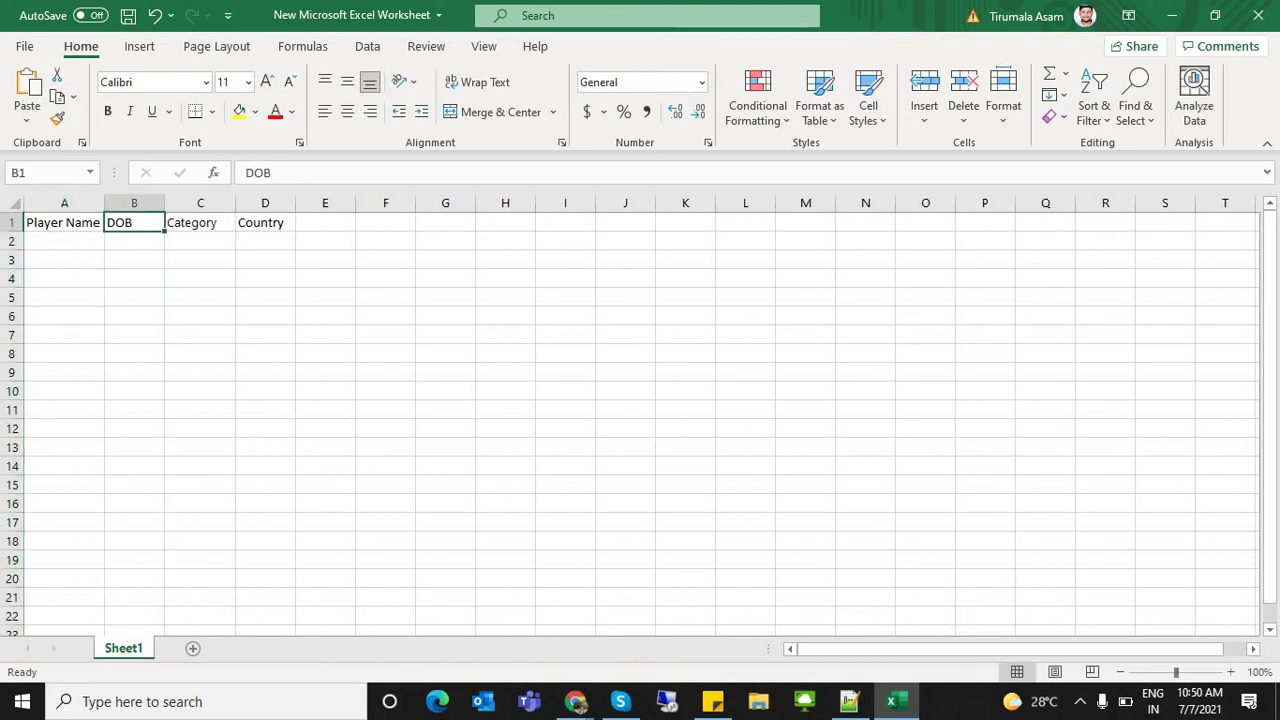
double_click(120, 223)
double_click(120, 223)
double_click(134, 222)
key("BackSpace")
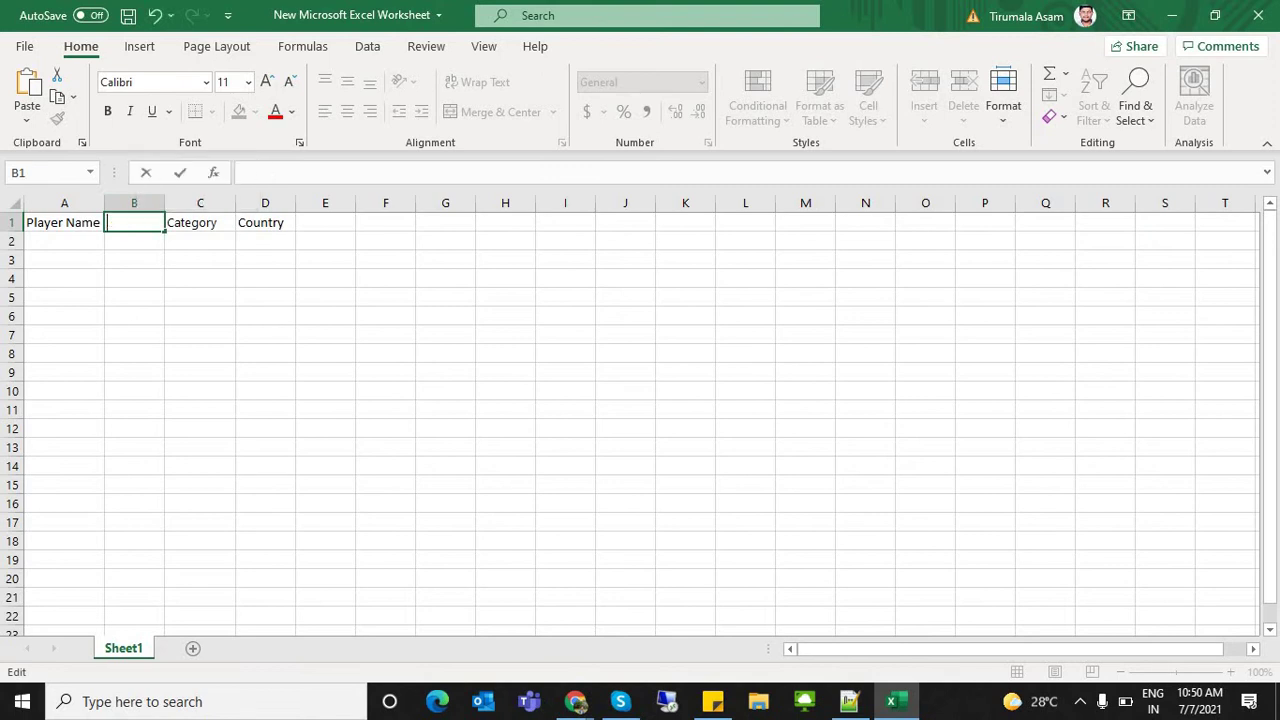
left_click(265, 298)
left_click(147, 202)
right_click(149, 200)
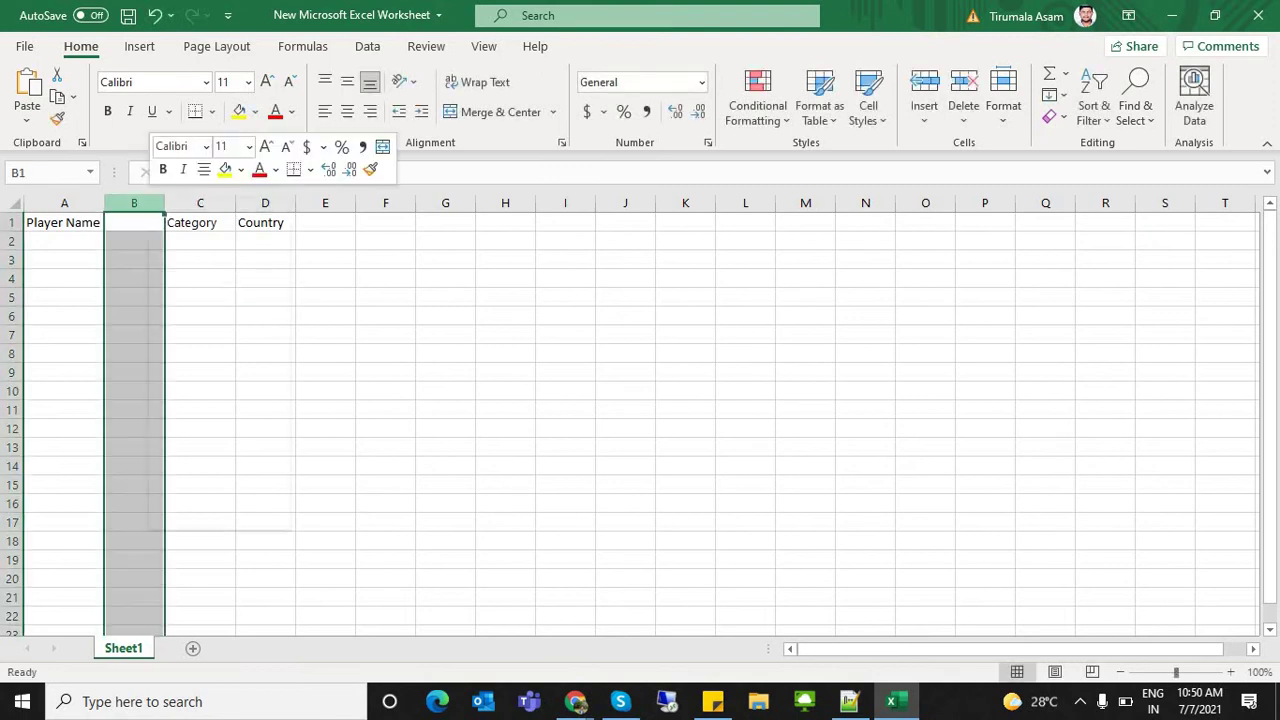
left_click(201, 380)
left_click(265, 353)
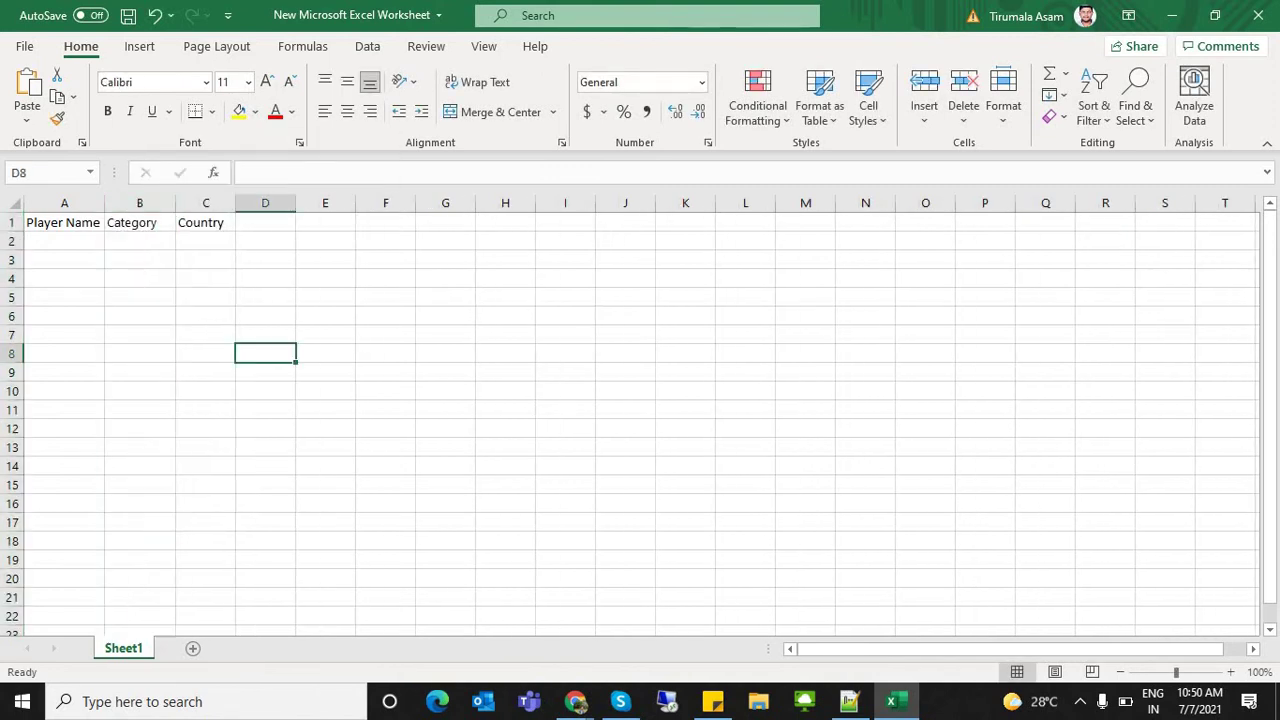
left_click(64, 222)
left_click(139, 222)
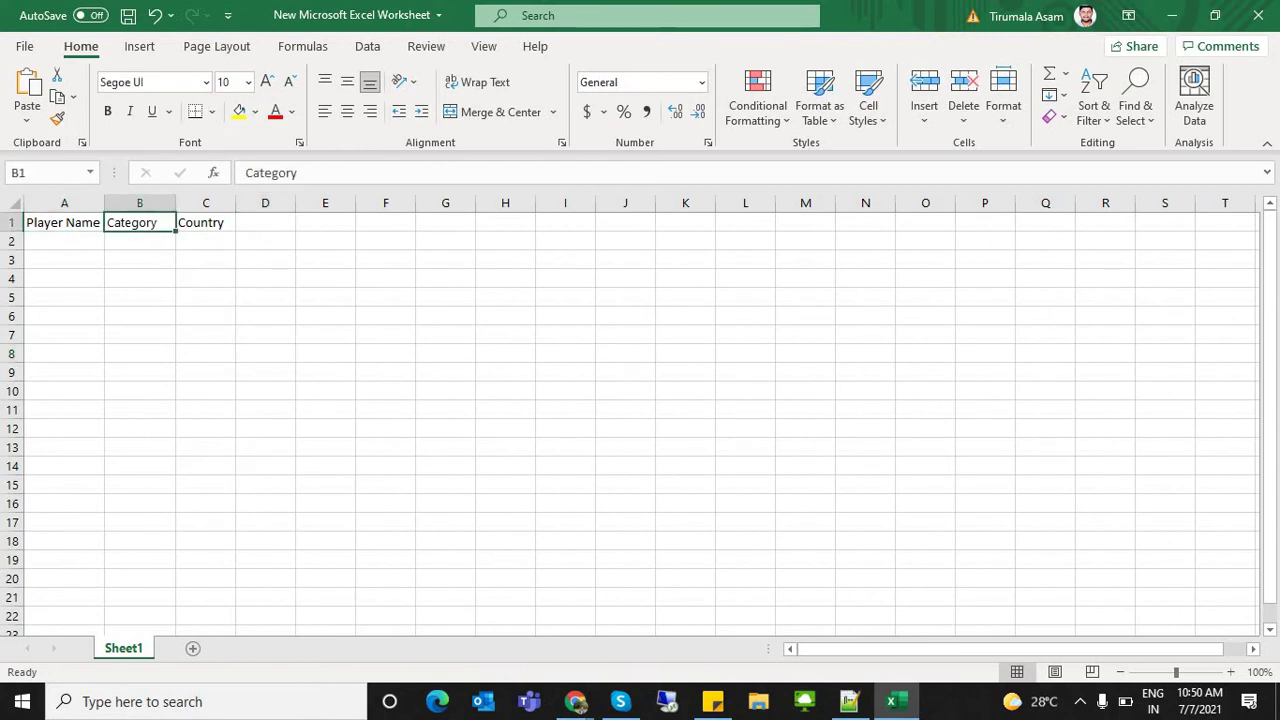
left_click(205, 222)
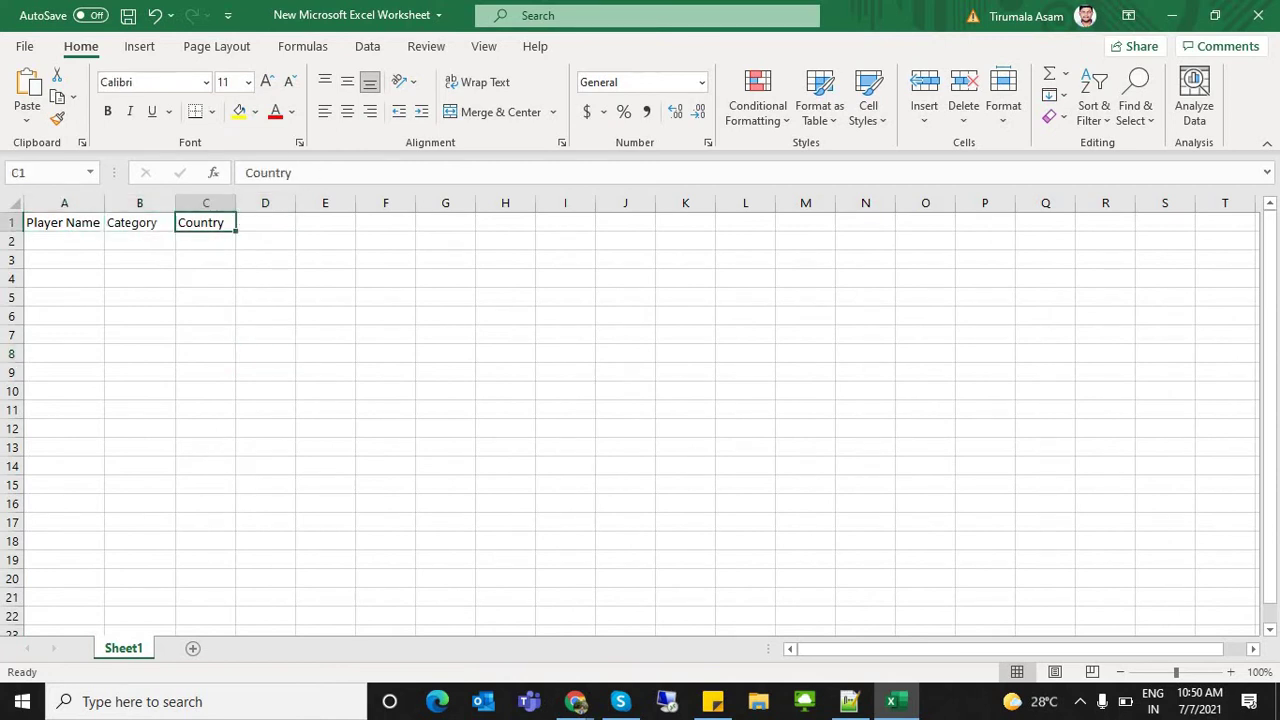
Enter Rohit, MSD and Kohli under Player Name in cells A2 to A4
left_click(64, 241)
type("Ro")
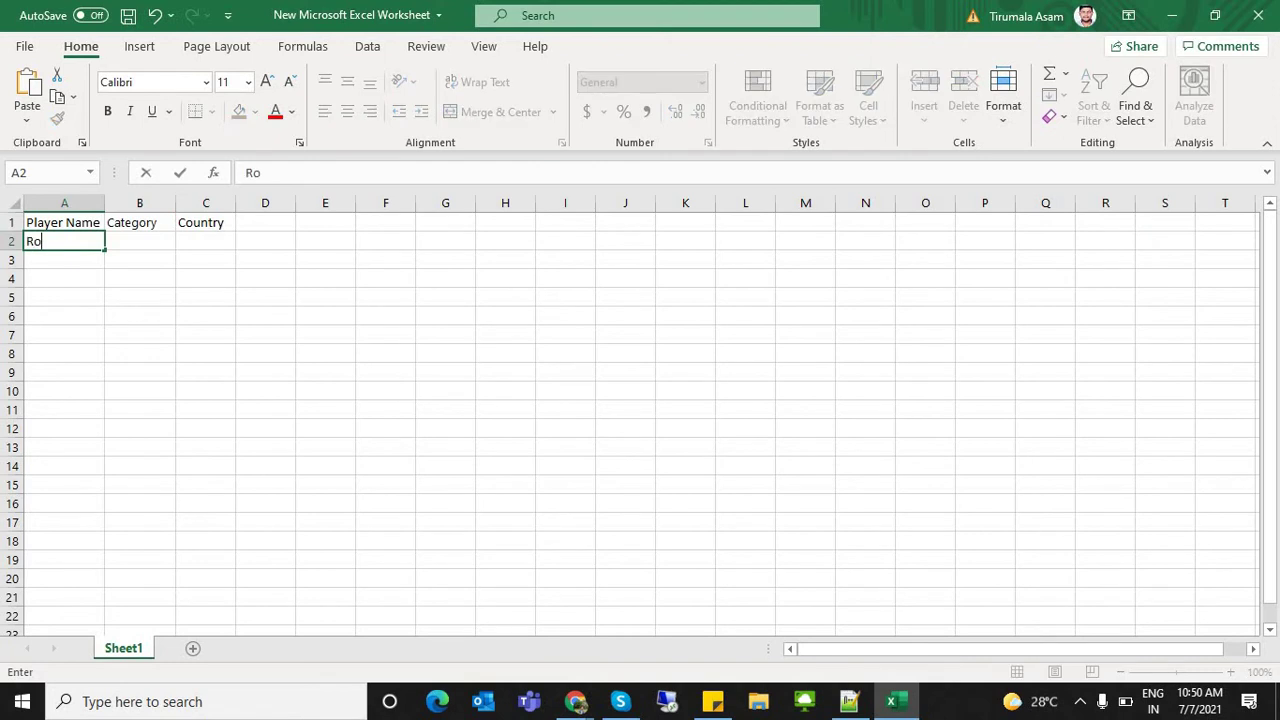
type("hit")
key("Return")
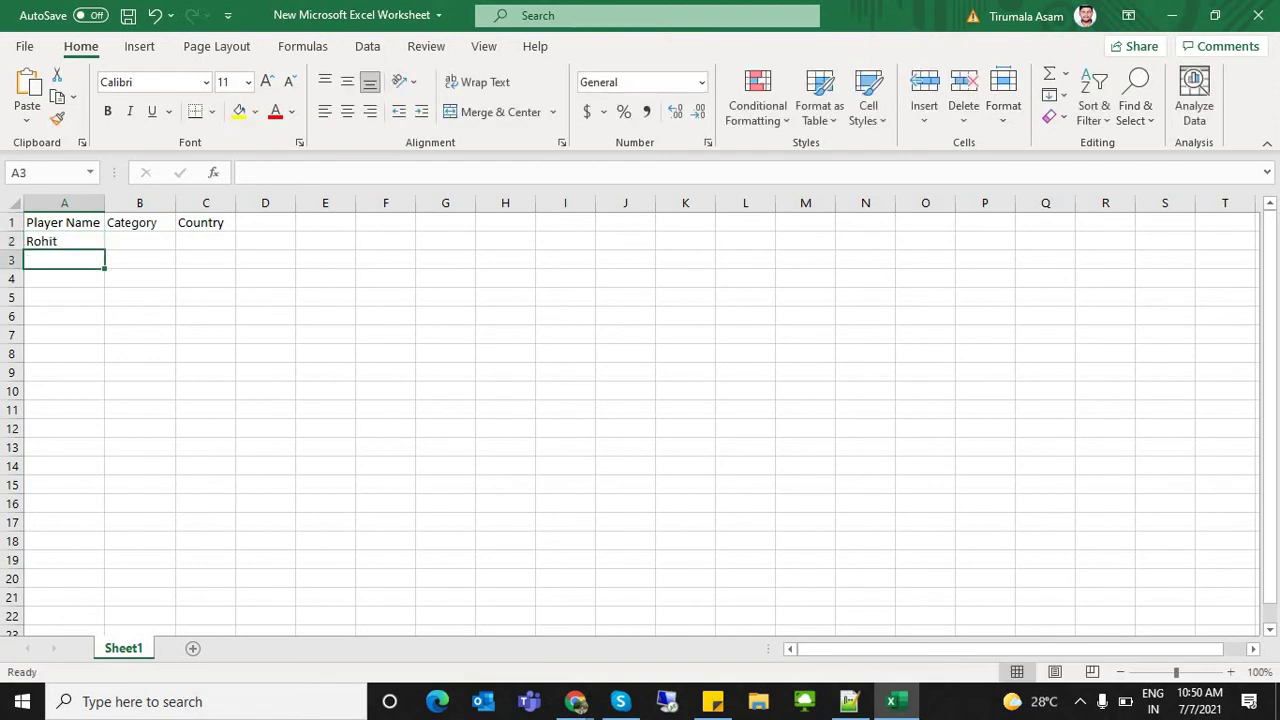
type("MSD")
key("Return")
type("R")
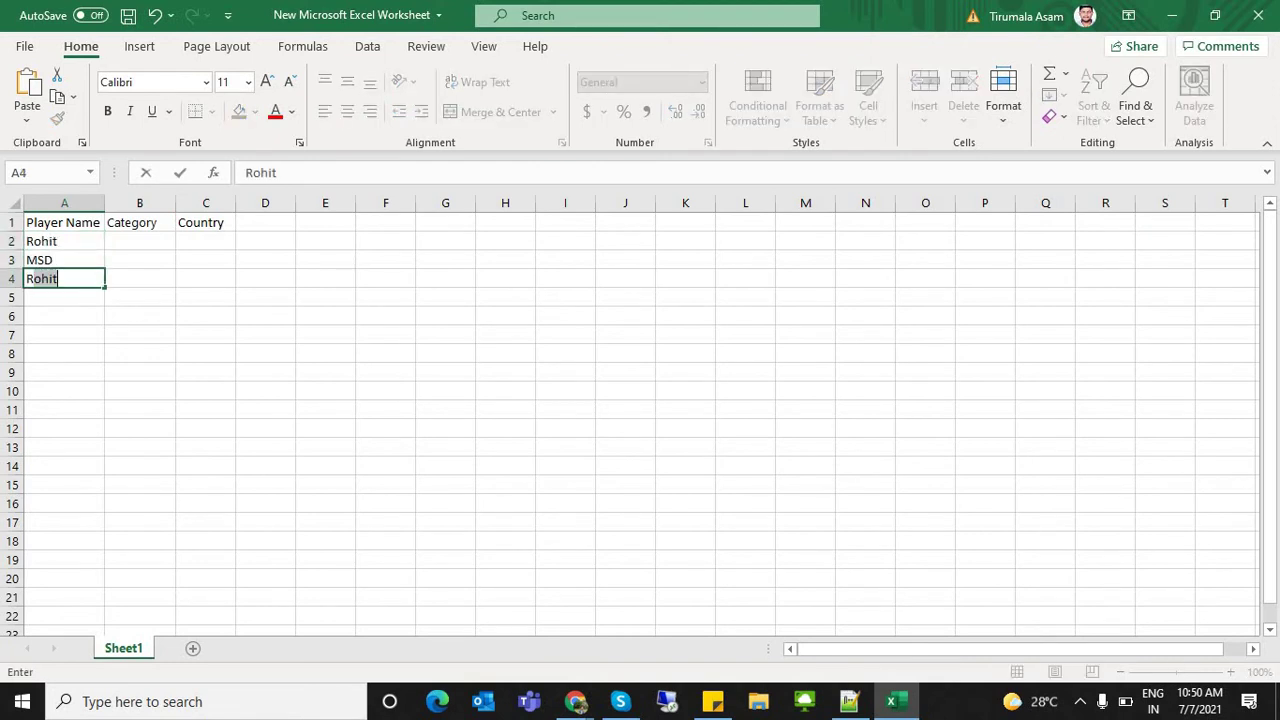
key("BackSpace")
key("BackSpace")
type("Kohli")
key("Return")
Continue the Player Name column with Purjara, Rayudu, Dupli and Smith in cells A5 to A8
type("Purja")
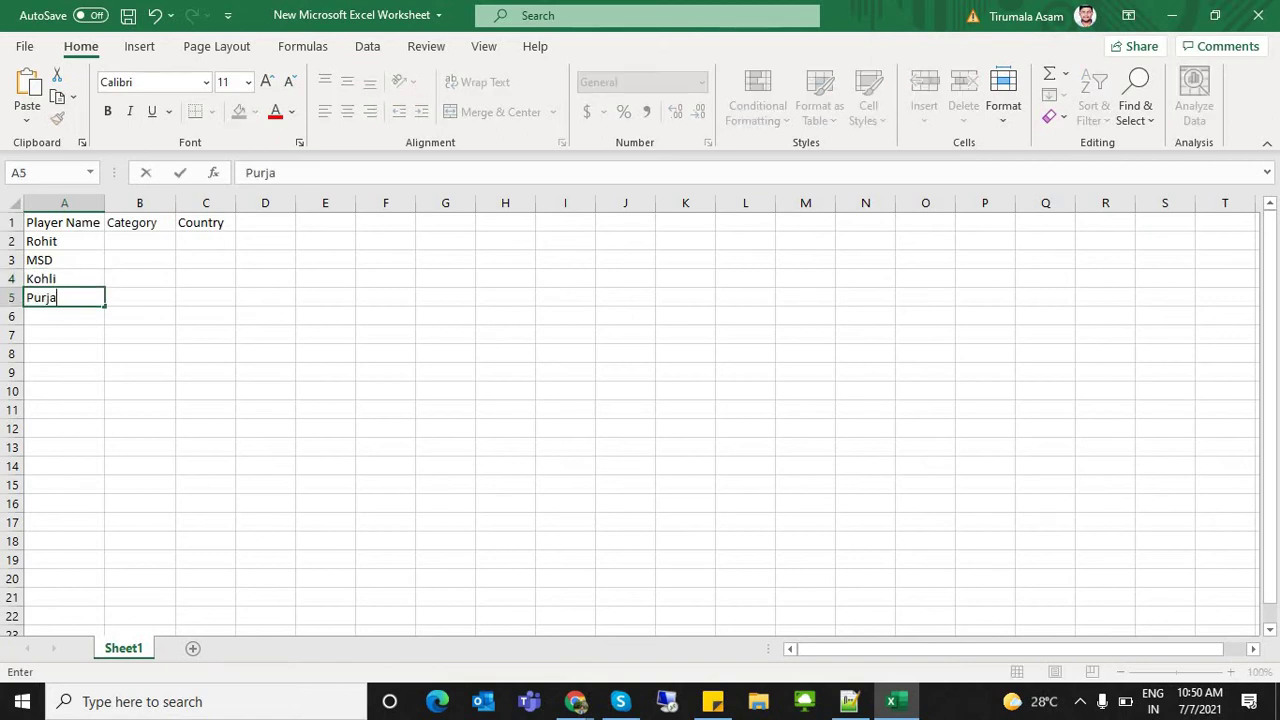
type("ra")
key("Return")
type("Ra")
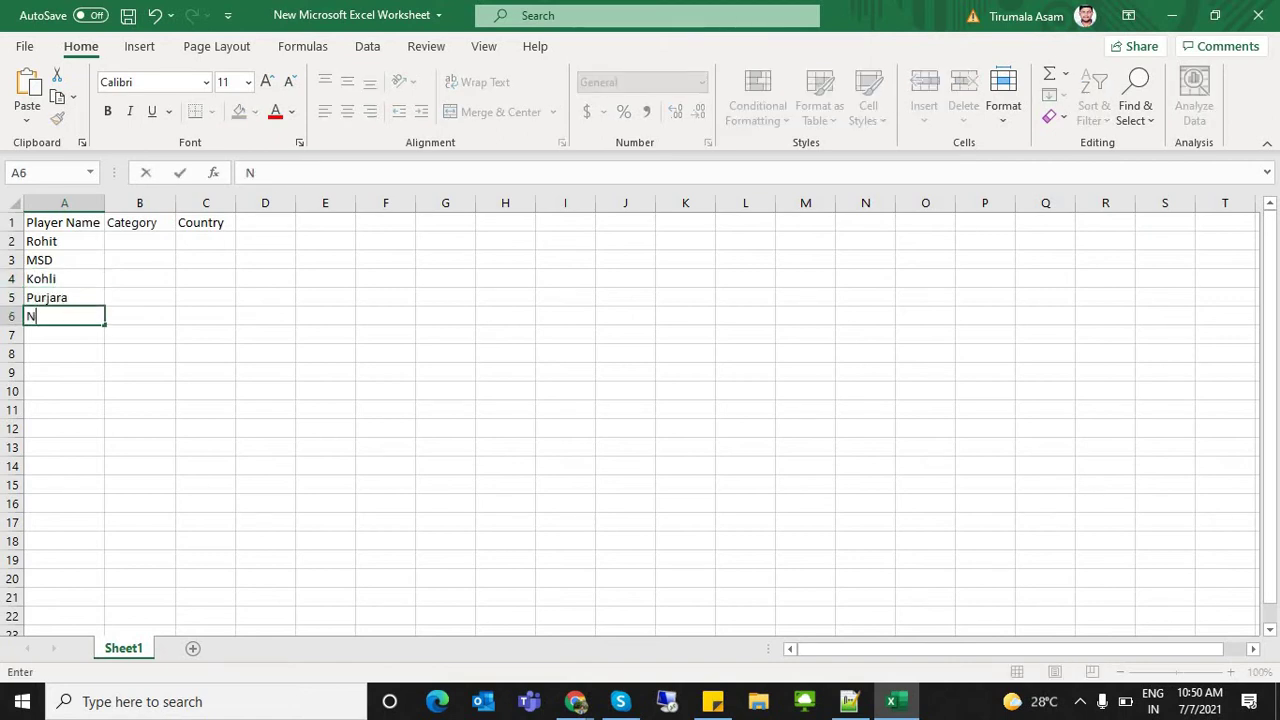
type("yudu")
key("Return")
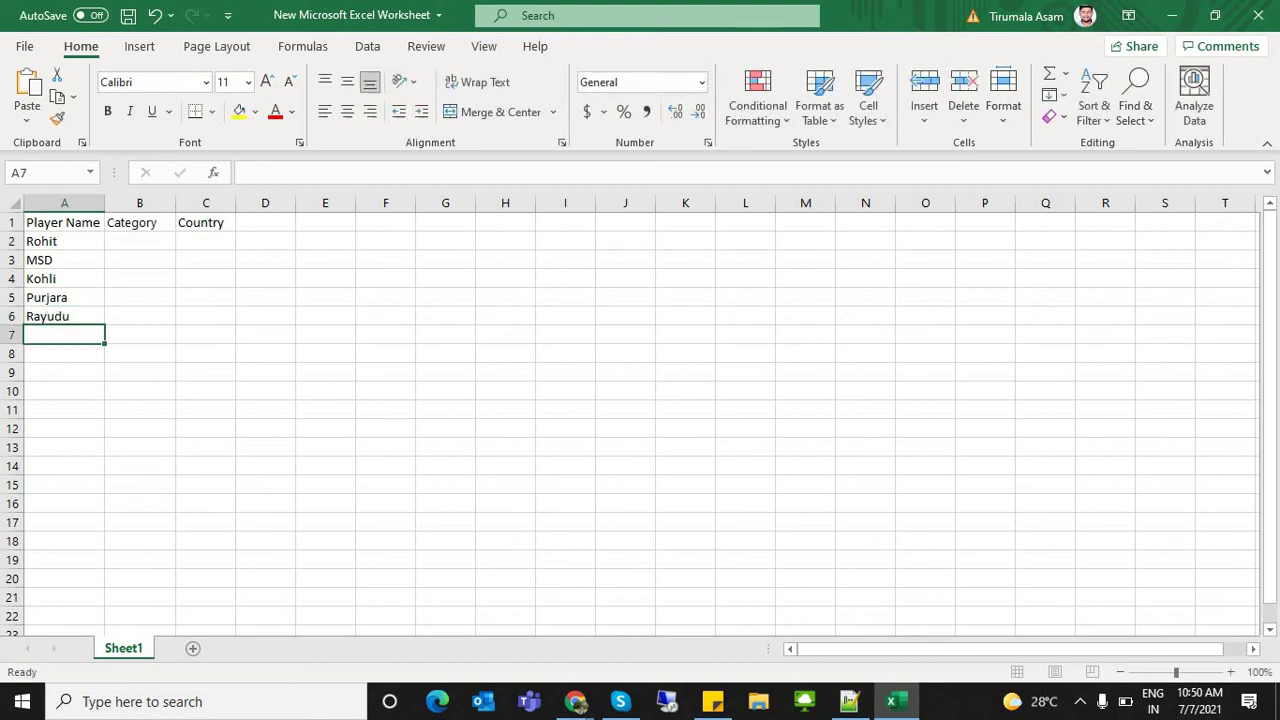
type("Dupli")
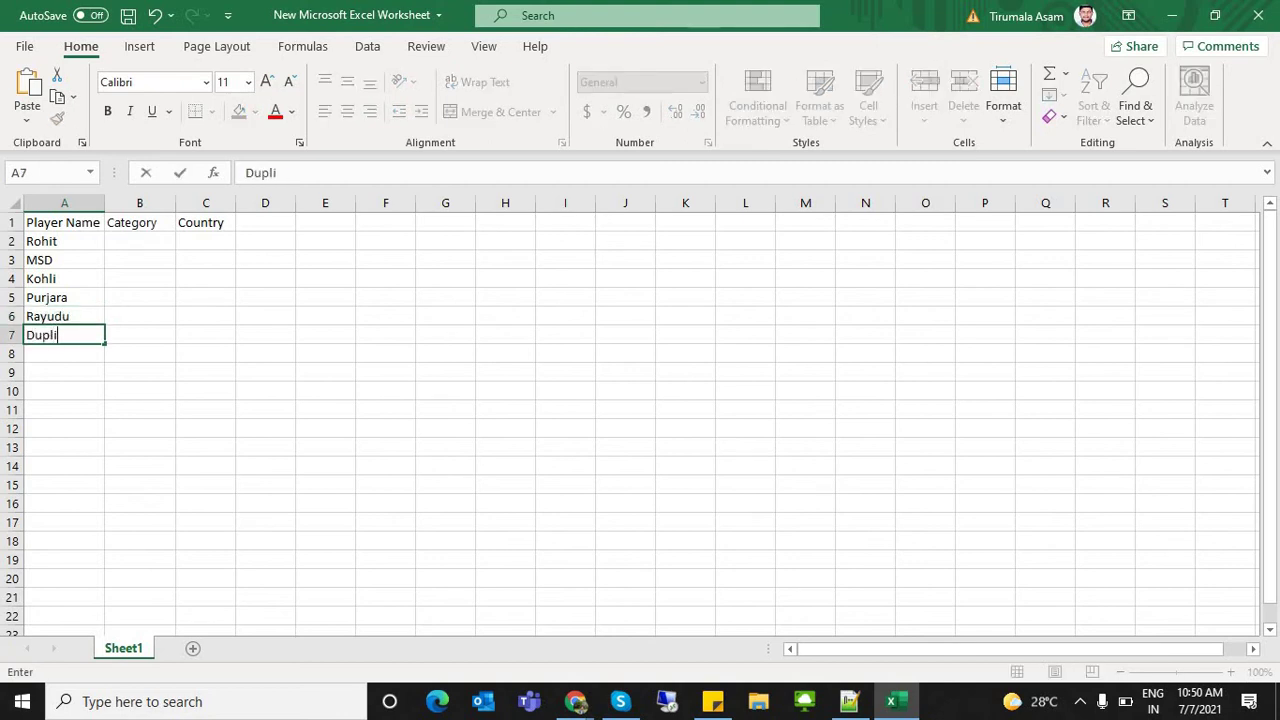
key("Return")
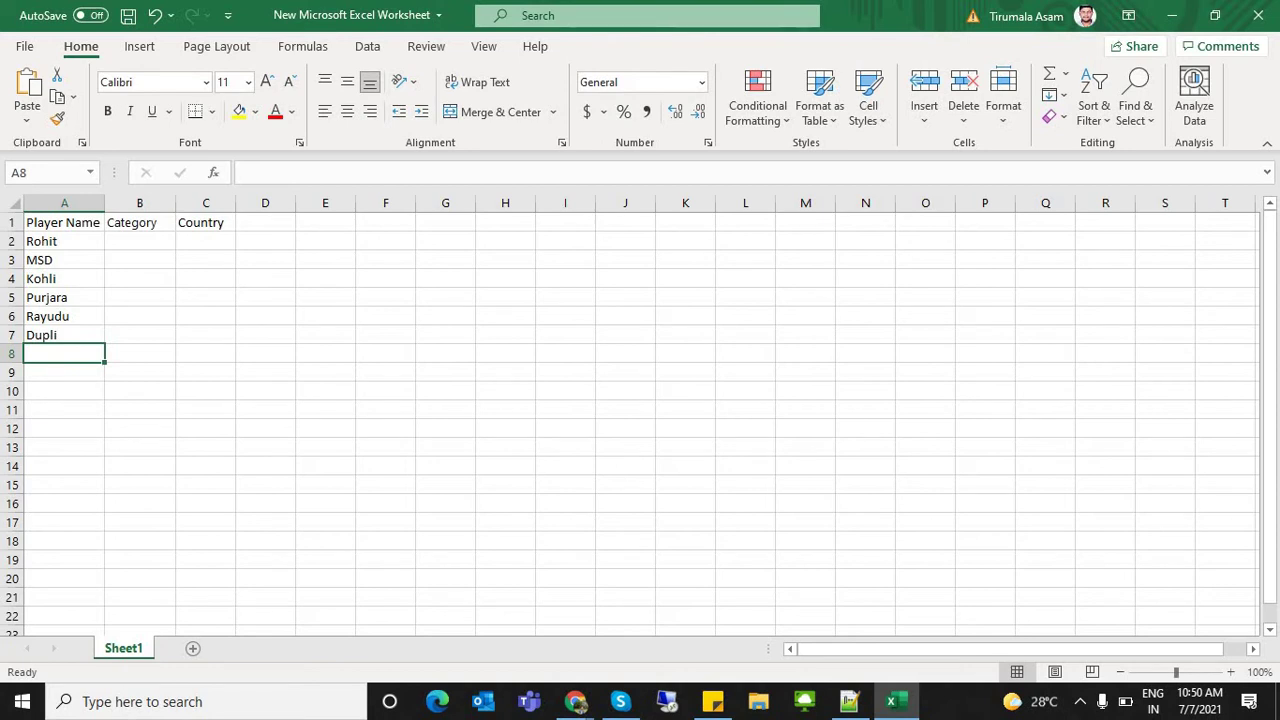
type("Smith")
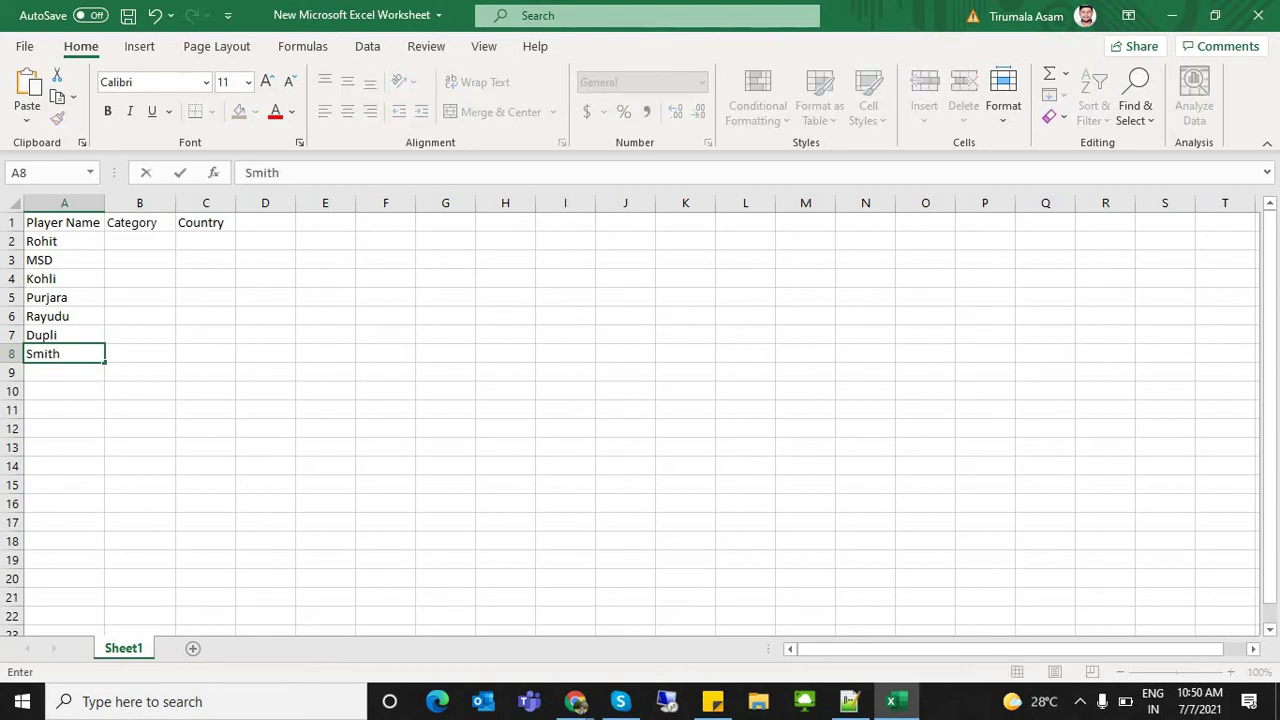
Enter ODI, ODI and T20 under Category in cells B2 to B4
left_click(140, 260)
left_click(140, 241)
type("DI")
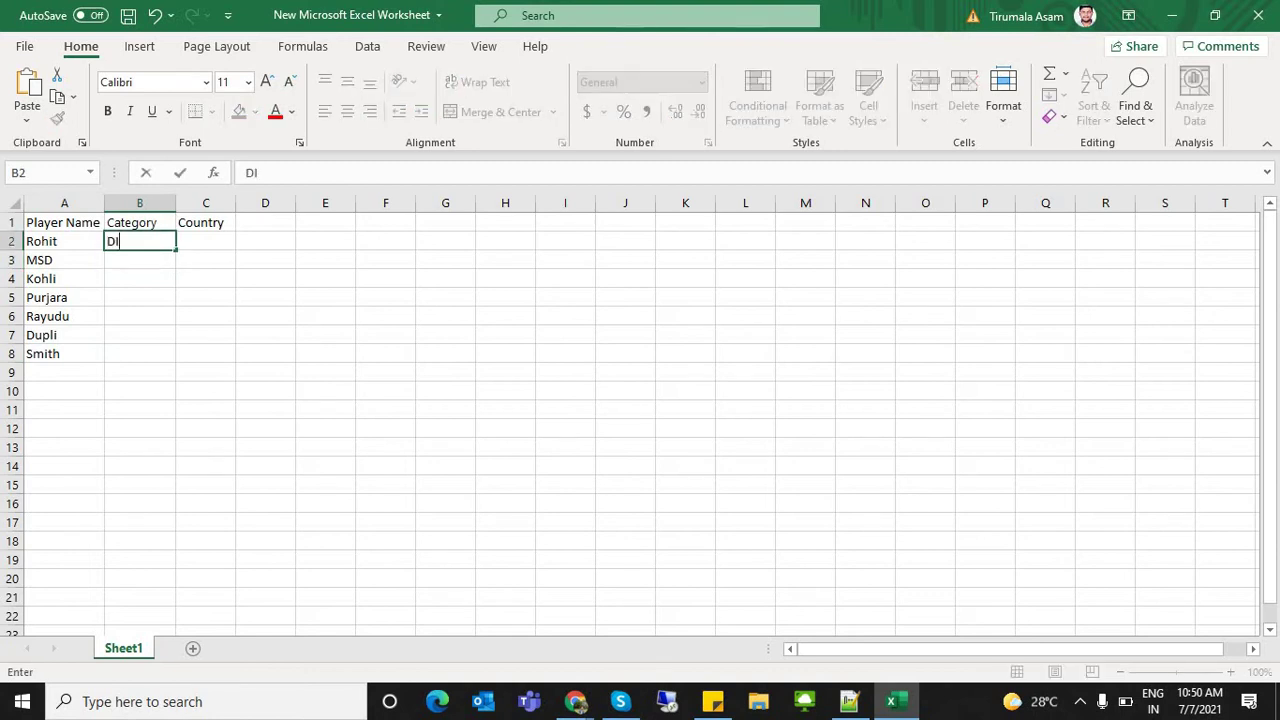
key("BackSpace")
key("BackSpace")
type("O")
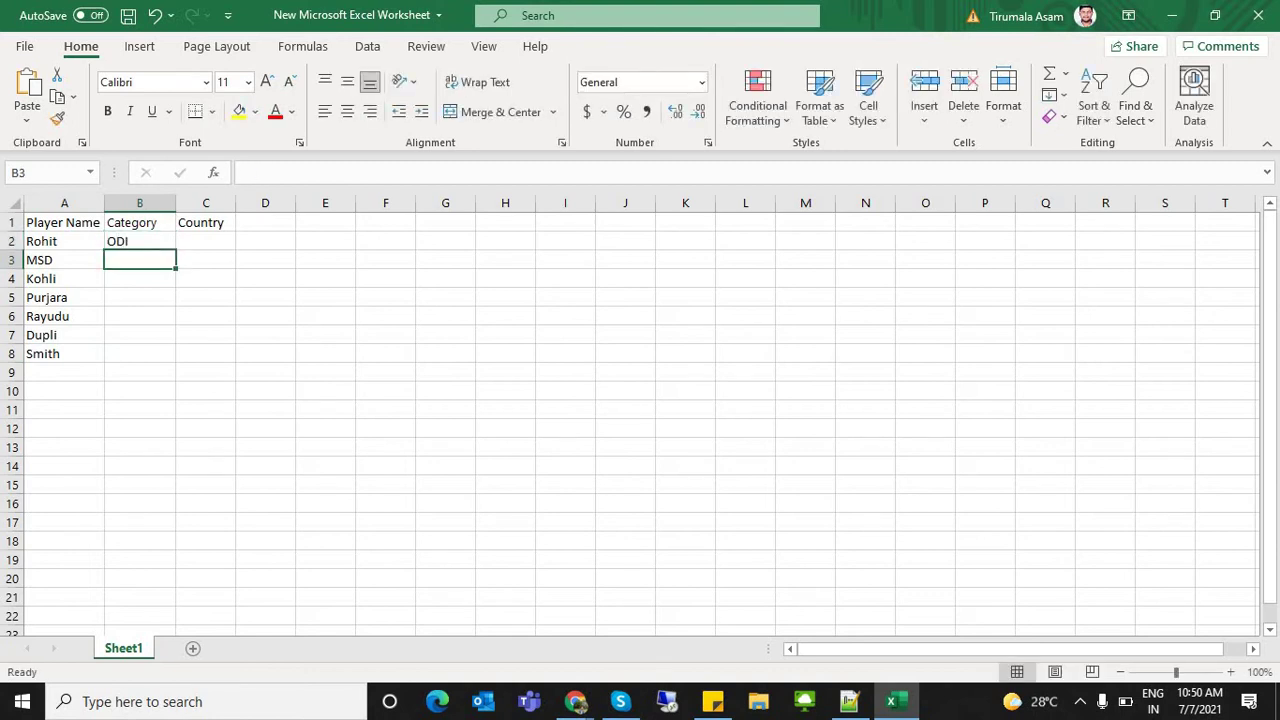
type("ODI")
key("Return")
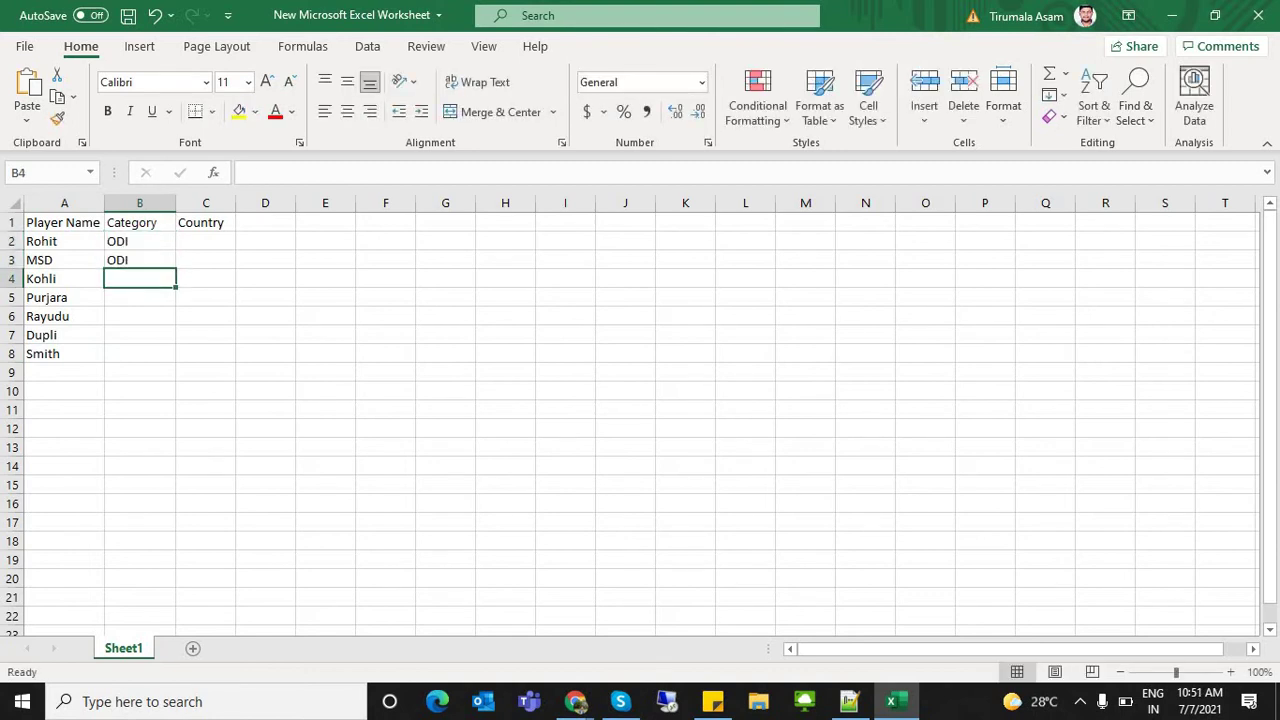
type("T20")
key("Return")
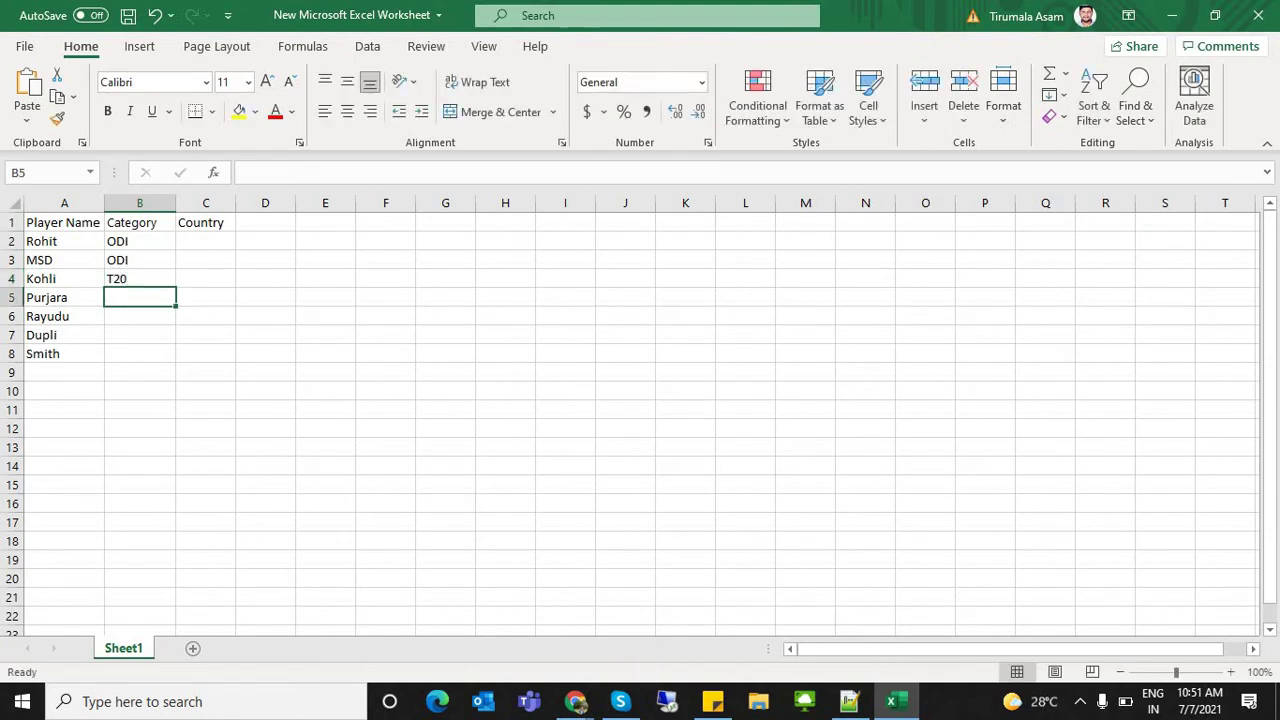
Continue the Category column with Test in B5 and T20 in B6
type("T20")
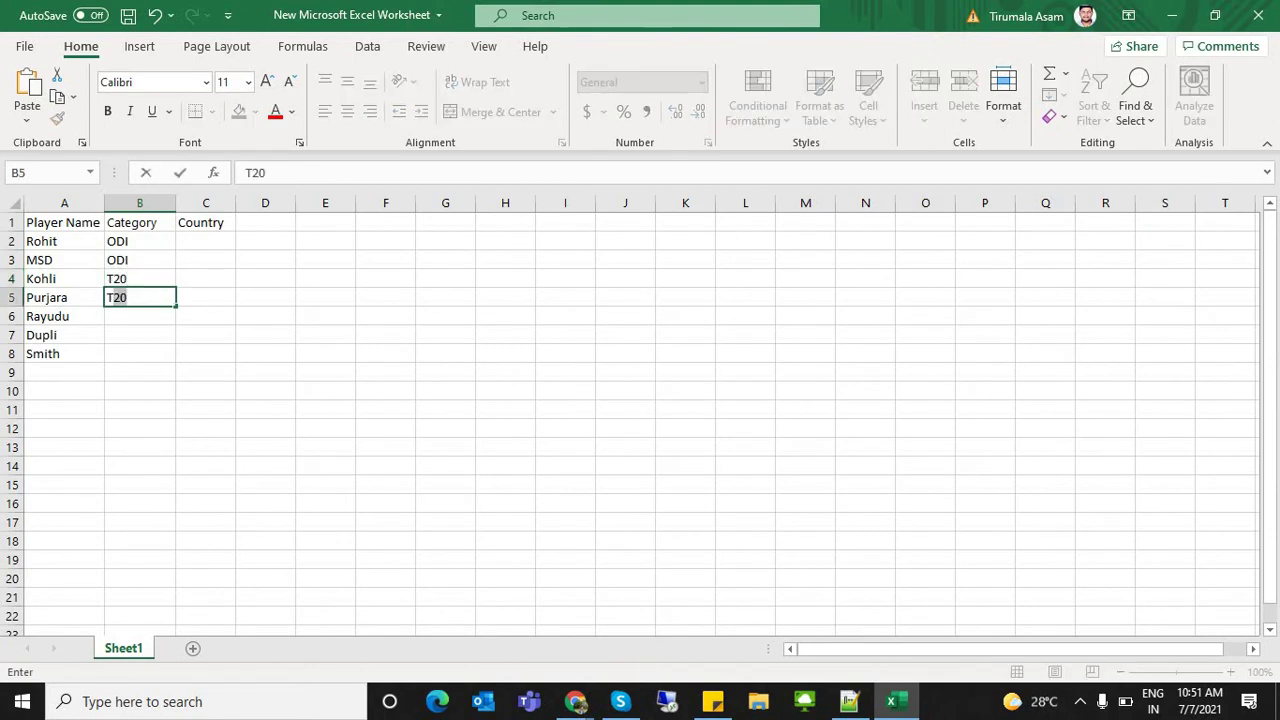
key("BackSpace")
key("BackSpace")
type("est")
key("Return")
type("O")
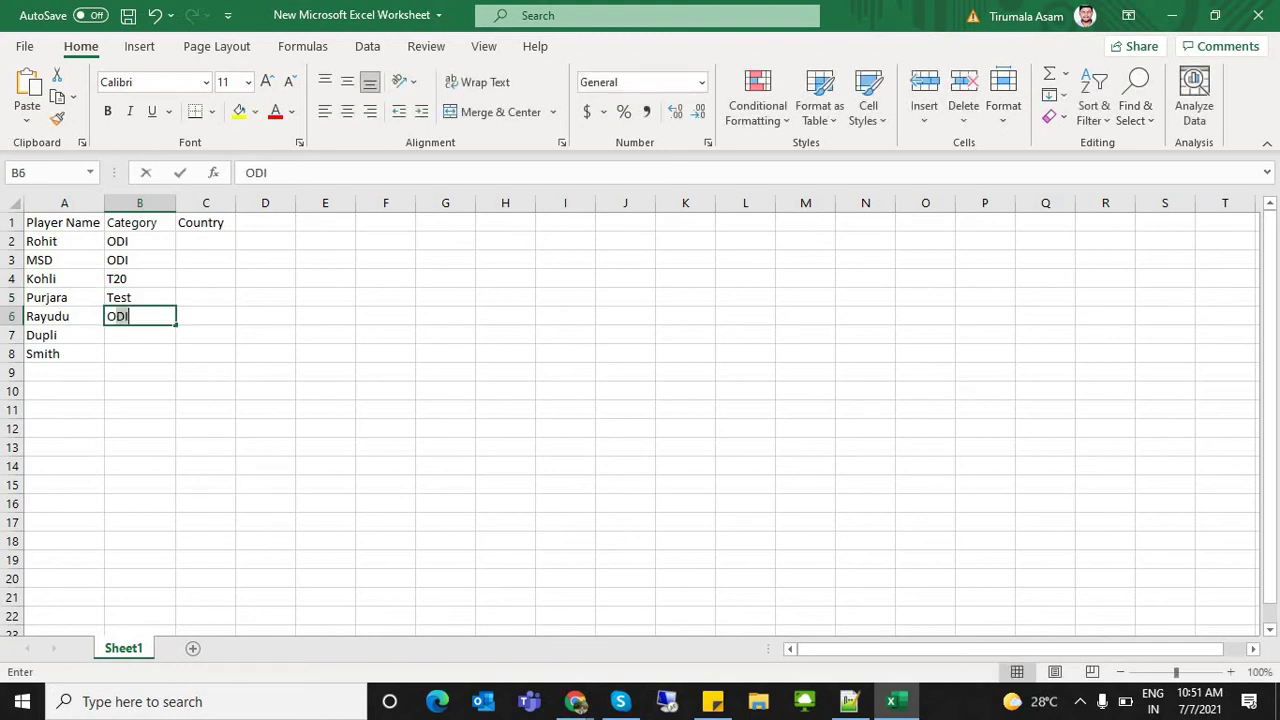
key("BackSpace")
key("BackSpace")
type("TT20")
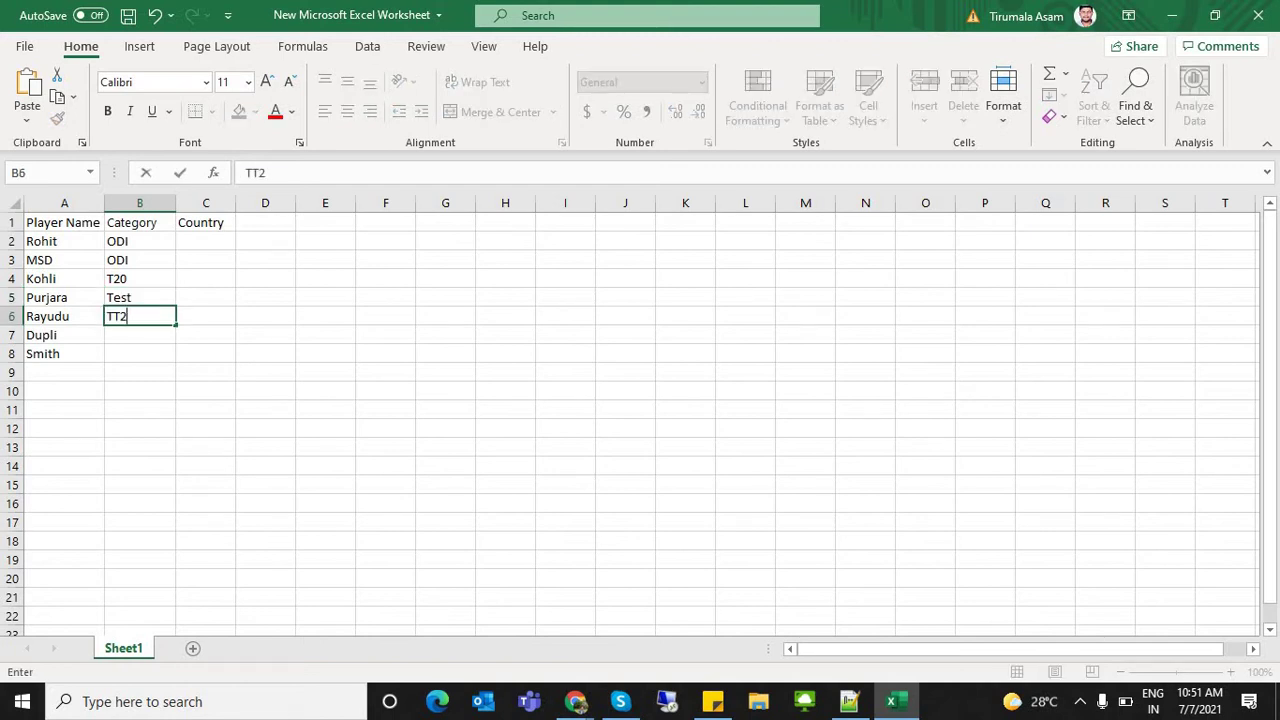
key("BackSpace")
key("BackSpace")
key("BackSpace")
type("20")
key("Return")
Complete the Category column with TEST in B7 and ODI in B8
type("T")
key("BackSpace")
type("ODI")
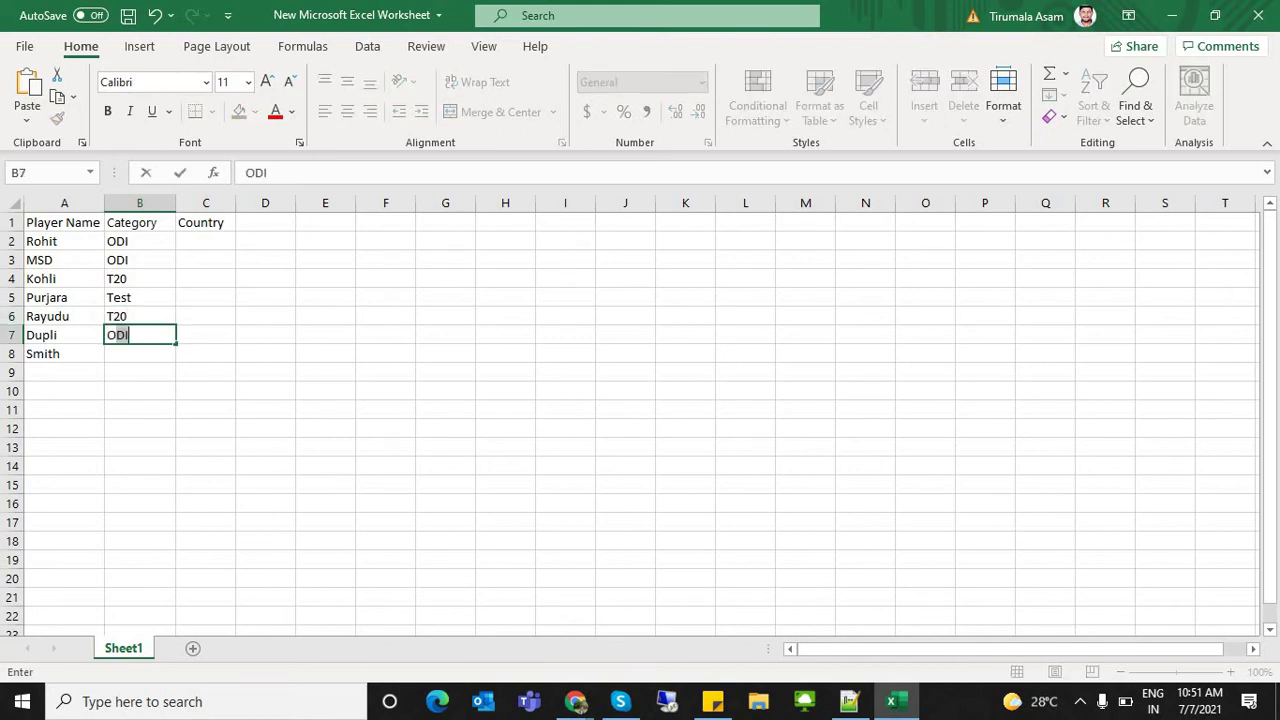
key("BackSpace")
key("BackSpace")
type("TEST")
key("Return")
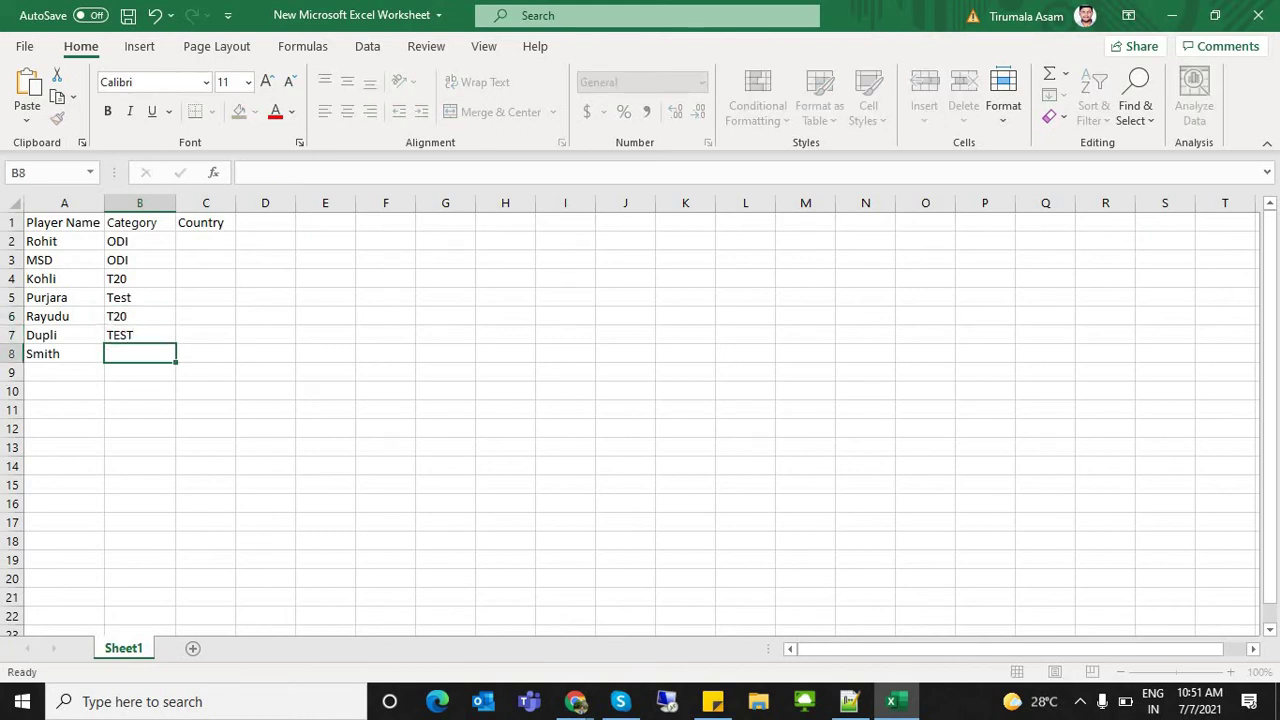
type("ODI")
key("Return")
Enter India under Country in C2 and fill it down to C6
left_click(206, 241)
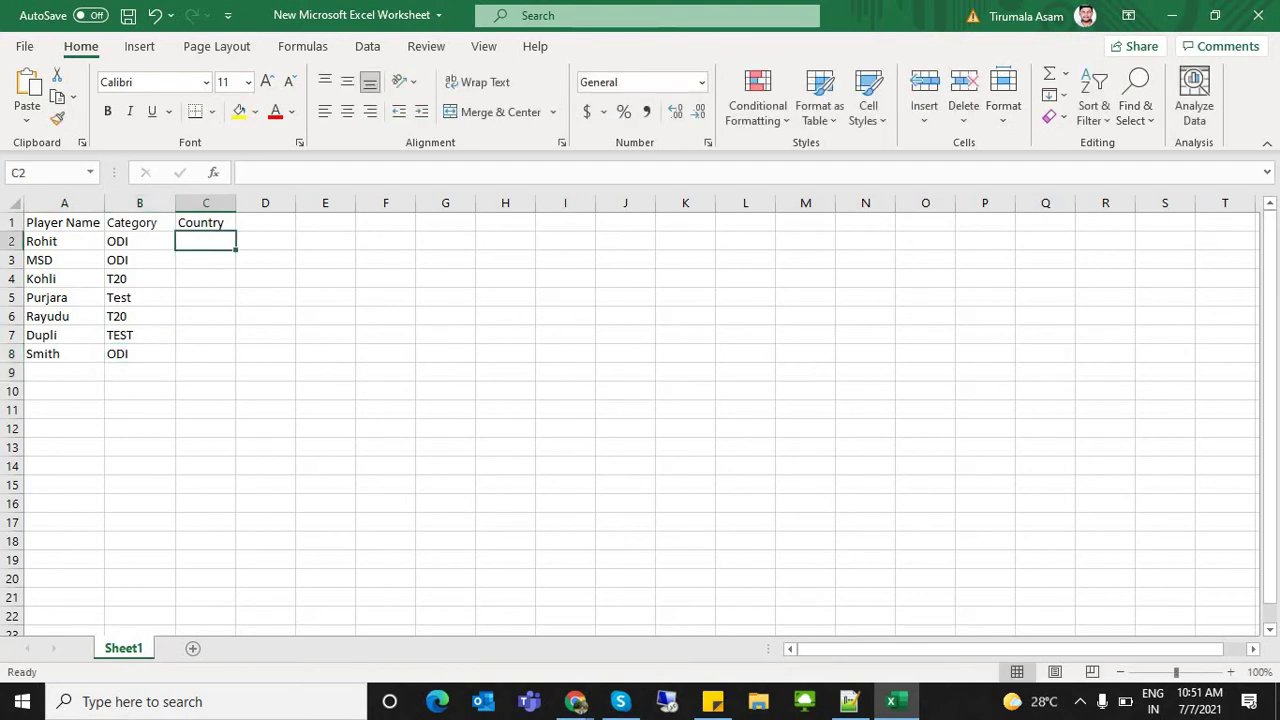
type("Indi")
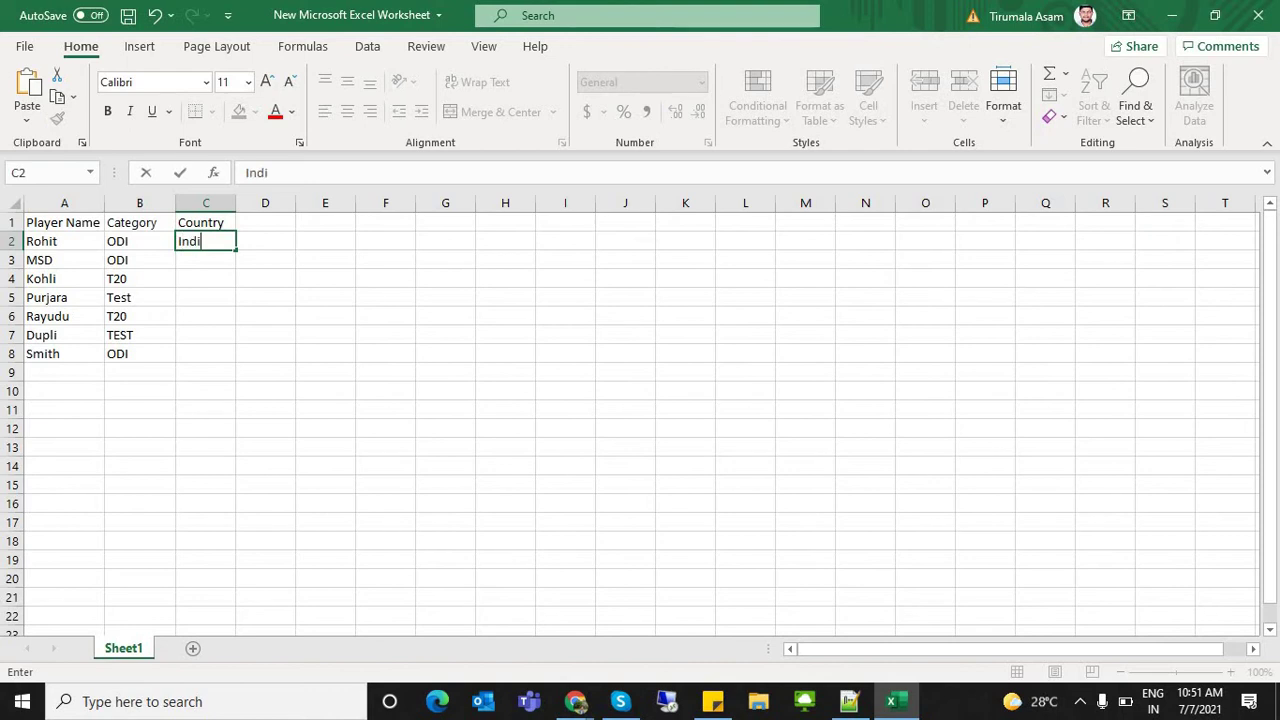
type("a")
left_click(206, 241)
left_click(265, 297)
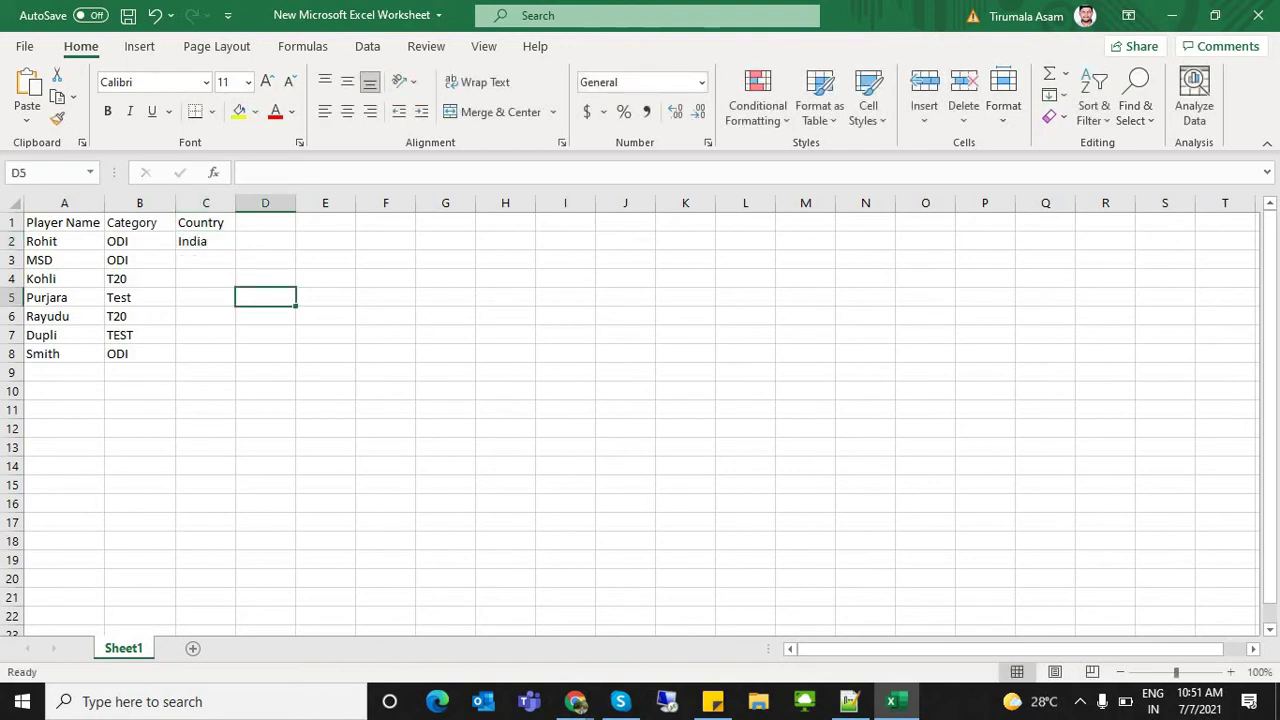
left_click(206, 241)
left_click_drag(236, 249, 238, 323)
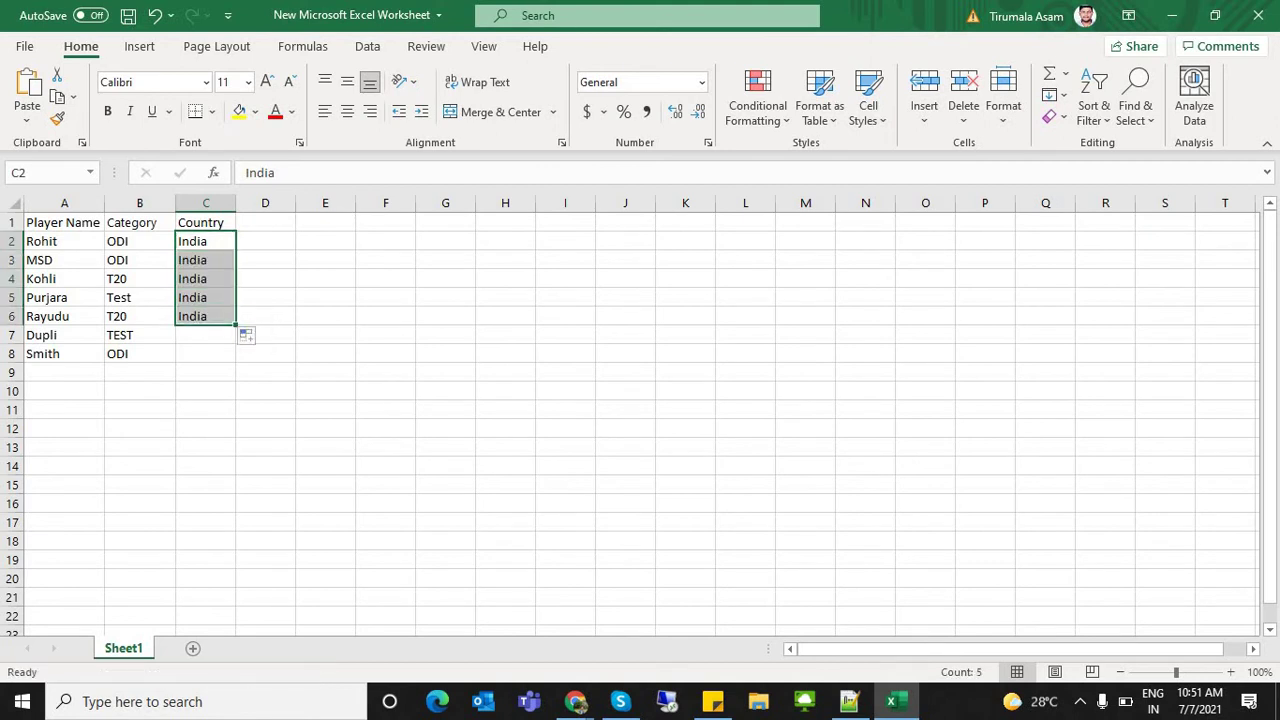
Switch to Salesforce, open the Player object's Country field and copy France from its picklist values
left_click(206, 354)
left_click(206, 335)
key("alt+Tab")
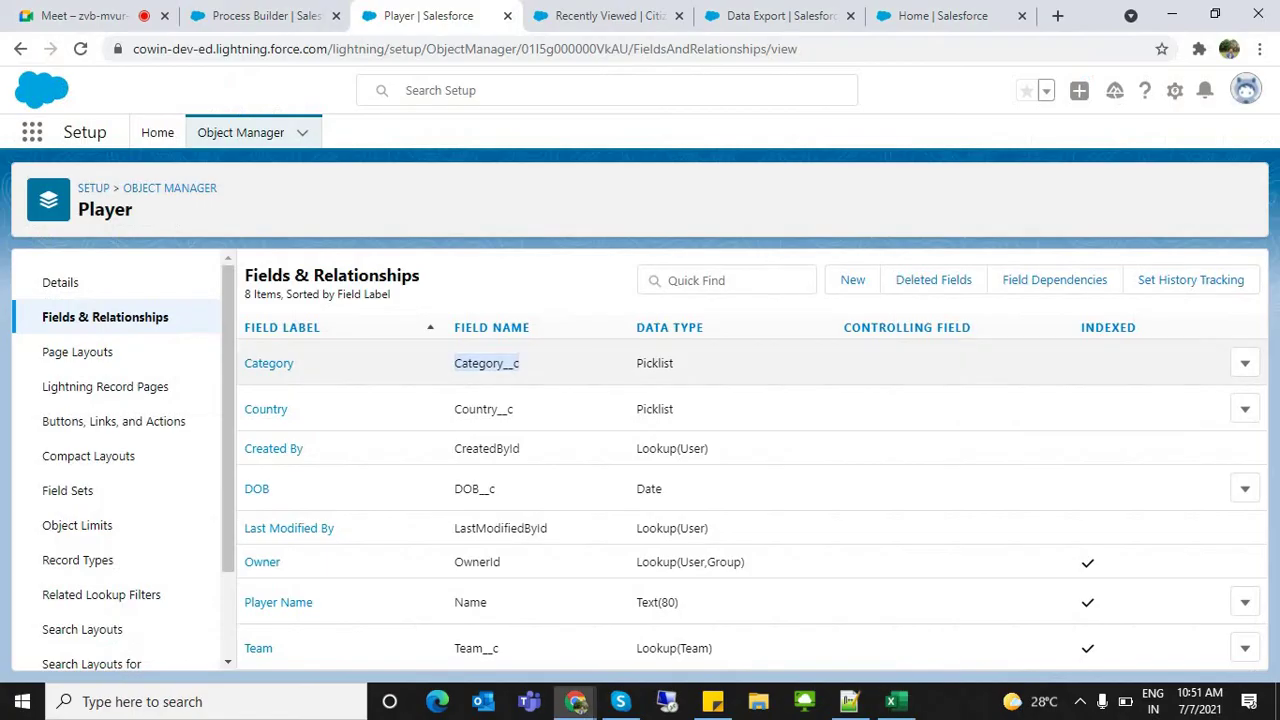
left_click(266, 409)
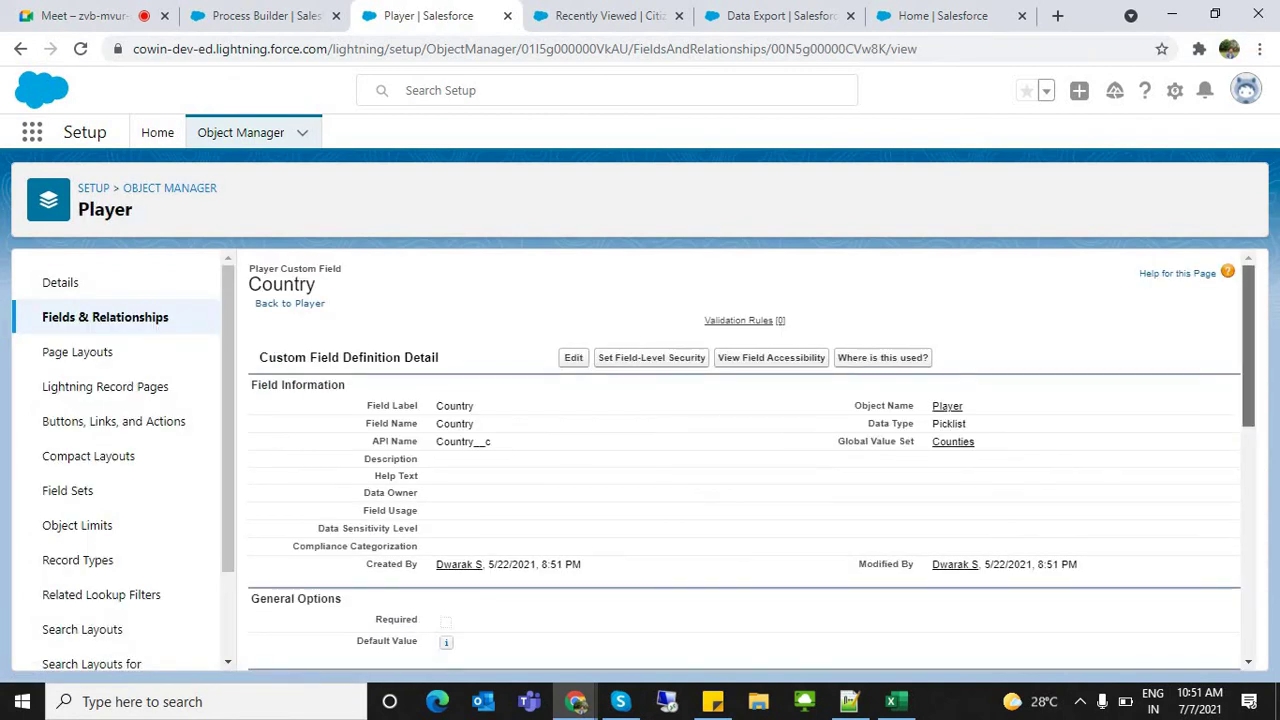
scroll(745, 460, "down", 6)
scroll(745, 520, "down", 2)
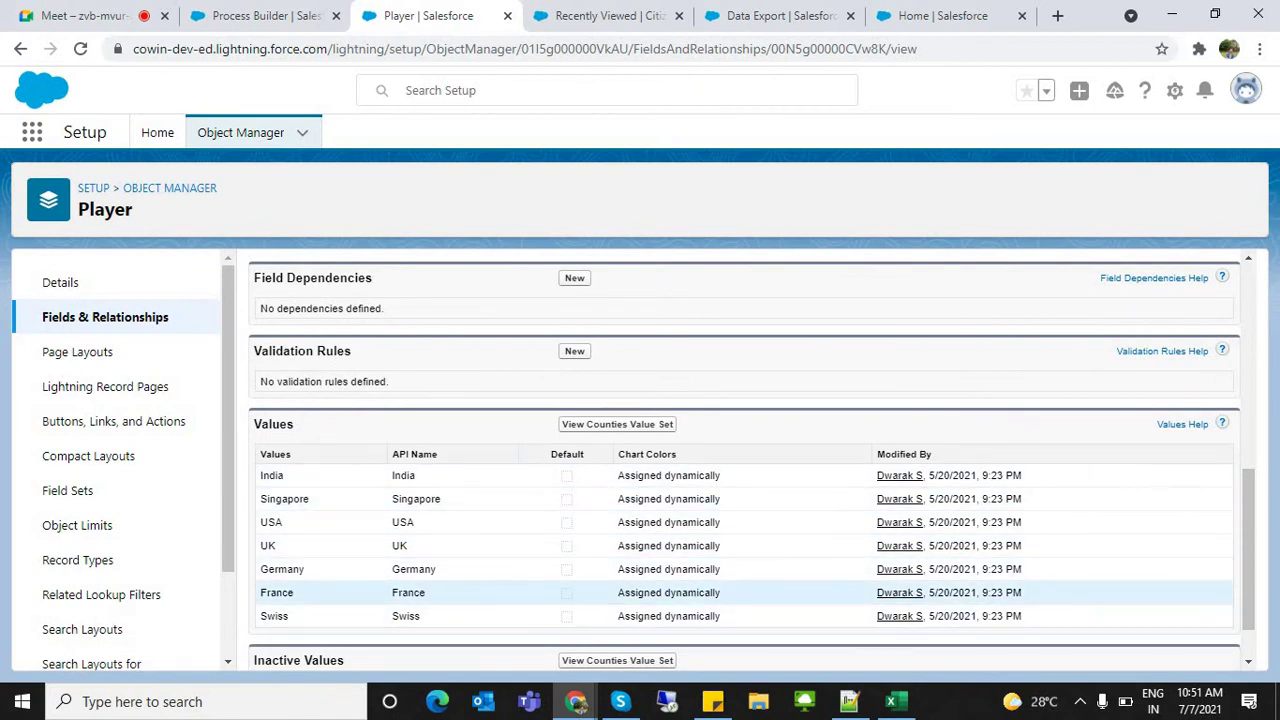
double_click(408, 592)
key("ctrl+c")
left_click(770, 424)
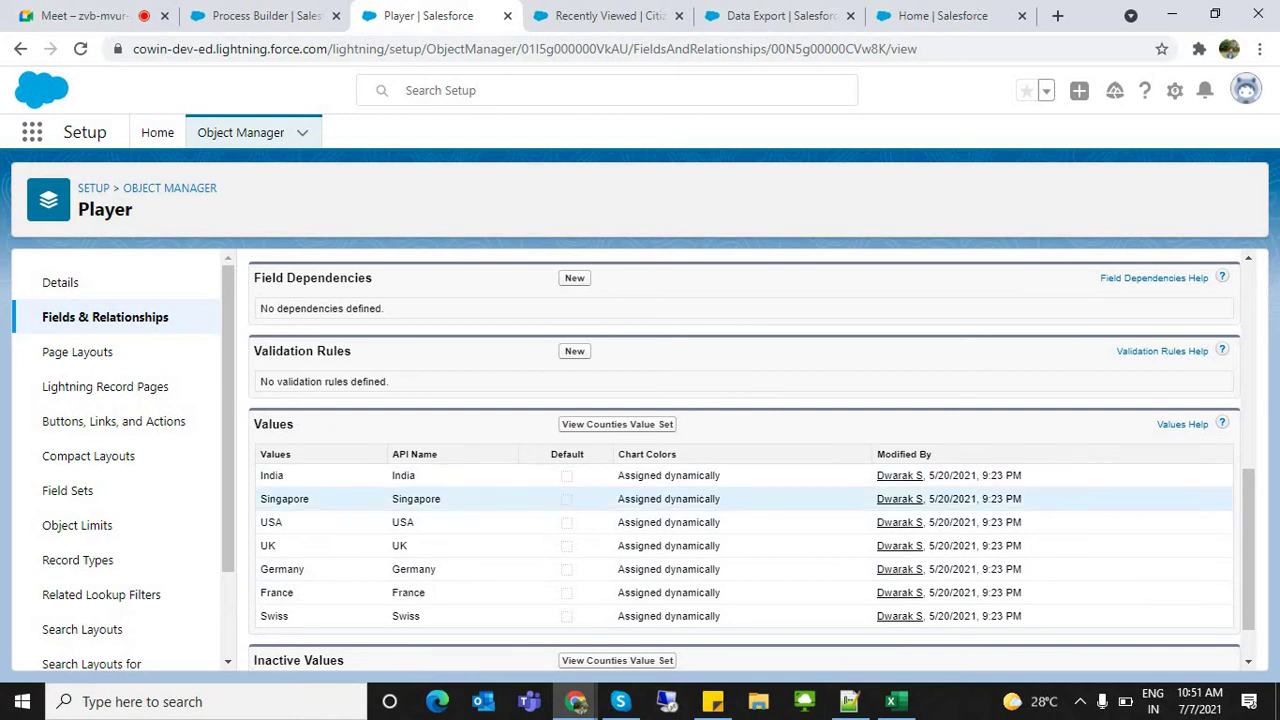
Return to Excel, paste France into cells C7 and C8, and save the workbook
key("alt+Tab")
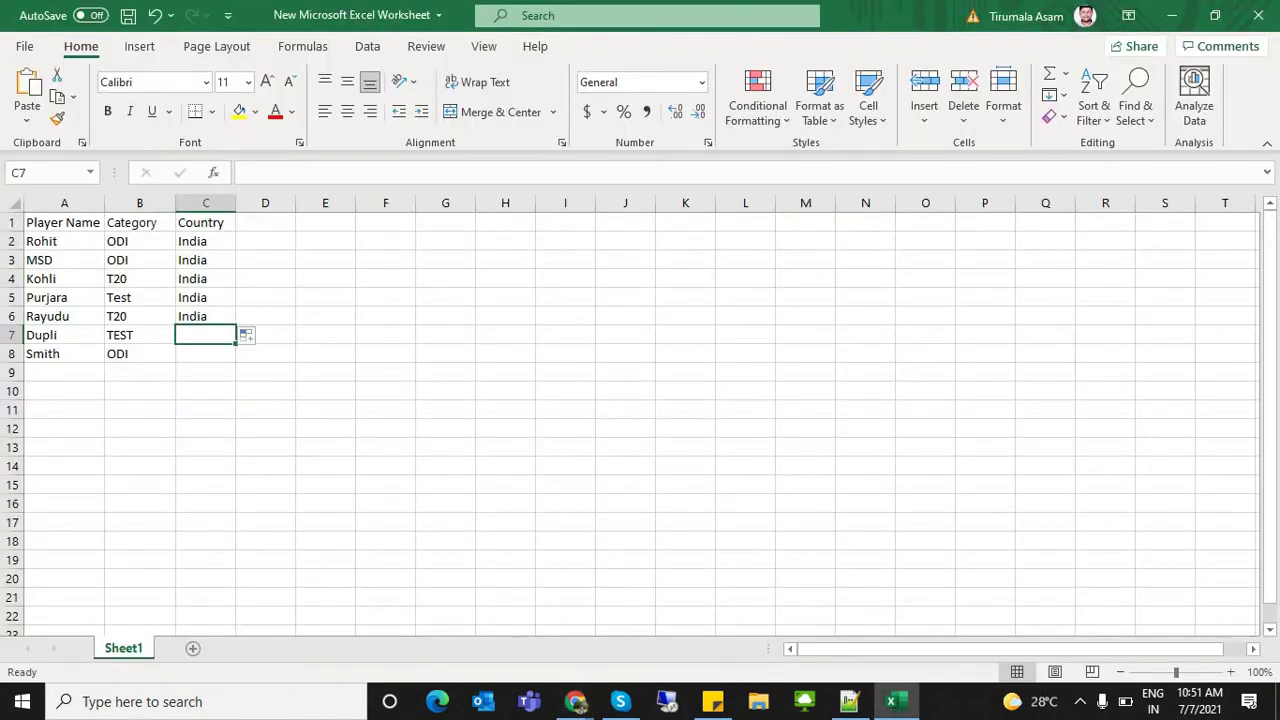
key("ctrl+v")
key("Down")
key("ctrl+v")
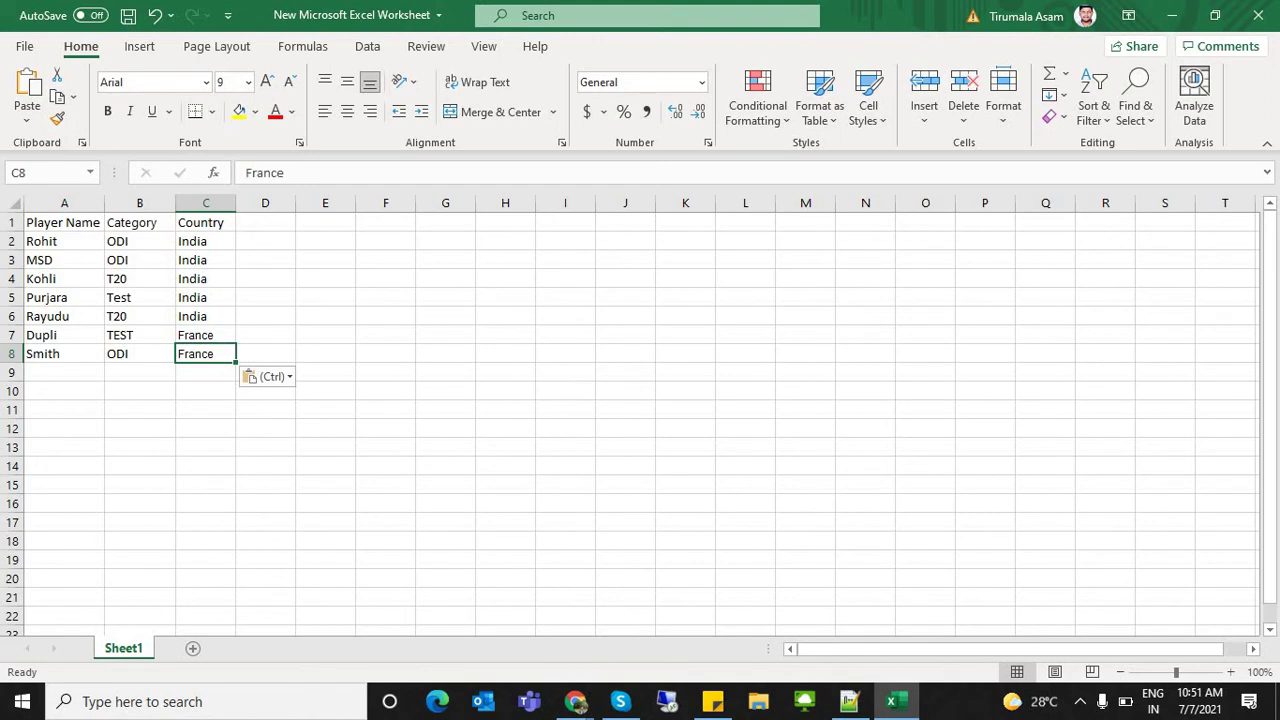
key("ctrl+s")
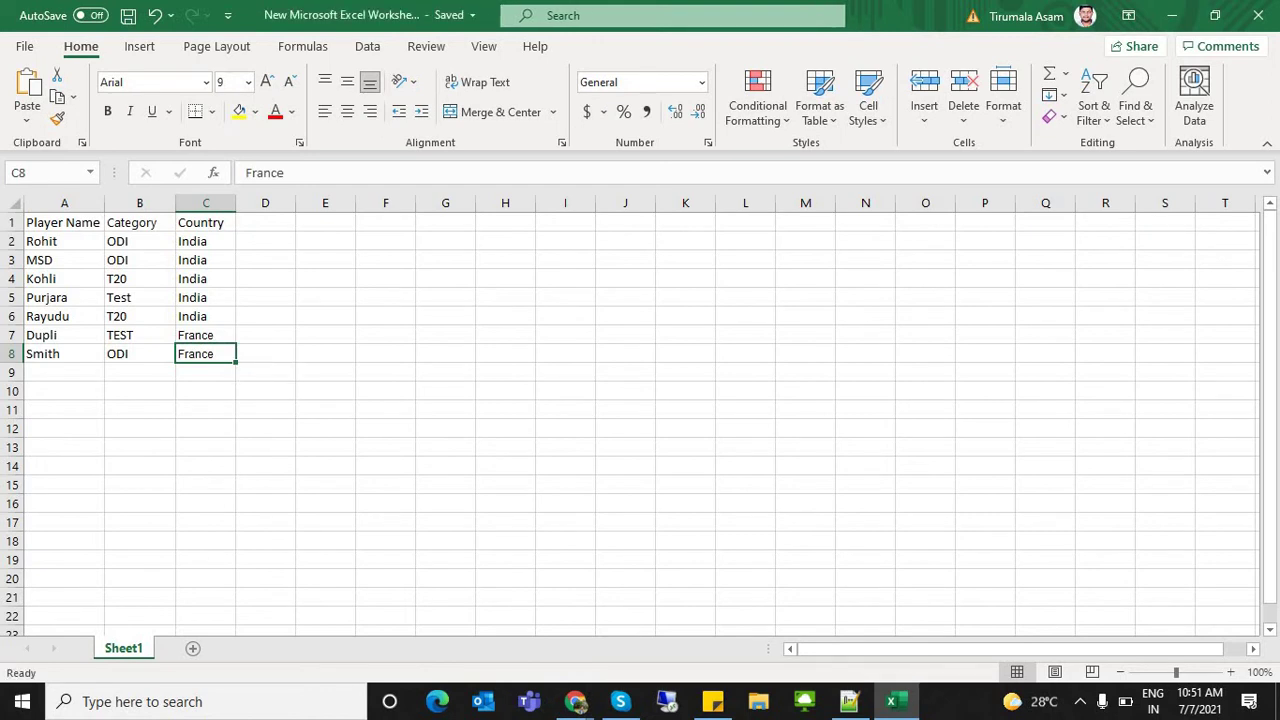
Switch back to the Country field's definition page in Salesforce
left_click(575, 701)
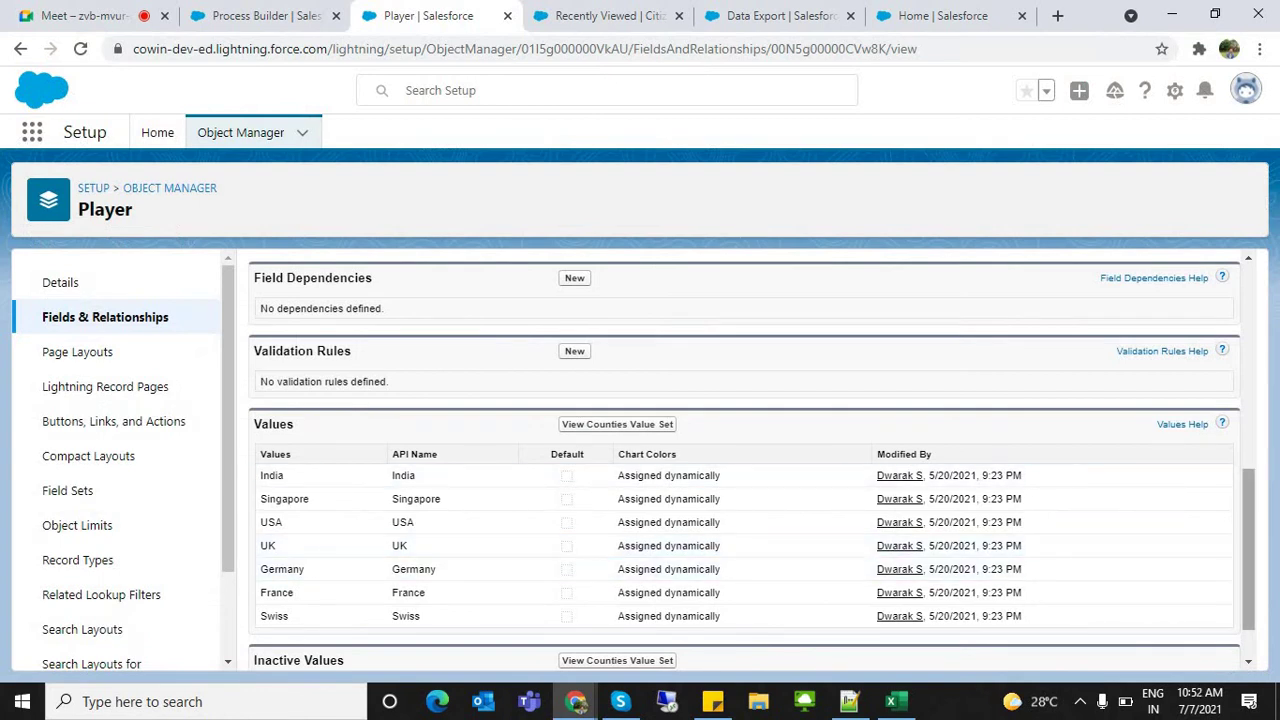
scroll(700, 500, "up", 2)
scroll(750, 460, "up", 5)
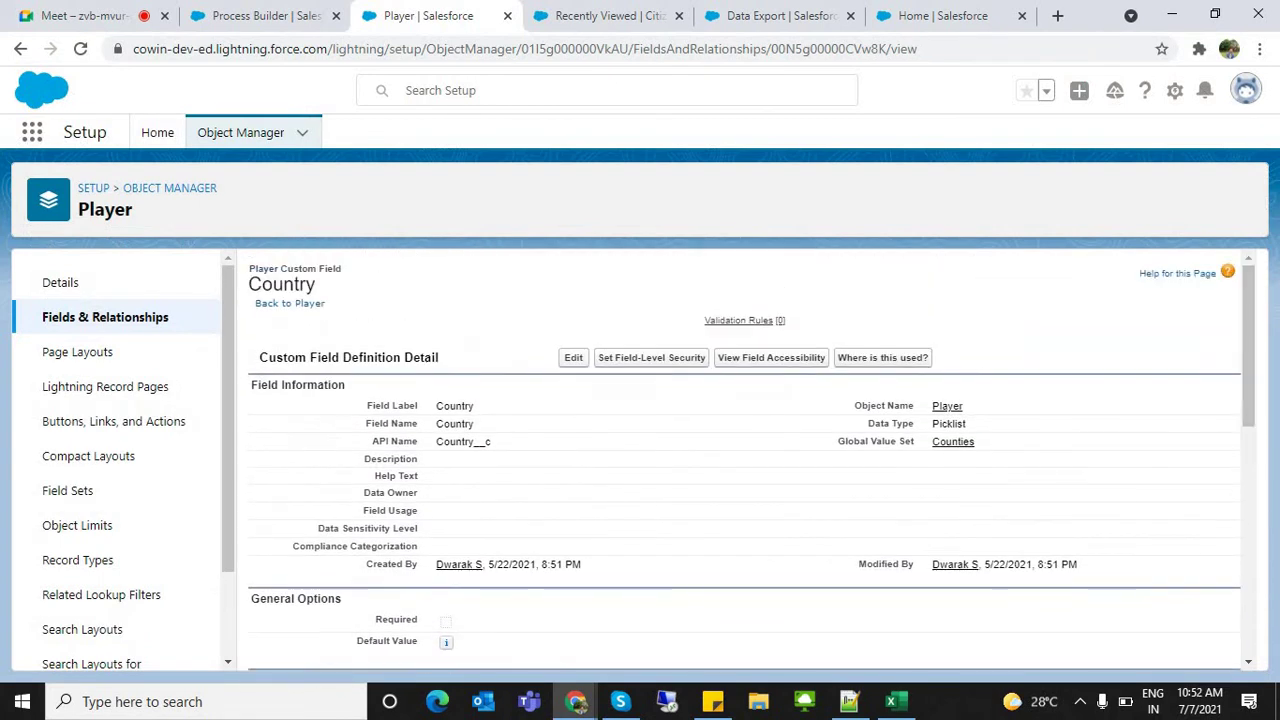
left_click(573, 358)
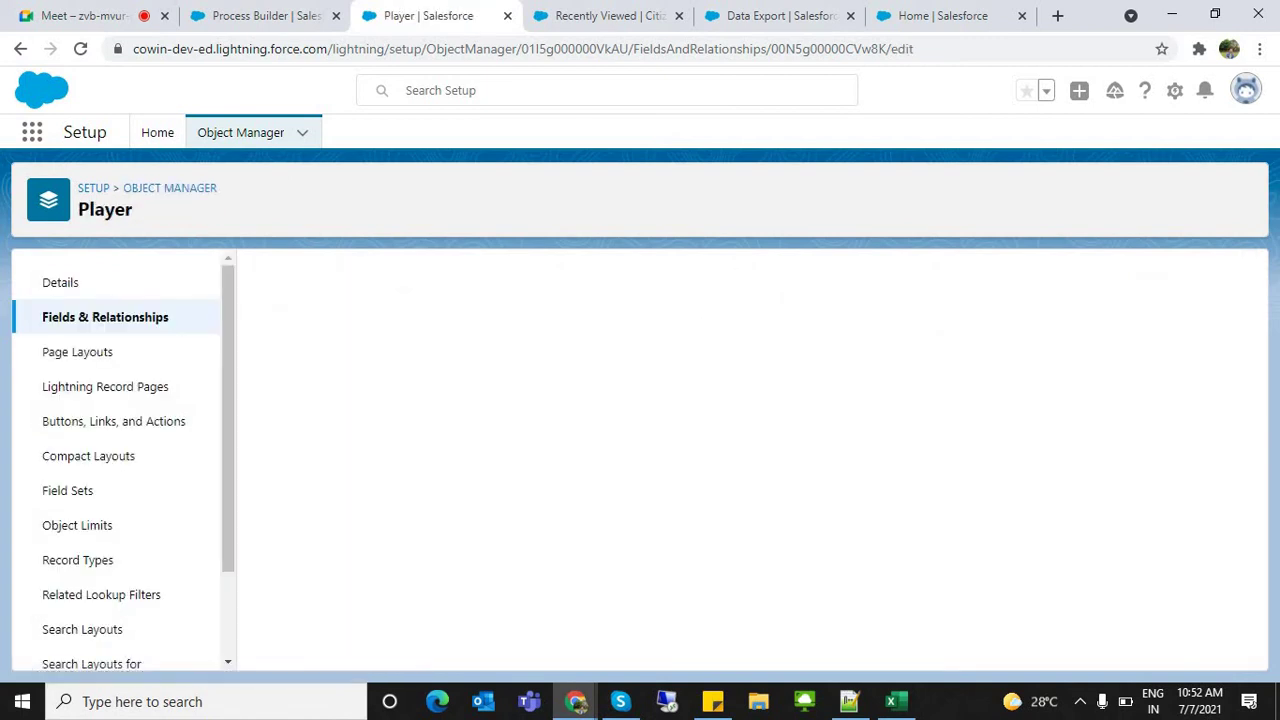
scroll(744, 490, "down", 3)
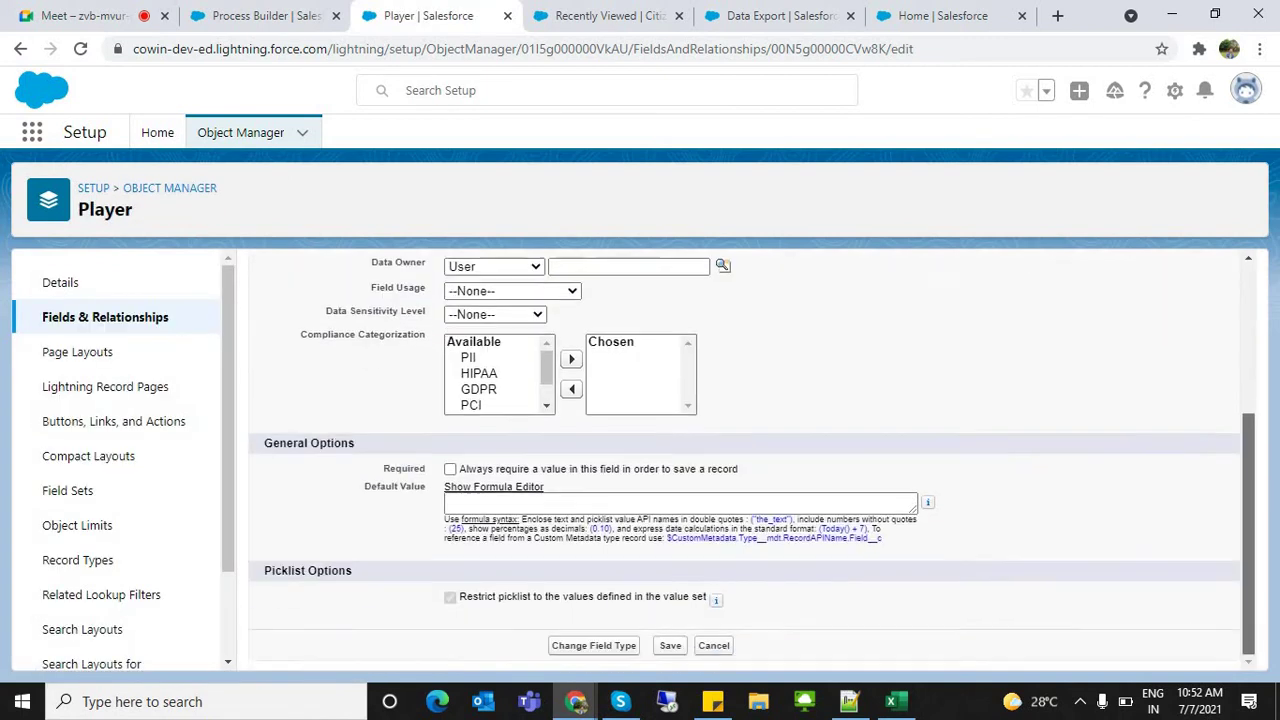
scroll(744, 490, "up", 3)
left_click(713, 327)
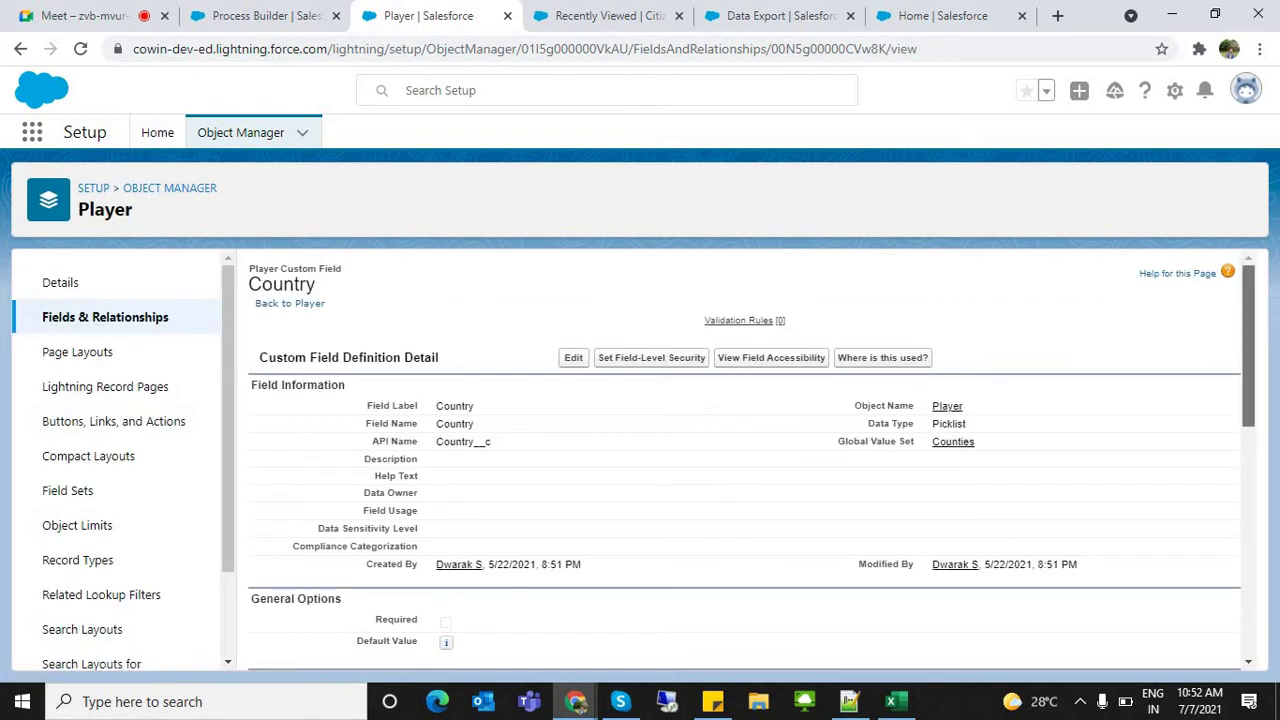
Open the Counties global value set from the Country field's values list
scroll(752, 461, "down", 6)
left_click_drag(1248, 512, 1248, 538)
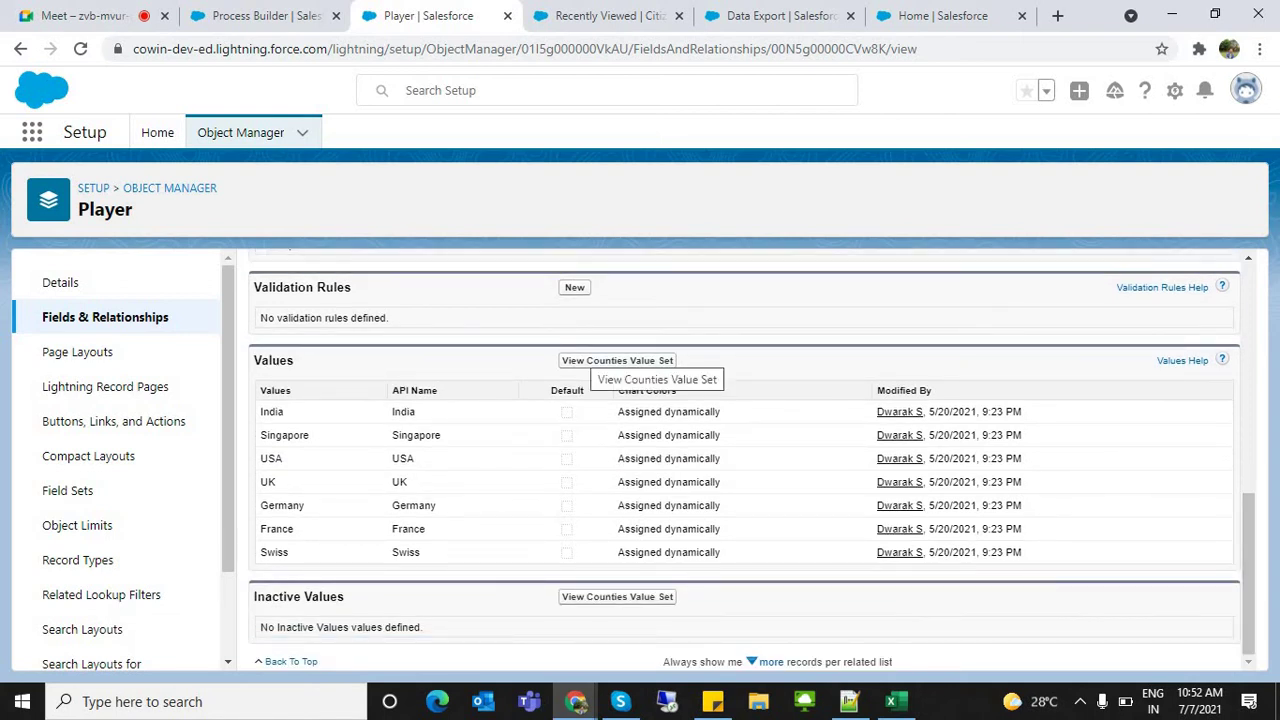
left_click(617, 360)
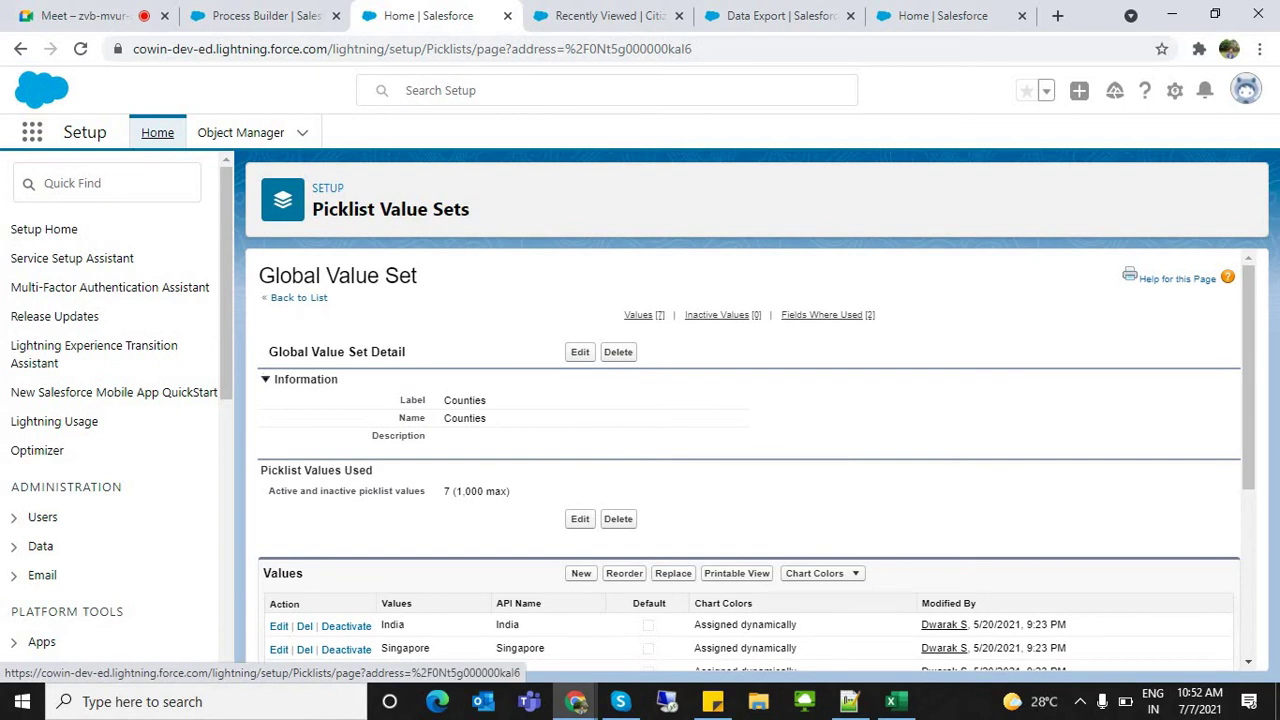
Add Australia and South Afria as new Counties picklist values, copying both lines before saving them
scroll(750, 450, "down", 2)
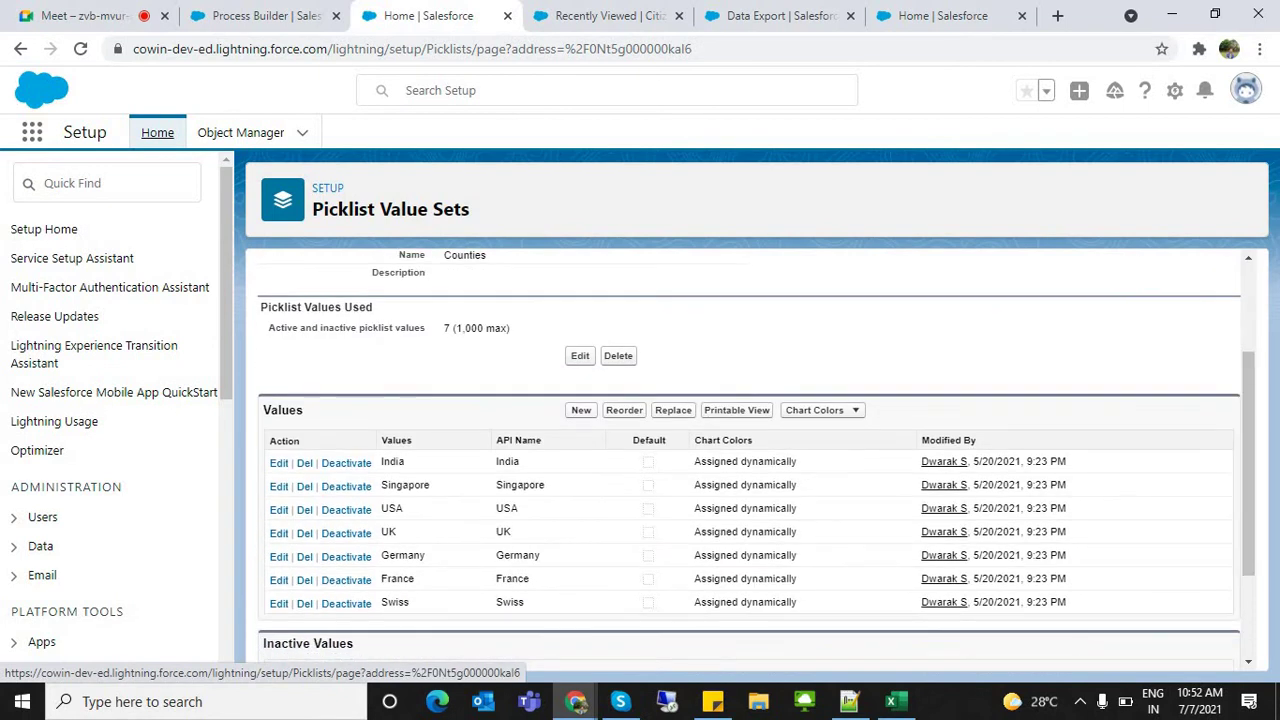
left_click(581, 410)
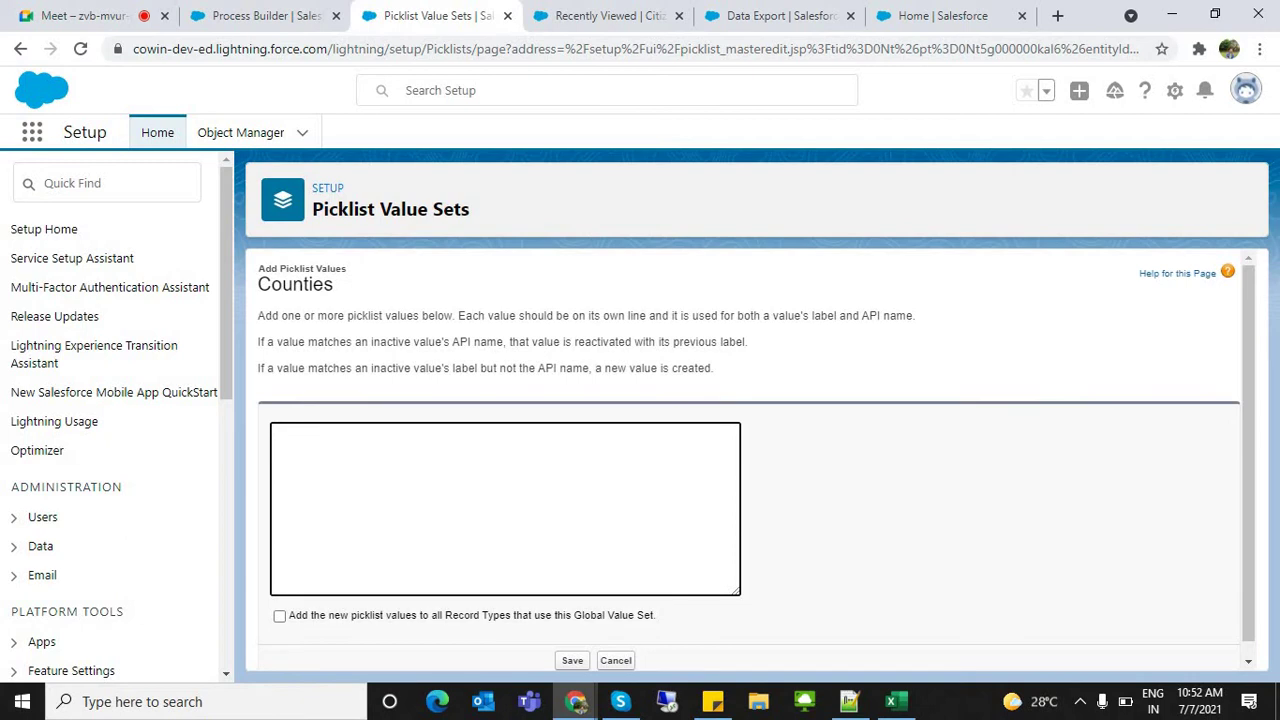
type("Australialia")
key("Return")
type("South Afria")
key("ctrl+a")
key("ctrl+c")
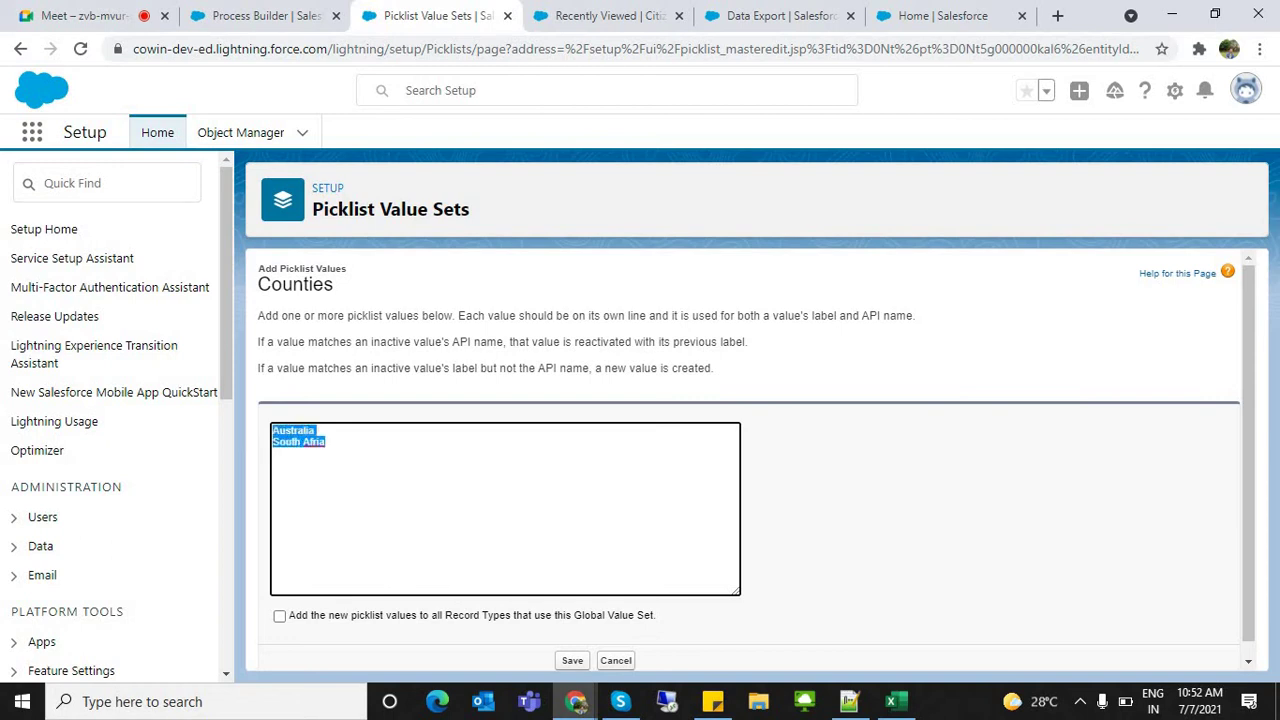
left_click(572, 660)
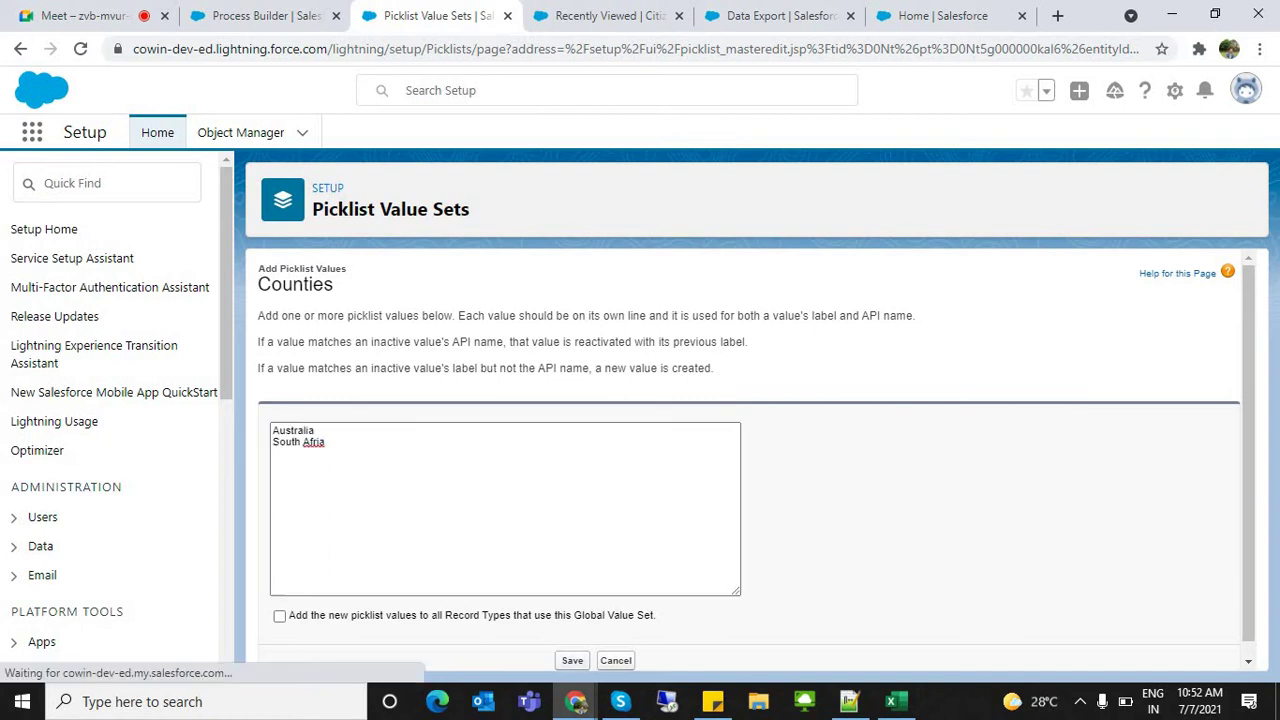
Switch to Excel and paste the two copied country names into cells E8 and E9
key("alt+Tab")
left_click(325, 354)
key("ctrl+v")
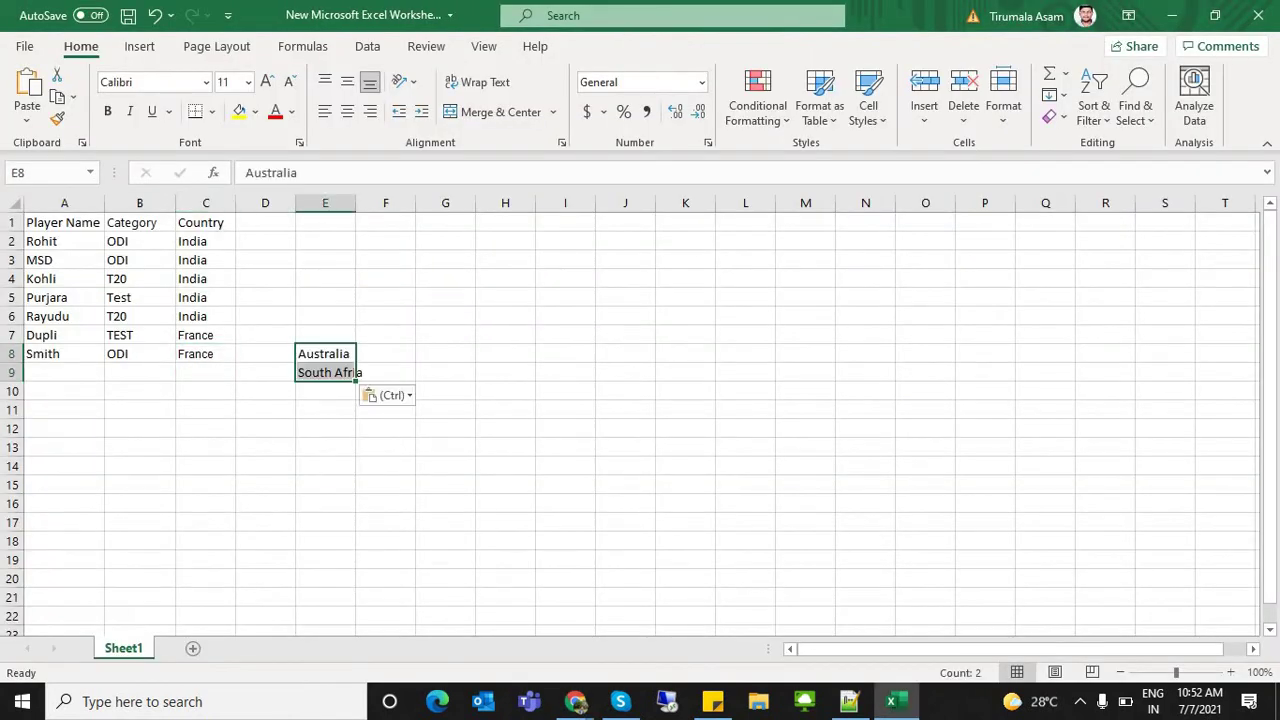
Cut Australia from cell E8 and paste it over France in C7 as Dupli's country
double_click(325, 354)
double_click(325, 354)
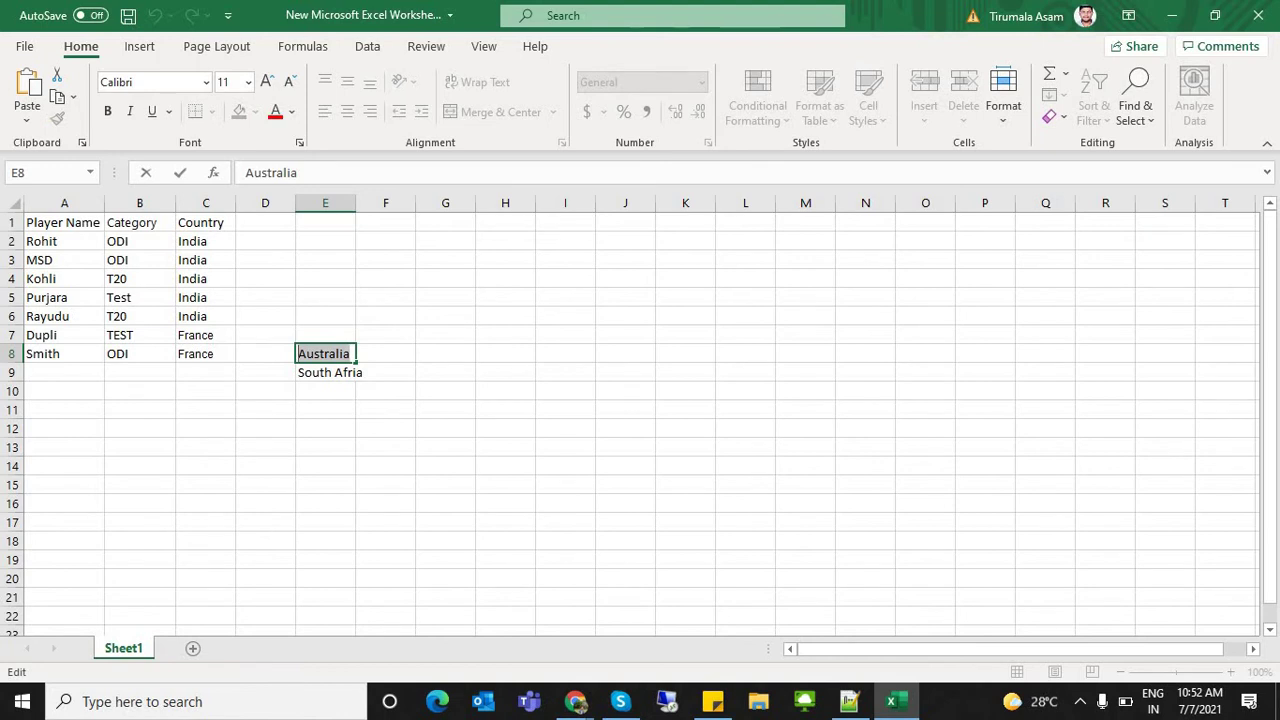
key("ctrl+x")
double_click(190, 335)
double_click(190, 335)
key("ctrl+v")
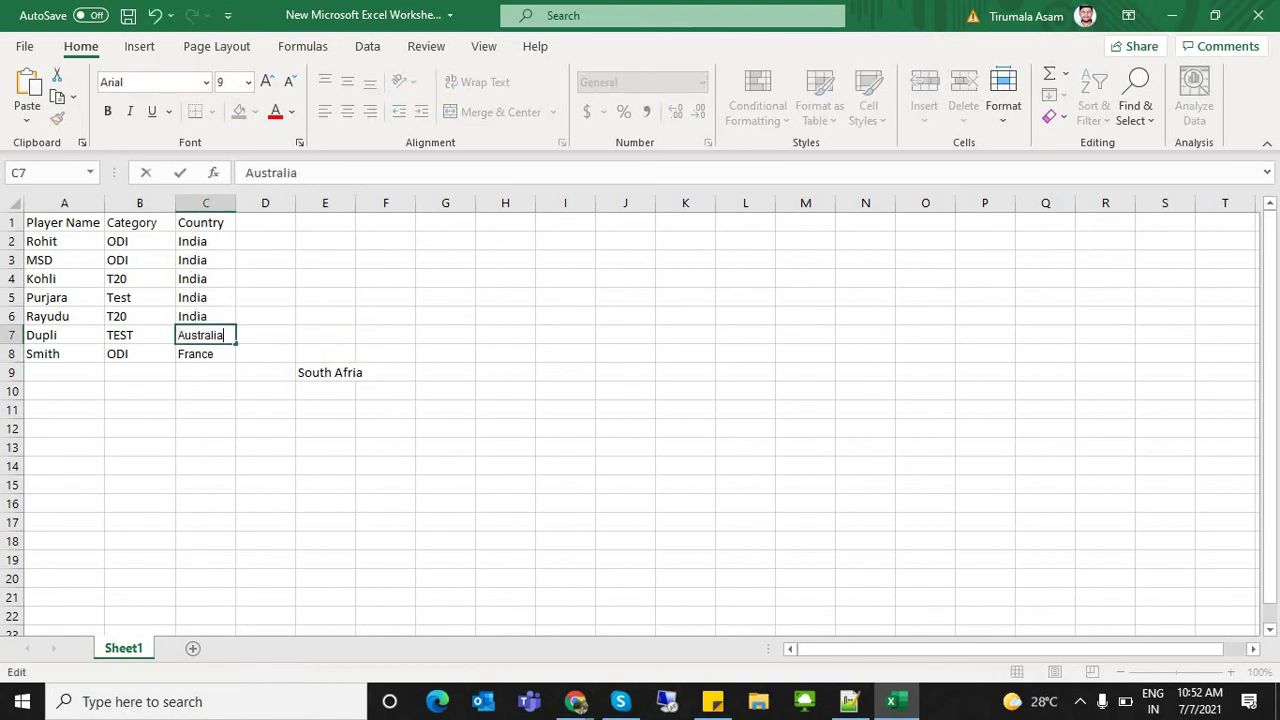
Cut South Afria from cell E9, paste it over France in C8, and save the workbook
left_click(325, 372)
double_click(314, 372)
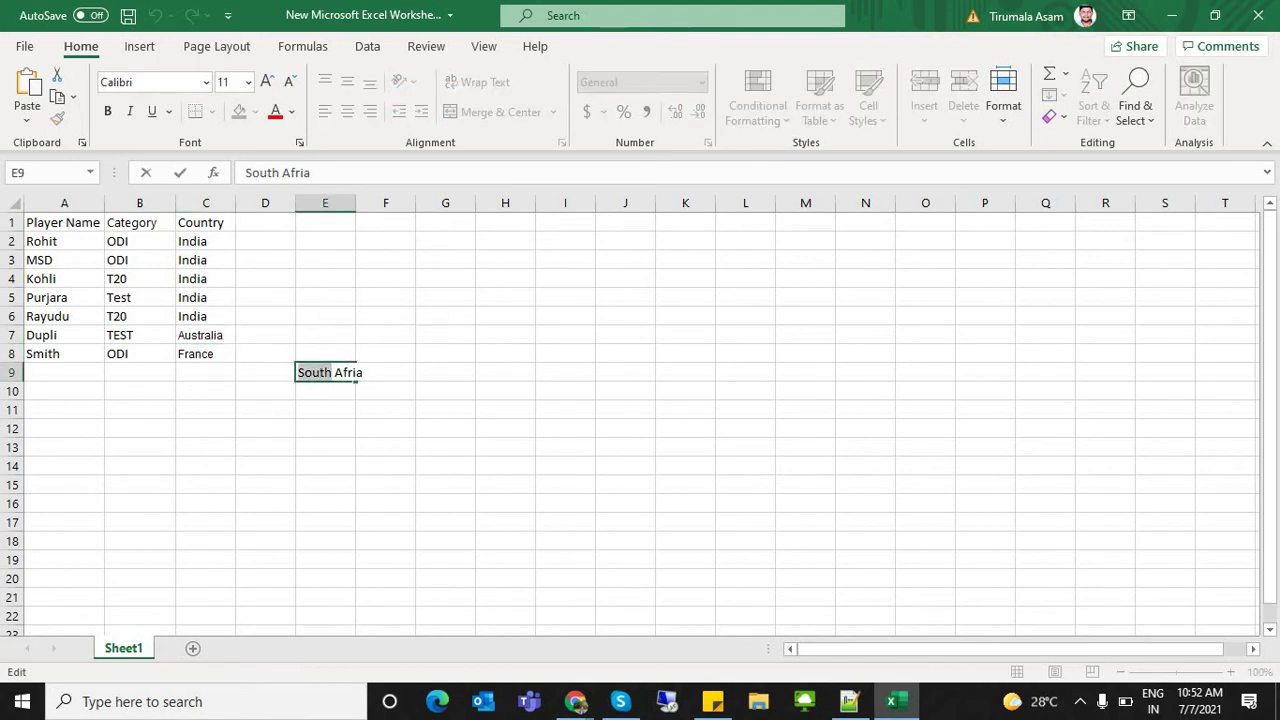
key("shift+Right")
key("shift+Right")
key("shift+Right")
key("shift+Right")
key("shift+Right")
key("shift+Right")
key("ctrl+x")
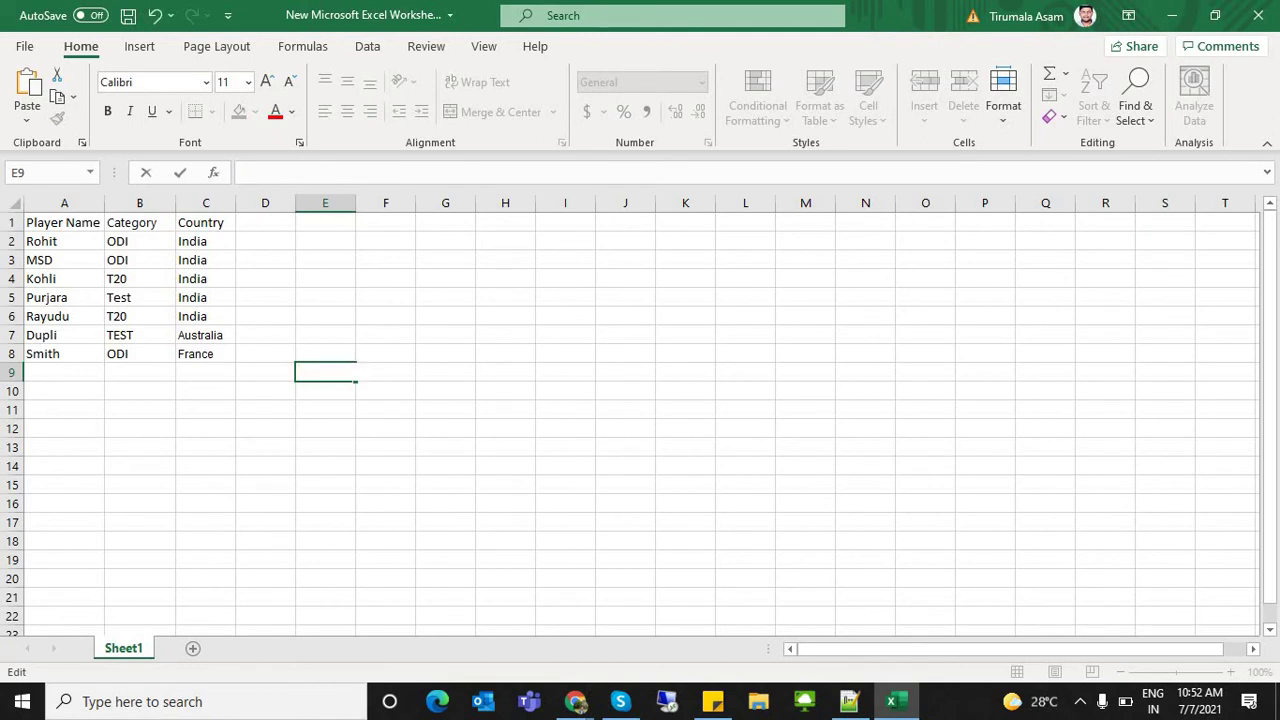
double_click(196, 354)
double_click(196, 354)
key("ctrl+v")
left_click(265, 391)
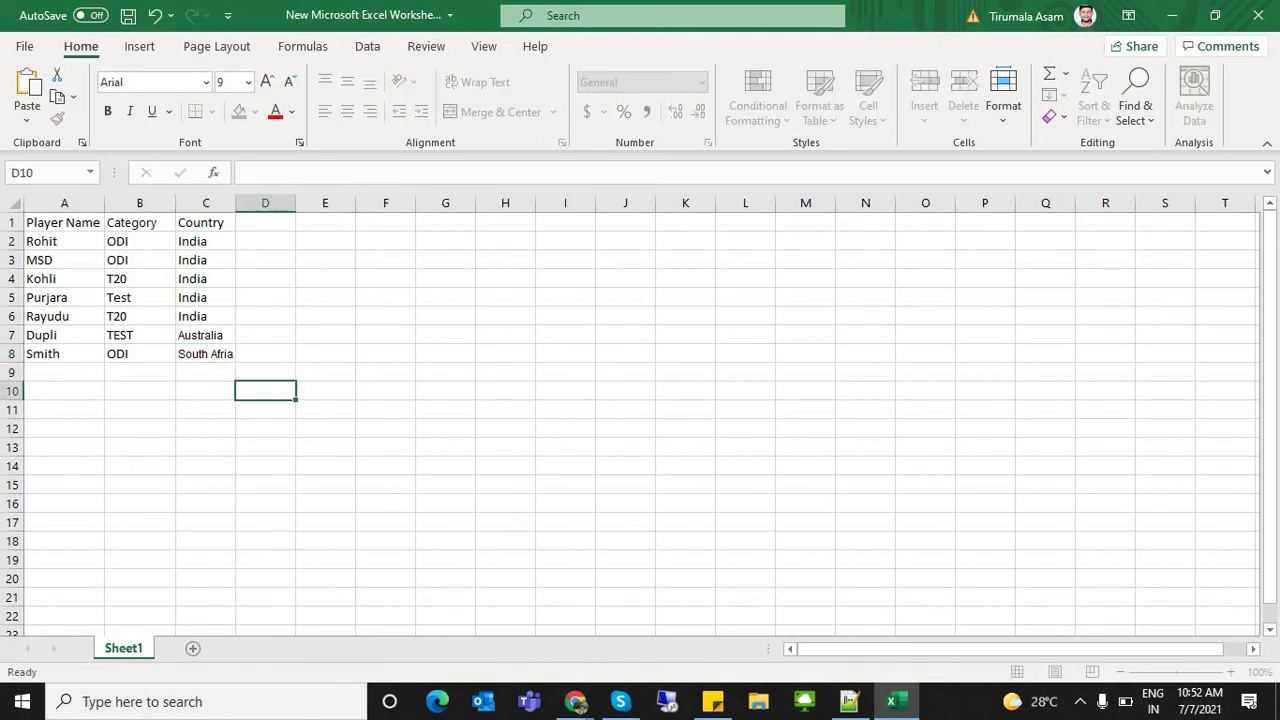
key("ctrl+s")
left_click(140, 410)
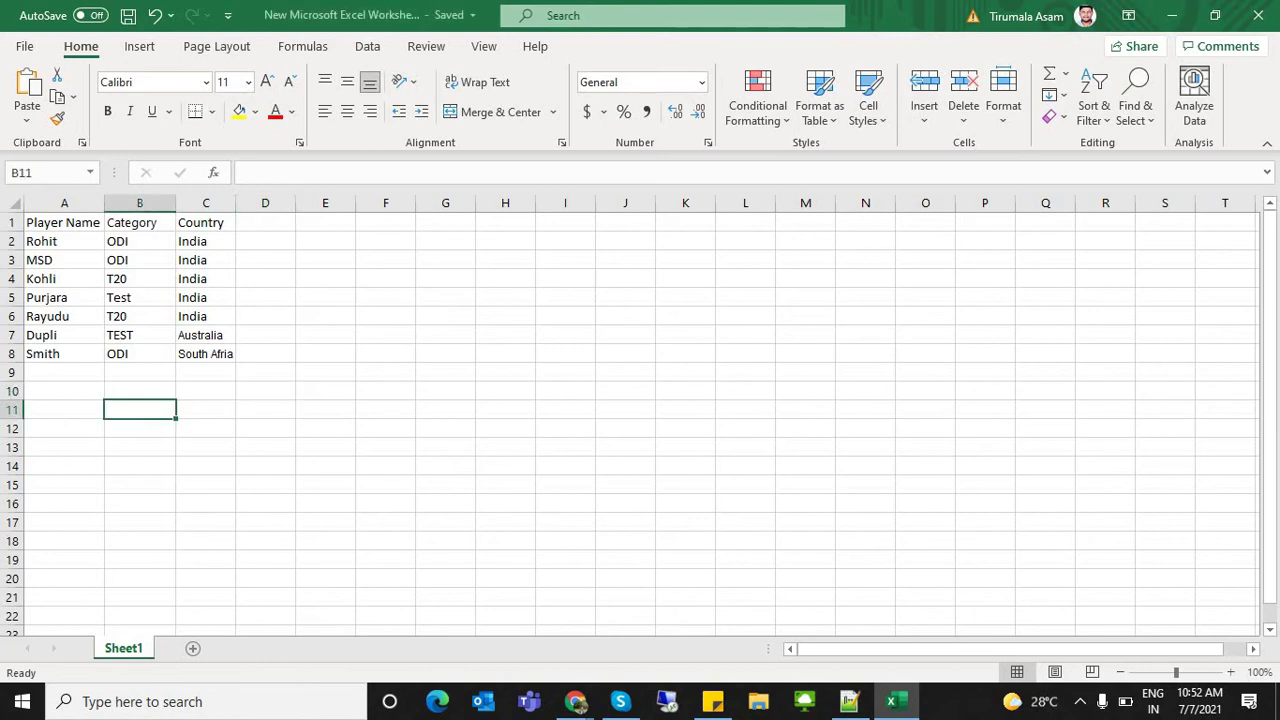
left_click(575, 701)
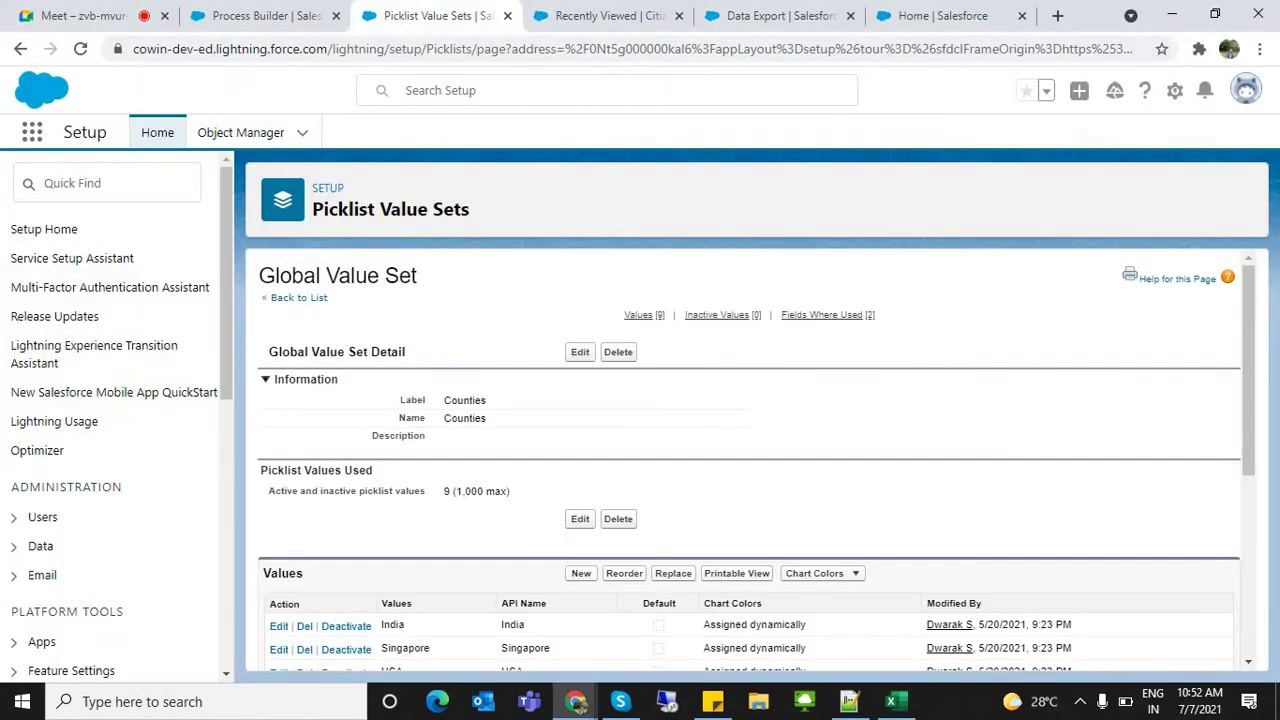
key("alt+Tab")
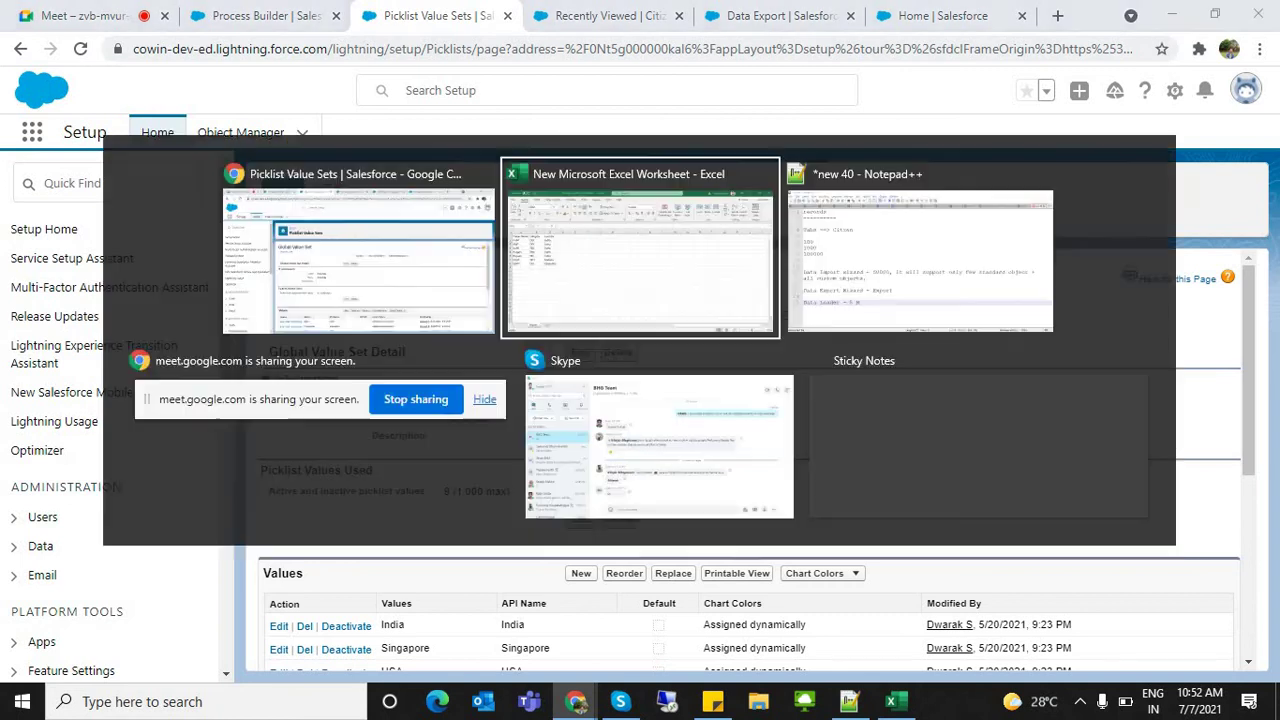
left_click(206, 391)
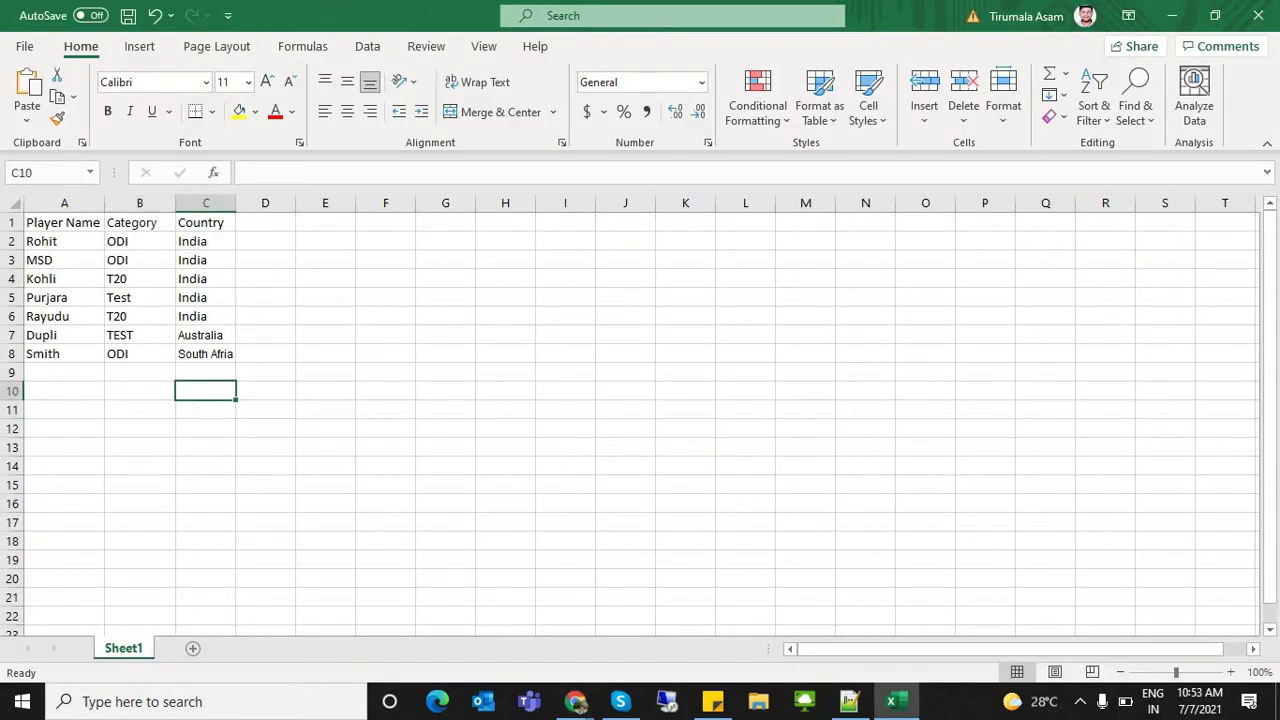
left_click(64, 241)
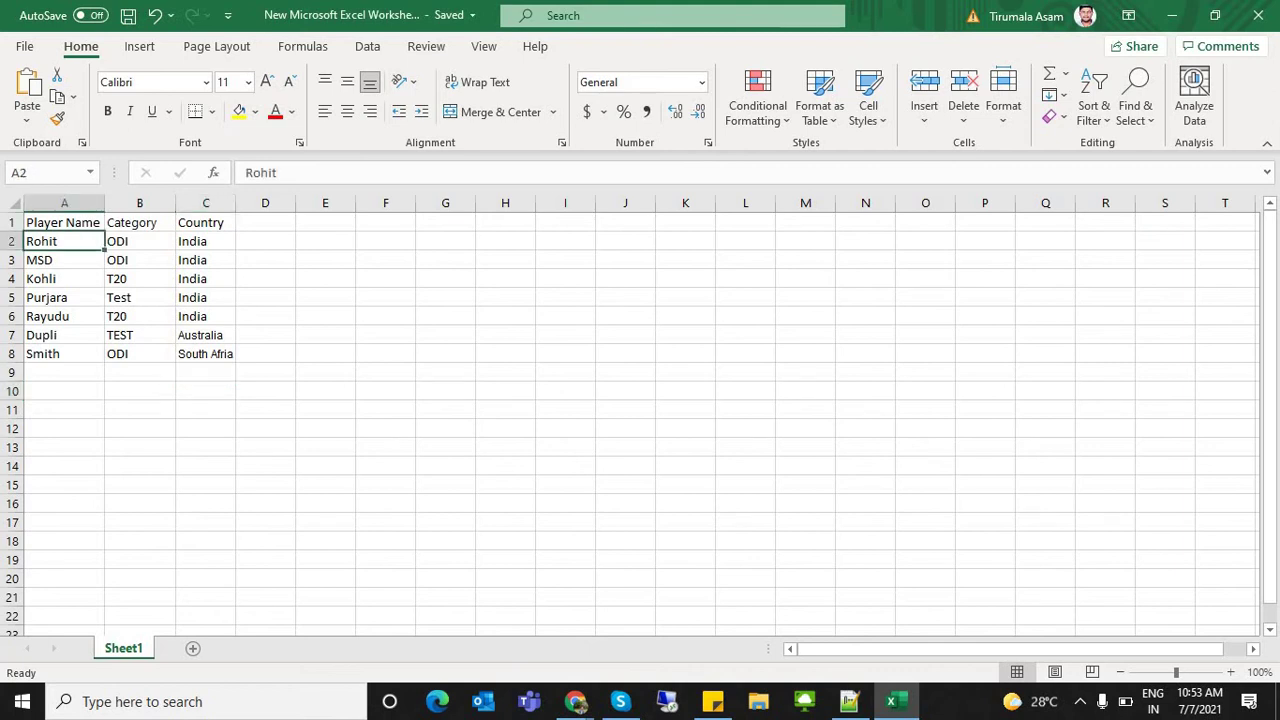
Switch to Salesforce in Chrome, search the App Launcher for player, and open the Player object's list
key("alt+Tab")
key("alt+Tab")
key("alt+shift+Tab")
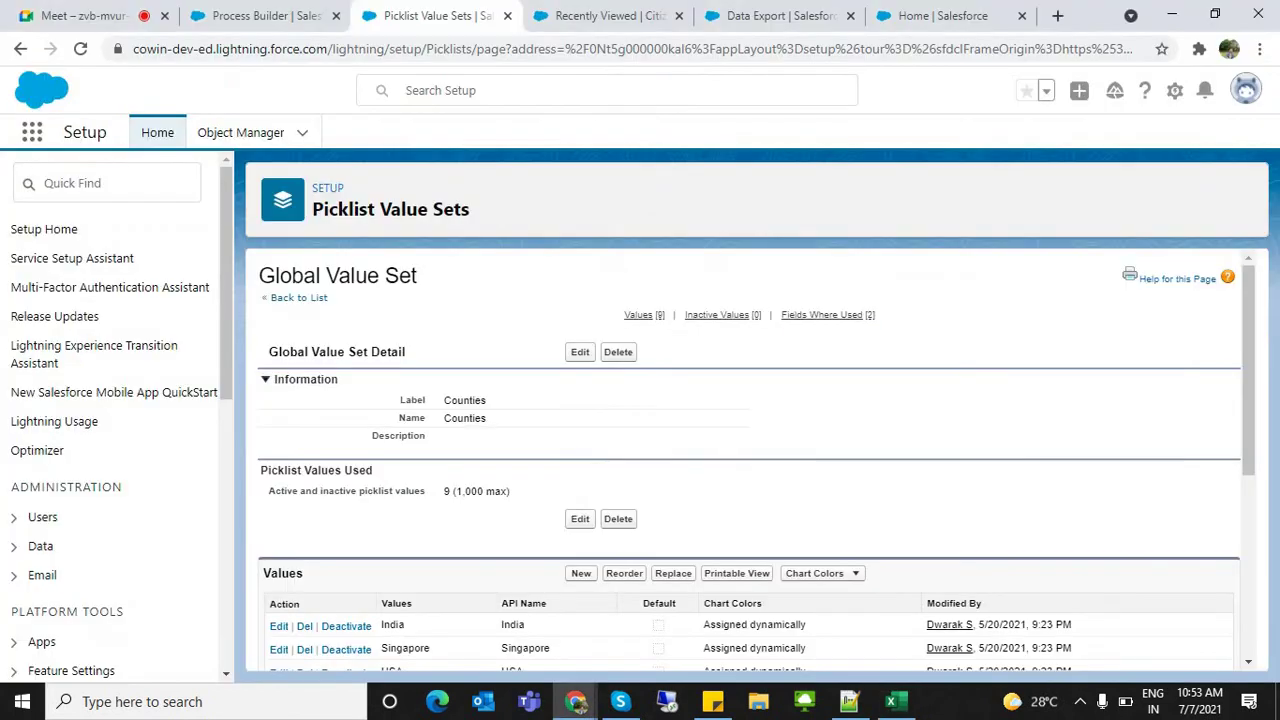
left_click(265, 16)
key("ctrl+Tab")
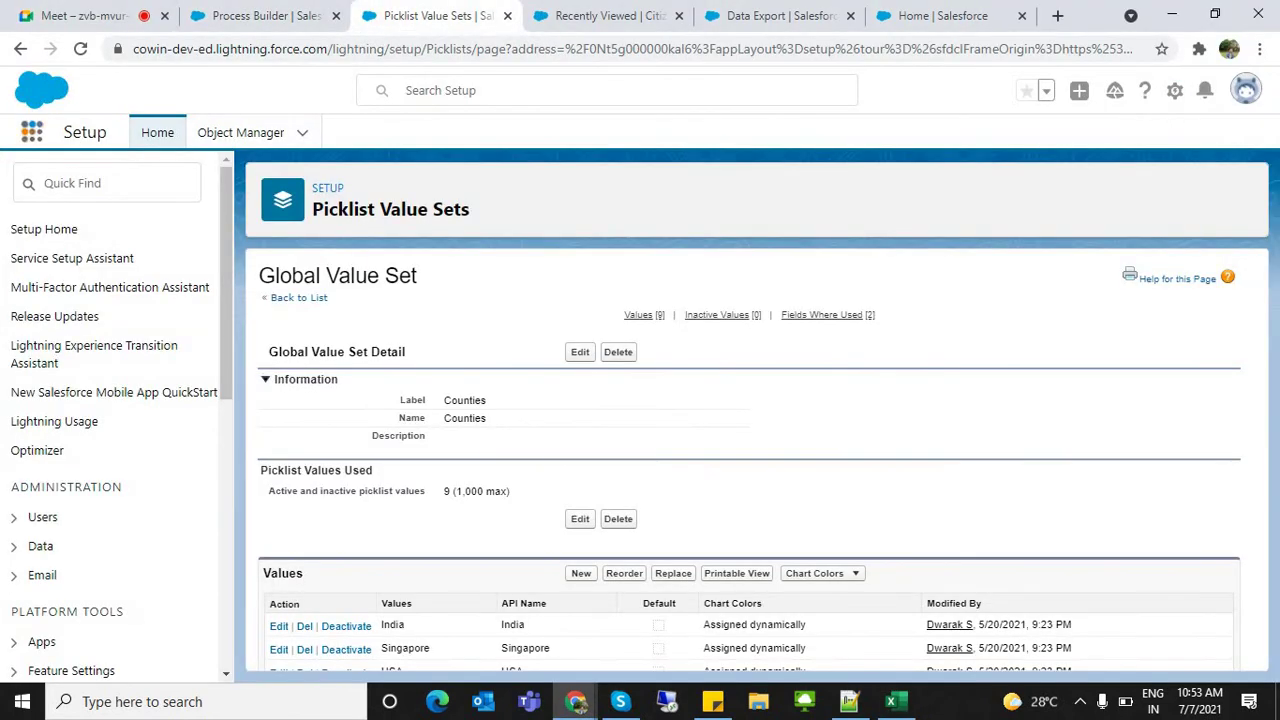
left_click(33, 132)
type("pl")
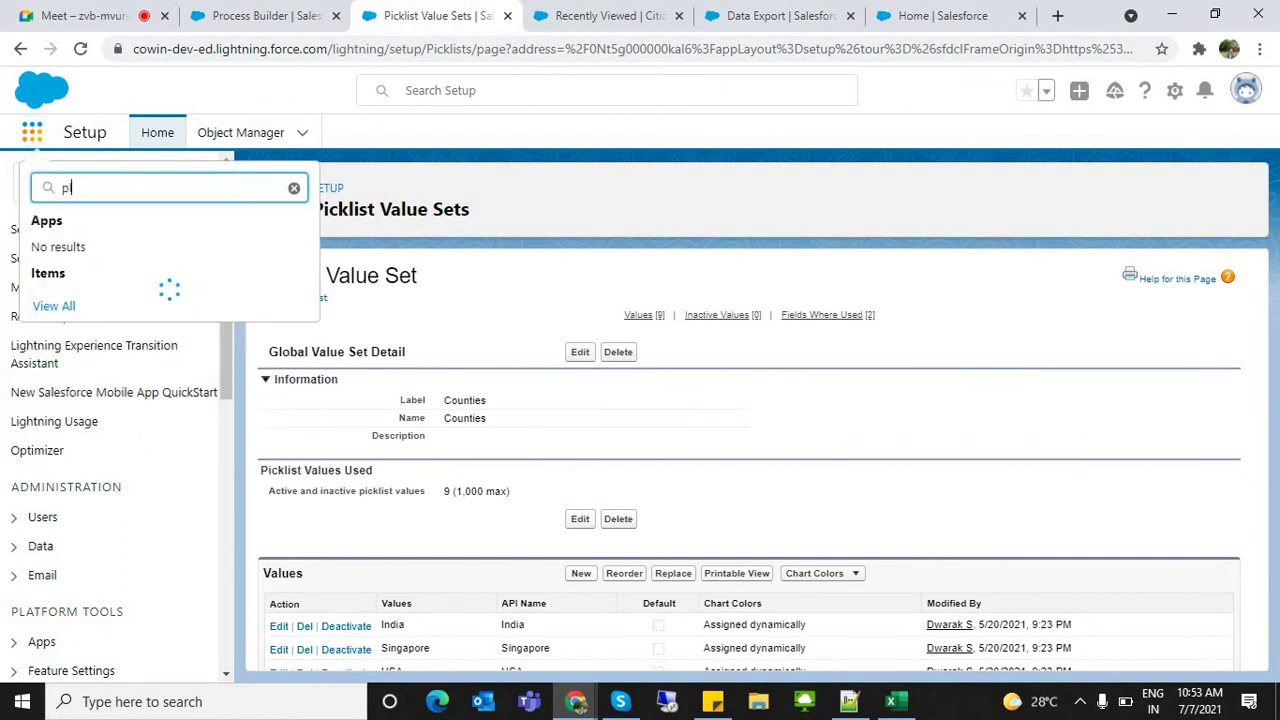
type("ayer")
key("Down")
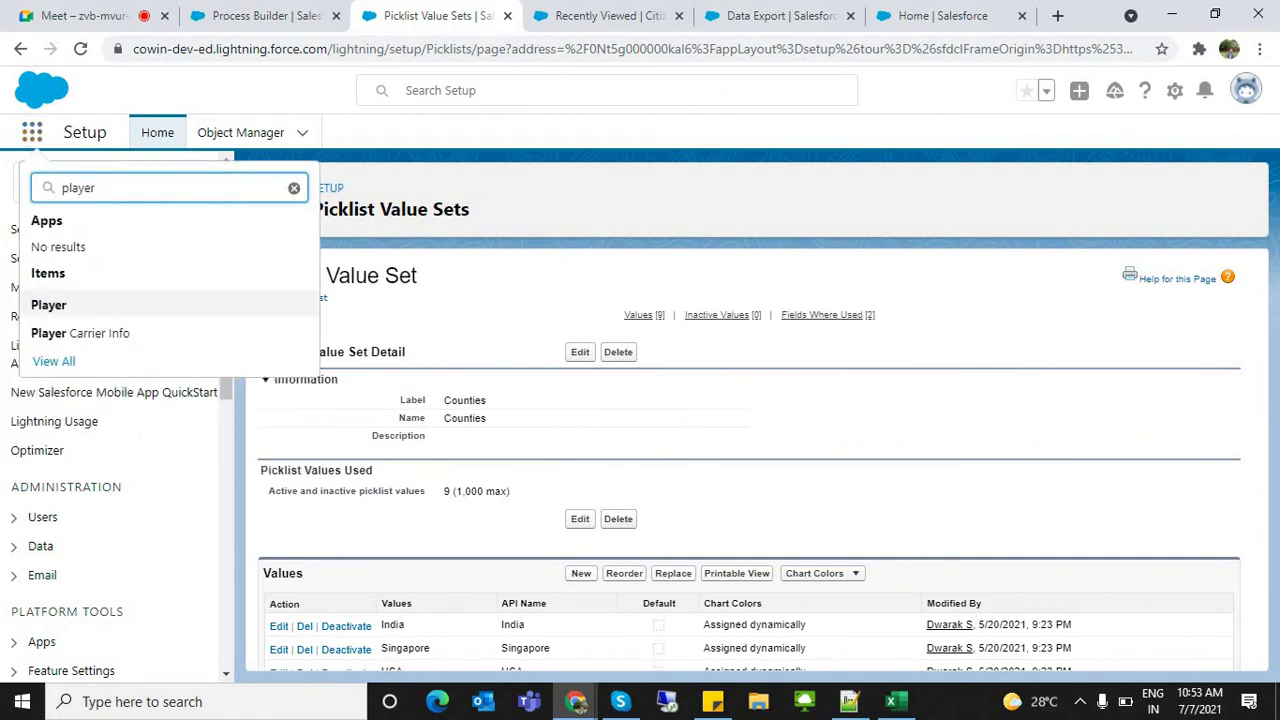
key("Return")
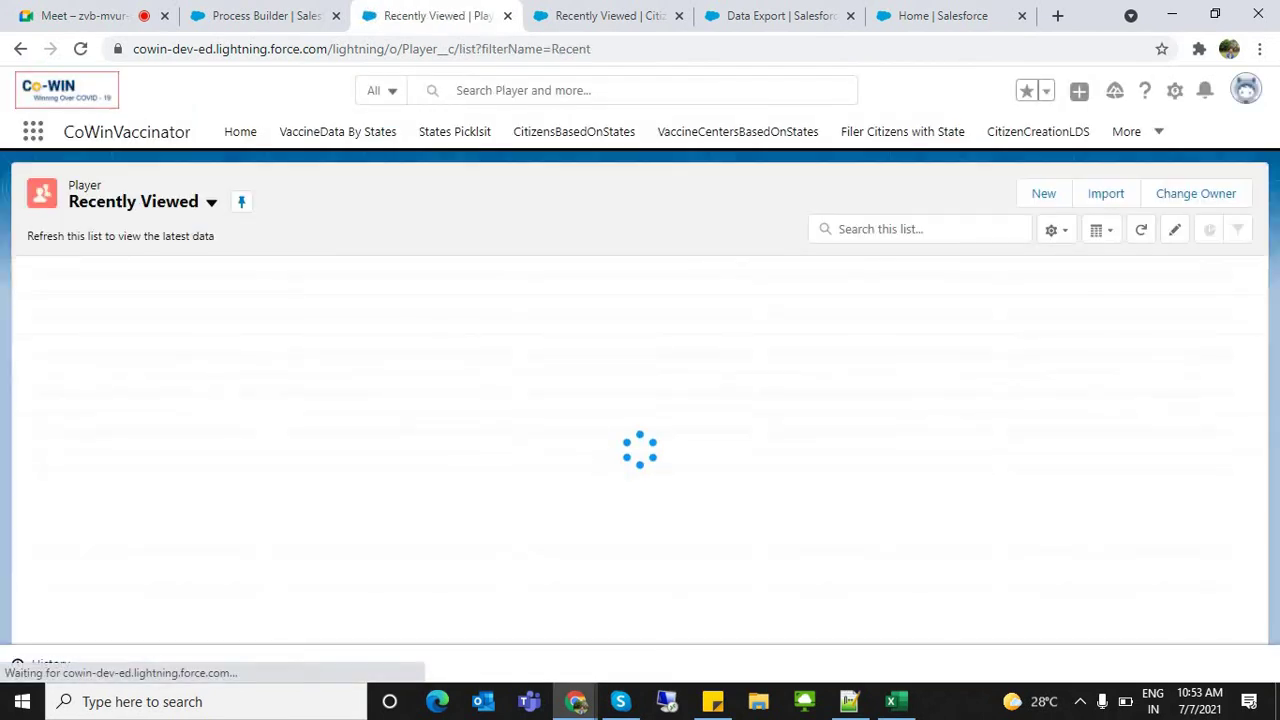
Start a new Player record, try a name in the Player Name field, and clear it
left_click(1043, 193)
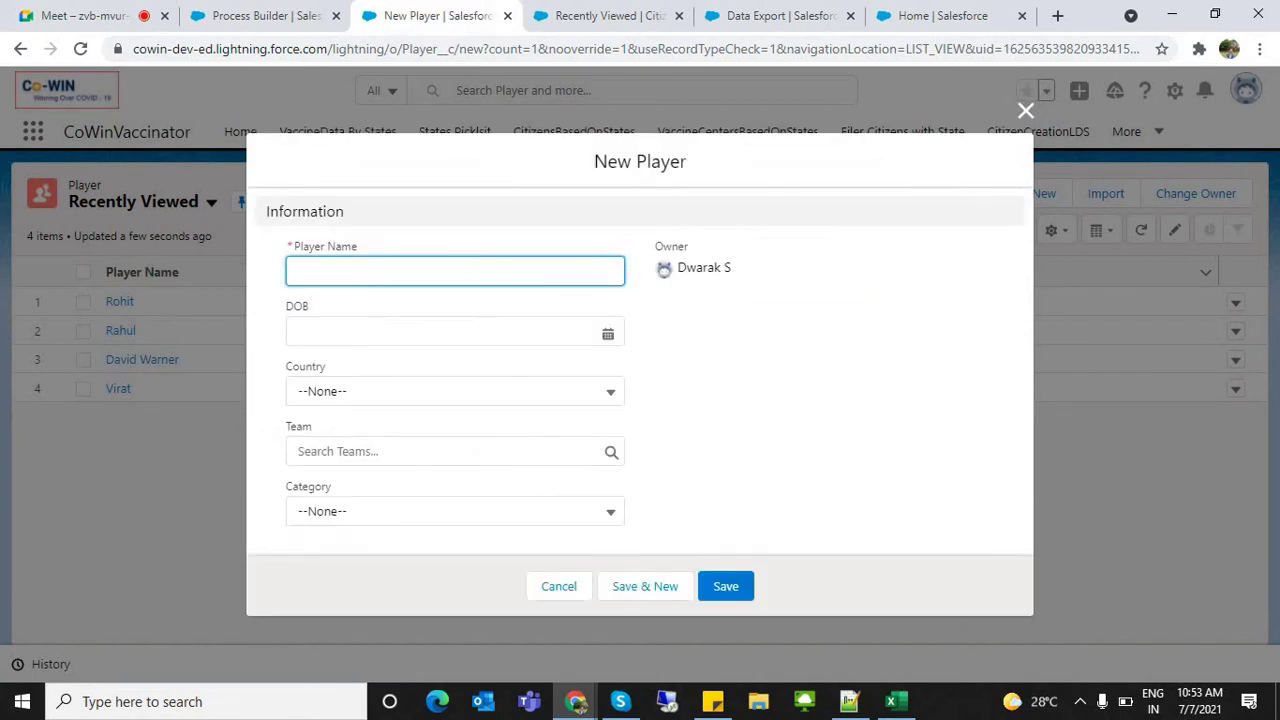
left_click(455, 262)
left_click(800, 400)
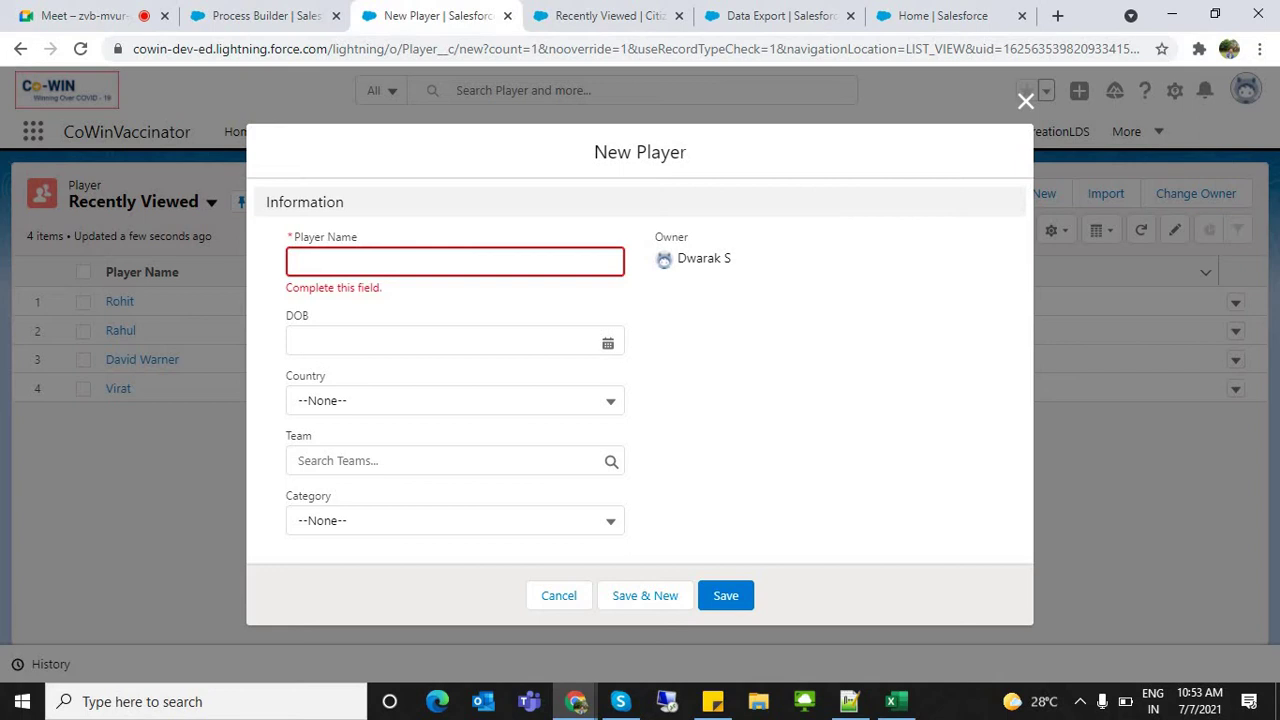
left_click(455, 262)
type("Dwrak")
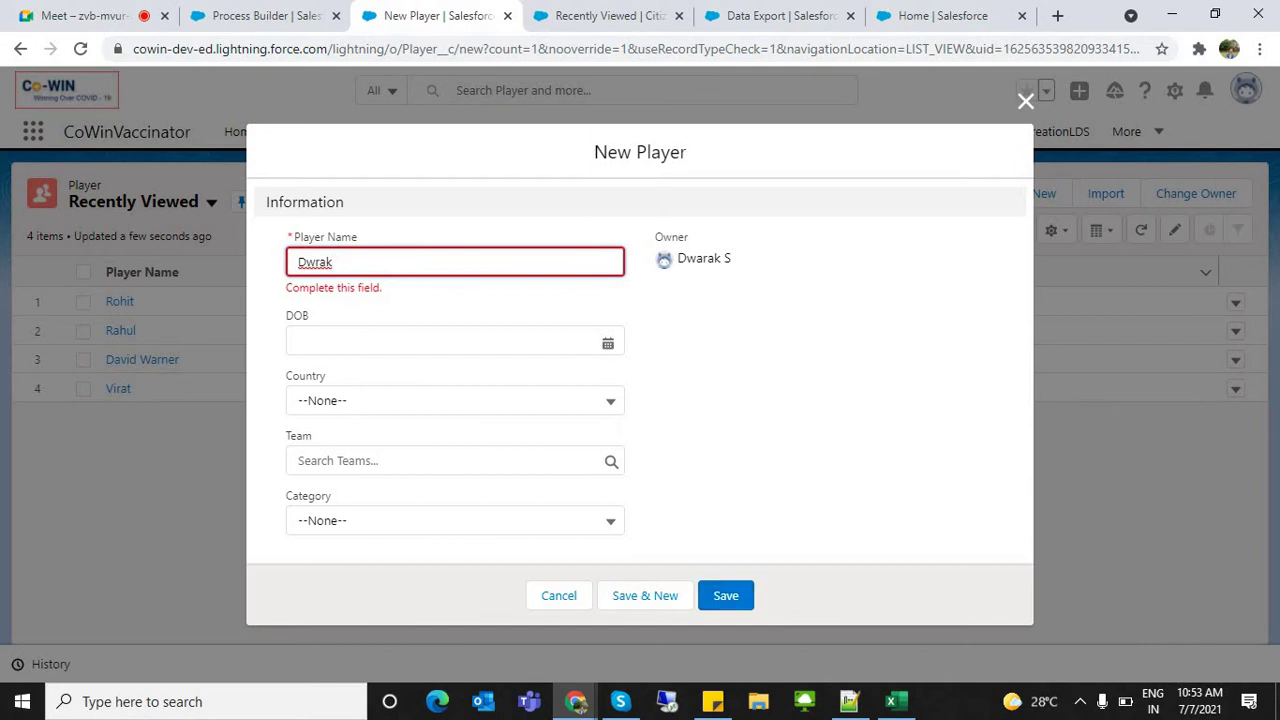
left_click(445, 340)
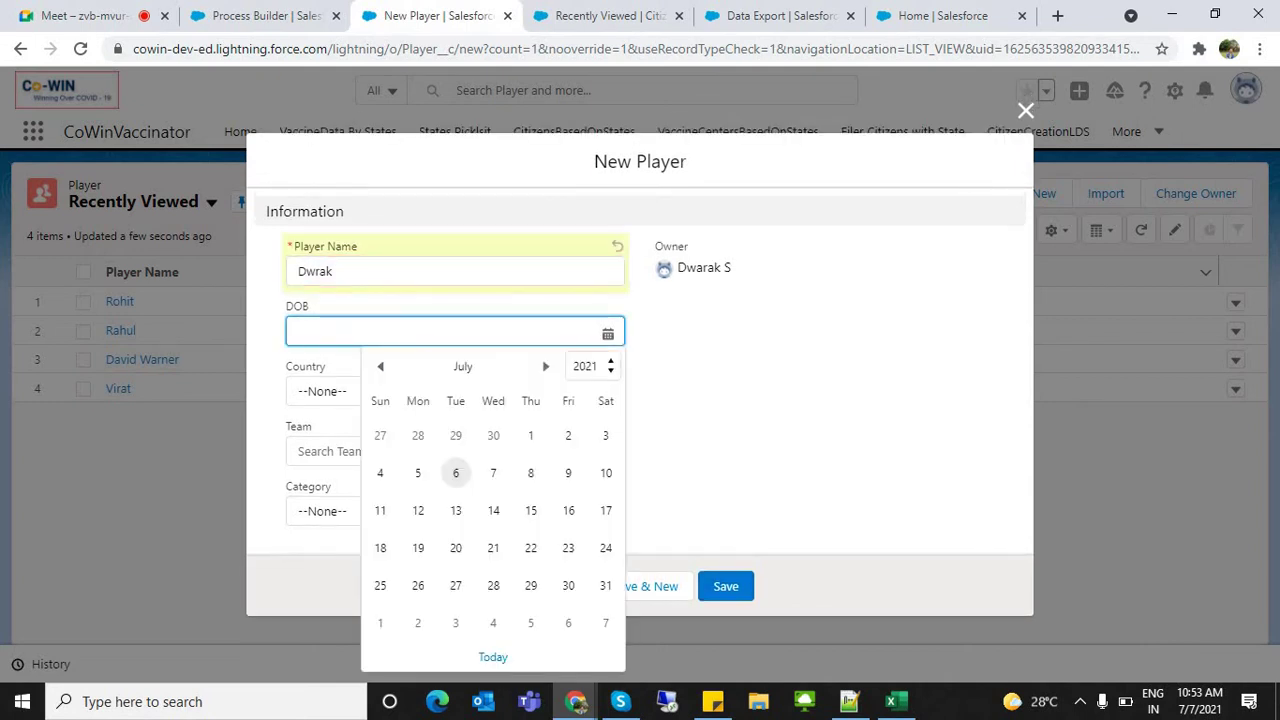
key("Tab")
double_click(330, 271)
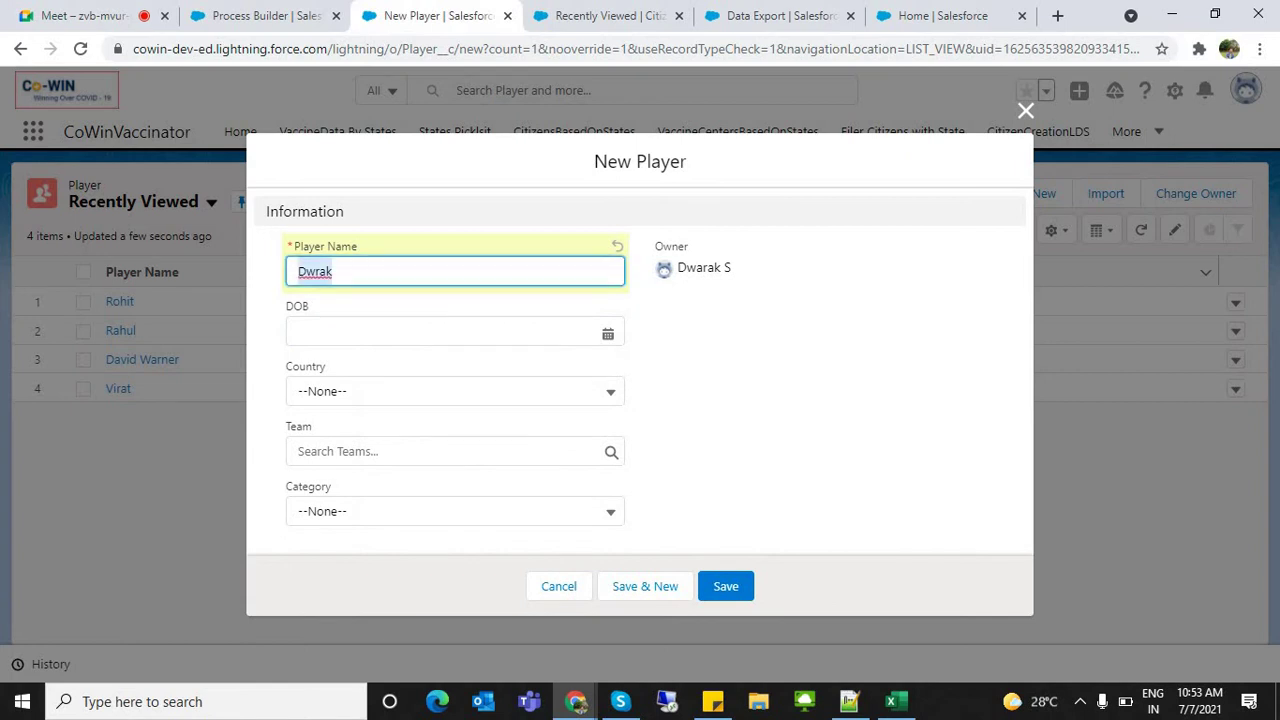
key("BackSpace")
Switch to Excel and review the player data in the range A1:C8
key("alt+Tab")
left_click_drag(63, 222, 206, 354)
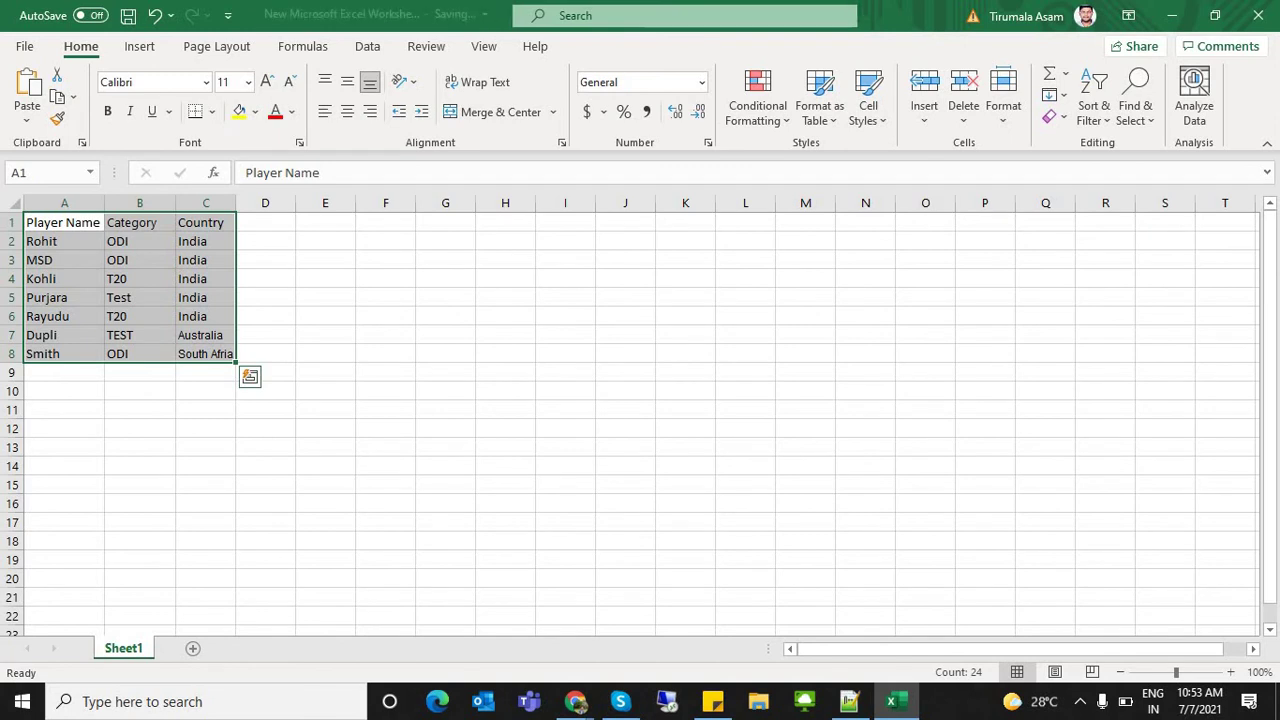
left_click(325, 298)
left_click(64, 223)
left_click_drag(63, 222, 206, 354)
Switch to the Data Import Wizard in Chrome and choose Player Carrier Info as the custom object to import
key("alt+Tab")
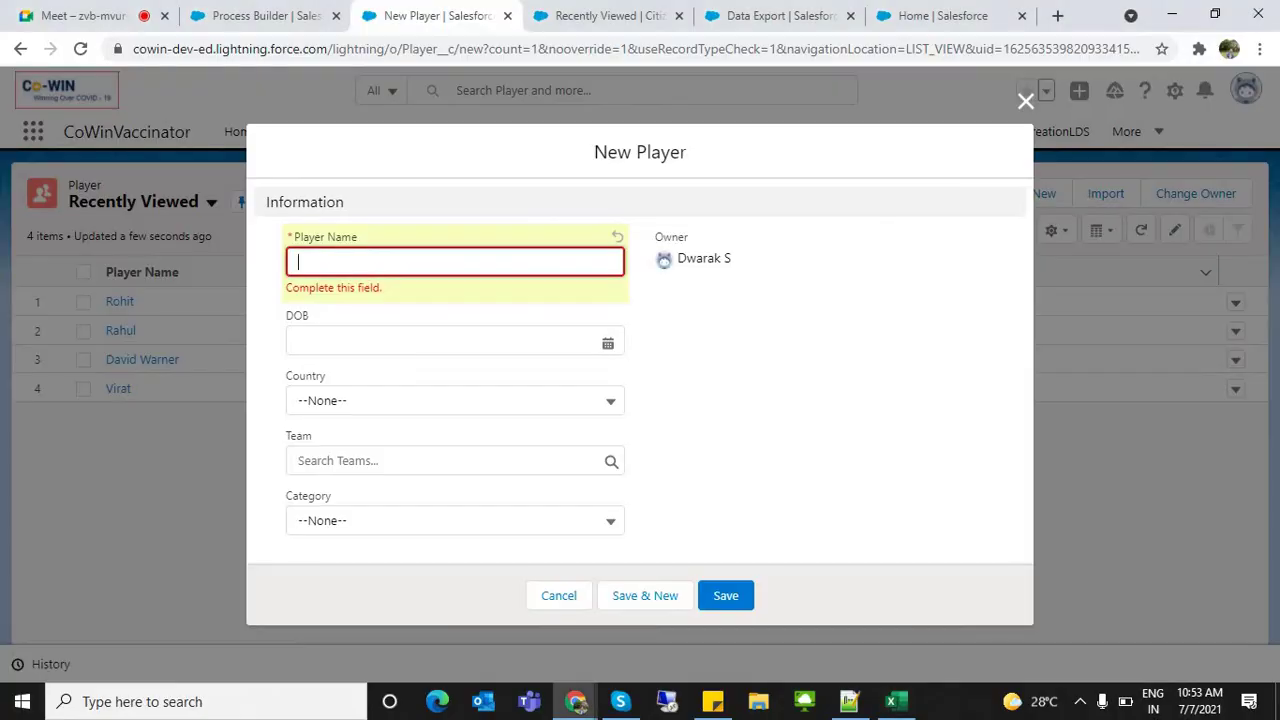
left_click(775, 16)
left_click(940, 16)
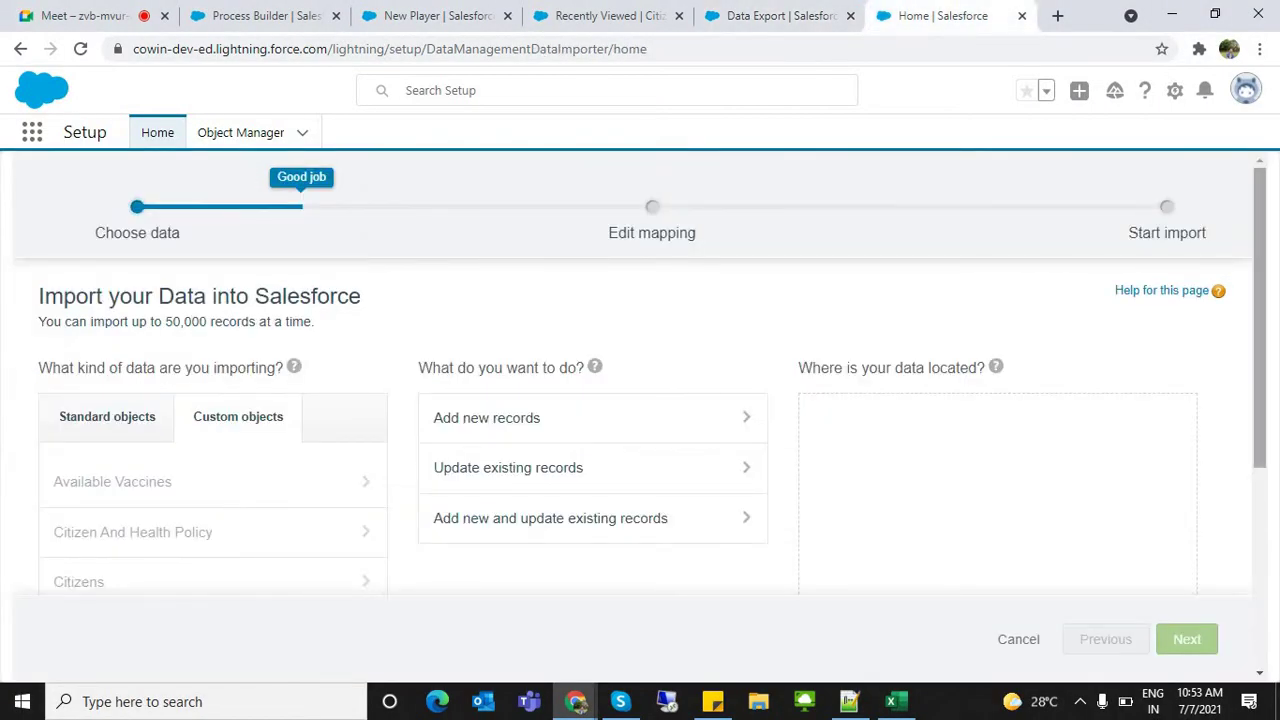
left_click_drag(44, 296, 329, 296)
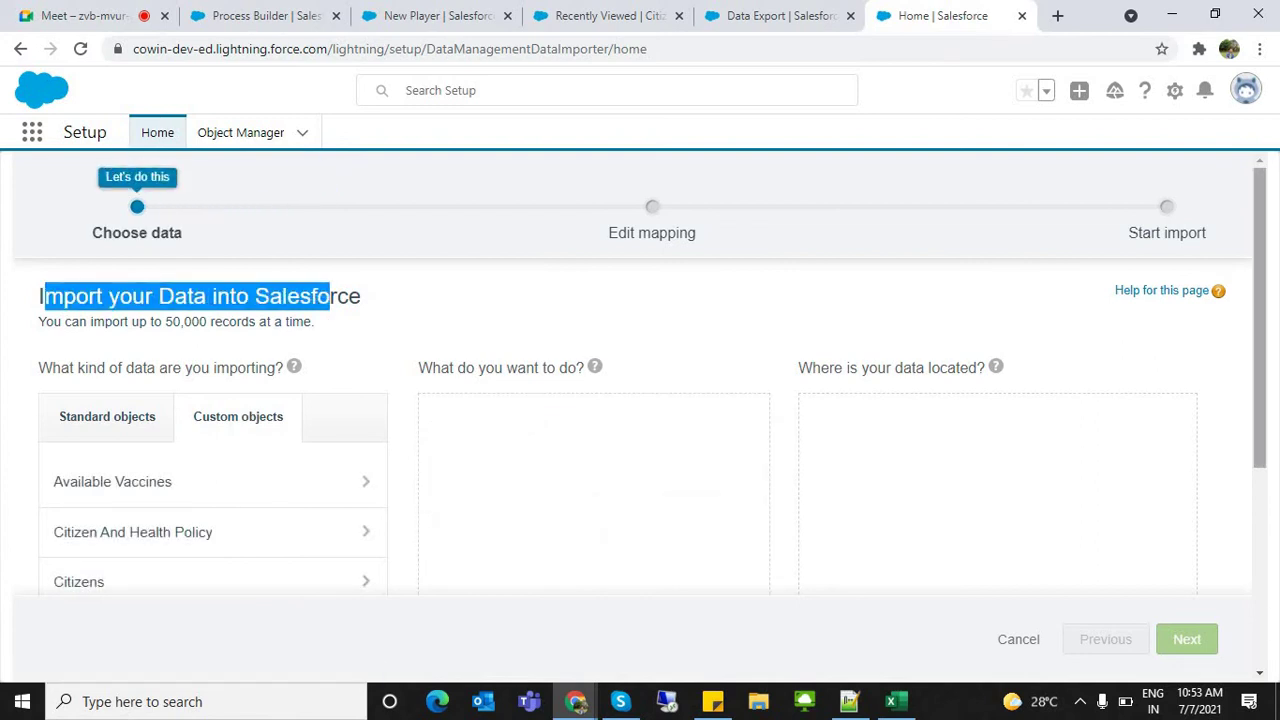
scroll(650, 420, "down", 2)
scroll(650, 420, "up", 2)
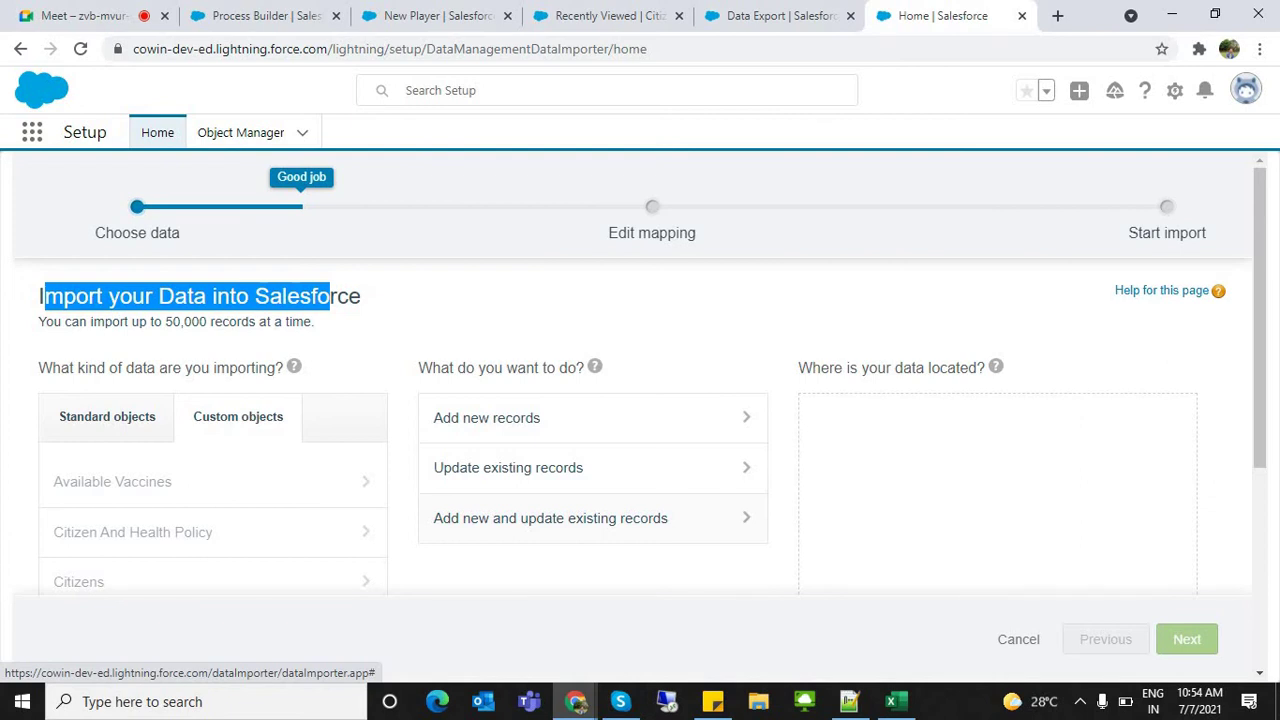
Switch to Excel and examine the player rows, considering which ones are new records and which are updates
key("alt+Tab")
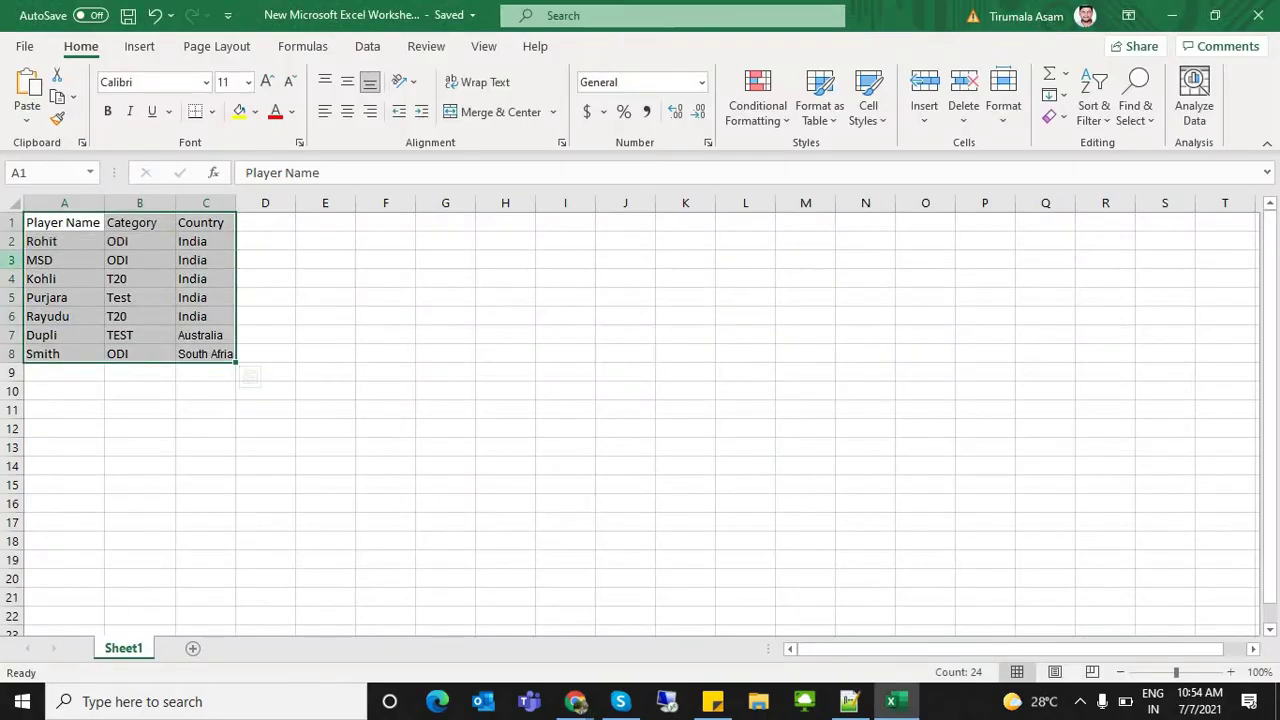
left_click(64, 241)
left_click_drag(64, 241, 206, 260)
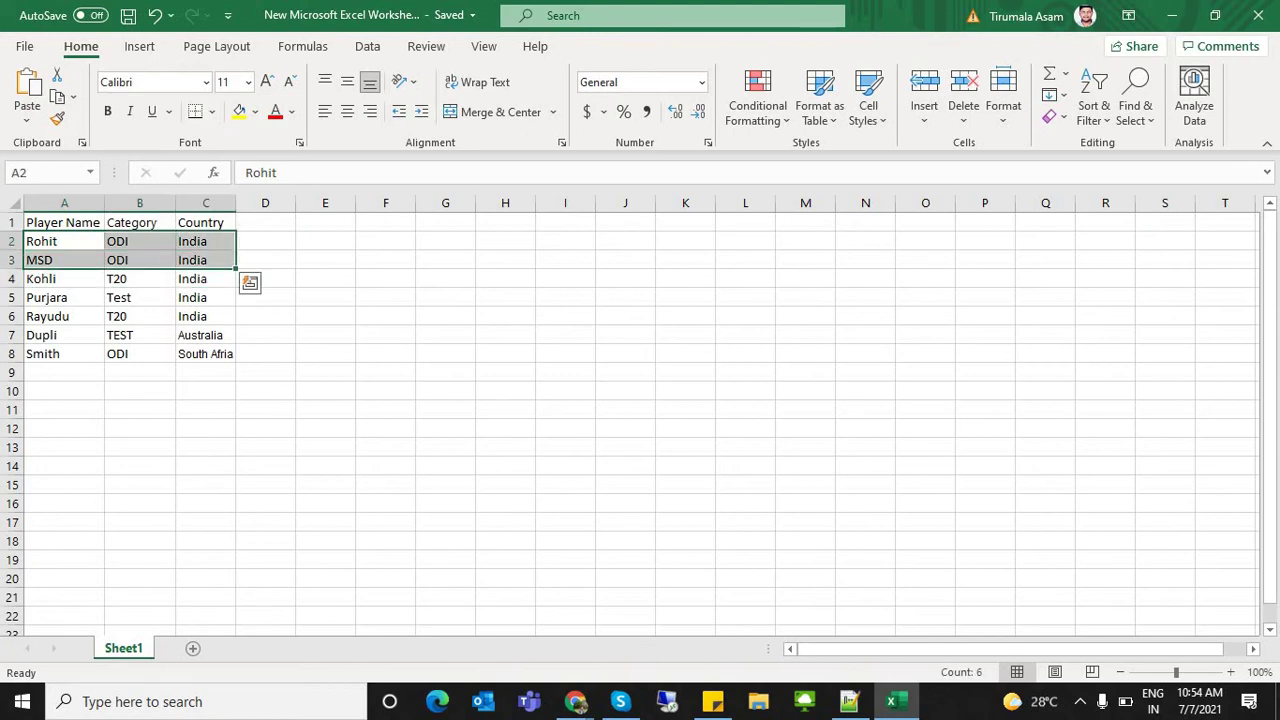
left_click(140, 241)
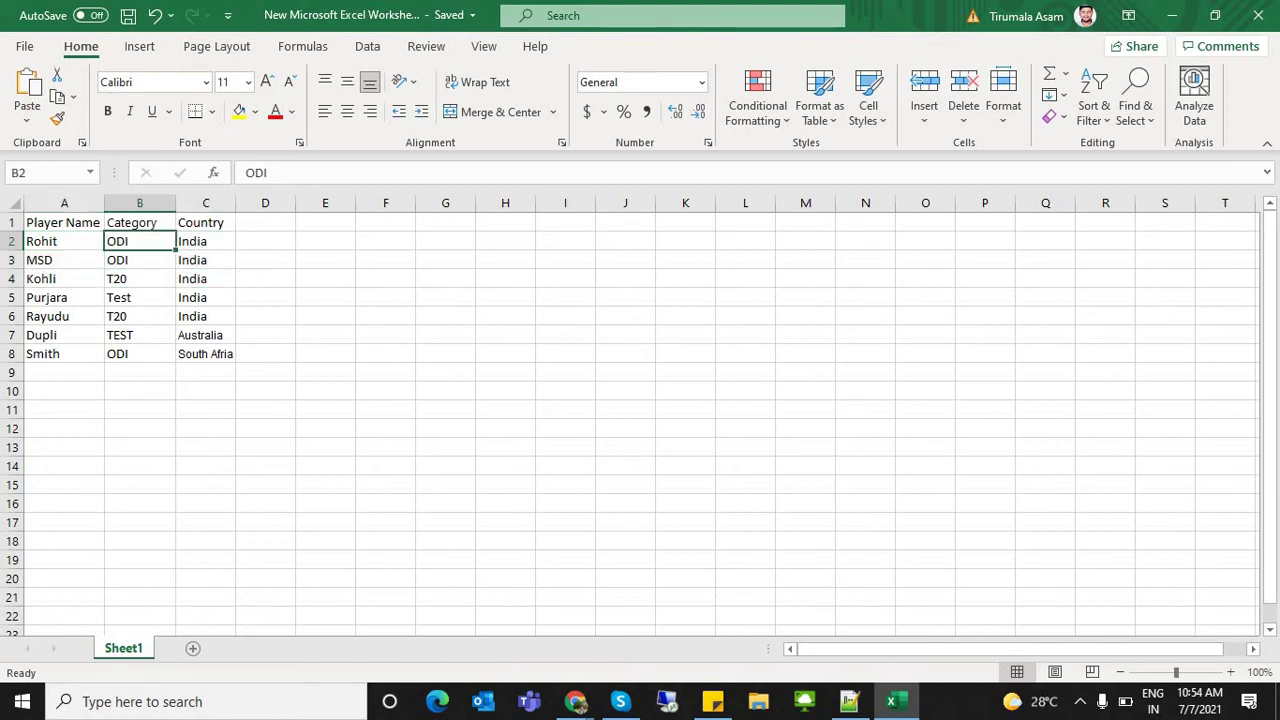
left_click(206, 241)
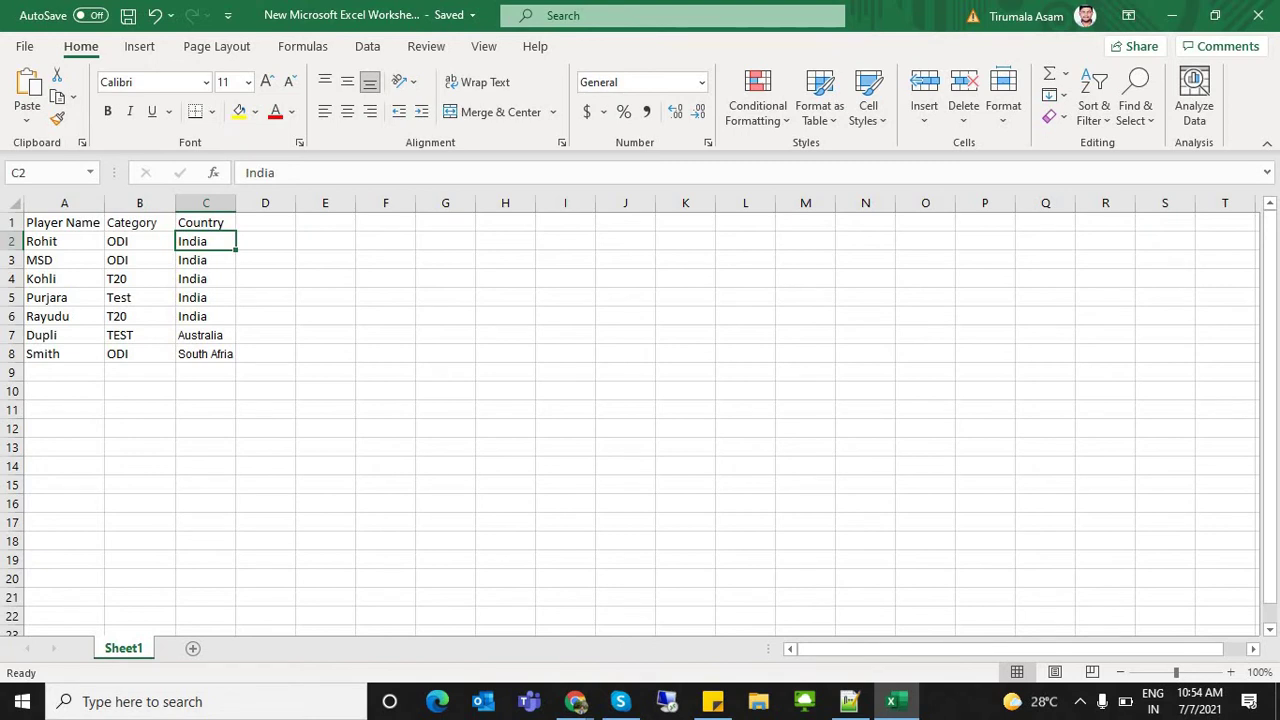
left_click(576, 701)
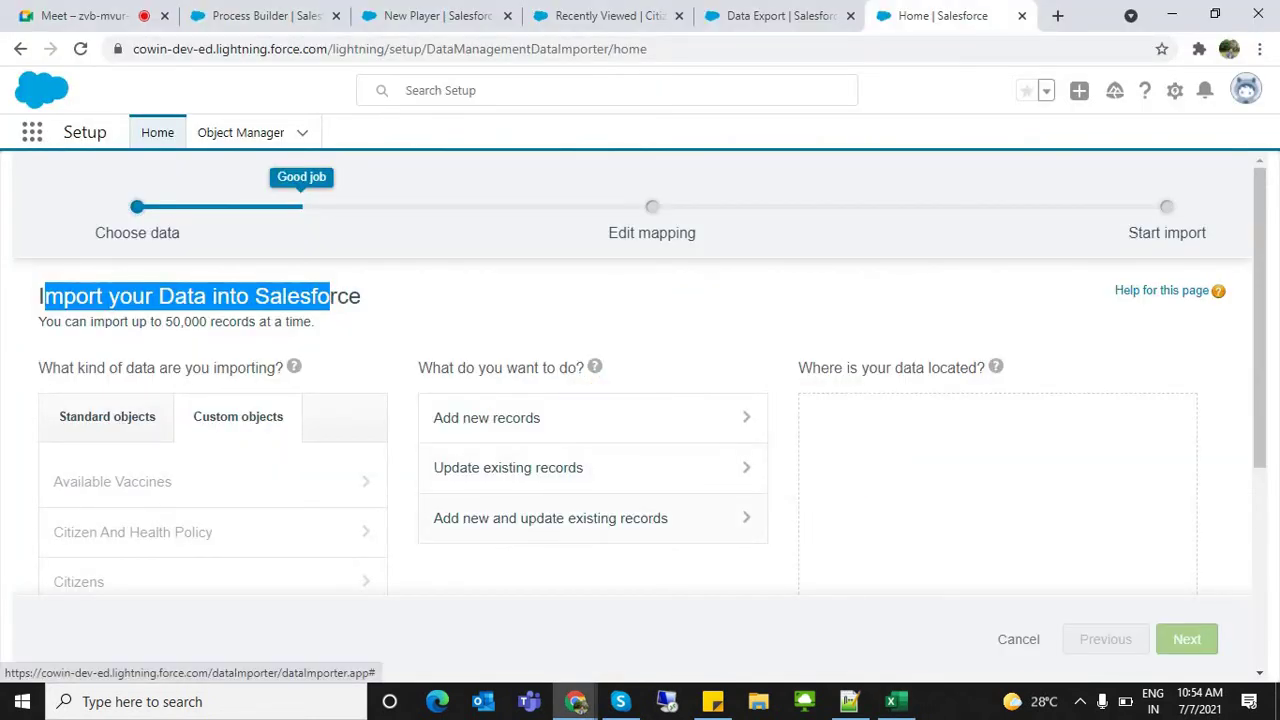
left_click(890, 701)
left_click_drag(40, 278, 210, 354)
left_click_drag(200, 241, 145, 241)
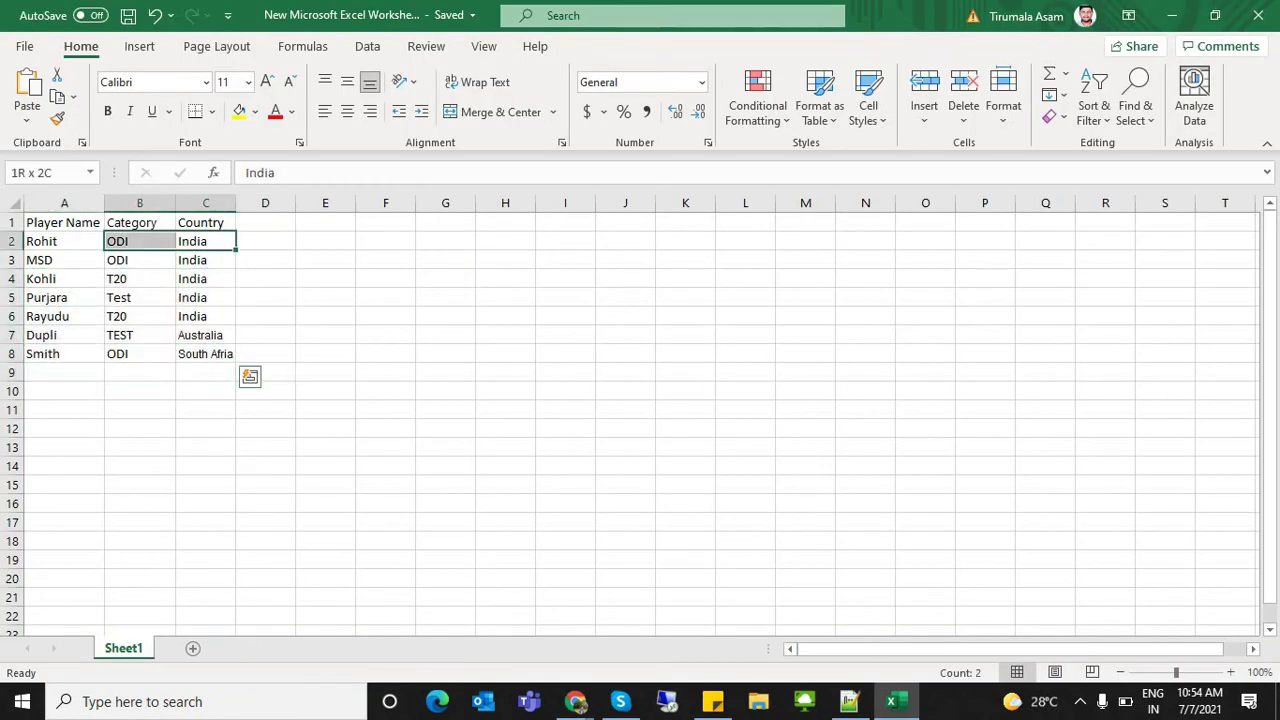
left_click_drag(40, 241, 205, 260)
left_click_drag(42, 279, 205, 335)
Return to the Data Import Wizard, choose Add new records, and inspect the Match by setting
key("alt+Tab")
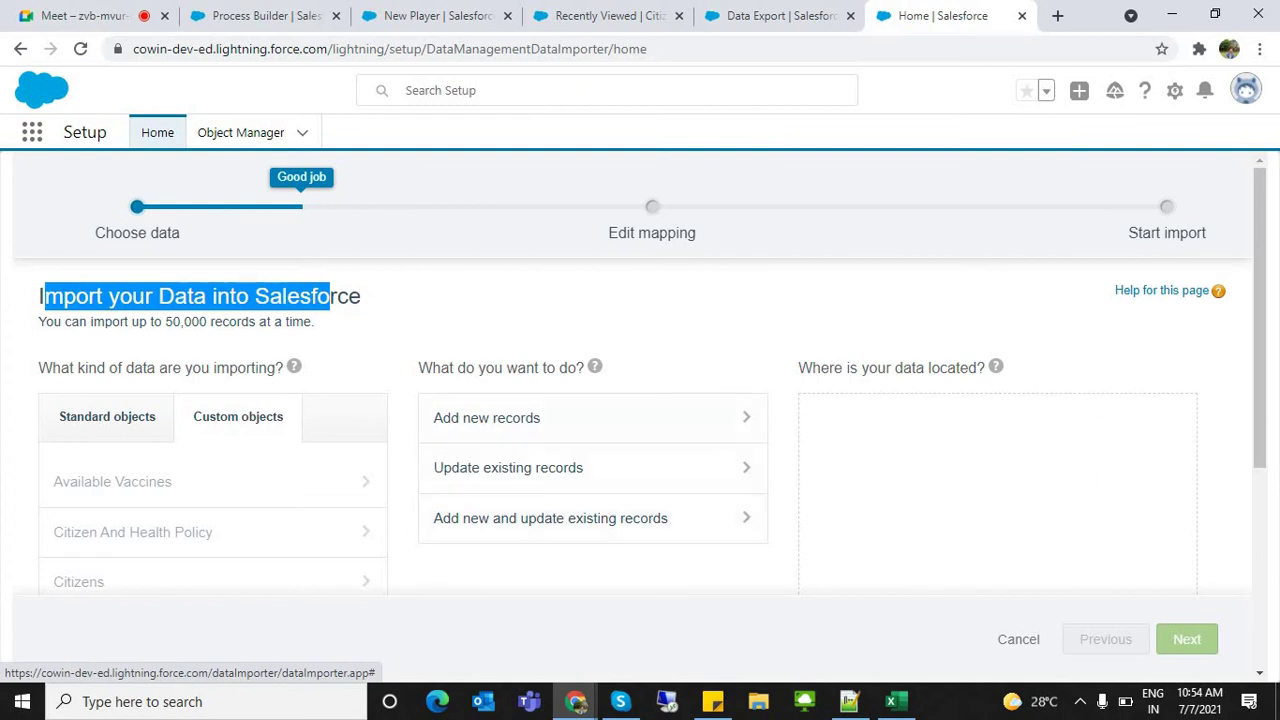
left_click(487, 418)
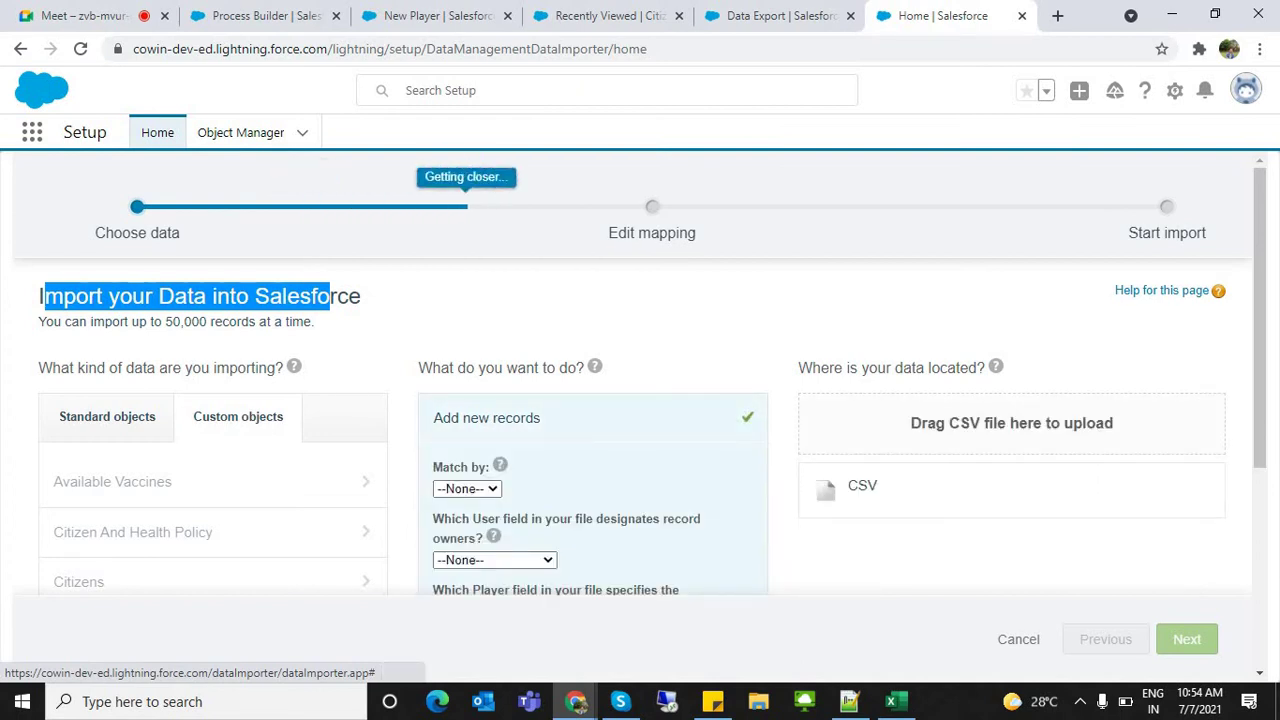
scroll(640, 400, "down", 2)
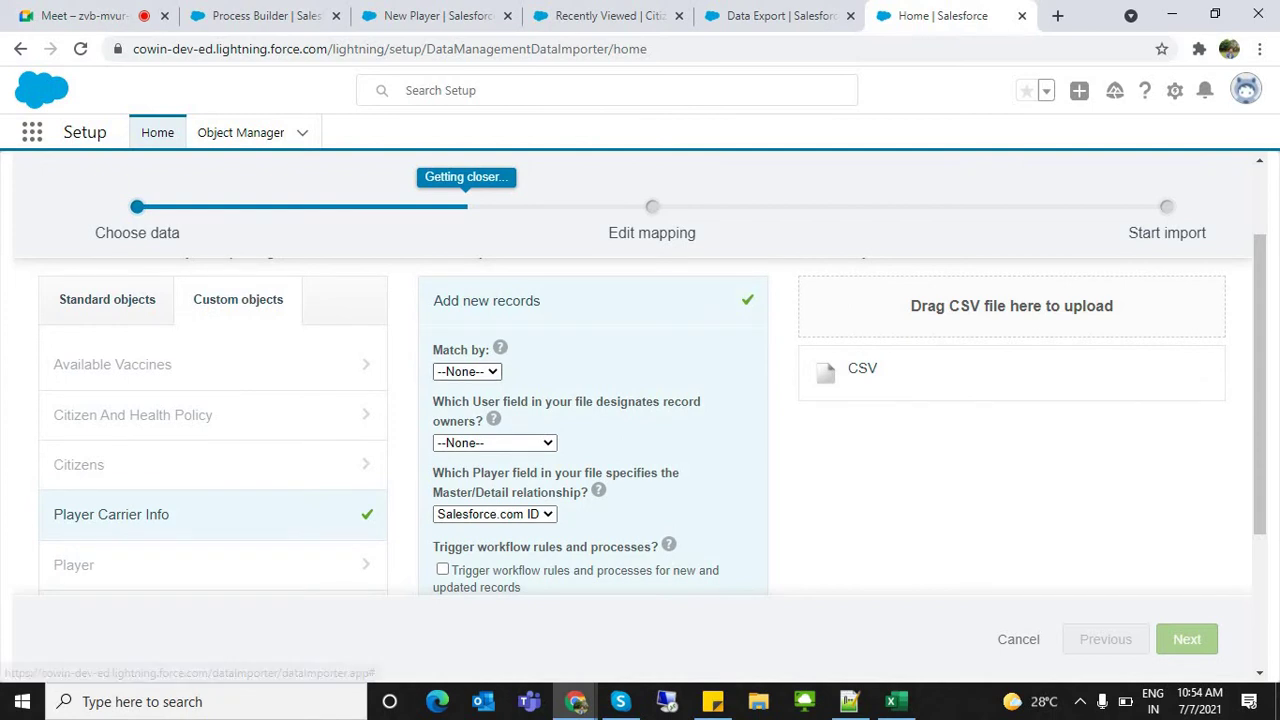
left_click(467, 372)
left_click(467, 373)
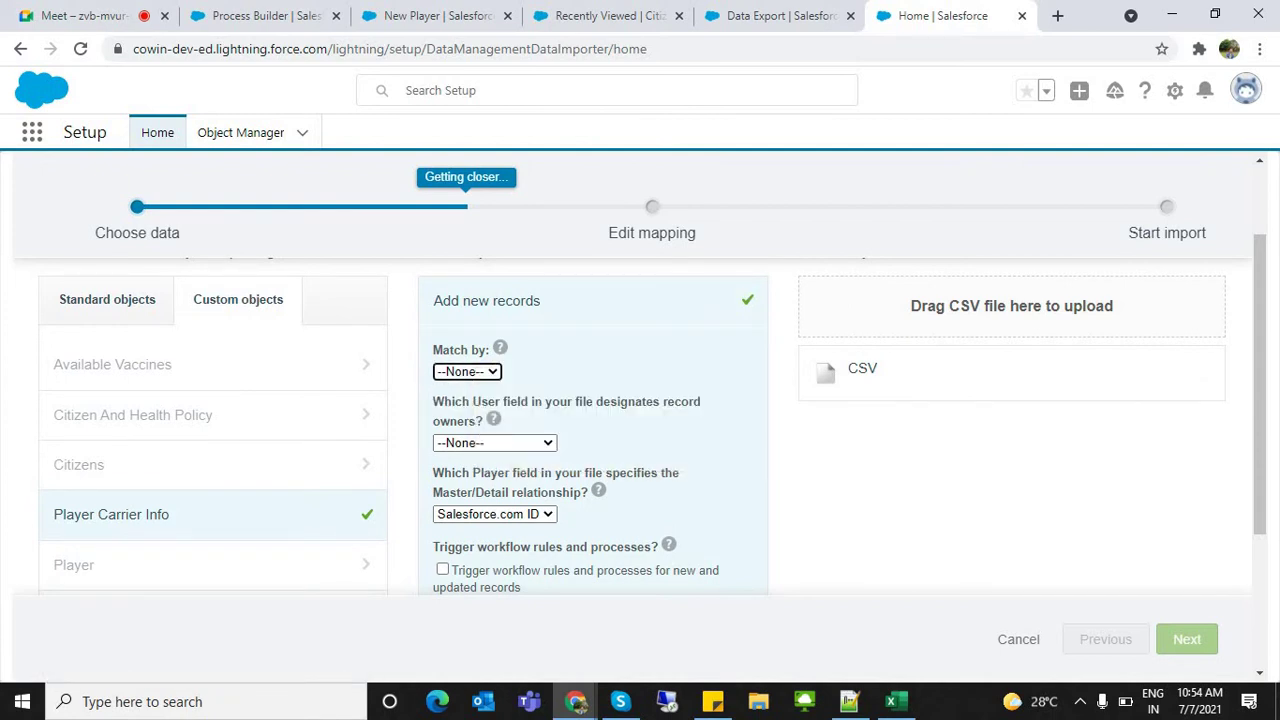
mouse_move(500, 347)
left_click_drag(1260, 385, 1260, 324)
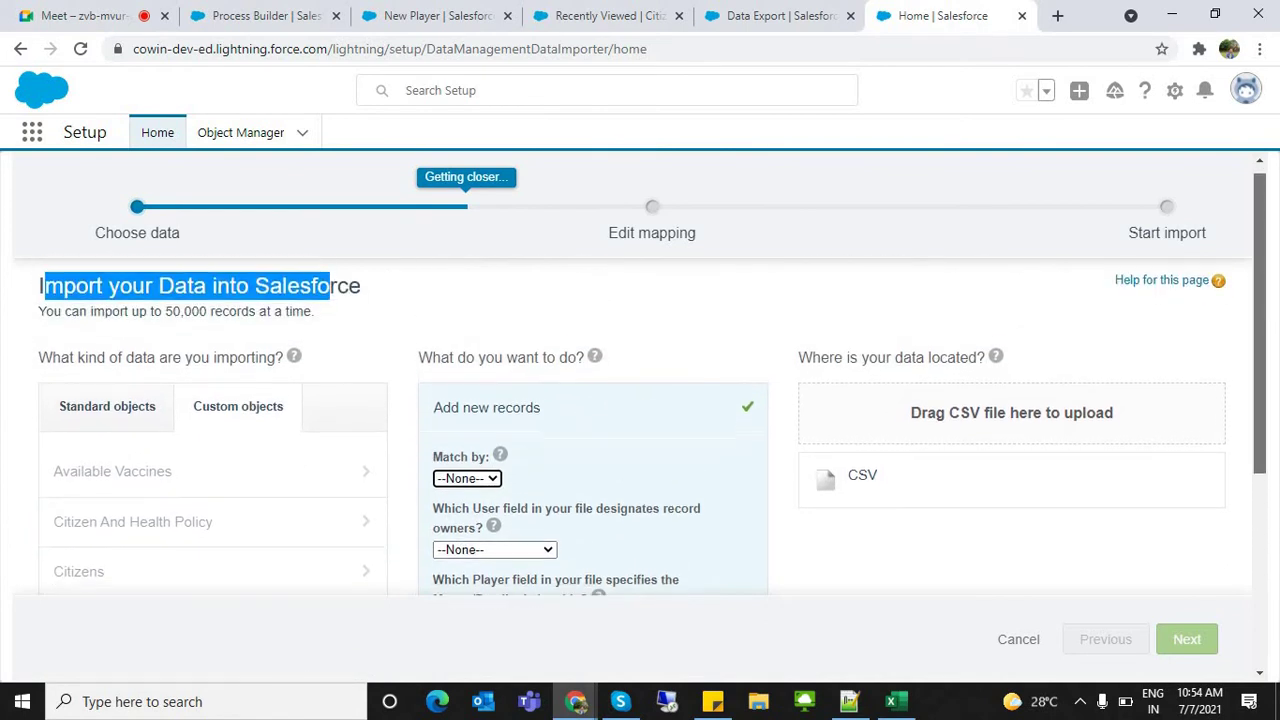
scroll(650, 410, "down", 2)
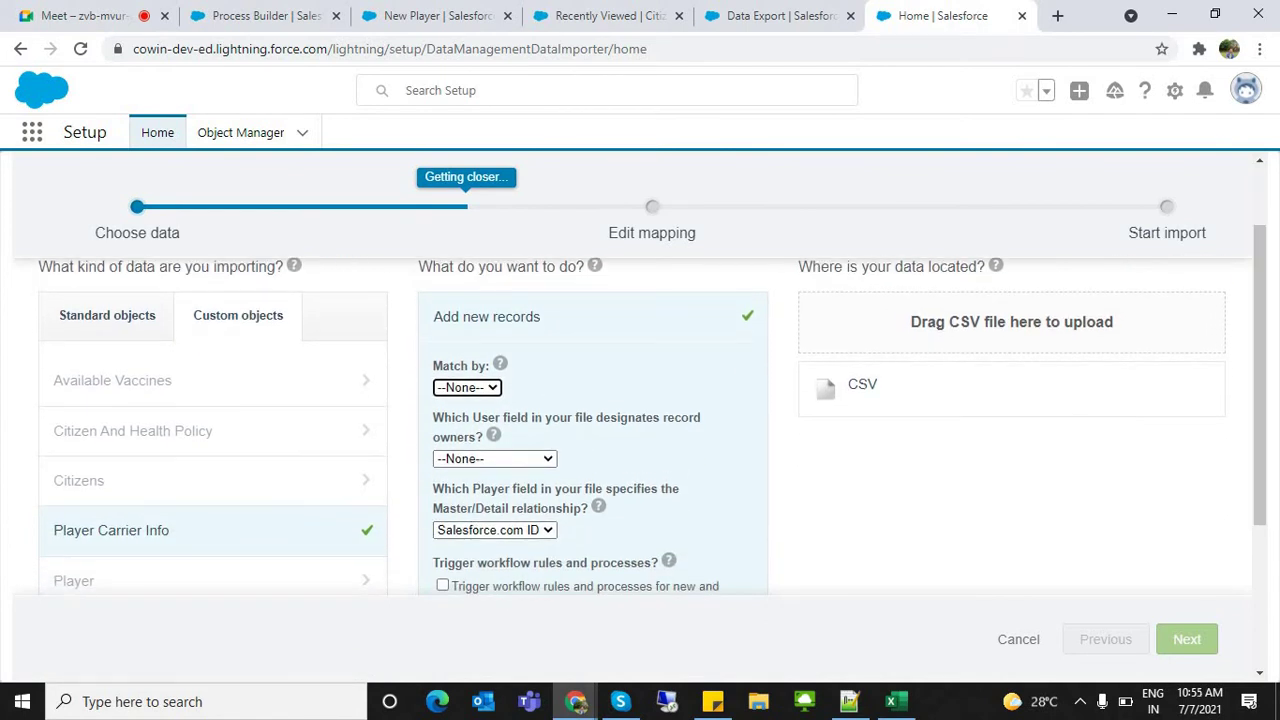
Switch to the notes in Notepad++ and add eight blank lines after the "Data Loader - 5 M" line
left_click(849, 701)
left_click(505, 482)
left_click(346, 540)
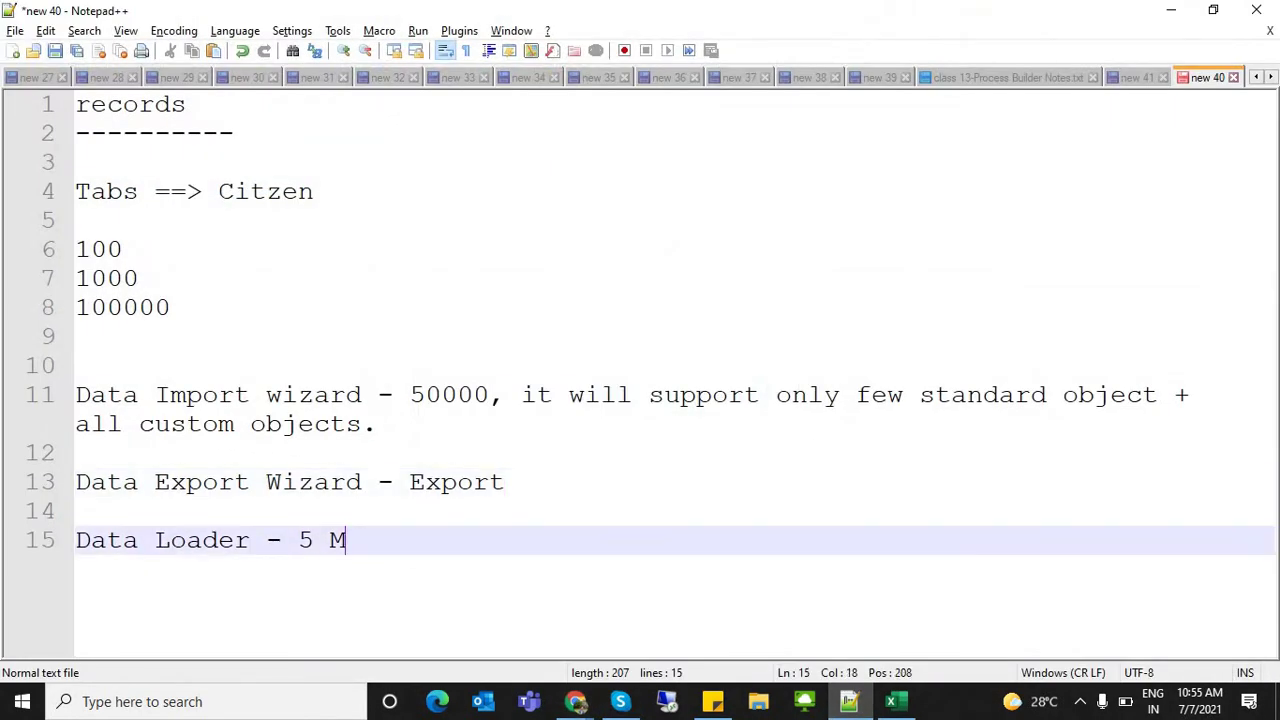
key("Return")
key("Return")
key("Return")
key("Return")
key("Return")
key("Return")
key("Return")
key("Return")
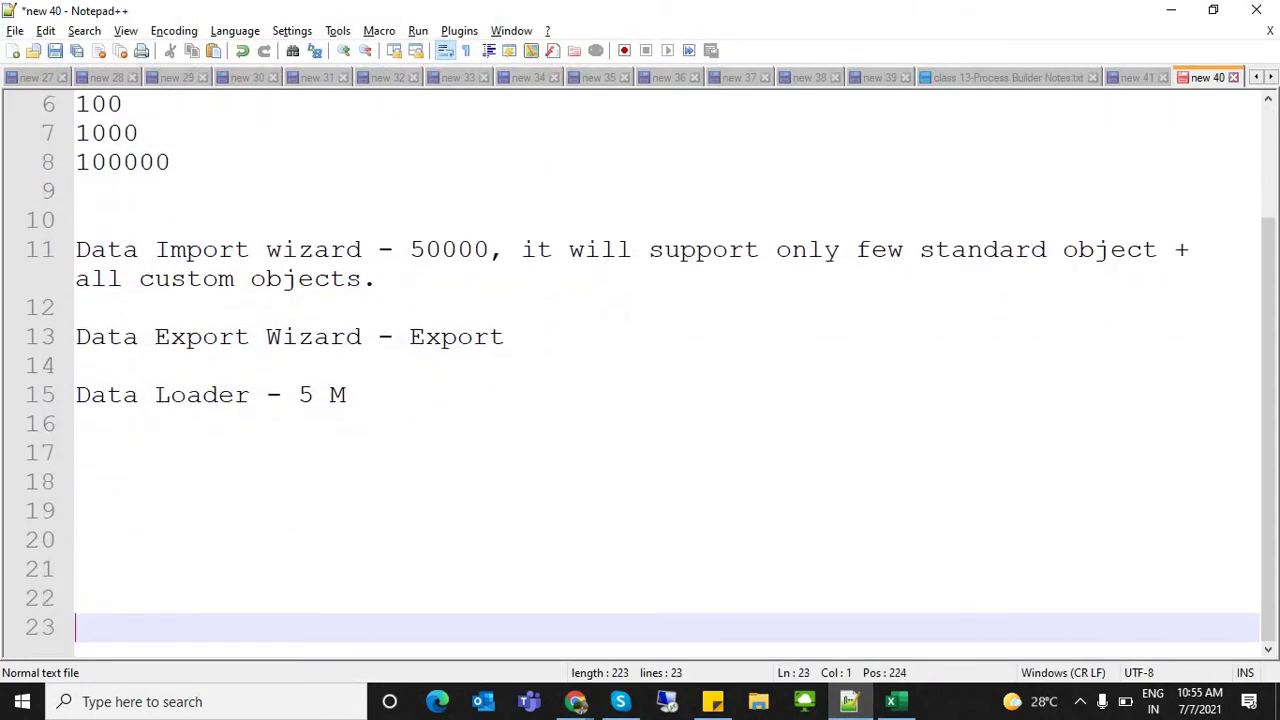
Write "Insert" on line 18, below the Data Loader note
key("Up")
key("Up")
key("Up")
key("Up")
key("Up")
type("Insr")
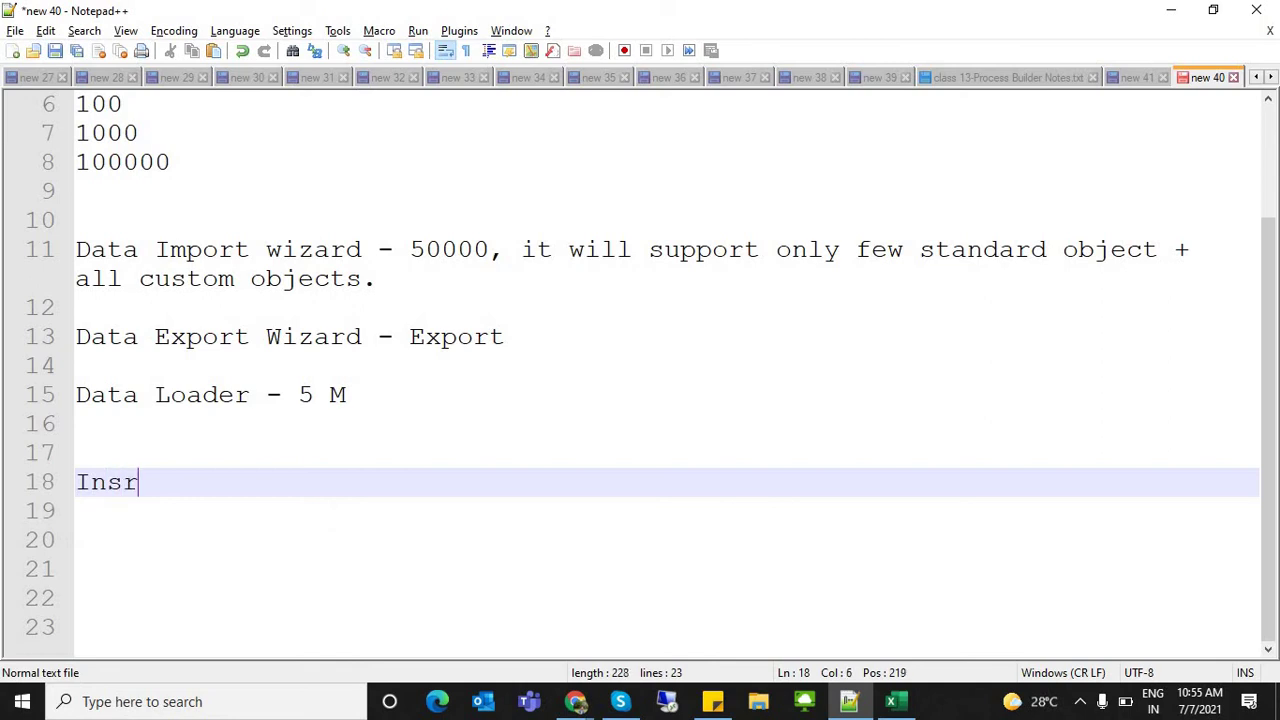
key("BackSpace")
key("BackSpace")
key("BackSpace")
type("er")
key("BackSpace")
key("BackSpace")
key("BackSpace")
type("se")
key("BackSpace")
key("BackSpace")
type("nsert")
List "Update", "Upsert" and "Delete" on separate lines under Insert
key("Return")
type("Upd")
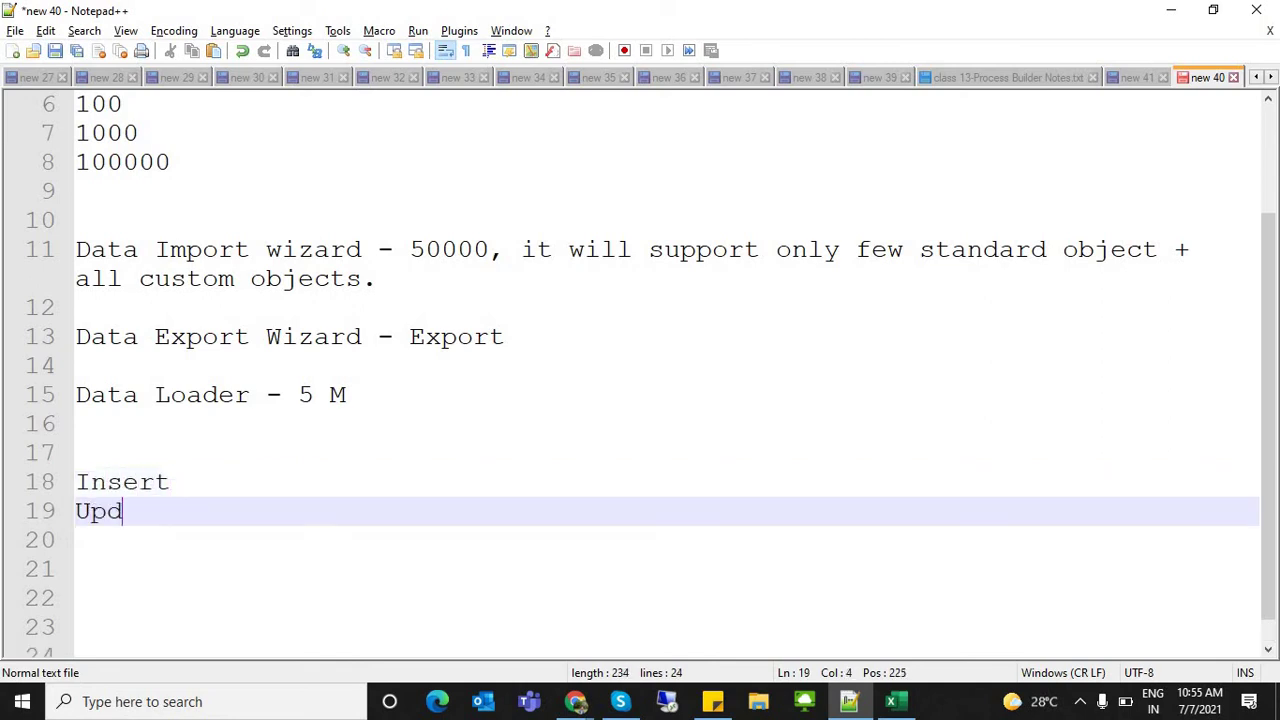
type("ate")
key("Return")
type("Upsert")
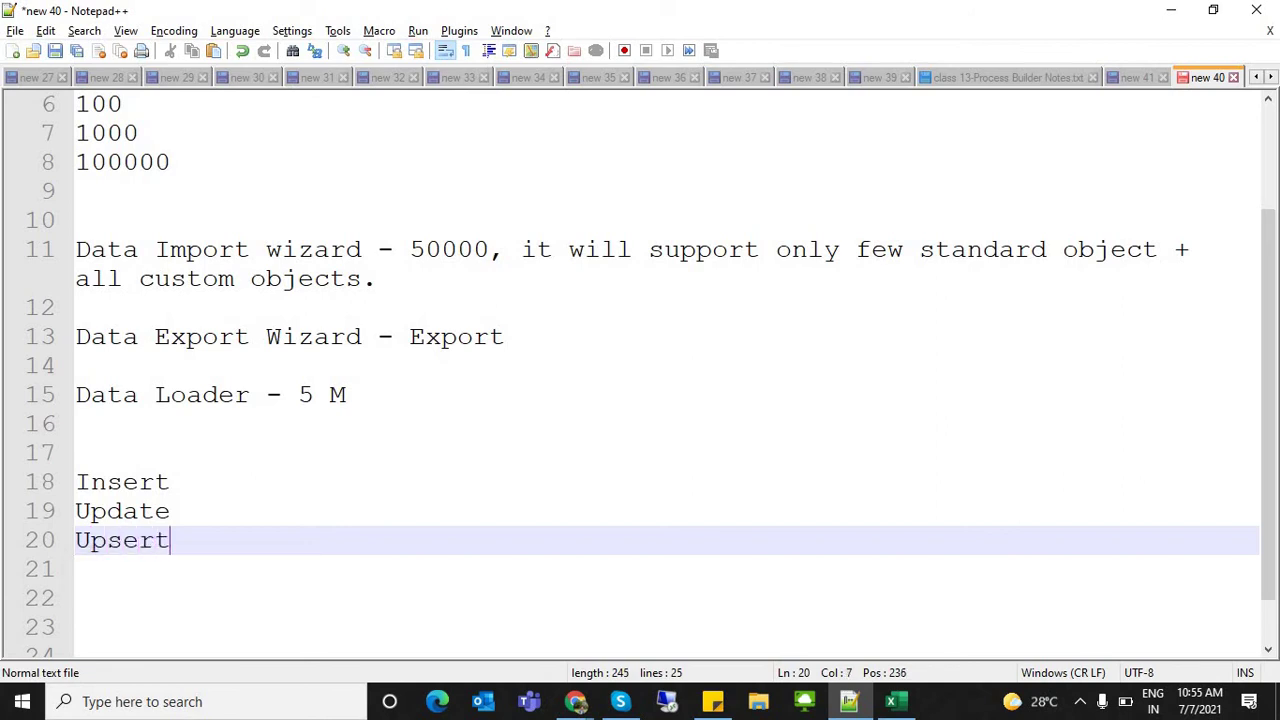
key("Return")
type("Delete")
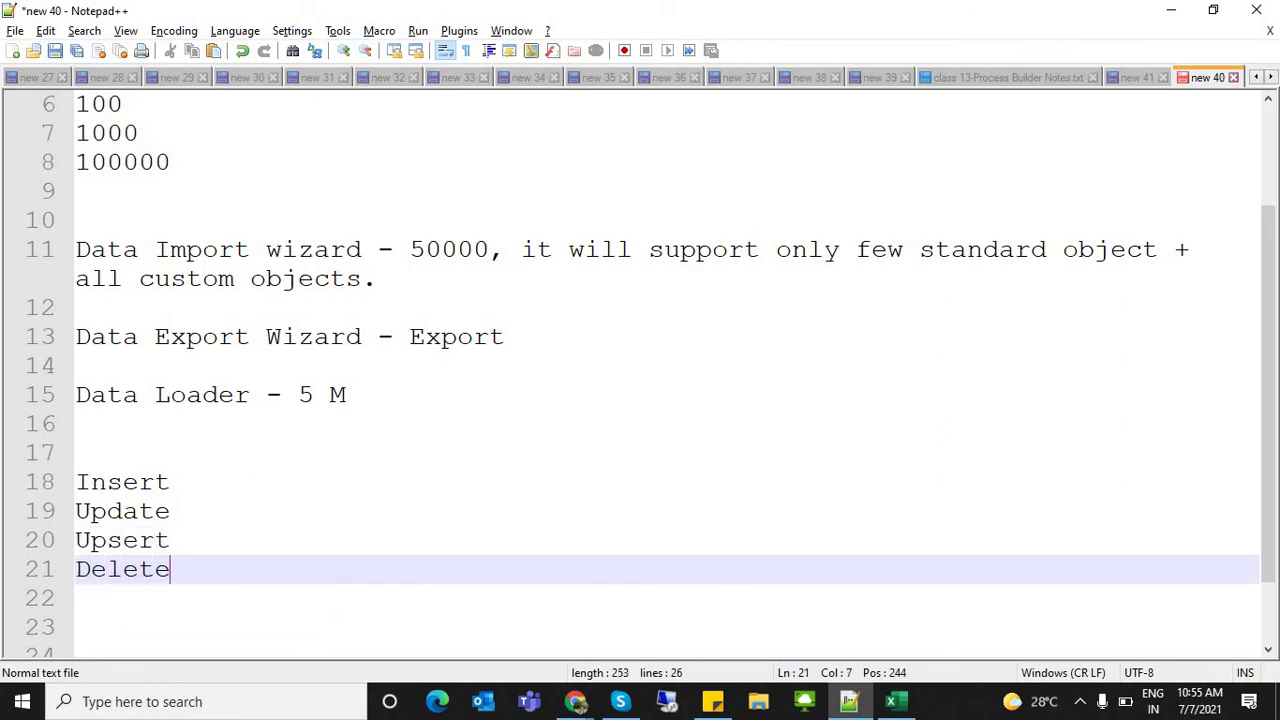
Add the heading "DML" above the list and extend the first entry to read "Insert --> New"
left_click(78, 453)
type("DML")
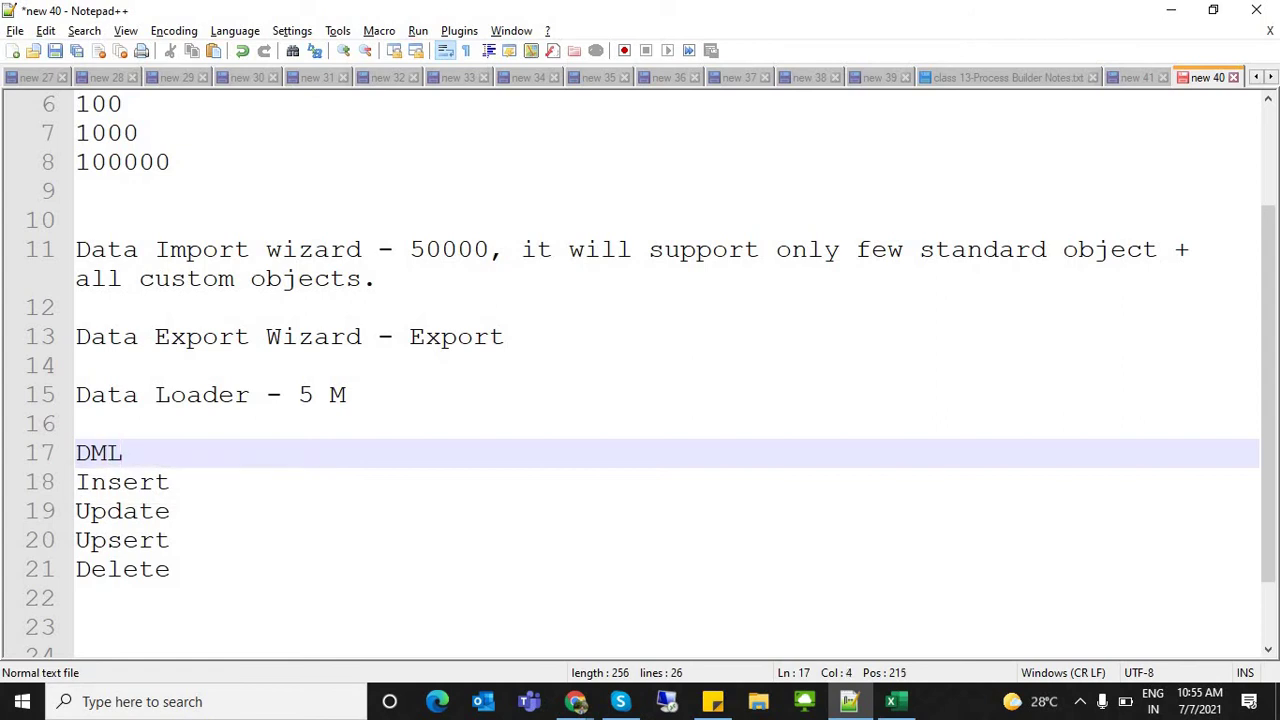
left_click(170, 482)
type("-")
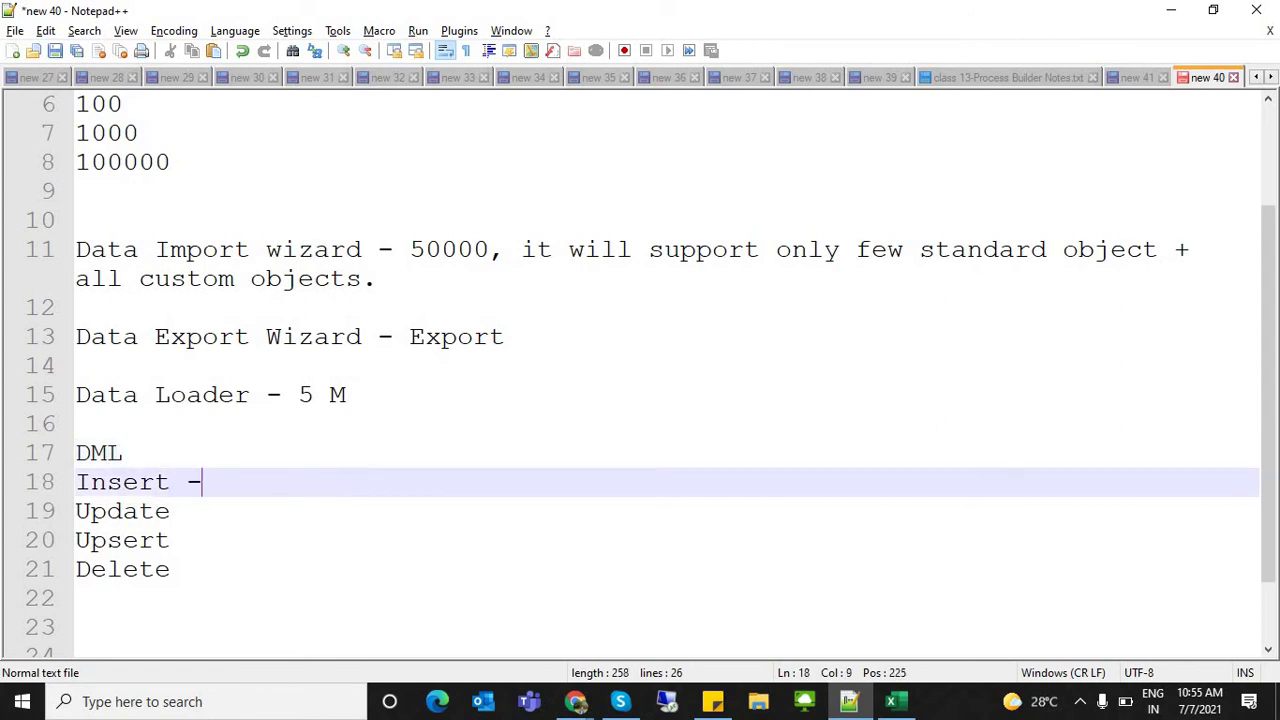
type("-> Be")
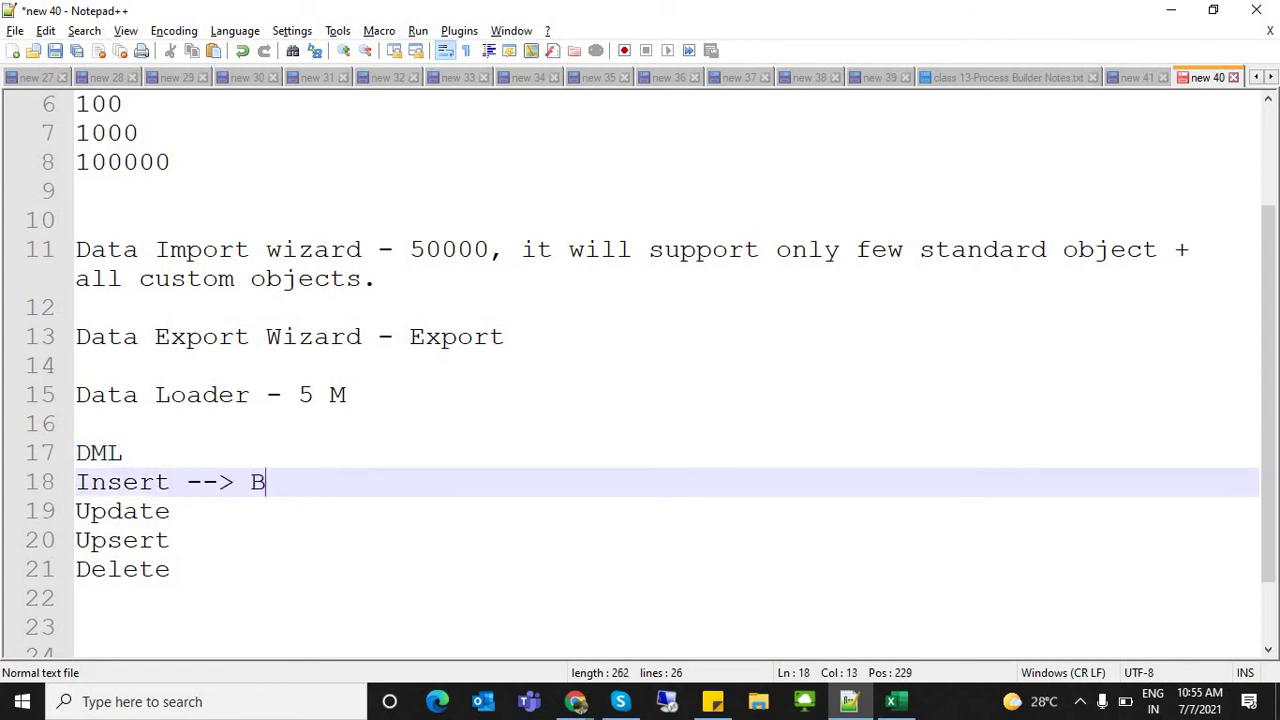
key("BackSpace")
key("BackSpace")
type("New")
Extend the Update line with "--> Update" and the Delete line with "--> Delete"
key("Down")
type("-")
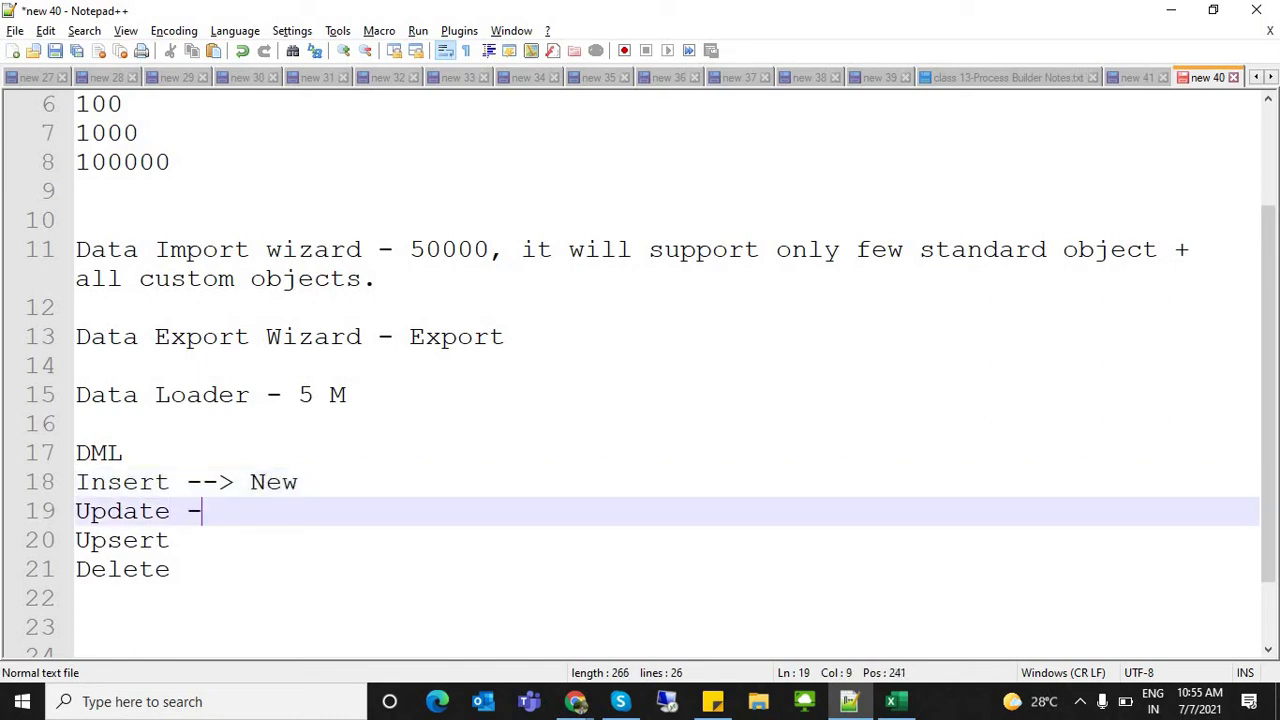
type("-> Update")
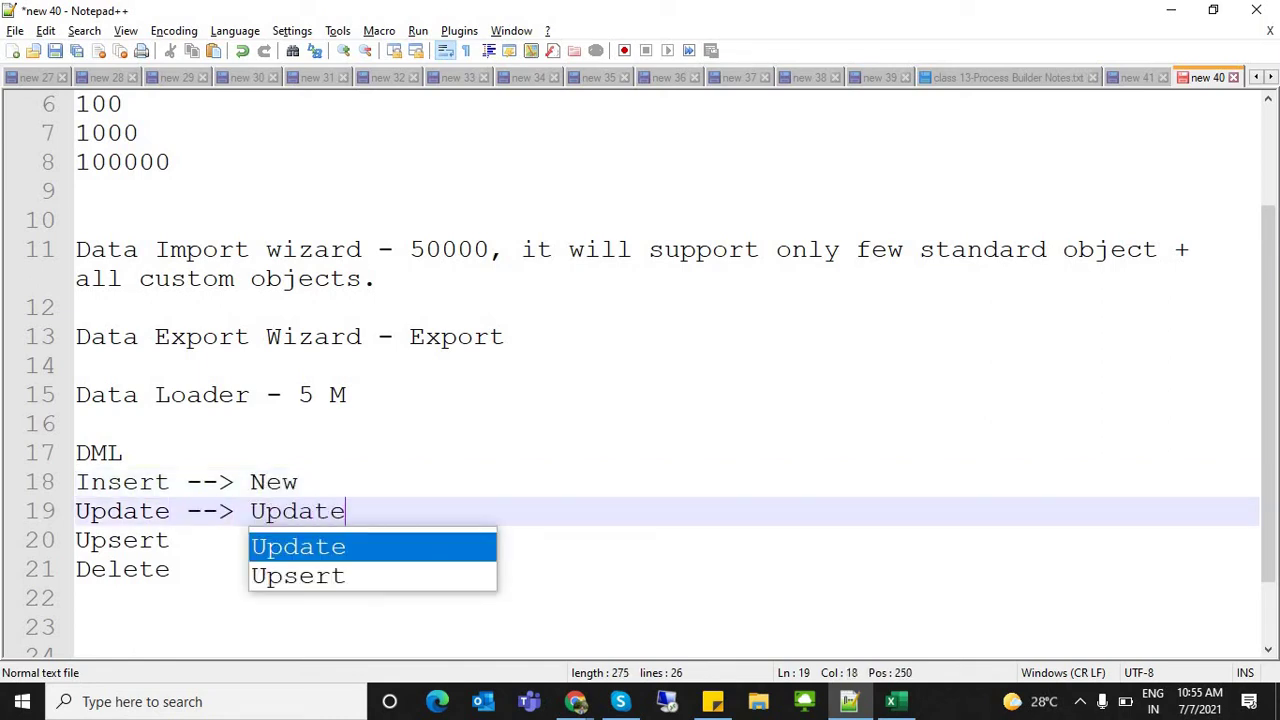
key("Return")
key("Down")
key("Down")
type("--")
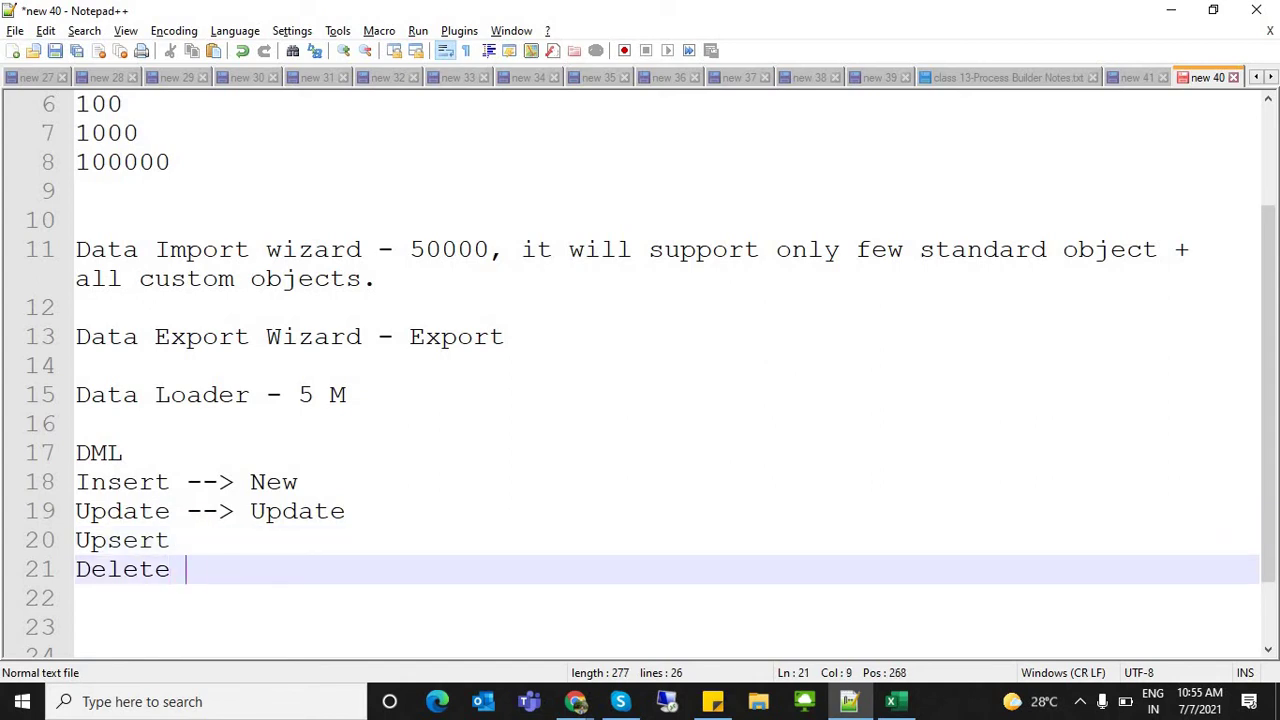
type("> Delete")
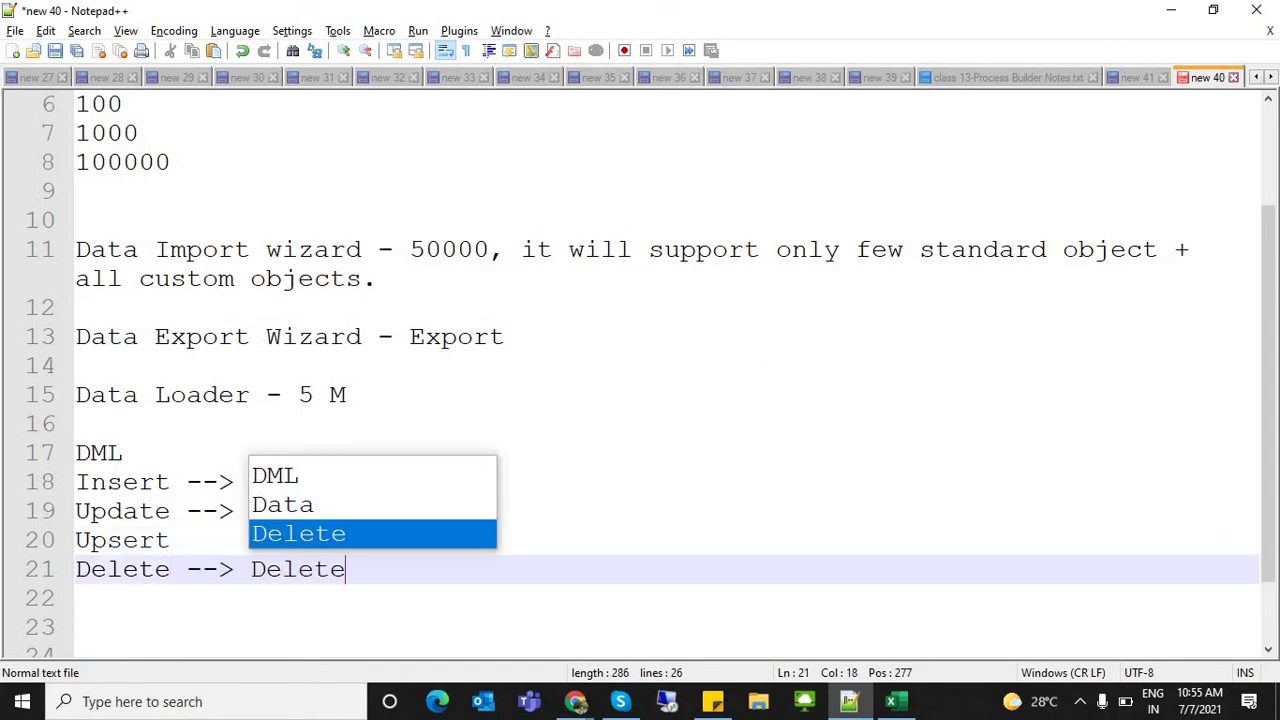
key("Return")
Add "new + update" as the description on the Upsert line
key("Up")
type("--")
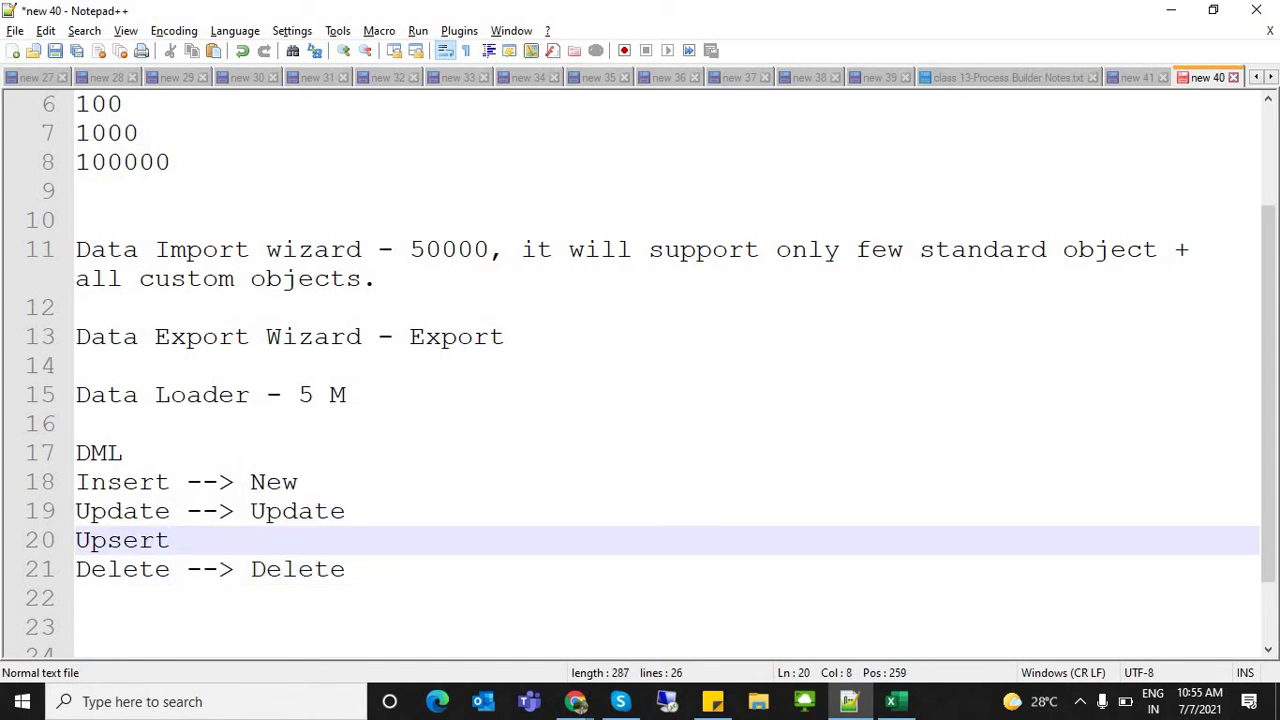
type("--")
key("BackSpace")
key("BackSpace")
key("BackSpace")
key("BackSpace")
type("re")
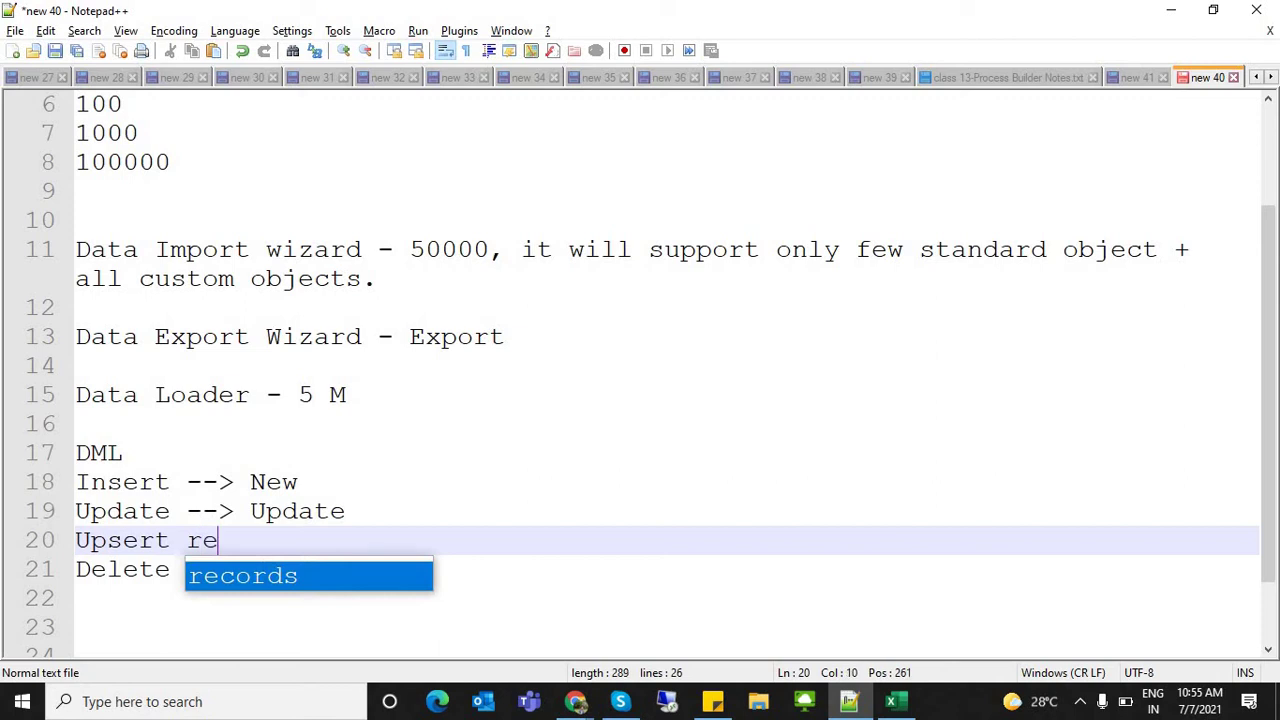
key("BackSpace")
key("BackSpace")
type("new")
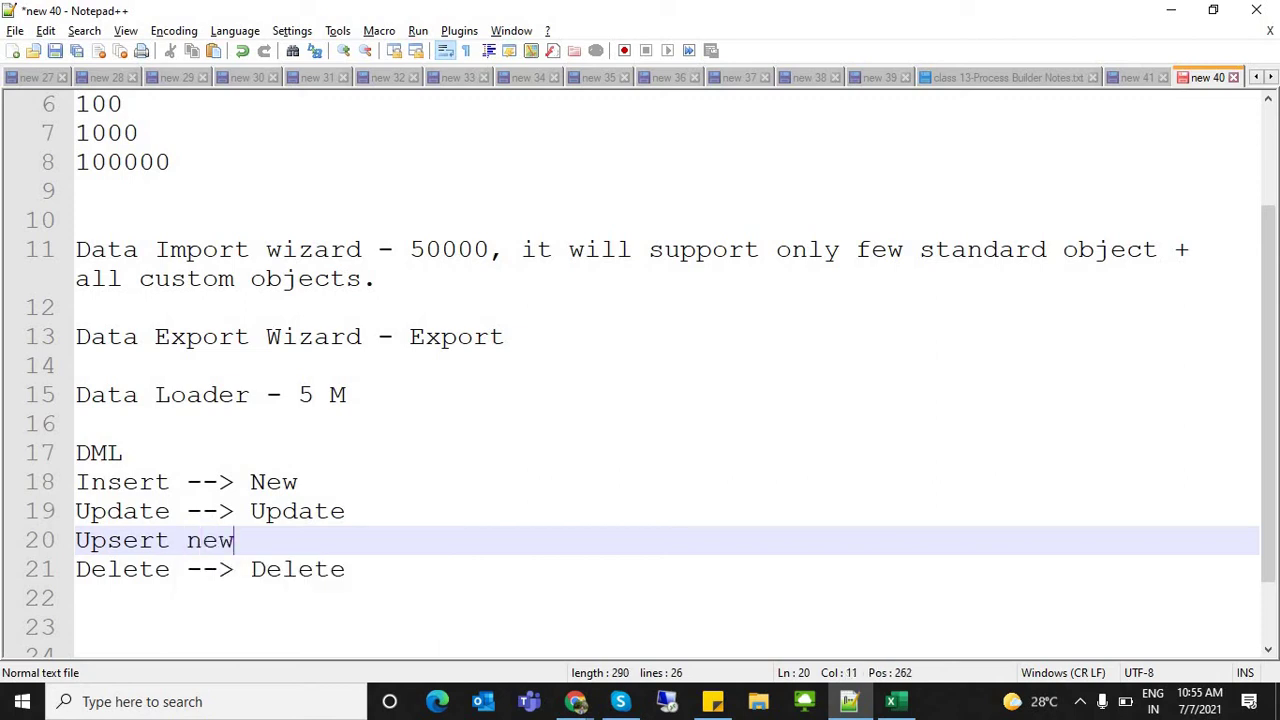
type(" + update")
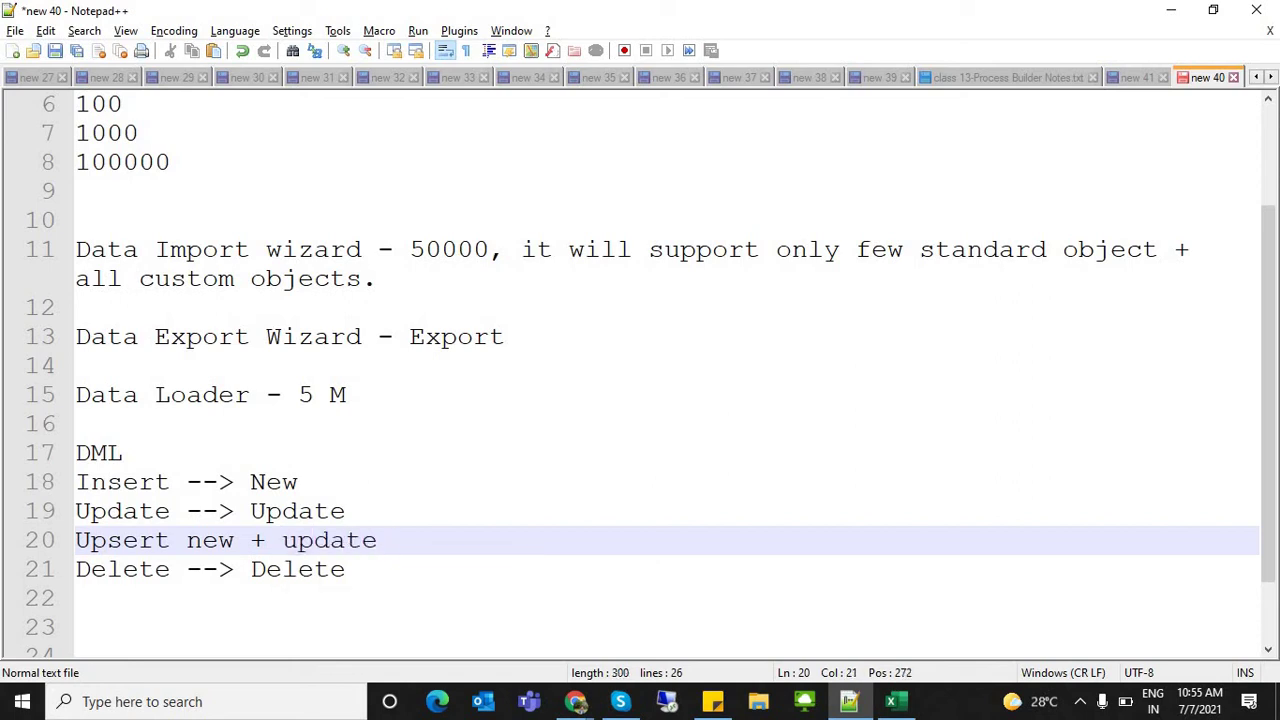
Change the Upsert description to "Insert/update"
double_click(200, 540)
type("Inser")
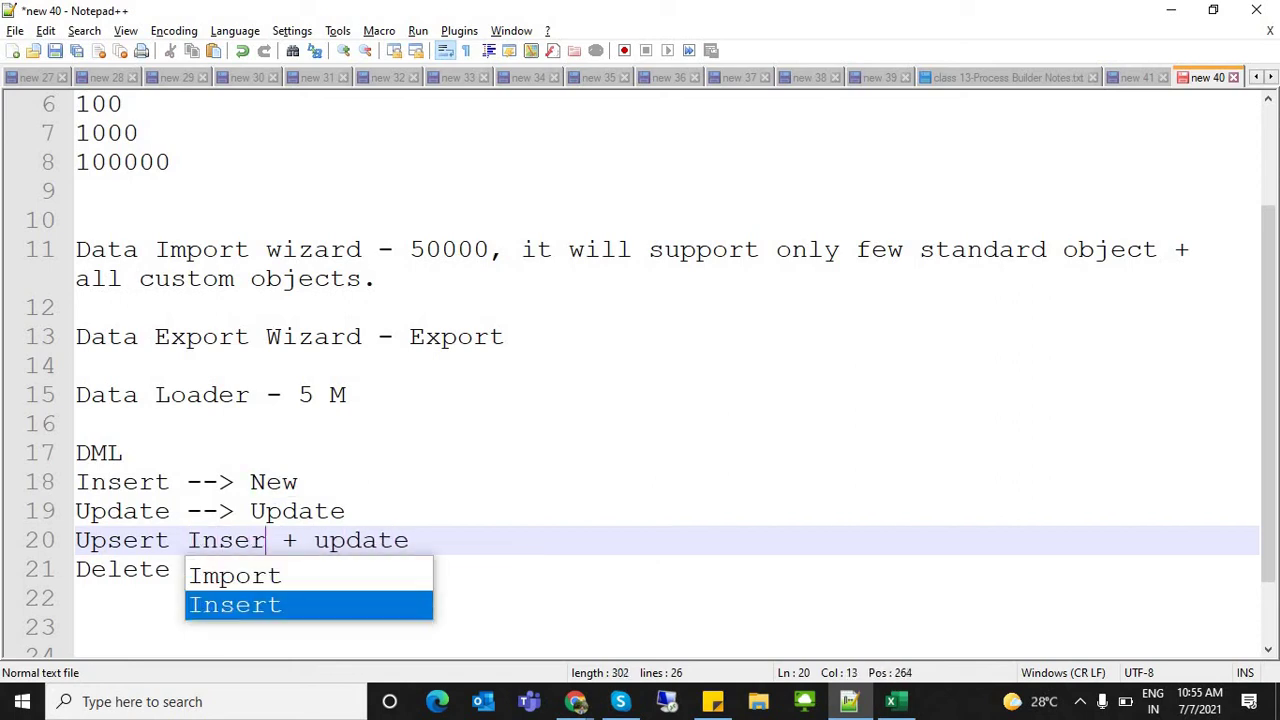
type("t")
double_click(377, 540)
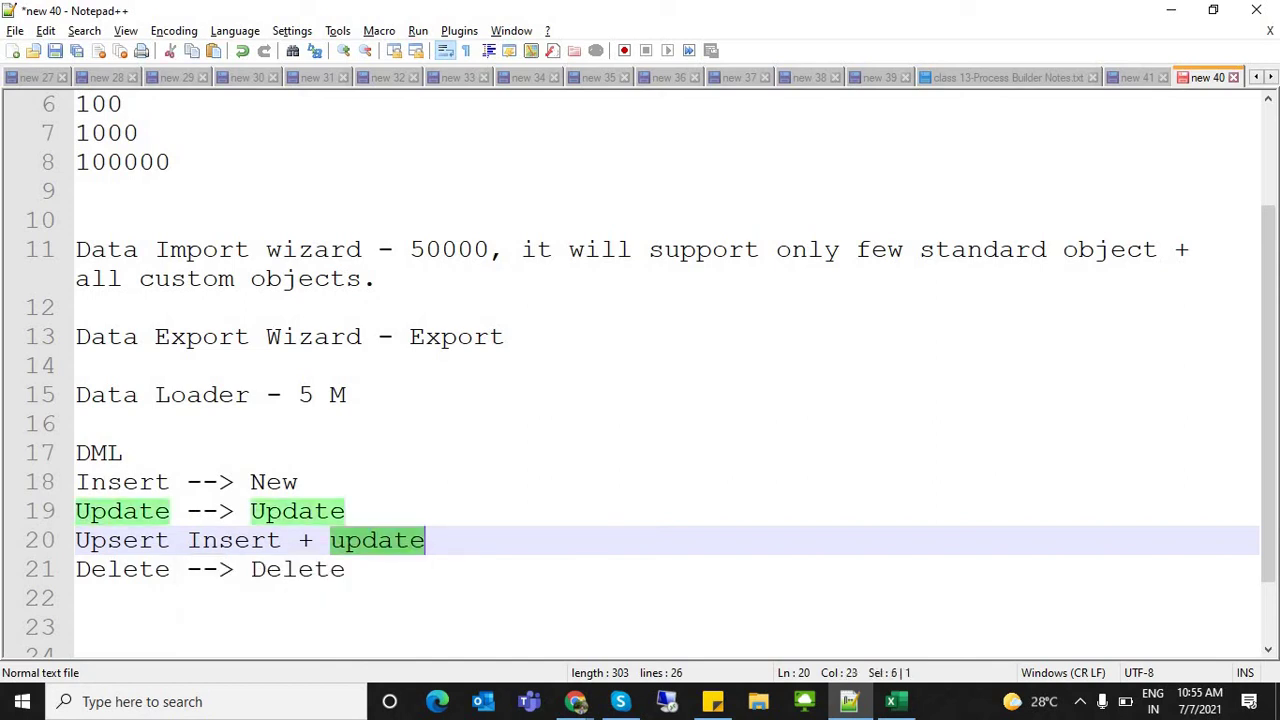
left_click(441, 540)
left_click(330, 540)
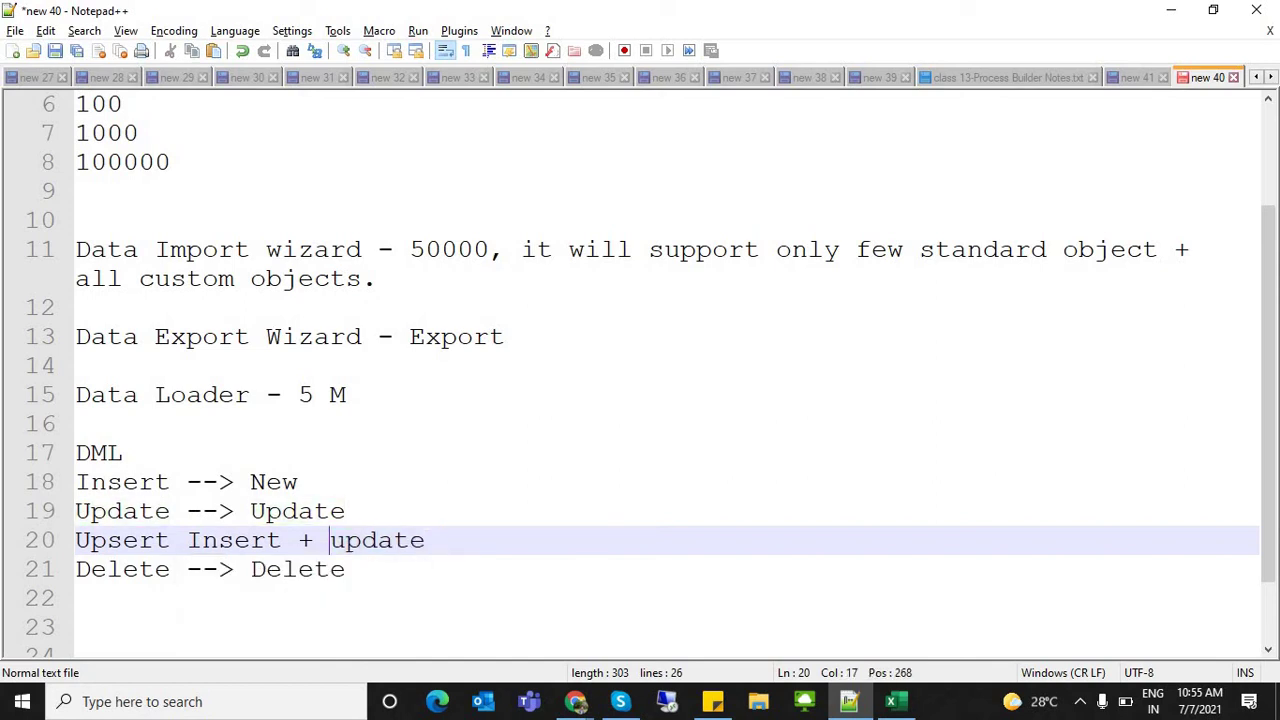
key("BackSpace")
key("BackSpace")
key("BackSpace")
type("/")
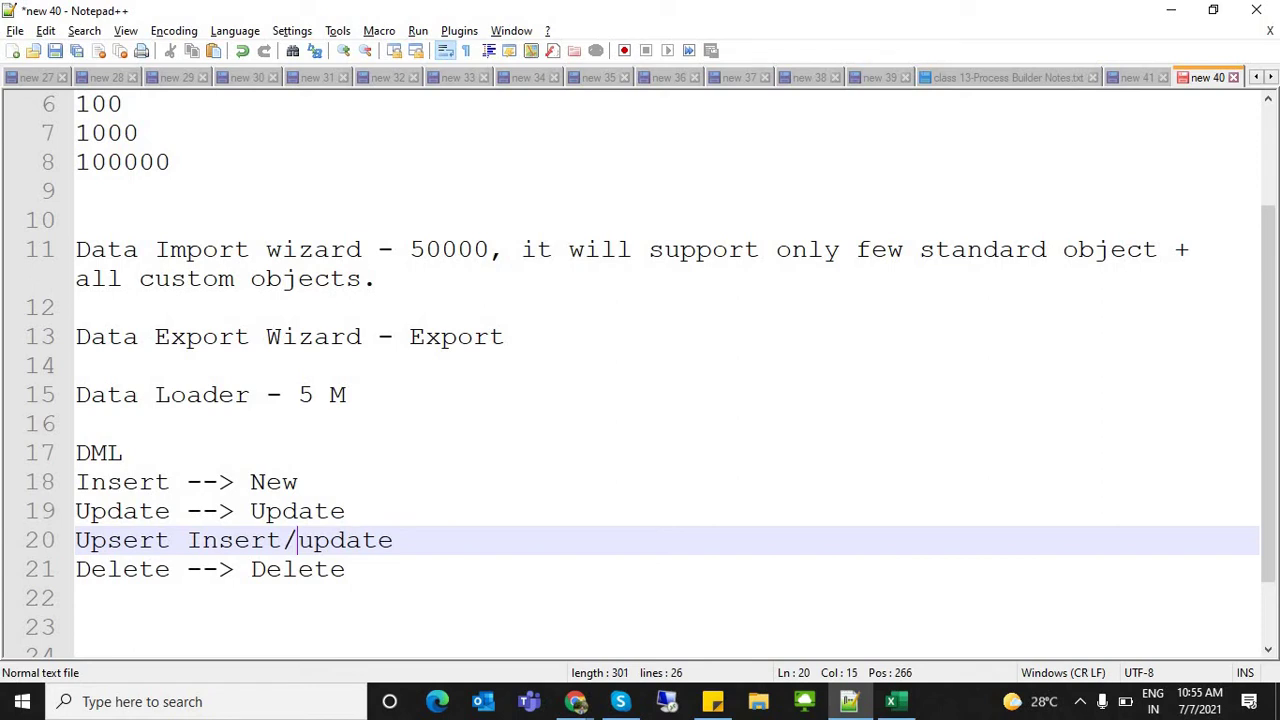
Append "==> upsert" to the Upsert line and highlight the text from "Insert/update" to the line's end
left_click(410, 540)
type("==> upsert")
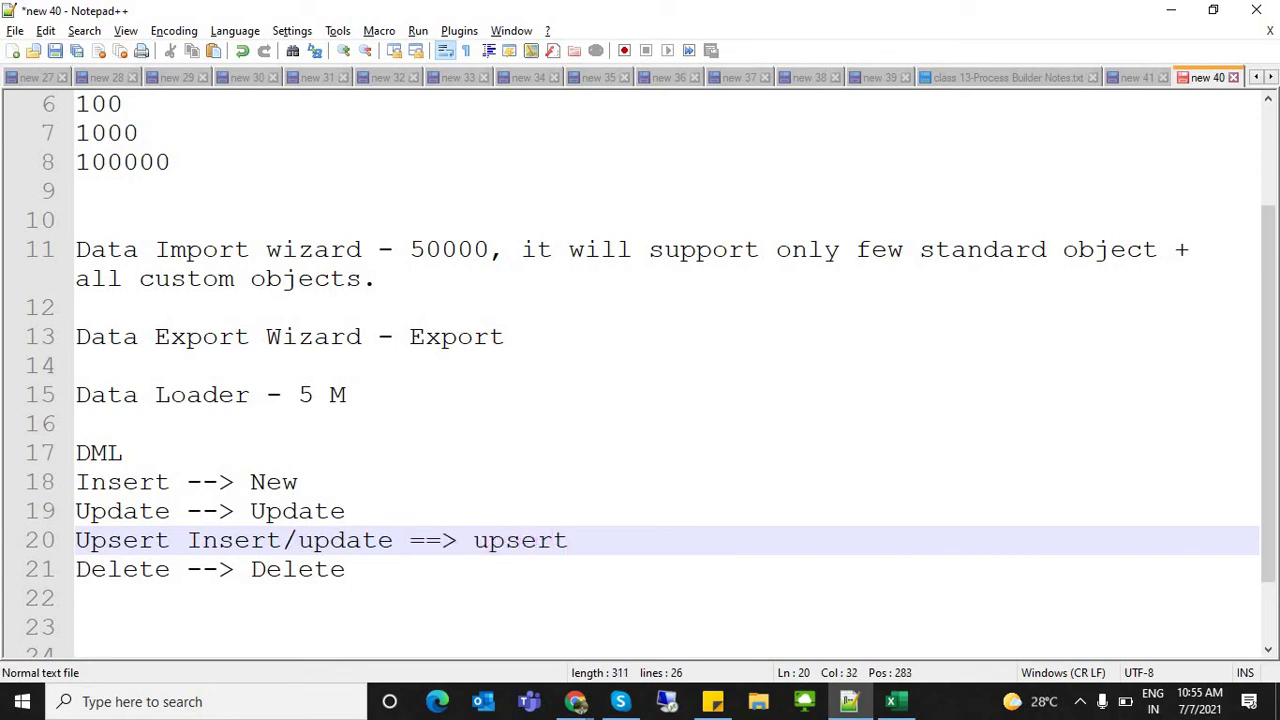
left_click_drag(188, 540, 410, 540)
left_click_drag(188, 540, 568, 540)
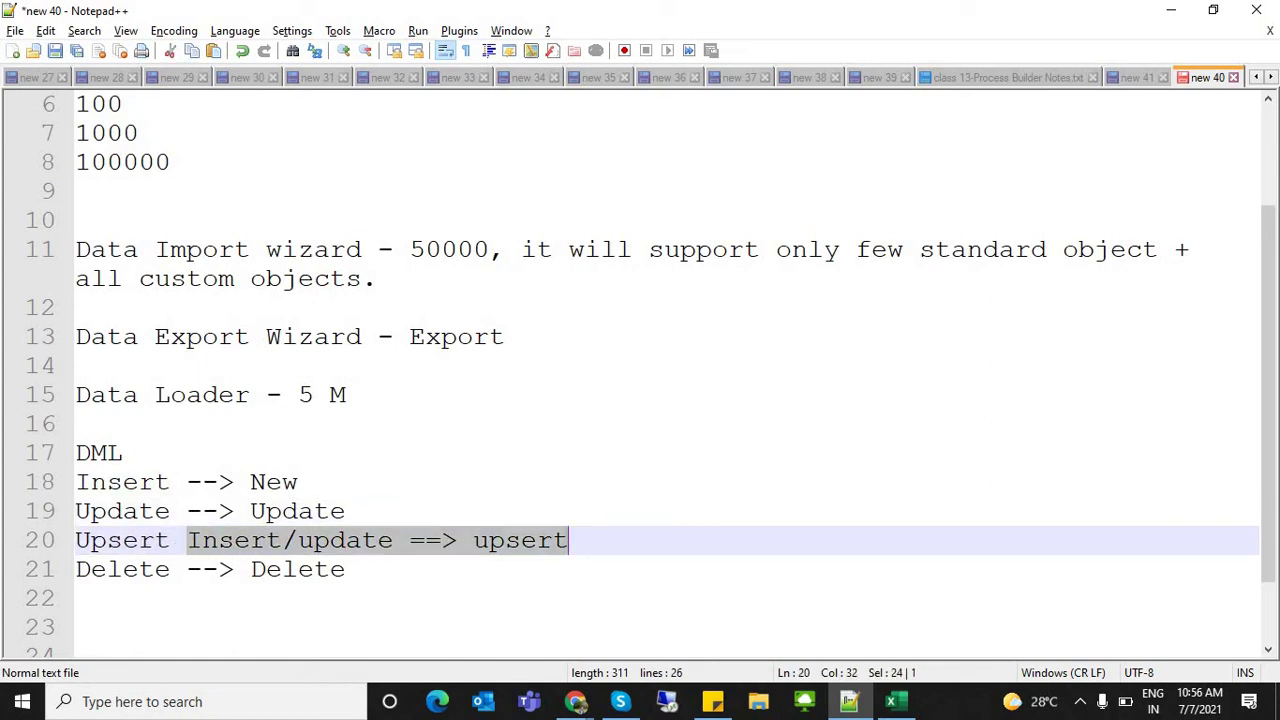
Switch to the Data Import Wizard in Chrome and review the Match by setting and the other record-action options
key("alt+Tab")
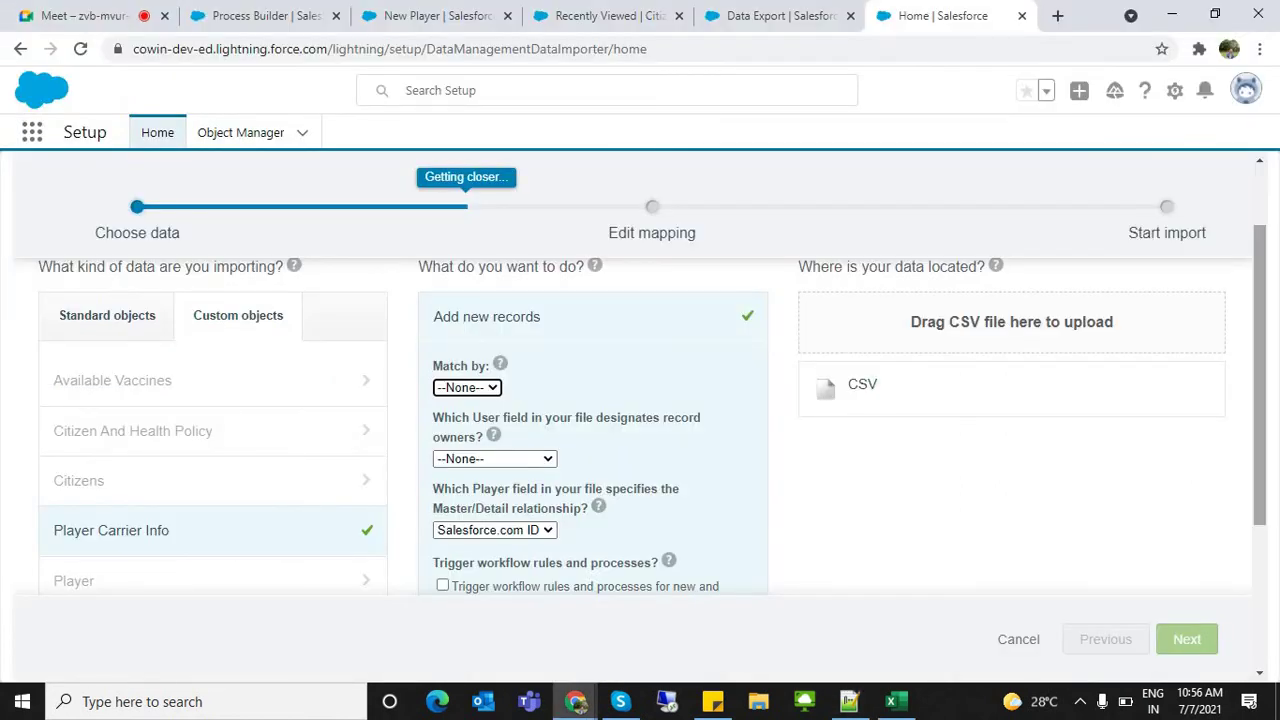
scroll(652, 409, "down", 1)
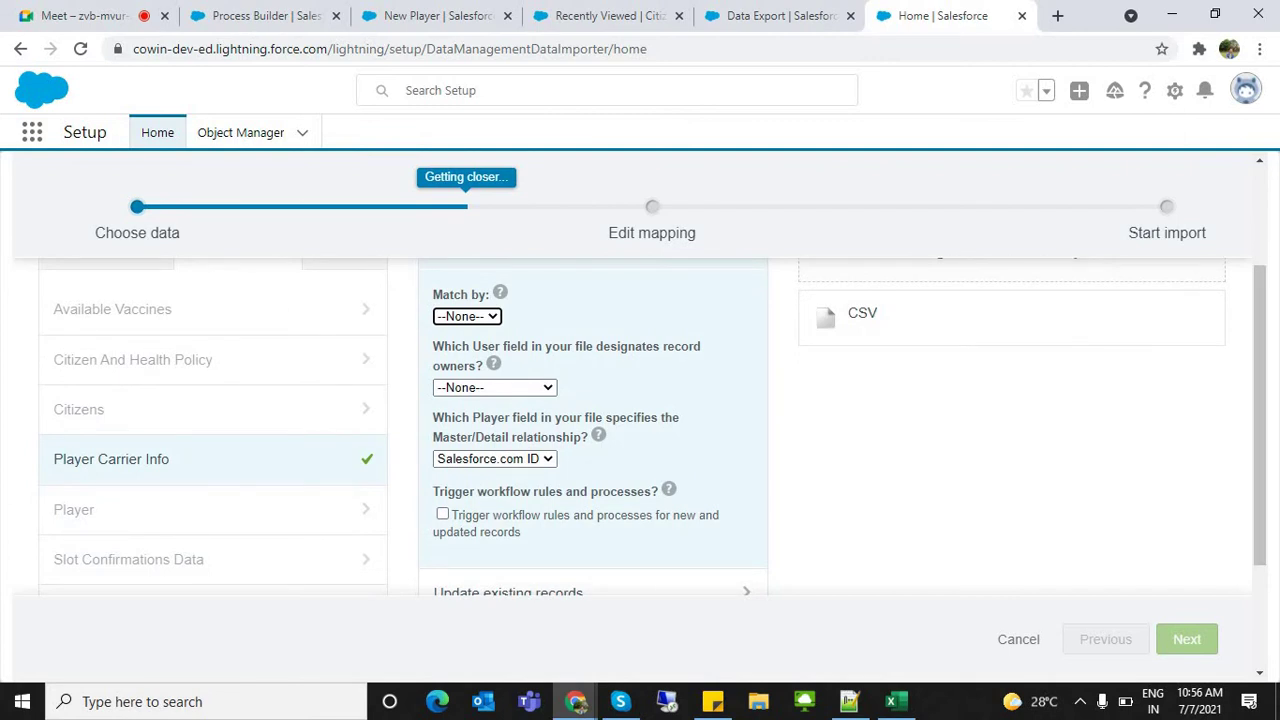
left_click(467, 316)
key("Escape")
scroll(652, 385, "up", 2)
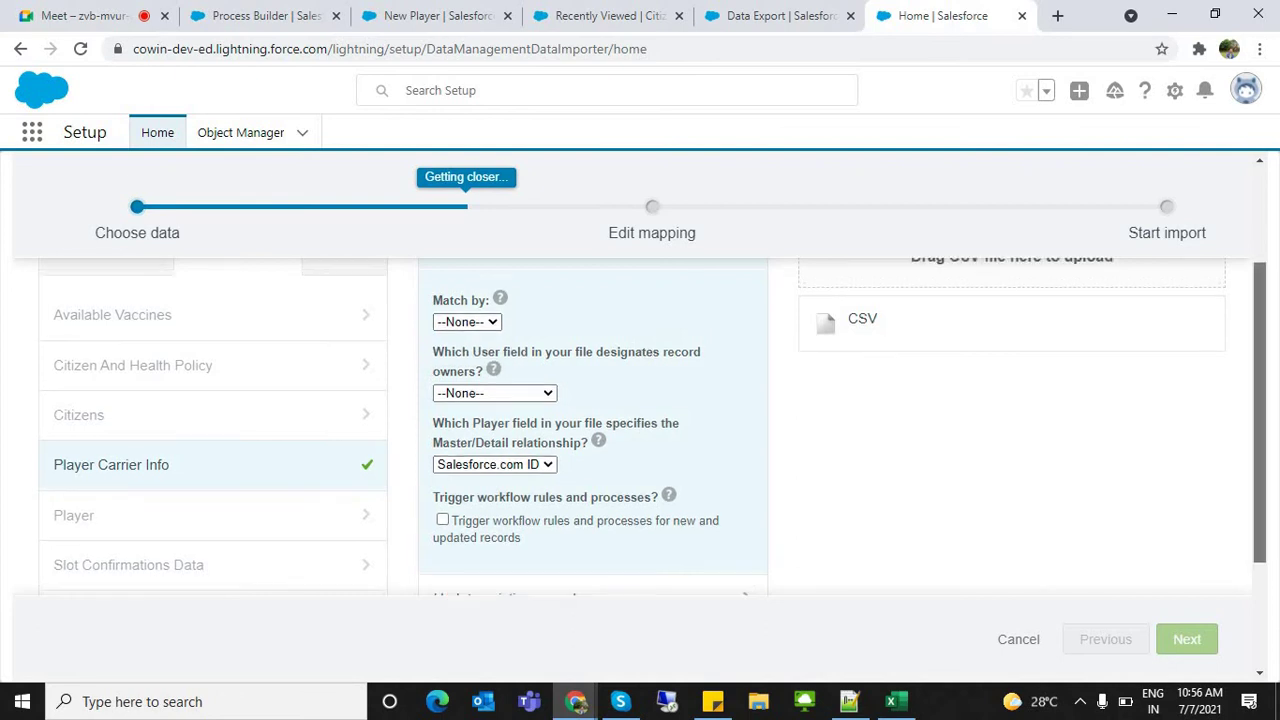
scroll(652, 414, "down", 4)
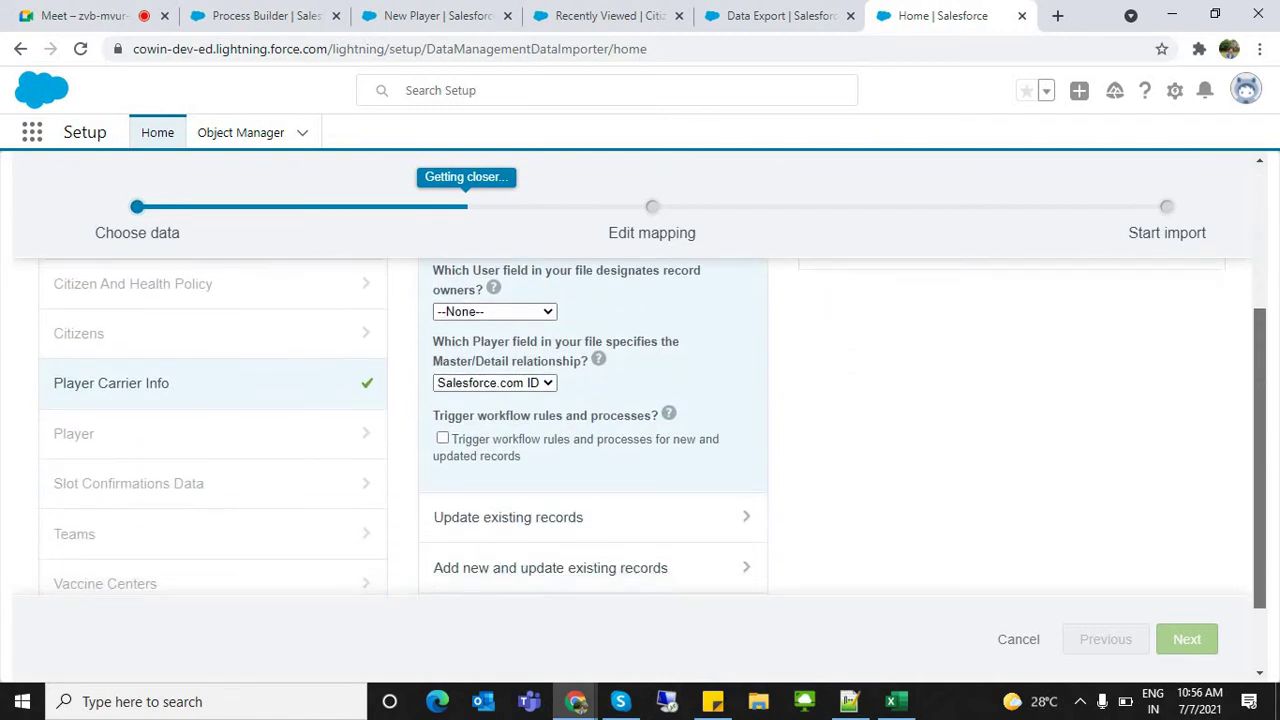
scroll(652, 414, "up", 3)
scroll(652, 414, "up", 3)
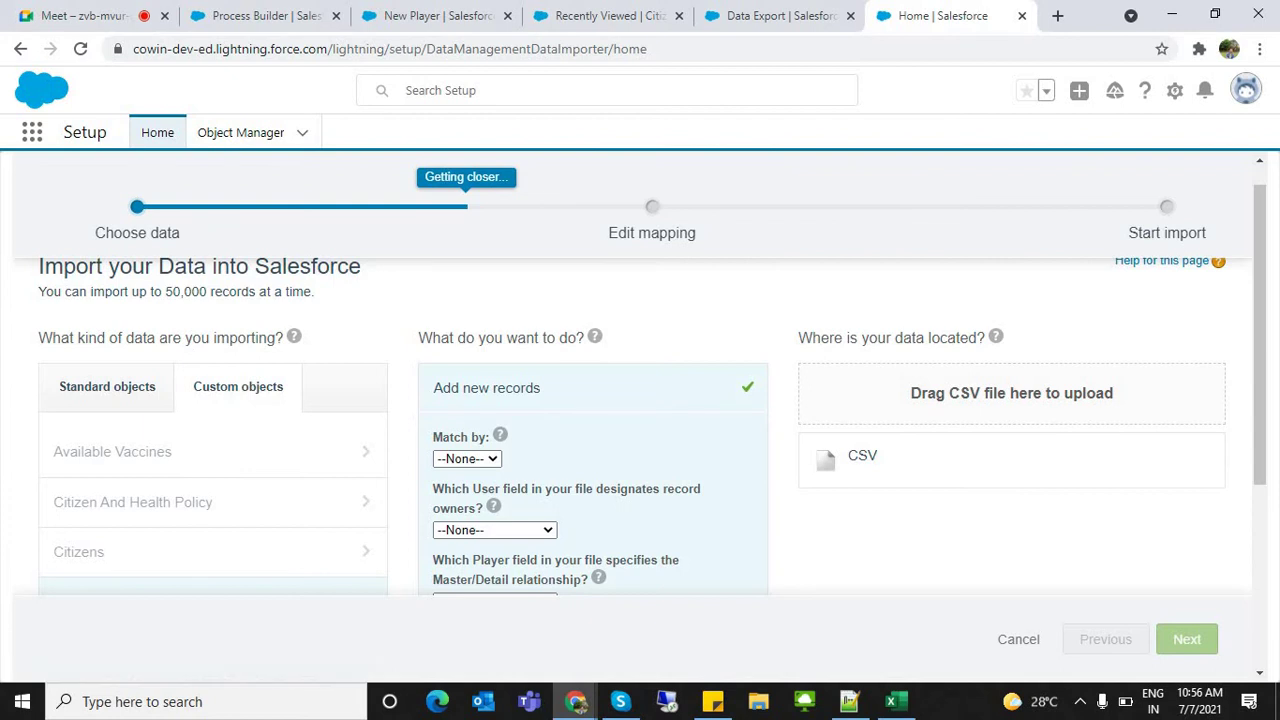
Switch to Excel and save New Microsoft Excel Worksheet to the Desktop in CSV (Comma delimited) format
left_click(897, 701)
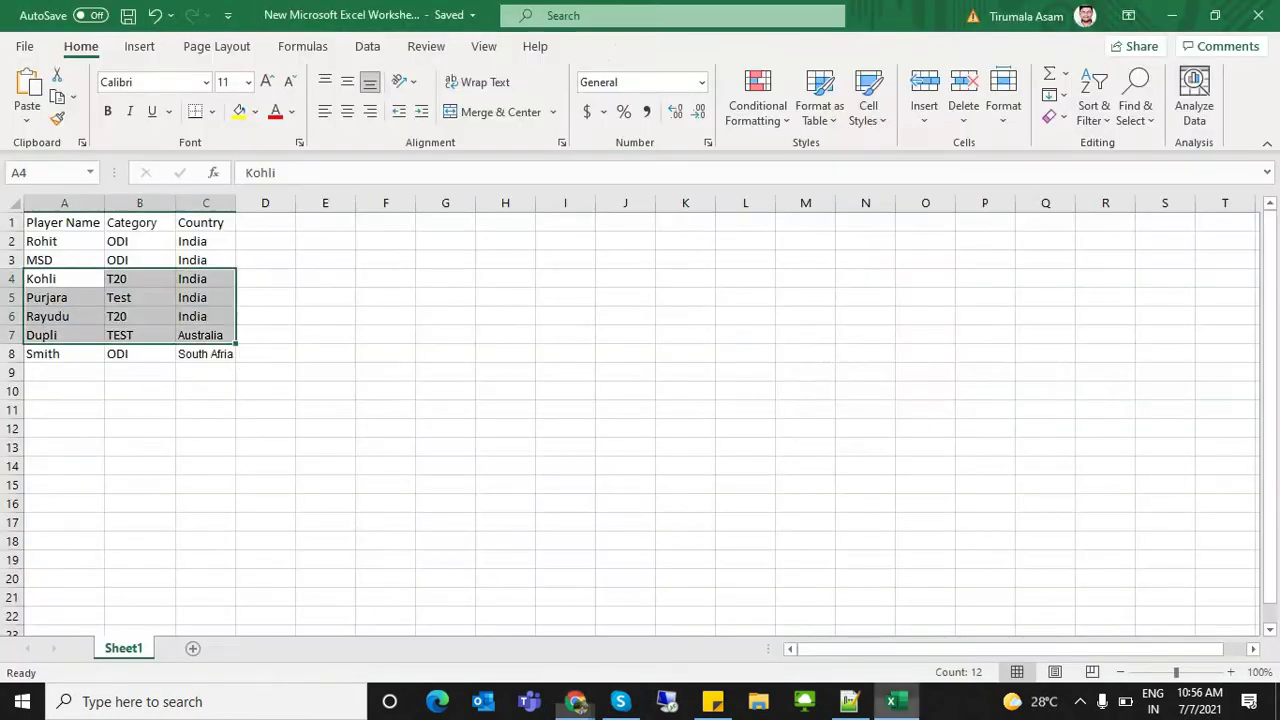
left_click(325, 297)
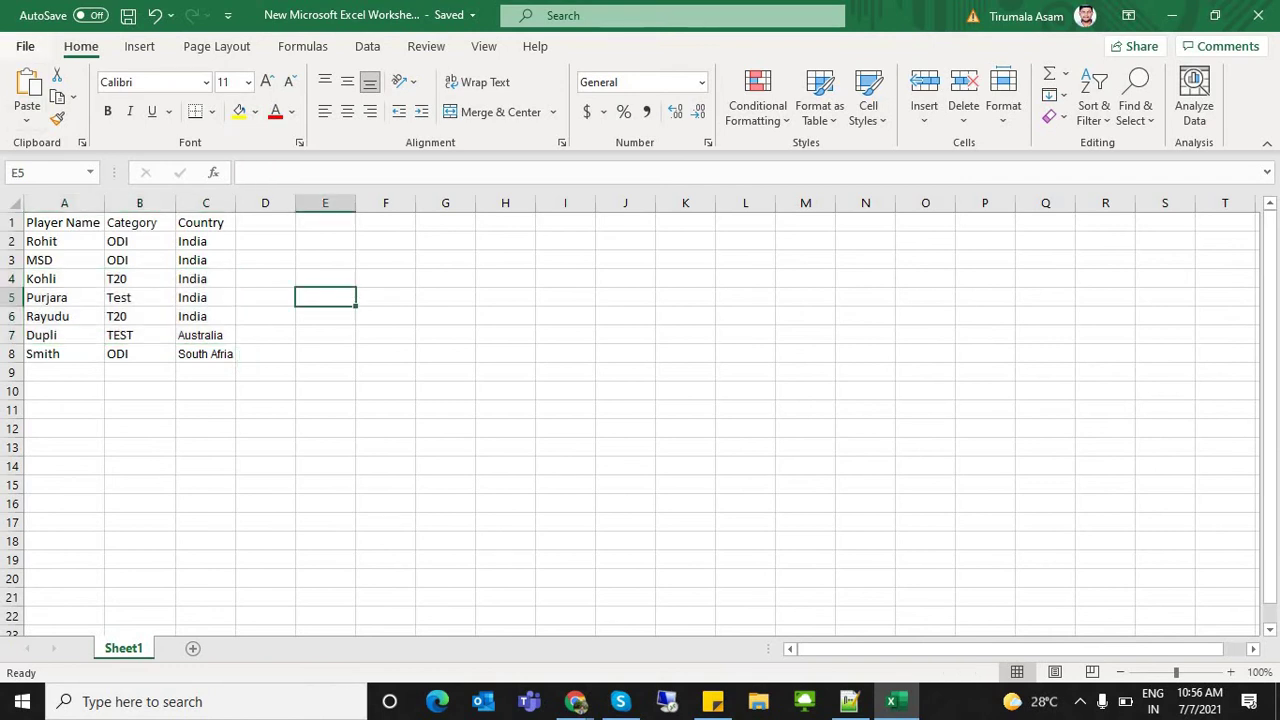
left_click(24, 46)
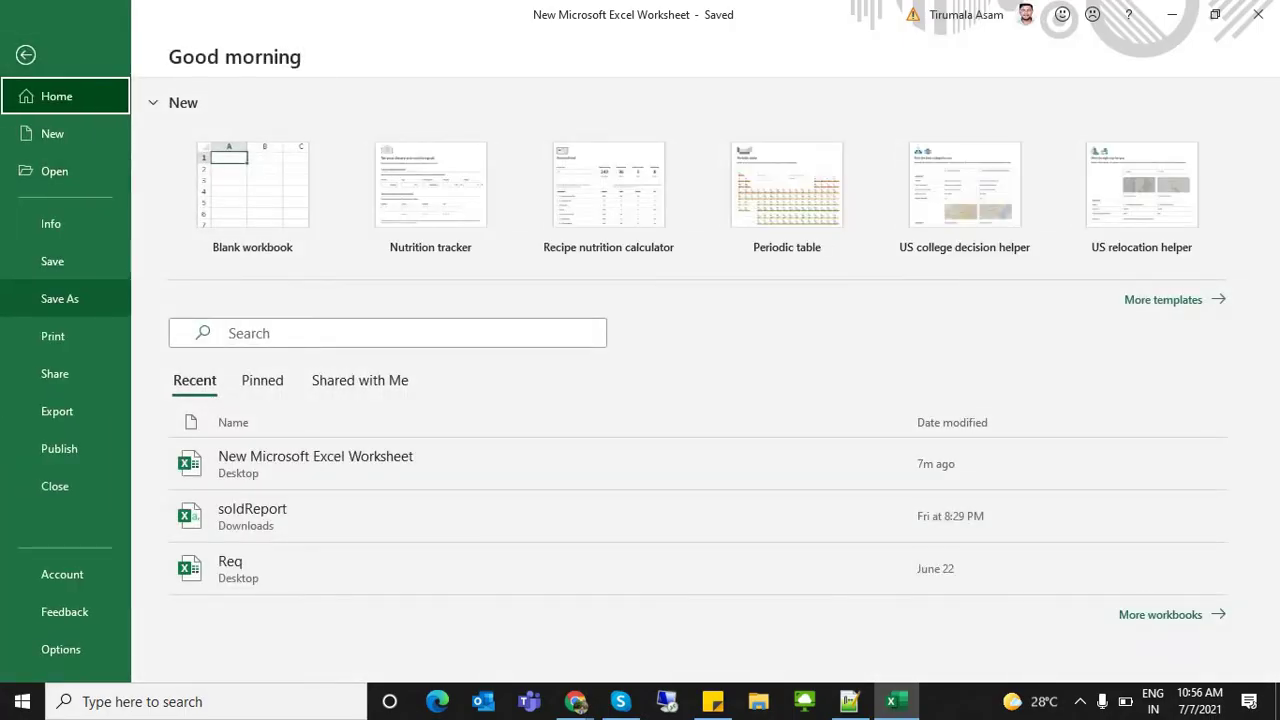
left_click(60, 298)
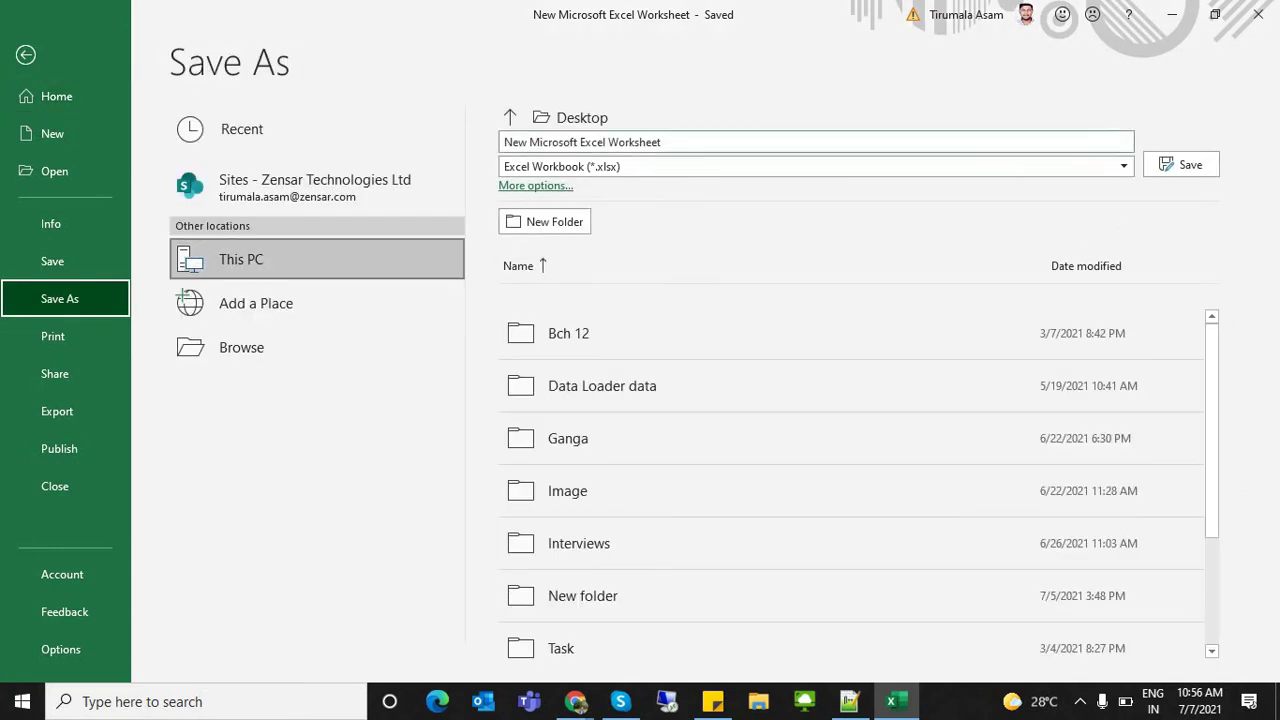
left_click(816, 167)
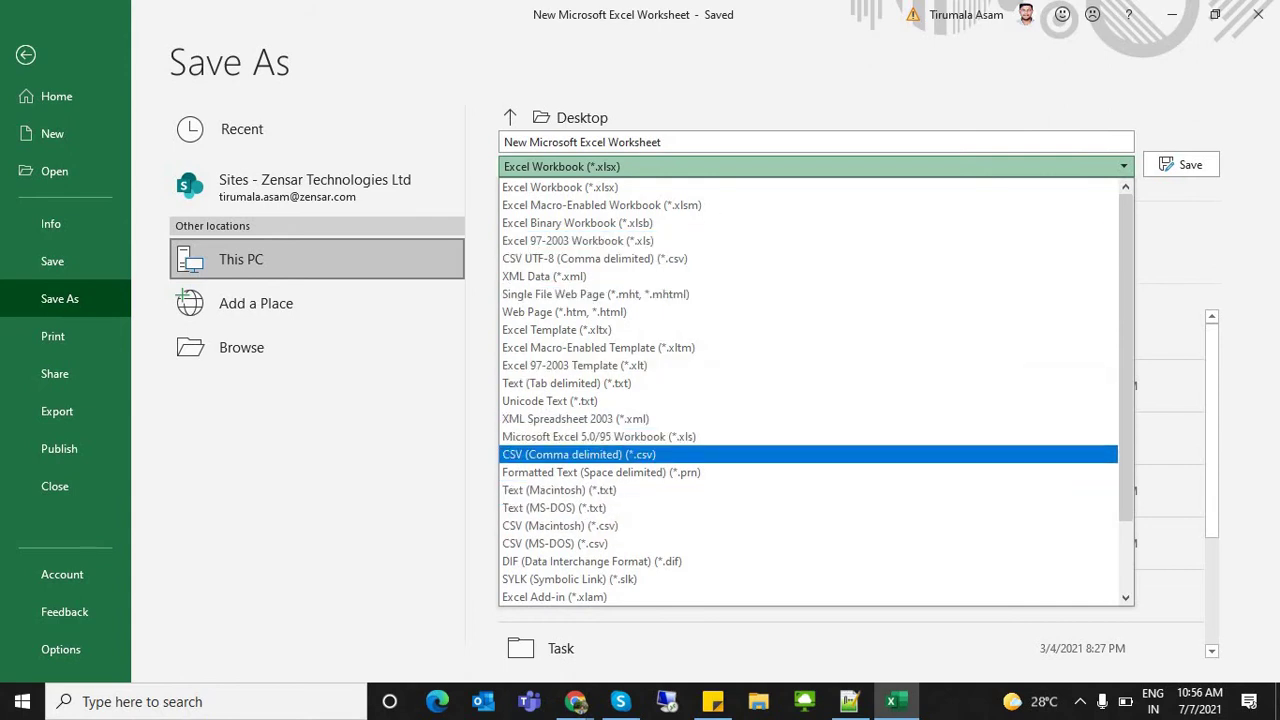
left_click(640, 455)
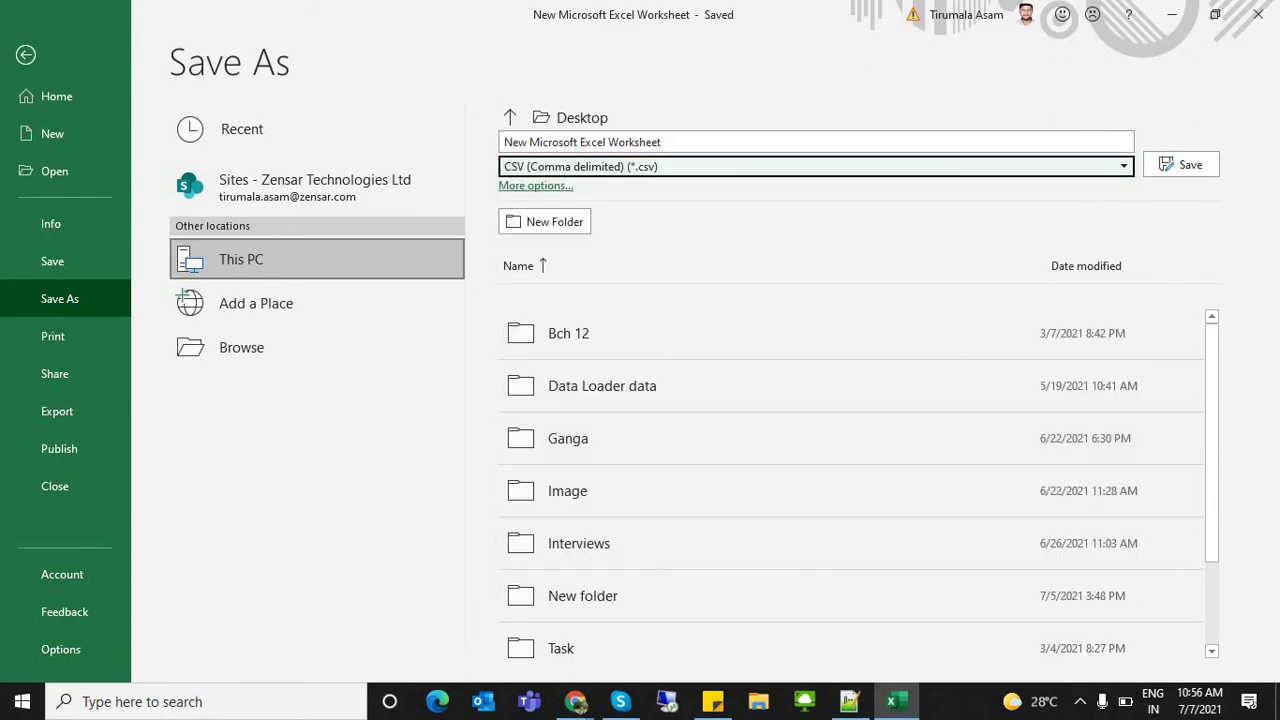
left_click(1181, 165)
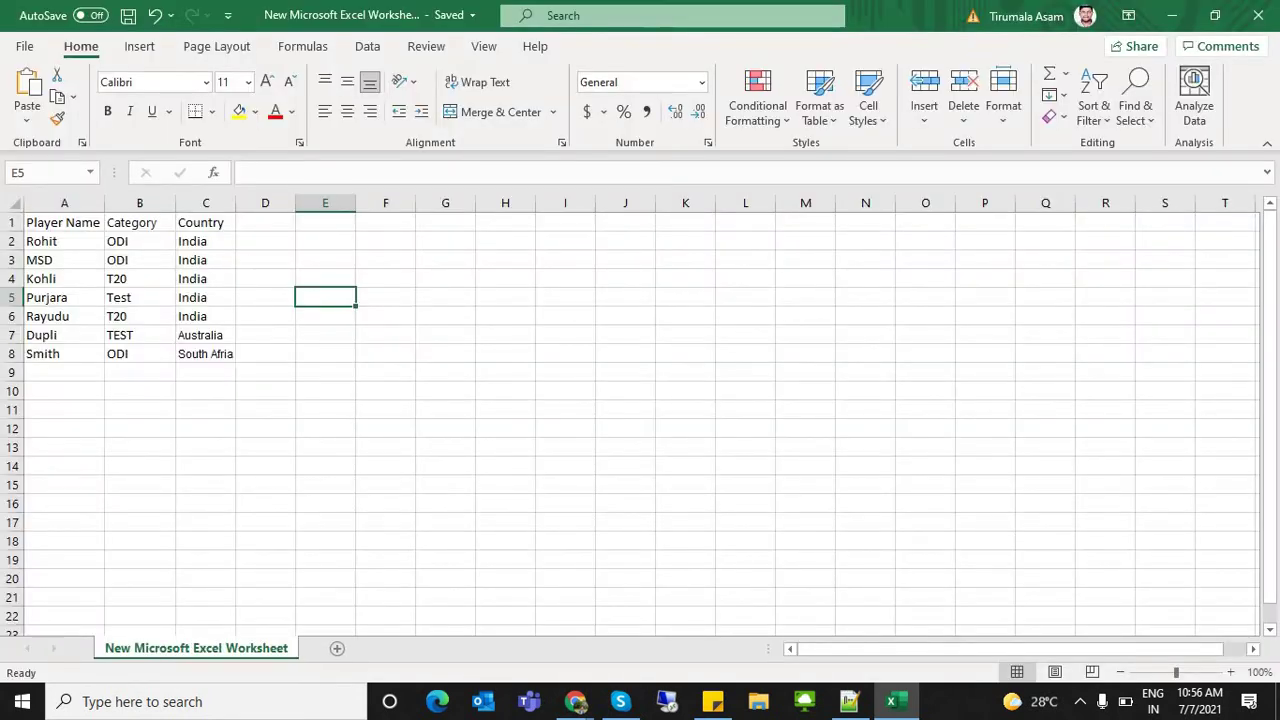
Show the Desktop and compare the file details of the CSV and original Excel versions of New Microsoft Excel Worksheet
key("super+d")
left_click_drag(877, 312, 621, 213)
left_click(527, 598)
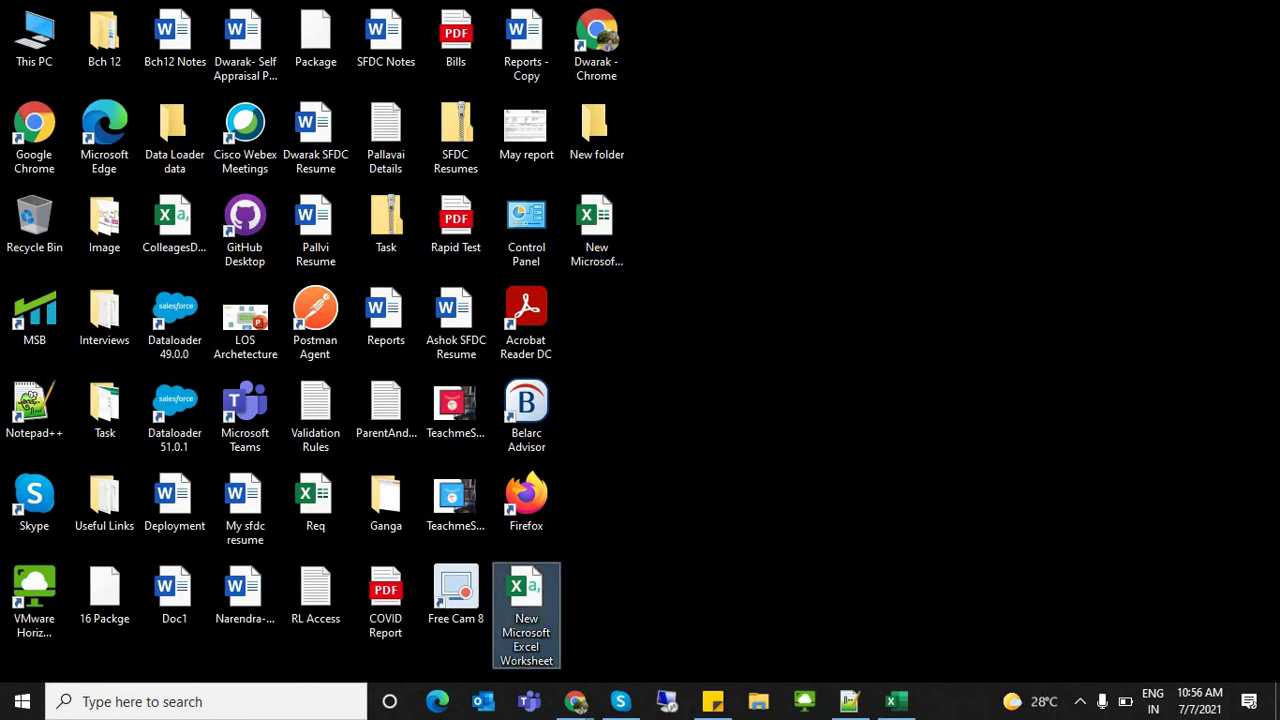
left_click(592, 246)
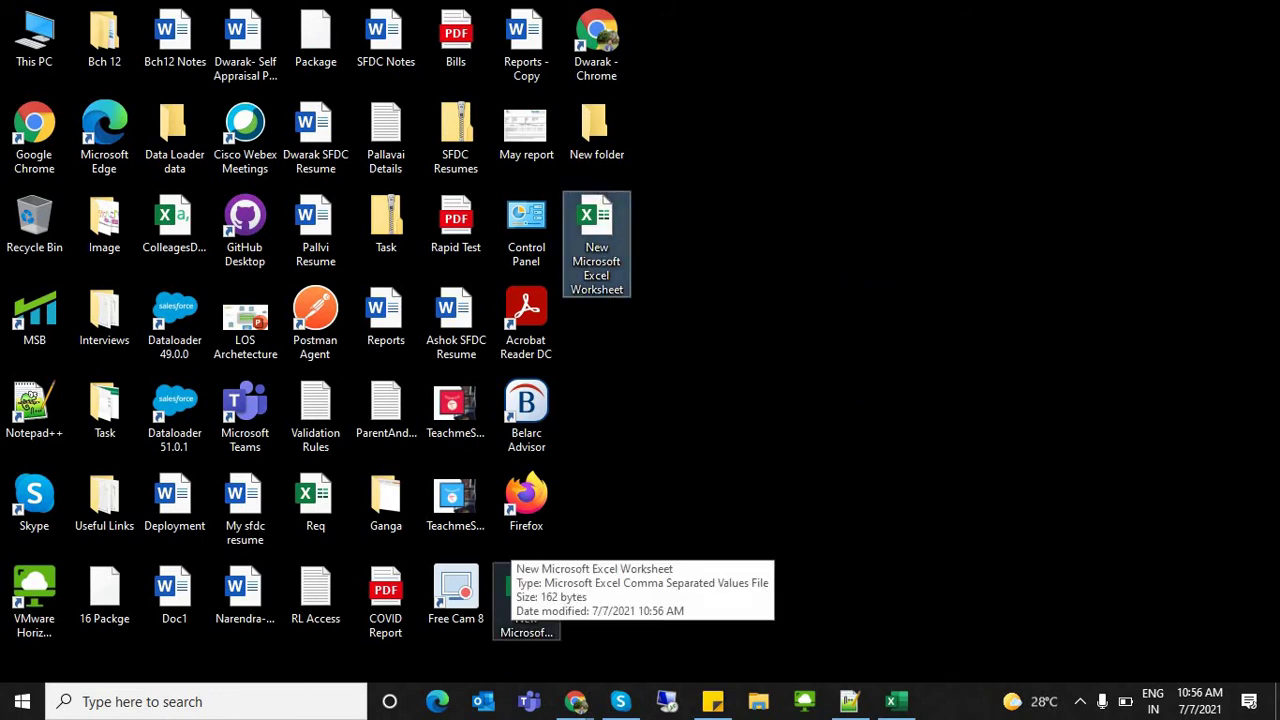
left_click(624, 566)
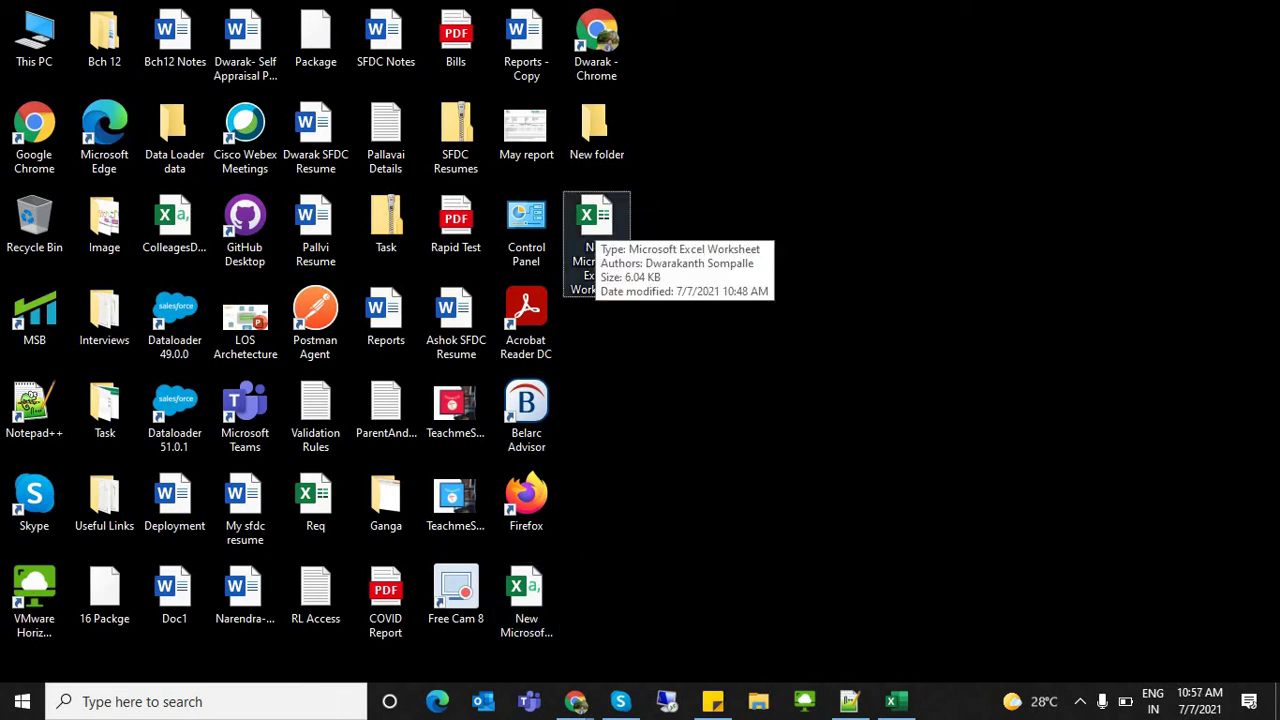
left_click(597, 225)
Try to rename the CSV copy of New Microsoft Excel Worksheet on the Desktop to "Player Information"
left_click(527, 600)
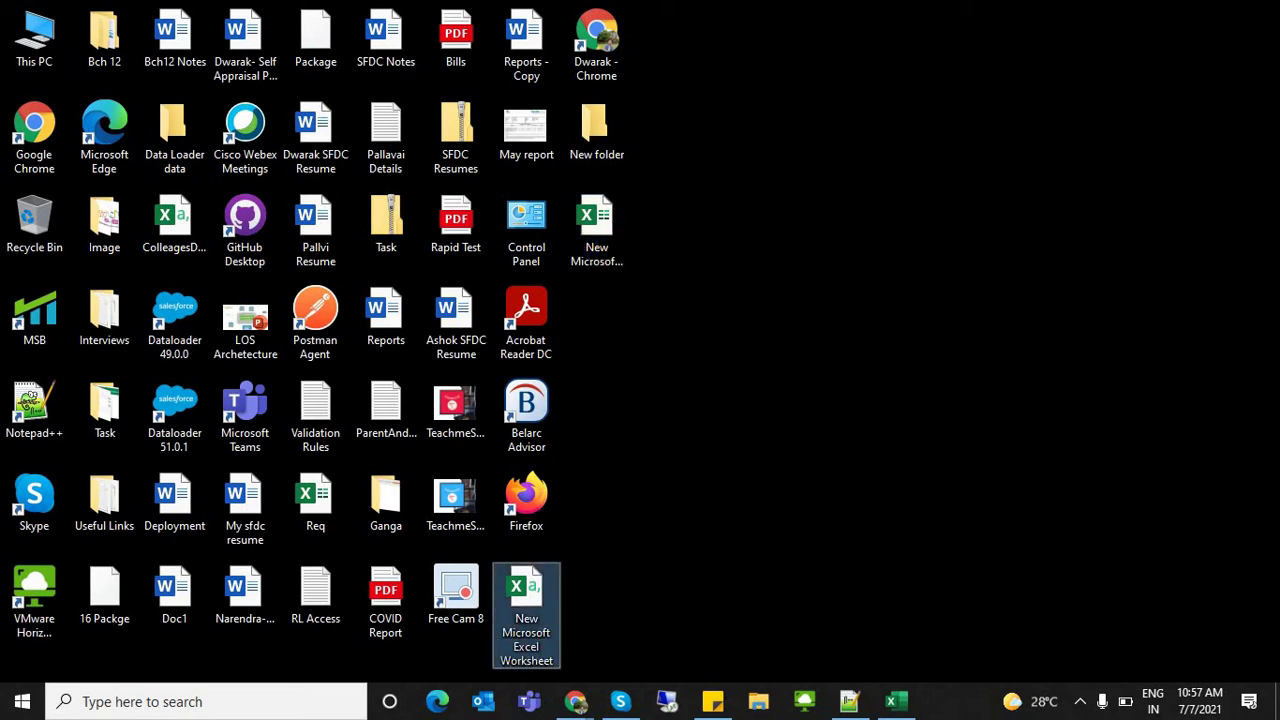
key("F2")
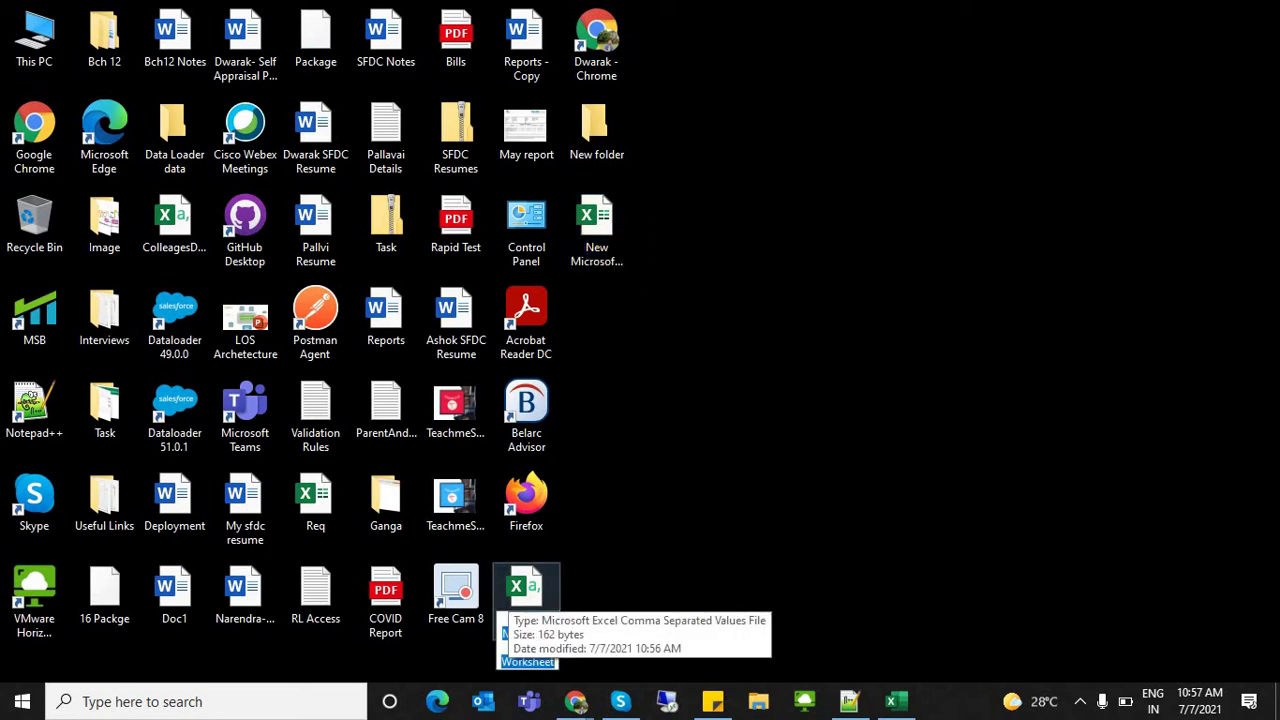
key("BackSpace")
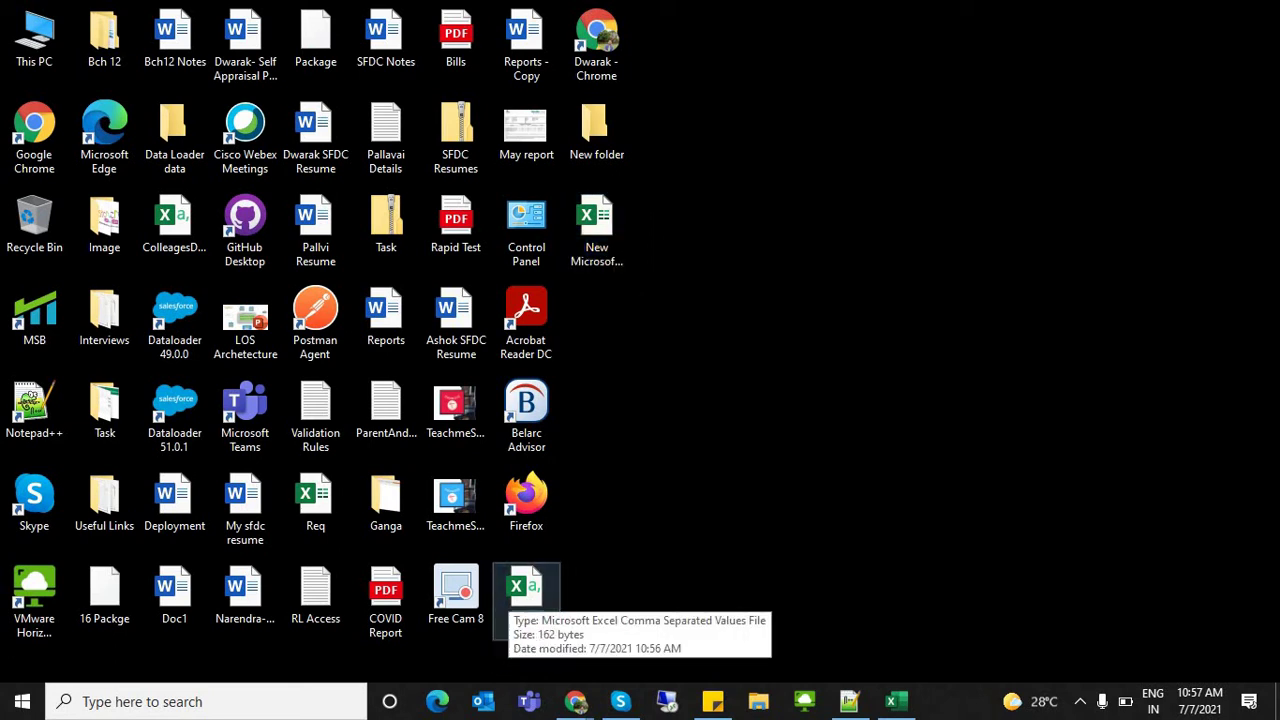
type("Play")
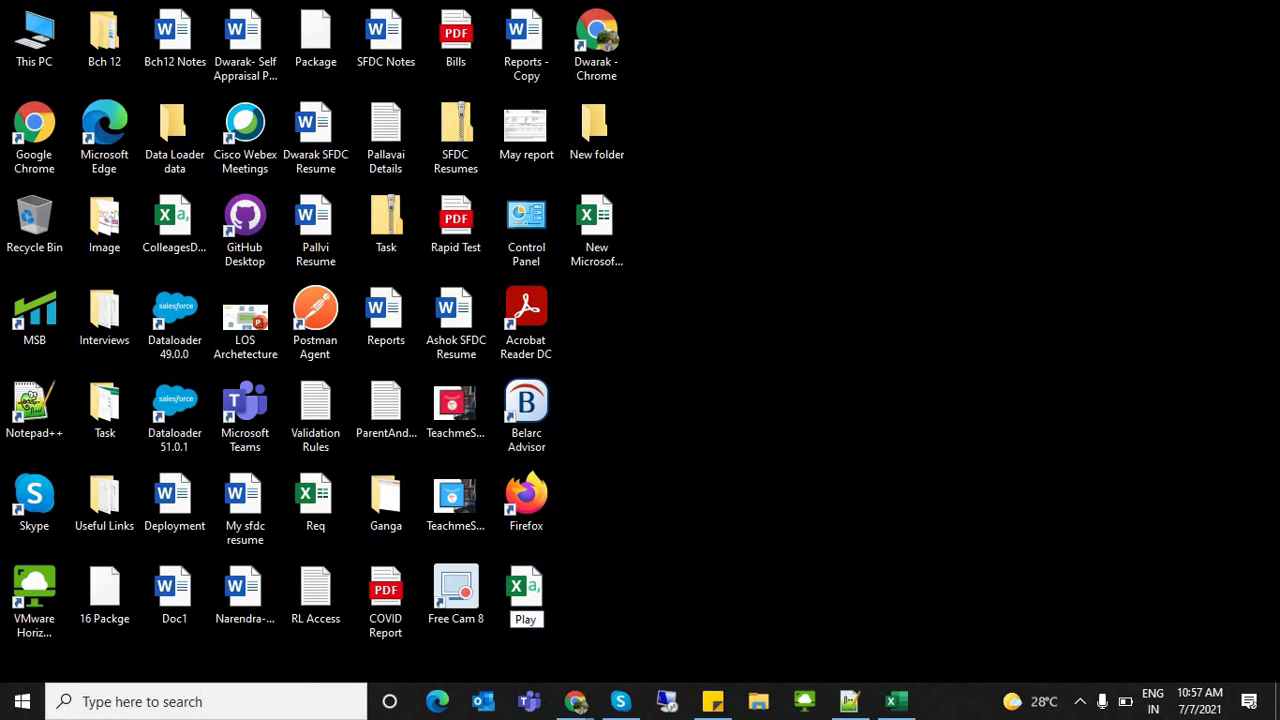
type("er Information")
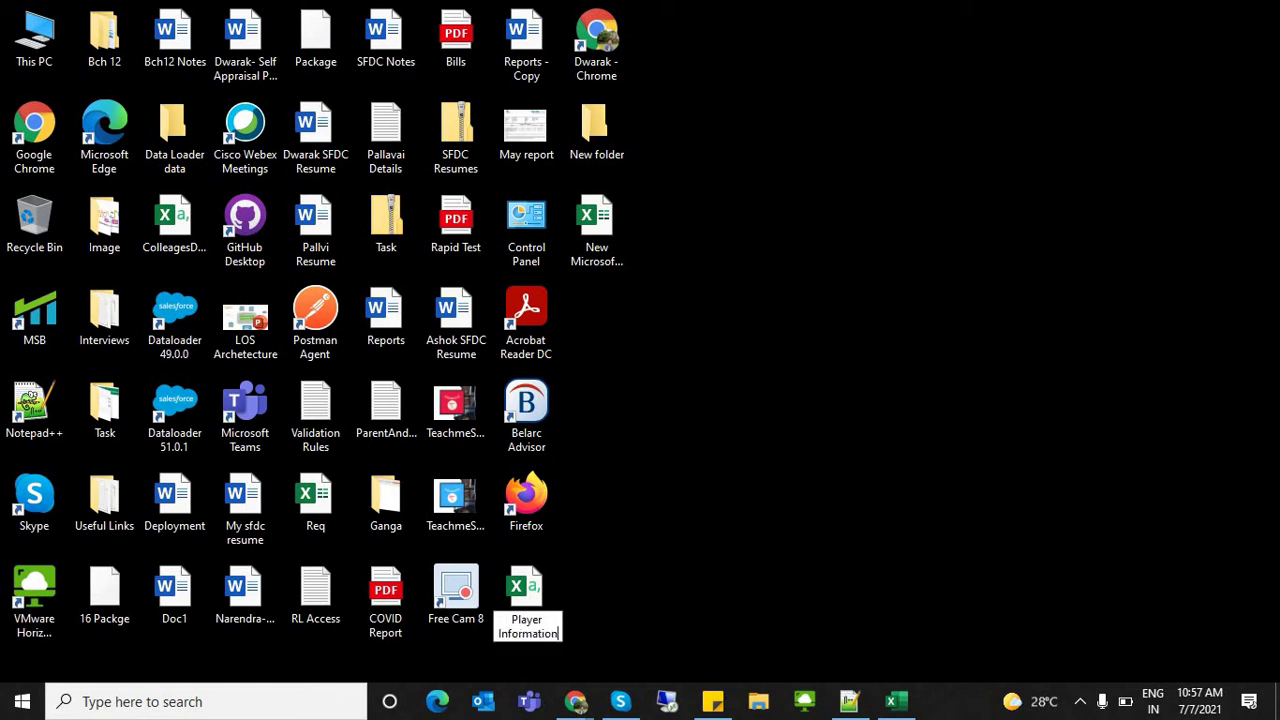
key("Return")
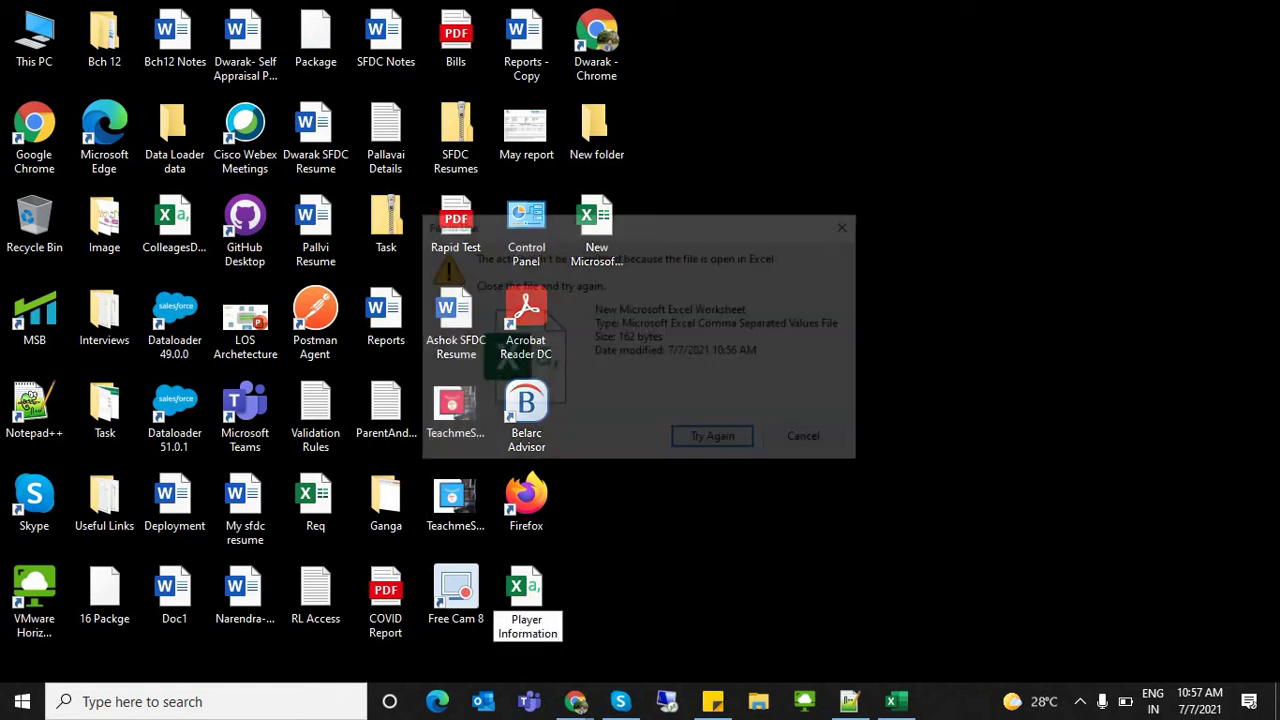
key("Escape")
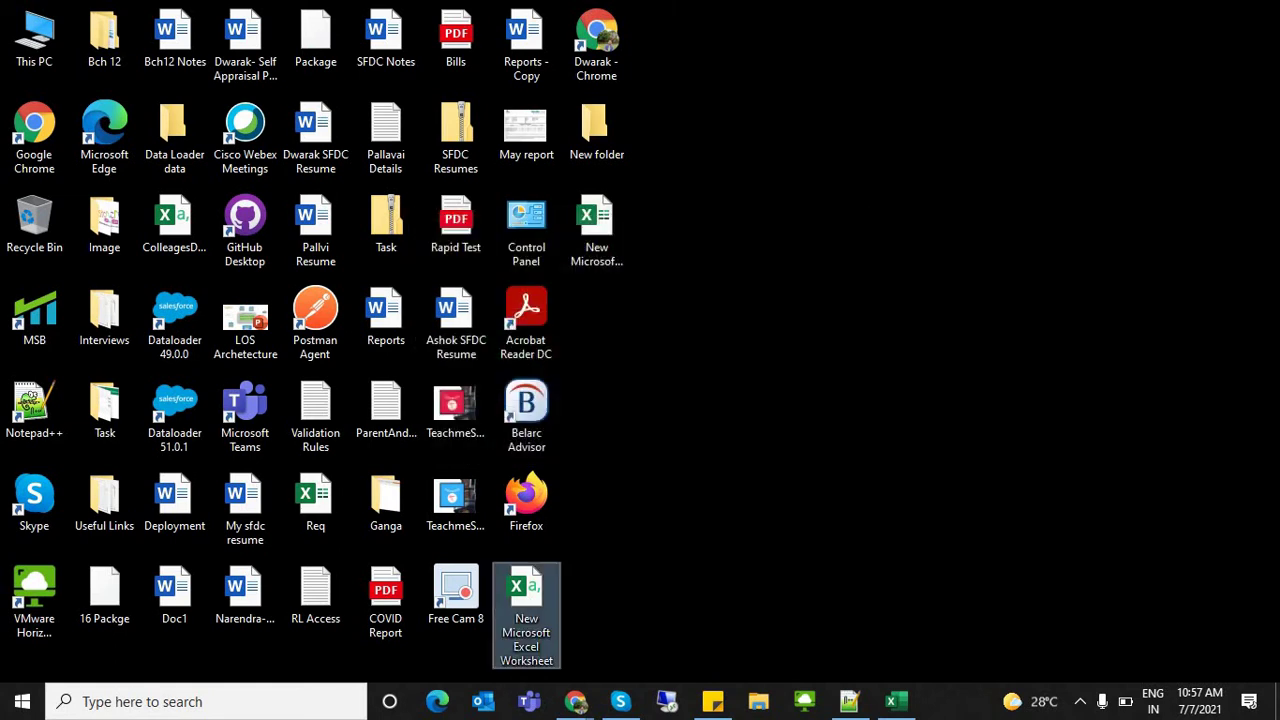
Close the worksheet in Excel and rename its CSV file on the Desktop to "Player Info"
left_click(896, 702)
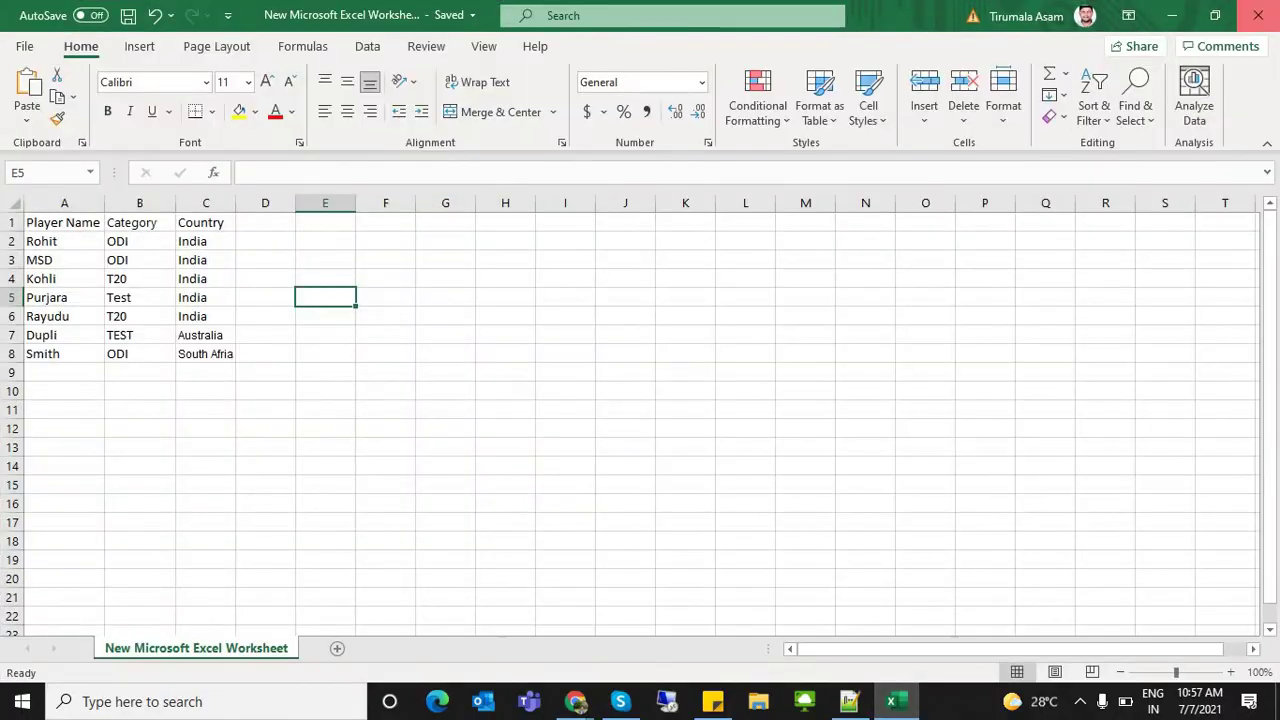
left_click(1258, 15)
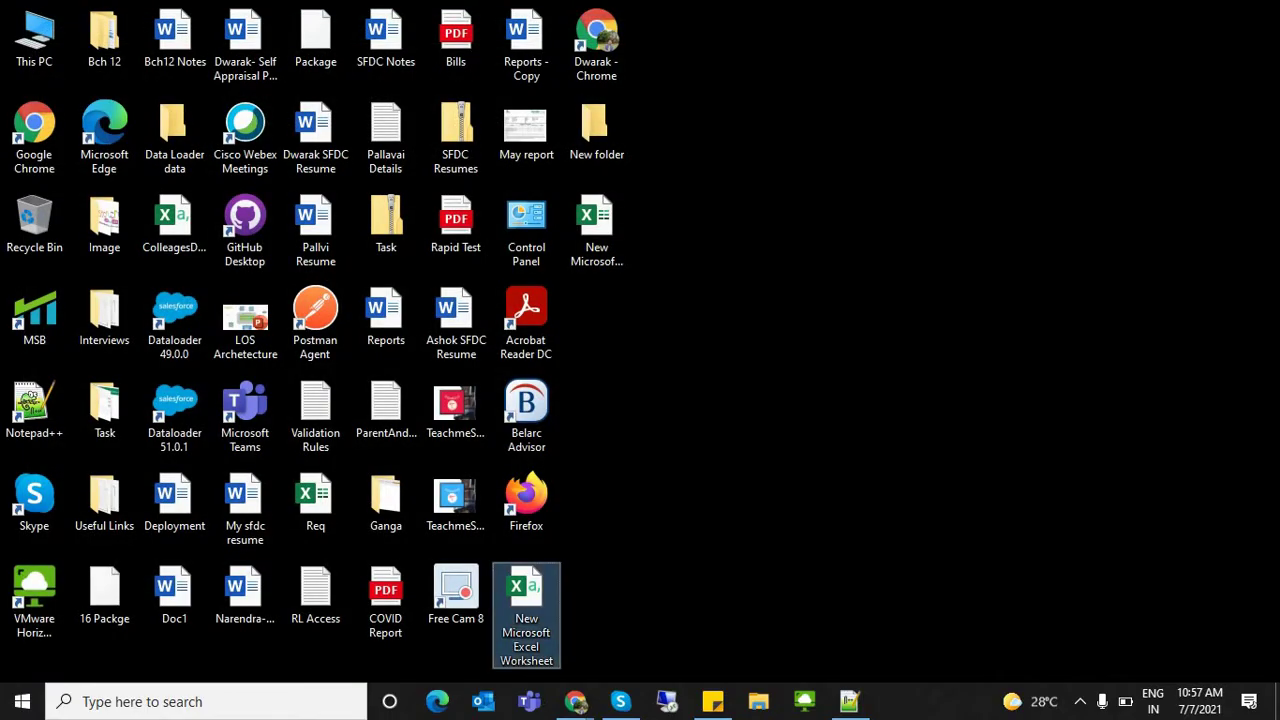
key("F2")
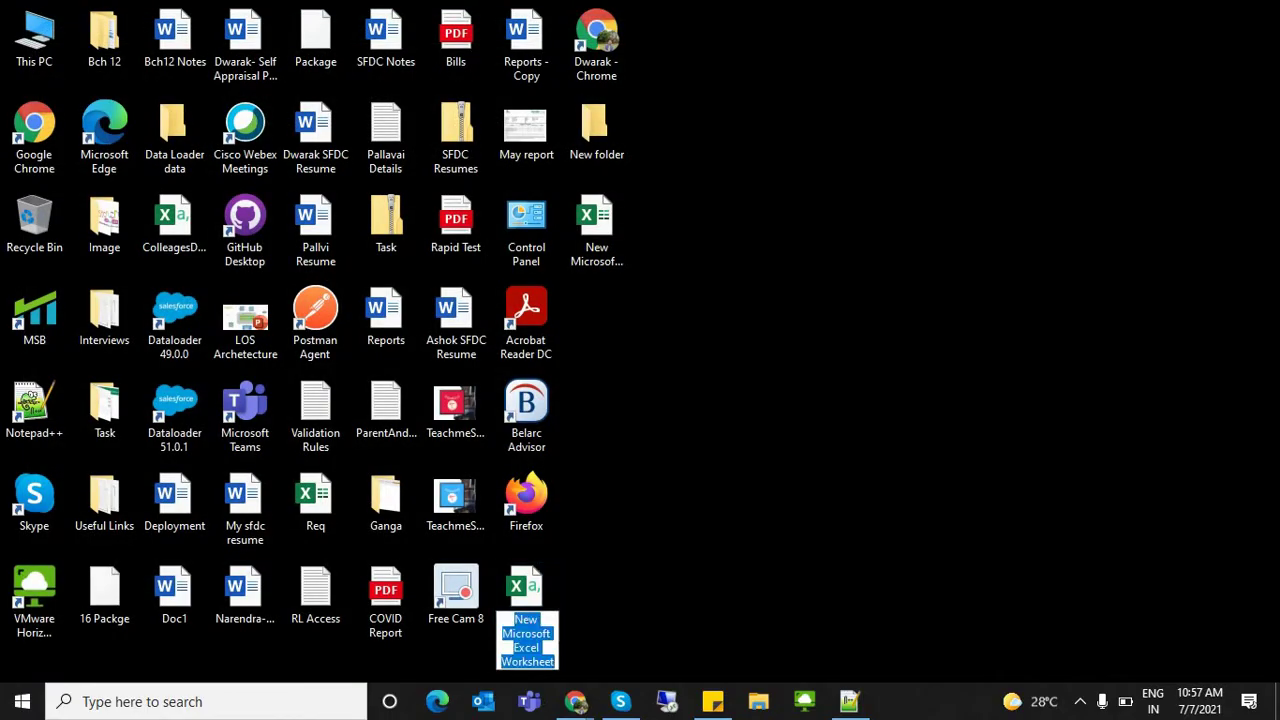
type("Player Info")
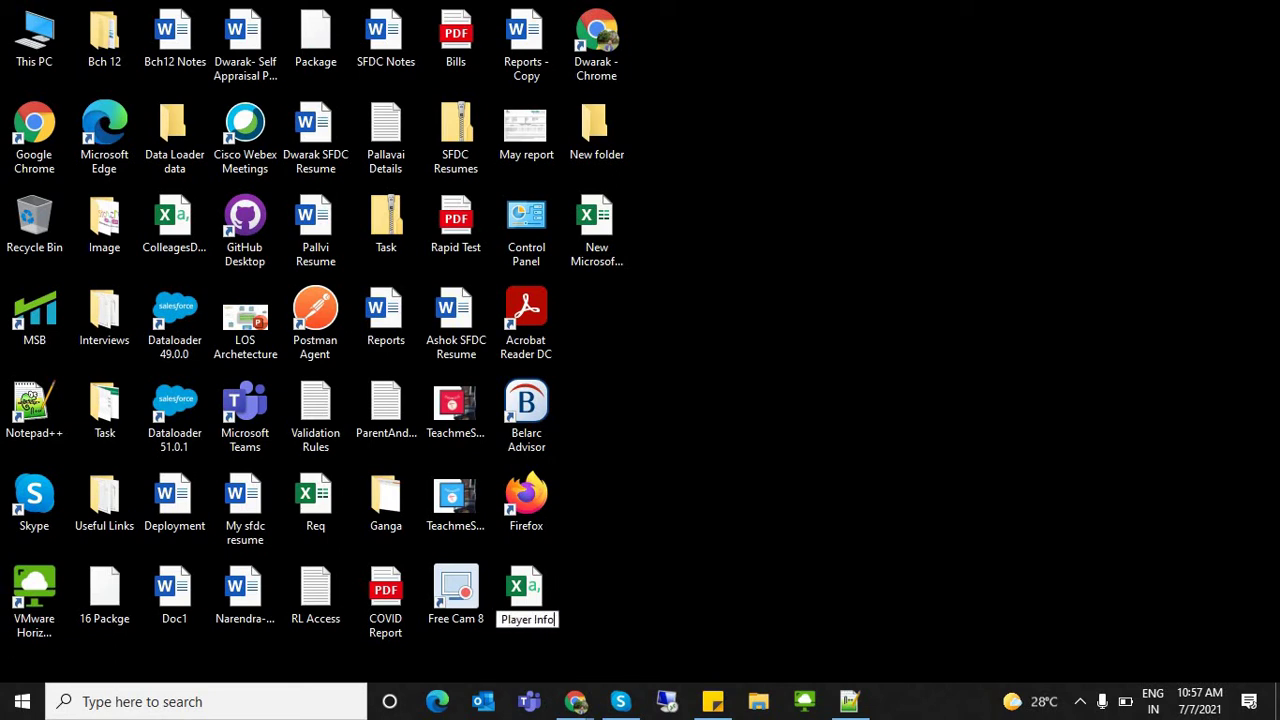
key("Return")
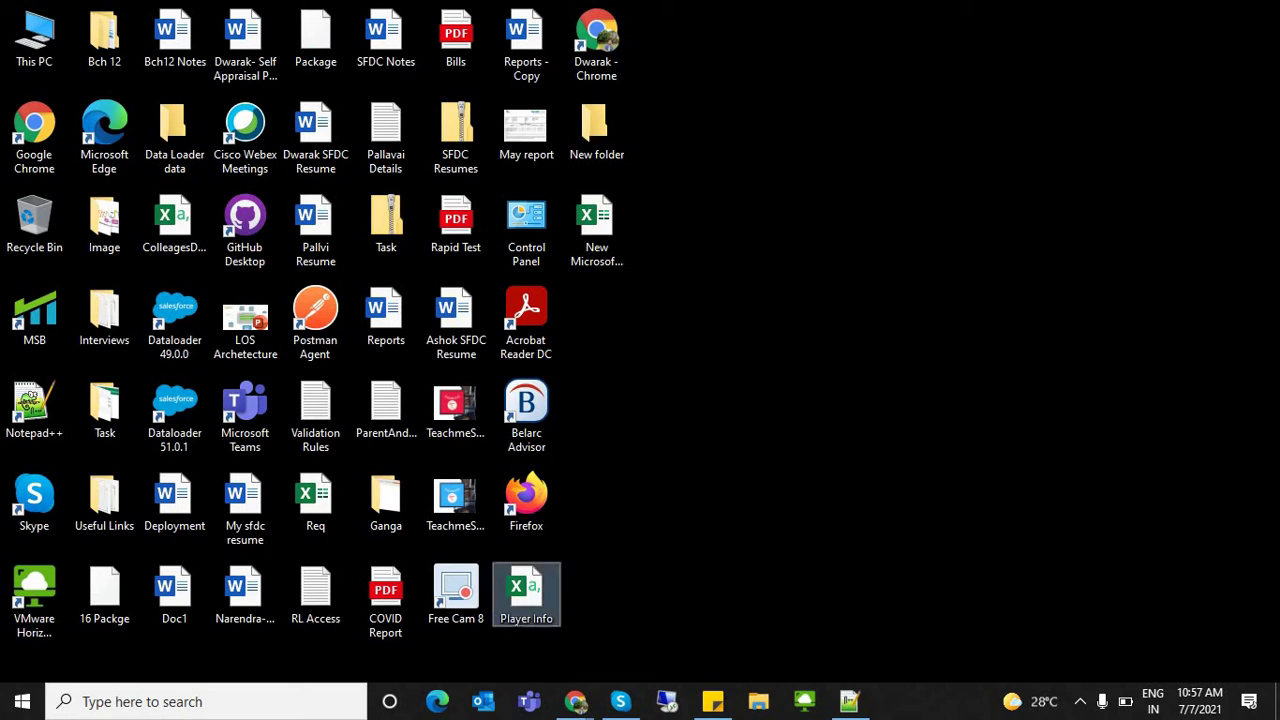
Open the Player Info CSV file from the Desktop in Excel, check its player data and minimize it
left_click(720, 420)
left_click(597, 228)
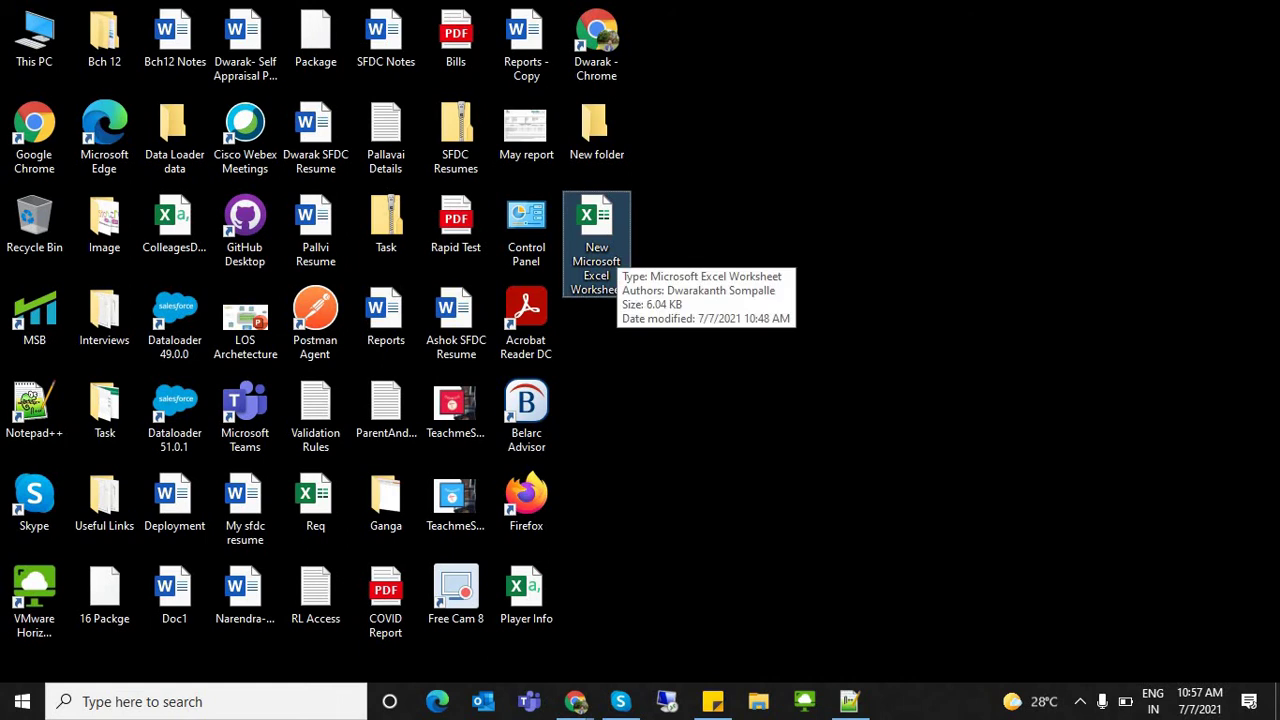
left_click(526, 595)
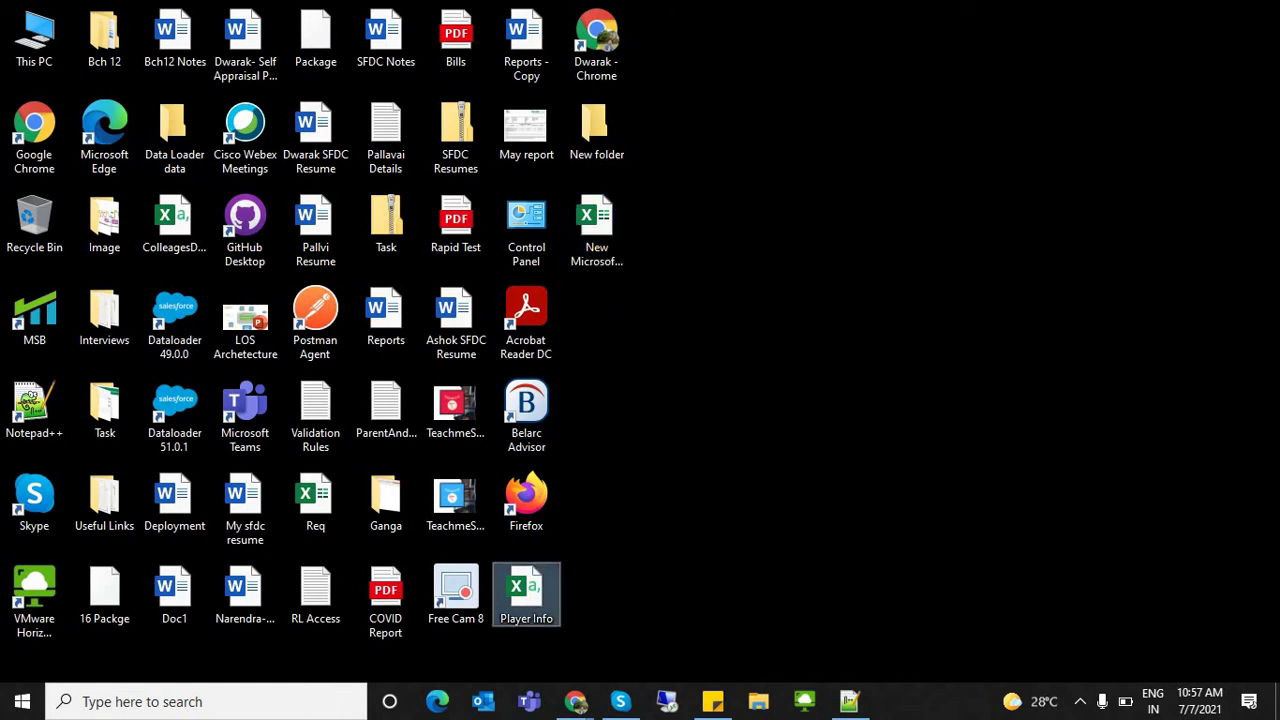
left_click(620, 595)
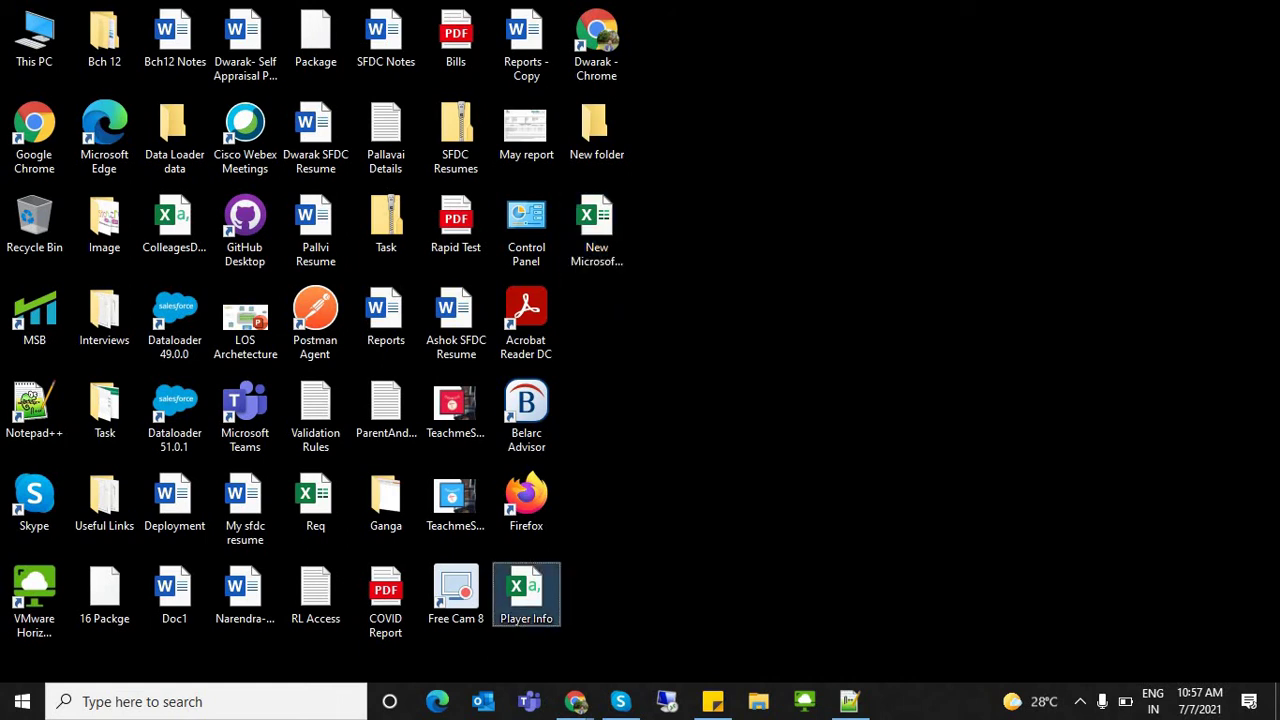
double_click(526, 595)
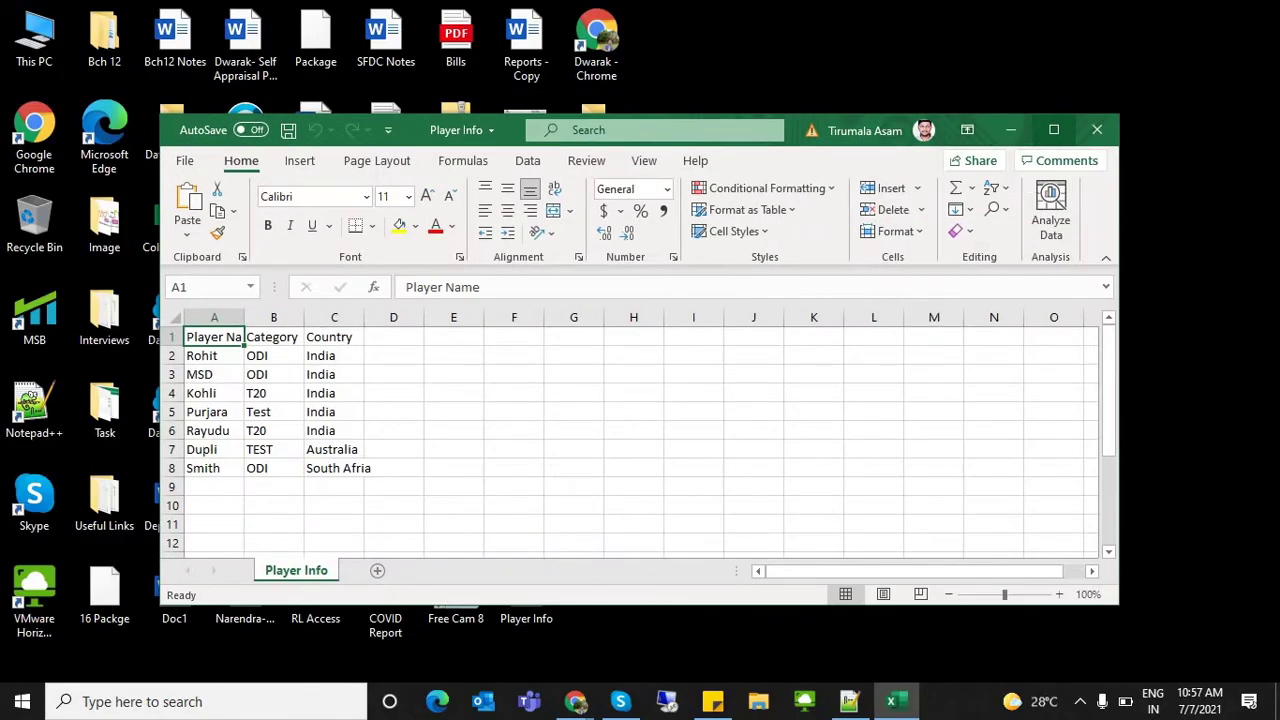
left_click(1054, 130)
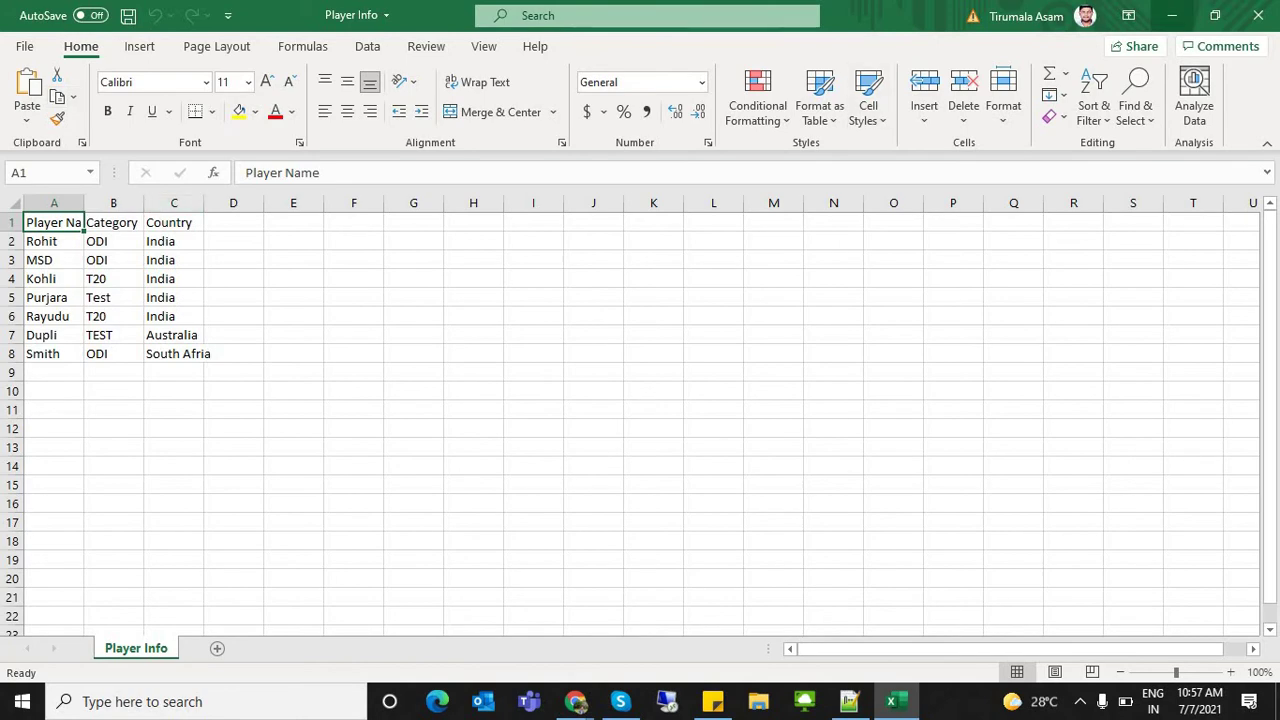
left_click(1172, 16)
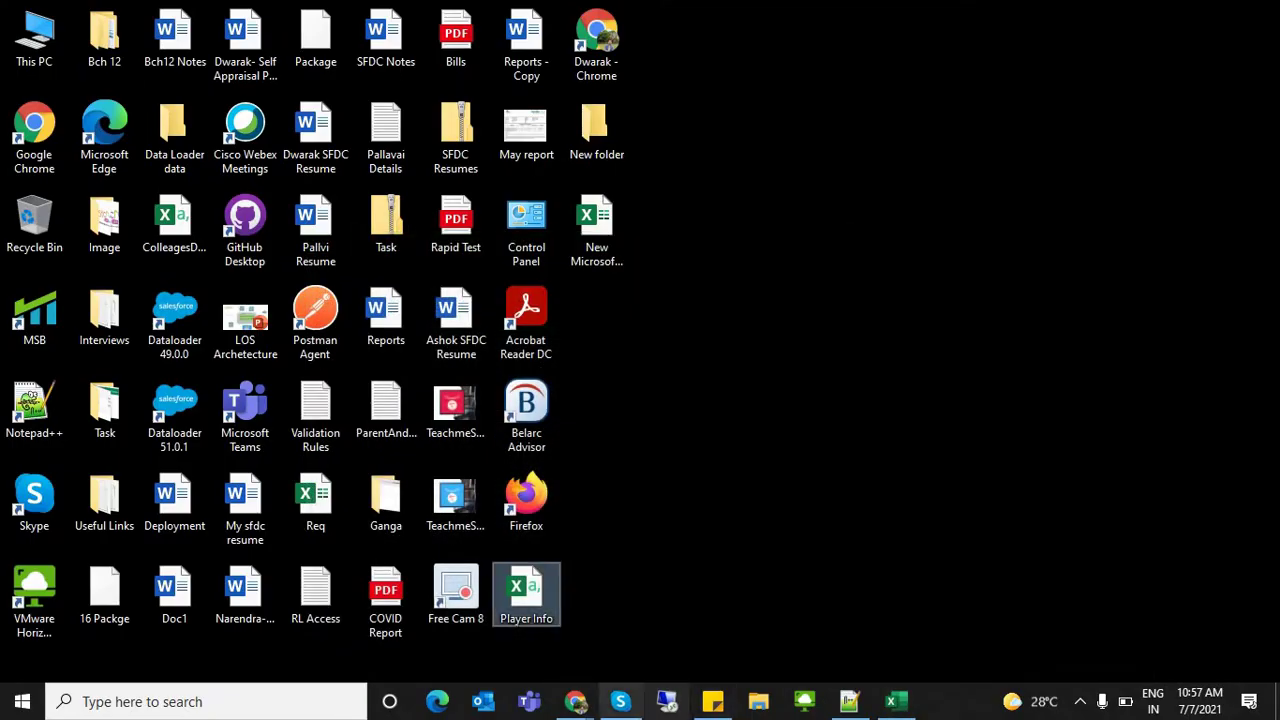
Switch to the Data Import Wizard in Chrome, choose CSV as the data source and browse to the Desktop for its file
left_click(578, 703)
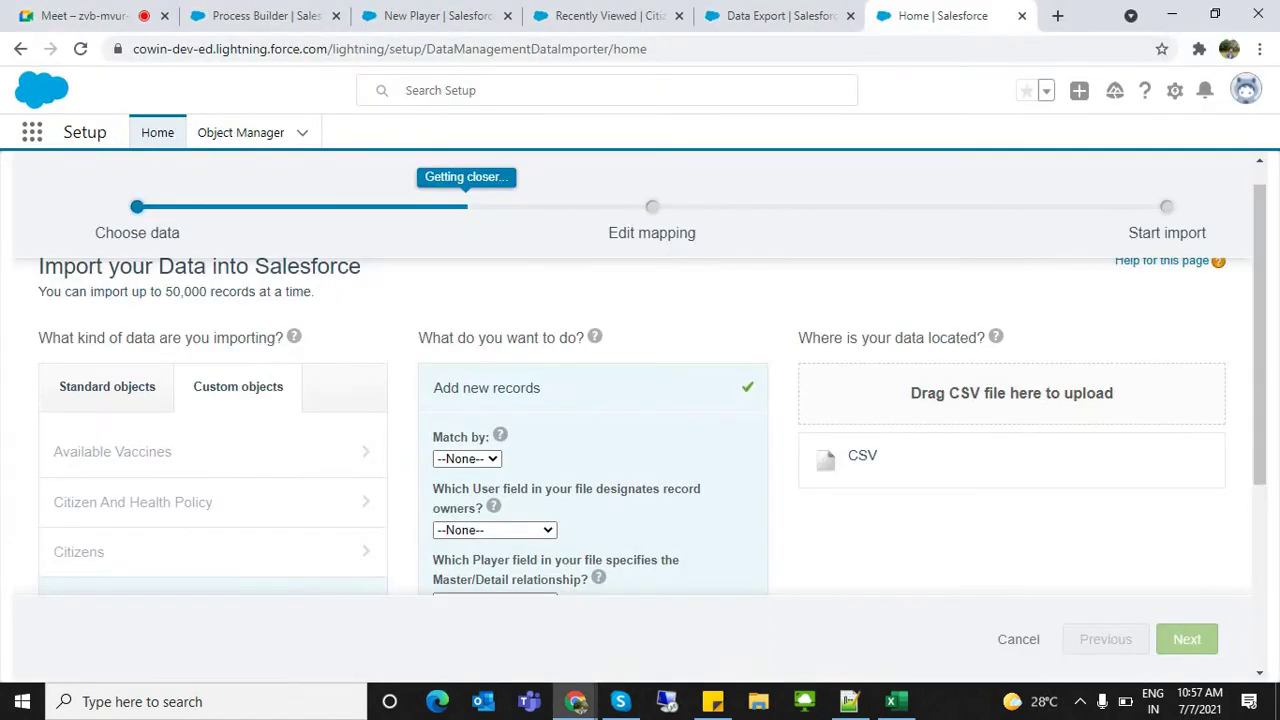
left_click(866, 457)
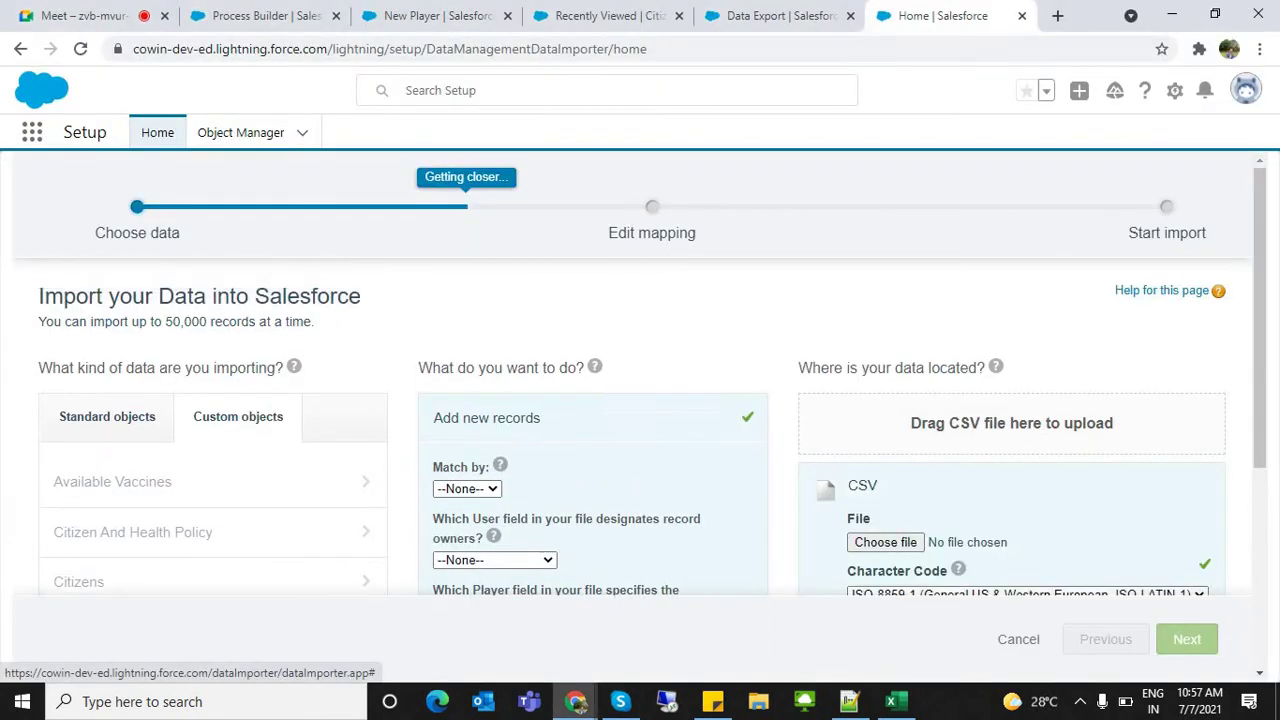
left_click(886, 542)
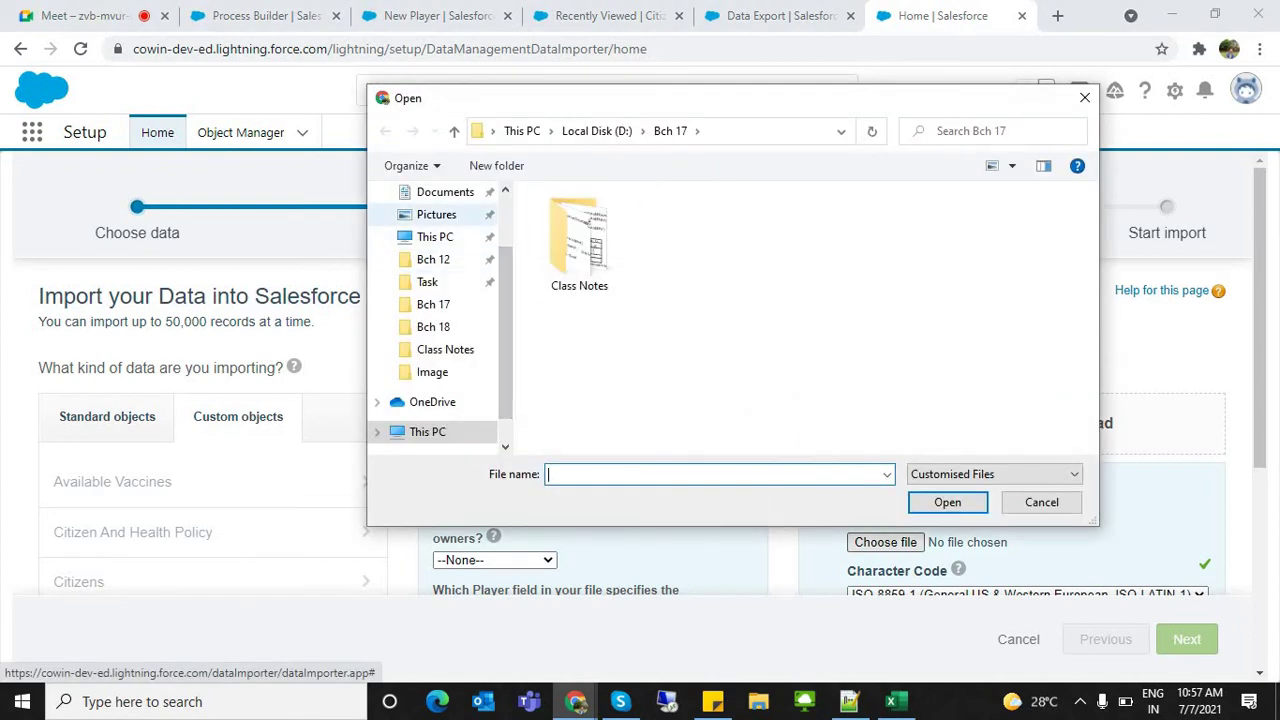
left_click(436, 214)
scroll(436, 214, "up", 2)
left_click(436, 230)
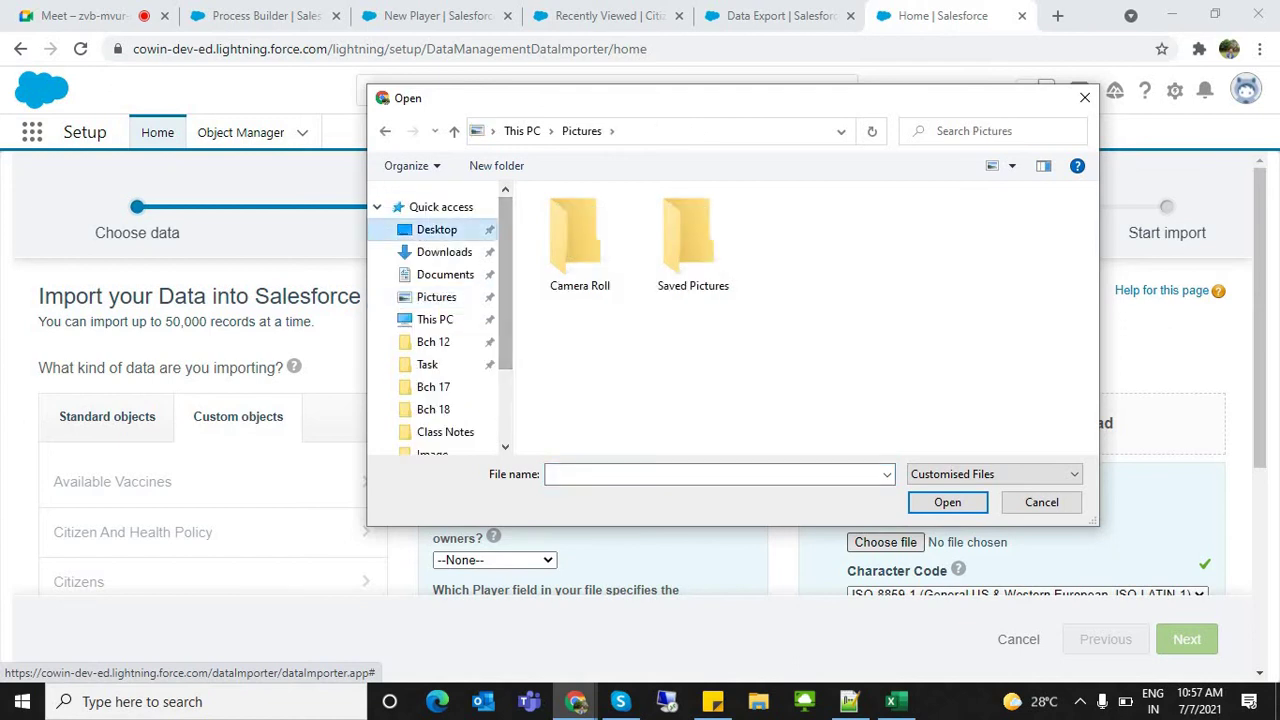
Show all file types on the Desktop and choose Player Info.csv as the file to import
left_click(690, 352)
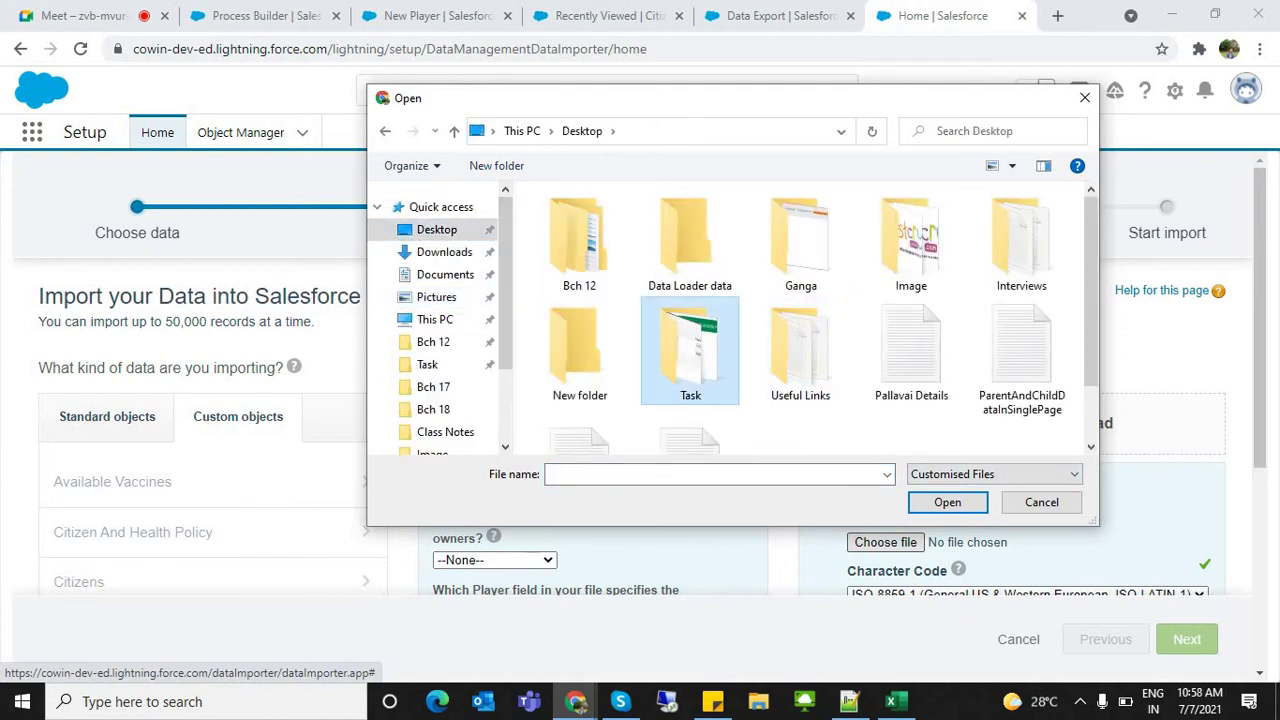
key("p")
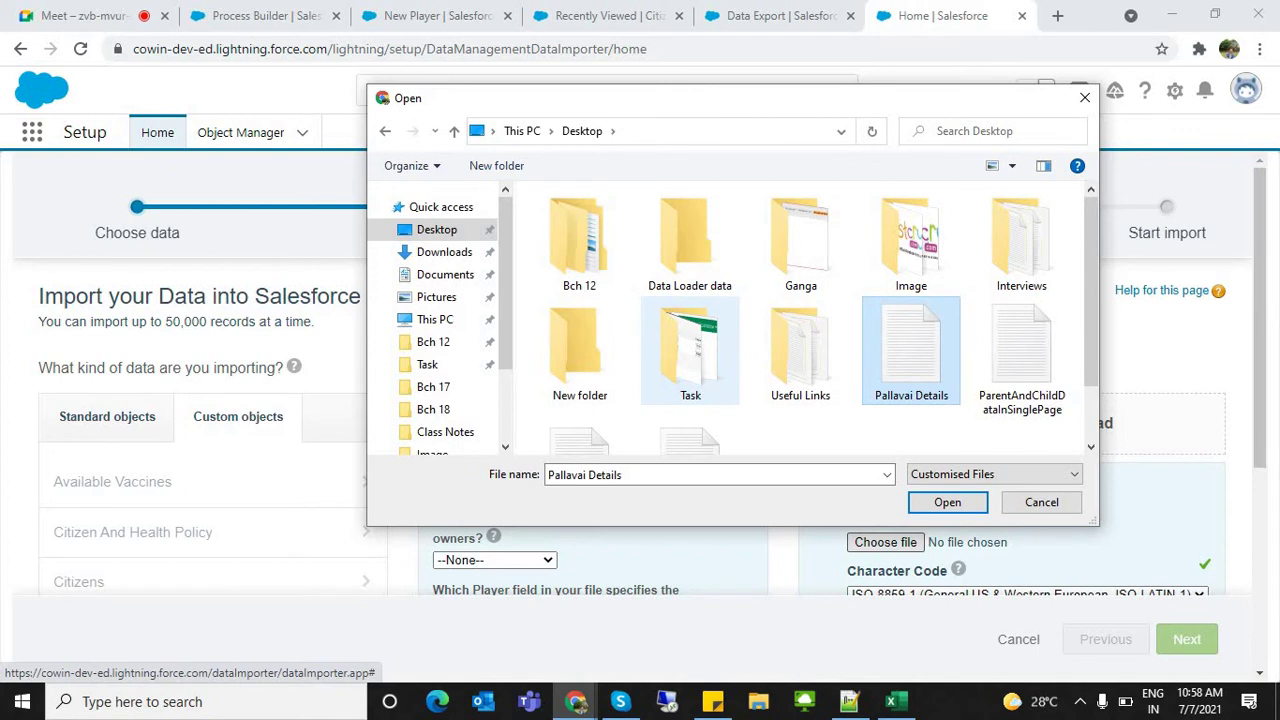
left_click(994, 474)
left_click(945, 508)
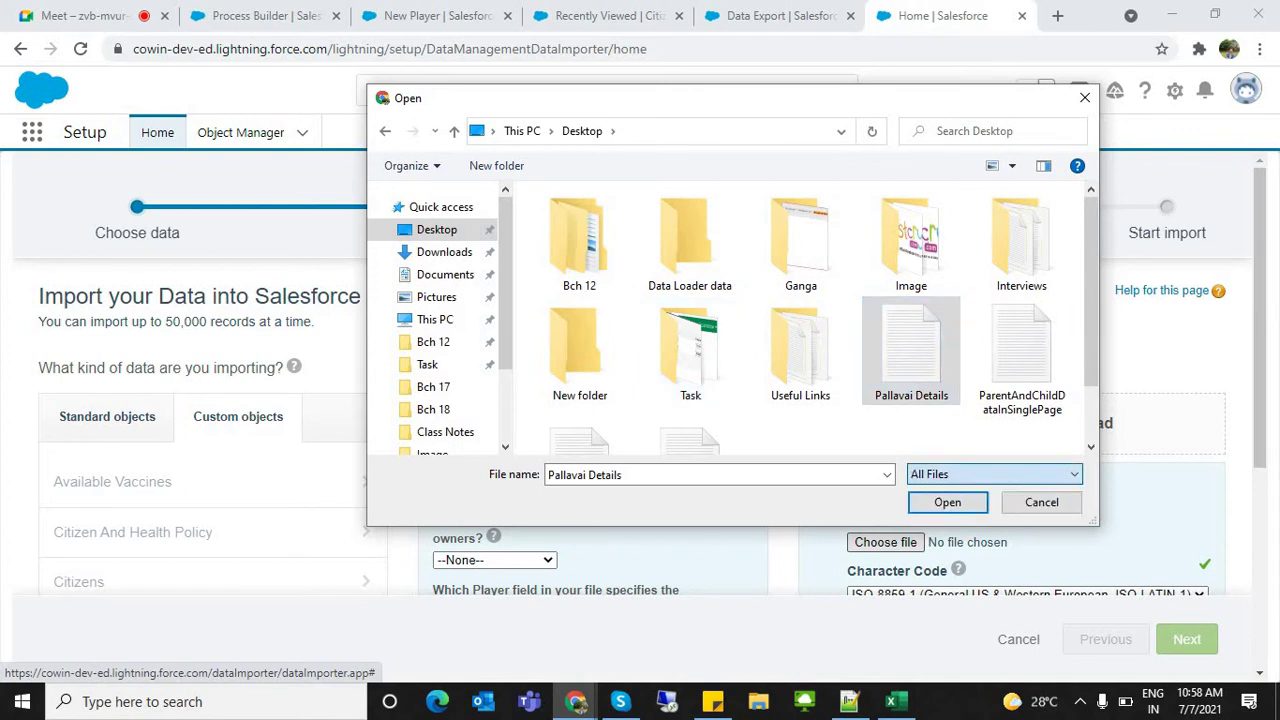
left_click(800, 268)
key("p")
key("l")
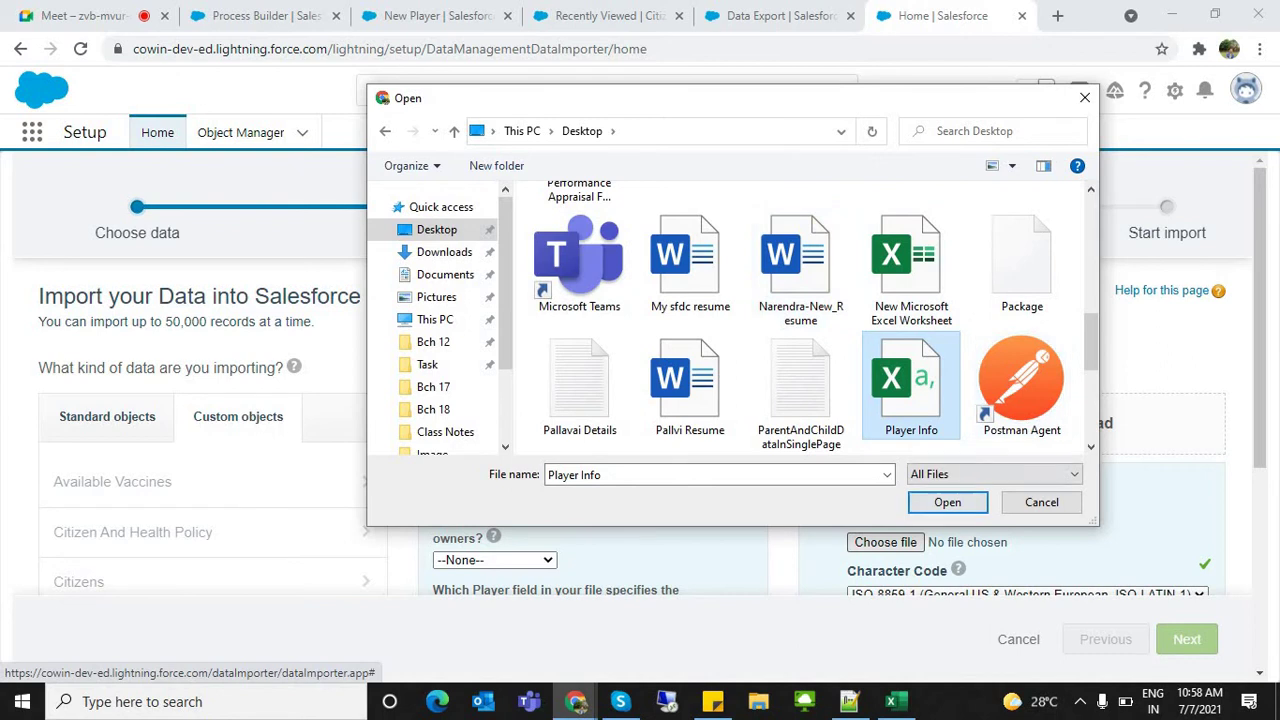
left_click(947, 502)
Review the import settings and the Character Code options, keeping ISO-8859-1 (General US & Western European, ISO-LATIN-1)
left_click_drag(1260, 300, 1260, 362)
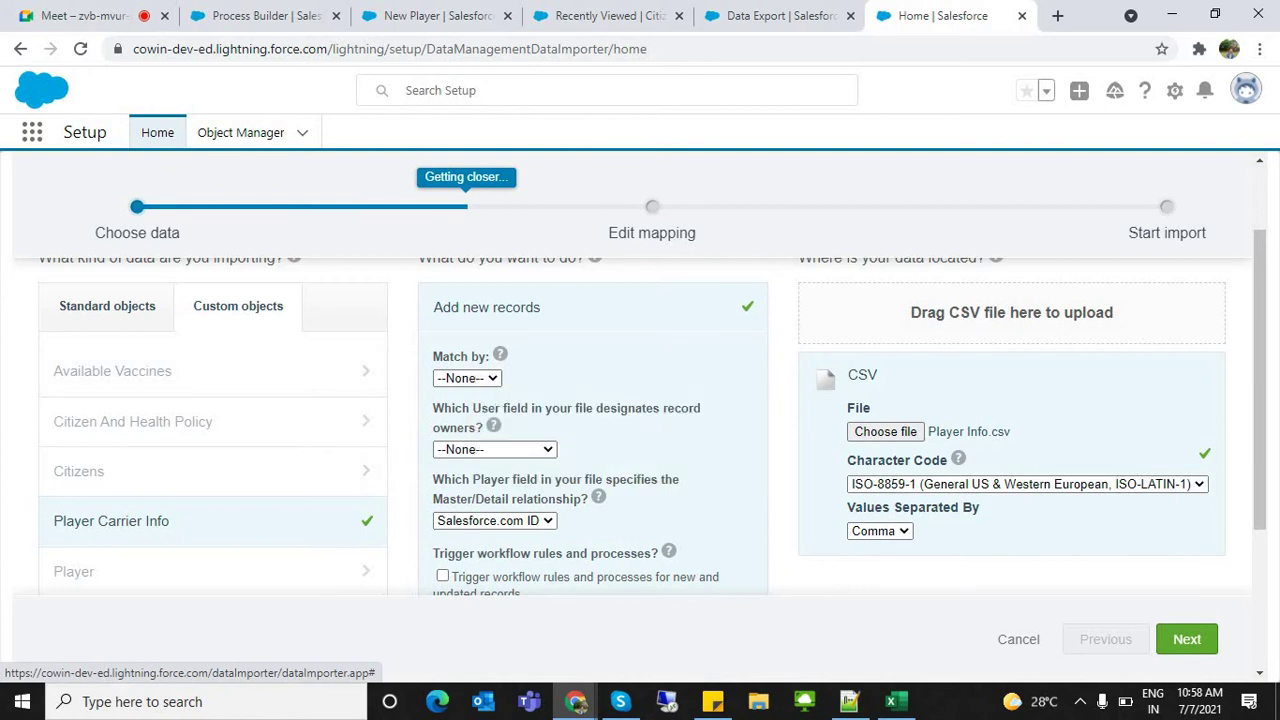
scroll(652, 412, "down", 1)
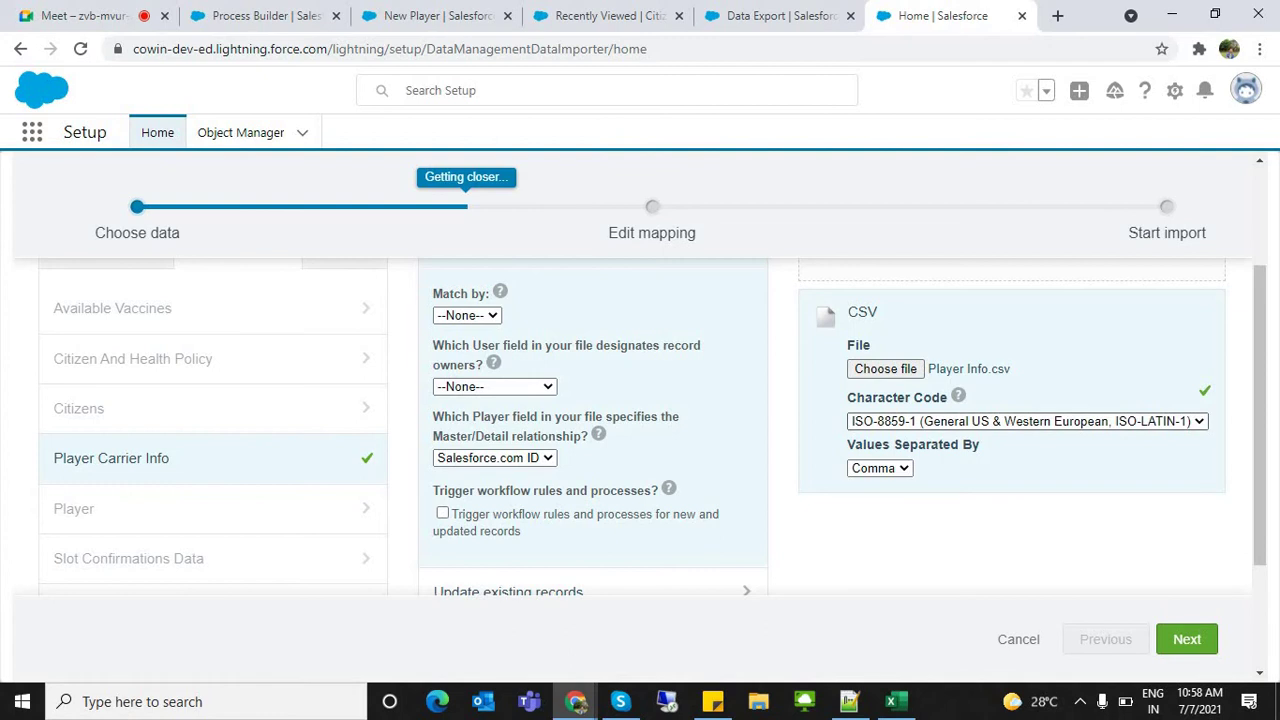
scroll(640, 420, "up", 3)
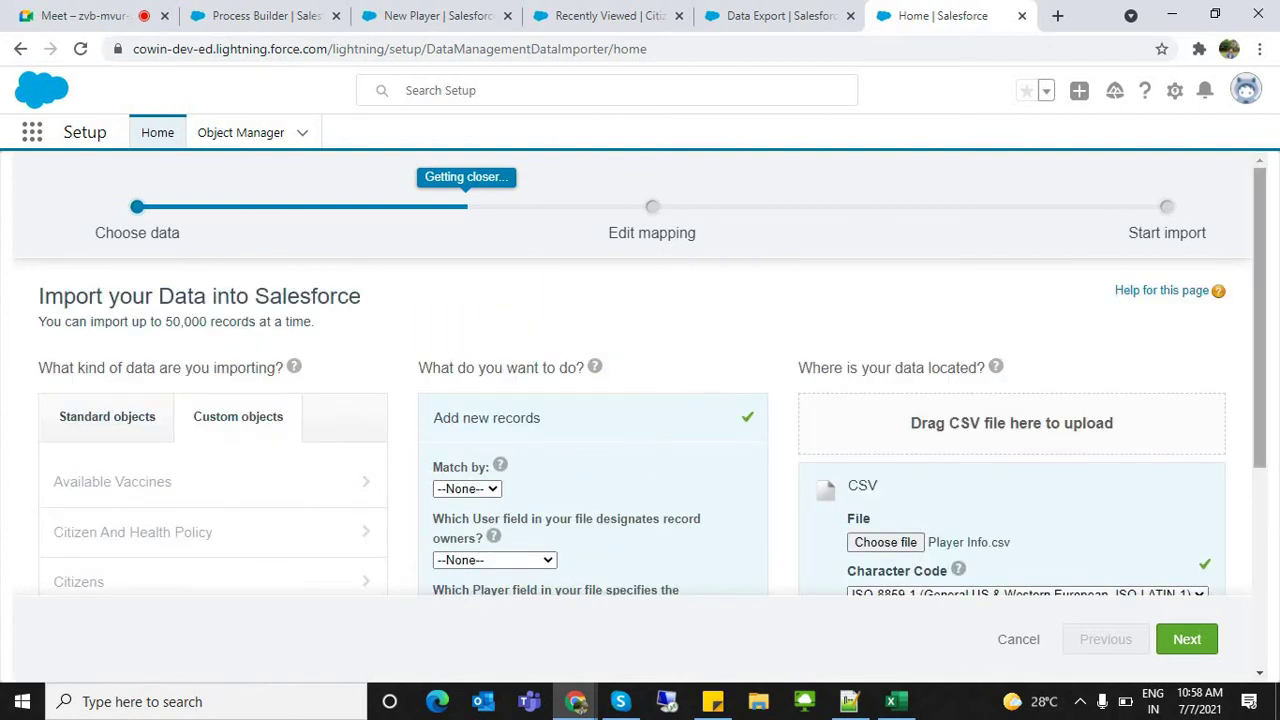
scroll(1012, 450, "down", 2)
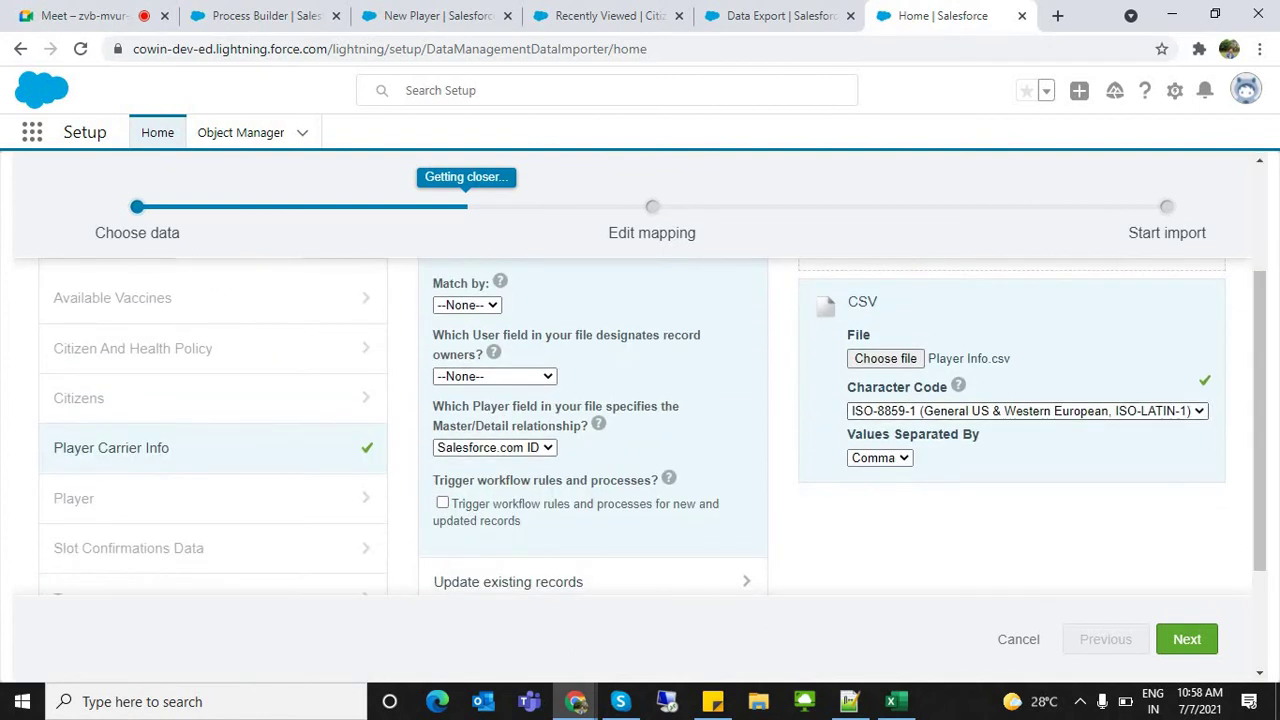
left_click(1027, 410)
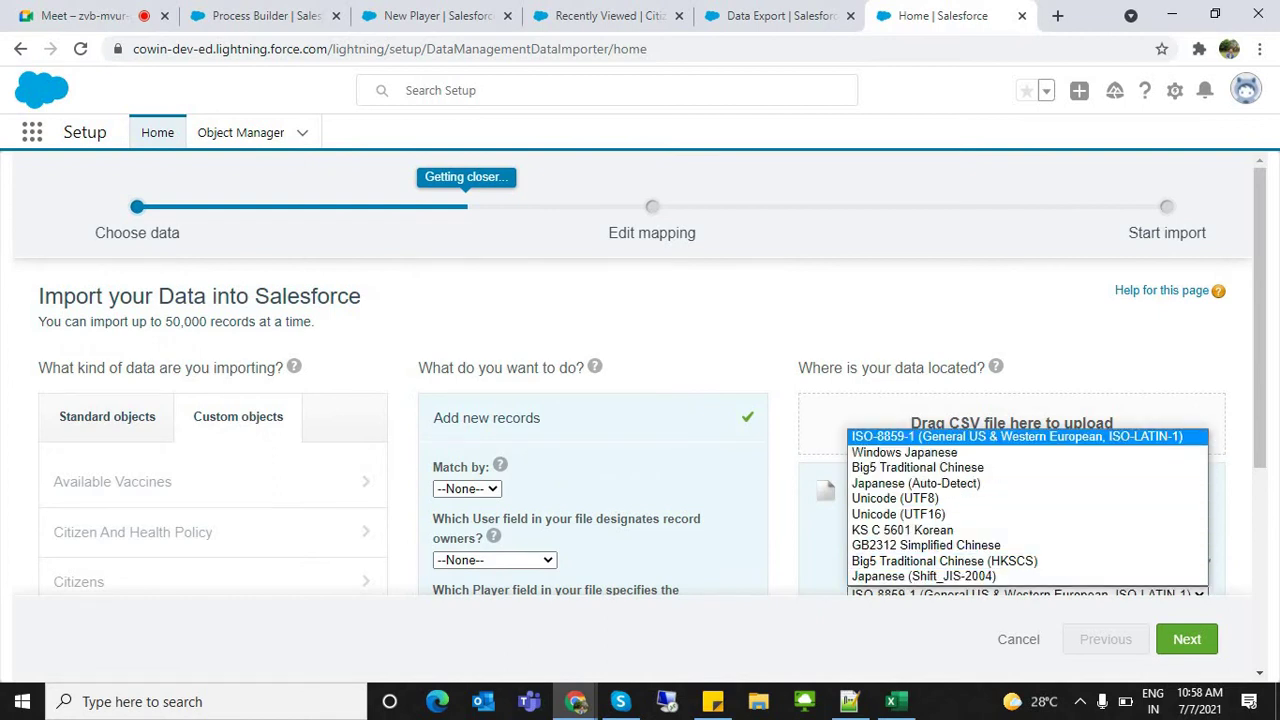
left_click(1017, 437)
scroll(640, 420, "down", 2)
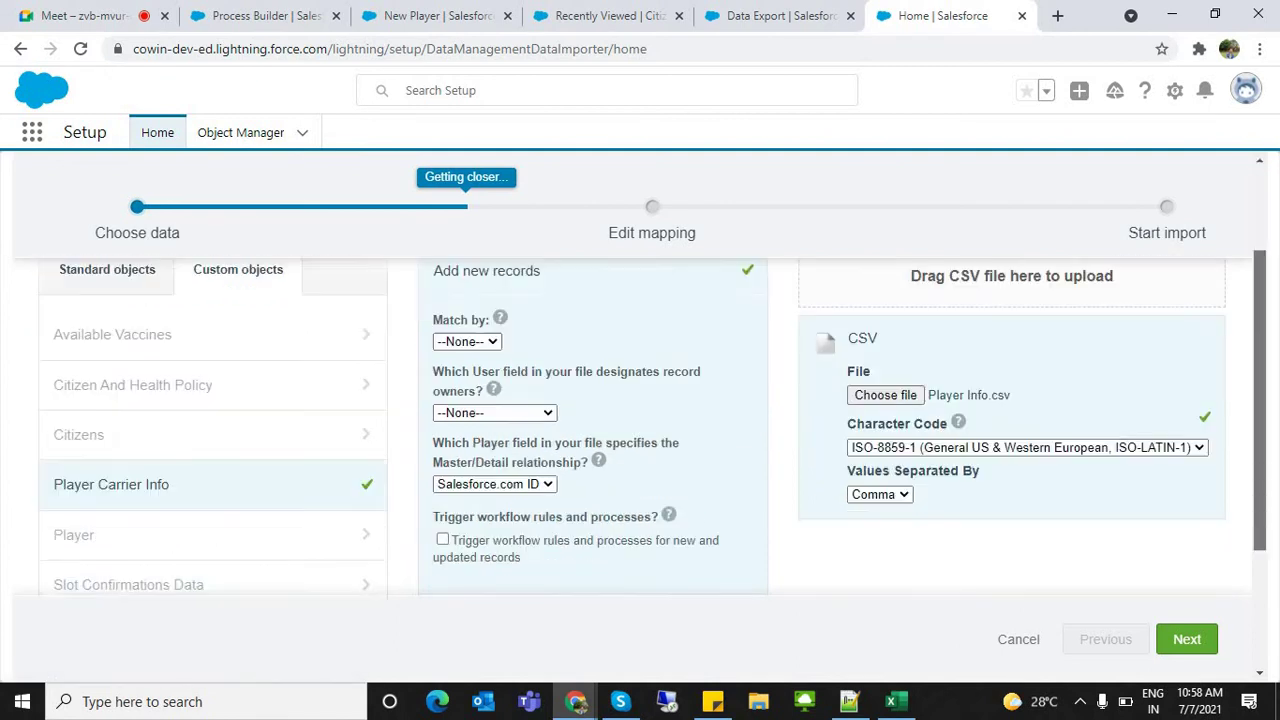
Recheck the Character Code options, keep ISO-8859-1 (General US & Western European, ISO-LATIN-1), and proceed to the field mapping
scroll(1027, 590, "up", 2)
left_click(1027, 592)
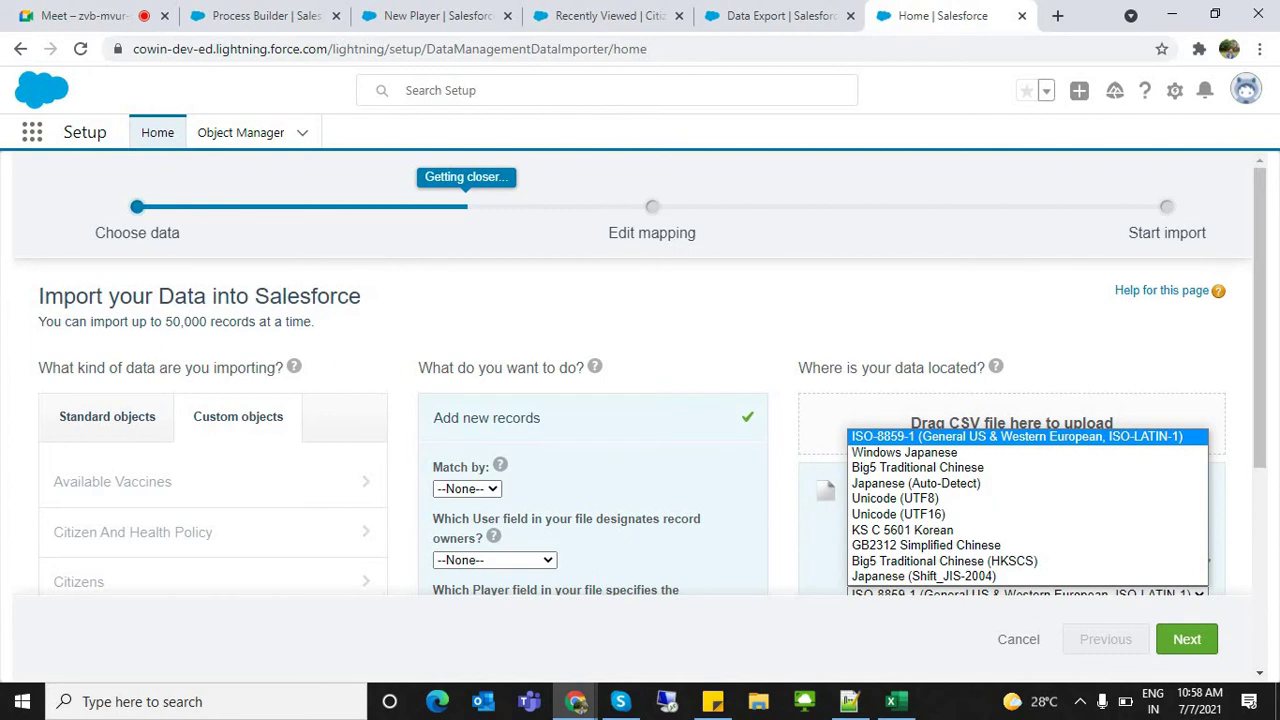
left_click(1027, 592)
left_click_drag(1260, 400, 1260, 558)
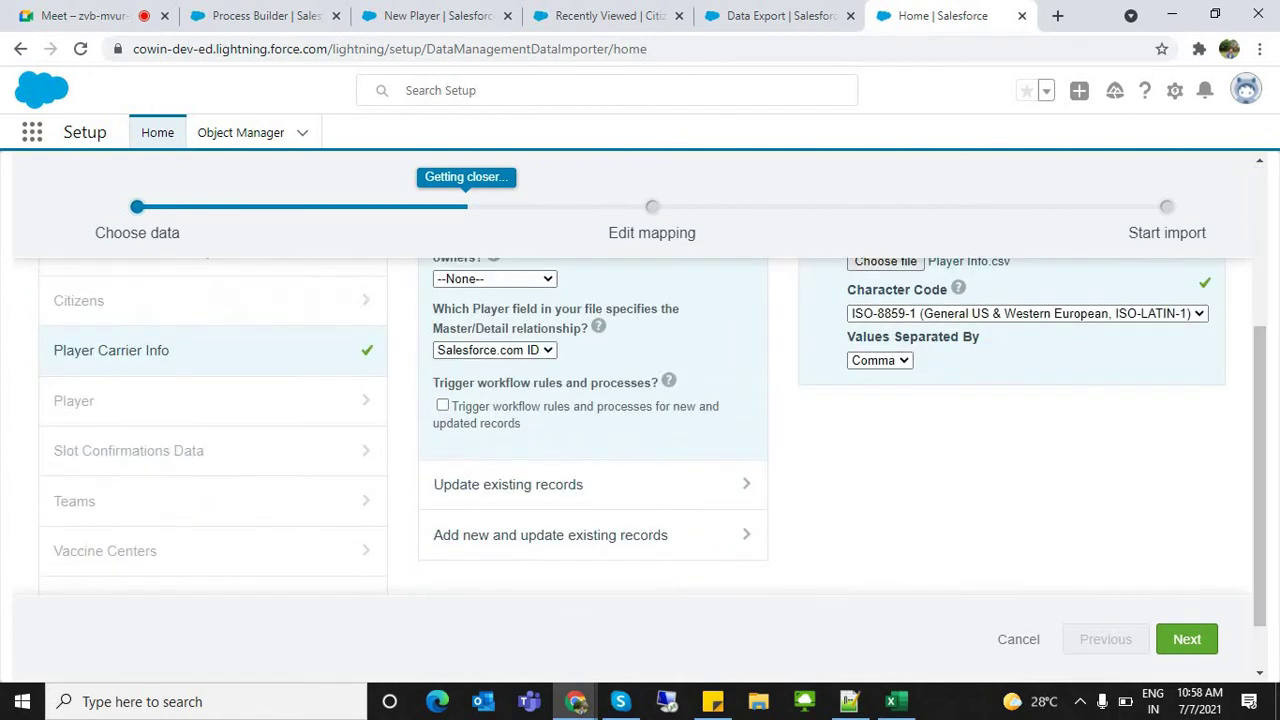
left_click(1187, 639)
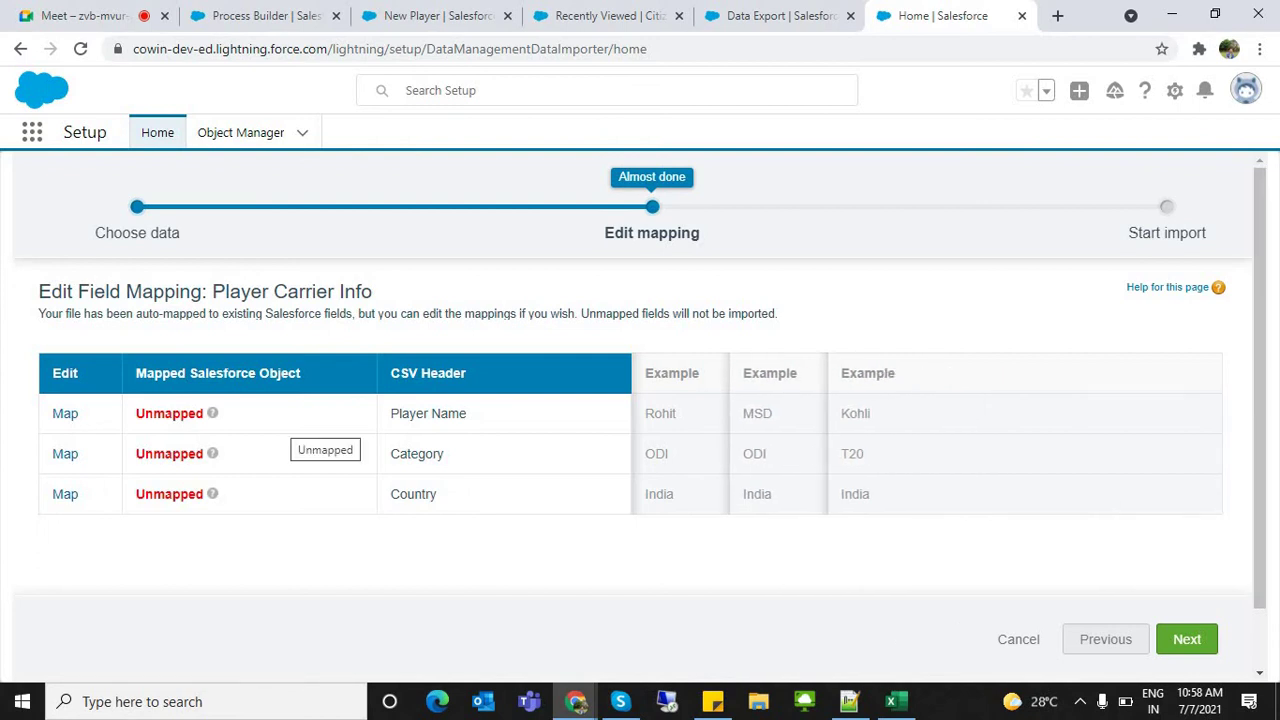
Switch to the Player Info file in Excel and examine its player data and column headers
key("alt+Tab")
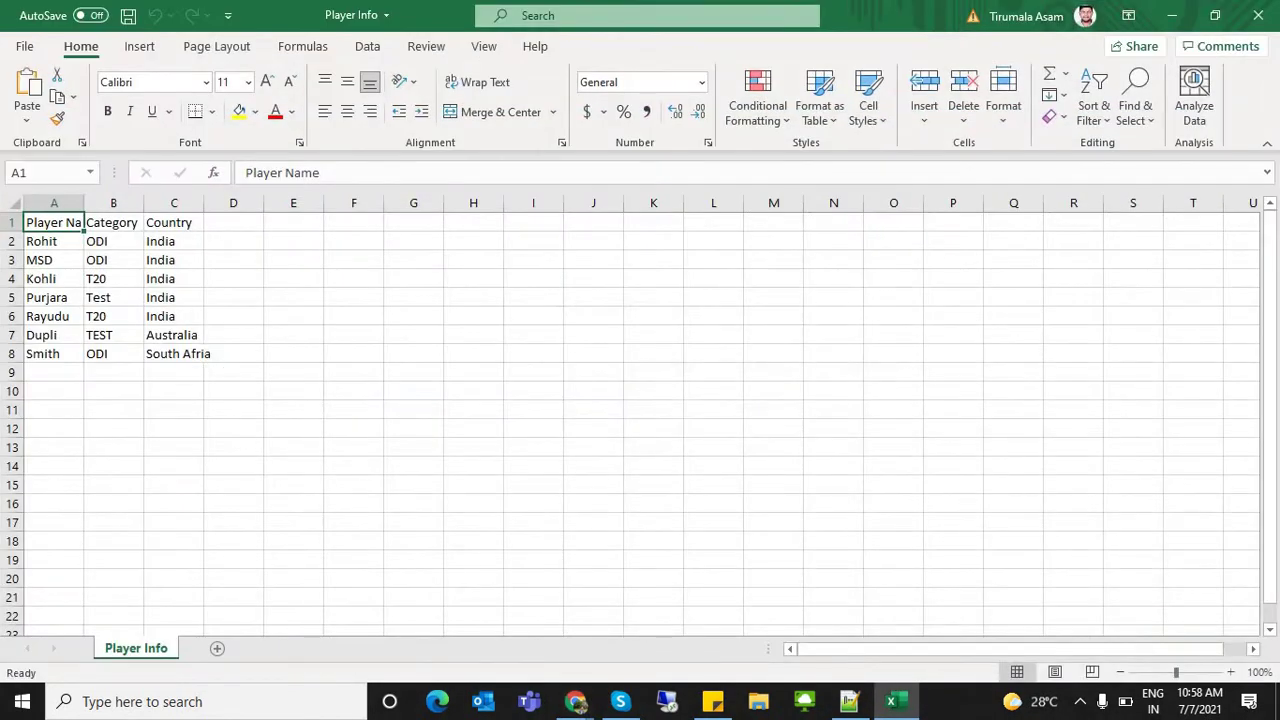
left_click_drag(54, 222, 174, 354)
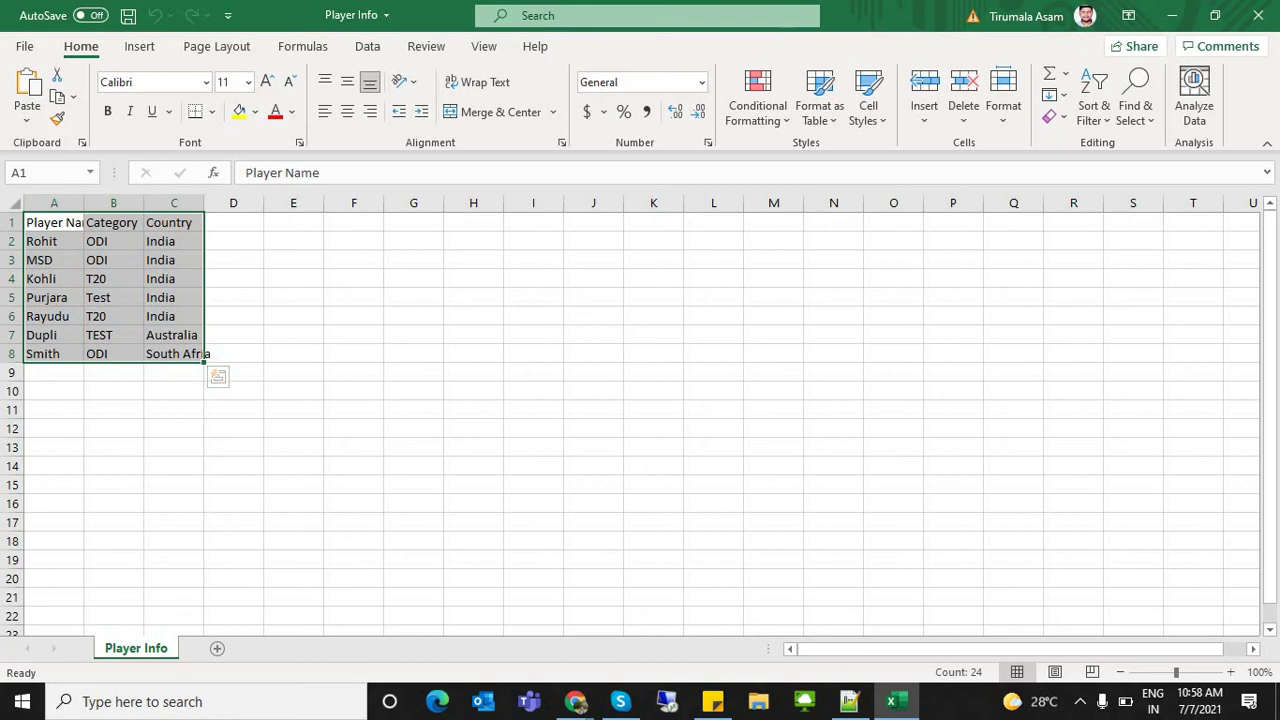
left_click(54, 222)
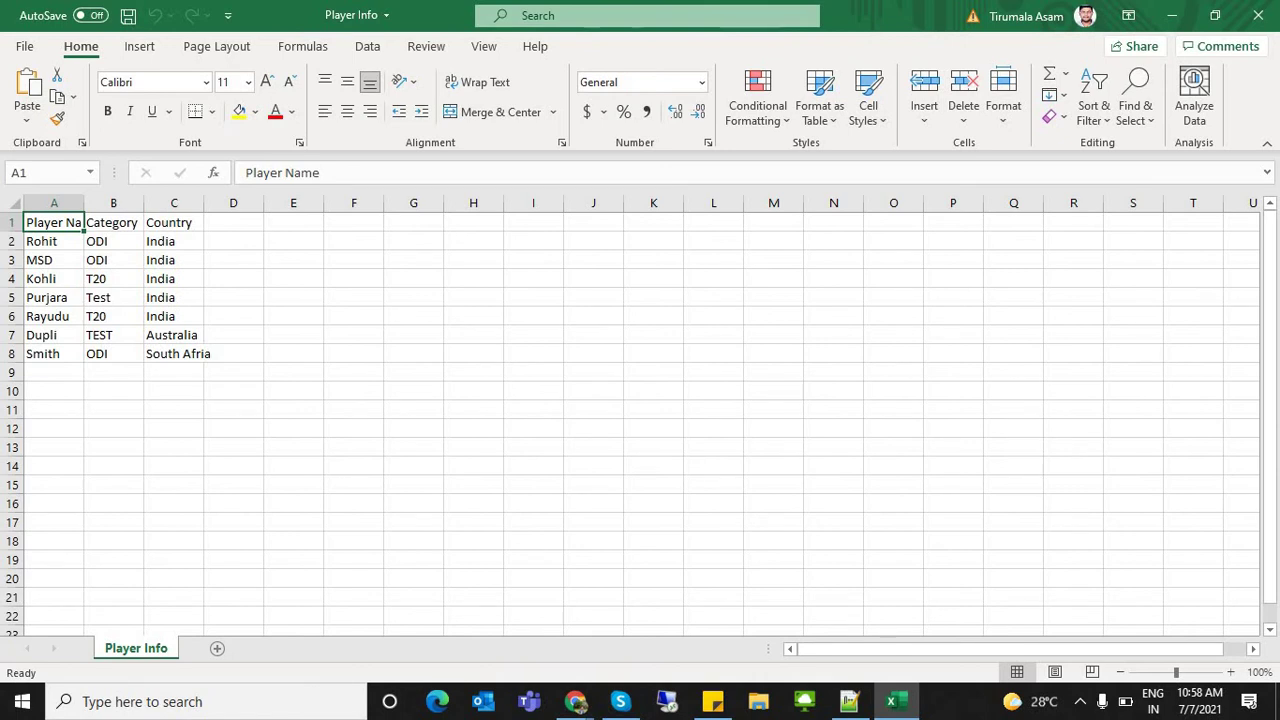
left_click(114, 222)
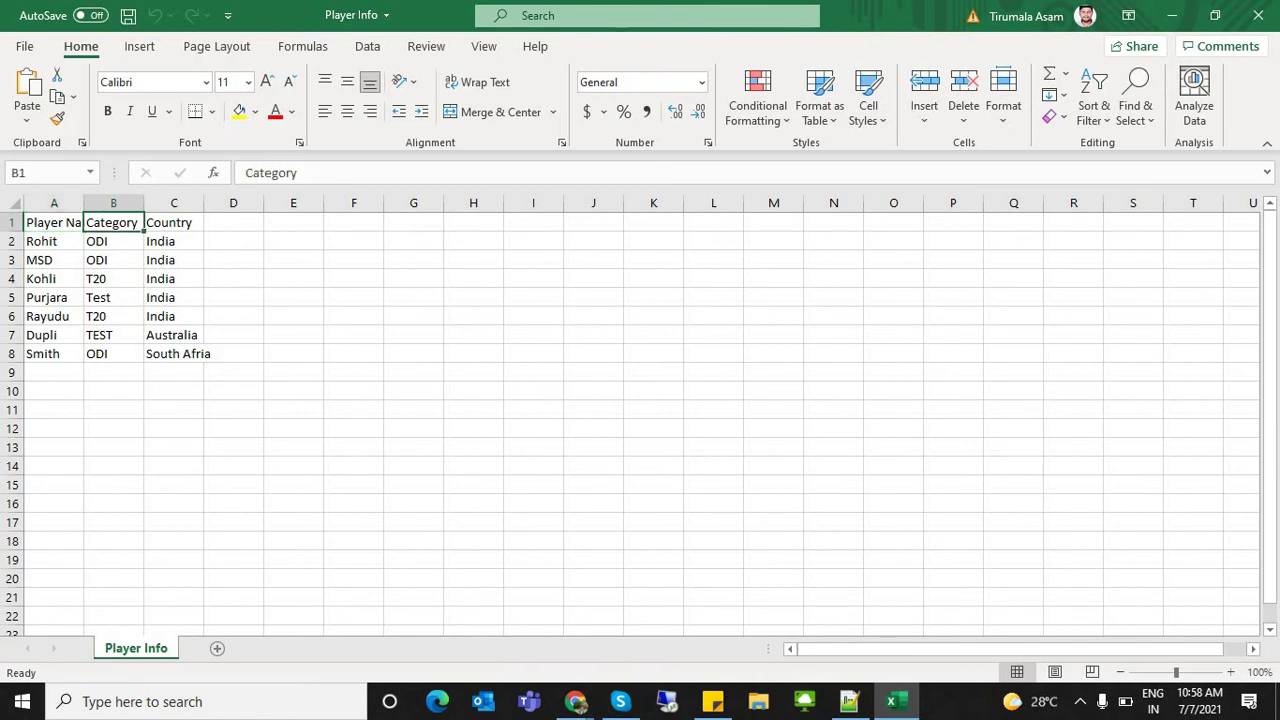
Rename the Country header in cell C1 as Playing Country and save the Player Info file
left_click(174, 222)
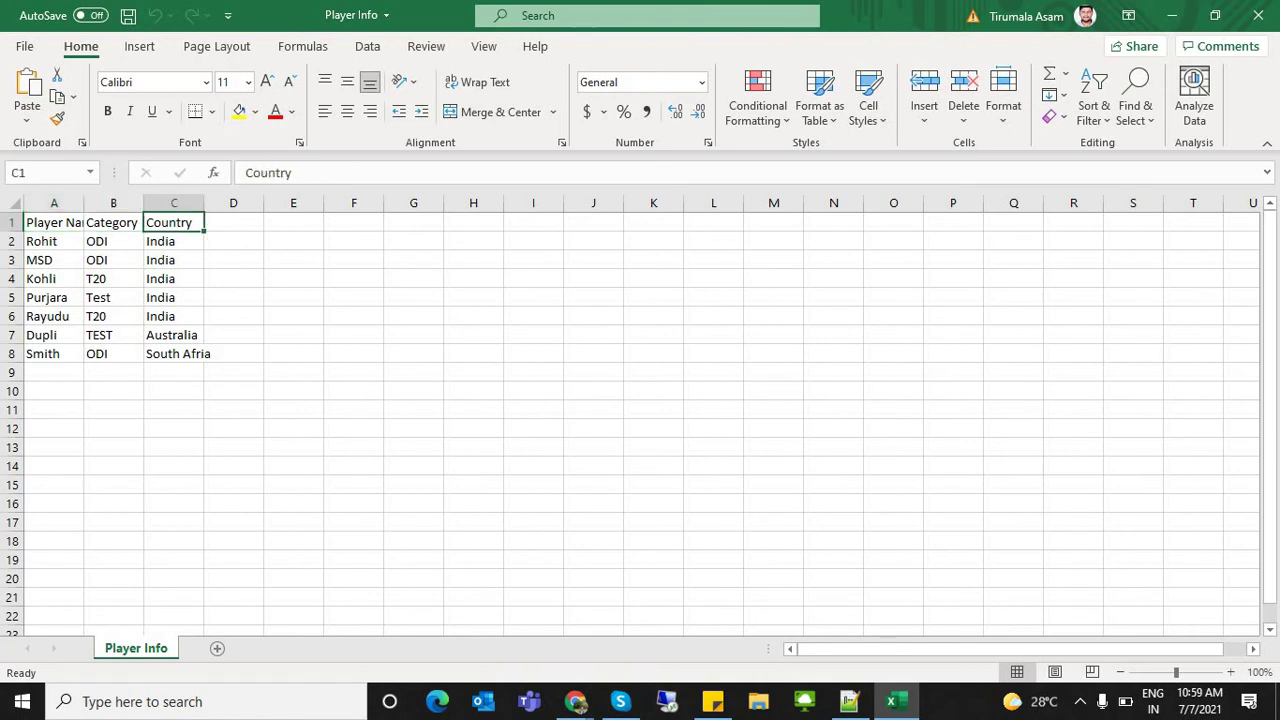
key("F2")
key("shift+Home")
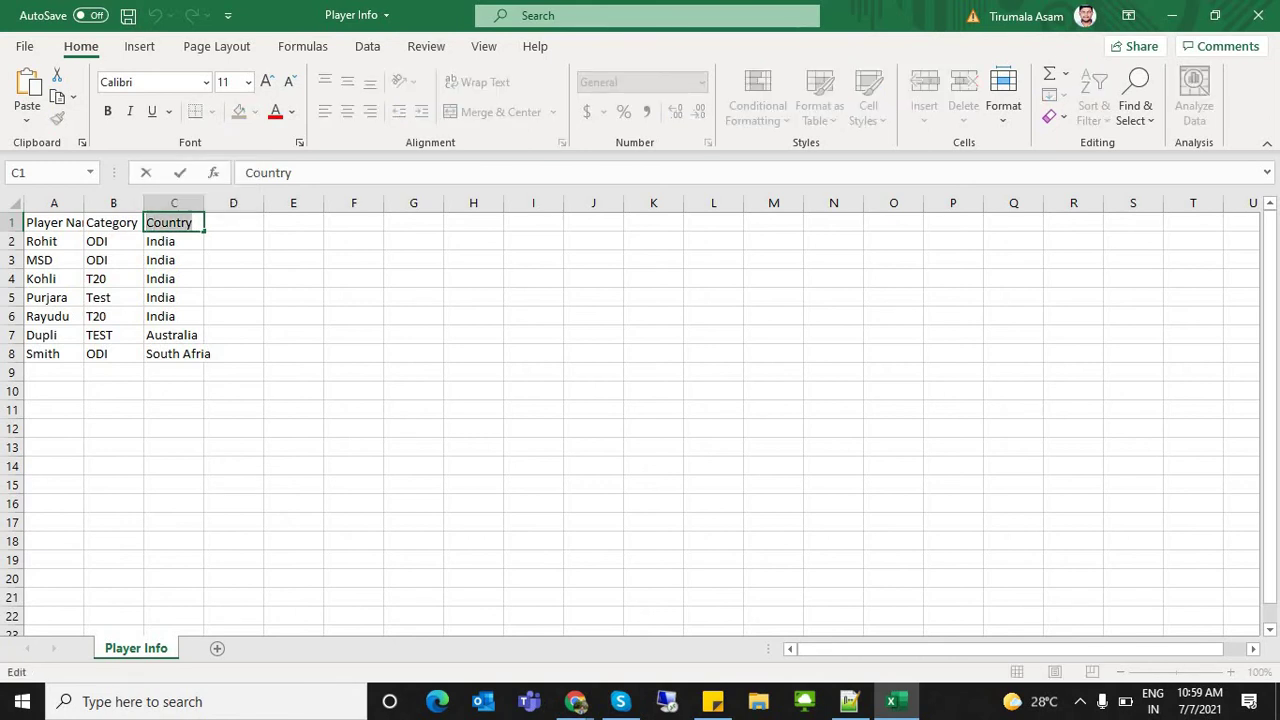
type("Playing Country")
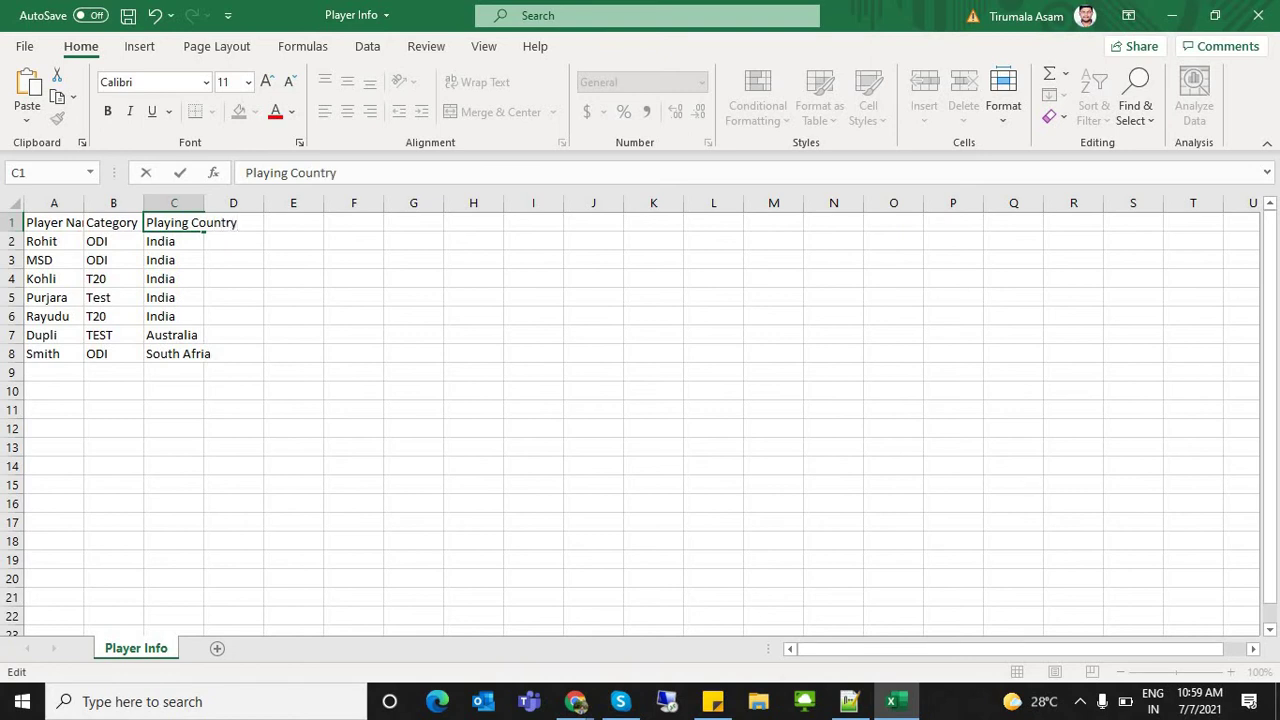
key("ctrl+s")
left_click(233, 260)
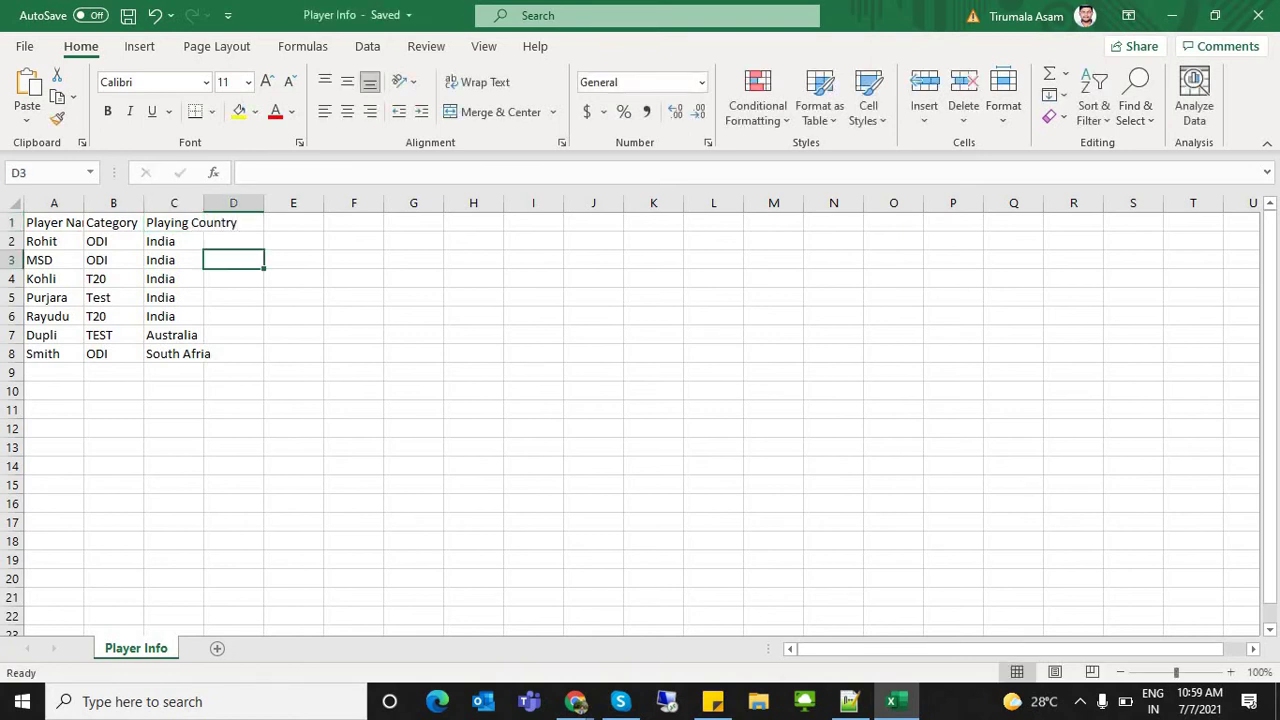
left_click(174, 223)
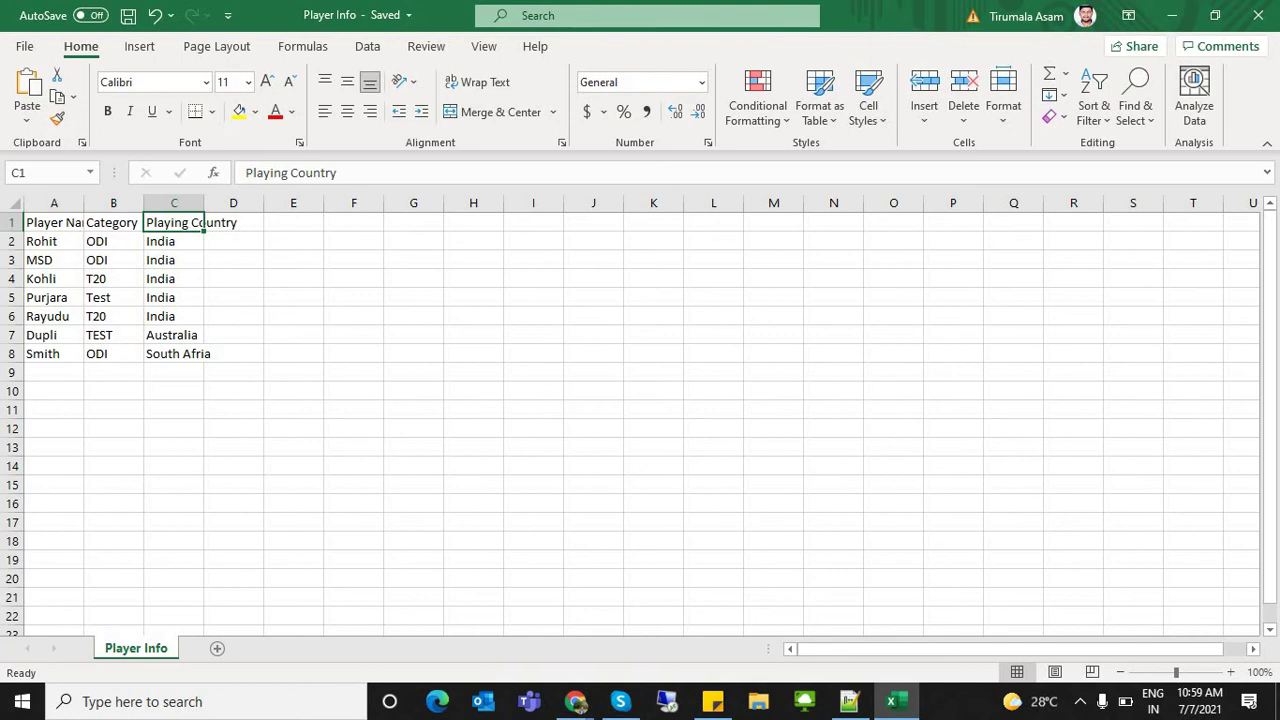
Compare the CSV headers on the Data Import Wizard's mapping page in Chrome with the player data in Excel, ending in Chrome
left_click(575, 701)
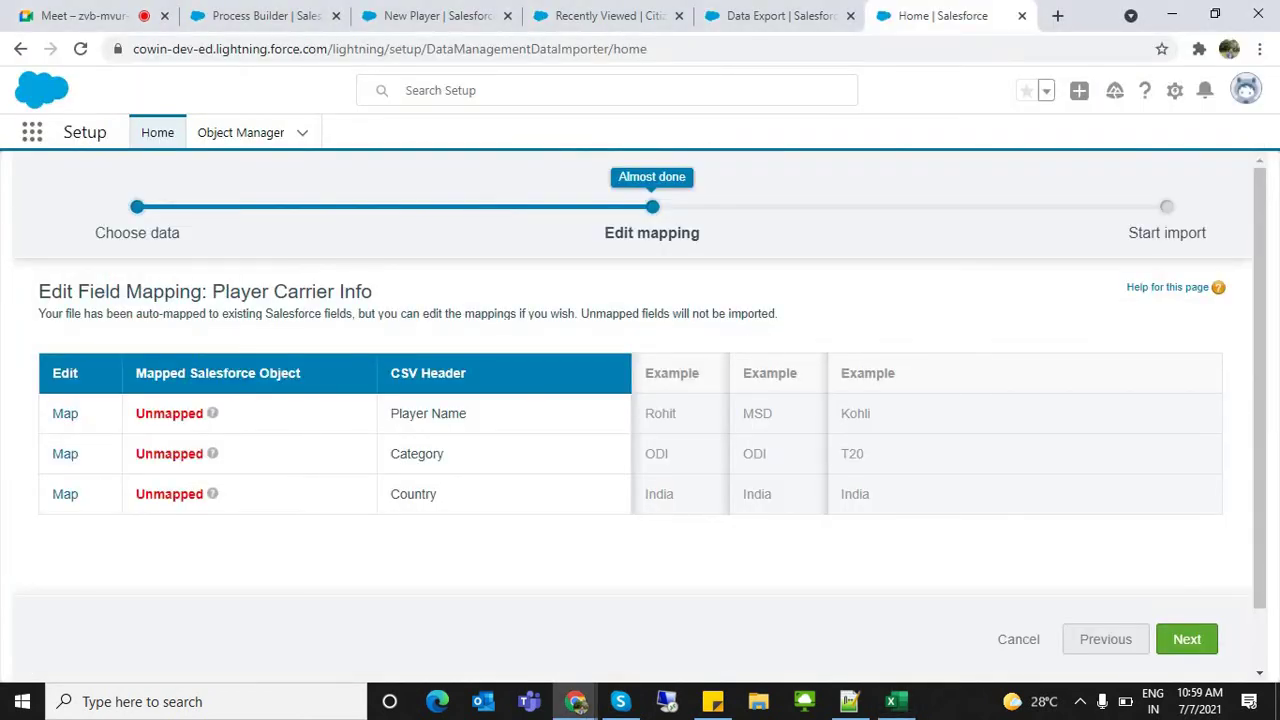
key("alt+Tab")
left_click_drag(293, 222, 773, 354)
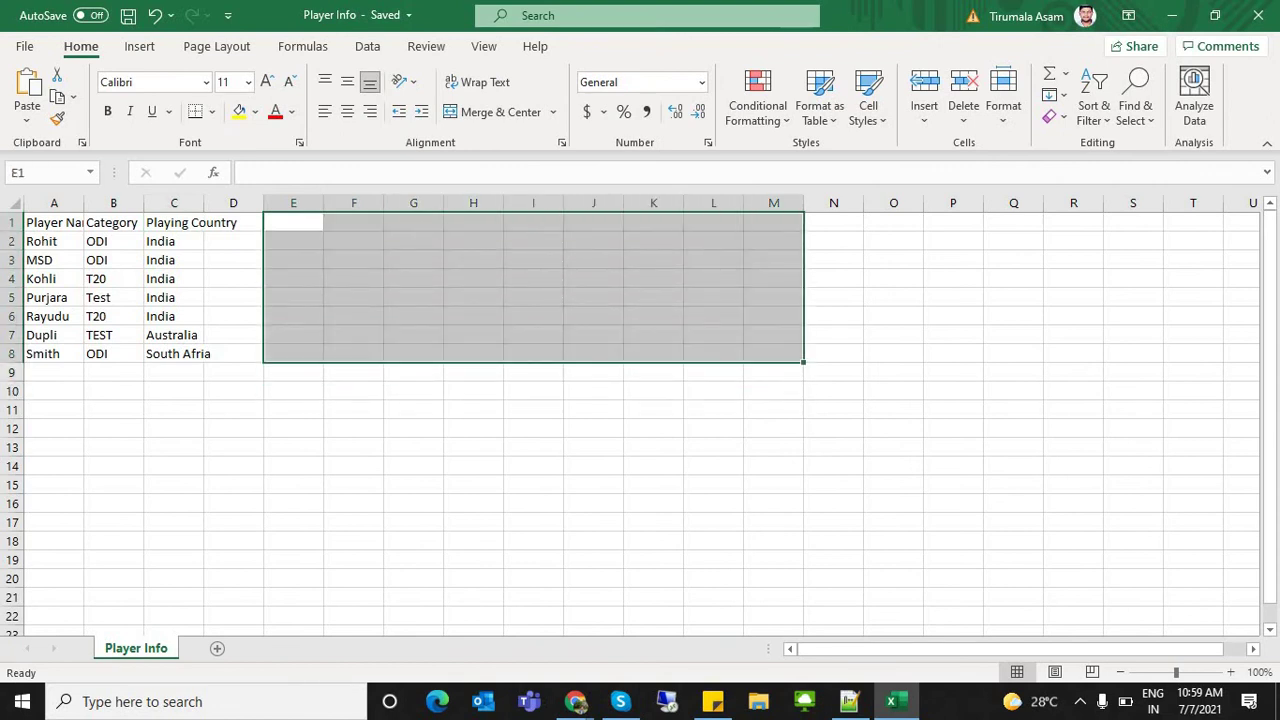
left_click(353, 297)
left_click_drag(293, 222, 653, 335)
left_click_drag(54, 222, 174, 335)
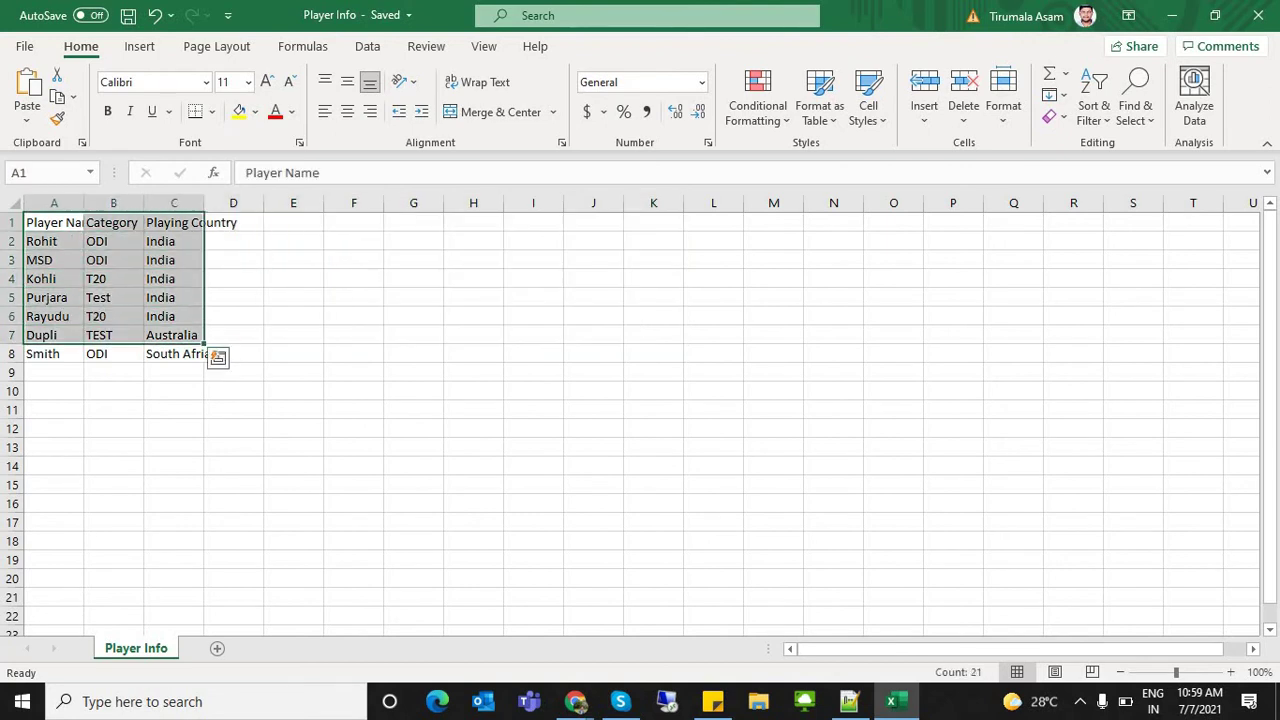
key("alt+Tab")
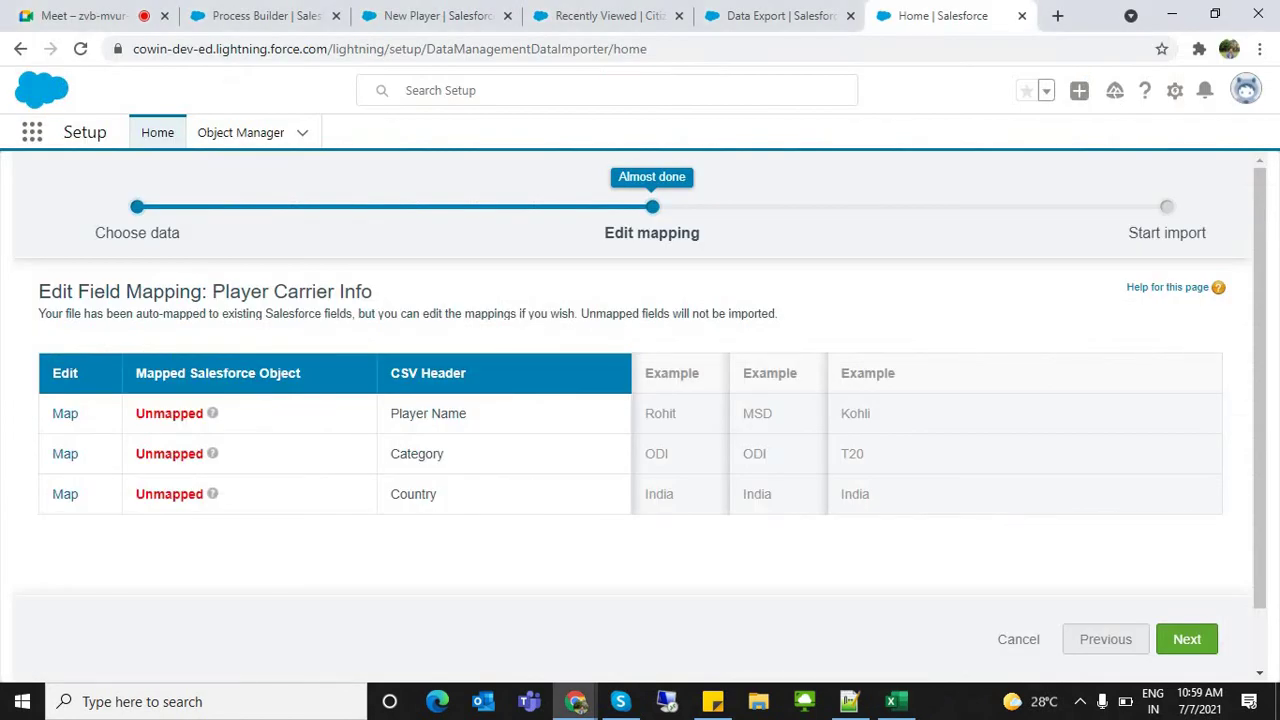
Examine the unmapped CSV headers and the Salesforce fields offered for Player Name, leaving it unmapped
left_click_drag(390, 413, 190, 374)
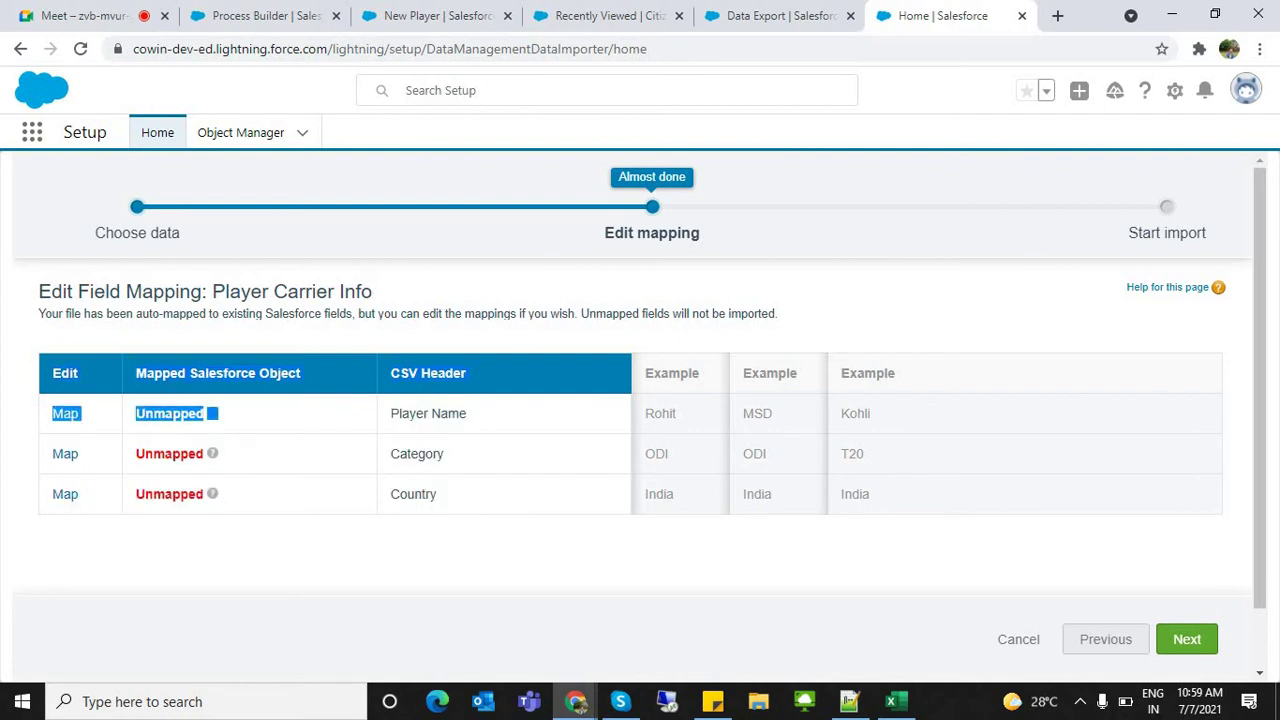
double_click(417, 454)
left_click(420, 455)
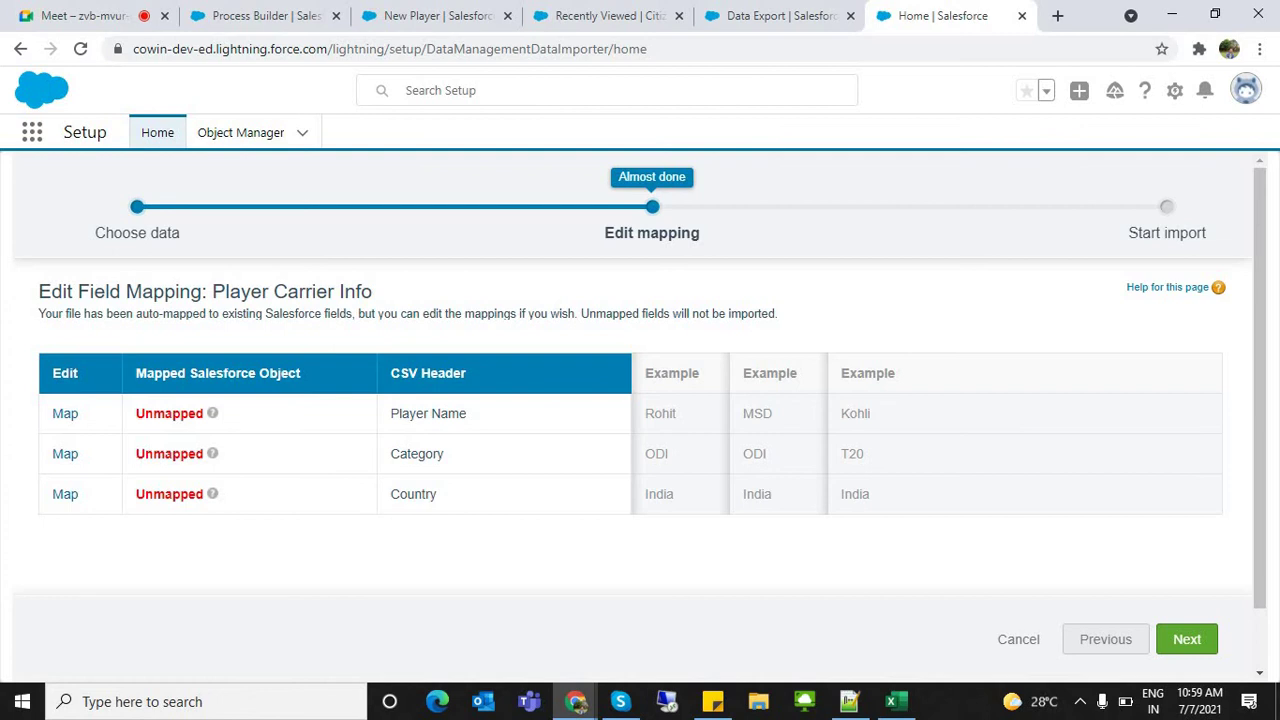
left_click_drag(52, 413, 216, 413)
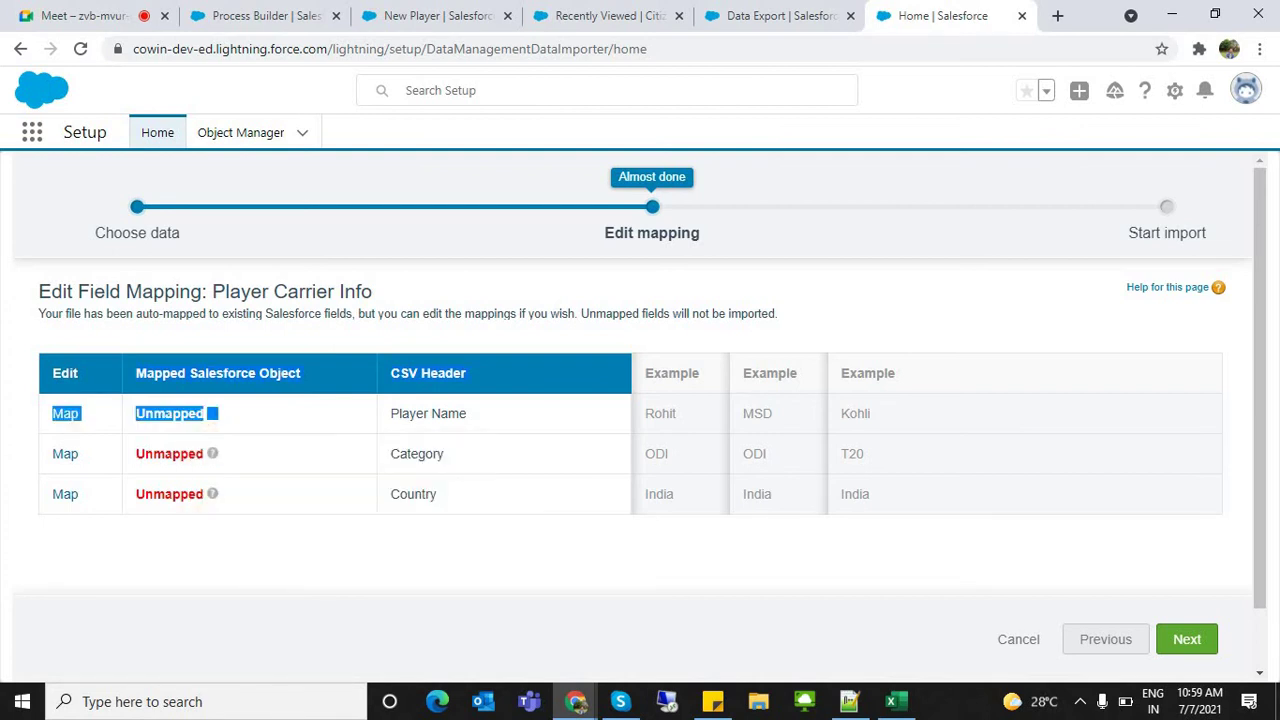
left_click(290, 415)
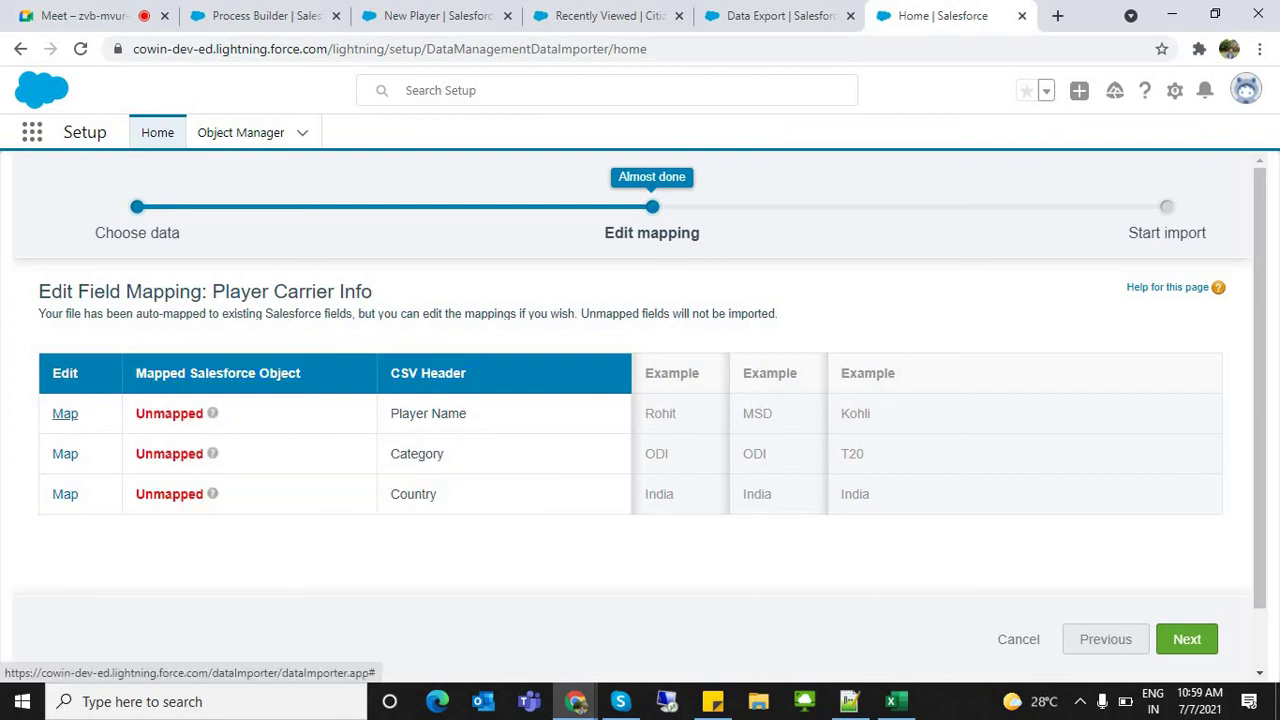
left_click(65, 413)
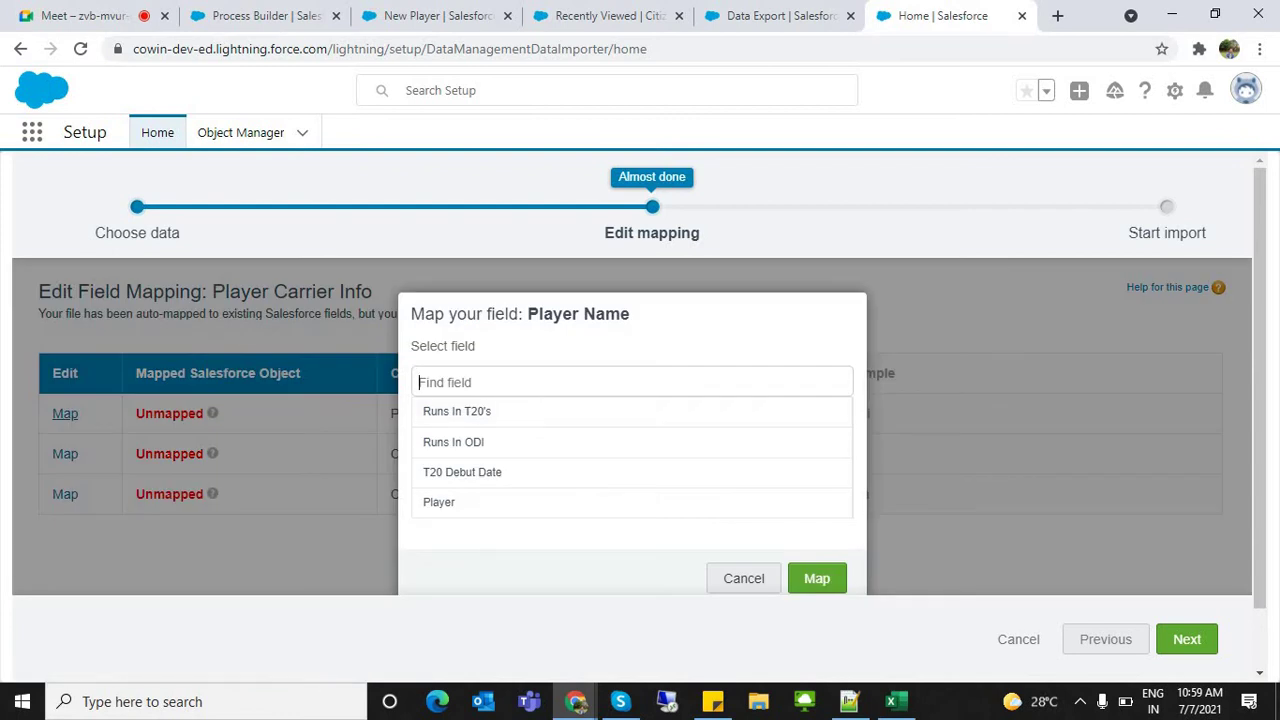
left_click(744, 578)
left_click_drag(468, 414, 402, 414)
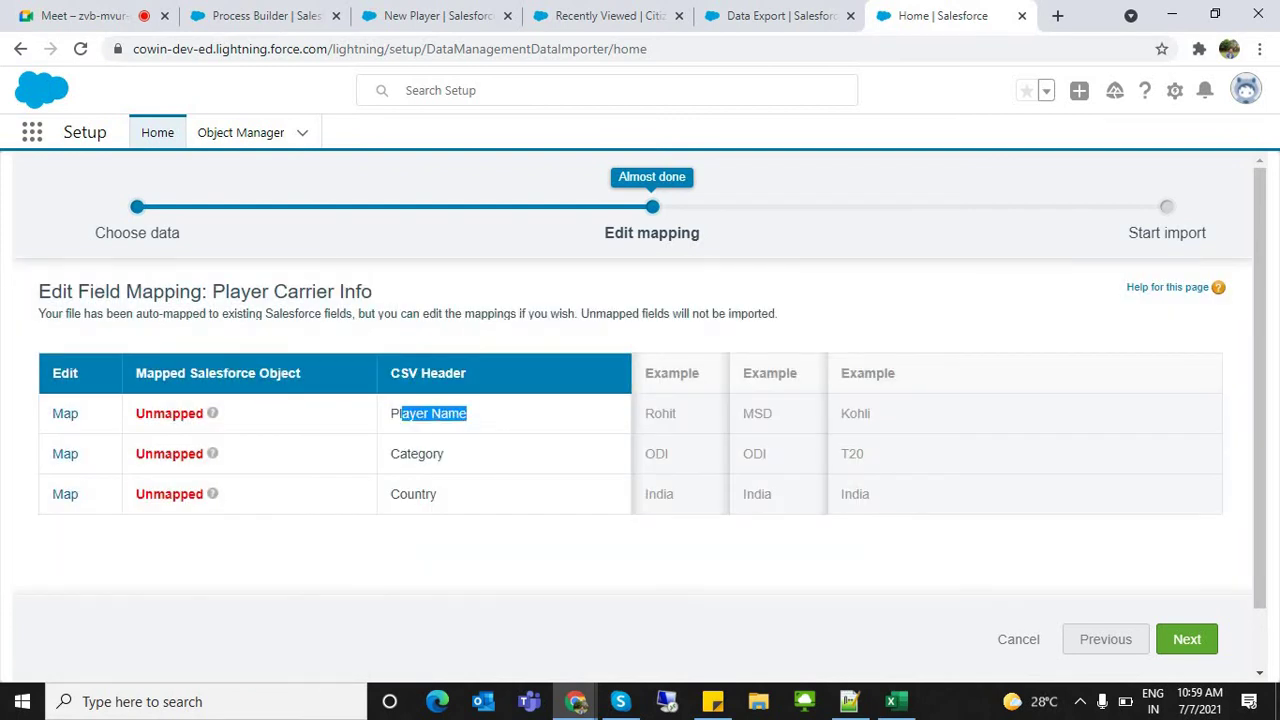
left_click_drag(145, 414, 204, 414)
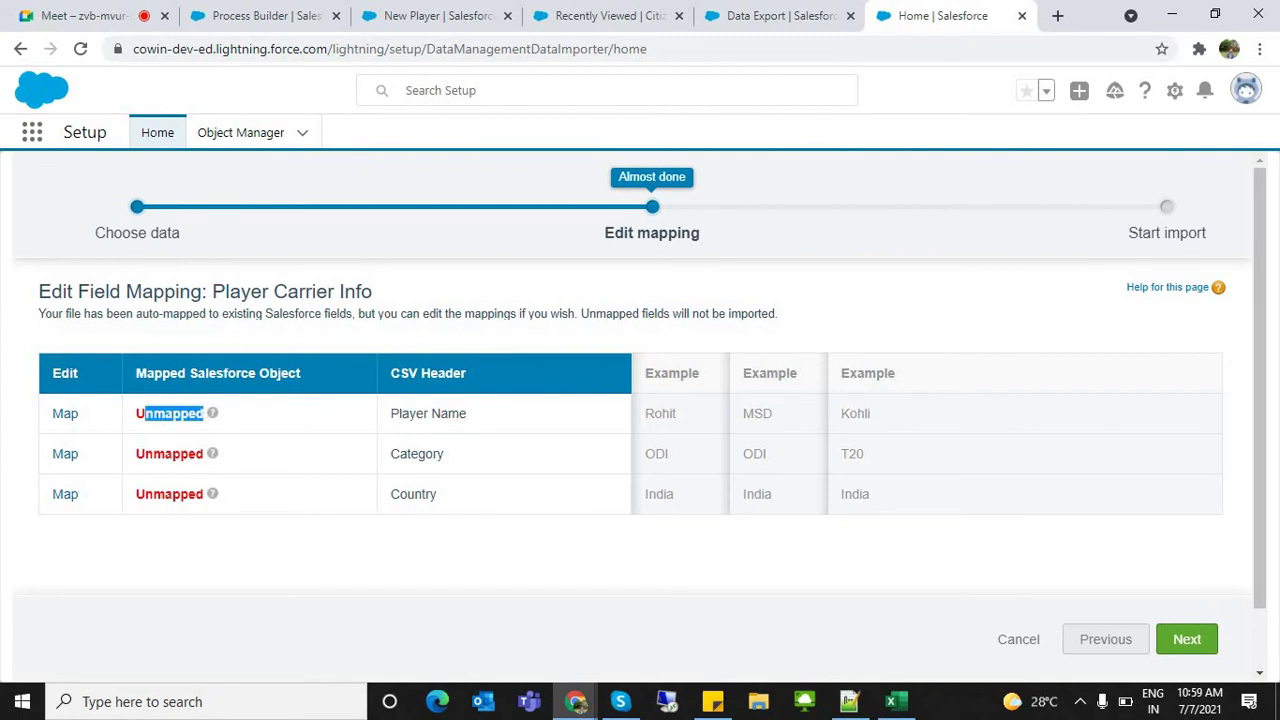
left_click(204, 414)
Search the fields offered for Player Name using "play" and "name", and check the New Player form's fields
left_click(65, 414)
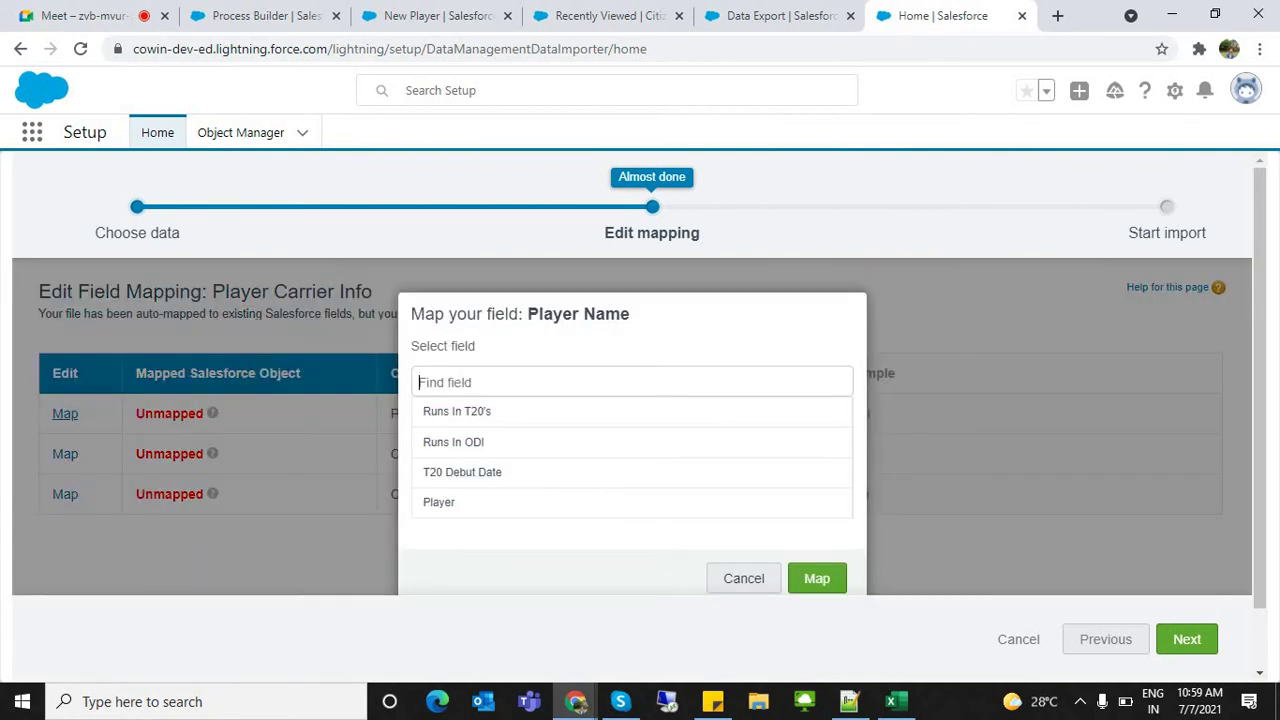
type("op")
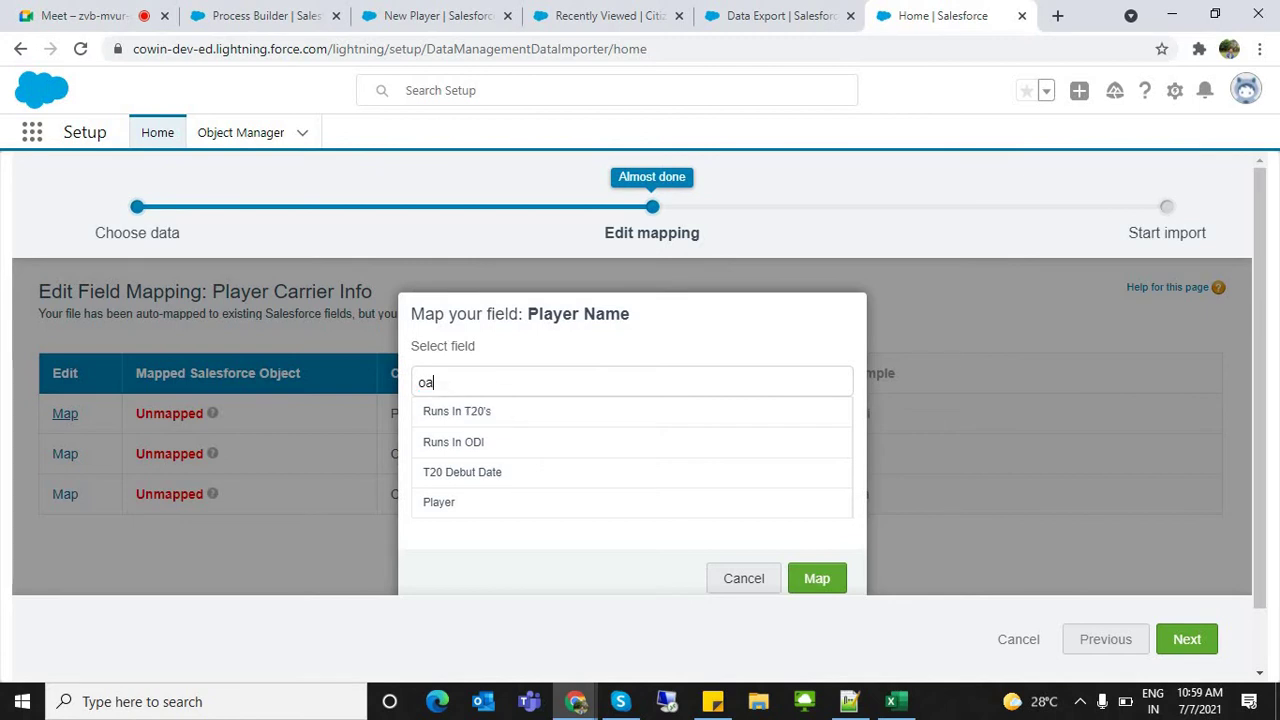
key("BackSpace")
key("BackSpace")
type("play")
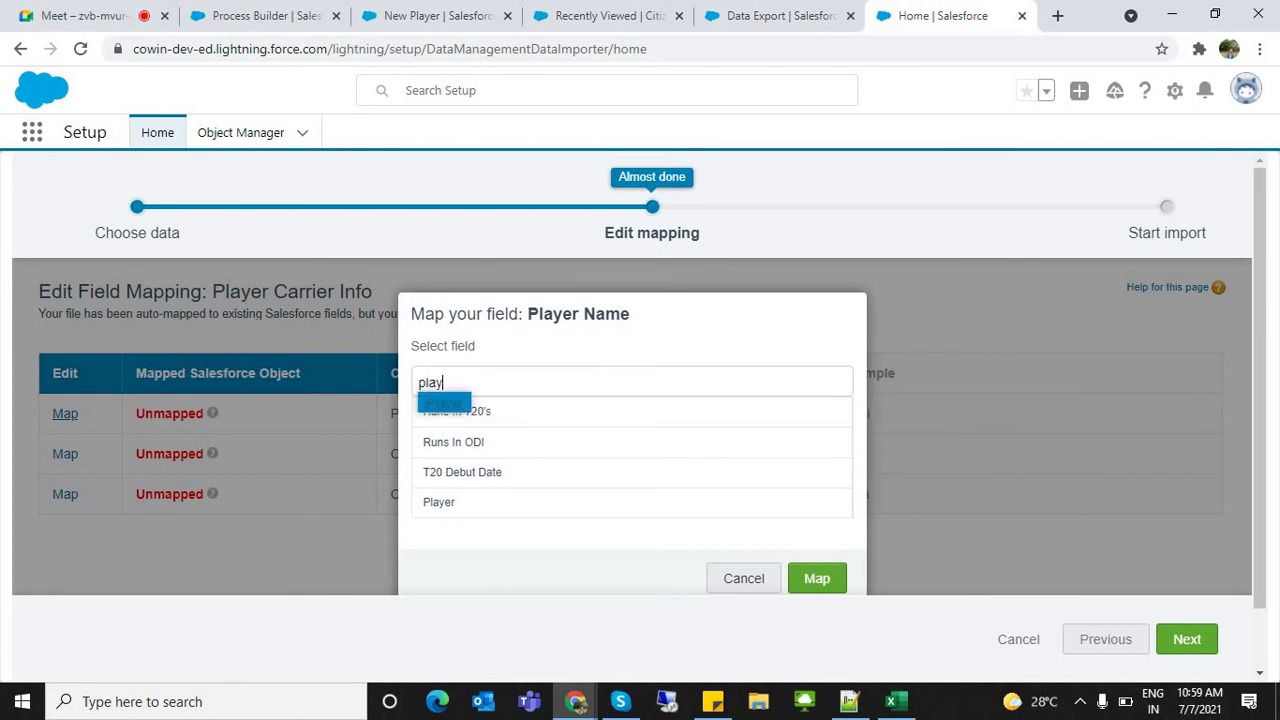
key("Return")
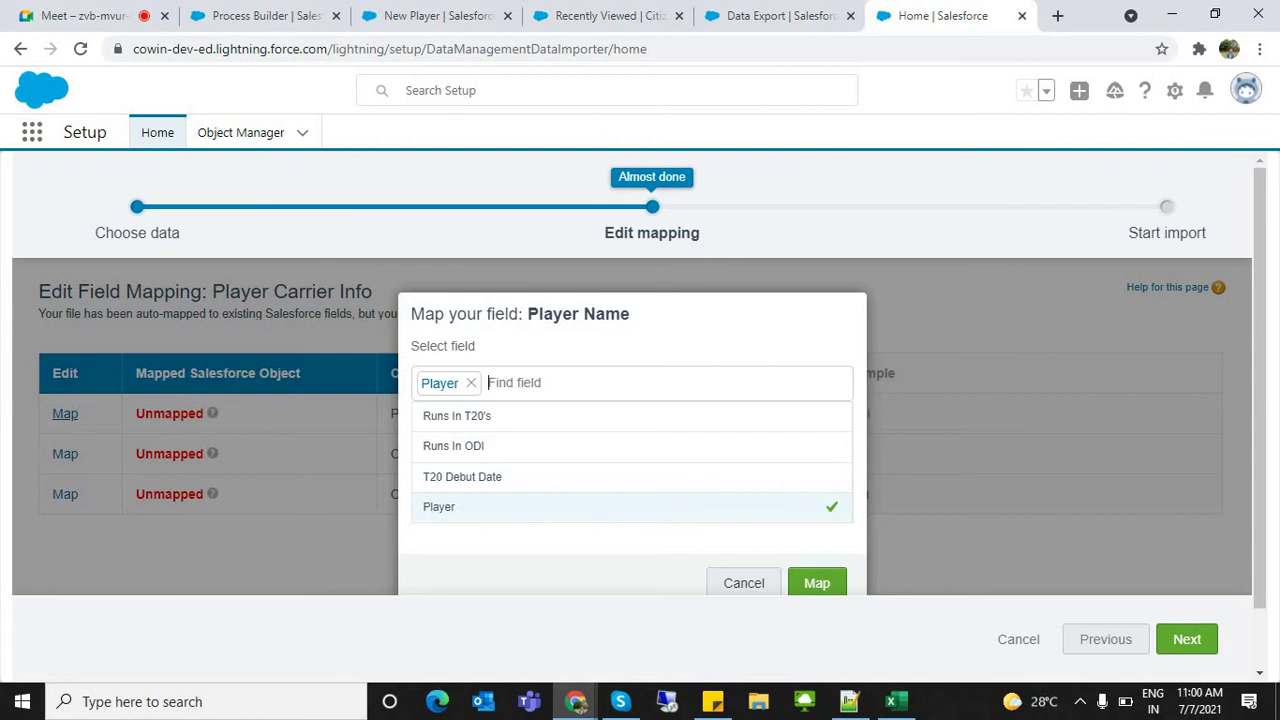
key("BackSpace")
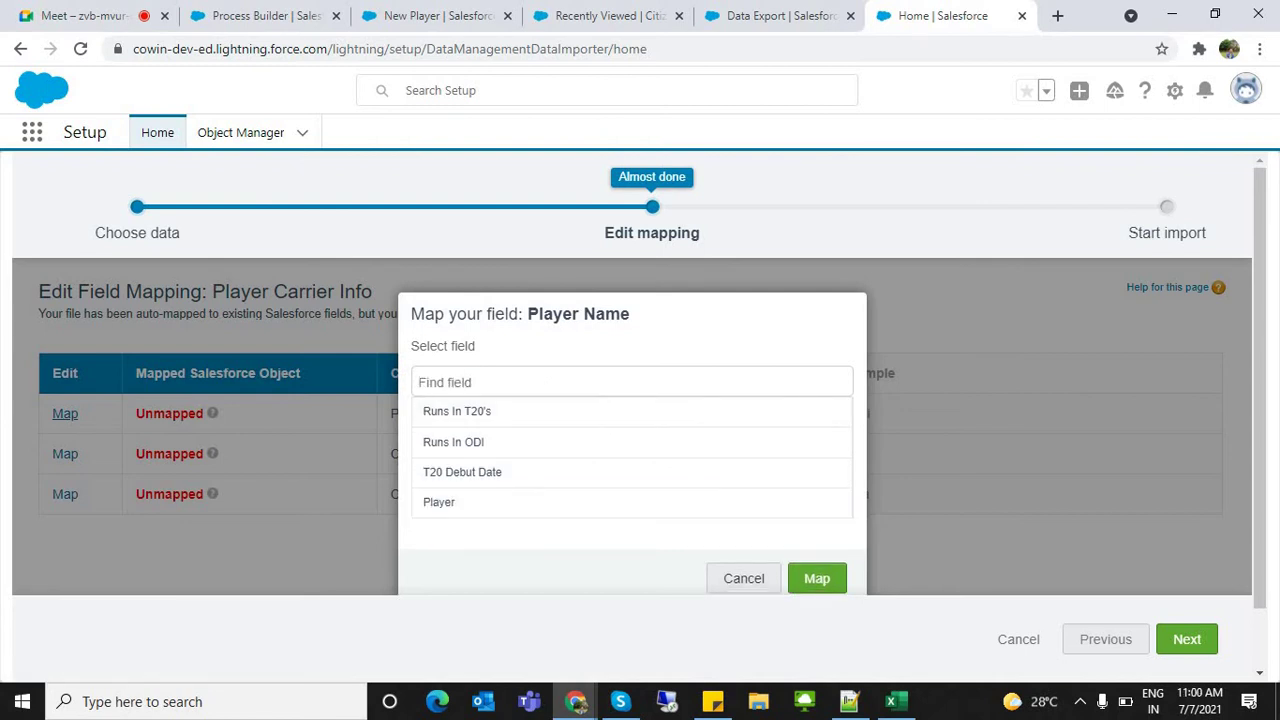
type("name")
left_click(437, 16)
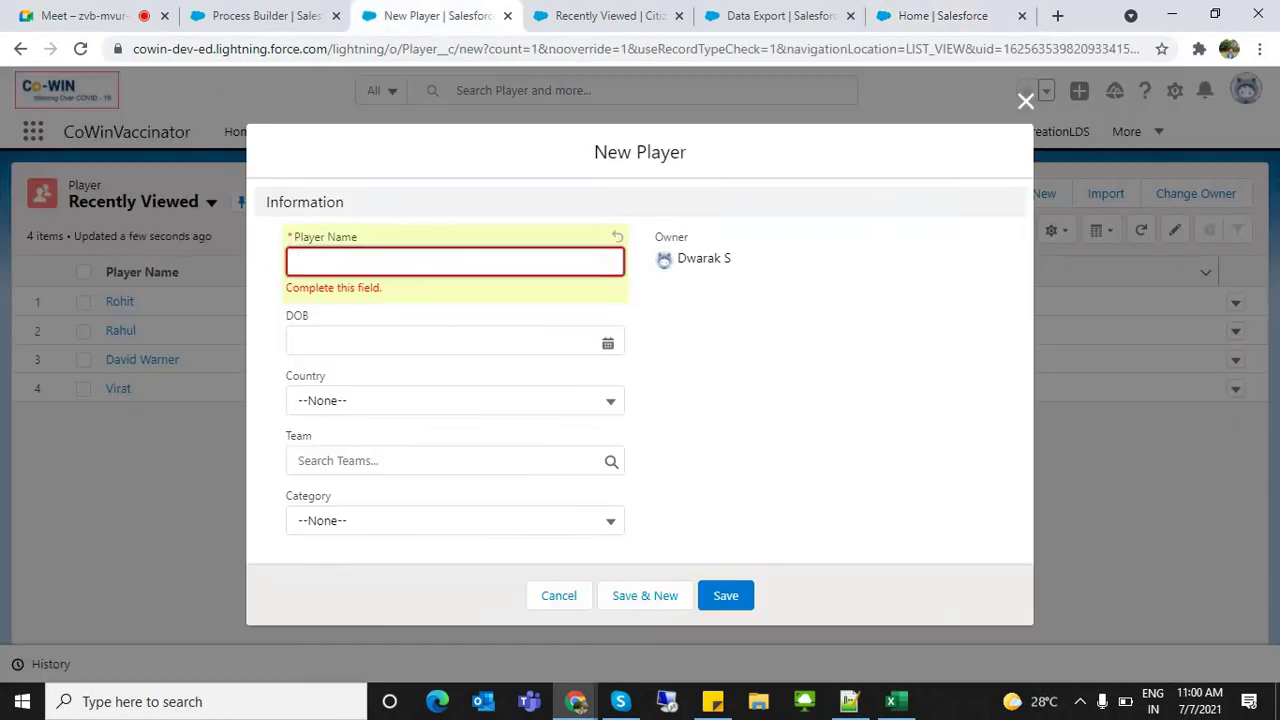
key("ctrl+6")
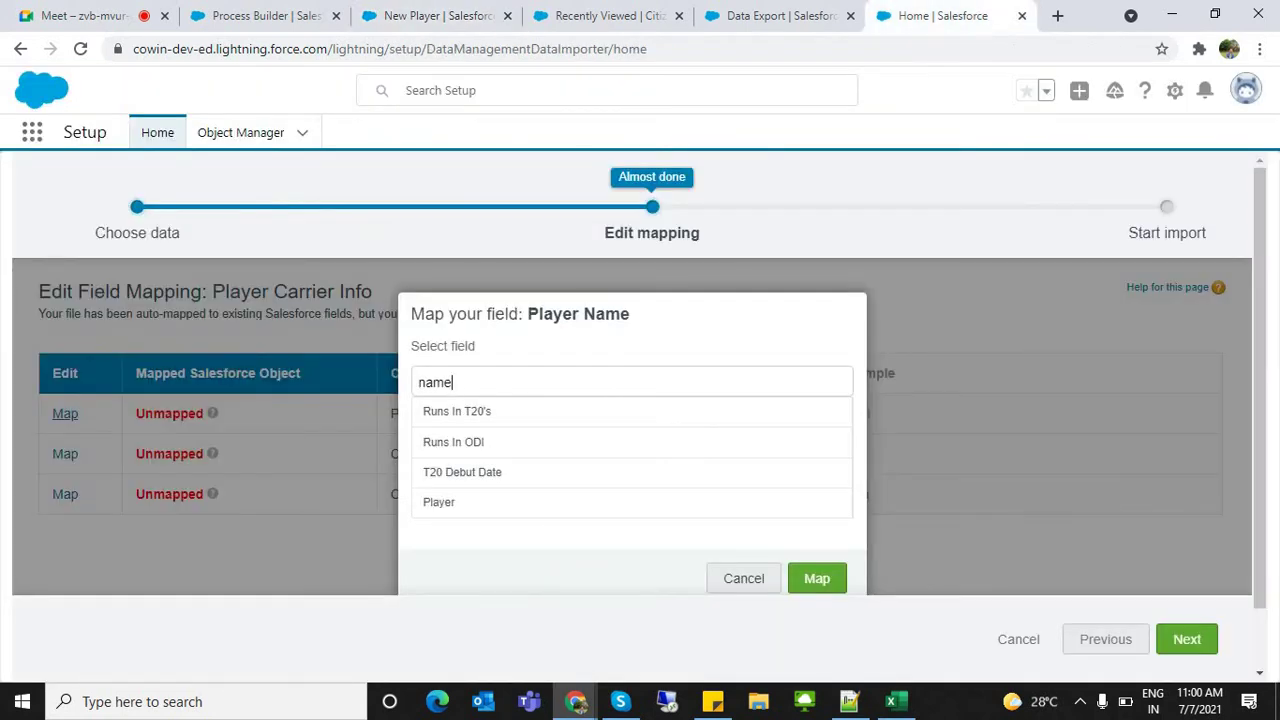
Map the Player Name CSV header to the Player field
key("ctrl+a")
type("pay")
left_click(439, 503)
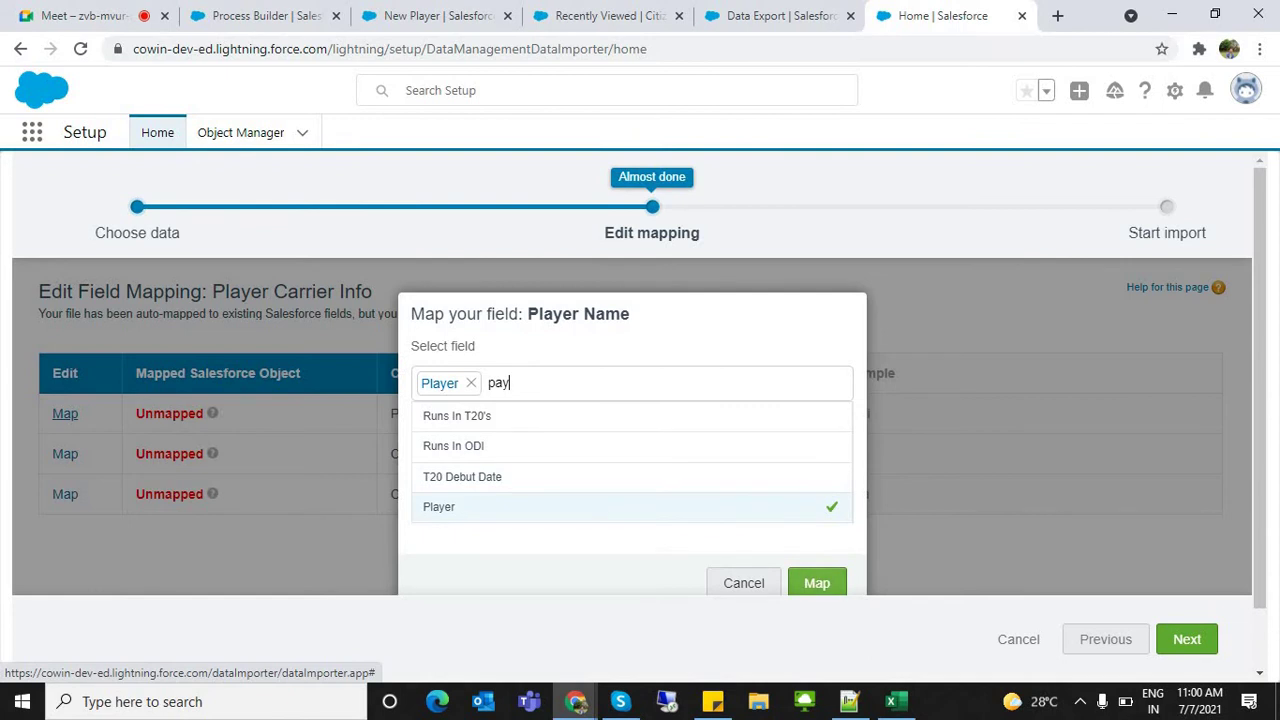
left_click(817, 583)
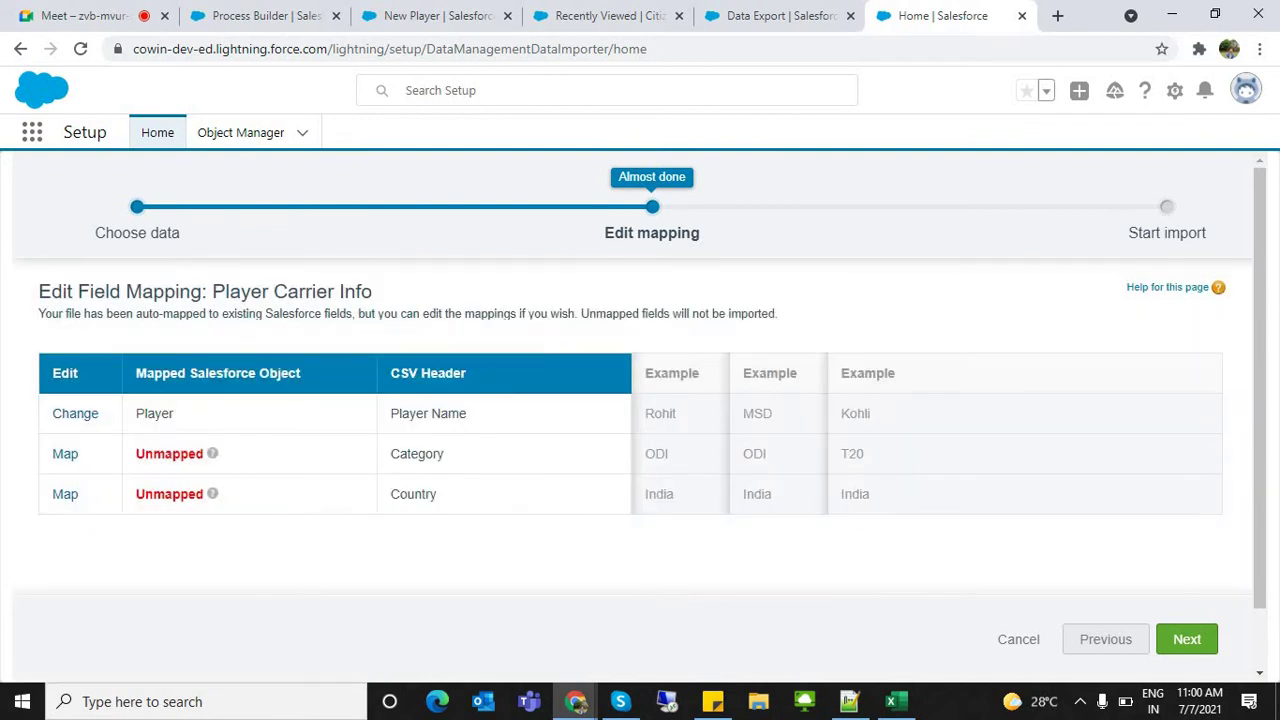
Try to map the Category CSV header by searching the Salesforce fields for "cate"
left_click(65, 454)
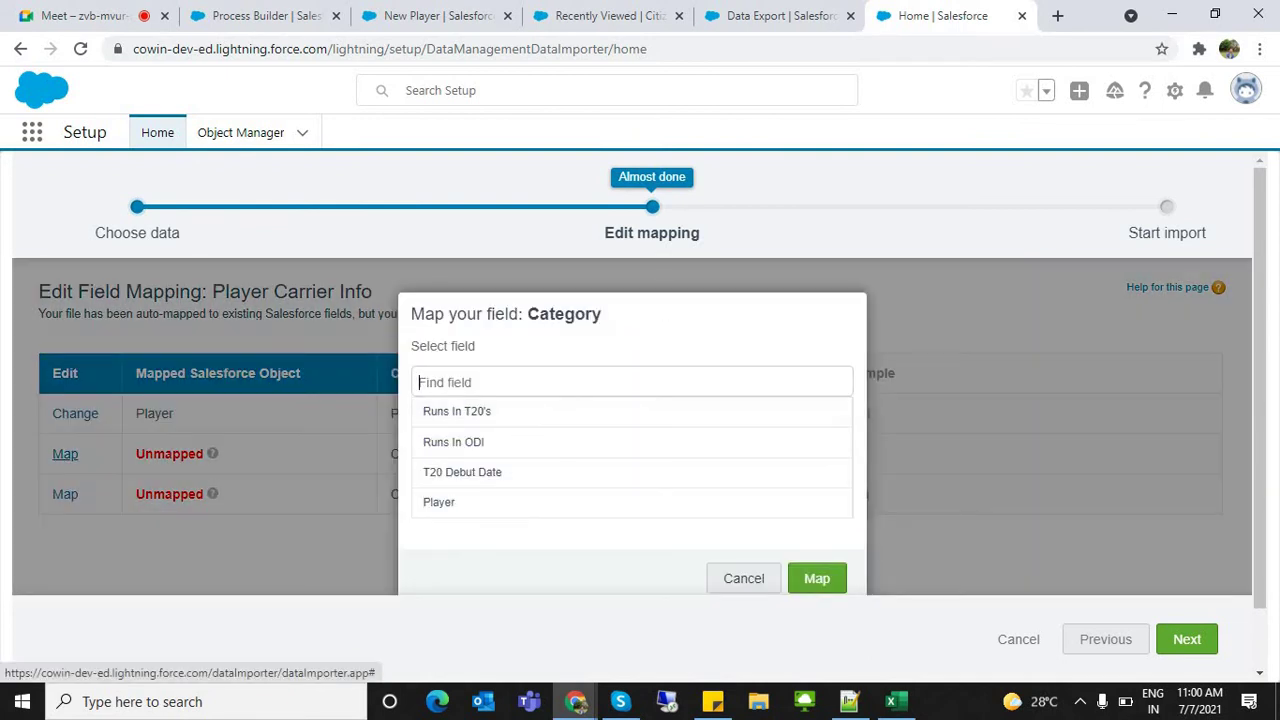
type("cate")
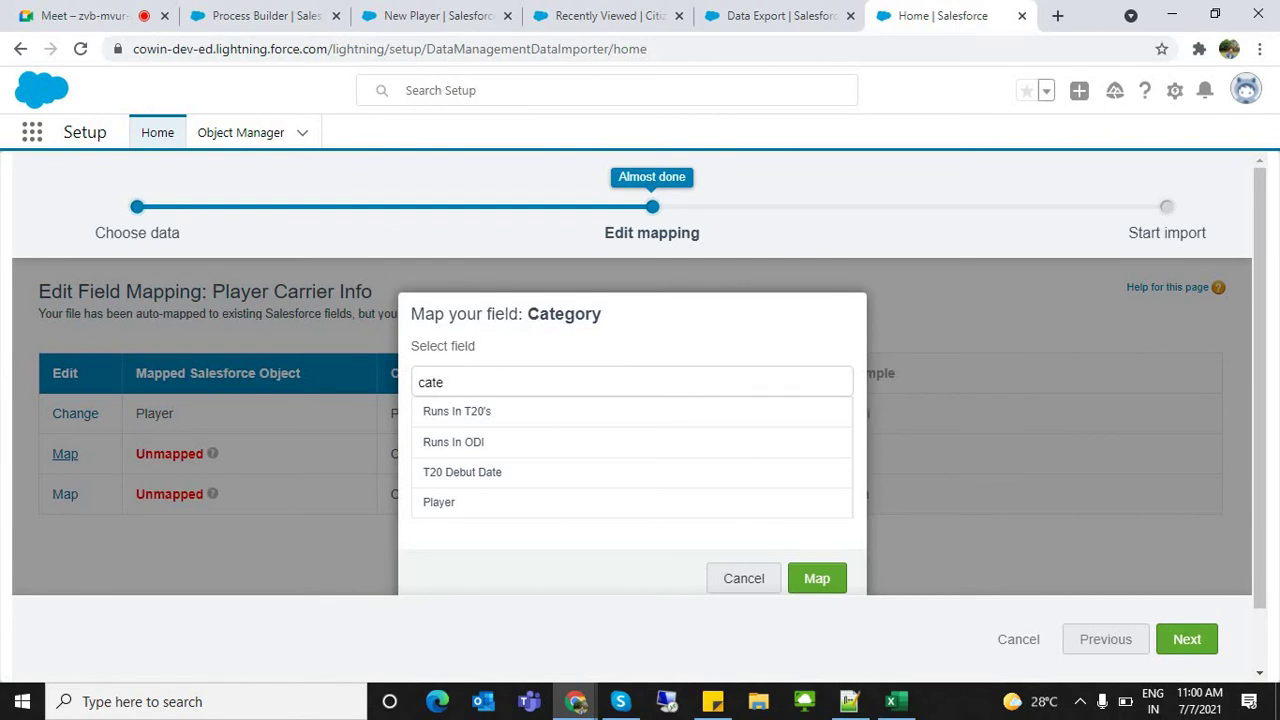
key("Escape")
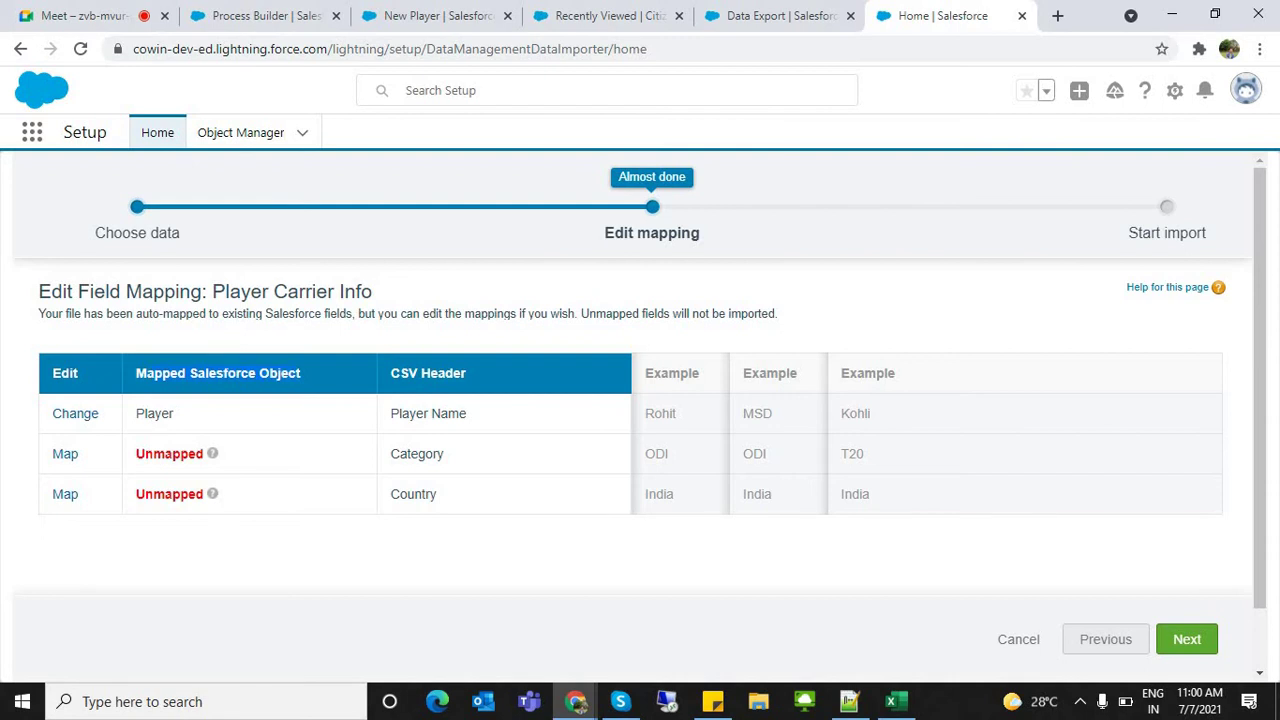
Open the field mapping for the Category CSV header, check the New Player form's fields, and close that form without saving
left_click(65, 453)
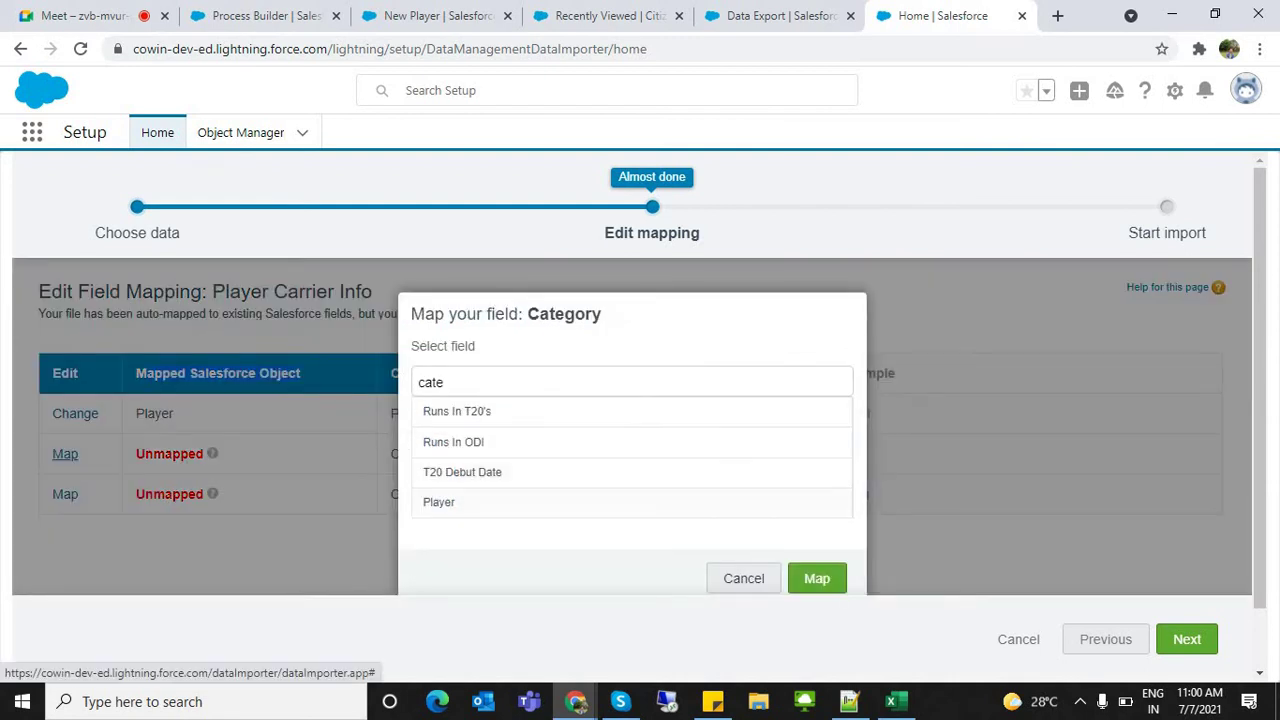
left_click(437, 15)
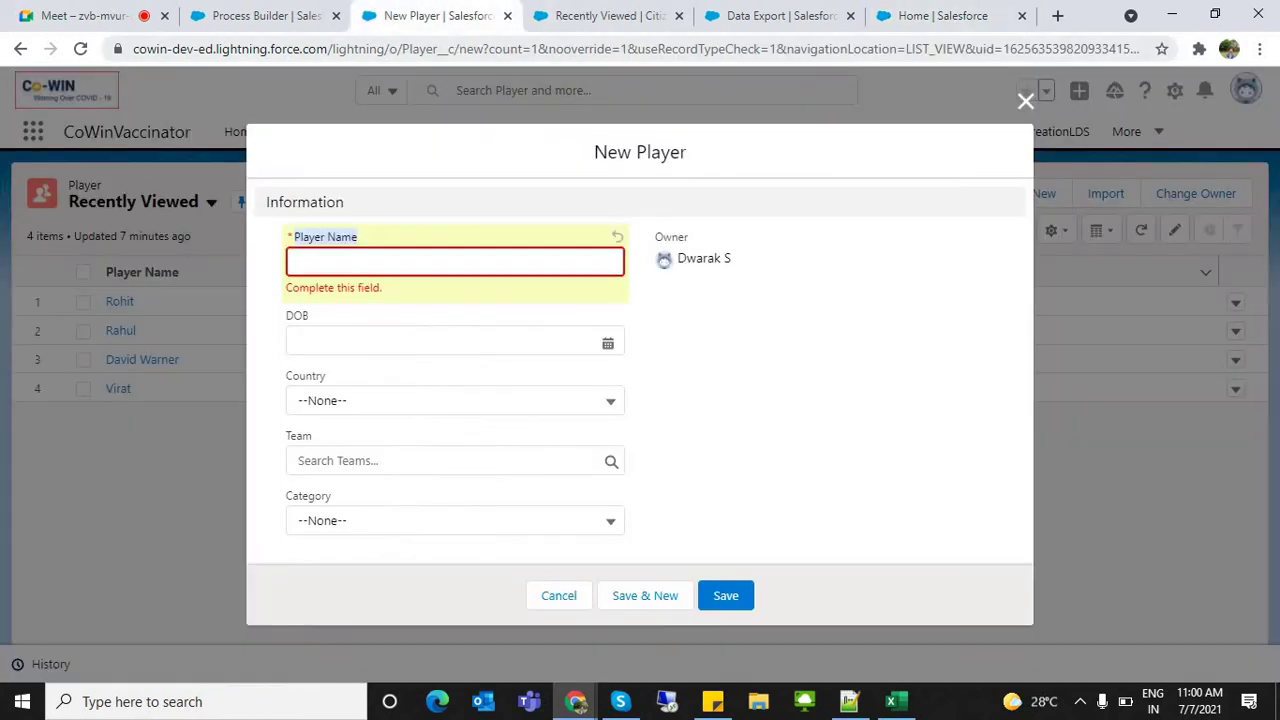
left_click(605, 15)
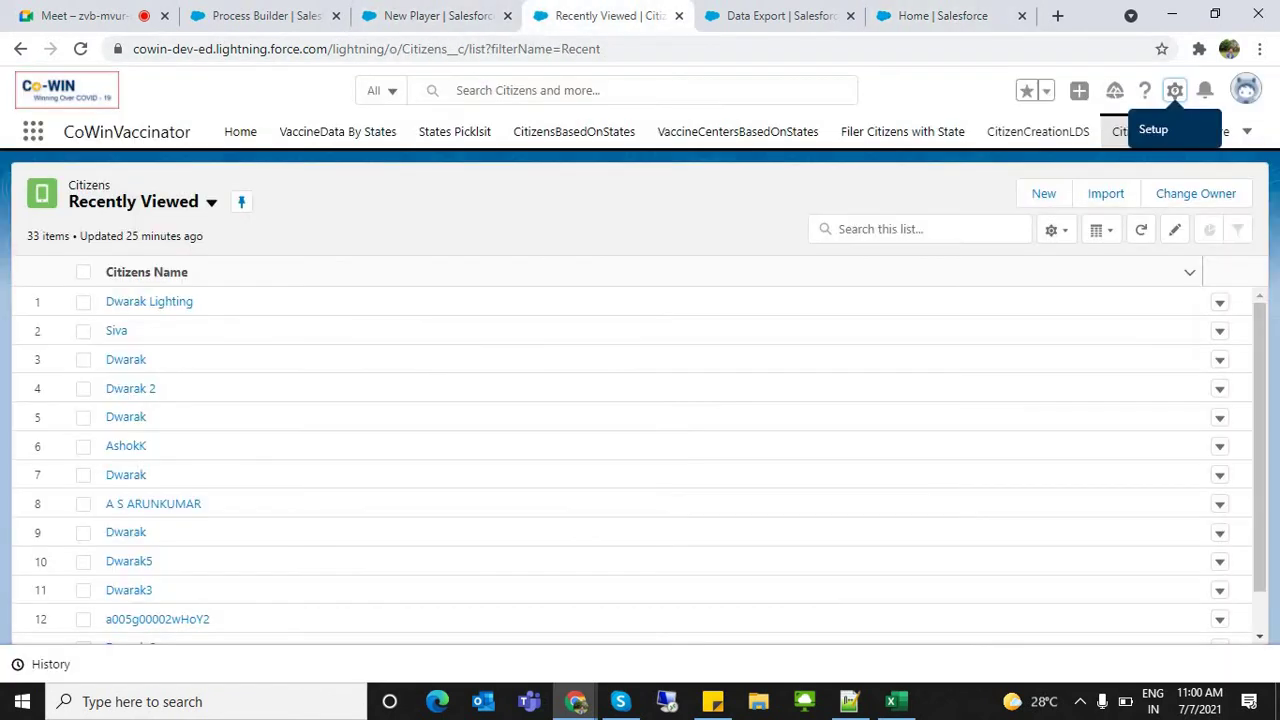
left_click(437, 15)
left_click(1025, 100)
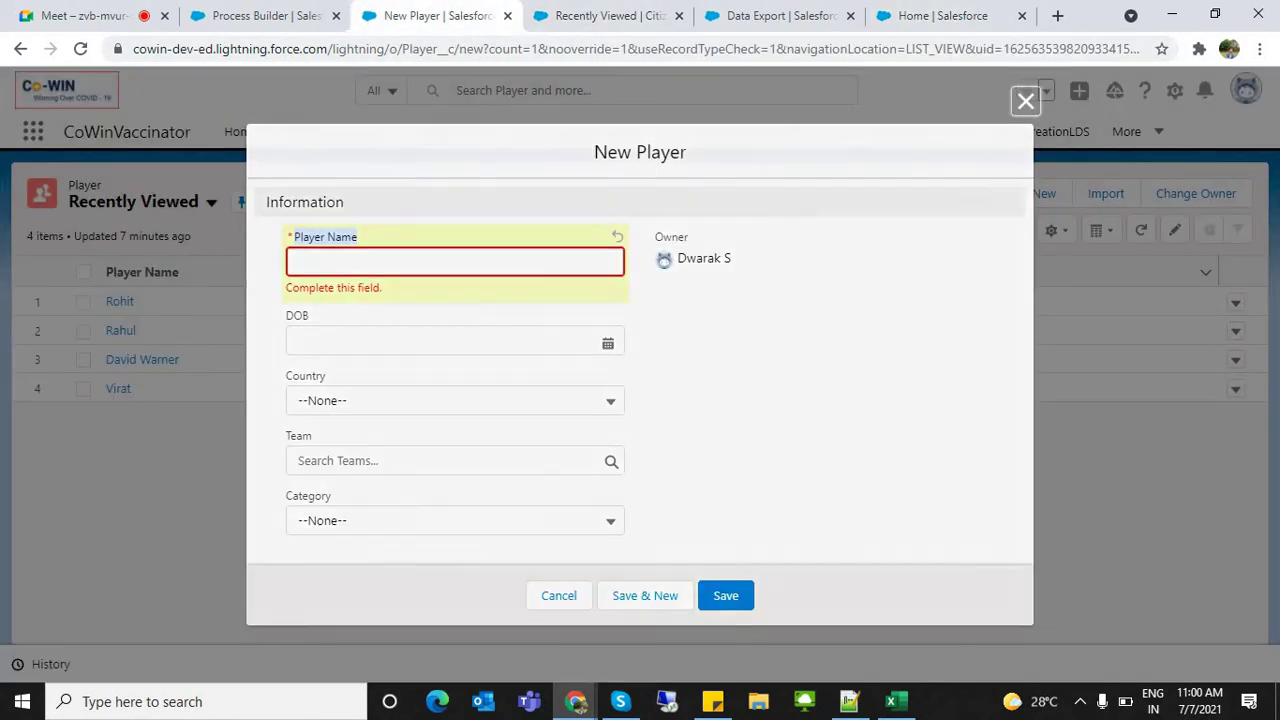
Open the Player object's definition in Setup and search the Object Manager list for "t20"
left_click(1174, 90)
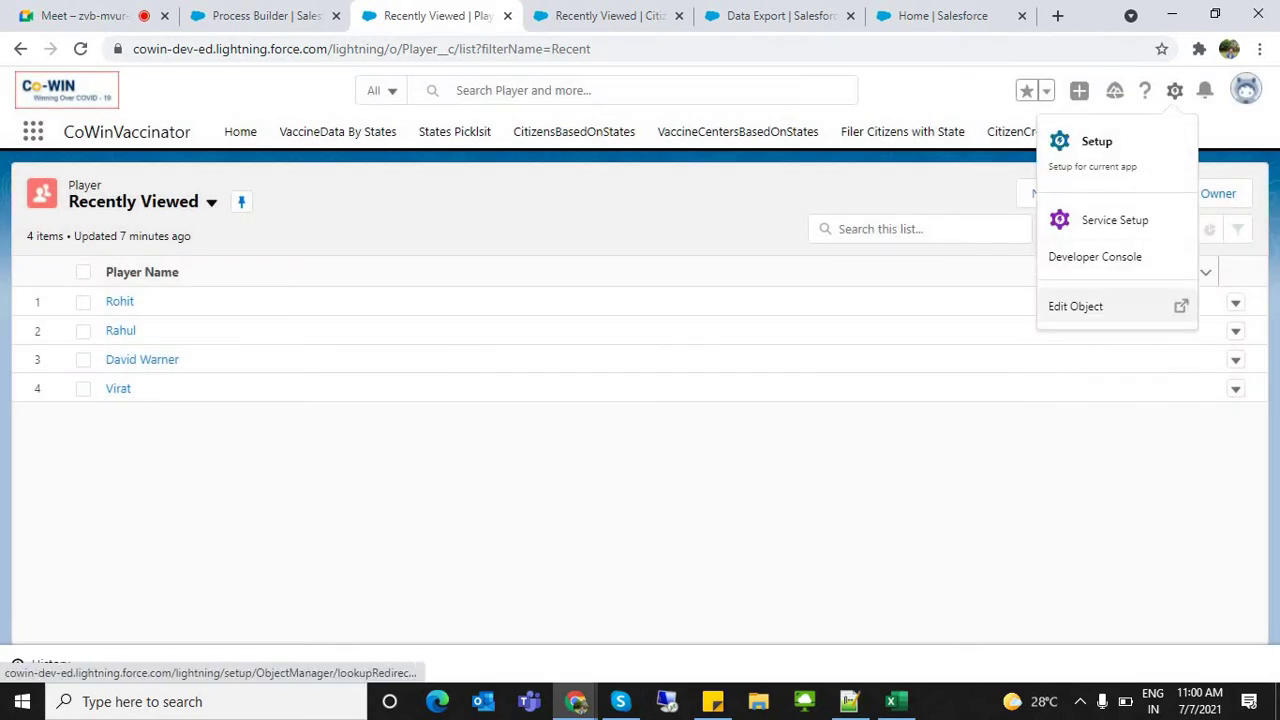
left_click(1078, 306)
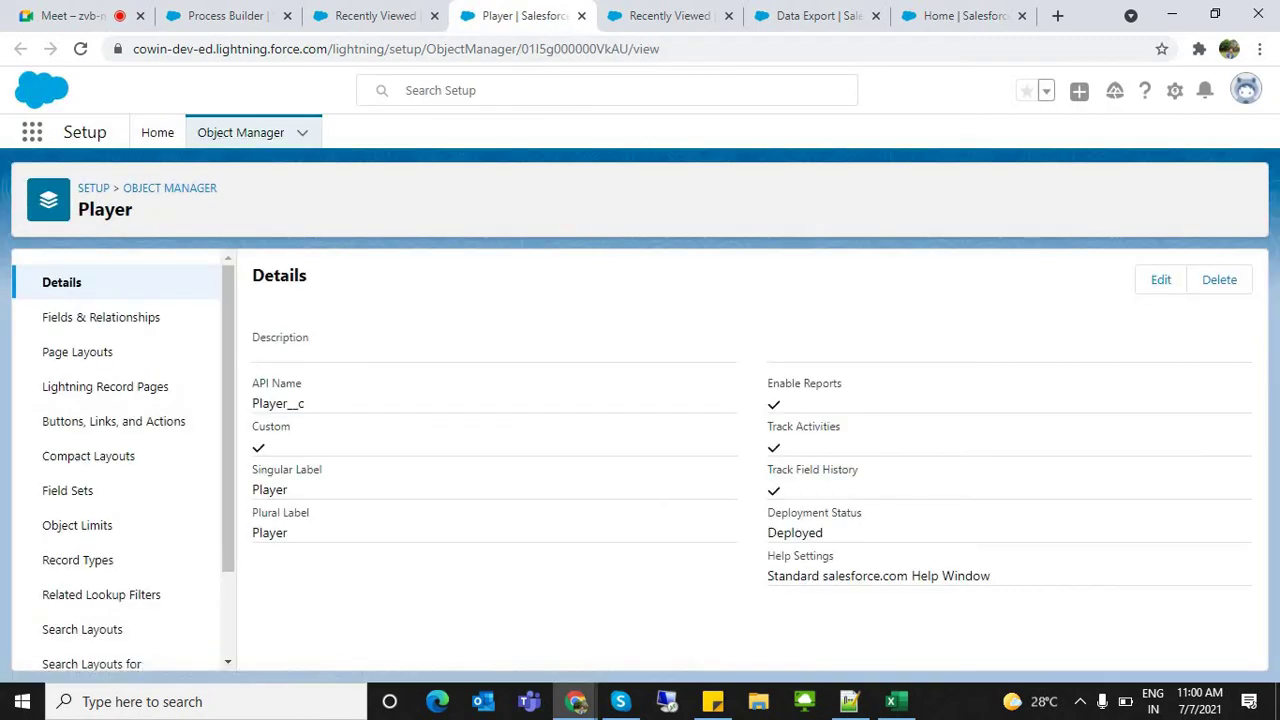
left_click(170, 188)
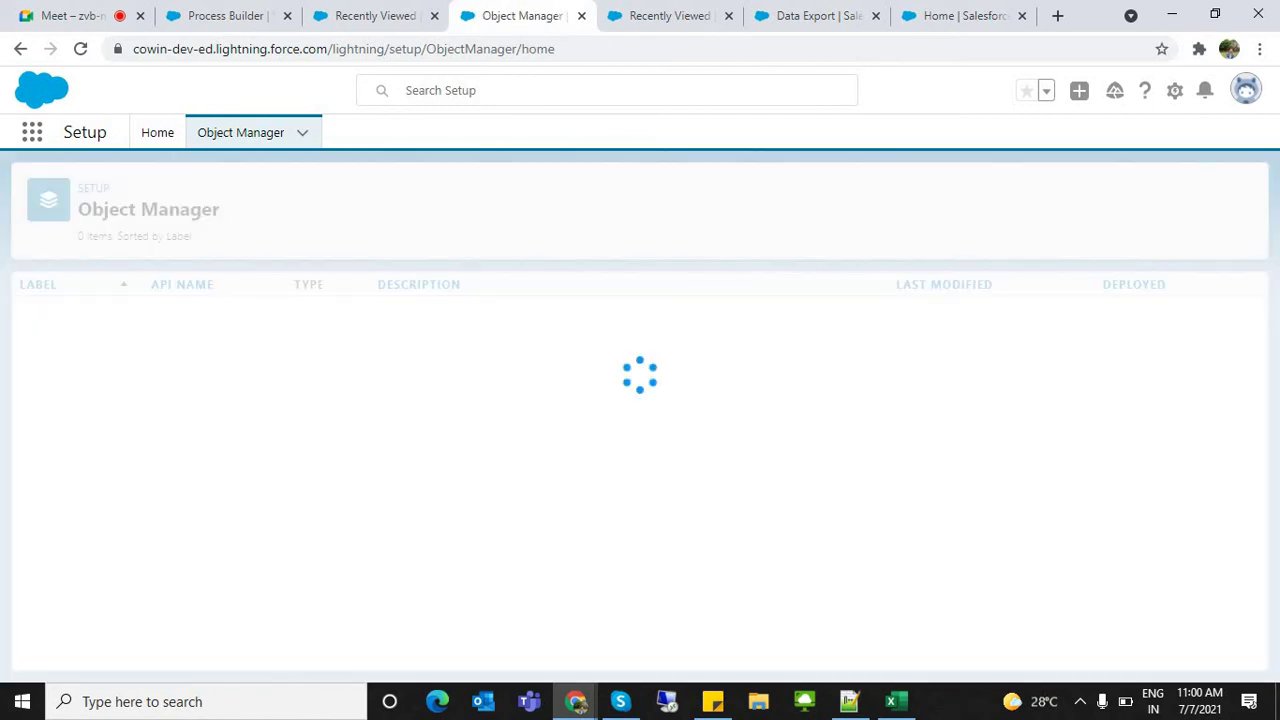
type("t20")
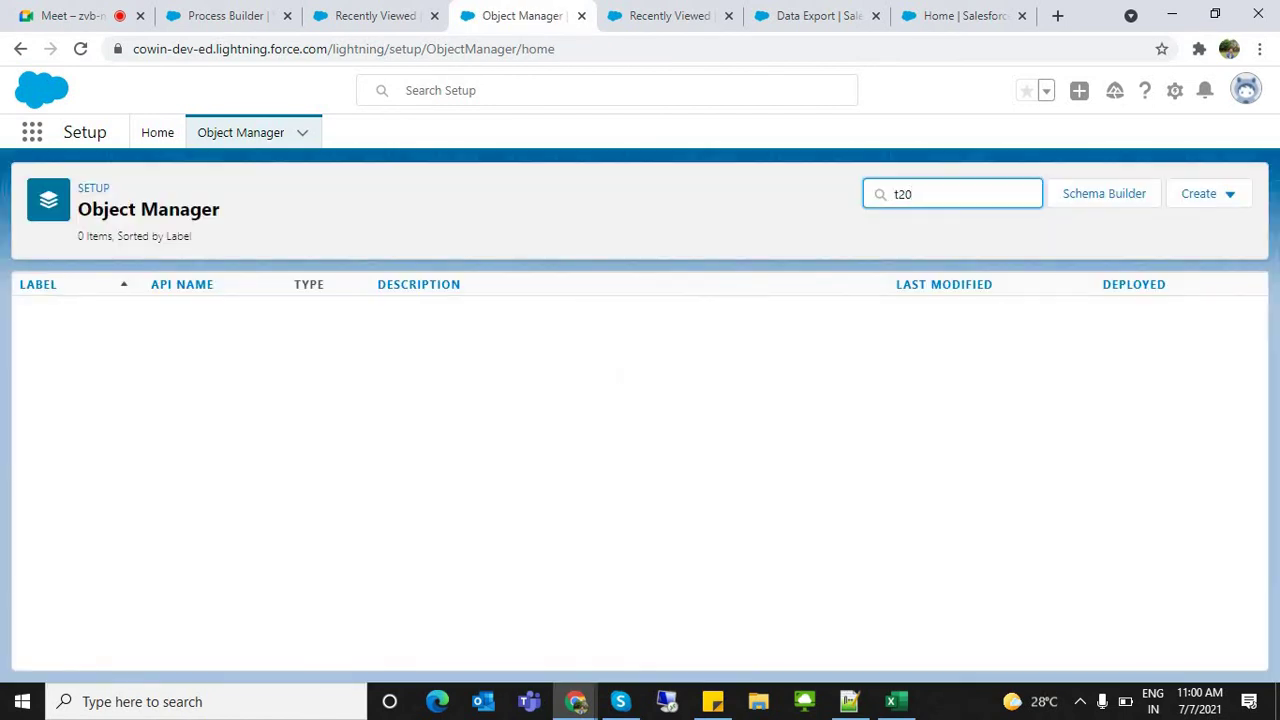
Look through the other open Salesforce pages and return to the Category field mapping in the Data Import Wizard
left_click(817, 16)
key("ctrl+7")
key("ctrl+5")
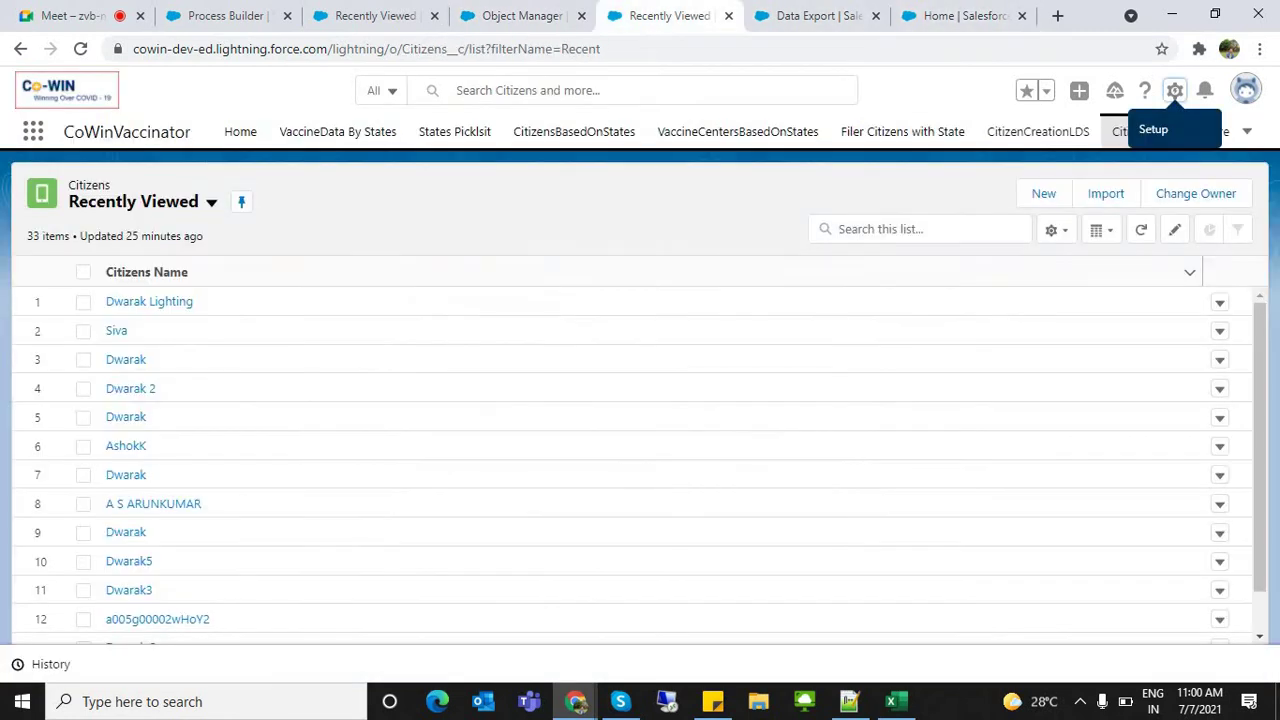
key("ctrl+4")
key("ctrl+3")
key("ctrl+2")
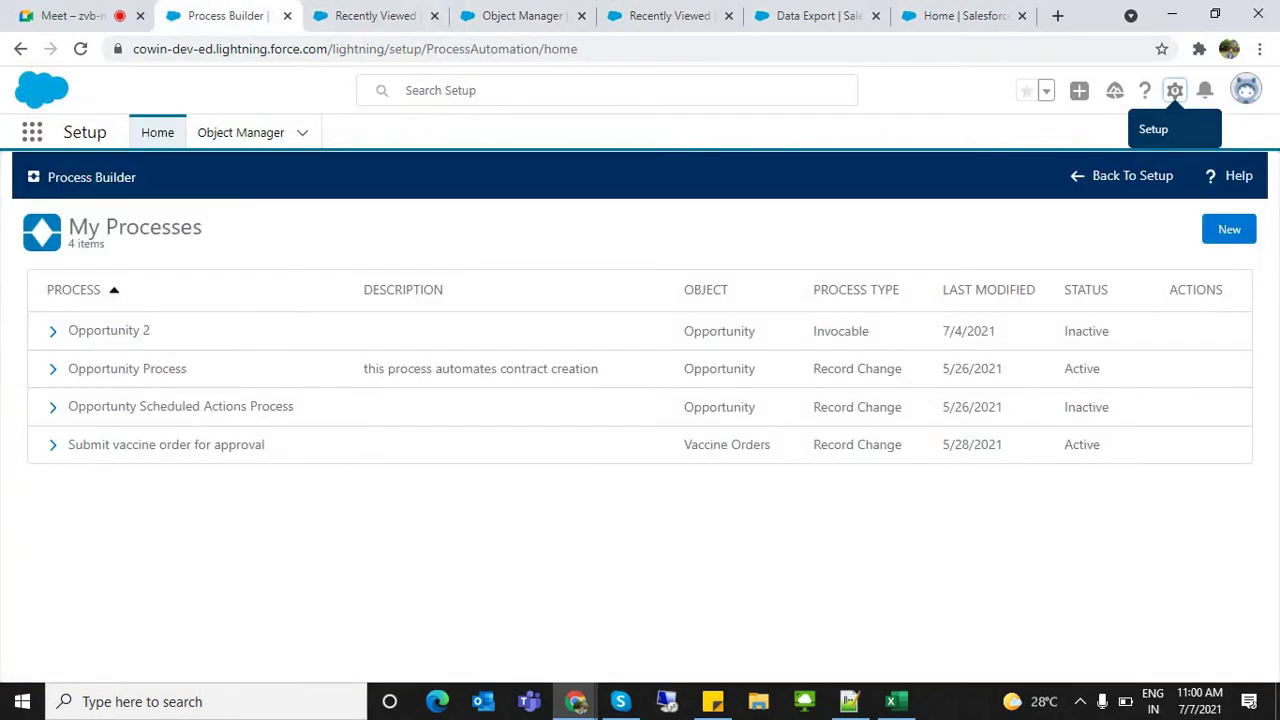
key("ctrl+7")
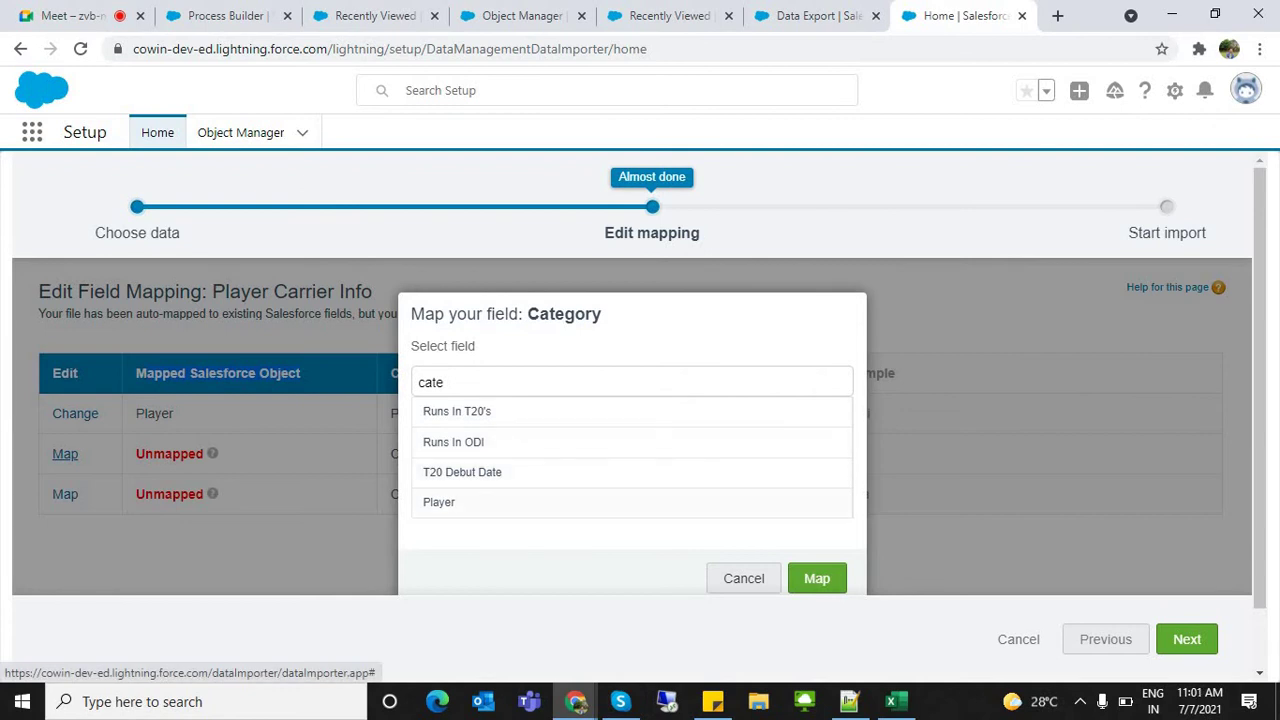
Search the Object Manager for "play" and check the results against the Category mapping options in the import wizard
left_click(515, 15)
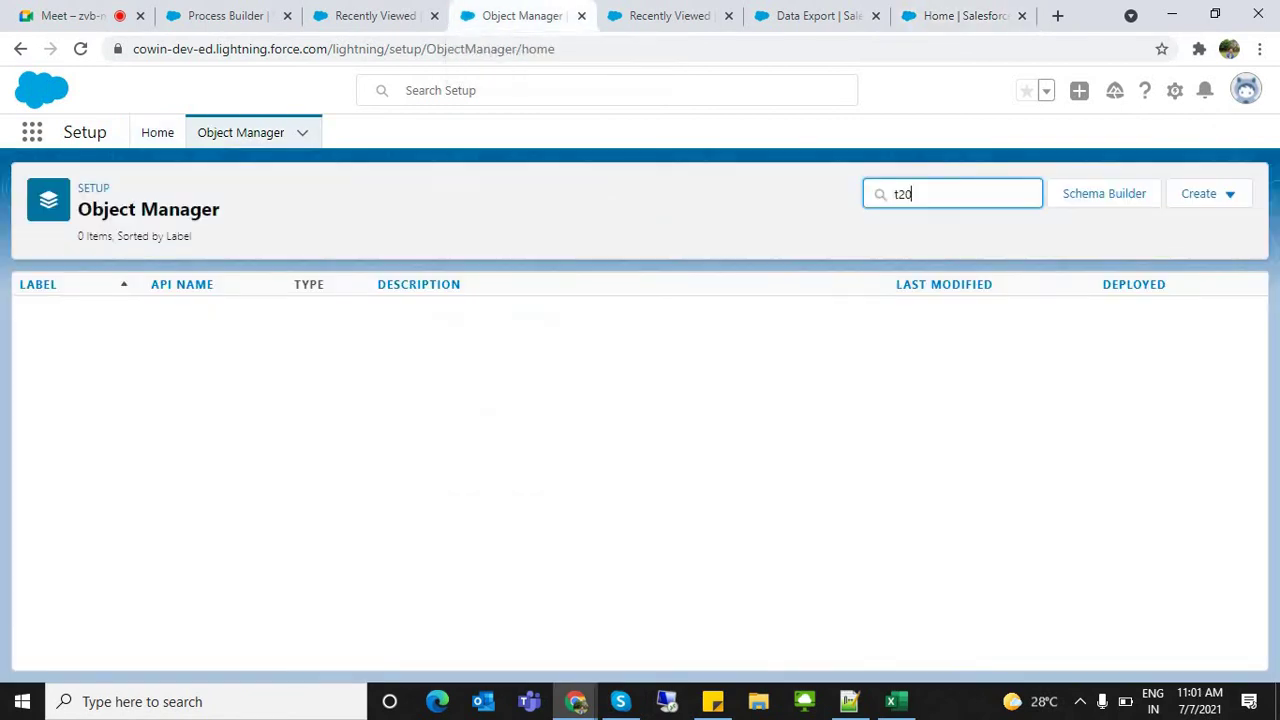
key("BackSpace")
key("BackSpace")
key("BackSpace")
type("play")
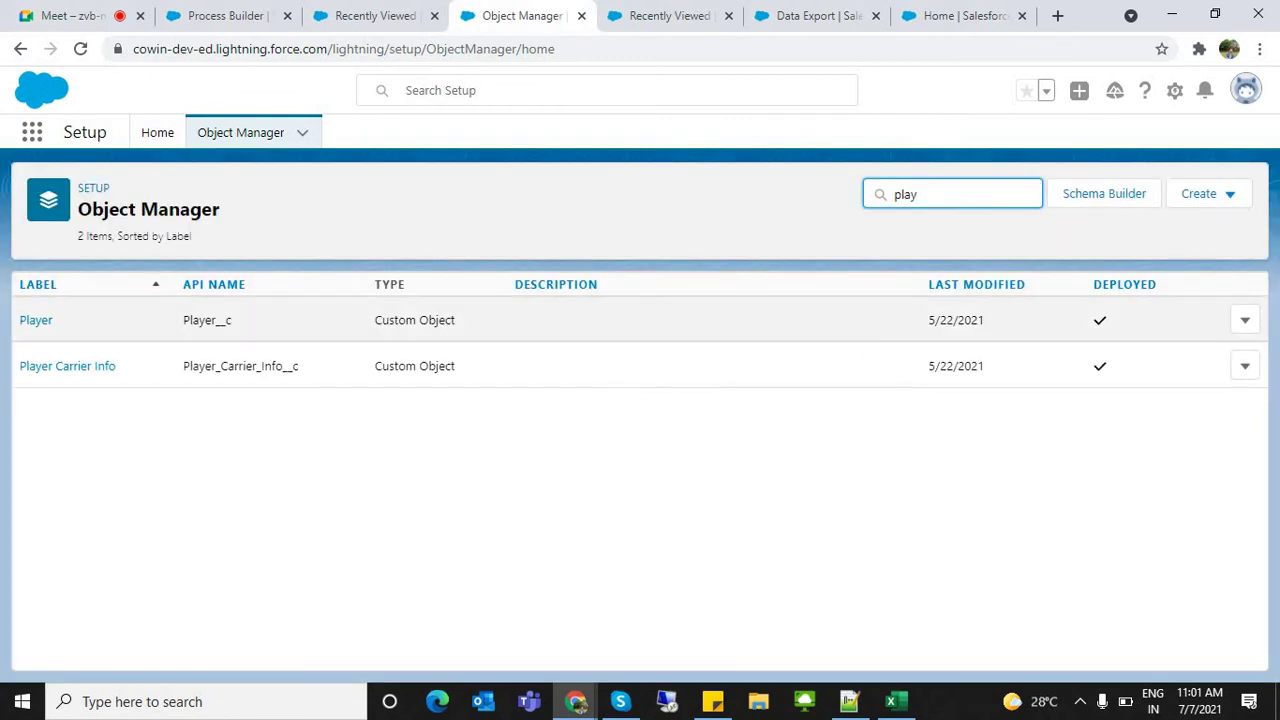
key("ctrl+a")
key("ctrl+Tab")
key("ctrl+Tab")
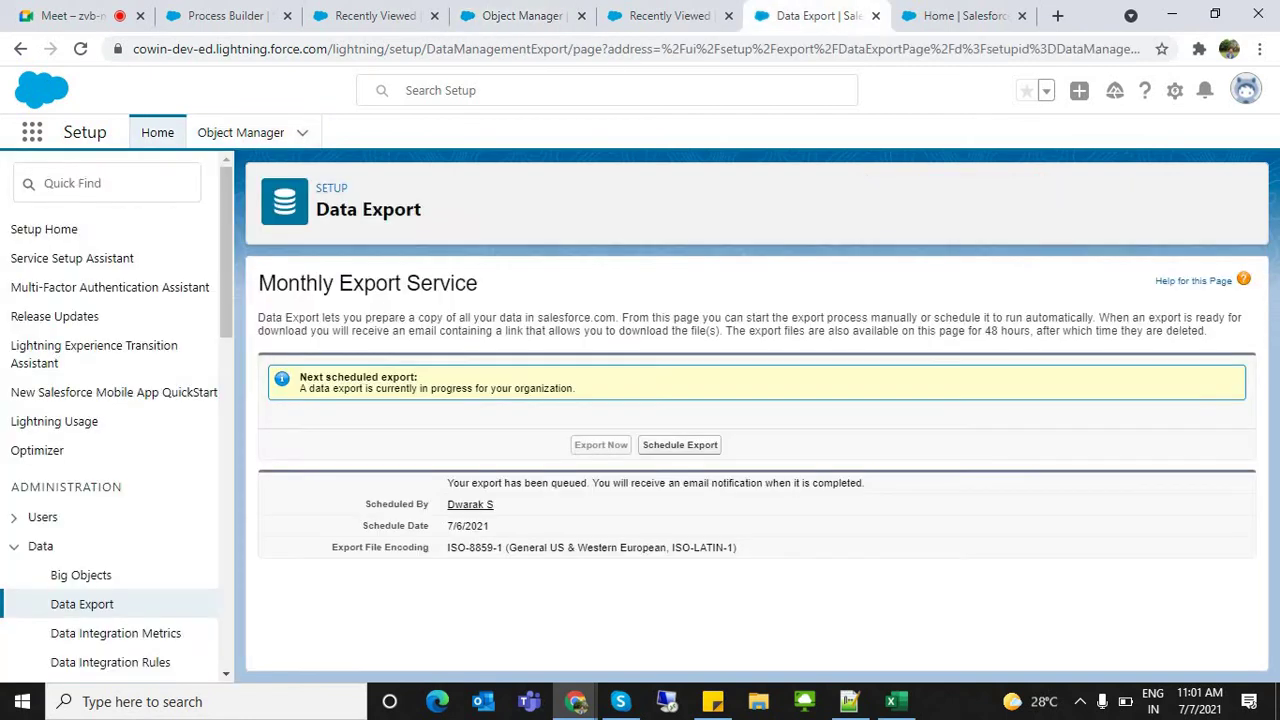
key("ctrl+Tab")
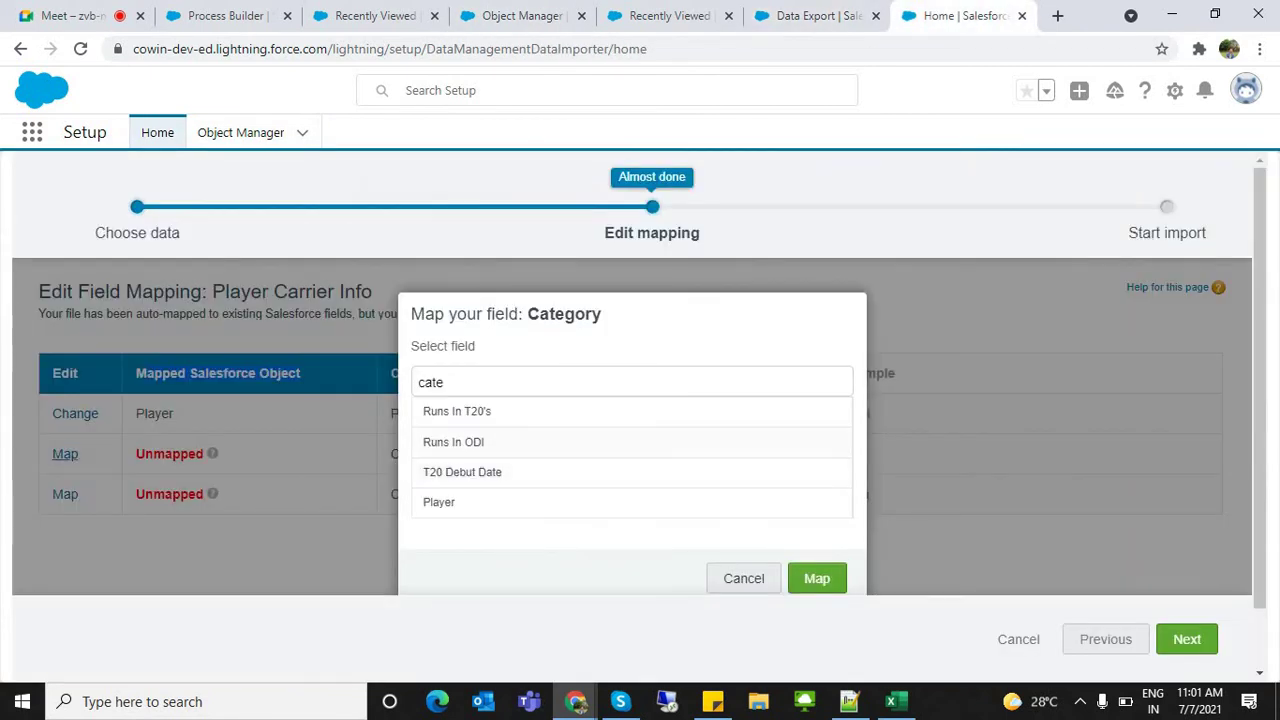
key("ctrl+4")
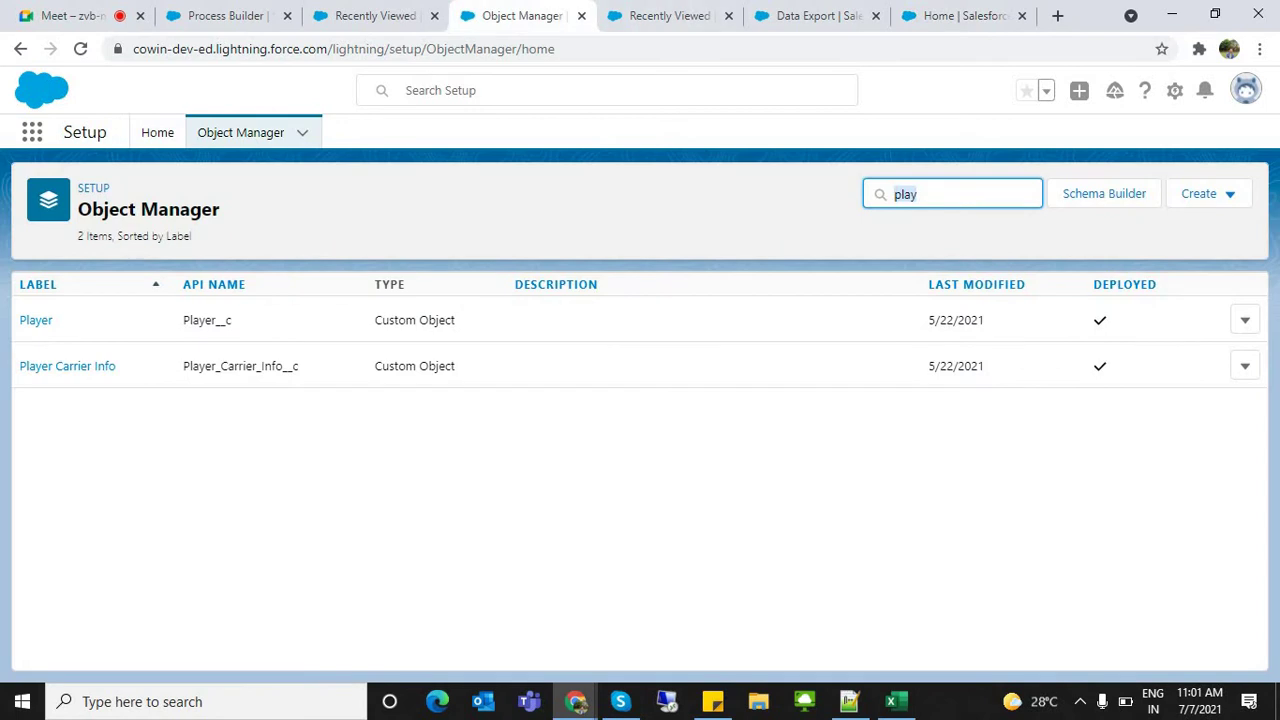
Replace the Object Manager search term with "runs"
key("BackSpace")
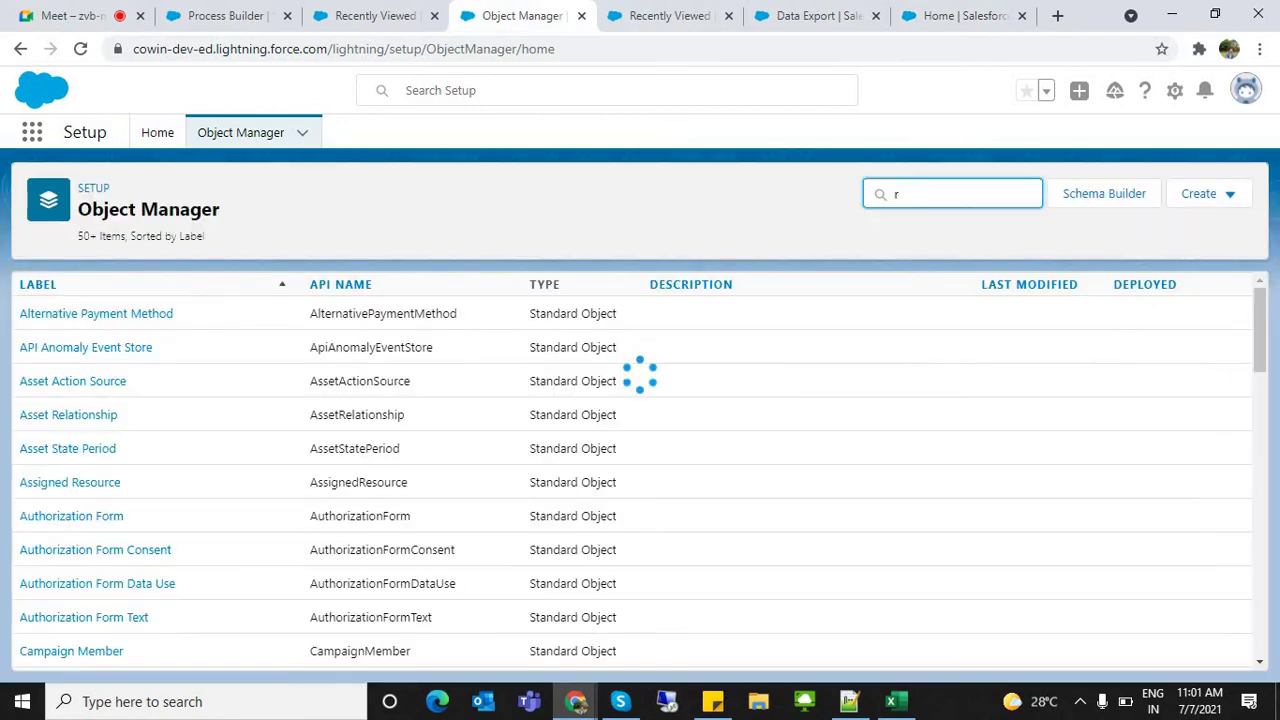
type("mob")
key("BackSpace")
key("BackSpace")
key("BackSpace")
type("runs")
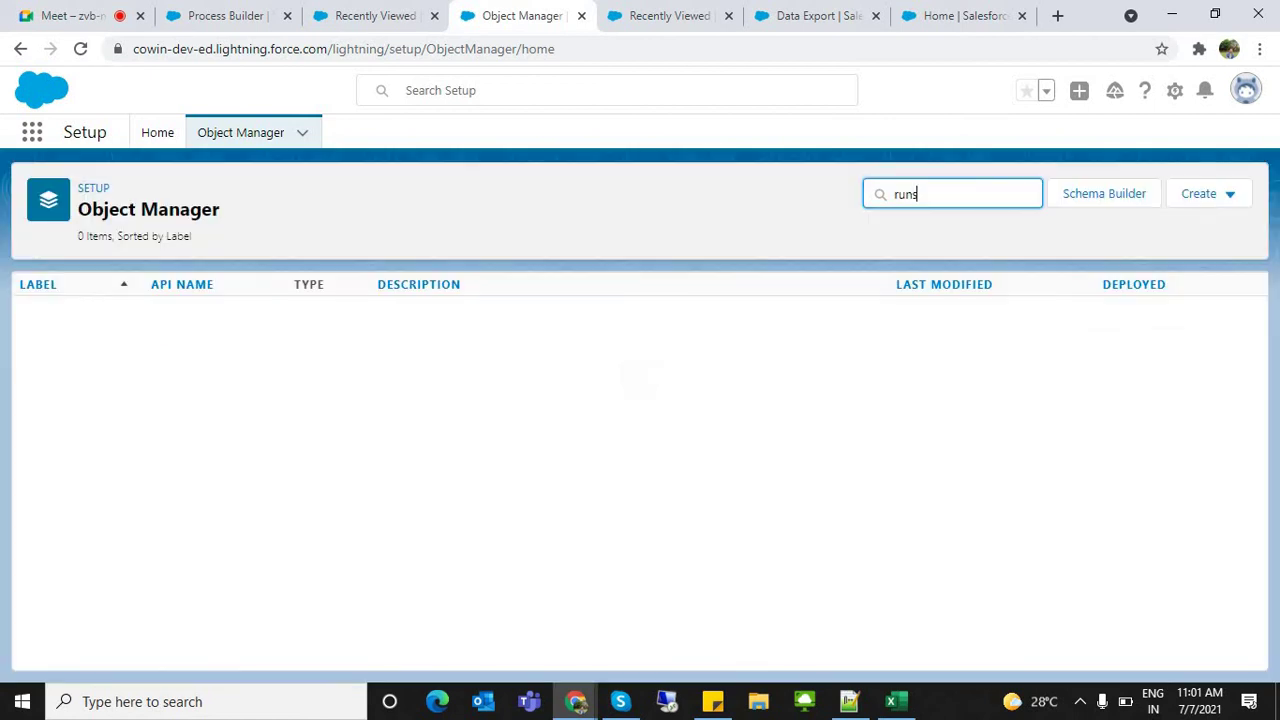
Find the Player object in the Object Manager, search its Fields & Relationships for "runs", and clear that search
key("ctrl+a")
type("play")
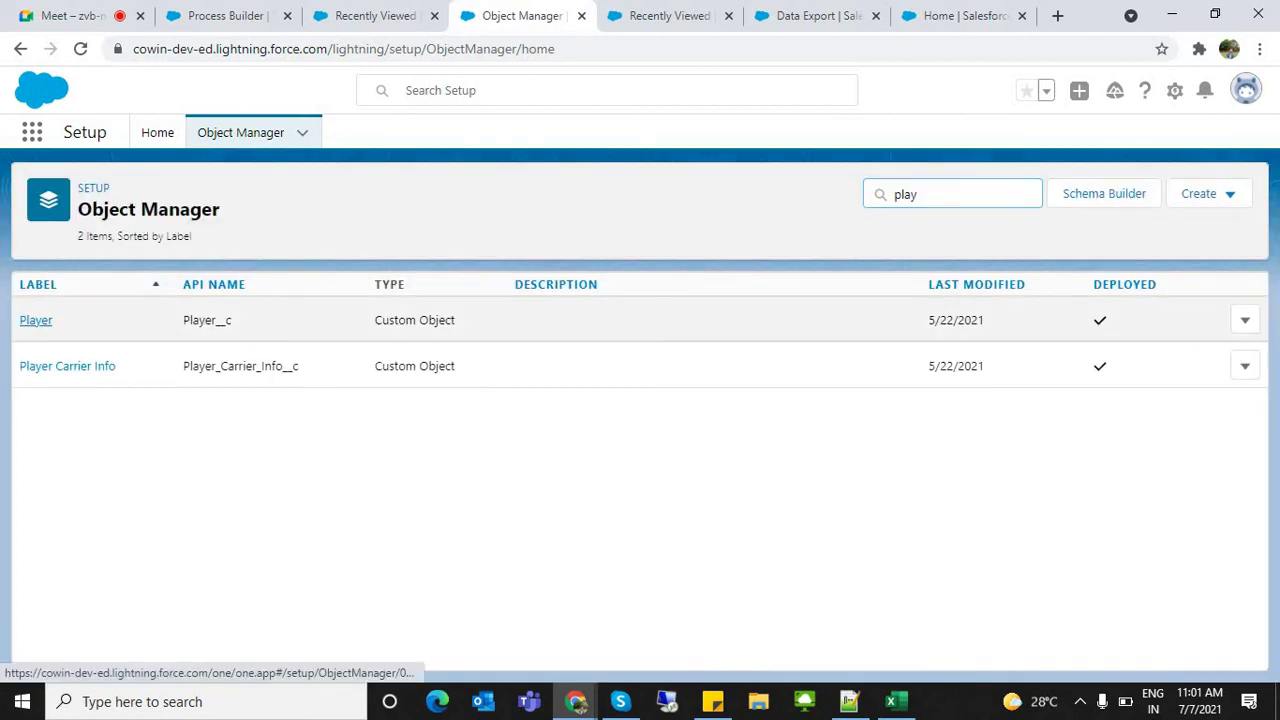
left_click(28, 322)
left_click(100, 317)
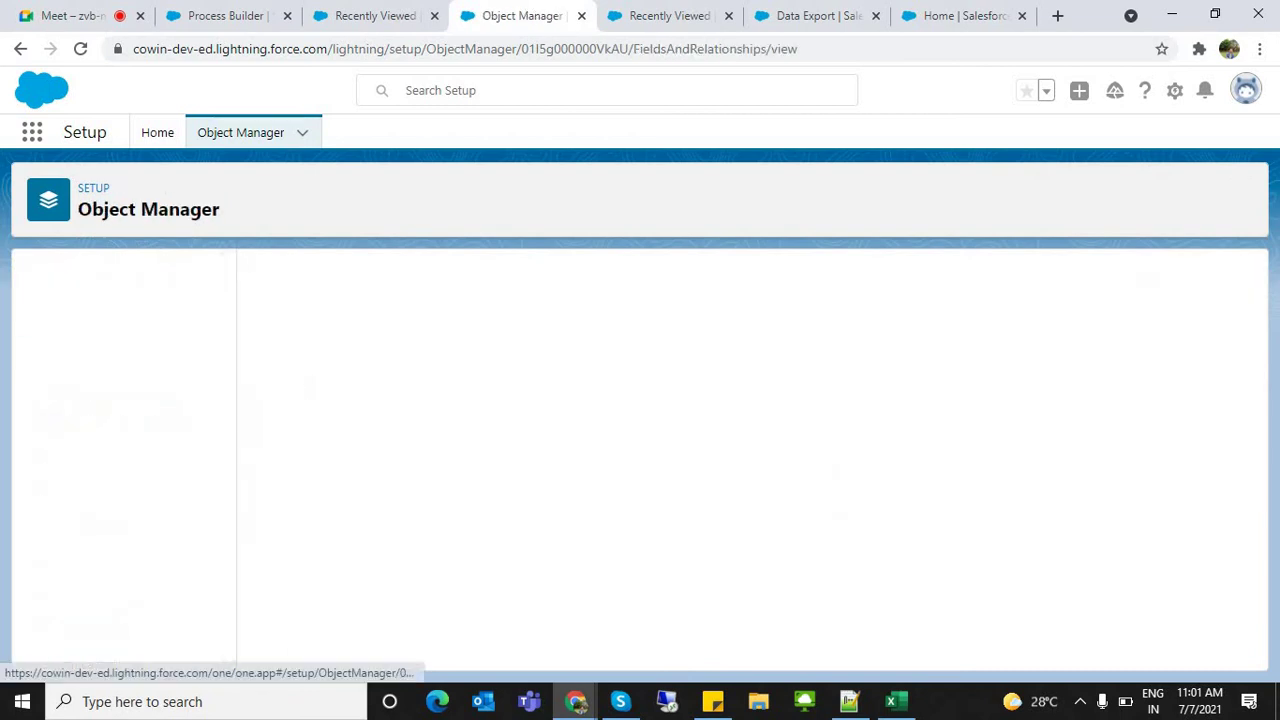
left_click(727, 280)
type("runs")
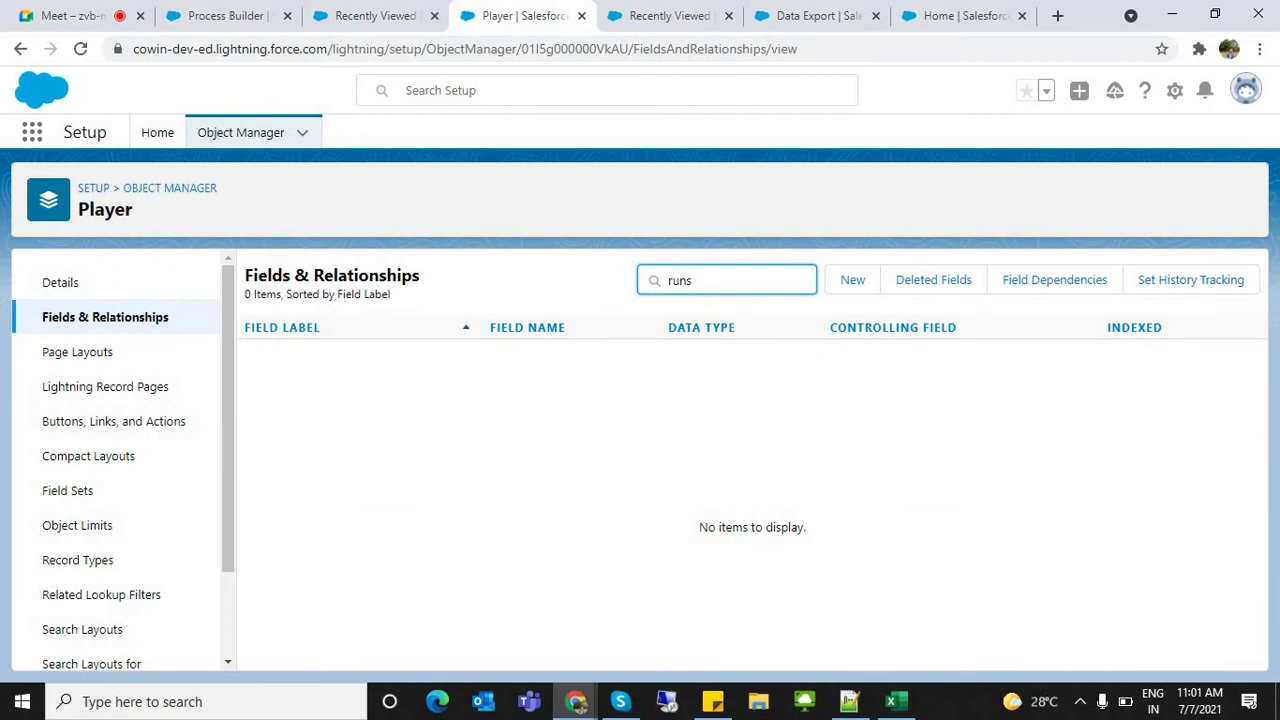
key("ctrl+a")
key("BackSpace")
Return to the import wizard, cancel the Category field mapping, and go back to the Choose data stage
left_click(964, 16)
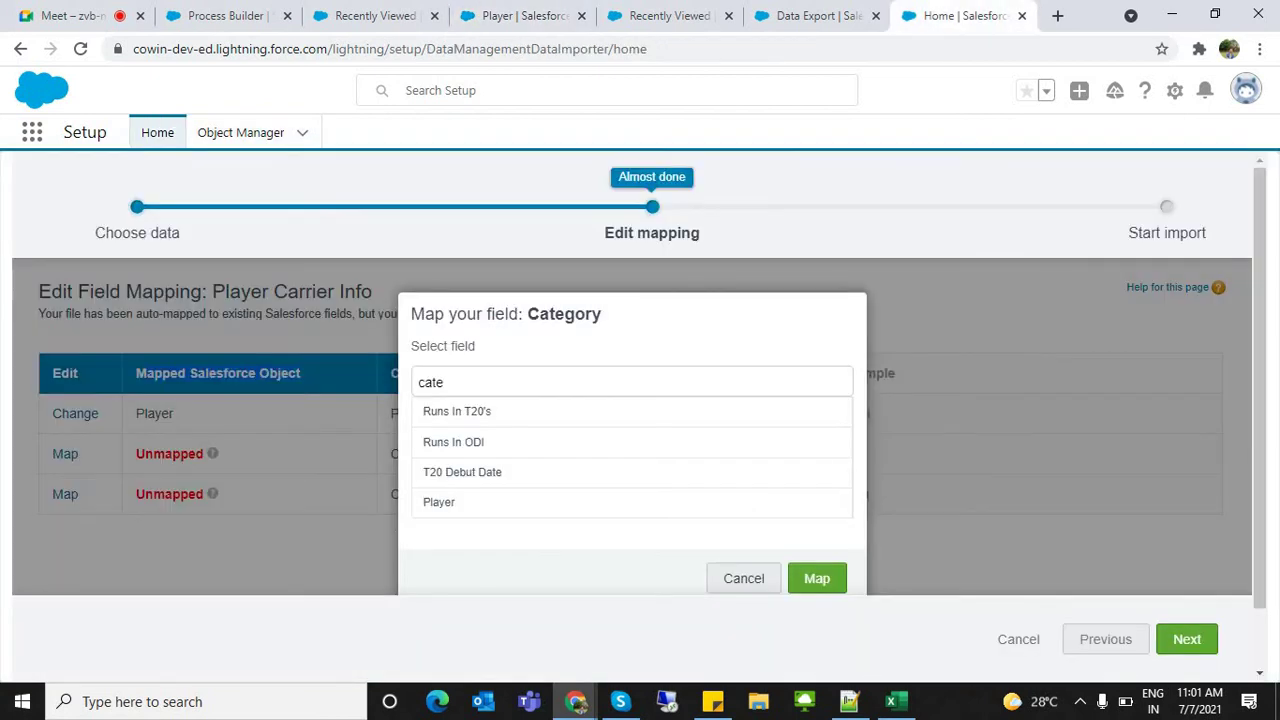
left_click(744, 578)
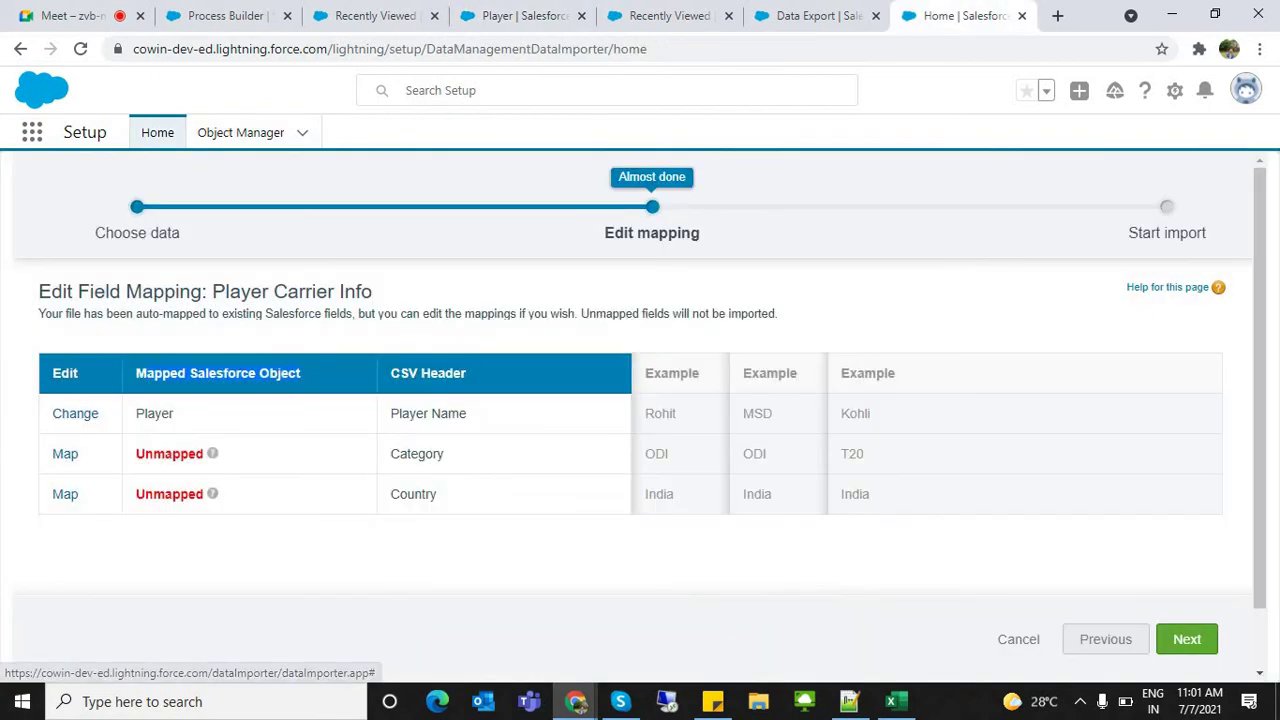
left_click_drag(213, 292, 373, 292)
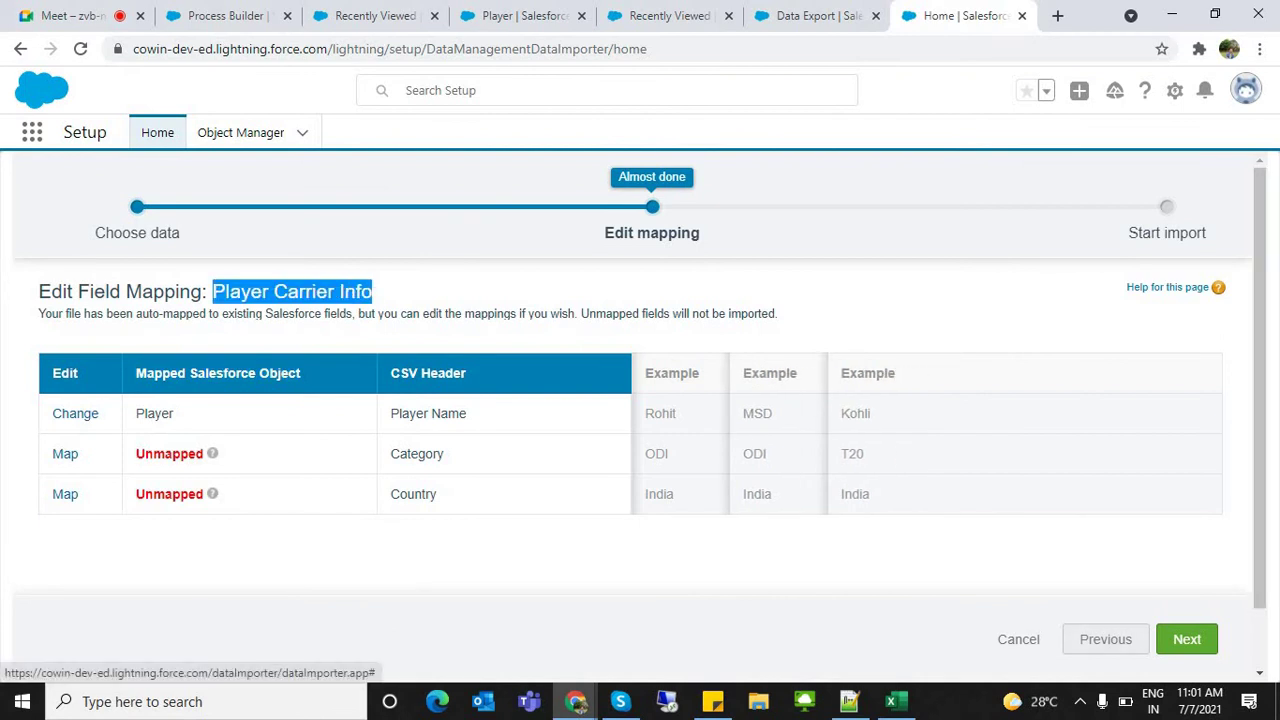
left_click(1106, 639)
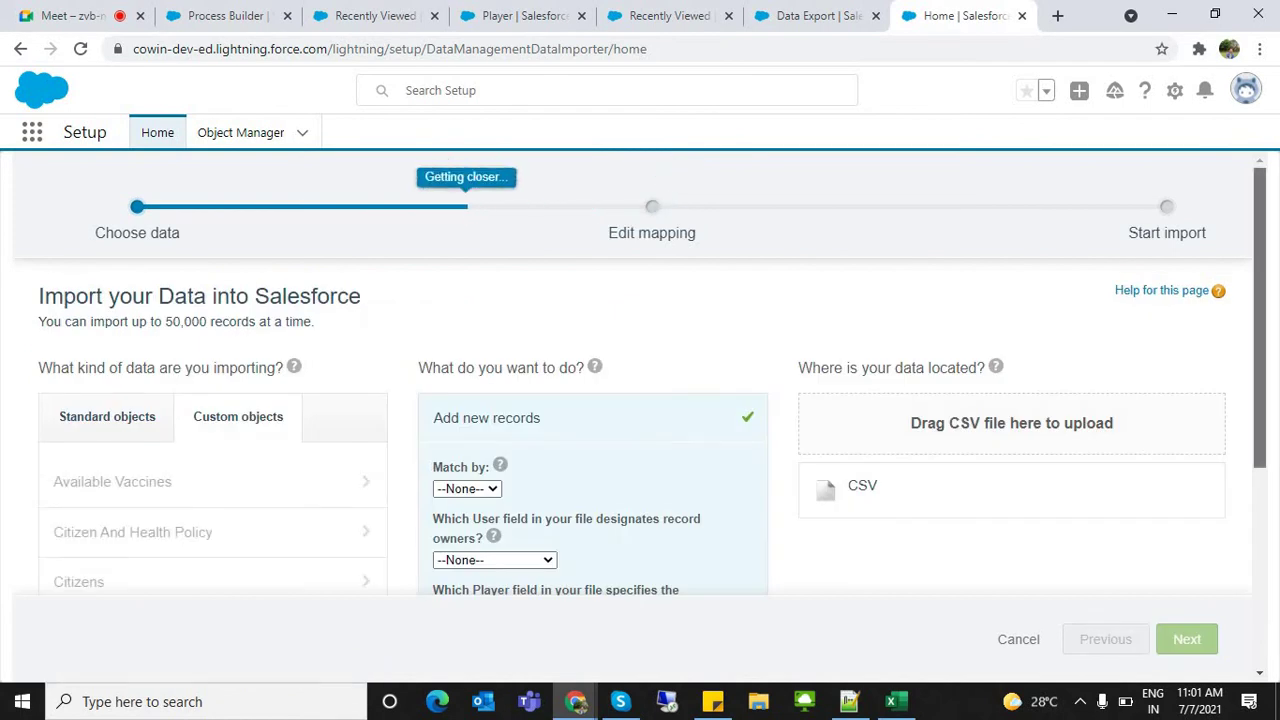
Choose the Player custom object as the import target and set the operation to Add new records
left_click_drag(1260, 370, 1260, 493)
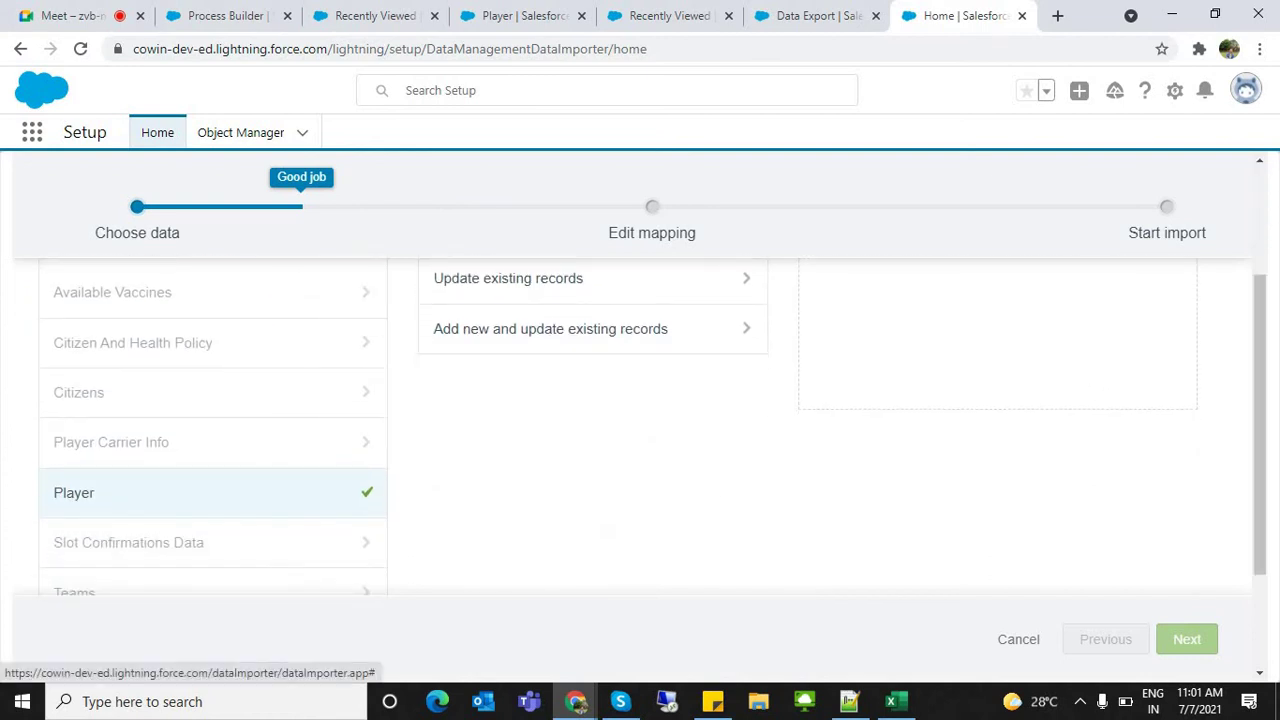
scroll(212, 445, "up", 2)
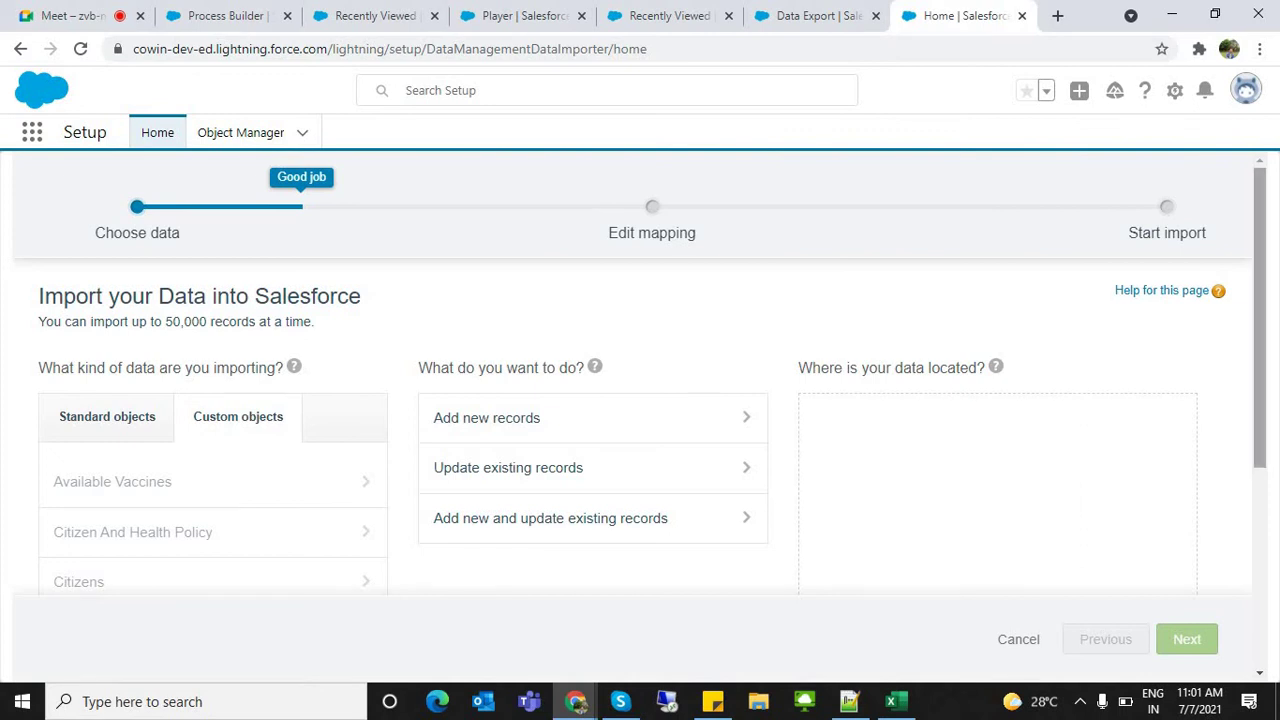
left_click_drag(1260, 320, 1260, 450)
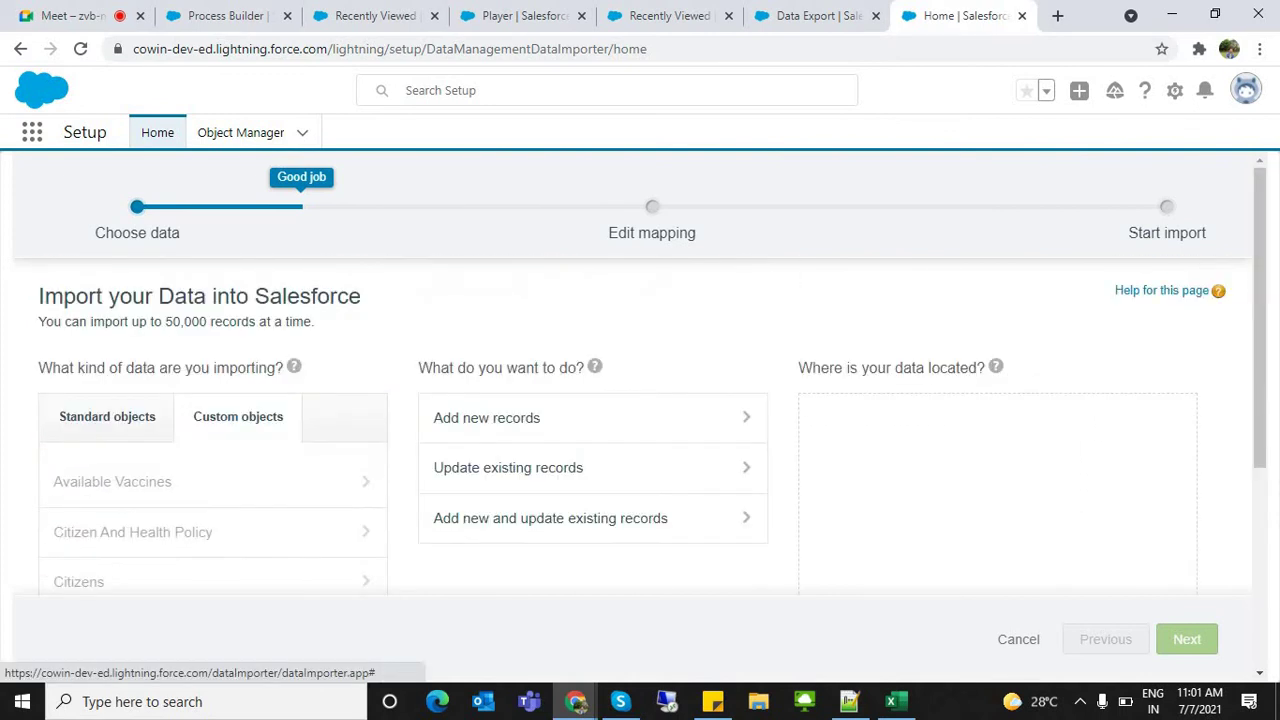
left_click_drag(1260, 320, 1260, 445)
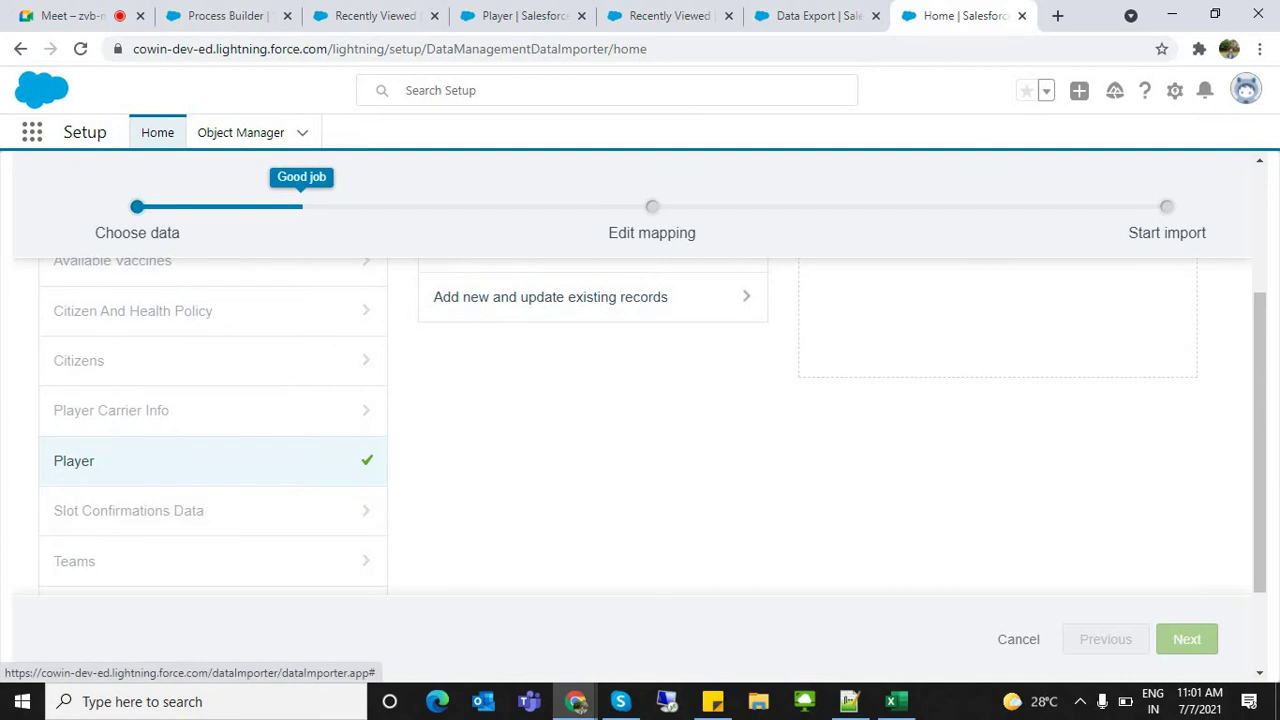
left_click(150, 411)
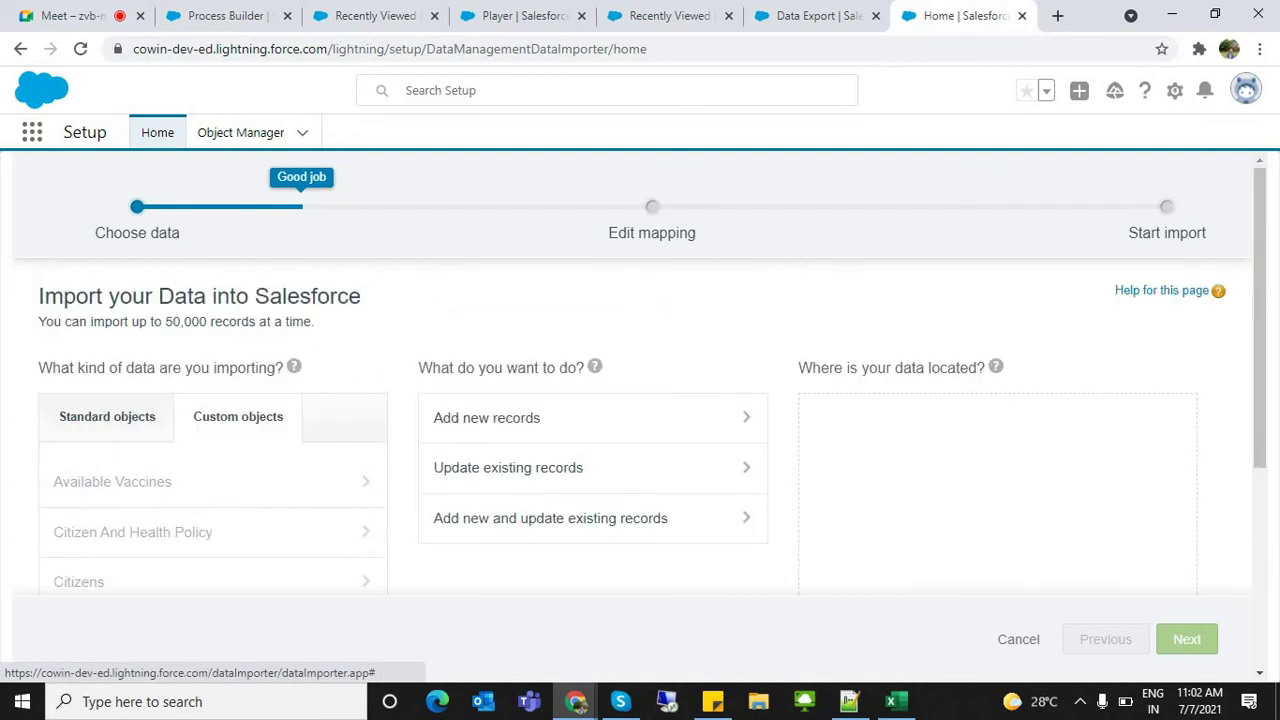
left_click_drag(1260, 320, 1260, 462)
left_click(150, 429)
left_click_drag(1260, 320, 1260, 360)
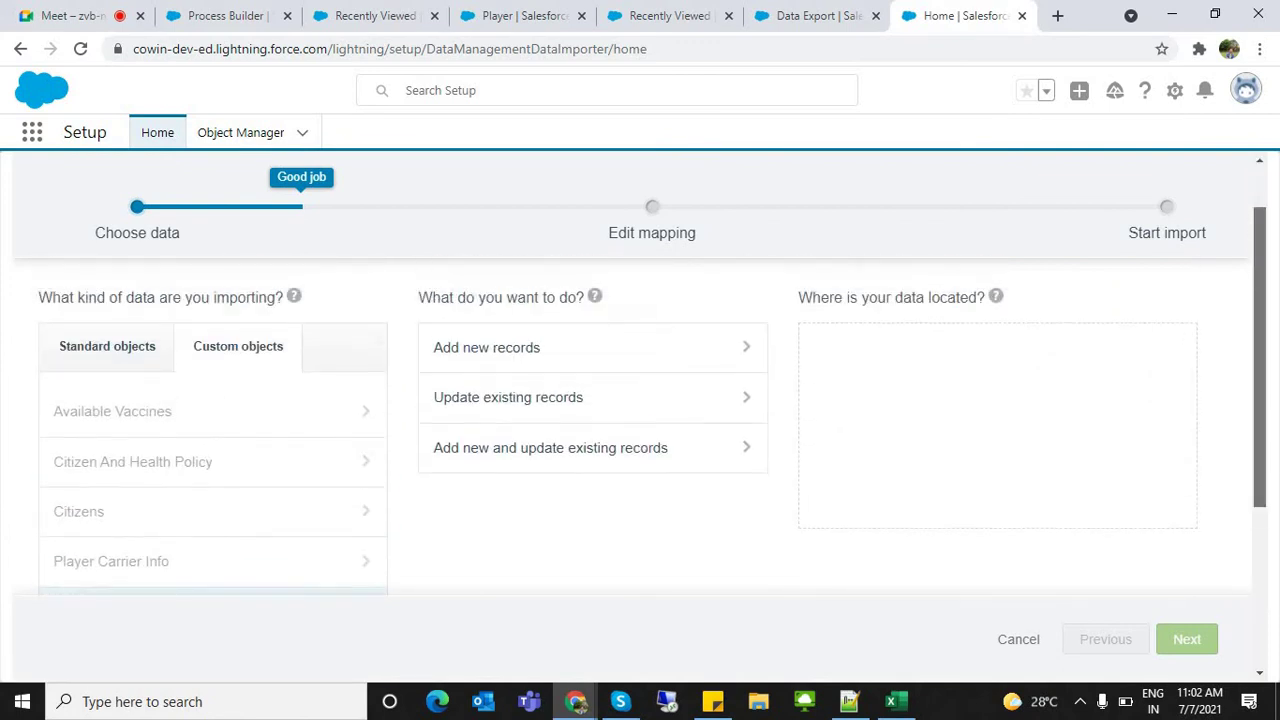
left_click(490, 346)
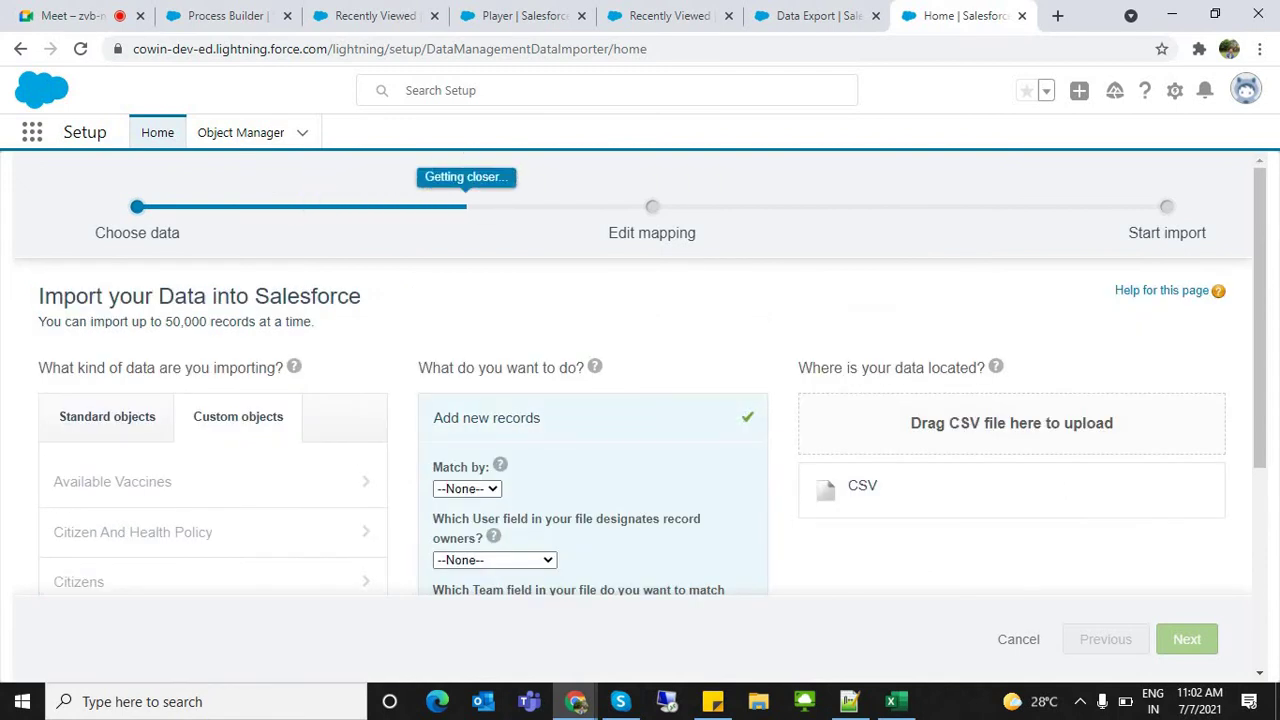
Select the Player Info CSV file from the Desktop, listing all file types, as the data source and proceed to field mapping
left_click(862, 486)
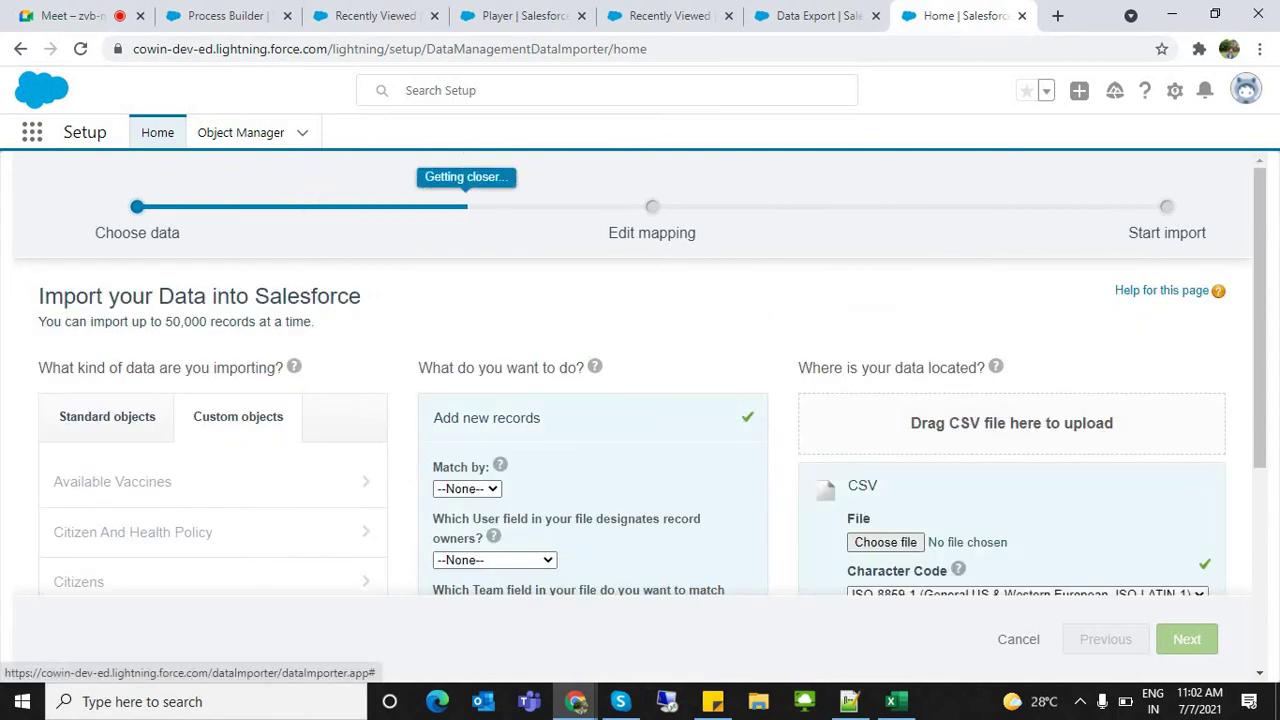
left_click(885, 542)
left_click(885, 542)
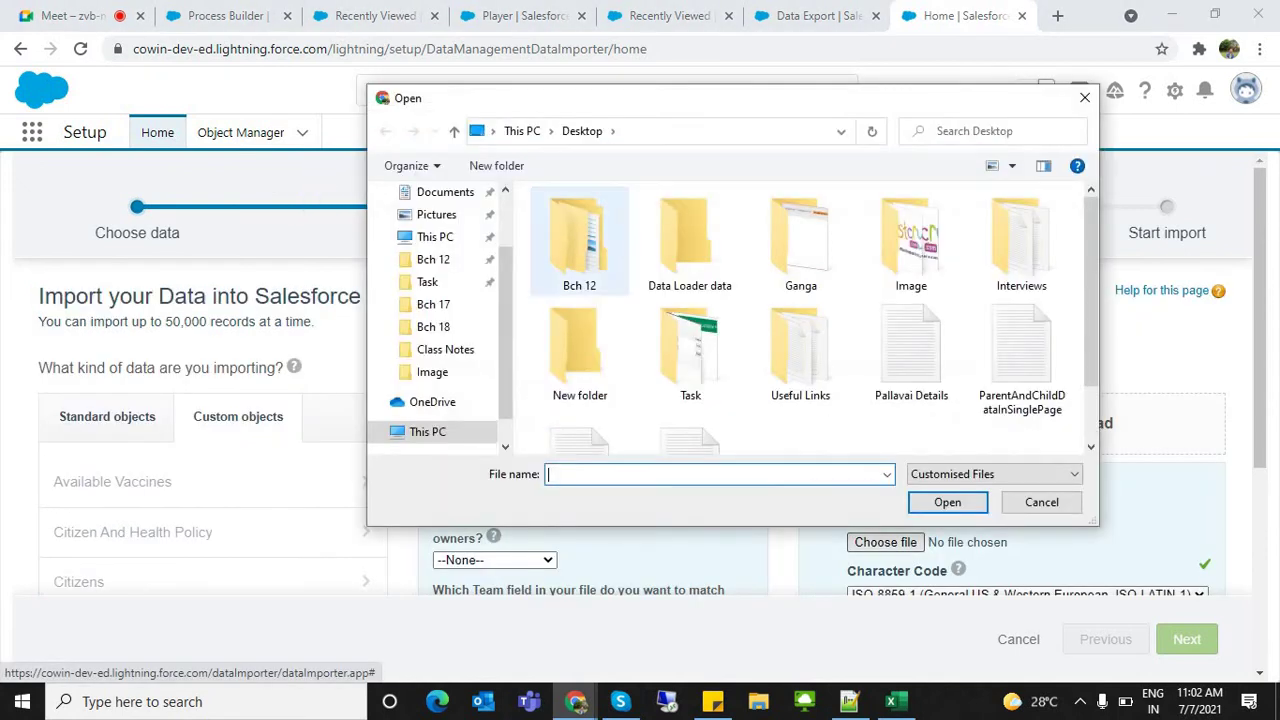
left_click(994, 474)
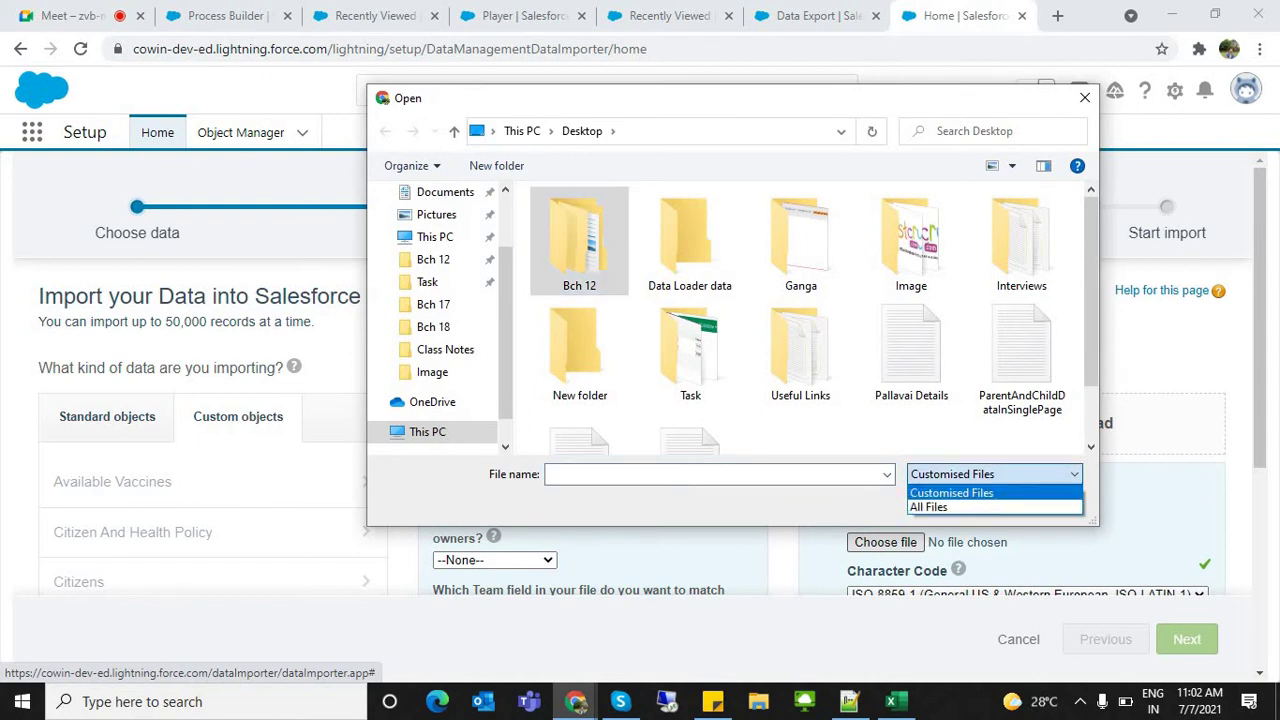
left_click(985, 508)
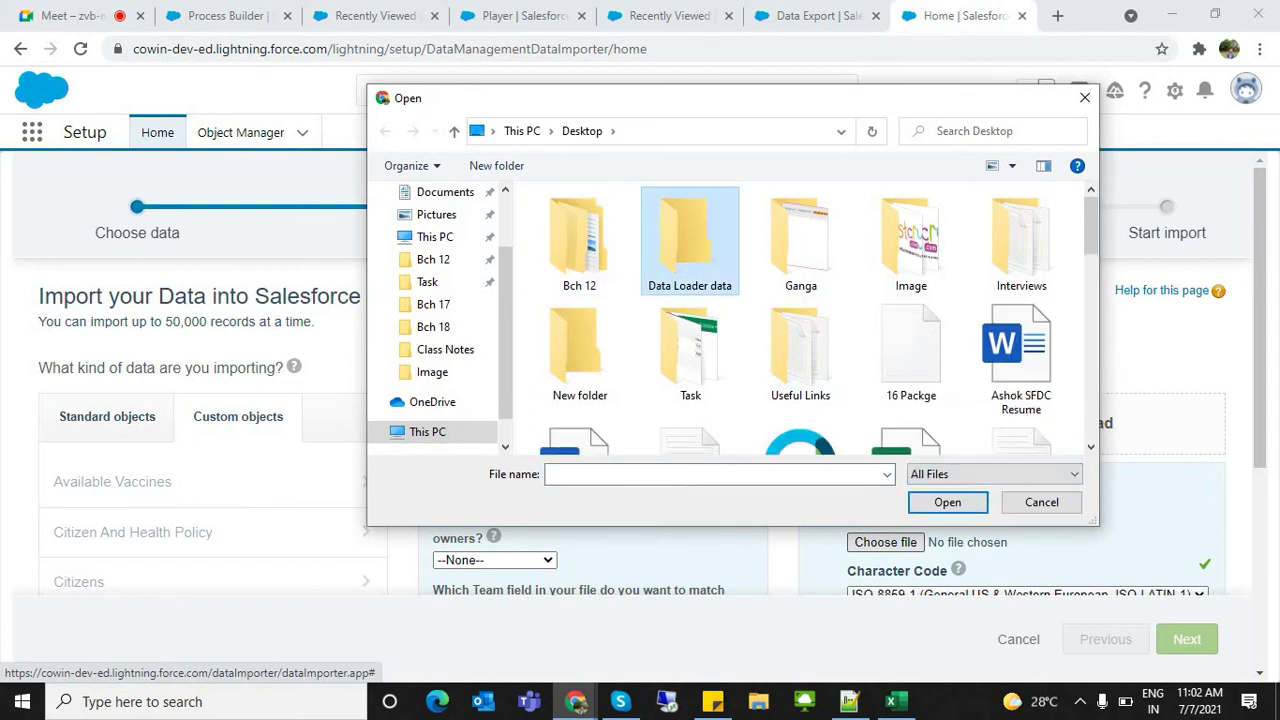
type("pl")
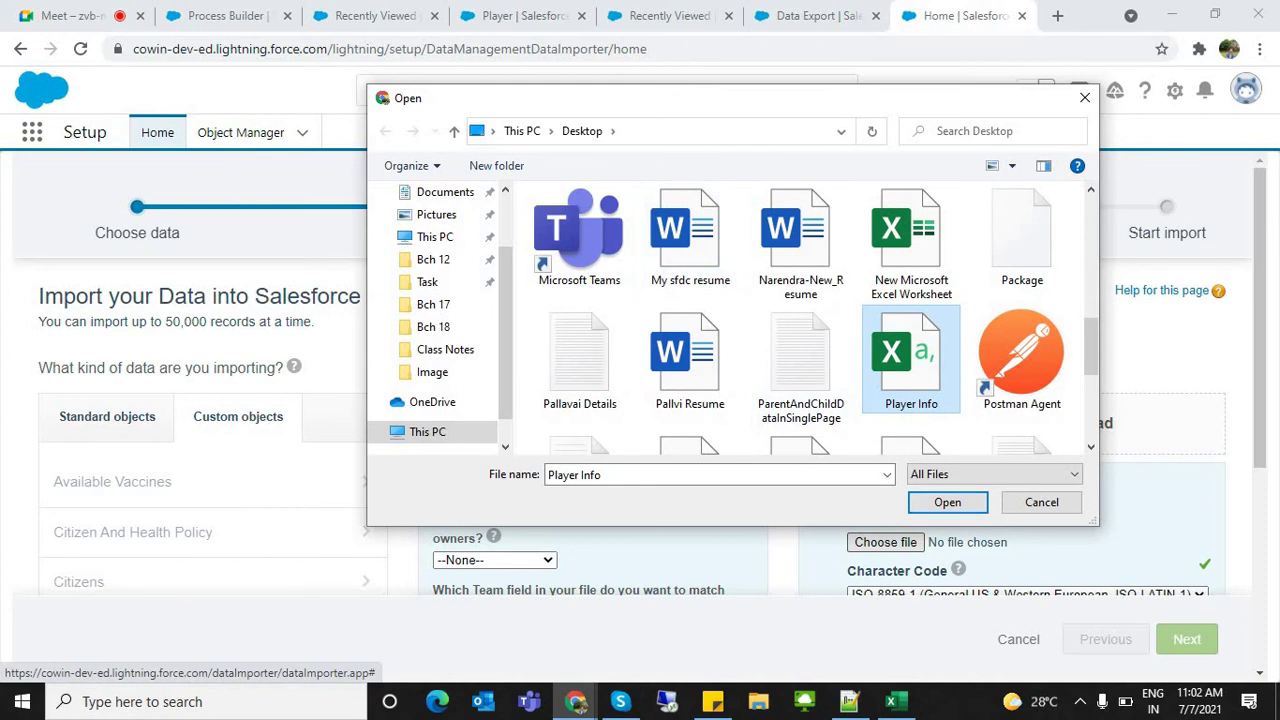
left_click(947, 502)
left_click(1187, 639)
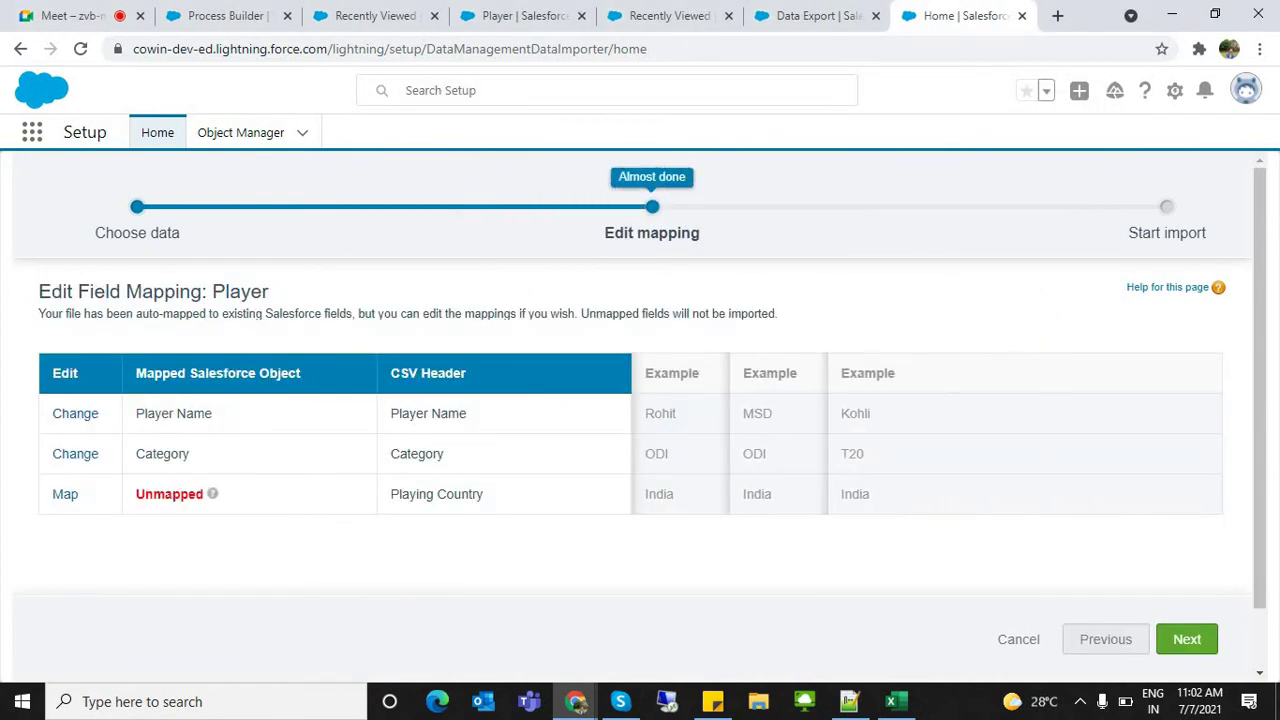
Compare the Player field mappings and CSV headers with the Player Name and Category column headers in the Player Info spreadsheet in Excel
left_click_drag(136, 414, 213, 414)
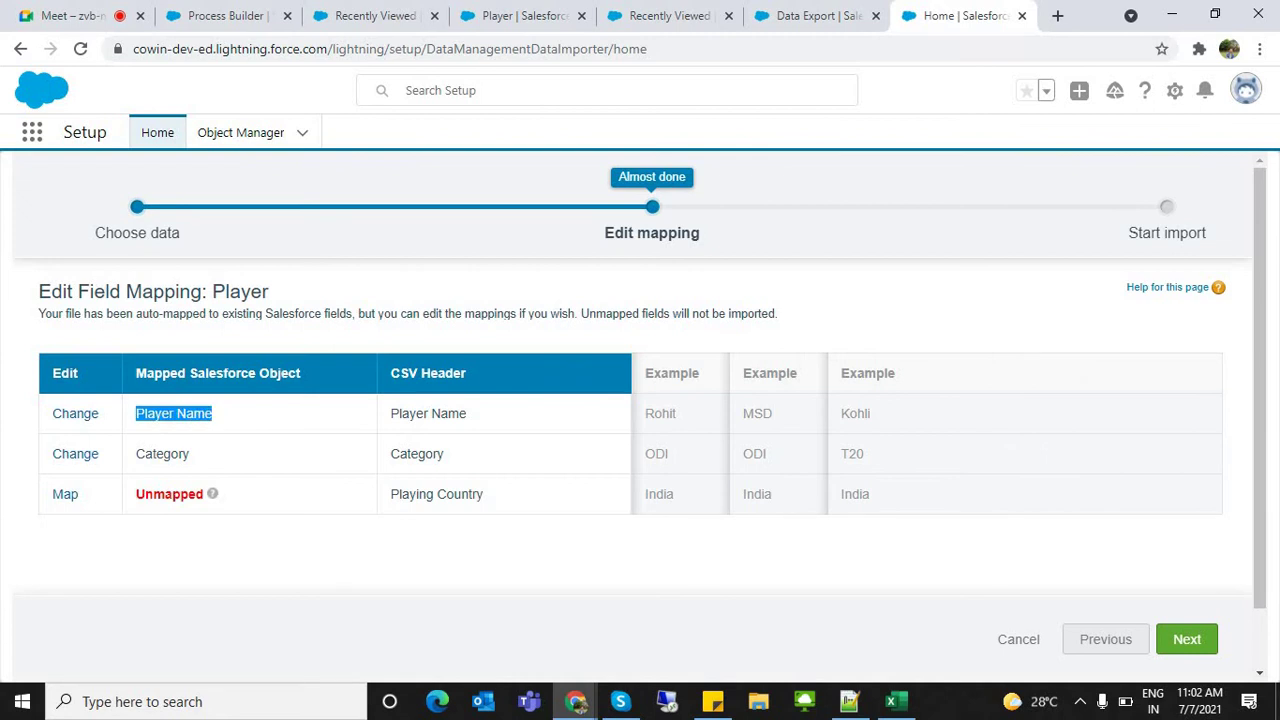
left_click_drag(402, 414, 468, 414)
key("alt+Tab")
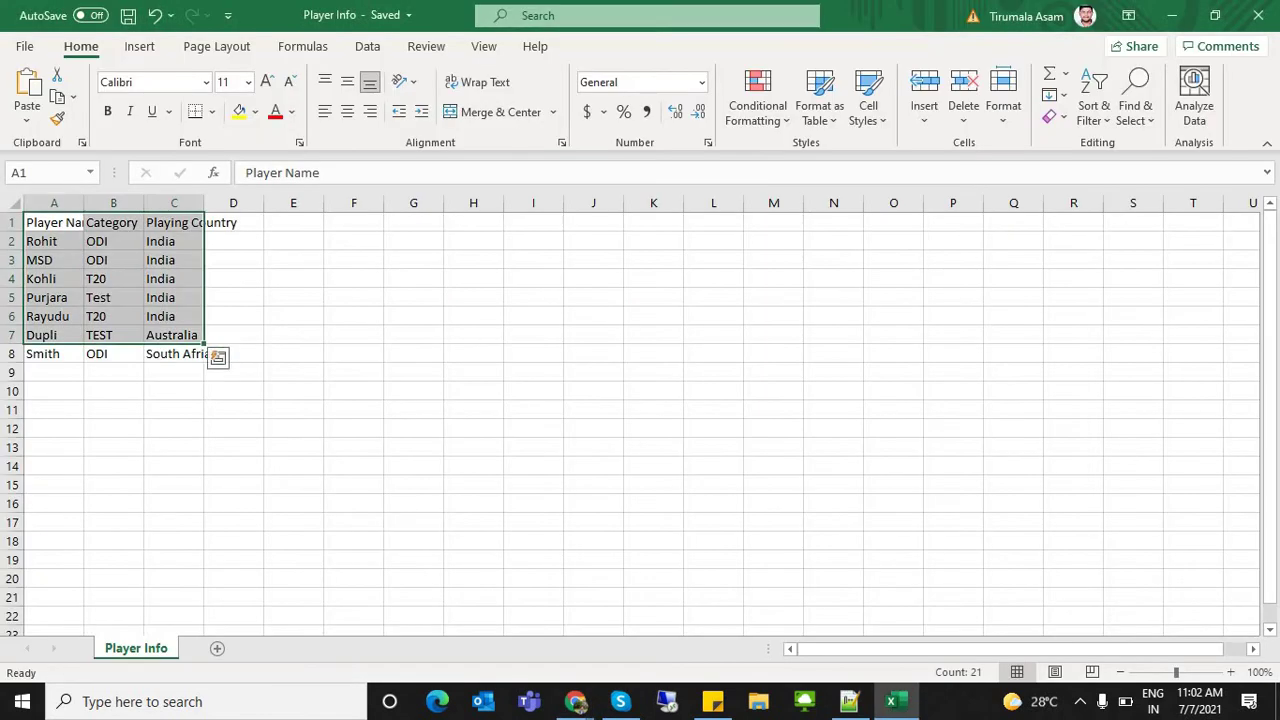
left_click(54, 223)
key("alt+Tab")
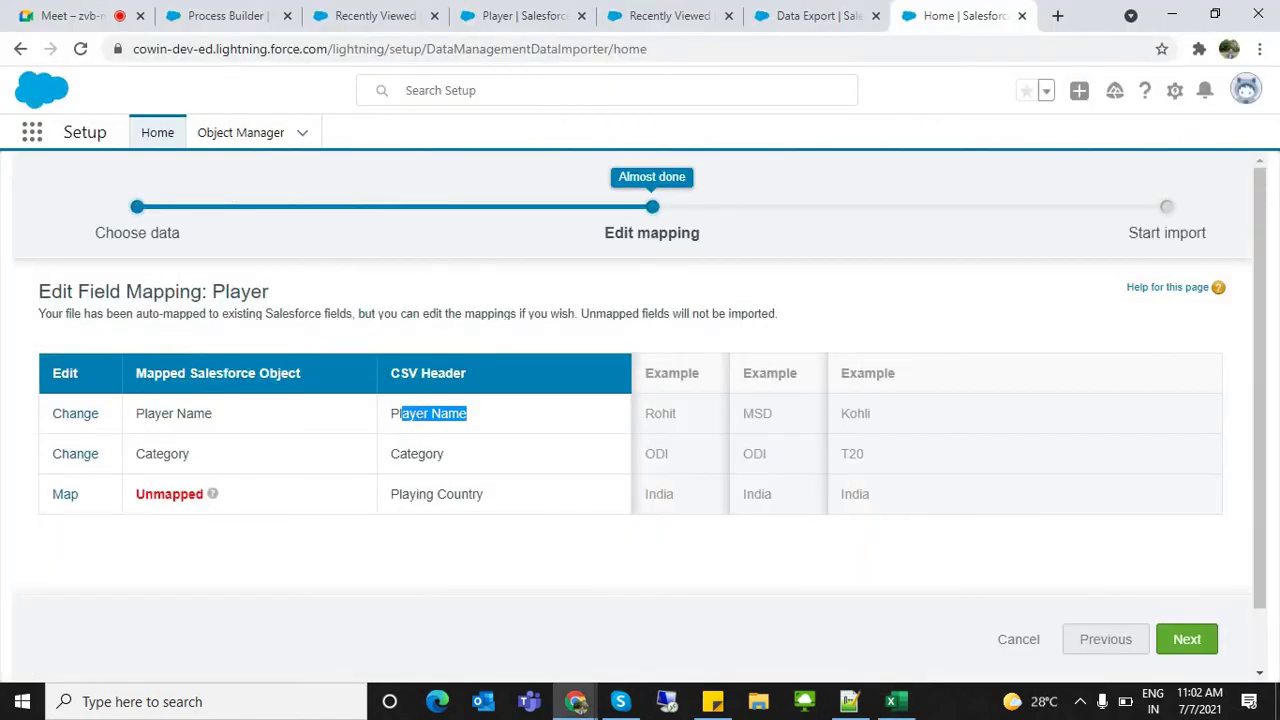
left_click_drag(136, 413, 213, 413)
key("alt+Tab")
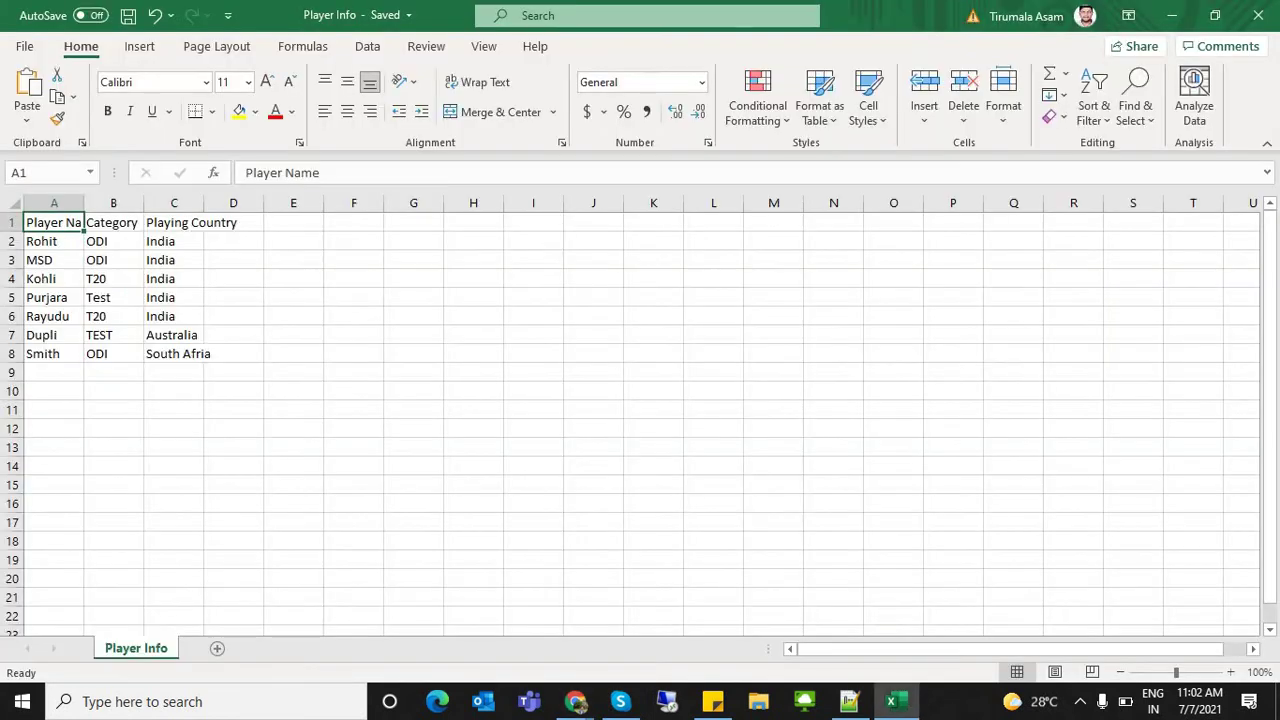
left_click(113, 223)
key("alt+Tab")
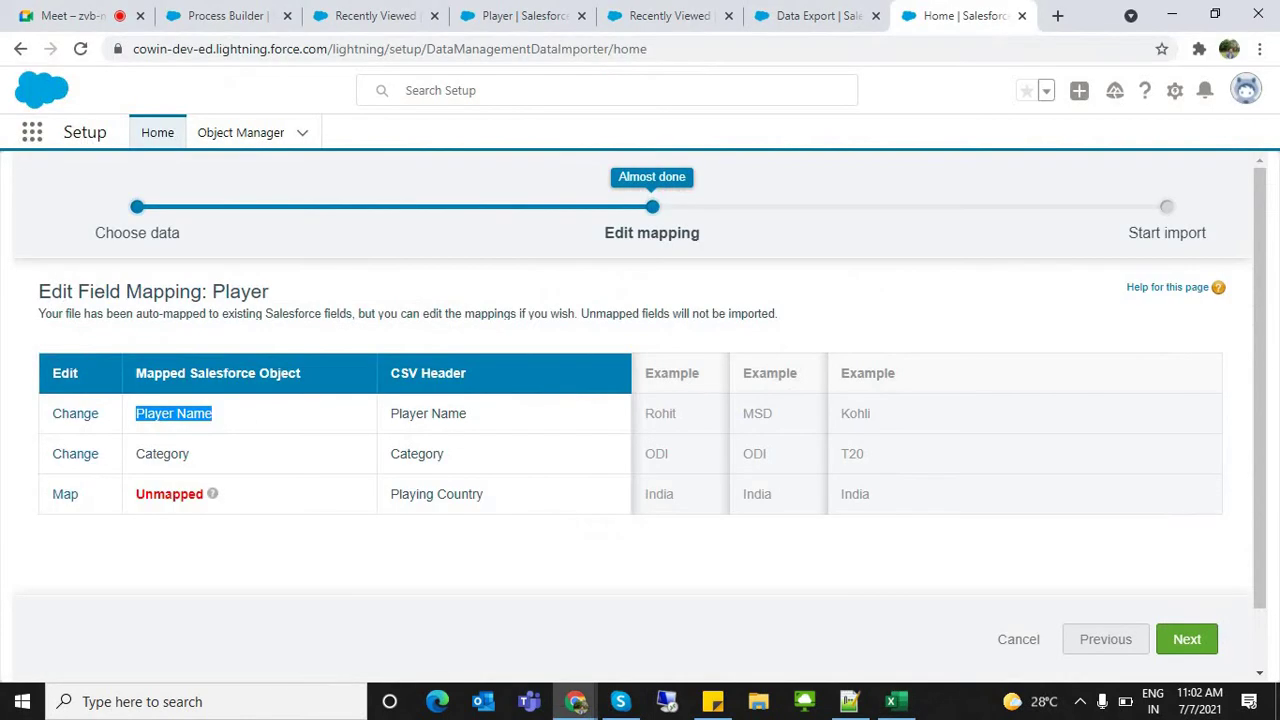
double_click(162, 454)
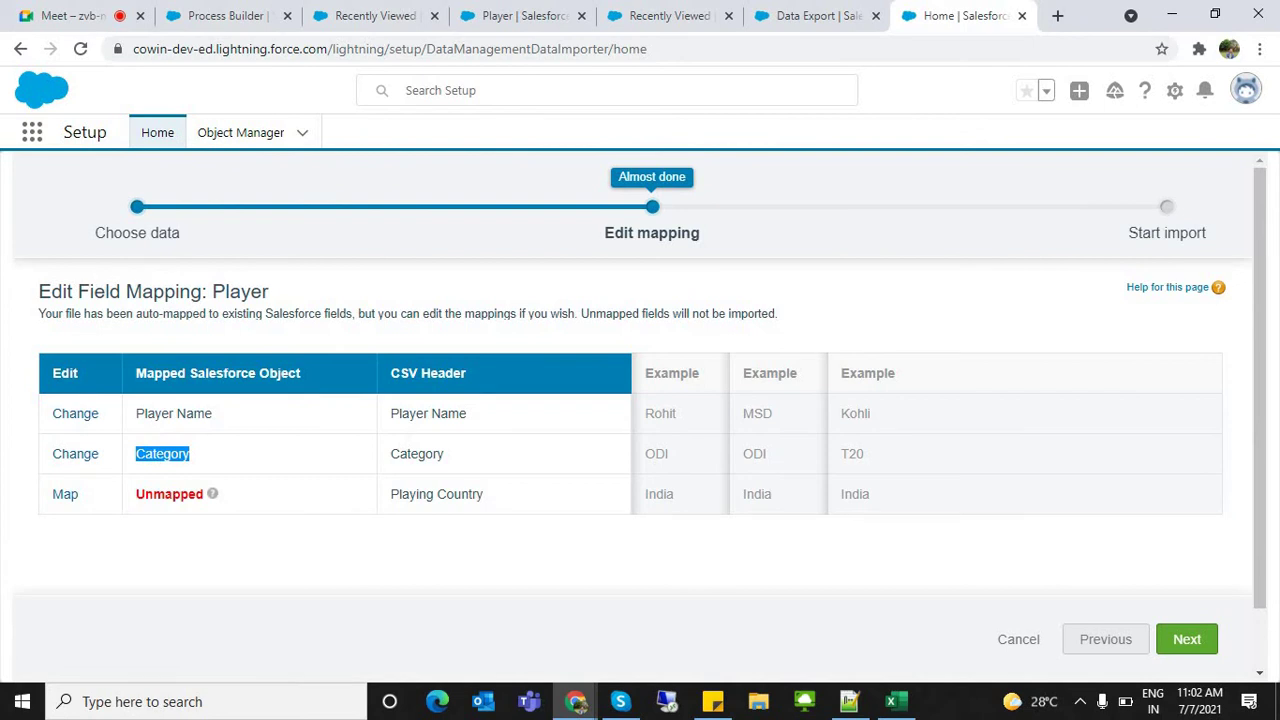
left_click_drag(400, 494, 479, 494)
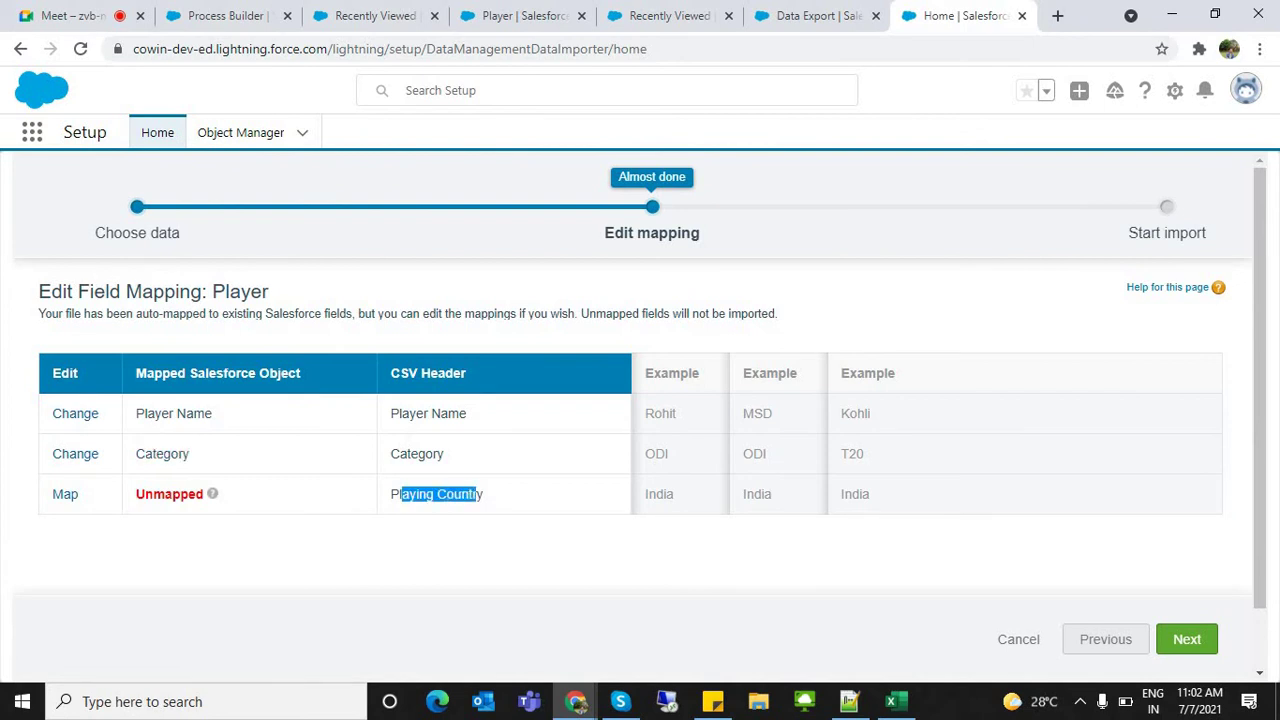
left_click_drag(400, 453, 444, 453)
left_click_drag(400, 413, 467, 413)
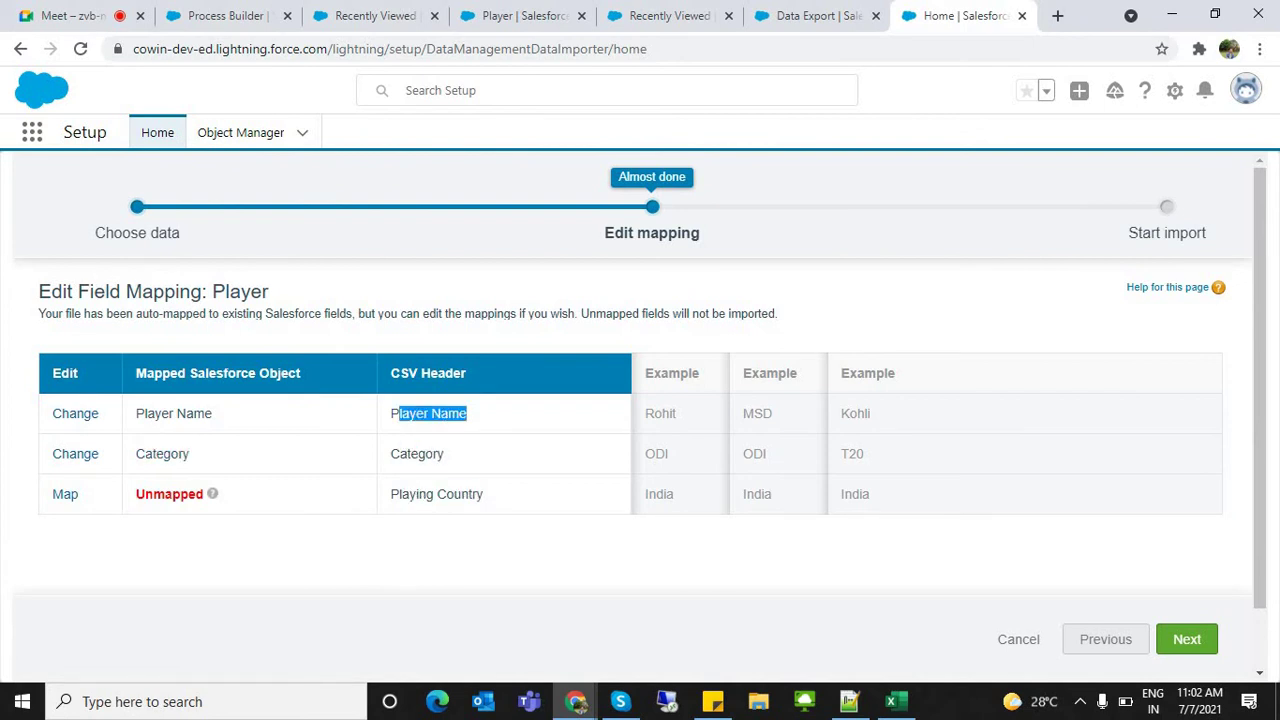
Compare the Player Name and Playing Country column headers in the Excel Player Info sheet with the import wizard's CSV headers
key("alt+Tab")
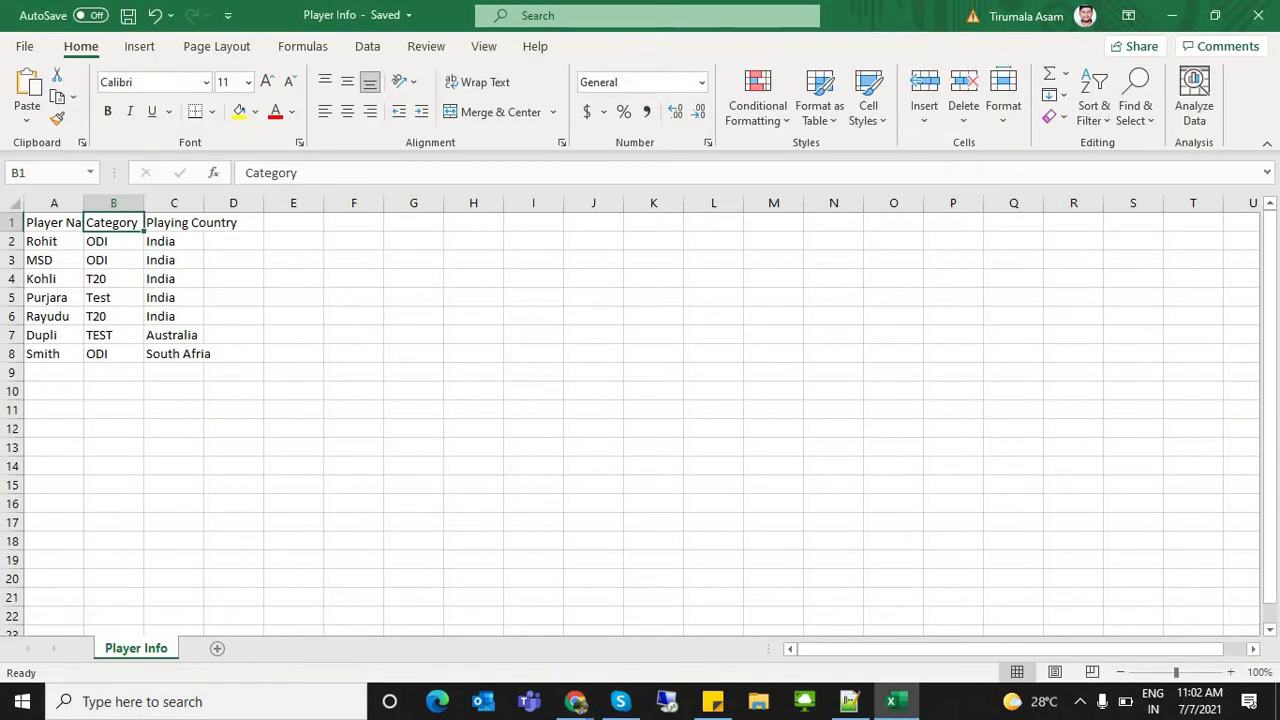
left_click_drag(54, 222, 54, 353)
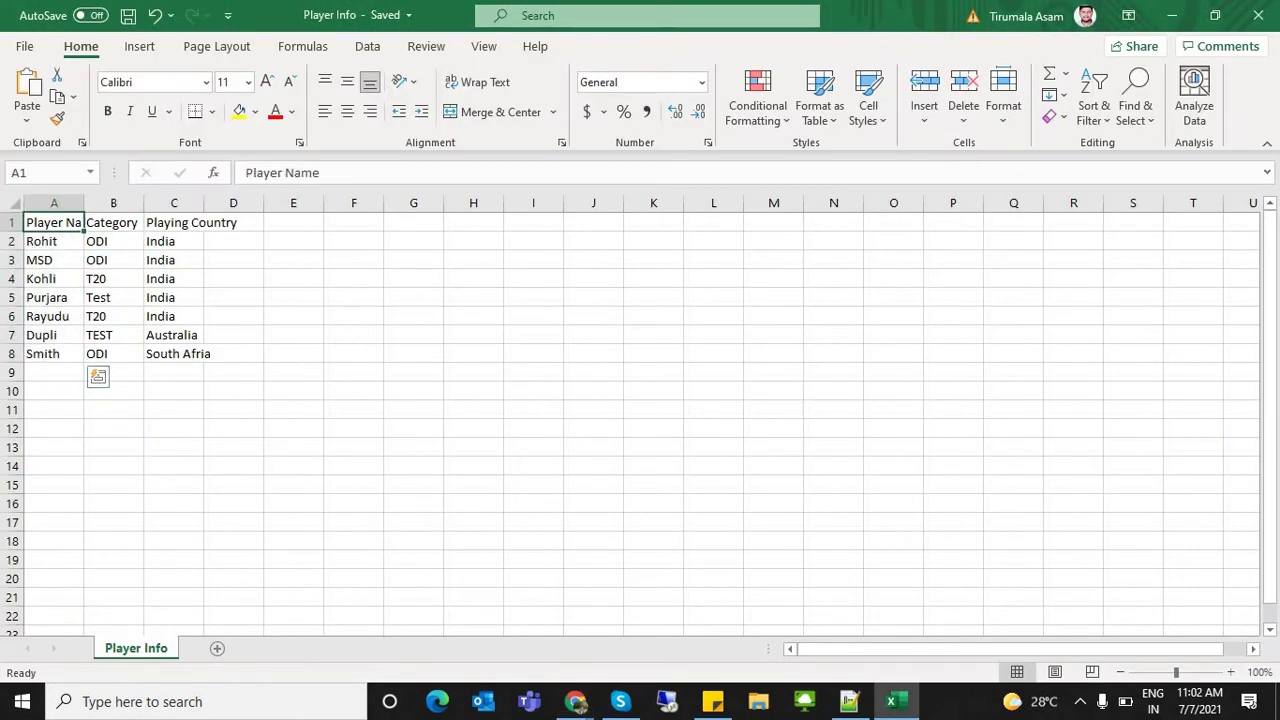
double_click(52, 222)
double_click(44, 222)
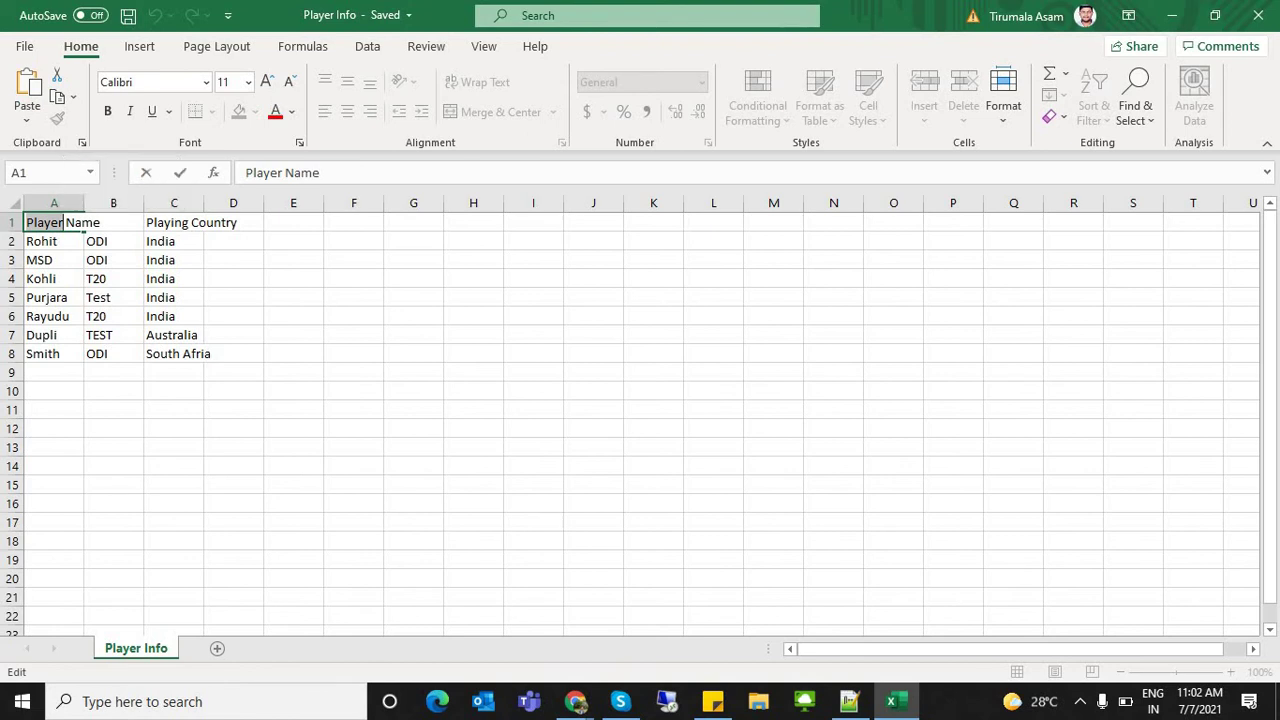
key("alt+Tab")
left_click(432, 414)
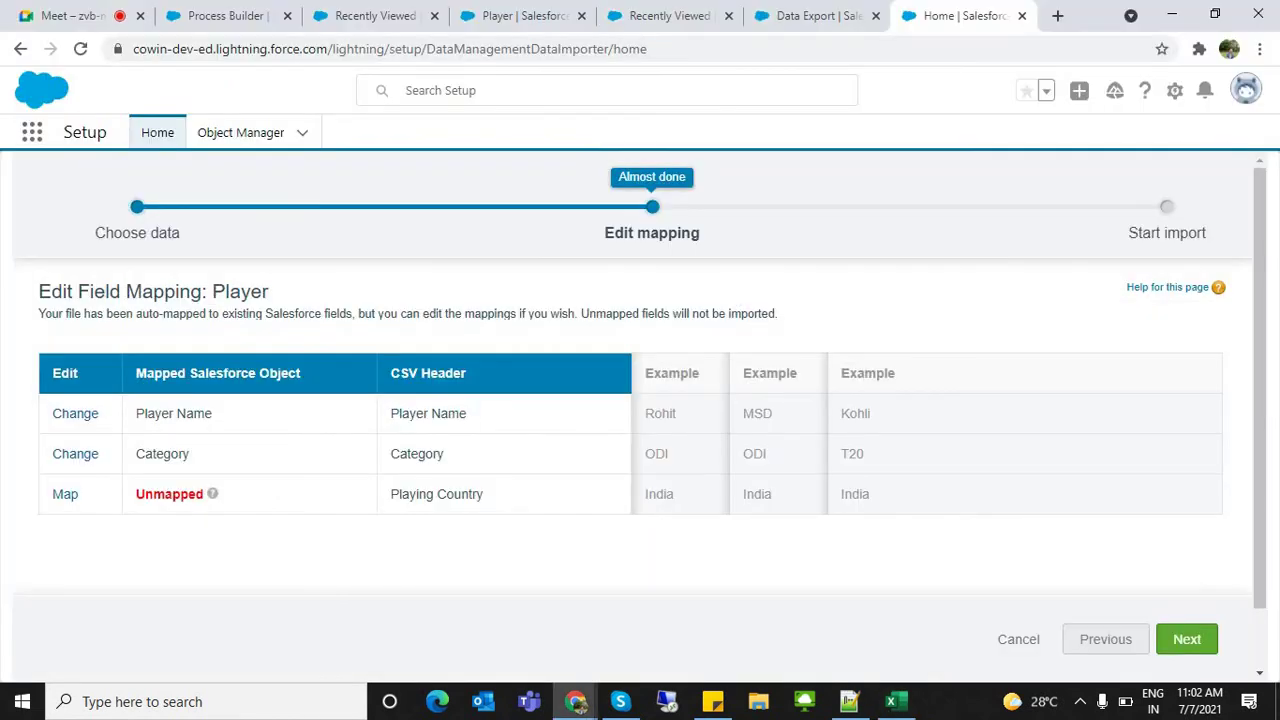
left_click_drag(390, 494, 484, 494)
key("alt+Tab")
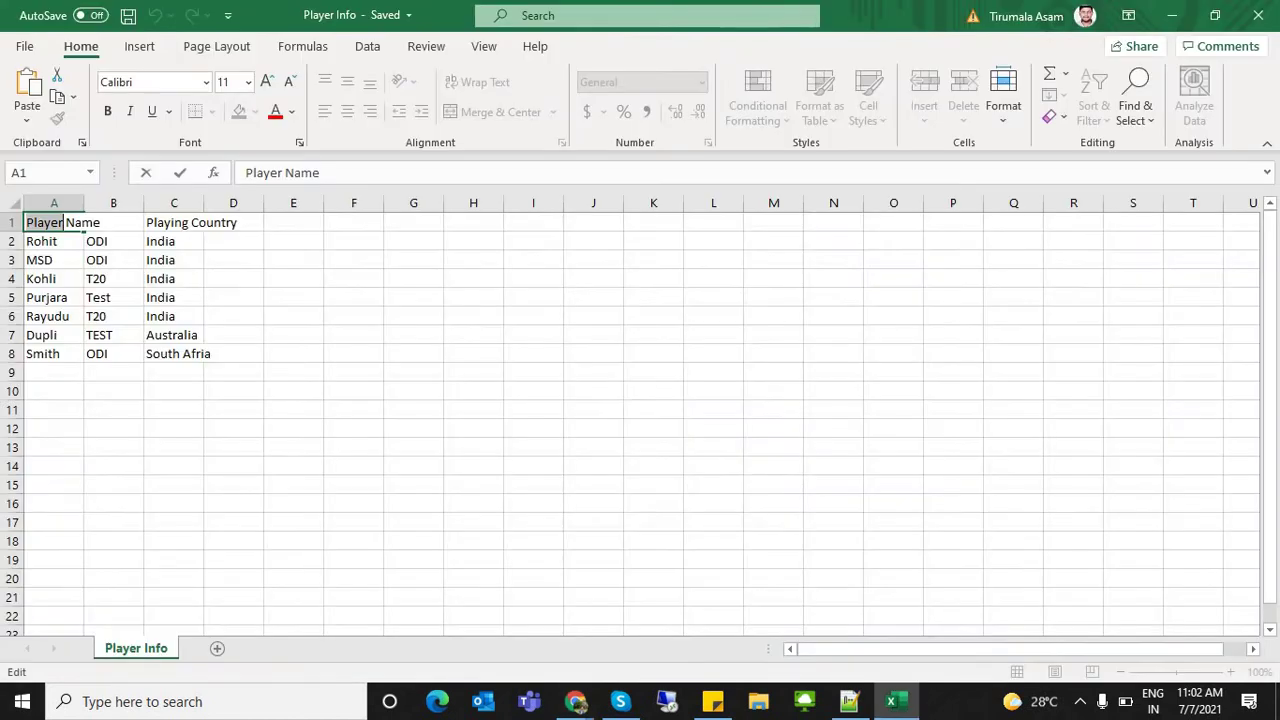
left_click(197, 222)
key("alt+Tab")
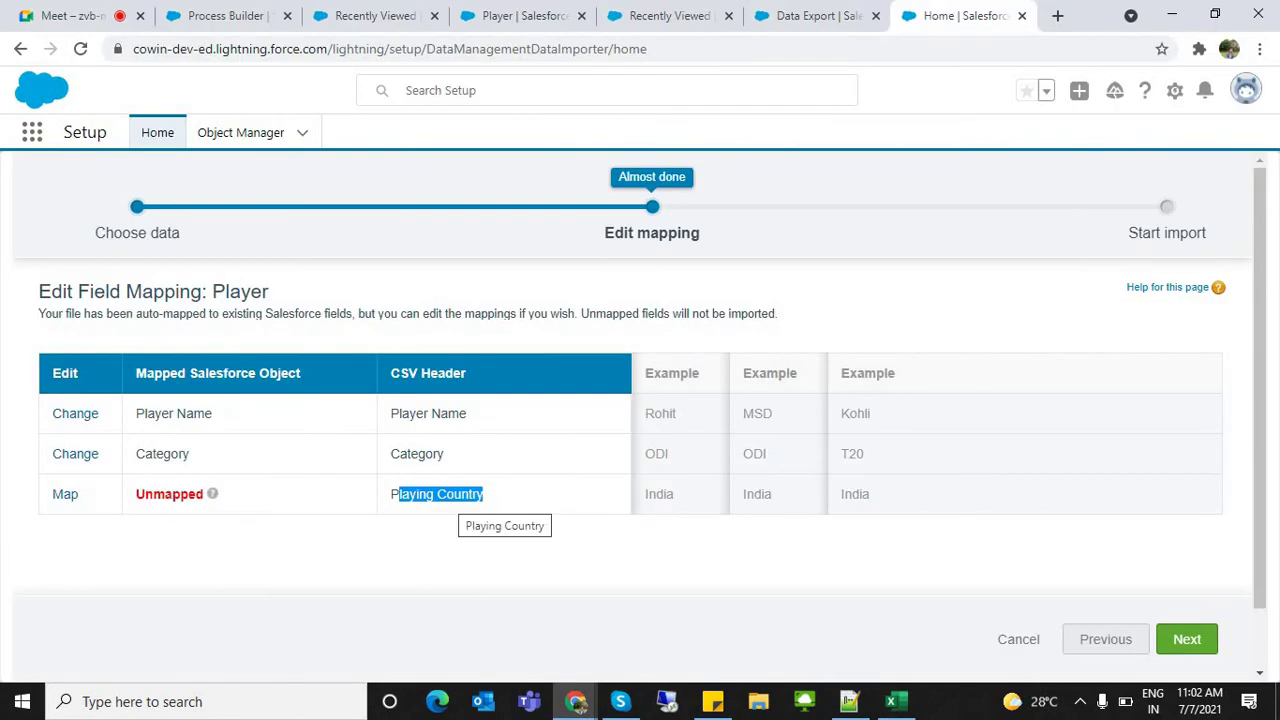
Map the unmapped Playing Country CSV column to the Player object's Country field
left_click_drag(136, 494, 203, 494)
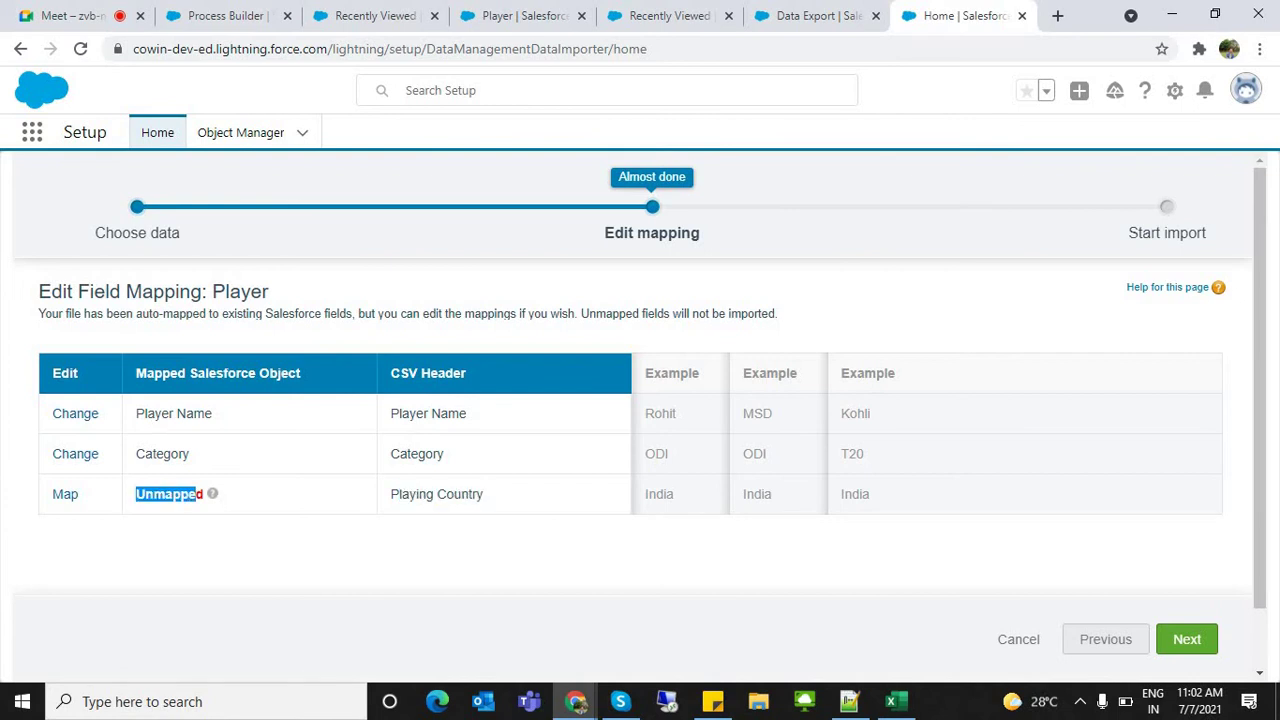
left_click(65, 494)
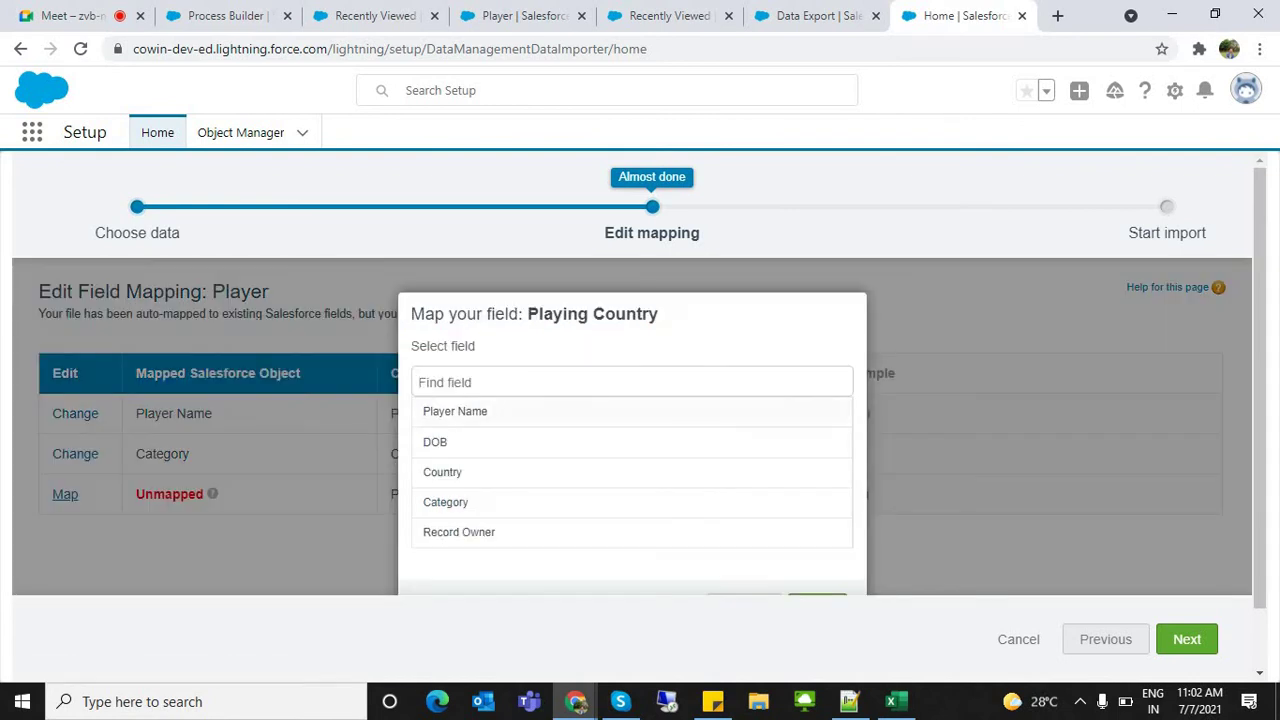
type("count")
left_click(449, 403)
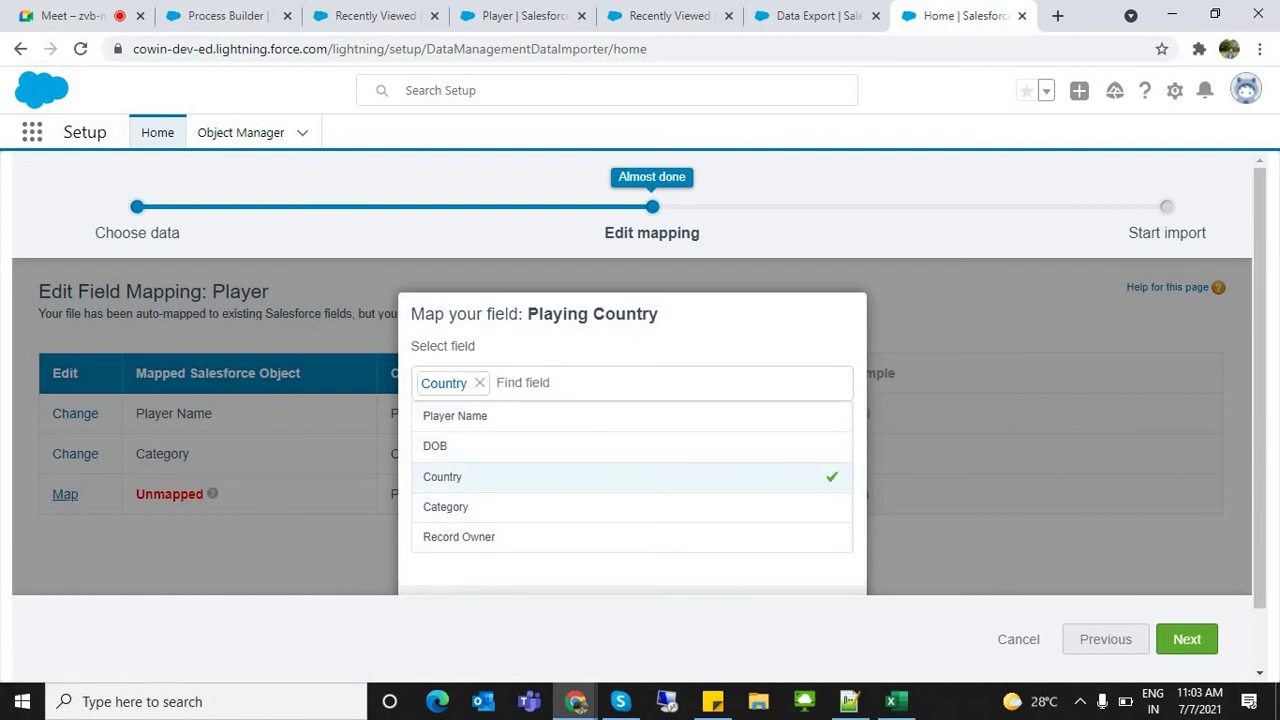
scroll(220, 420, "down", 1)
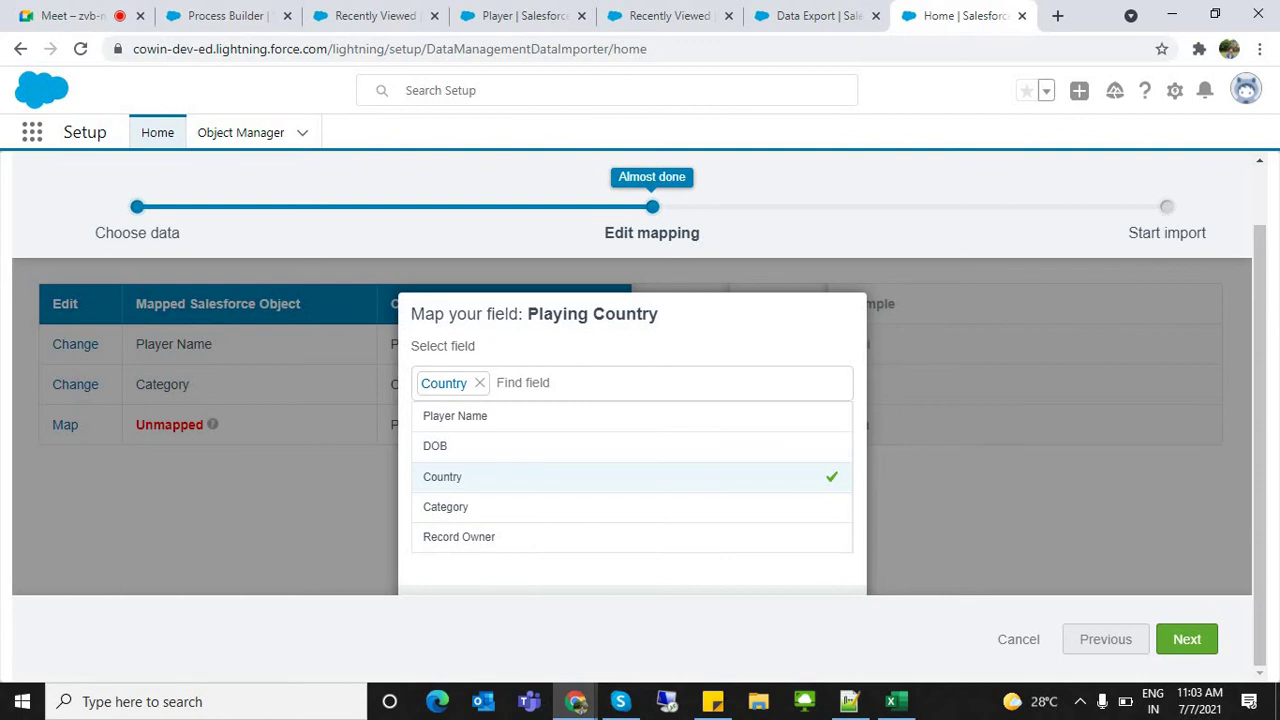
key("ctrl+minus")
left_click(798, 556)
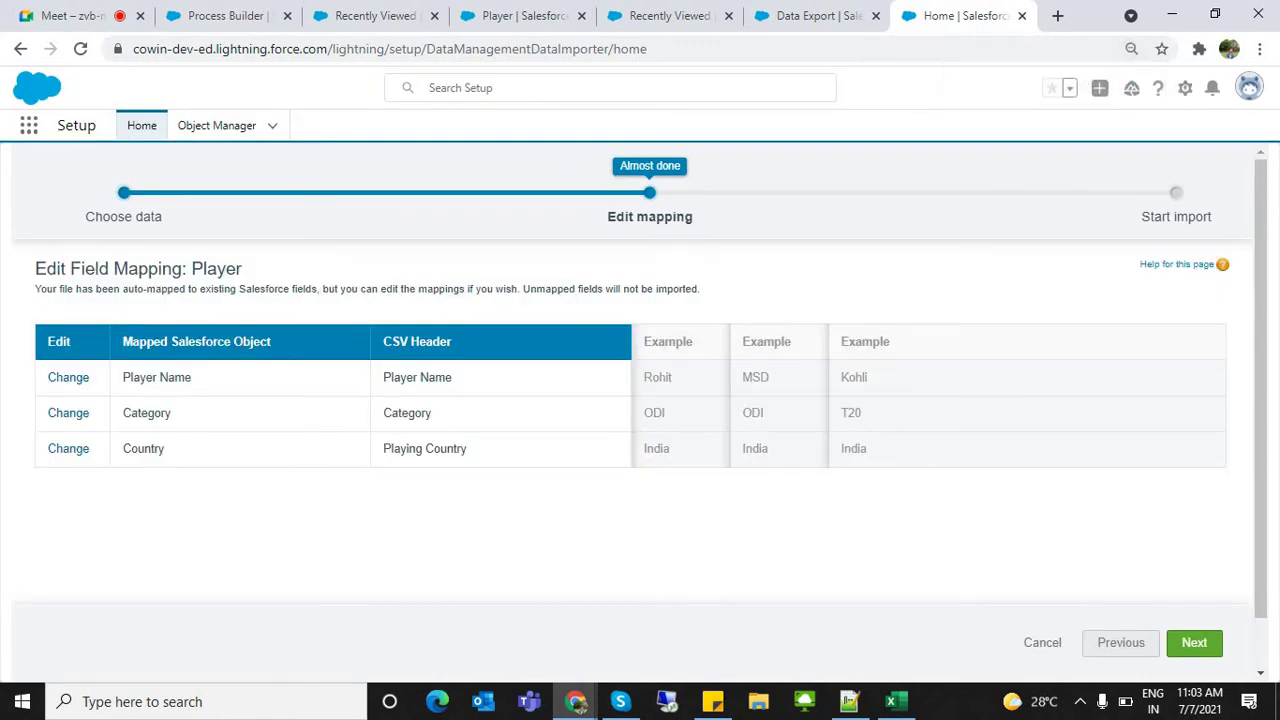
Check the field mapping rows and proceed to the Review & Start Import stage
left_click_drag(380, 378, 47, 378)
left_click(300, 520)
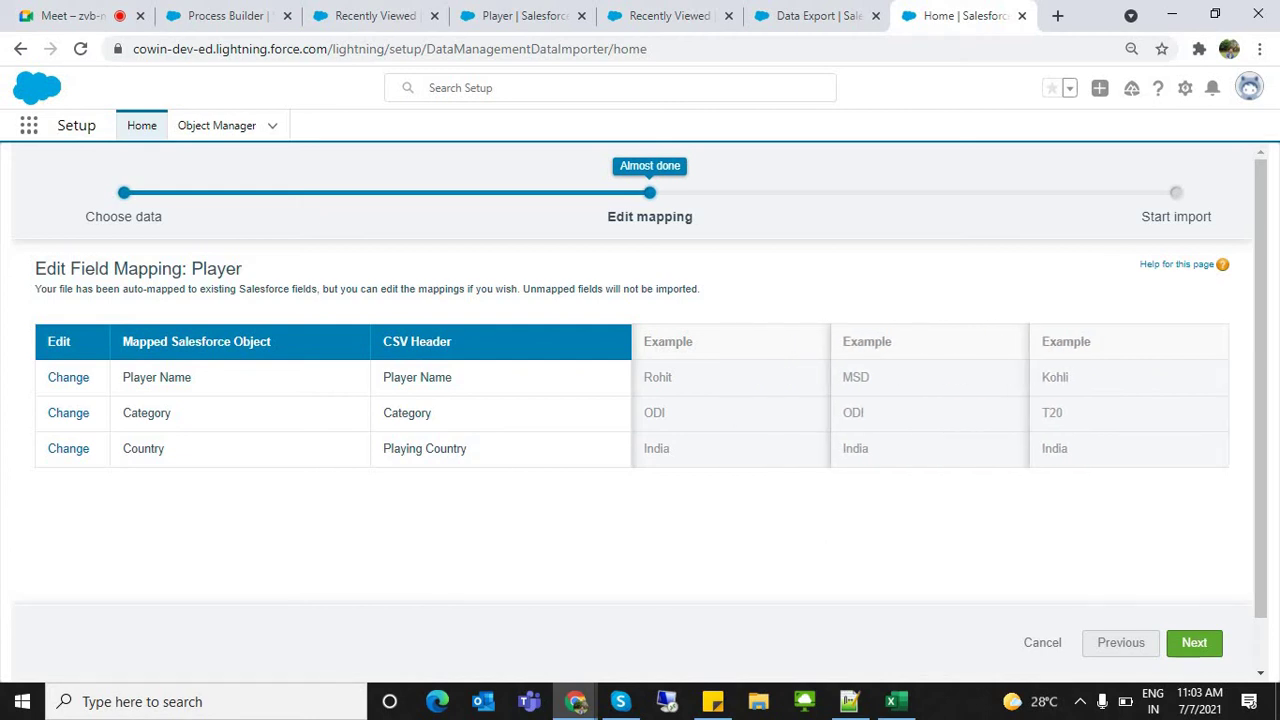
left_click(1194, 642)
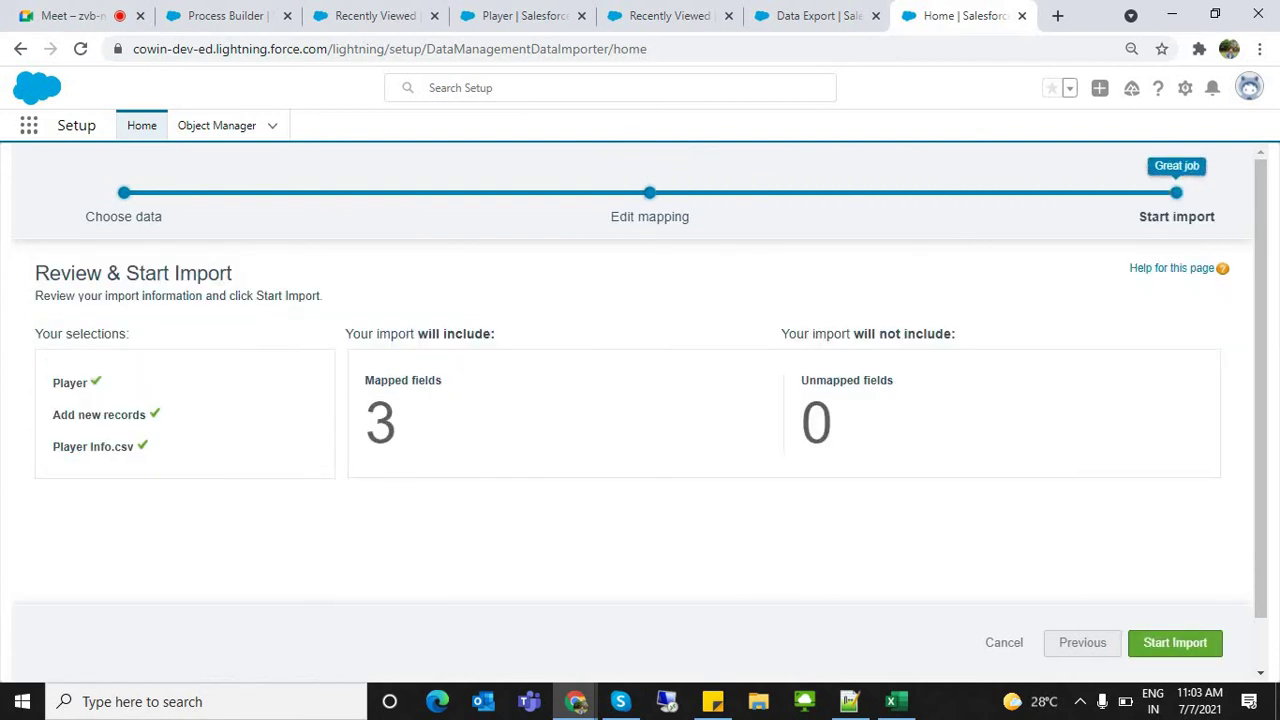
Compare the import summary's mapped and unmapped field counts with the data columns in the Excel Player Info sheet
key("alt+Tab")
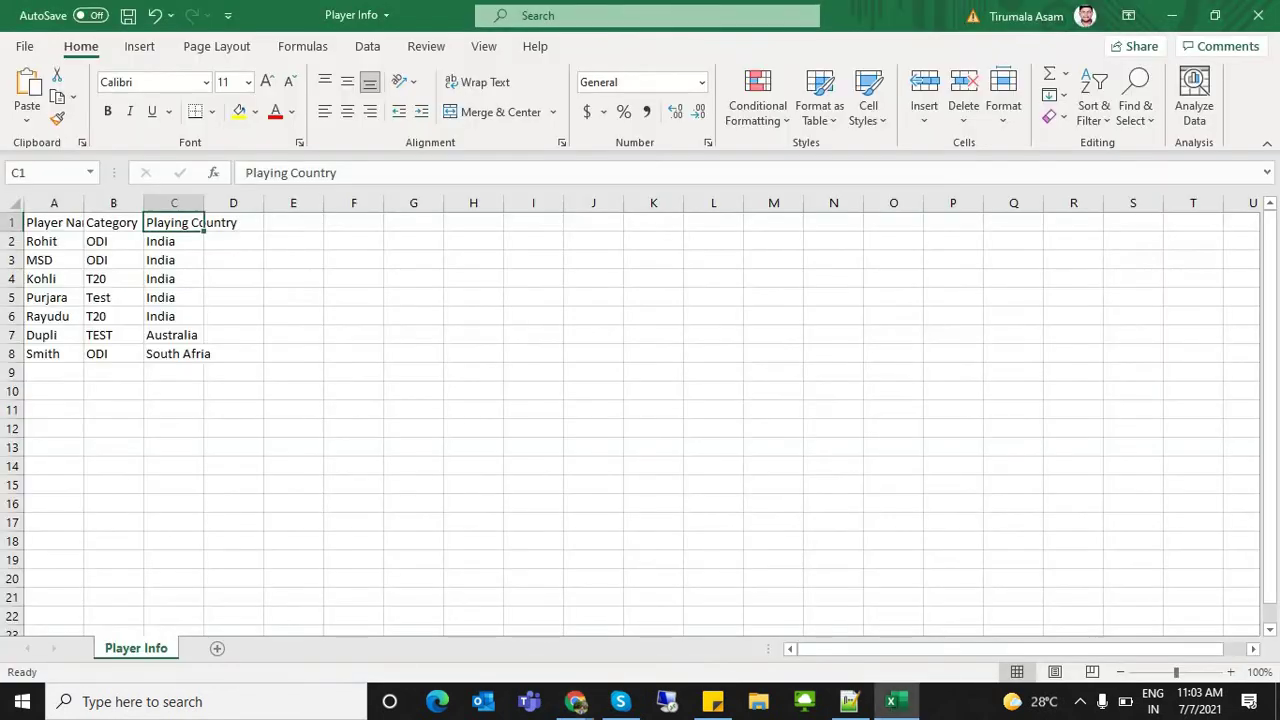
key("alt+Tab")
left_click_drag(365, 380, 400, 428)
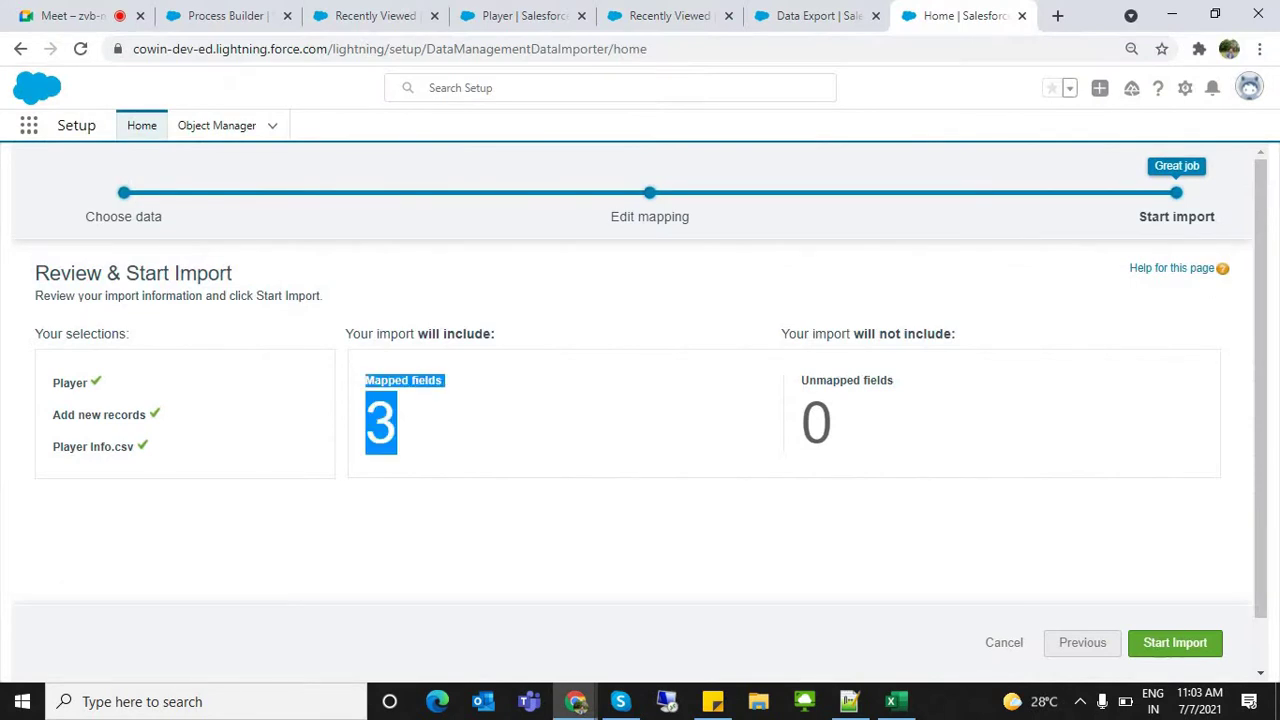
key("alt+Tab")
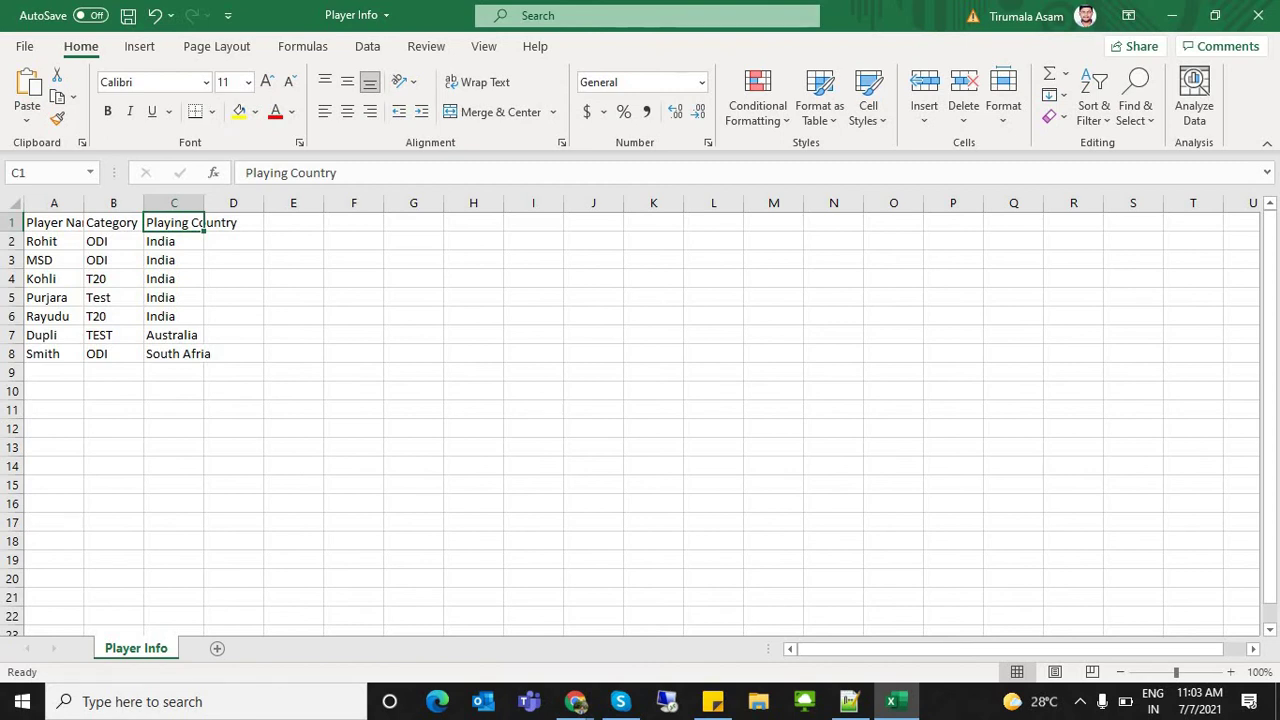
left_click_drag(54, 222, 180, 354)
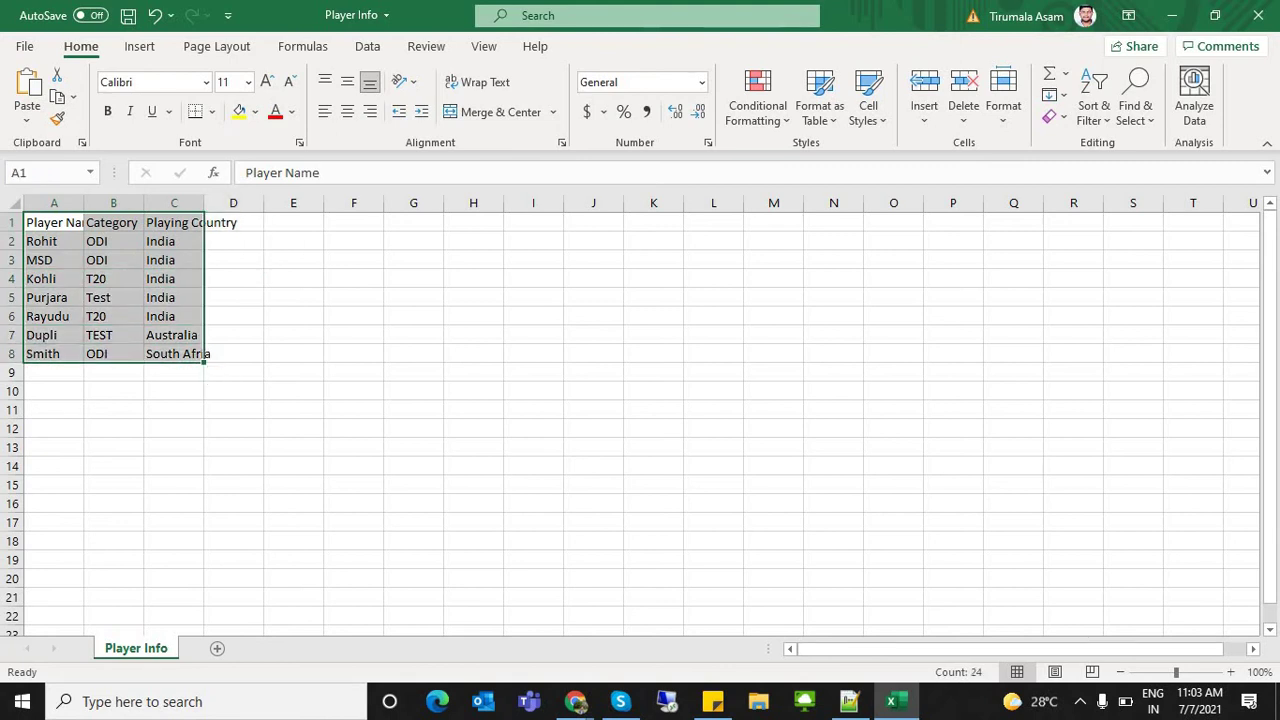
left_click(578, 703)
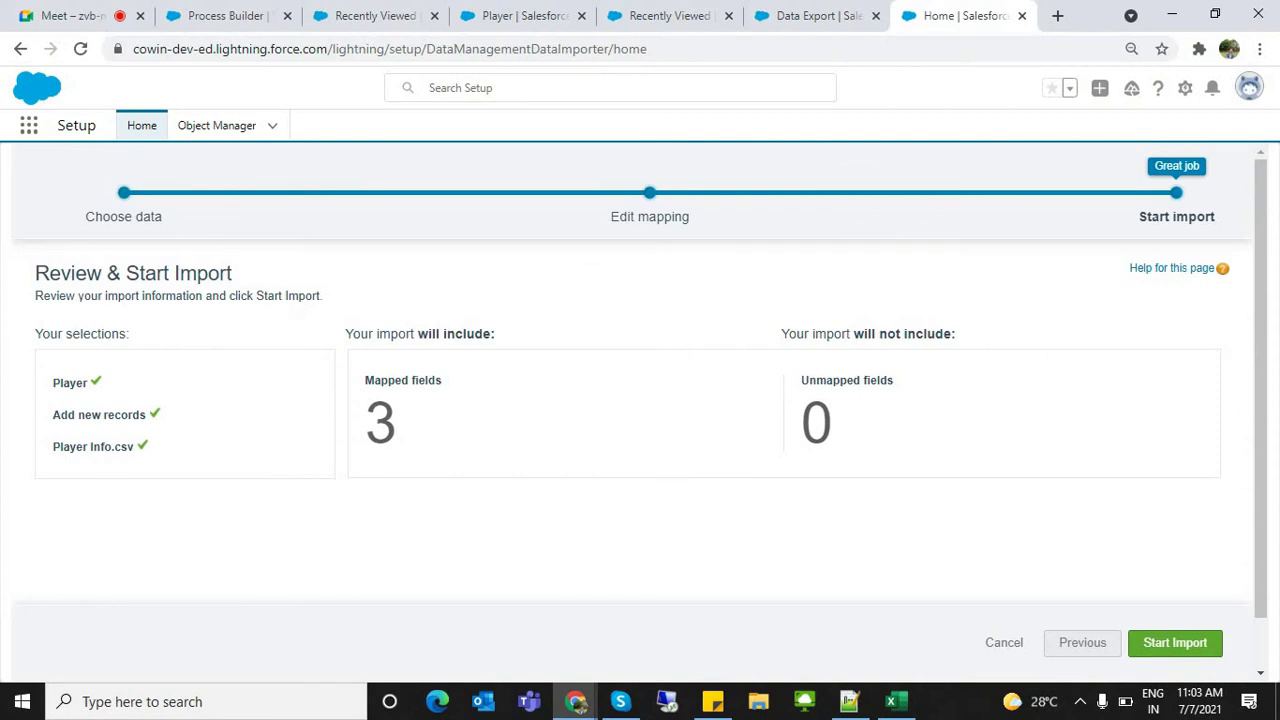
left_click_drag(374, 380, 397, 445)
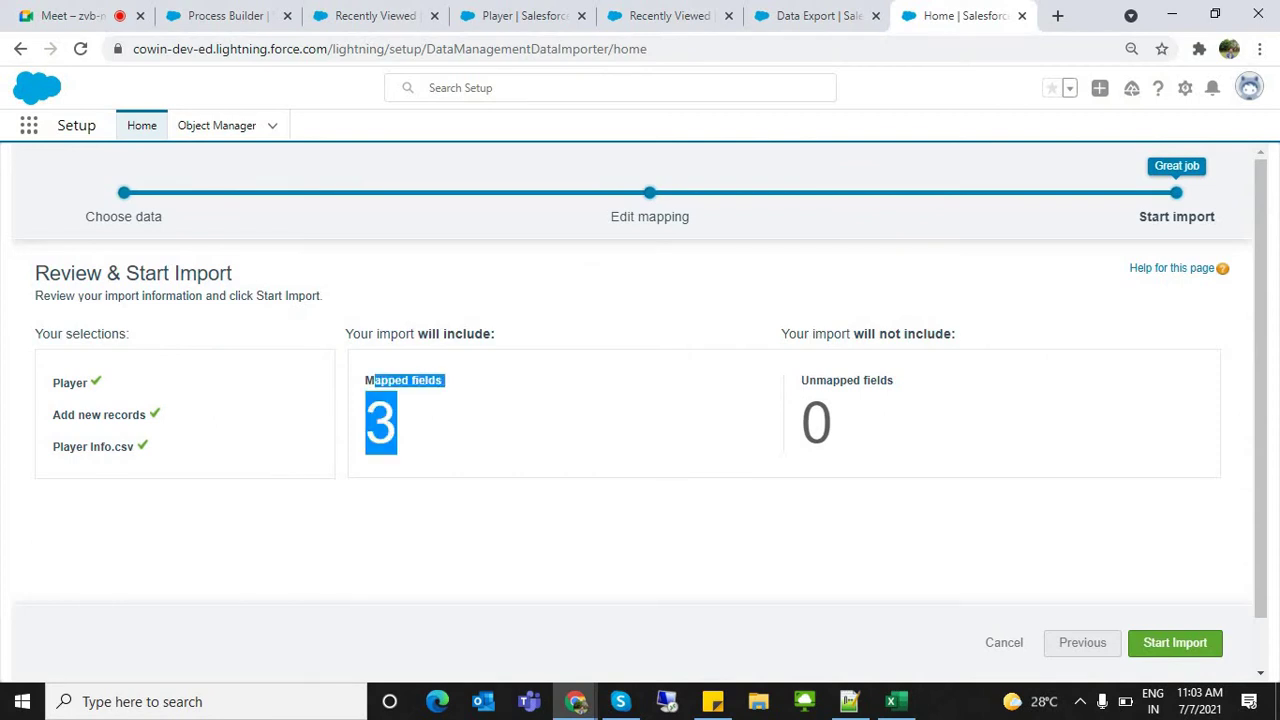
left_click(420, 440)
left_click_drag(801, 380, 834, 440)
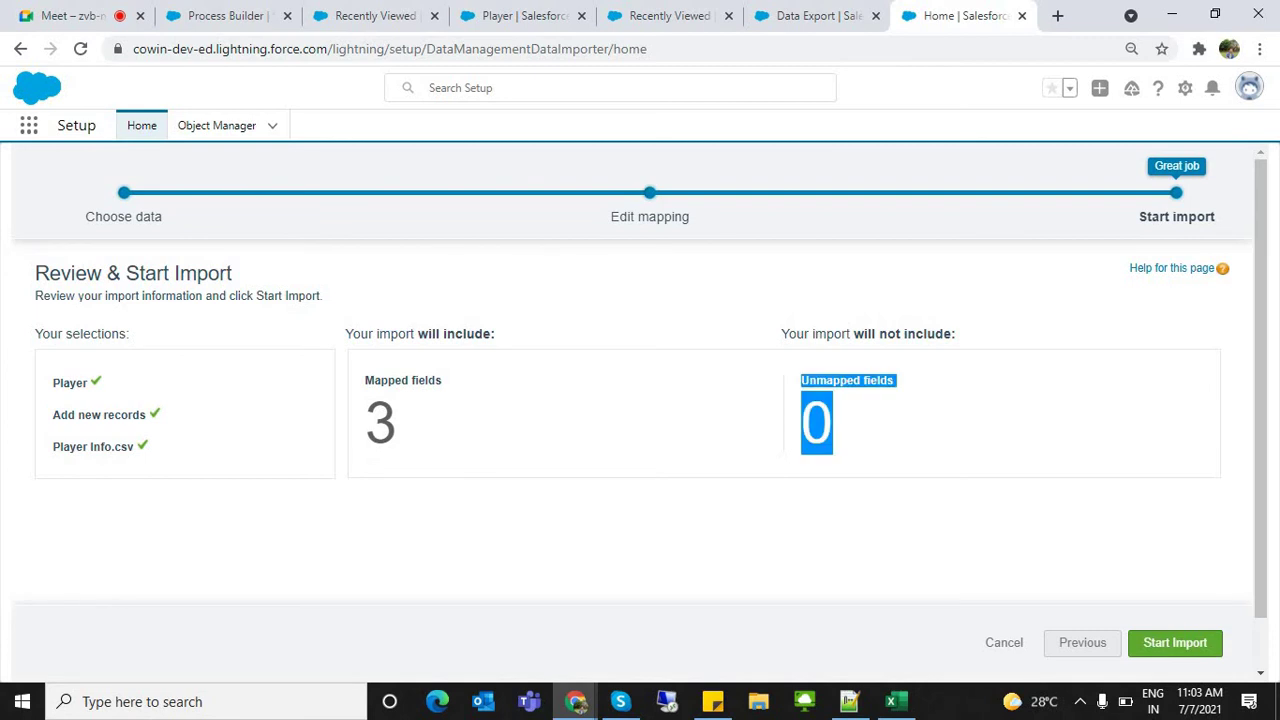
left_click(860, 440)
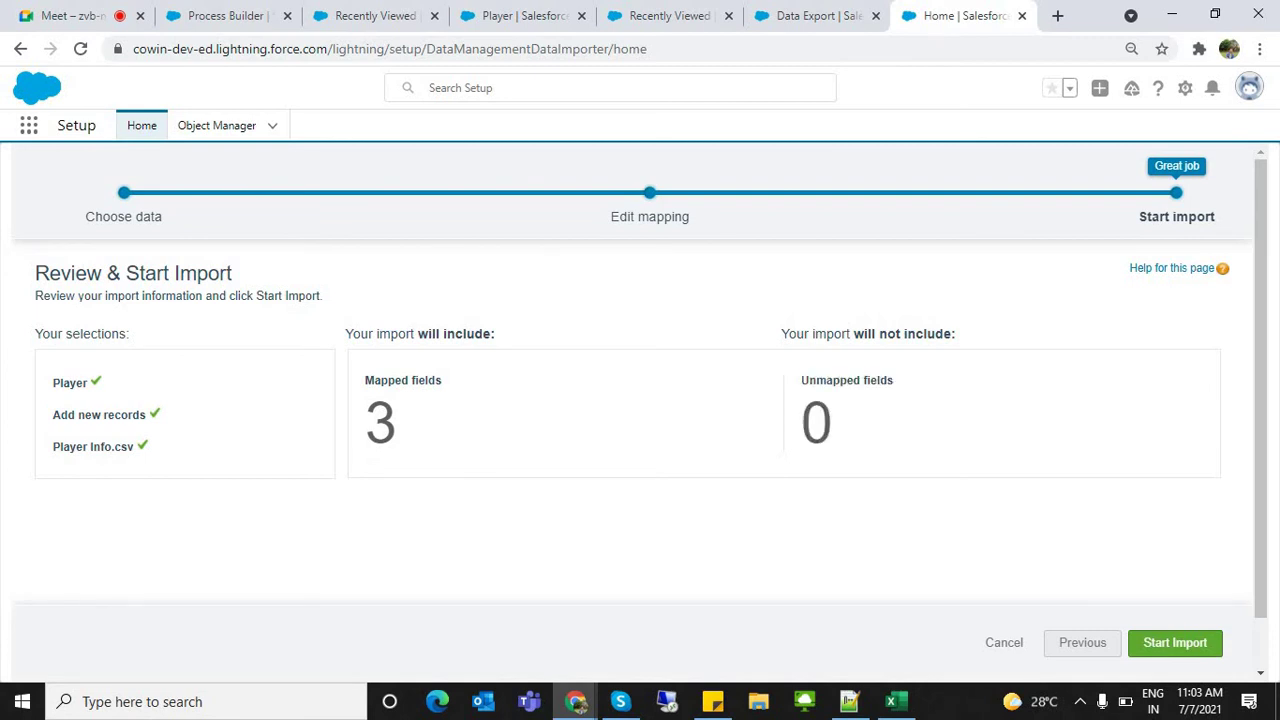
left_click_drag(801, 380, 834, 440)
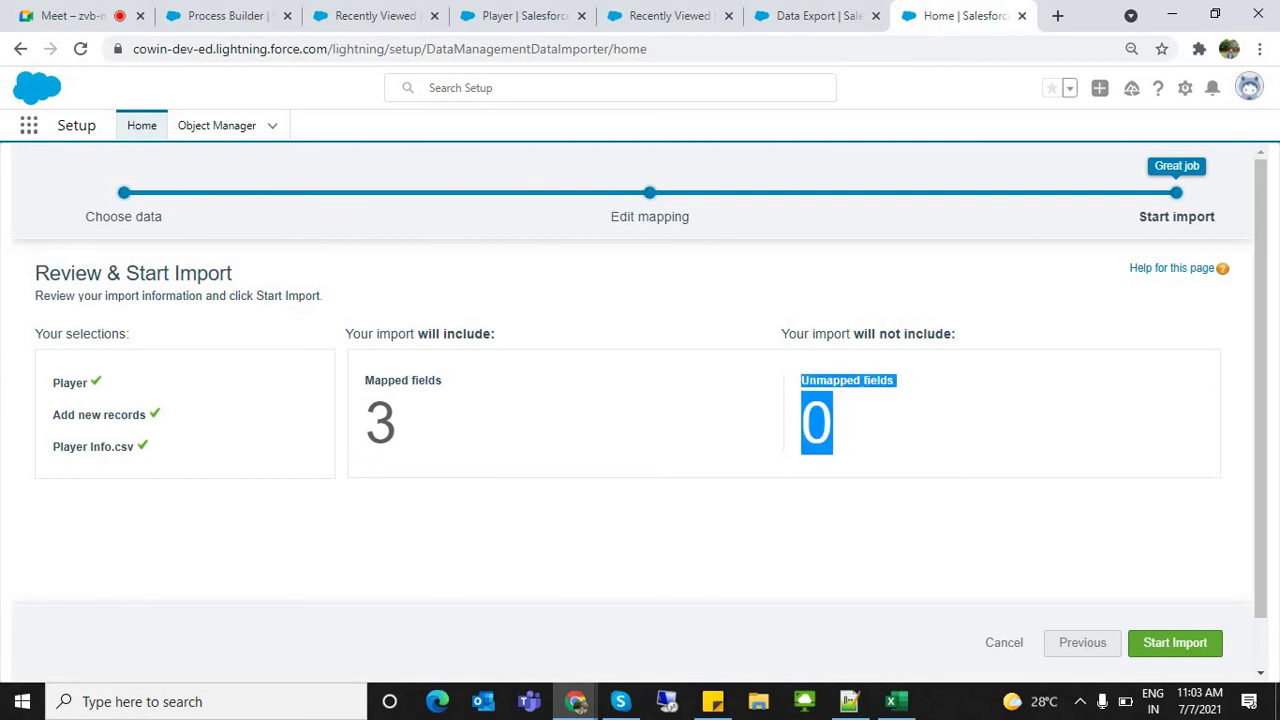
left_click(860, 440)
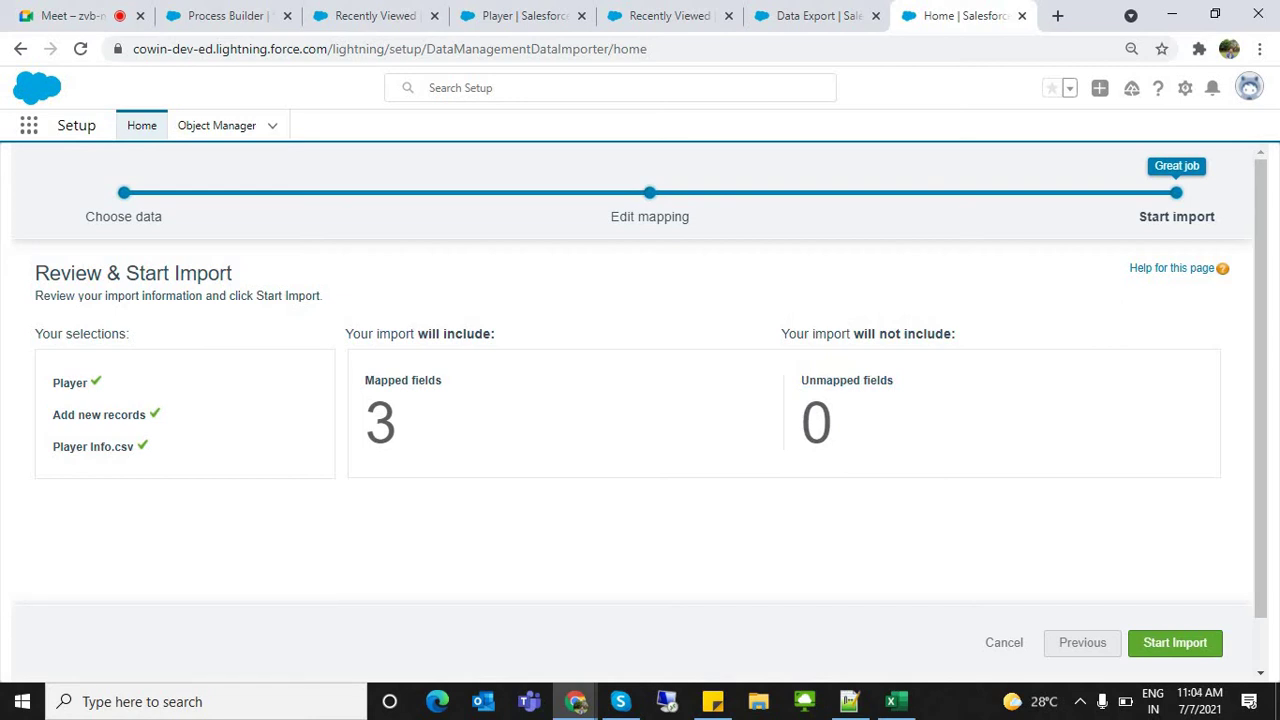
Check the three columns of the Player Info sheet in Excel and widen the Playing Country column to fit its header
key("alt+Tab")
left_click(54, 222)
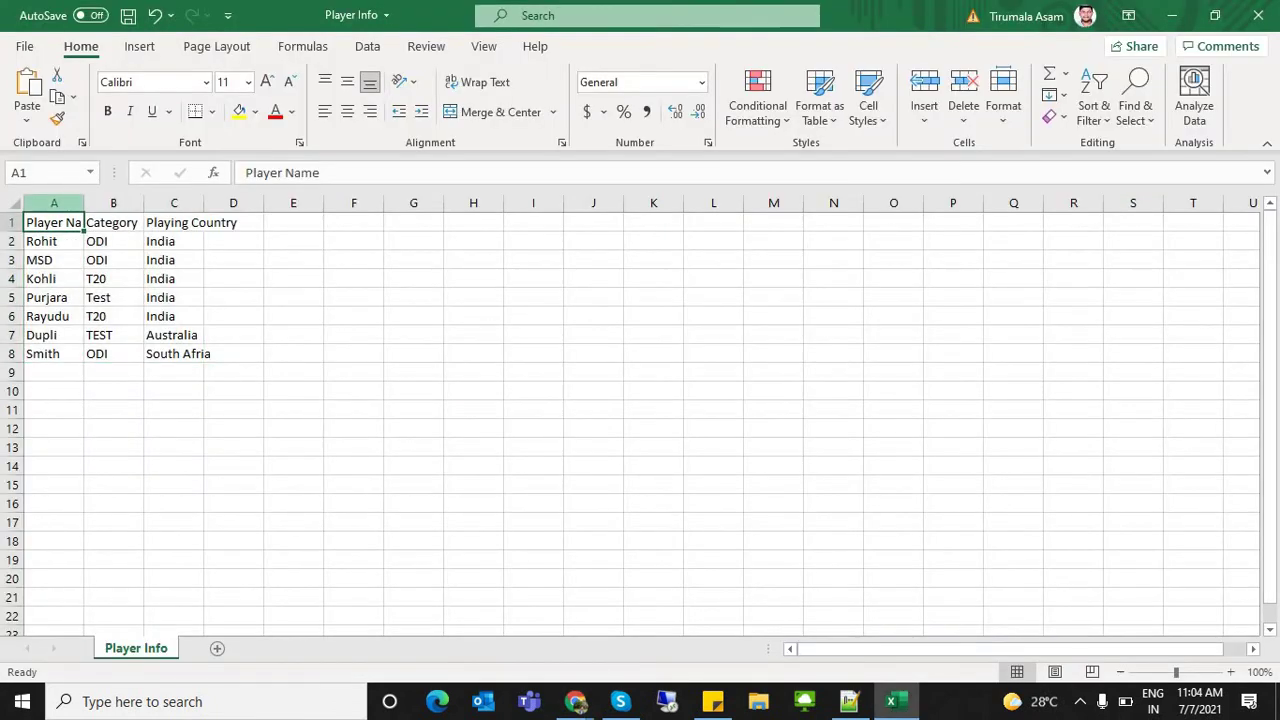
left_click(54, 203)
left_click(113, 203)
left_click(174, 203)
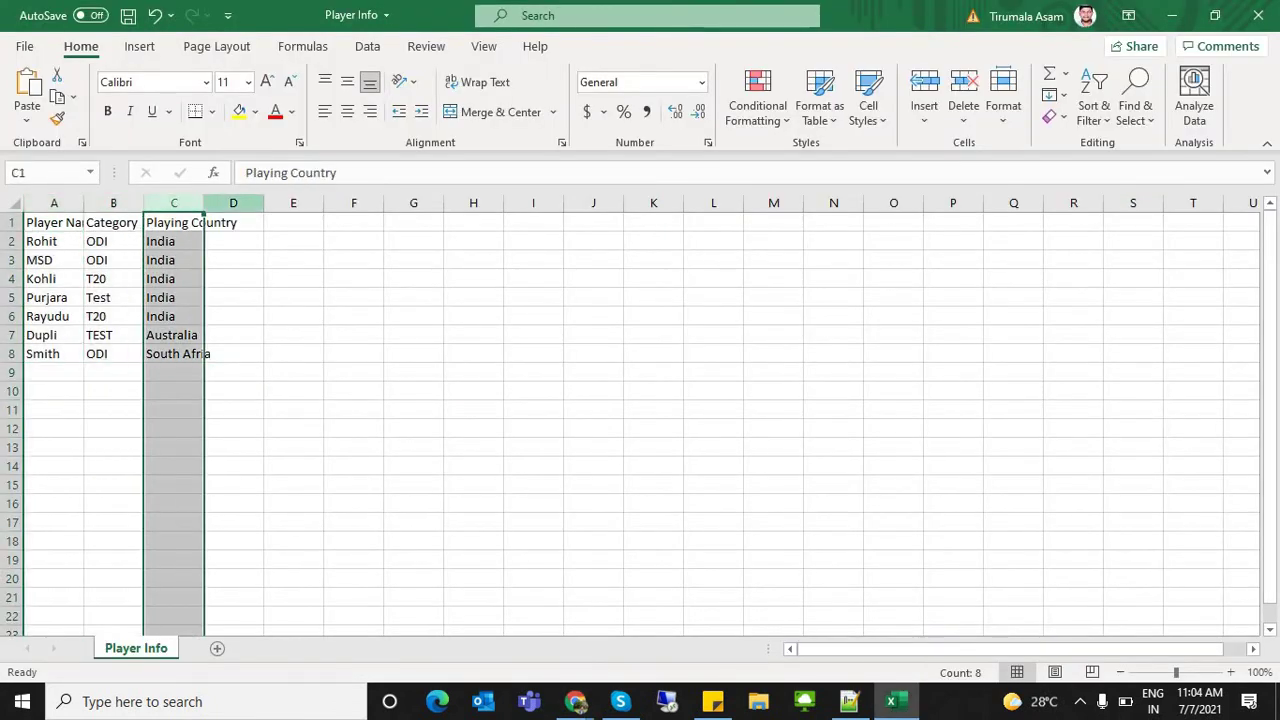
left_click_drag(204, 203, 242, 203)
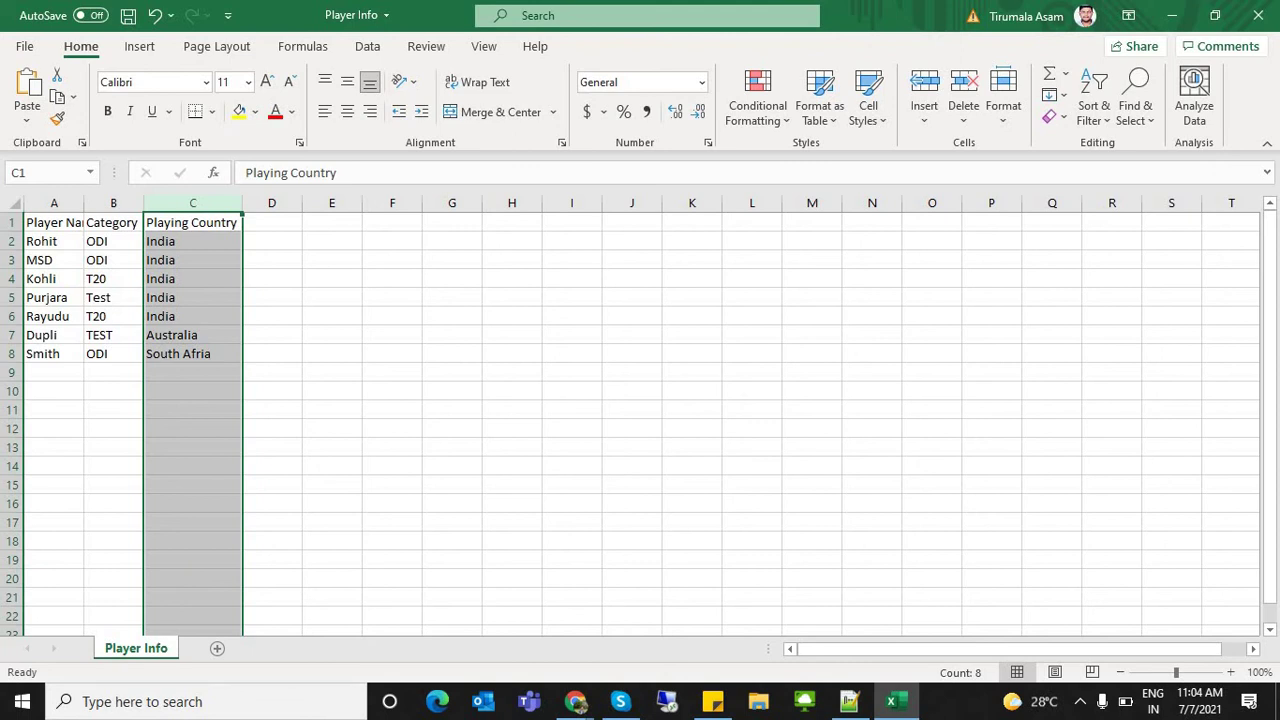
left_click(576, 701)
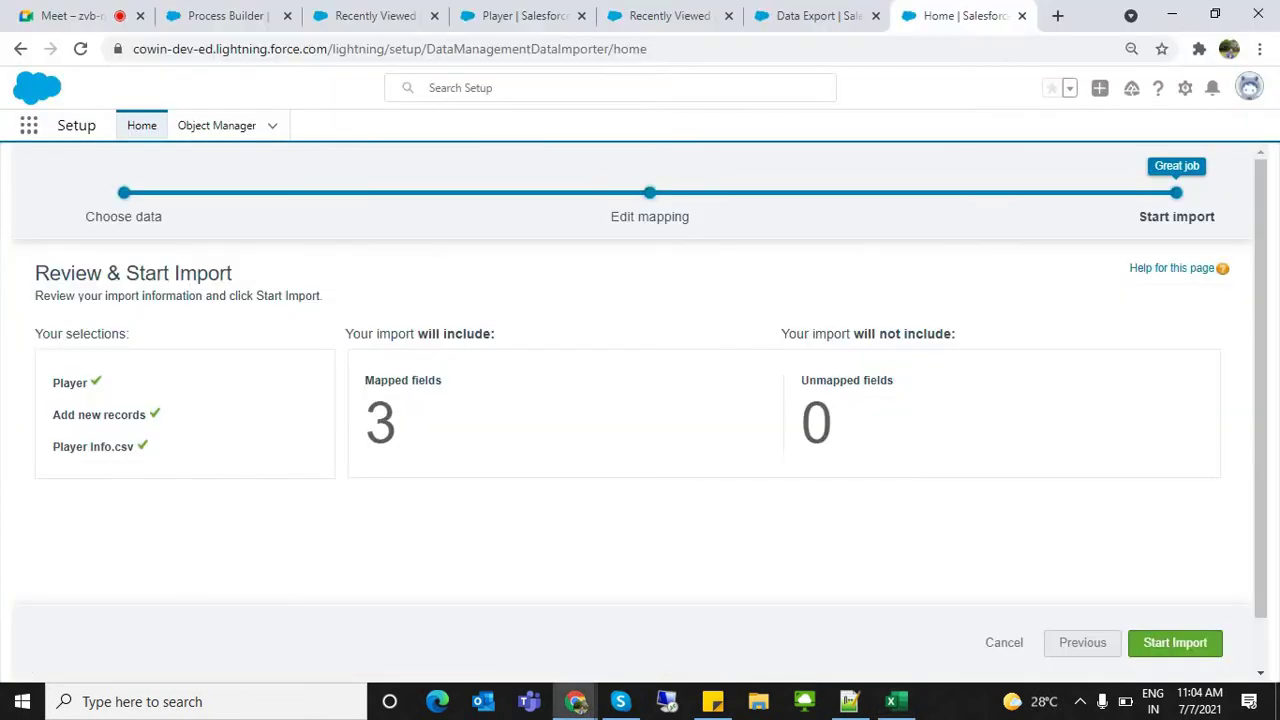
key("alt+Tab")
key("ctrl+Home")
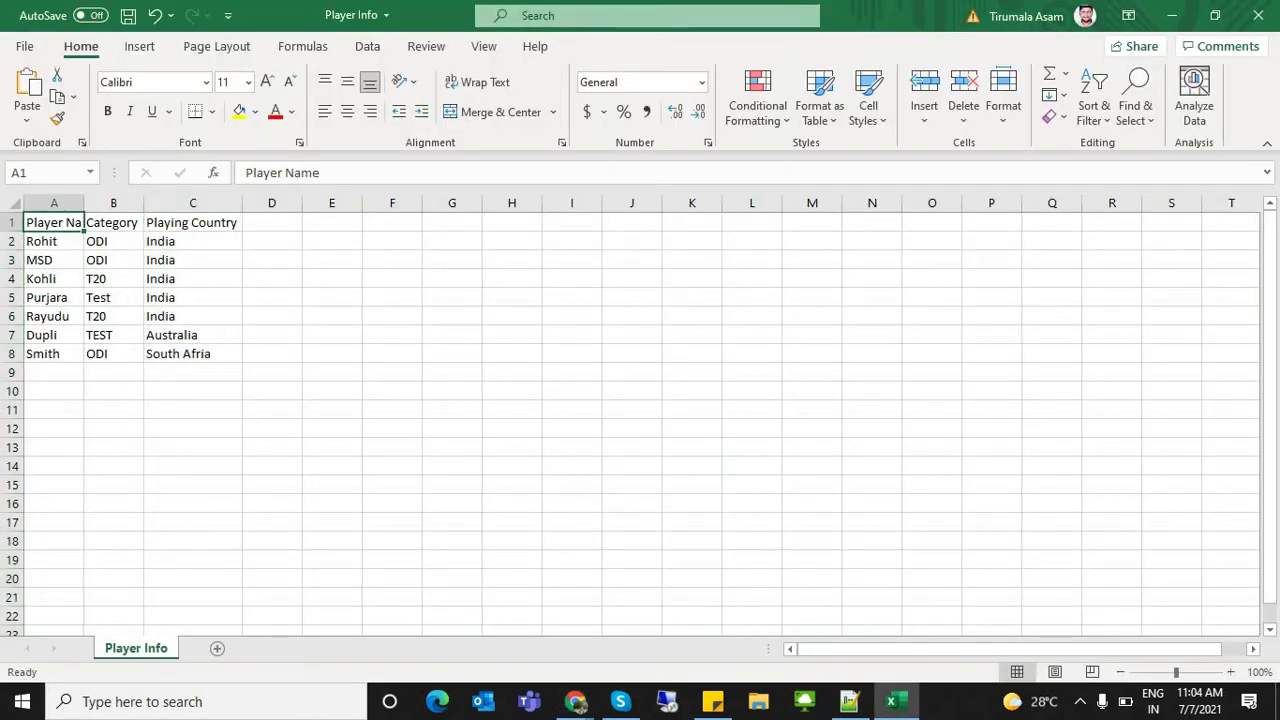
Return to the Salesforce import wizard, start the Player import, and open its Bulk Data Load Job status page
key("alt+Tab")
left_click(1175, 643)
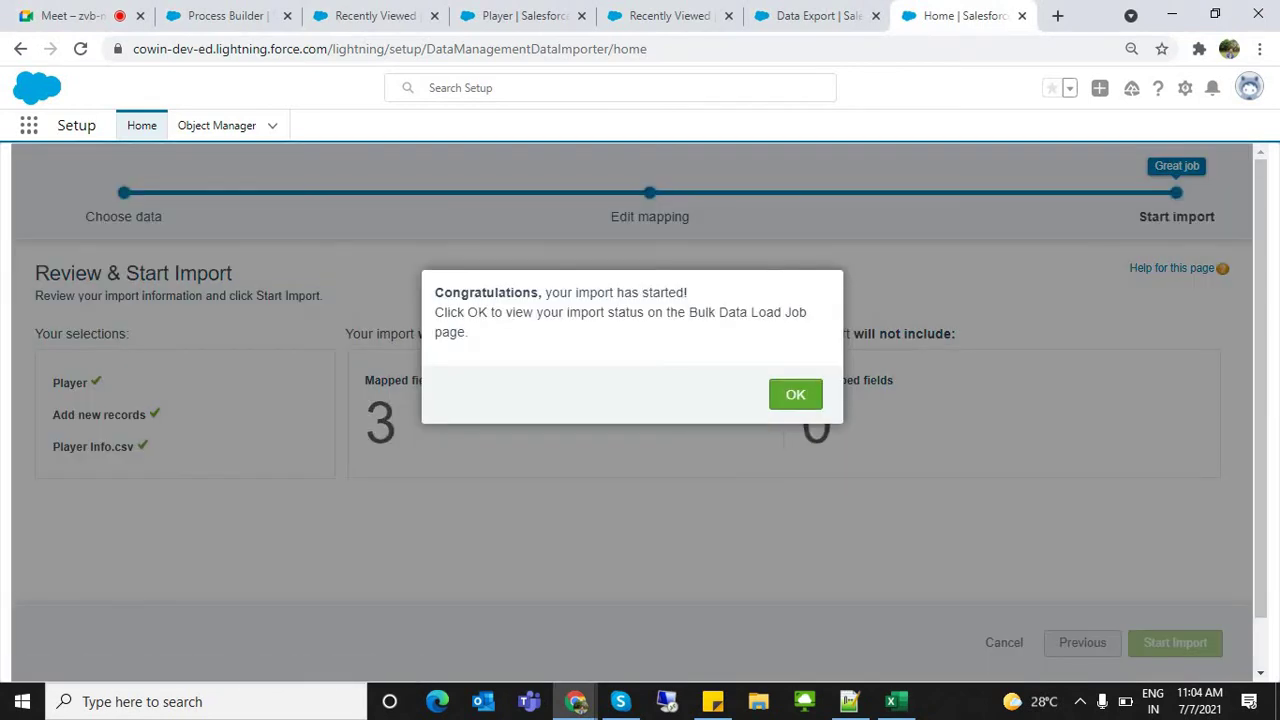
left_click_drag(435, 312, 469, 333)
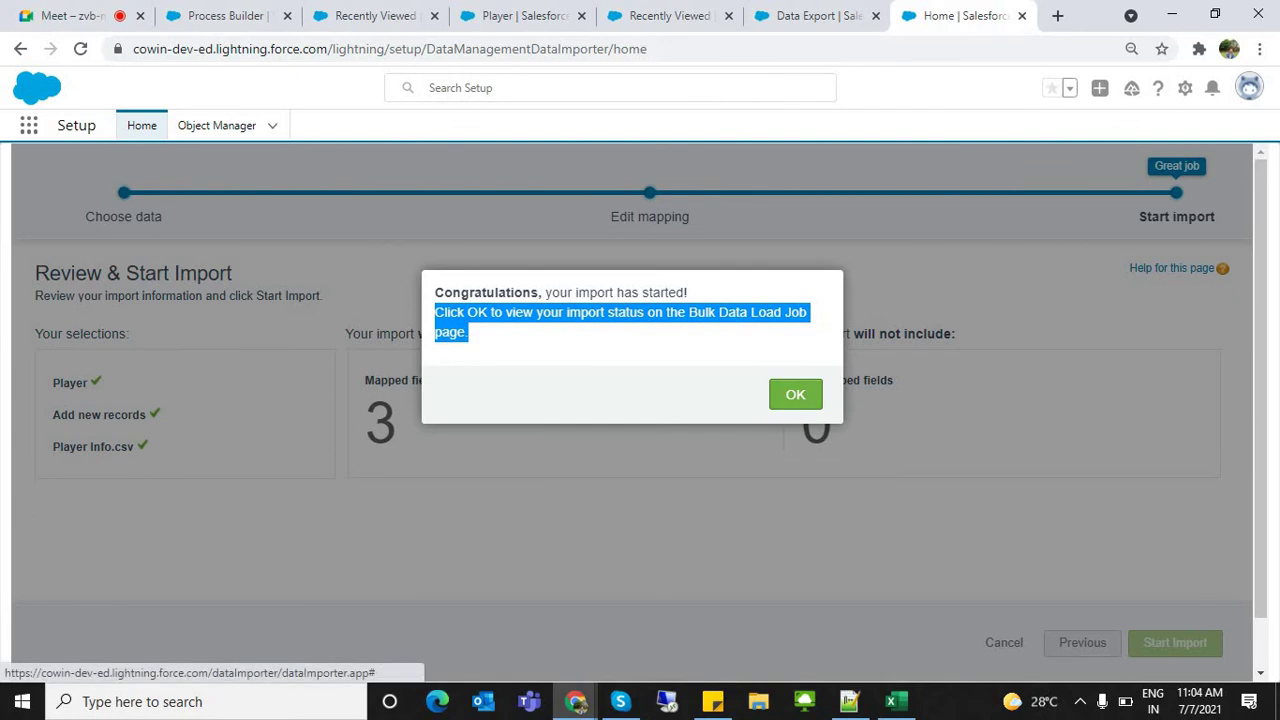
left_click(795, 394)
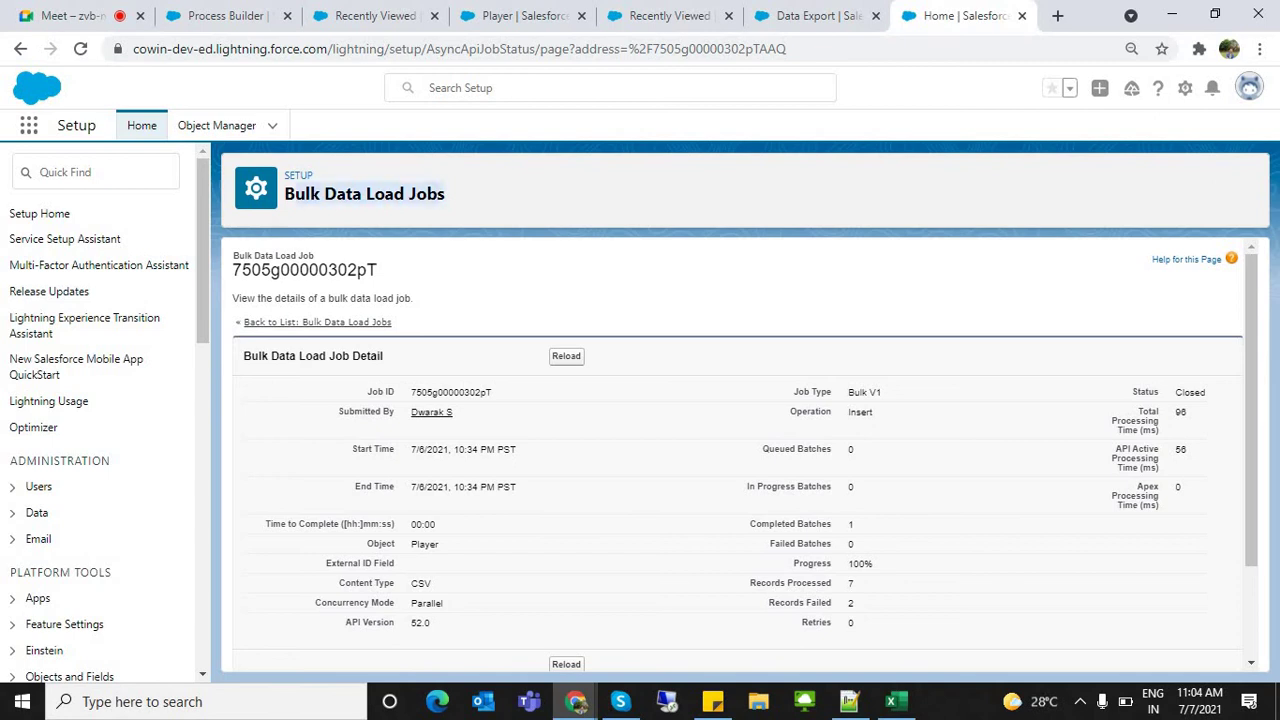
Compare the batch's processed and failed record counts with the player rows A2:C8 in the Excel Player Info sheet
scroll(745, 455, "down", 2)
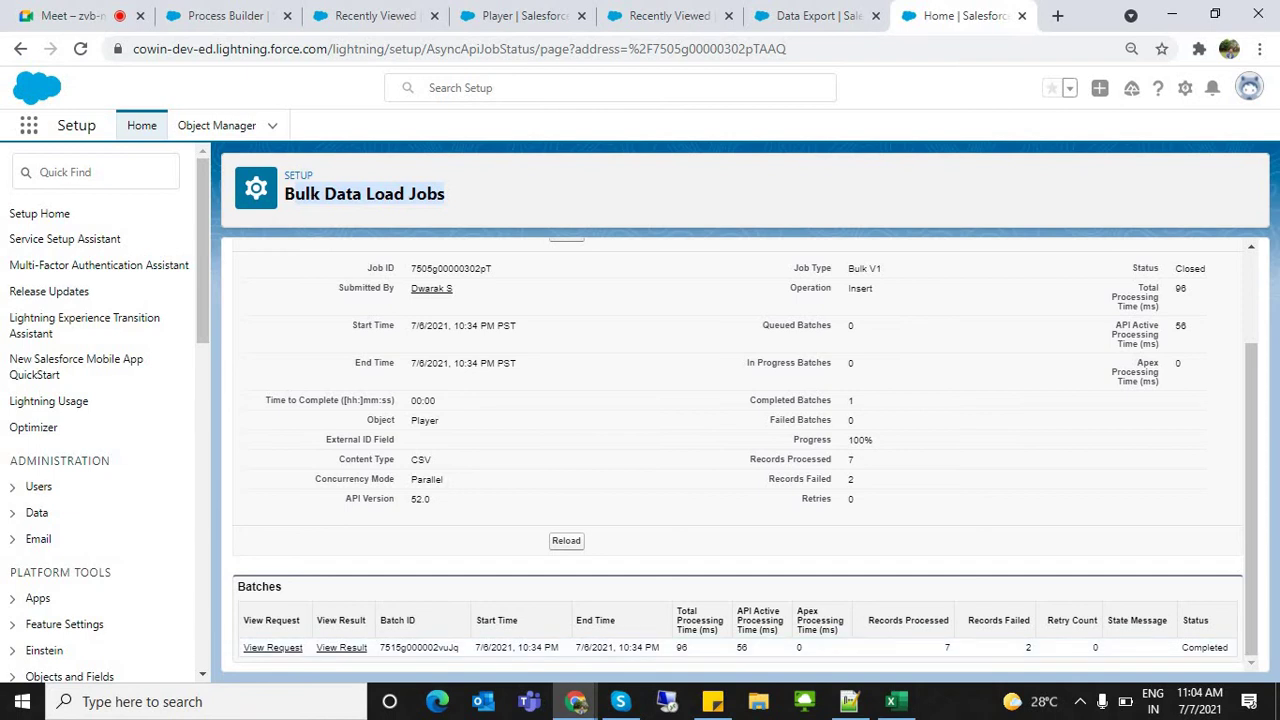
double_click(1028, 647)
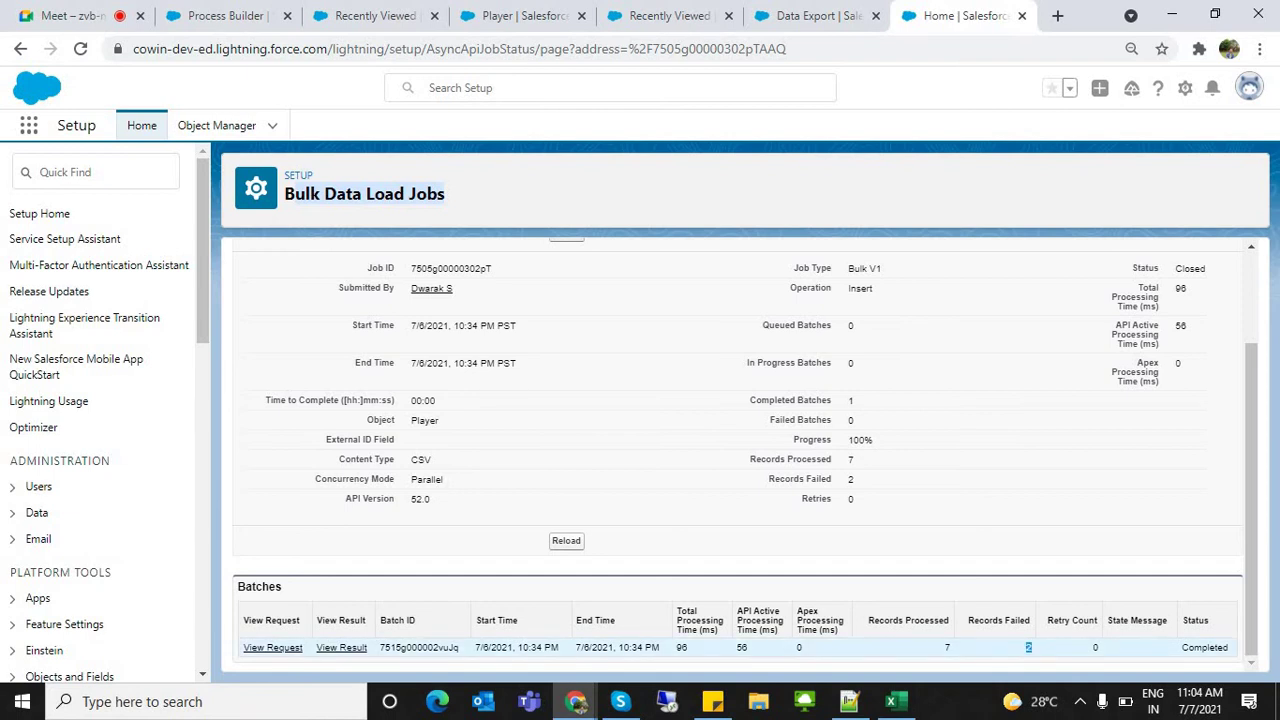
double_click(947, 648)
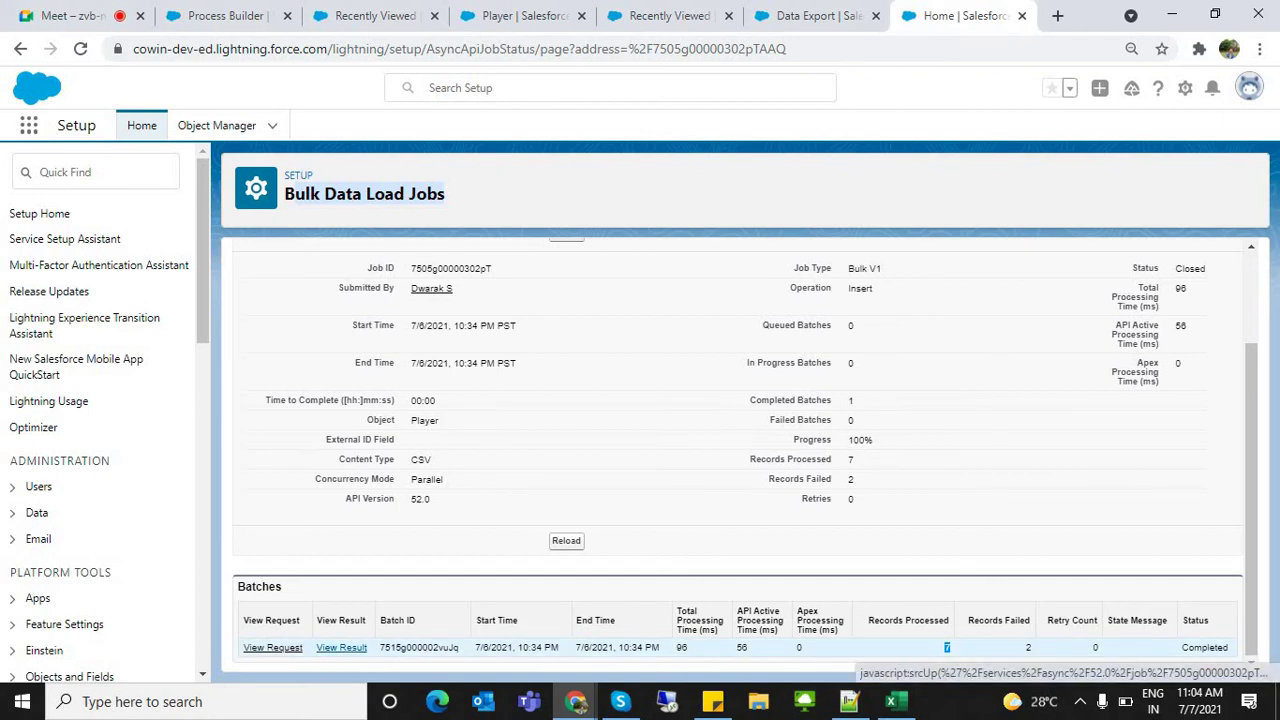
key("alt+Tab")
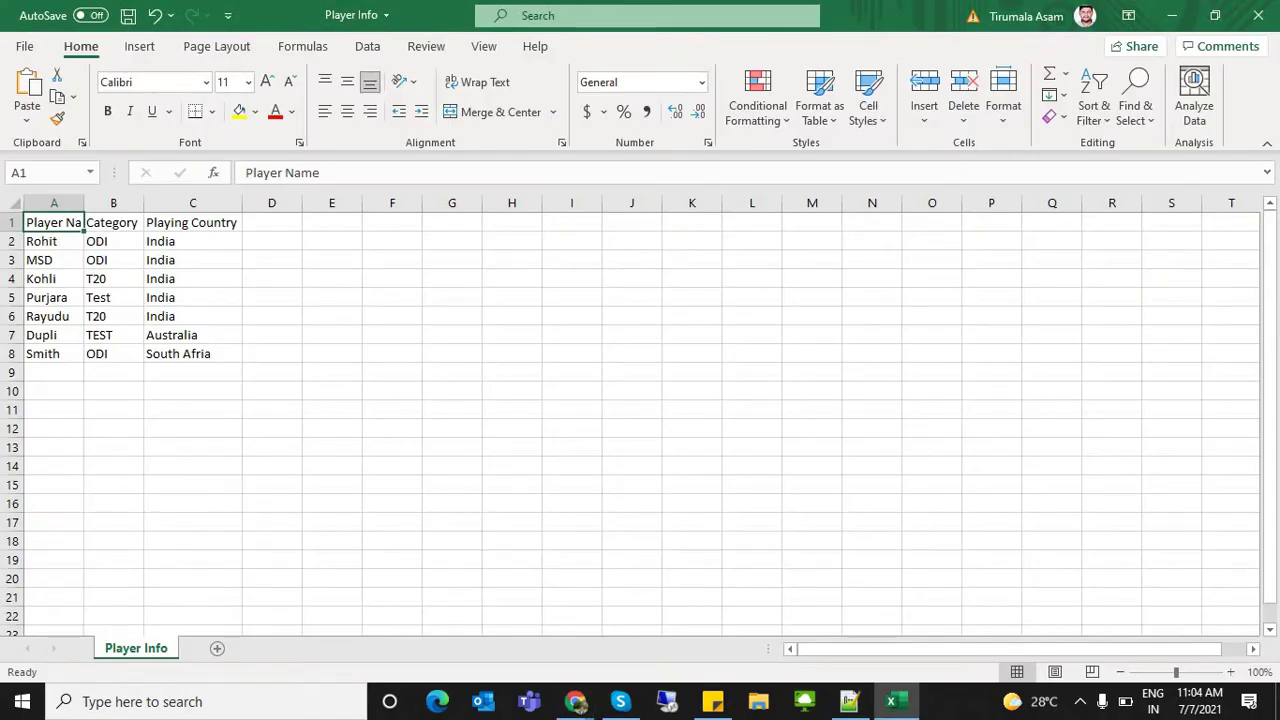
left_click_drag(54, 241, 193, 354)
key("alt+Tab")
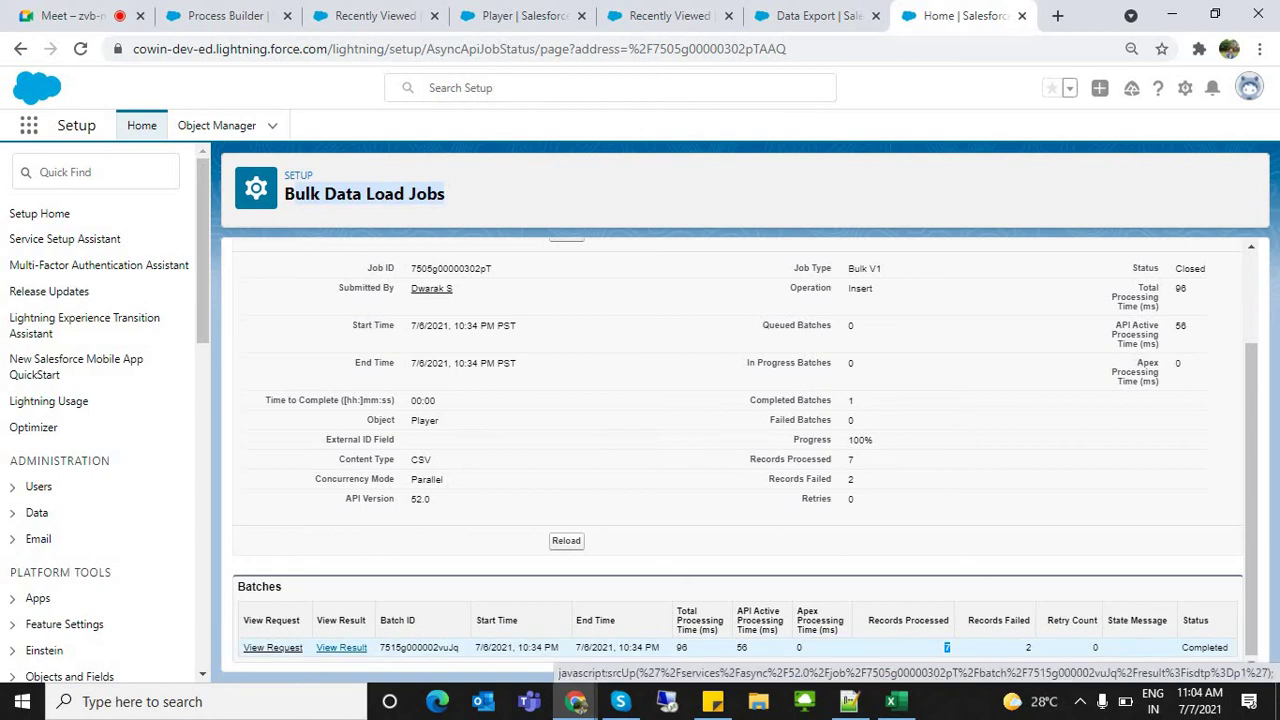
Download the batch's result file from the load job page and open result (2) in Notepad++
left_click(341, 647)
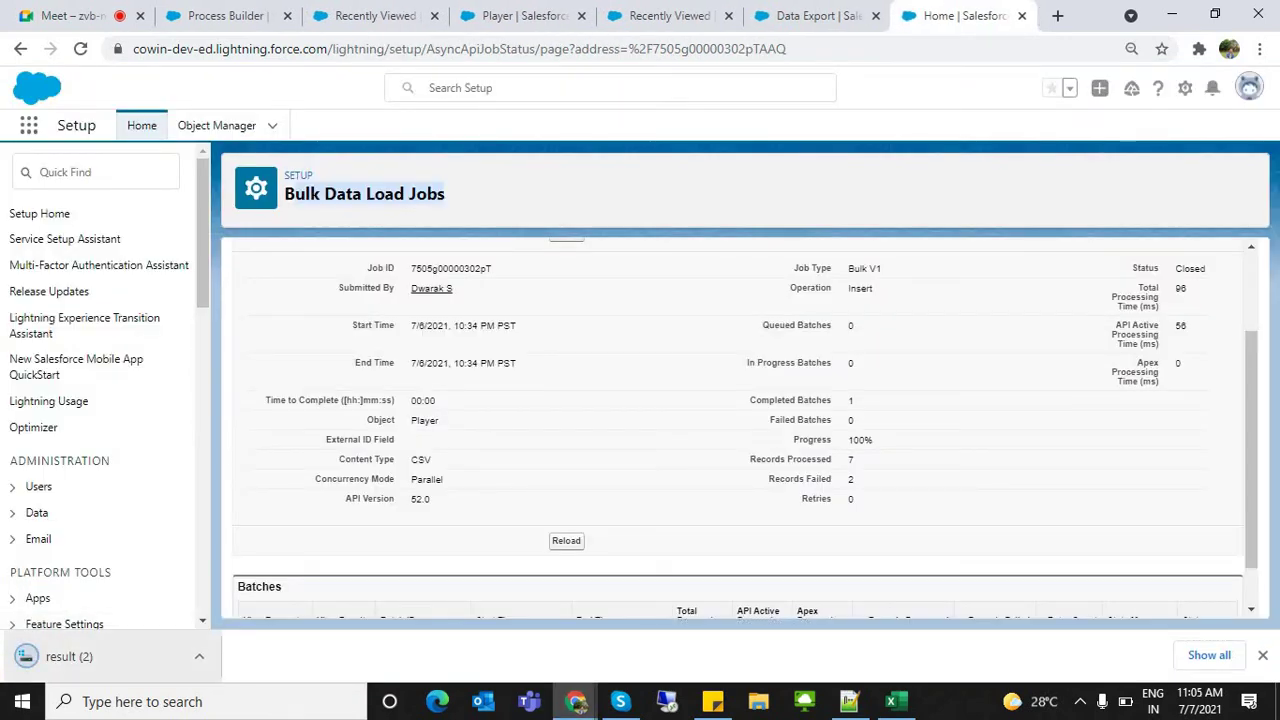
left_click(84, 656)
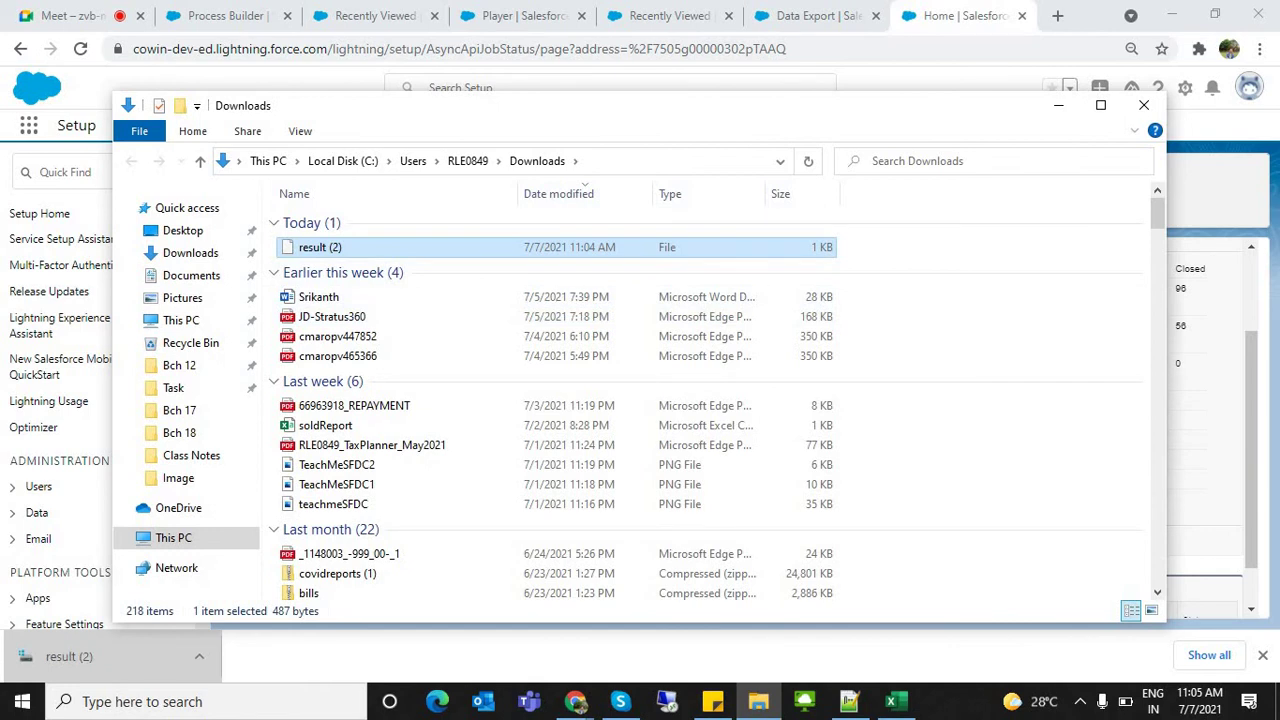
right_click(341, 255)
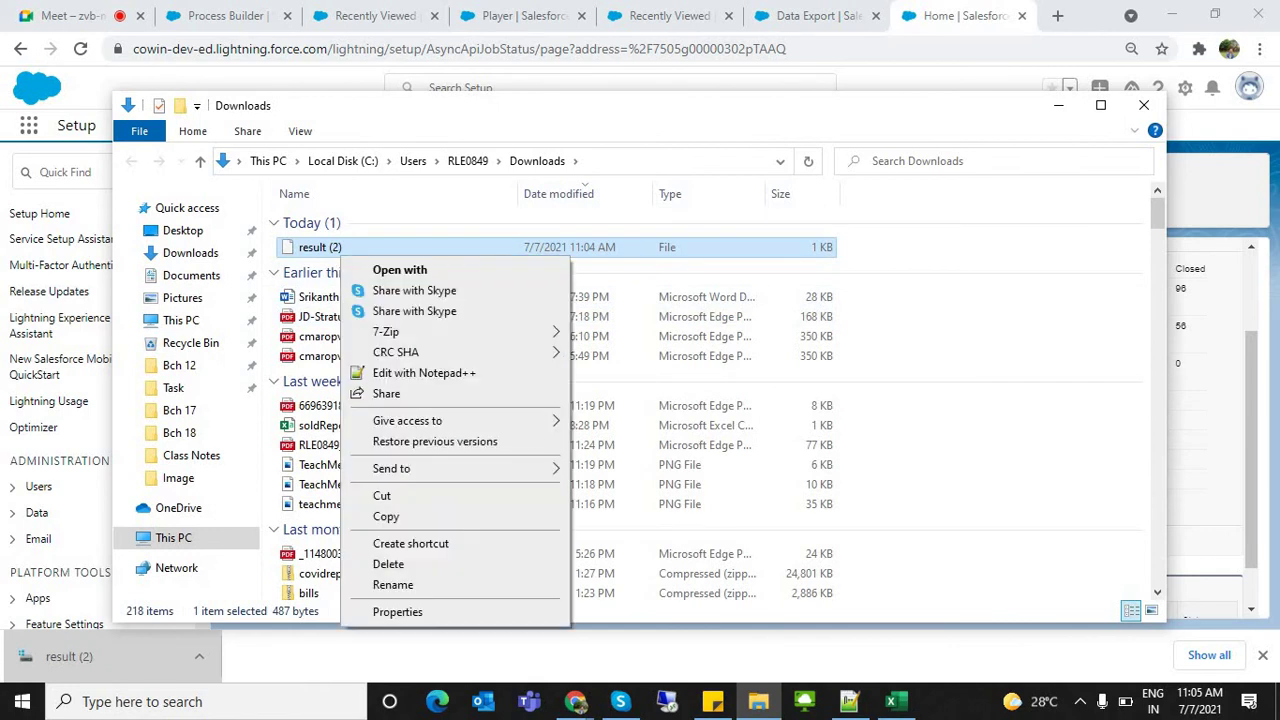
left_click(424, 373)
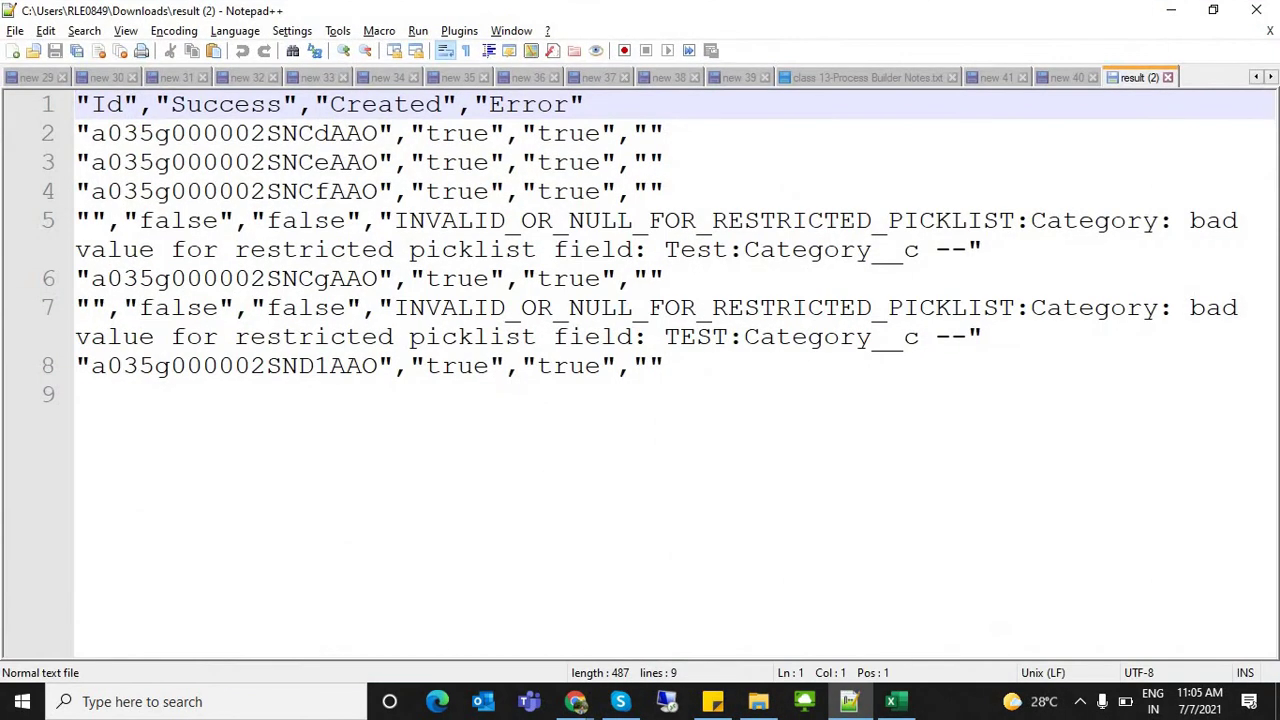
Examine the Id, Success, Created and Error columns of the result file against its record rows
left_click(202, 163)
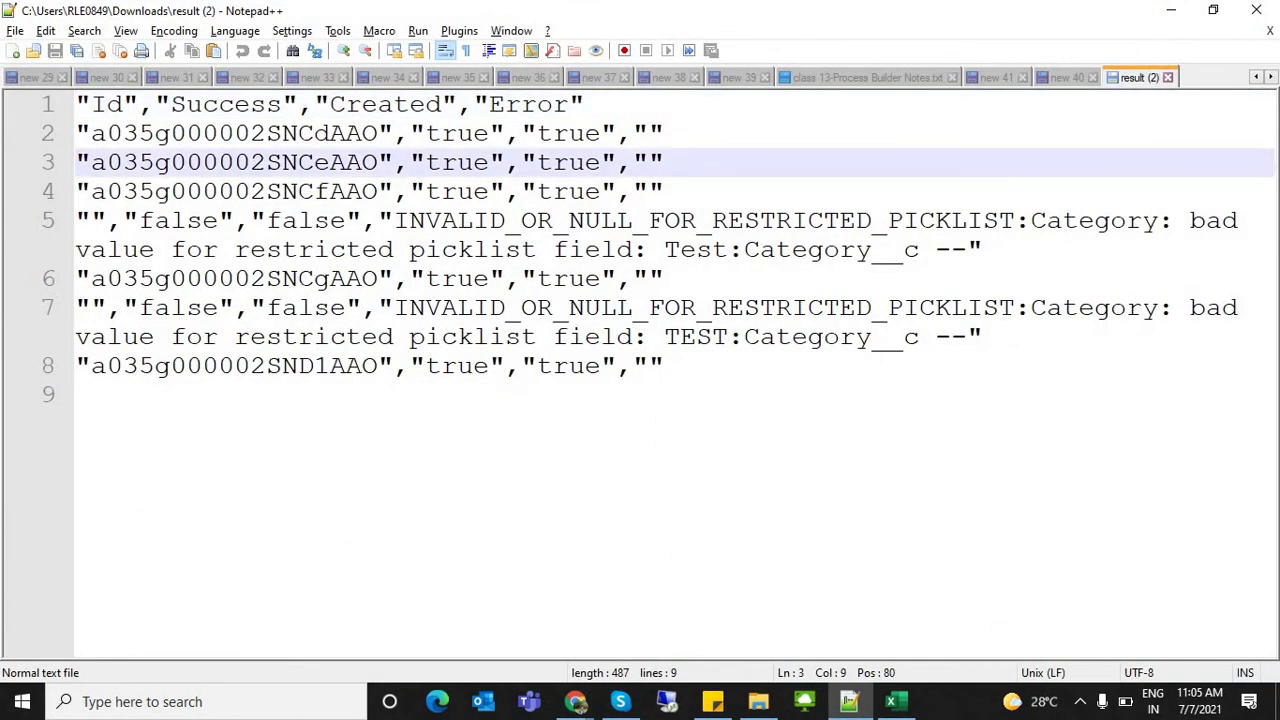
left_click_drag(91, 105, 122, 105)
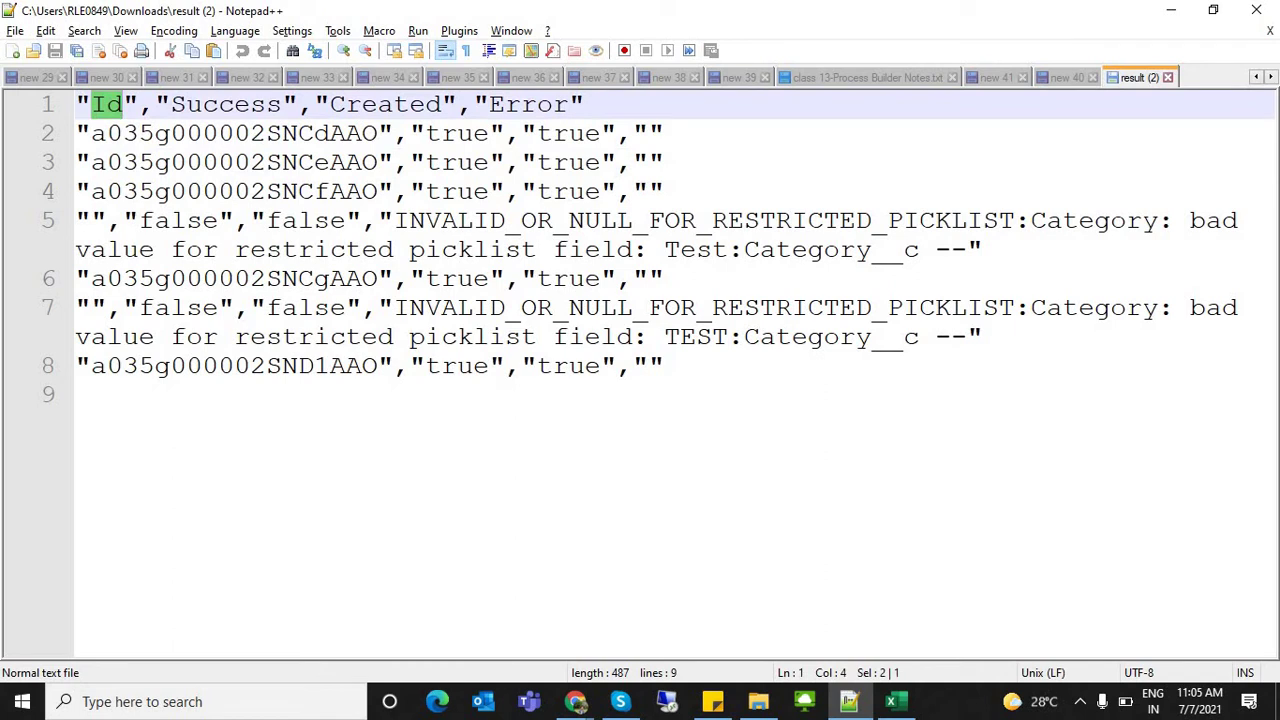
double_click(226, 105)
double_click(344, 105)
left_click(537, 134)
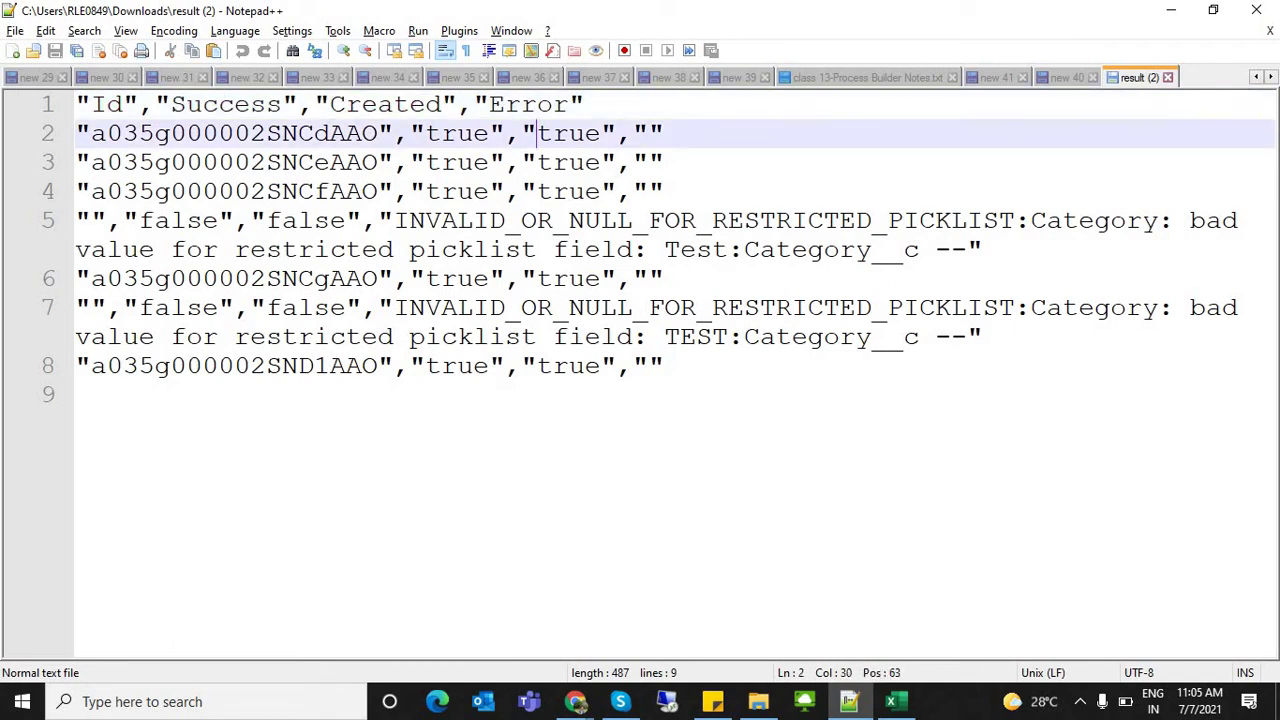
left_click_drag(91, 133, 489, 133)
left_click(649, 191)
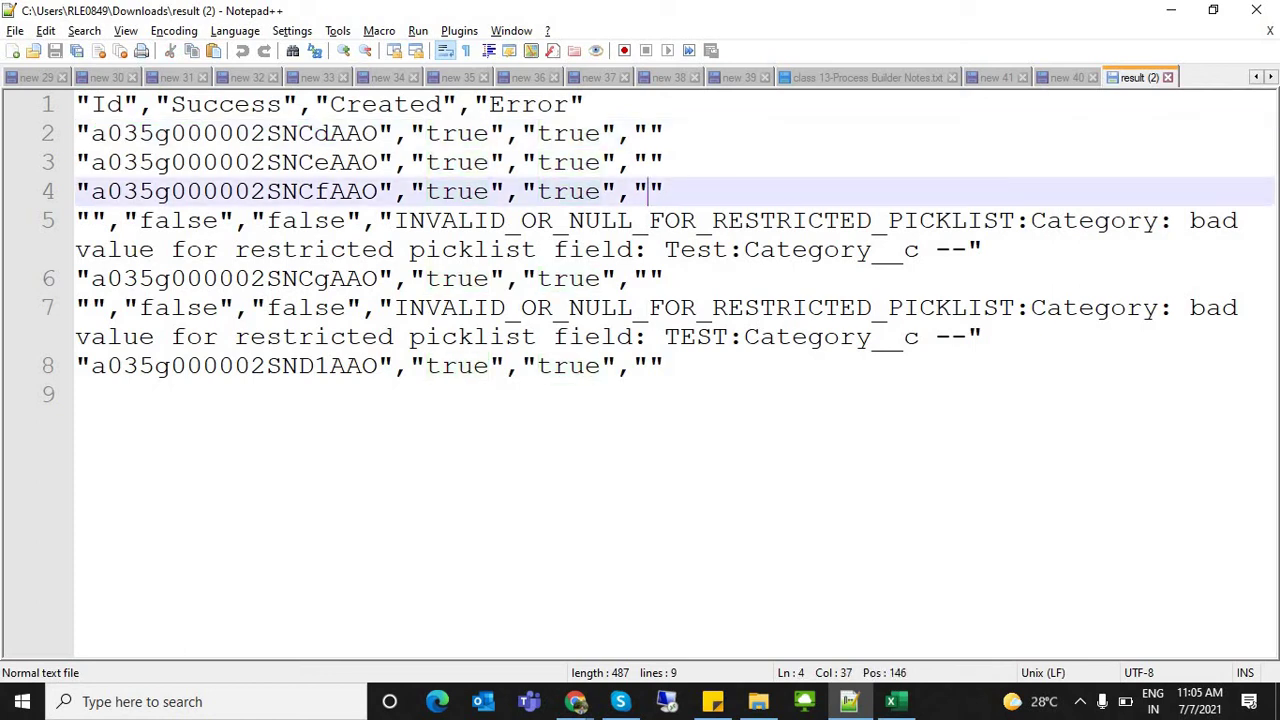
key("alt+Tab")
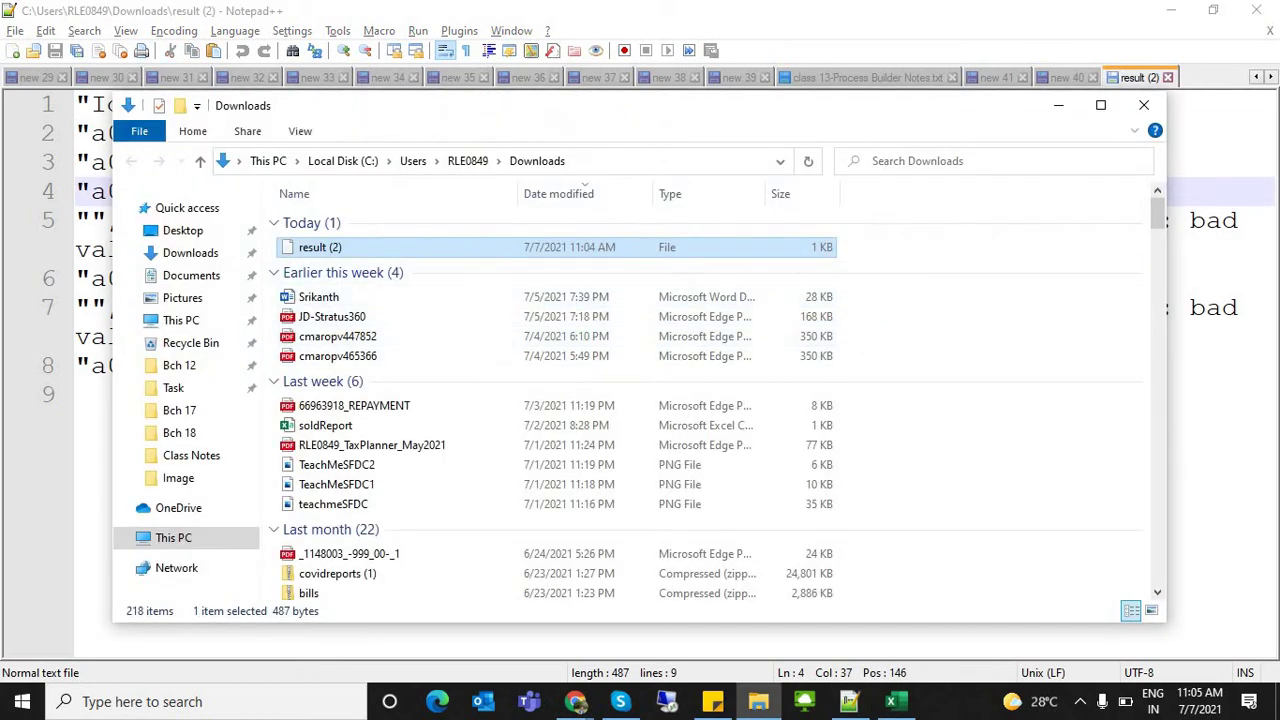
right_click(301, 248)
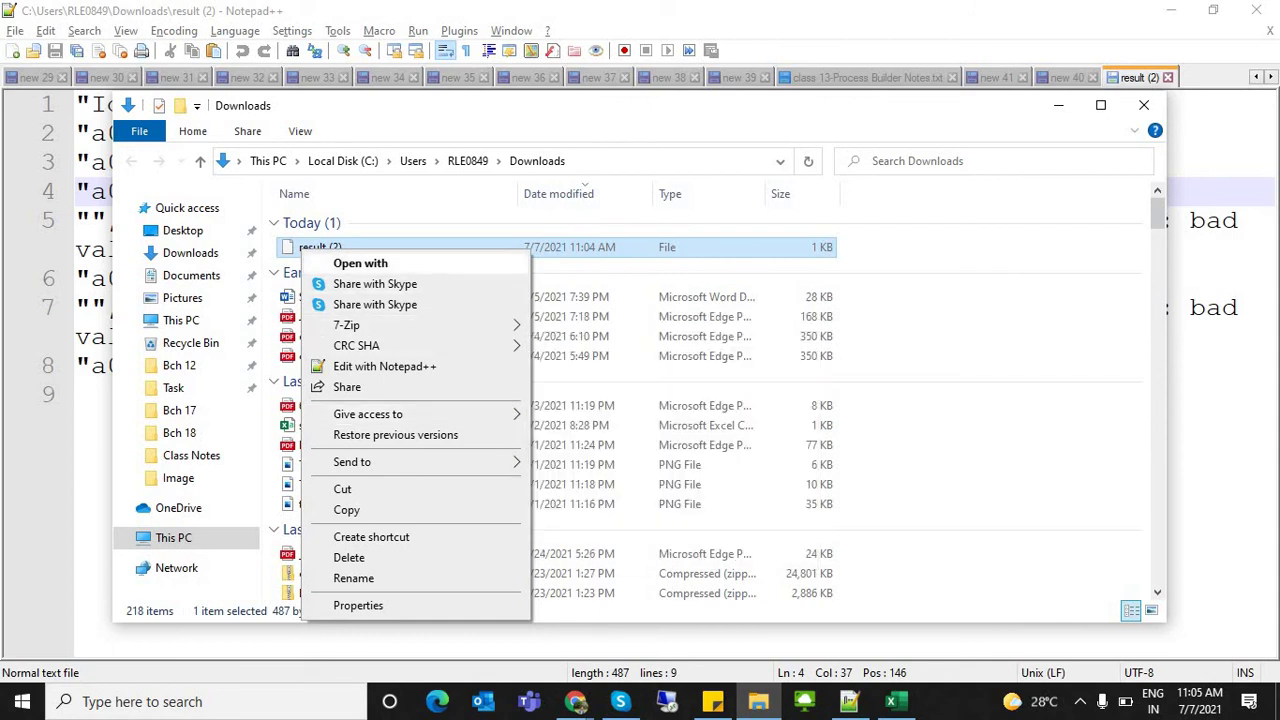
left_click(361, 264)
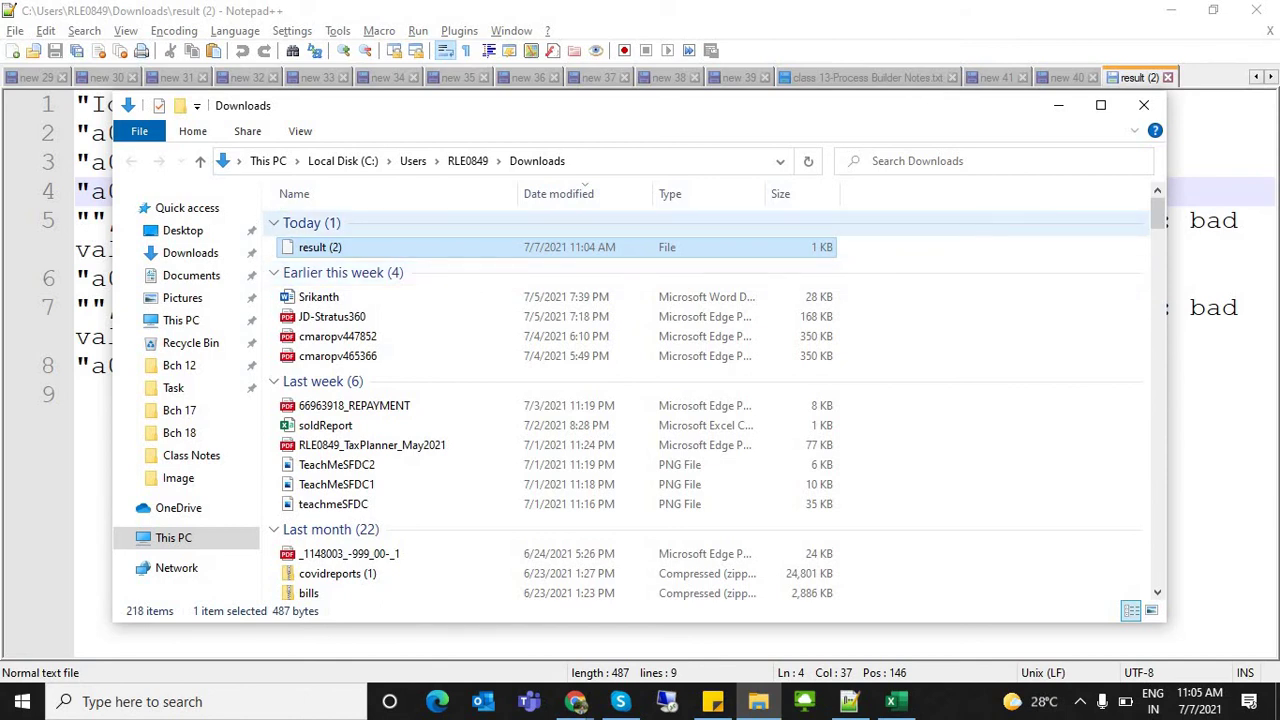
key("Return")
key("Escape")
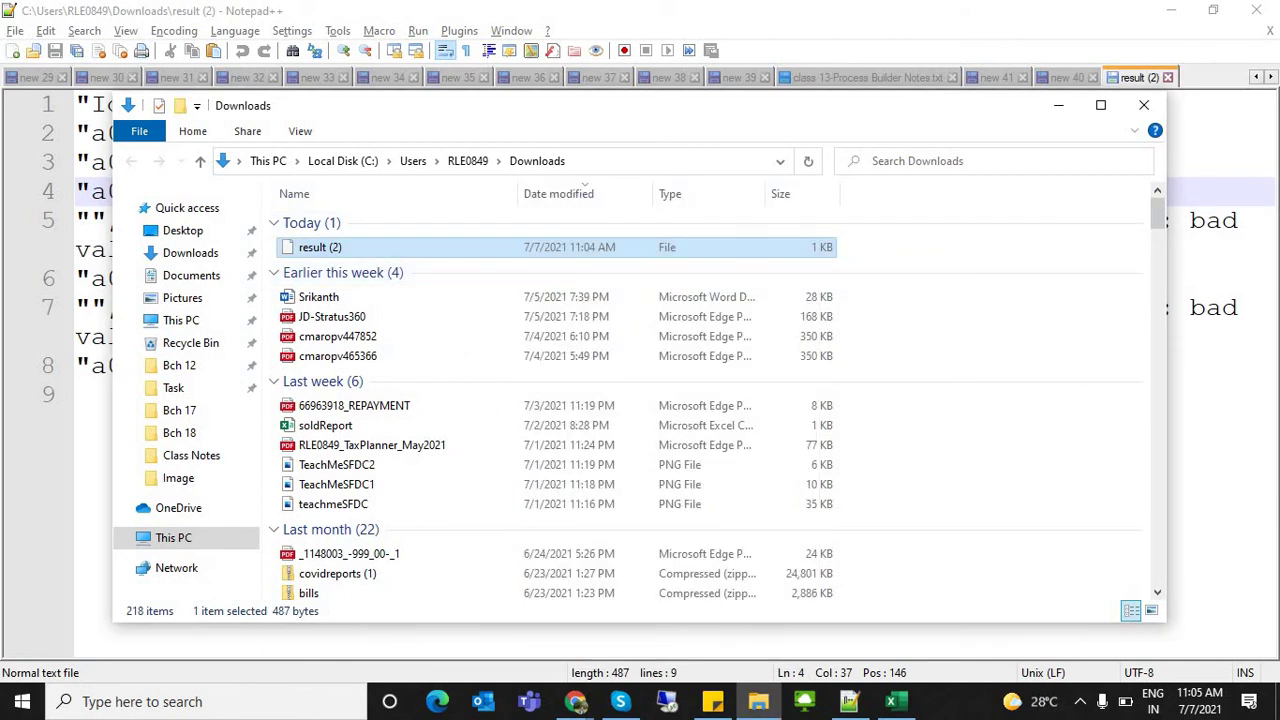
key("shift+F10")
key("Return")
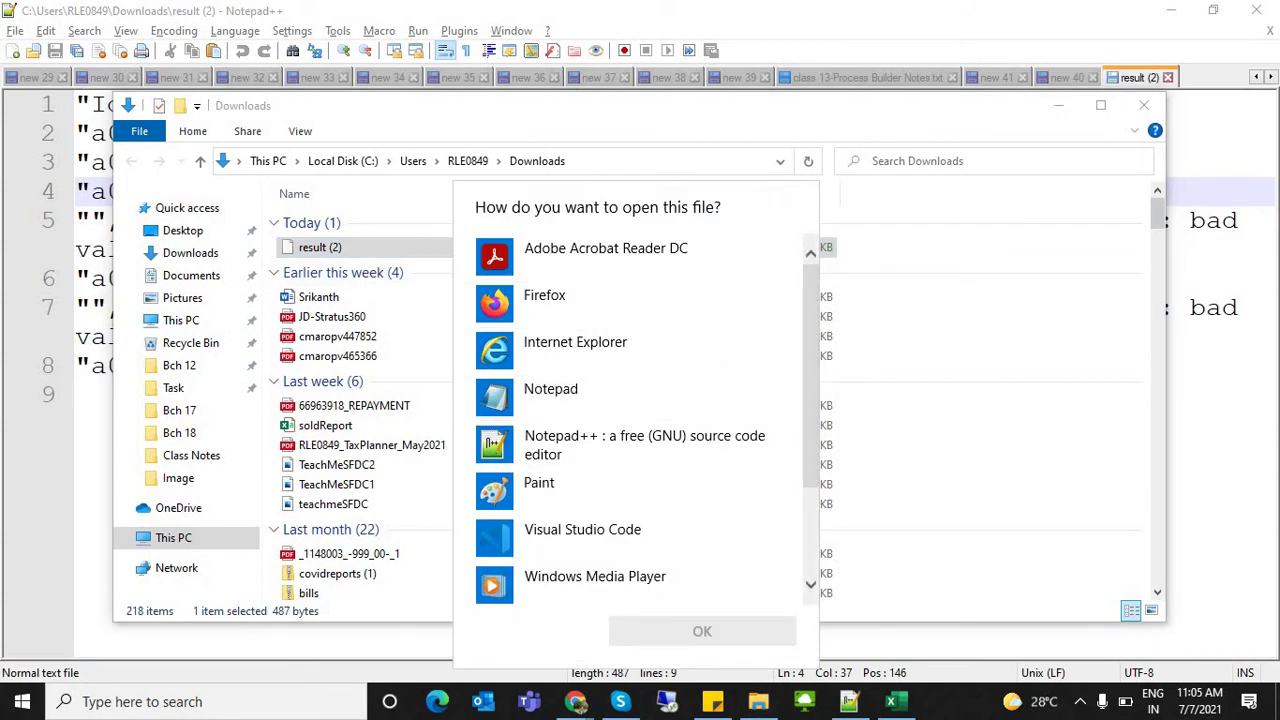
mouse_move(811, 376)
left_mouse_down()
mouse_move(811, 466)
mouse_move(811, 376)
left_mouse_up()
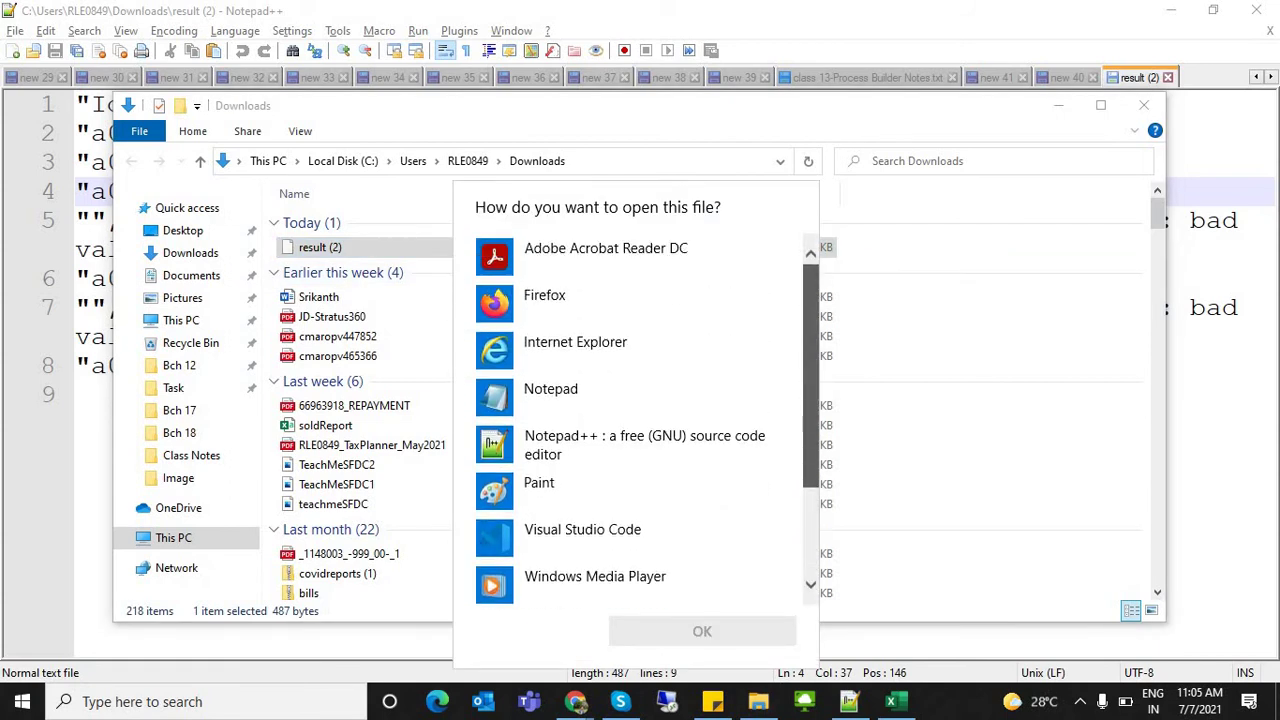
scroll(640, 420, "down", 1)
key("Escape")
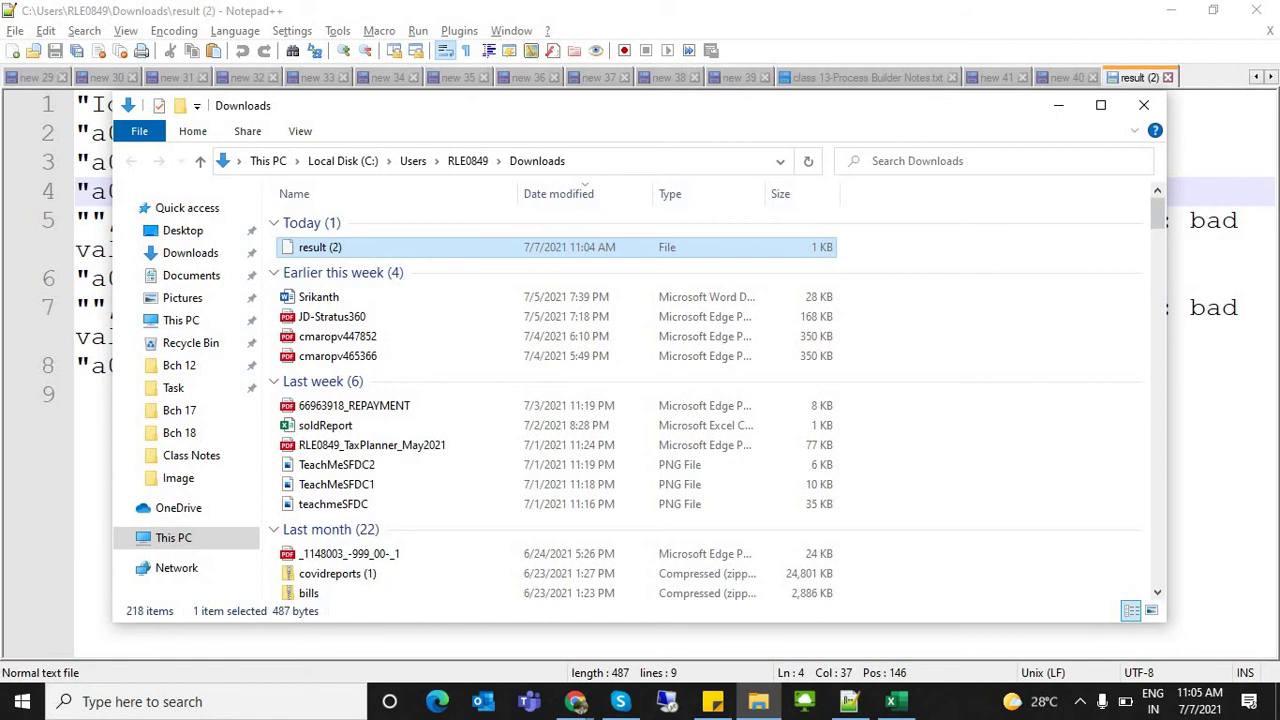
right_click(560, 250)
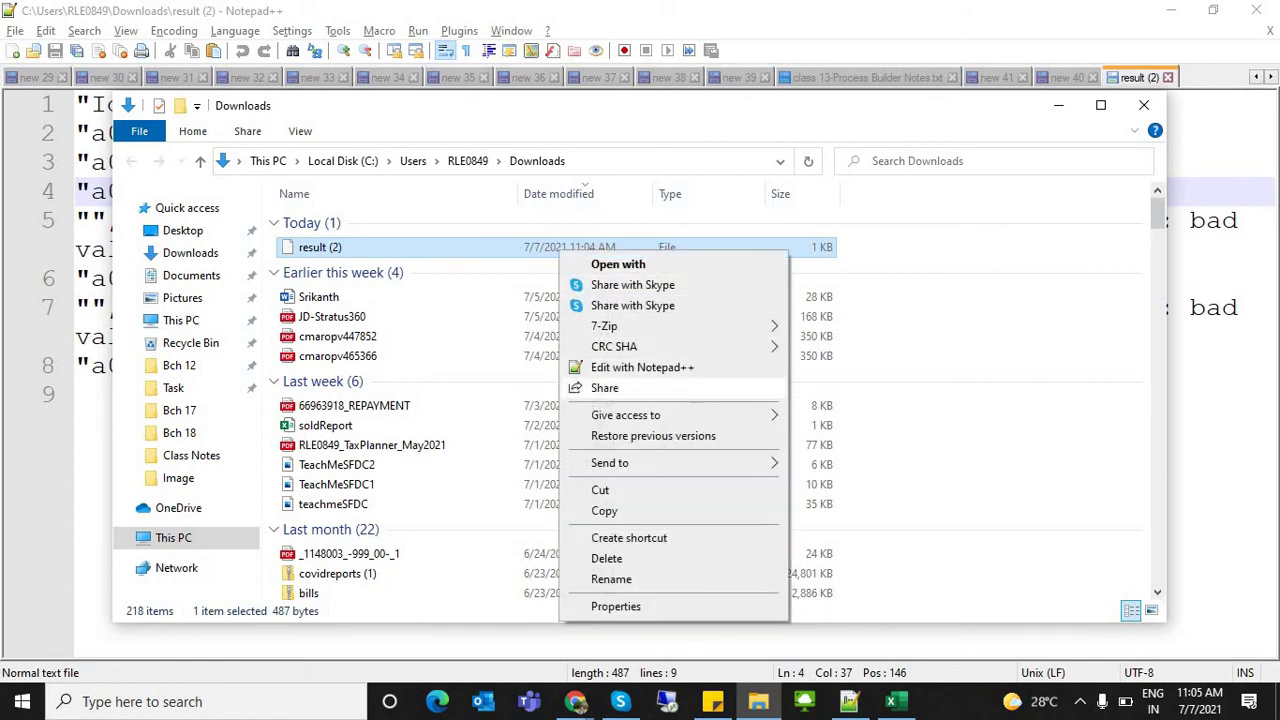
key("Escape")
Try copying the whole result (2) text into a new sheet of the Player Info workbook, and undo the paste
key("alt+Tab")
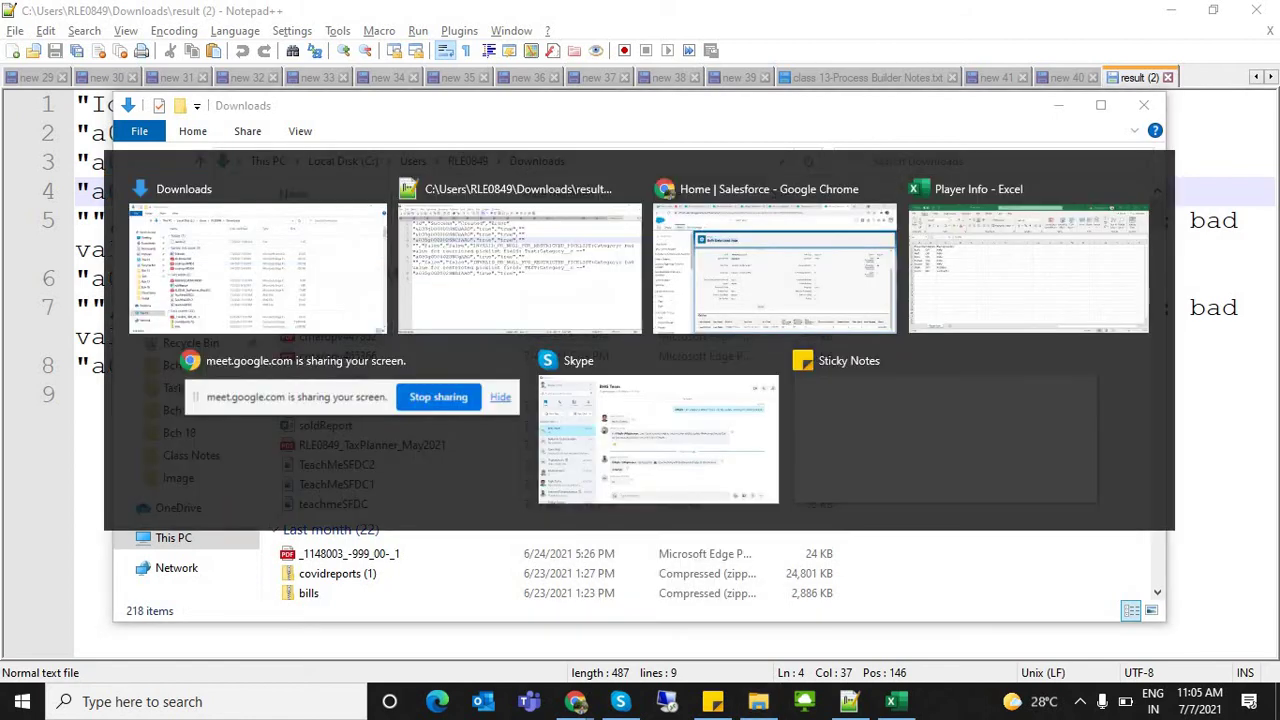
key("alt+Tab")
key("alt+Tab")
left_click(426, 366)
key("ctrl+a")
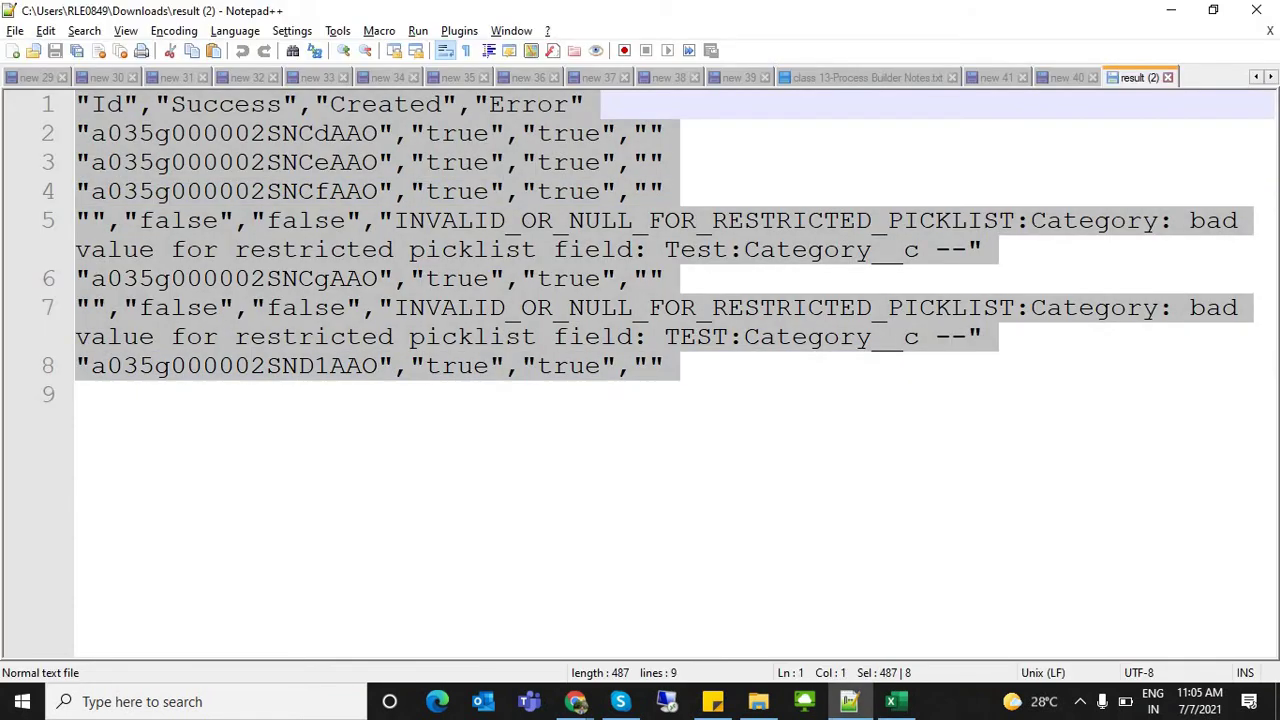
key("alt+Tab")
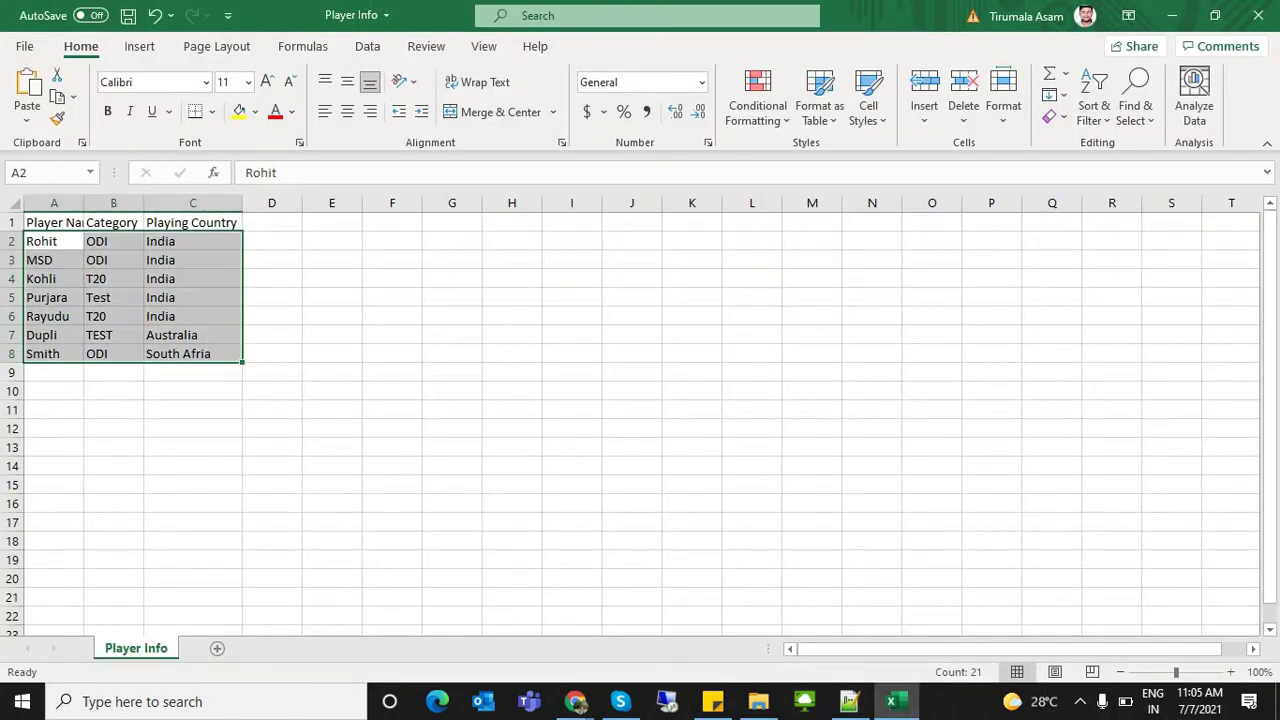
key("shift+F11")
key("ctrl+v")
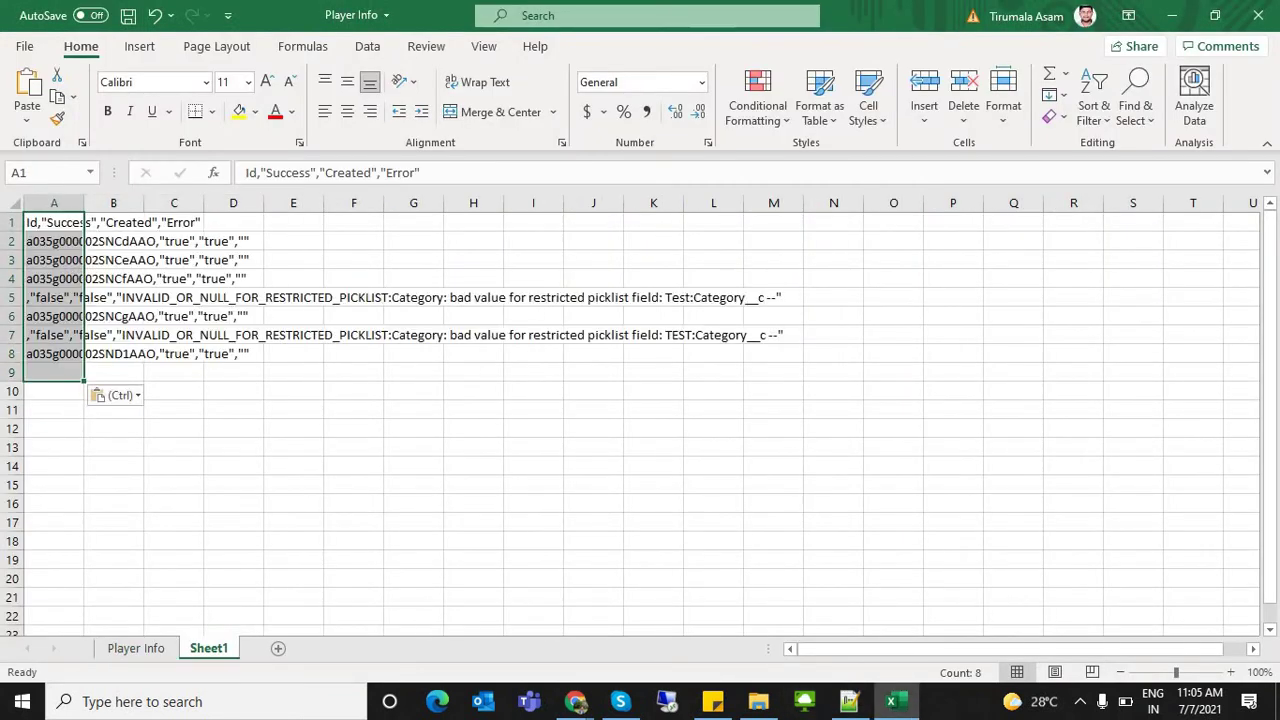
key("ctrl+z")
left_click(174, 448)
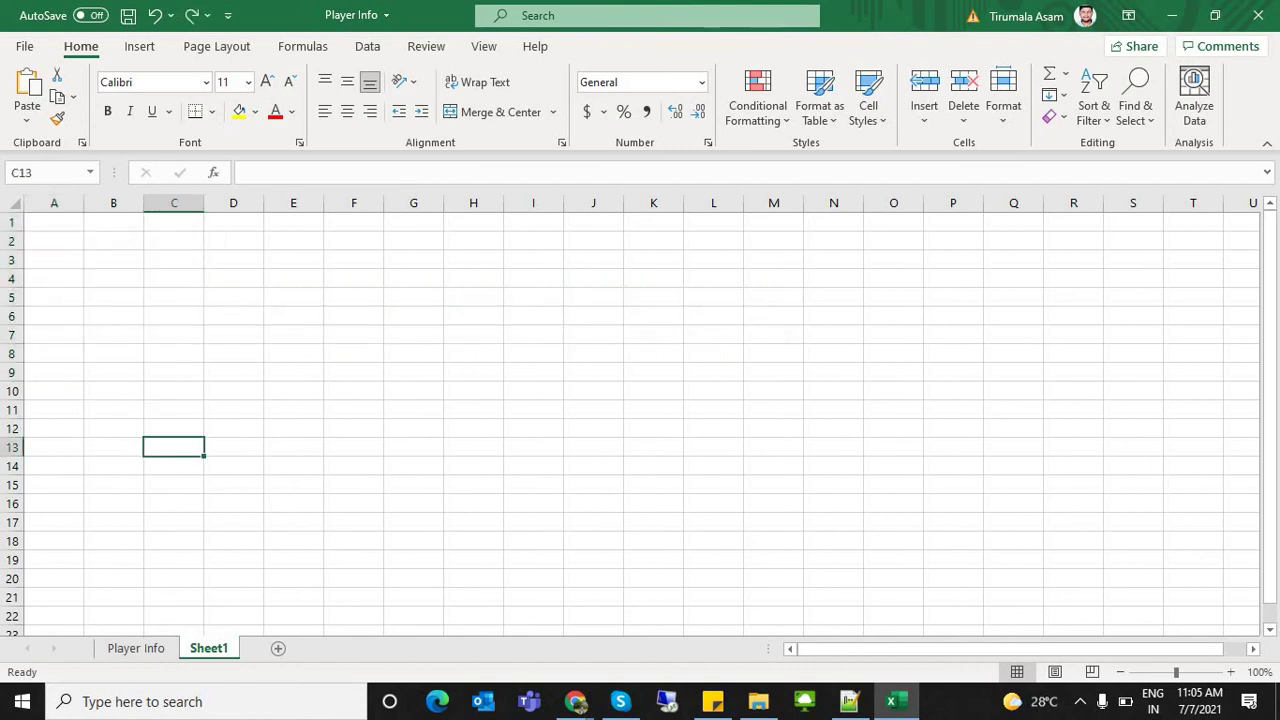
Start opening a file in Excel and browse to the Downloads folder in the Open dialog
left_click(24, 46)
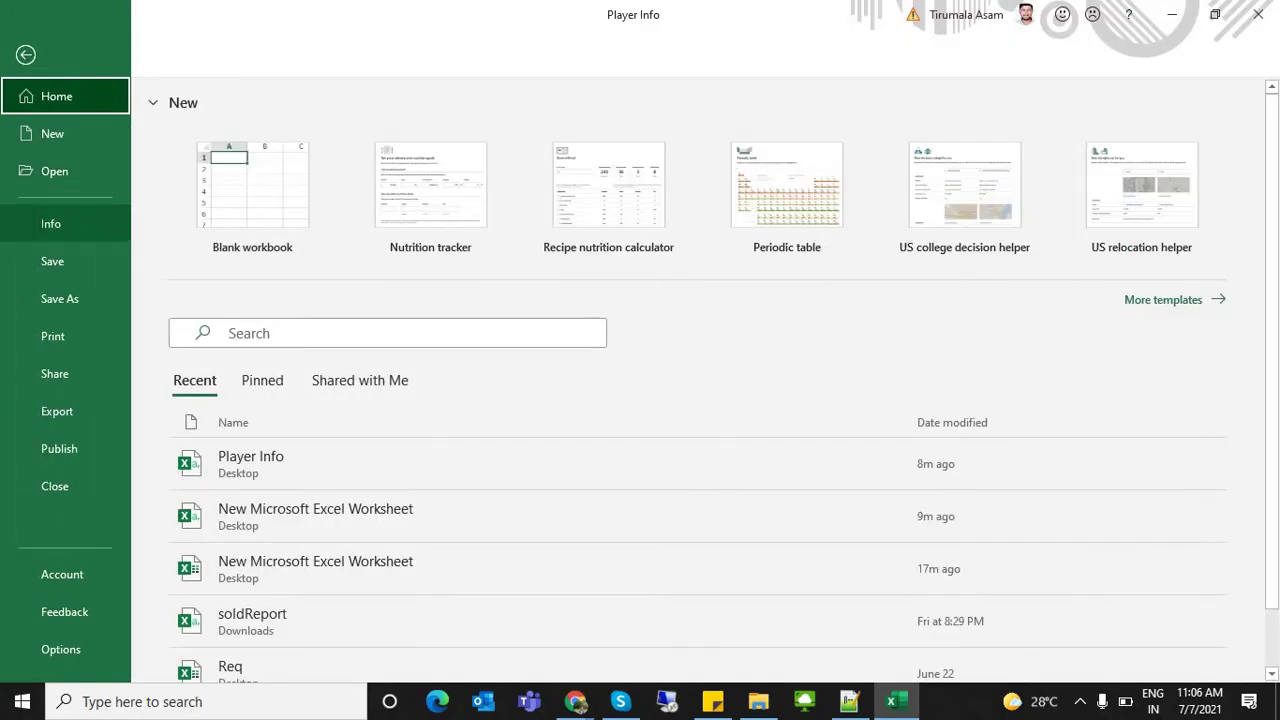
left_click(55, 171)
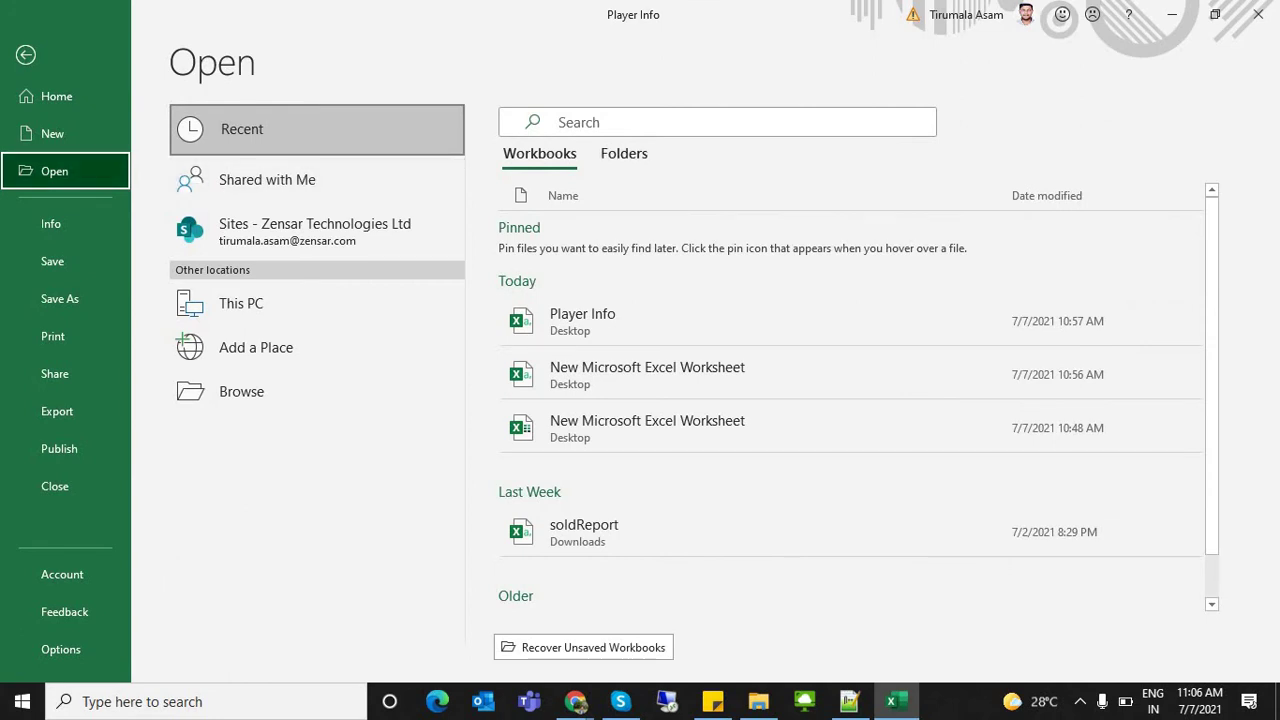
left_click(624, 154)
left_click(575, 285)
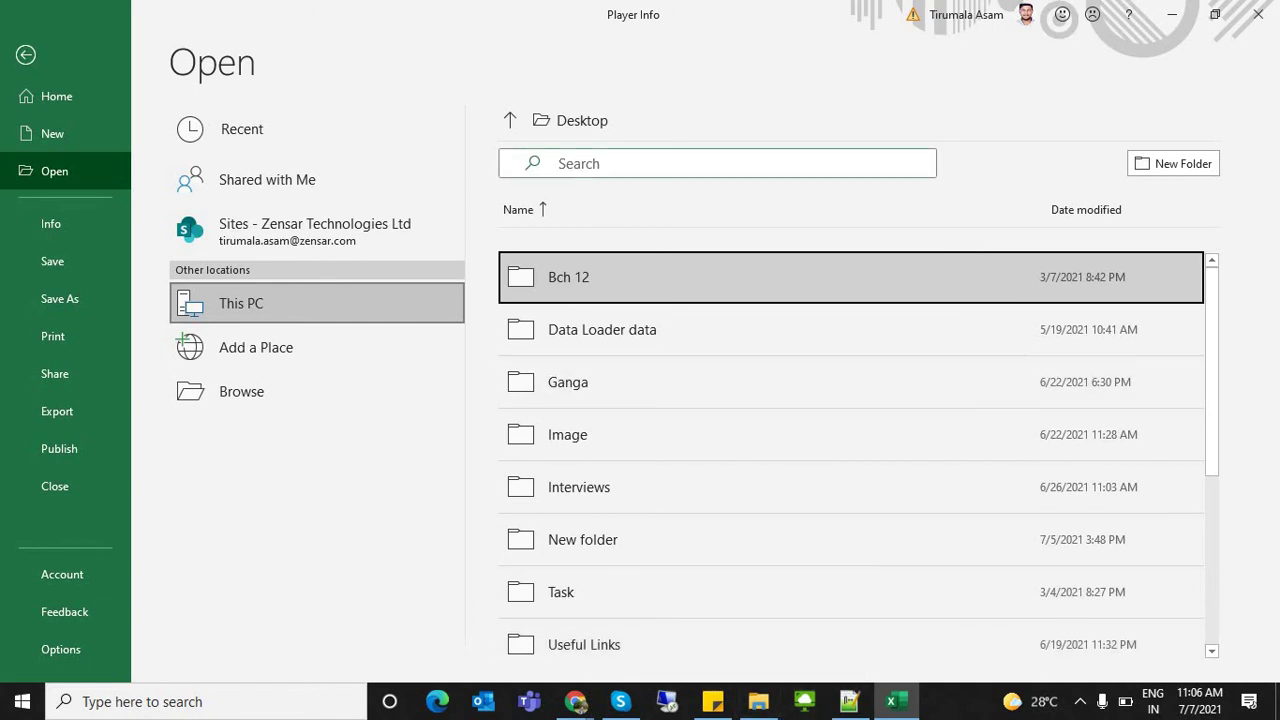
left_click(582, 120)
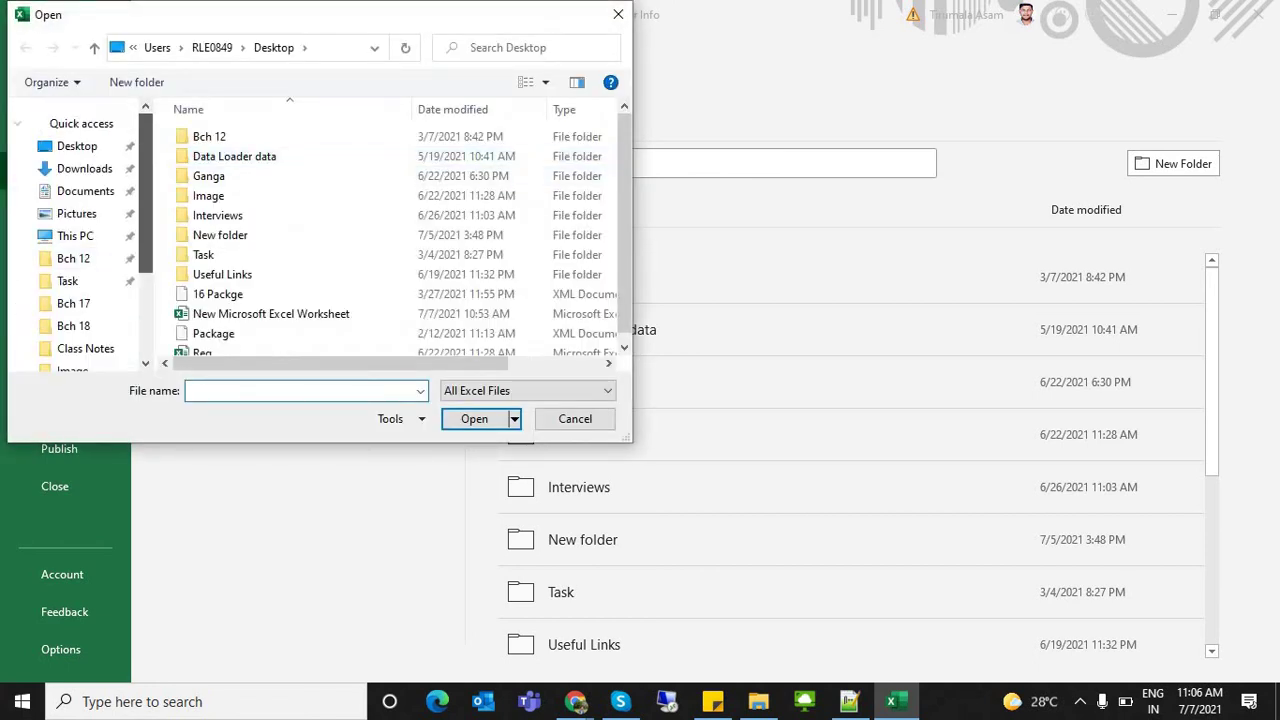
left_click(84, 168)
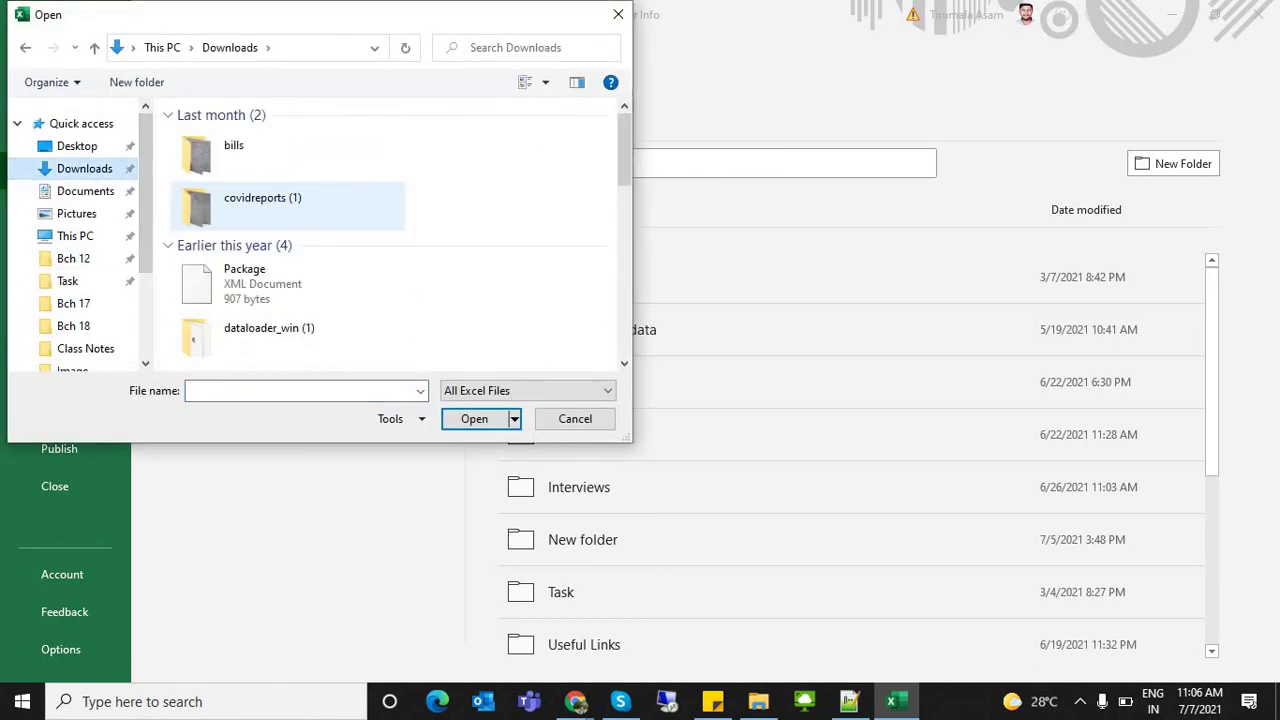
List All Files in the Downloads folder and open result (2) in the Text Import Wizard
left_click(527, 390)
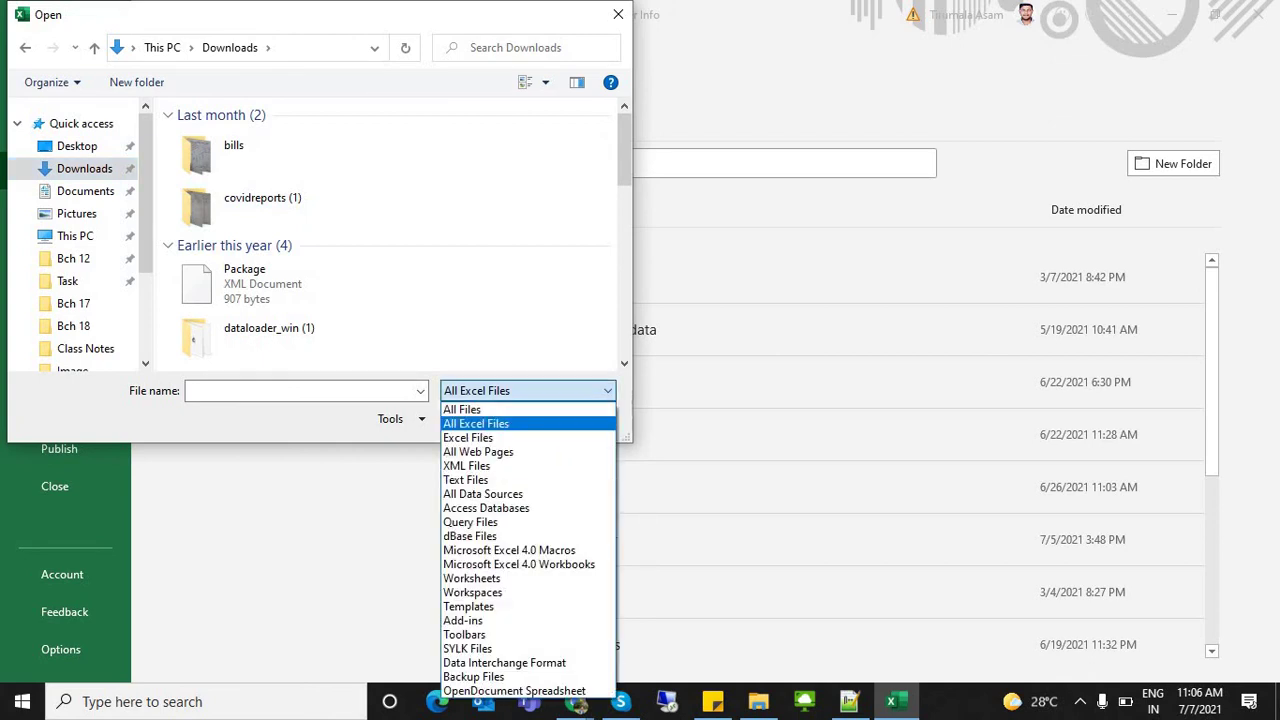
left_click(463, 409)
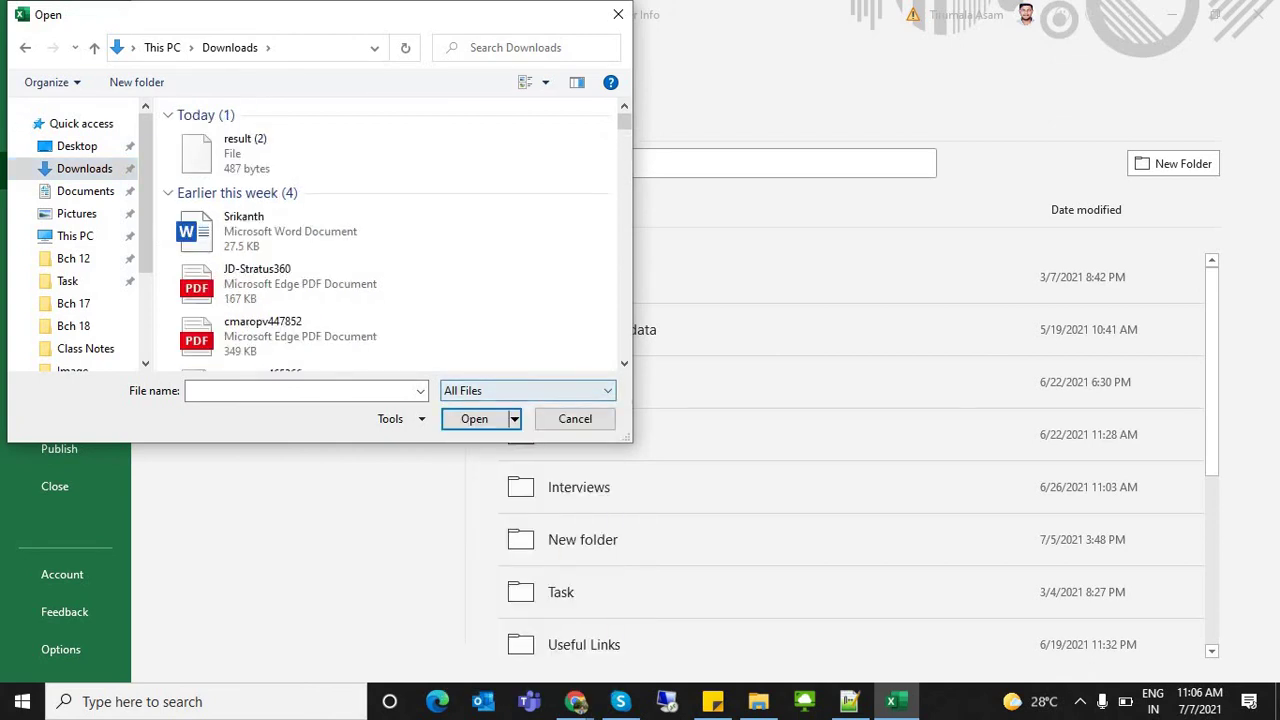
left_click(246, 153)
left_click(474, 418)
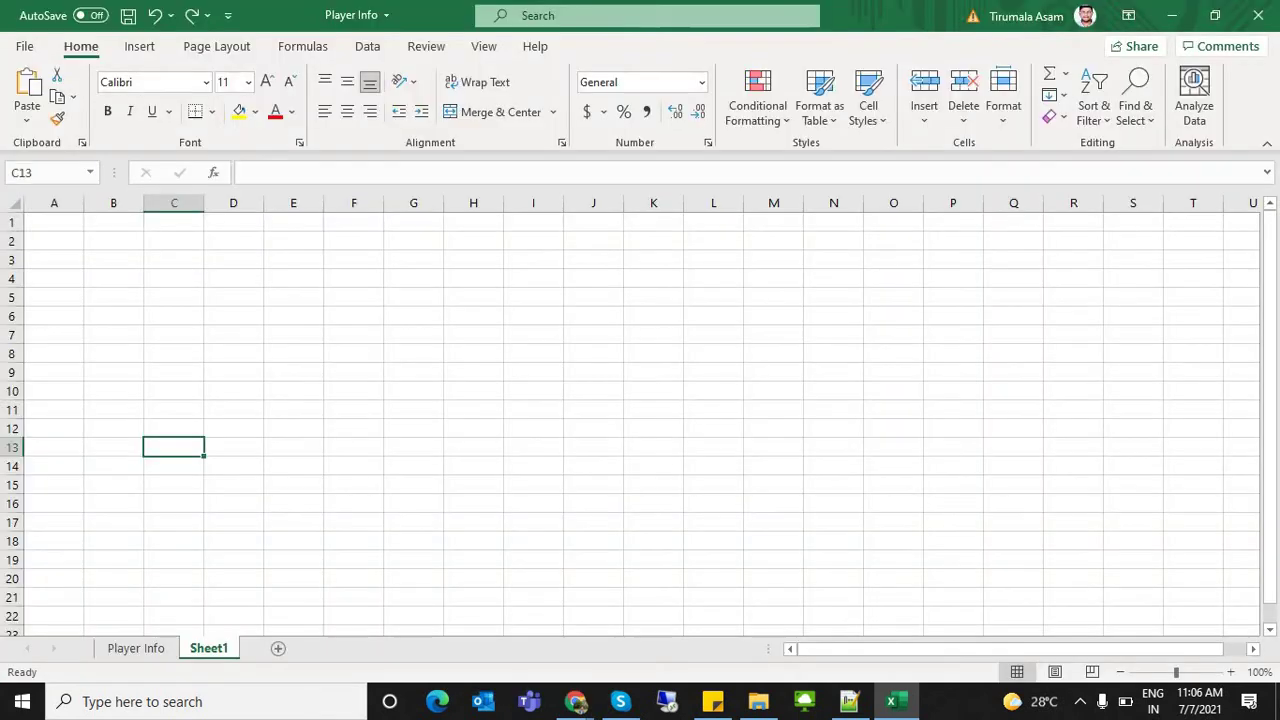
key("Left")
key("Return")
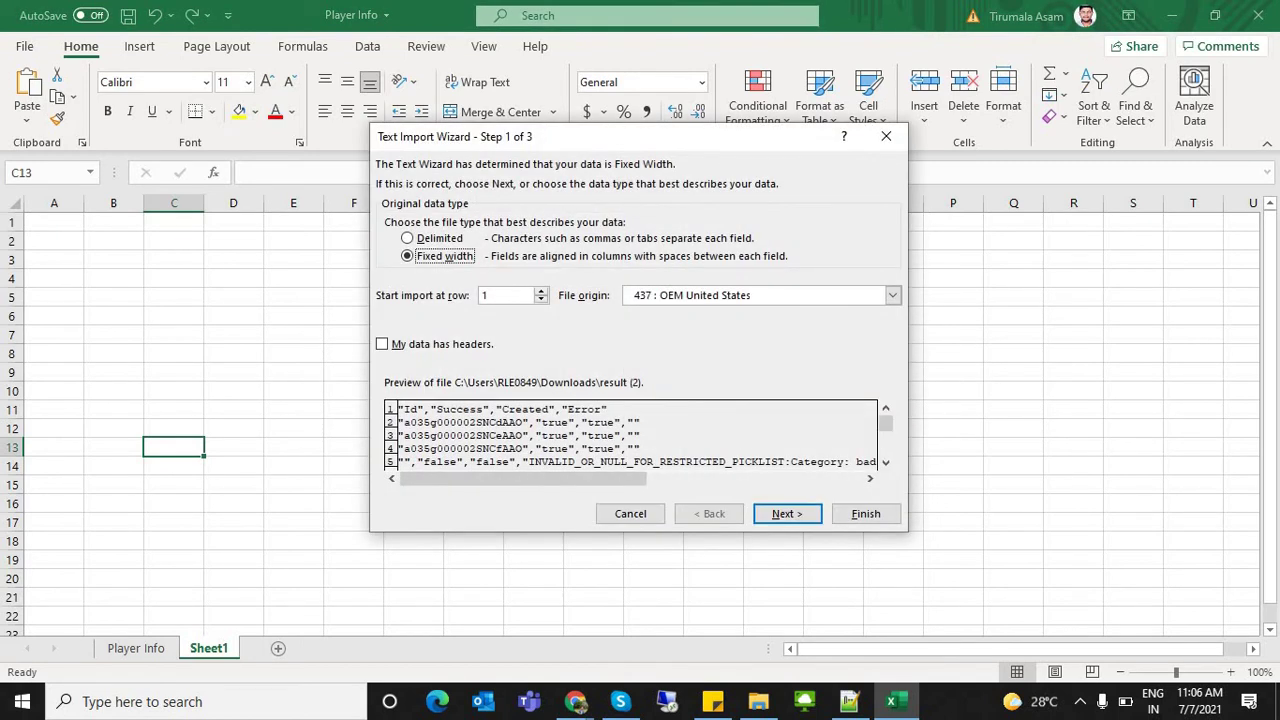
Finish importing result (2) with the default fixed-width and General settings, maximize its window and fit column A to its contents
key("Return")
key("Return")
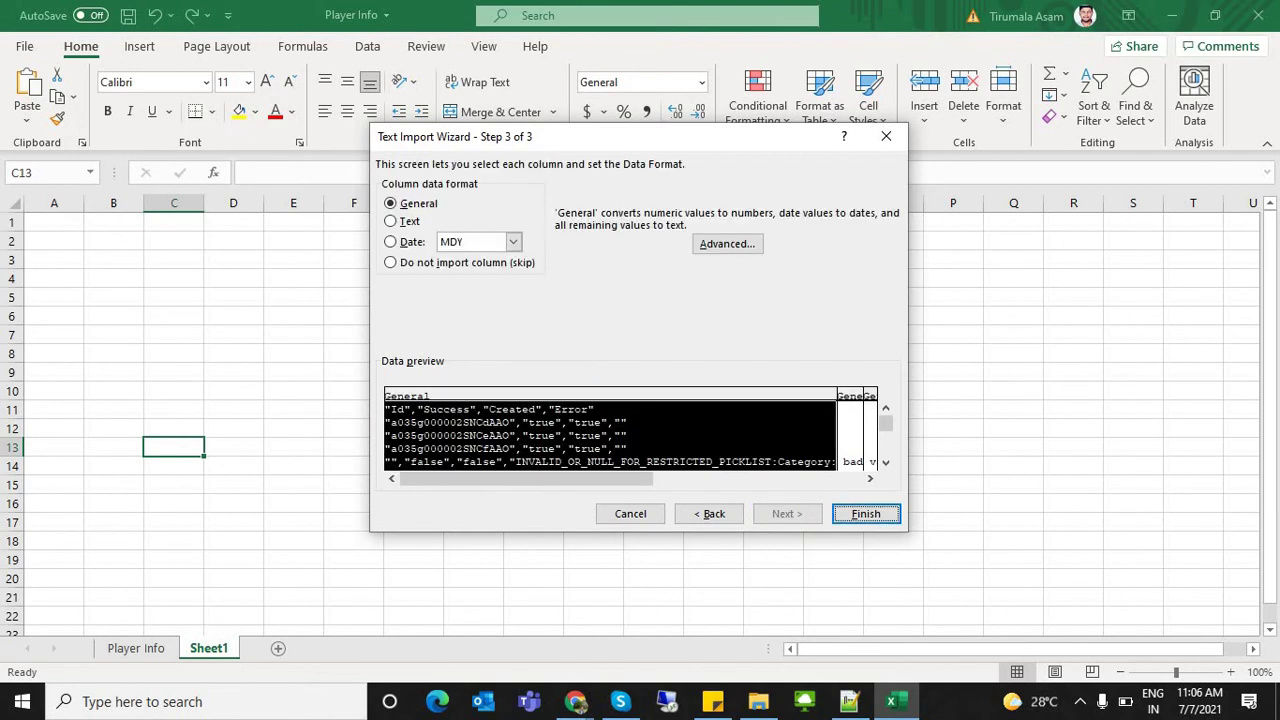
key("Return")
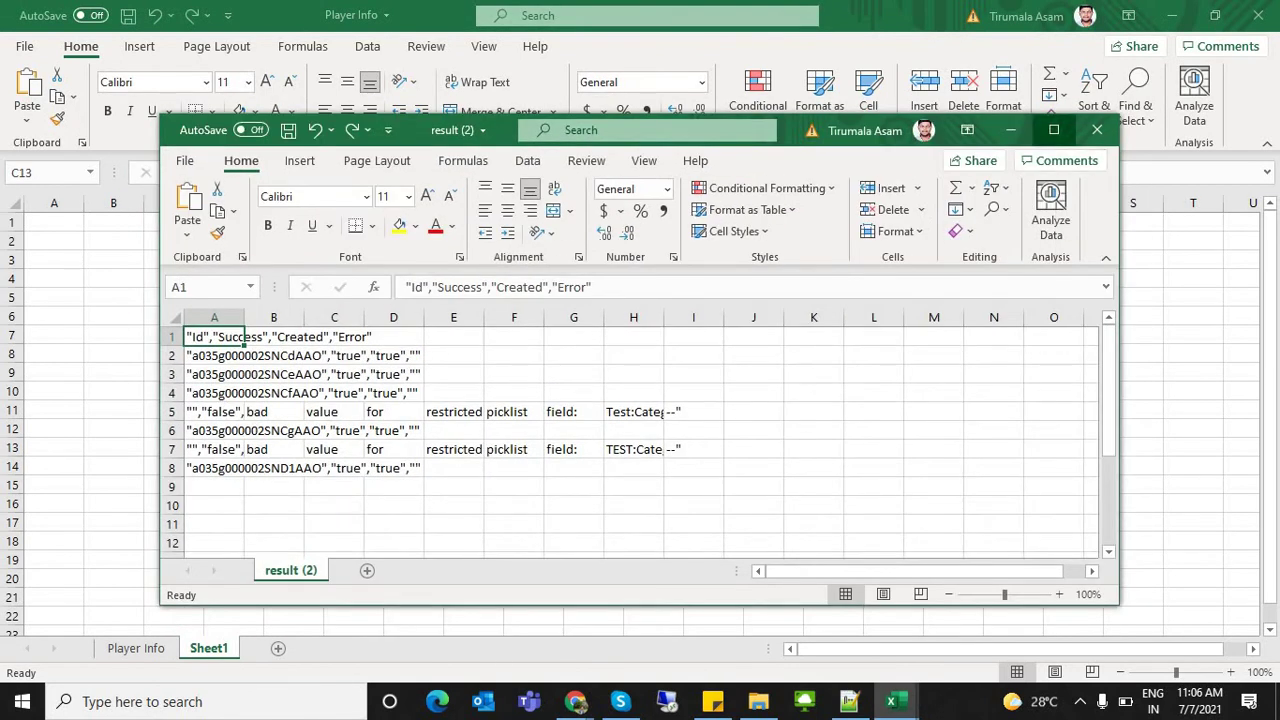
left_click(1053, 129)
double_click(84, 203)
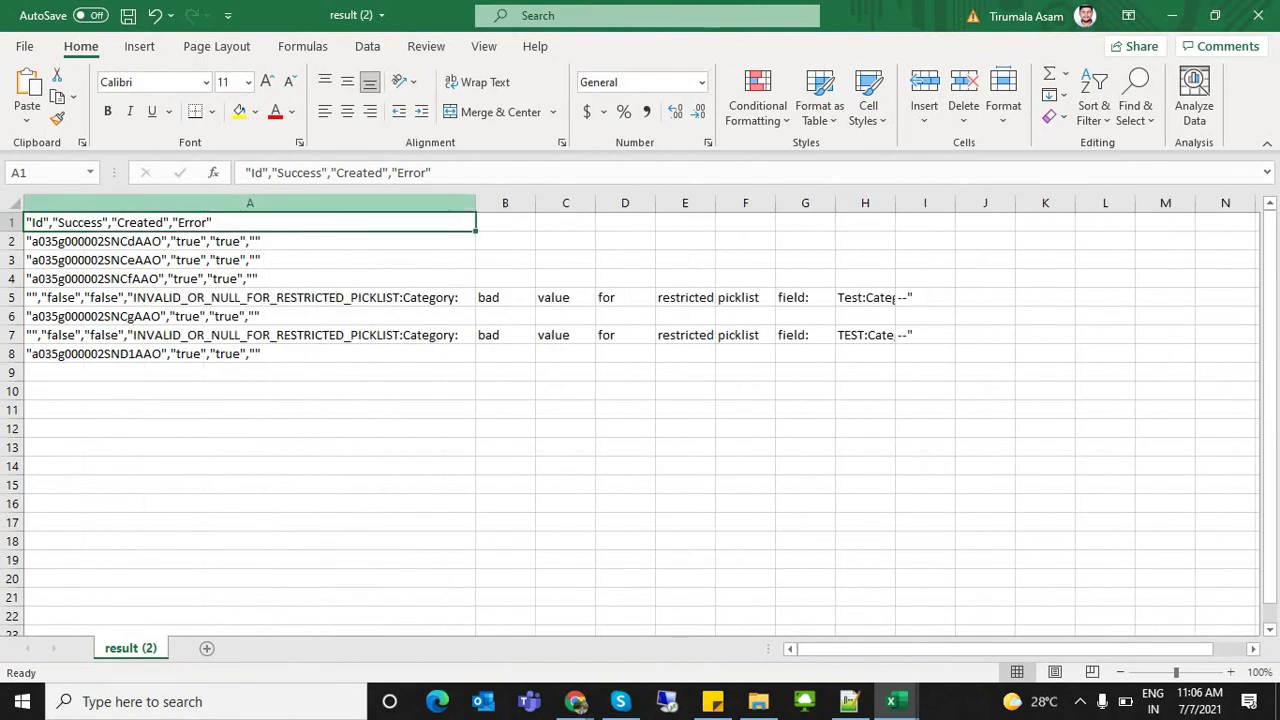
Fit column H to its contents and examine the restricted picklist error for the failed record in row 5
left_click(200, 279)
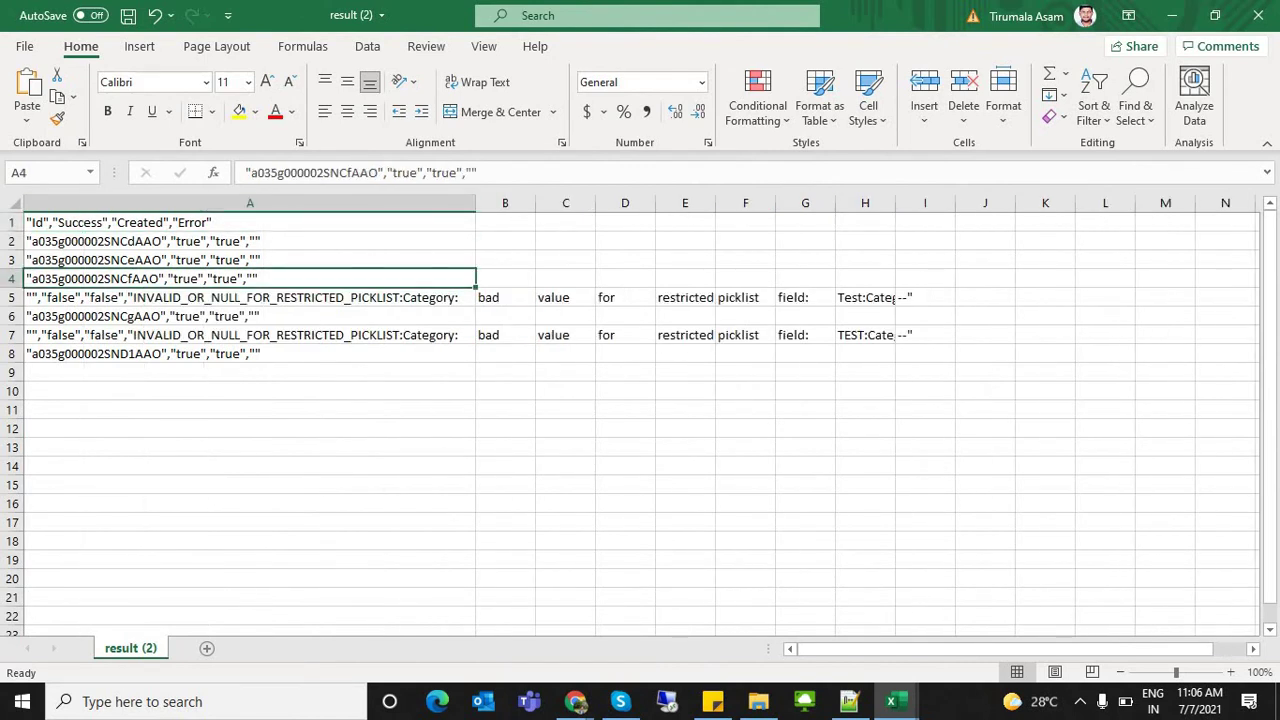
left_click(200, 298)
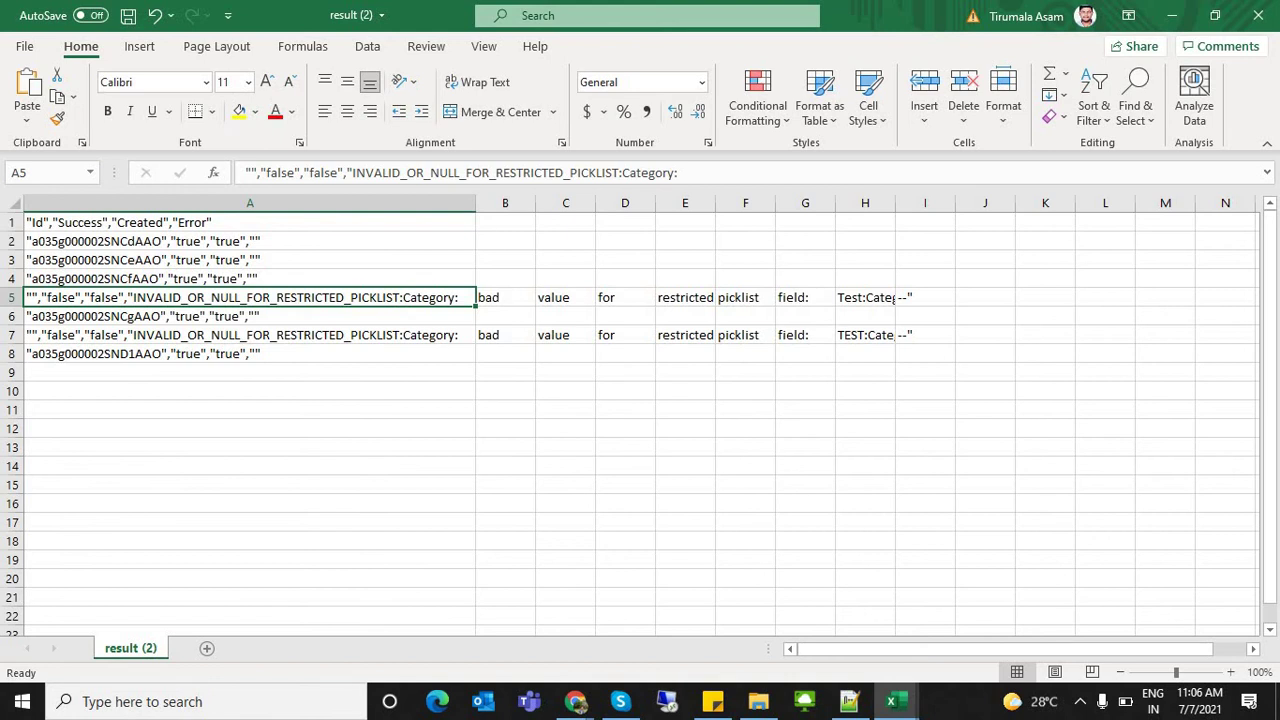
double_click(895, 203)
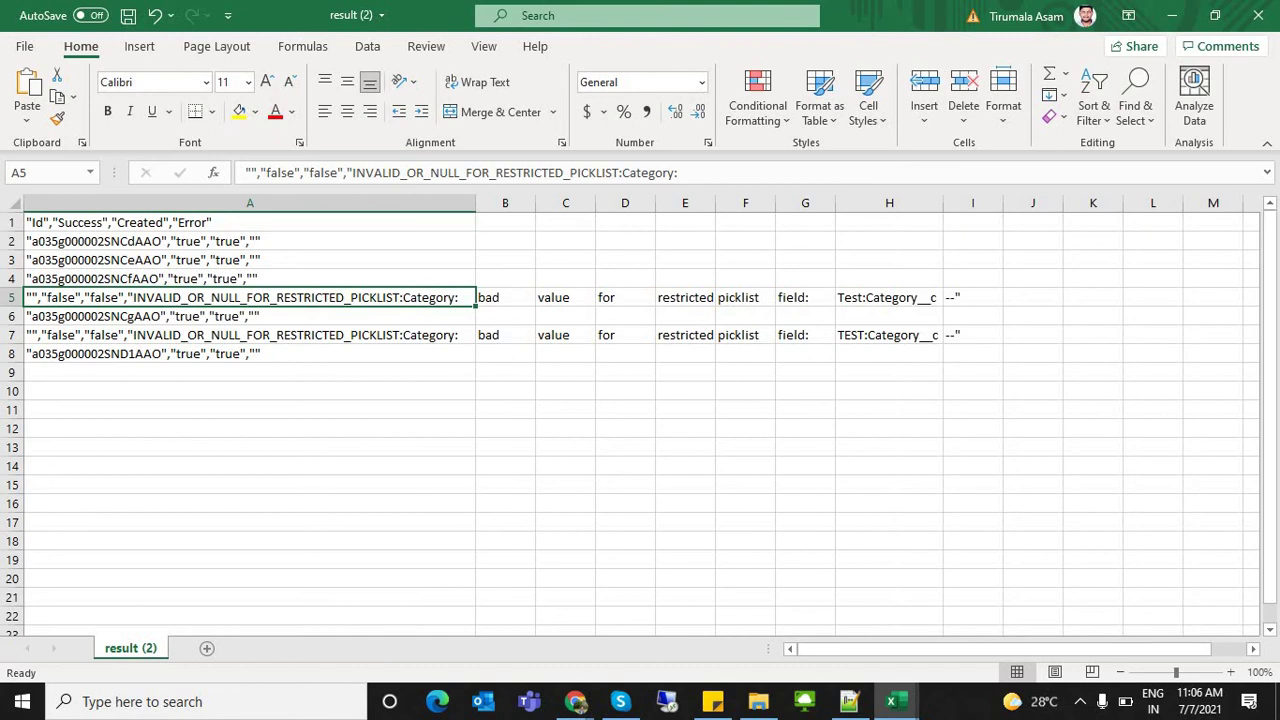
double_click(881, 297)
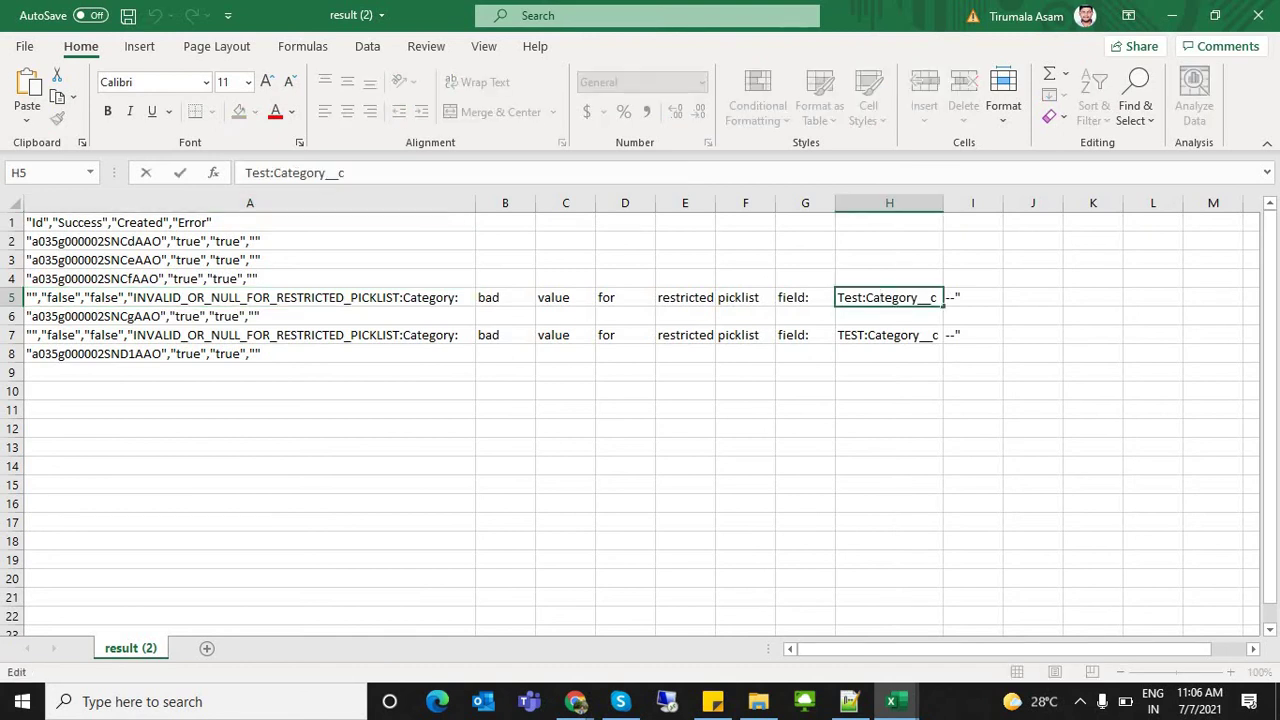
left_click_drag(863, 297, 838, 297)
Switch to the Player Info workbook and examine the Category values of its player rows, including cell B7
key("alt+Tab")
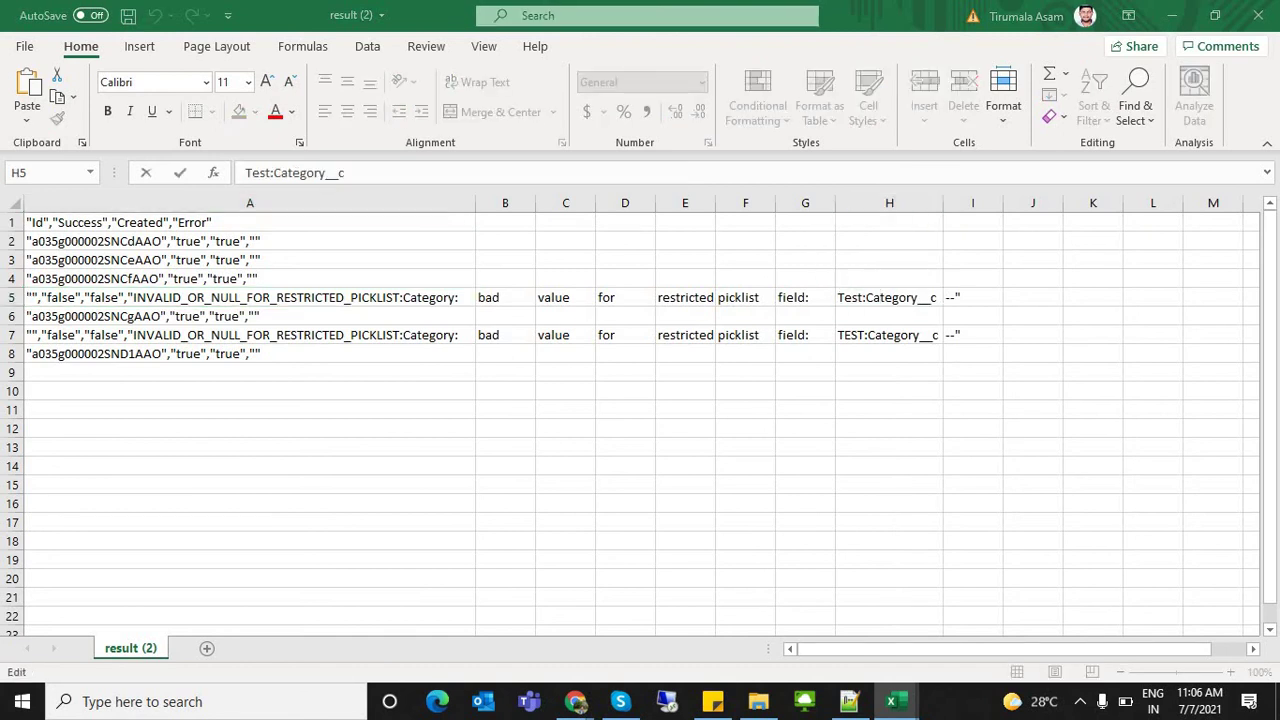
key("alt+Tab")
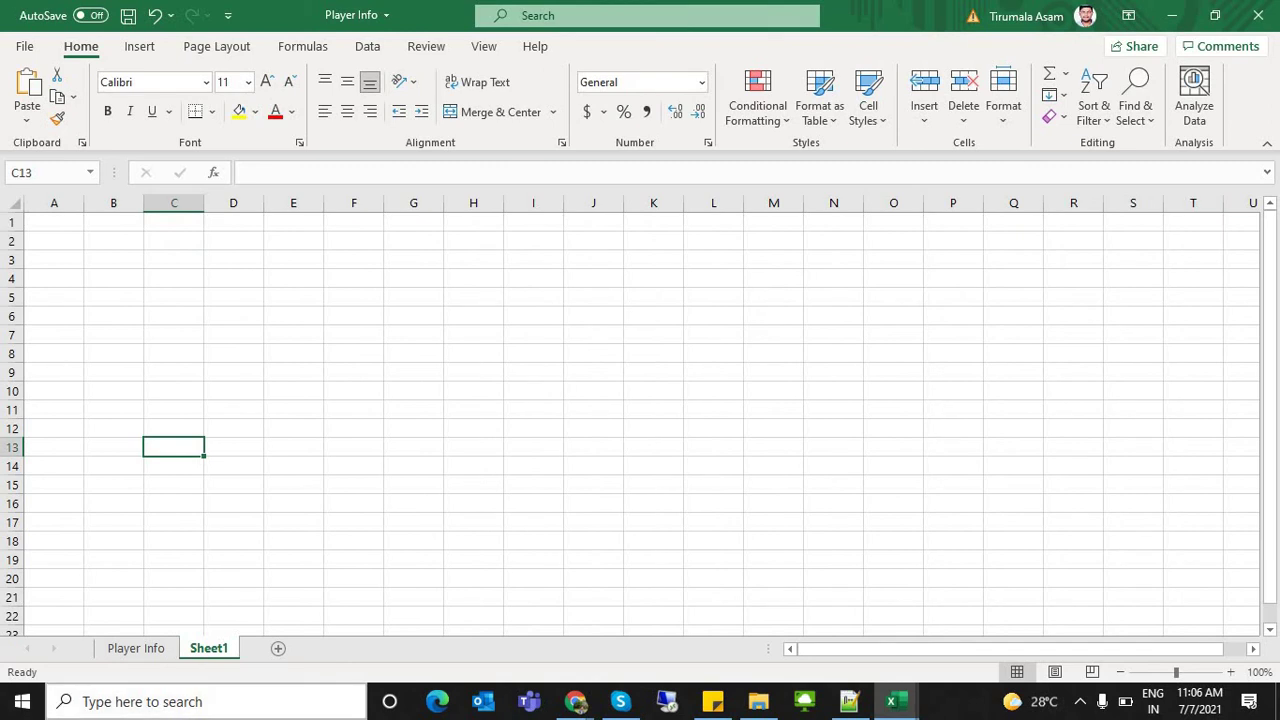
key("ctrl+Page_Up")
left_click(192, 279)
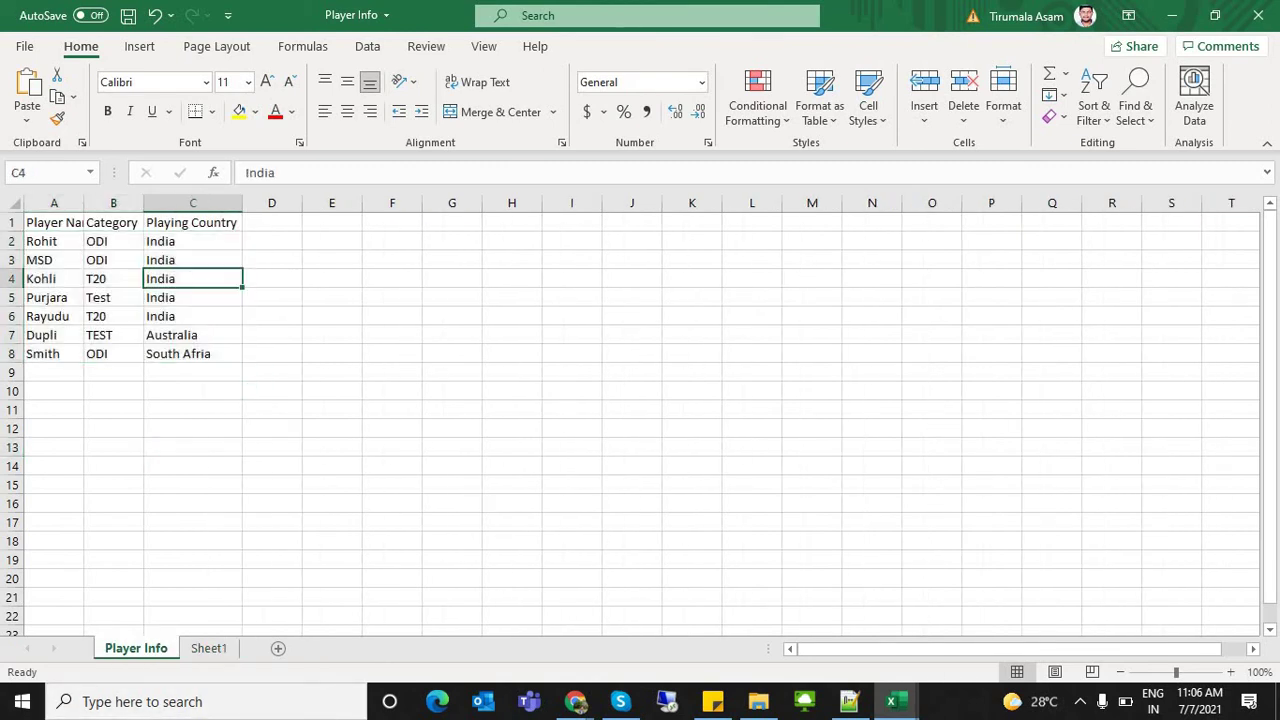
left_click_drag(113, 241, 113, 260)
key("shift+Down")
key("shift+Down")
key("shift+Down")
key("shift+Down")
key("shift+Down")
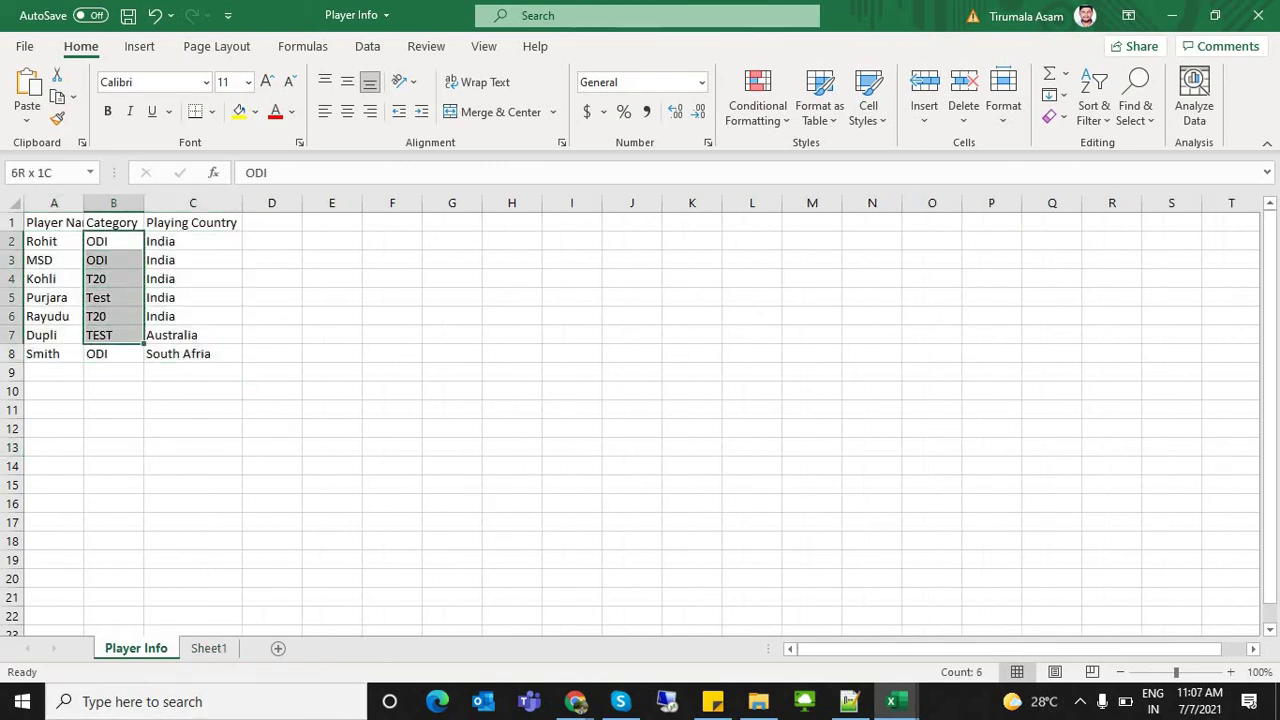
left_click(113, 335)
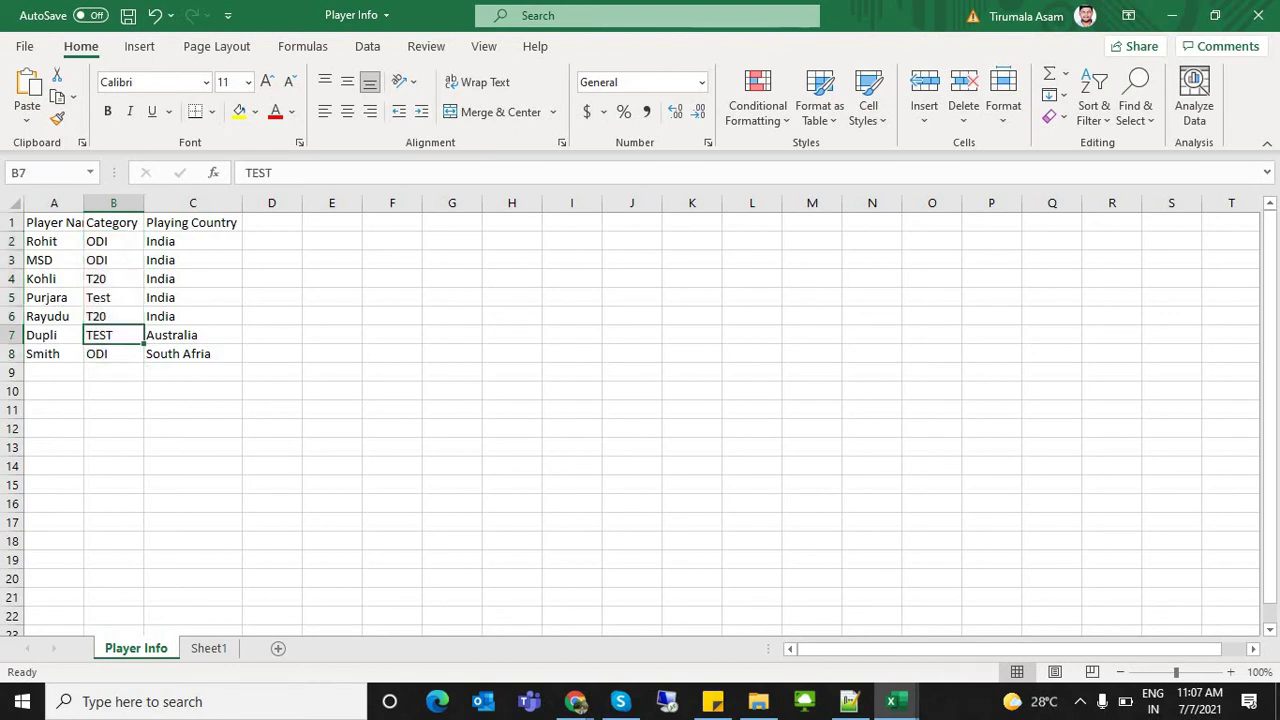
Switch to Salesforce in Chrome and examine the picklist values defined for the Player object's Category field
key("alt+Tab")
key("alt+Tab")
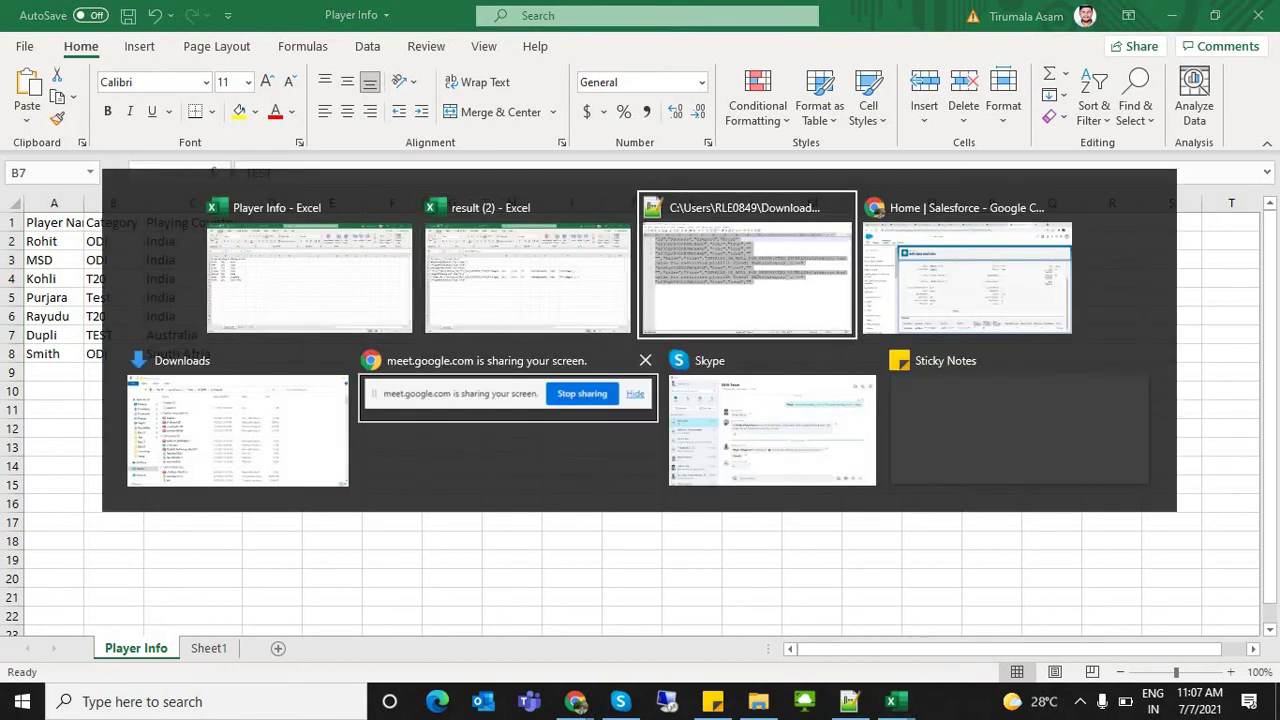
key("alt+Tab")
left_click(522, 16)
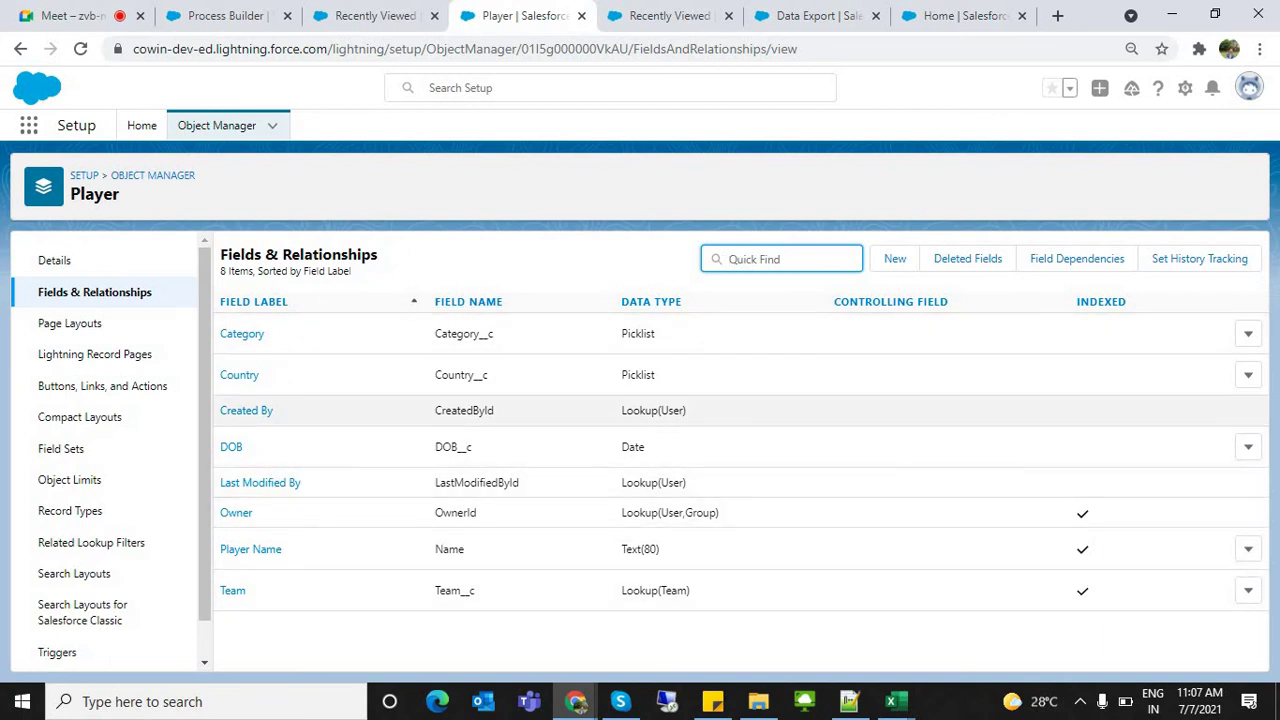
left_click(242, 334)
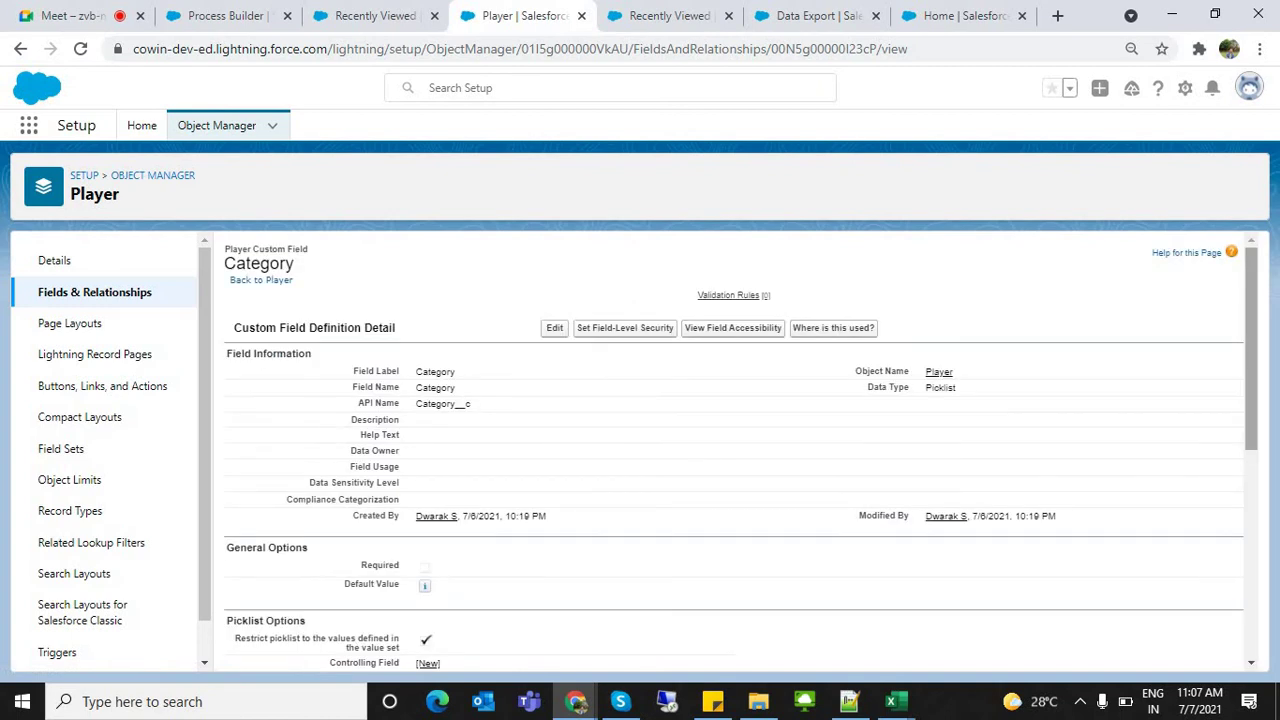
scroll(740, 450, "down", 10)
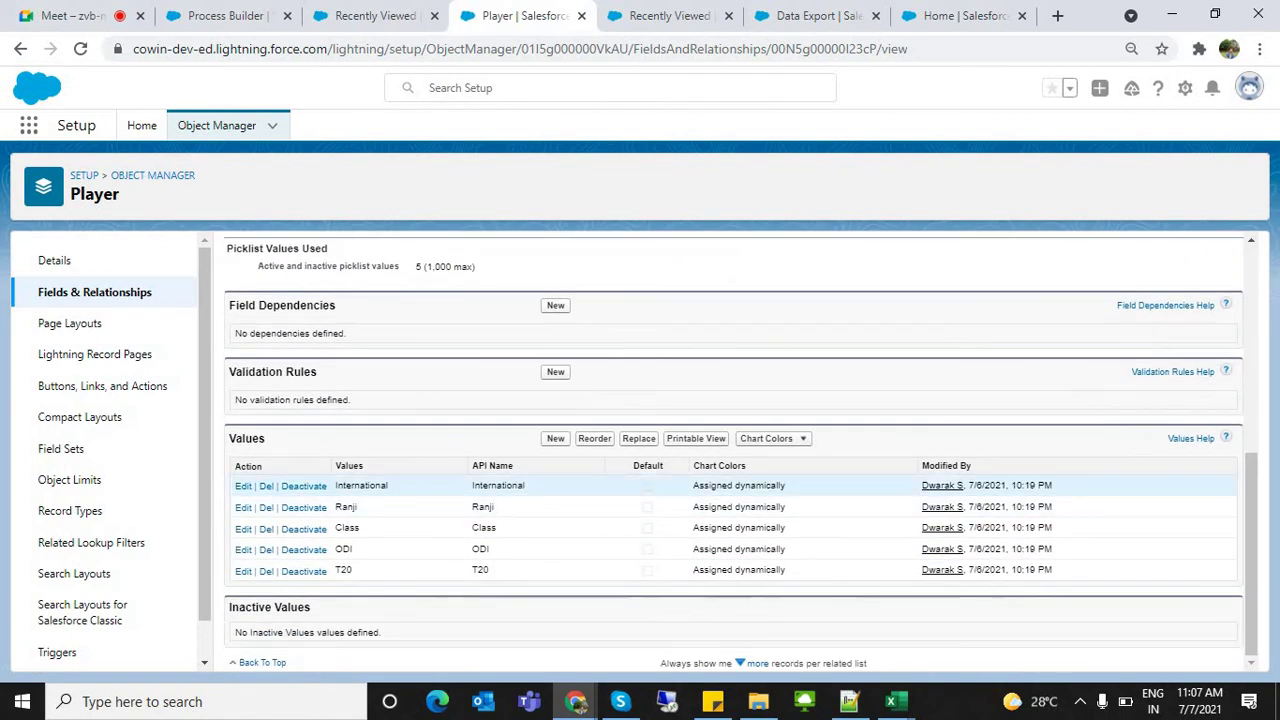
left_click_drag(472, 485, 482, 570)
left_click(482, 570)
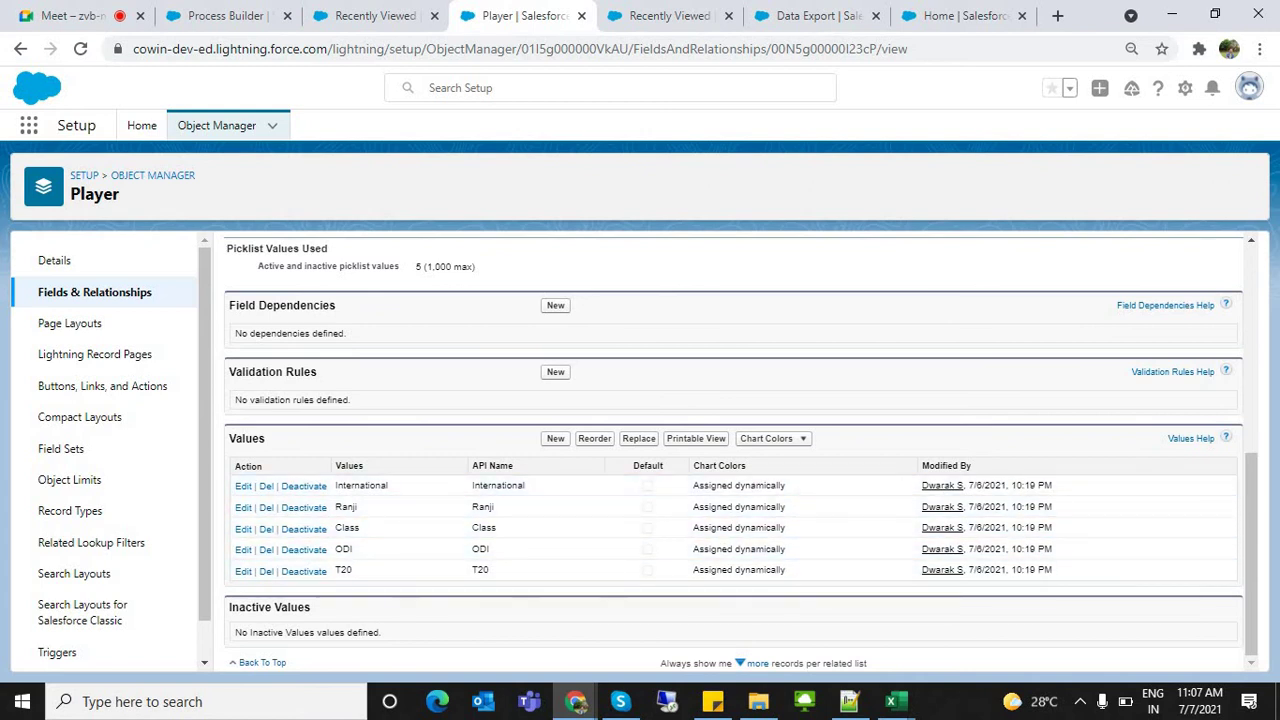
Start a new Player record from the Recently Viewed list and view the options offered for Category
left_click(376, 16)
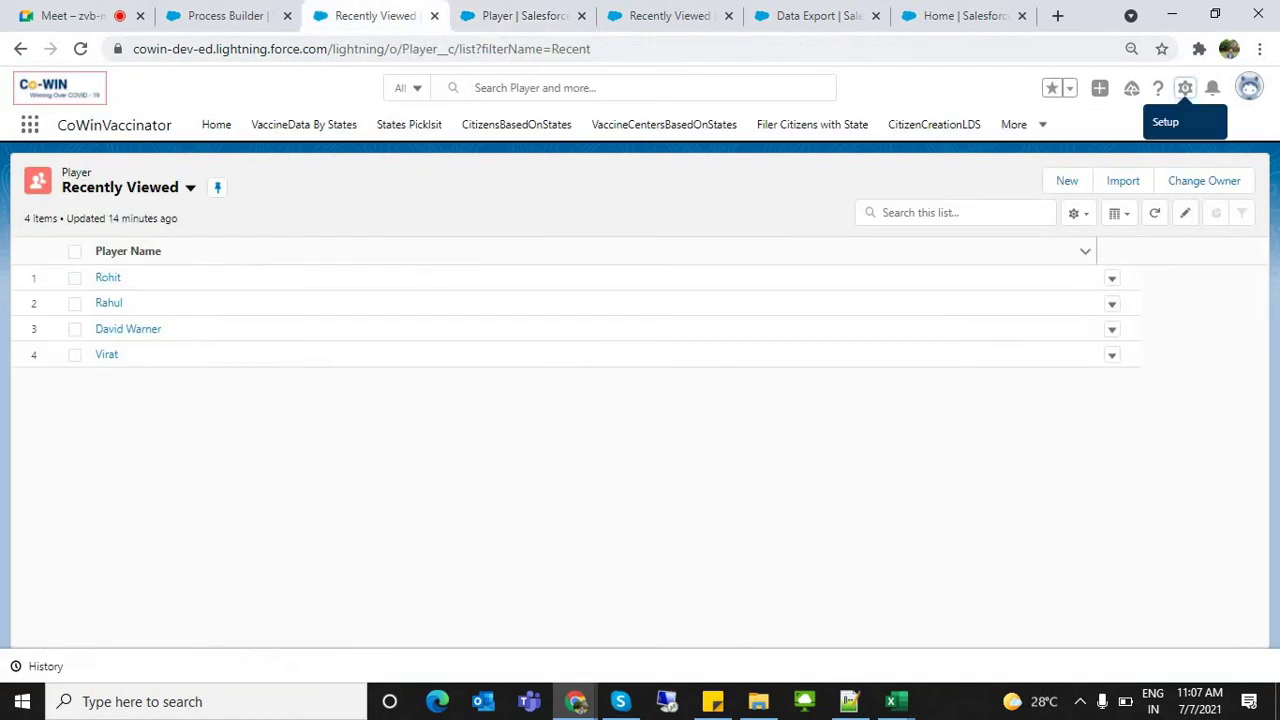
left_click(1067, 180)
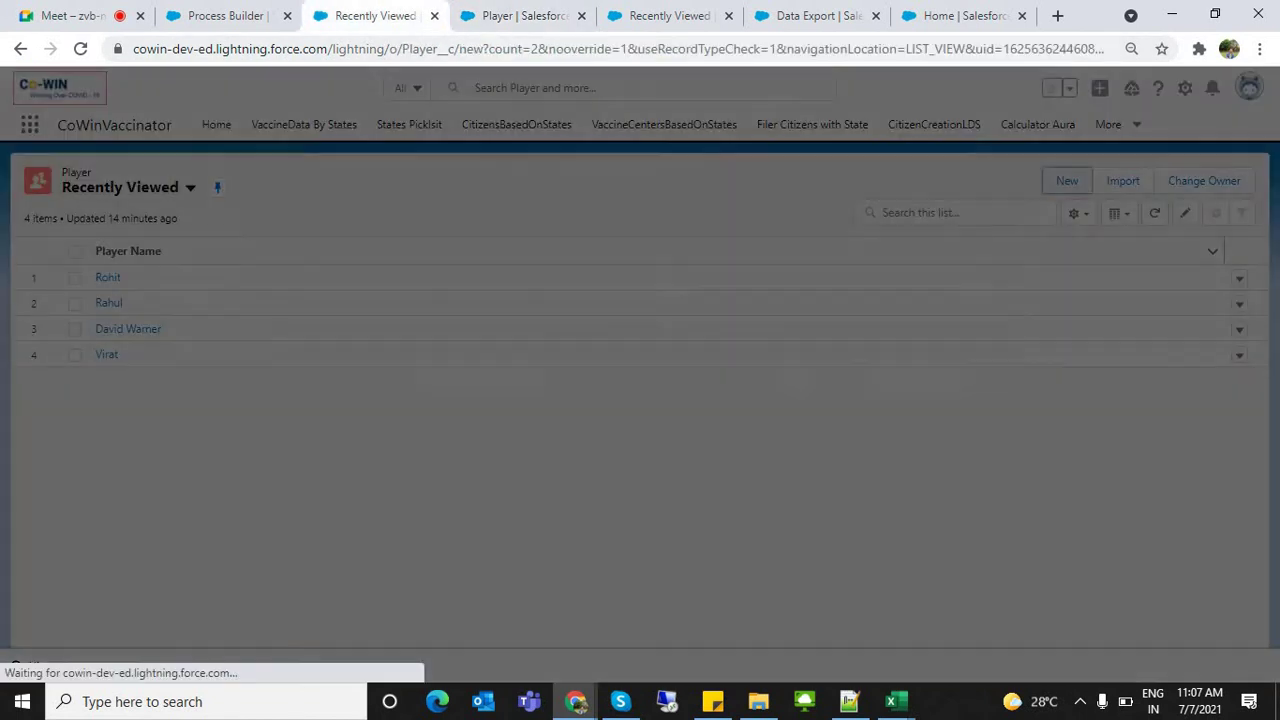
left_click(474, 505)
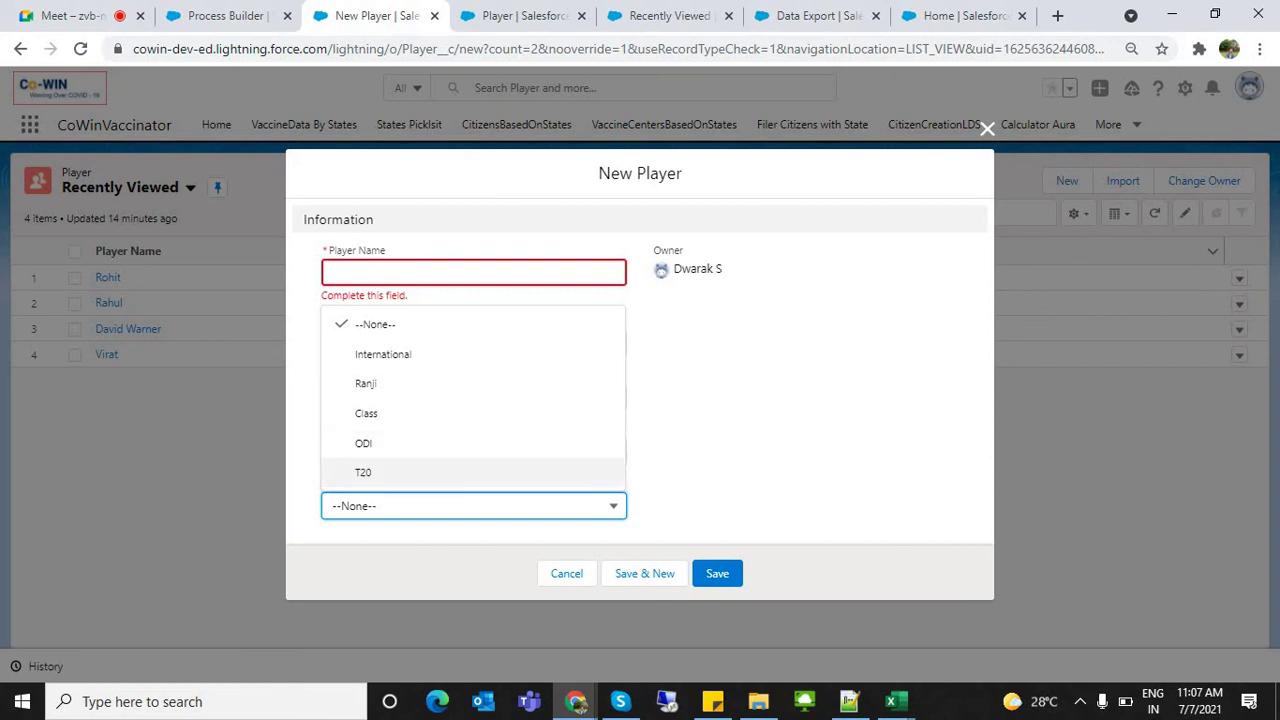
Return to the result (2) workbook in Excel and examine the Category__c errors in rows 5 and 7
key("alt+Tab")
key("alt+Tab")
key("Tab")
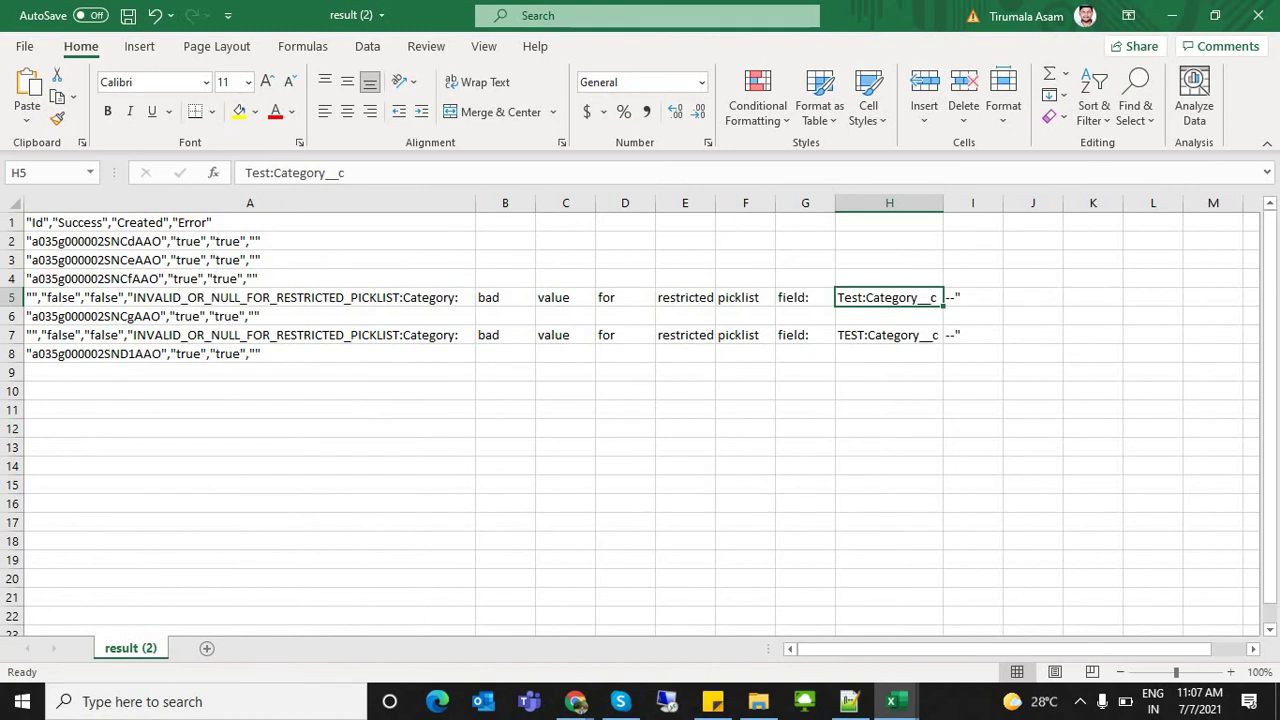
left_click(565, 335)
left_click(889, 335)
left_click(889, 298)
left_click(250, 298)
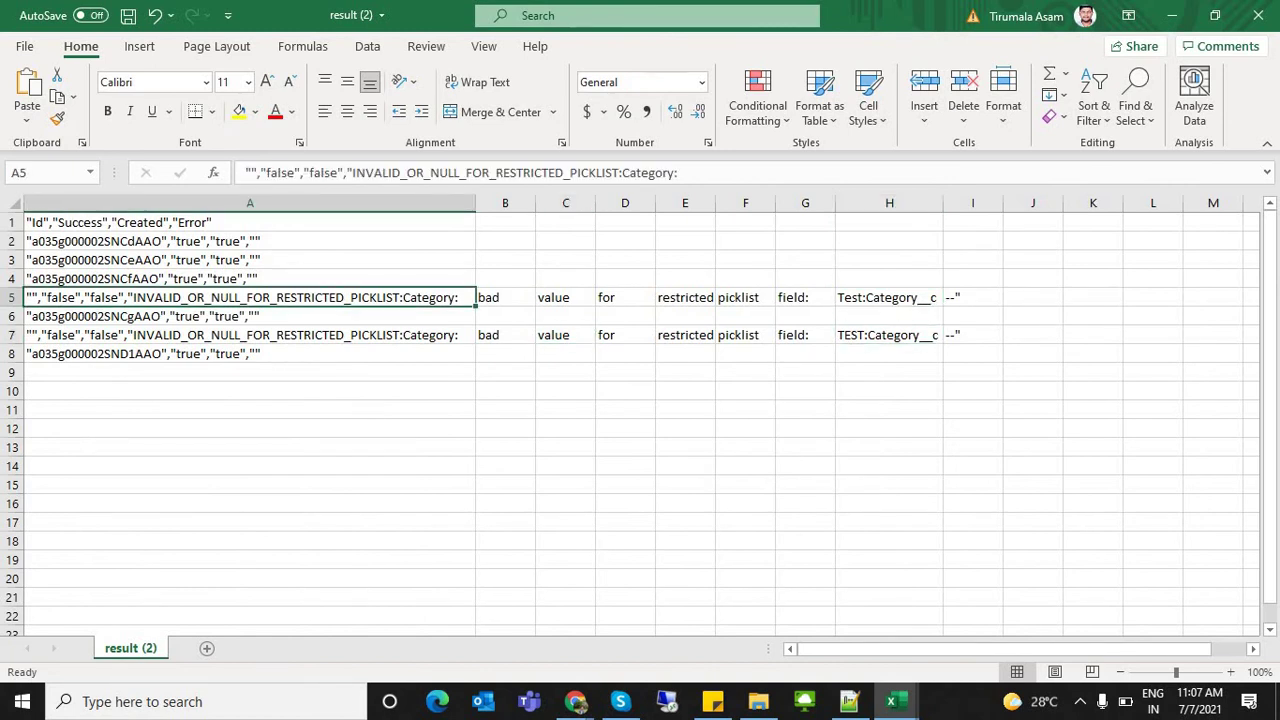
Identify the players in rows 5 and 7 of the Player Info sheet that correspond to the failed result rows
key("alt+Tab")
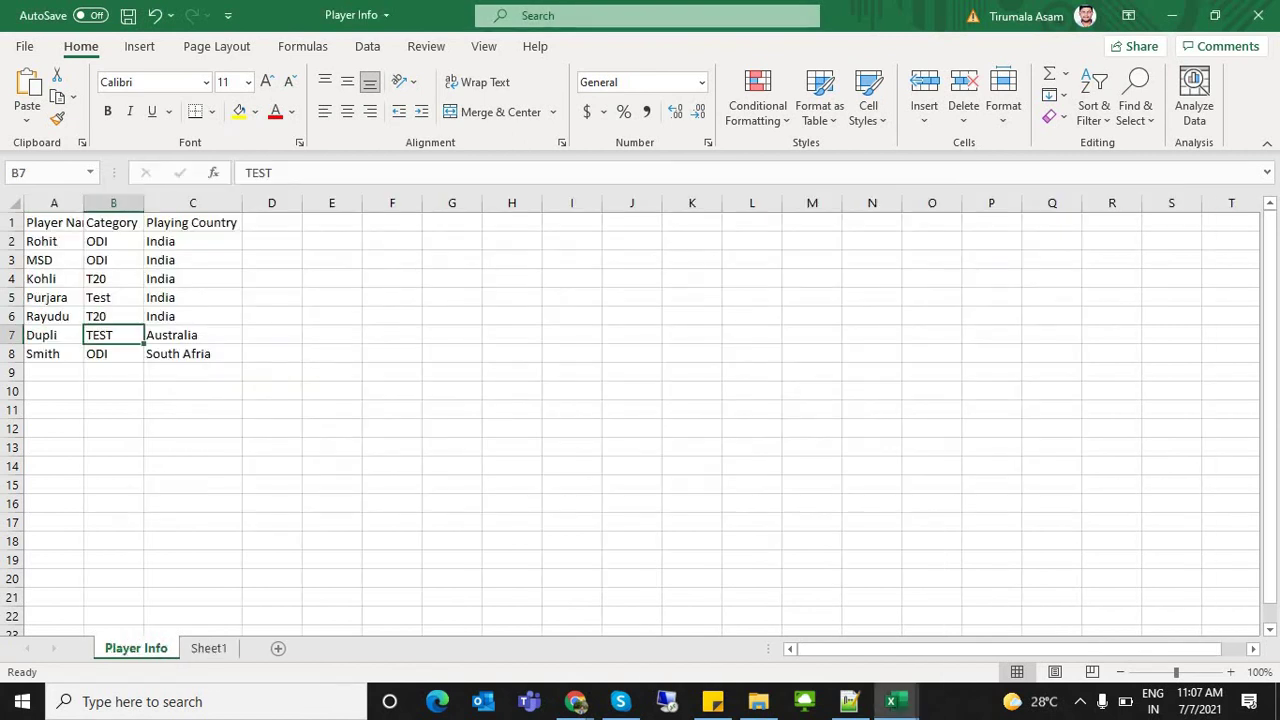
left_click(54, 335)
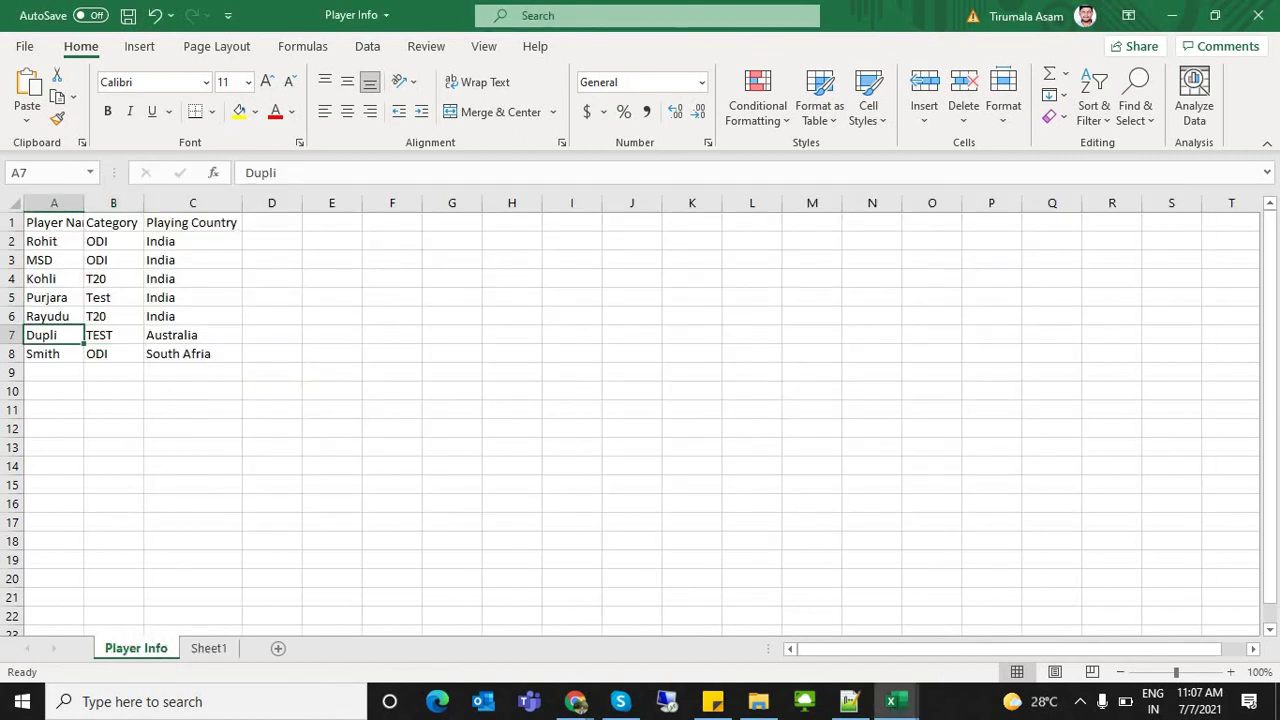
left_click(54, 298)
left_click(54, 335)
key("alt+Tab")
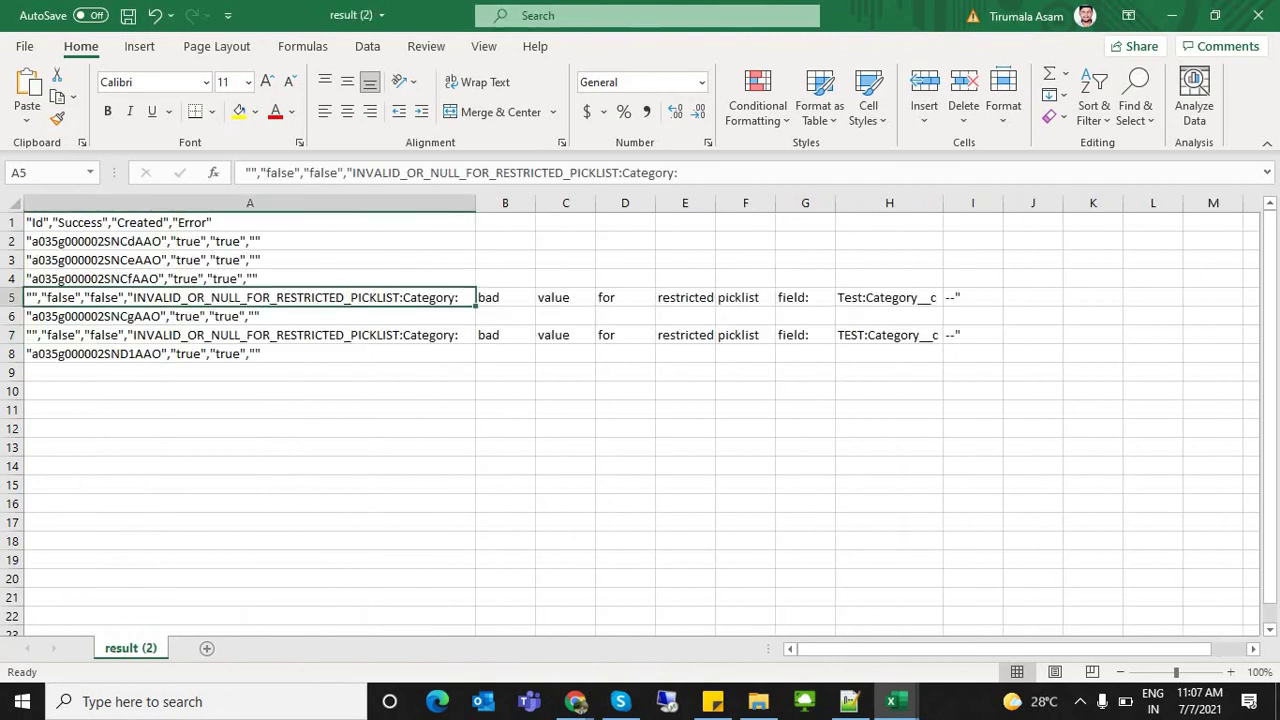
Switch to Salesforce, dismiss the New Player form and show the All list view of Player records
key("alt+Tab")
key("alt+Tab")
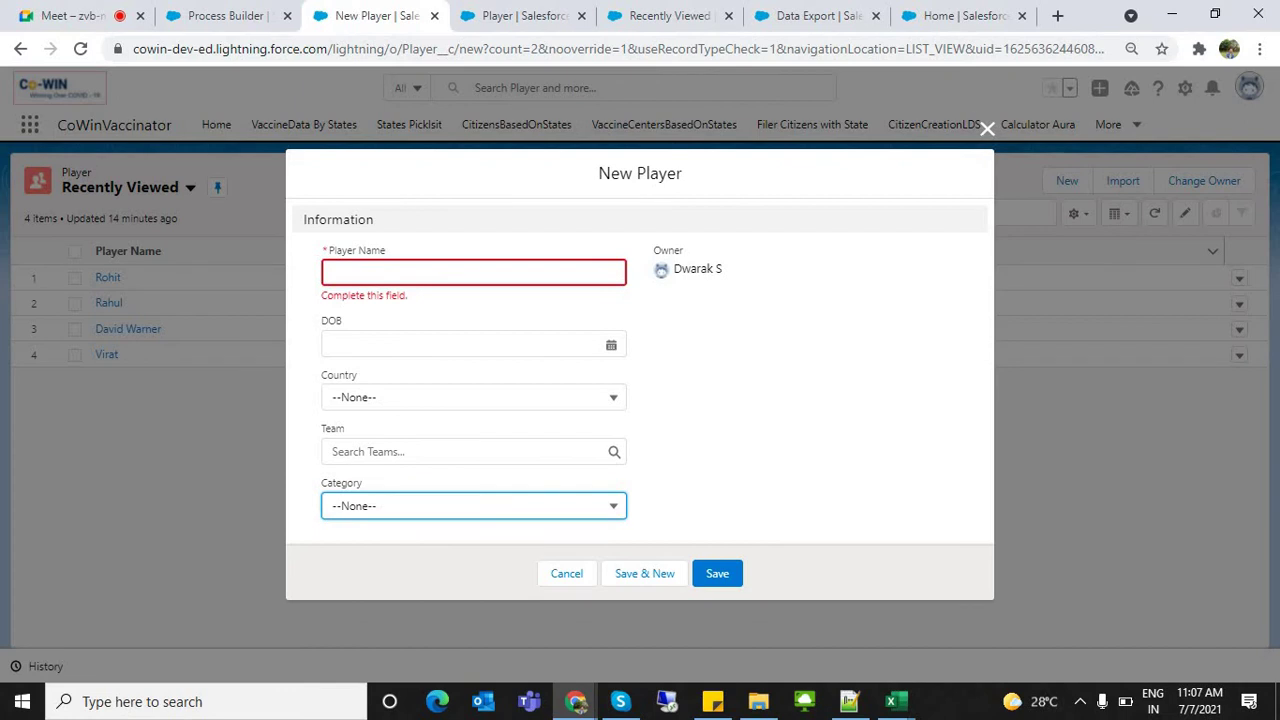
key("Escape")
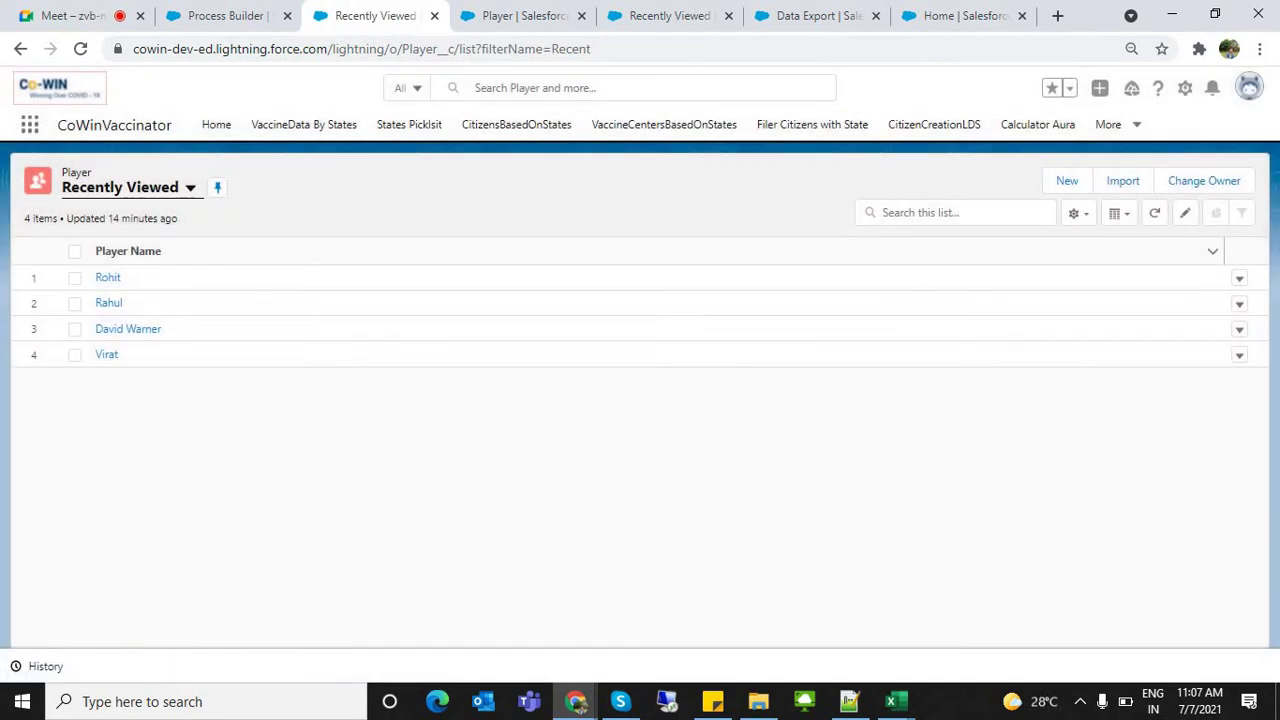
left_click(190, 187)
left_click(106, 243)
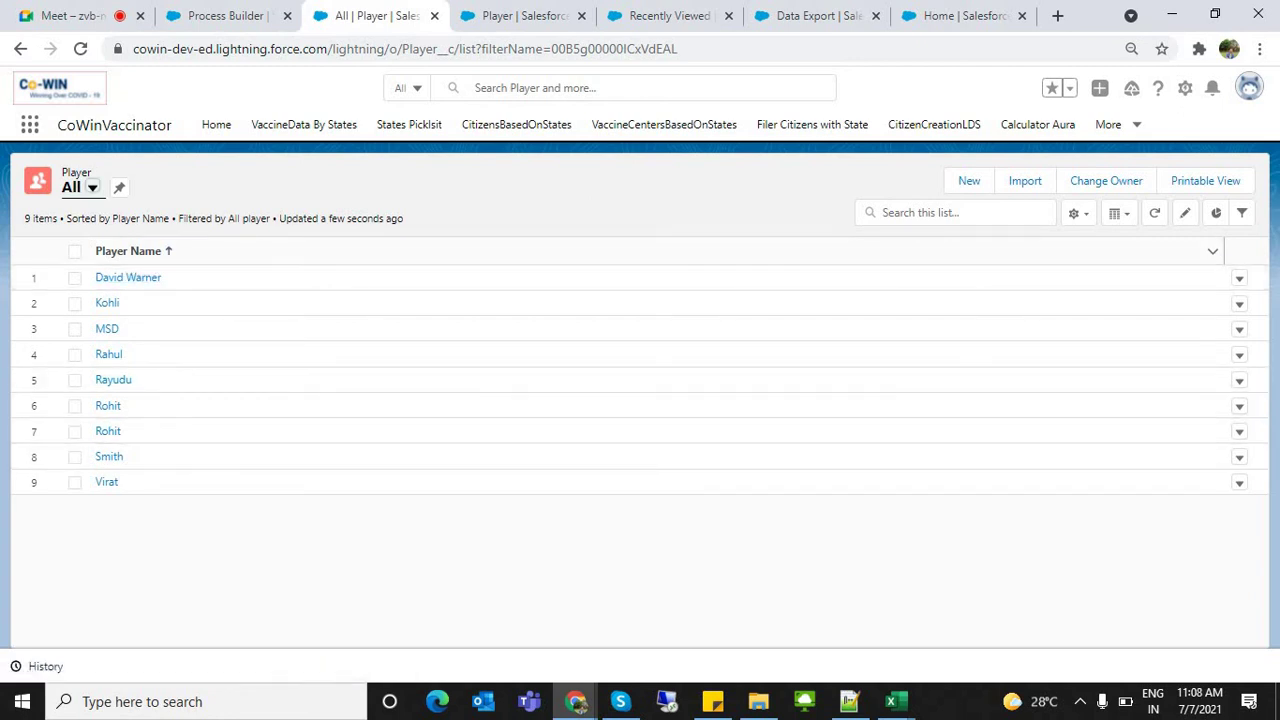
Compare the first player rows of the Player Info sheet with the matching records in result (2)
key("alt+Tab")
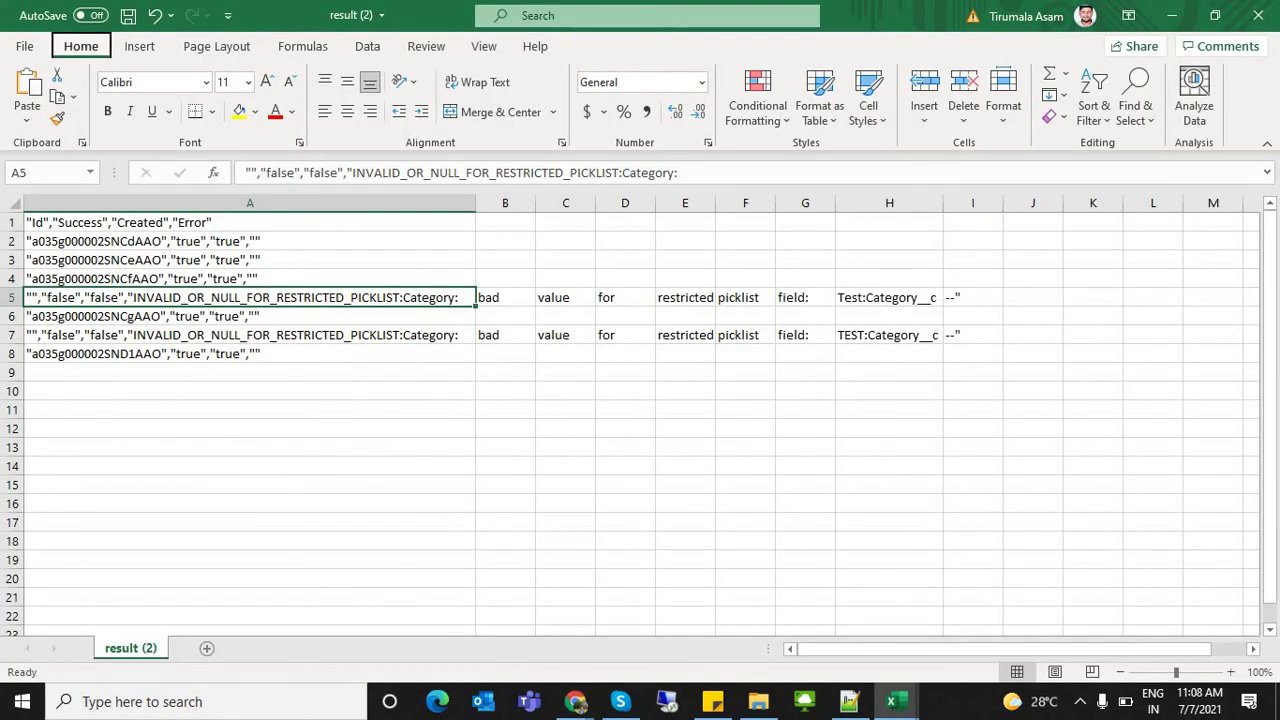
key("alt+Tab")
key("alt+Tab")
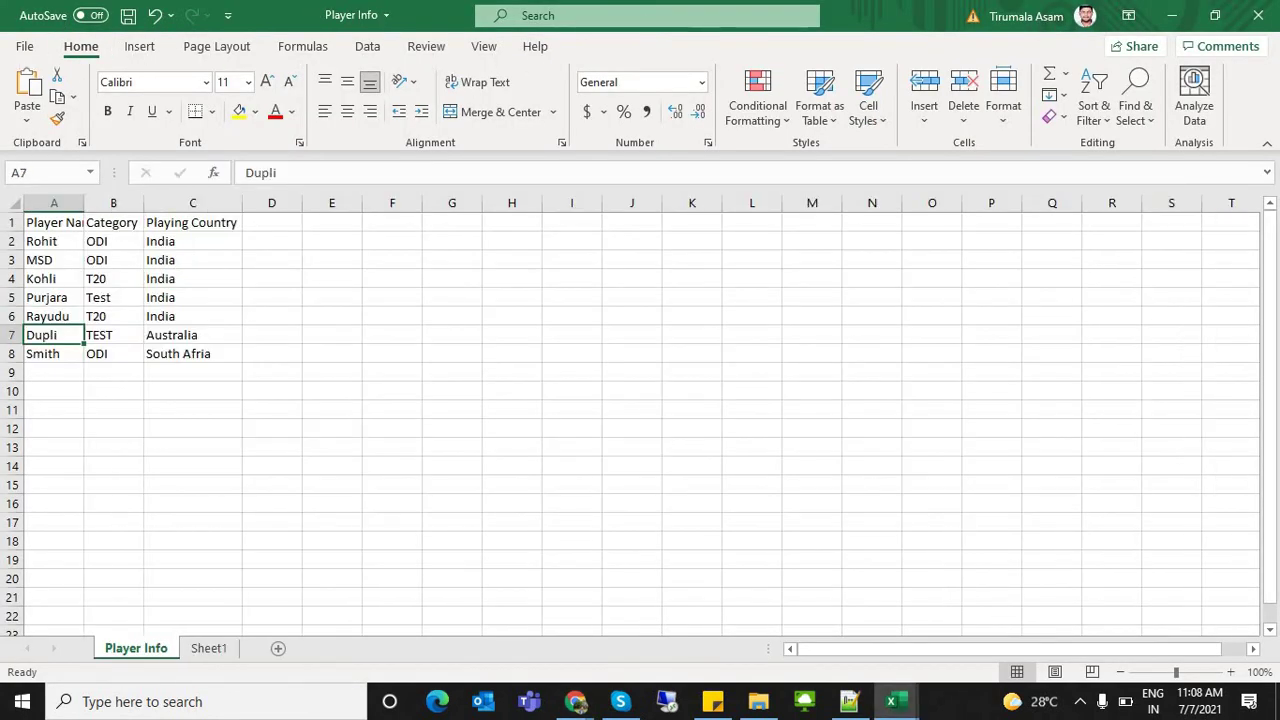
left_click(54, 241)
left_click(54, 260)
key("alt+Tab")
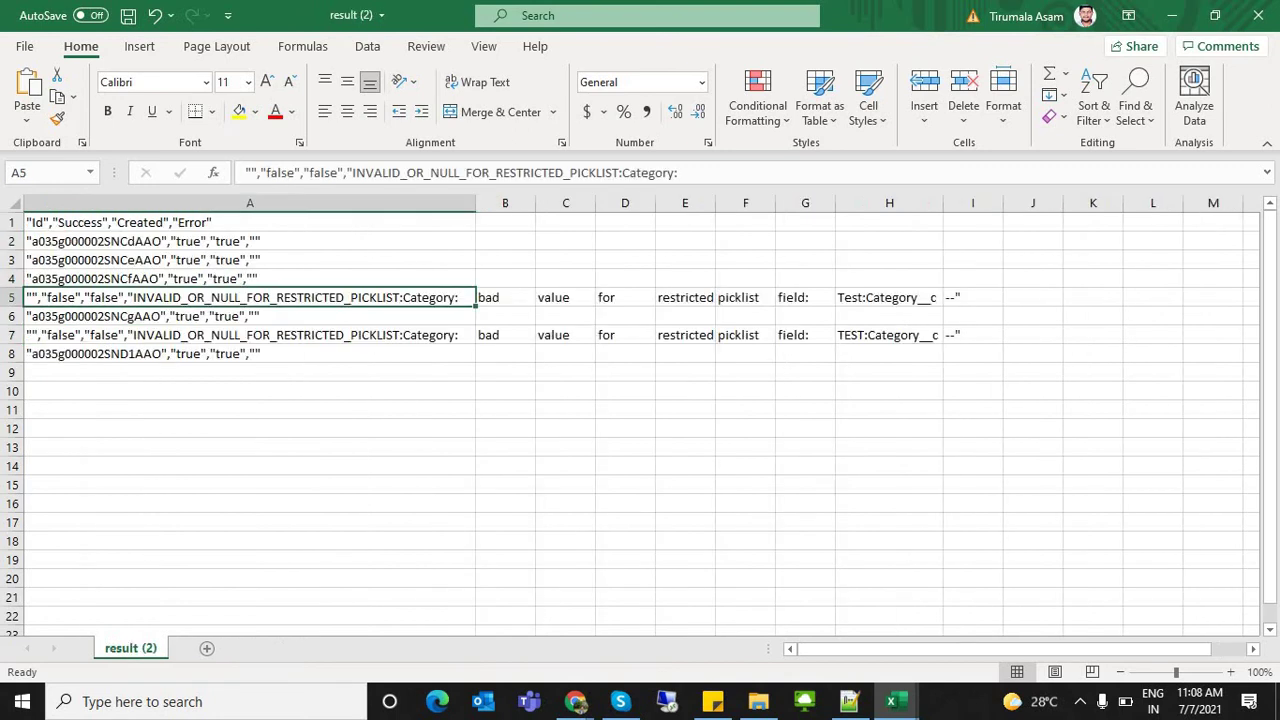
Check the Salesforce All Player list for the imported players from rows 2 and 3, and return to result (2)
key("alt+Tab")
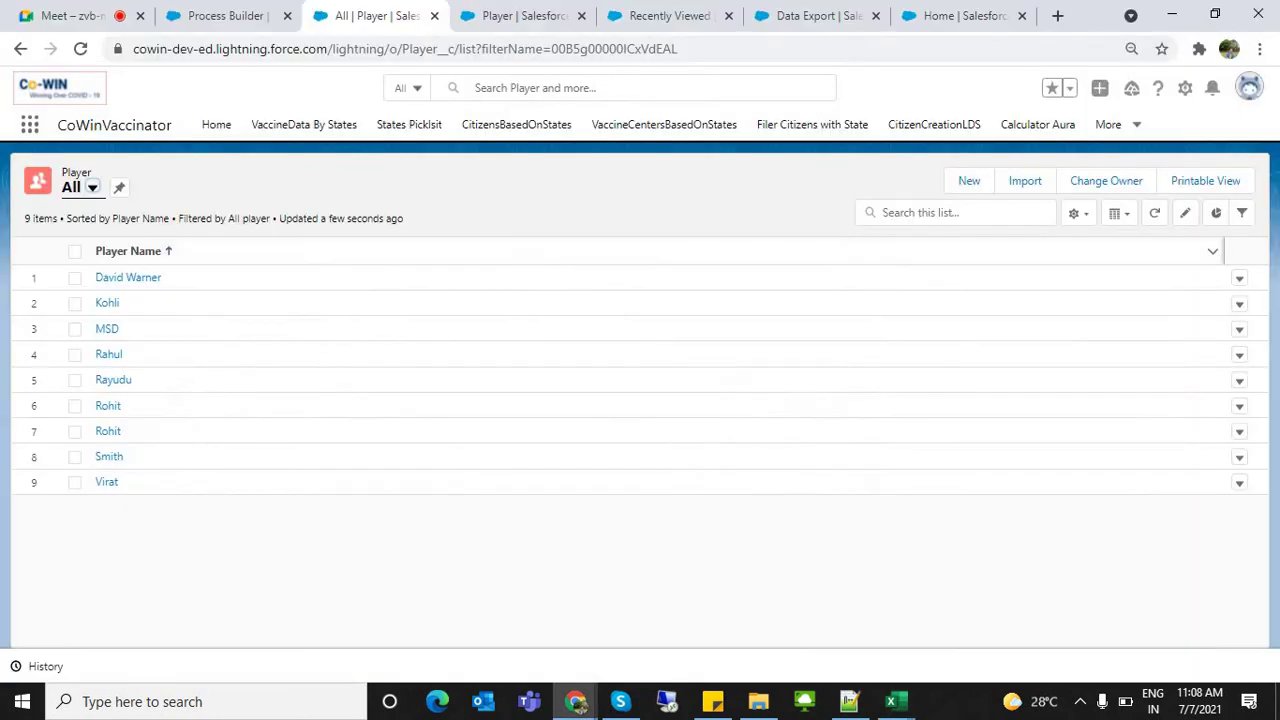
left_click(134, 405)
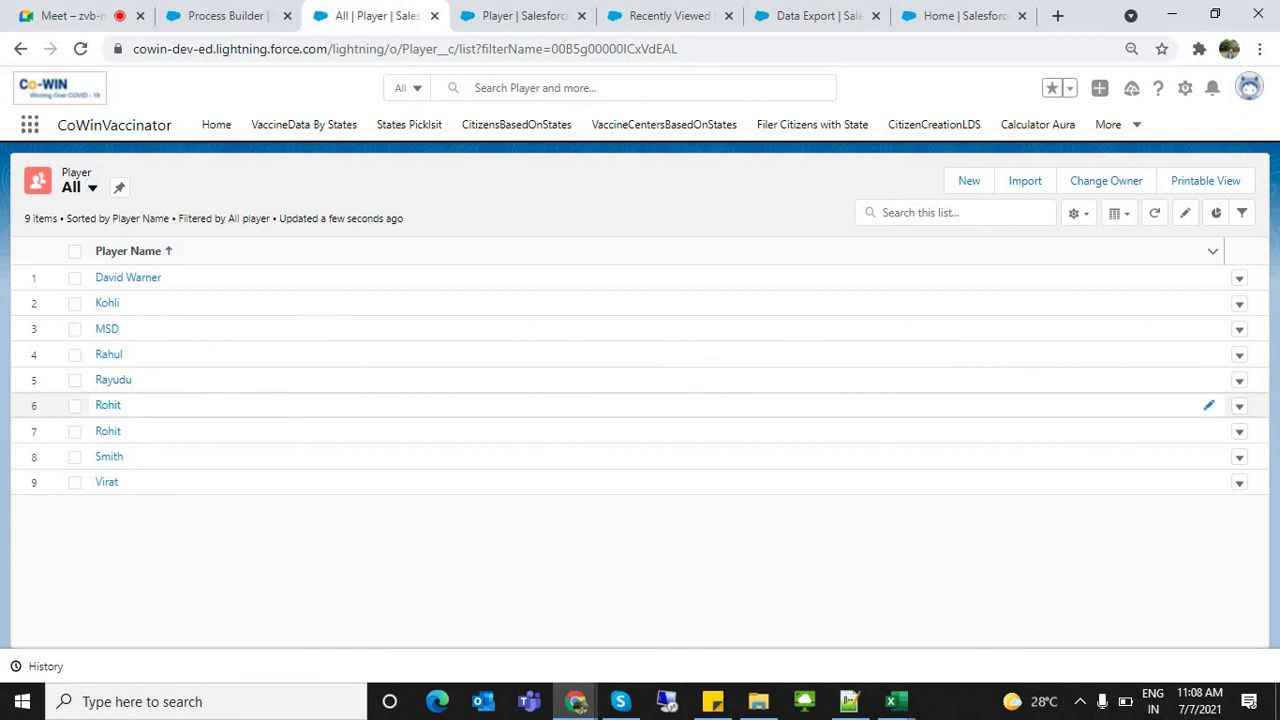
left_click(140, 329)
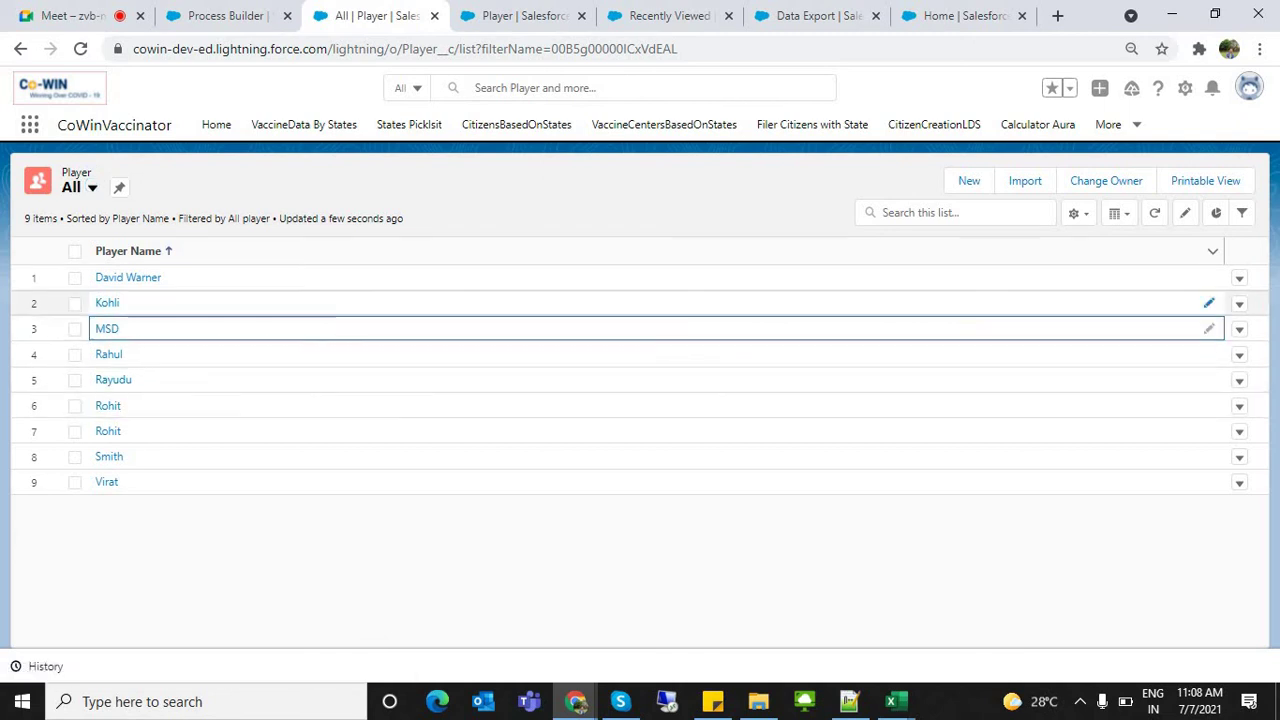
key("alt+Tab")
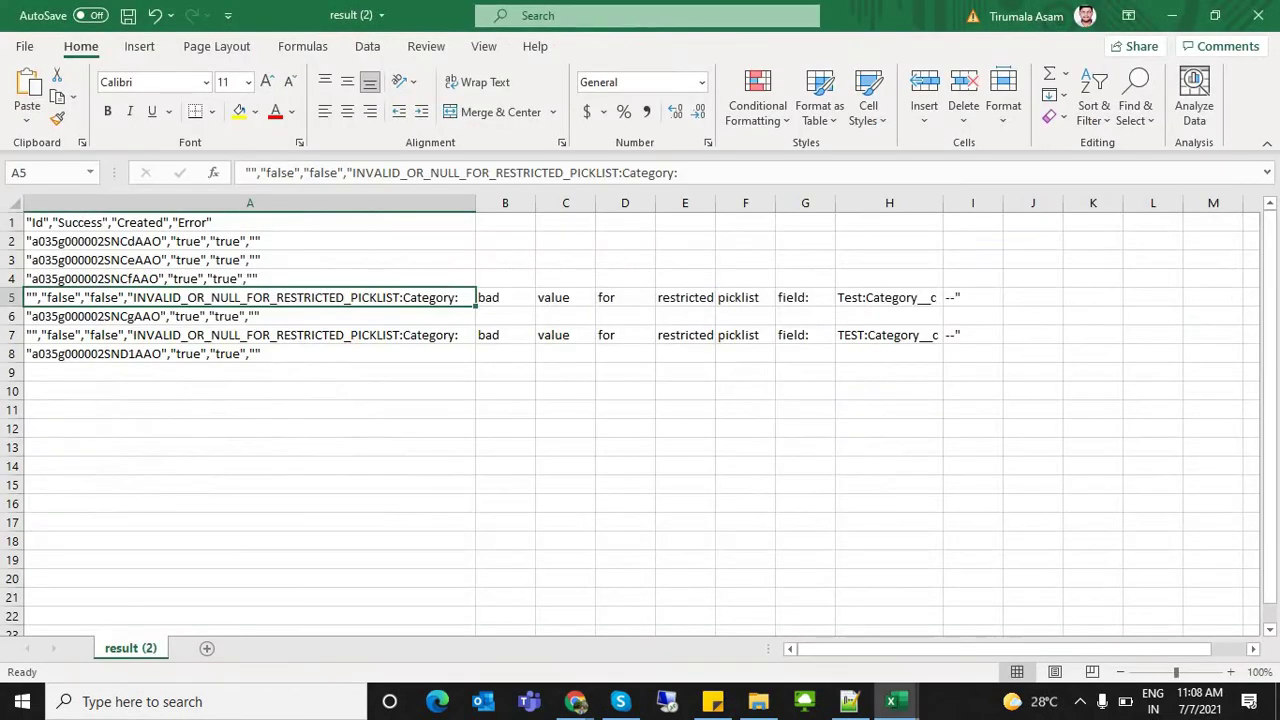
Go back to the Player Info sheet and look up the players in rows 5 and 7
key("alt+Tab")
key("alt+Tab")
left_click(54, 298)
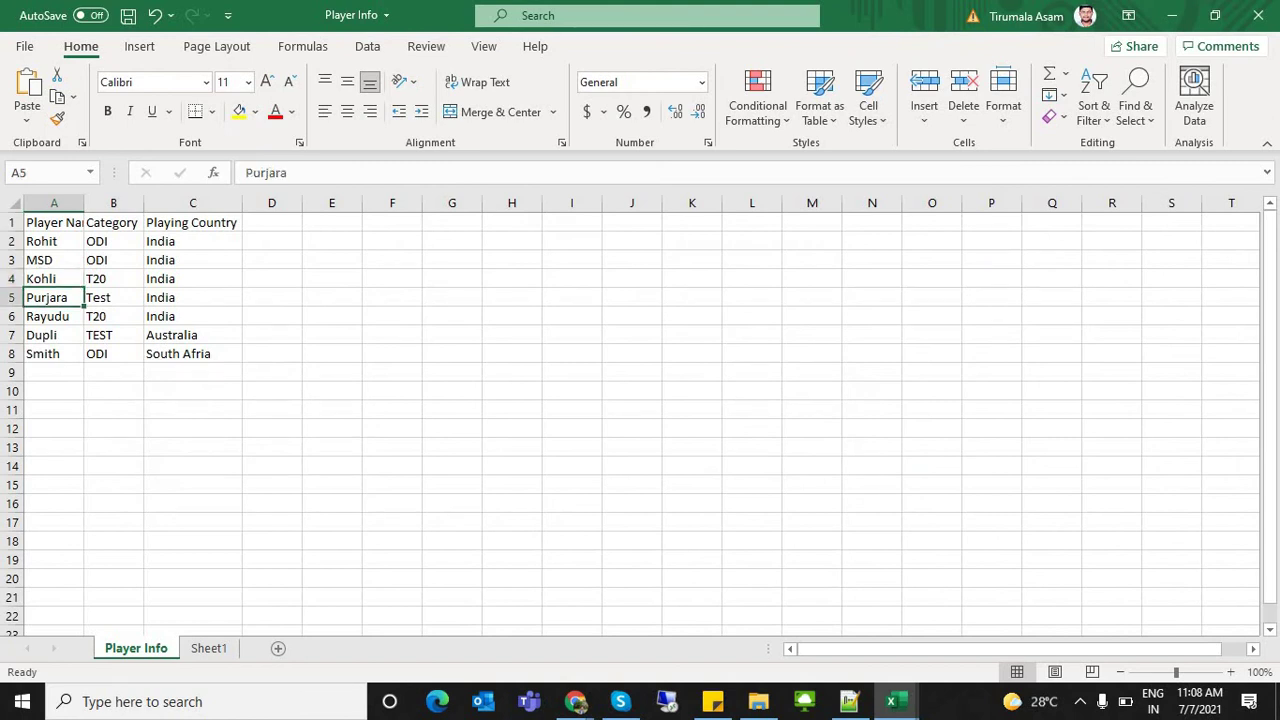
left_click(54, 335)
Switch to Salesforce, open the record of the player imported from row 8 and check its Created By timestamp
key("alt+Tab")
key("alt+Tab")
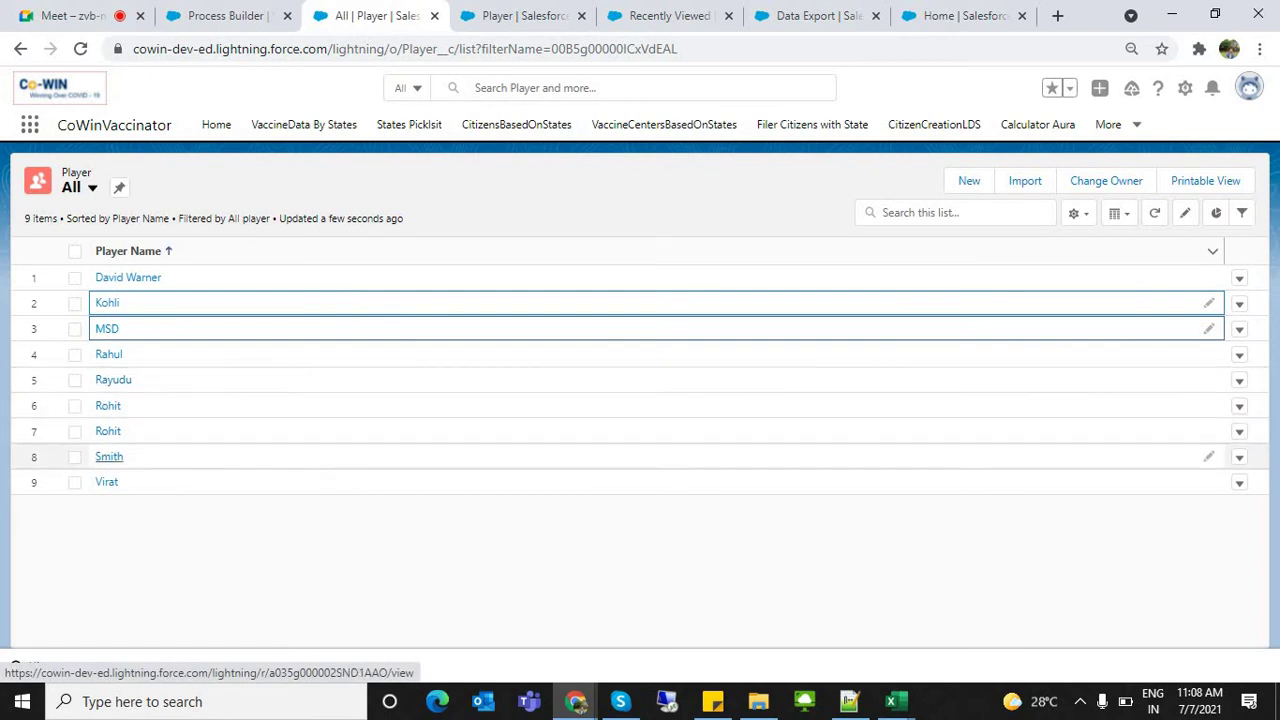
left_click(109, 456)
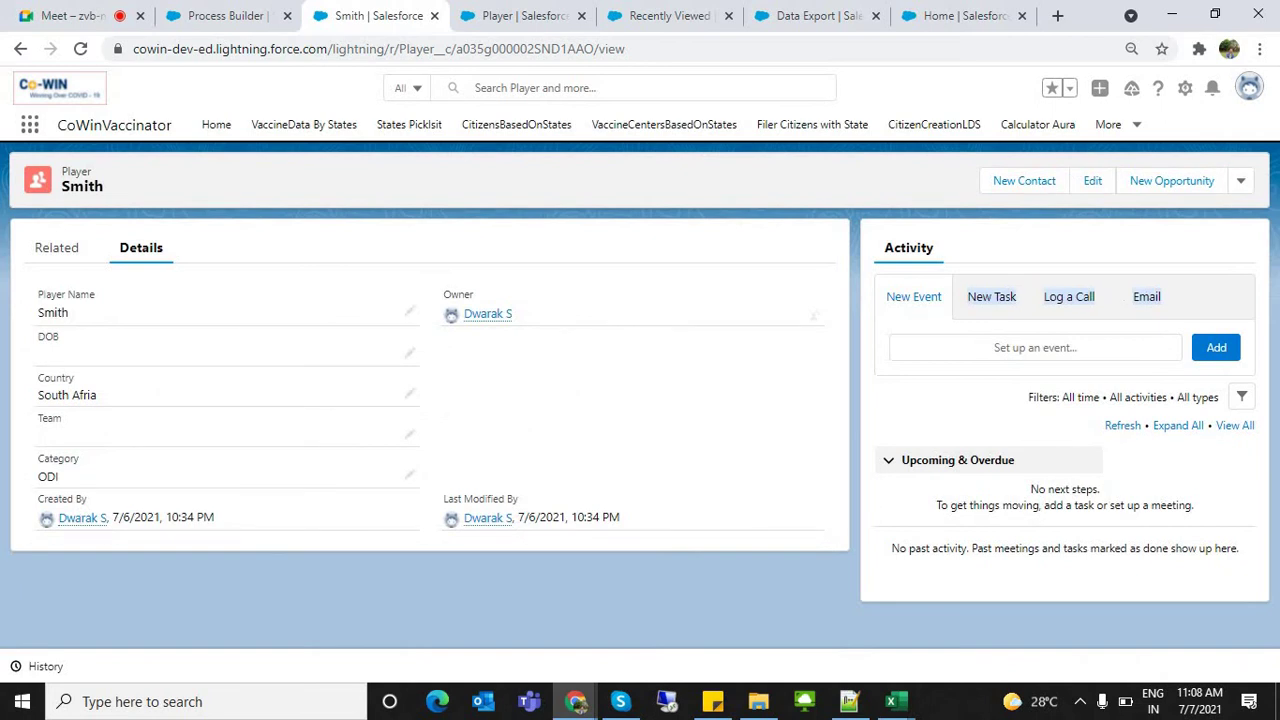
left_click_drag(119, 518, 215, 518)
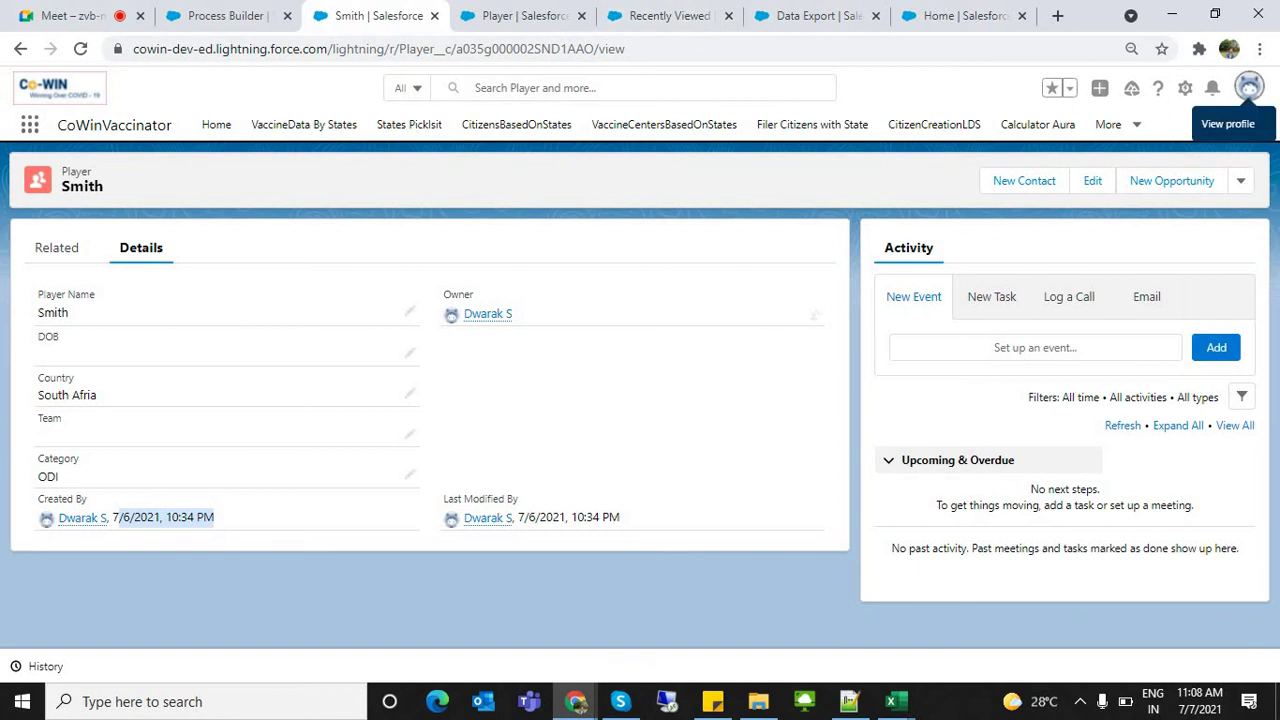
Open the logged-in user's detail record in Setup for editing and locate the Time Zone field under Locale Settings
left_click(1249, 88)
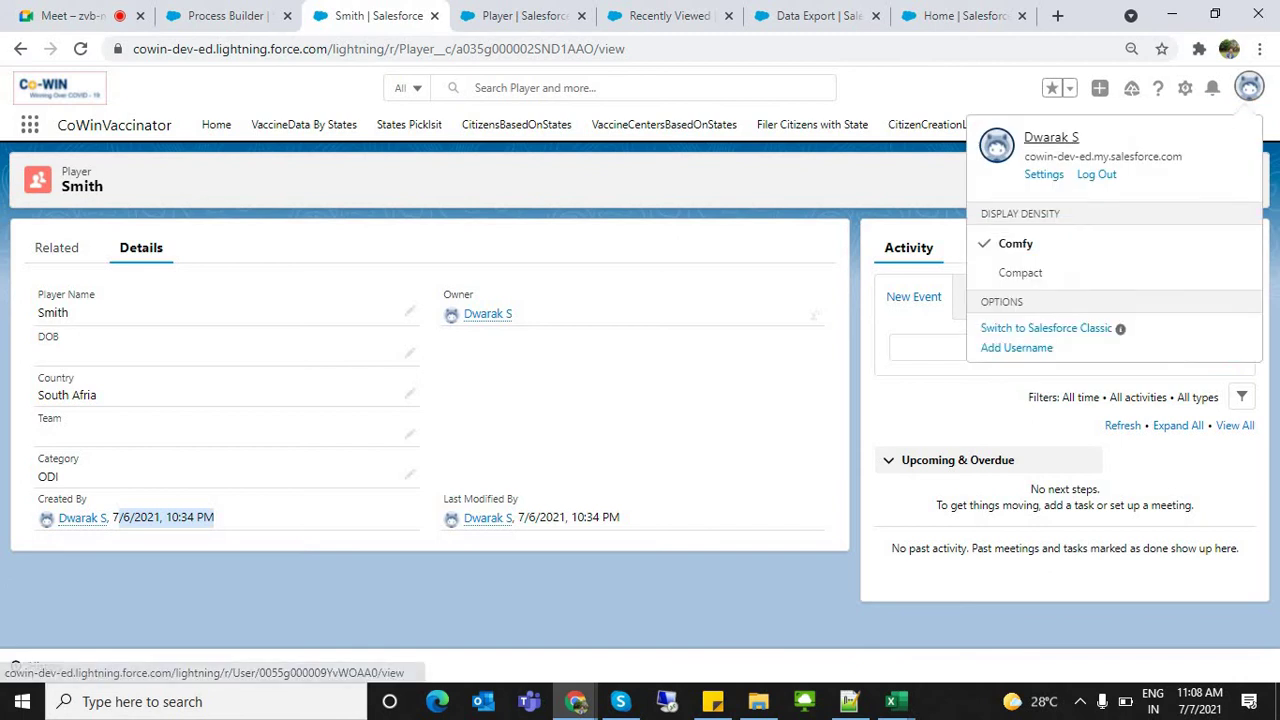
left_click(1051, 137)
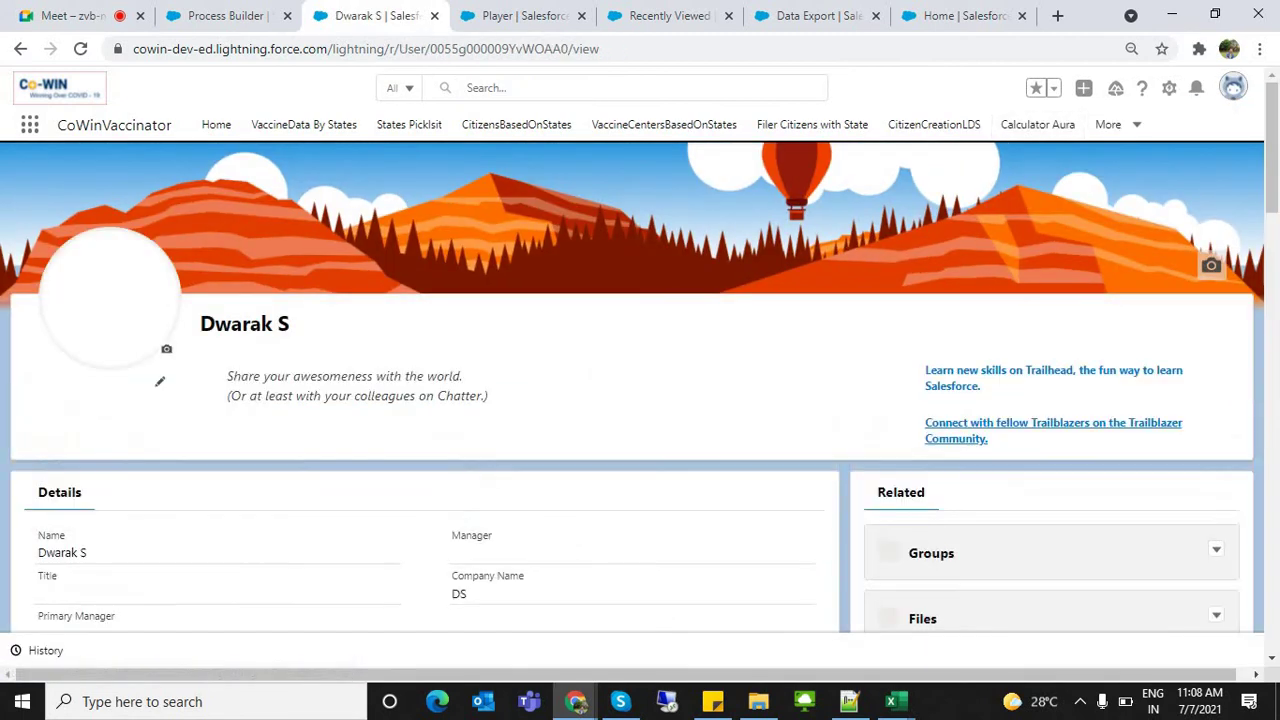
left_click(1197, 321)
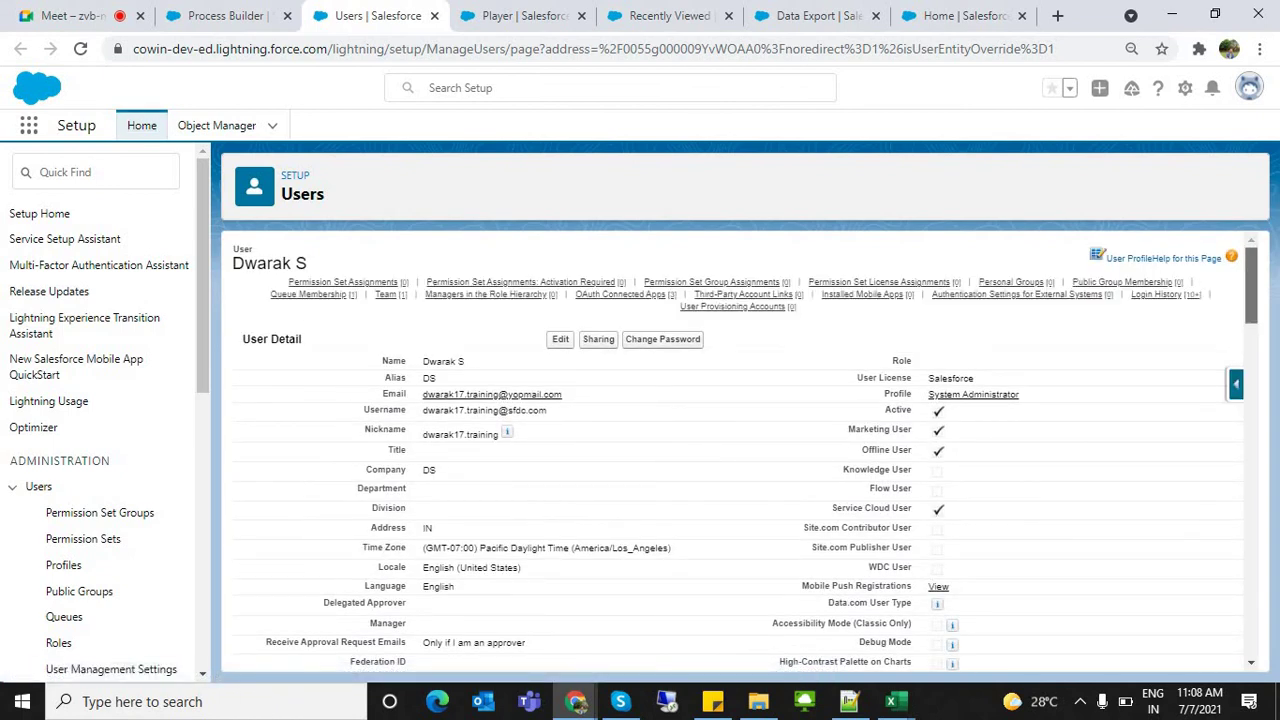
scroll(1251, 290, "down", 1)
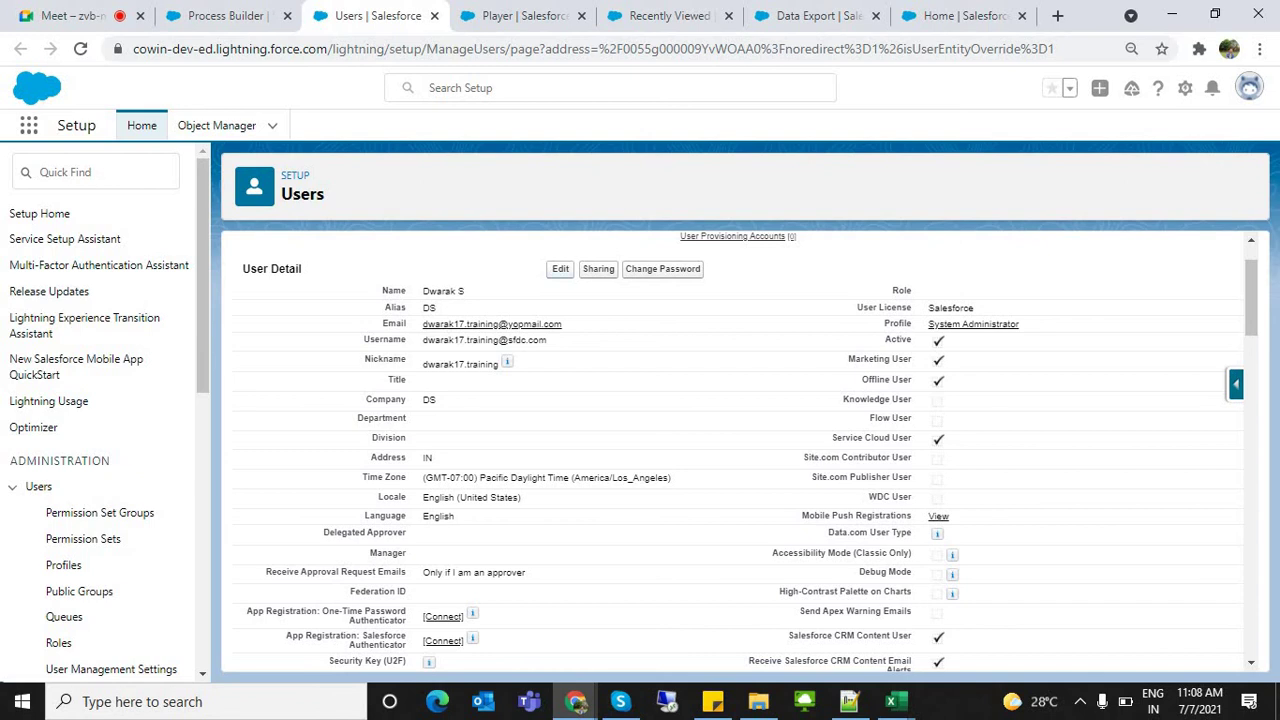
left_click(560, 269)
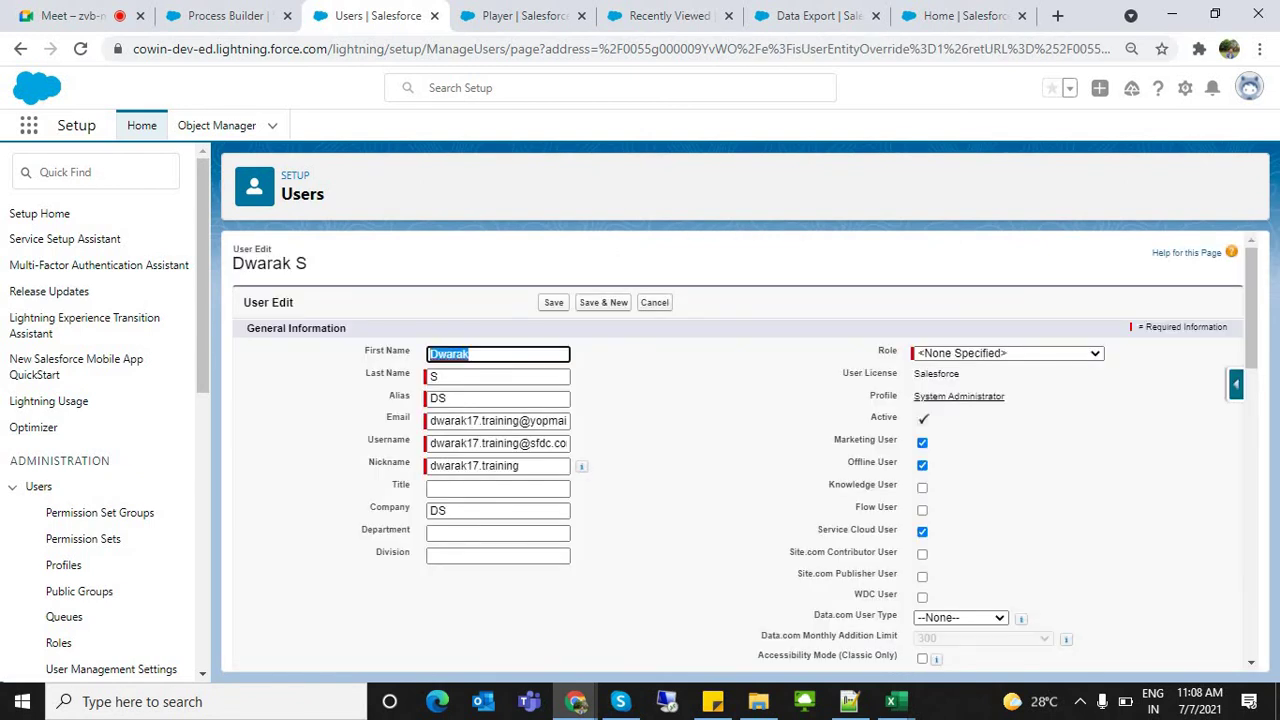
scroll(745, 450, "down", 15)
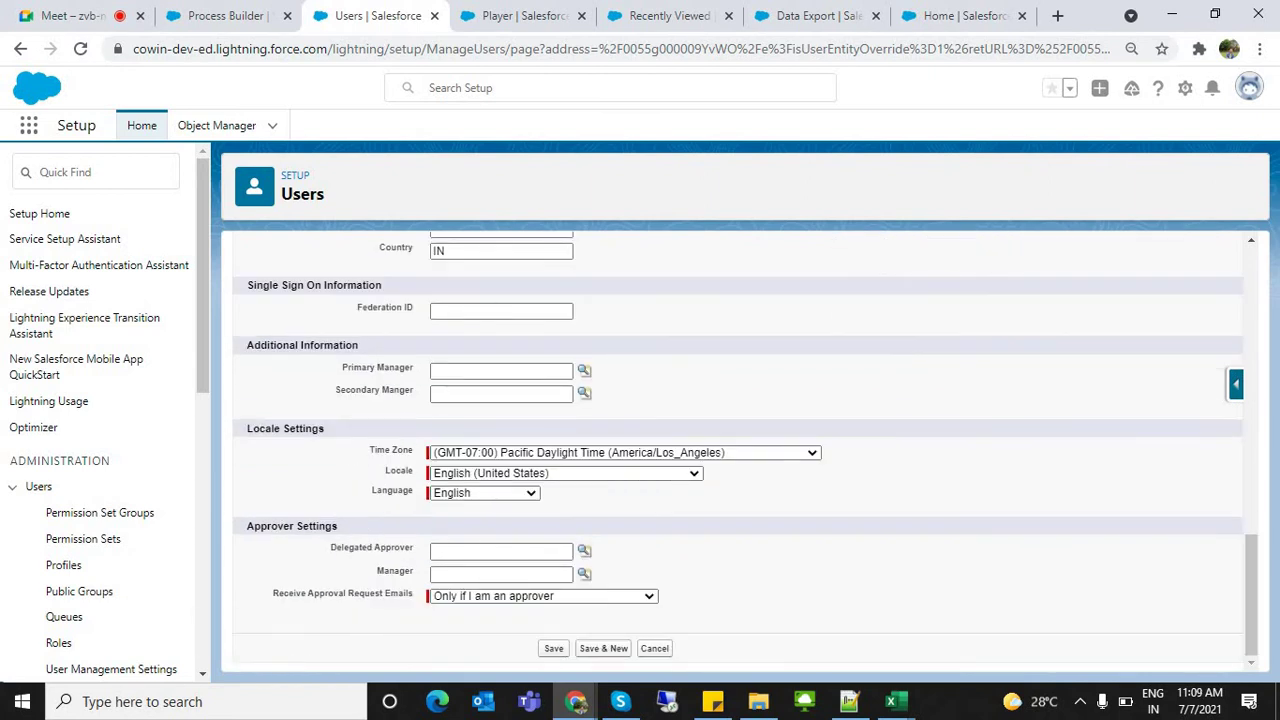
triple_click(391, 450)
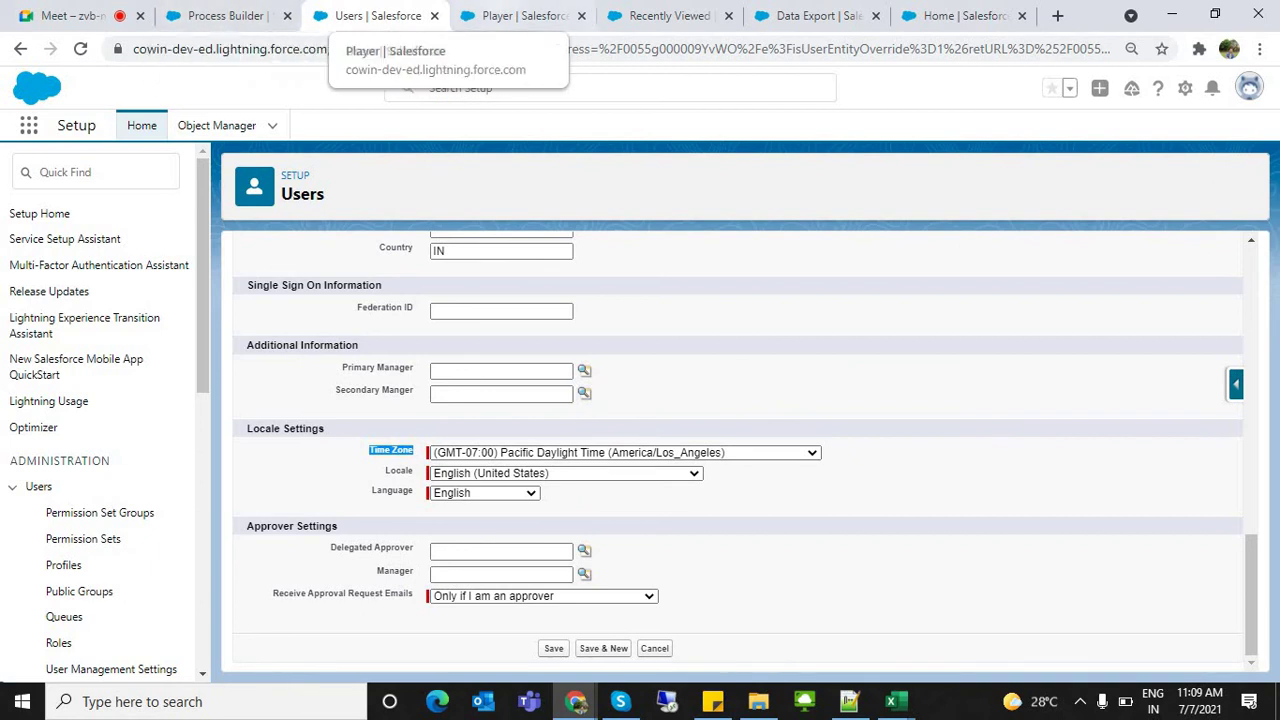
left_click(520, 15)
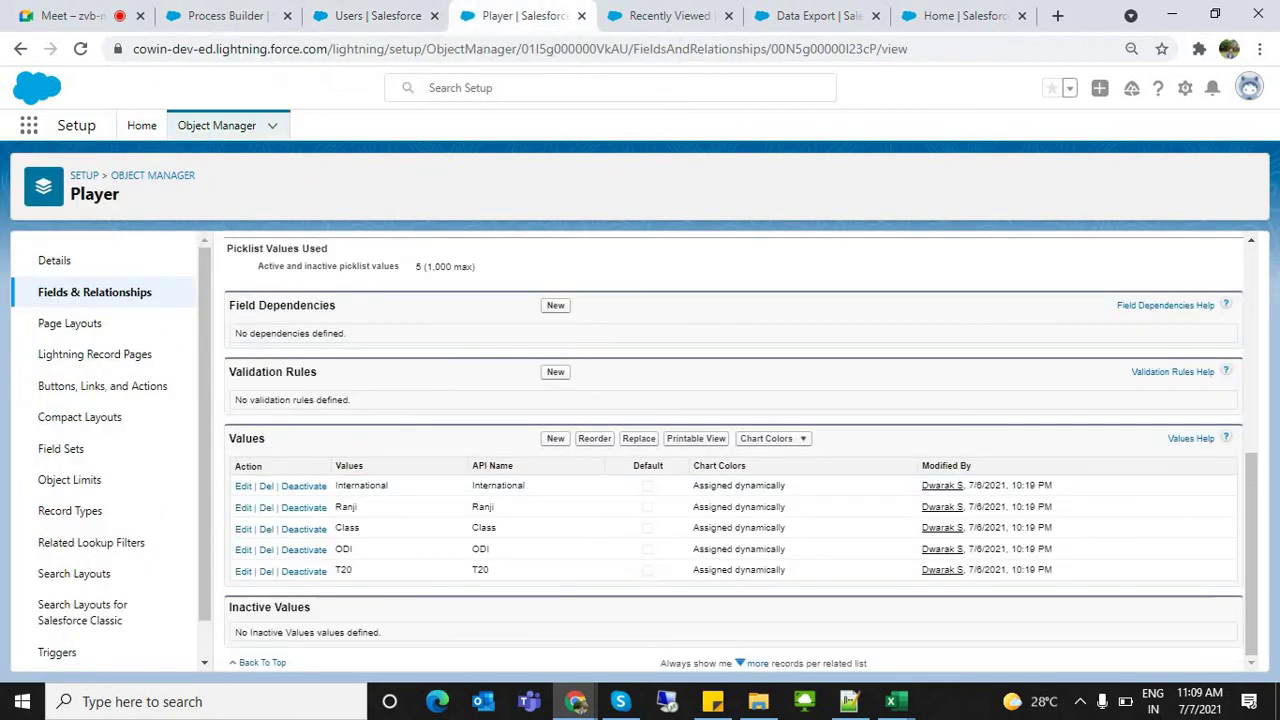
left_click(377, 15)
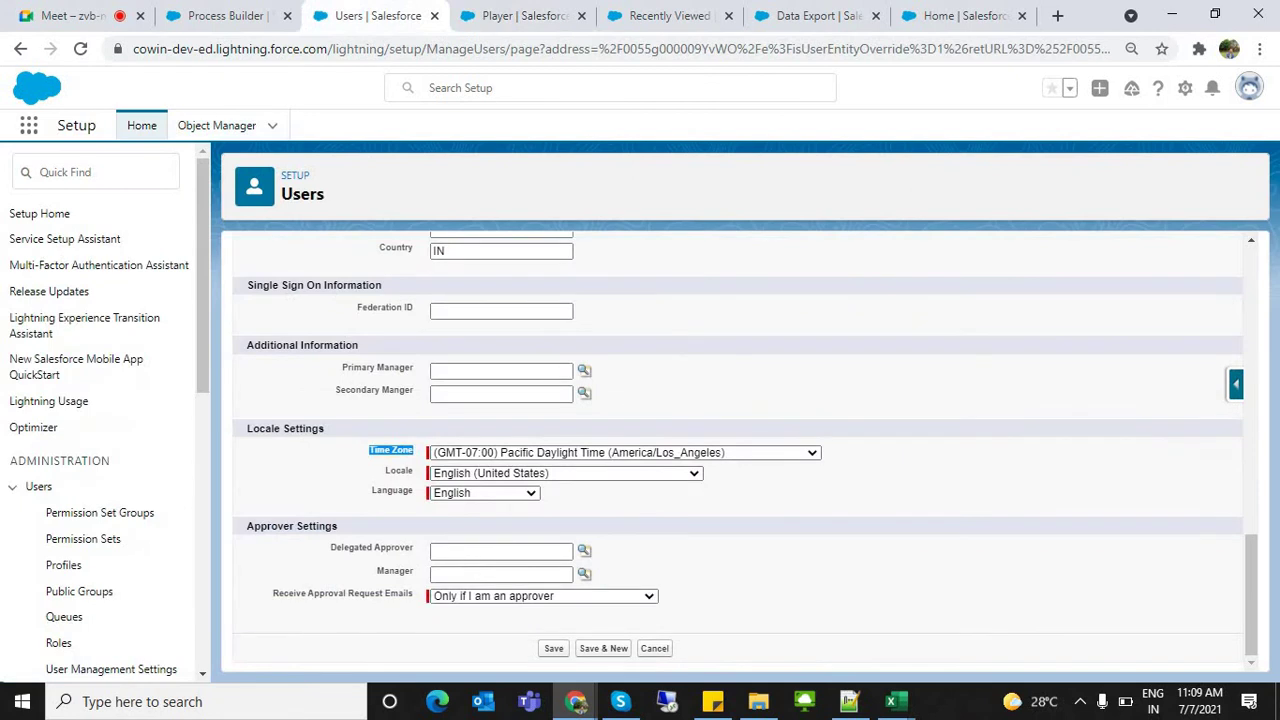
Set the user's Time Zone to (GMT-04:00) Eastern Daylight Time (America/Indiana/Indianapolis)
left_click(625, 453)
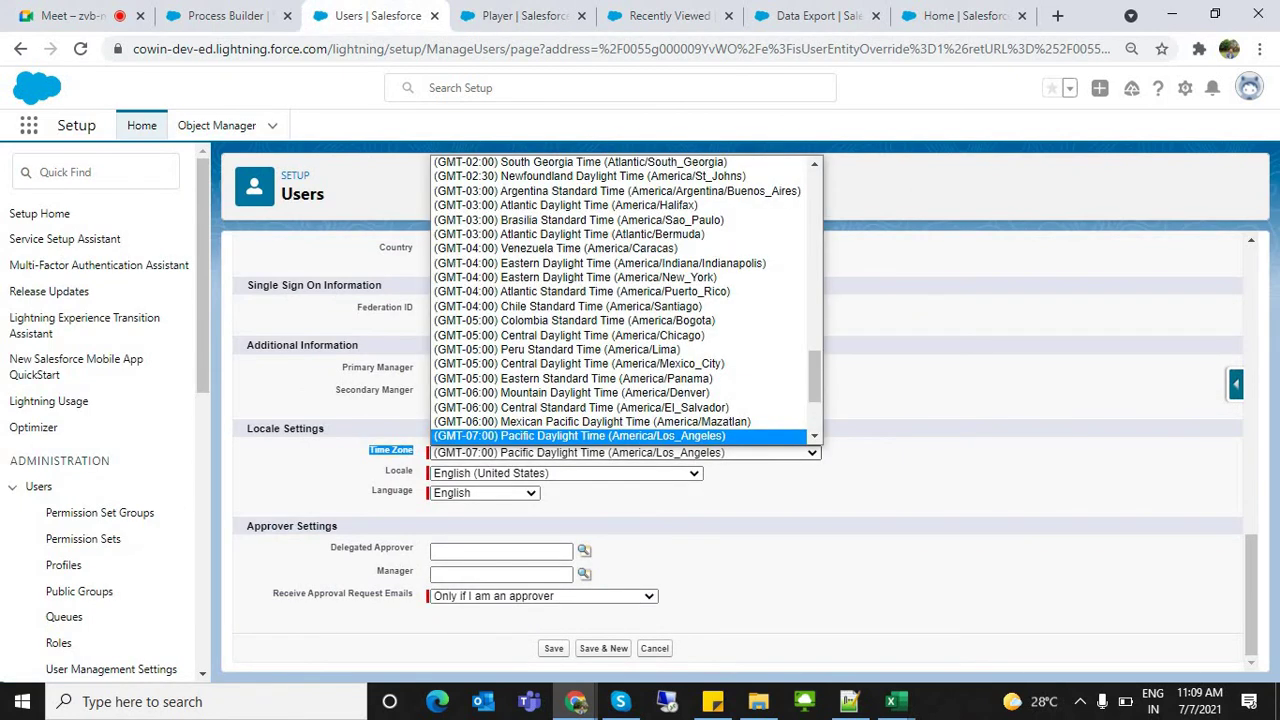
key("Up")
key("Up")
key("Up")
key("Up")
key("Up")
key("Up")
key("Up")
key("Up")
key("Up")
key("Up")
key("Up")
key("Up")
key("Up")
key("Up")
key("Up")
key("Up")
key("Up")
key("Down")
key("Down")
key("Down")
key("Down")
key("Down")
key("Return")
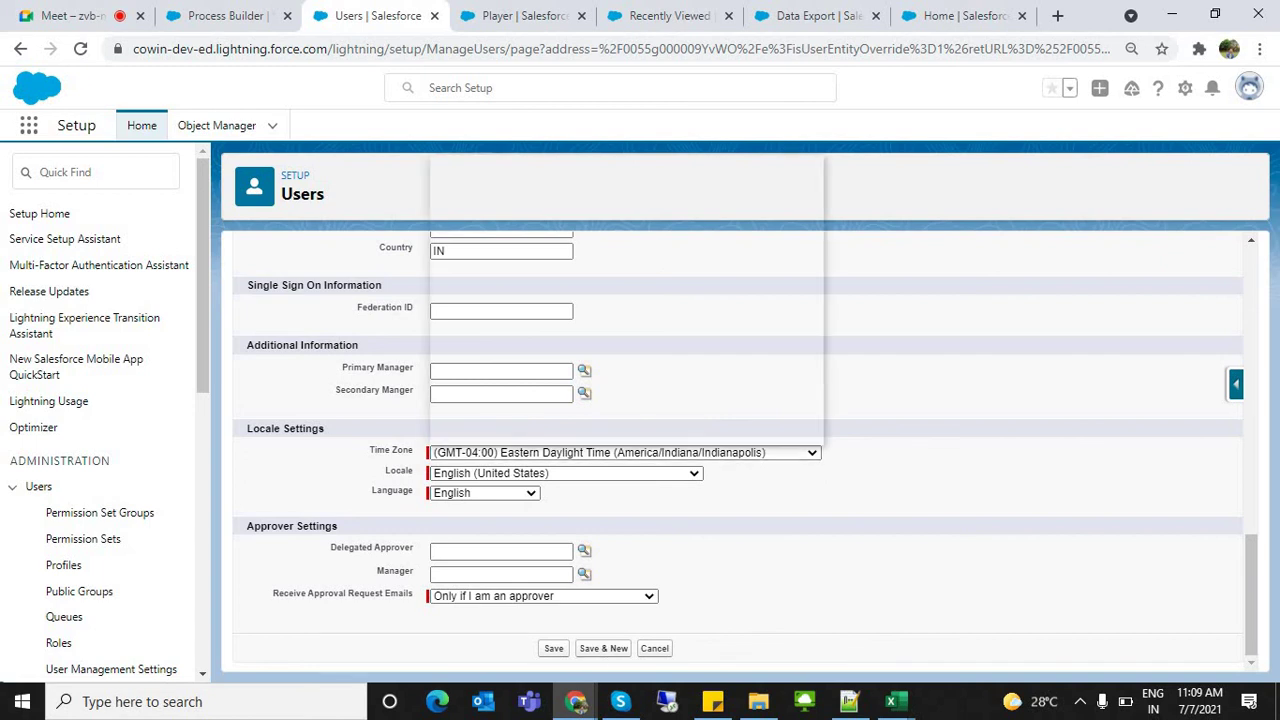
Set the user's Time Zone to (GMT+05:30) India Standard Time (Asia/Kolkata)
key("alt+Down")
key("Up")
key("Up")
key("Up")
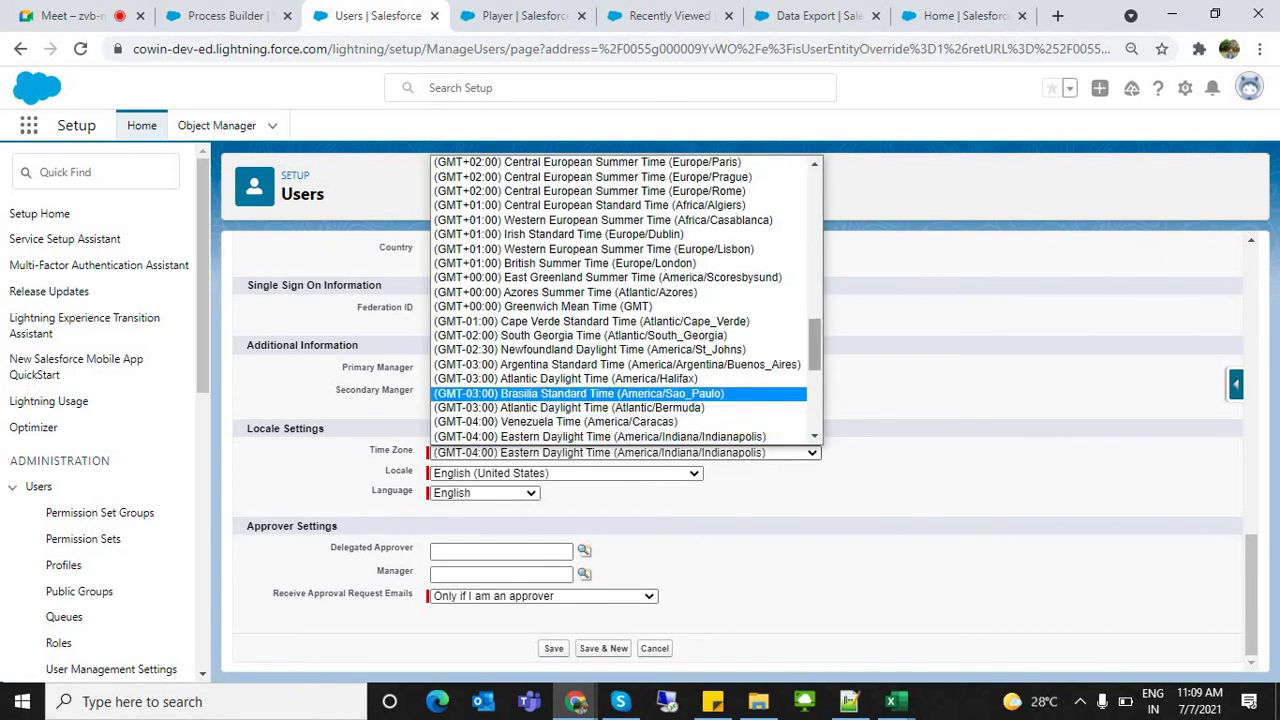
scroll(625, 300, "up", 10)
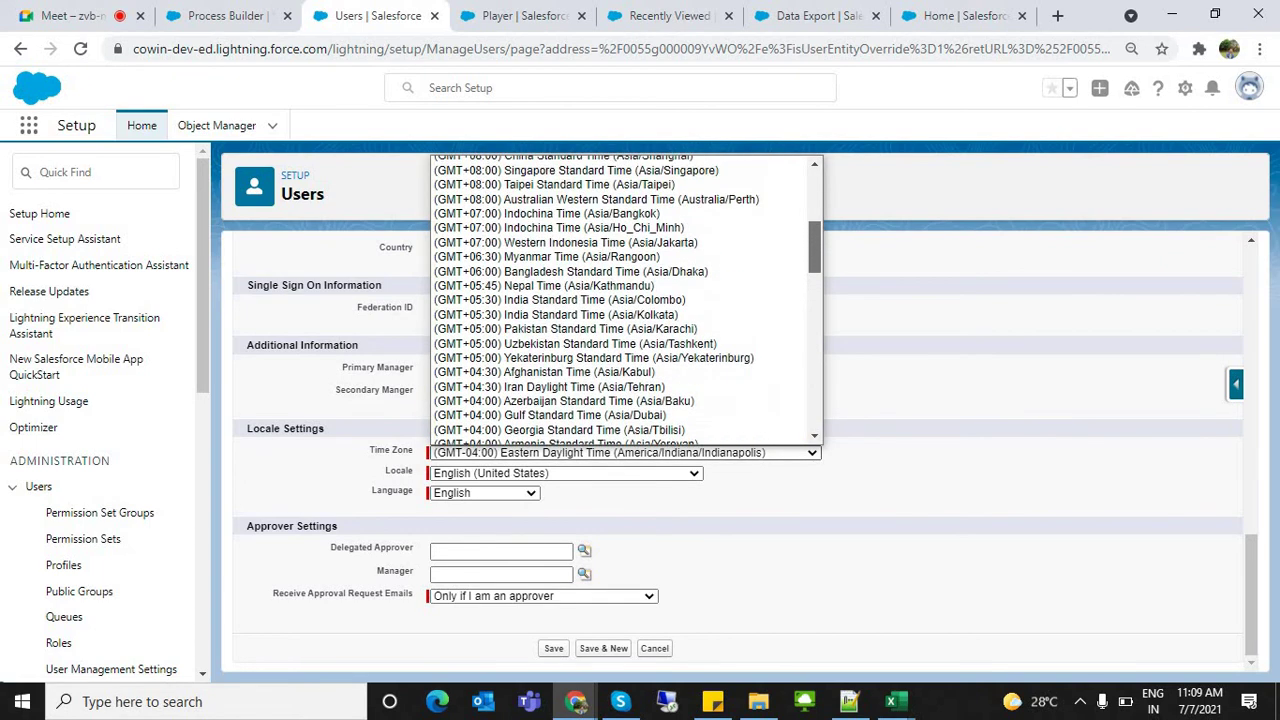
scroll(625, 300, "up", 2)
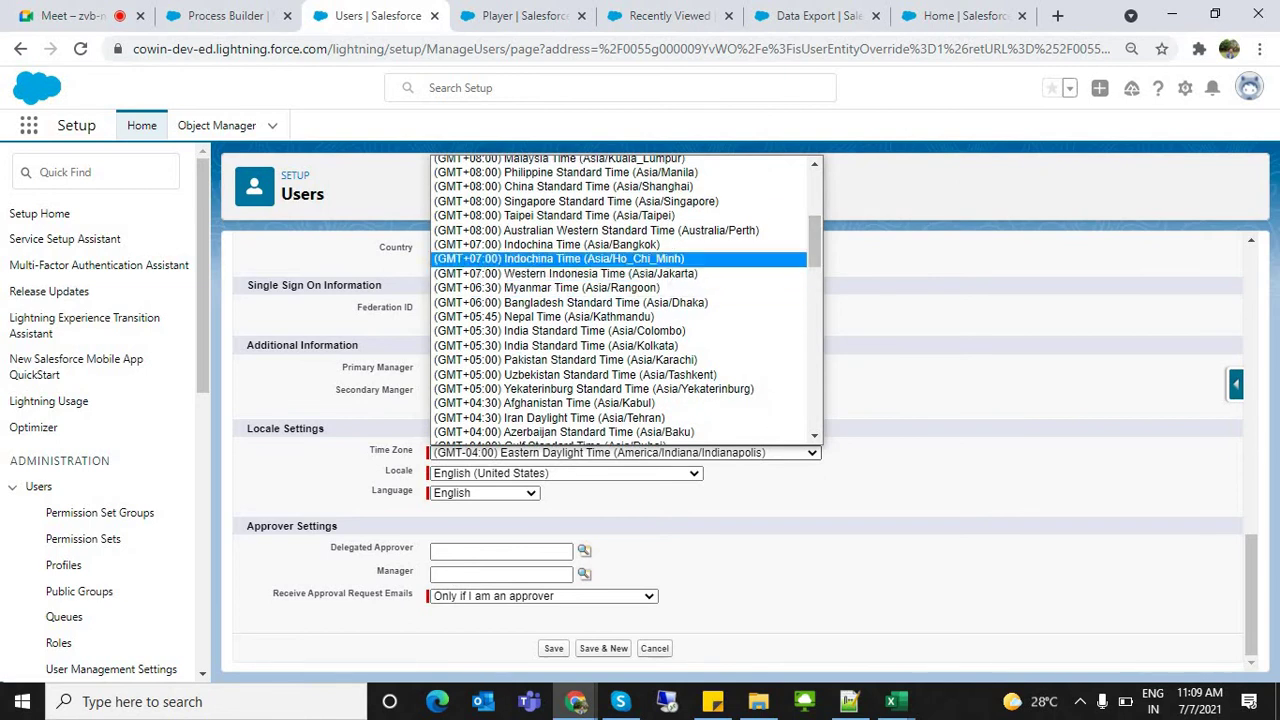
scroll(626, 300, "up", 3)
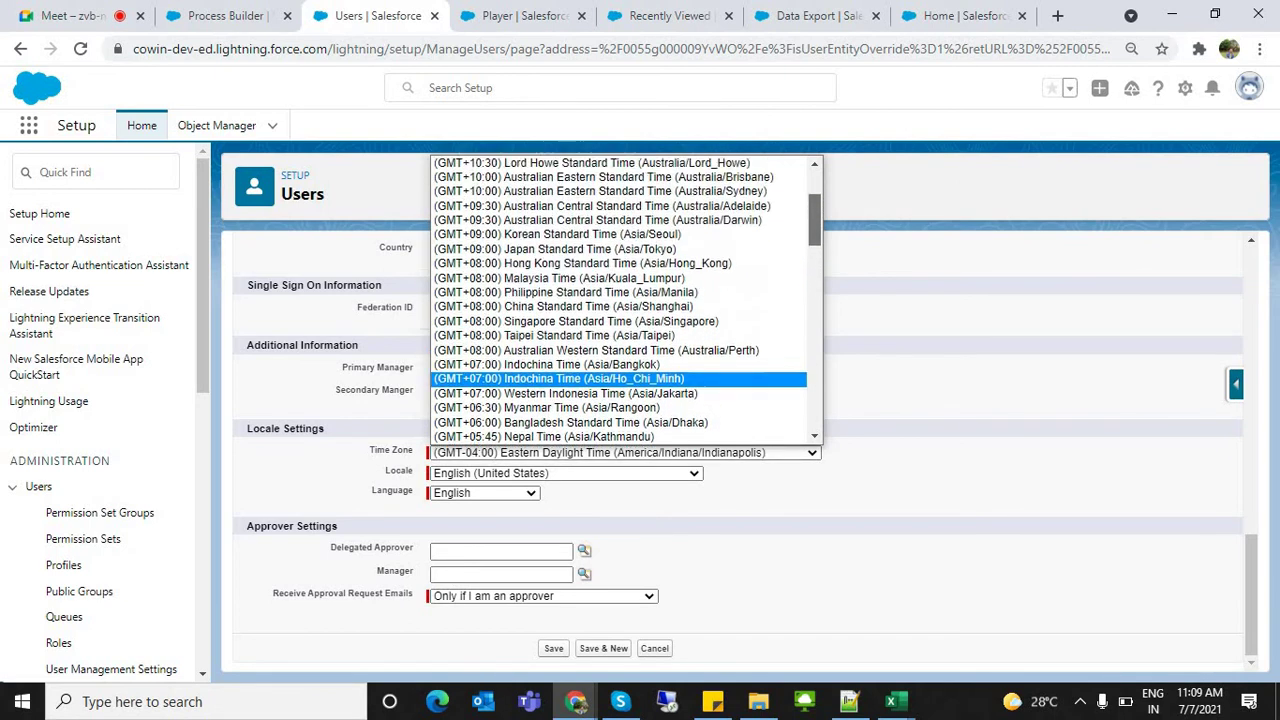
scroll(626, 300, "up", 3)
scroll(626, 300, "down", 6)
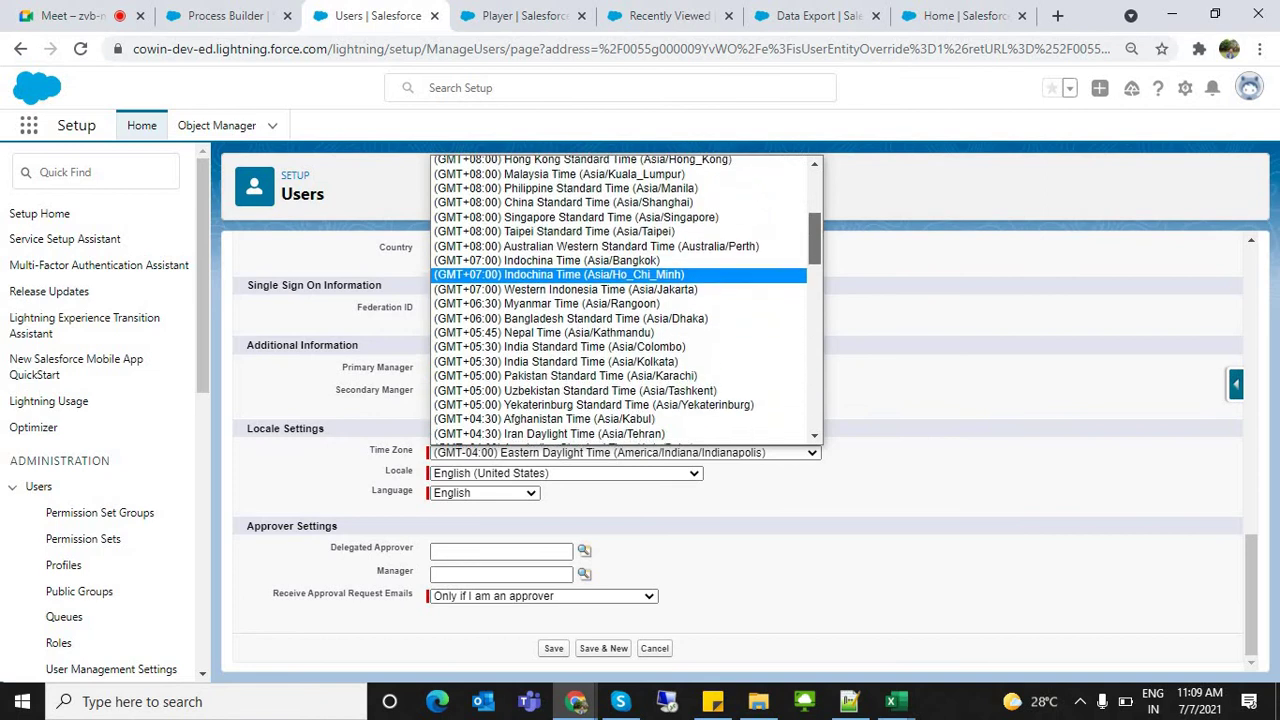
scroll(626, 300, "up", 6)
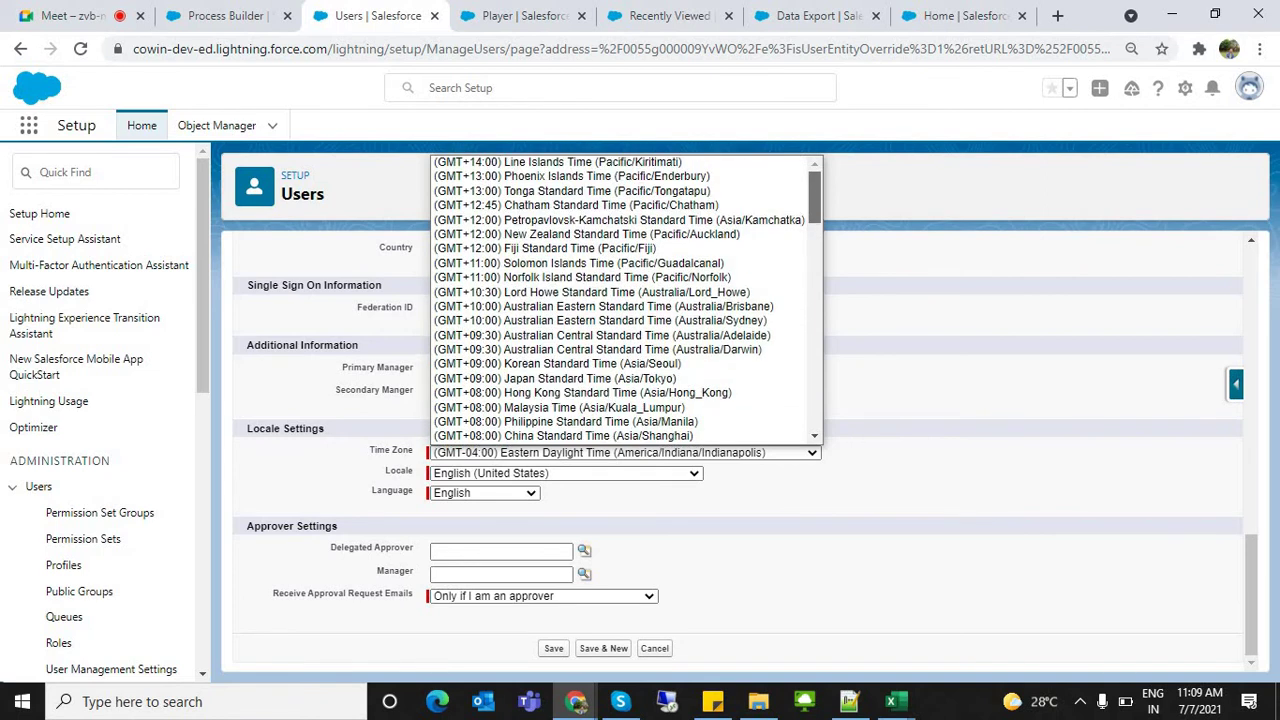
scroll(626, 300, "down", 8)
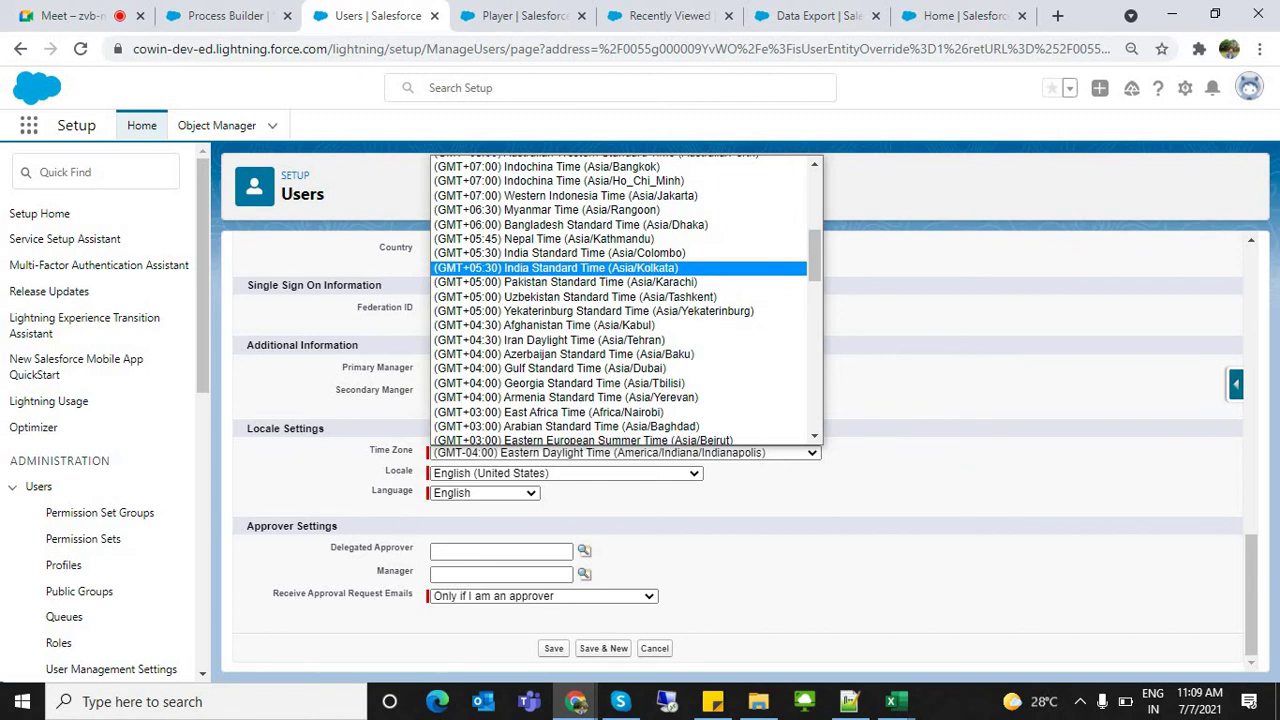
left_click(556, 267)
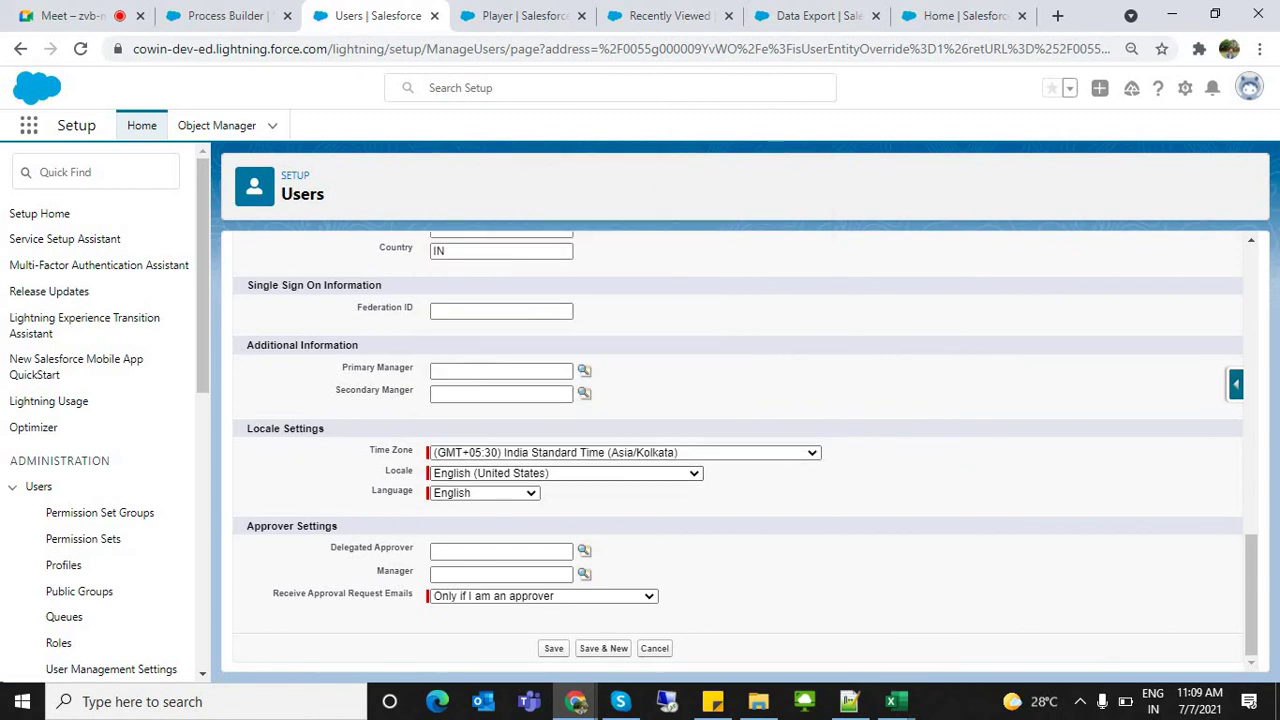
Set the user's Locale to English (India) and save the user record
left_click(560, 473)
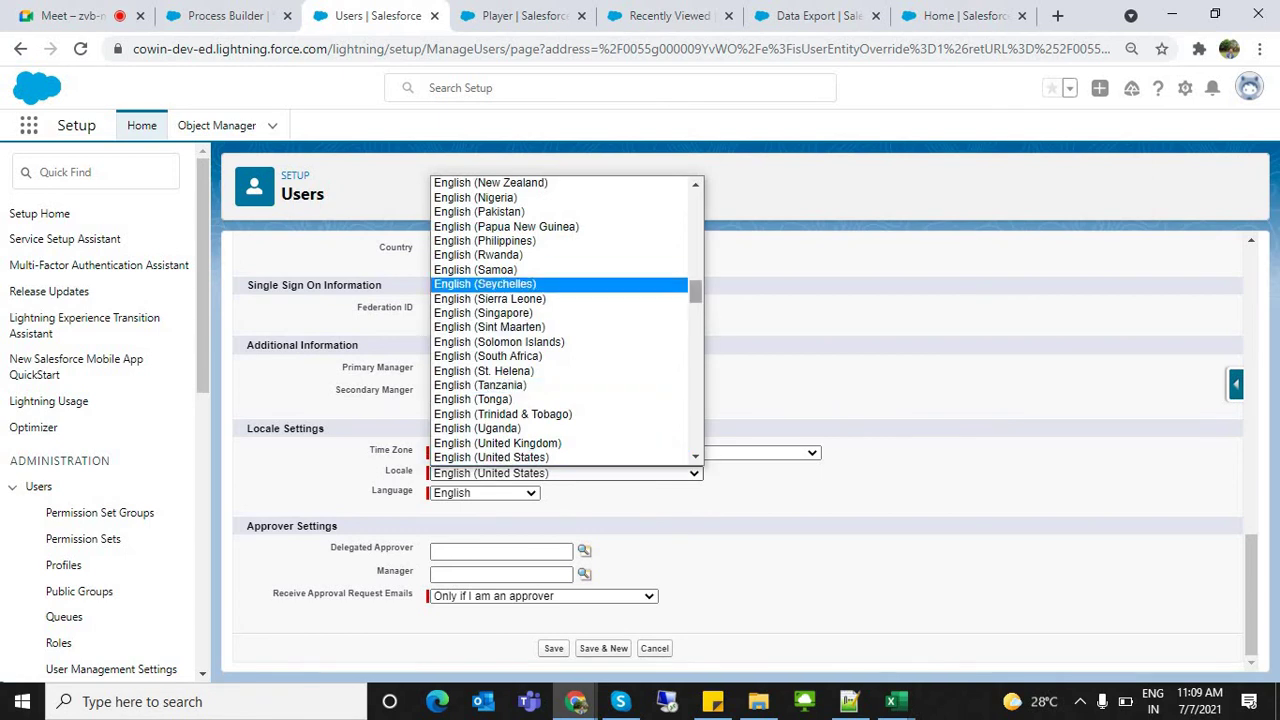
left_click_drag(695, 291, 695, 265)
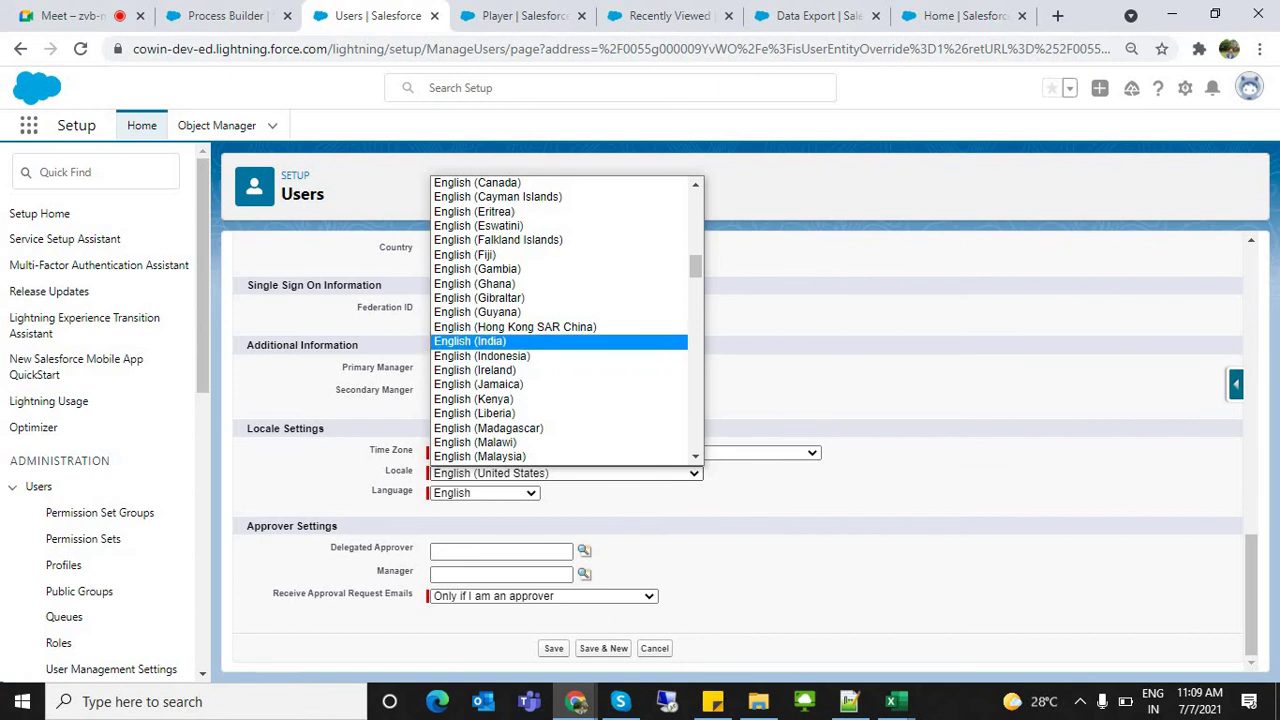
left_click(470, 341)
left_click(553, 648)
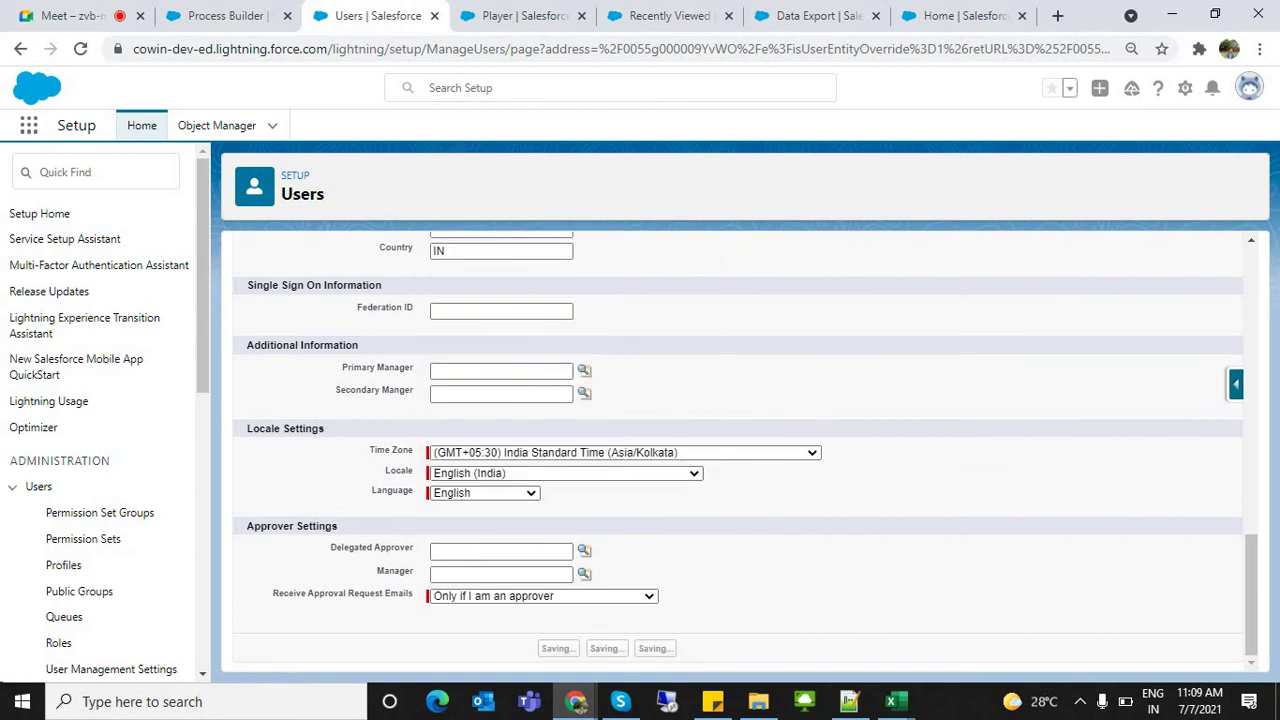
Return to the Bulk Data Load Job details and go back to the list of bulk data load jobs to check the job times
key("ctrl+Tab")
key("ctrl+Tab")
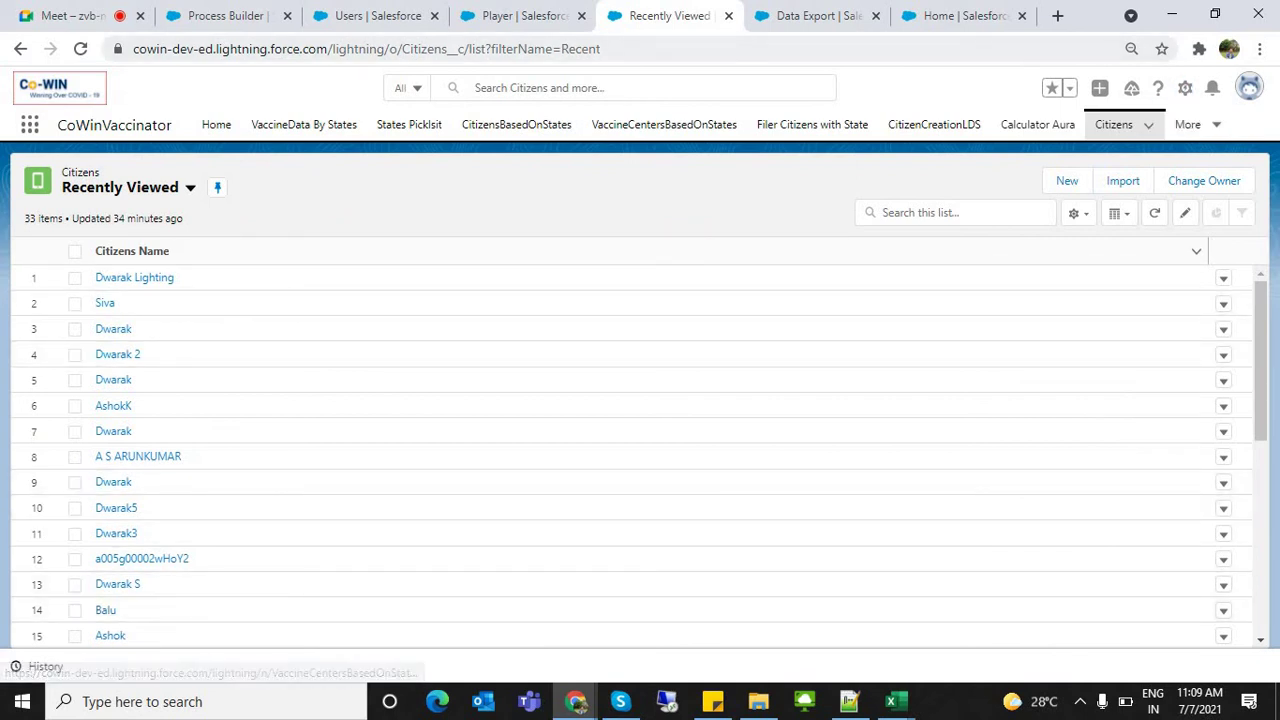
key("ctrl+shift+Tab")
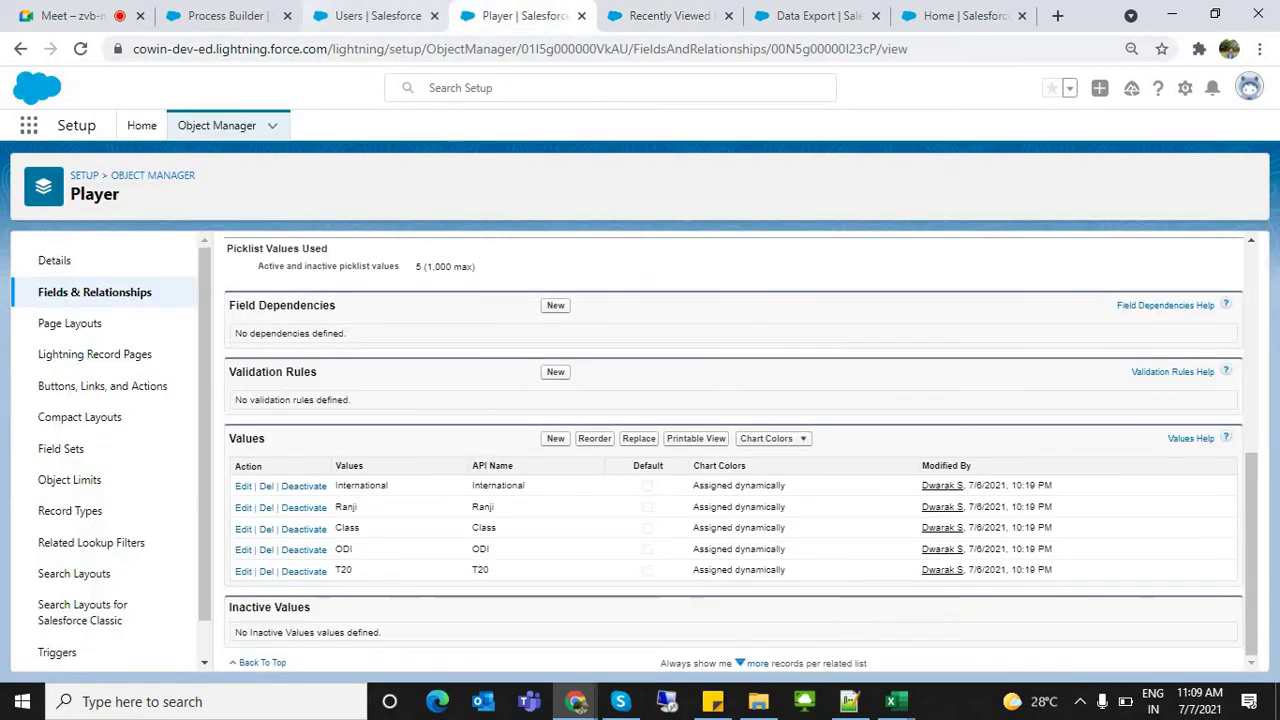
key("ctrl+shift+Tab")
key("ctrl+shift+Tab")
key("ctrl+Tab")
key("ctrl+Tab")
key("ctrl+Tab")
key("ctrl+Tab")
key("ctrl+Tab")
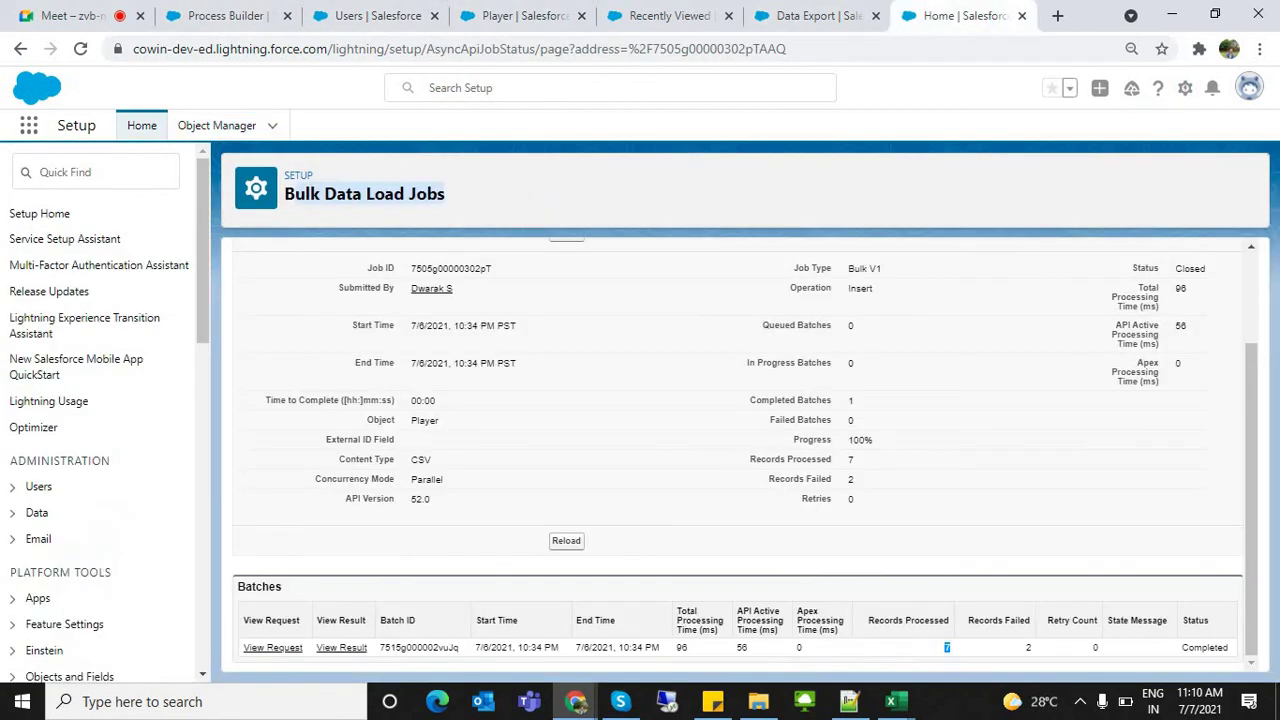
left_click_drag(1251, 500, 1251, 410)
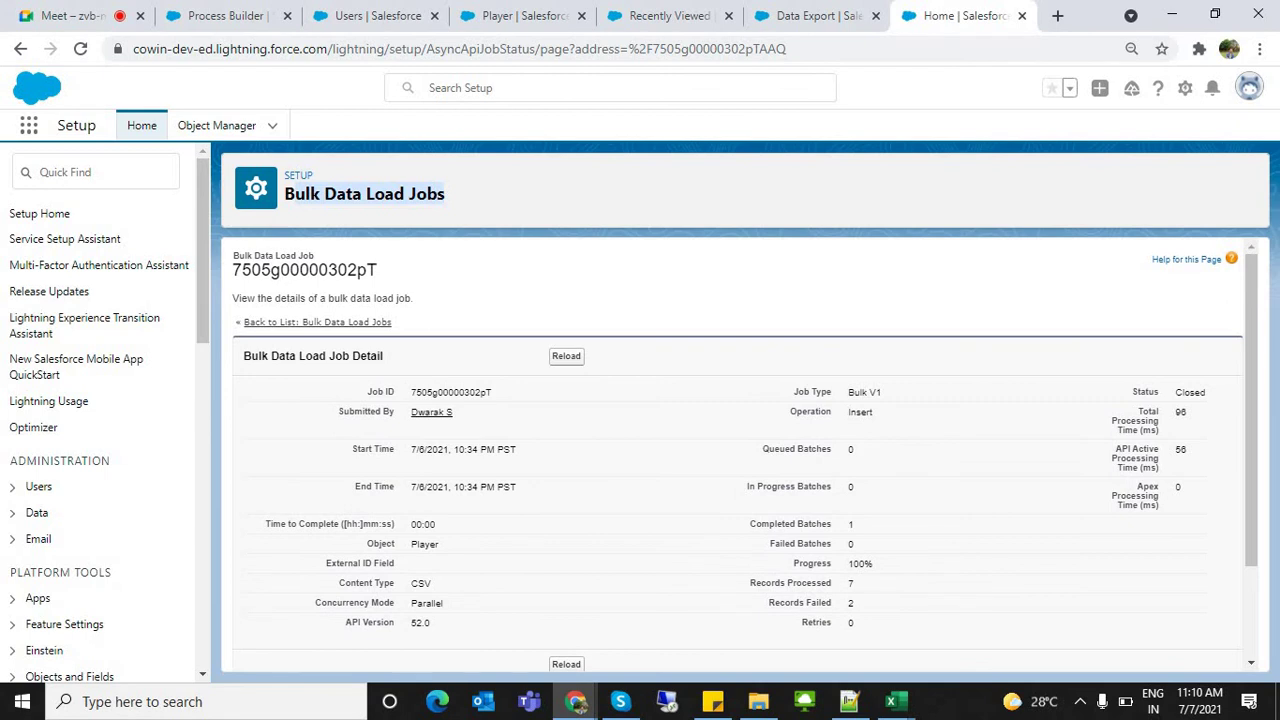
left_click(317, 322)
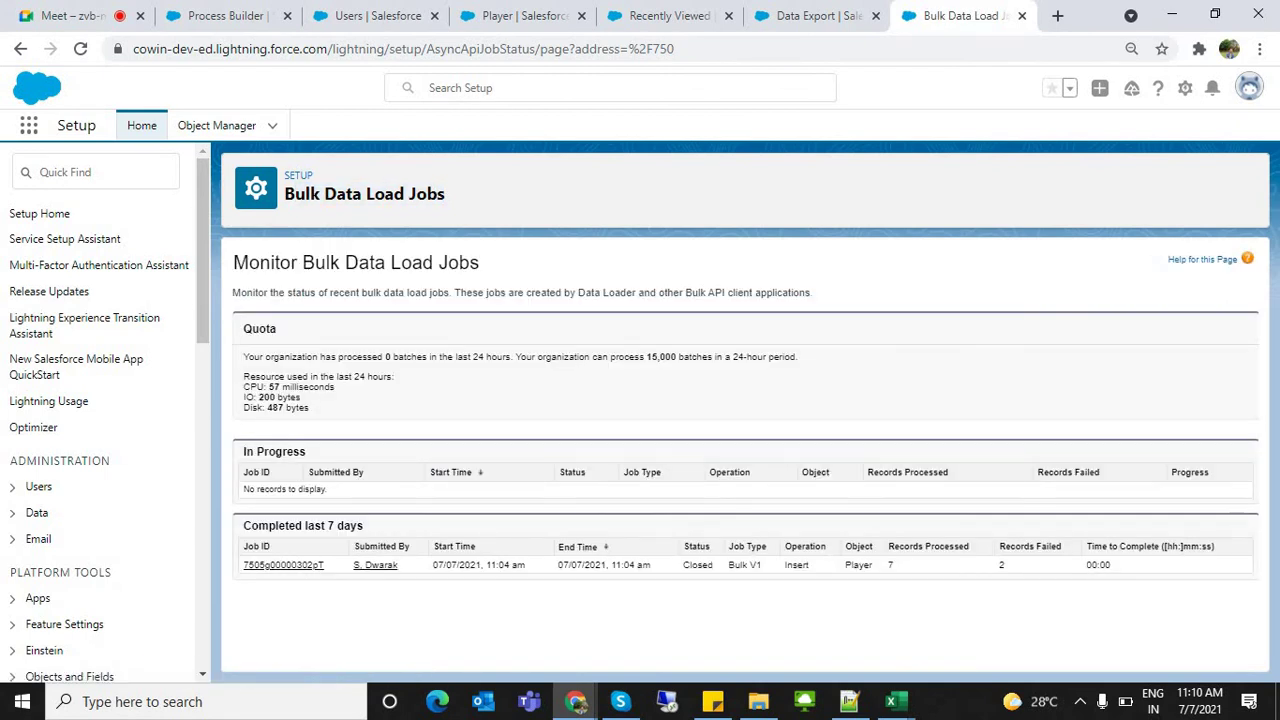
Open the Data Import Wizard through a Setup search for "import w" and examine the status of its recent Player import job
left_click(96, 172)
type("import")
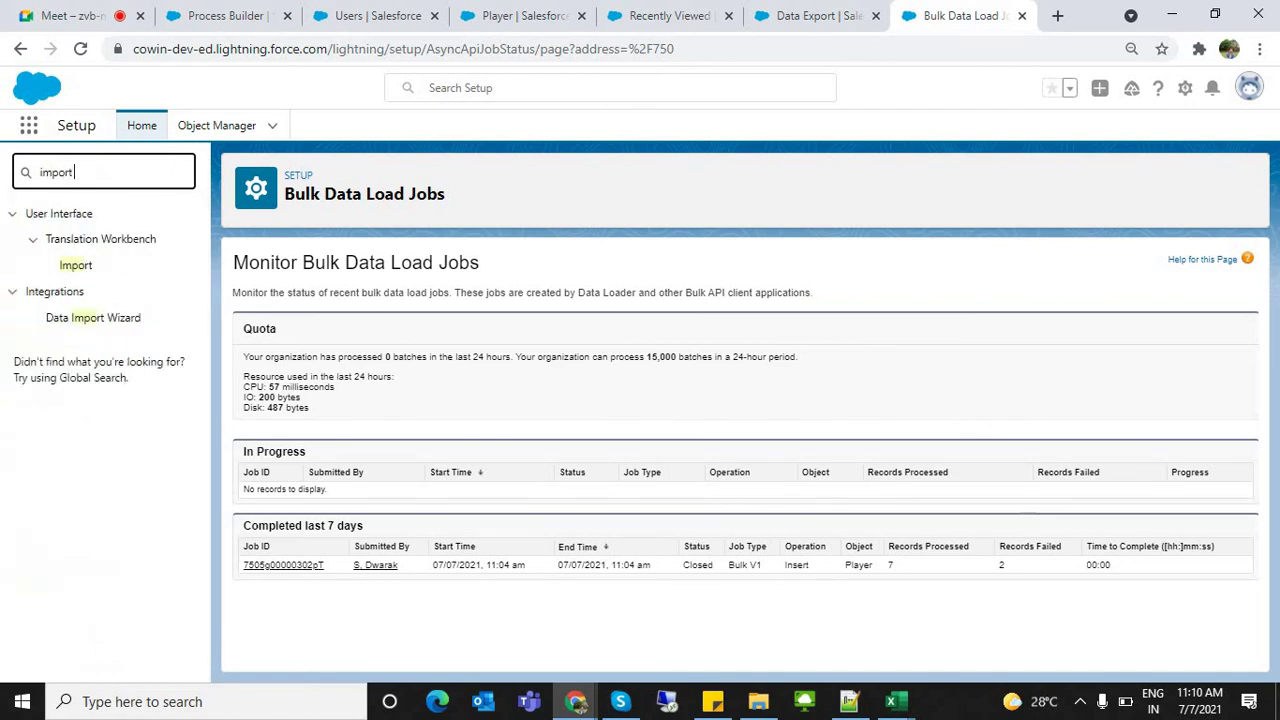
type(" w")
left_click(93, 240)
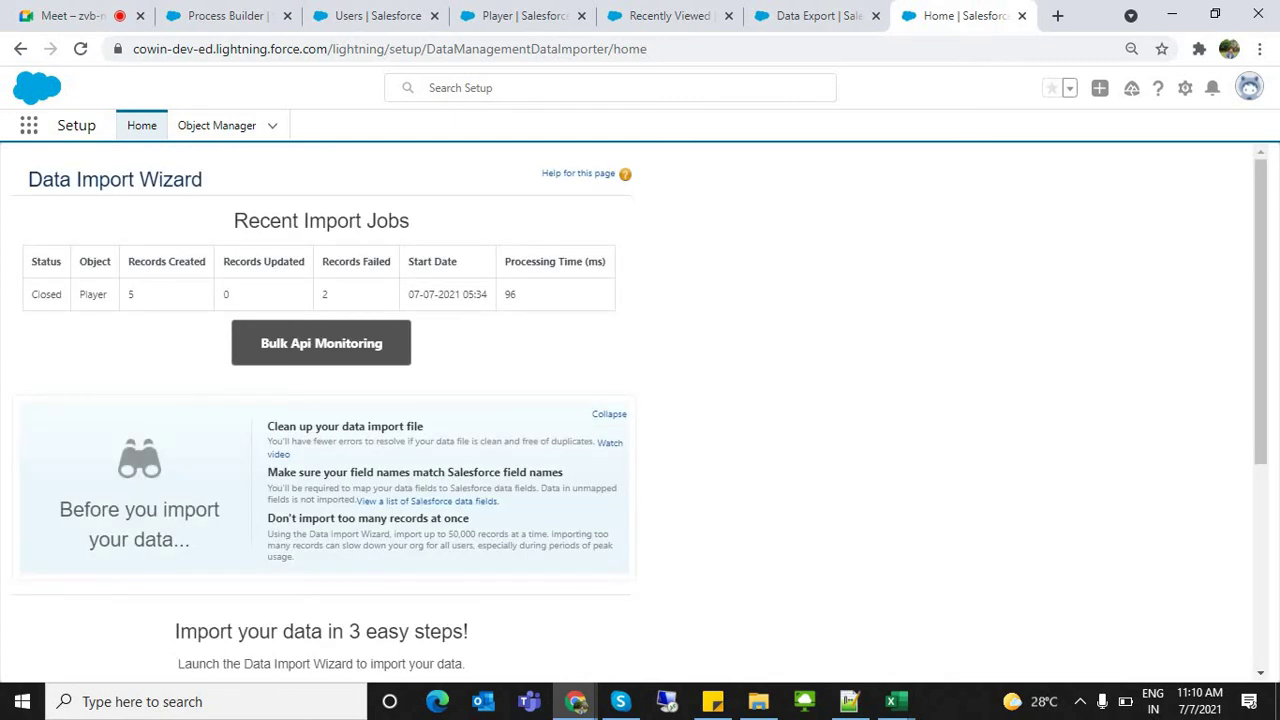
left_click_drag(31, 294, 516, 294)
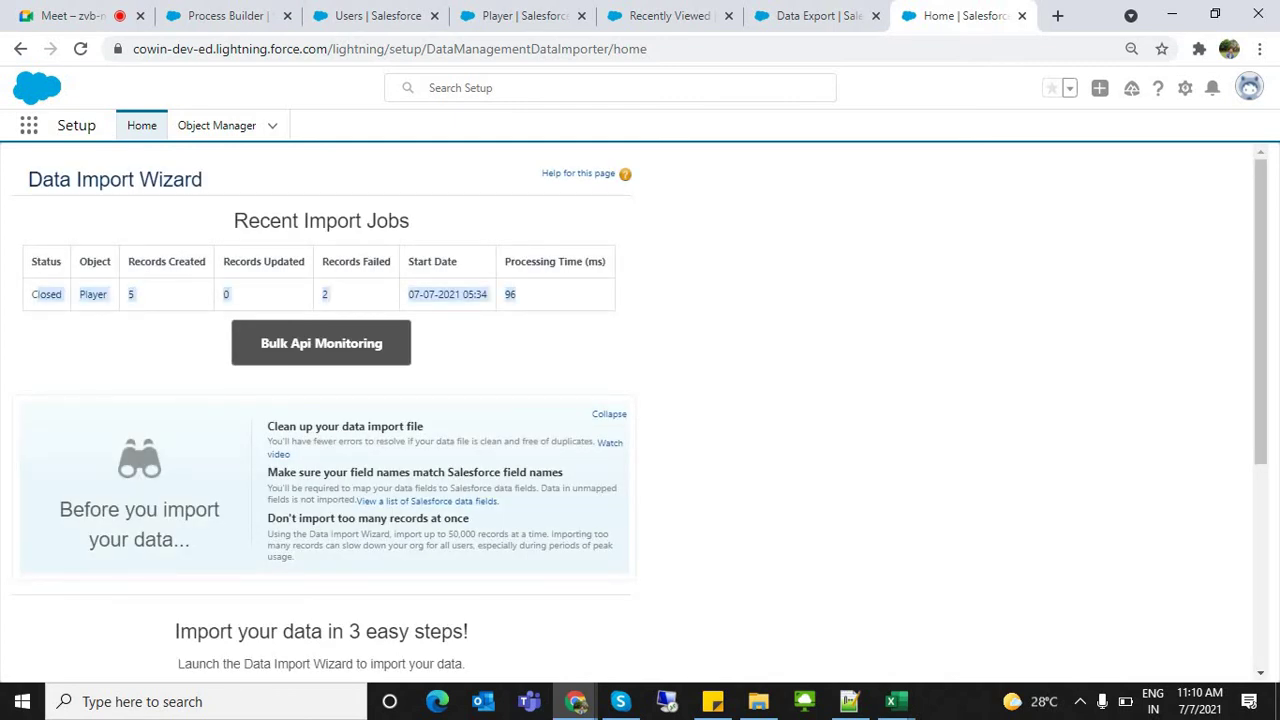
double_click(46, 294)
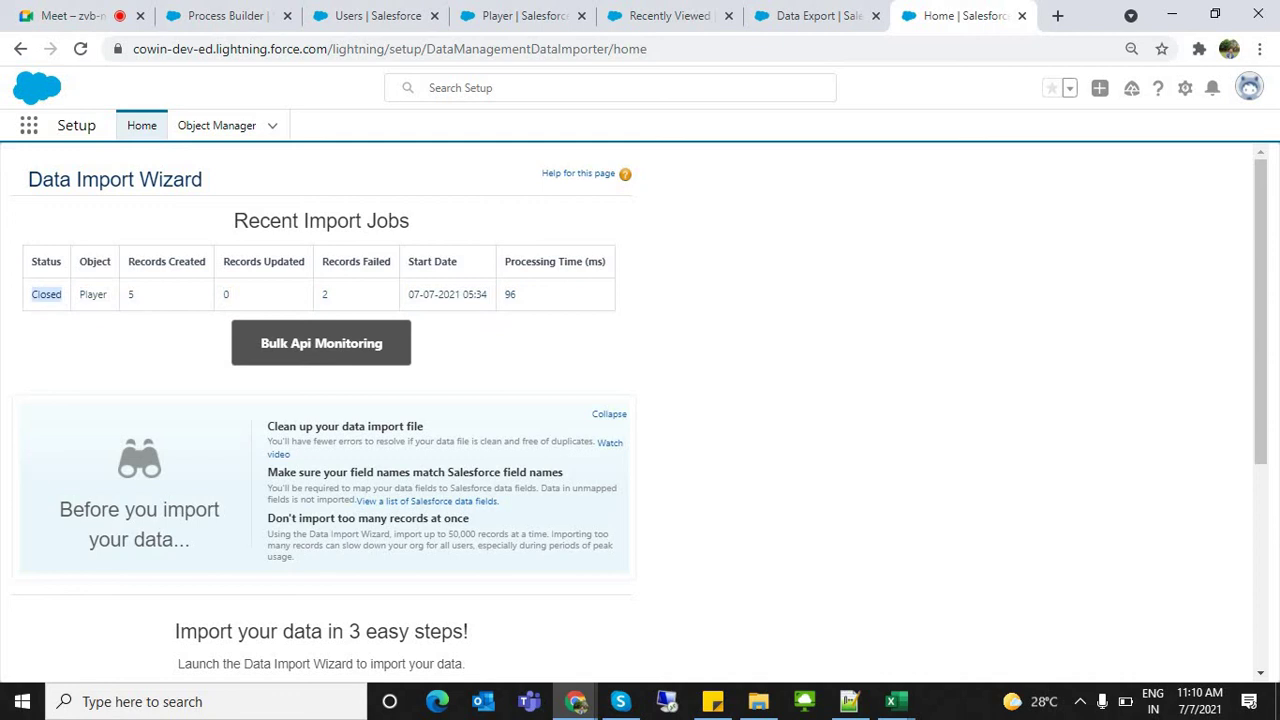
Compare the recent Player import job's status, record counts and start date with the data rows in the Player Info workbook in Excel
left_click(46, 294)
left_click_drag(330, 294, 40, 294)
key("alt+Tab")
key("alt+Tab")
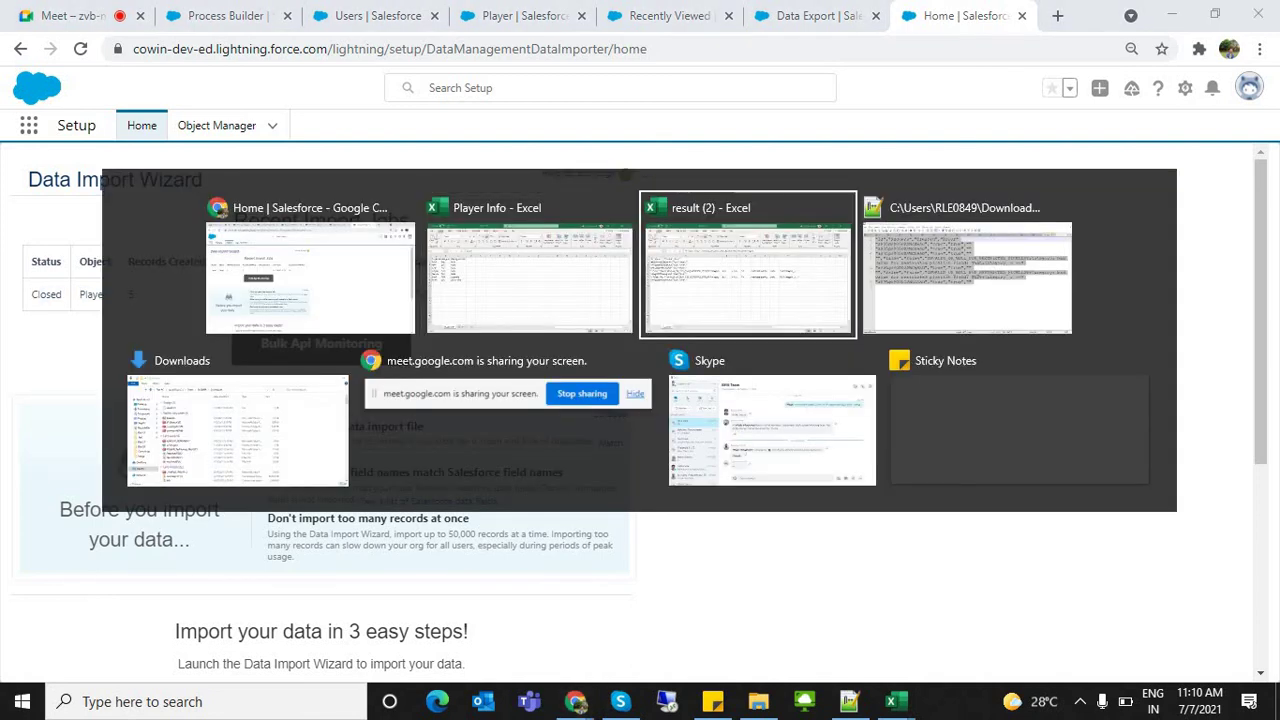
key("alt+Tab")
key("alt+Tab")
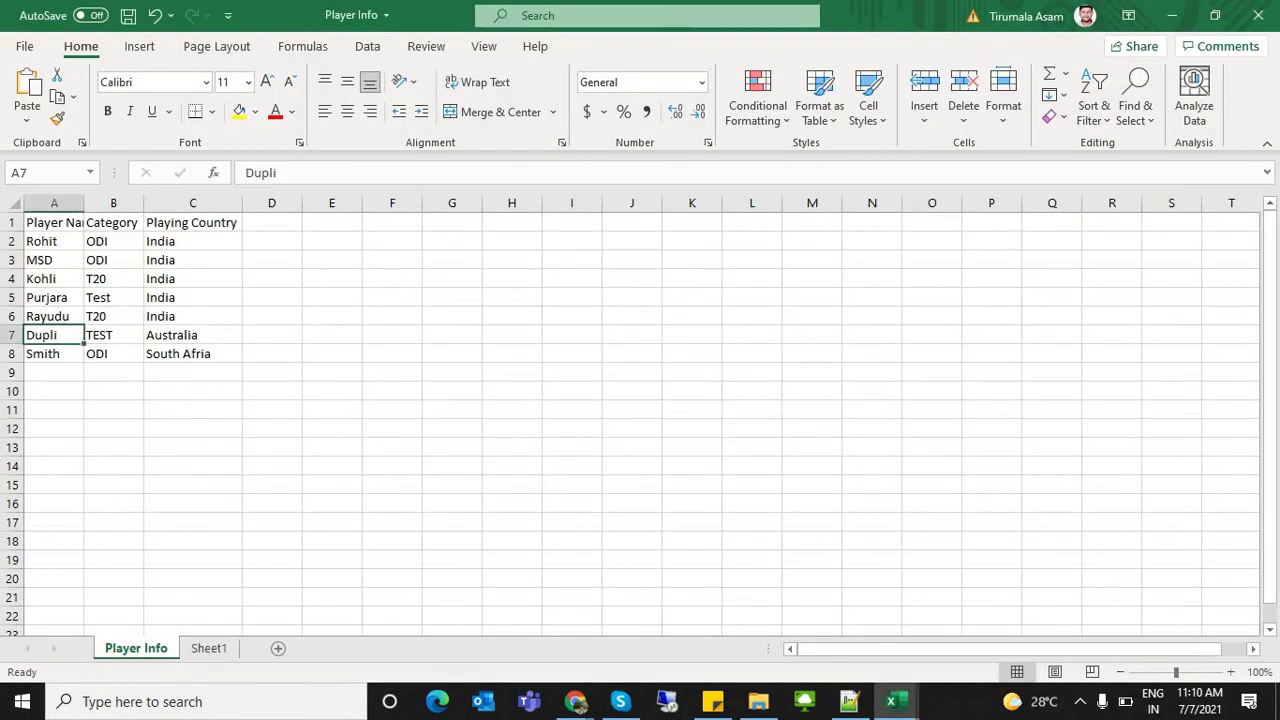
left_click_drag(54, 241, 193, 354)
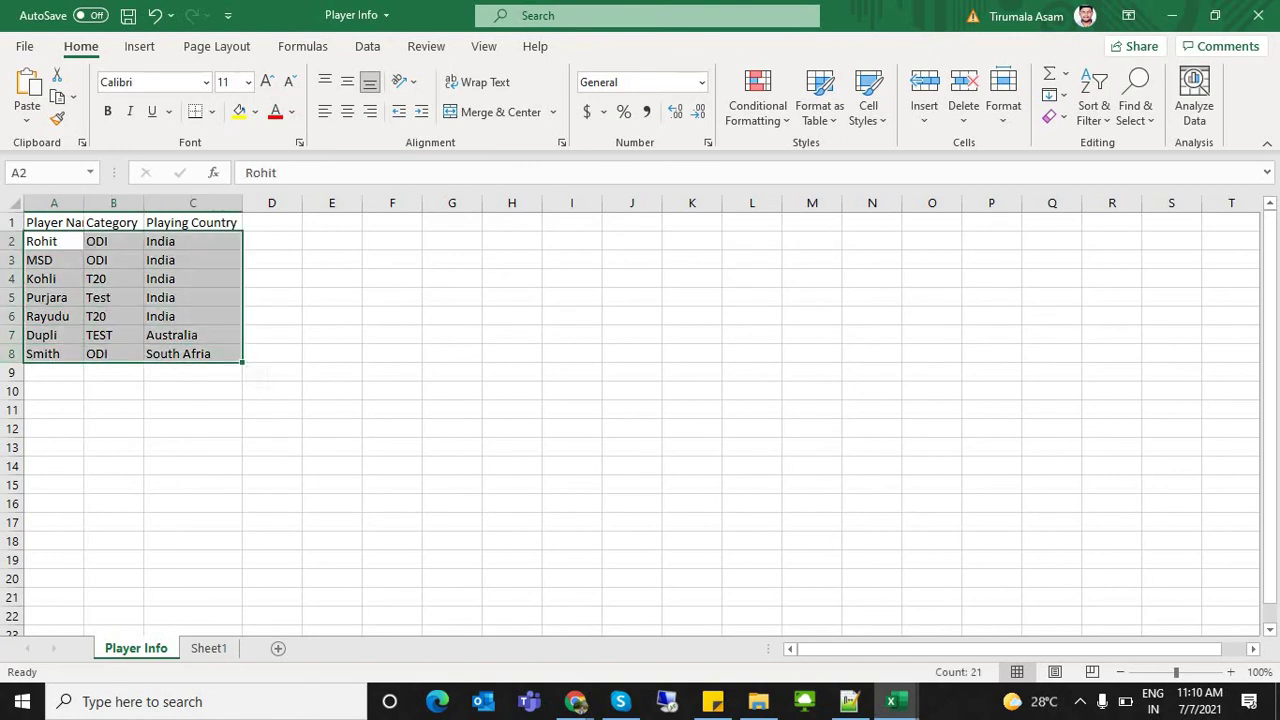
left_click(12, 222)
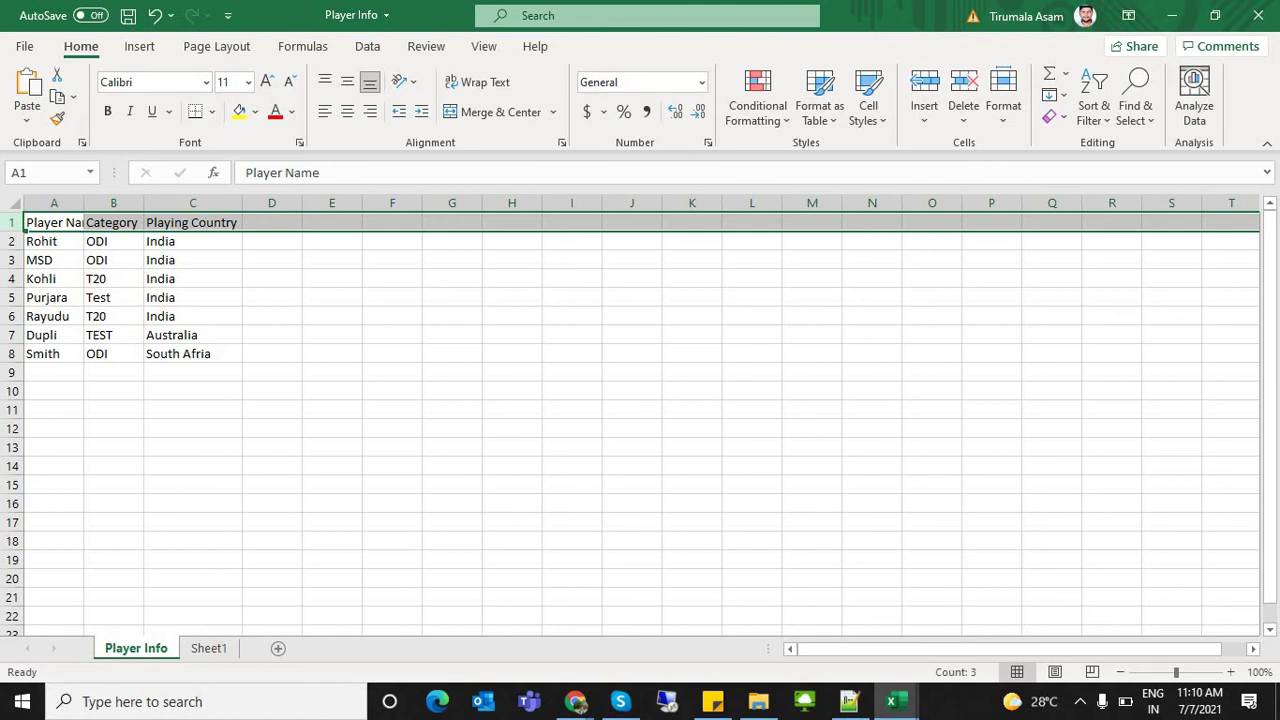
left_click_drag(54, 241, 193, 353)
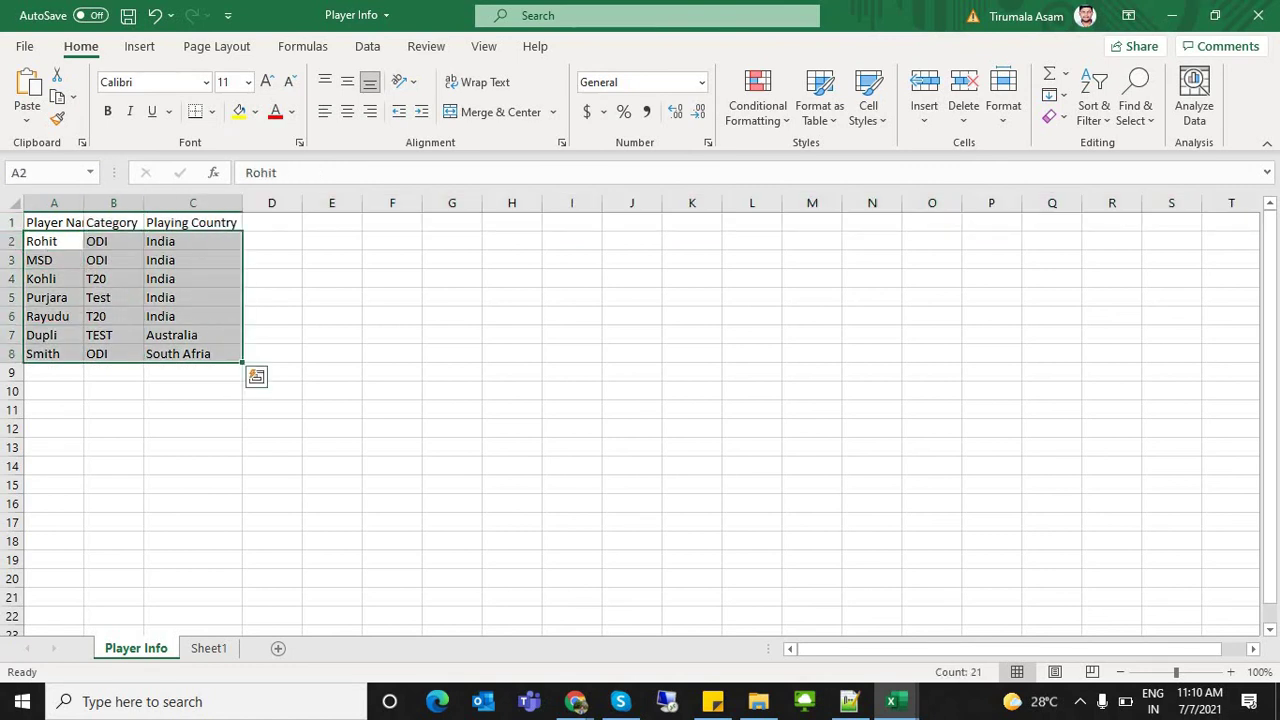
key("alt+Tab")
key("alt+Tab")
key("Tab")
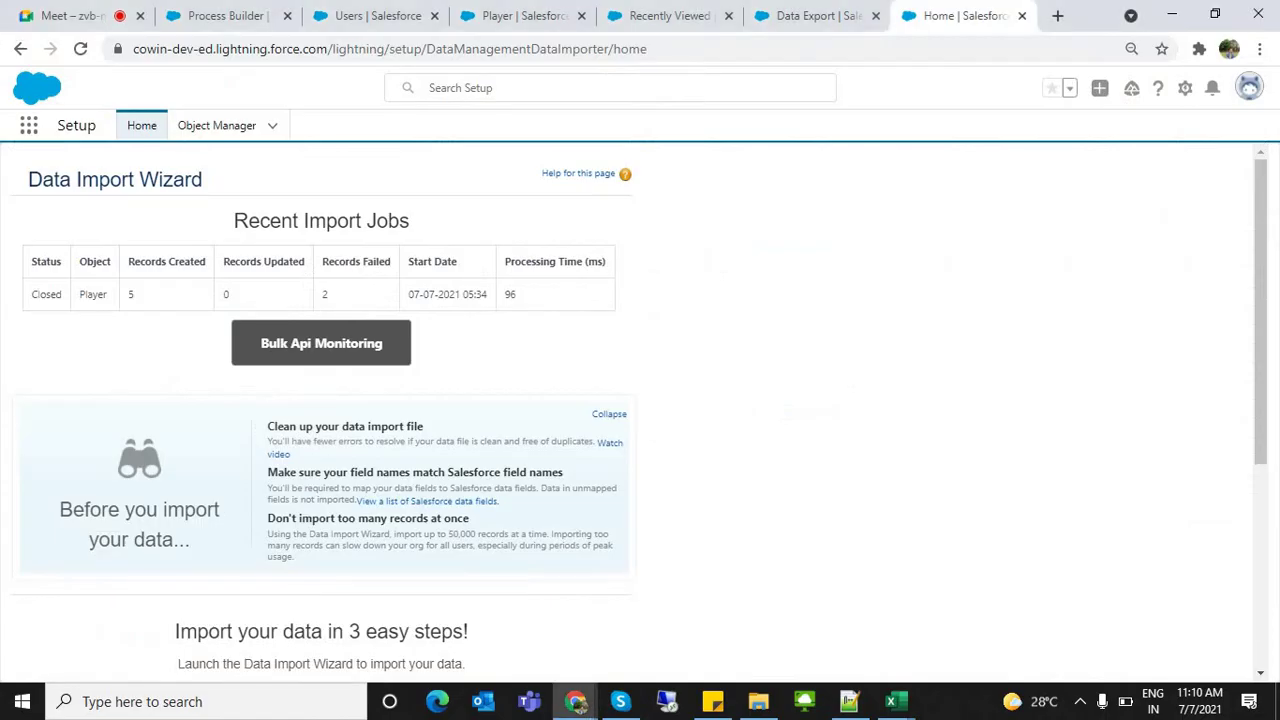
left_click_drag(50, 295, 520, 295)
left_click(545, 298)
Launch the Data Import Wizard and show the custom objects available for import
scroll(545, 400, "down", 1)
scroll(630, 410, "down", 3)
left_click(321, 529)
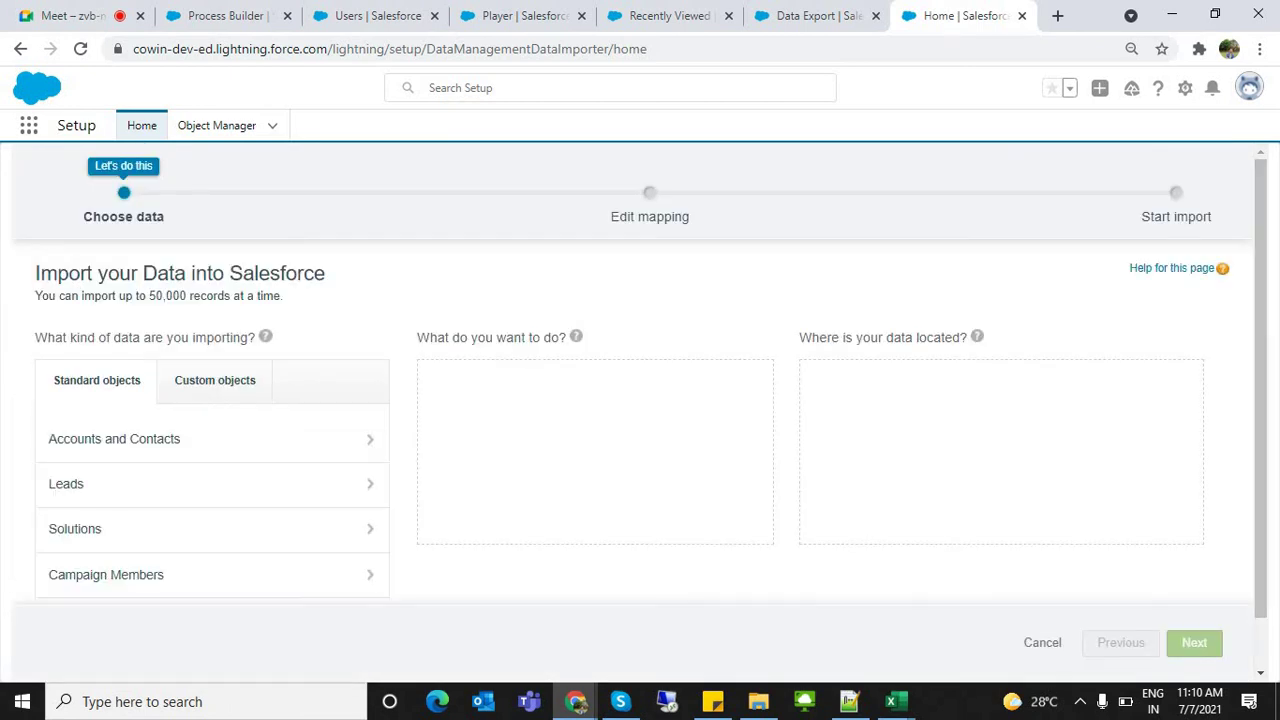
left_click(215, 381)
left_click(97, 381)
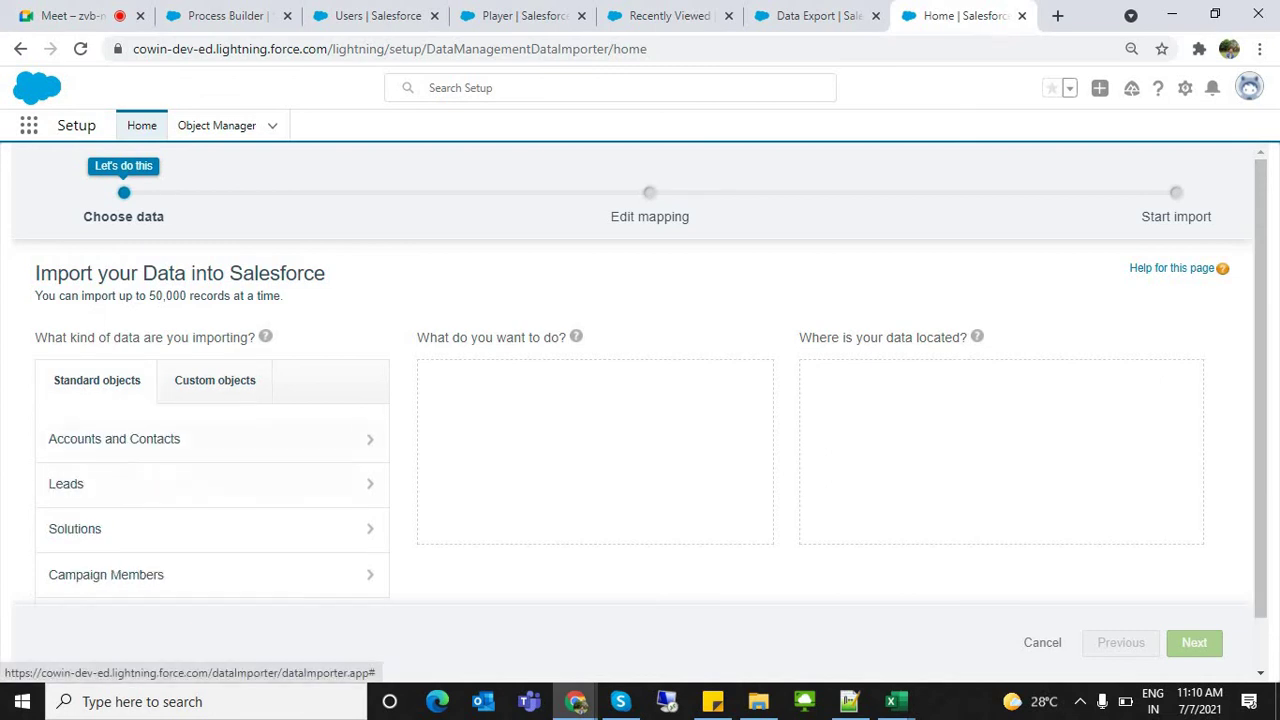
left_click(215, 380)
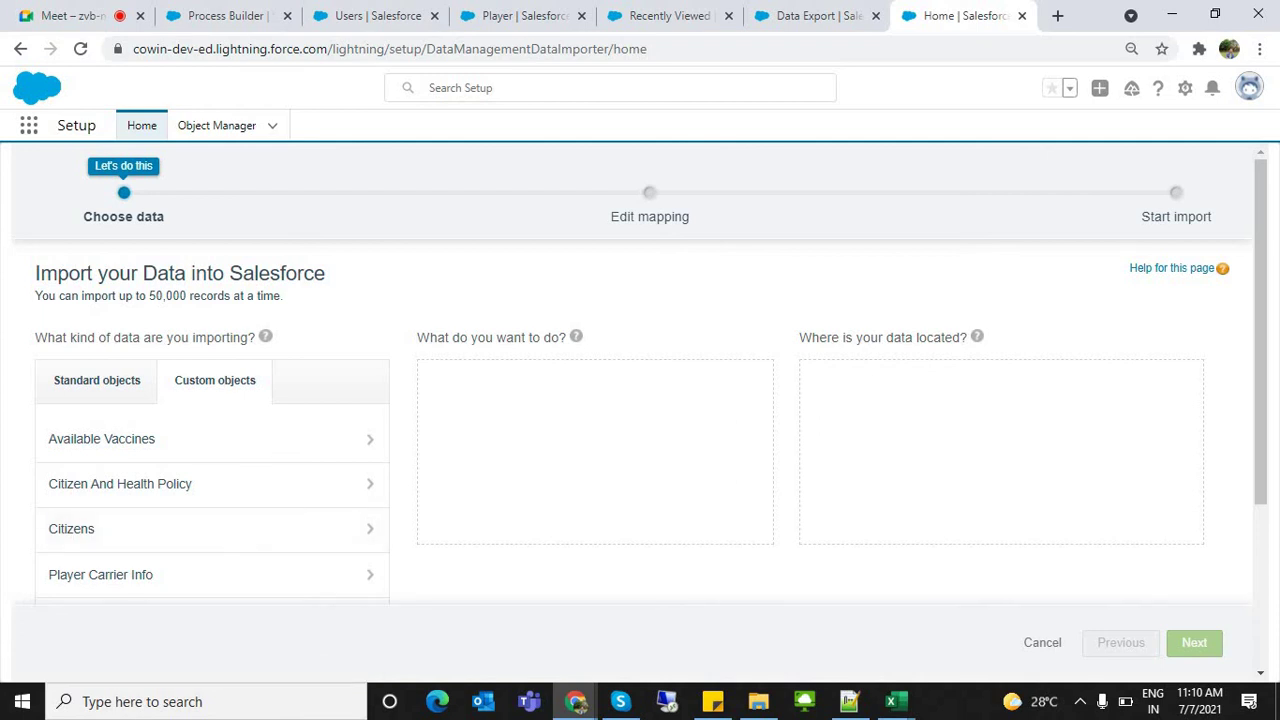
Switch to the Player Info workbook in Excel and add a DOB column header in D1
left_click(896, 701)
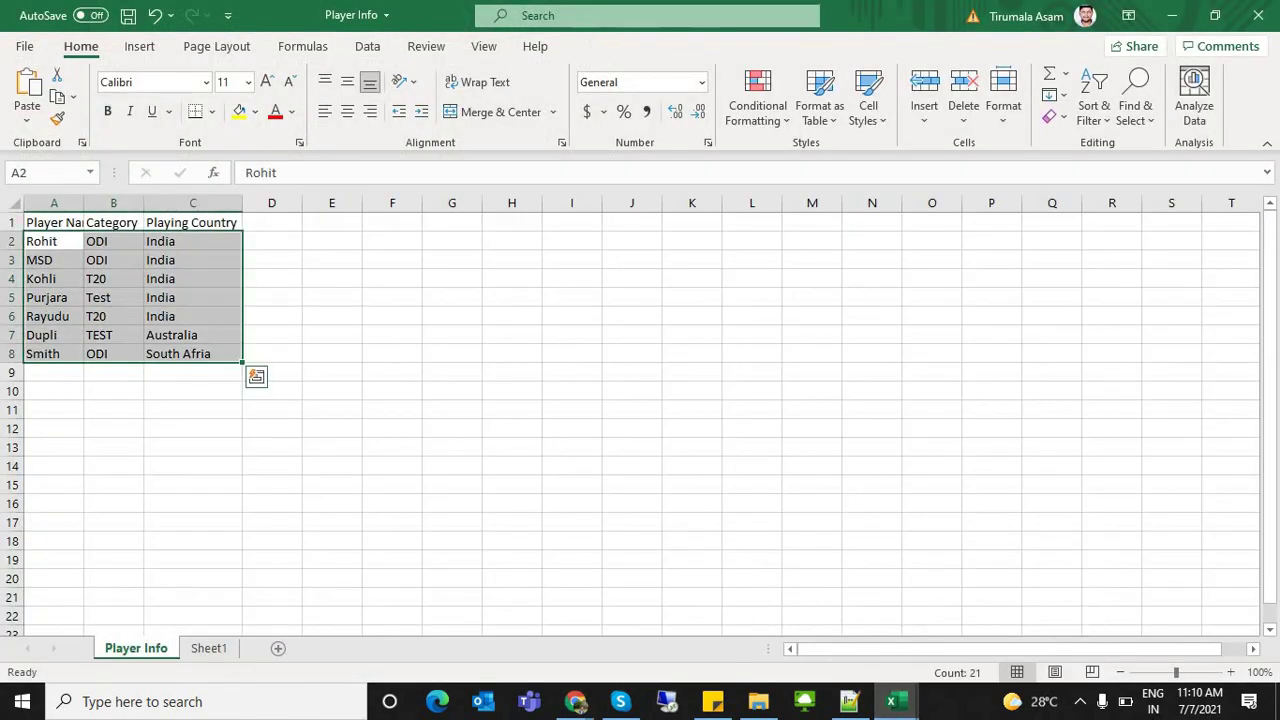
left_click(54, 298)
left_click(54, 279)
left_click(54, 260)
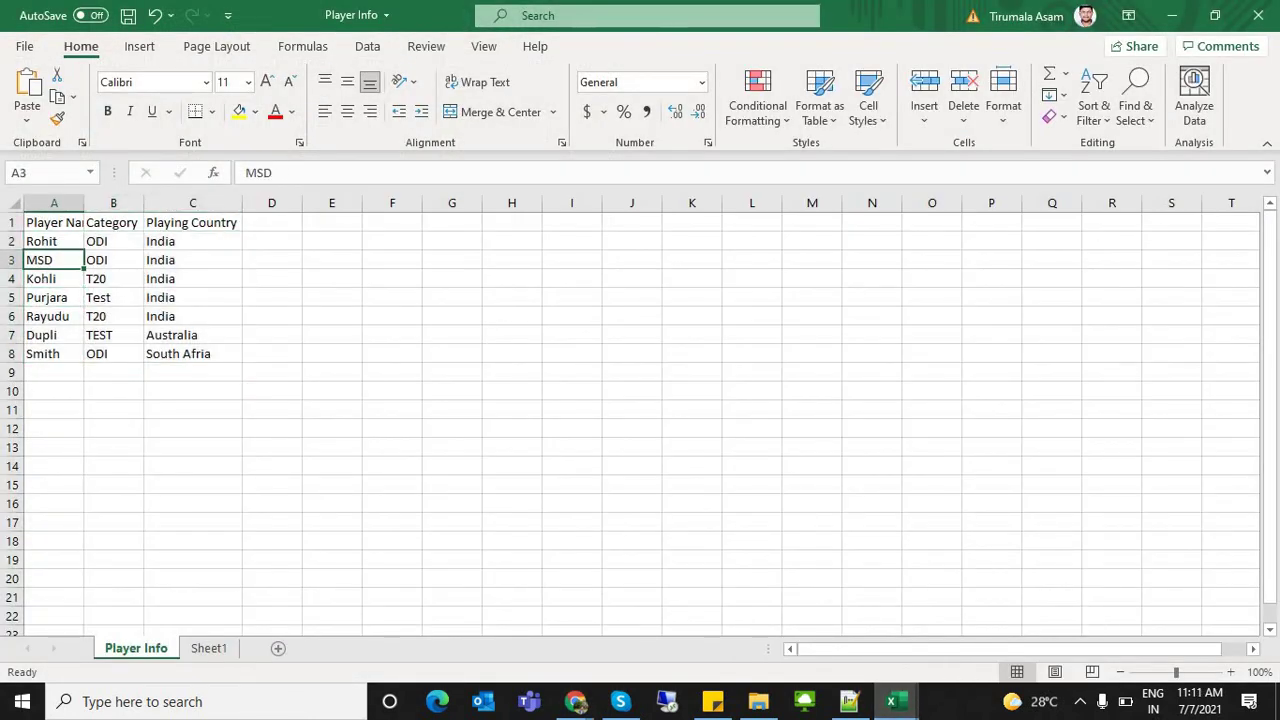
left_click(272, 222)
type("D")
key("BackSpace")
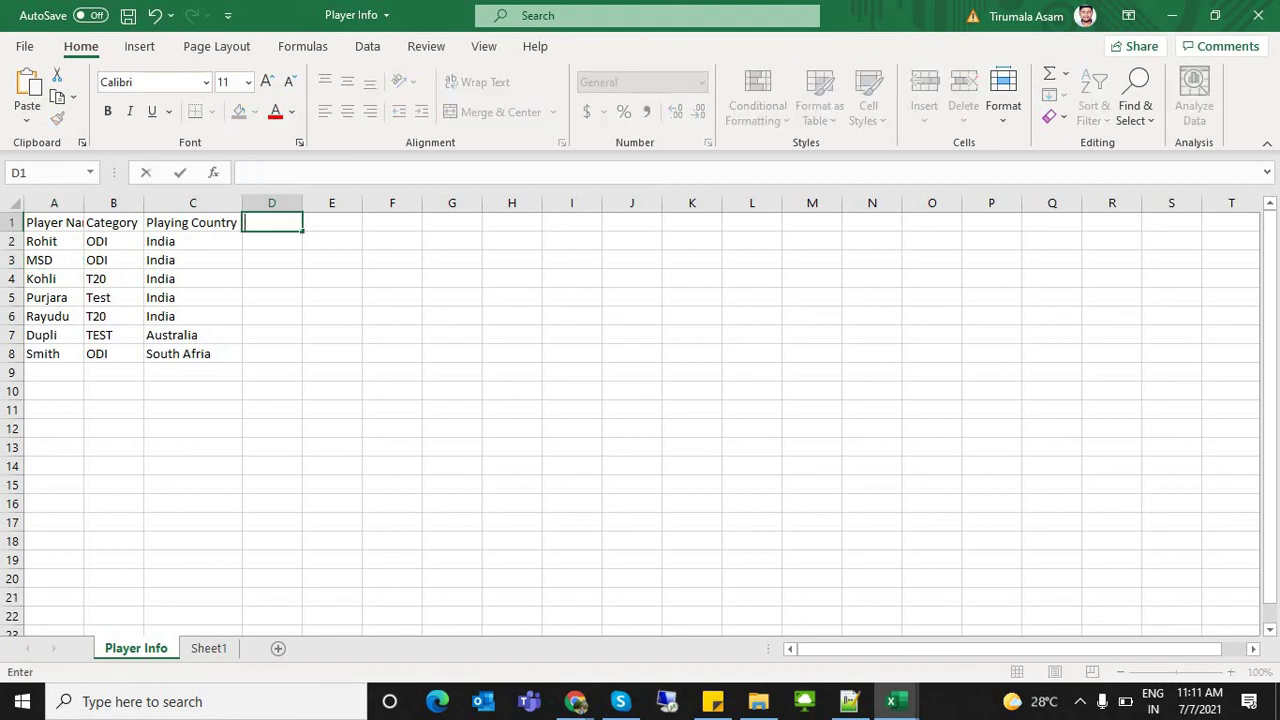
type("DOB")
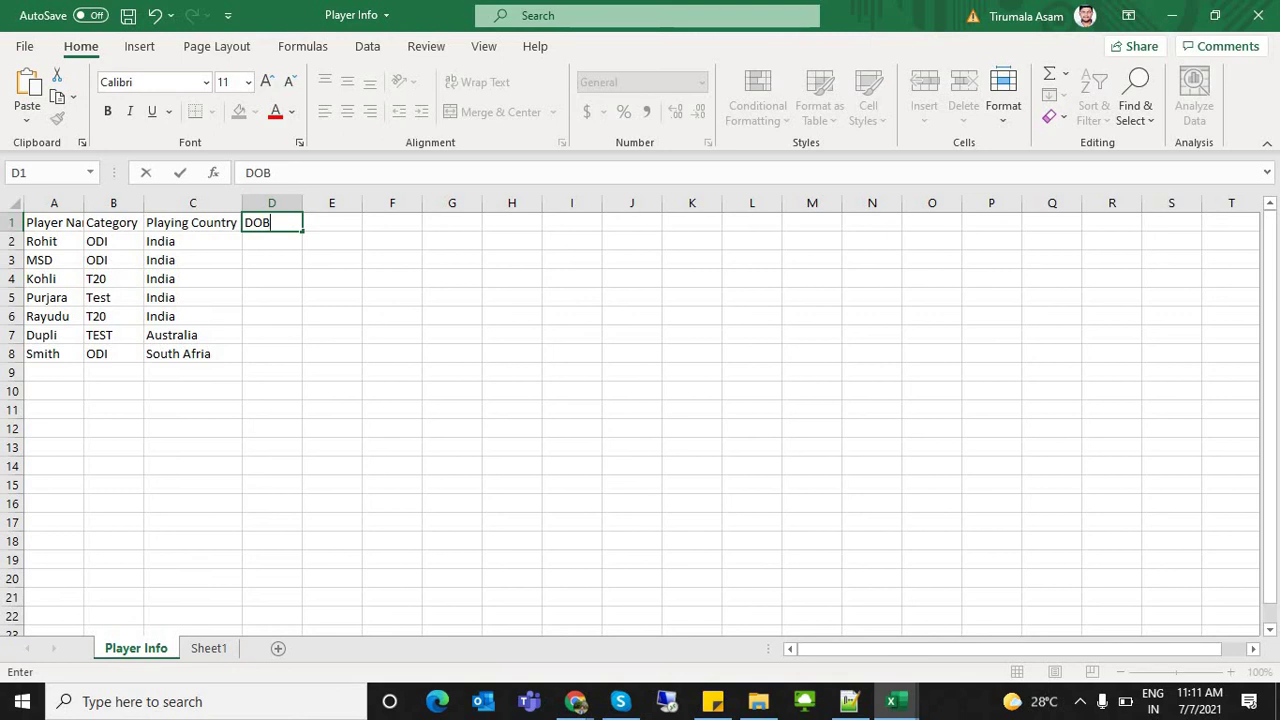
Enter a date of birth for the MSD row in cell D3 and check that row
left_click(272, 260)
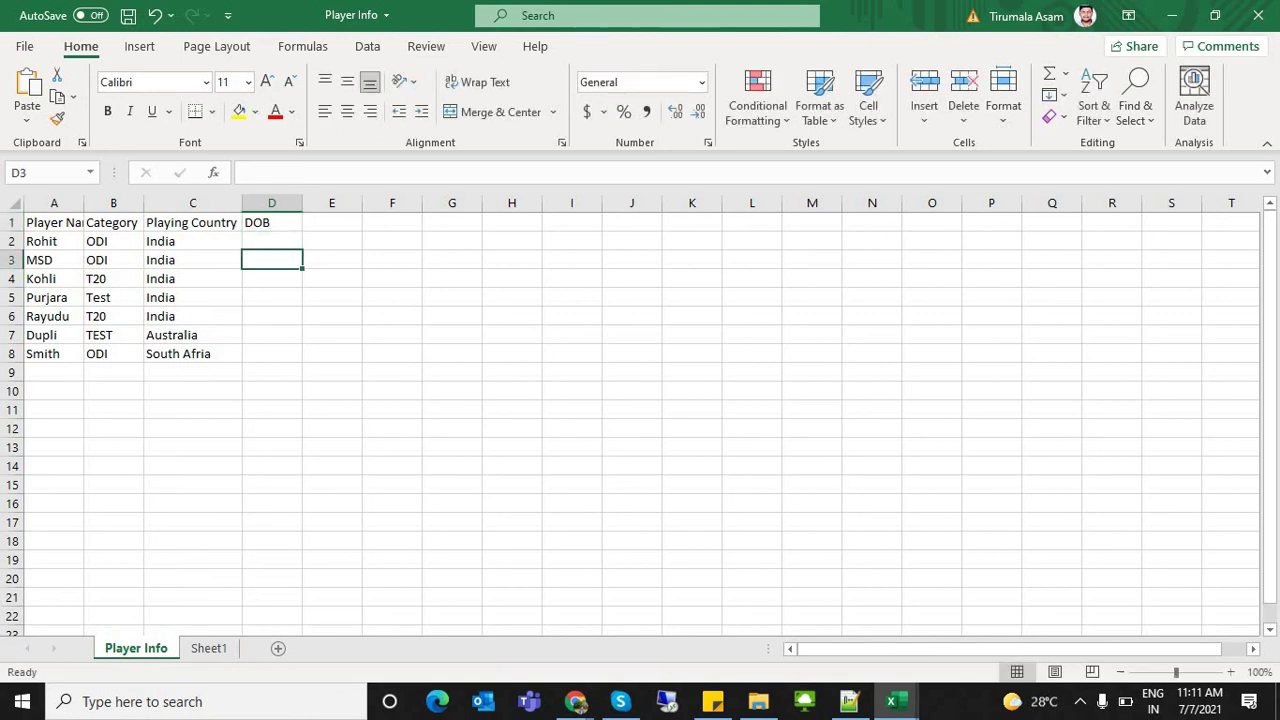
type("30/20/1")
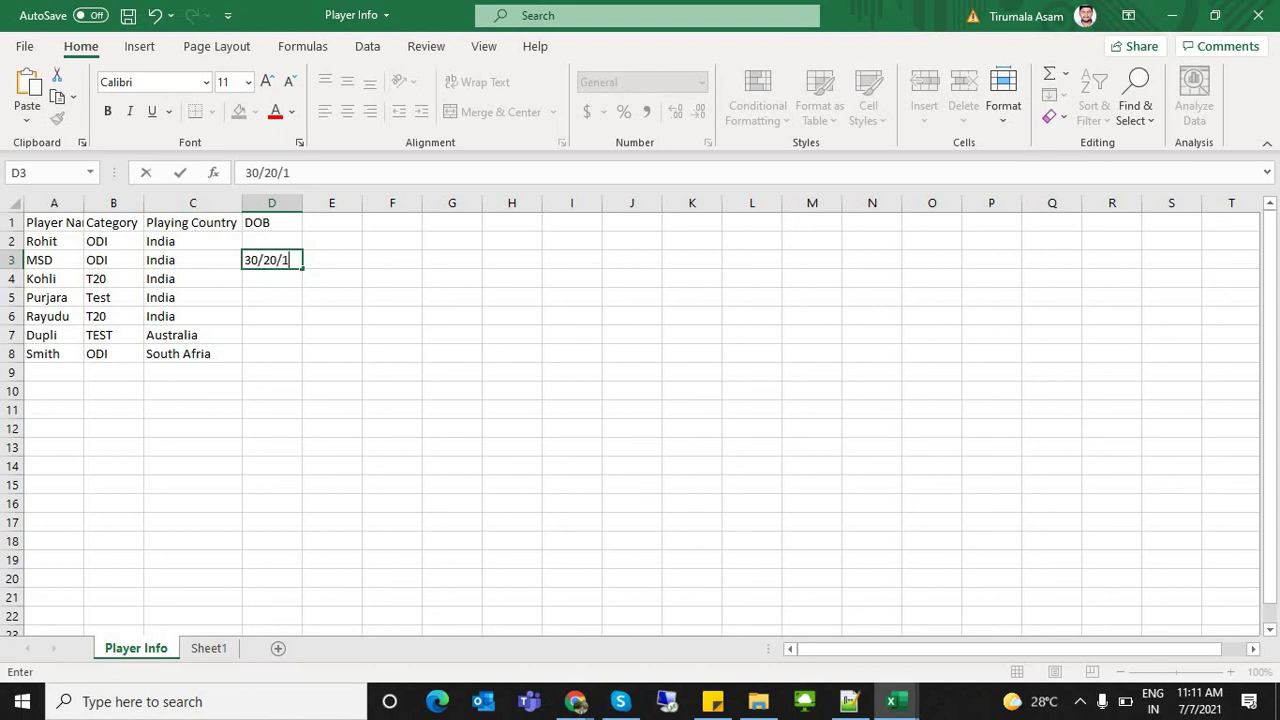
type("000")
left_click(272, 354)
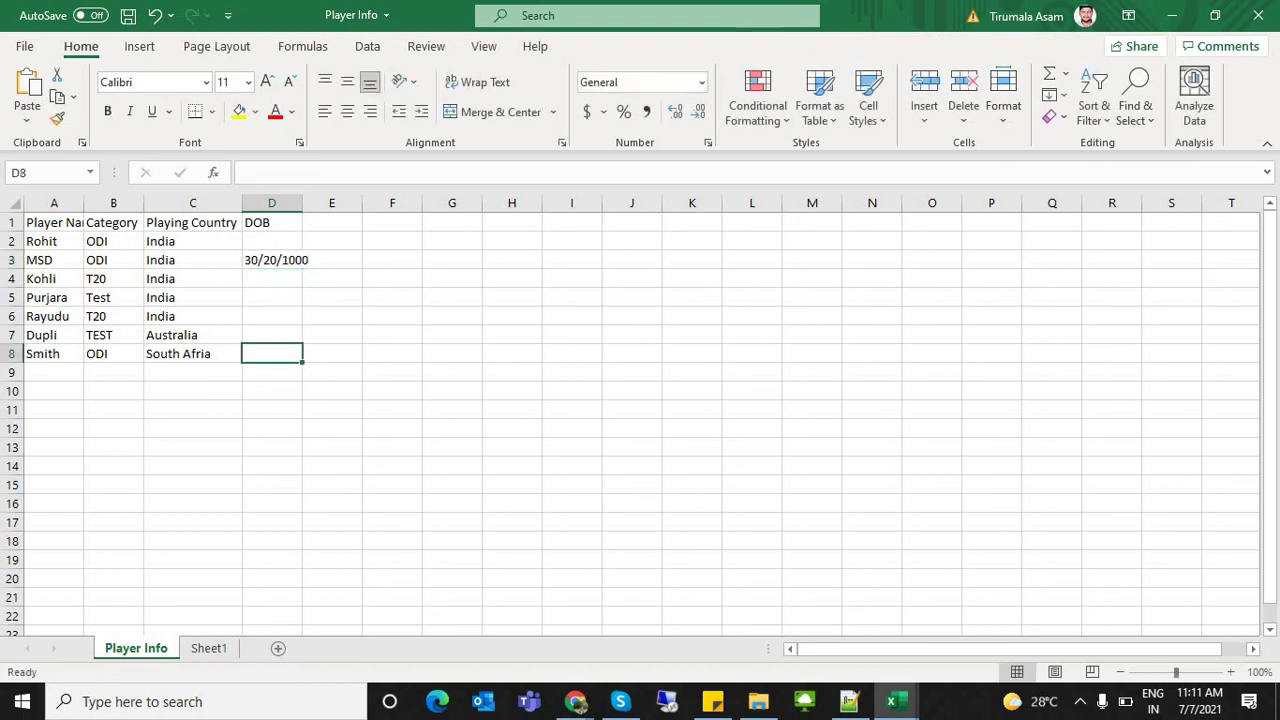
left_click(272, 260)
left_click_drag(54, 259, 271, 259)
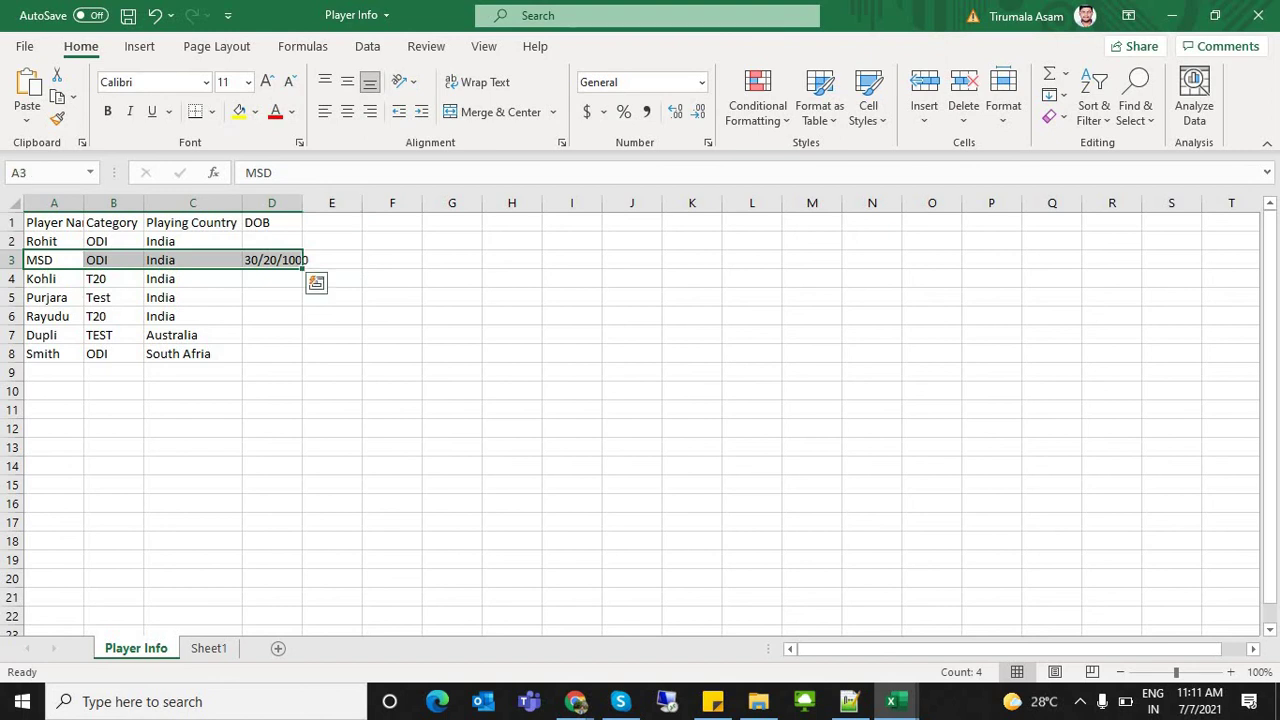
left_click(54, 260)
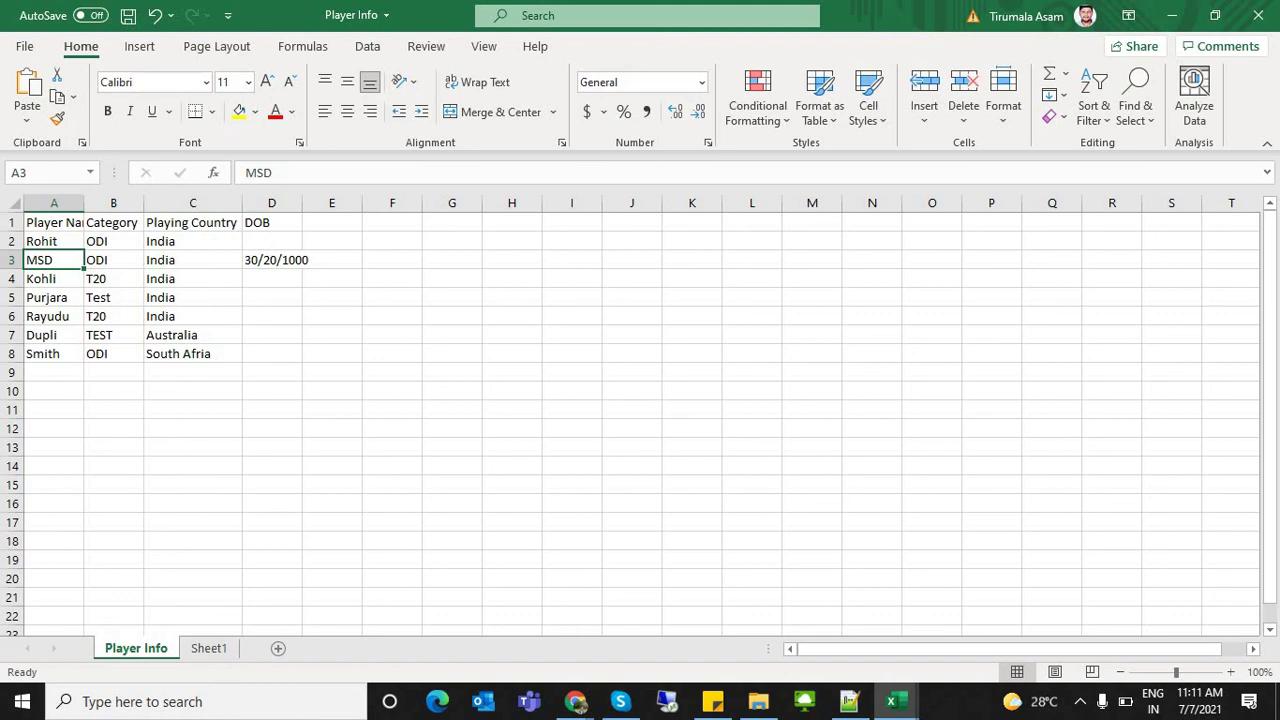
Return to Salesforce in Chrome and open the Player object in the Users page's browser tab by searching the App Launcher for "play"
left_click(577, 703)
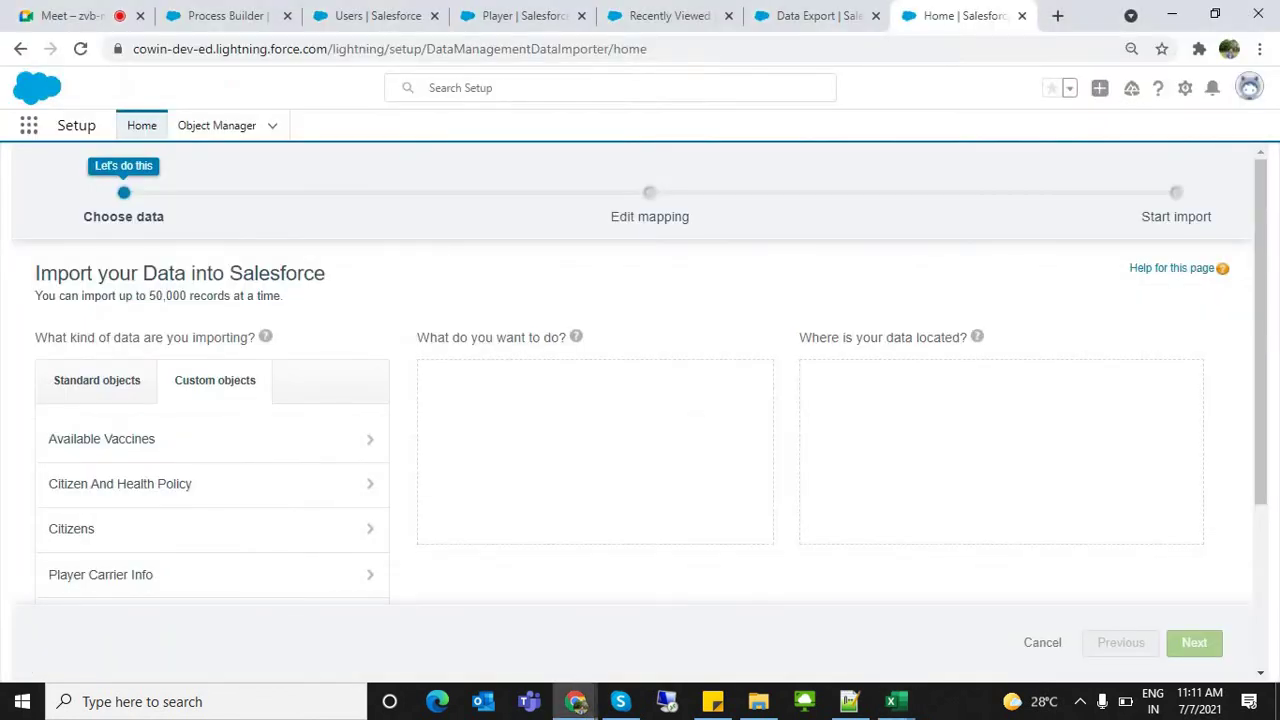
left_click(372, 16)
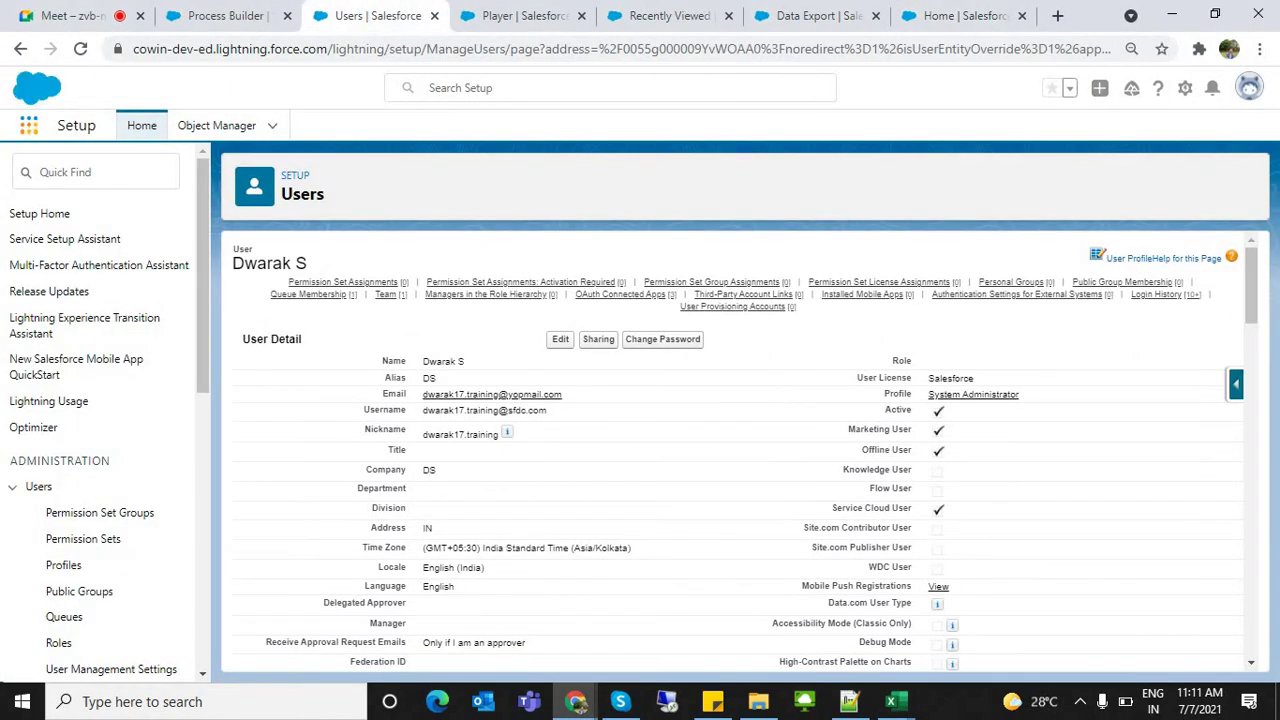
left_click(29, 125)
type("play")
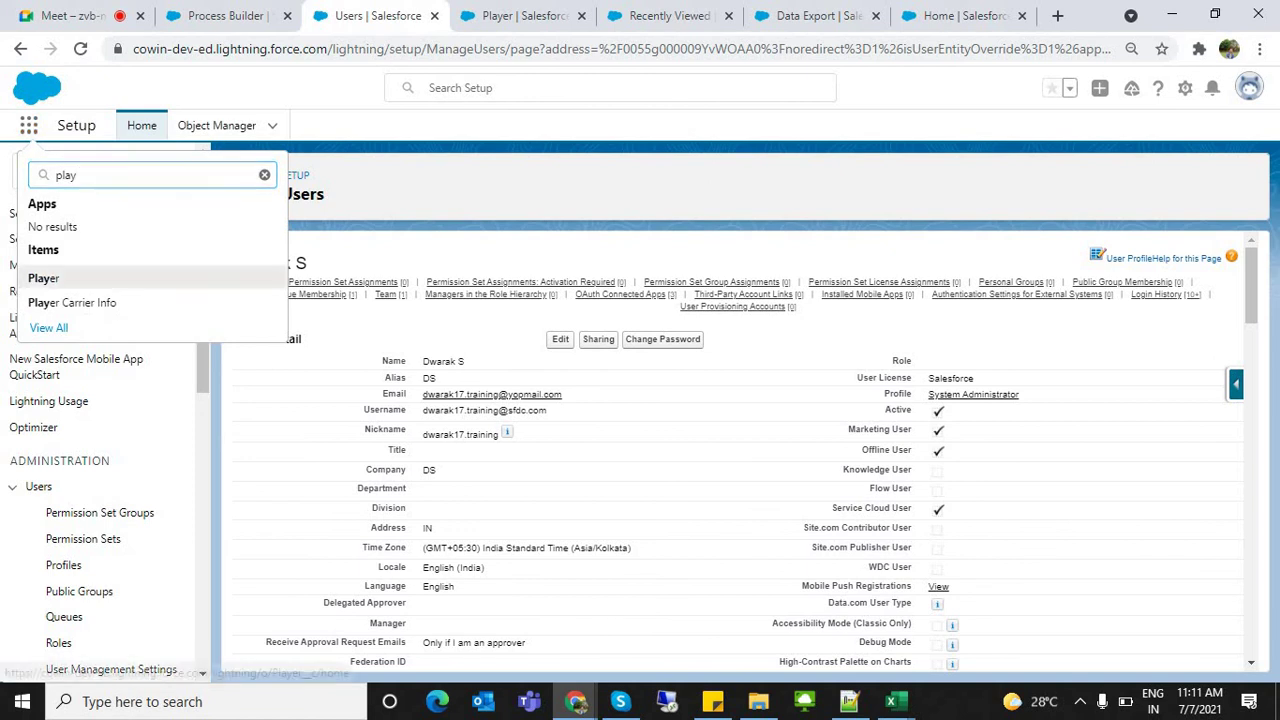
left_click(44, 278)
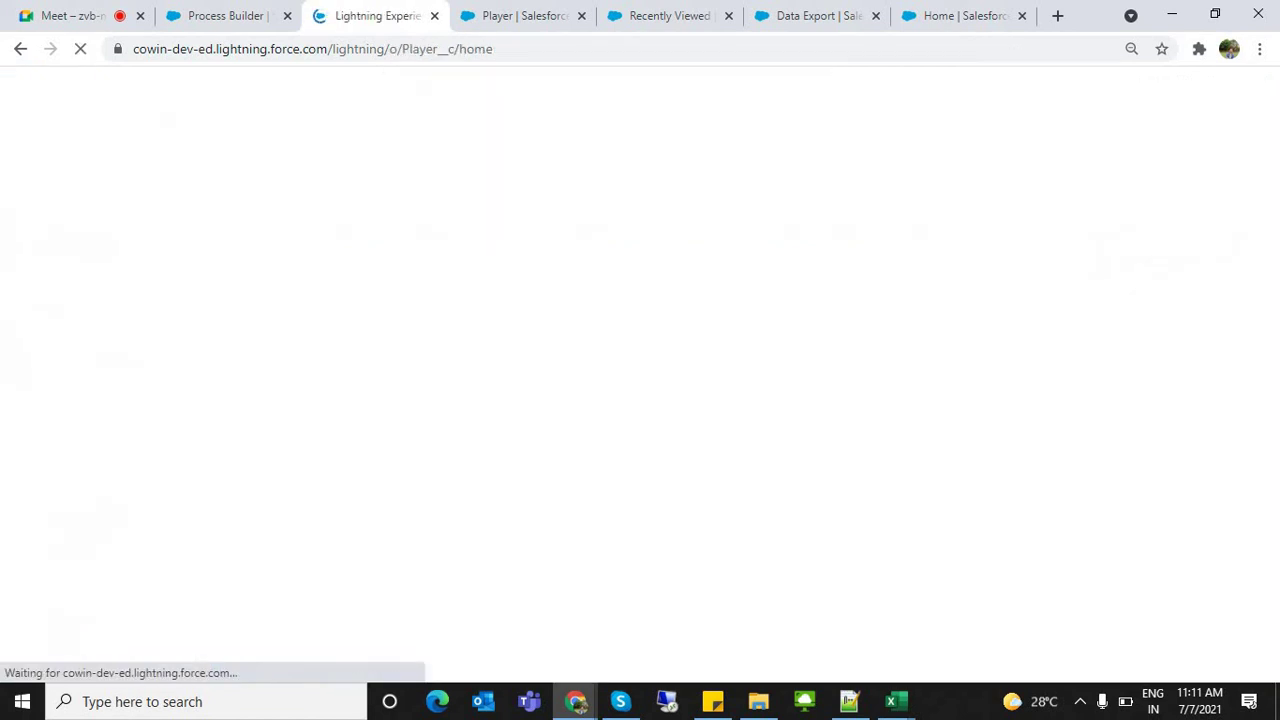
key("ctrl+4")
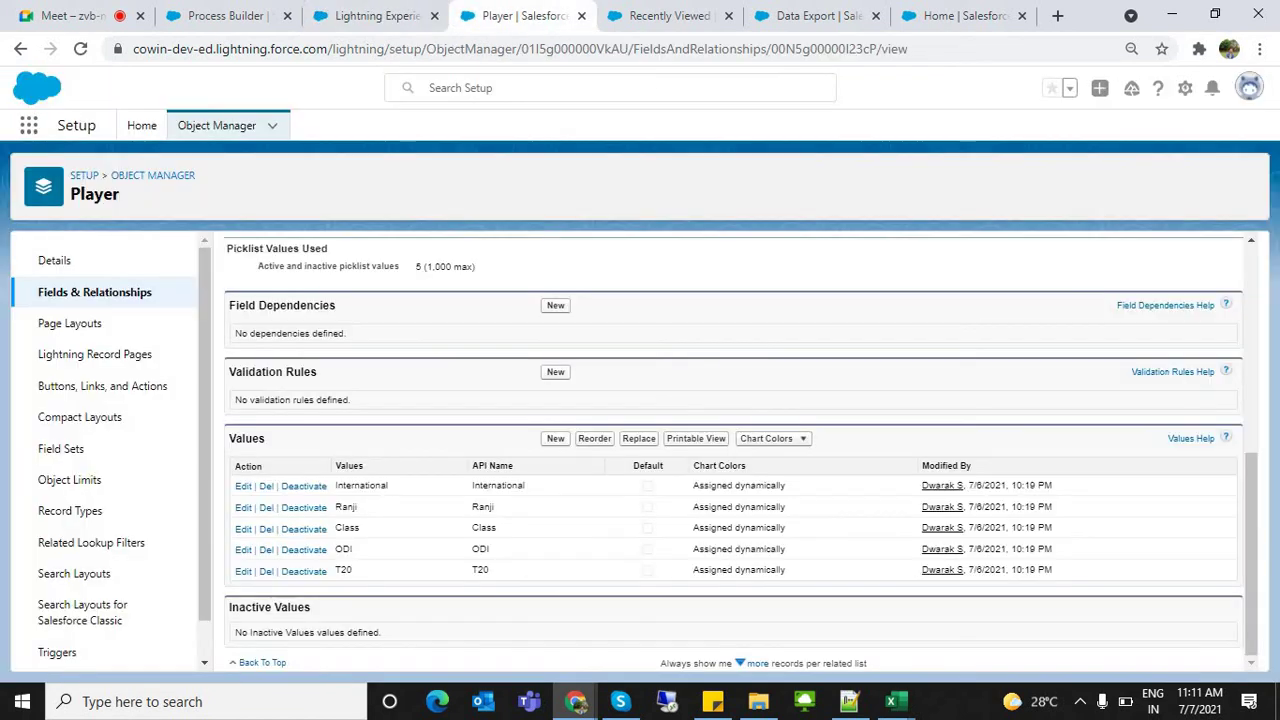
key("ctrl+3")
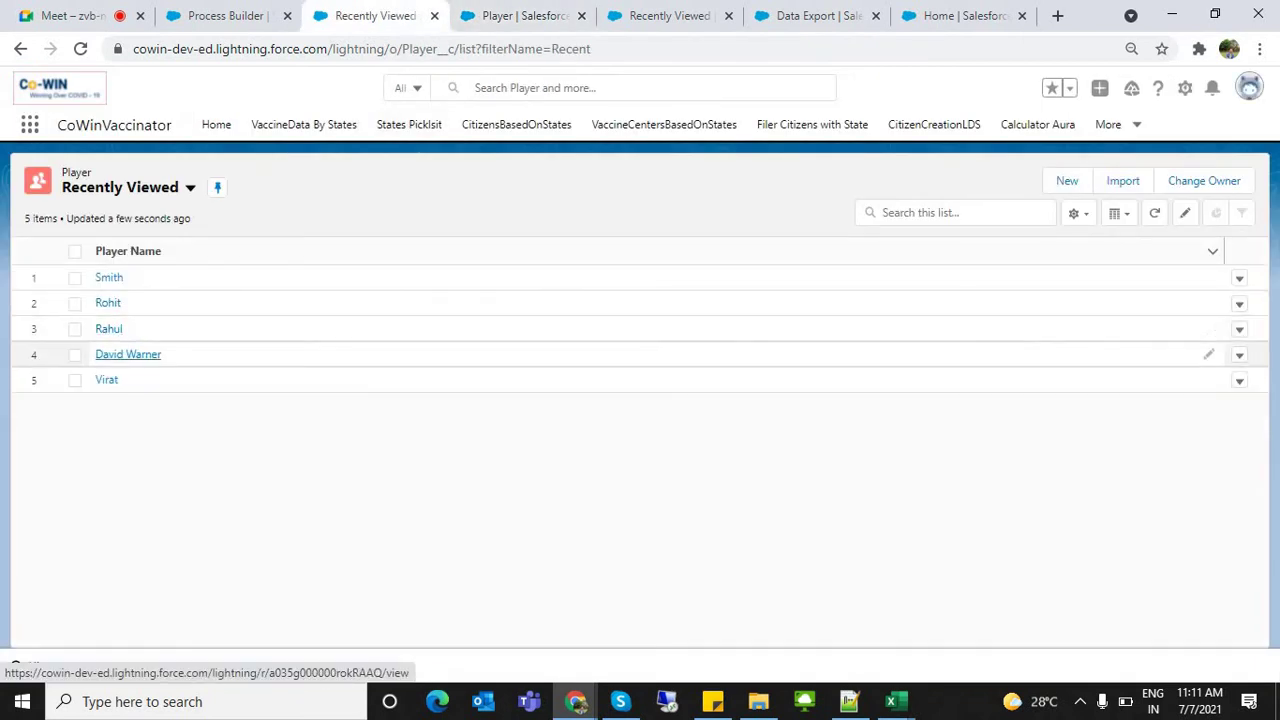
Switch the Player list from Recently Viewed to the All list view
left_click(190, 187)
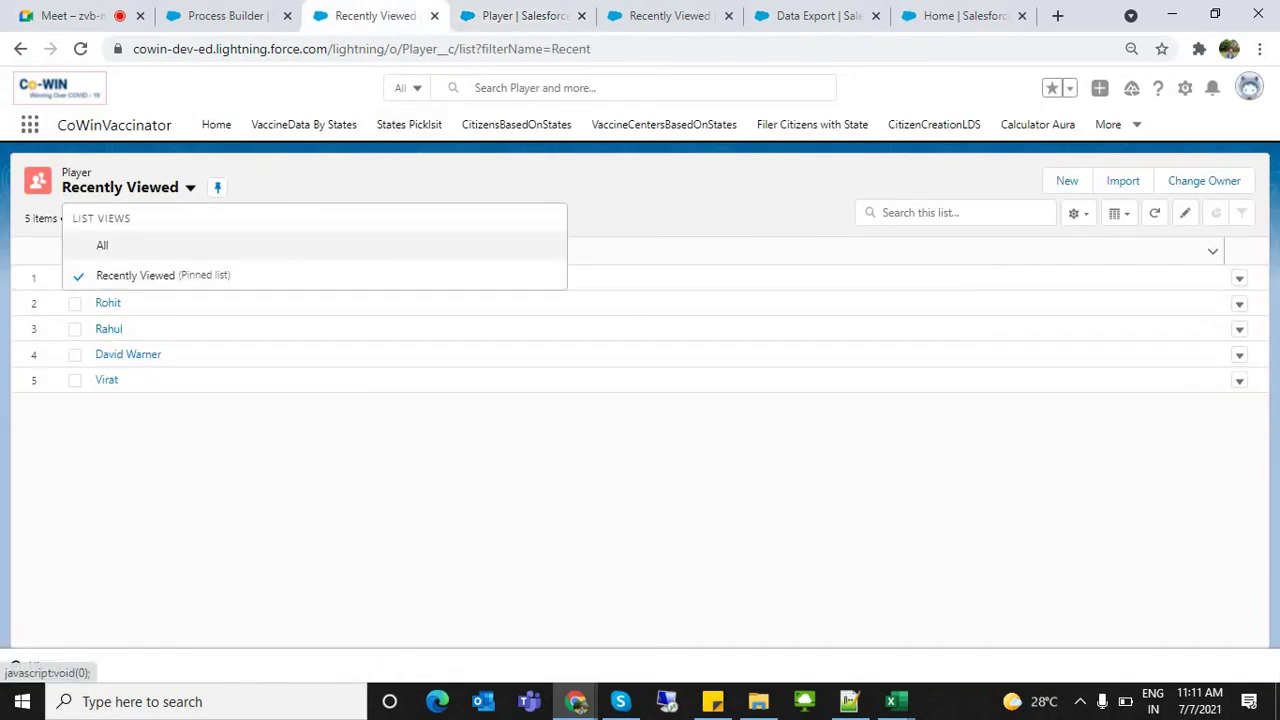
left_click(102, 246)
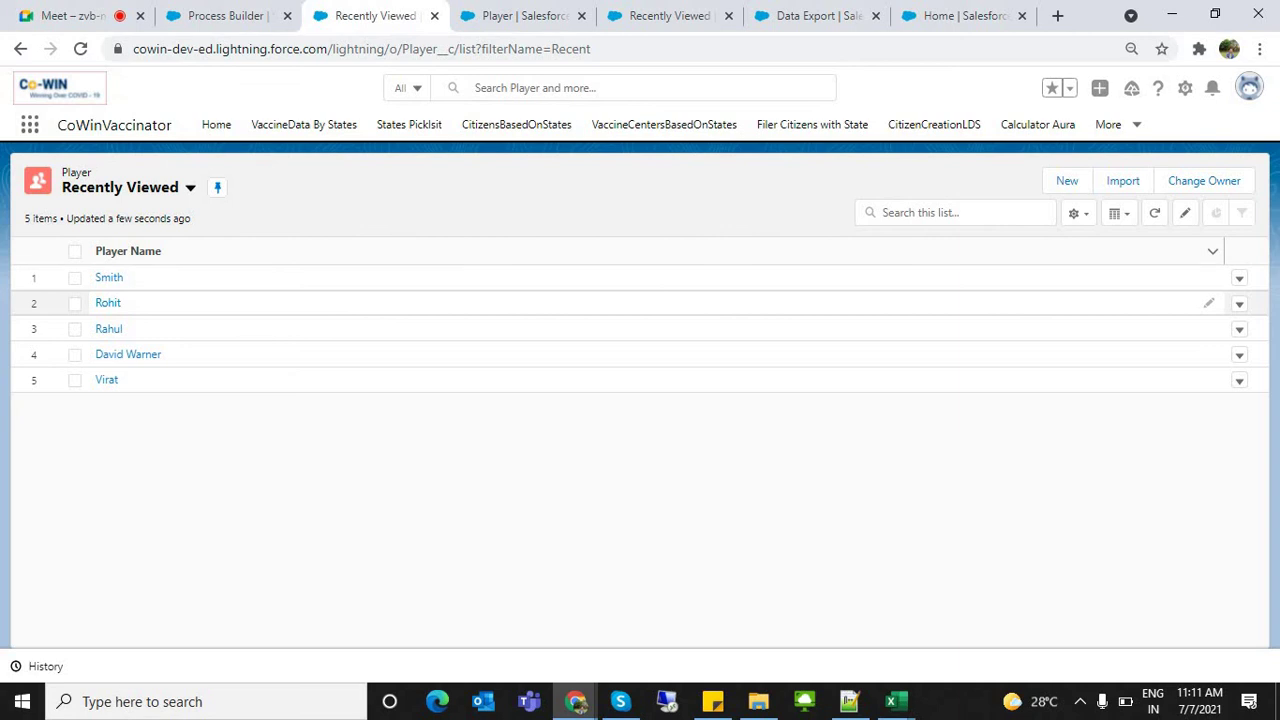
left_click(190, 187)
left_click(100, 243)
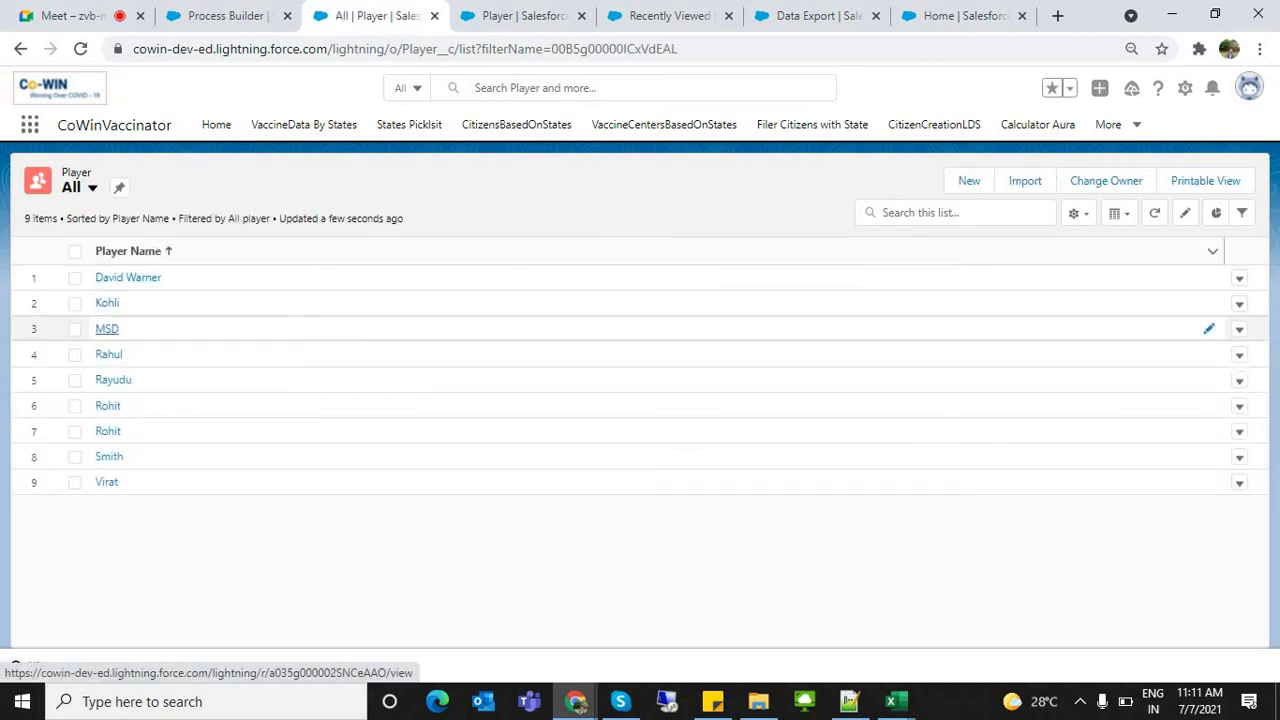
Open the MSD player record and copy its record ID from the page URL
left_click(107, 329)
double_click(560, 49)
key("ctrl+c")
key("alt+Tab")
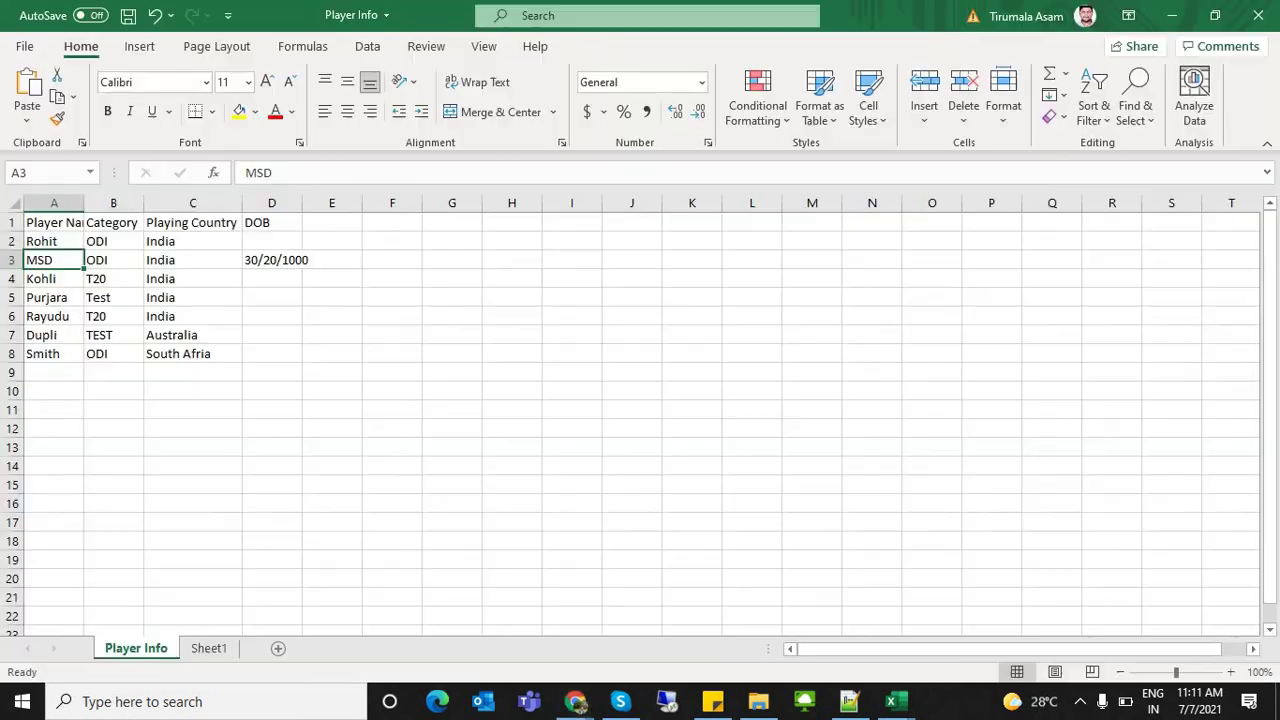
In the Player Info sheet in Excel, add an Id header in E1 and paste the copied record ID into E3
left_click(332, 222)
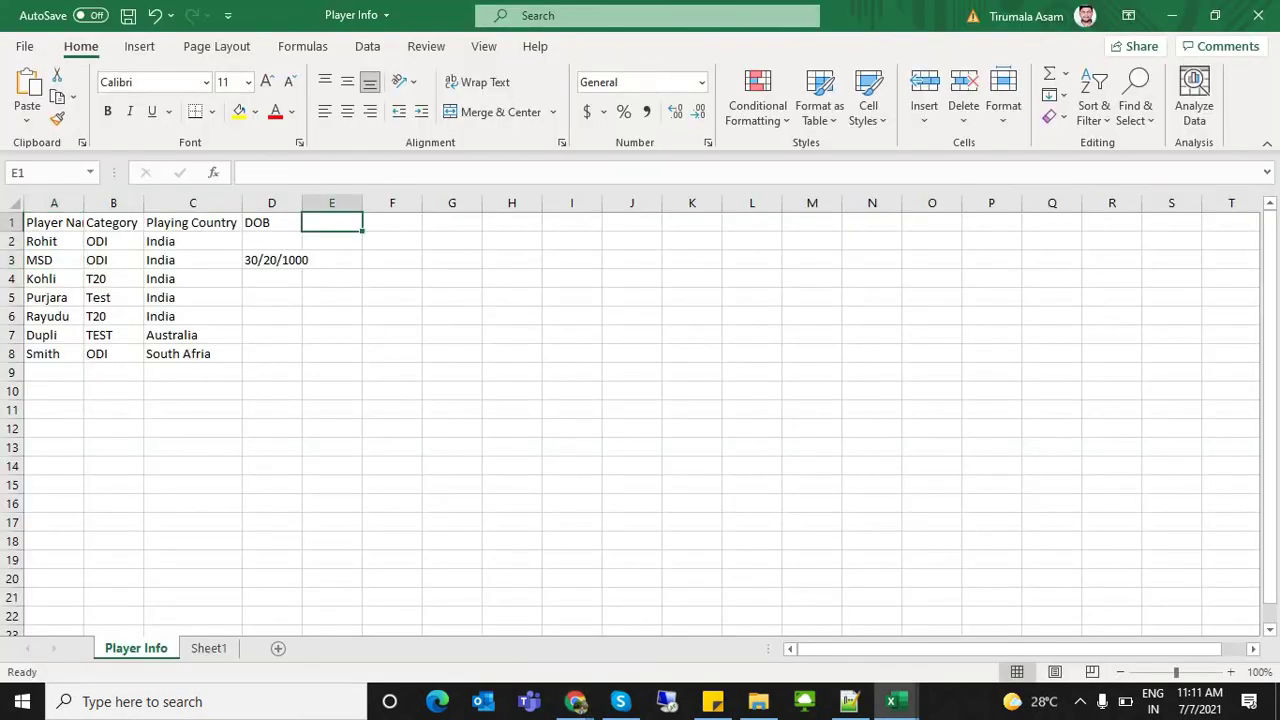
type("Id")
left_click(332, 260)
key("ctrl+v")
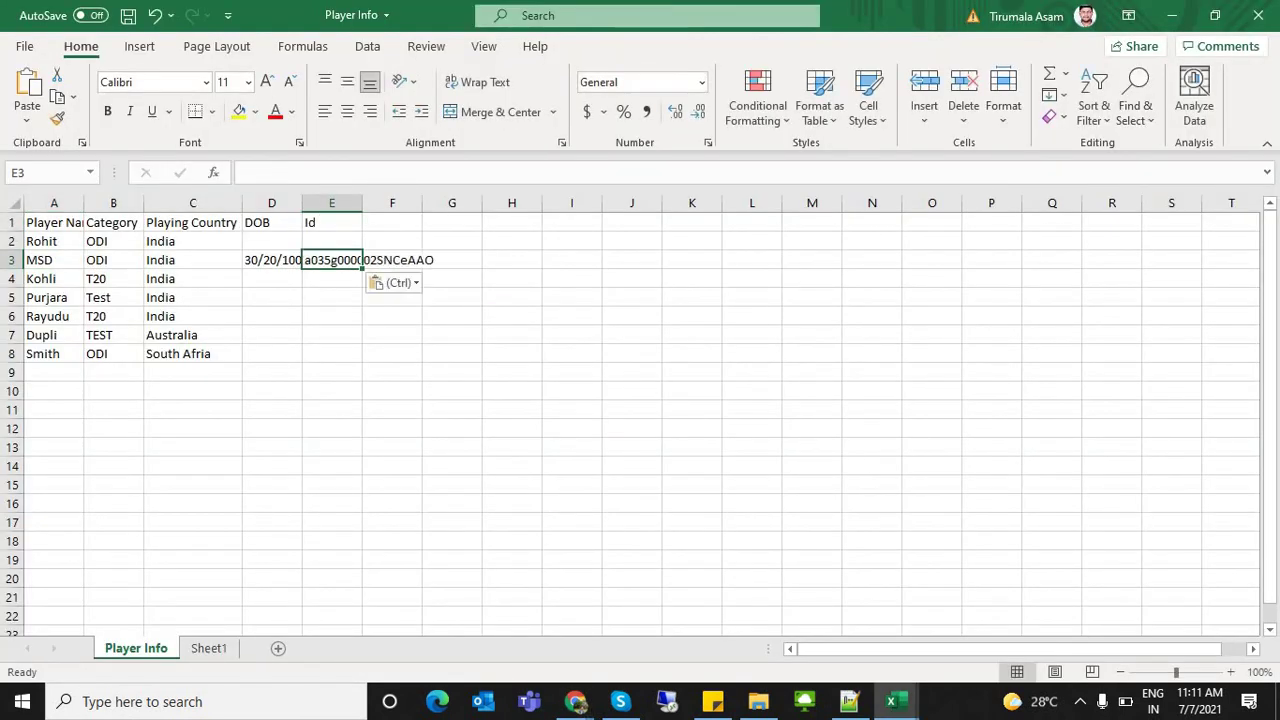
Fit columns D and E to their contents and review the record ID alongside the other values in row 3
double_click(302, 203)
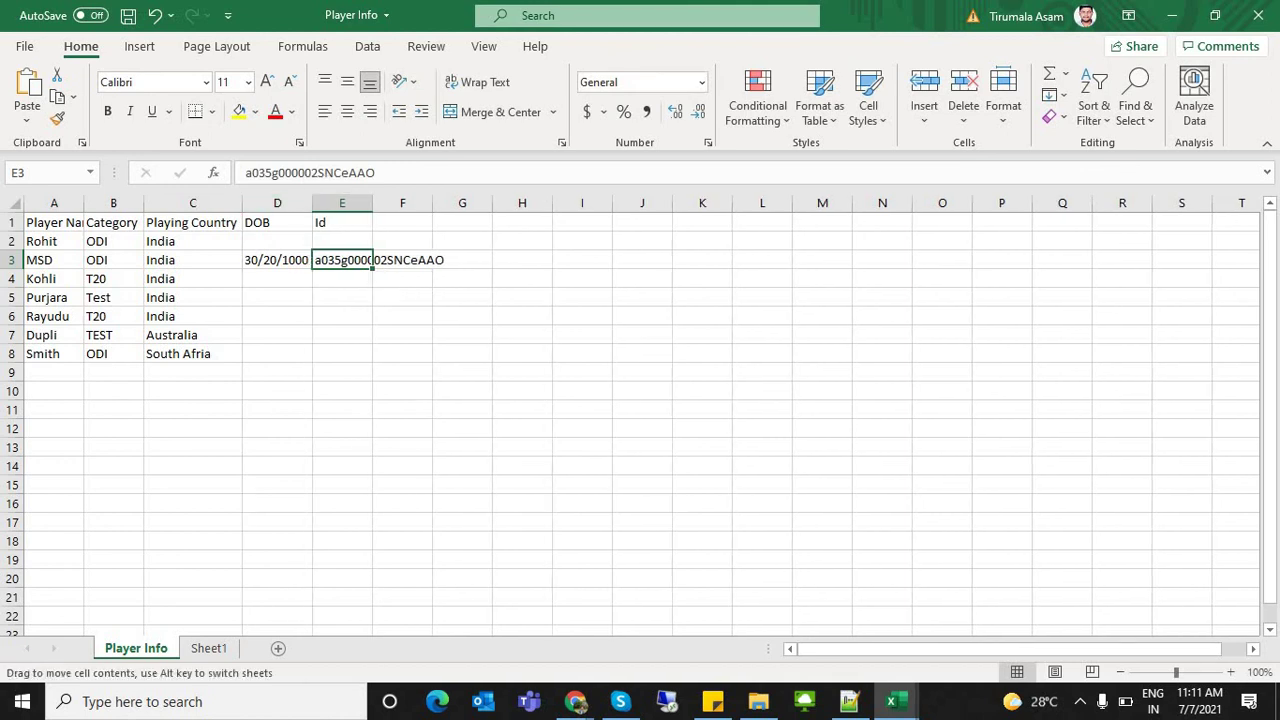
double_click(372, 203)
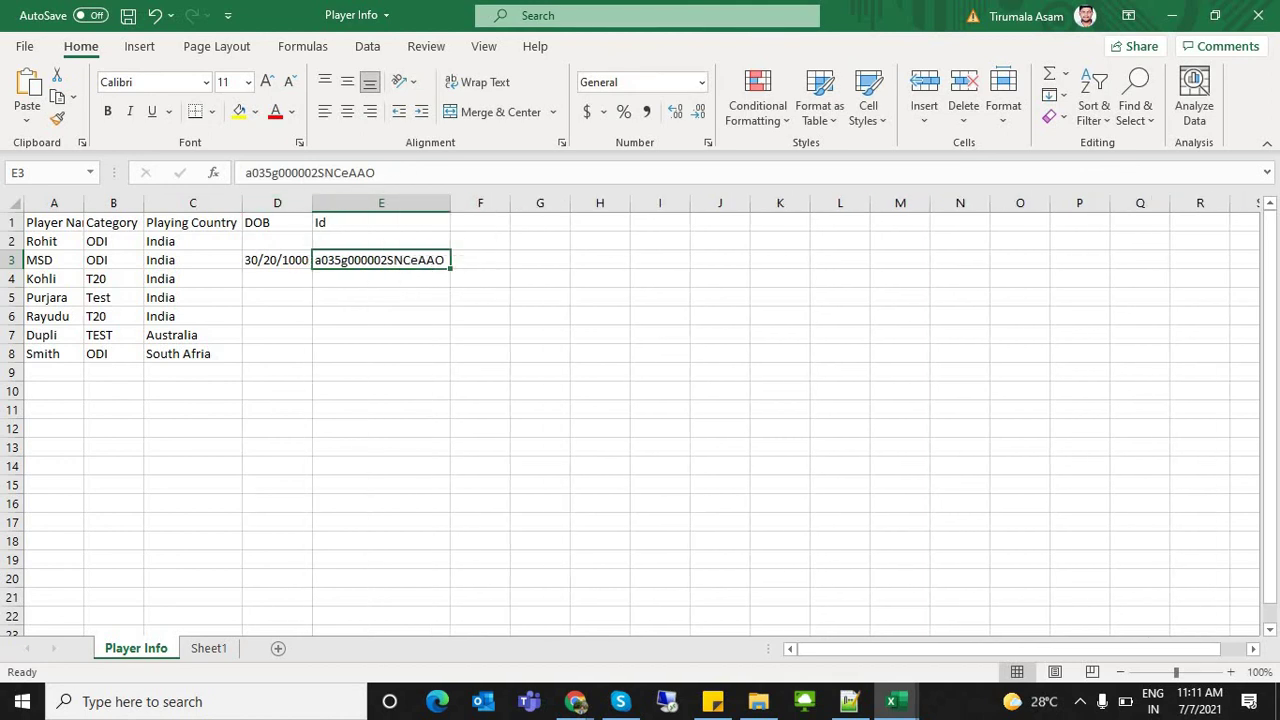
double_click(374, 260)
double_click(374, 260)
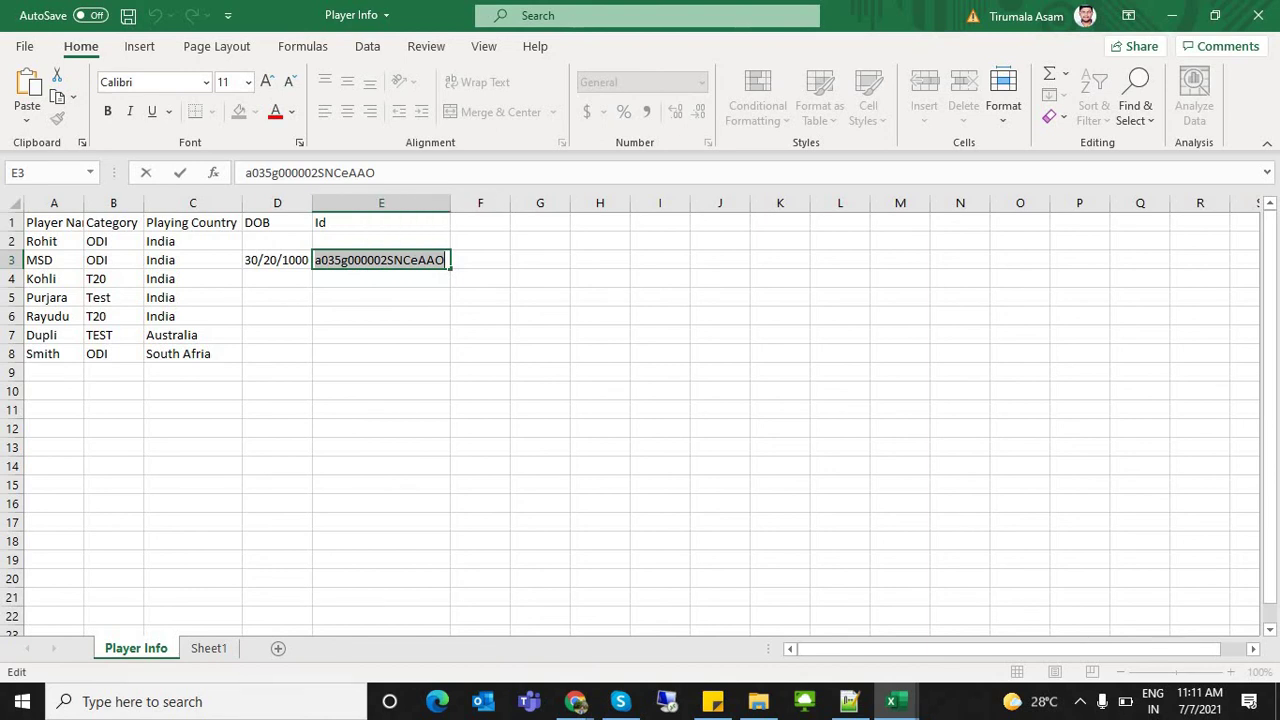
left_click_drag(113, 260, 277, 260)
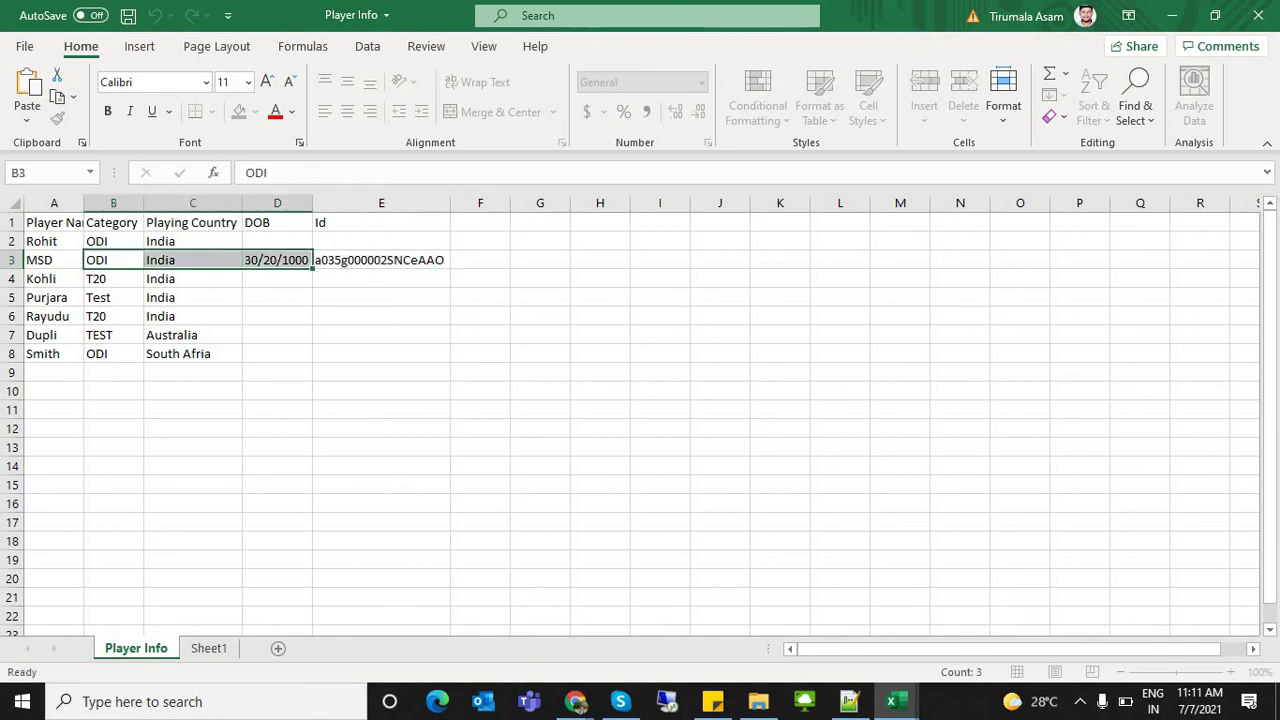
left_click(381, 260)
left_click(390, 204)
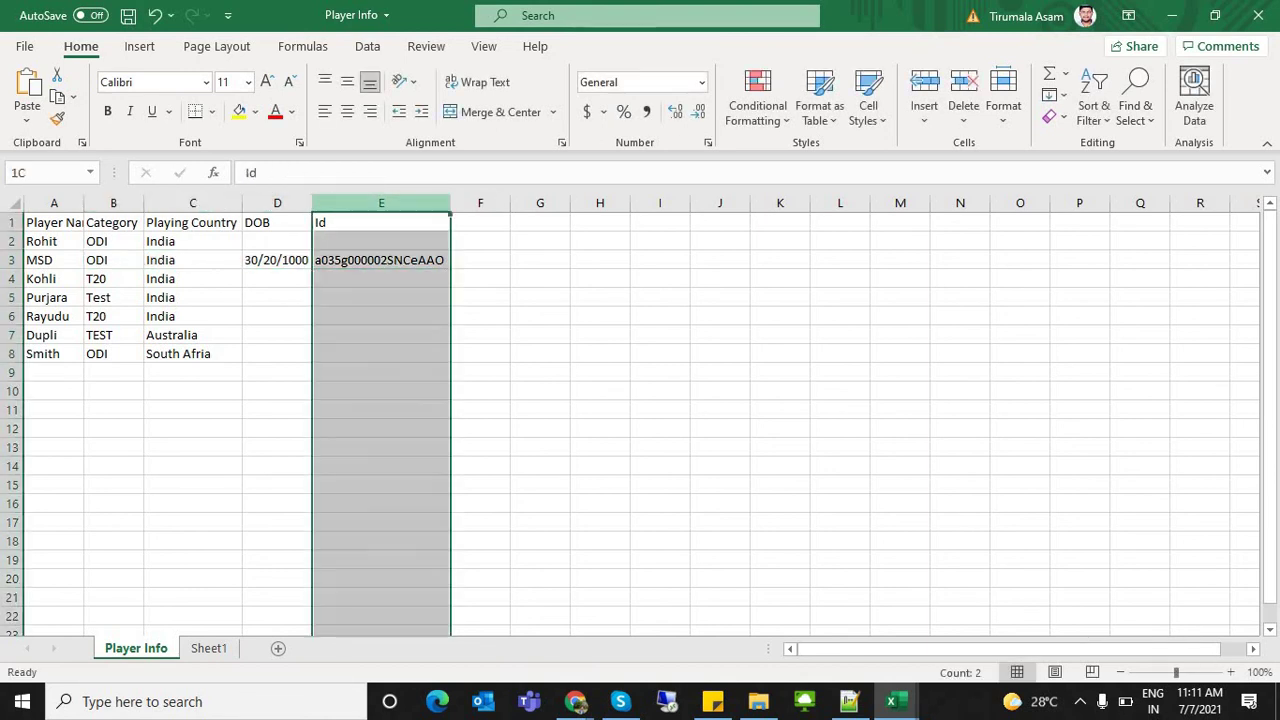
Review the MSD row's values in the Player Info sheet alongside its record ID in E3
left_click(381, 260)
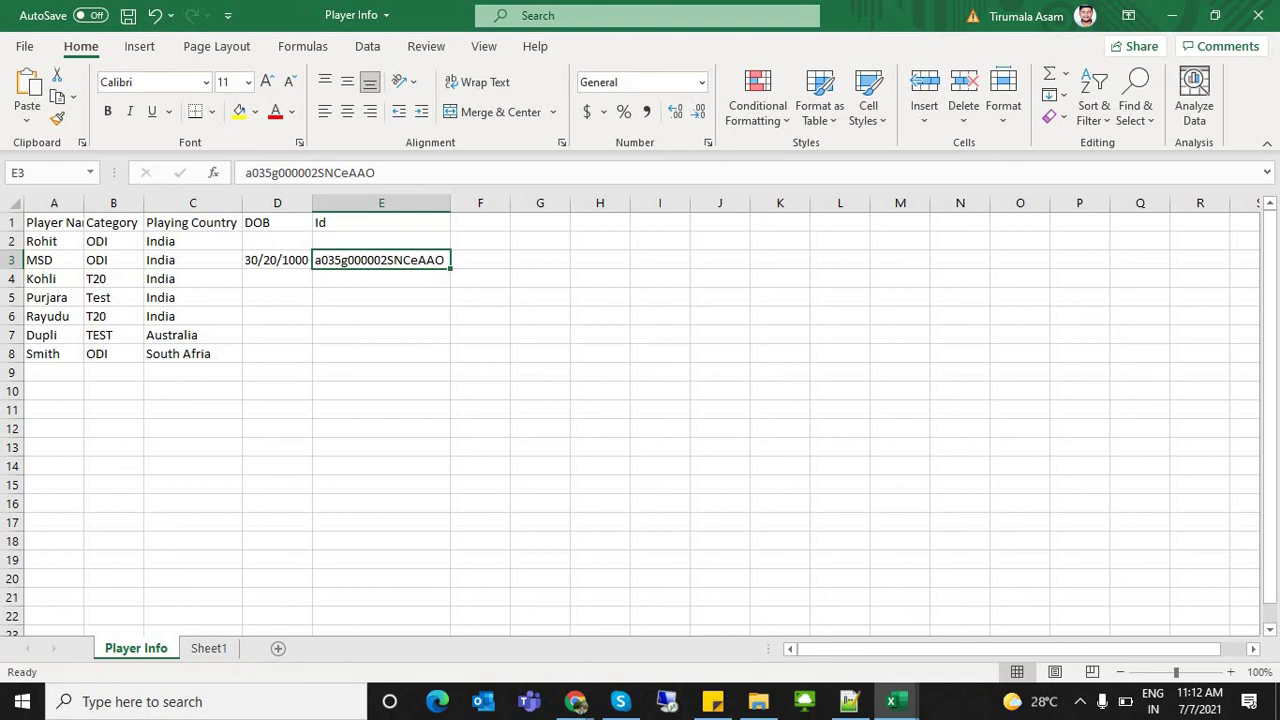
left_click_drag(277, 260, 54, 260)
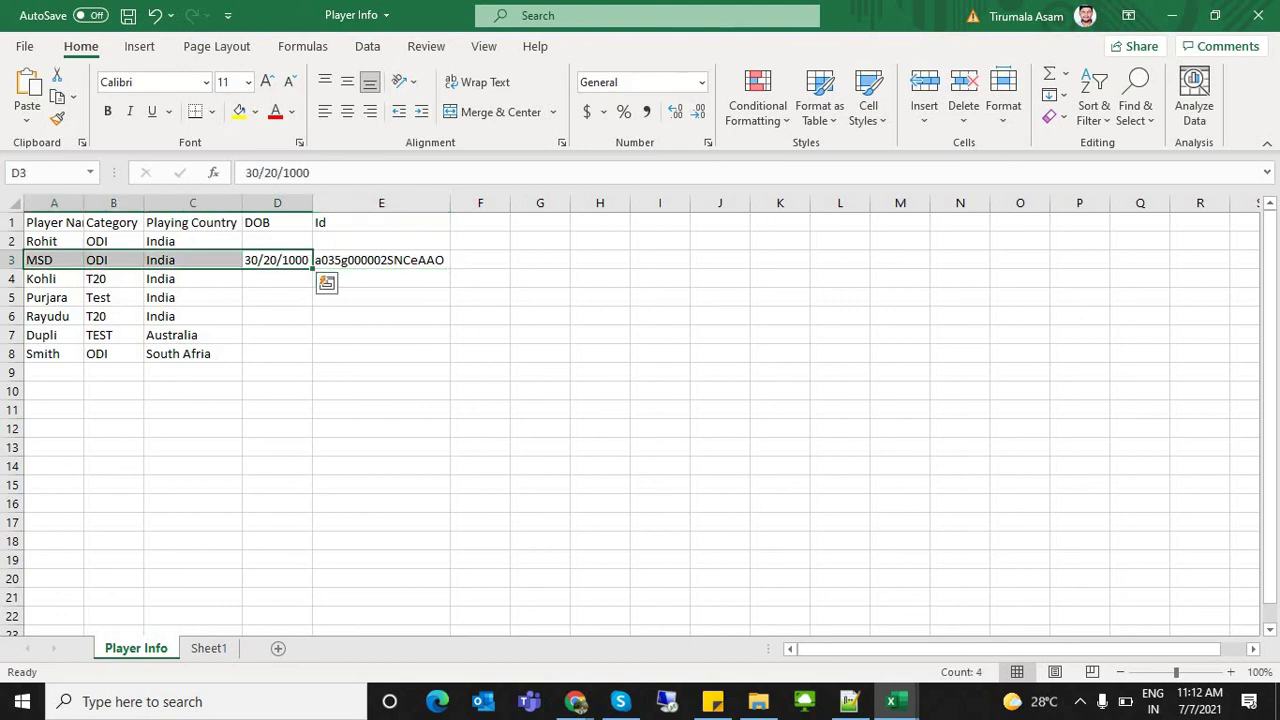
left_click(381, 260)
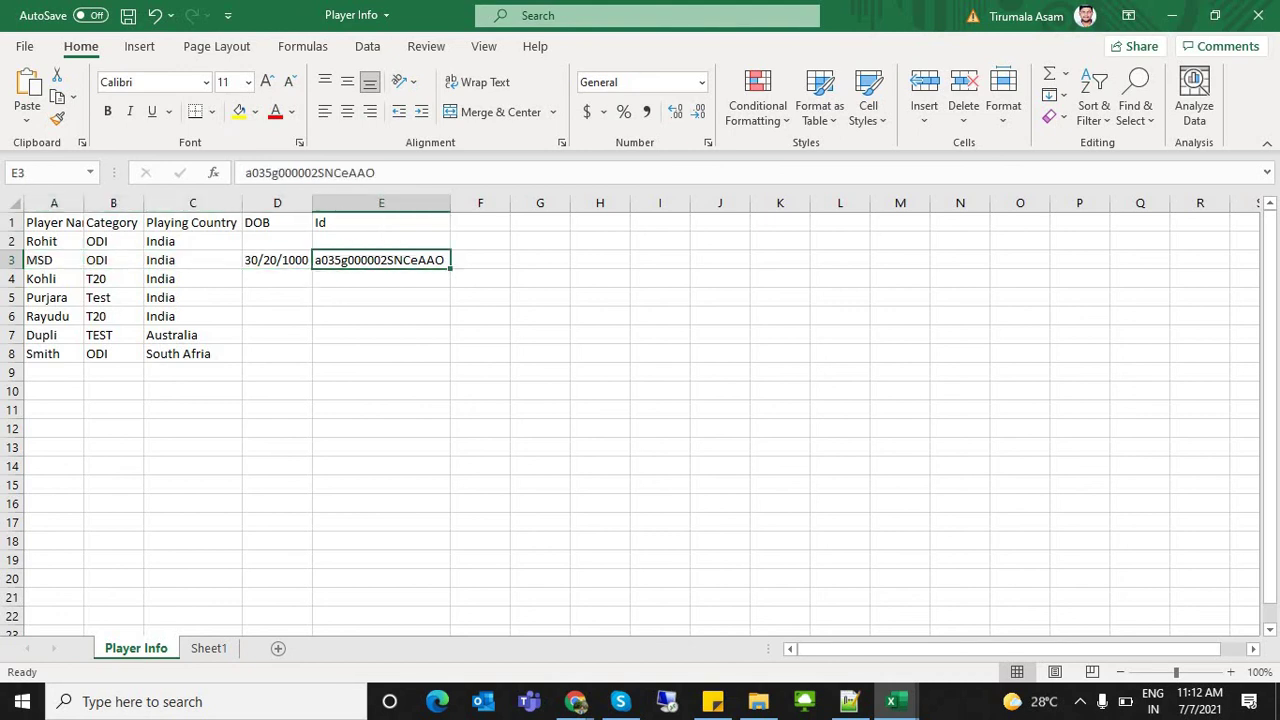
double_click(334, 260)
key("alt+Tab")
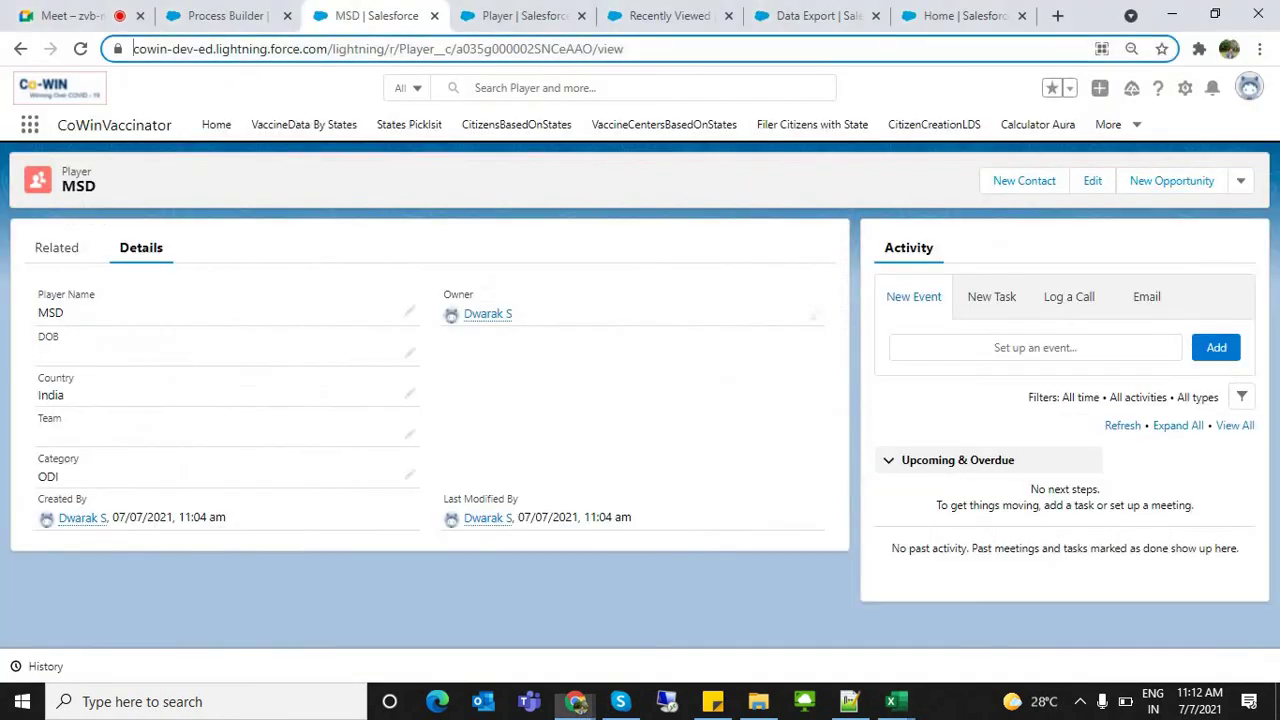
left_click(20, 49)
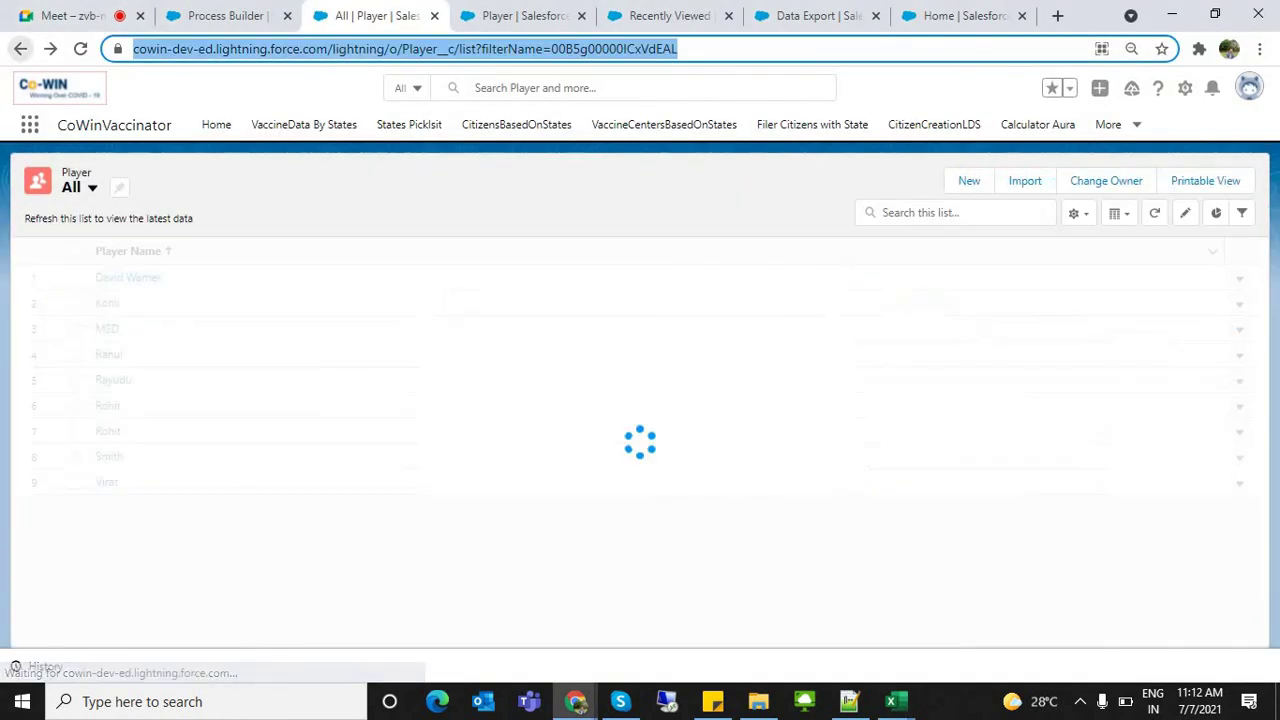
left_click(108, 354)
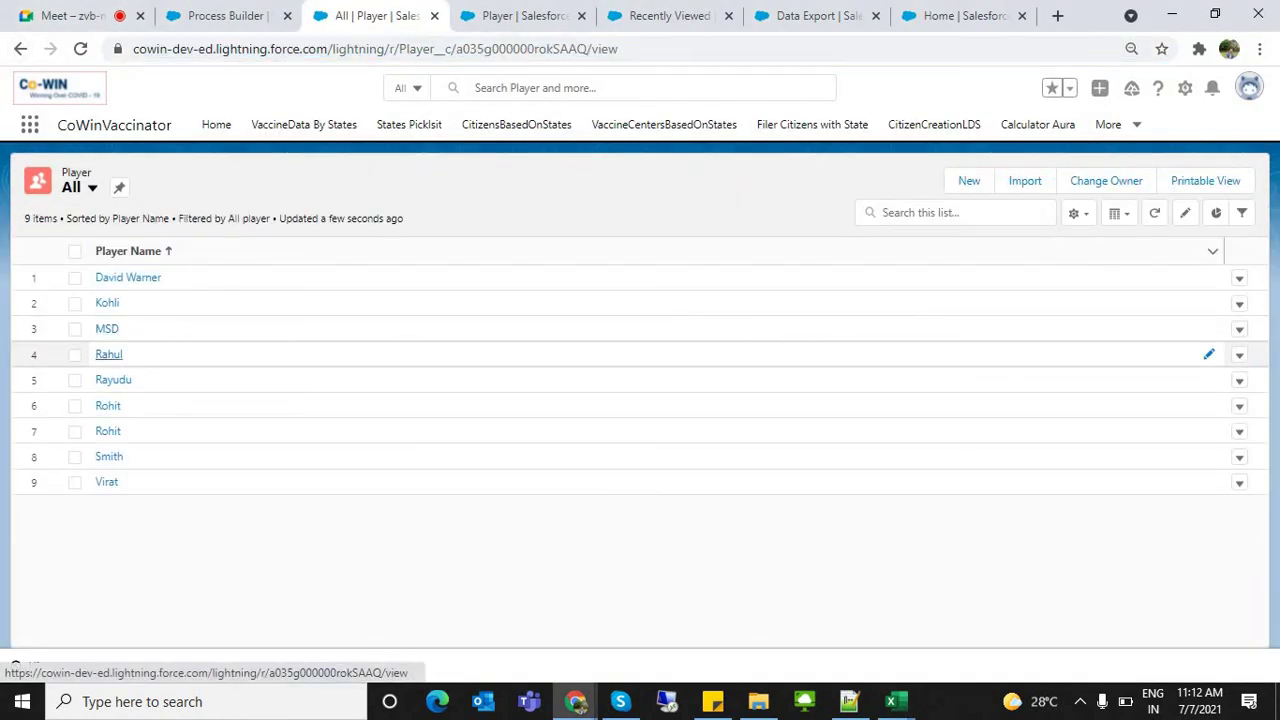
double_click(545, 49)
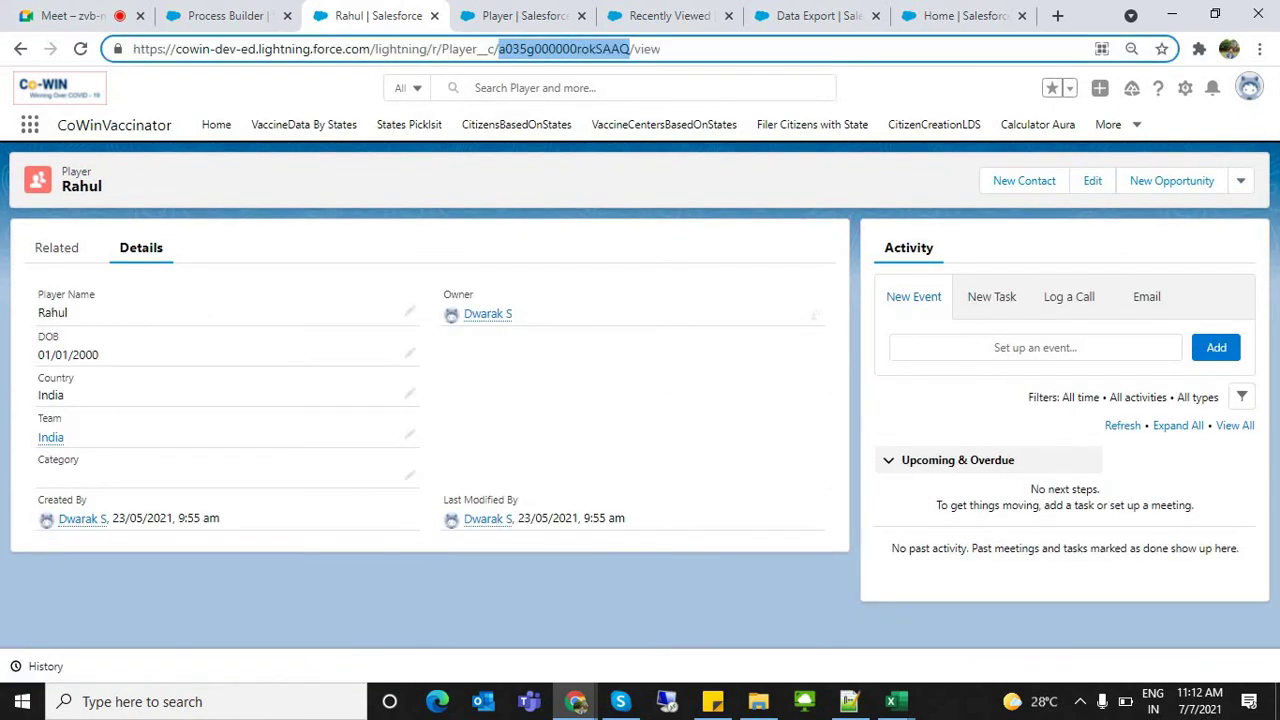
key("alt+Tab")
key("alt+Tab")
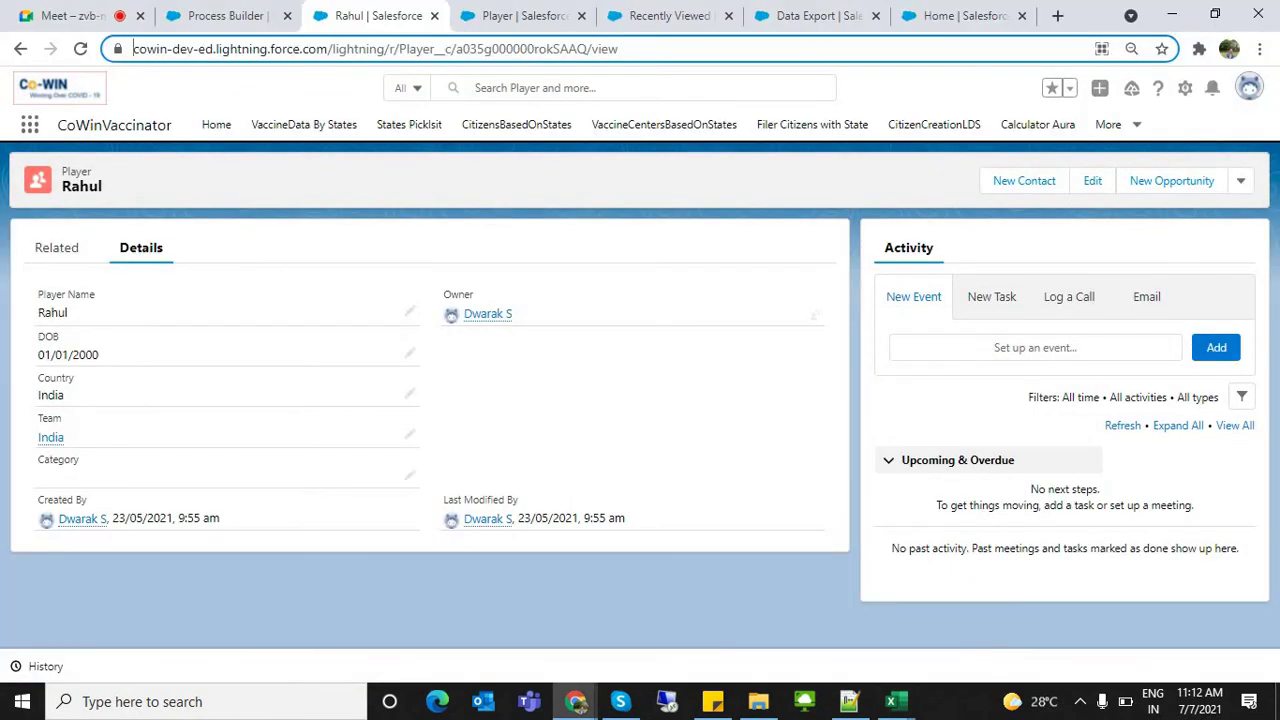
Open the Kohli player record from the All list in Salesforce and copy its record ID from the page URL
left_click(20, 48)
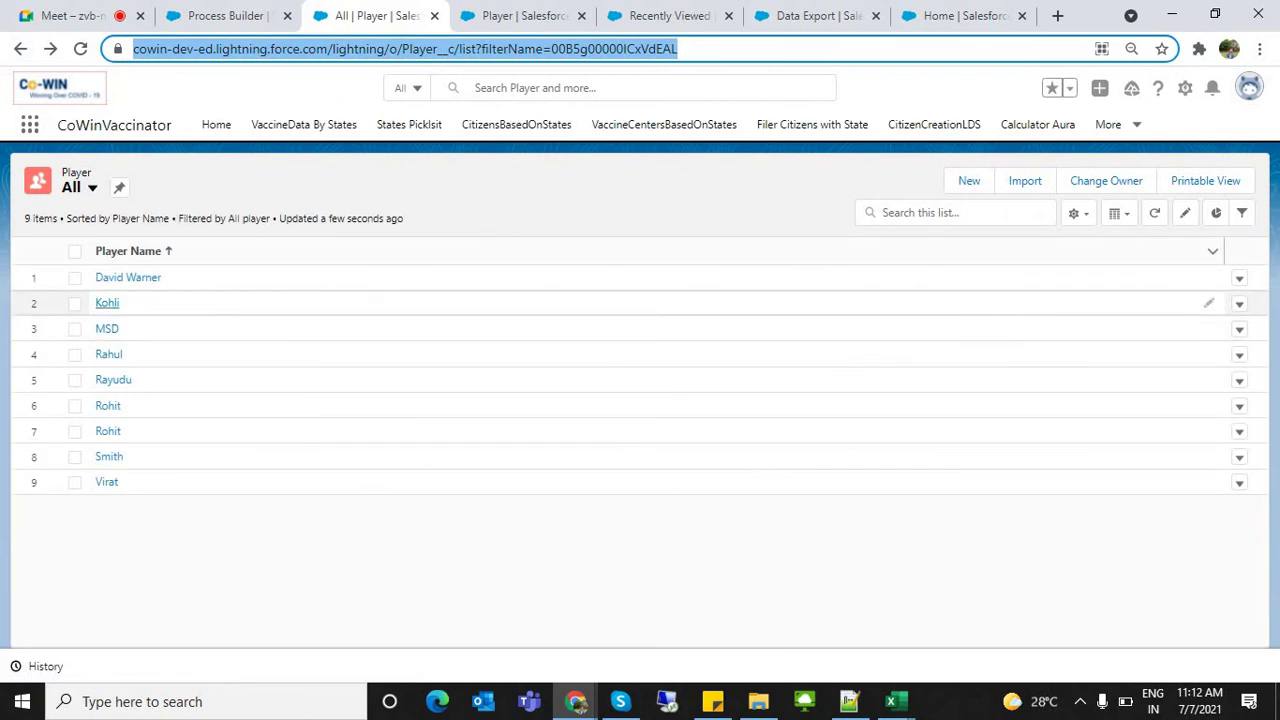
left_click(108, 300)
double_click(565, 48)
key("ctrl+c")
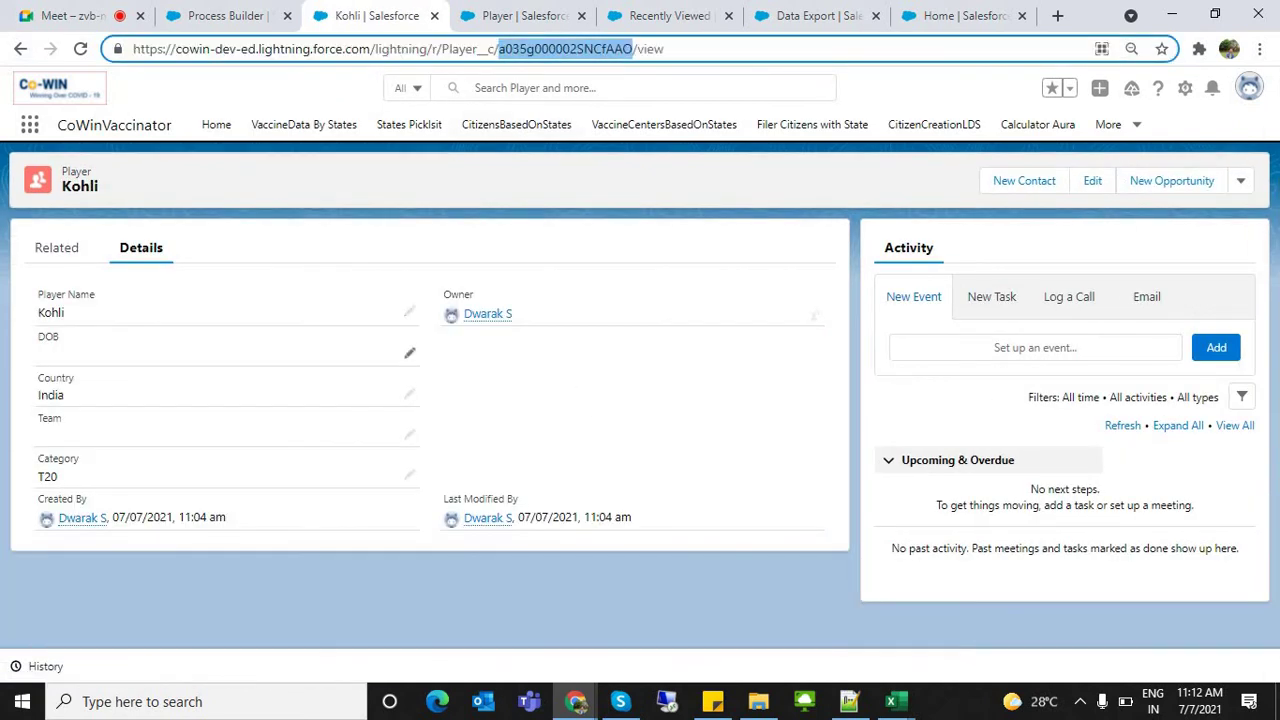
Switch to the Player Info sheet in Excel and paste the copied record ID into Kohli's Id cell, E4
key("alt+Tab")
double_click(334, 260)
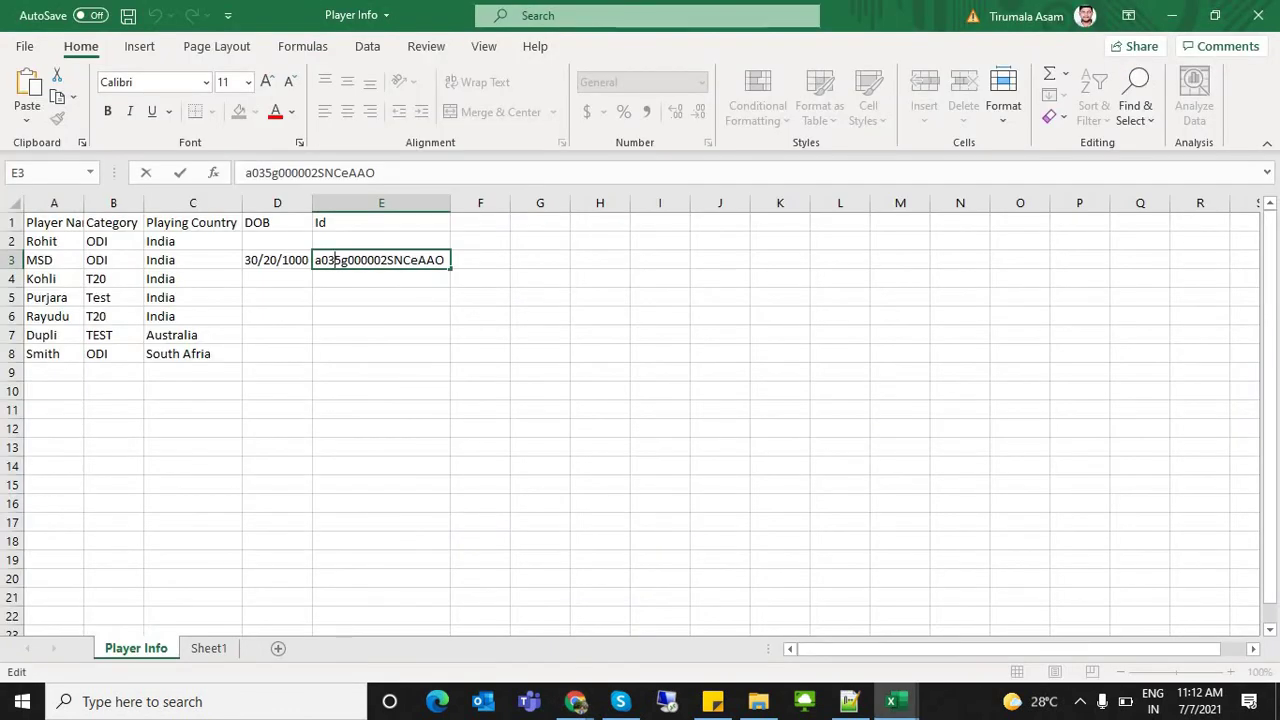
key("Return")
key("ctrl+v")
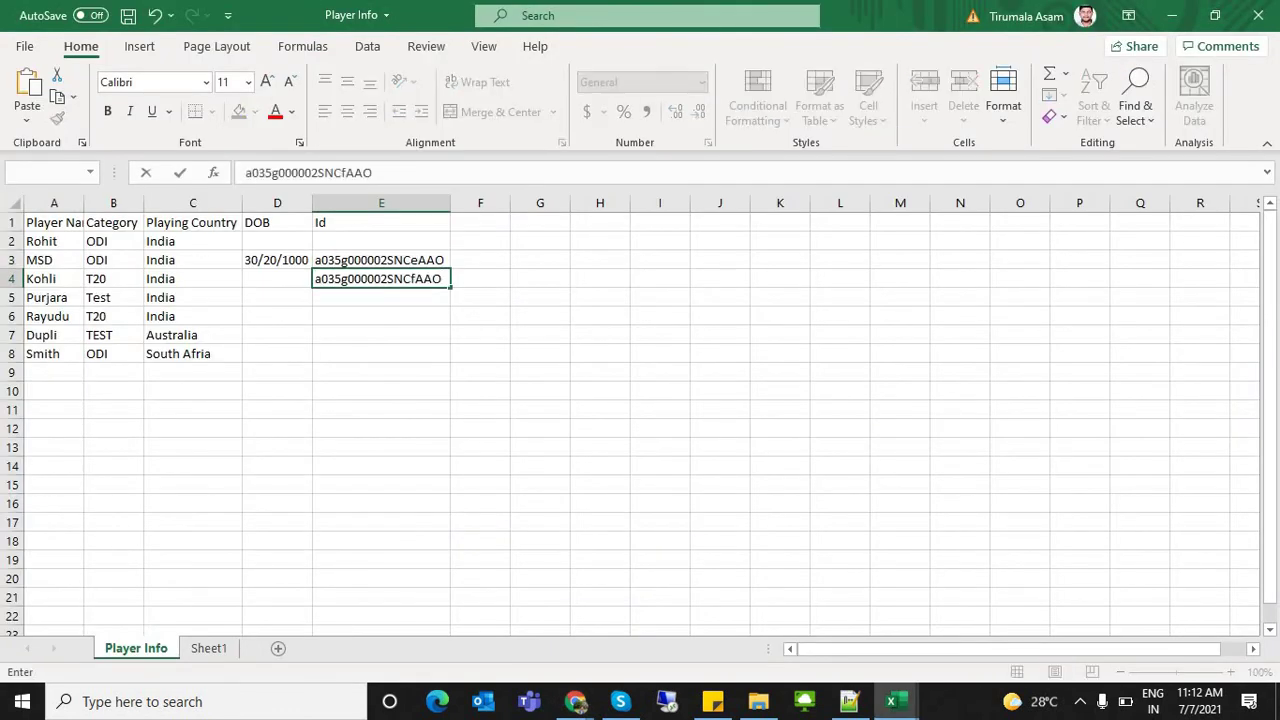
double_click(356, 279)
Enter Kohli's date of birth in the DOB column, cell D4
left_click(277, 279)
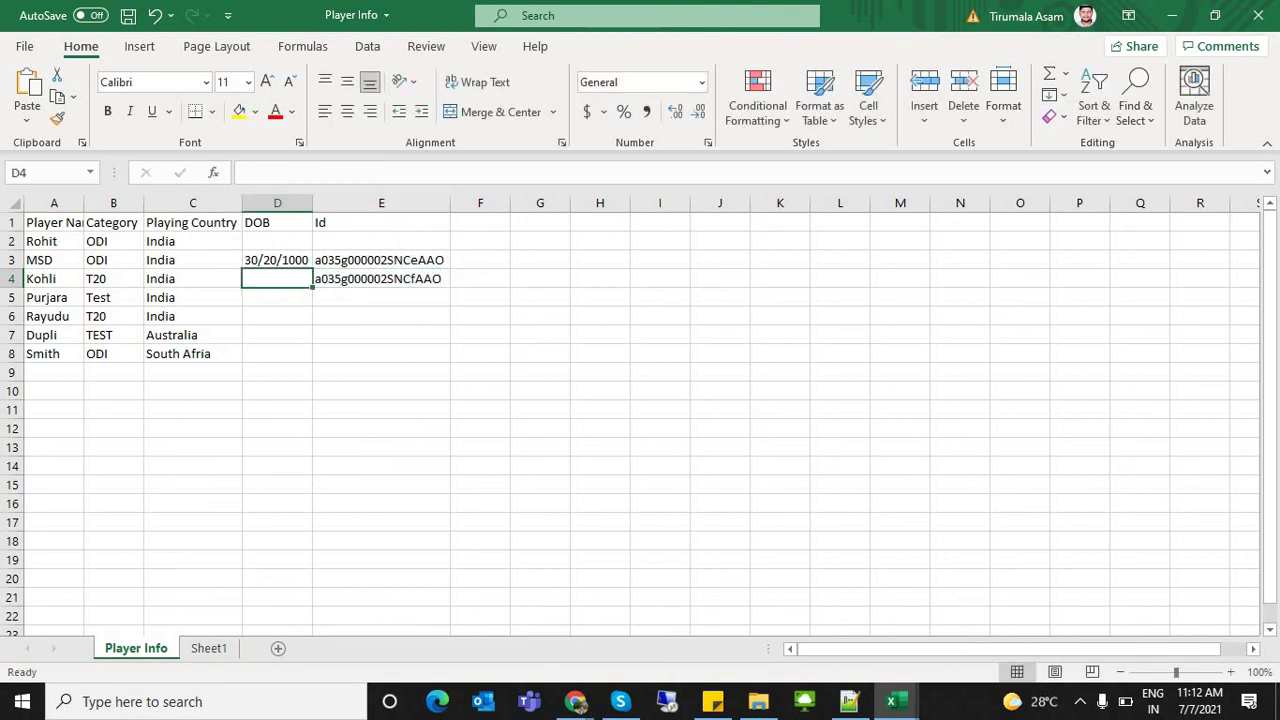
type("2")
key("BackSpace")
type("05")
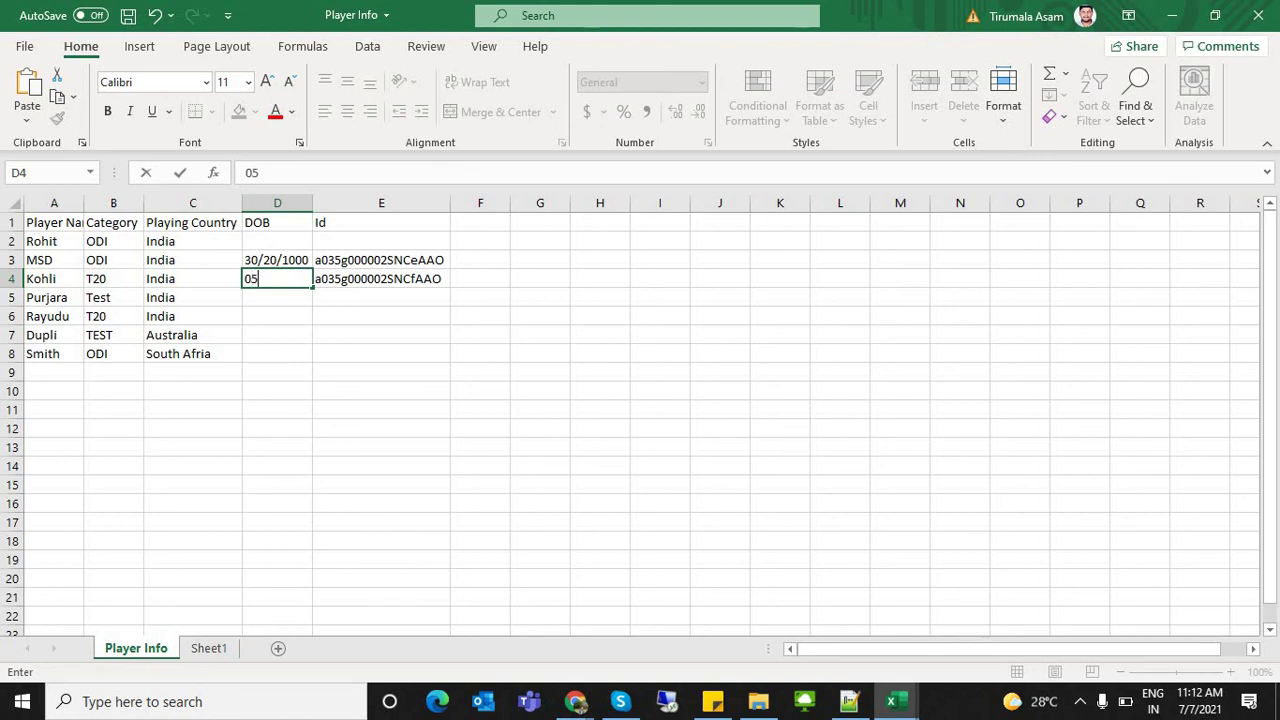
type("/05/1989")
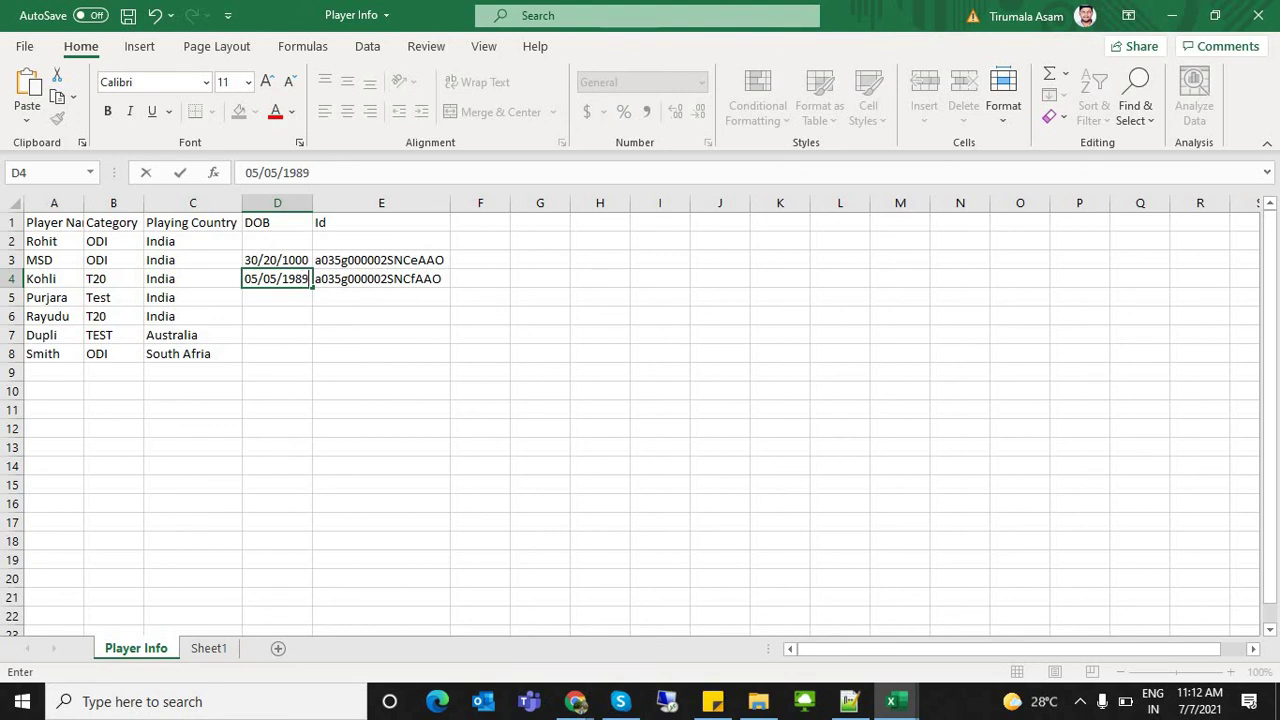
key("Return")
left_click(277, 279)
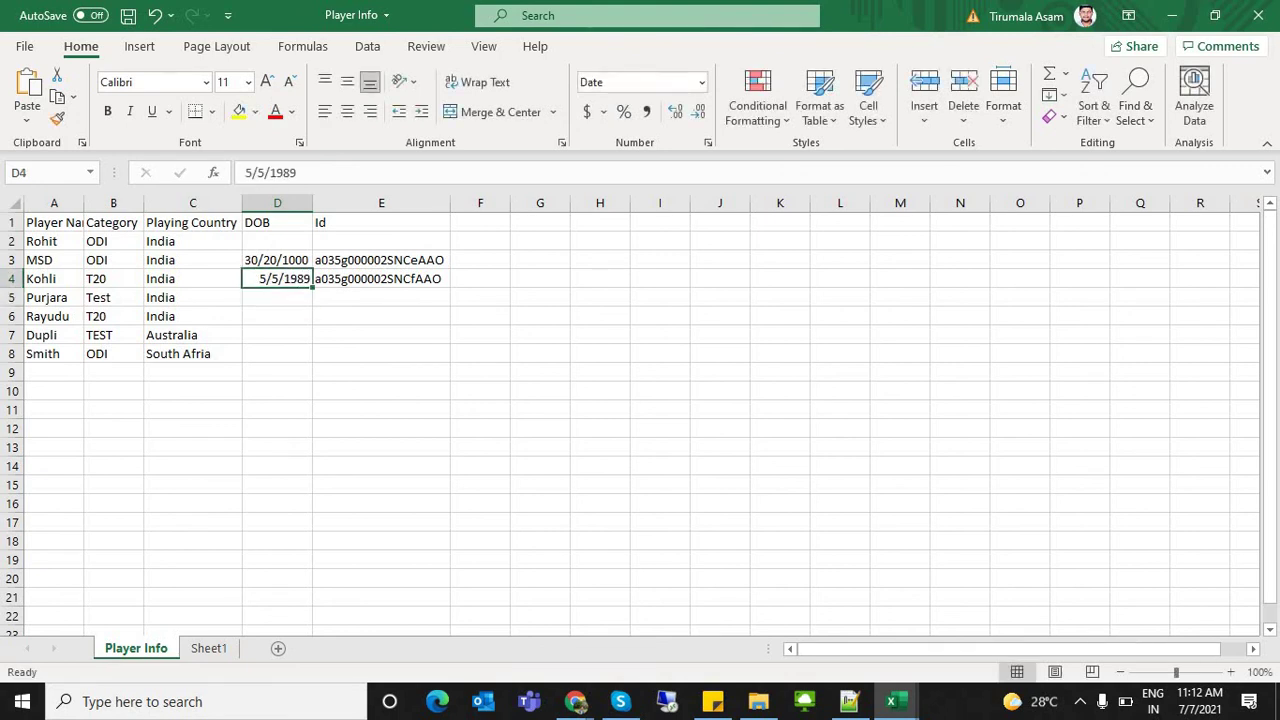
Examine the Kohli row and compare the record IDs in E3 and E4 with their player rows
left_click_drag(54, 279, 205, 279)
left_click(277, 279)
left_click_drag(54, 223, 381, 335)
left_click(381, 260)
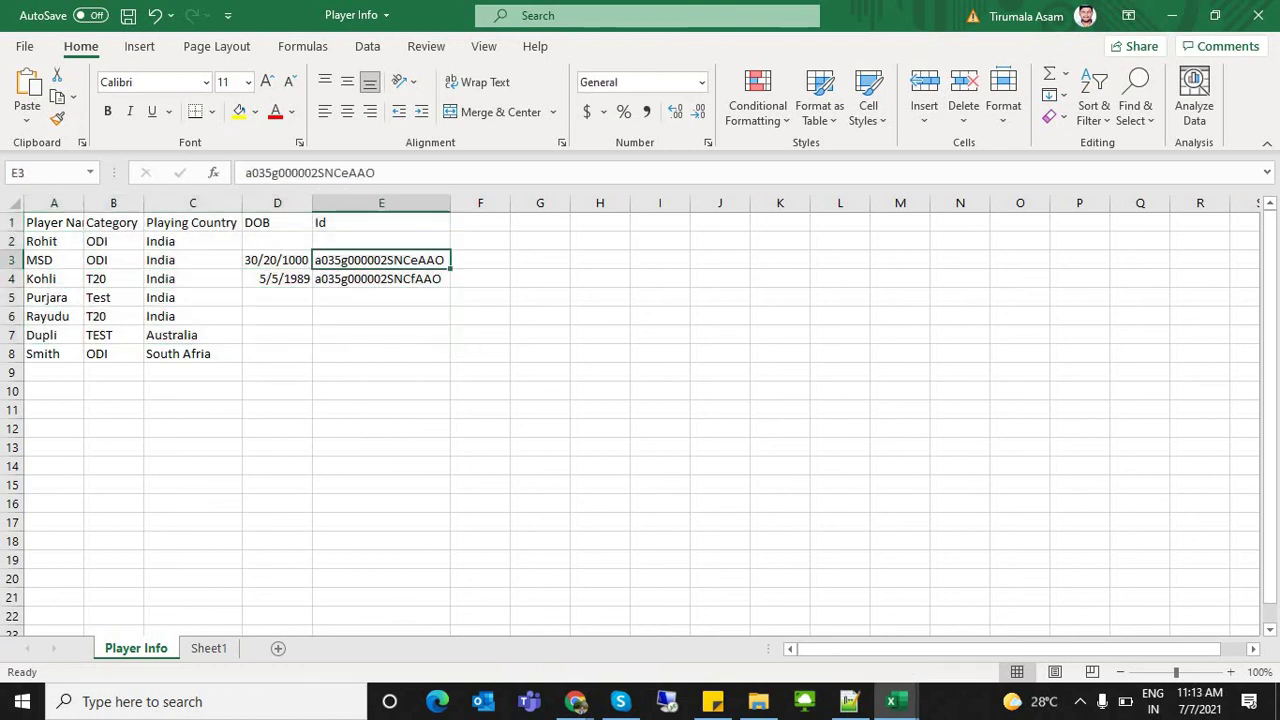
double_click(335, 279)
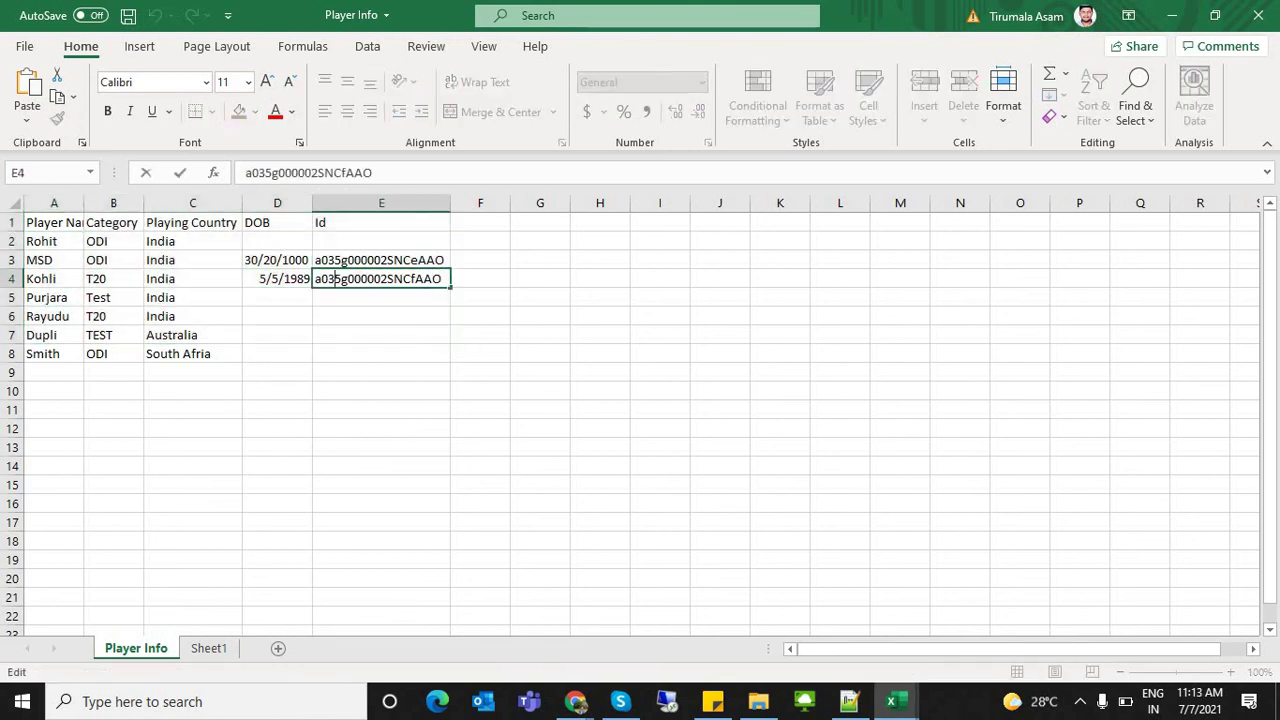
double_click(342, 260)
left_click(340, 279)
double_click(342, 279)
double_click(328, 260)
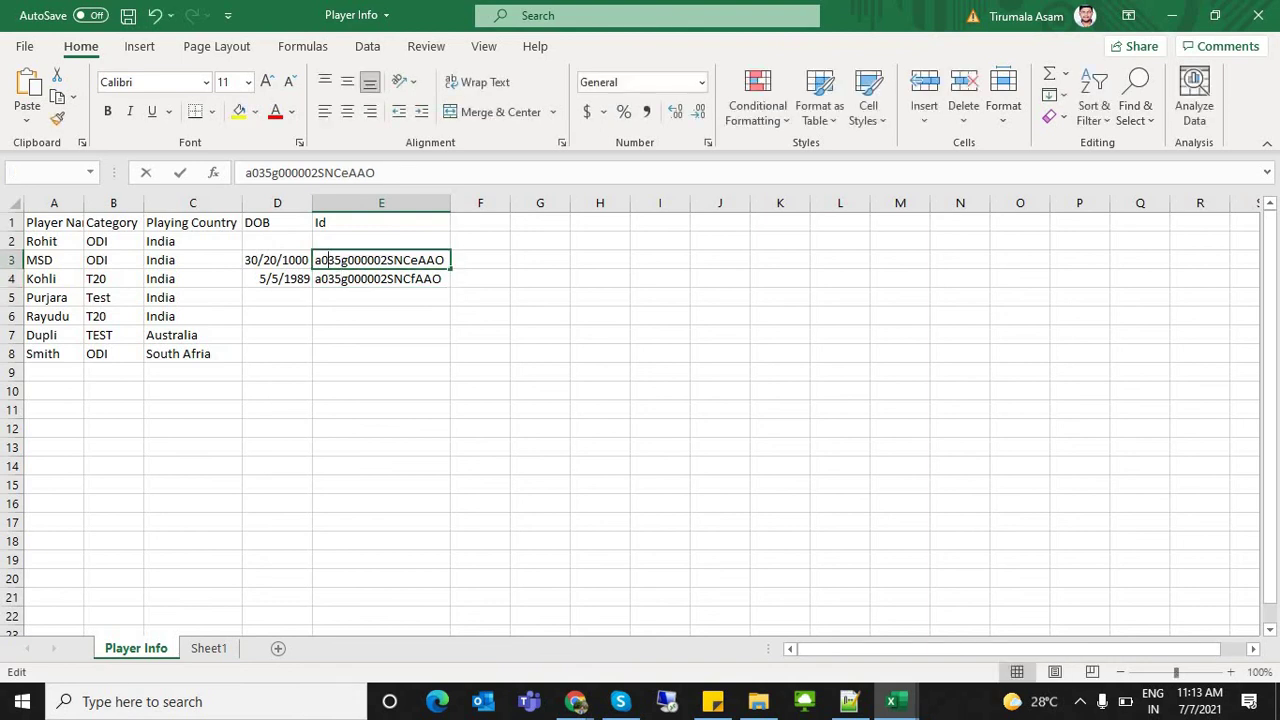
left_click(114, 260)
In the Salesforce data import wizard, choose the Player custom object and the option to update existing records
key("alt+Tab")
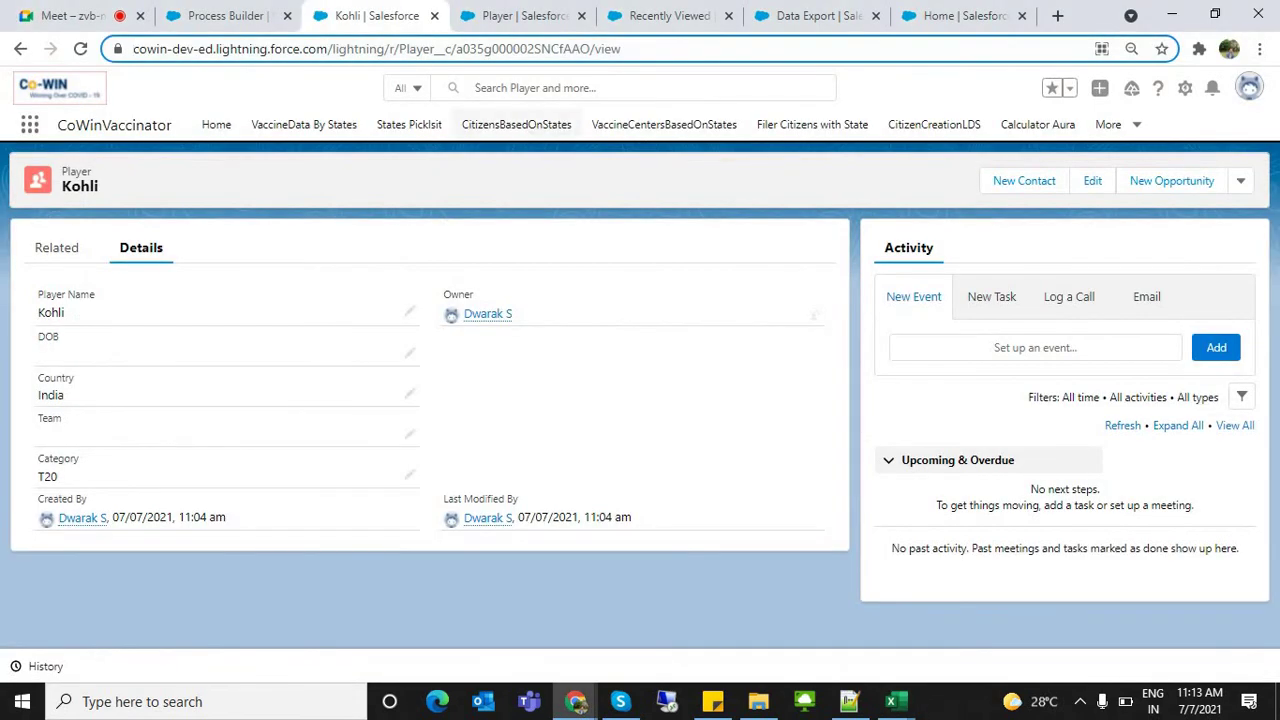
left_click(672, 16)
left_click(815, 16)
key("ctrl+Tab")
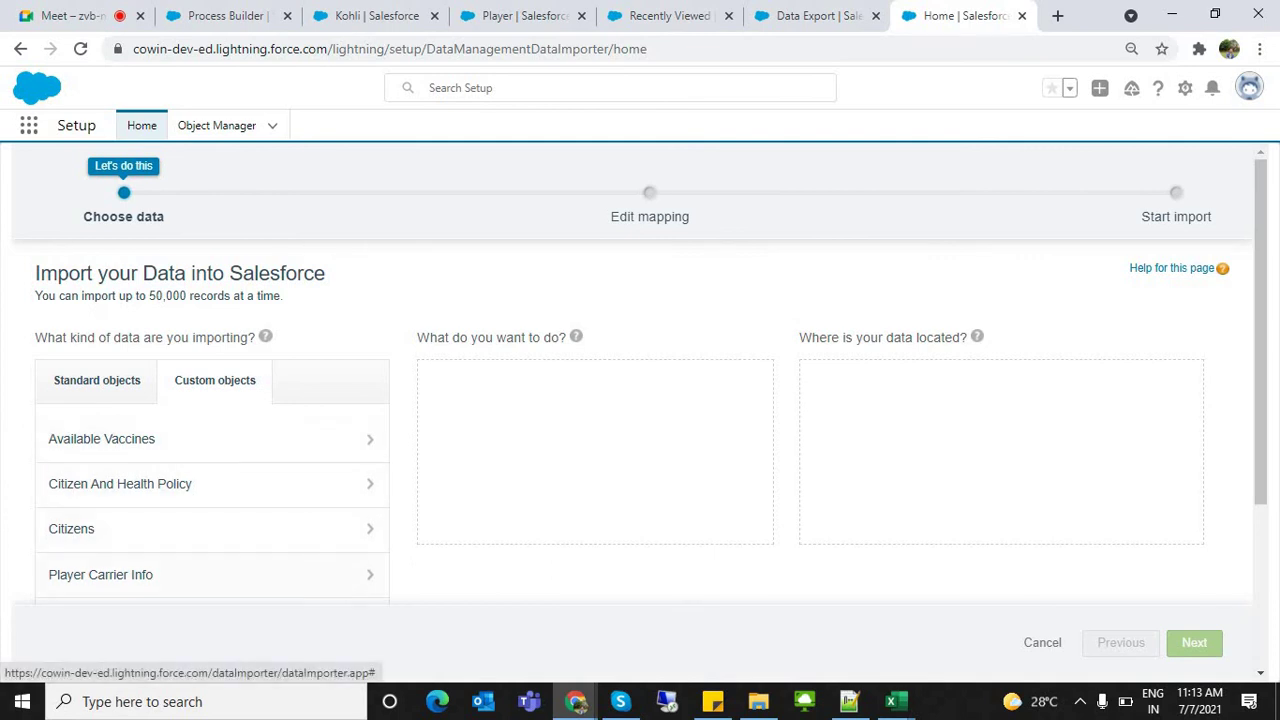
scroll(640, 420, "down", 3)
scroll(640, 420, "up", 3)
left_click(212, 601)
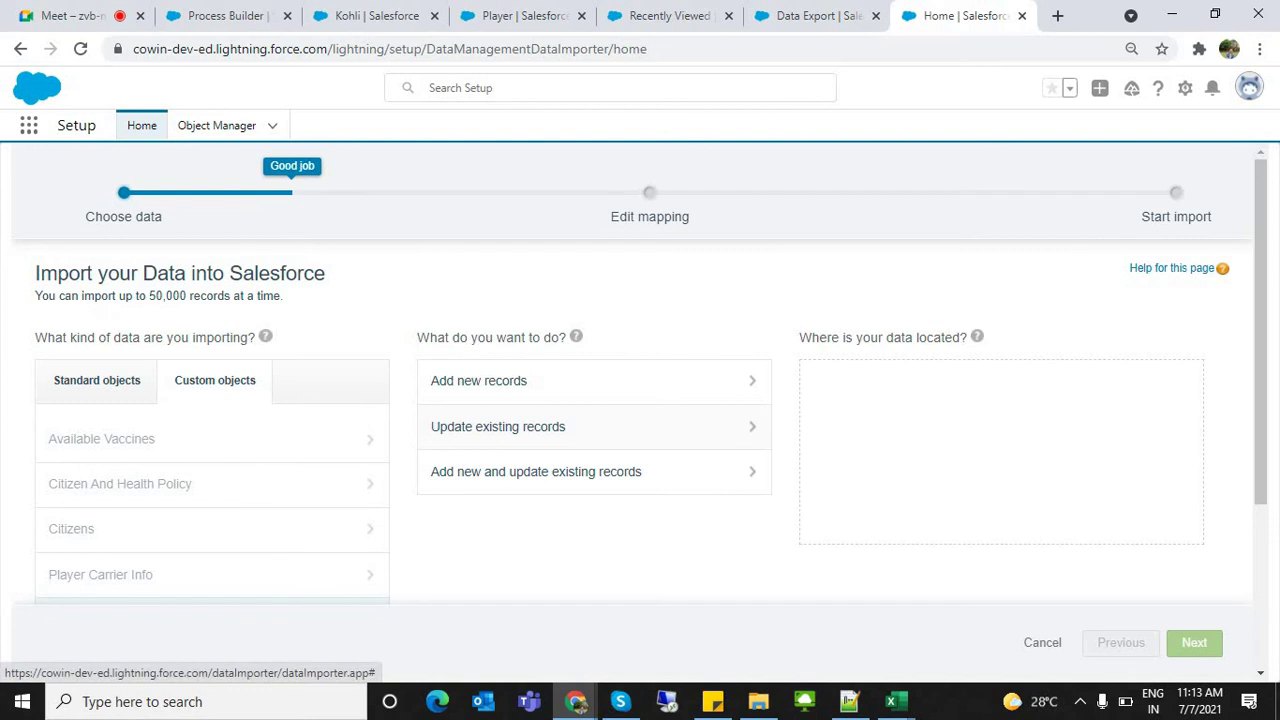
left_click(497, 426)
scroll(650, 380, "down", 2)
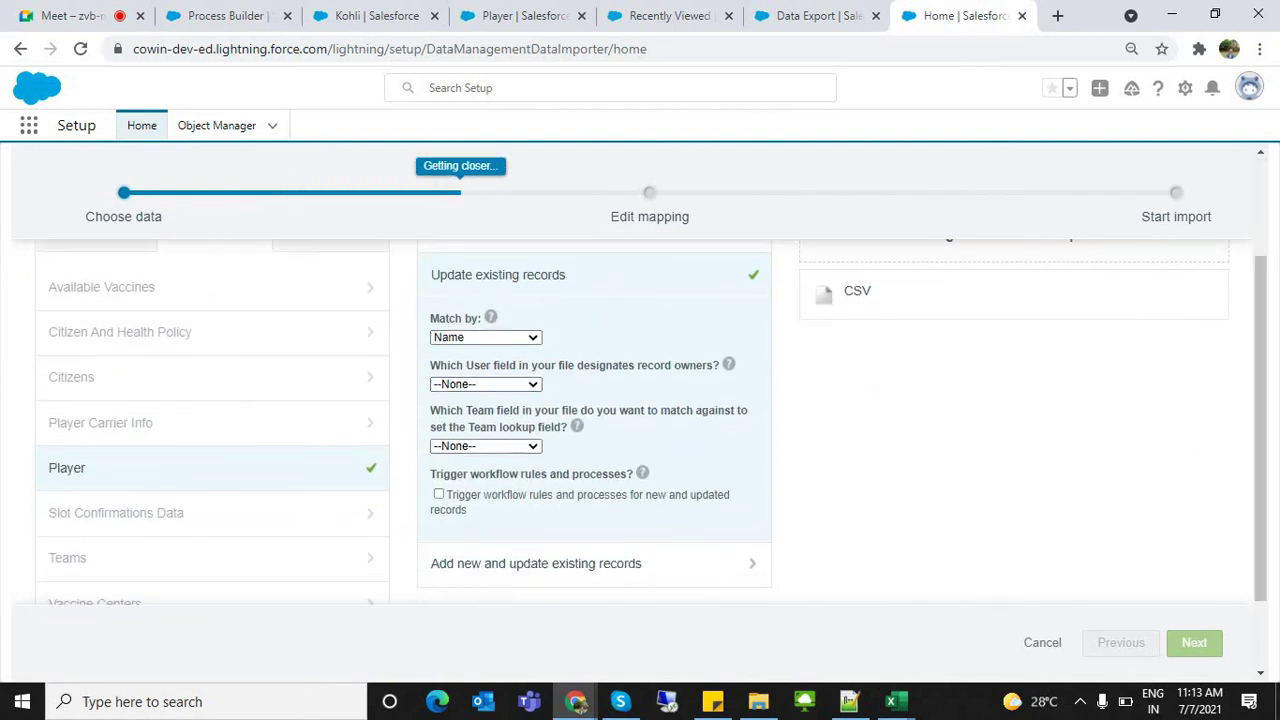
Match the existing Player records by Salesforce.com ID and leave the record owner field at None
left_click(486, 338)
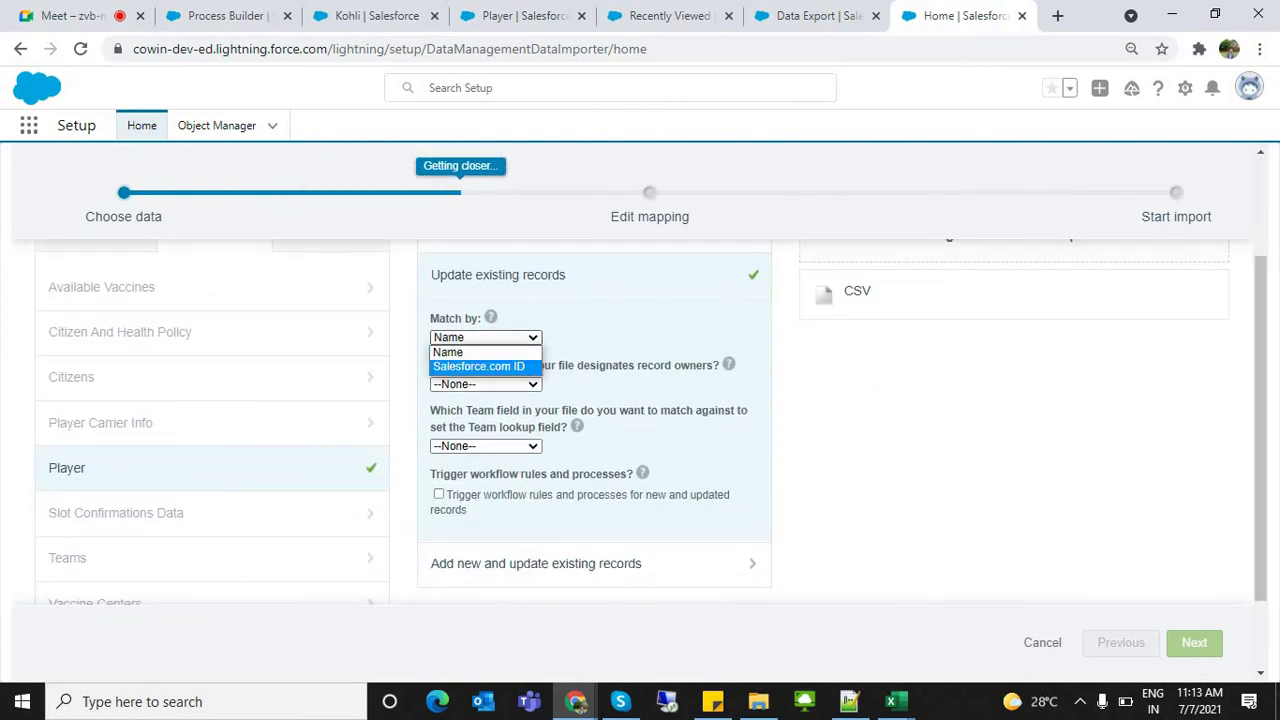
left_click(478, 366)
left_click(485, 337)
left_click(448, 352)
left_click(485, 337)
left_click(478, 366)
left_click(486, 384)
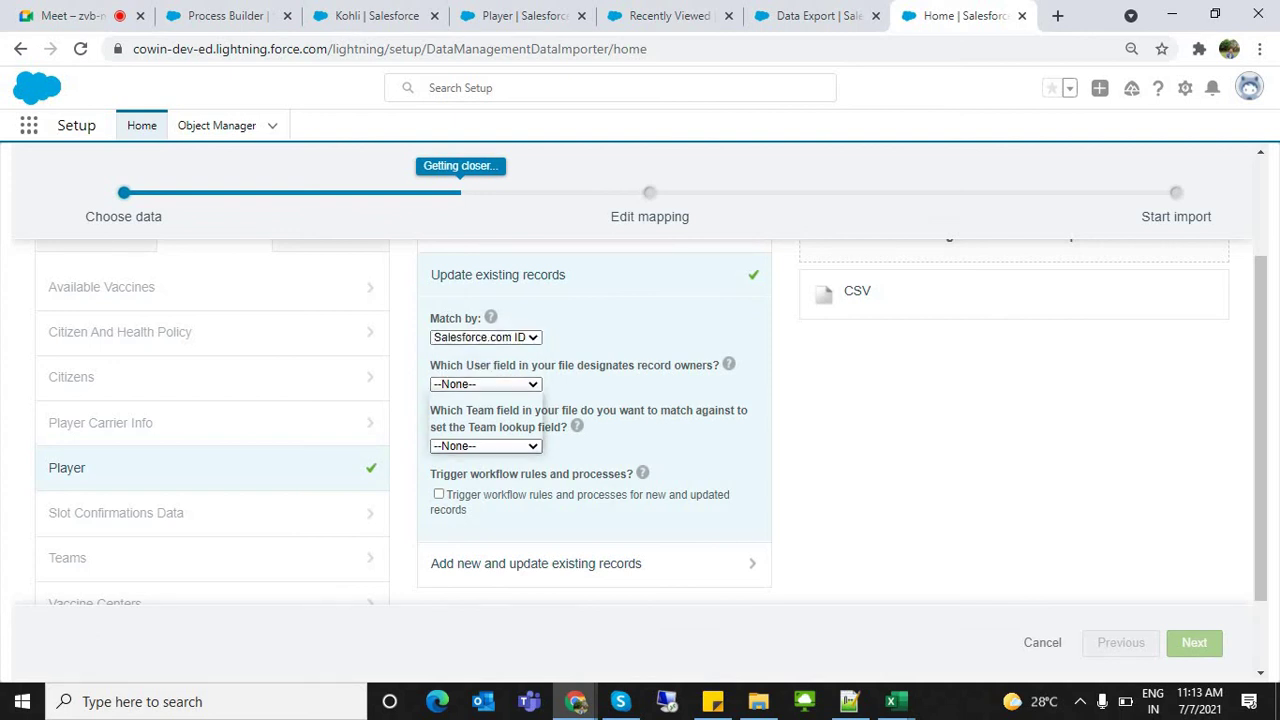
left_click(486, 384)
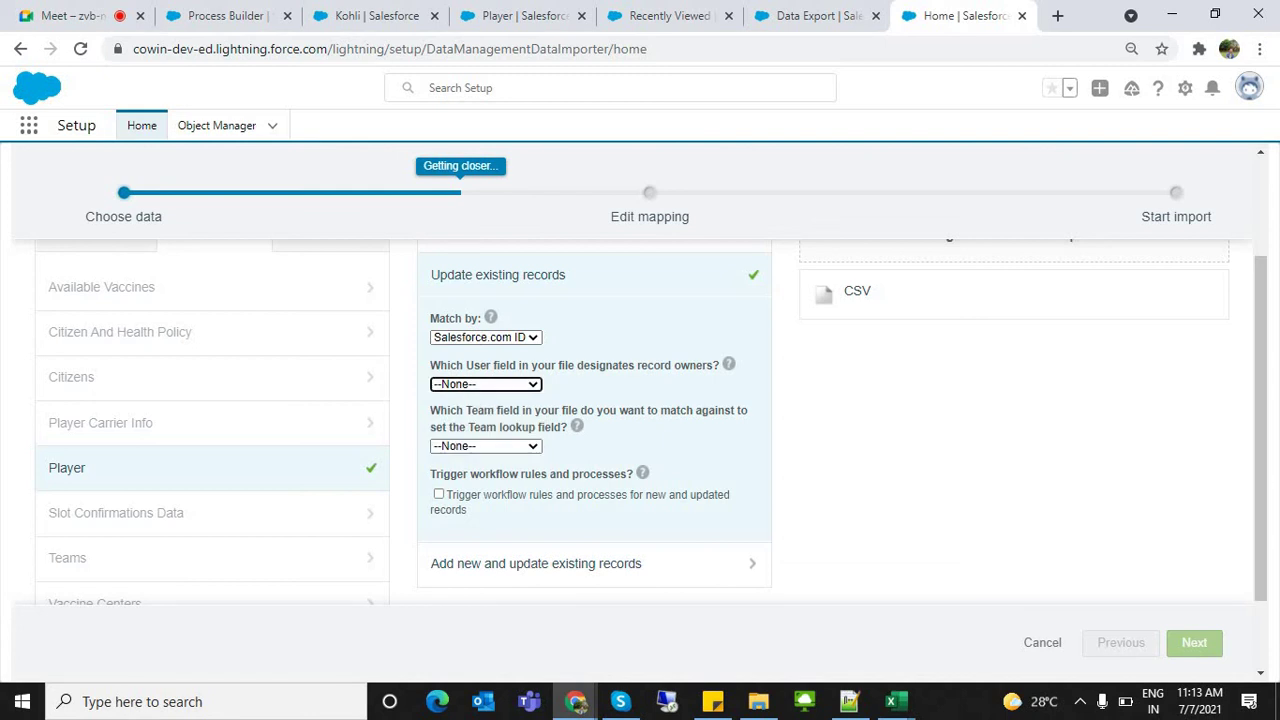
Check the record IDs in E3 and E4 and the MSD row's values in the Player Info sheet in Excel
key("alt+Tab")
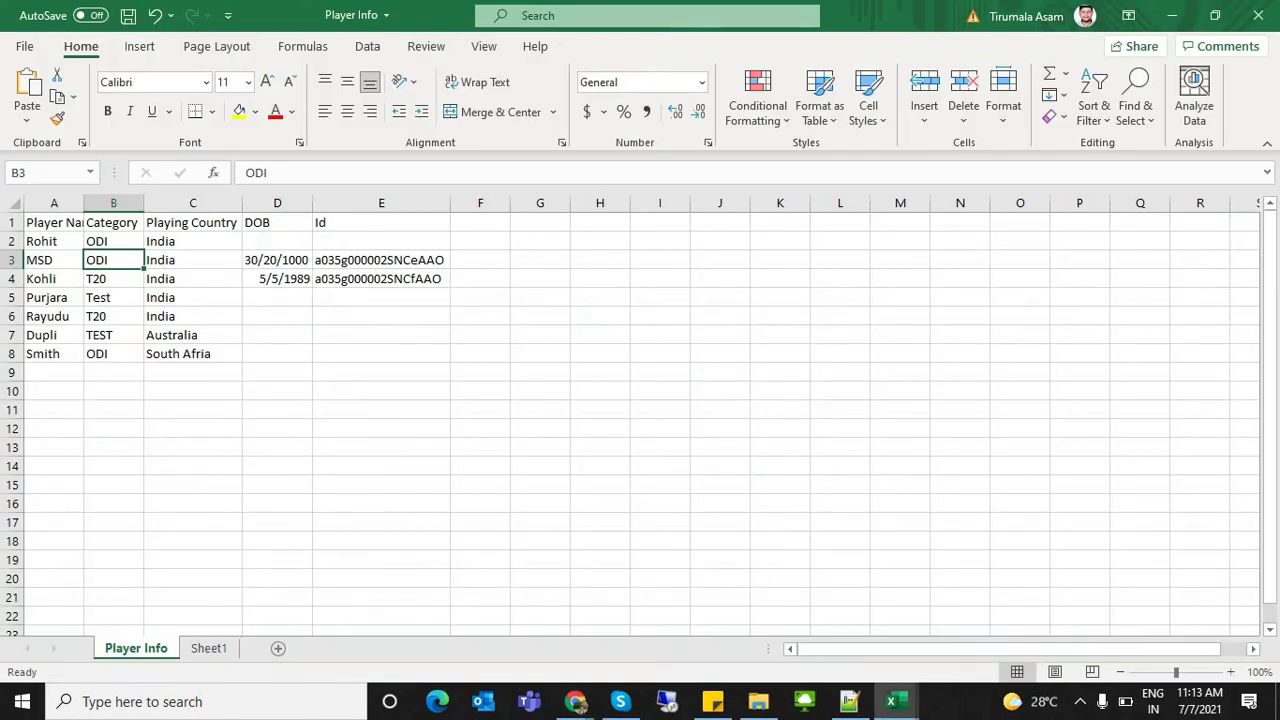
left_click_drag(380, 260, 380, 279)
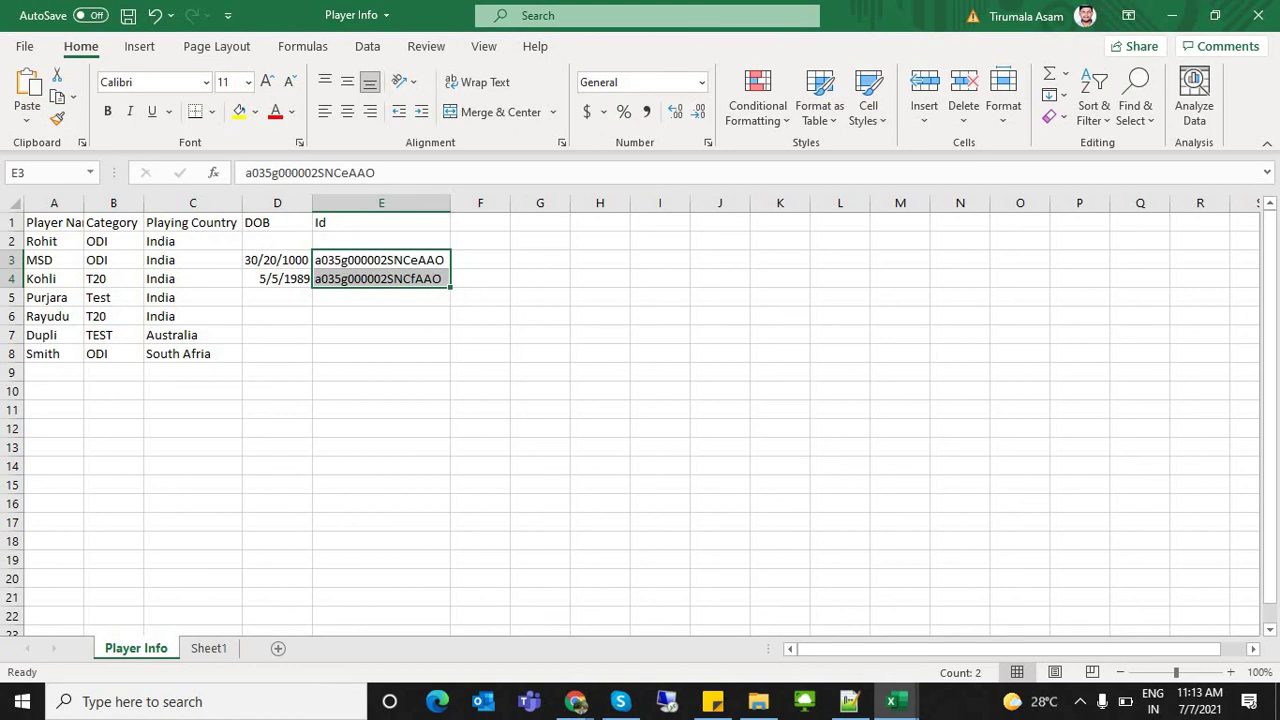
left_click(193, 316)
left_click(193, 260)
left_click(277, 260)
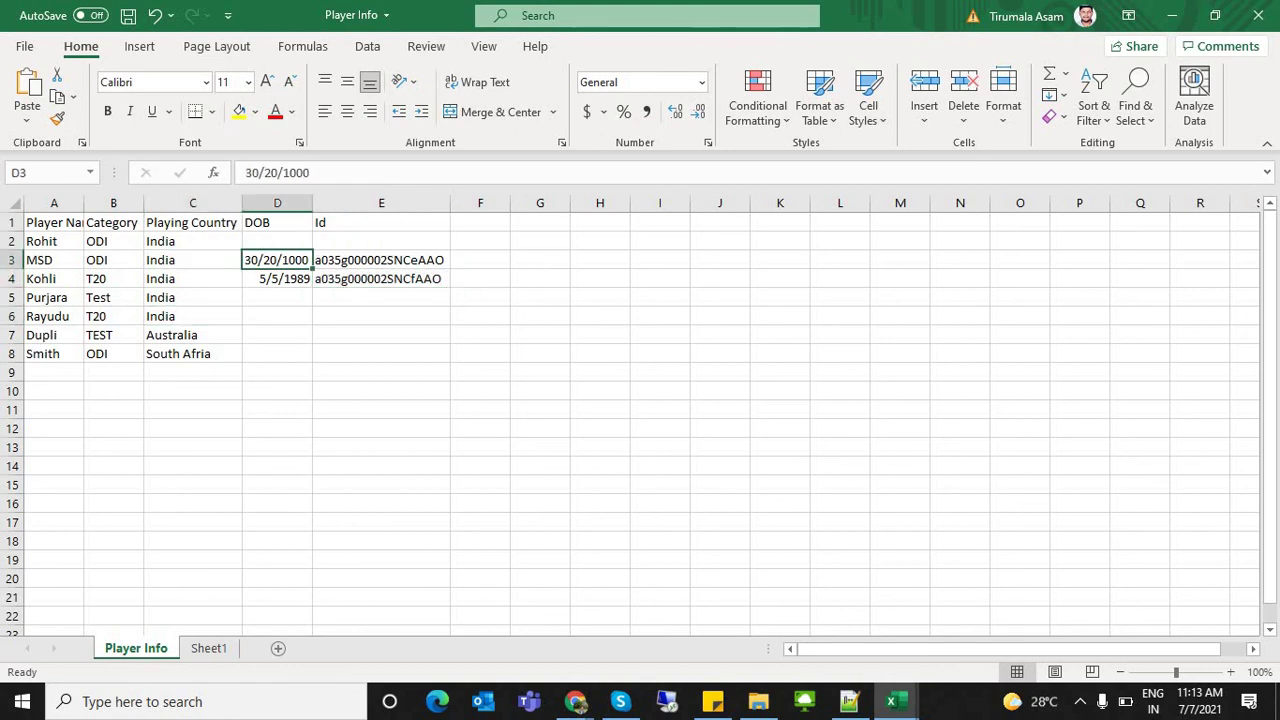
left_click(380, 260)
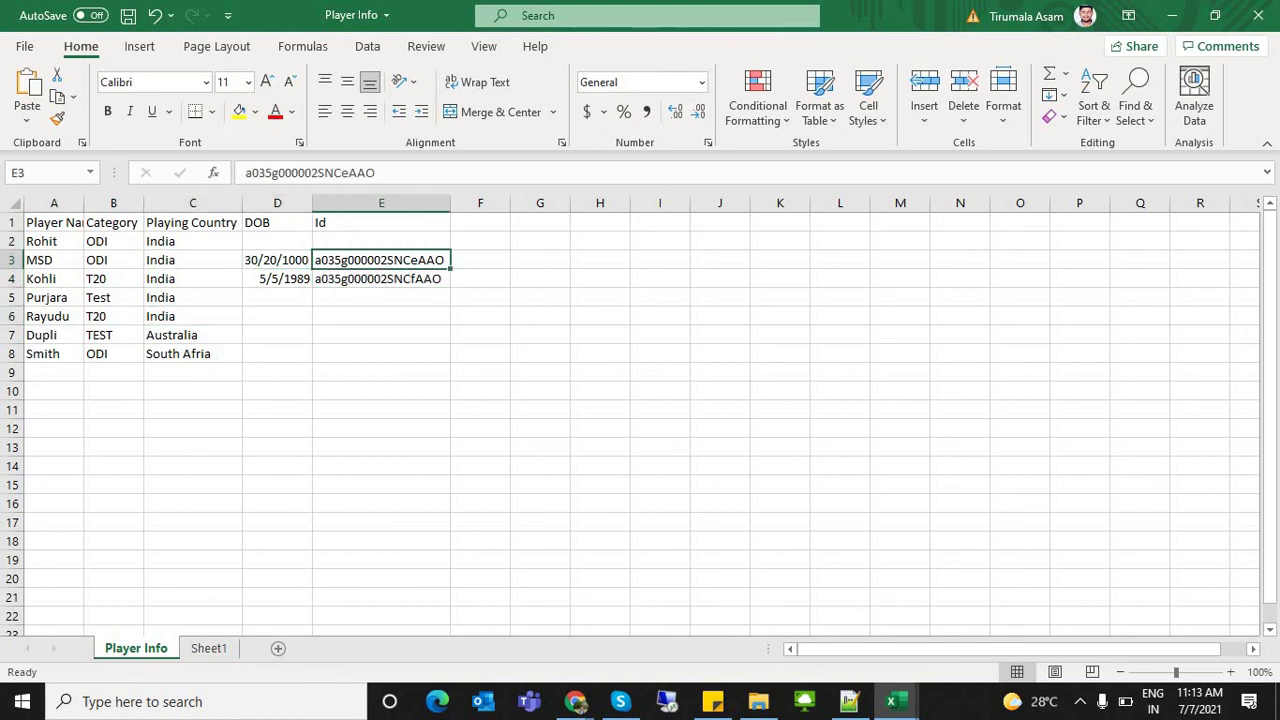
Return to the Data Export setup page in Salesforce and reload it to update the export status
key("alt+Tab")
key("ctrl+shift+Tab")
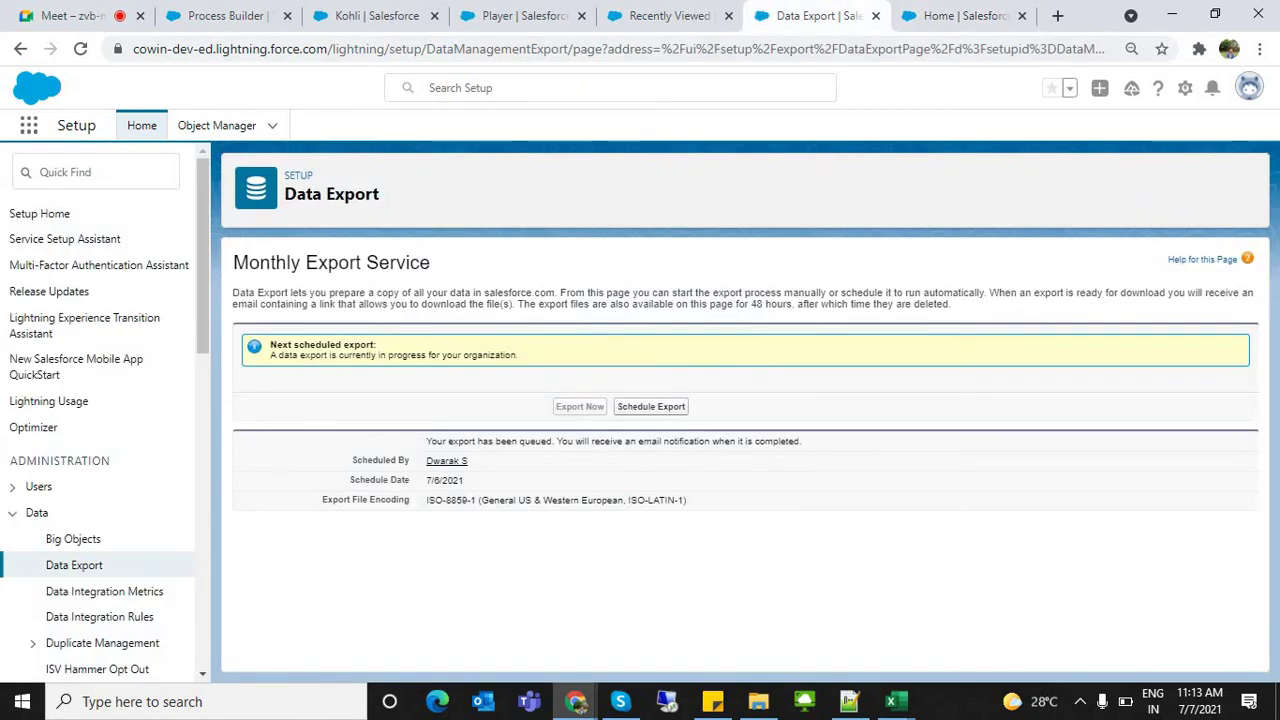
key("ctrl+l")
key("Return")
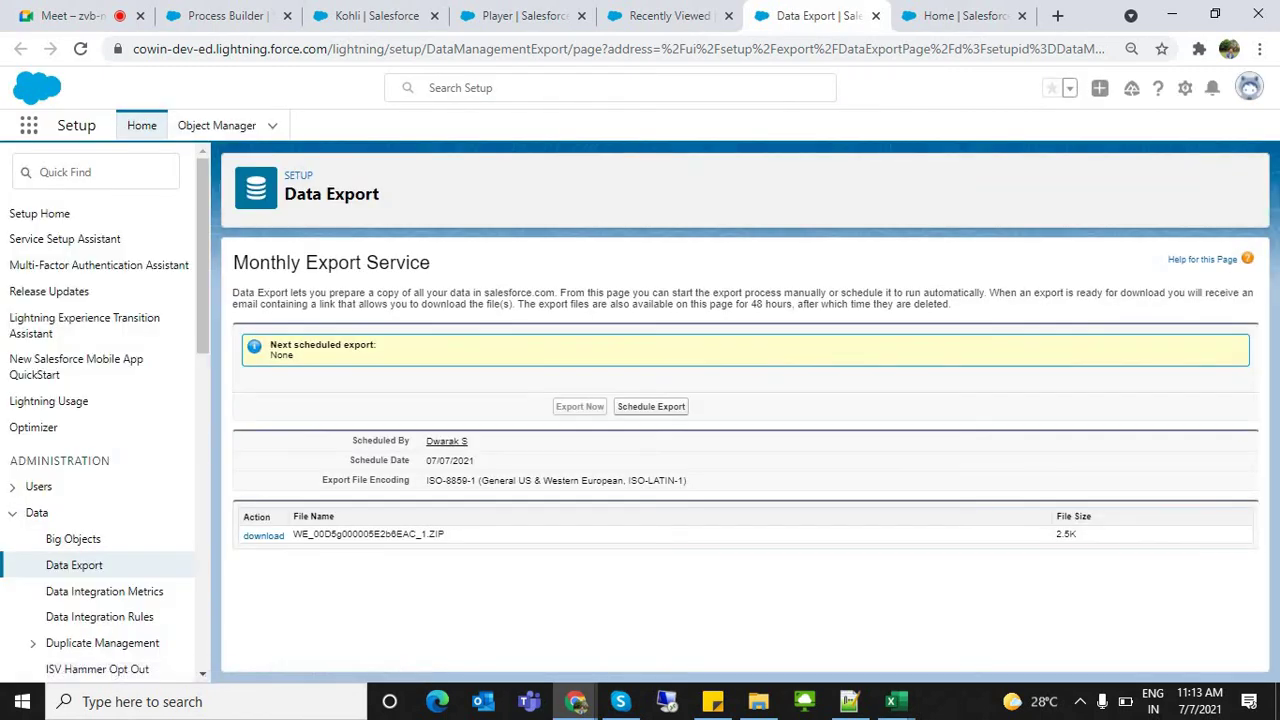
Download the completed export file WE_00D5g000005E2b6EAC_1.ZIP and show it in its folder
left_click_drag(350, 440, 688, 481)
left_click_drag(293, 534, 445, 534)
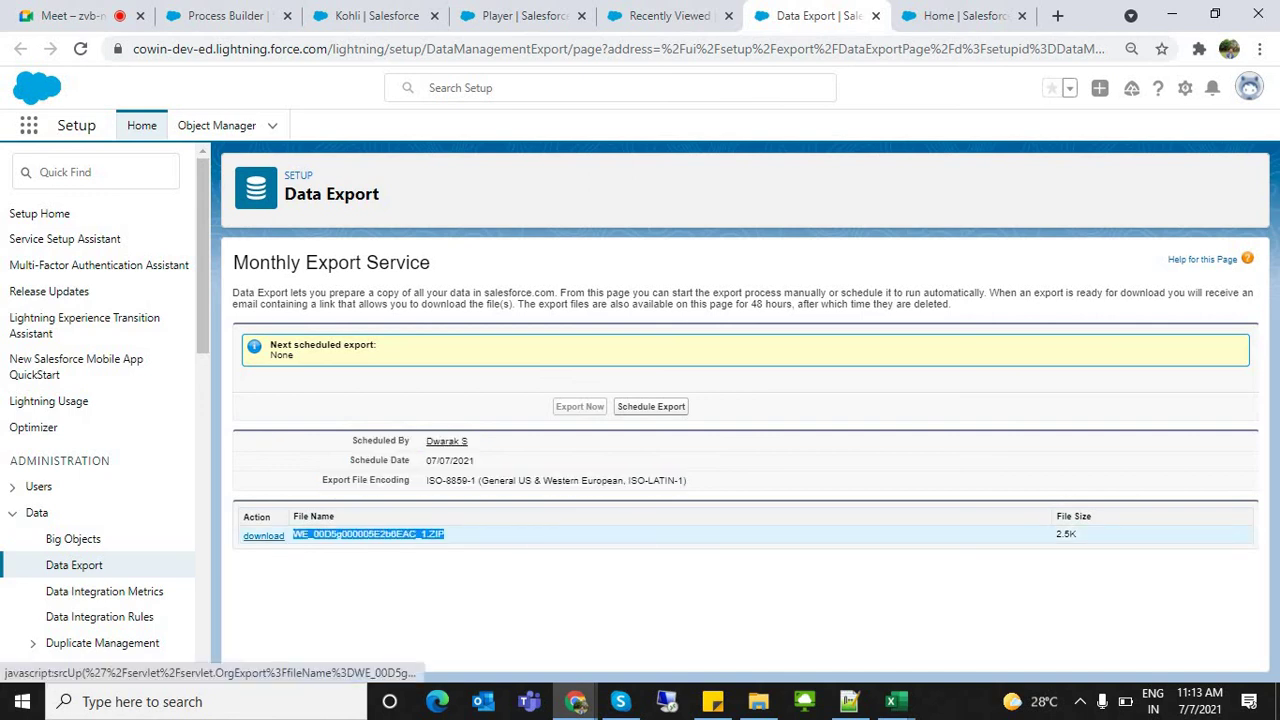
left_click(263, 535)
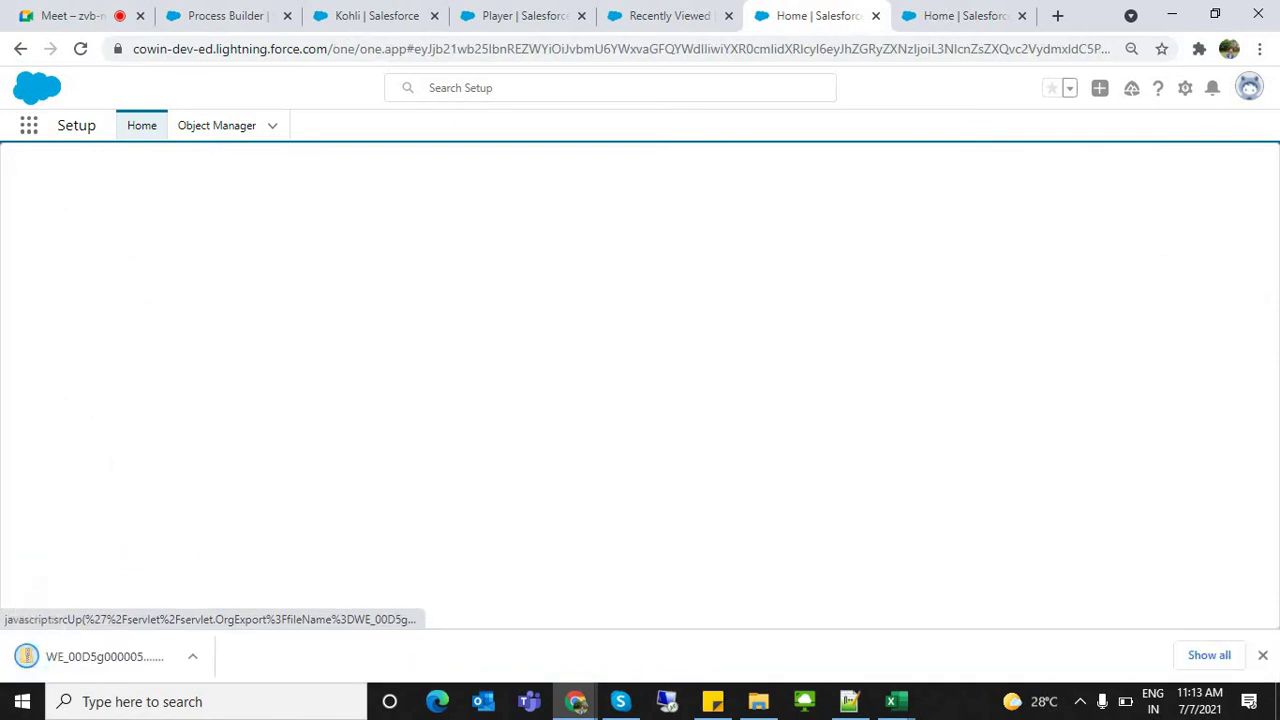
left_click(199, 656)
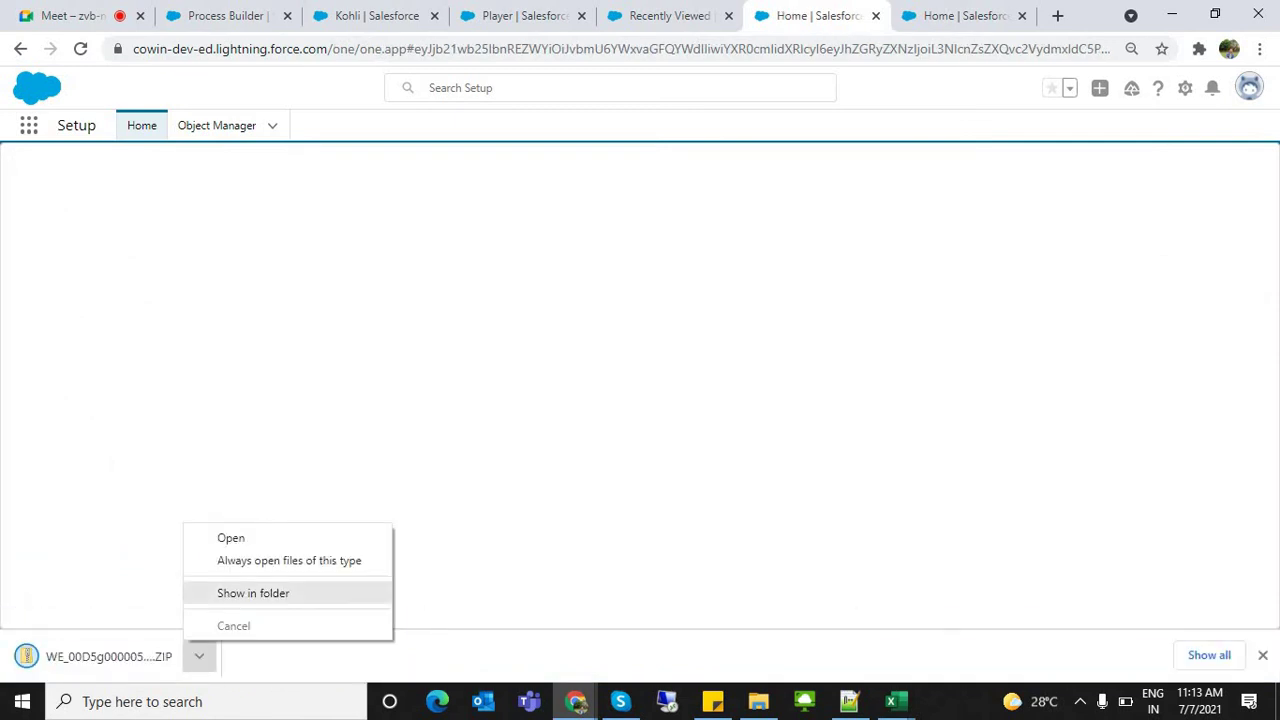
left_click(253, 593)
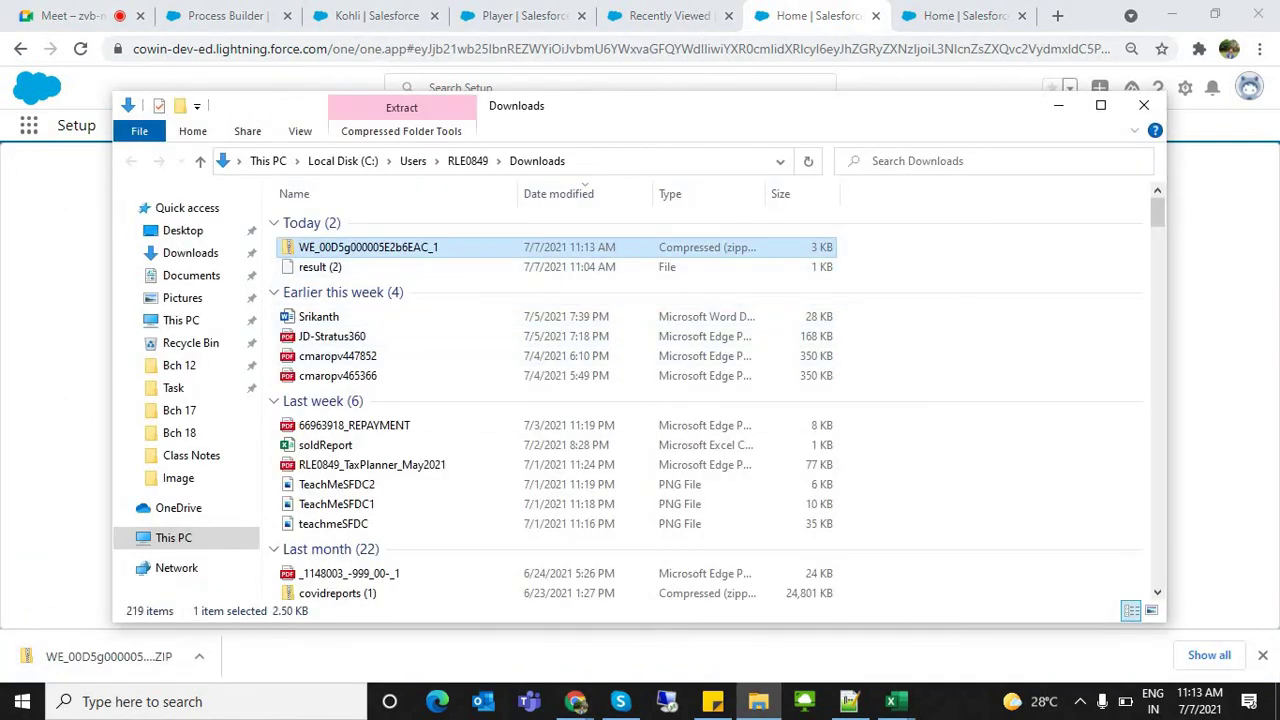
Extract the downloaded export archive to the suggested WE_00D5g000005E2b6EAC_1 folder in Downloads
right_click(344, 247)
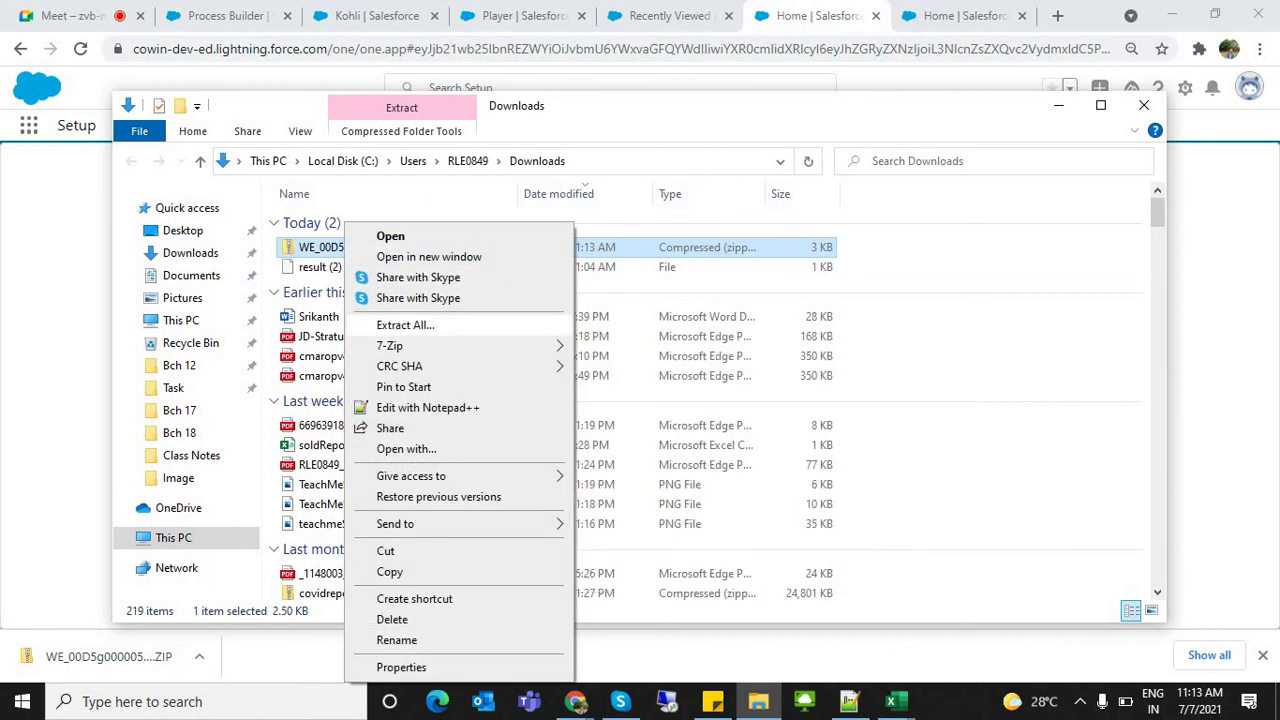
left_click(405, 325)
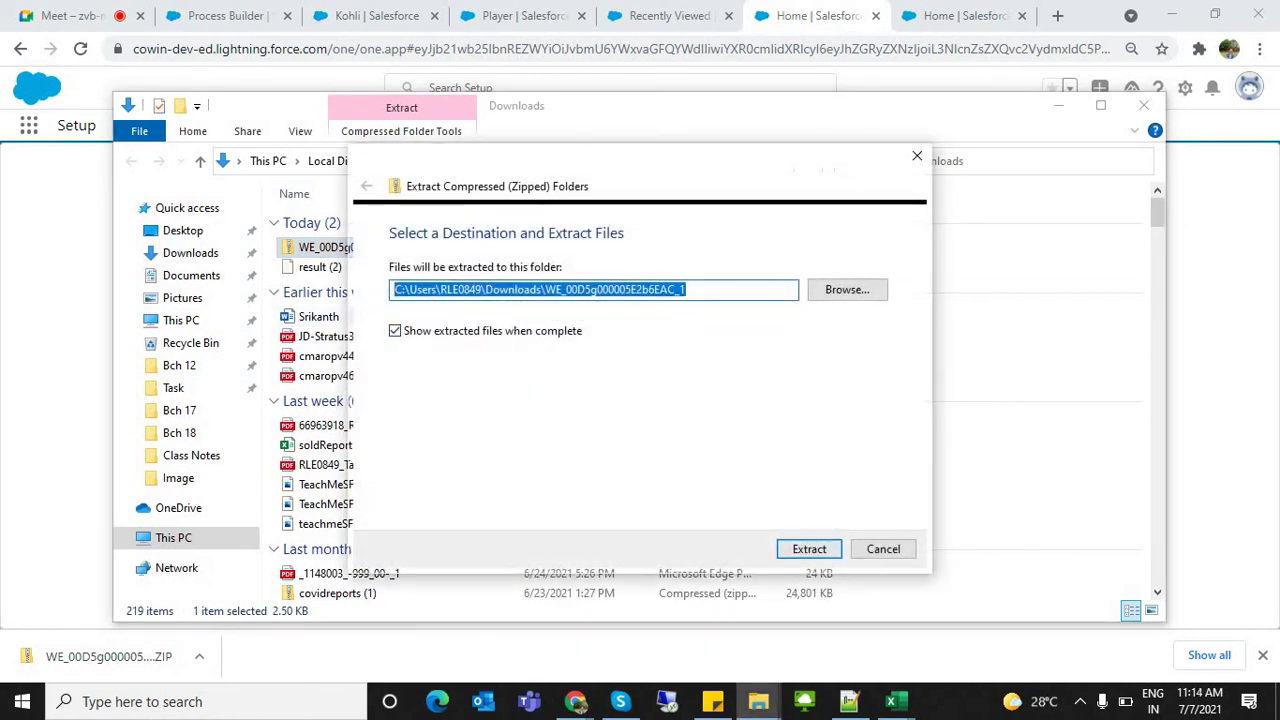
key("Return")
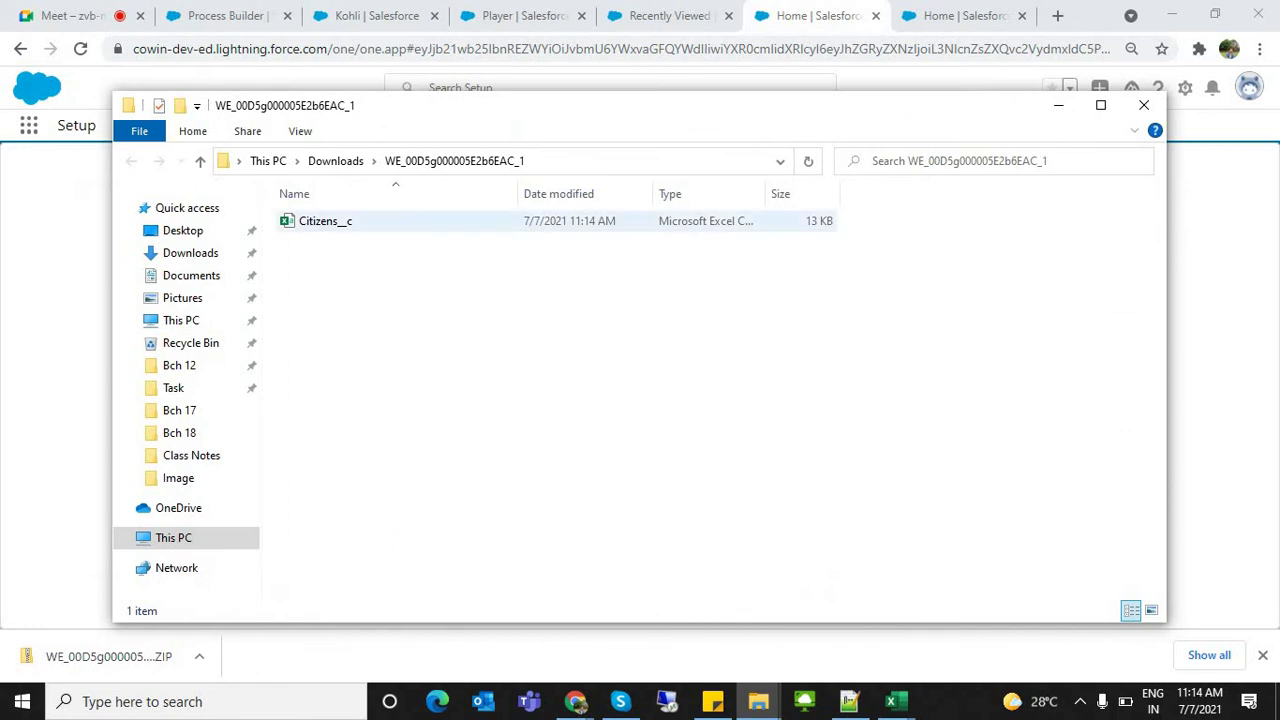
Open the extracted Citizens__c file in Excel and maximize its window
left_click(326, 221)
key("alt+Tab")
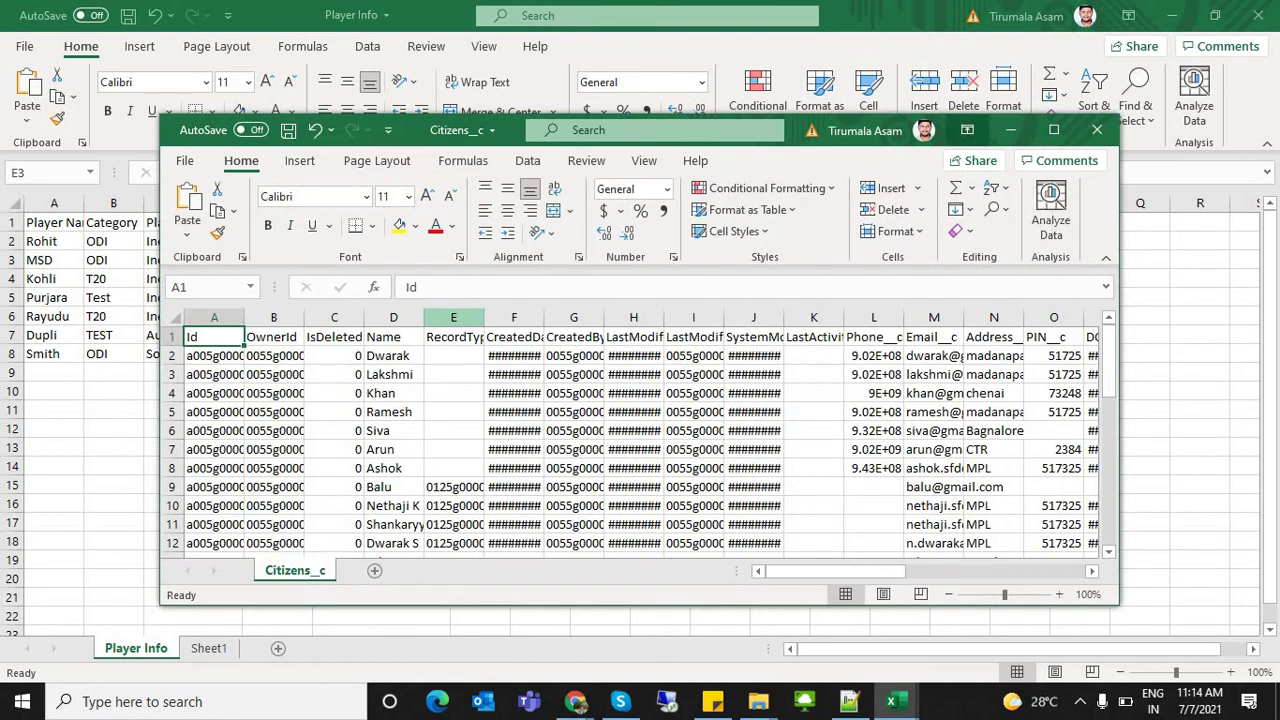
left_click(1053, 130)
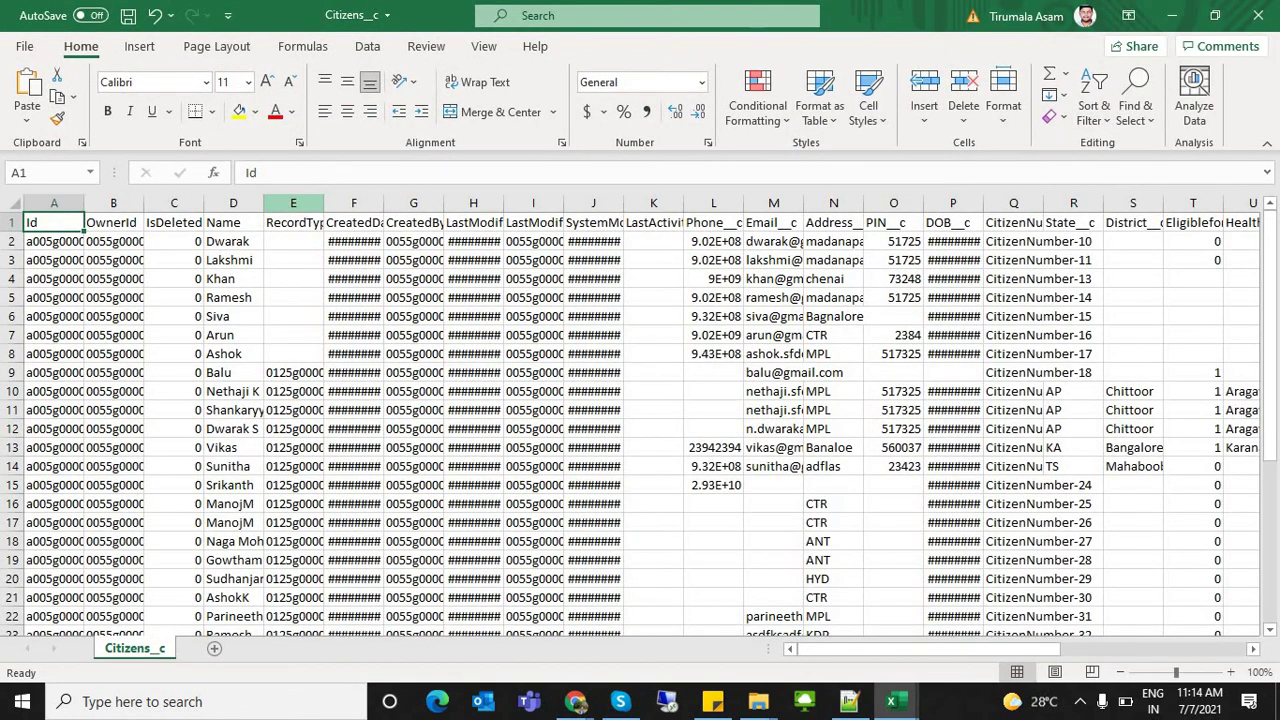
Examine the exported field headers in row 1 of the Citizens__c sheet, past the last column and back to Id
left_click(113, 223)
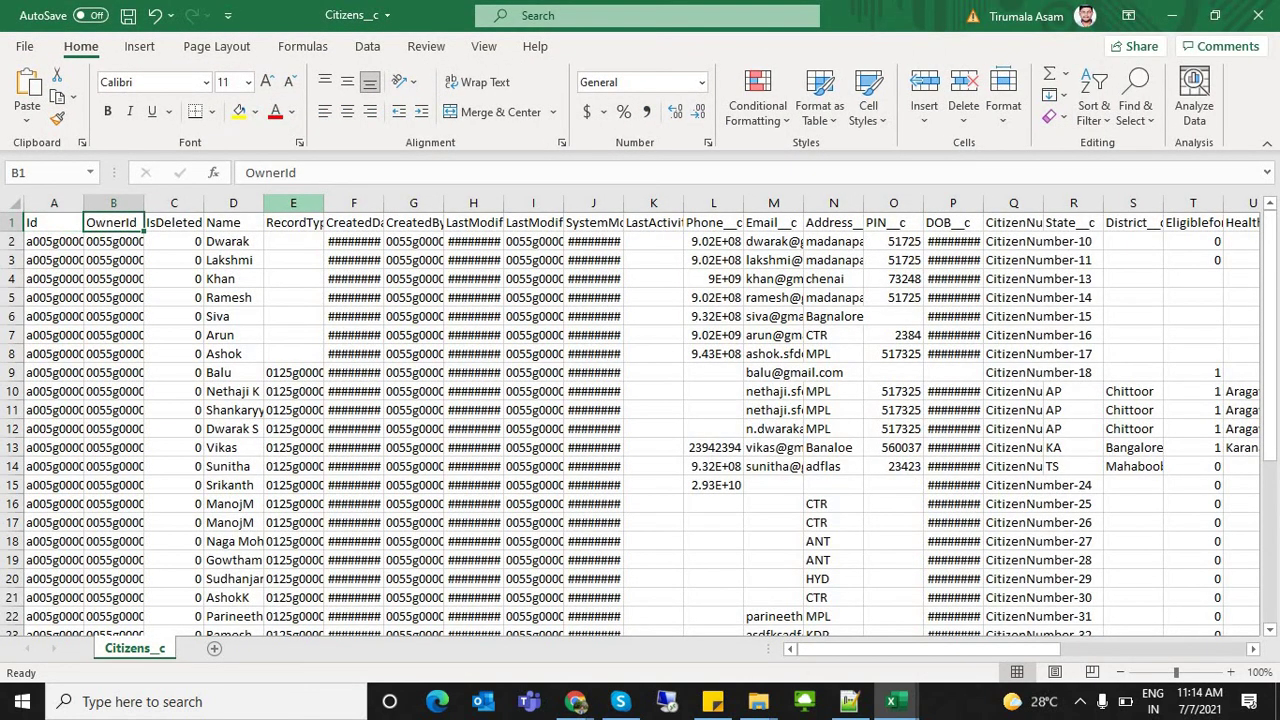
key("Right")
key("Right")
key("Right")
key("Right")
key("Right")
key("Right")
key("Right")
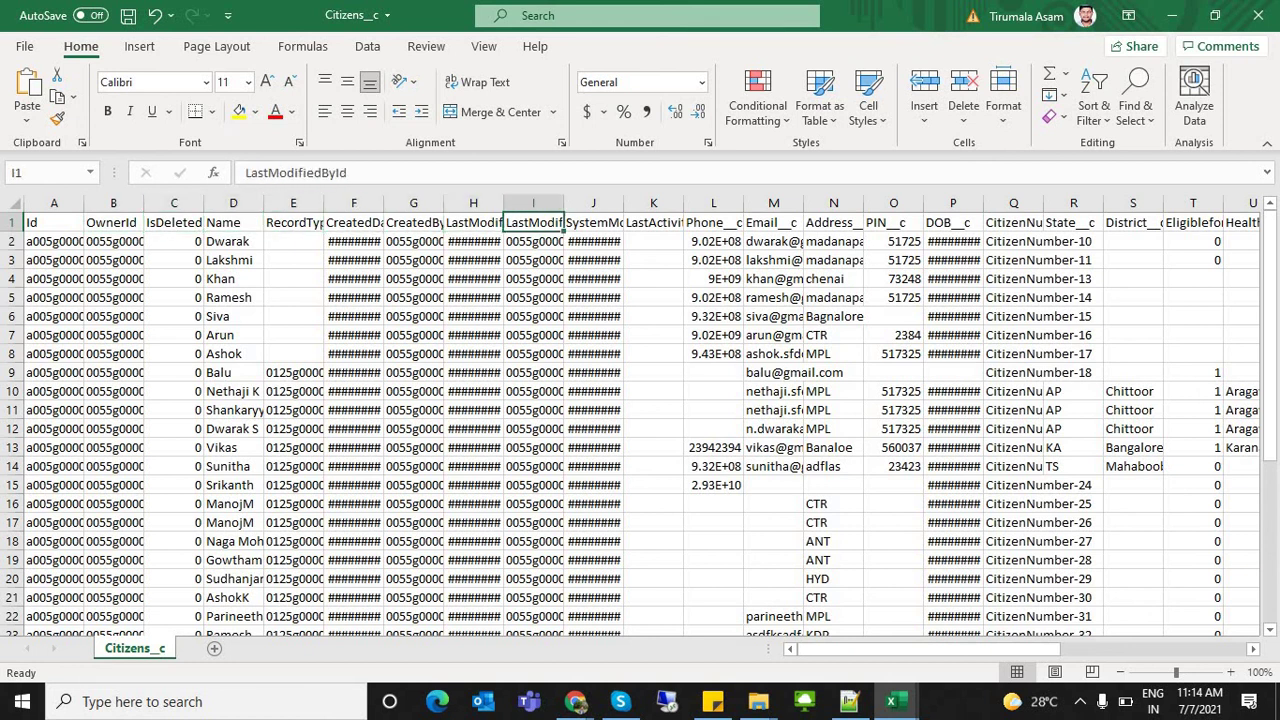
key("Right")
key("Right")
key("Right")
key("Right")
key("Right")
key("Right")
key("Right")
key("Right")
key("Right")
key("Right")
key("Right")
key("Right")
key("Right")
key("Right")
key("Right")
key("Right")
key("Right")
key("Right")
key("Right")
key("Right")
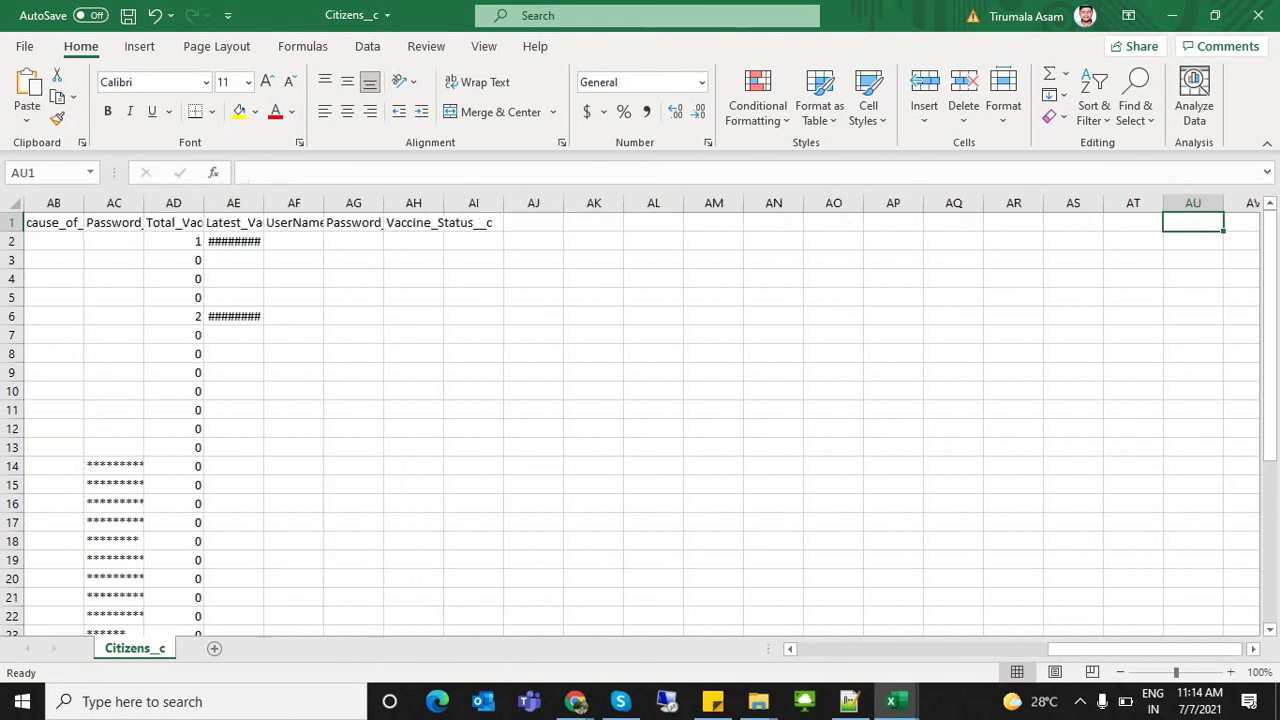
key("Left")
key("Left")
key("Left")
key("Left")
key("Left")
key("Left")
key("Left")
key("Left")
key("Left")
key("Left")
key("Left")
key("Left")
key("Left")
key("Left")
key("Left")
key("Left")
key("Left")
key("Left")
key("Left")
key("Left")
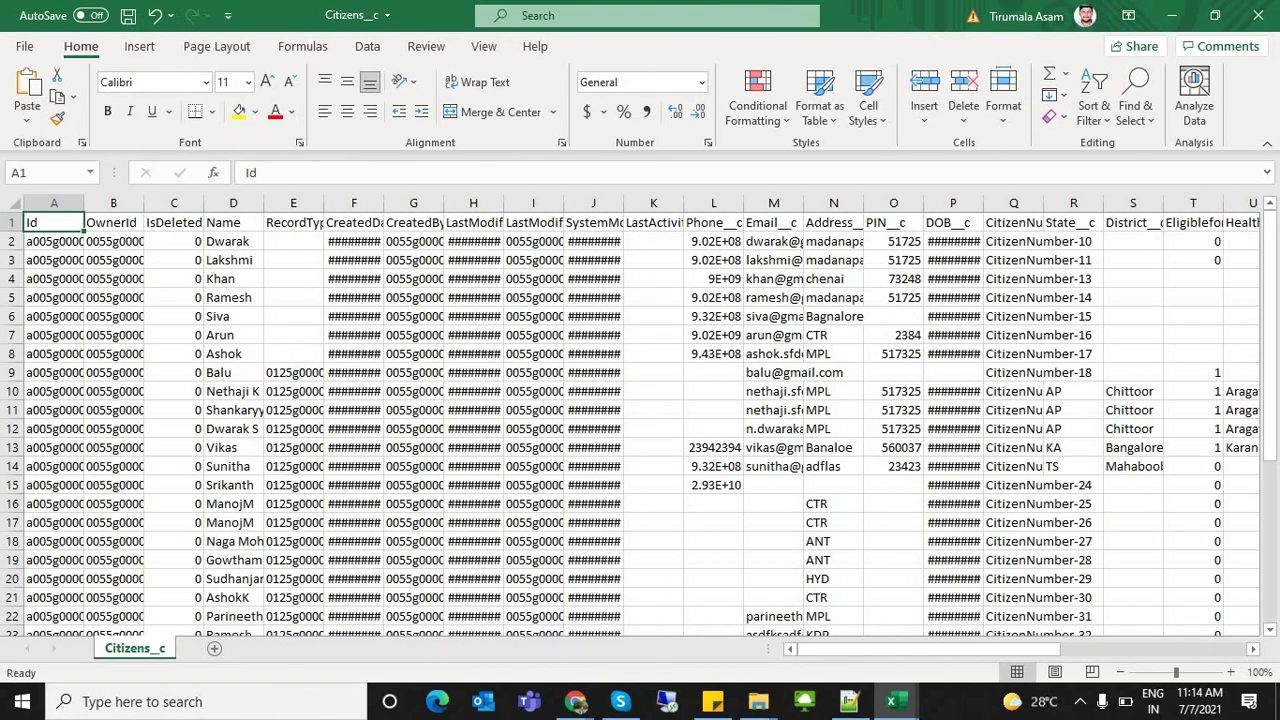
Check the OwnerId and IsDeleted columns of the Citizens__c export
key("shift+Right")
key("ctrl+space")
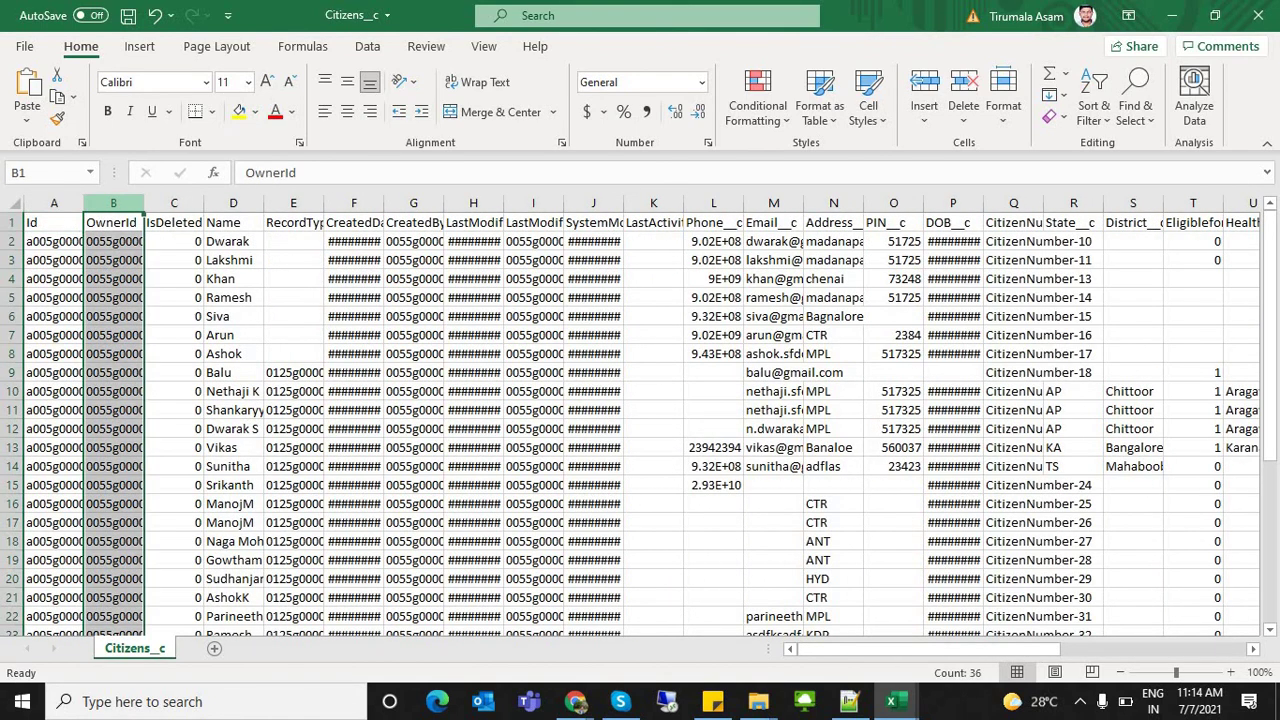
key("Right")
key("ctrl+space")
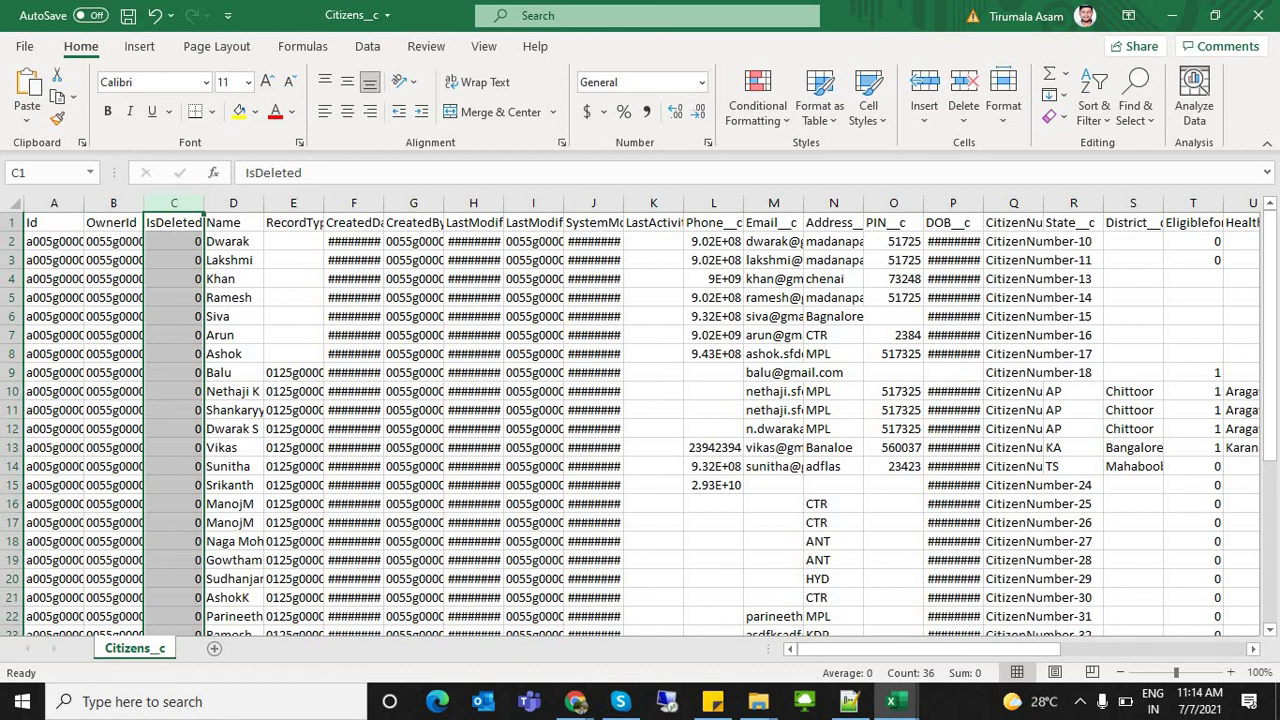
Switch back to Salesforce in Chrome and return from the import setup to the Data Import Wizard's start page
key("alt+Tab")
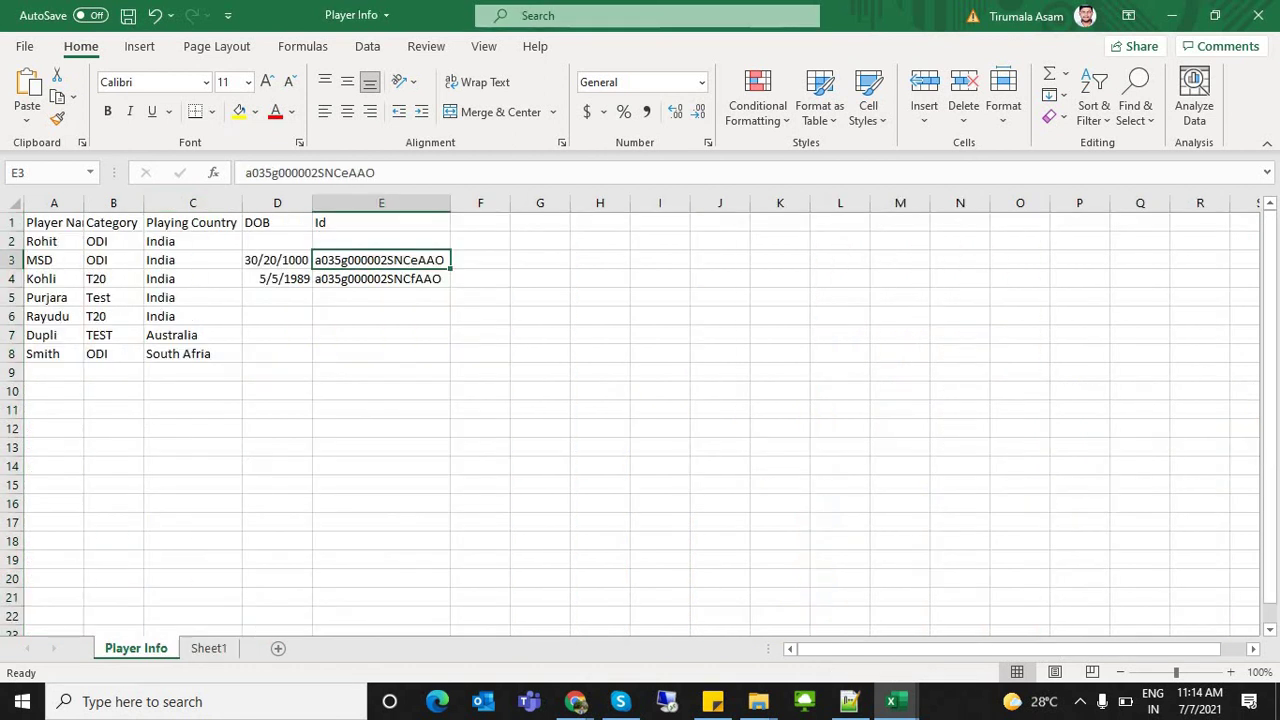
key("alt+Tab")
key("alt+Tab")
key("alt+Tab")
key("alt+Tab")
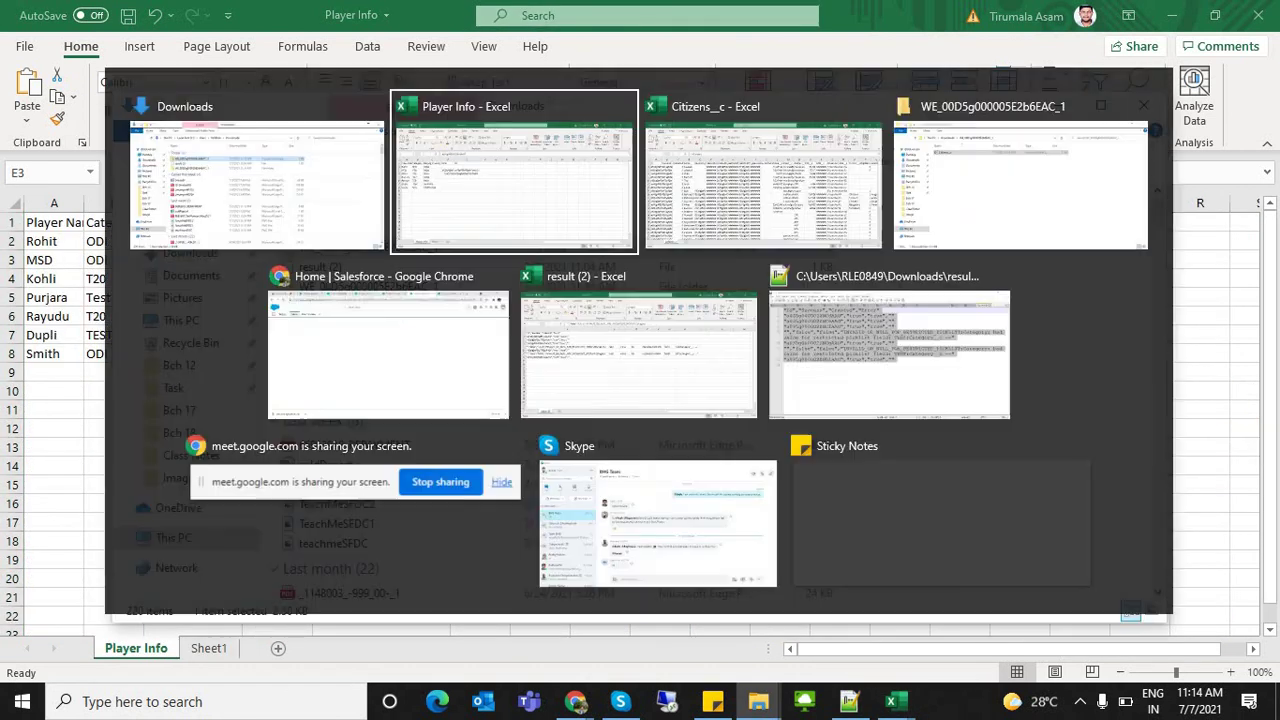
key("alt+Tab")
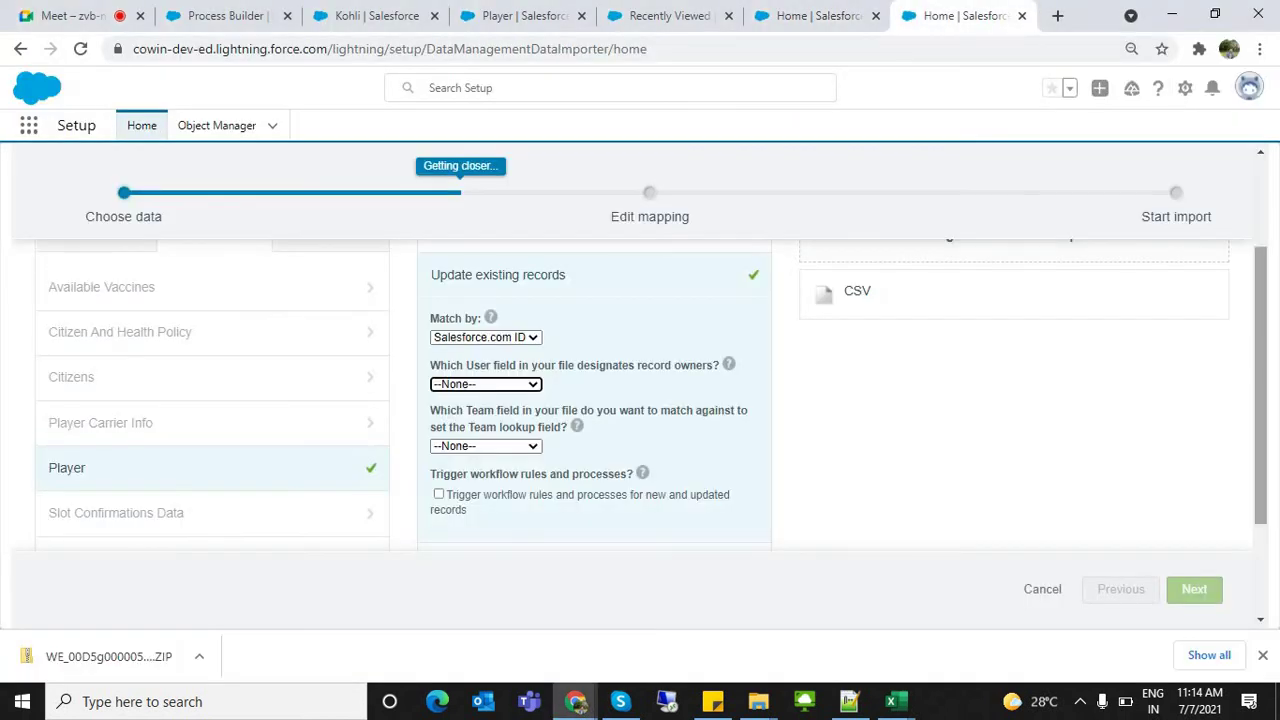
scroll(640, 390, "up", 2)
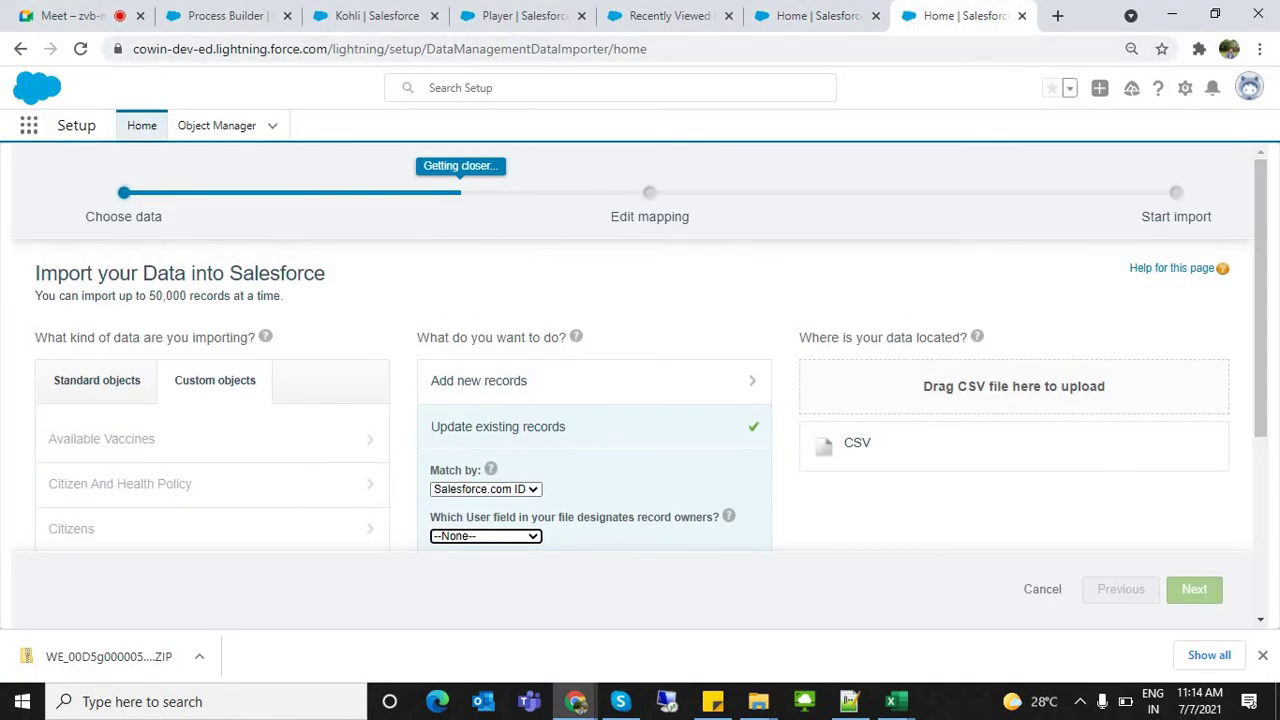
left_click(141, 125)
left_click(93, 239)
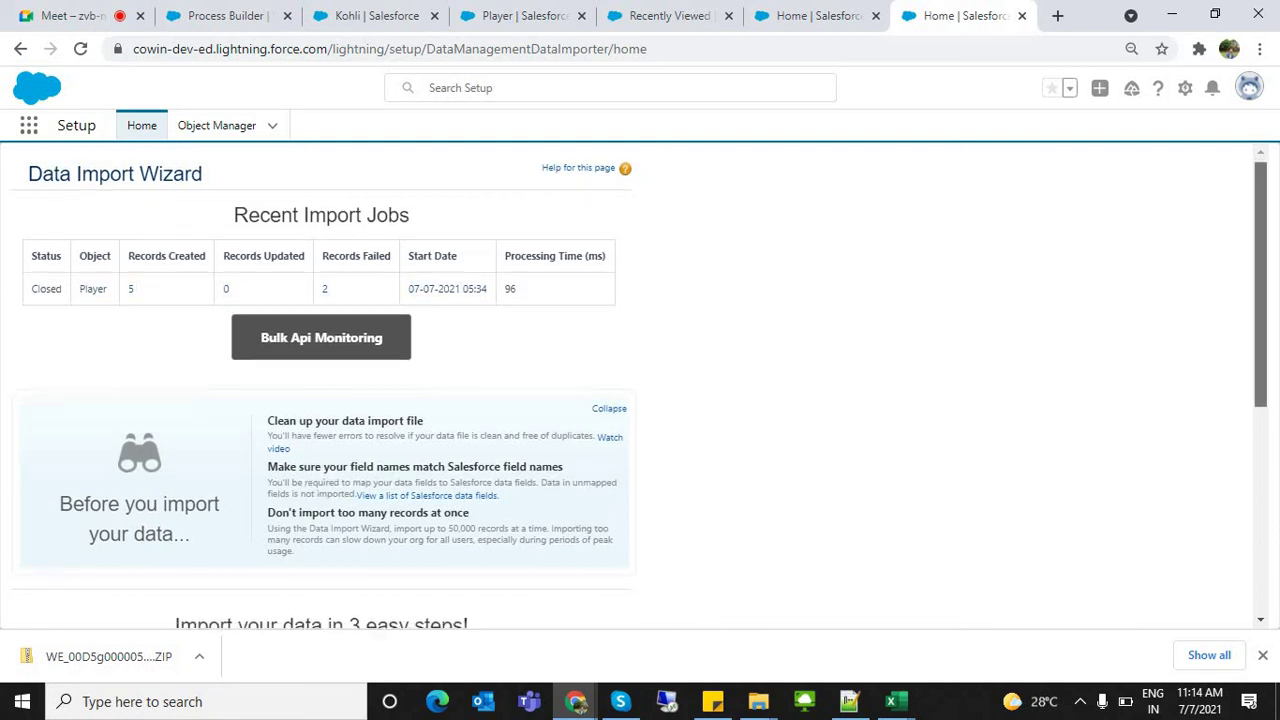
Go to Bulk Api Monitoring and open the completed Player insert job
scroll(640, 380, "down", 4)
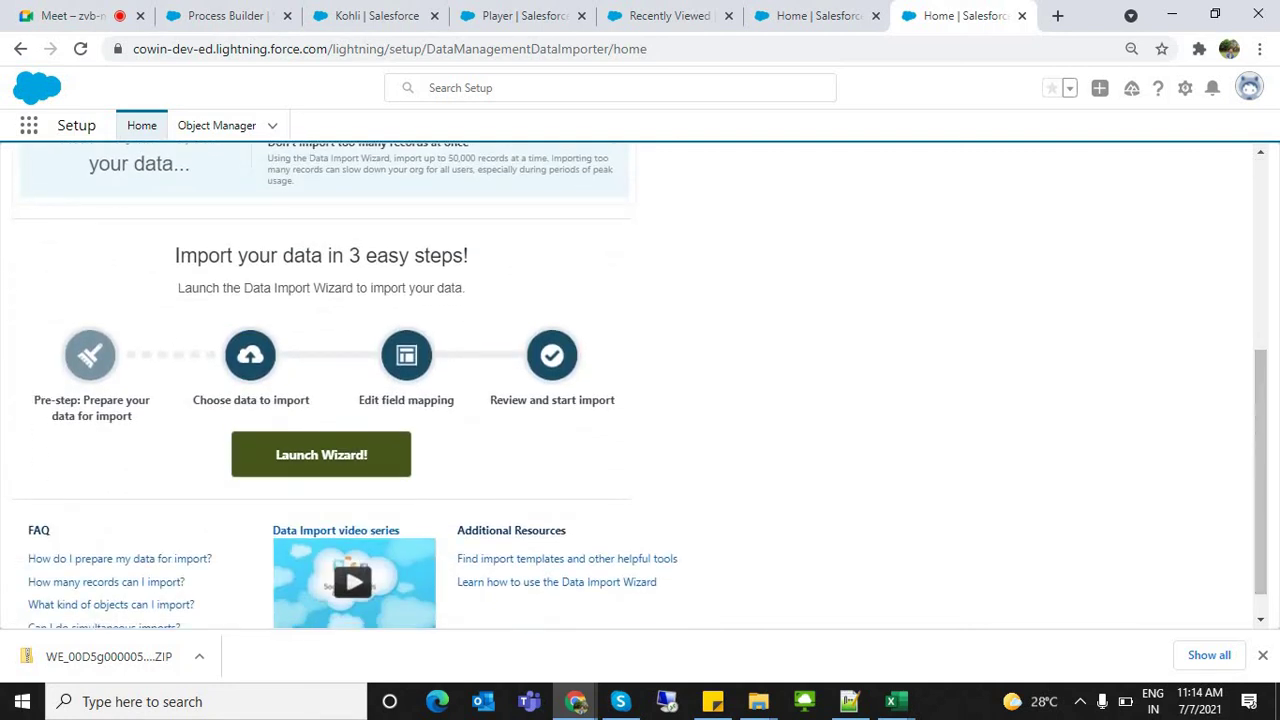
scroll(640, 380, "up", 4)
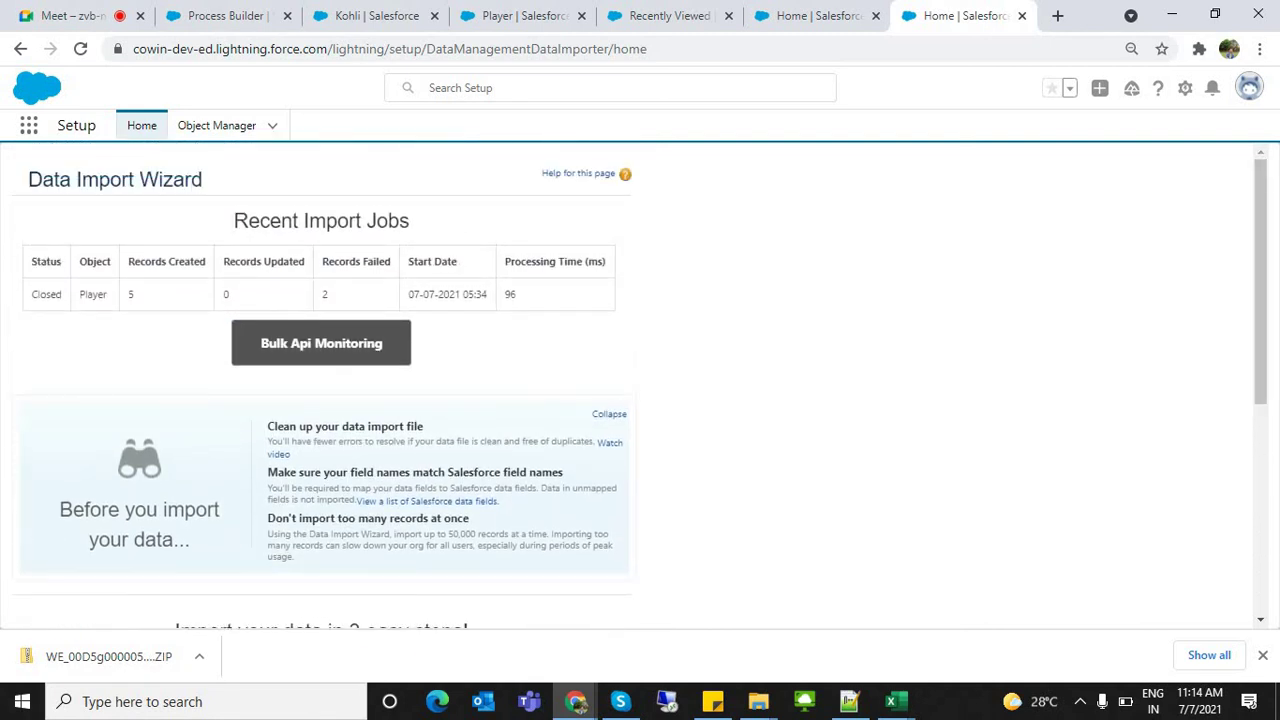
left_click(321, 343)
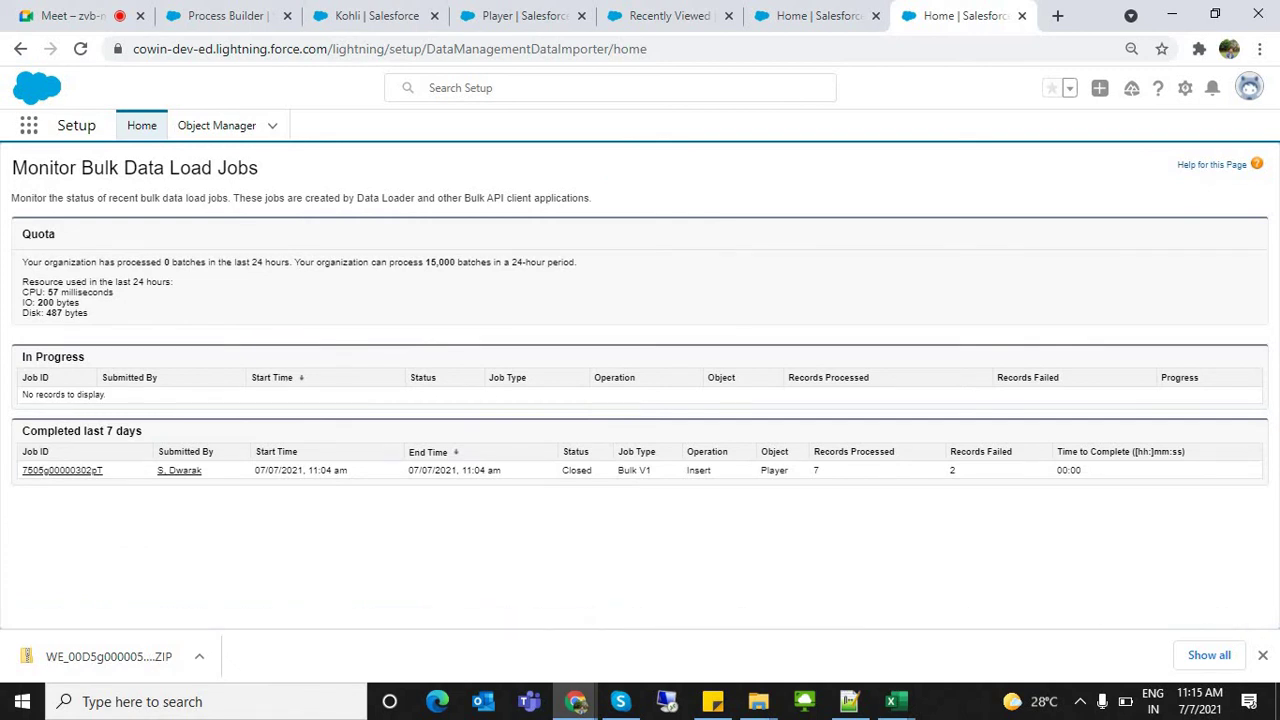
left_click_drag(31, 431, 143, 431)
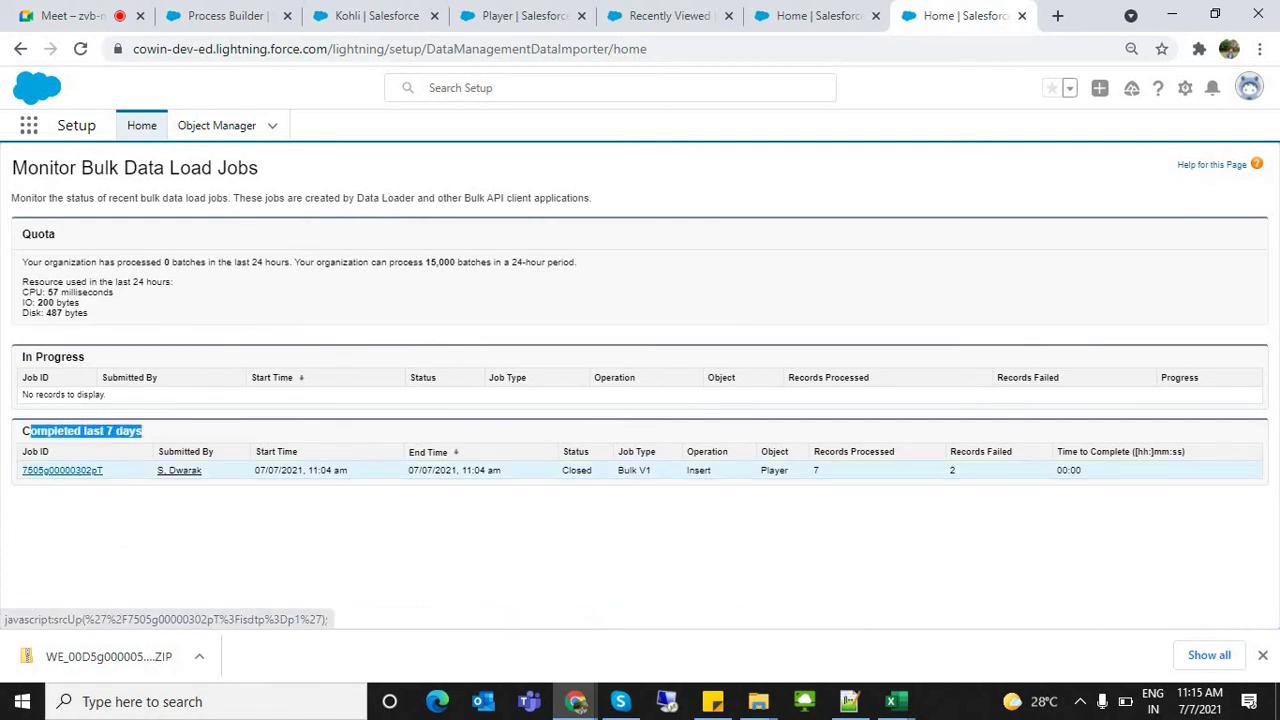
left_click(62, 470)
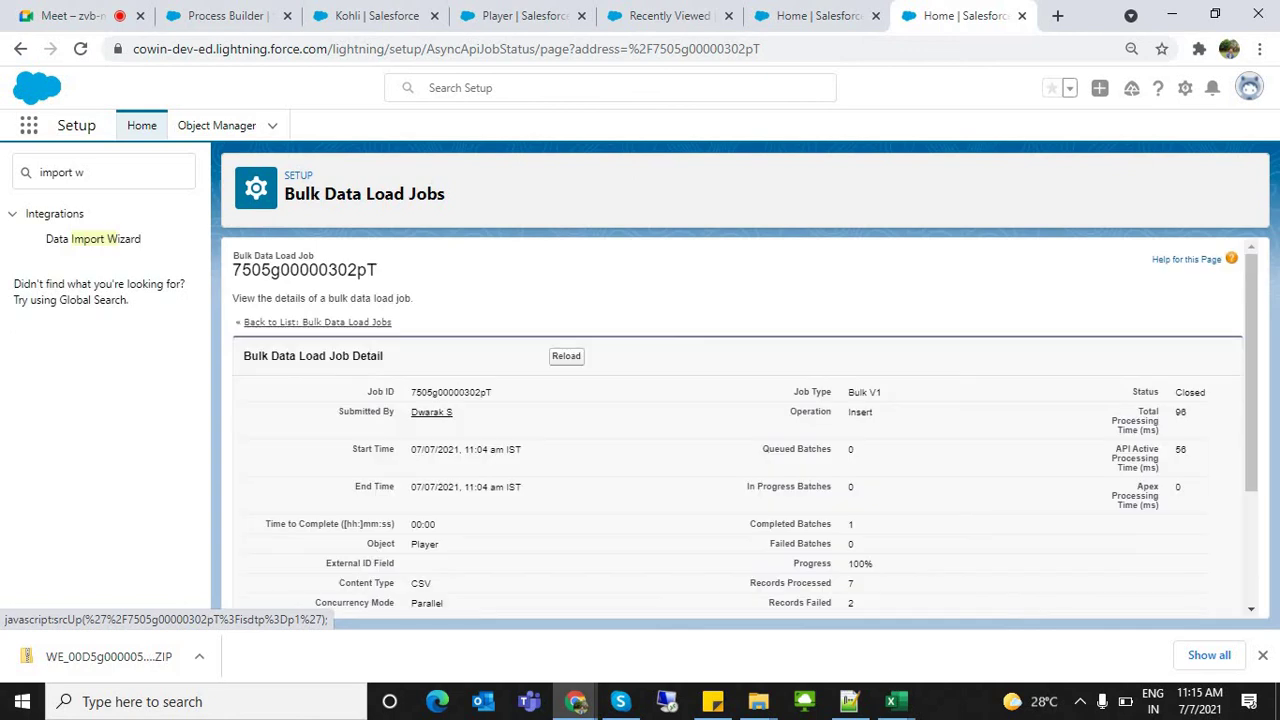
Download the result file of the job's completed batch and show it in the Downloads folder
scroll(740, 420, "down", 2)
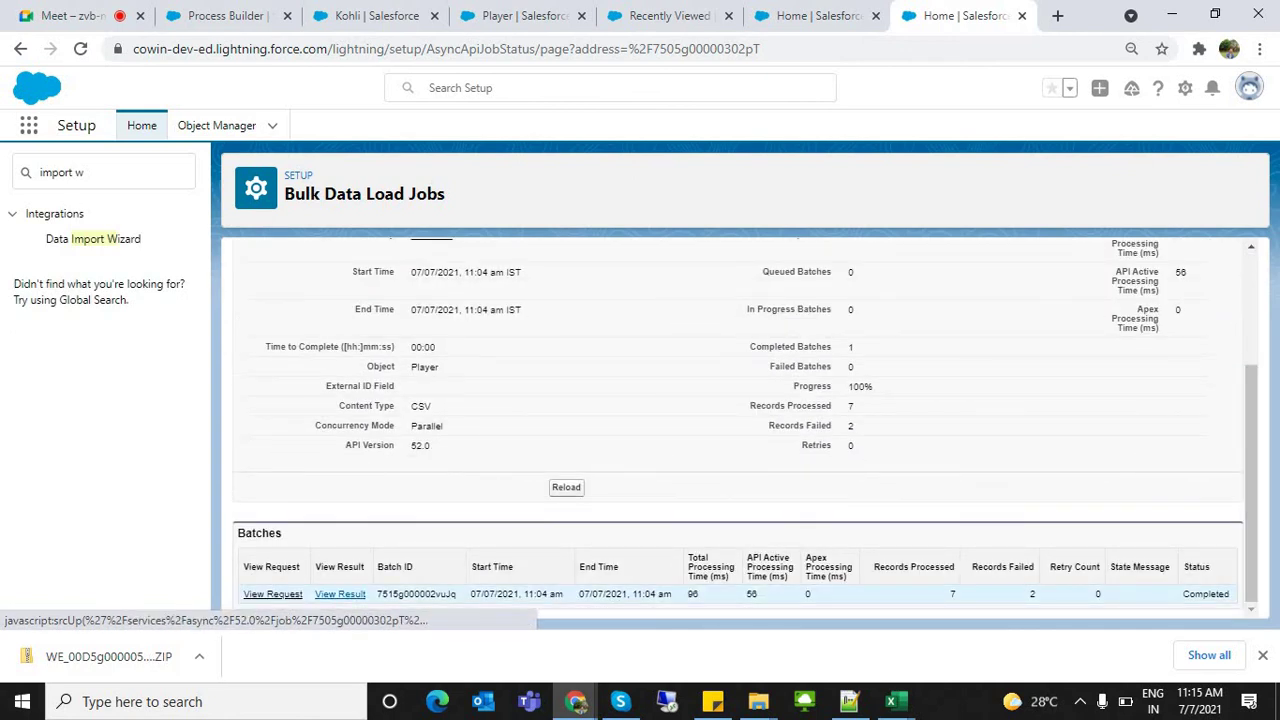
left_click(340, 594)
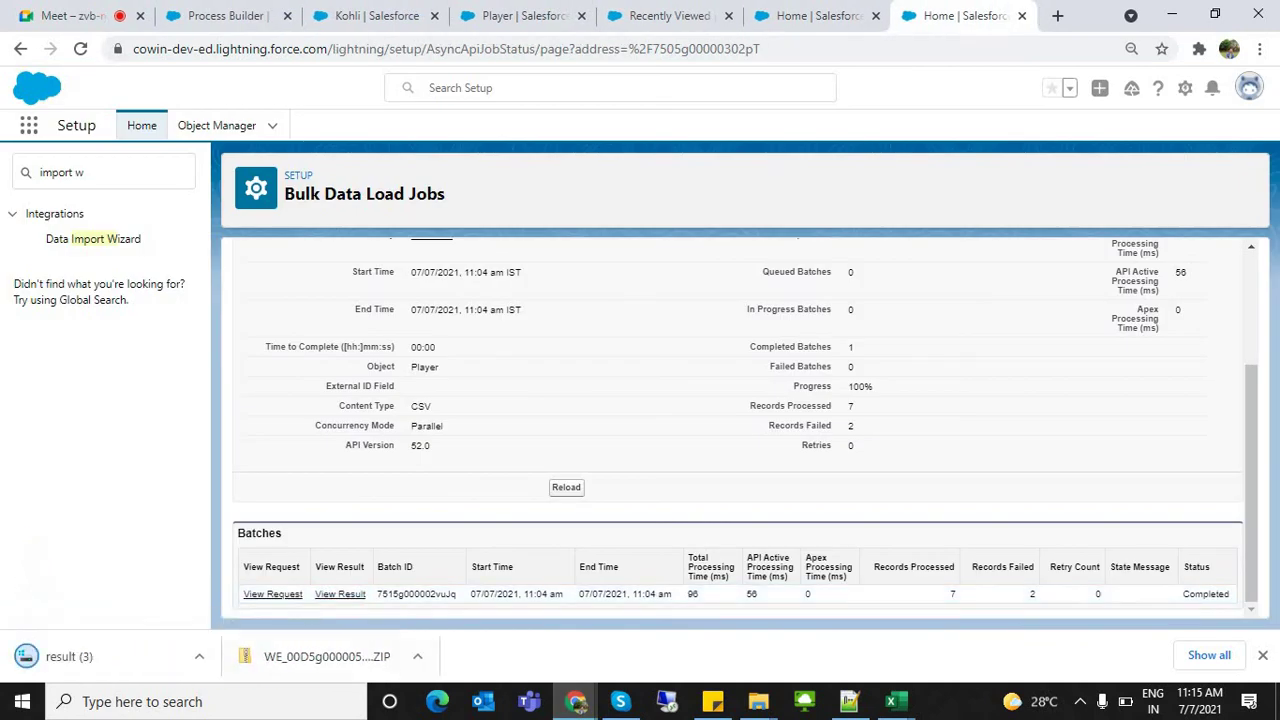
left_click(191, 656)
left_click(253, 593)
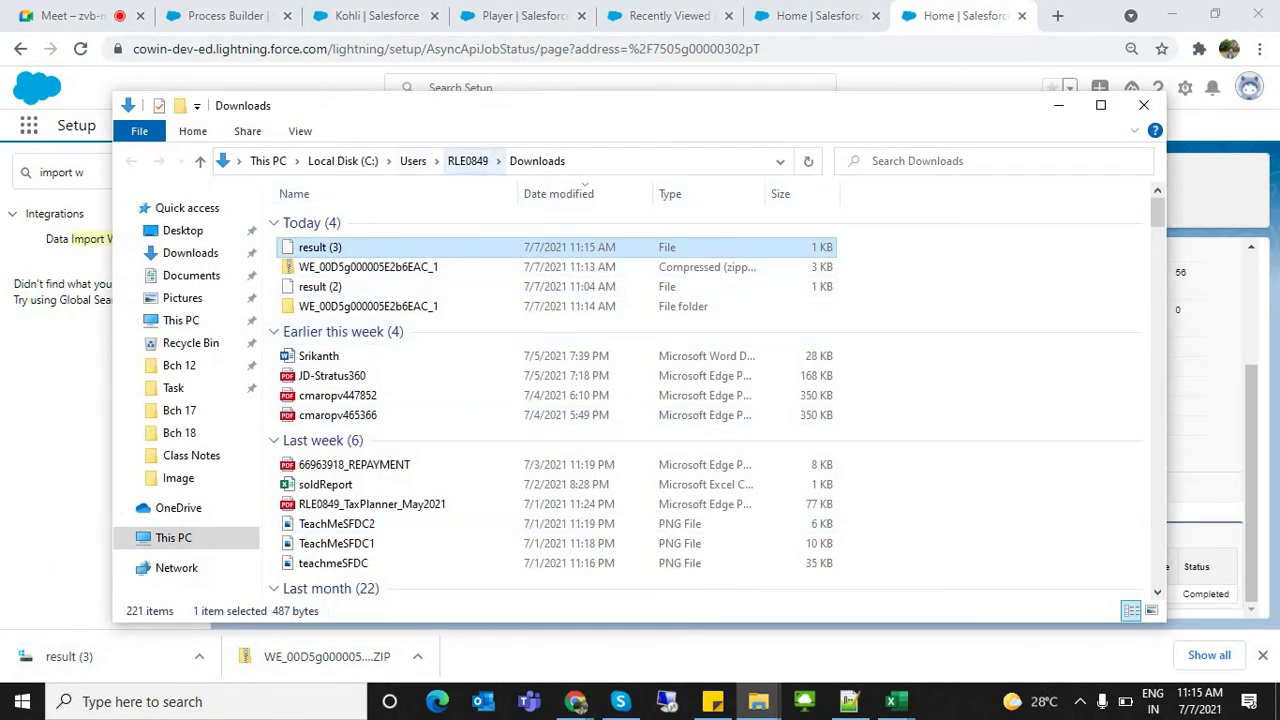
left_click(660, 161)
key("Escape")
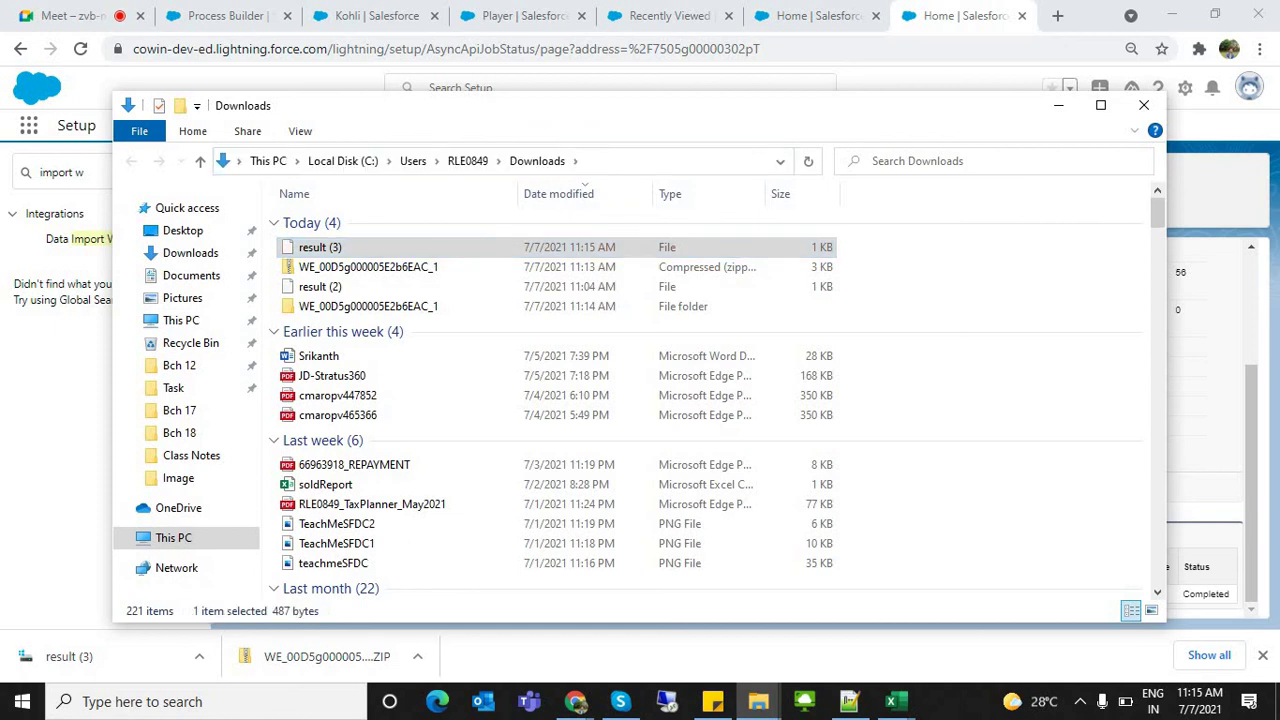
left_click(660, 161)
key("Escape")
key("Escape")
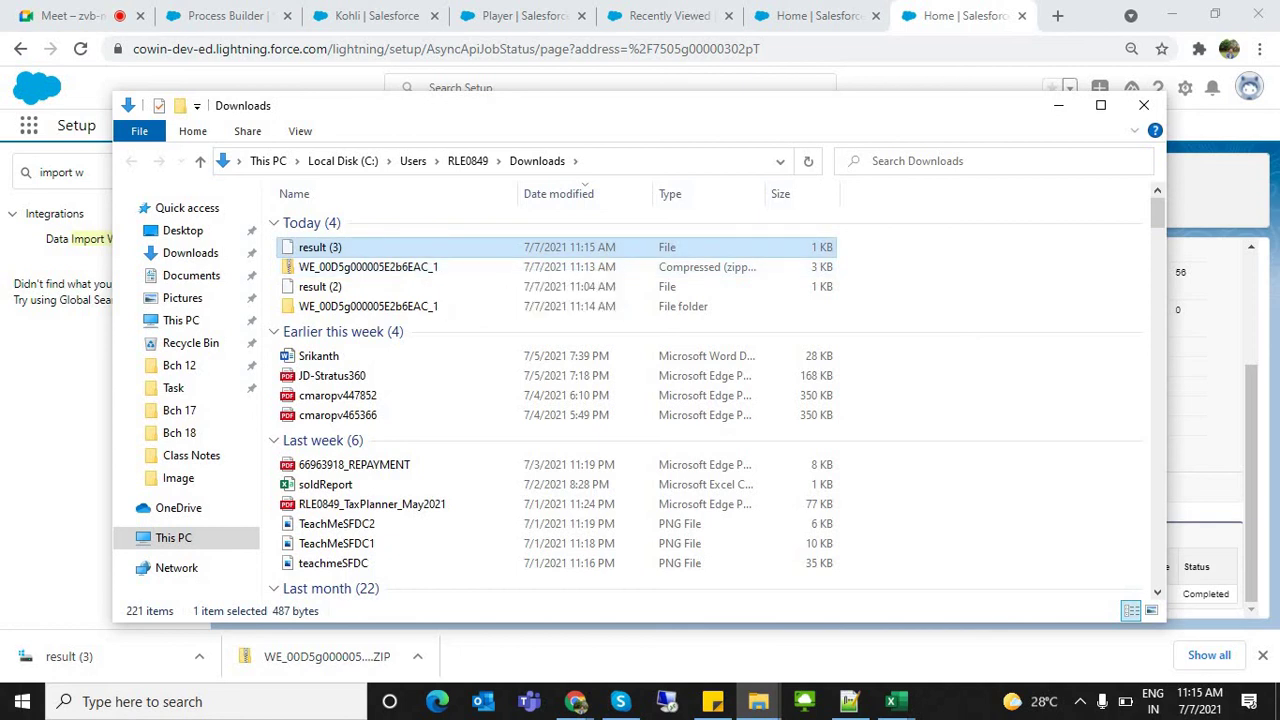
right_click(372, 248)
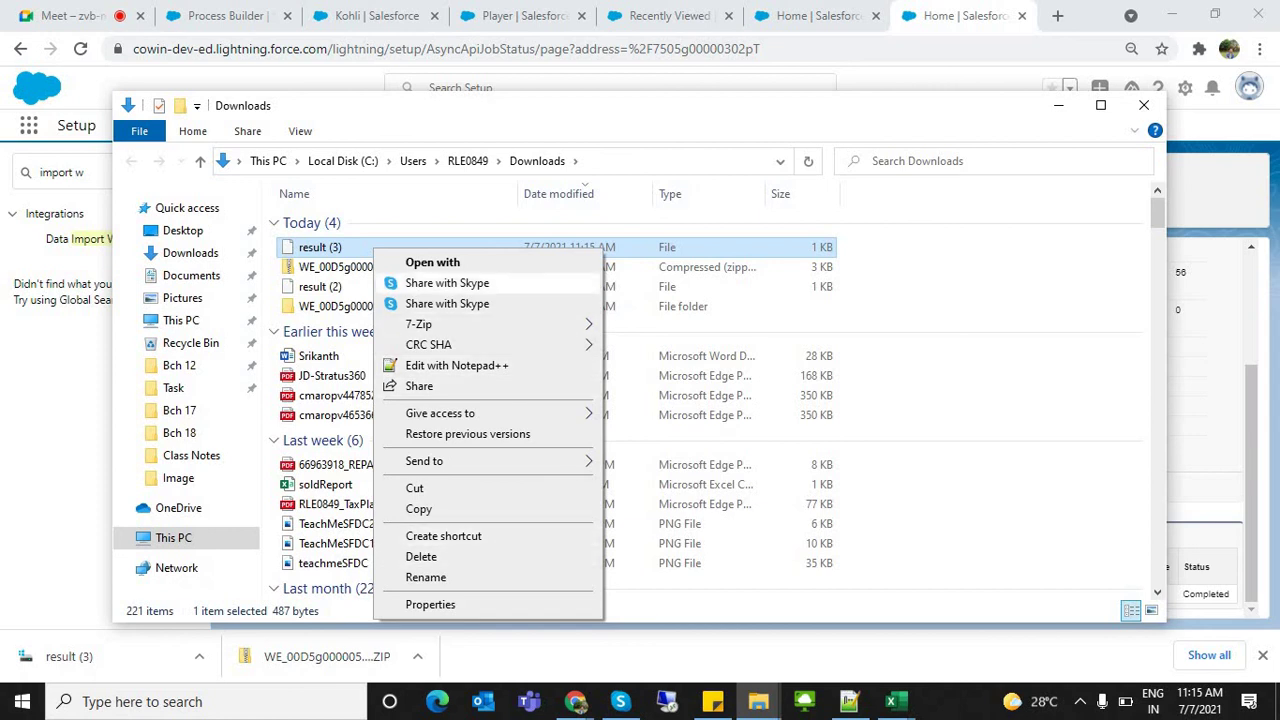
left_click(432, 262)
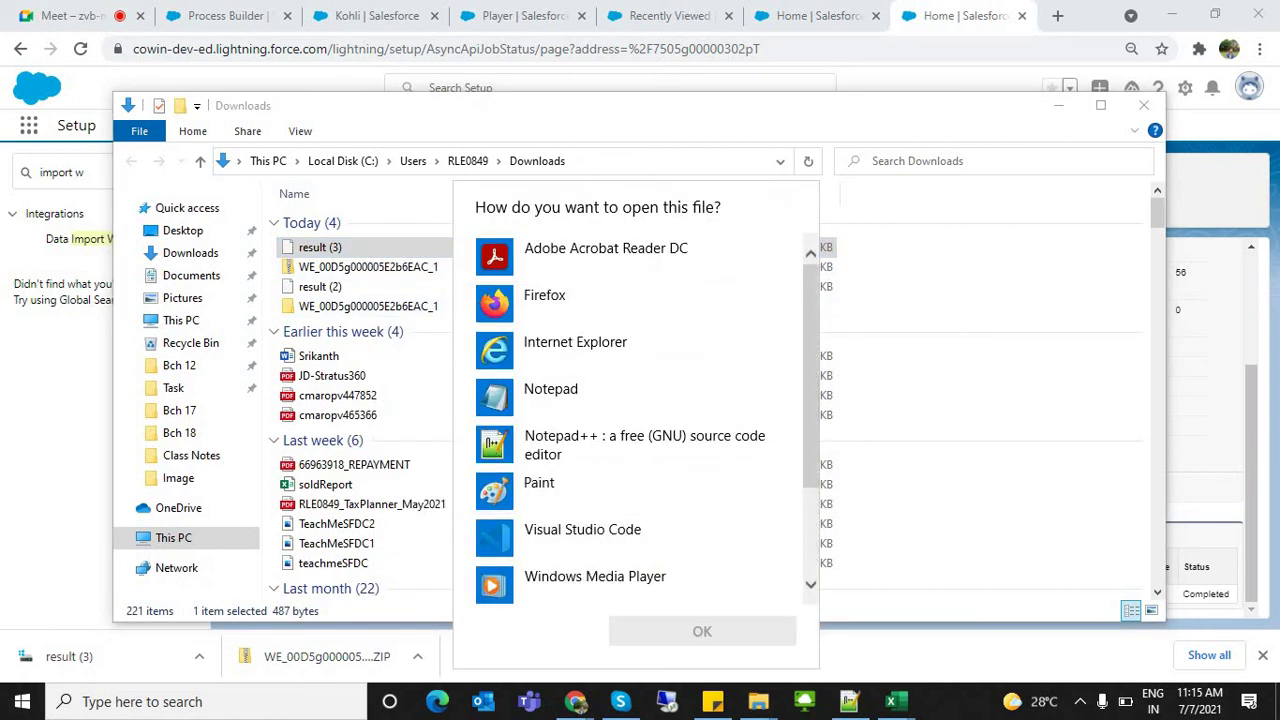
scroll(640, 420, "down", 2)
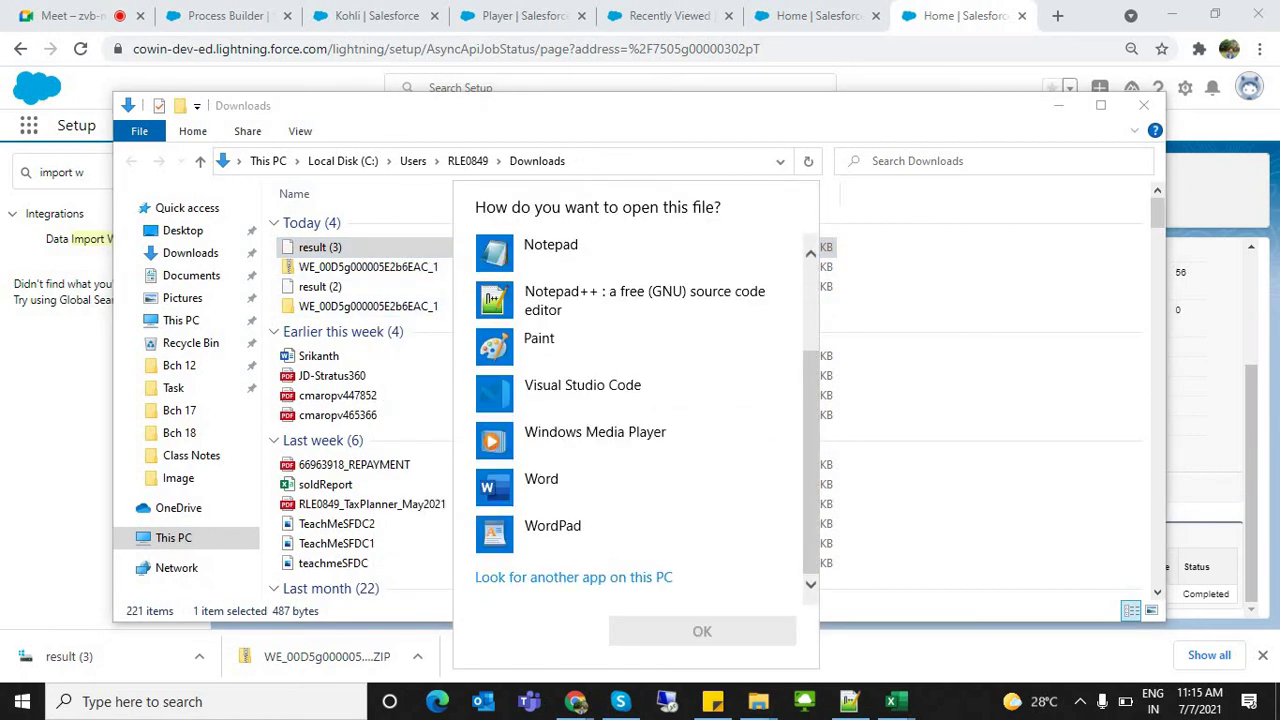
key("Escape")
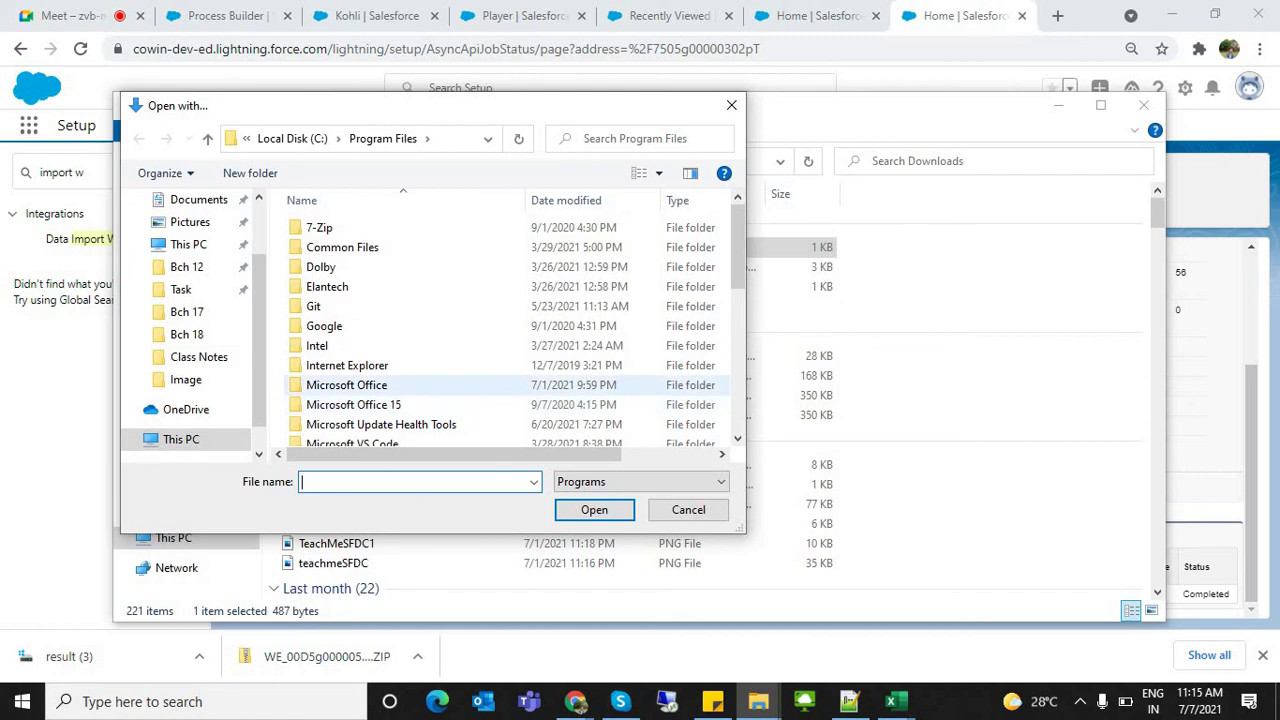
double_click(346, 385)
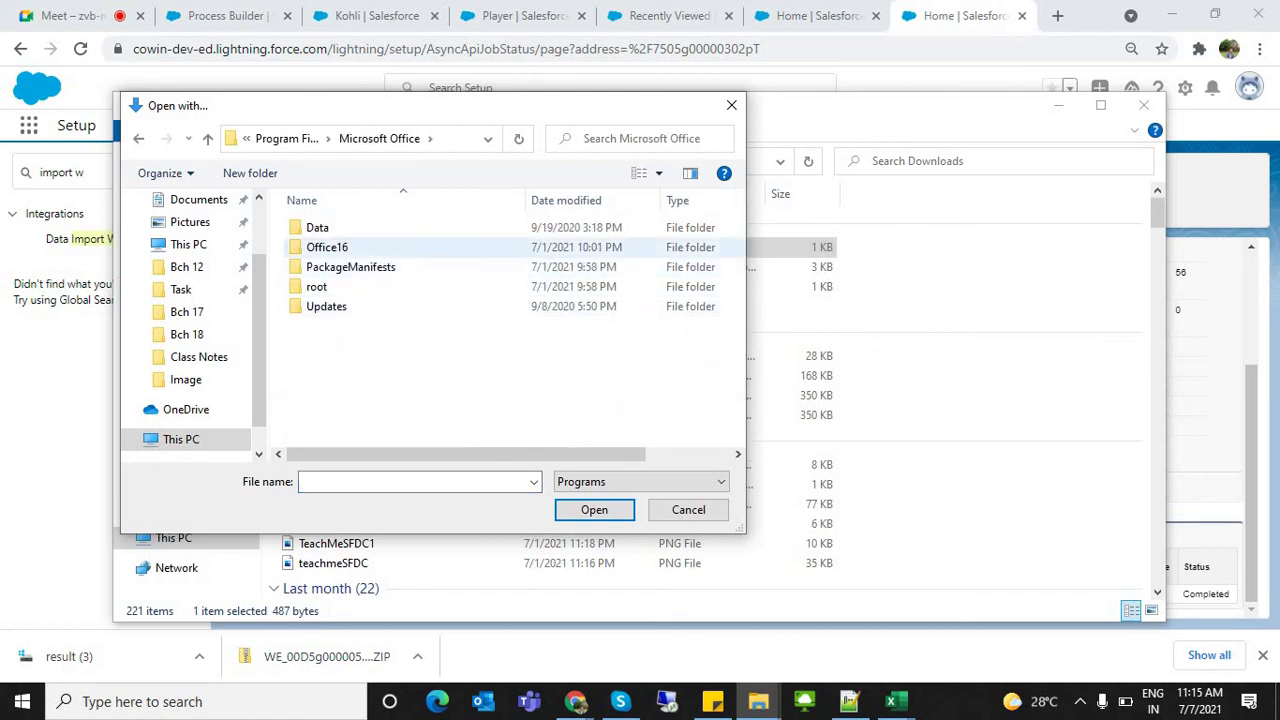
double_click(330, 247)
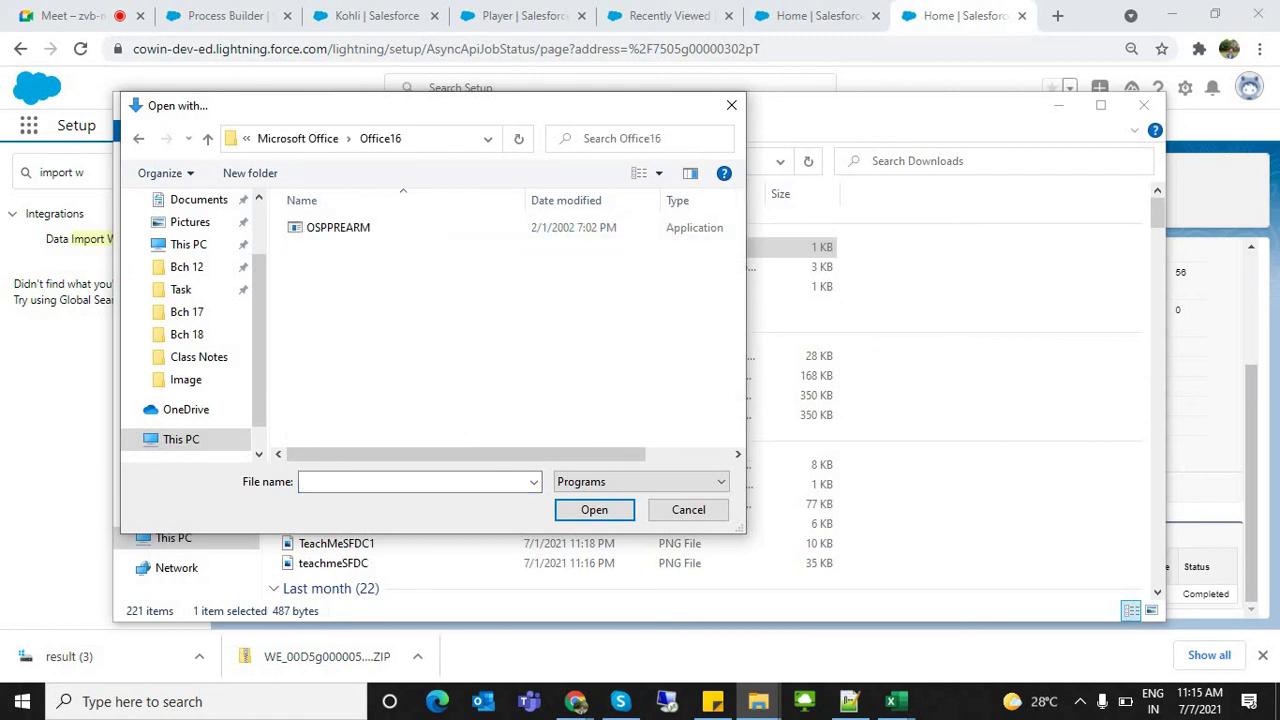
key("BackSpace")
double_click(345, 267)
key("BackSpace")
double_click(320, 288)
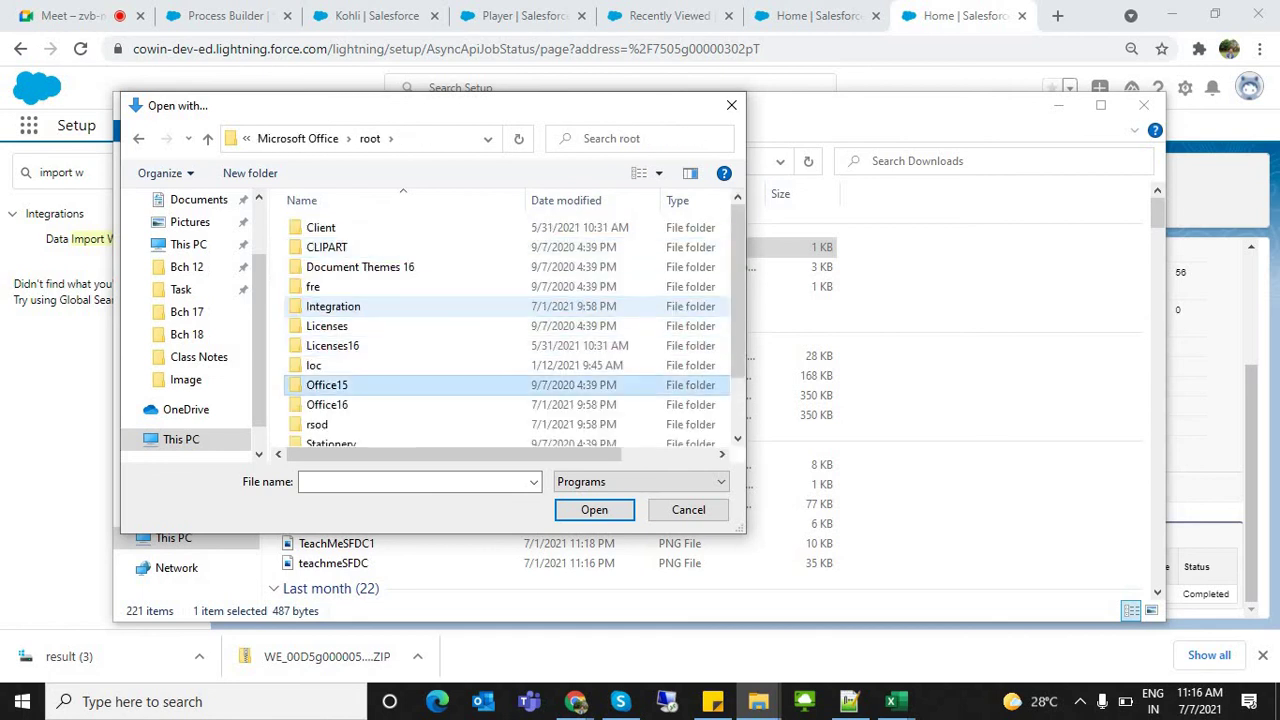
key("End")
key("BackSpace")
double_click(322, 308)
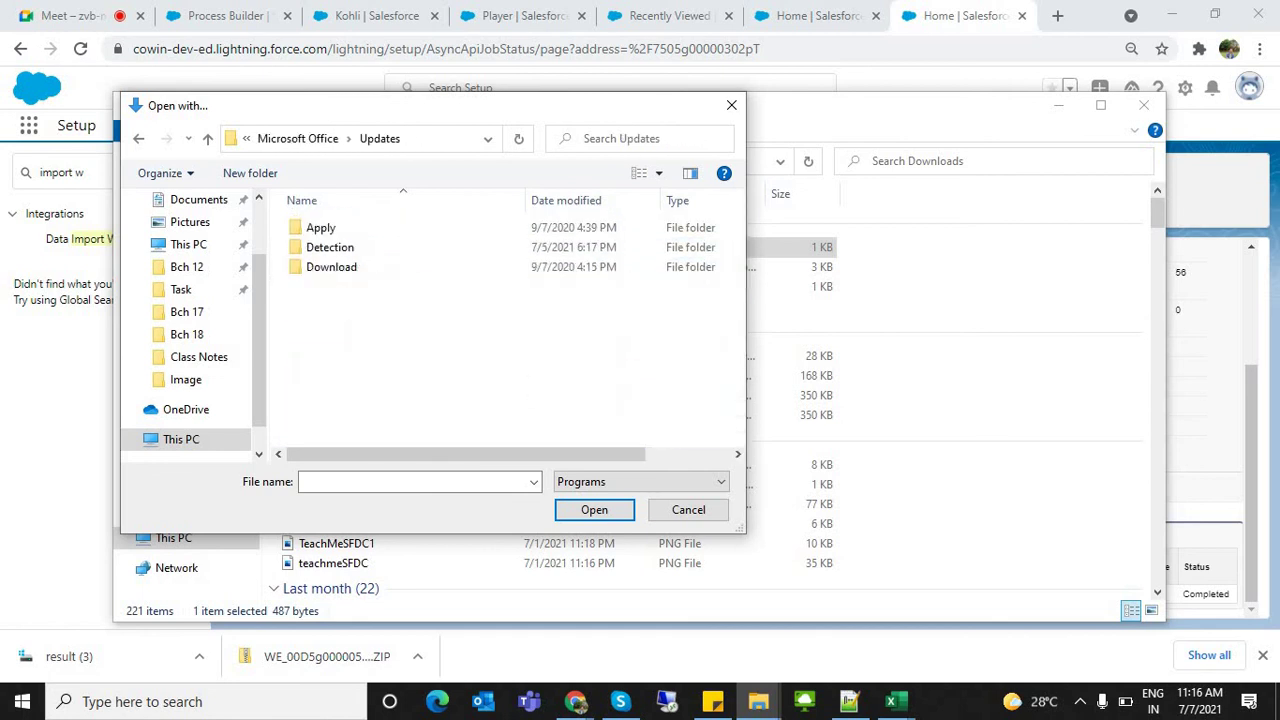
key("BackSpace")
key("Up")
key("Up")
key("Up")
key("Up")
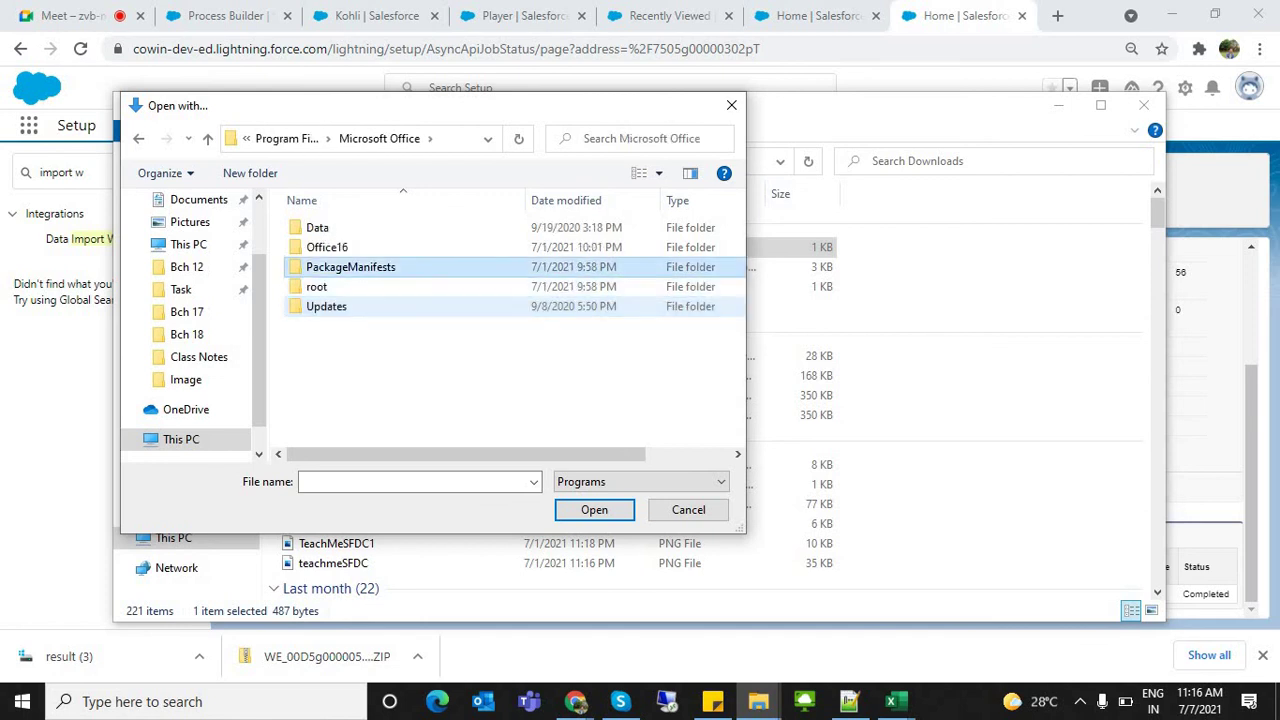
key("Return")
key("Down")
key("Return")
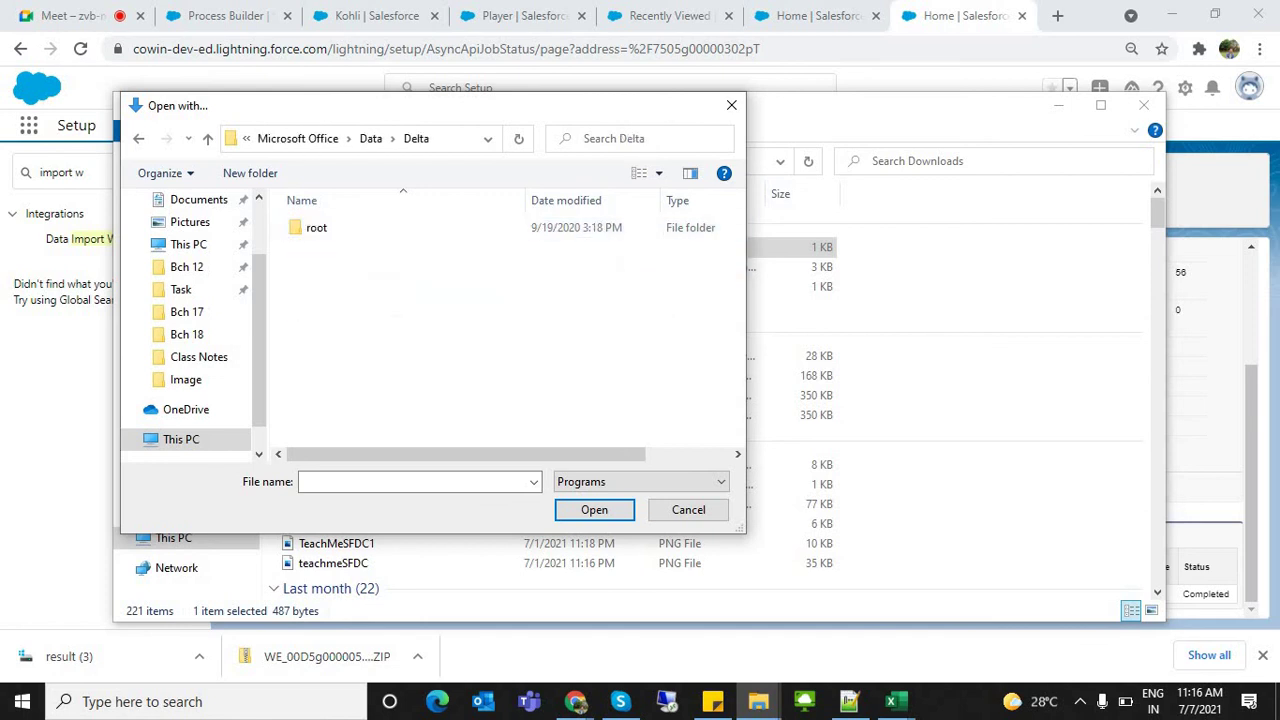
key("Down")
key("Return")
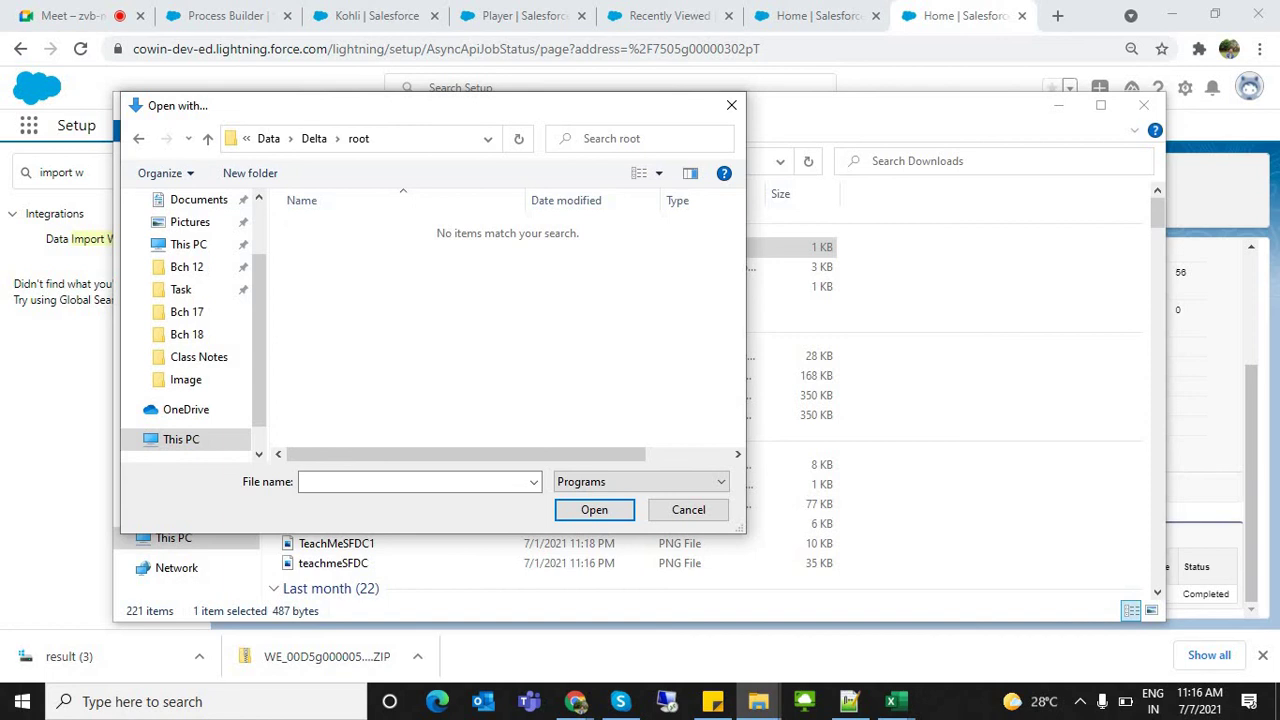
left_click(688, 510)
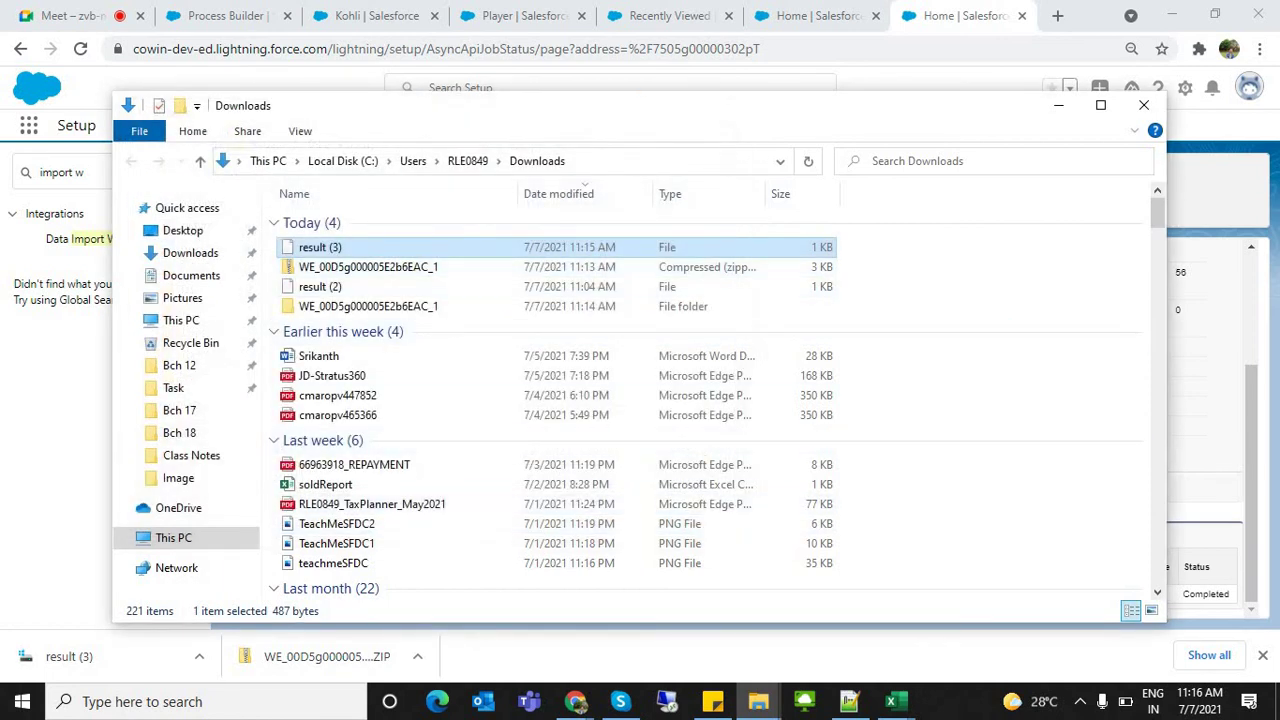
Open result (3) from Downloads in Notepad++ and examine its Id values and the first failed record in line 5
right_click(378, 250)
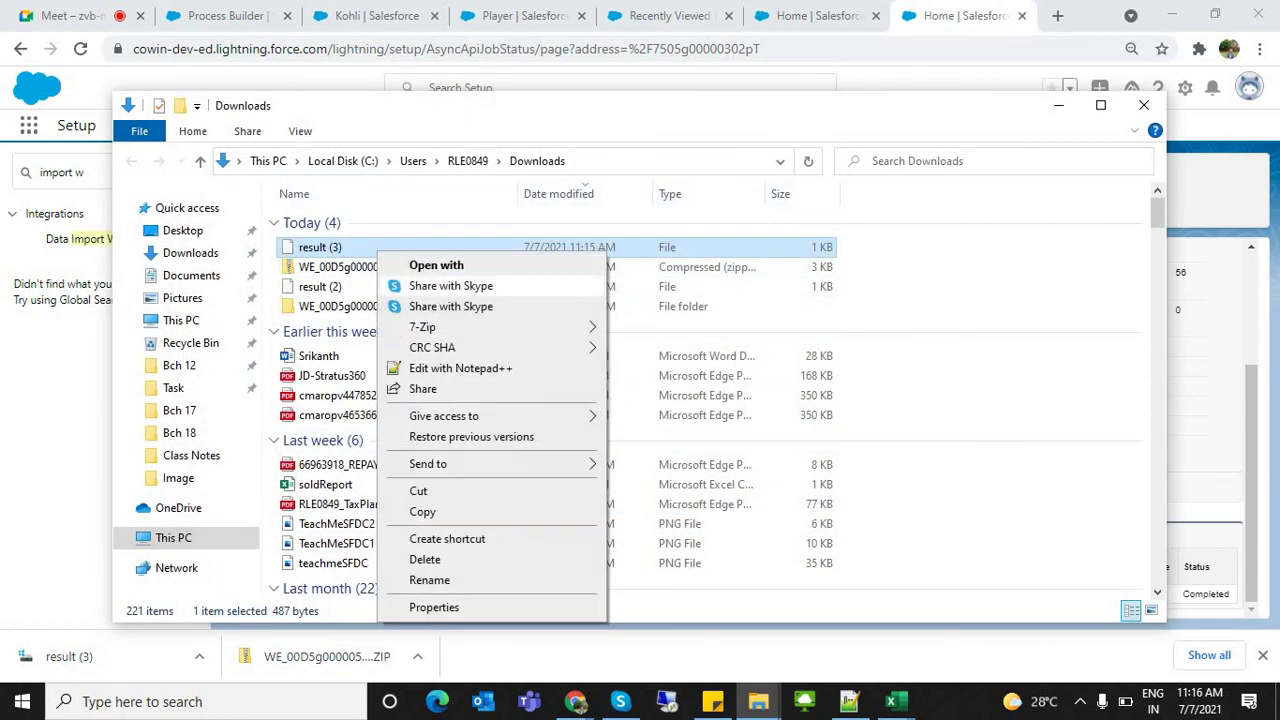
left_click(460, 368)
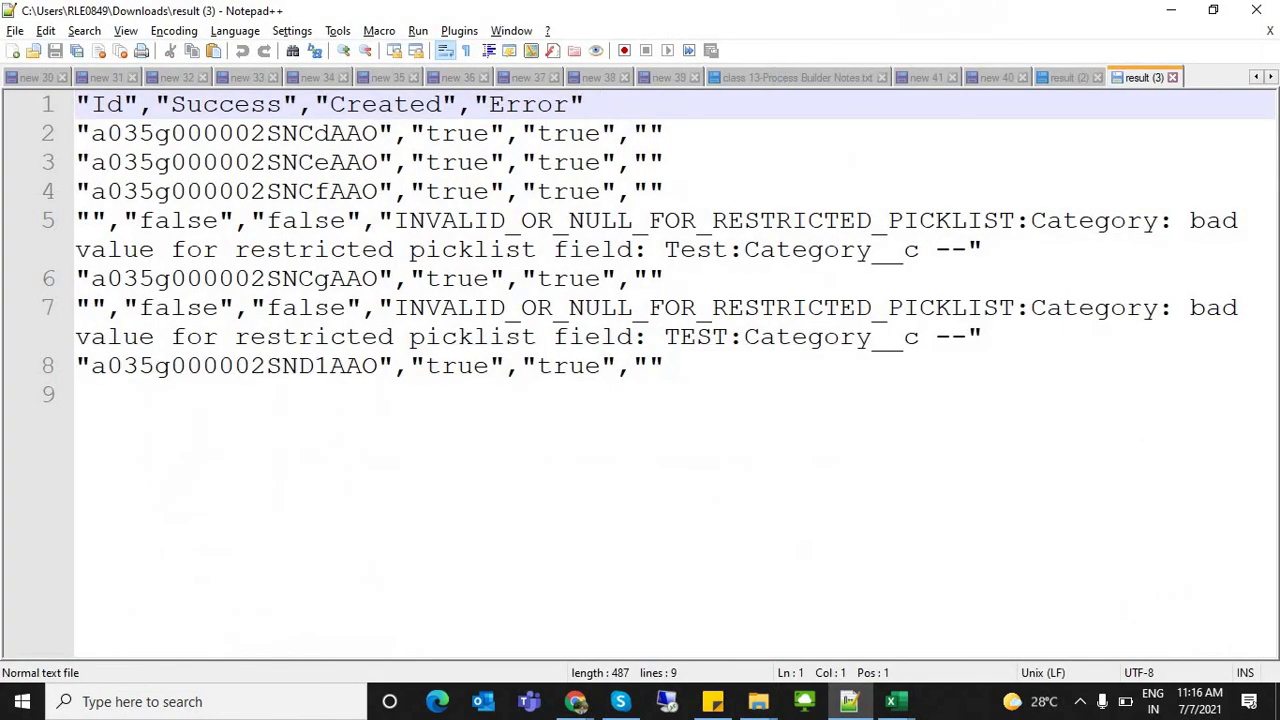
left_click_drag(80, 395, 378, 133)
left_click(139, 133)
double_click(108, 104)
left_click(91, 220)
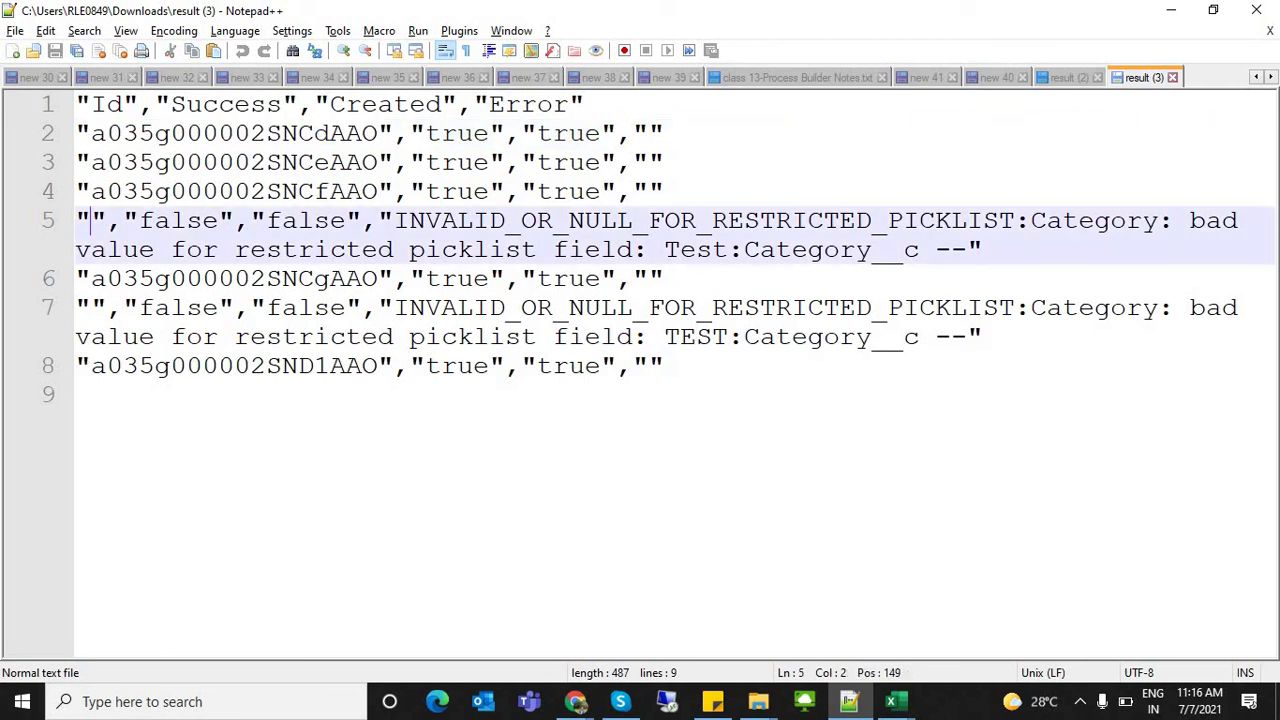
left_click_drag(91, 220, 983, 249)
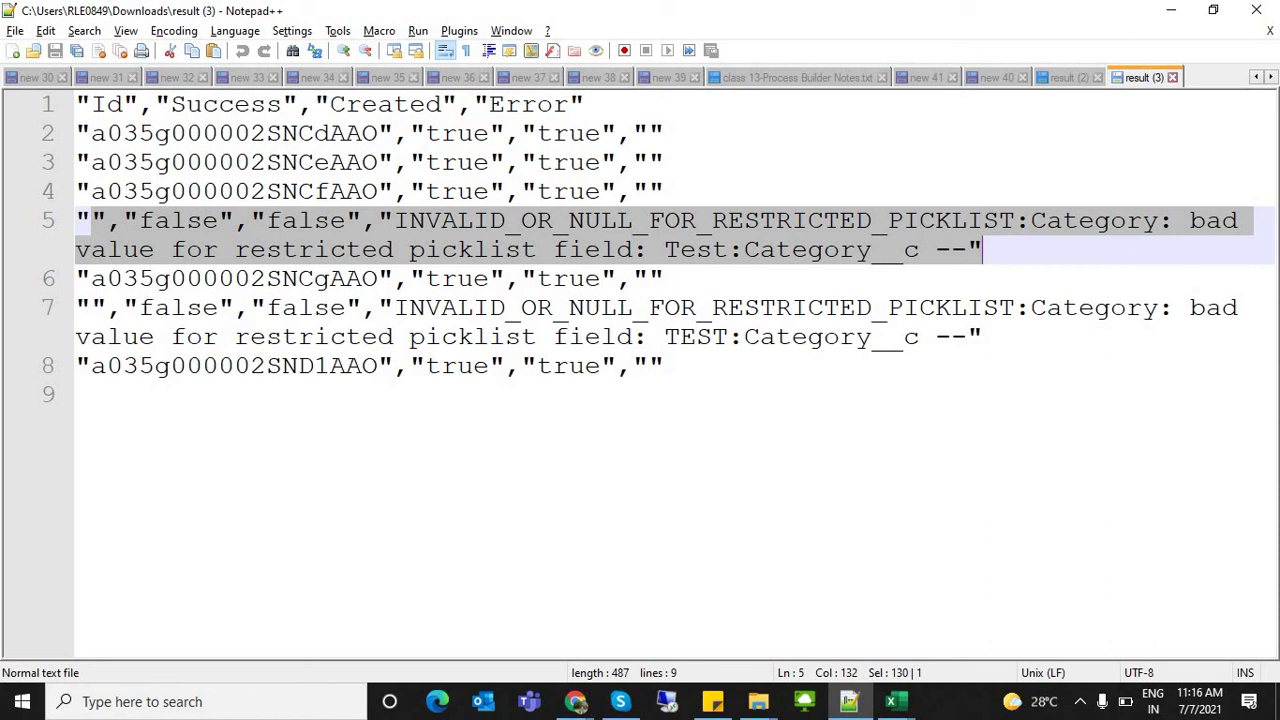
left_click(76, 191)
left_click_drag(76, 104, 664, 366)
left_click(664, 400)
Switch to the Player Info workbook in Excel and check its column headings and the Ids in rows 3 and 4
mouse_move(890, 701)
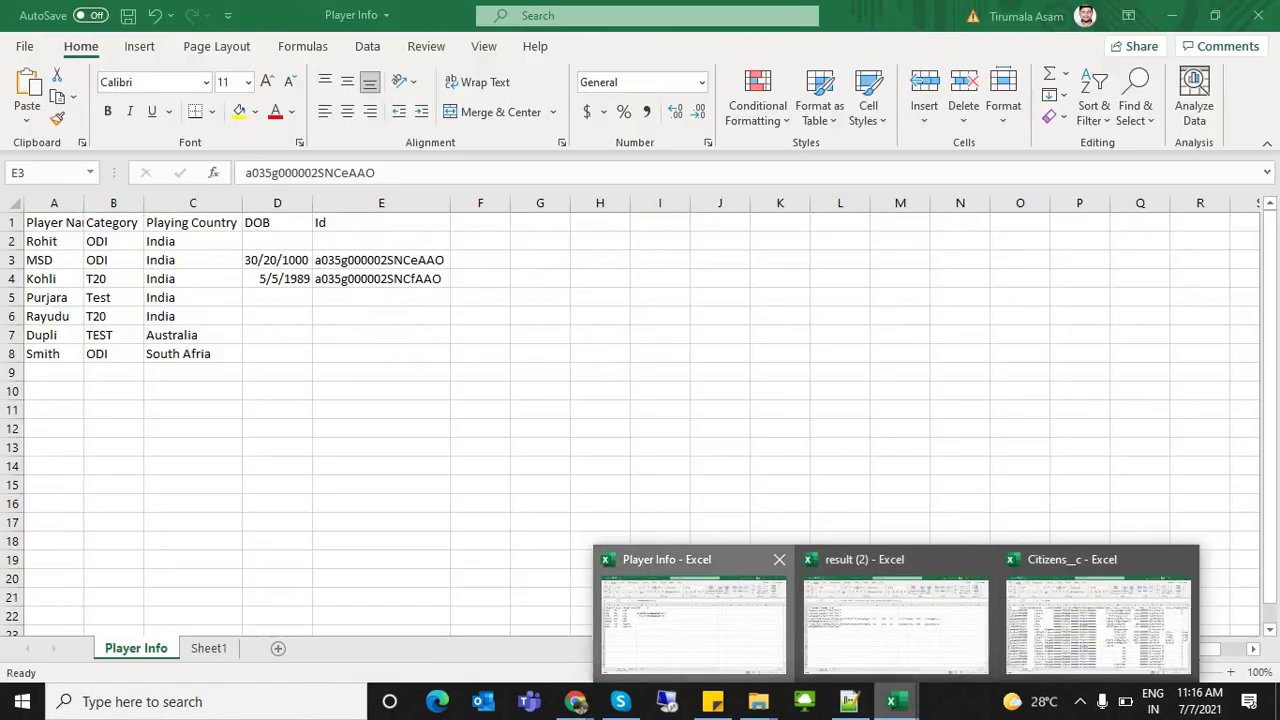
left_click(694, 620)
left_click(54, 223)
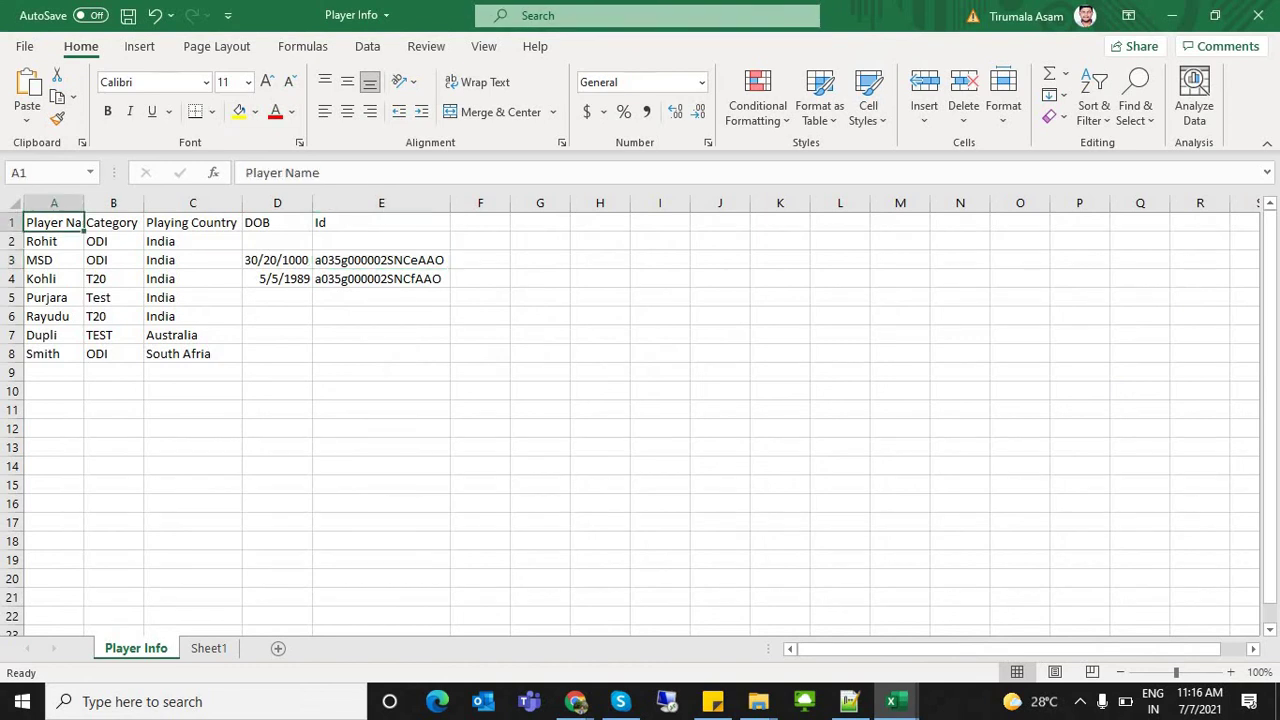
left_click(113, 223)
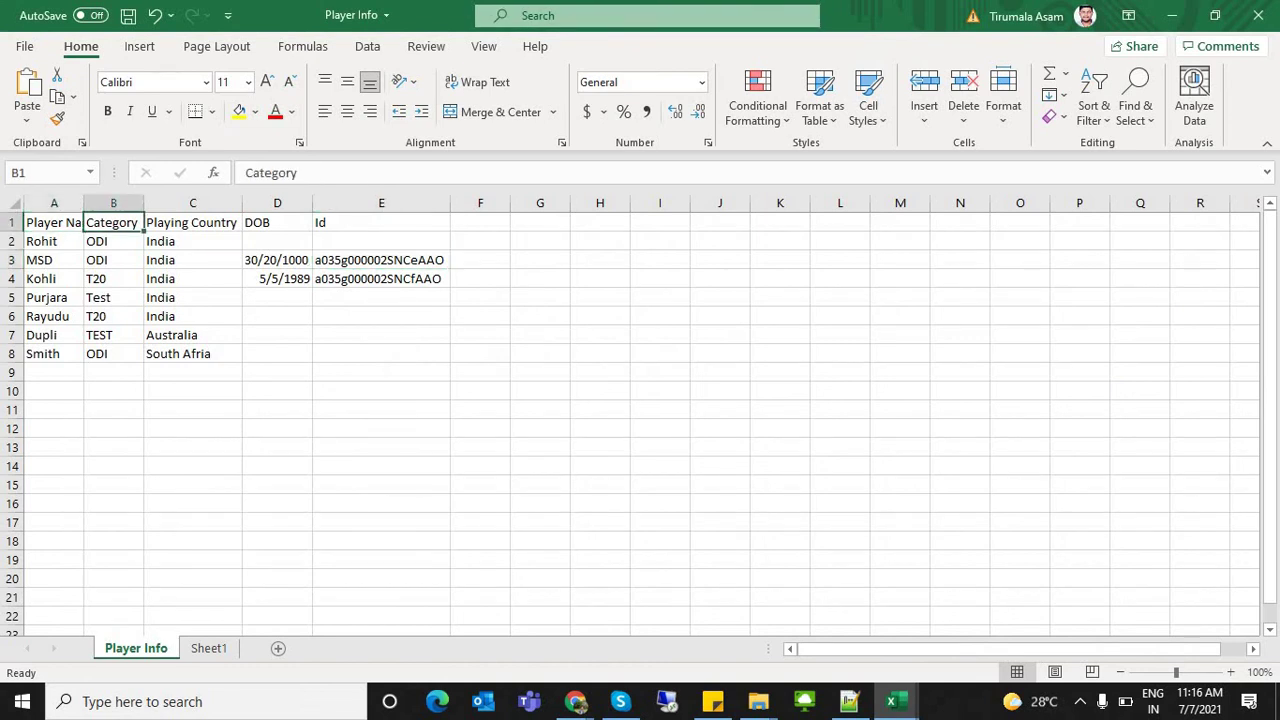
left_click(193, 223)
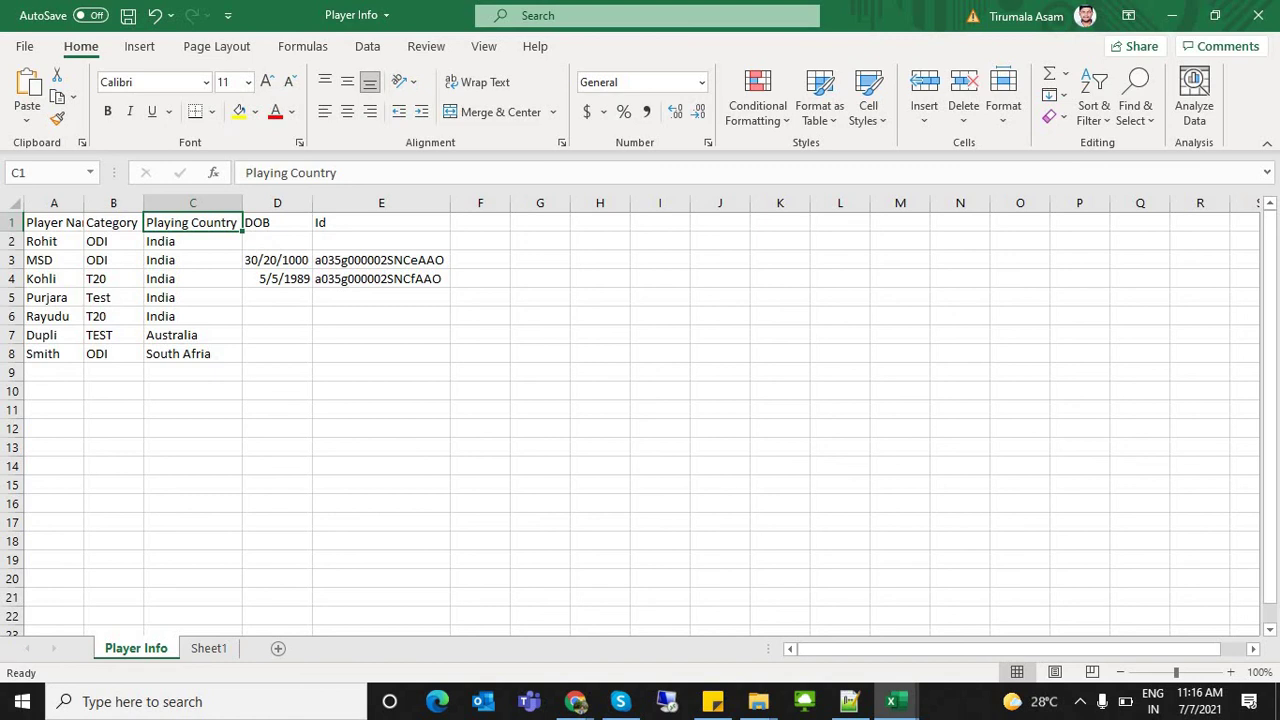
left_click(381, 260)
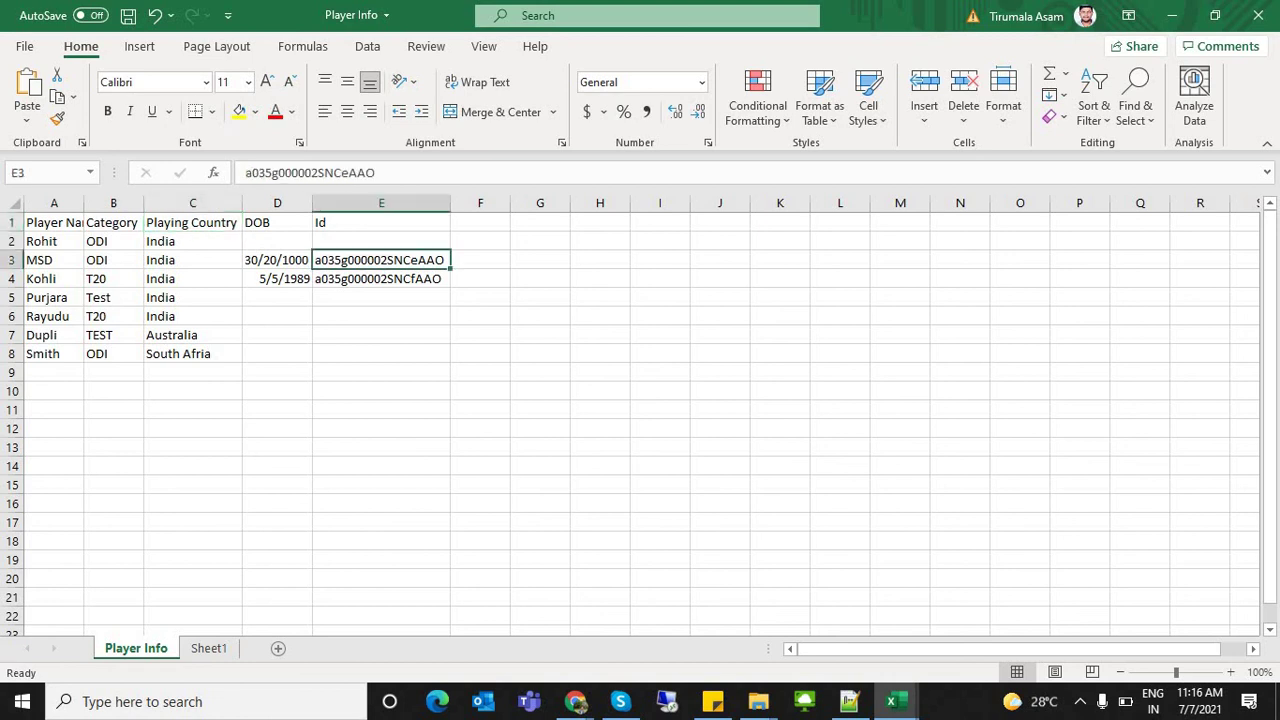
left_click(381, 279)
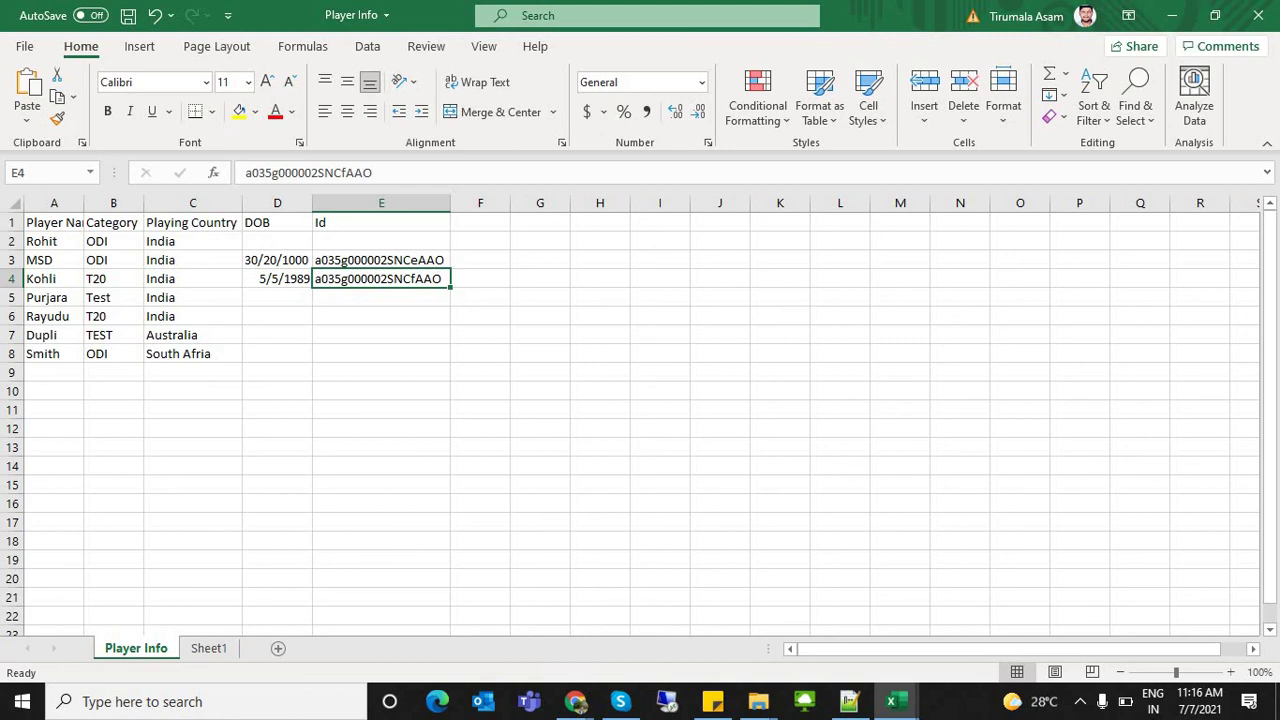
Switch back to result (3) in Notepad++ and examine the Id, Success, Created and Error header fields
key("alt+Tab")
left_click_drag(78, 395, 78, 105)
left_click(78, 395)
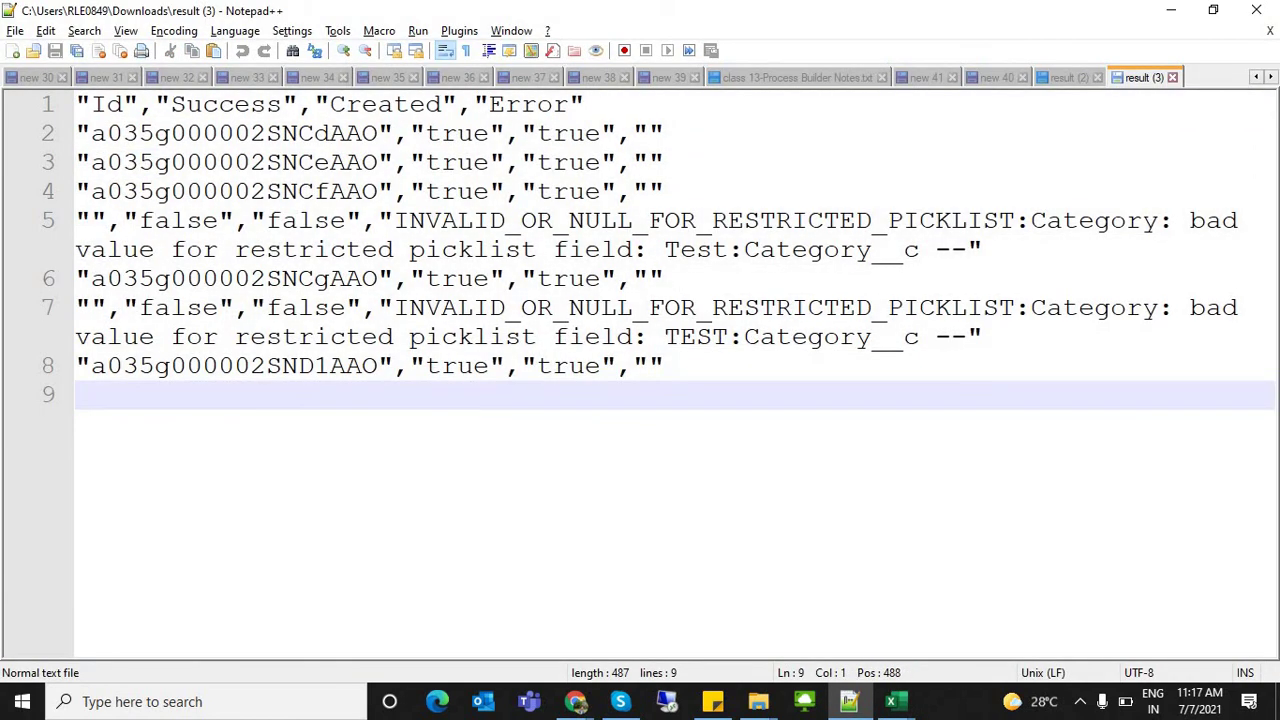
left_click_drag(76, 394, 122, 104)
left_click(122, 104)
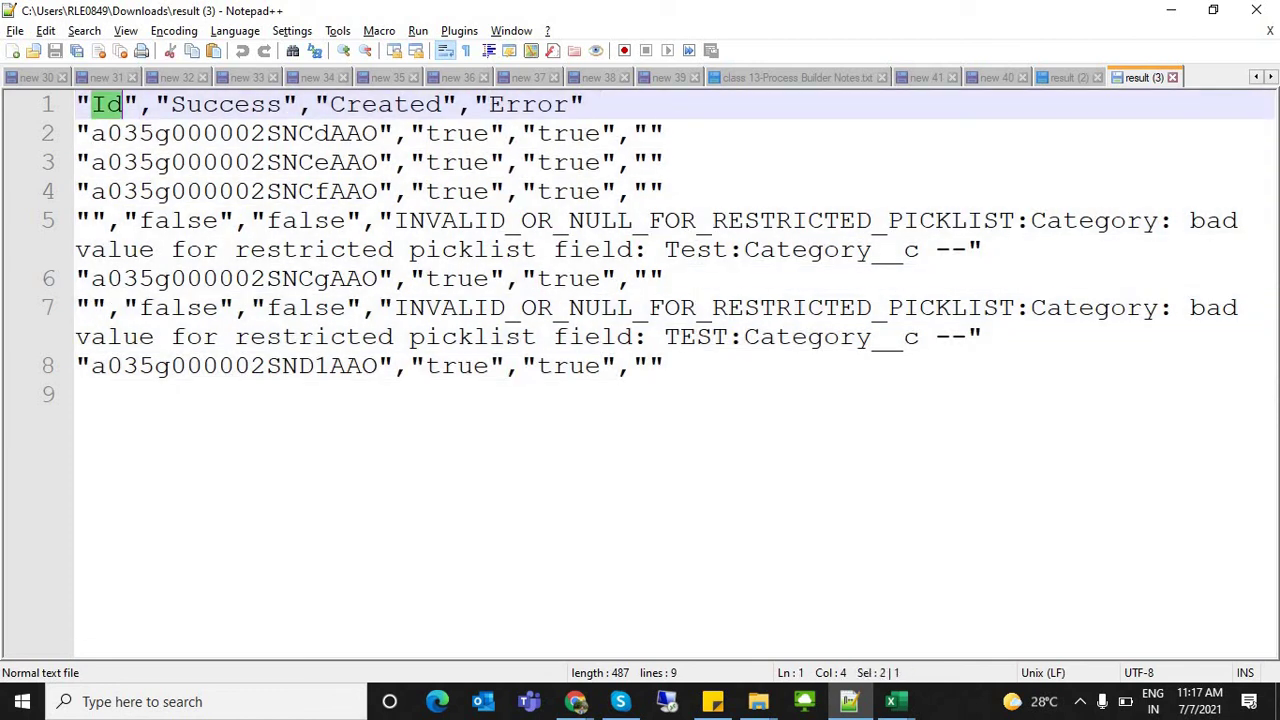
double_click(119, 104)
double_click(226, 104)
double_click(362, 104)
left_click(521, 104)
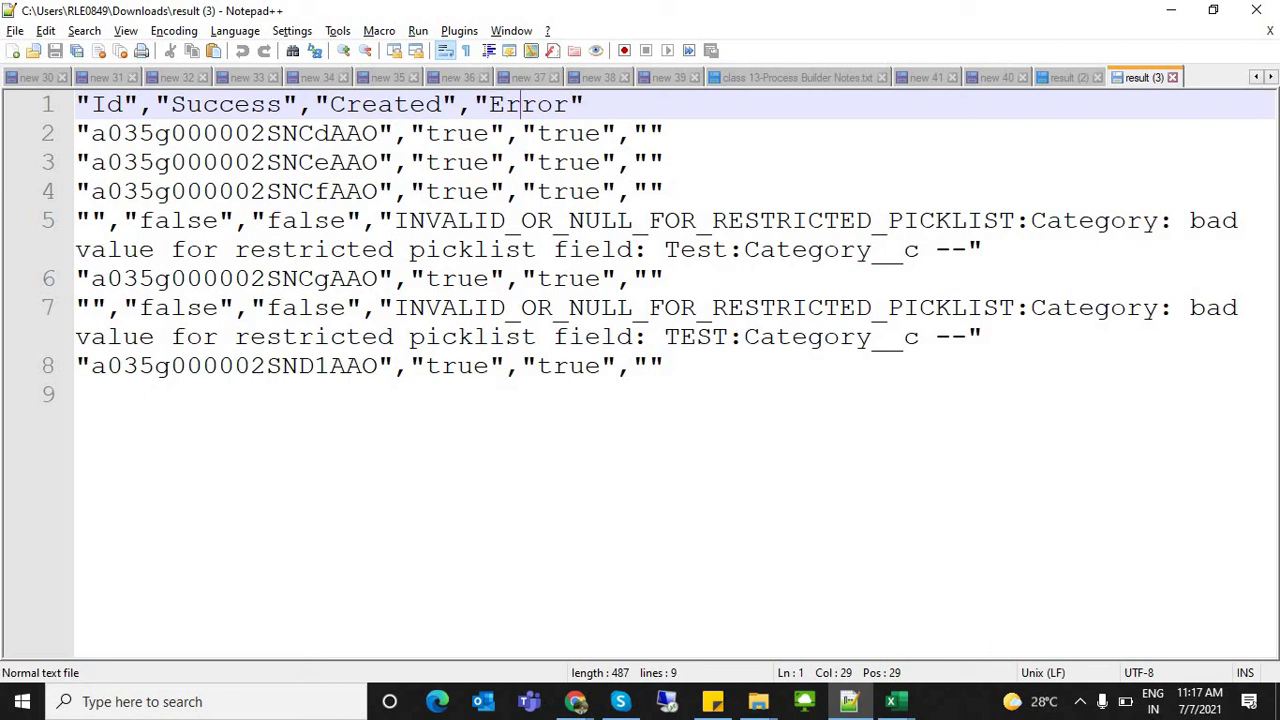
Examine the first successful record's values and compare the record Ids in lines 2 and 3 of the result file
double_click(235, 134)
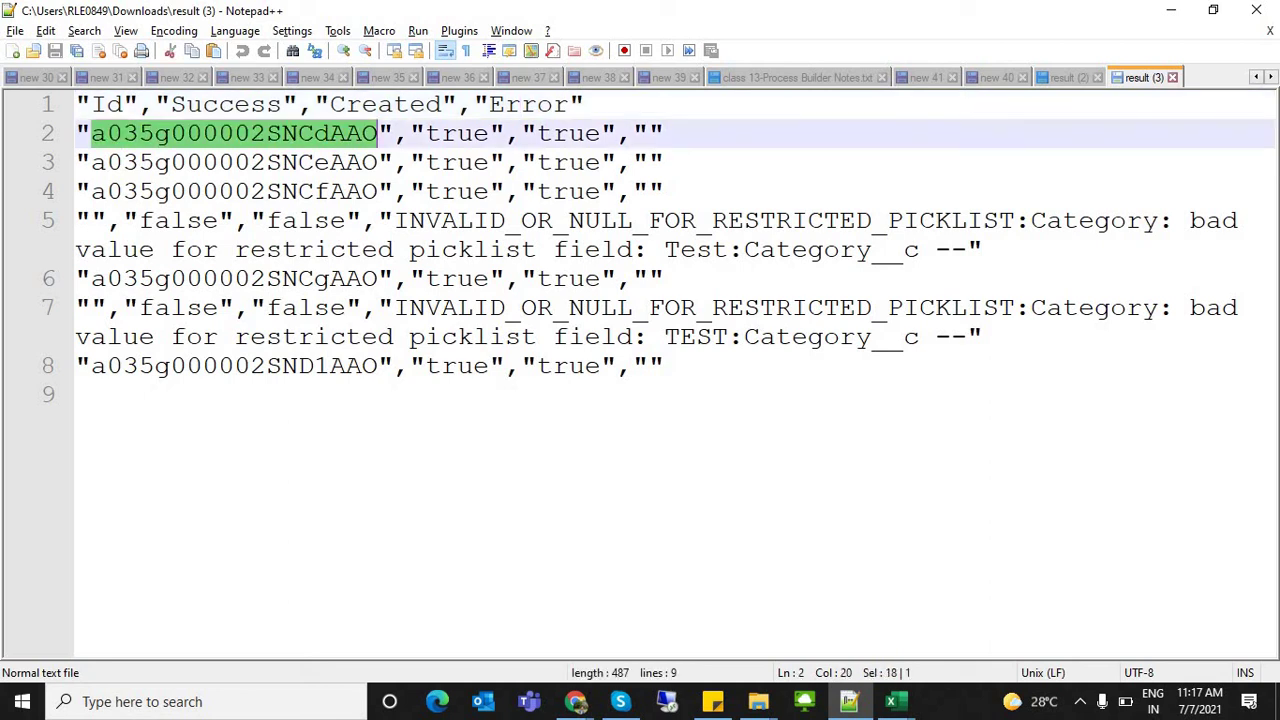
double_click(457, 134)
left_click(600, 134)
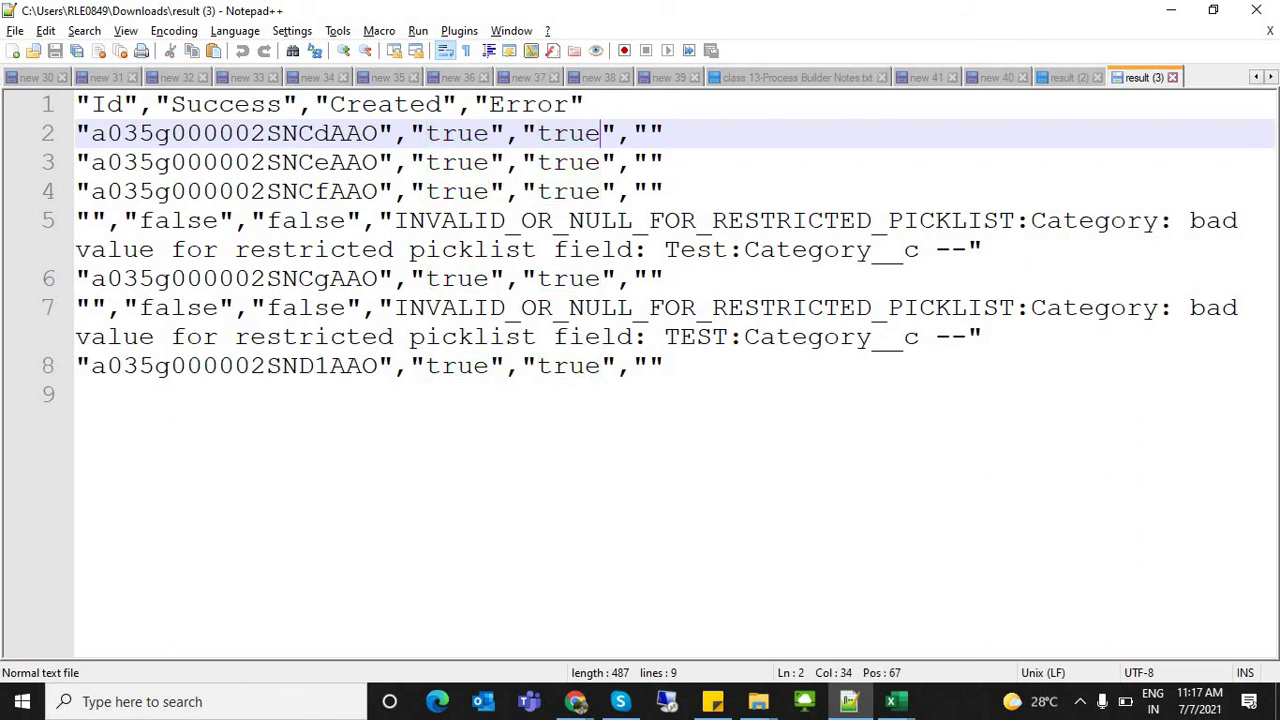
left_click(664, 162)
left_click(640, 396)
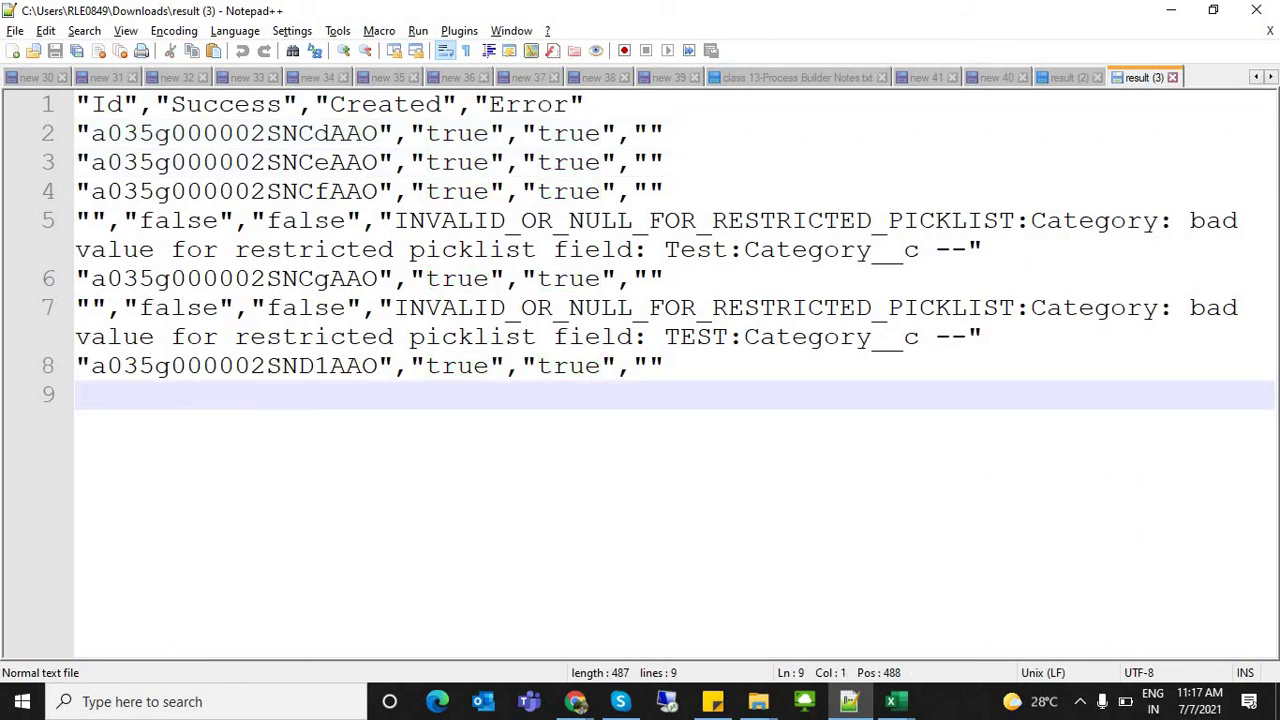
left_click_drag(400, 396, 78, 105)
left_click(400, 396)
left_click_drag(664, 366, 77, 105)
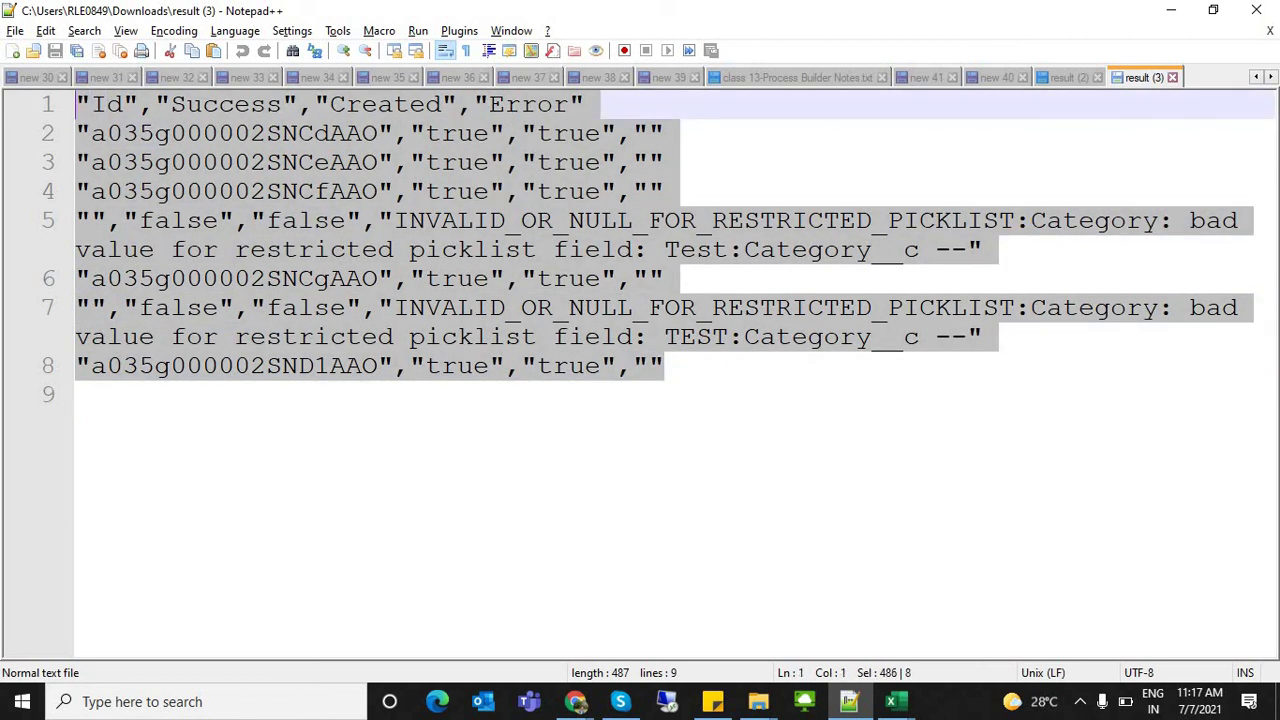
double_click(236, 134)
double_click(236, 163)
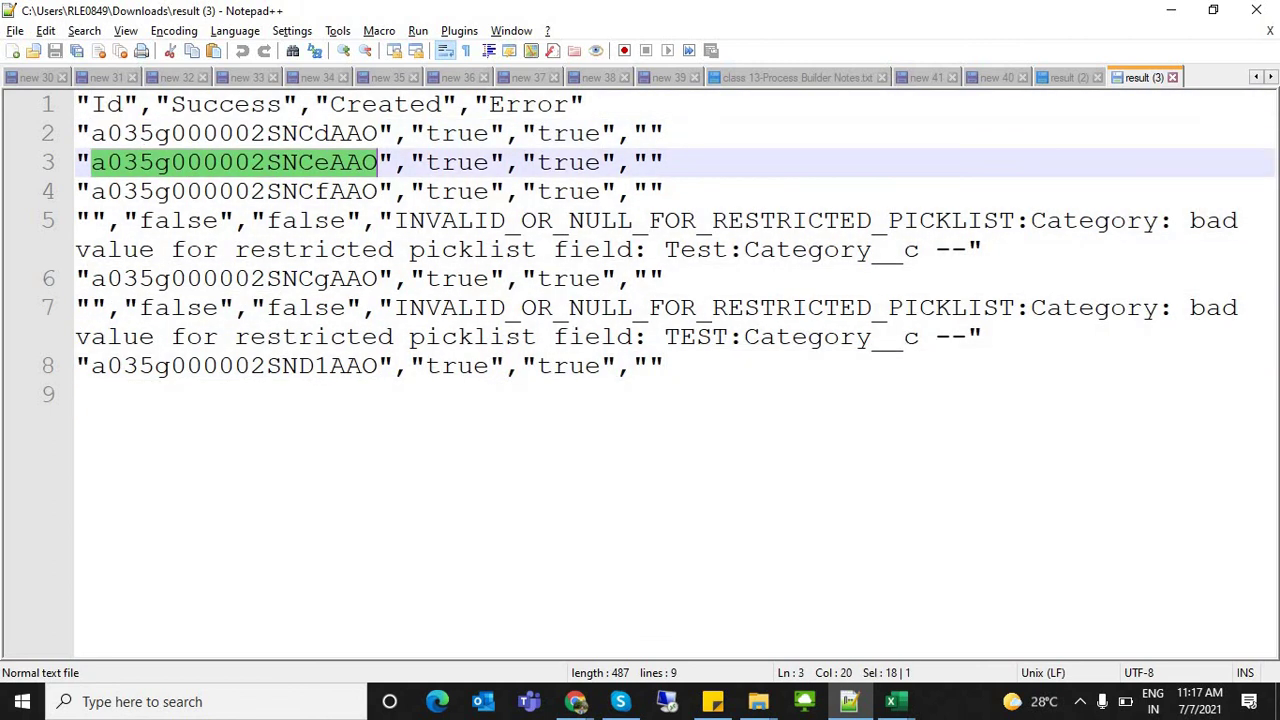
left_click(400, 396)
Switch to the Citizens__c export in Excel and check its Id, OwnerId, IsDeleted and Name columns
key("alt+Tab")
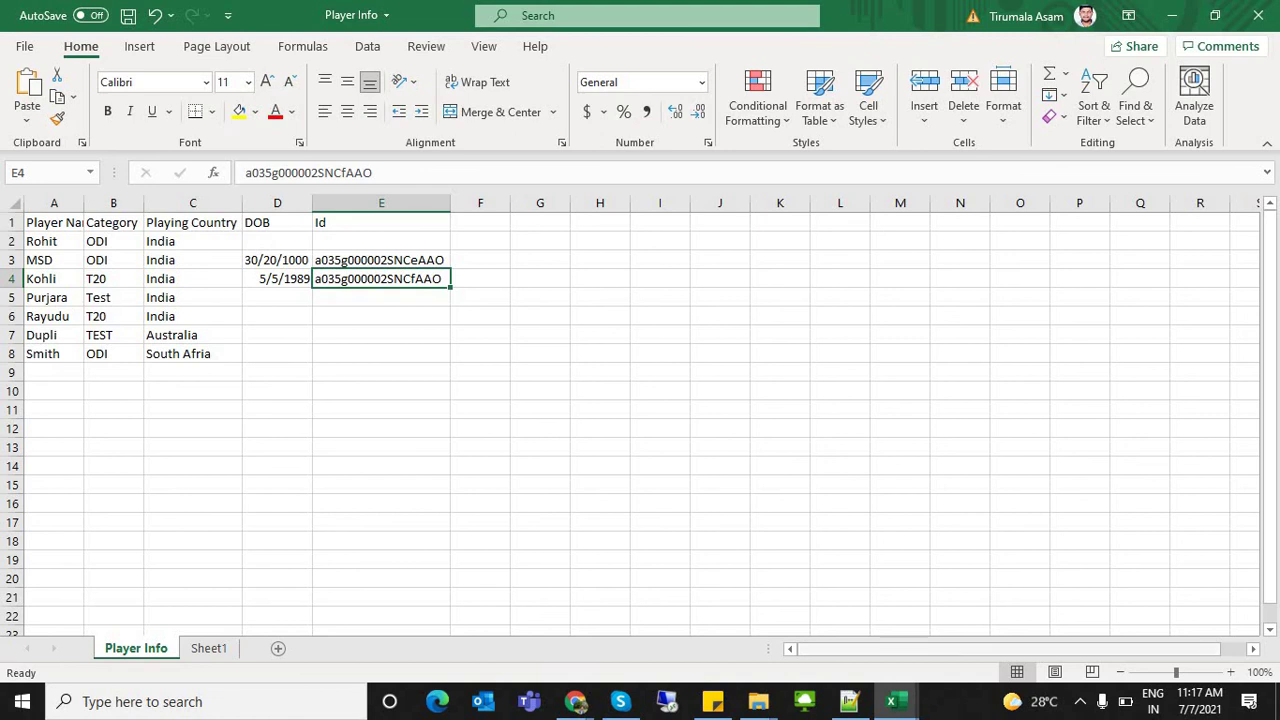
left_click(897, 702)
left_click(1100, 615)
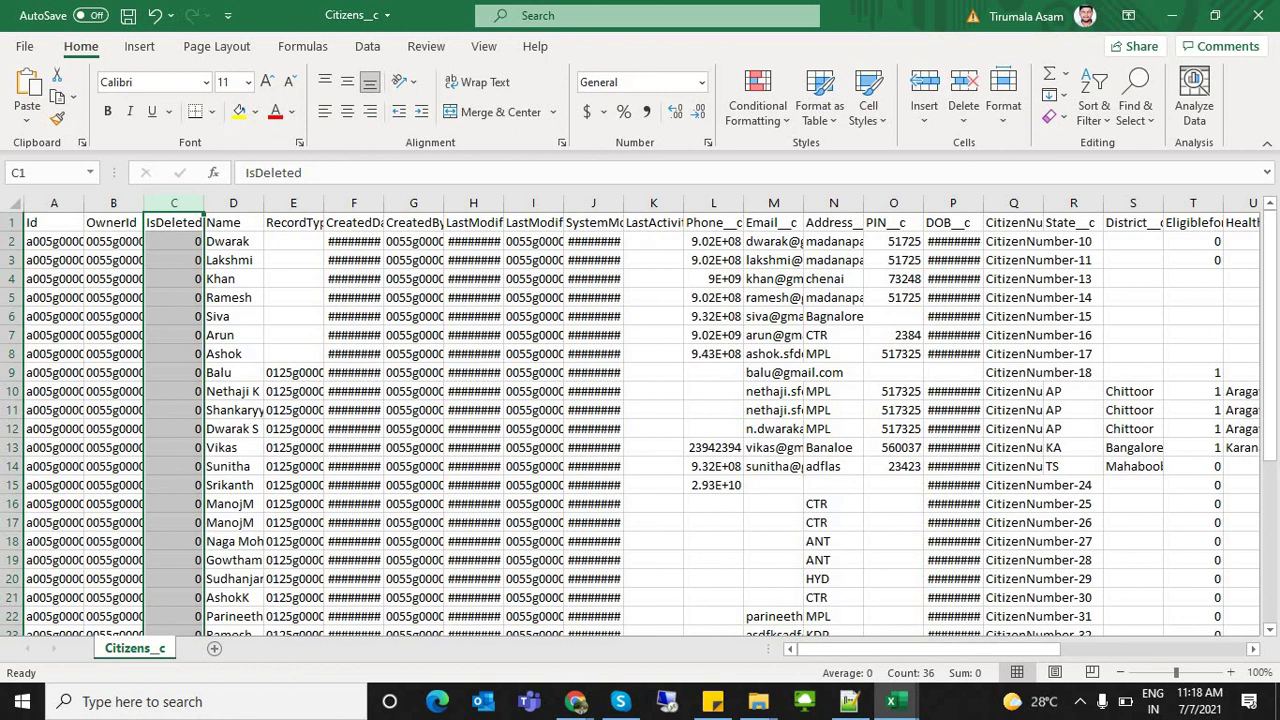
left_click(54, 223)
left_click(114, 203)
left_click(174, 242)
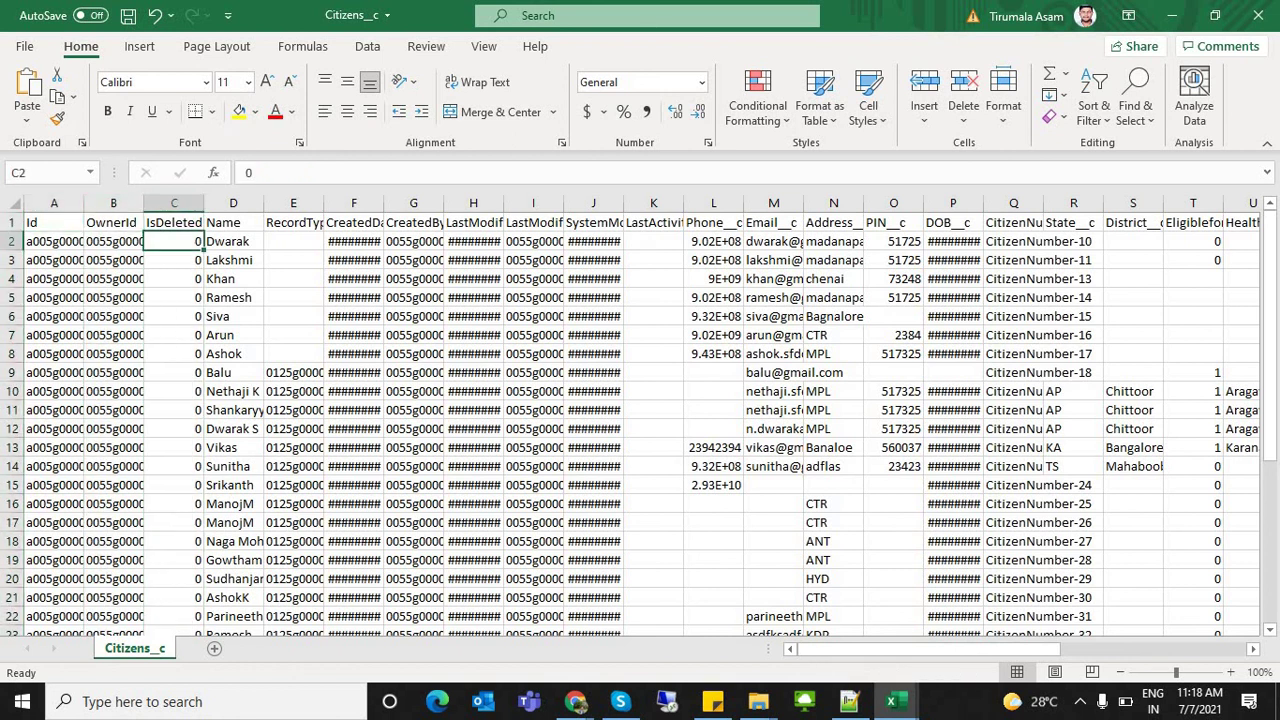
left_click(234, 242)
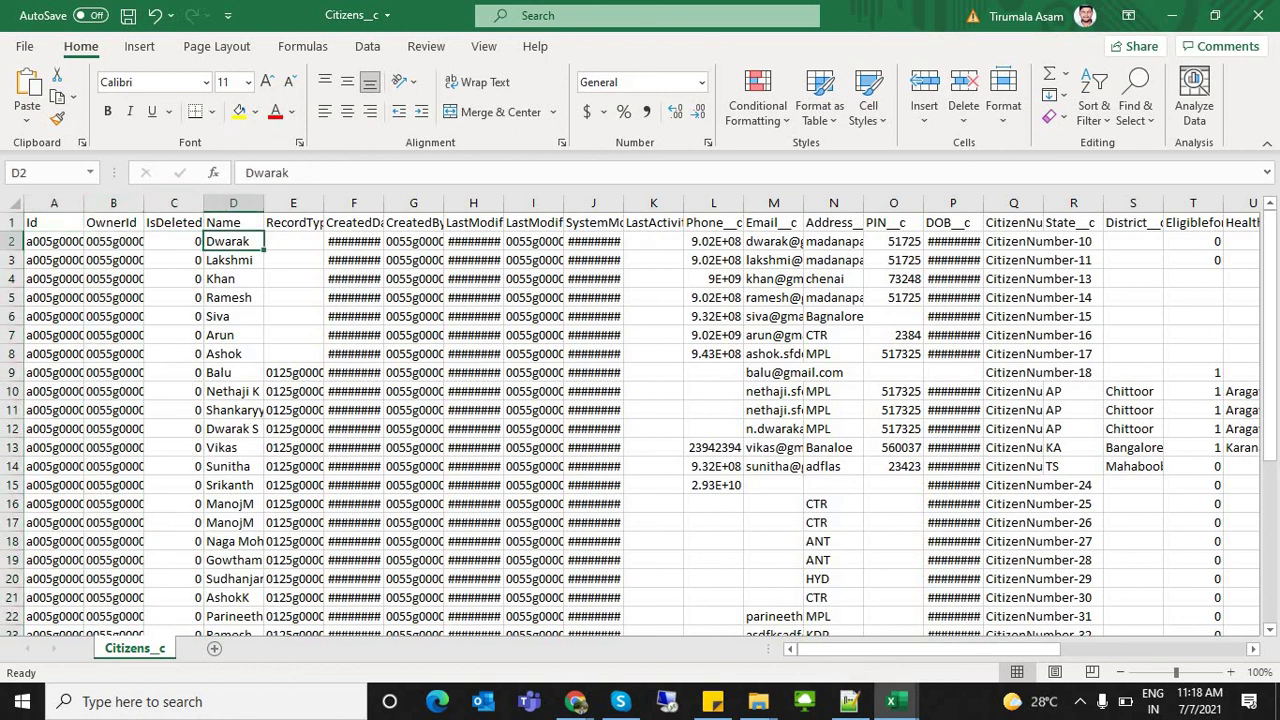
Check the CreatedDate column, and select the record Ids from row 2 down in the Citizens__c export
left_click(353, 203)
right_click(369, 206)
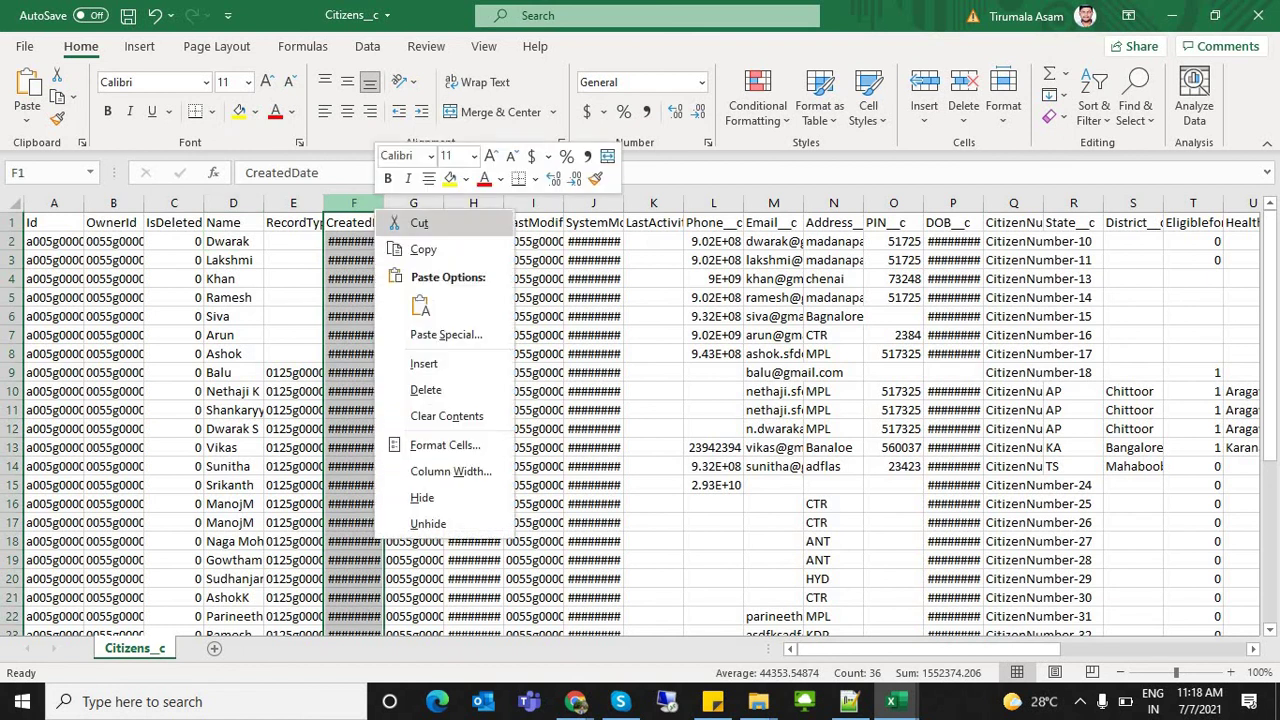
key("Escape")
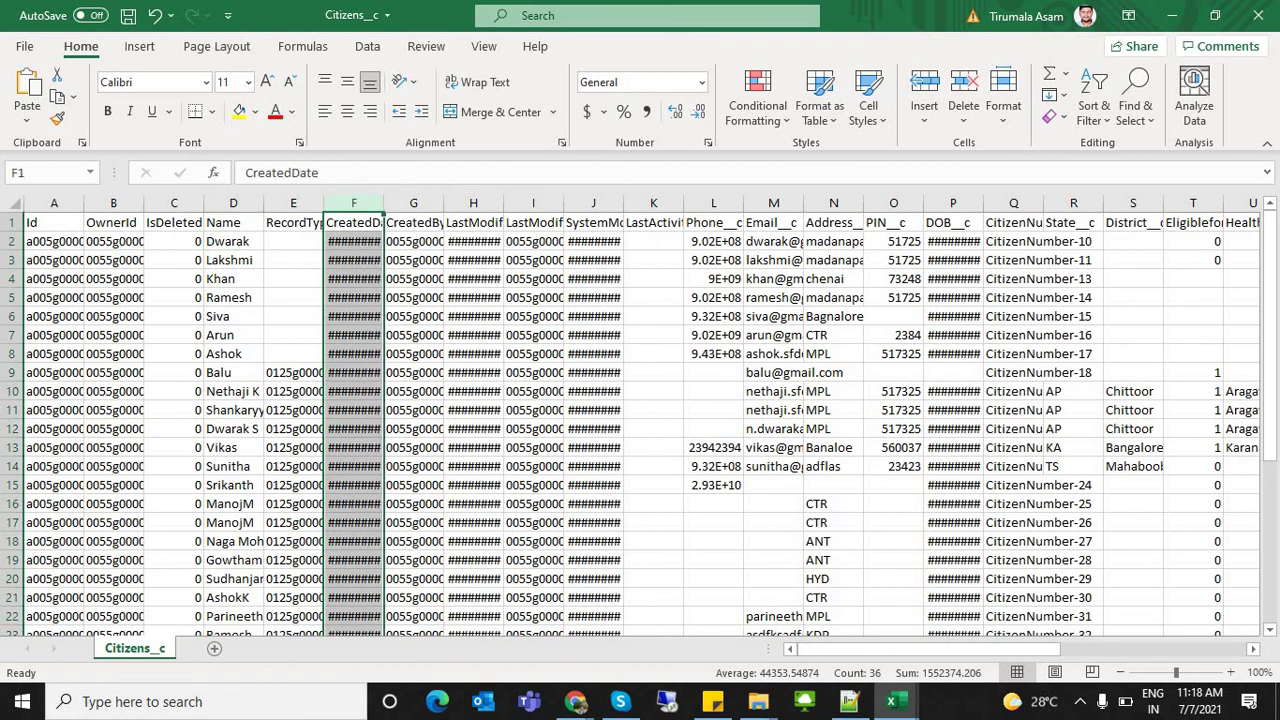
left_click(54, 242)
key("shift+Down")
key("shift+Down")
key("shift+Down")
key("shift+Down")
key("shift+Down")
key("shift+Down")
key("shift+Down")
key("shift+Down")
key("shift+Down")
key("shift+Down")
key("shift+Down")
key("shift+Down")
key("shift+Down")
key("shift+Down")
key("shift+Down")
key("shift+Down")
key("shift+Down")
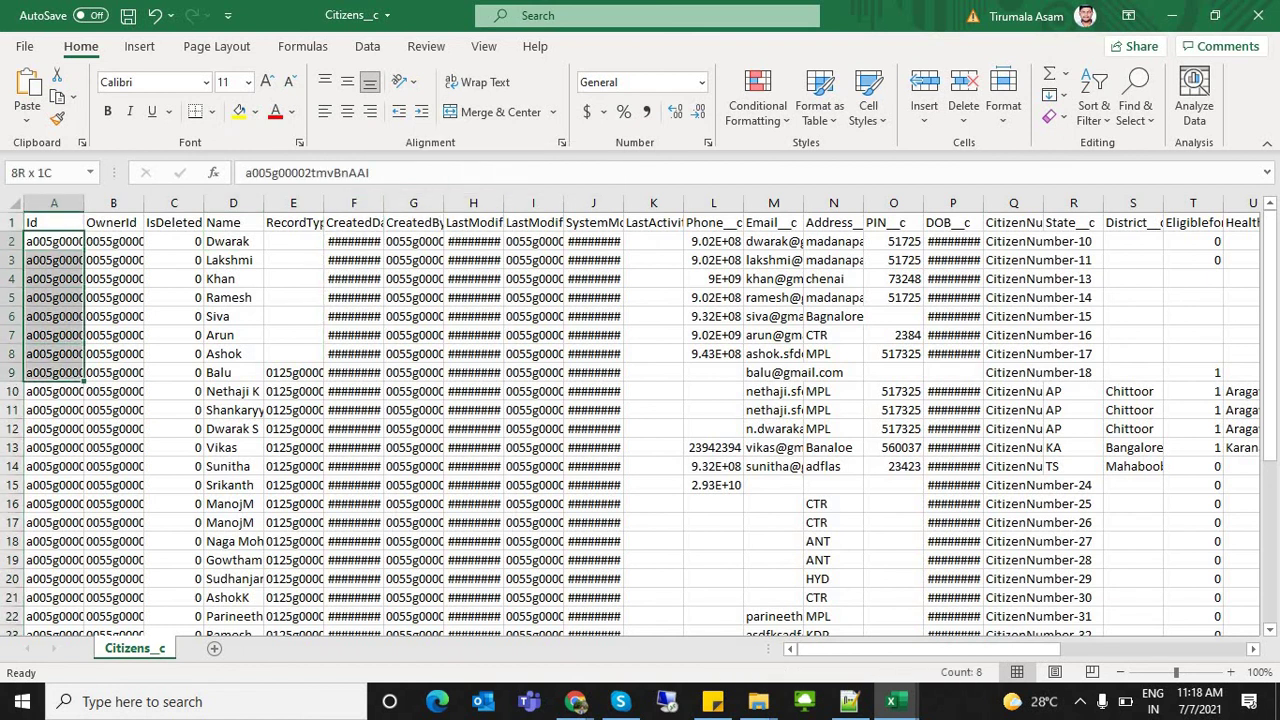
Switch to the Salesforce Bulk Data Load Jobs page in Chrome and examine the Player import job's details
key("alt+Tab")
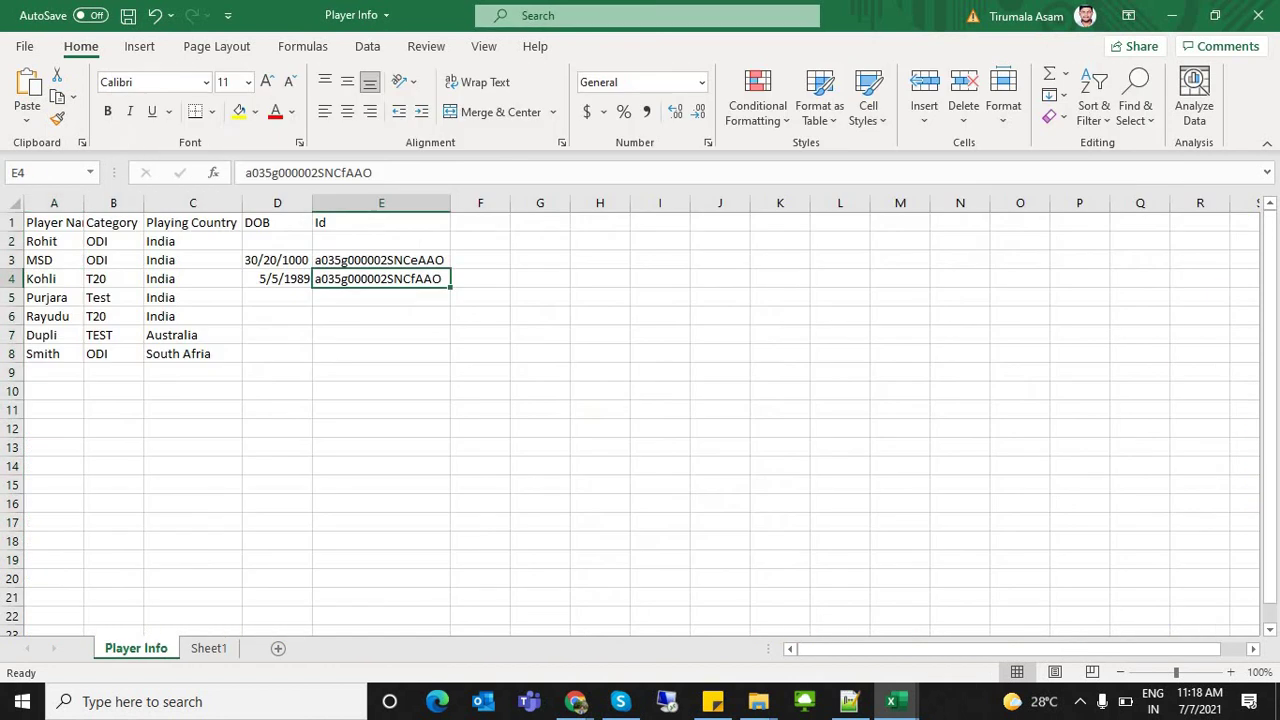
key("alt+Tab")
key("alt+Tab")
key("alt+Tab")
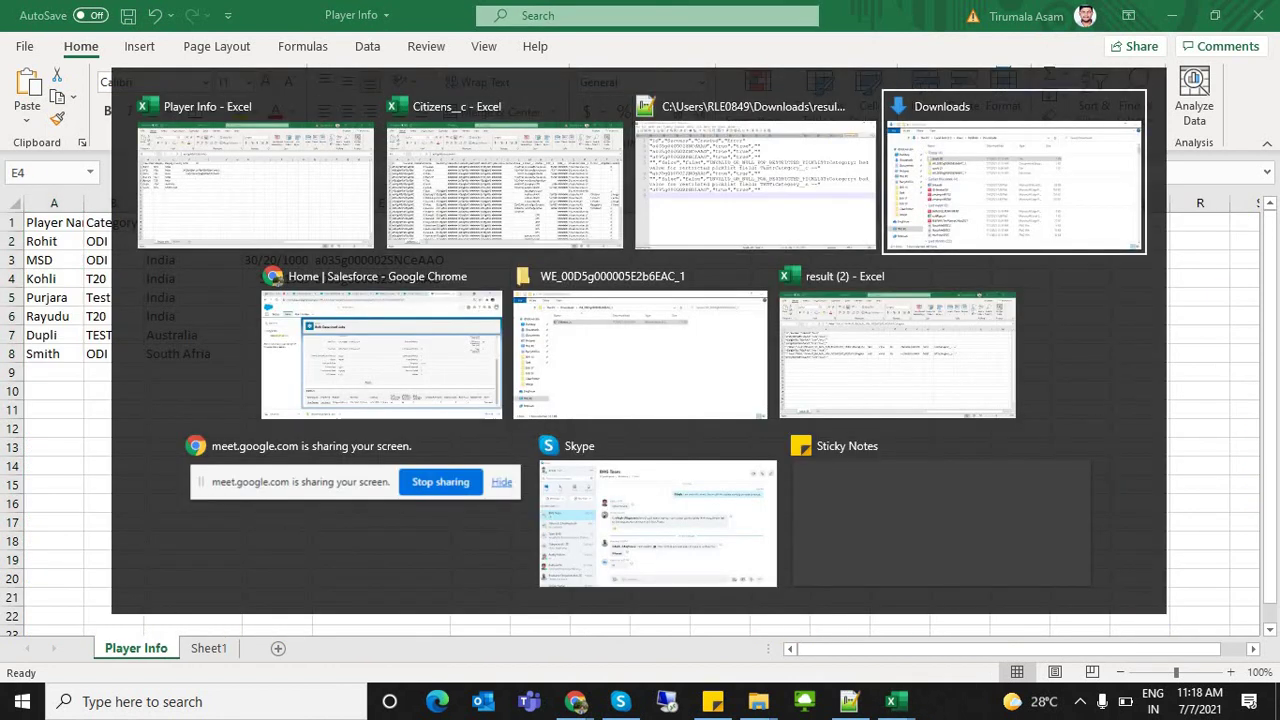
key("alt+Tab")
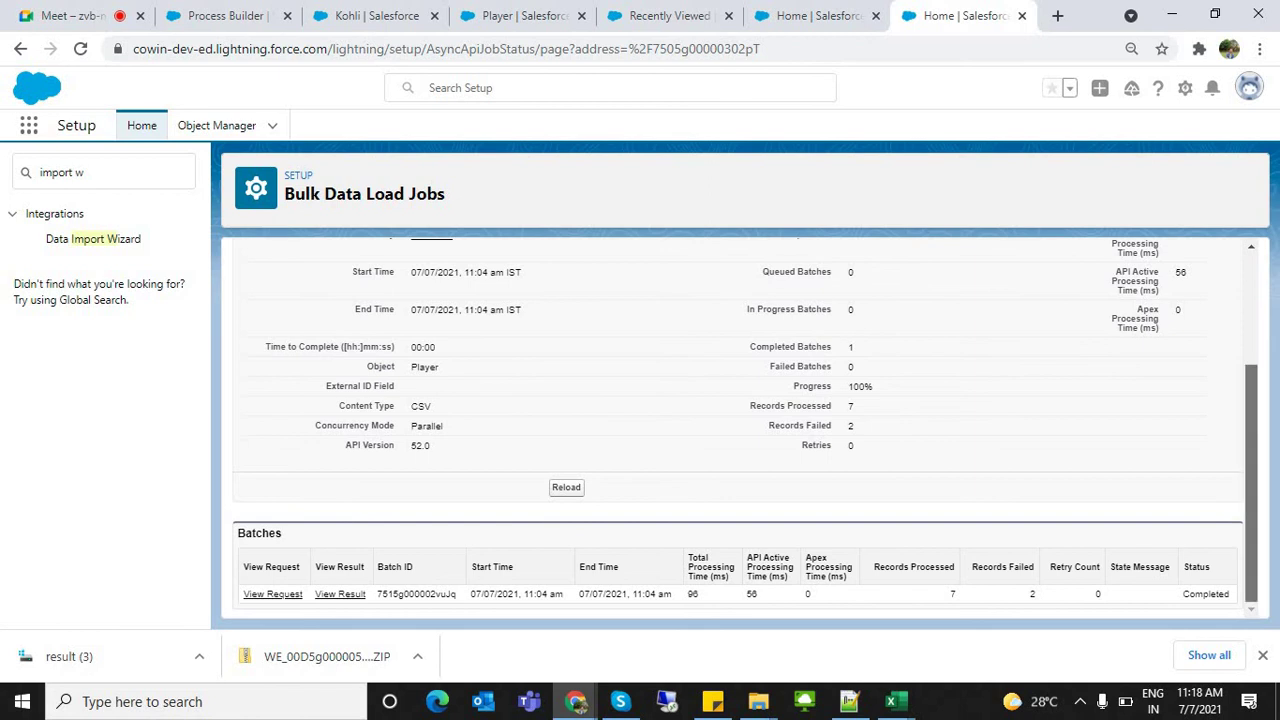
scroll(740, 420, "up", 2)
key("ctrl+l")
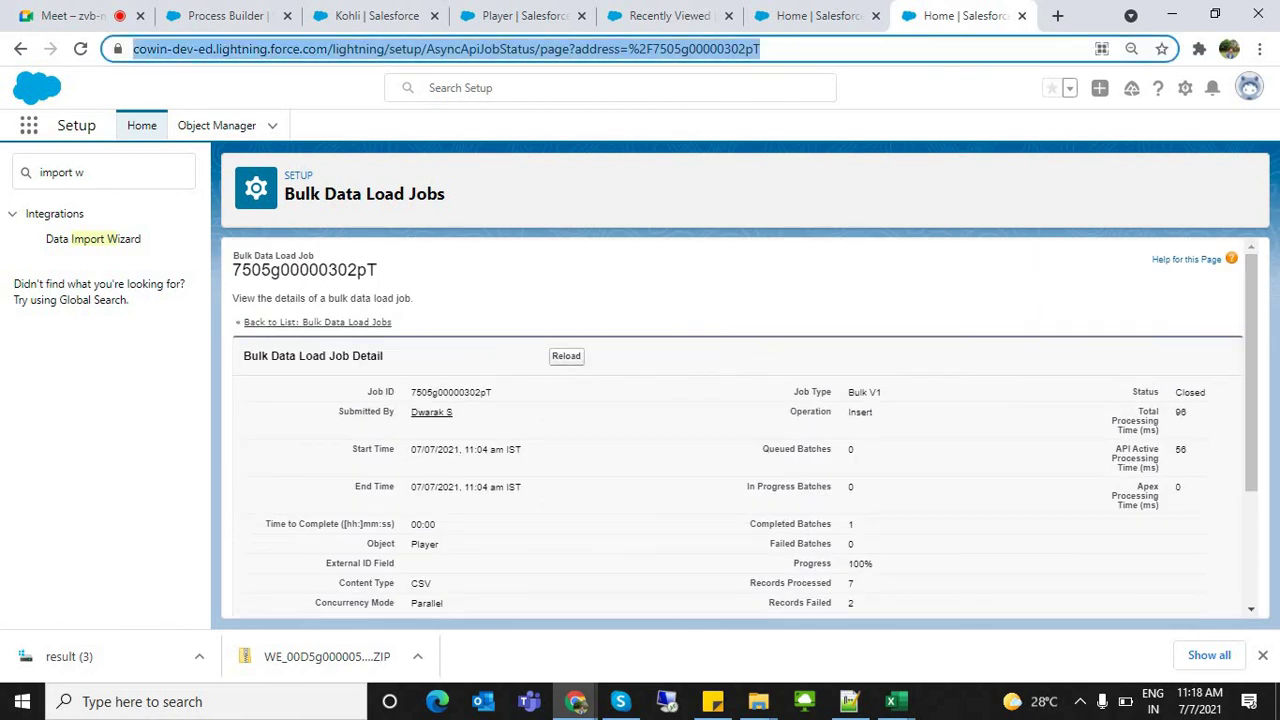
key("Escape")
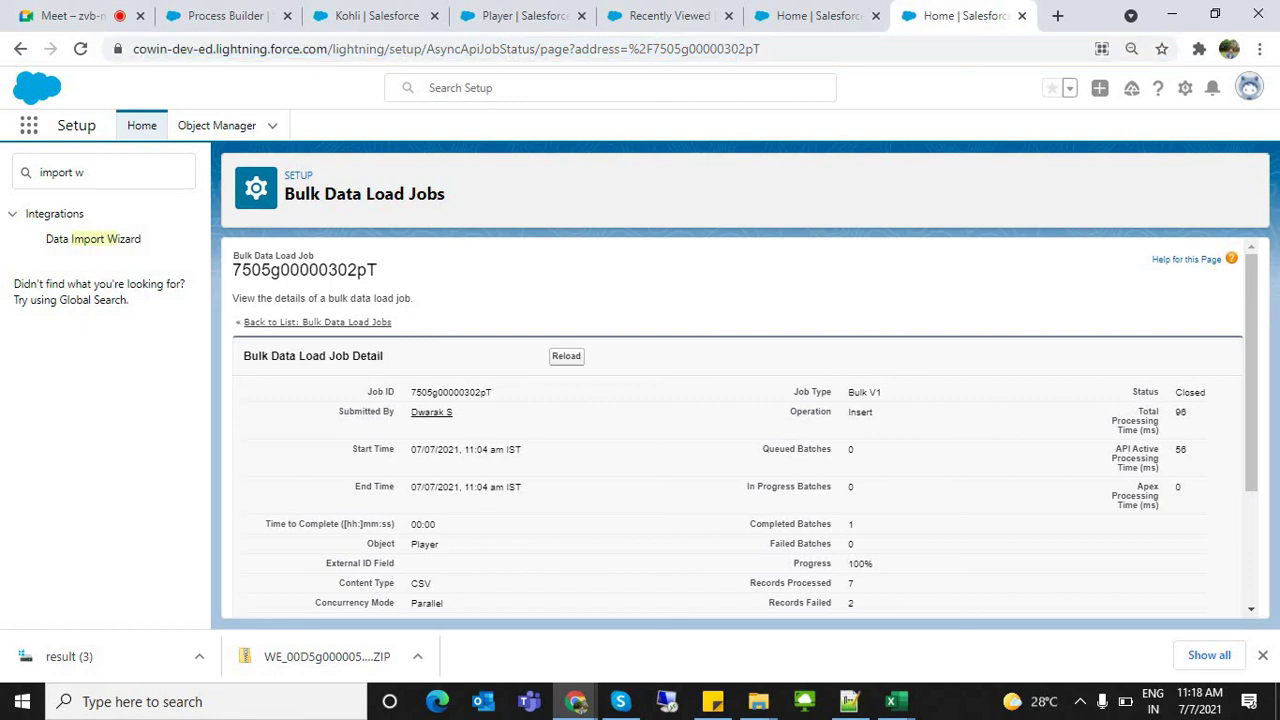
Switch to Notepad++ and start a new document headed "Dat Loader" with a line of dashes beneath it
left_click(849, 701)
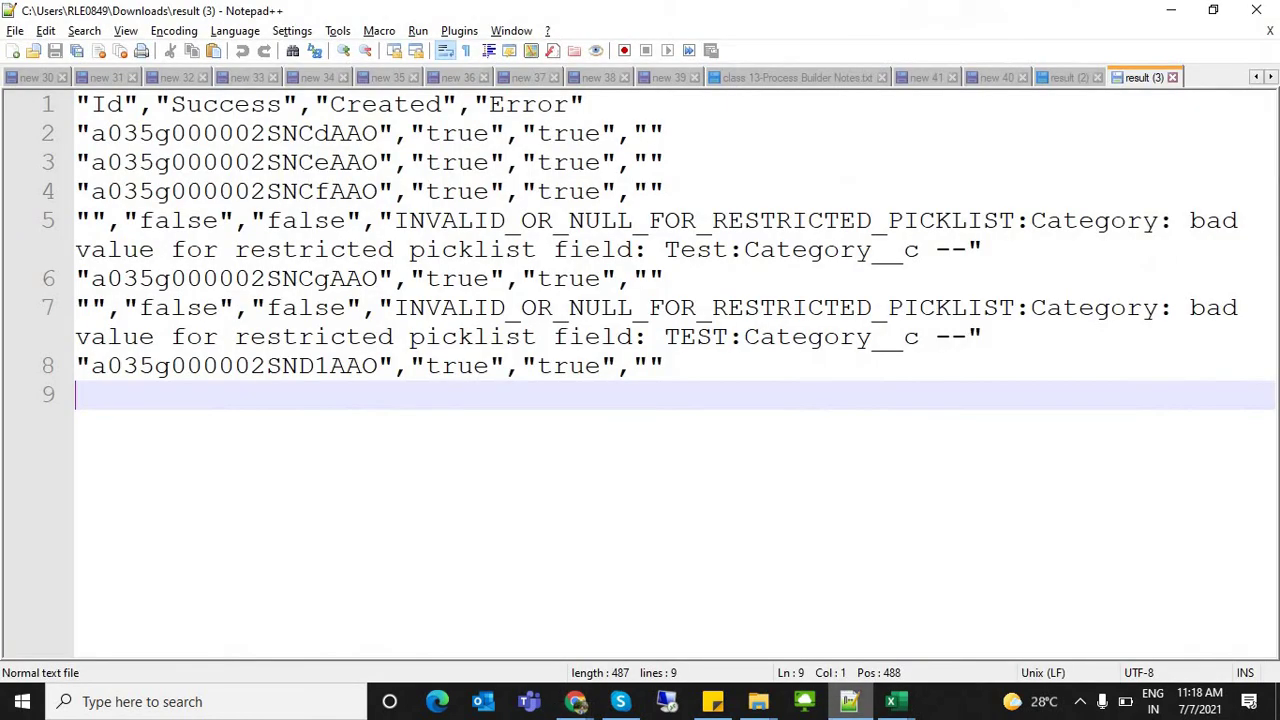
key("ctrl+n")
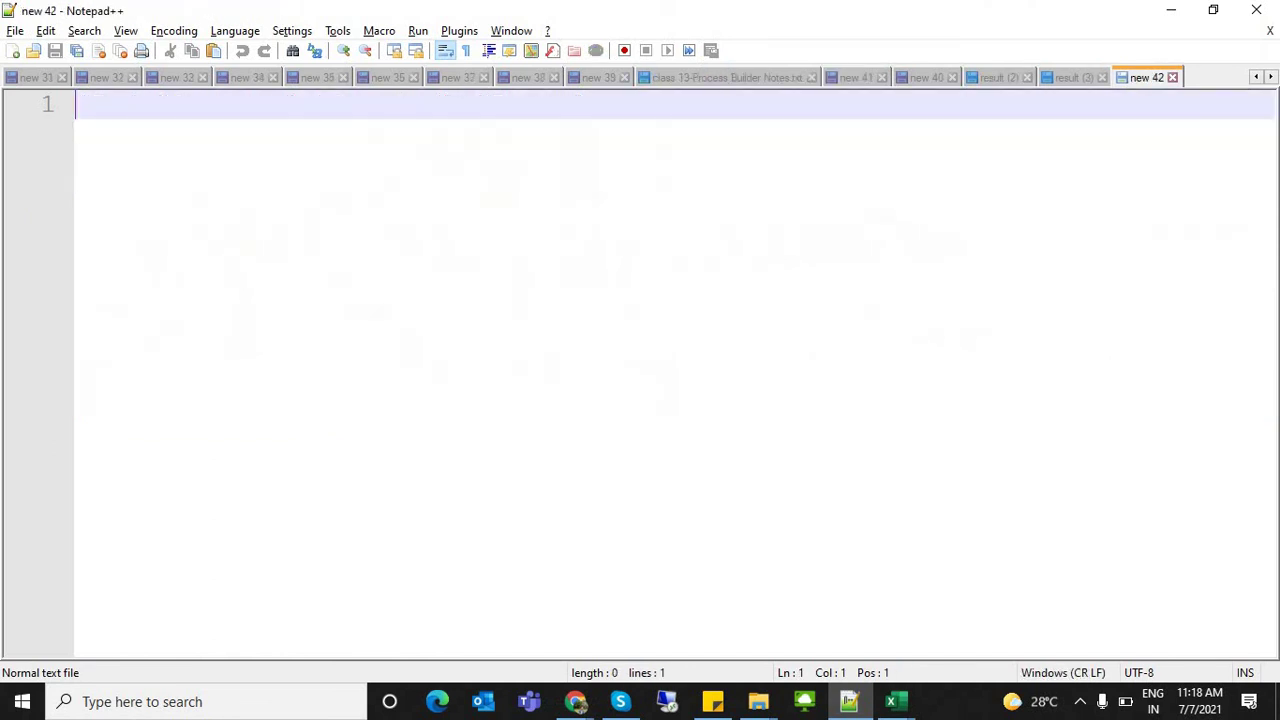
type("Dat Loas")
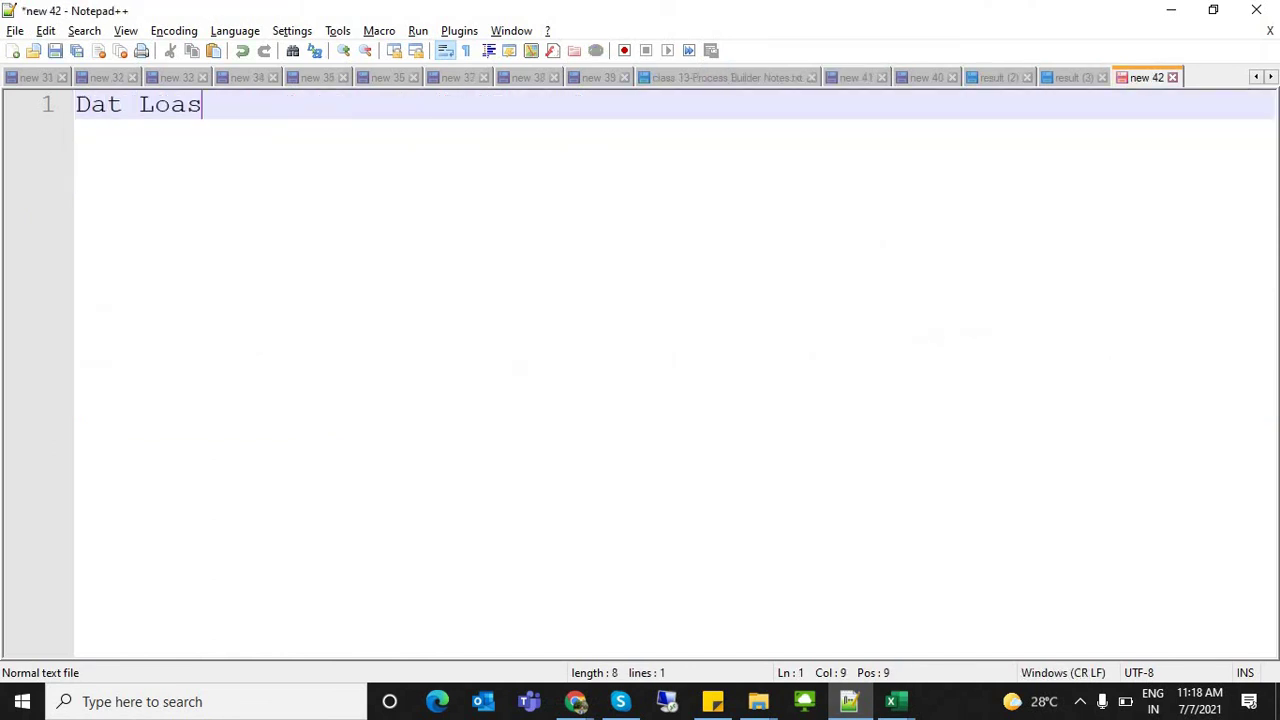
key("BackSpace")
type("der")
key("Return")
key("Return")
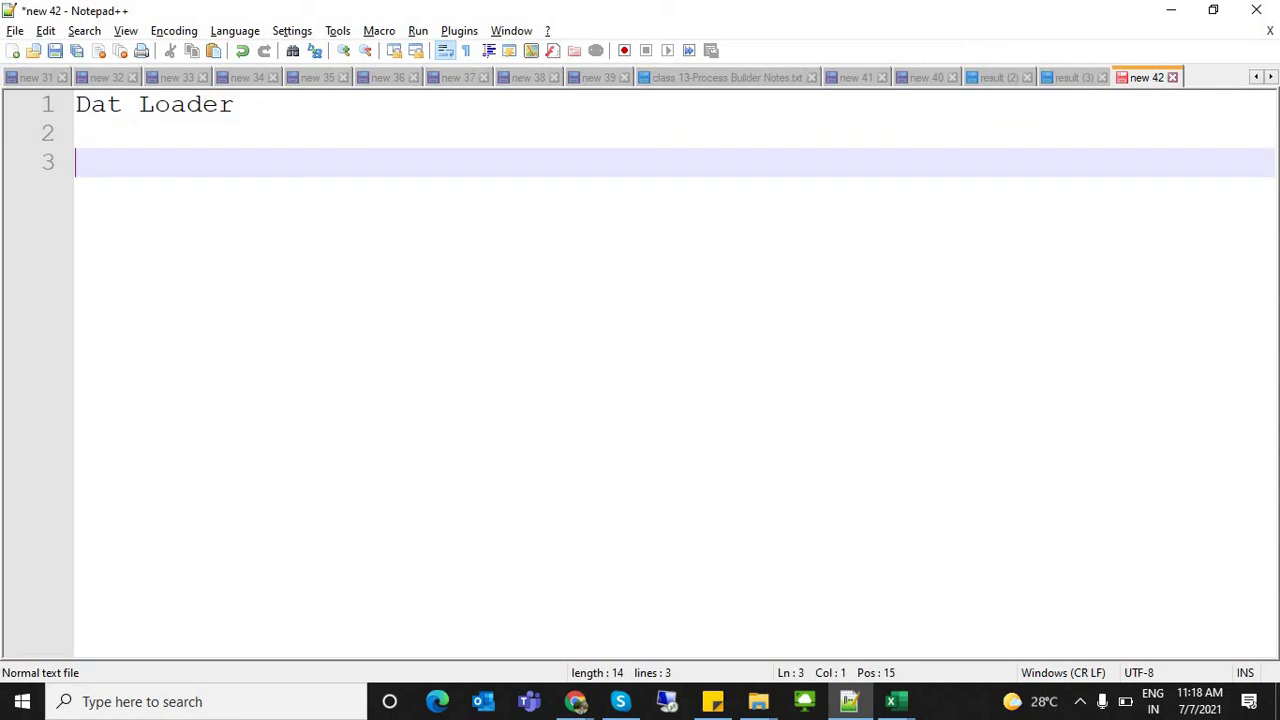
key("BackSpace")
type("--------------")
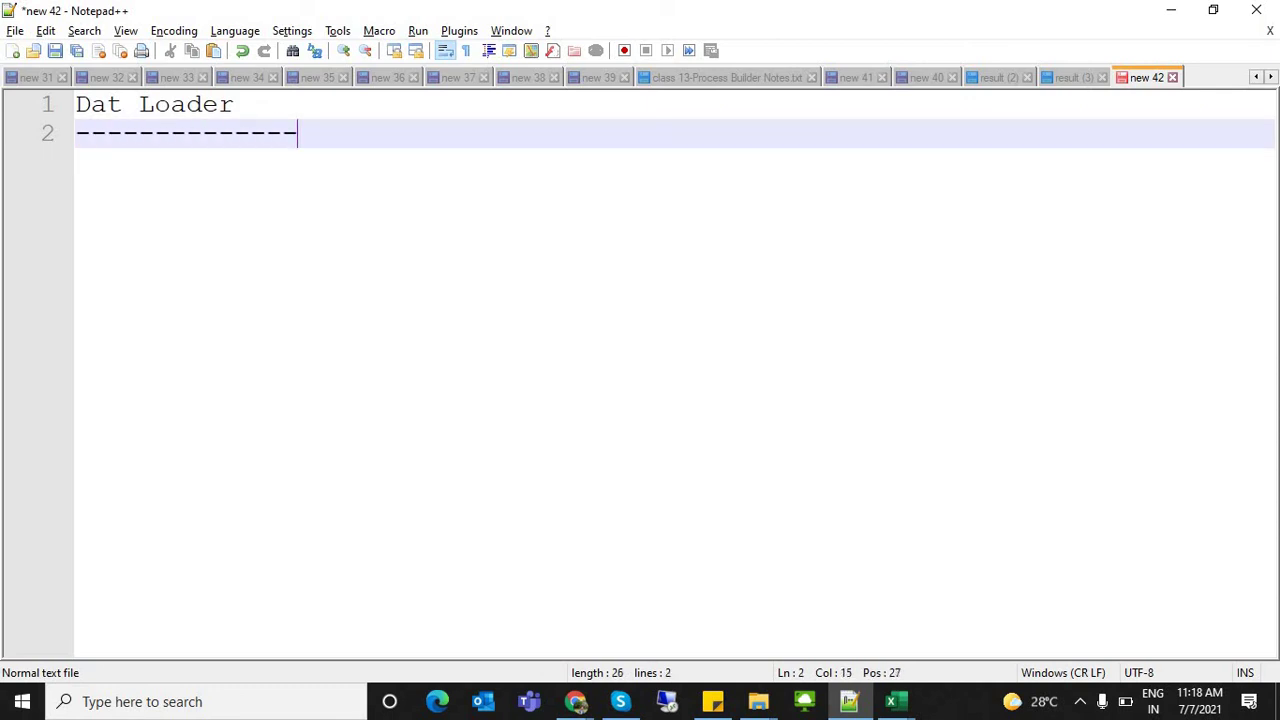
List "Insert" and "update" on separate lines under the heading and, after two blank lines, add "Excel -->"
key("Return")
type("Insert")
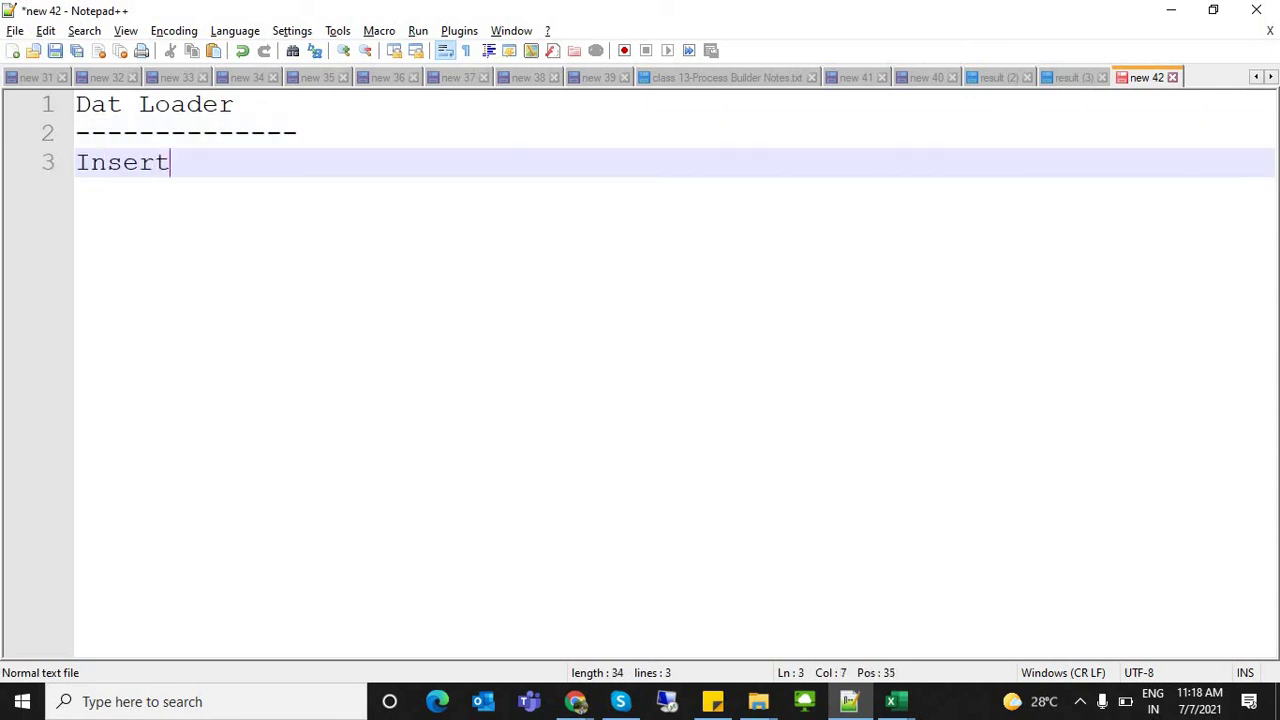
key("Return")
type("update")
key("Return")
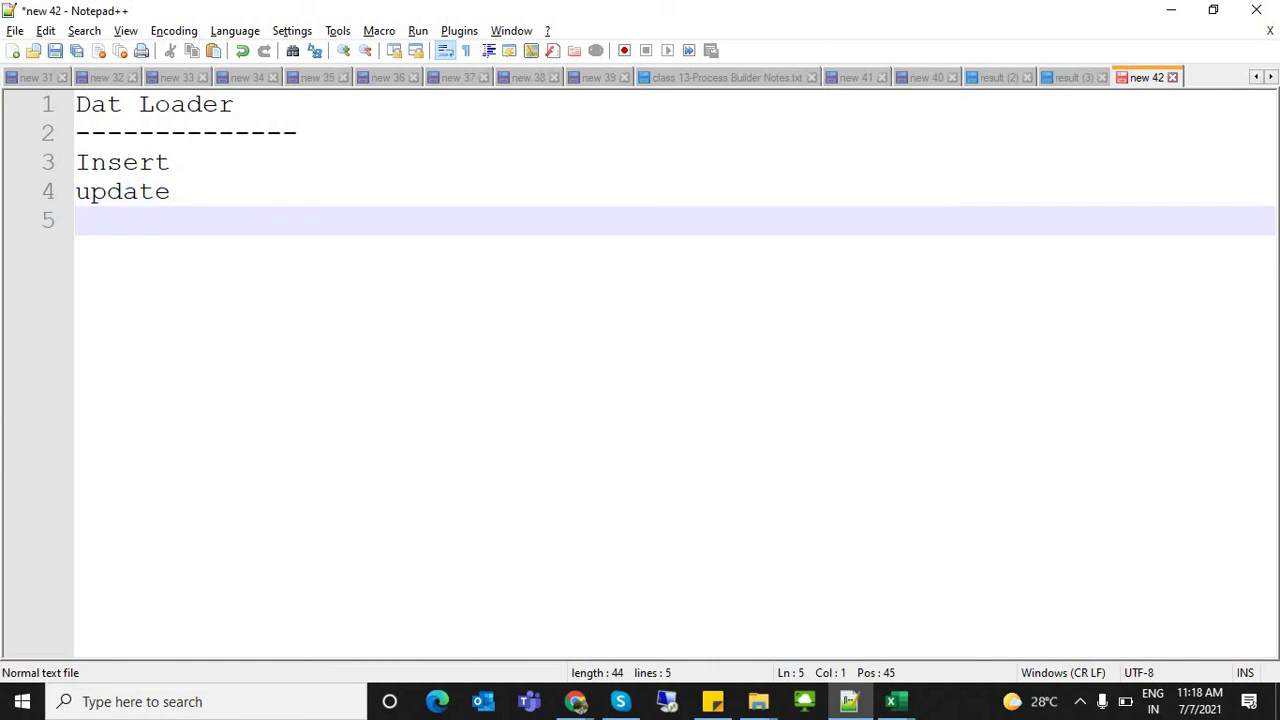
key("Return")
key("Return")
type("Exc")
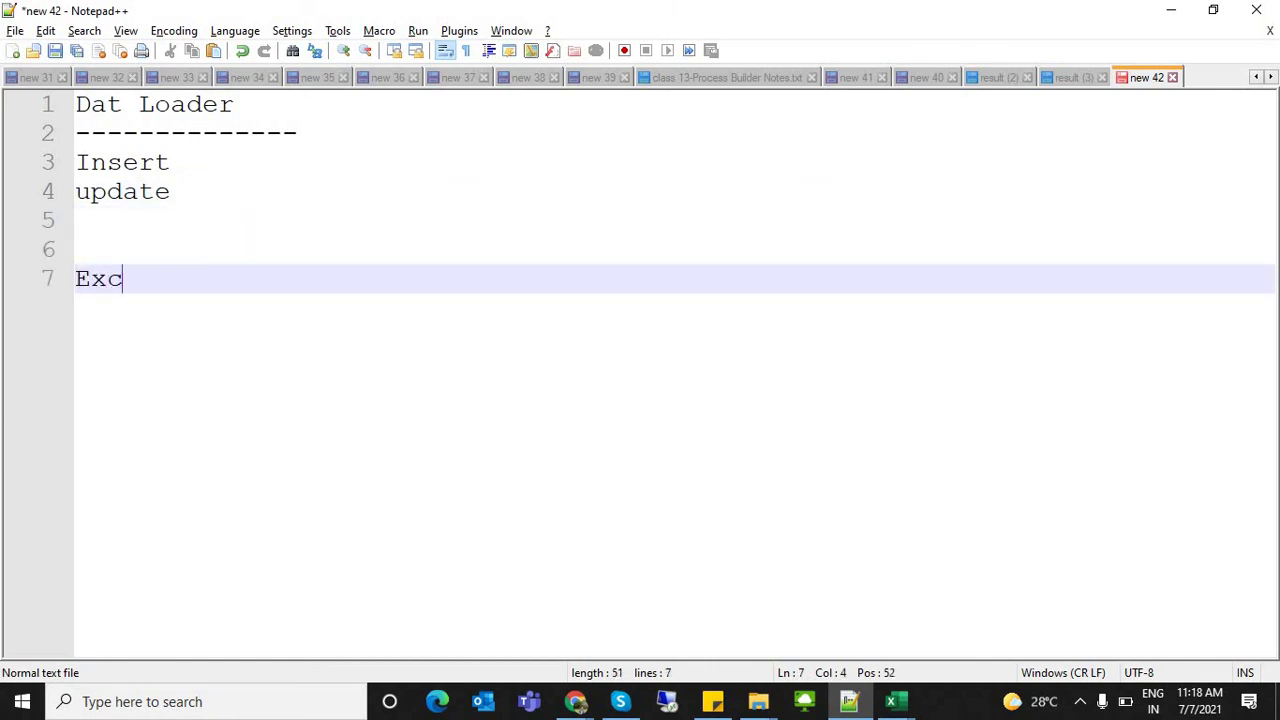
type("el -->")
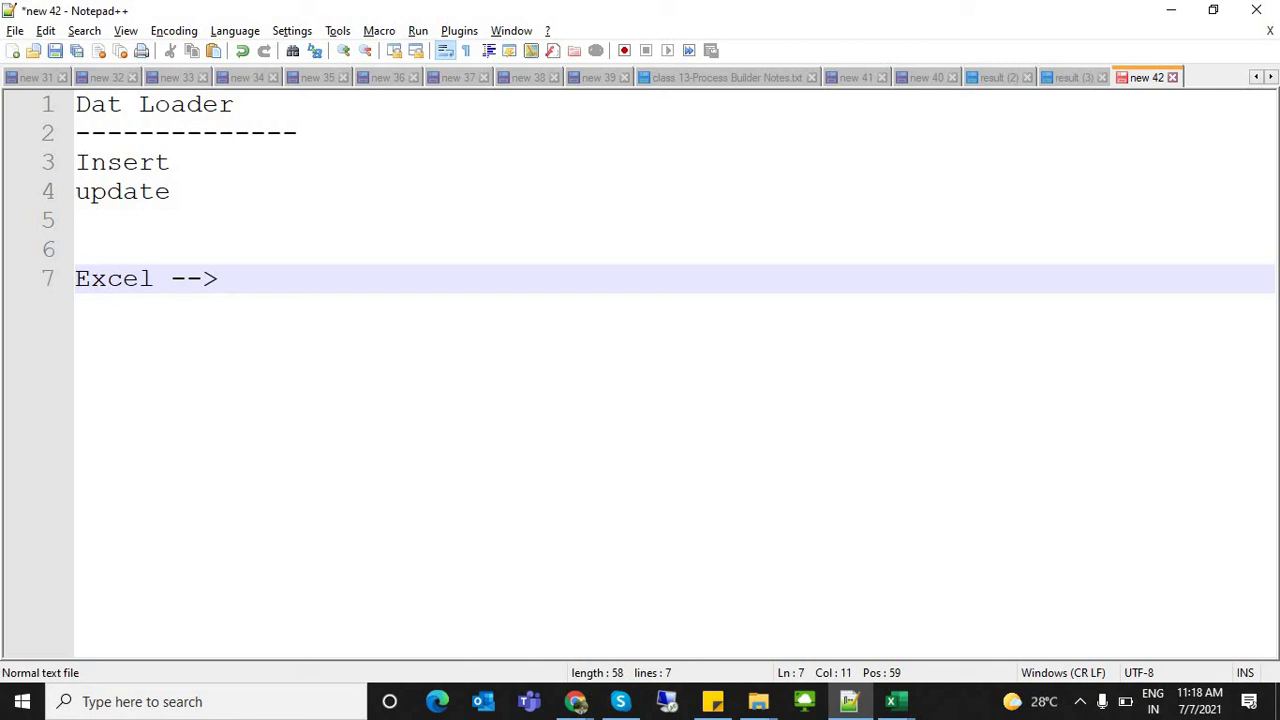
Switch back to the Player job's Bulk Data Load Jobs page in Chrome
key("alt+Tab")
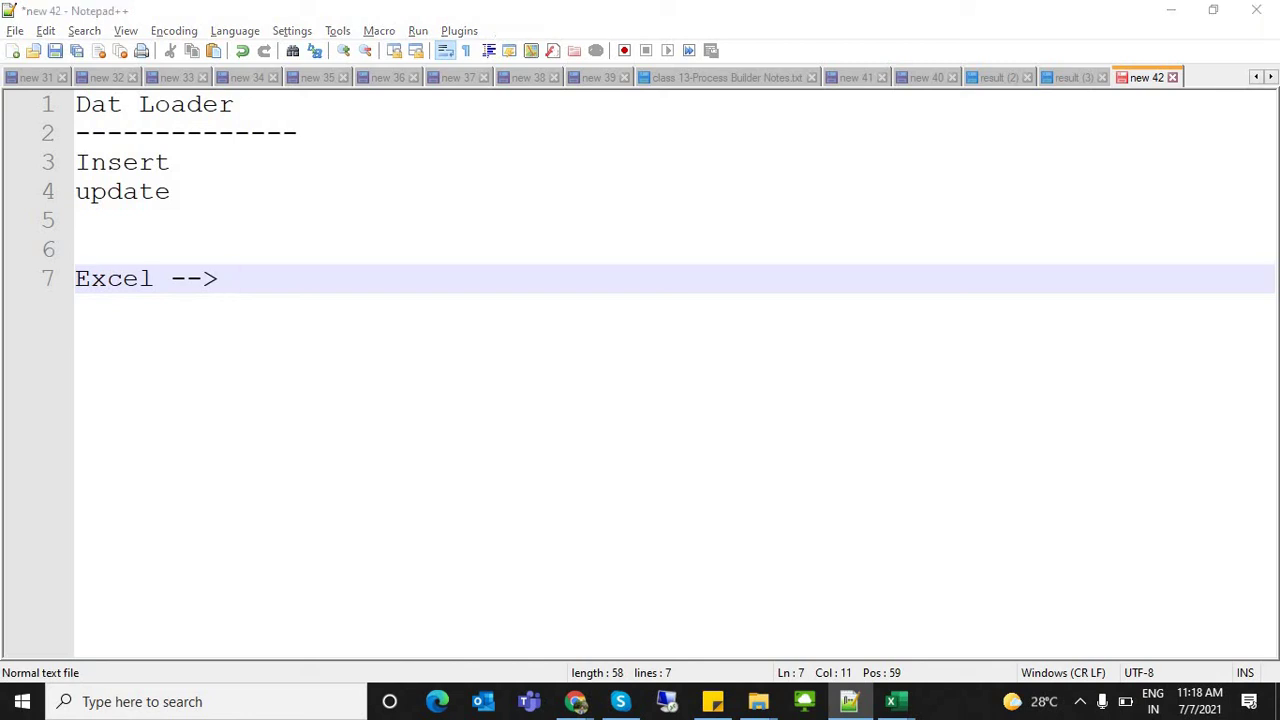
key("alt+Tab")
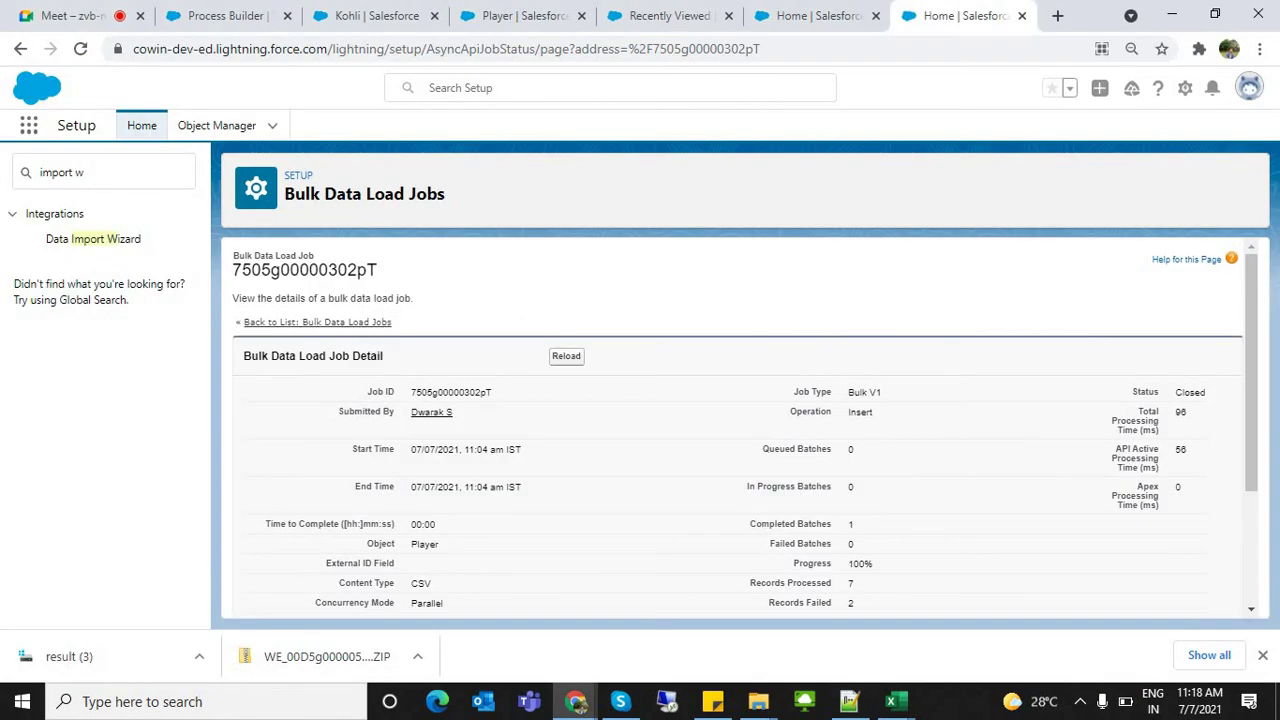